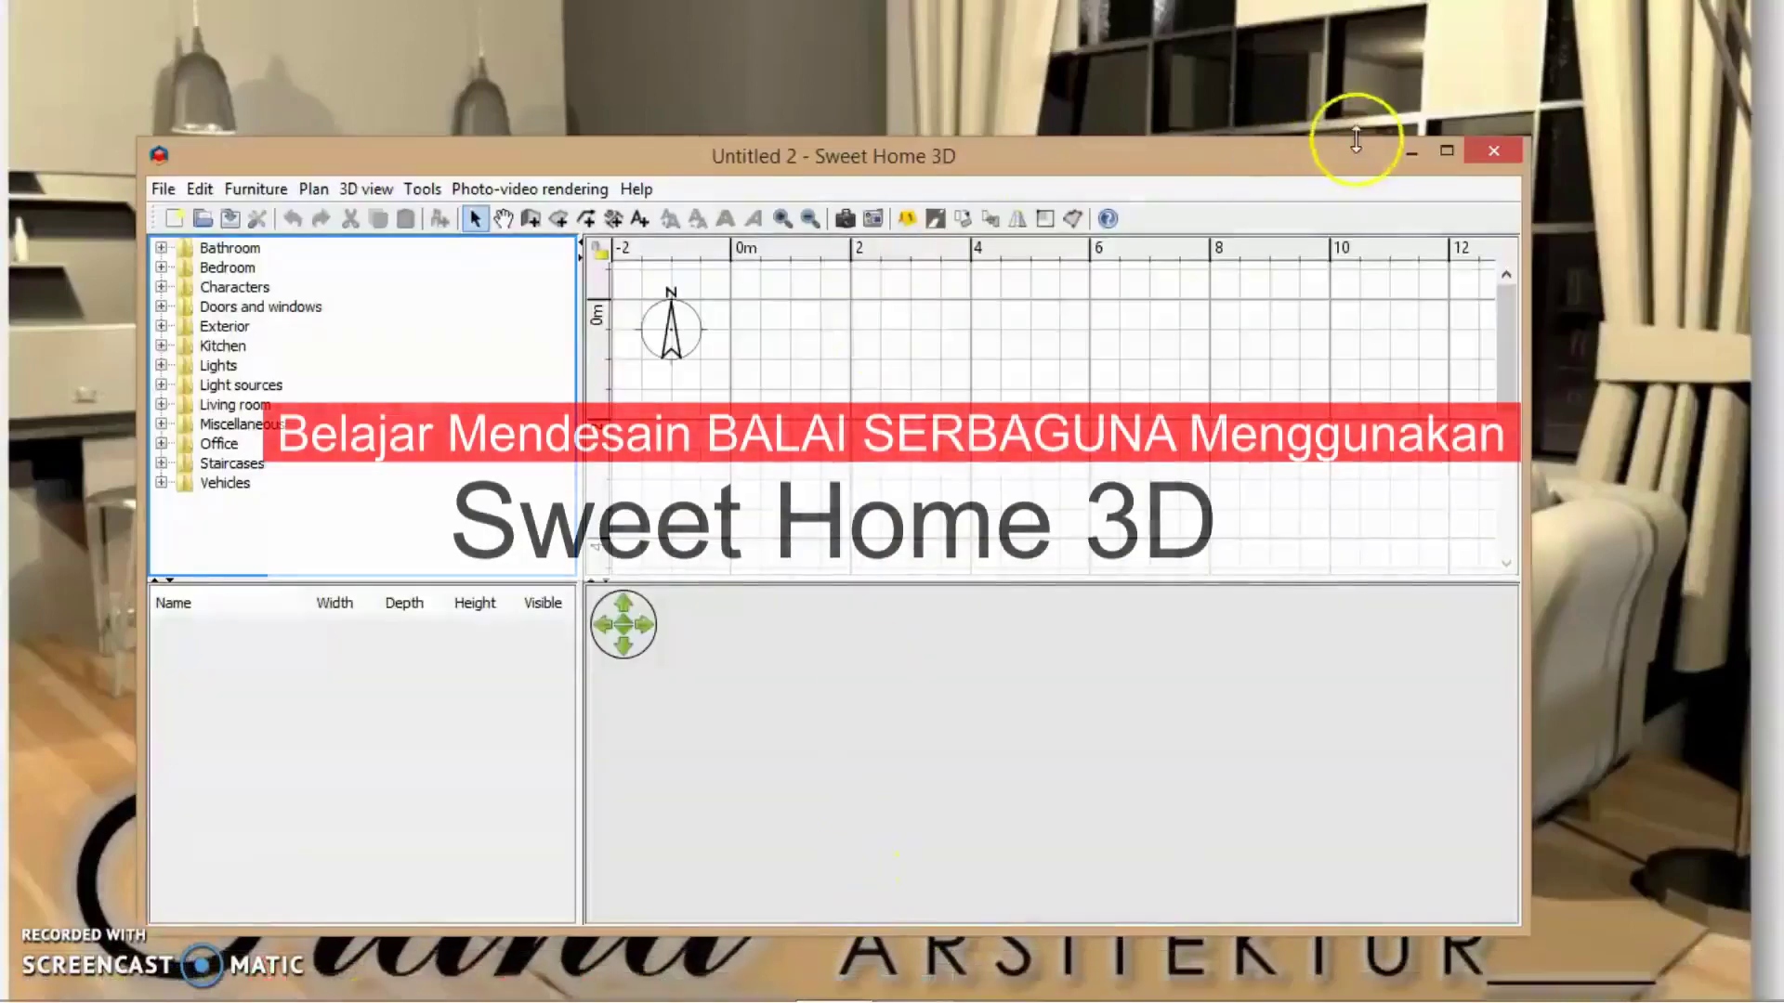
- Maximize the window and enlarge the plan view by shrinking the furniture catalog and the 3D view
double_click(1354, 158)
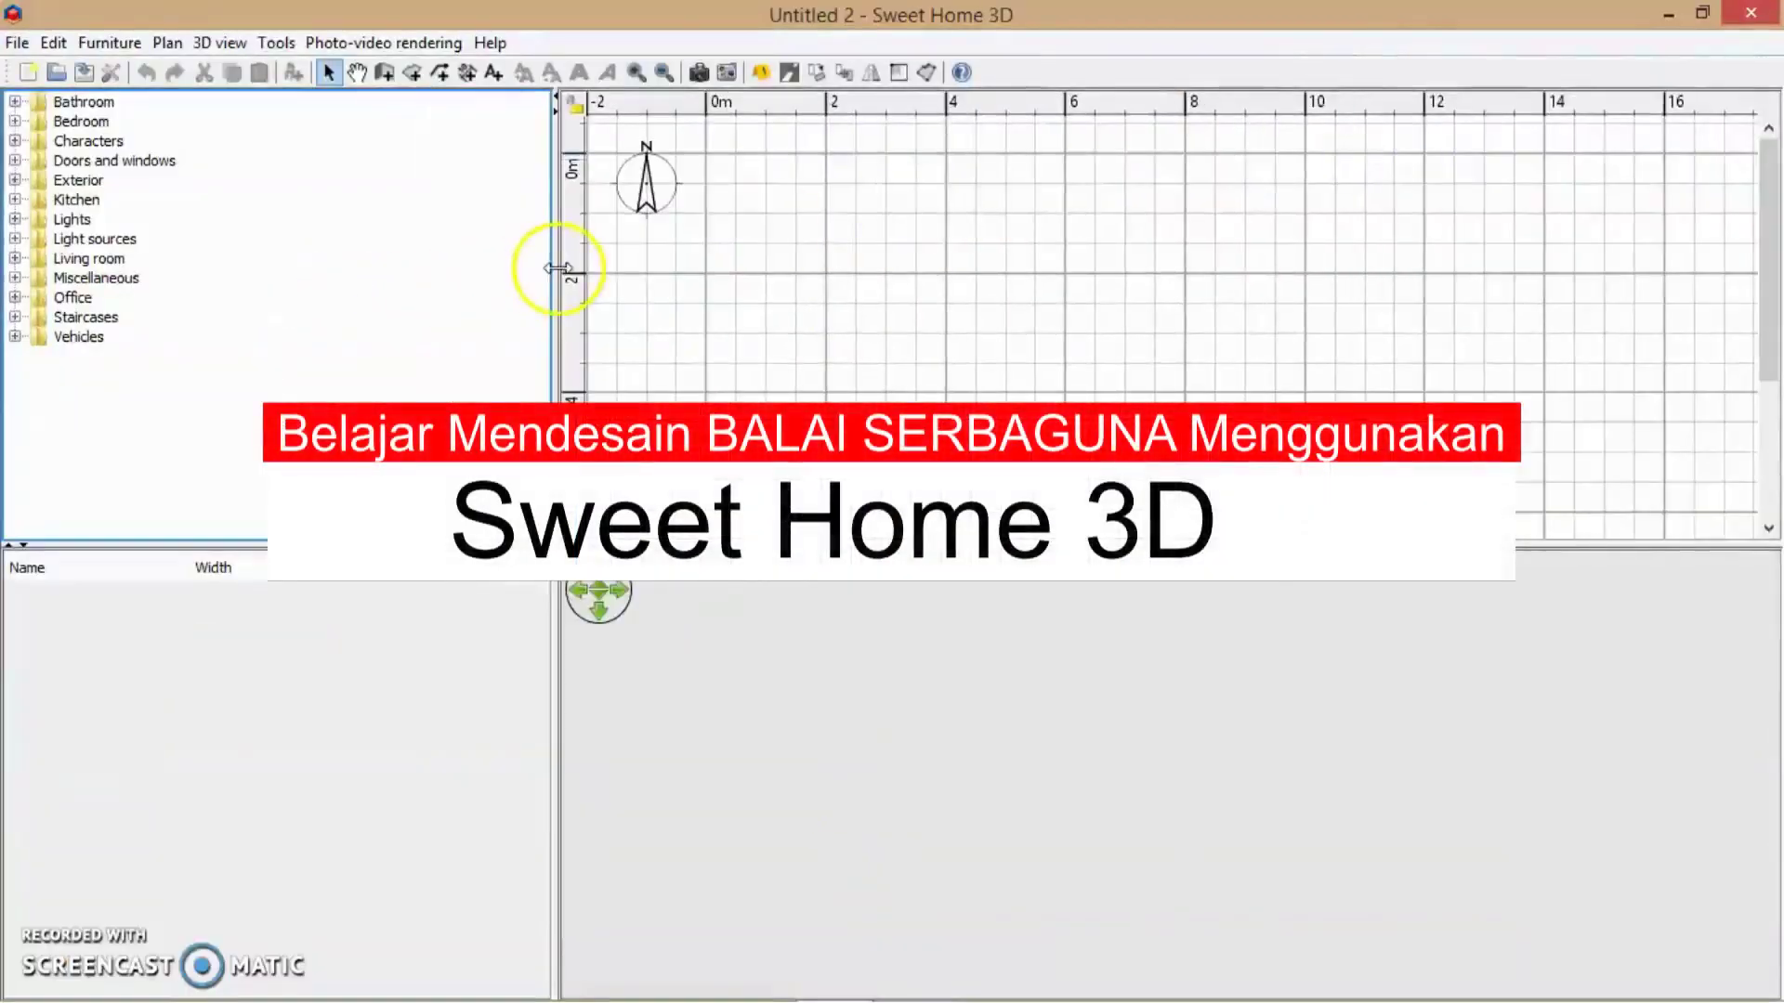
drag(558, 269, 71, 271)
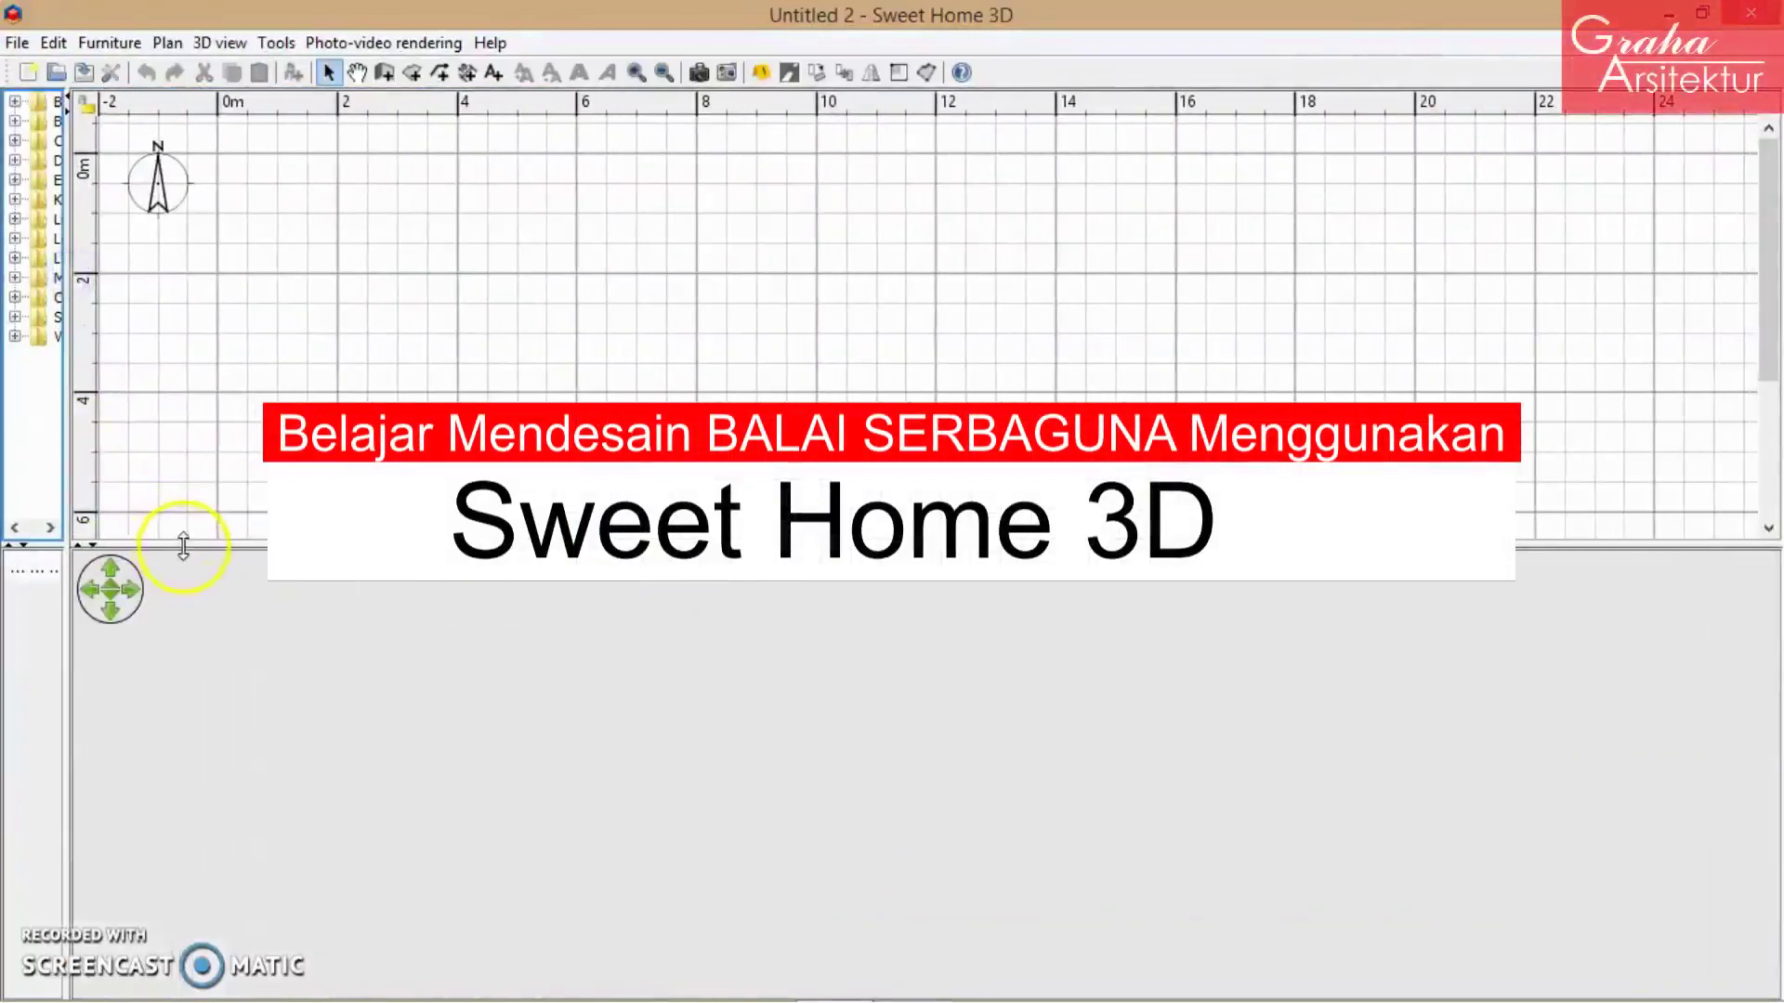
drag(183, 545, 233, 931)
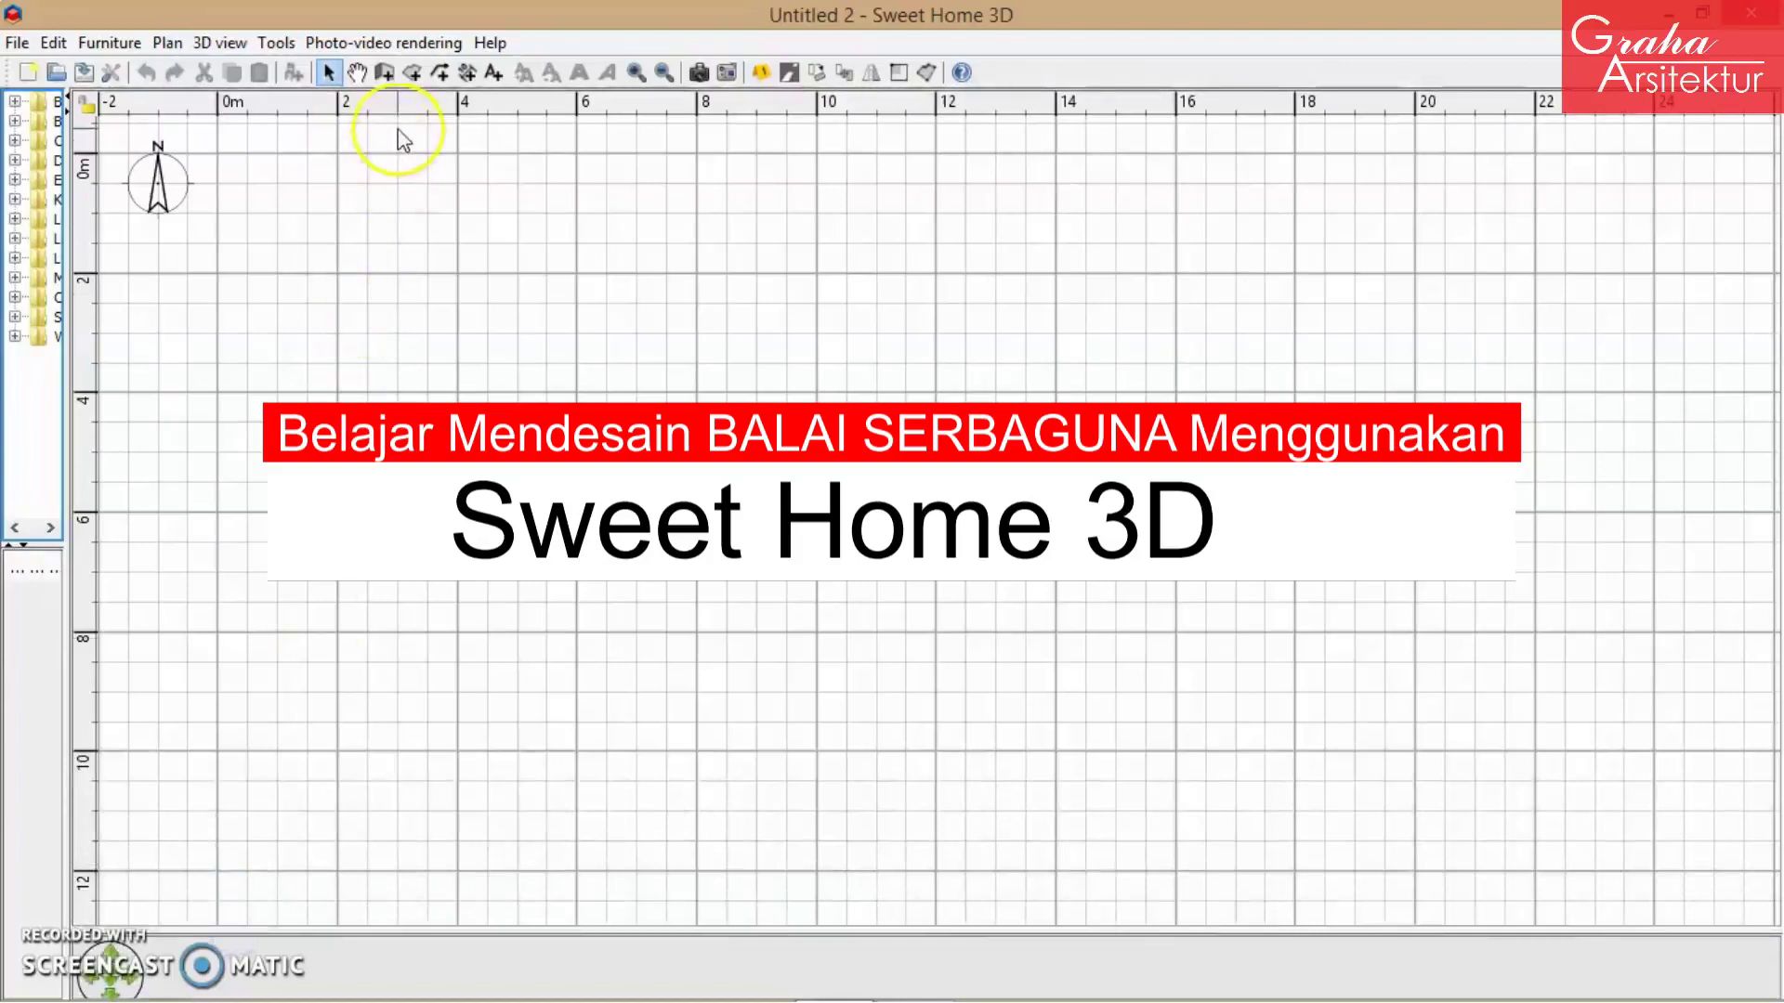
- Draw a square room of 1500 × 1500 cm with its upper-left corner at the plan origin
click(420, 70)
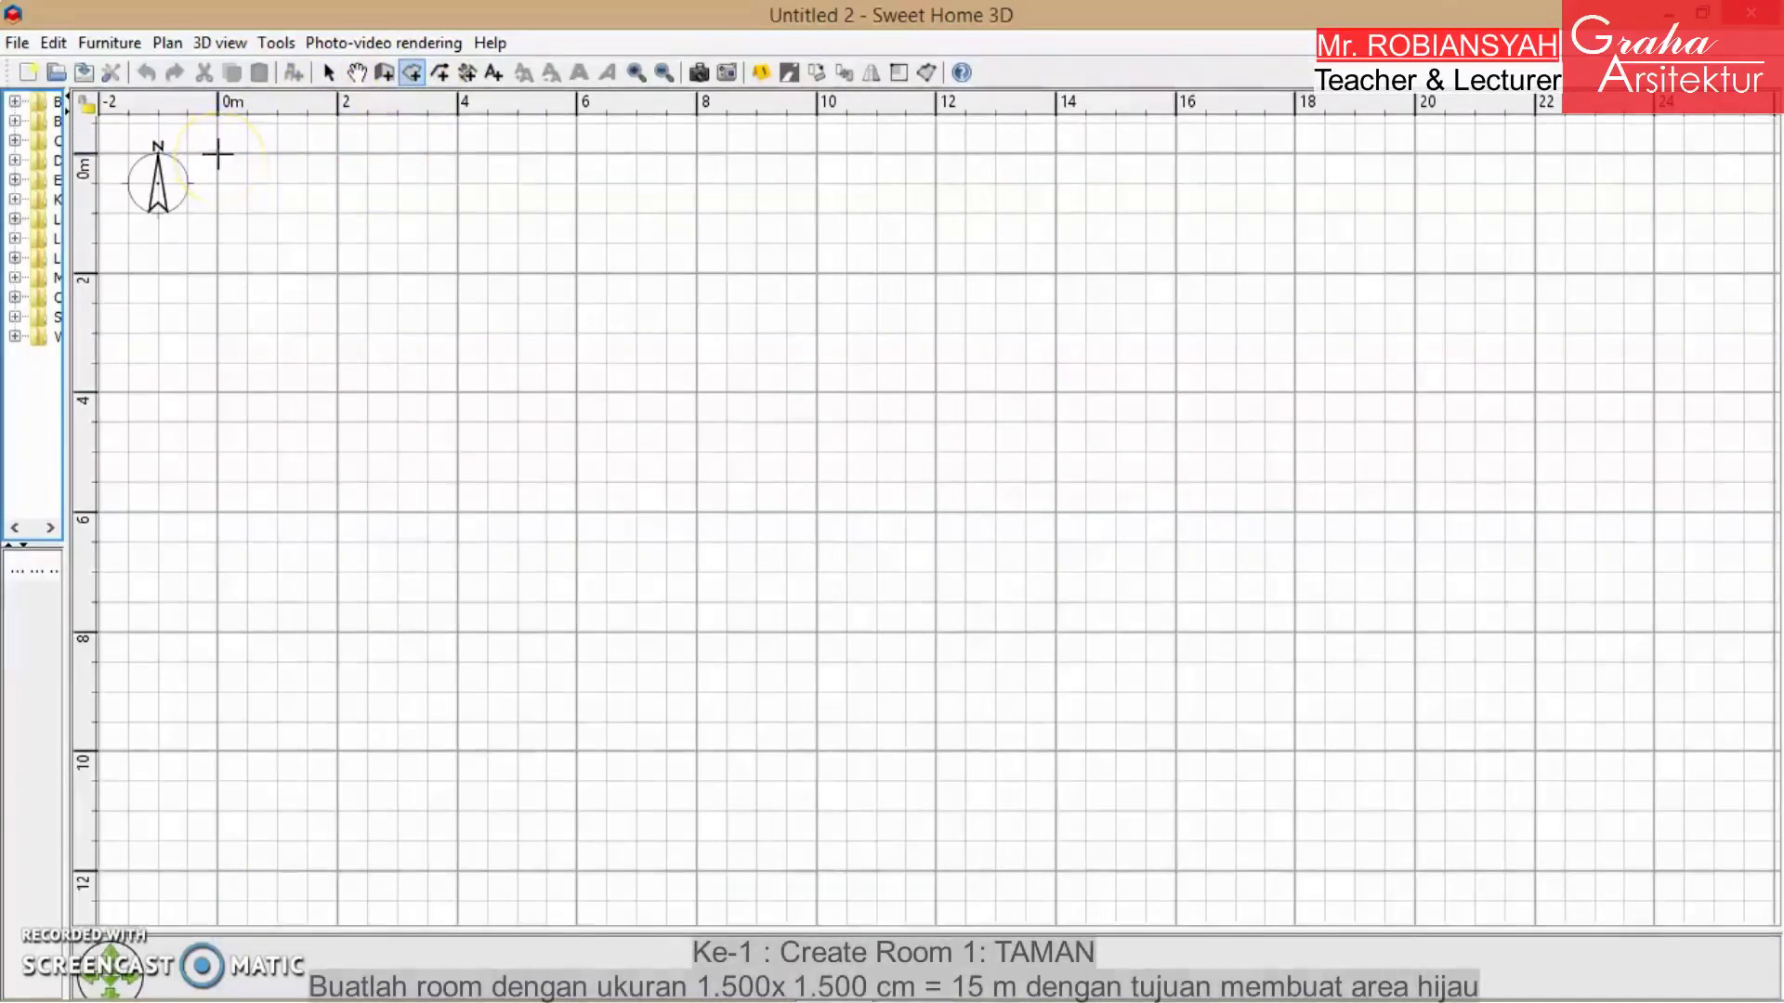
click(217, 152)
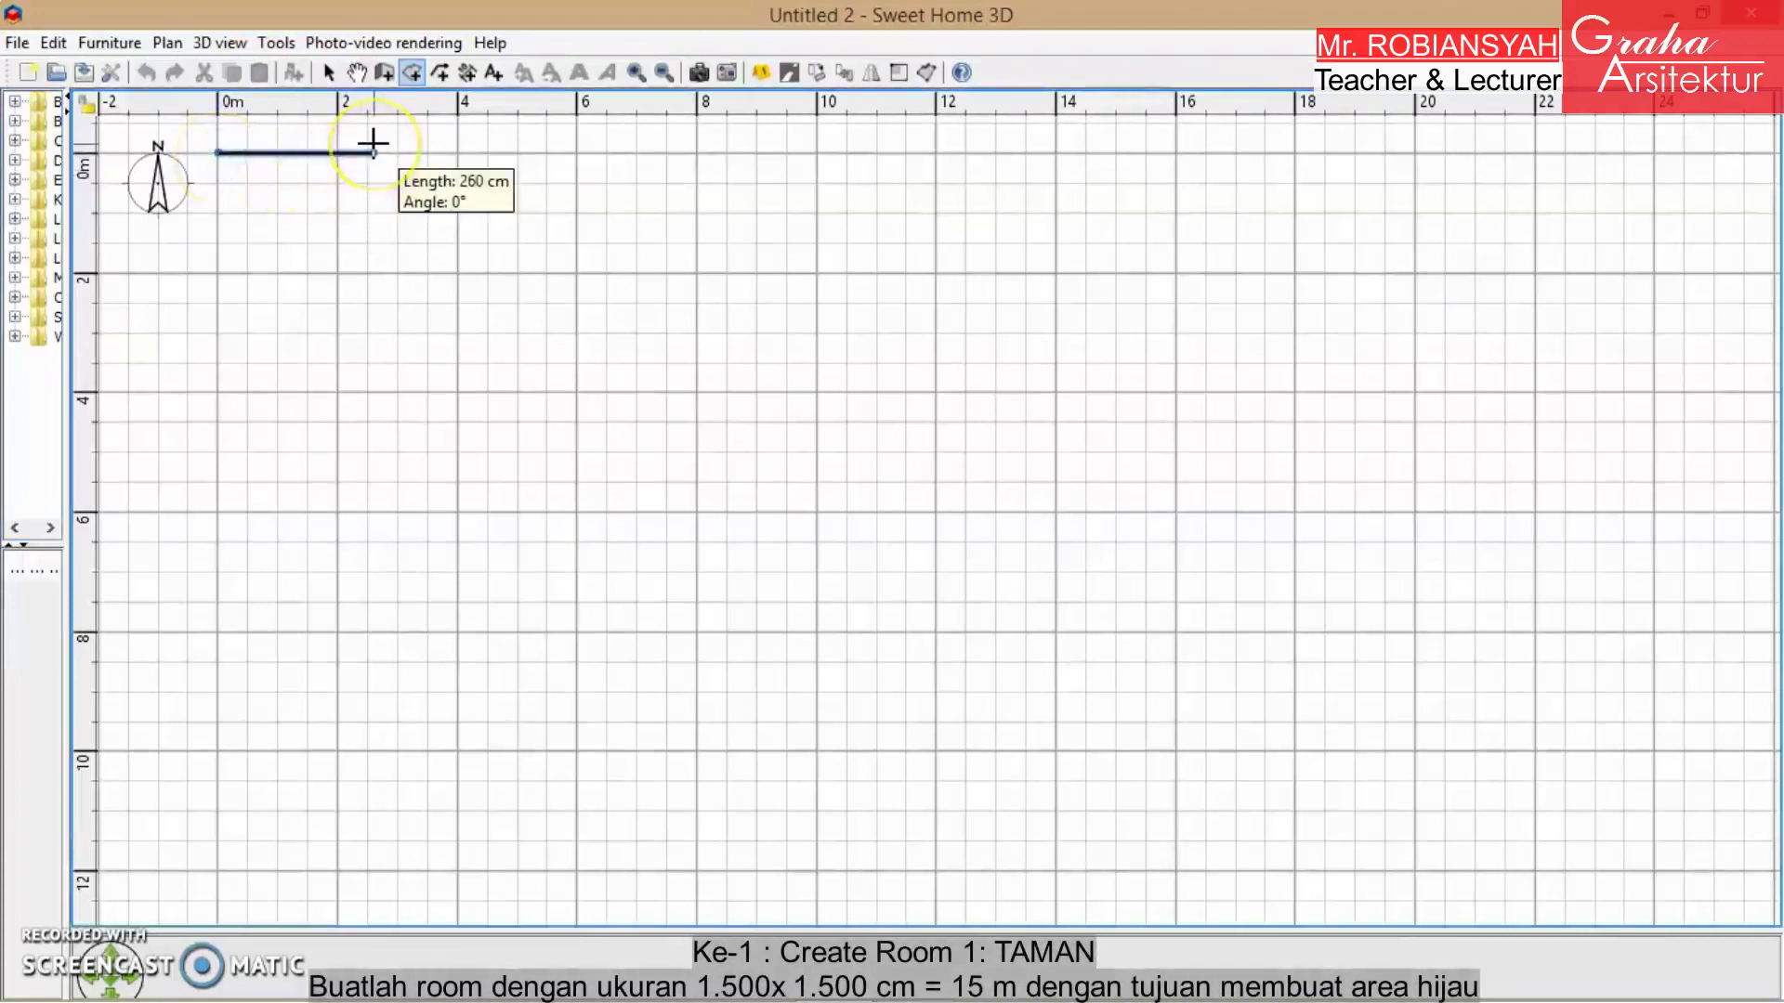
key(Return)
text(1500)
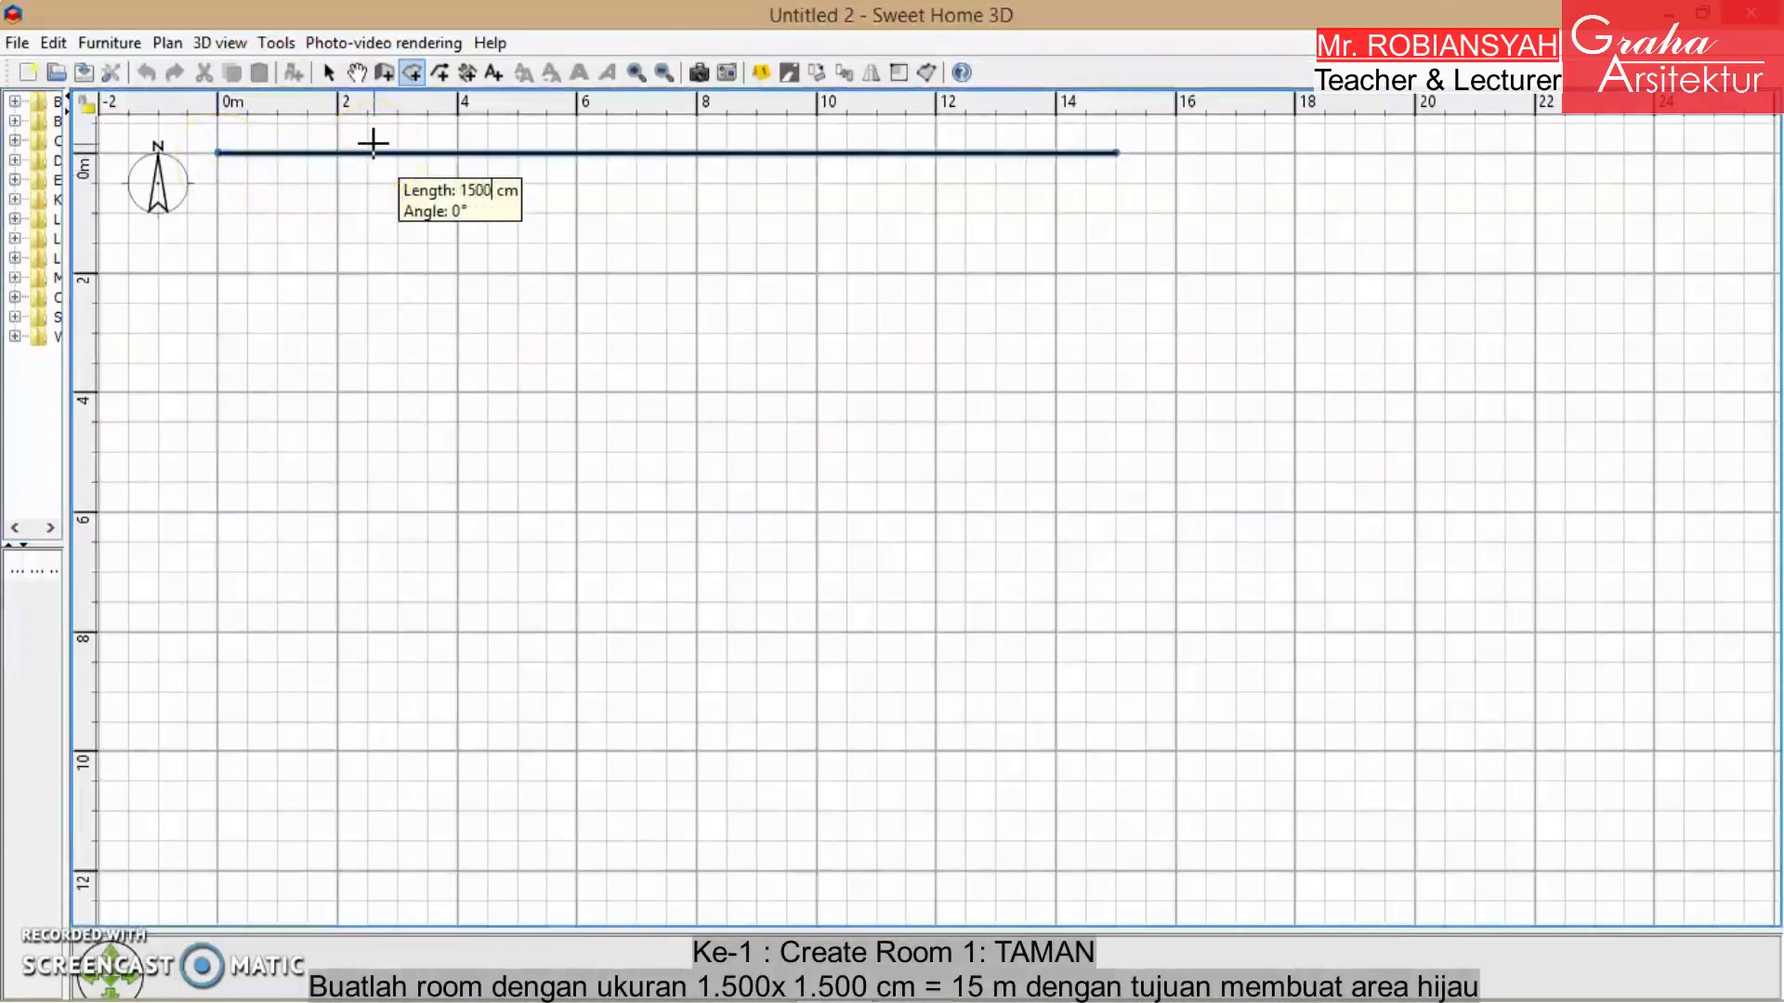
key(Return)
key(Return)
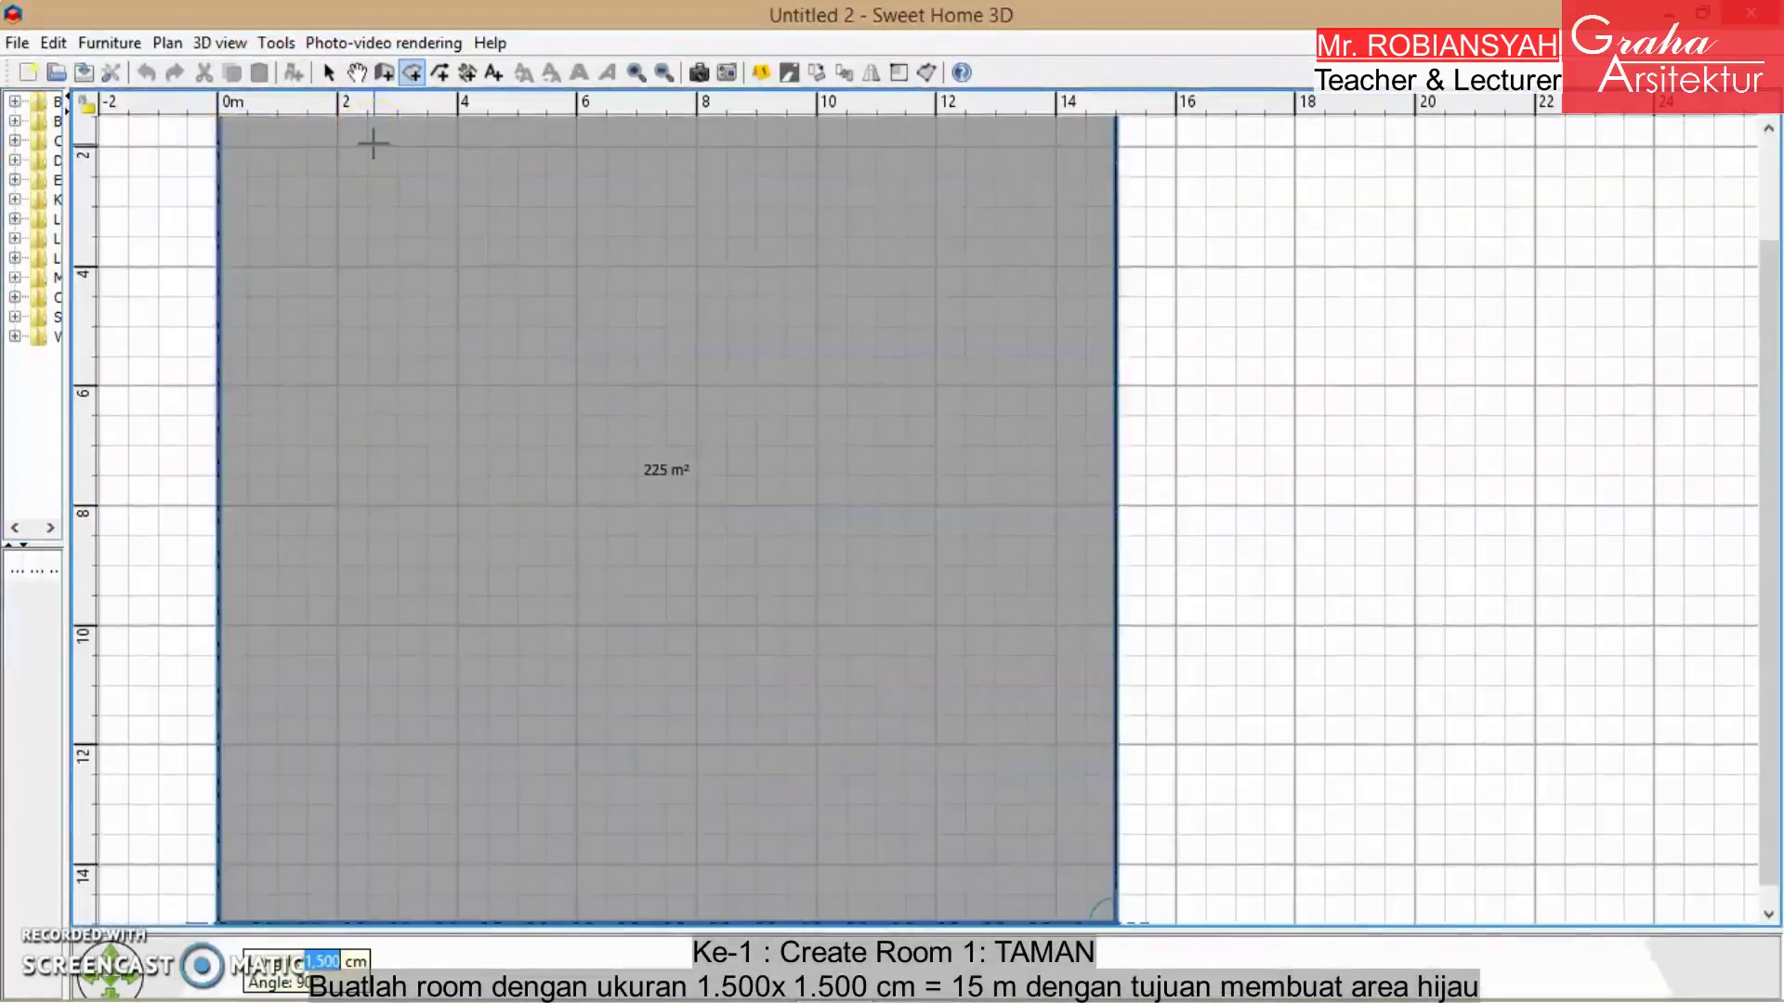
key(Return)
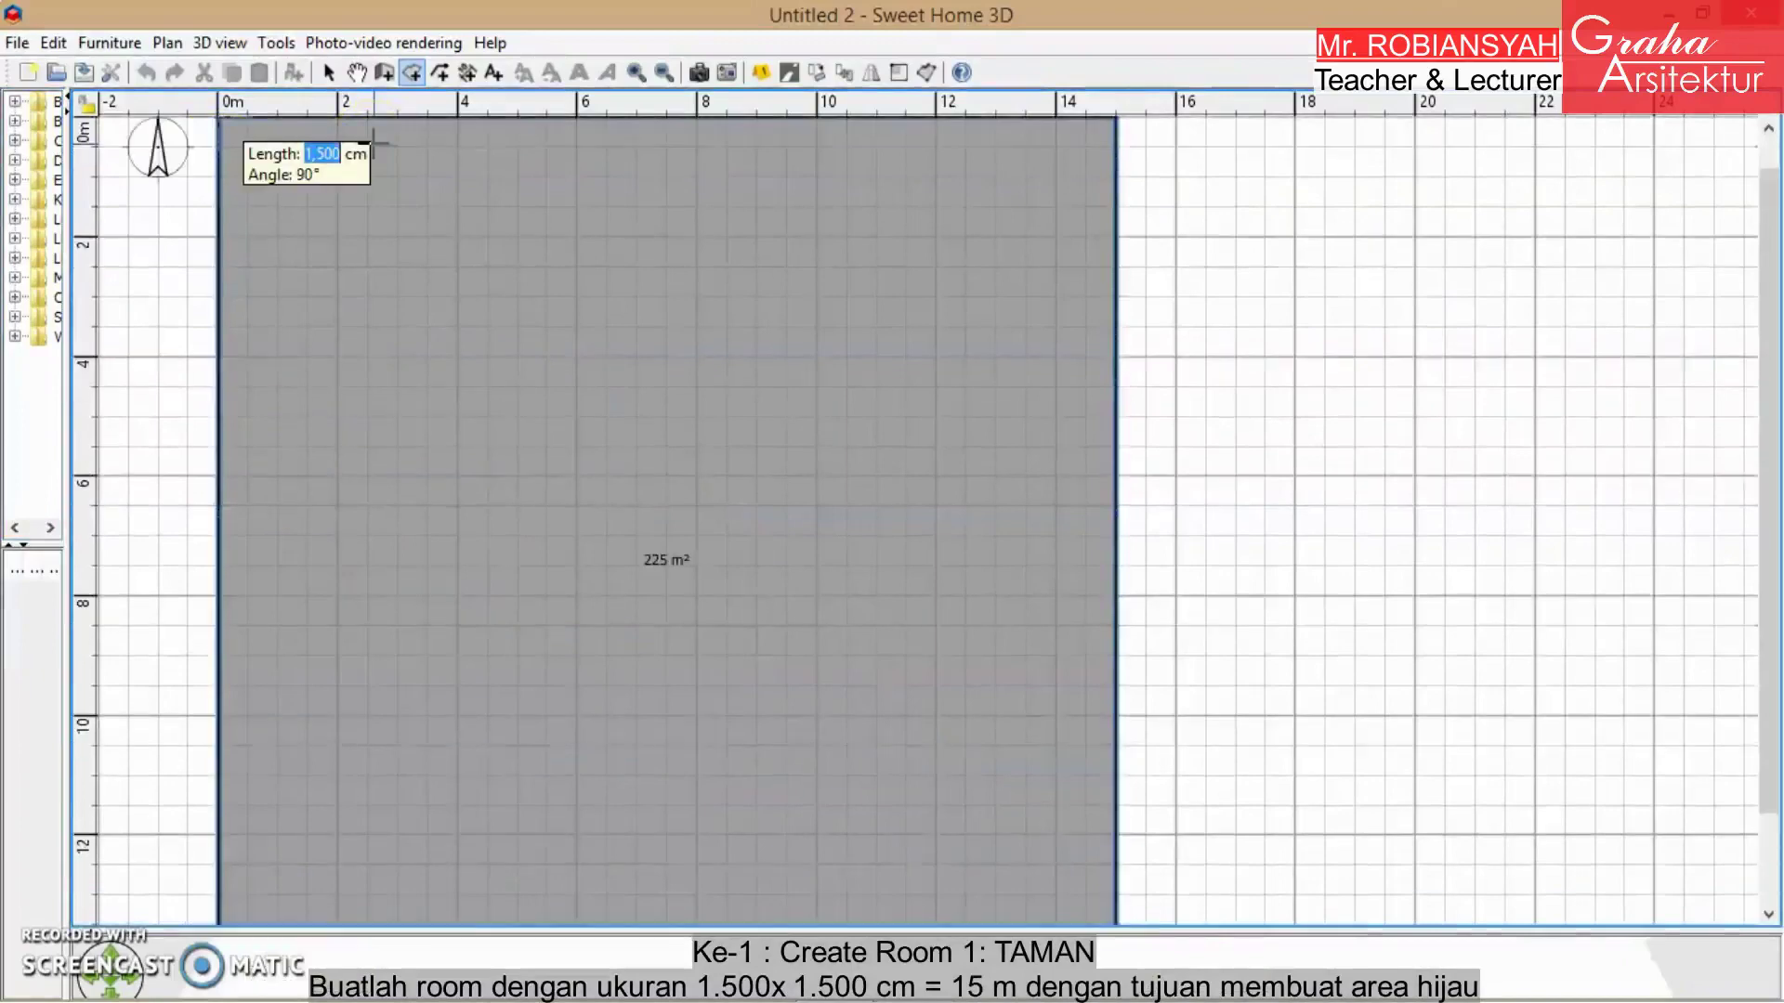
key(Escape)
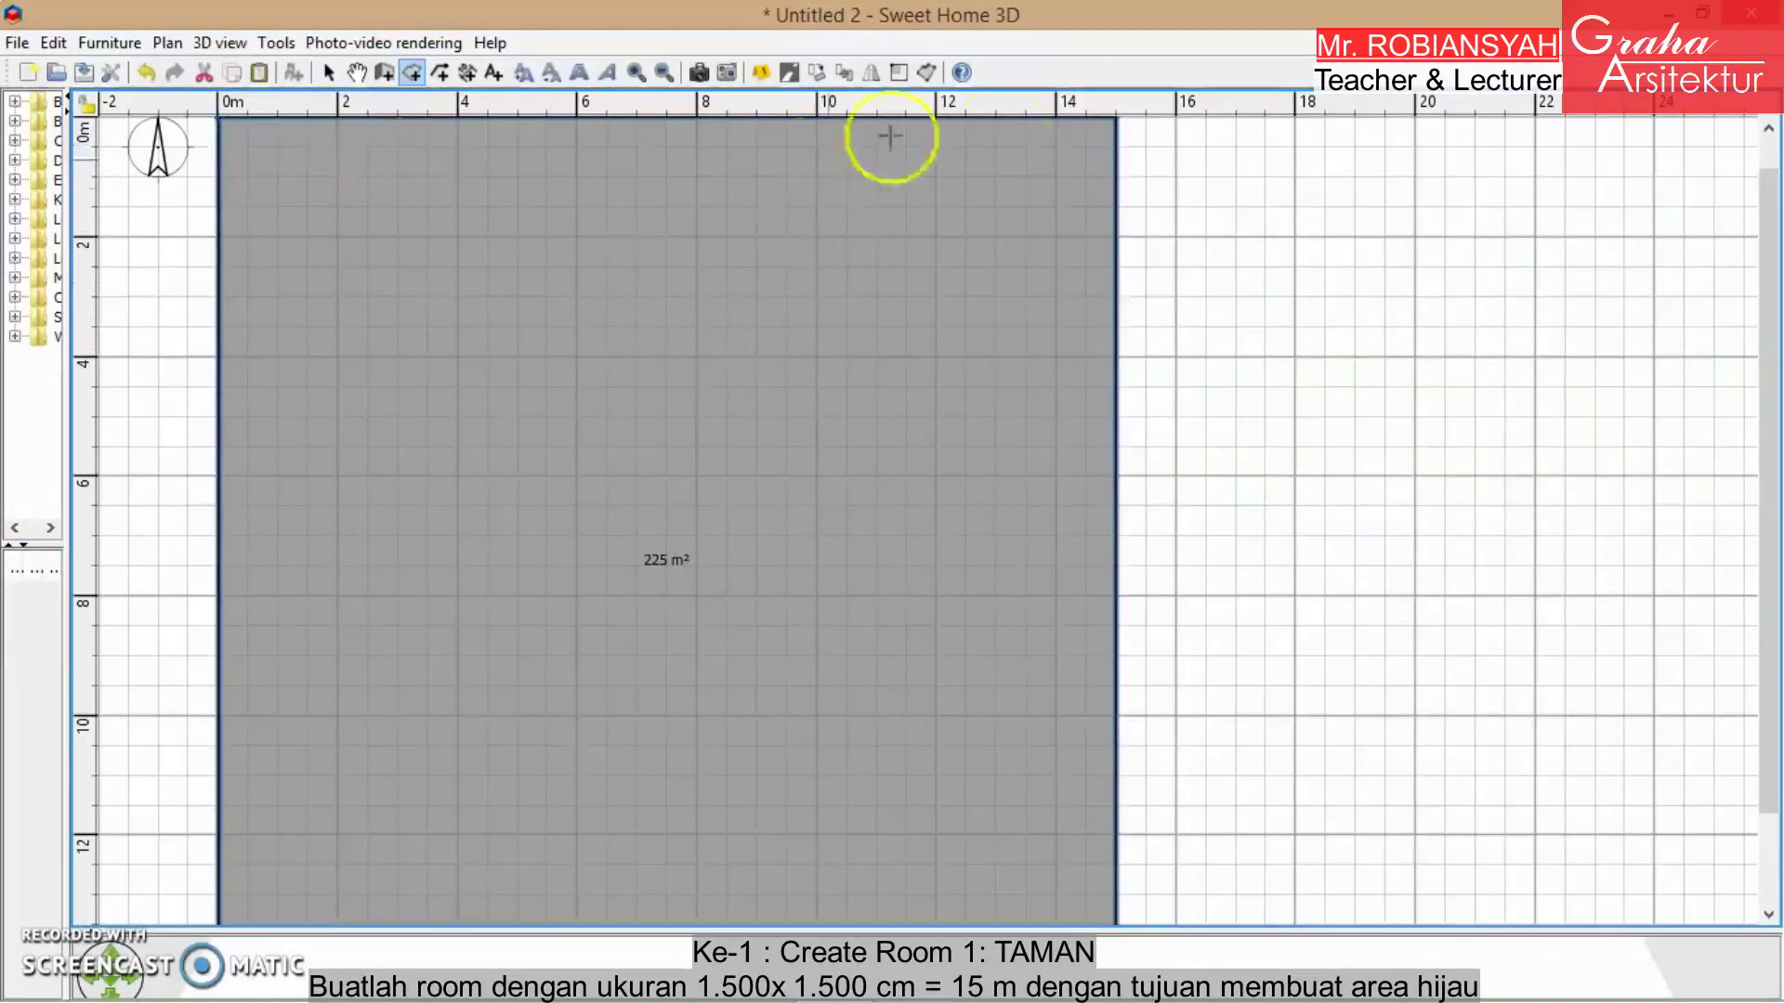
scroll(1753, 279, up, 1)
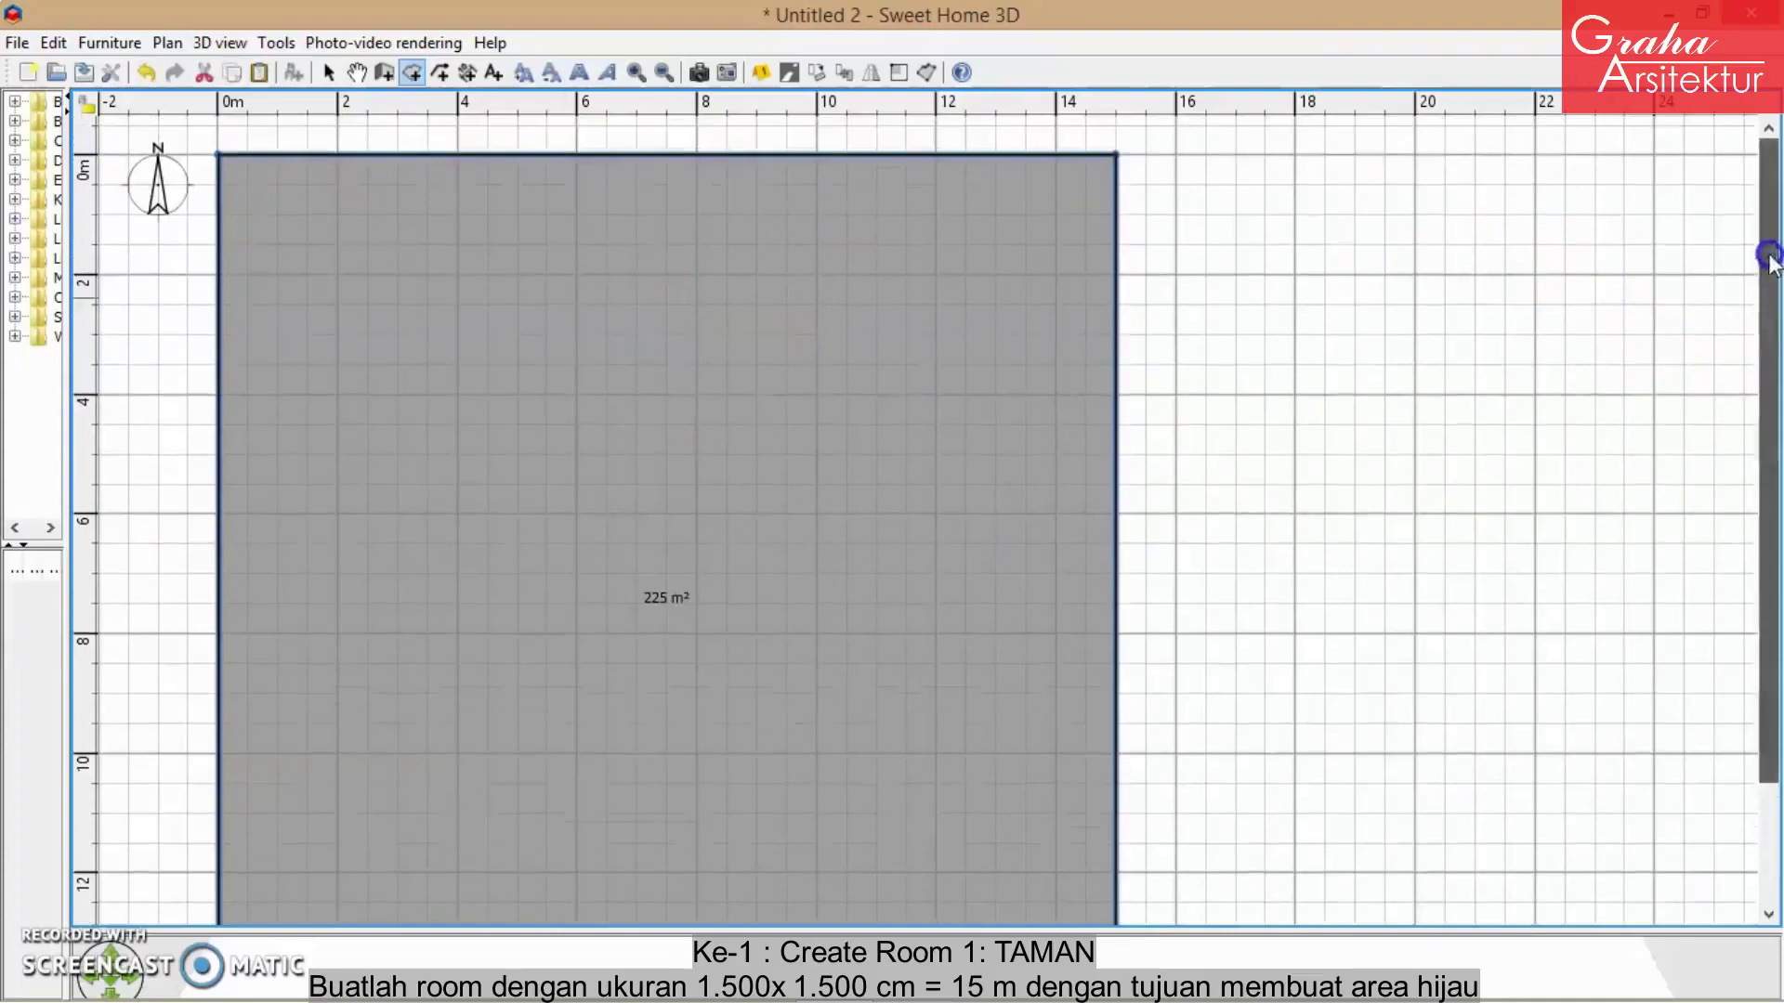
- Dimension the square room's top edge from corner to corner, with the dimension line just above the room
click(467, 75)
click(216, 154)
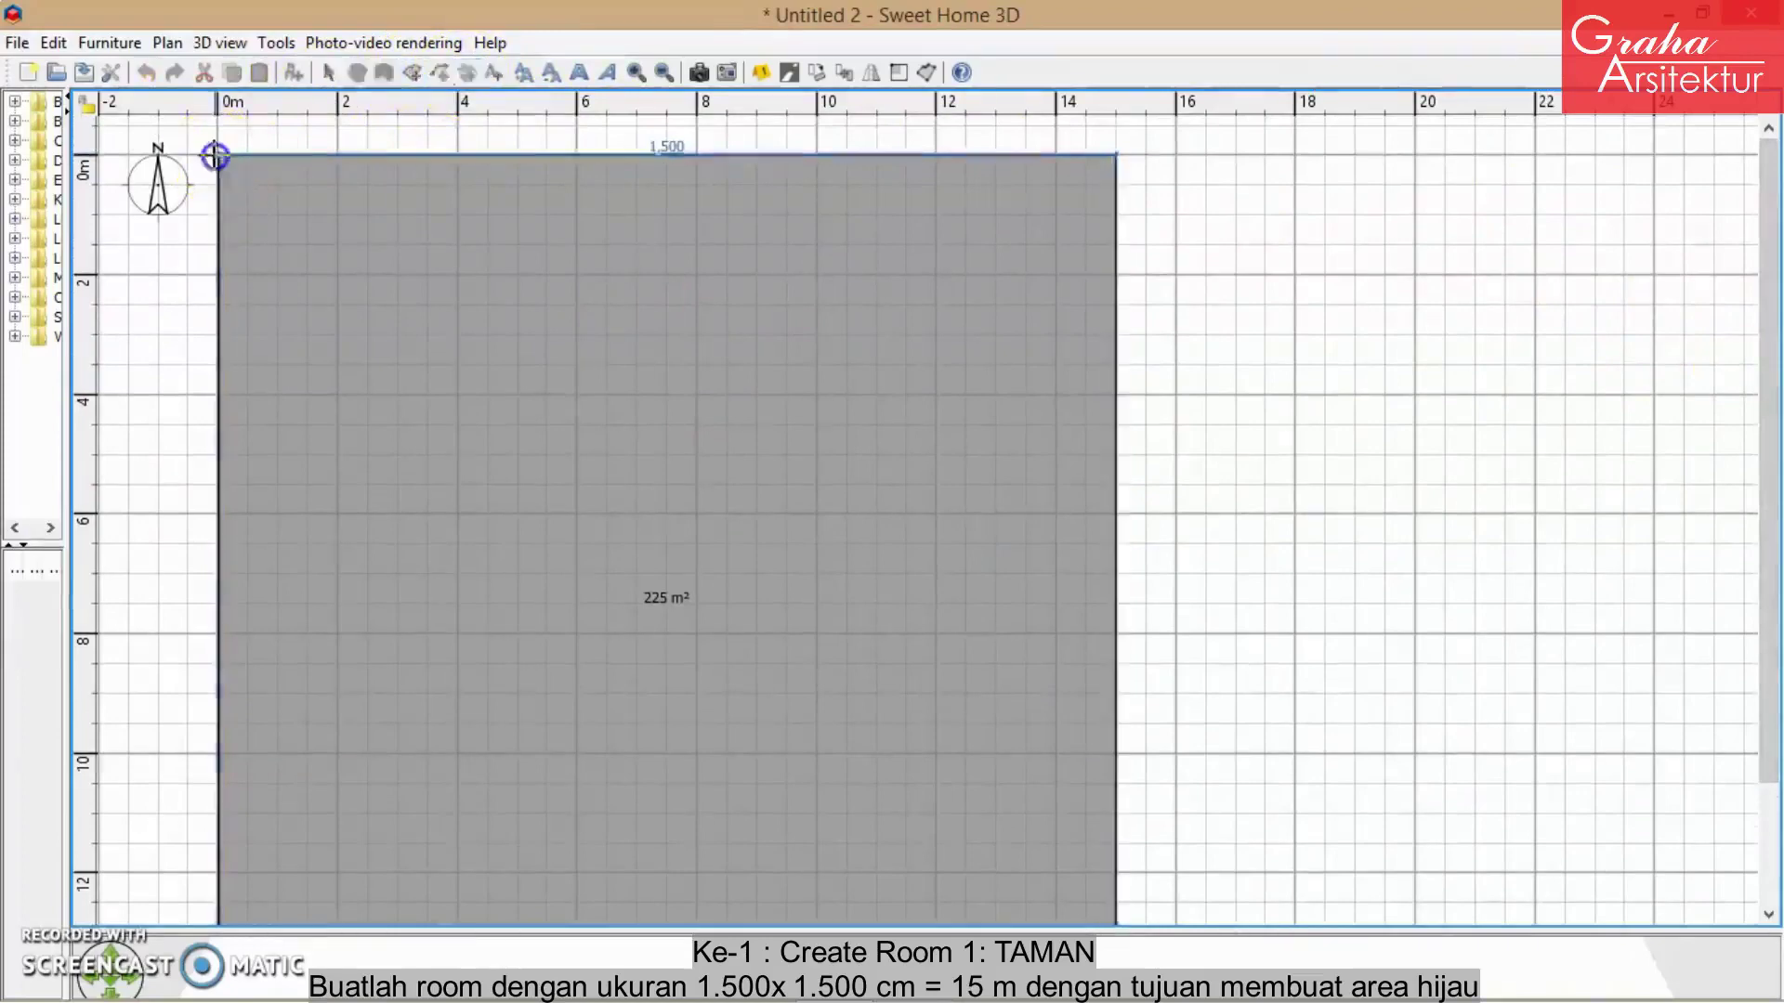
click(1116, 150)
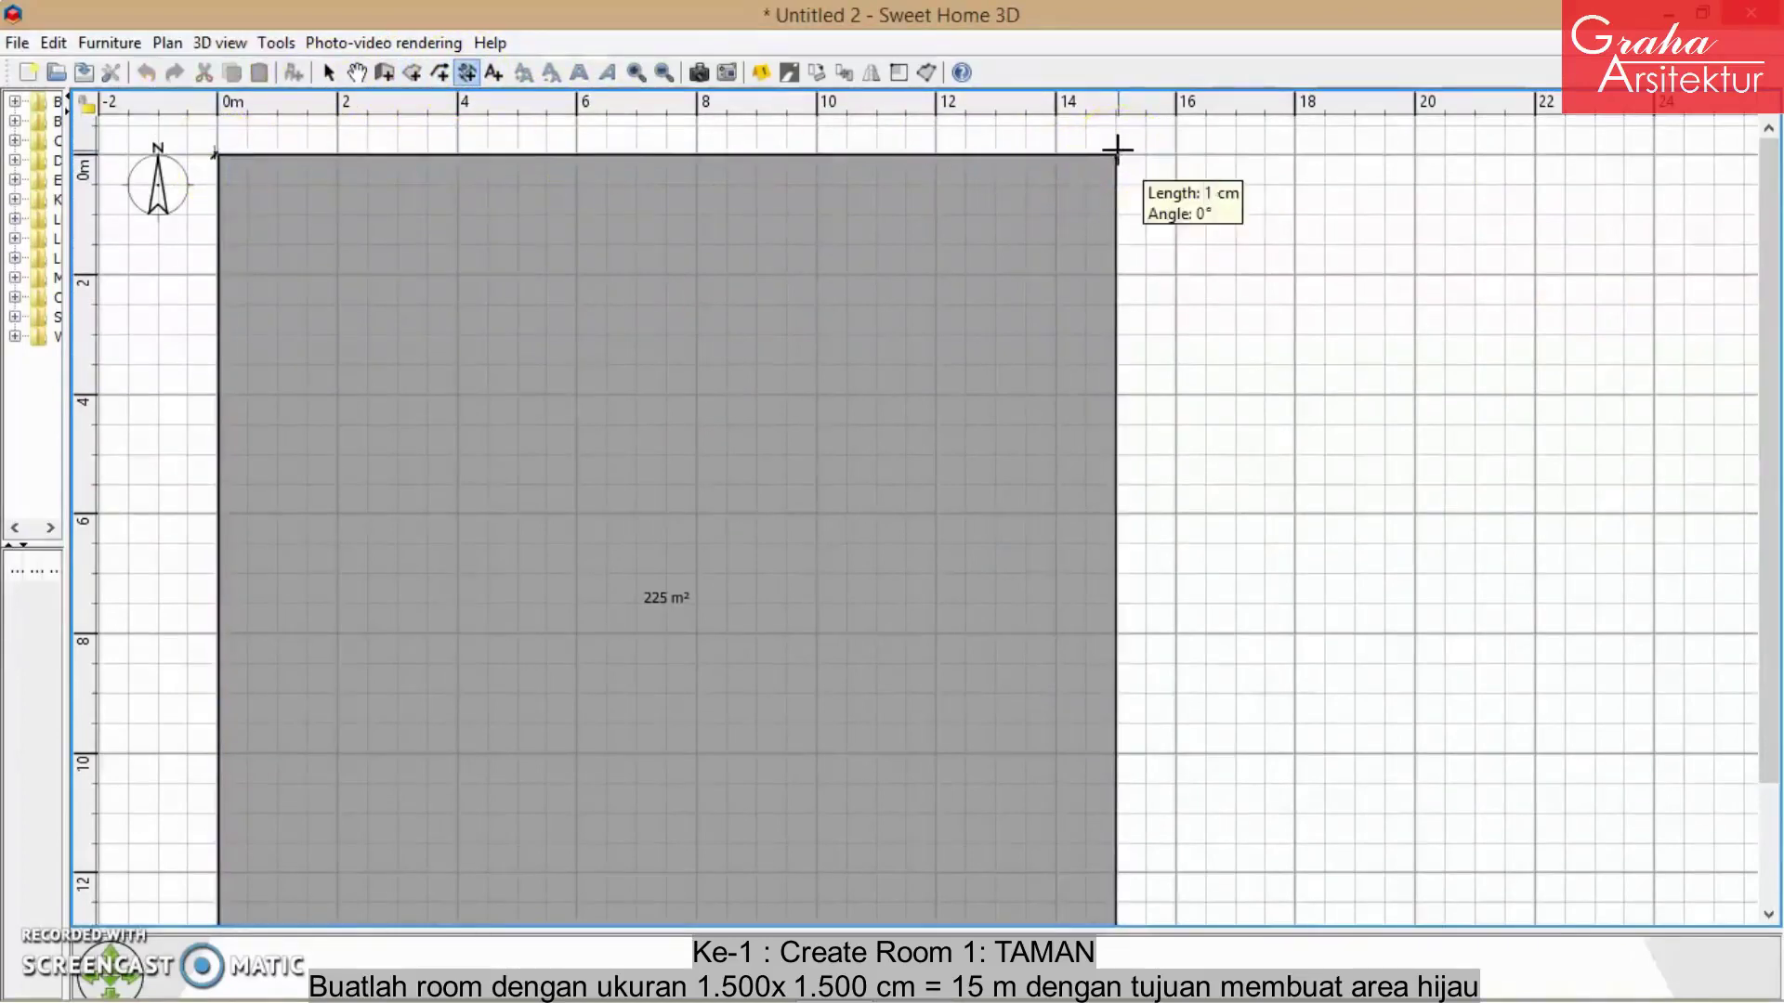
key(Return)
click(1099, 126)
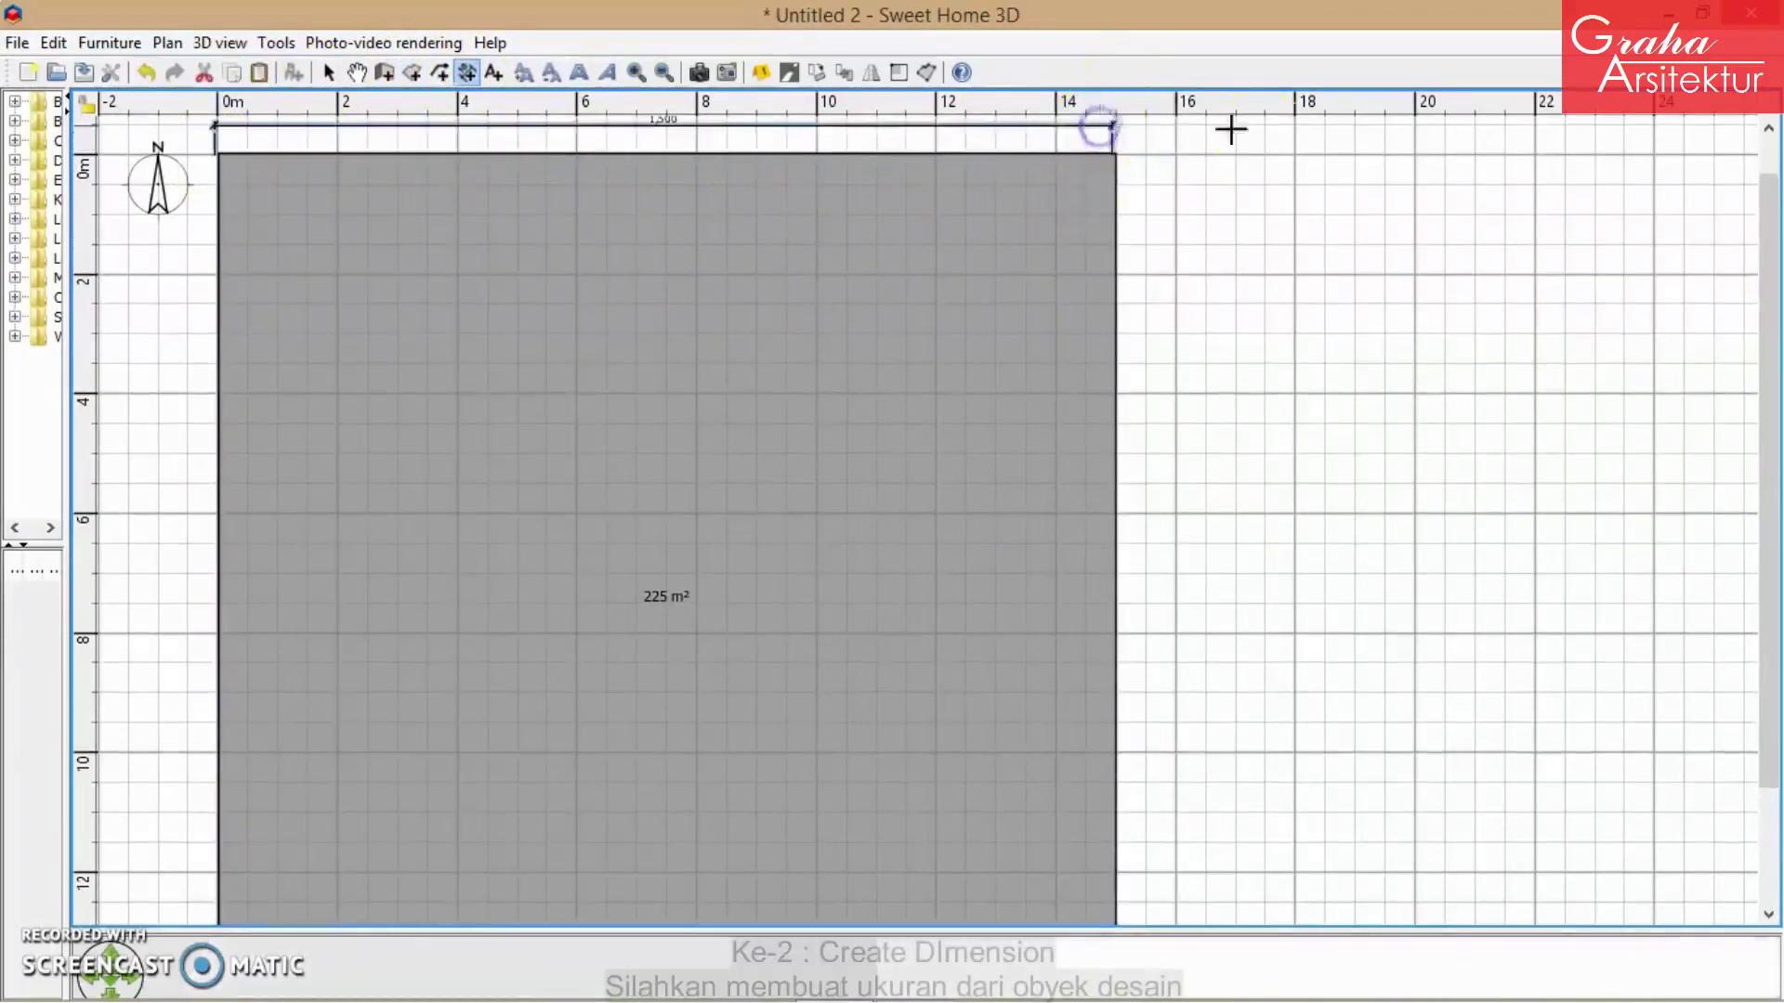
click(328, 73)
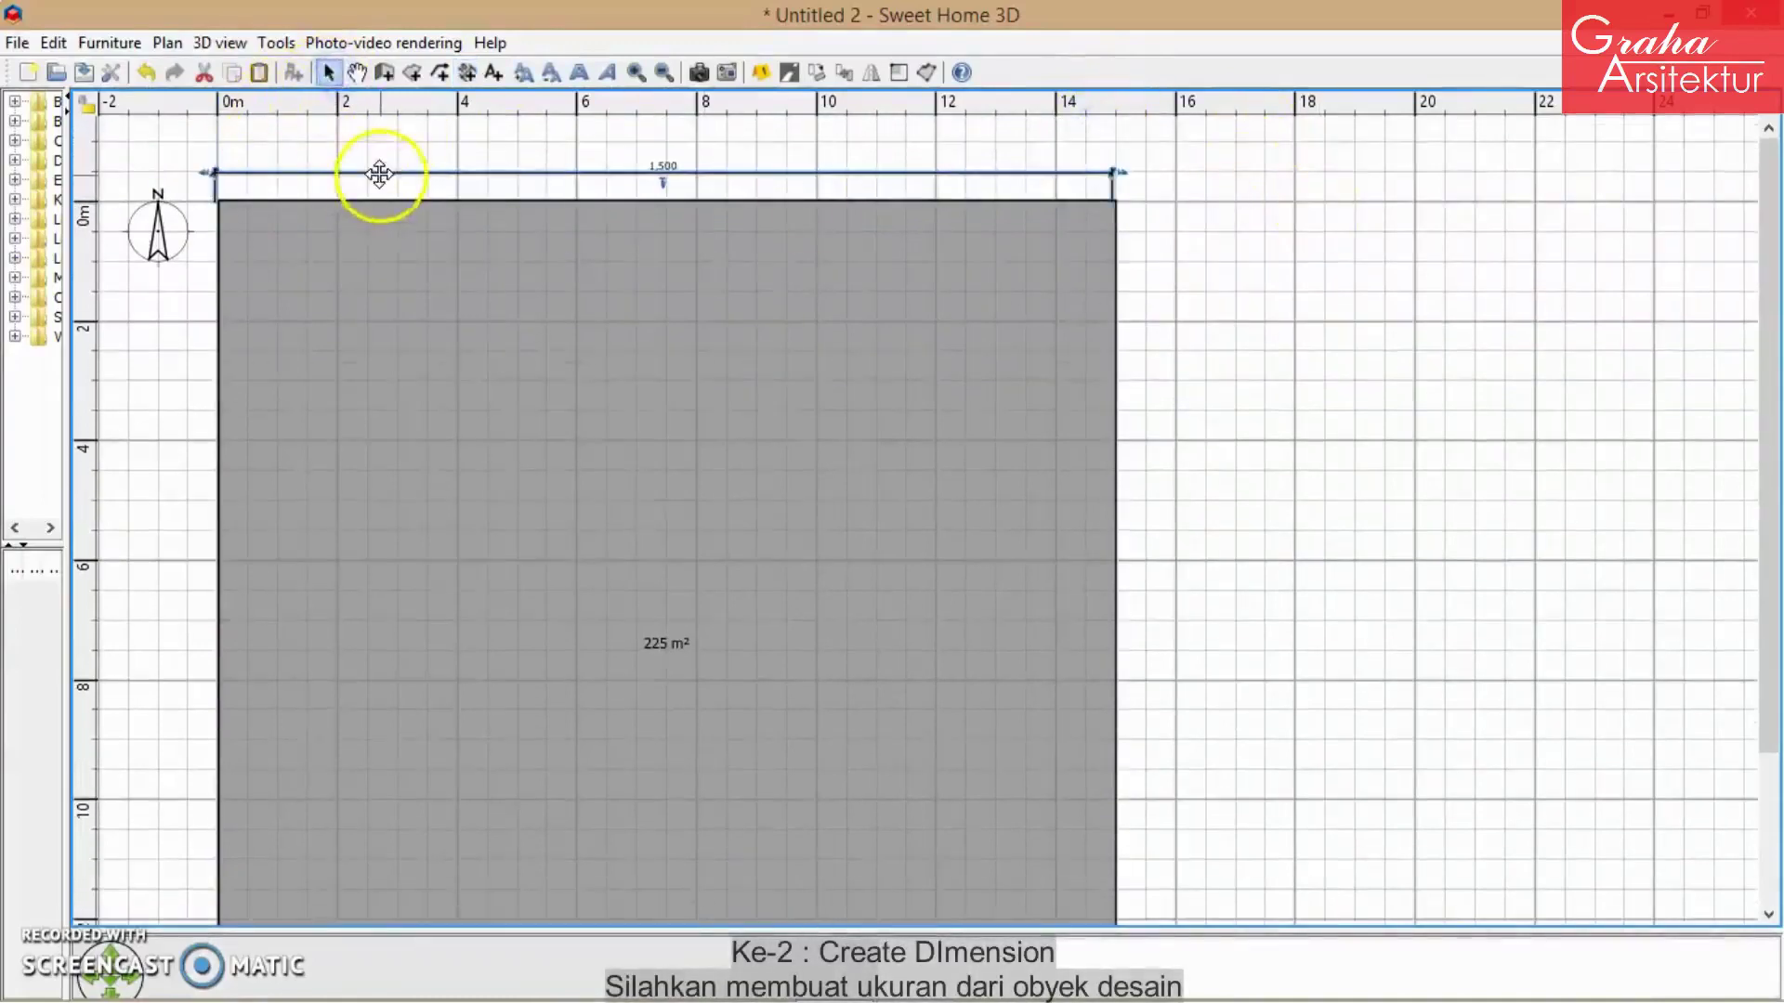
click(1270, 418)
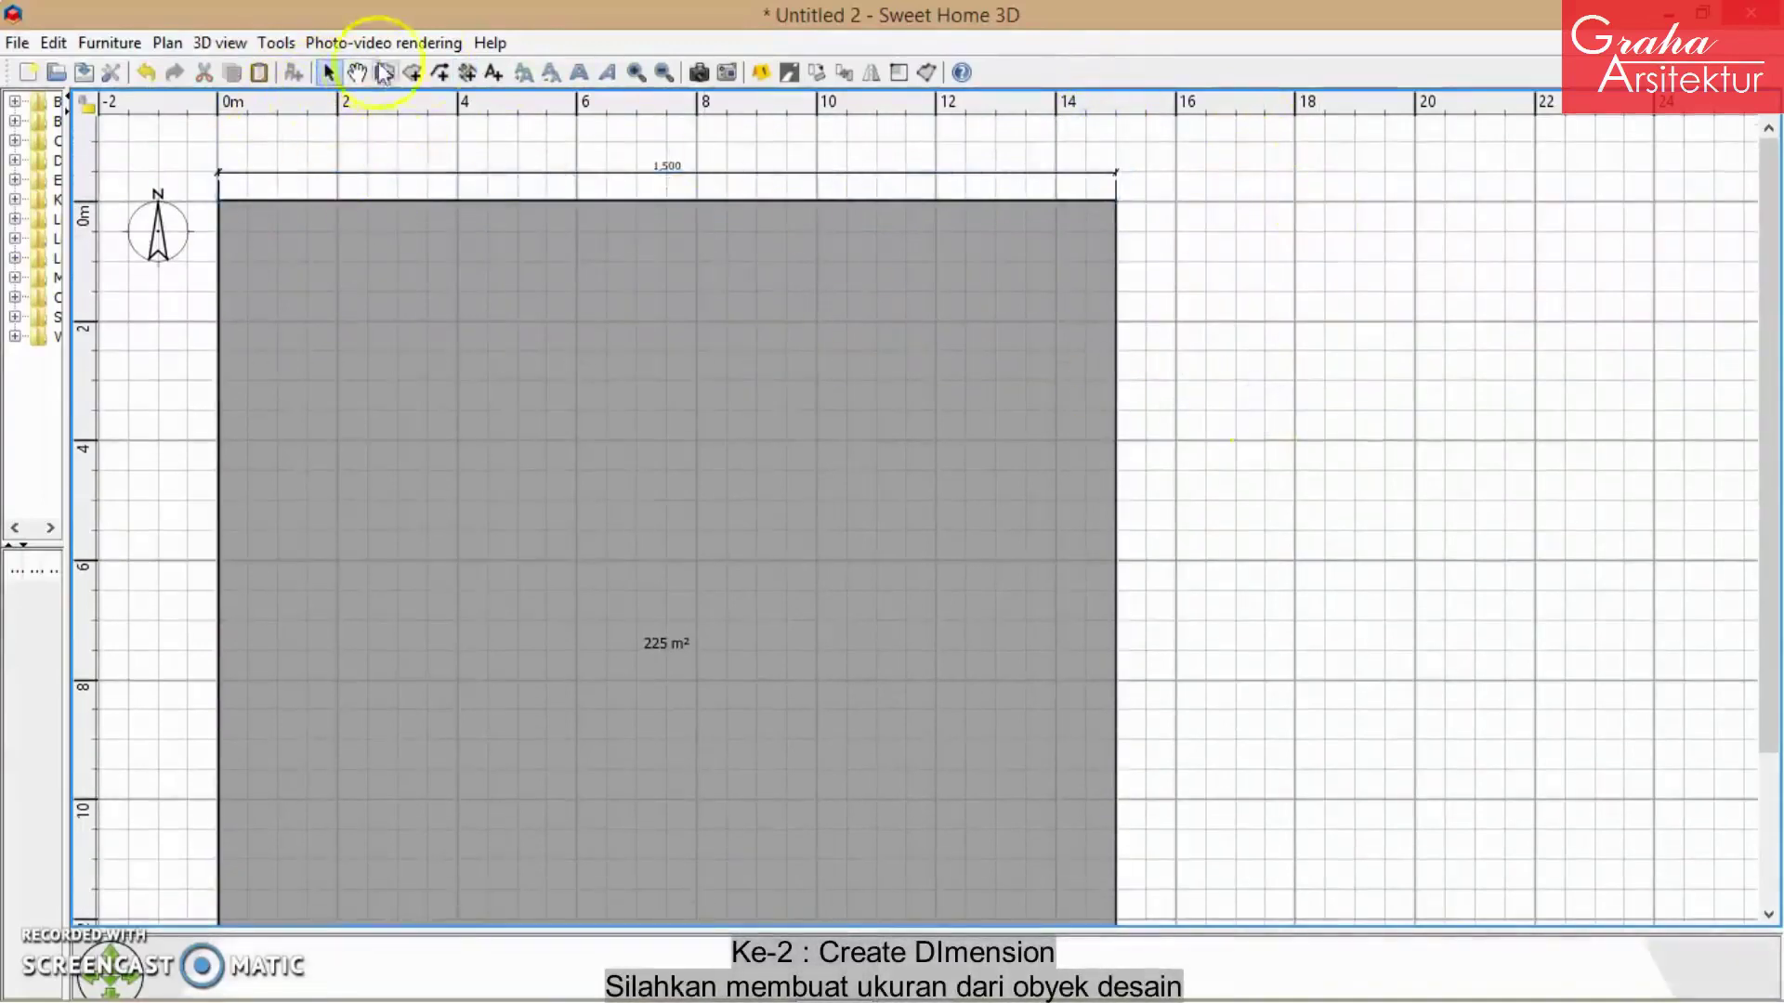
- Add a 1500 cm dimension along the square room's left edge, with the dimension line just outside the room
click(467, 73)
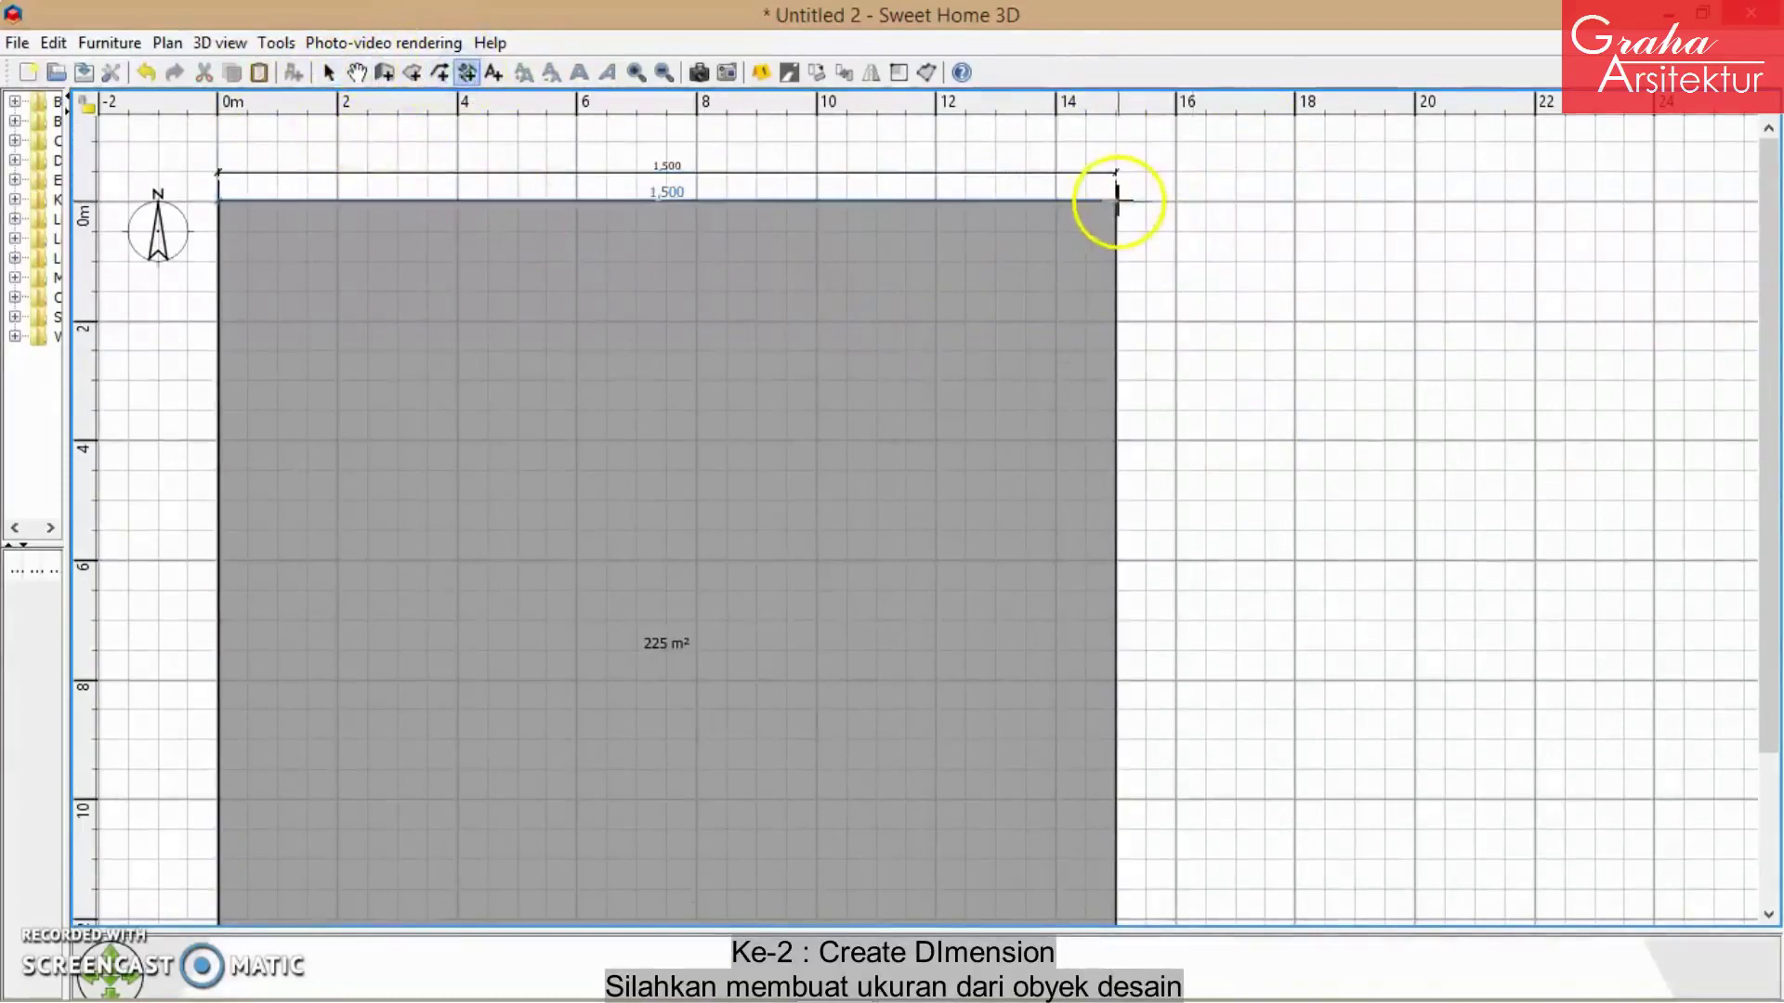
ctrl+scroll(1131, 199, up, 5)
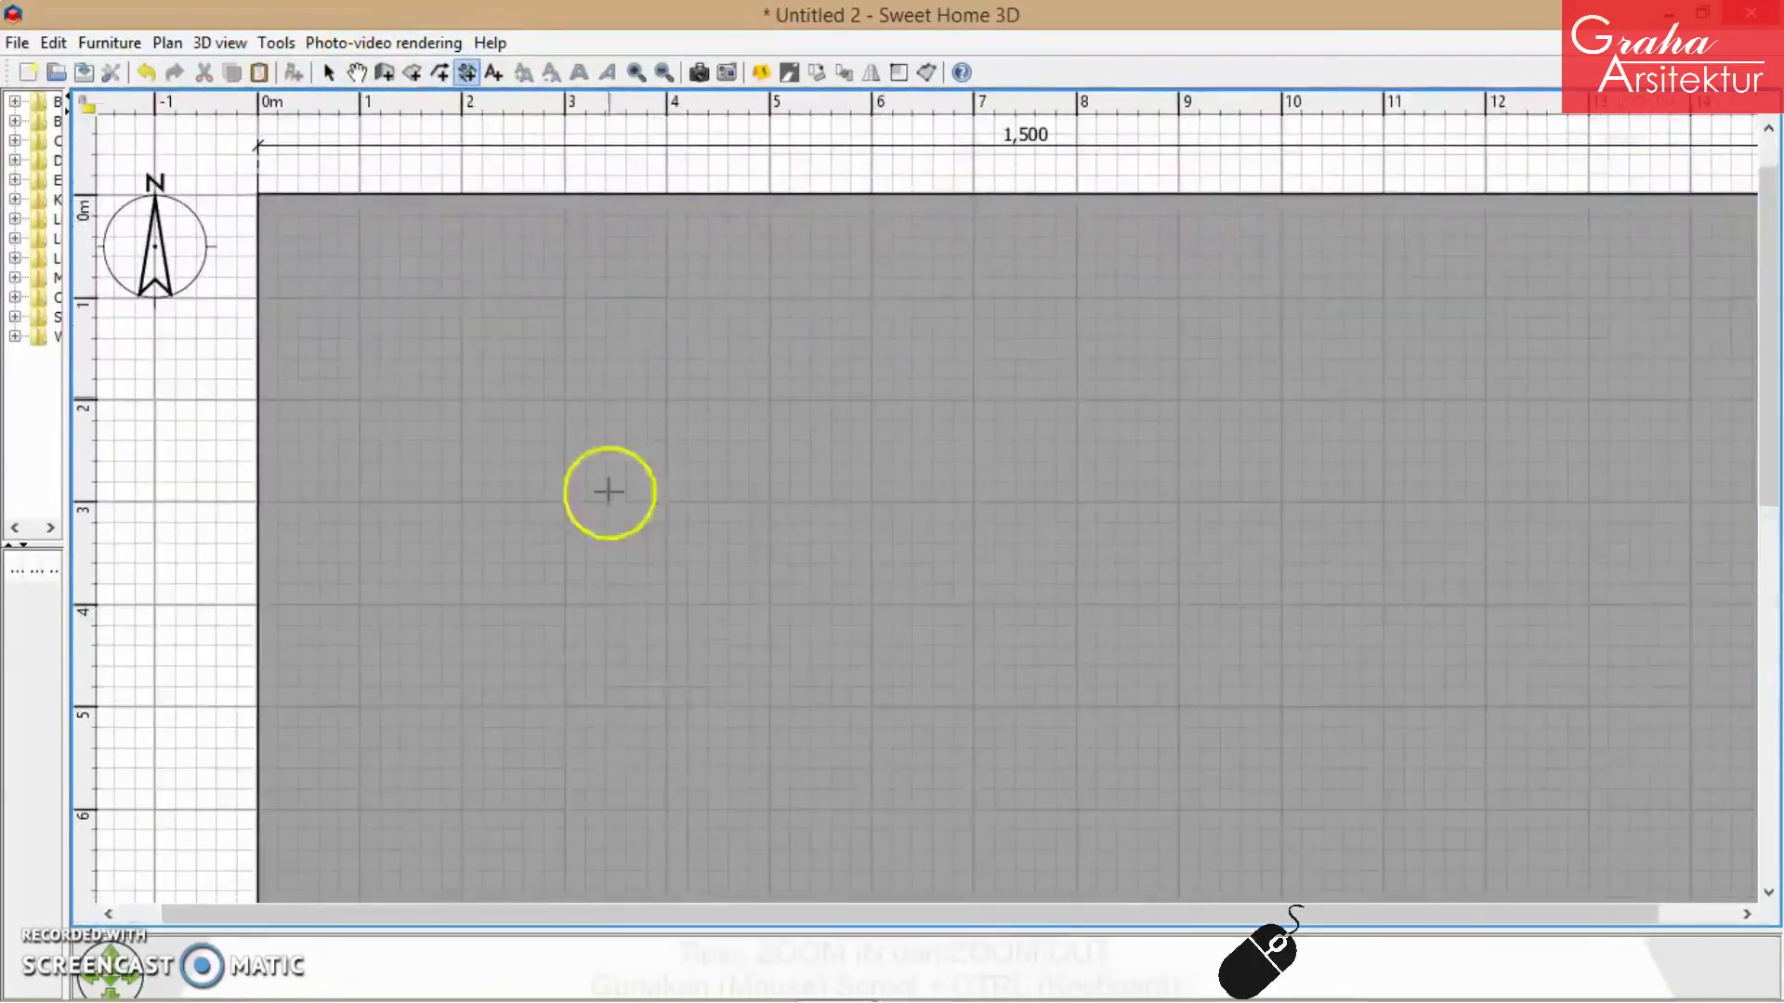
ctrl+scroll(1747, 211, up, 4)
drag(1085, 914, 356, 884)
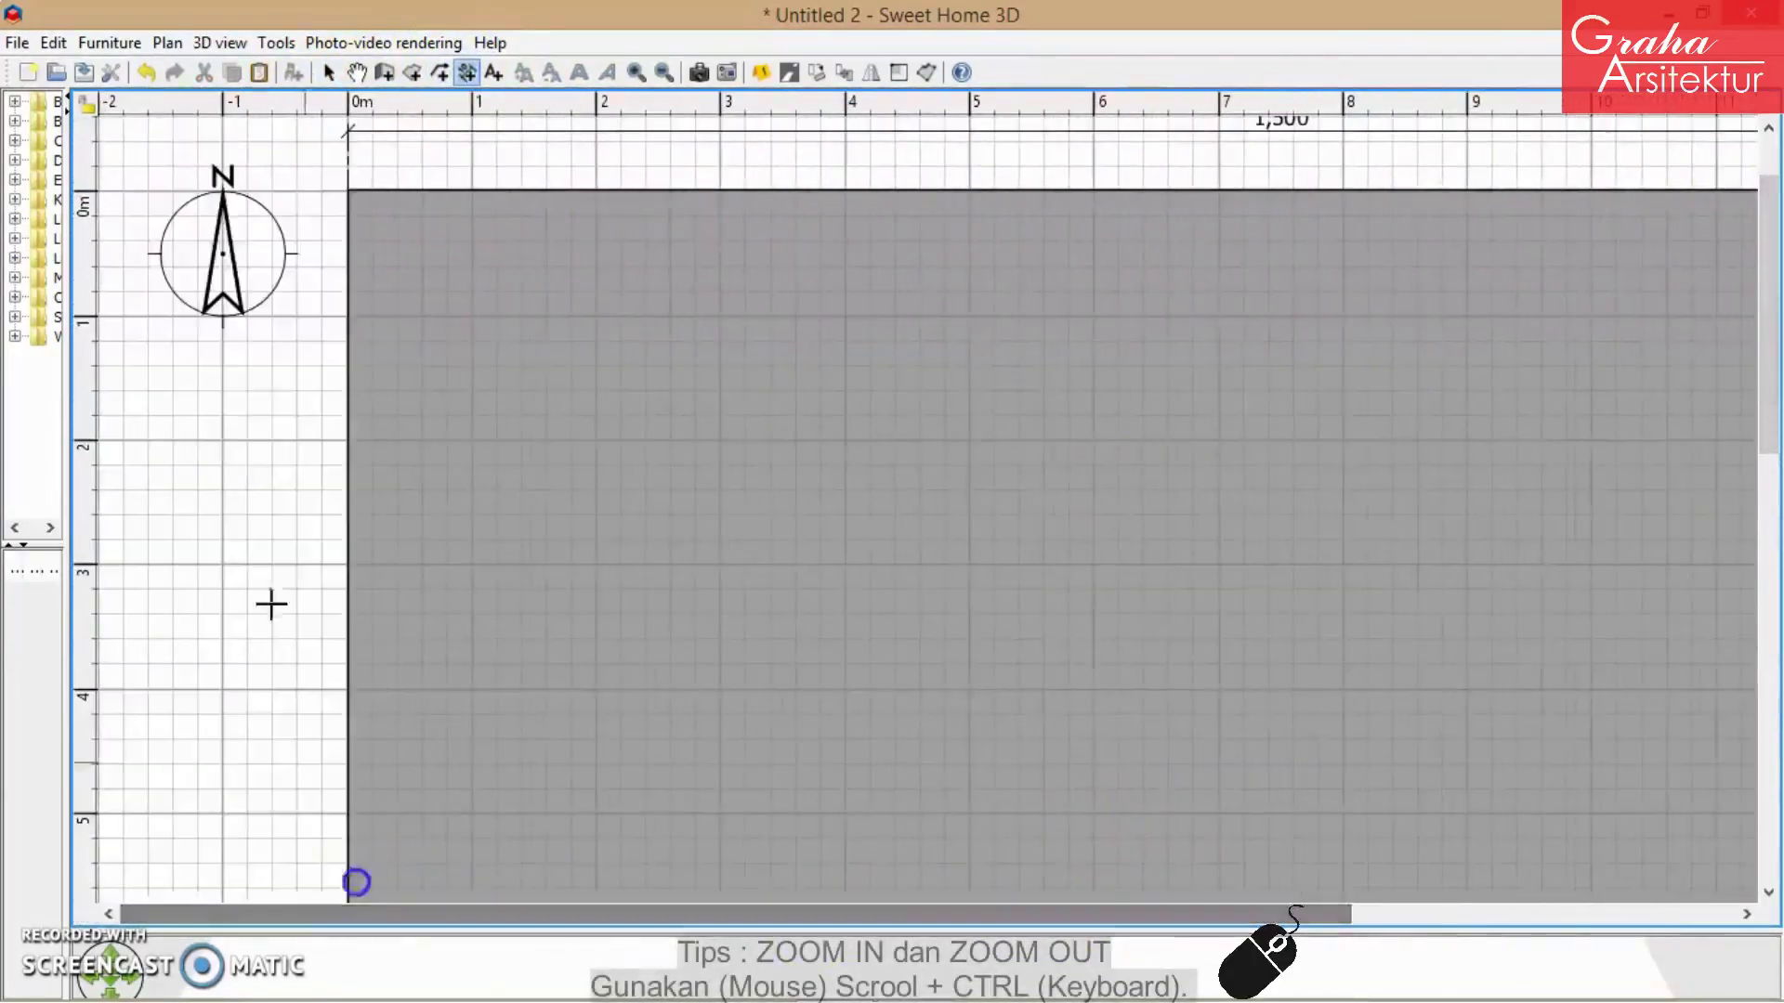
click(345, 190)
key(Return)
text(1500)
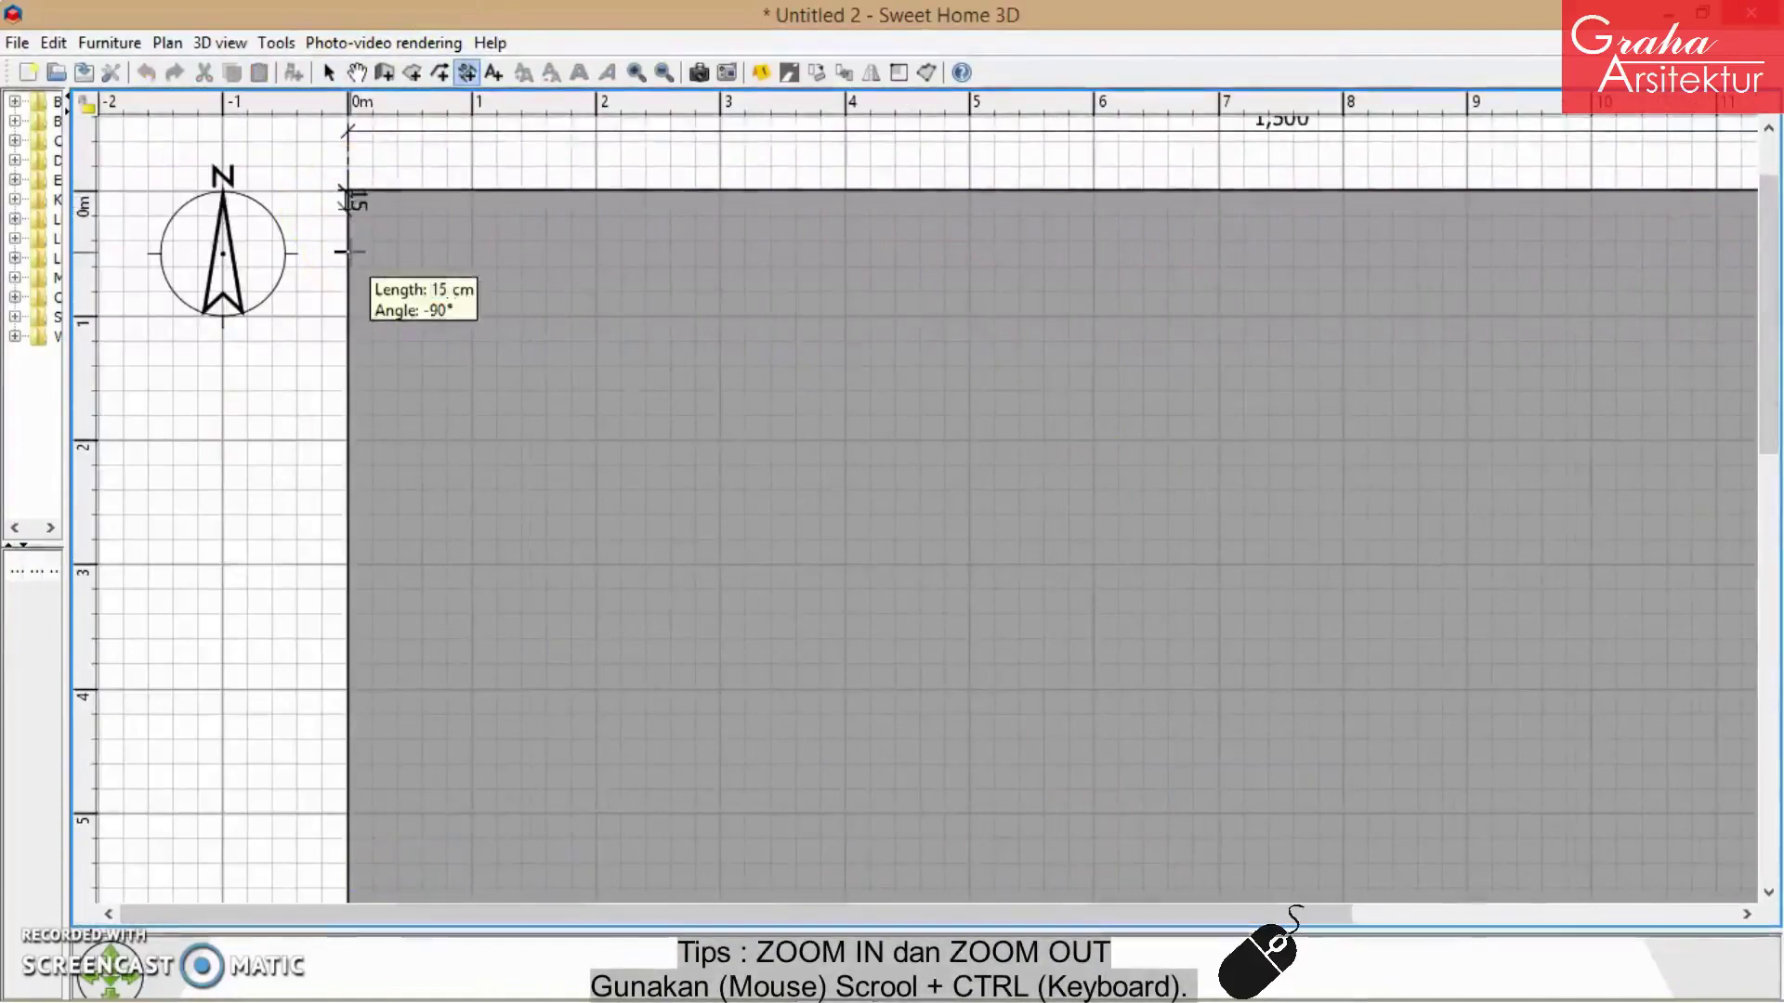
key(Return)
click(296, 214)
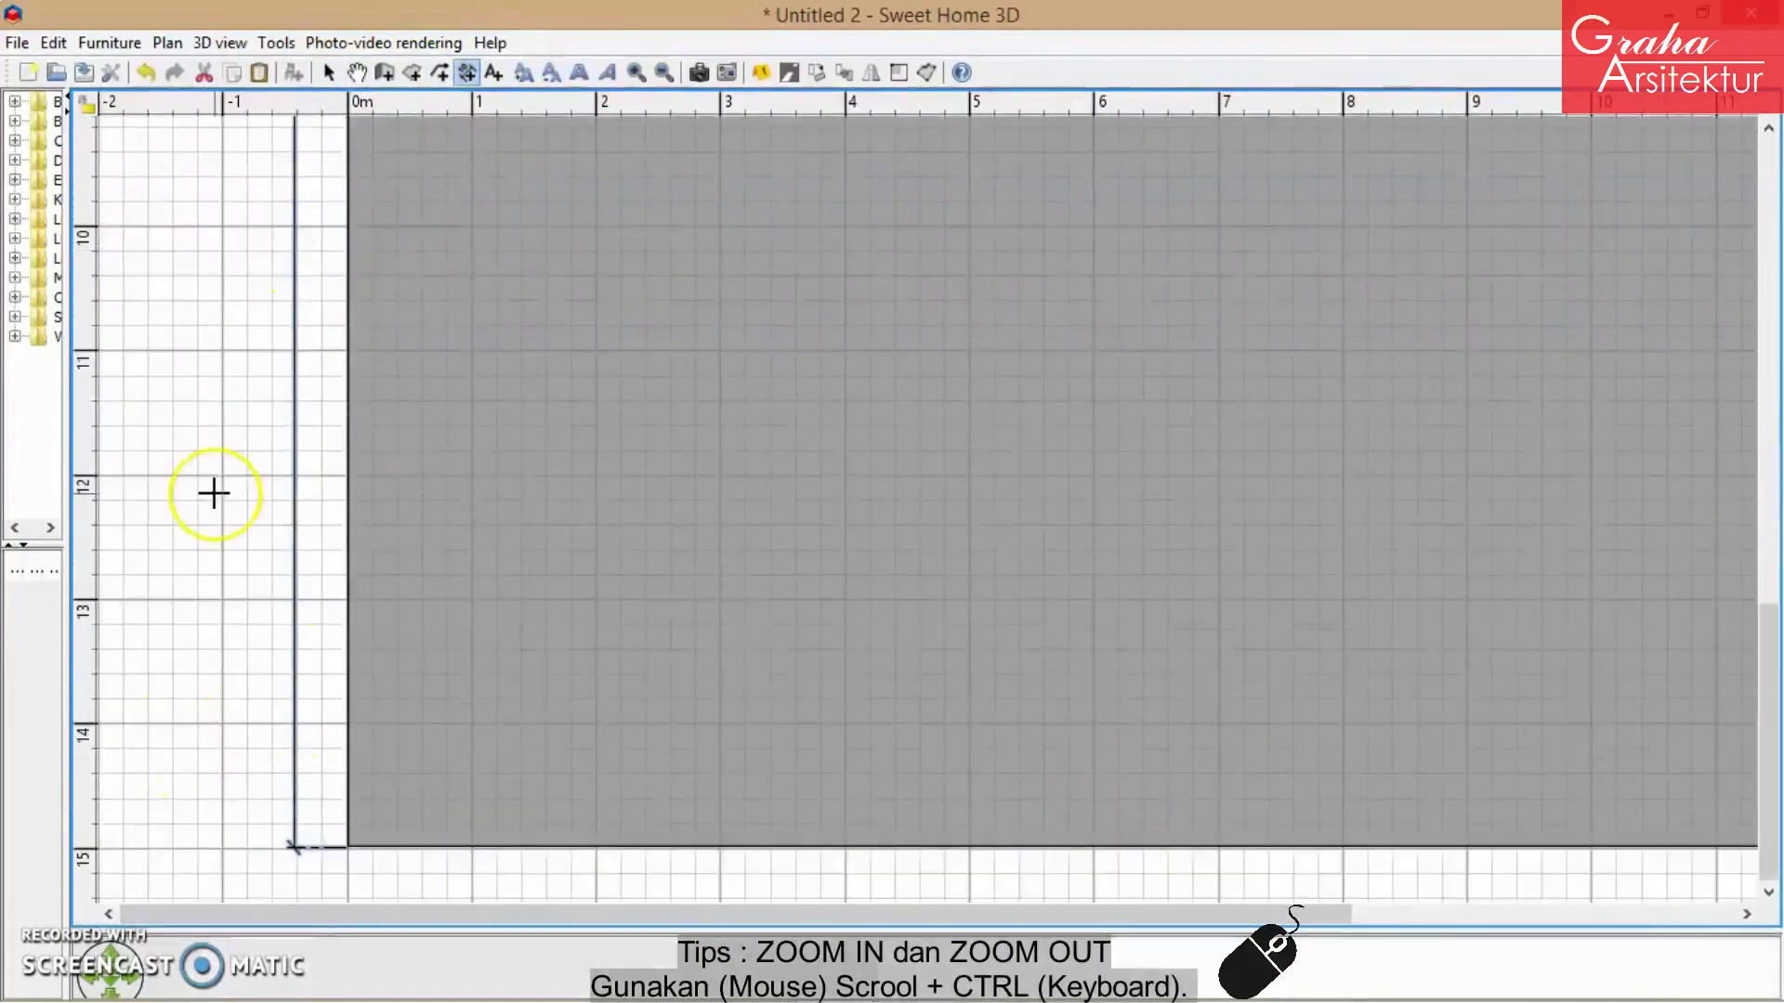
scroll(359, 529, up, 10)
ctrl+scroll(890, 430, down, 2)
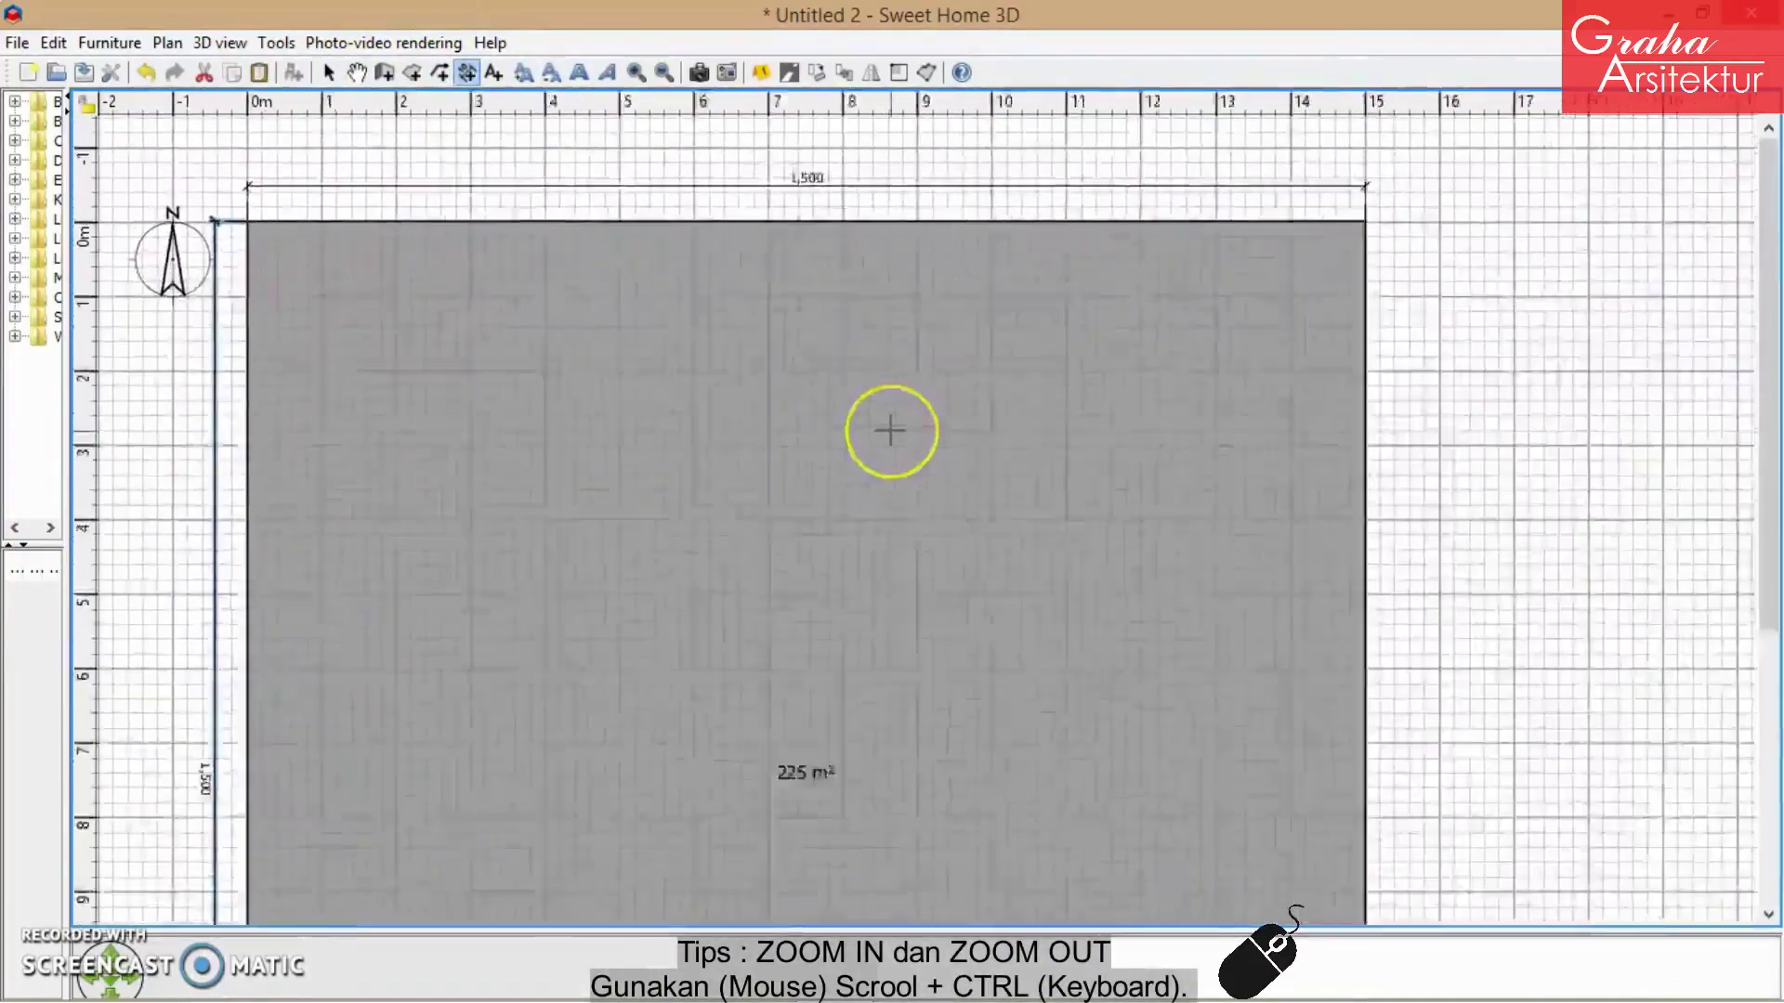
ctrl+scroll(891, 430, down, 1)
- Move the room together with both dimensions to the right so its left edge sits at about 22.5 m
click(328, 72)
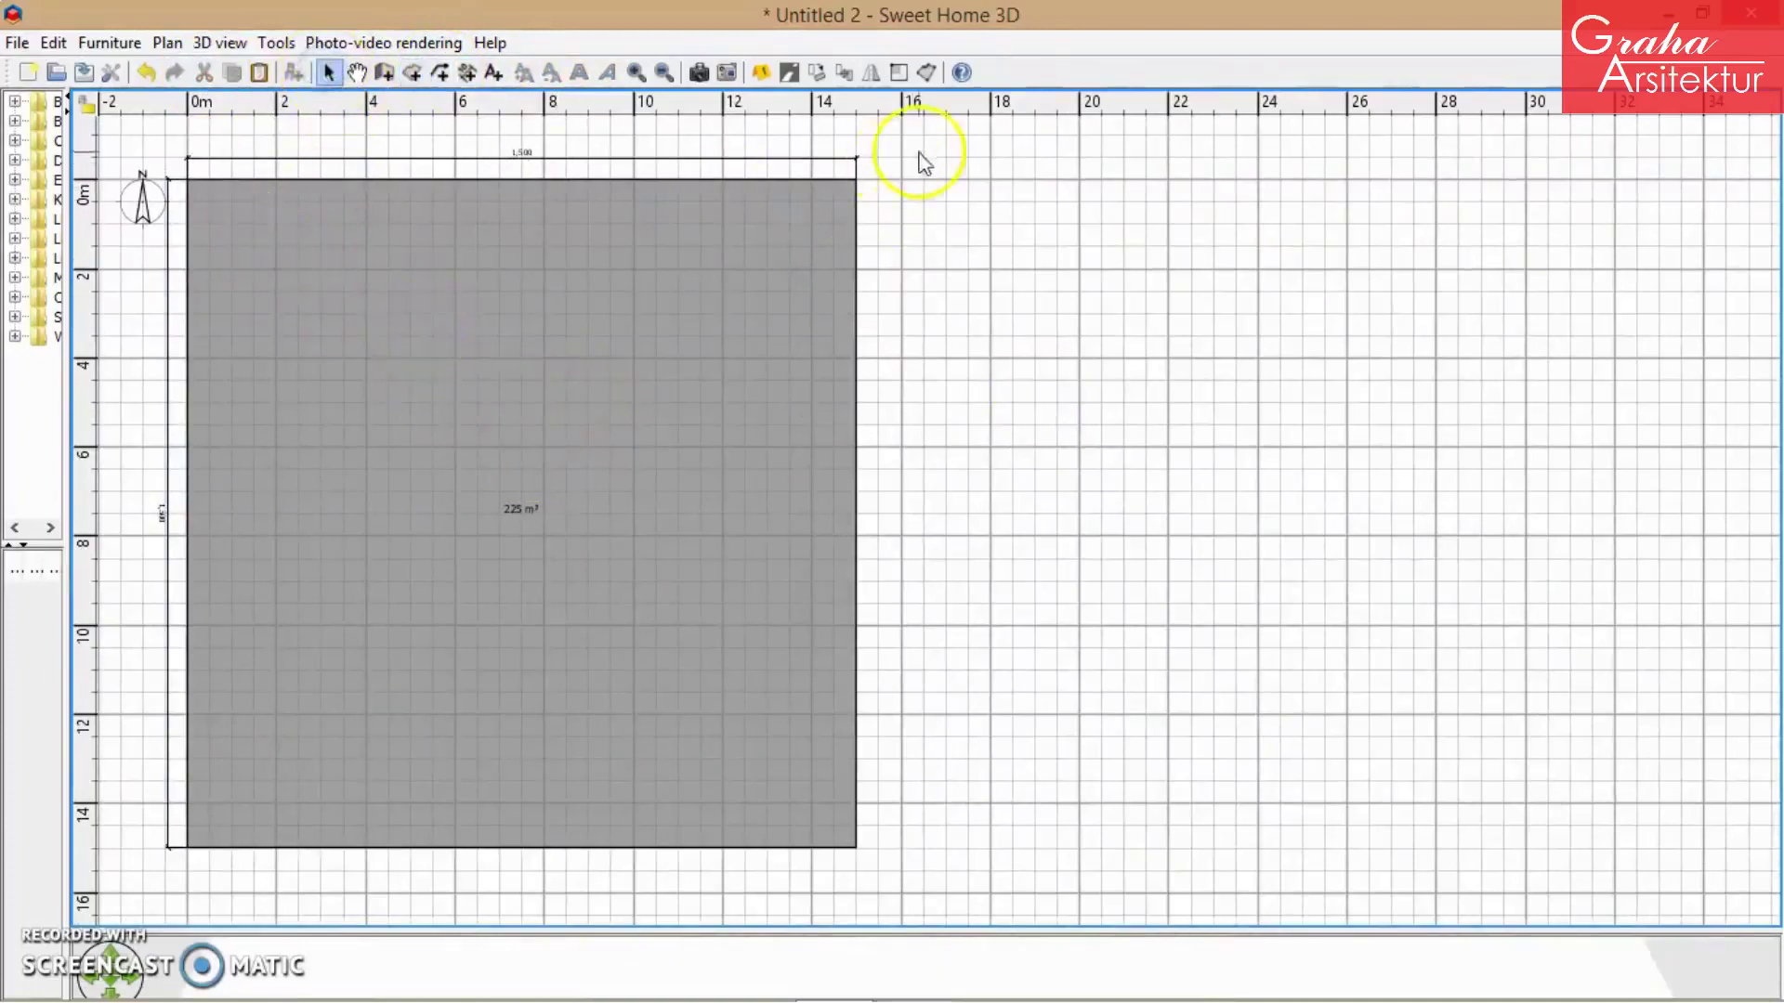
drag(919, 156, 139, 908)
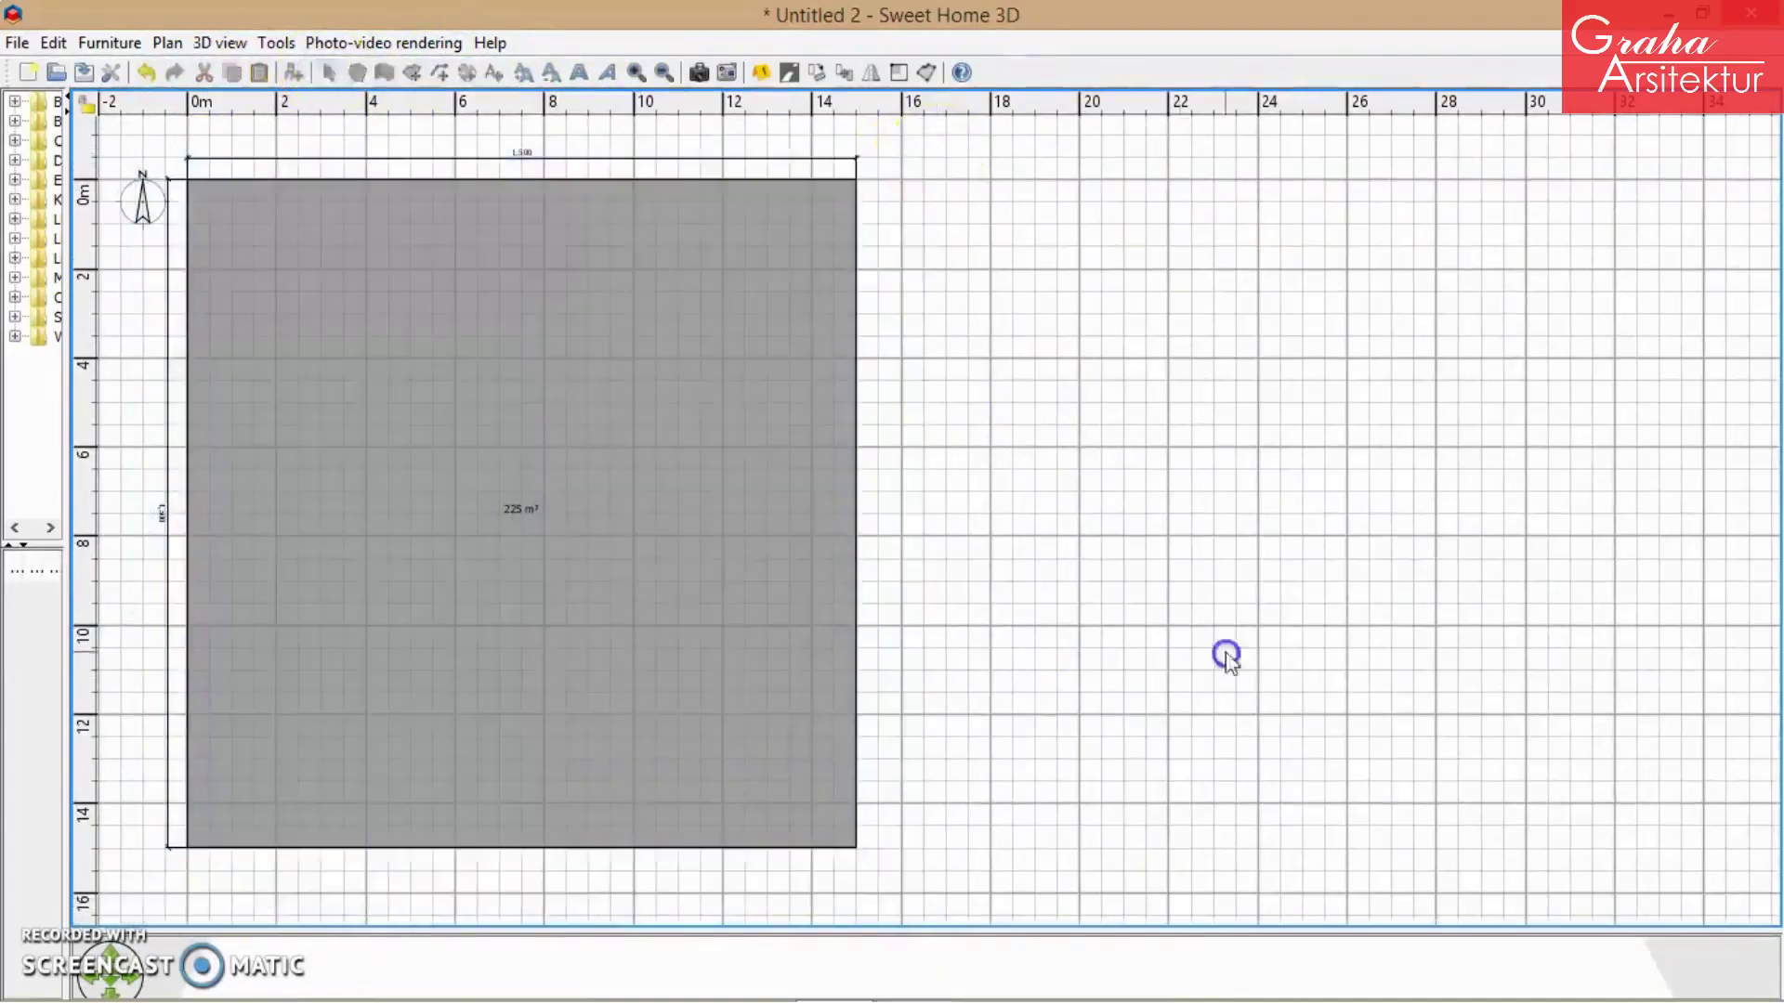
drag(981, 140, 169, 856)
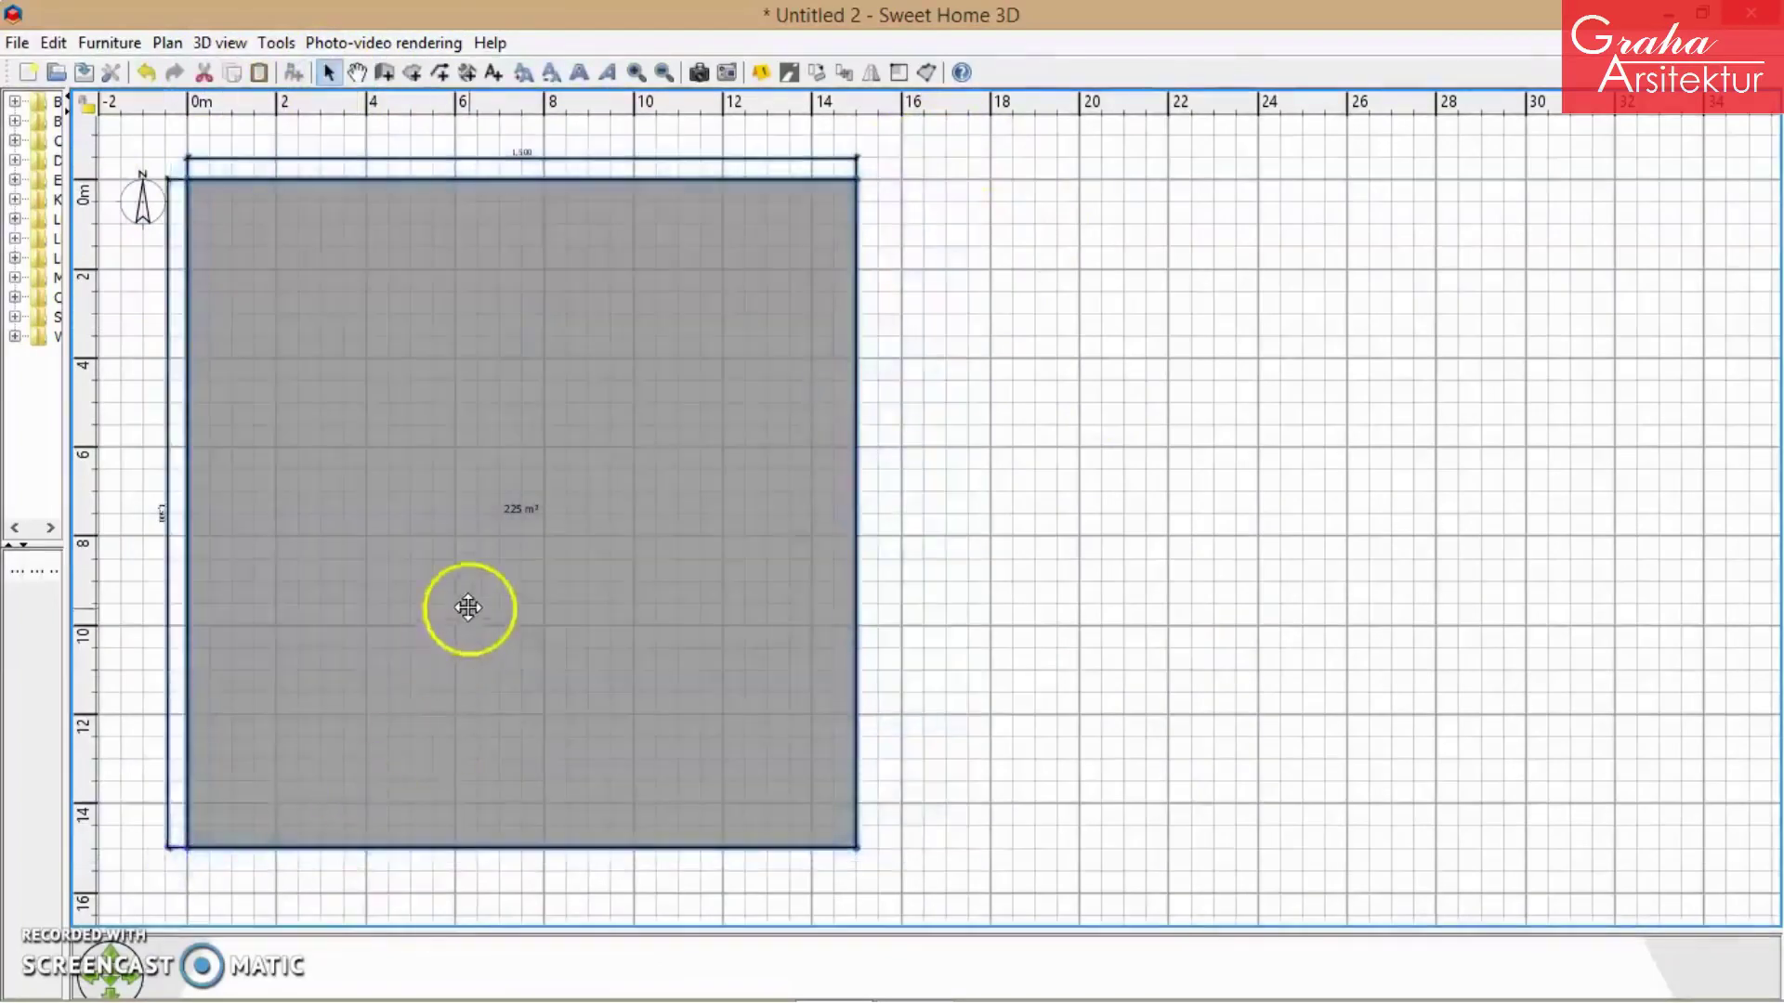
drag(468, 607, 1474, 667)
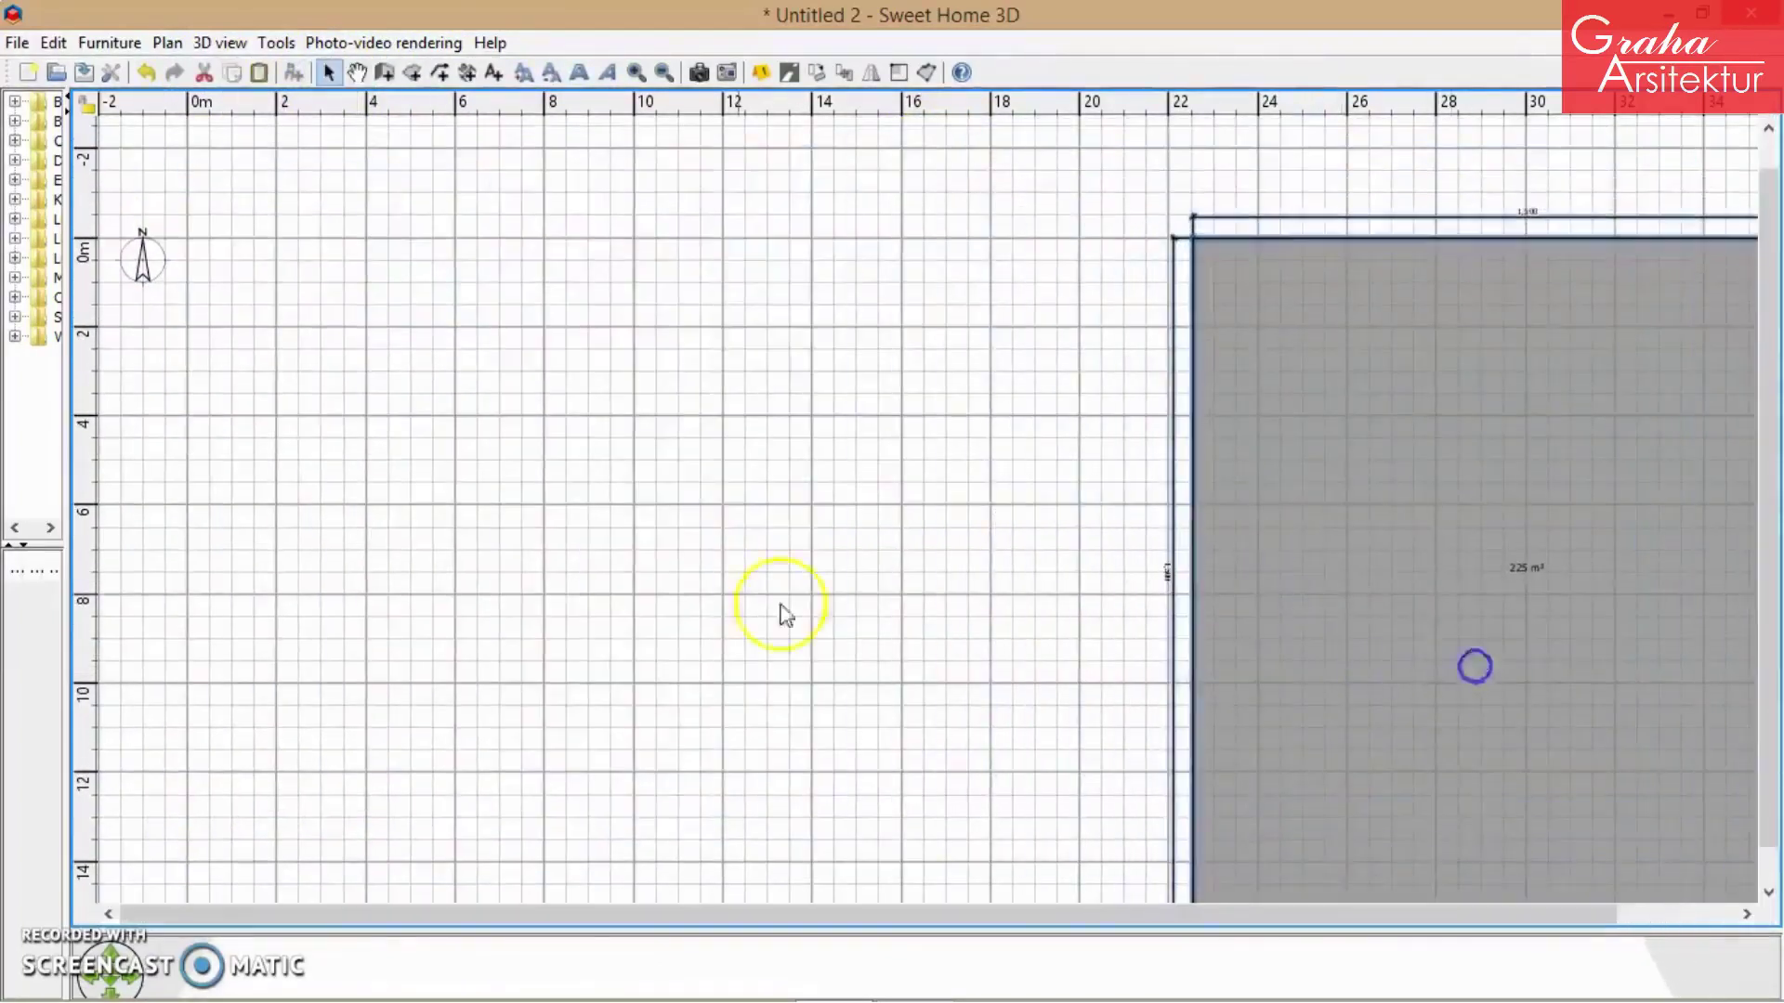
click(671, 556)
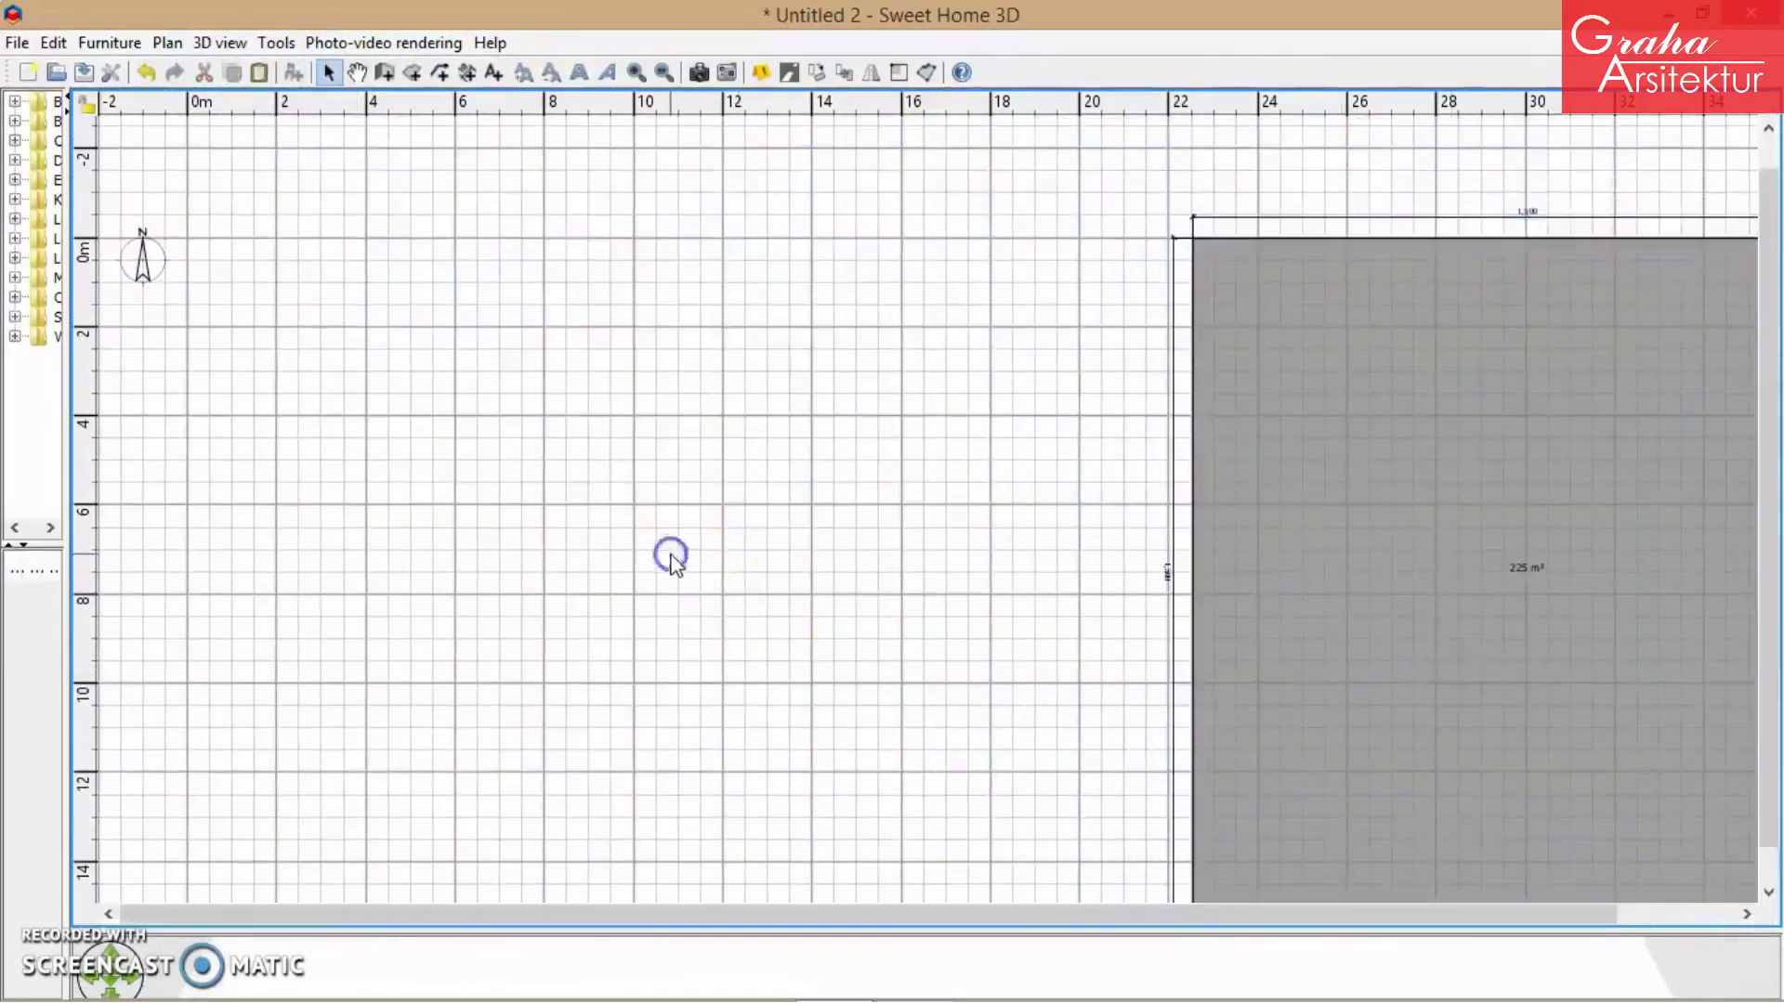
- Draw a second square room of 1120 × 1120 cm with its upper-left corner at the plan origin
click(412, 72)
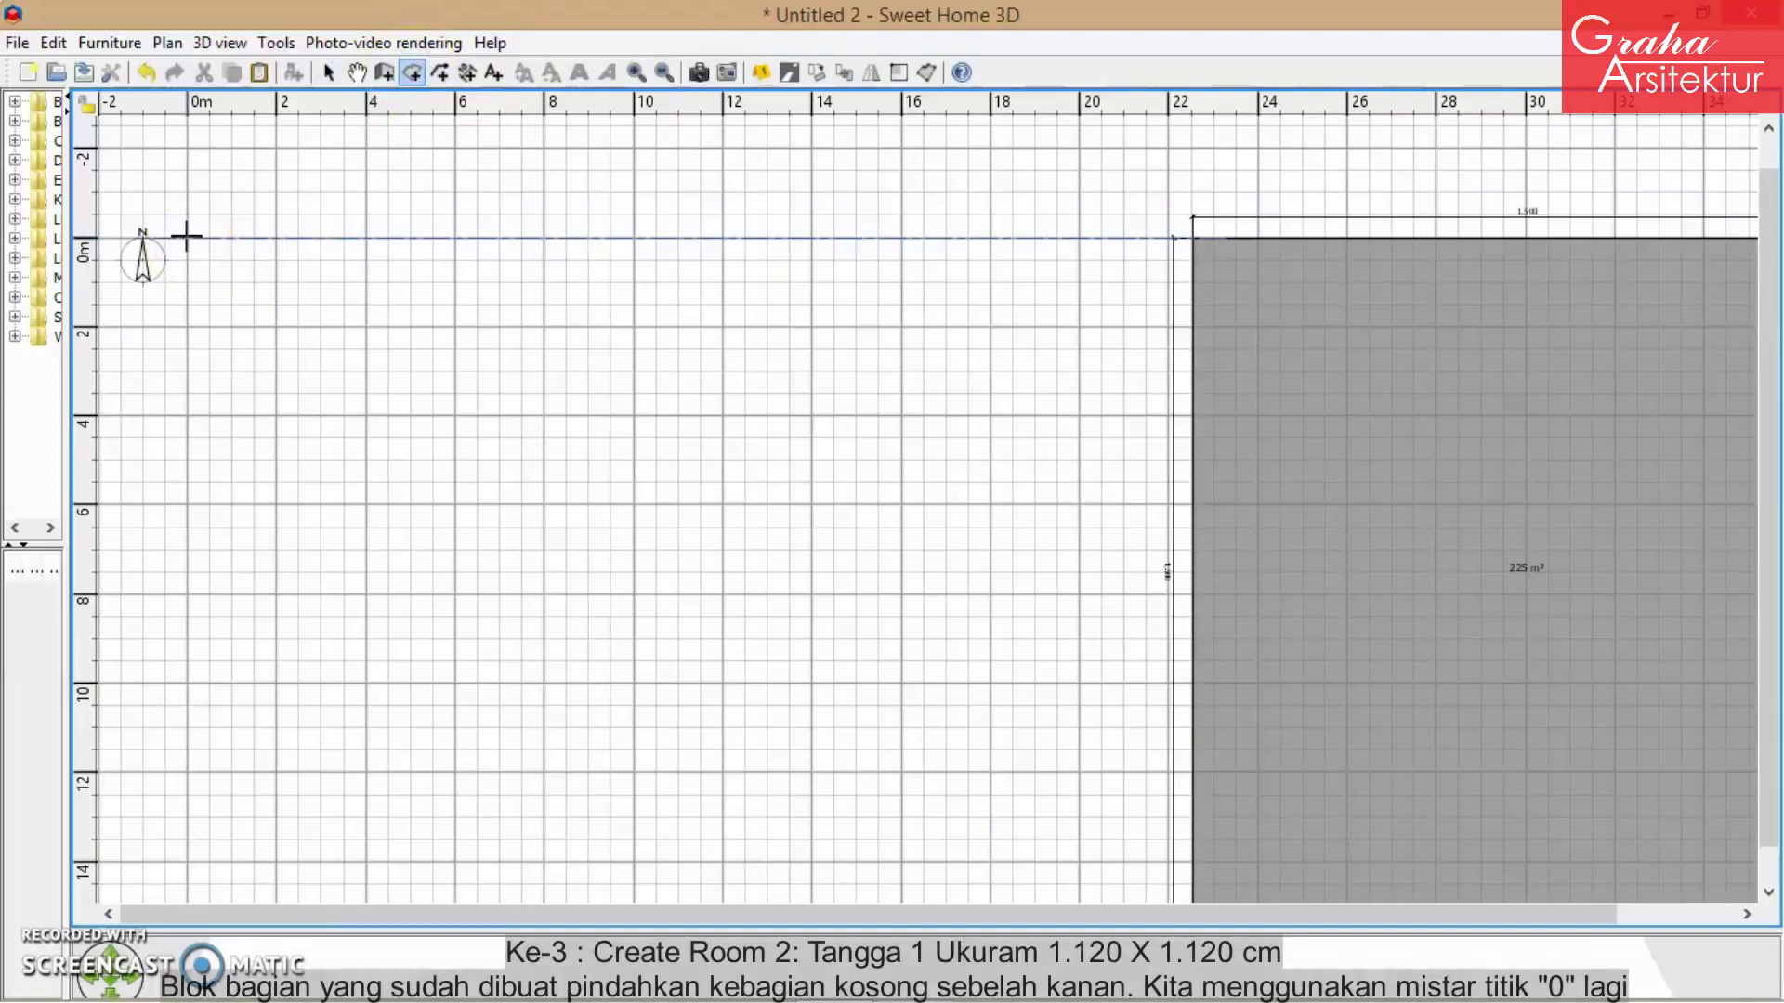
drag(187, 239, 618, 226)
key(Return)
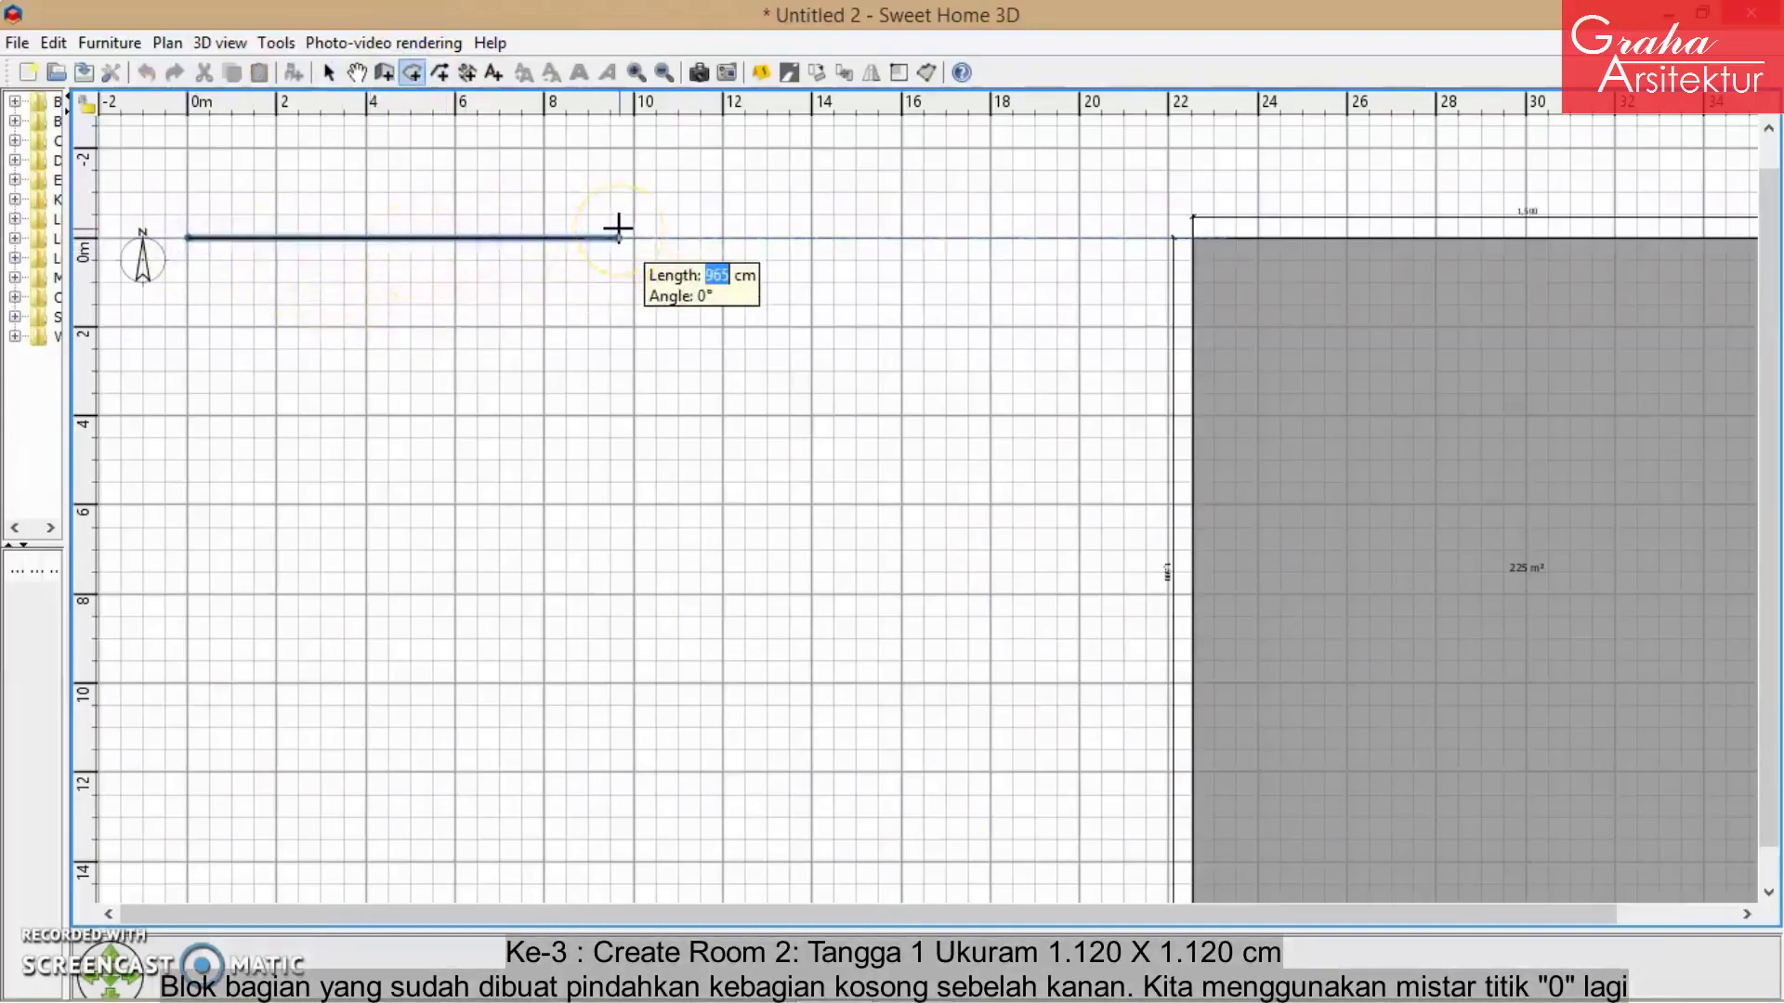
text(1120)
key(Return)
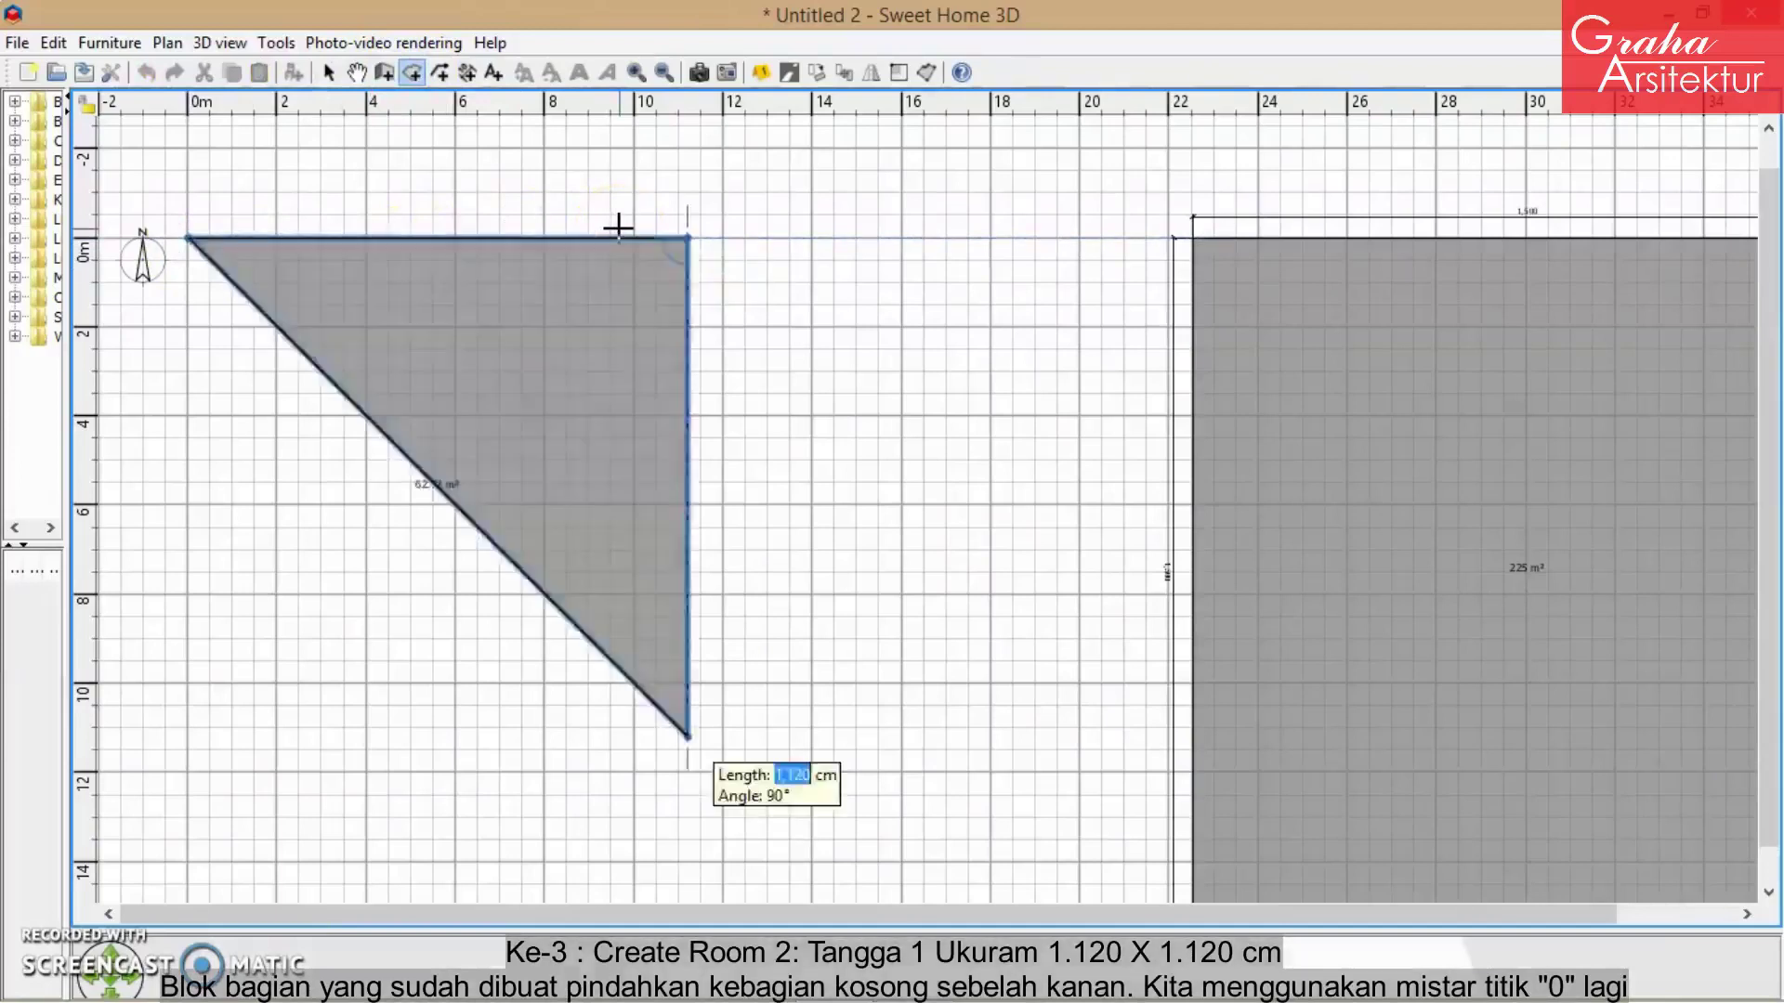
key(Return)
key(Return)
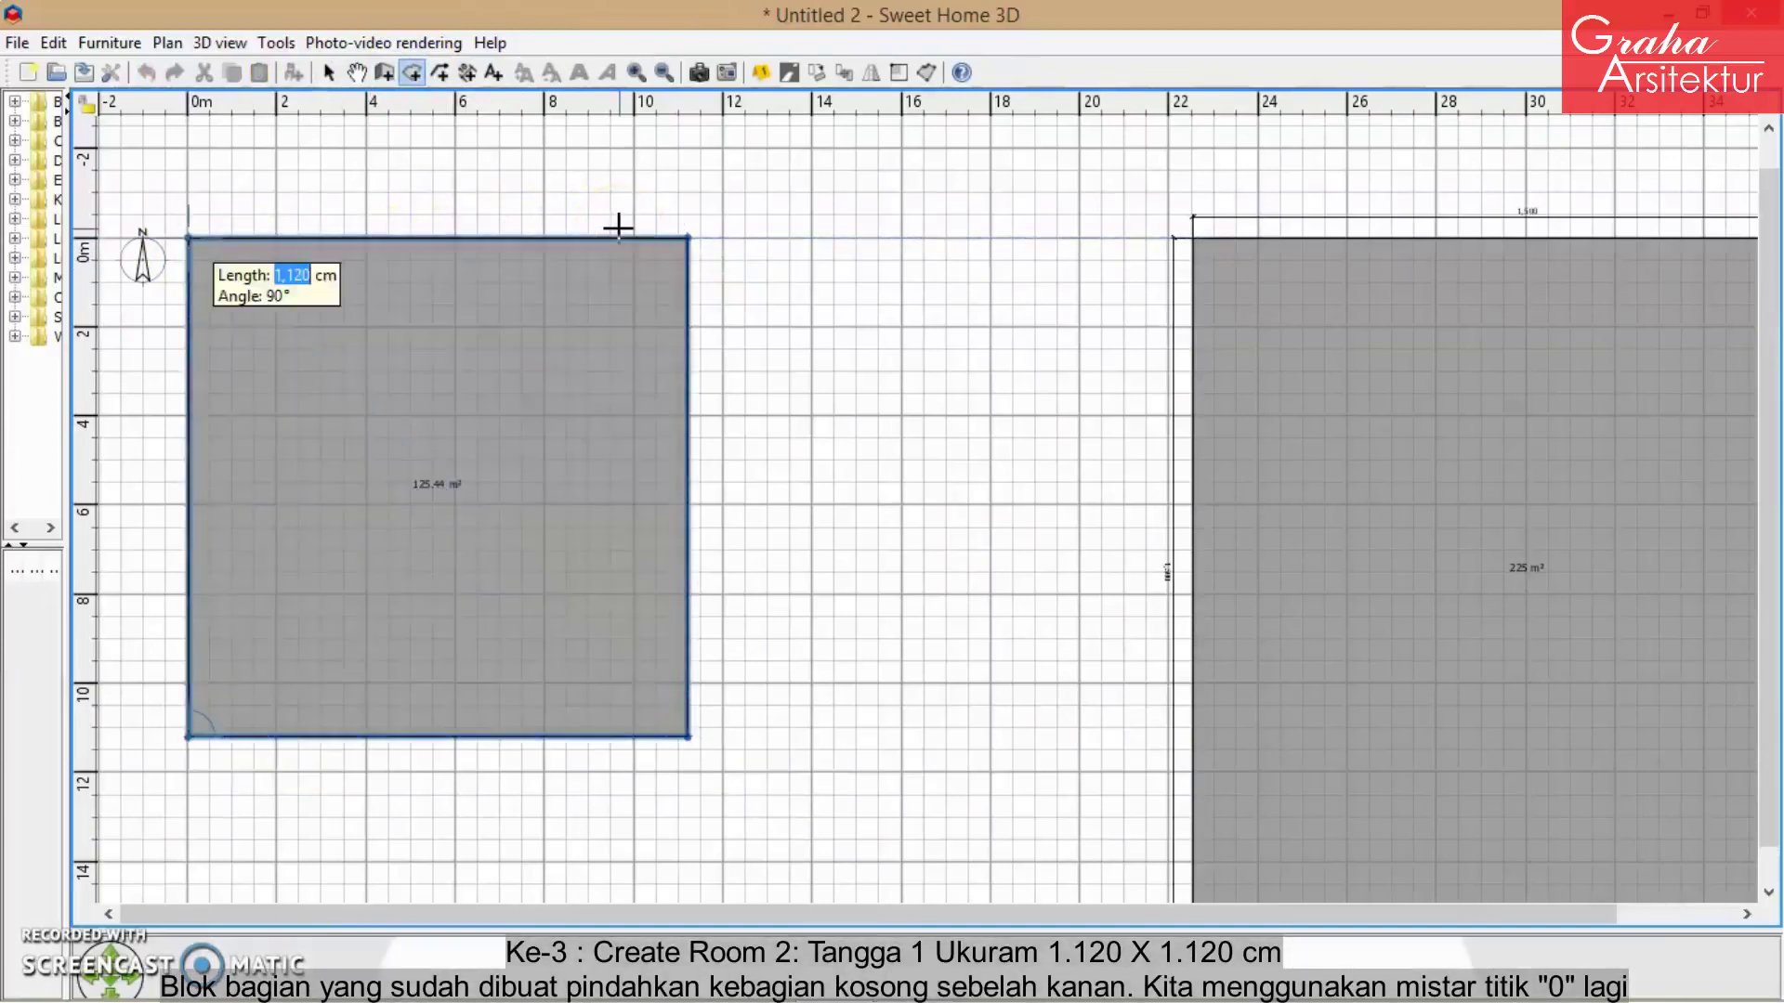
key(Return)
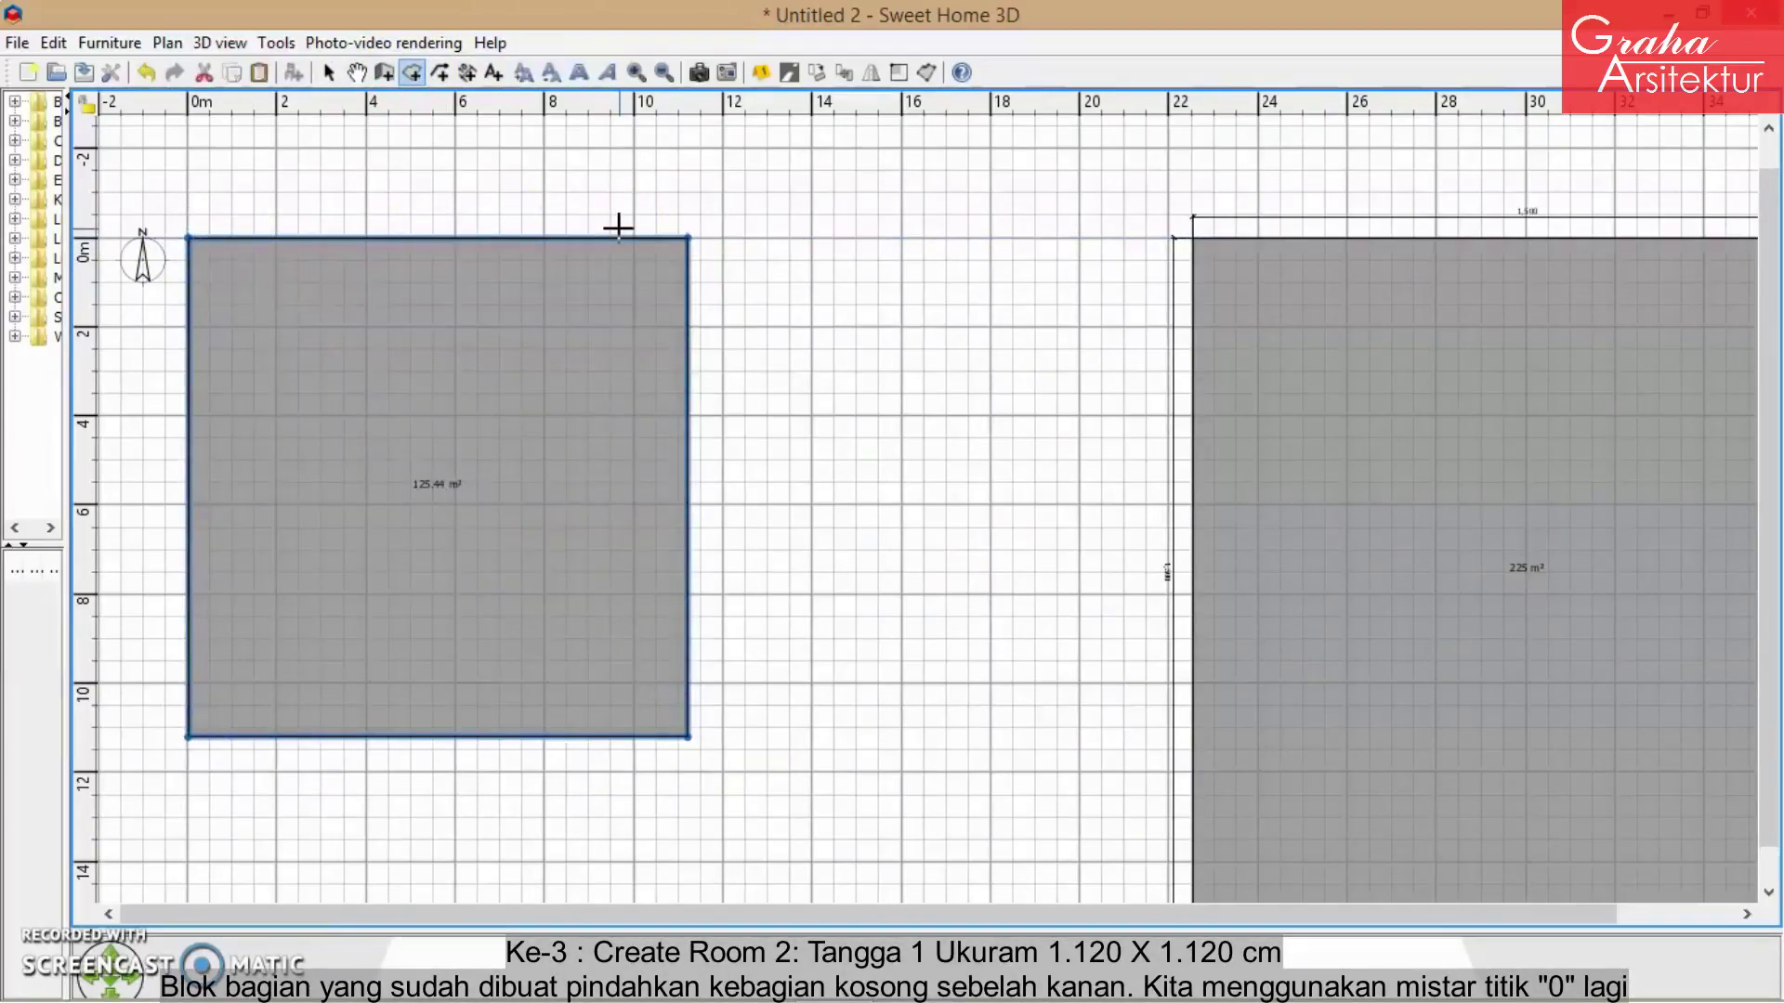
- Move the 1120 cm square room into the empty area to the right of the 1500 cm room
click(332, 75)
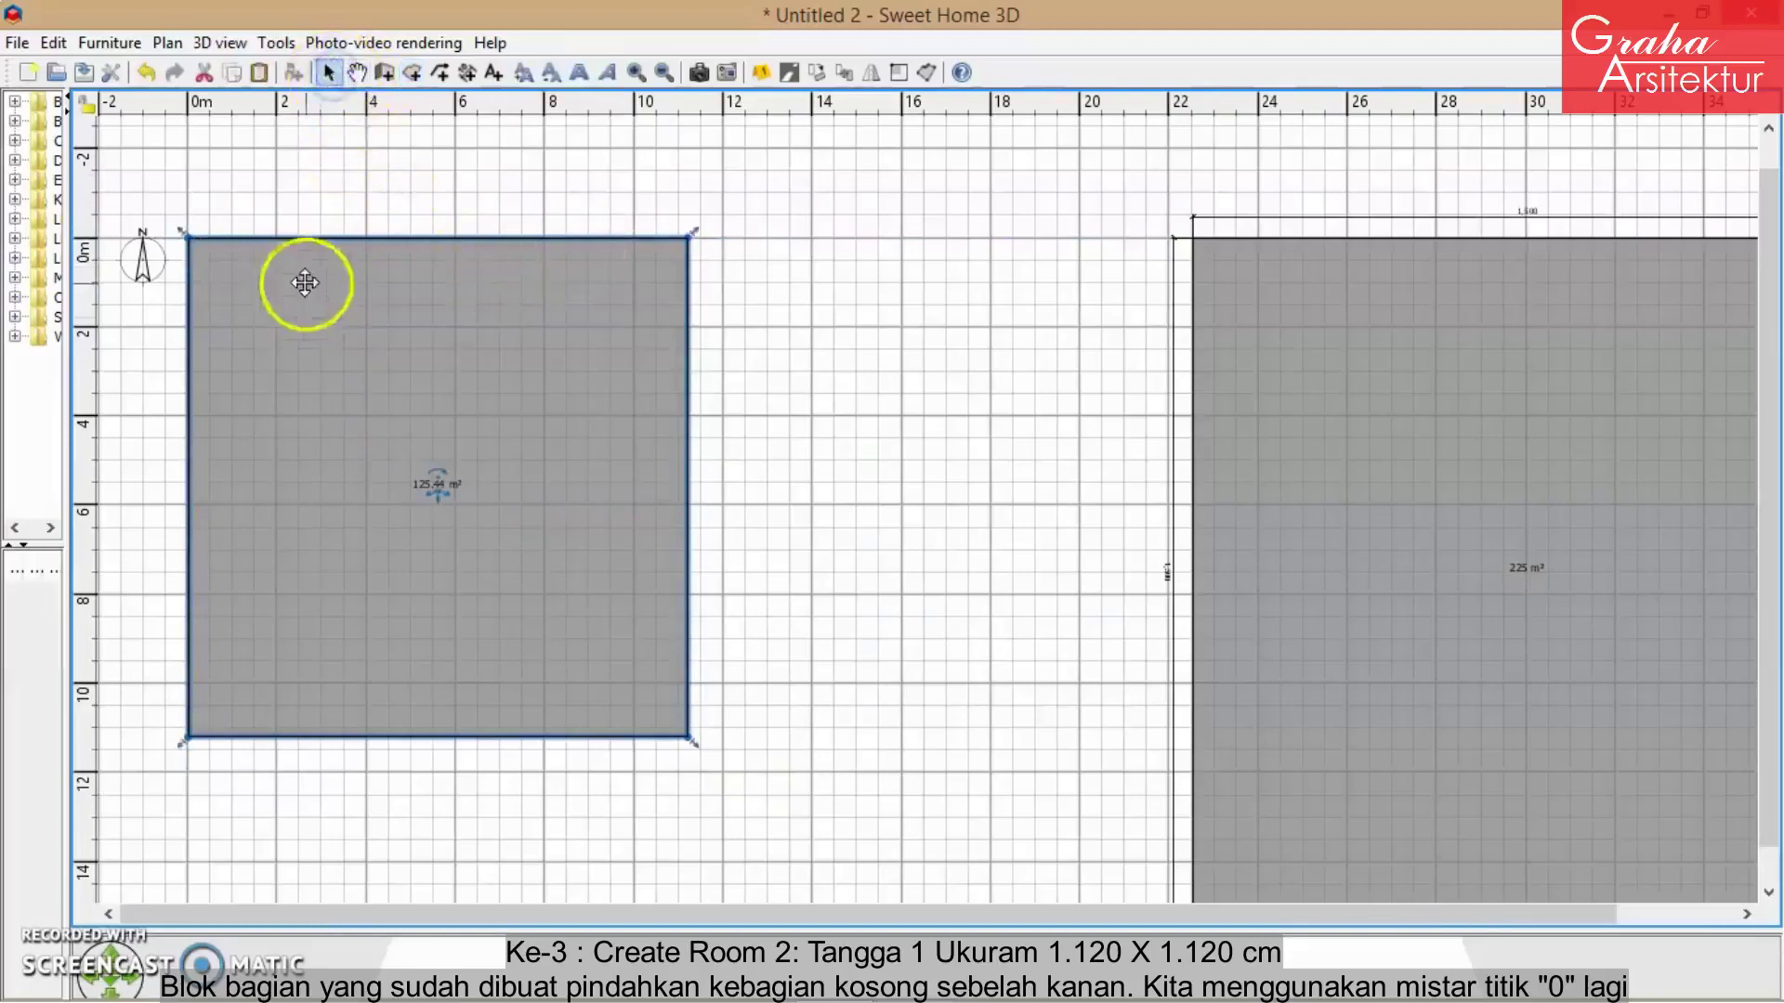
drag(310, 279, 442, 434)
scroll(421, 408, down, 1)
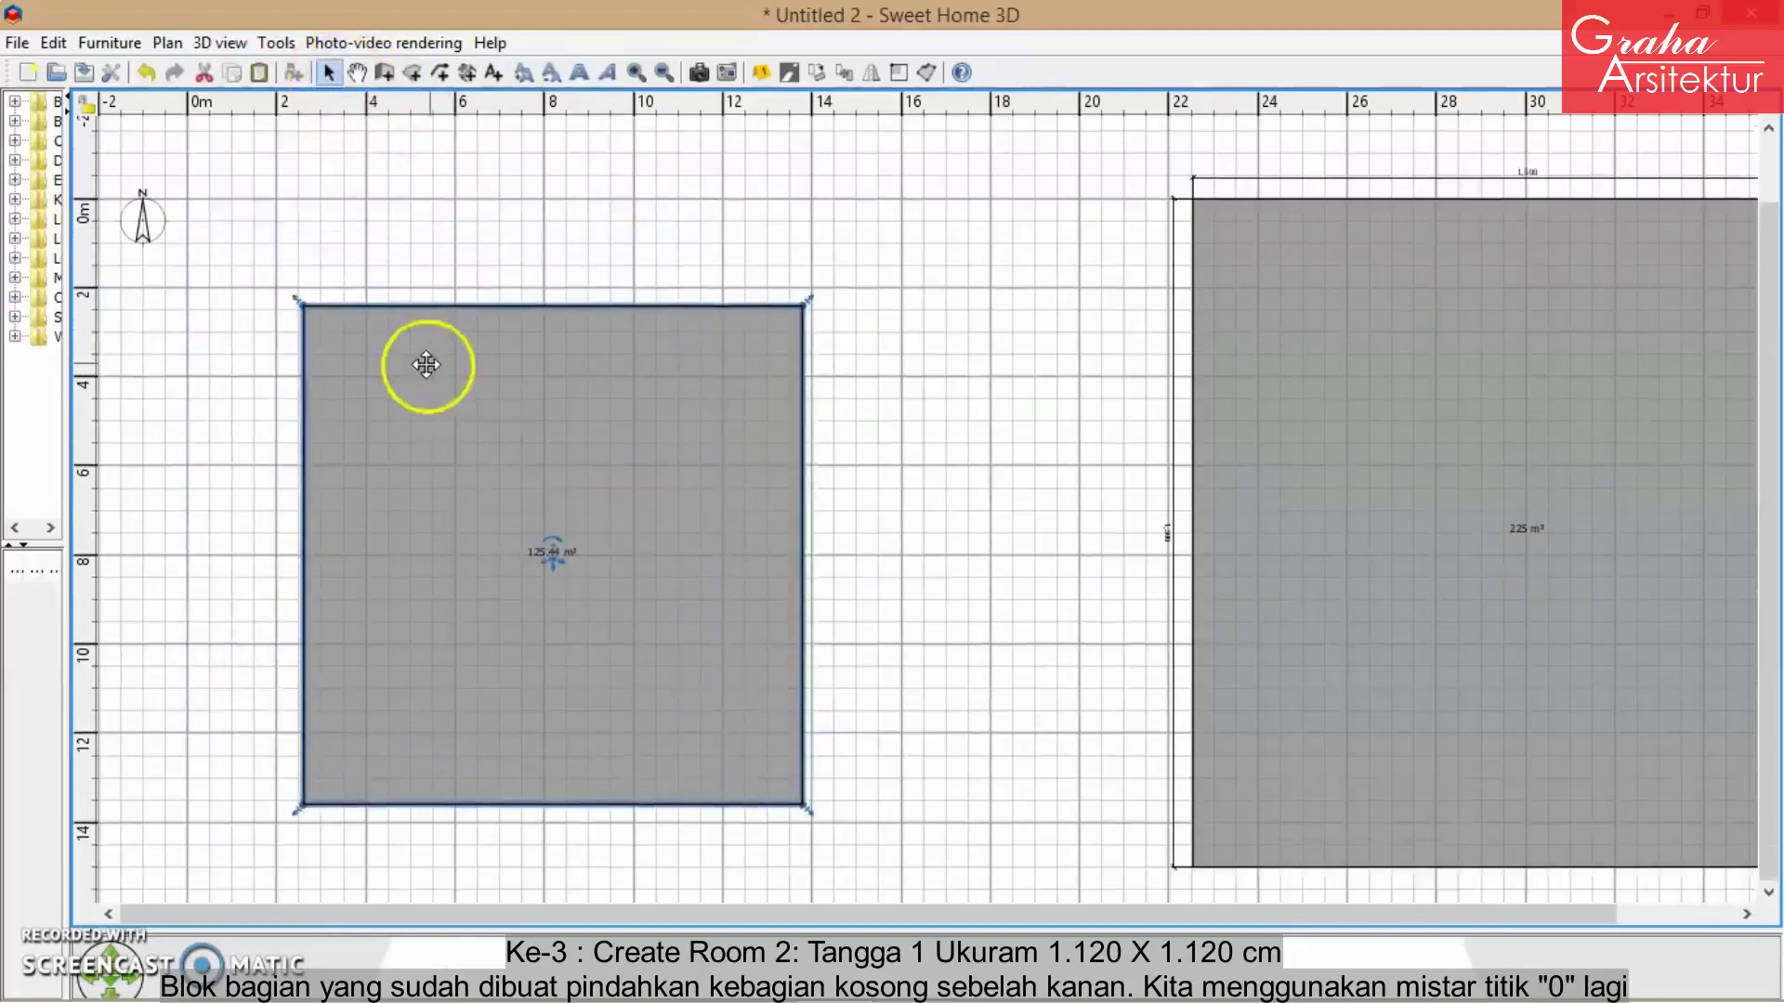
ctrl+scroll(418, 357, down, 3)
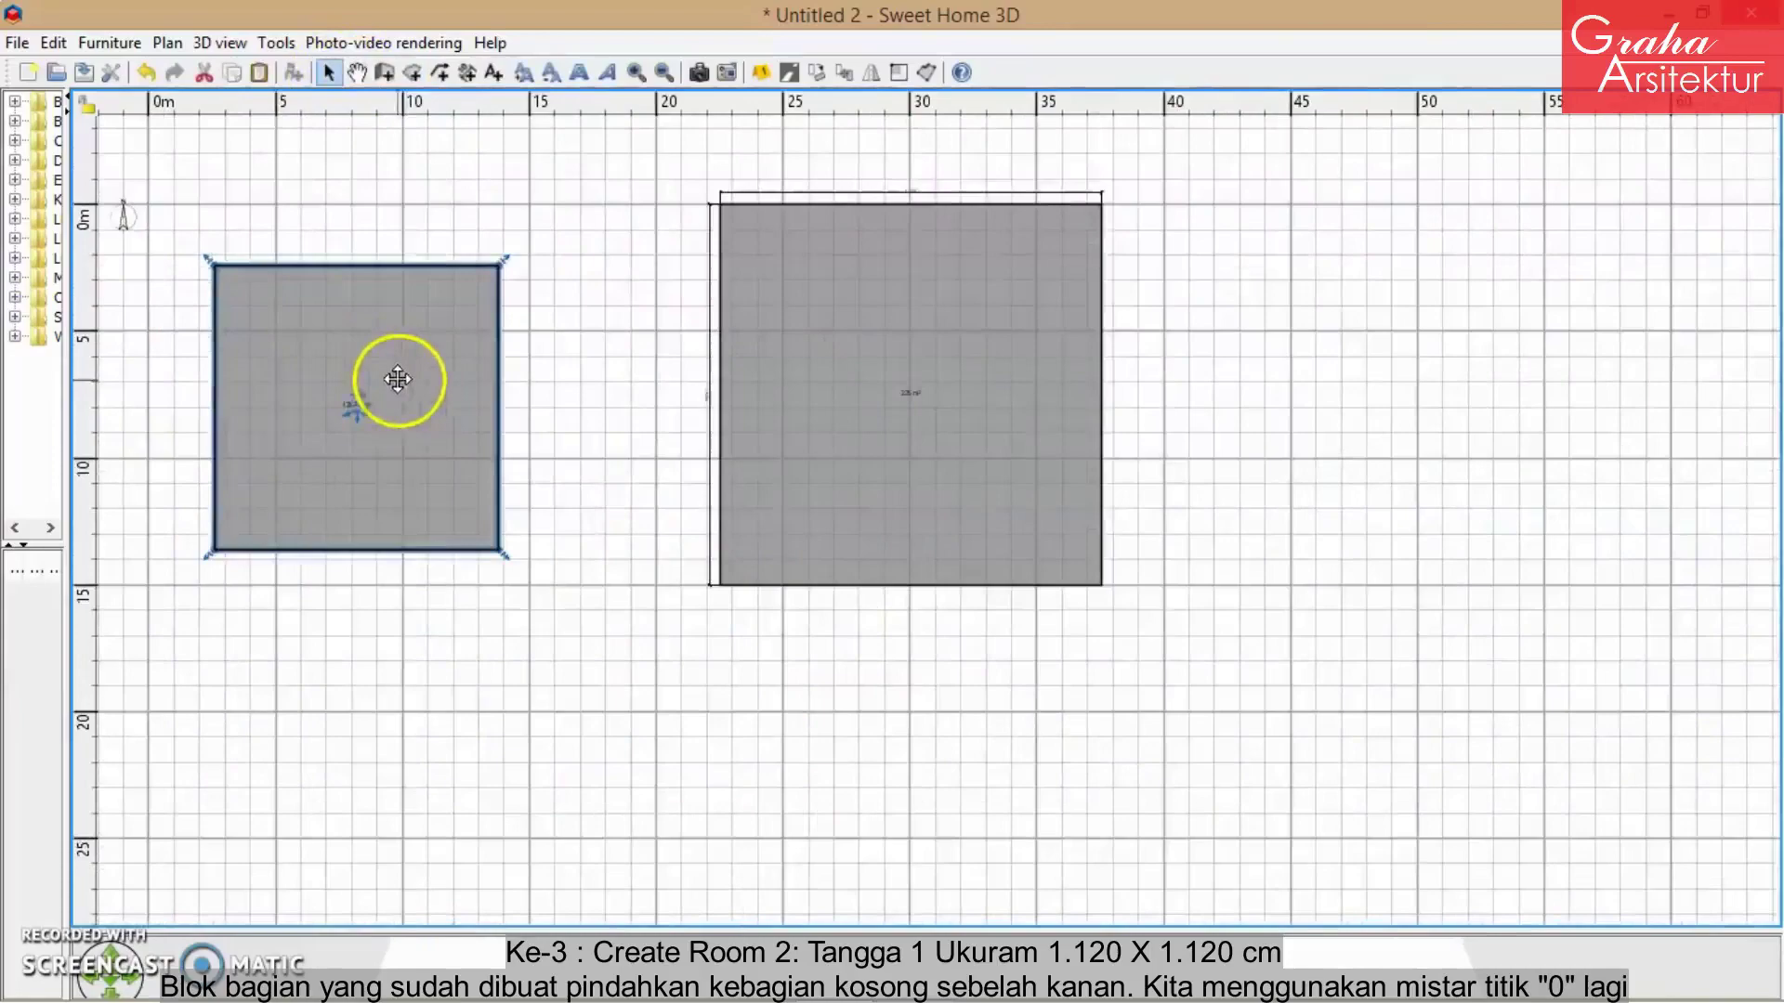
drag(399, 382, 1341, 419)
ctrl+scroll(165, 223, up, 3)
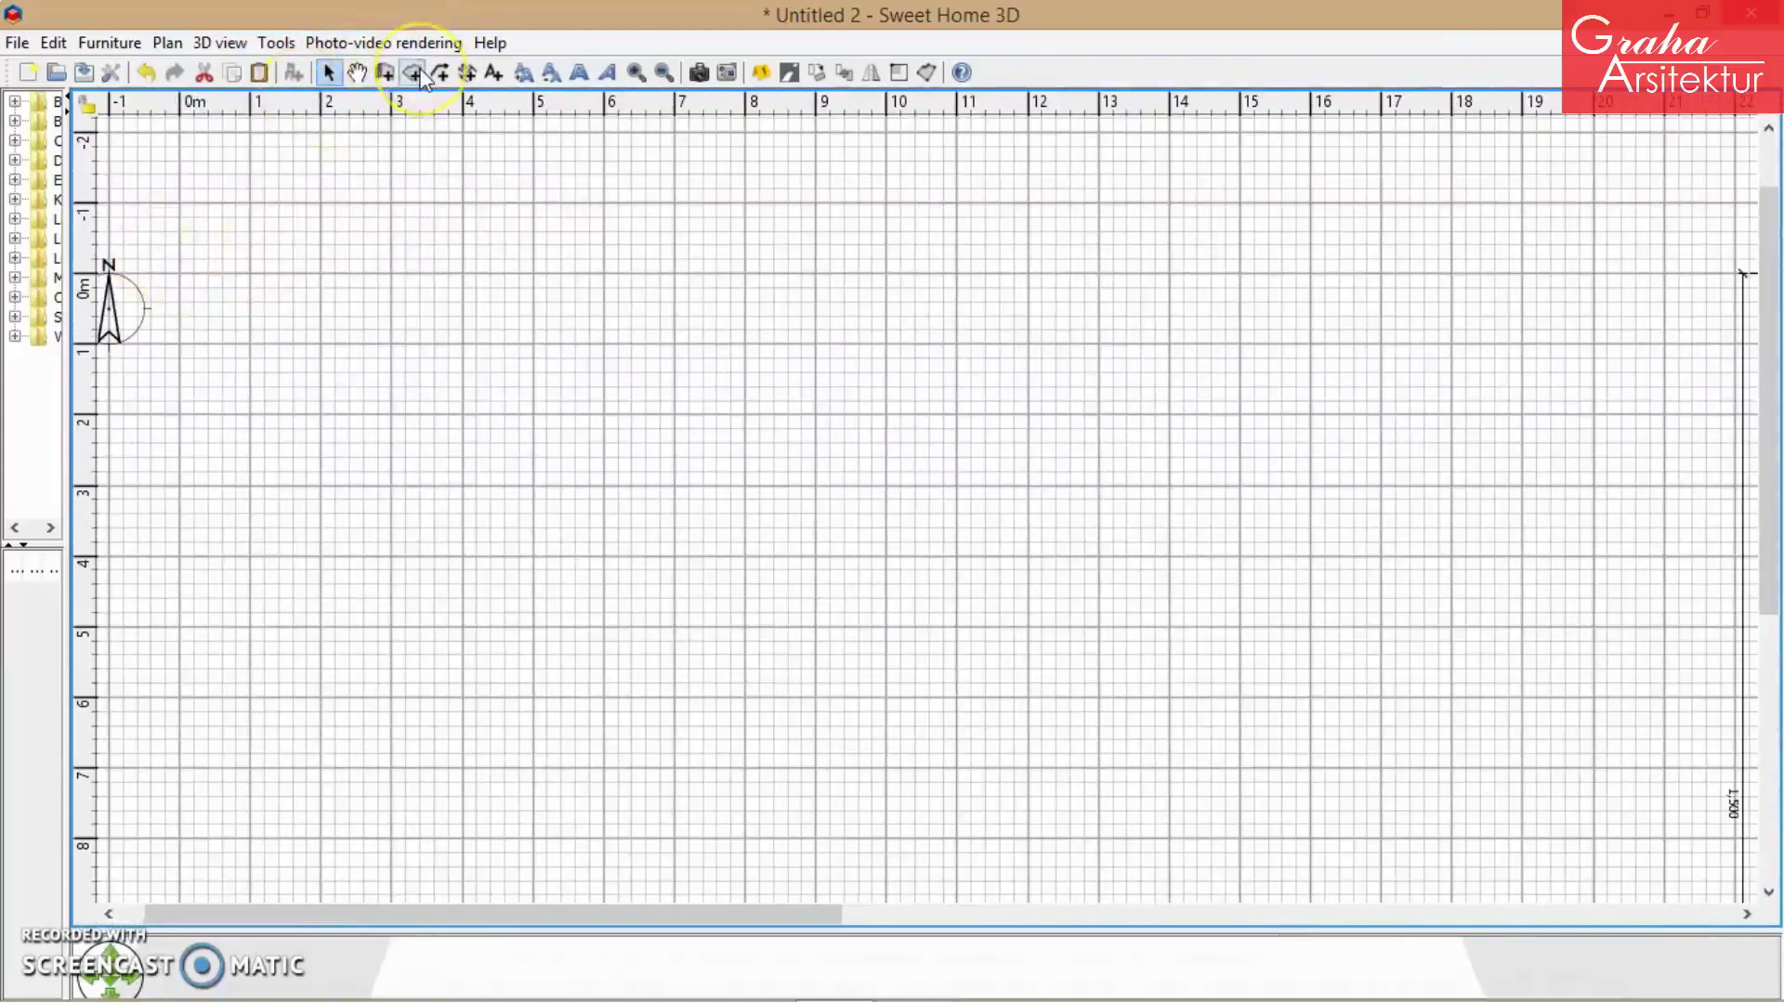
- Draw a third square room of 1060 × 1060 cm with its upper-left corner at the plan origin
click(413, 72)
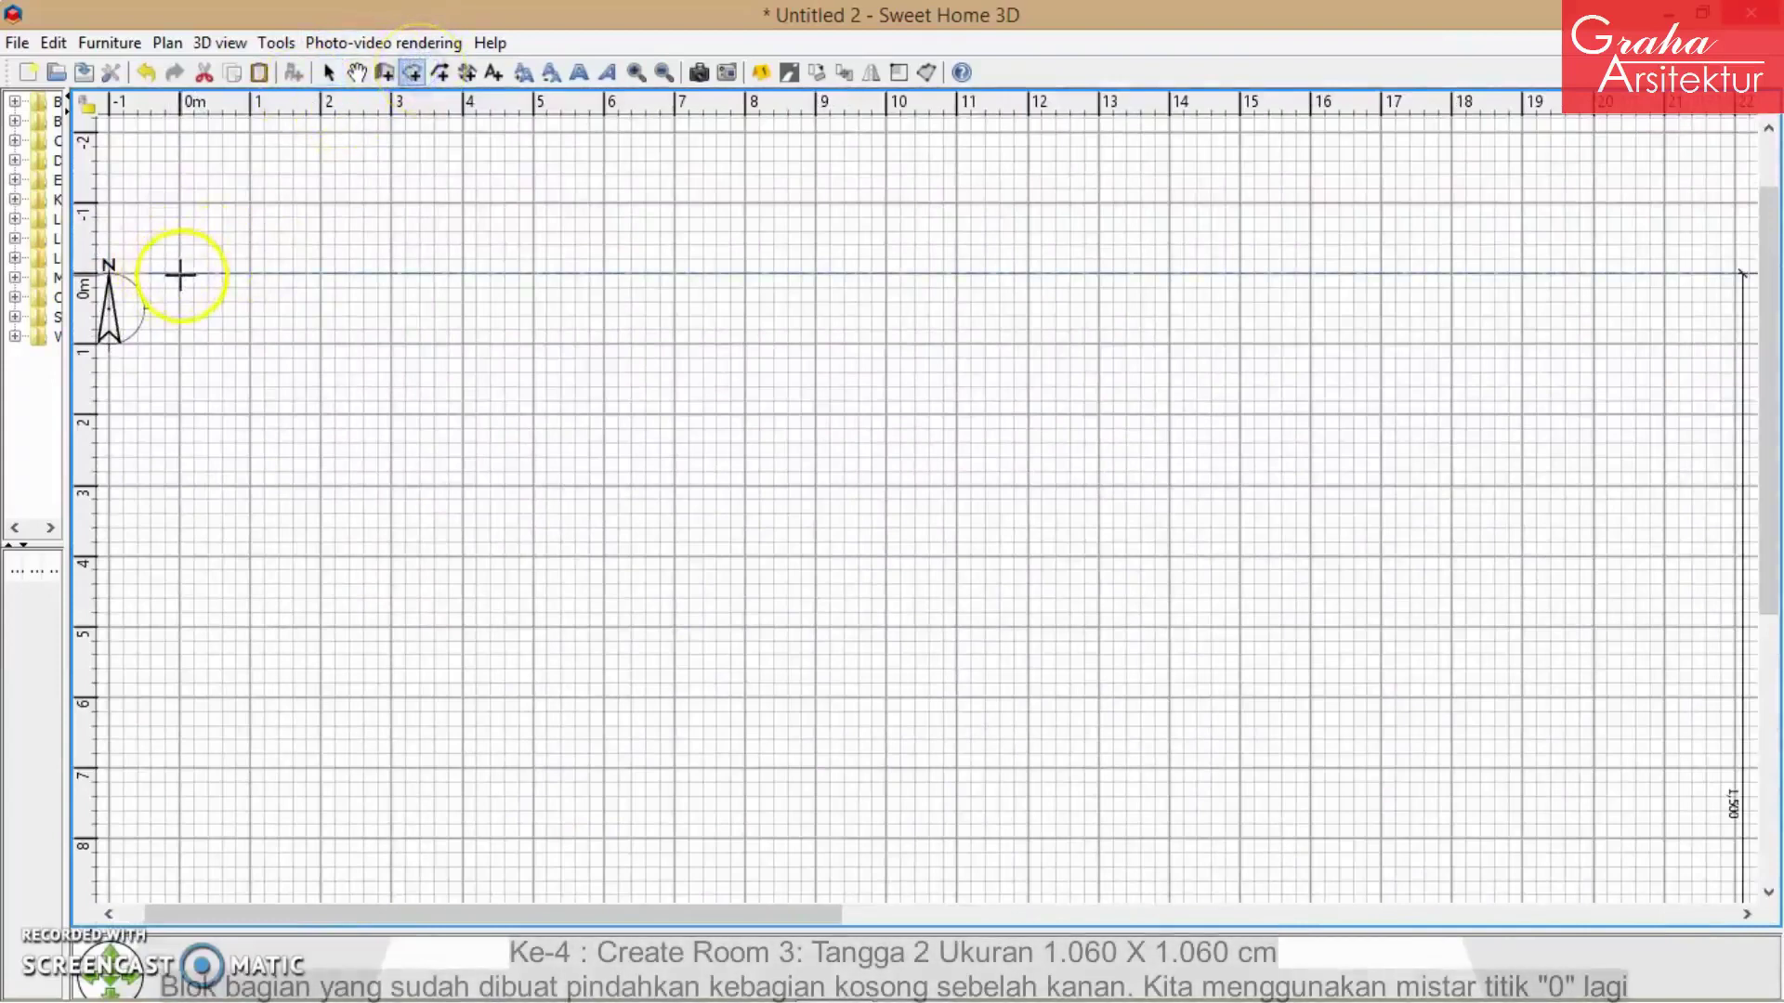
click(181, 273)
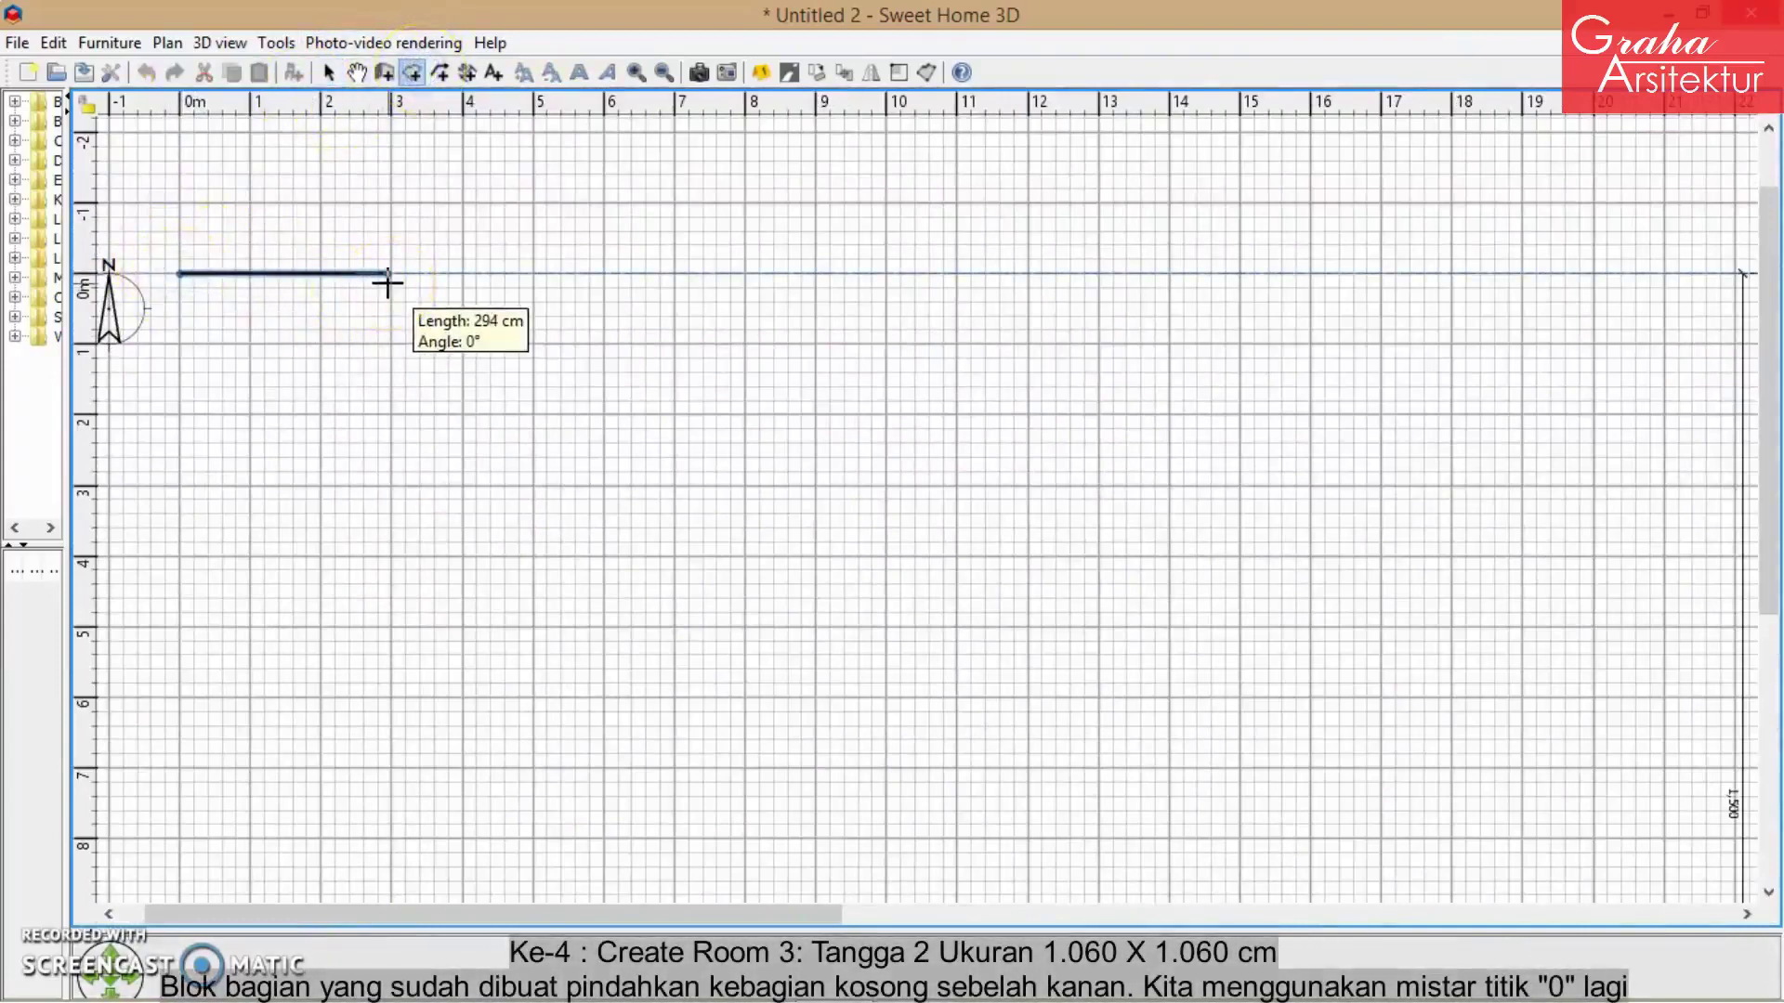
key(Return)
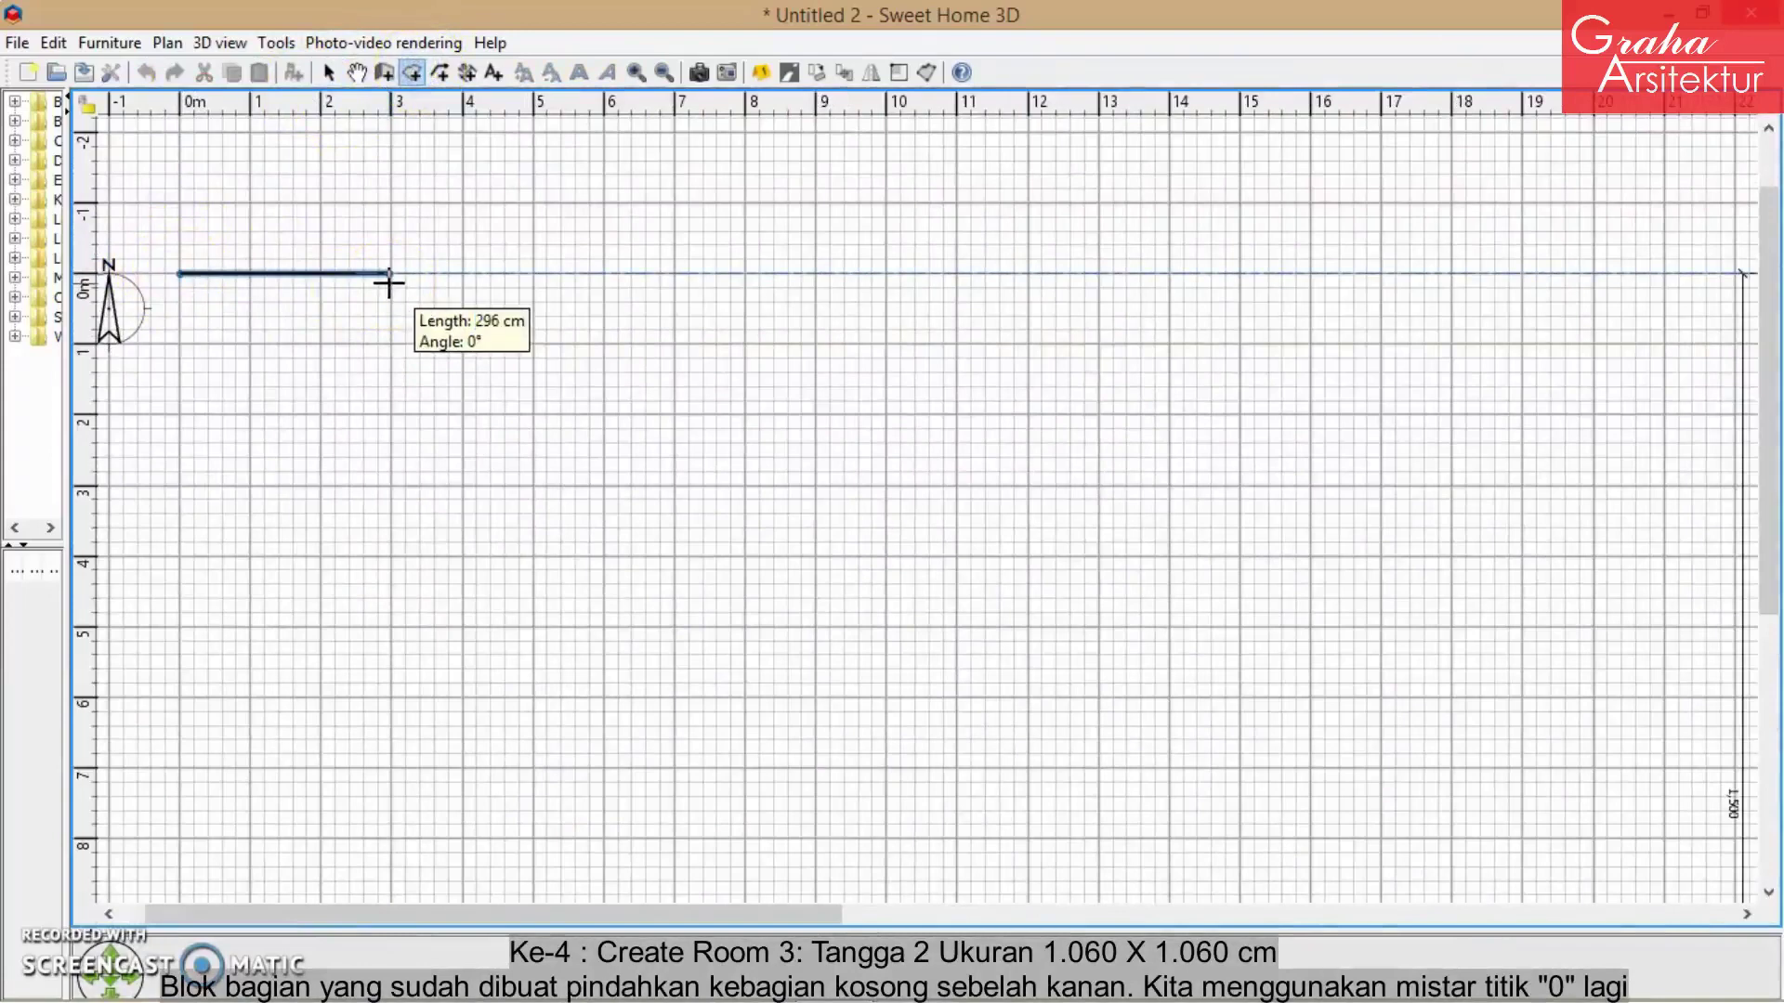
key(Return)
text(1,06)
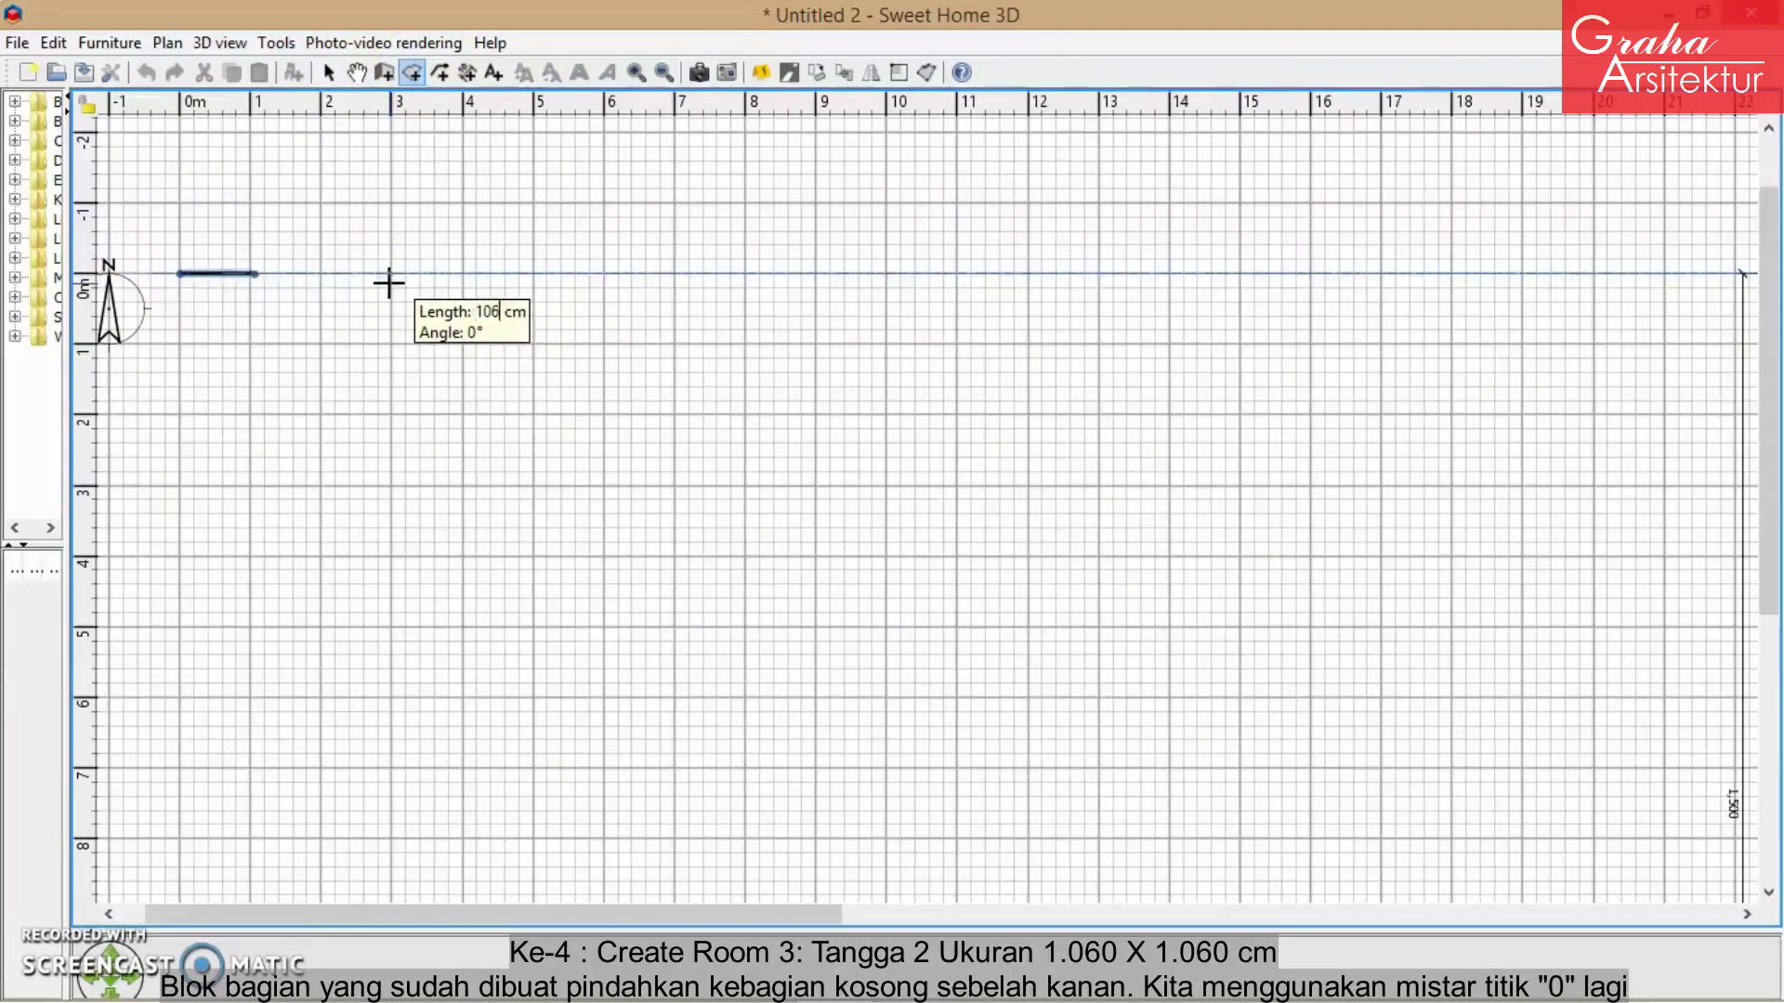
text(0)
key(Return)
key(Return)
key(Return)
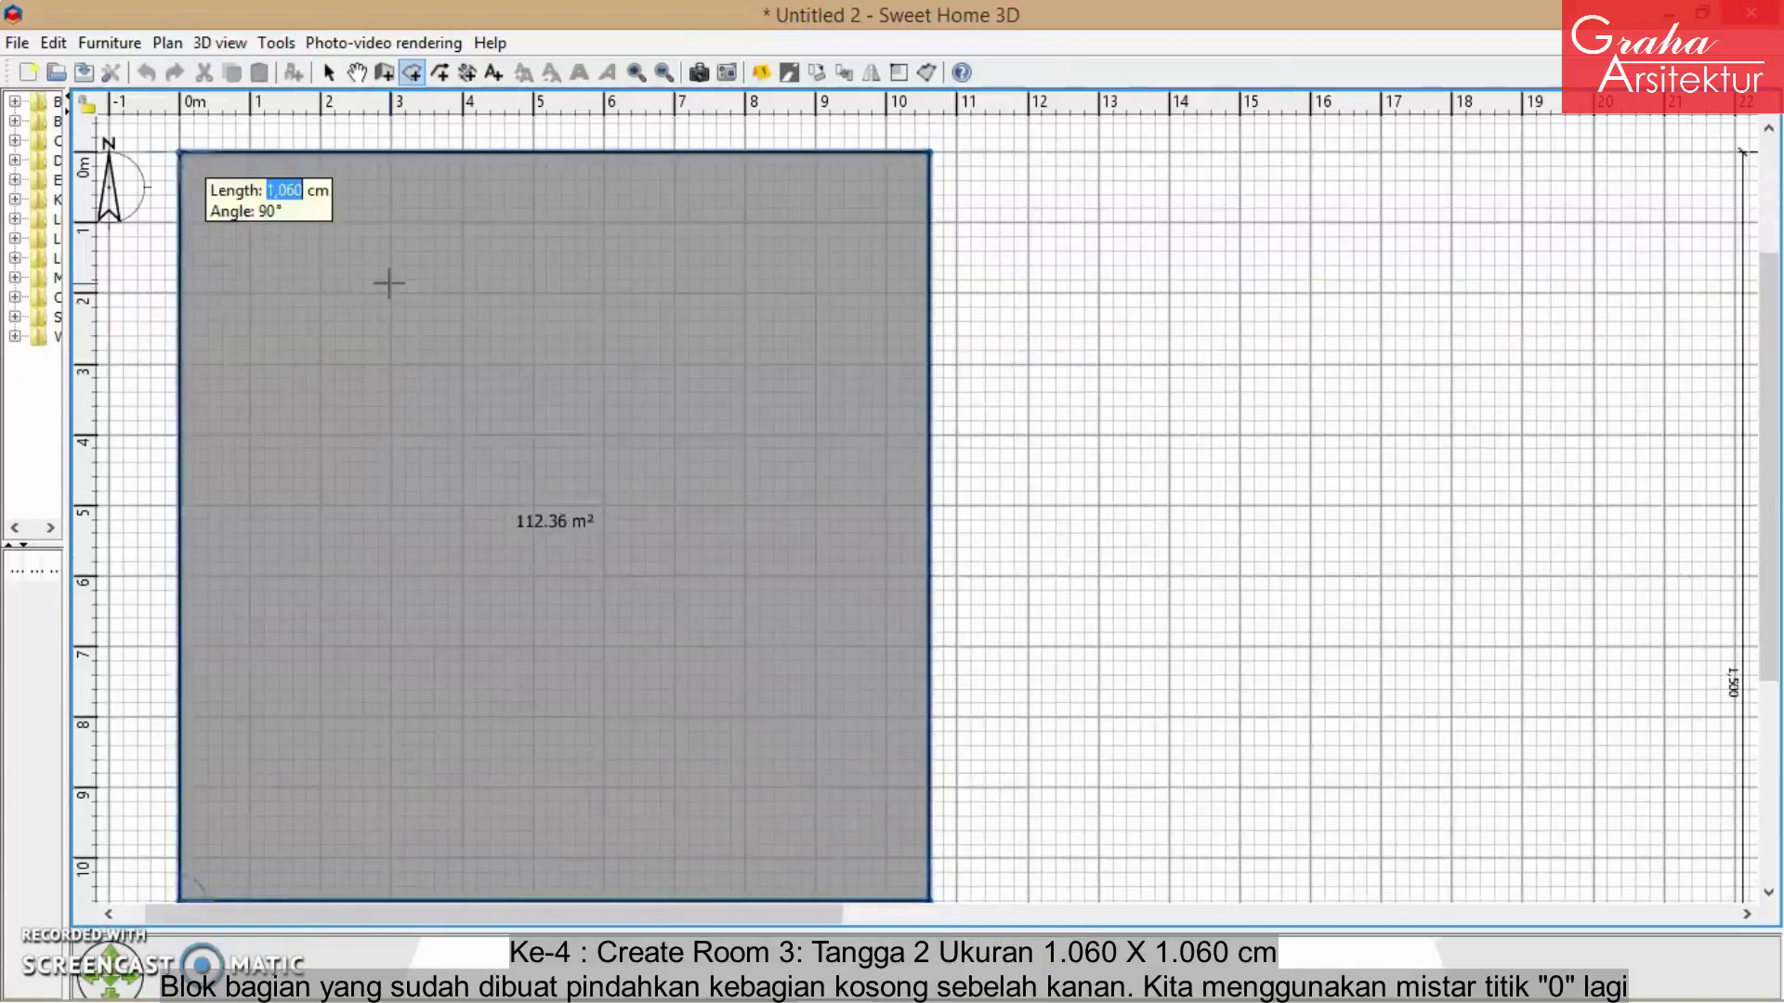
key(Return)
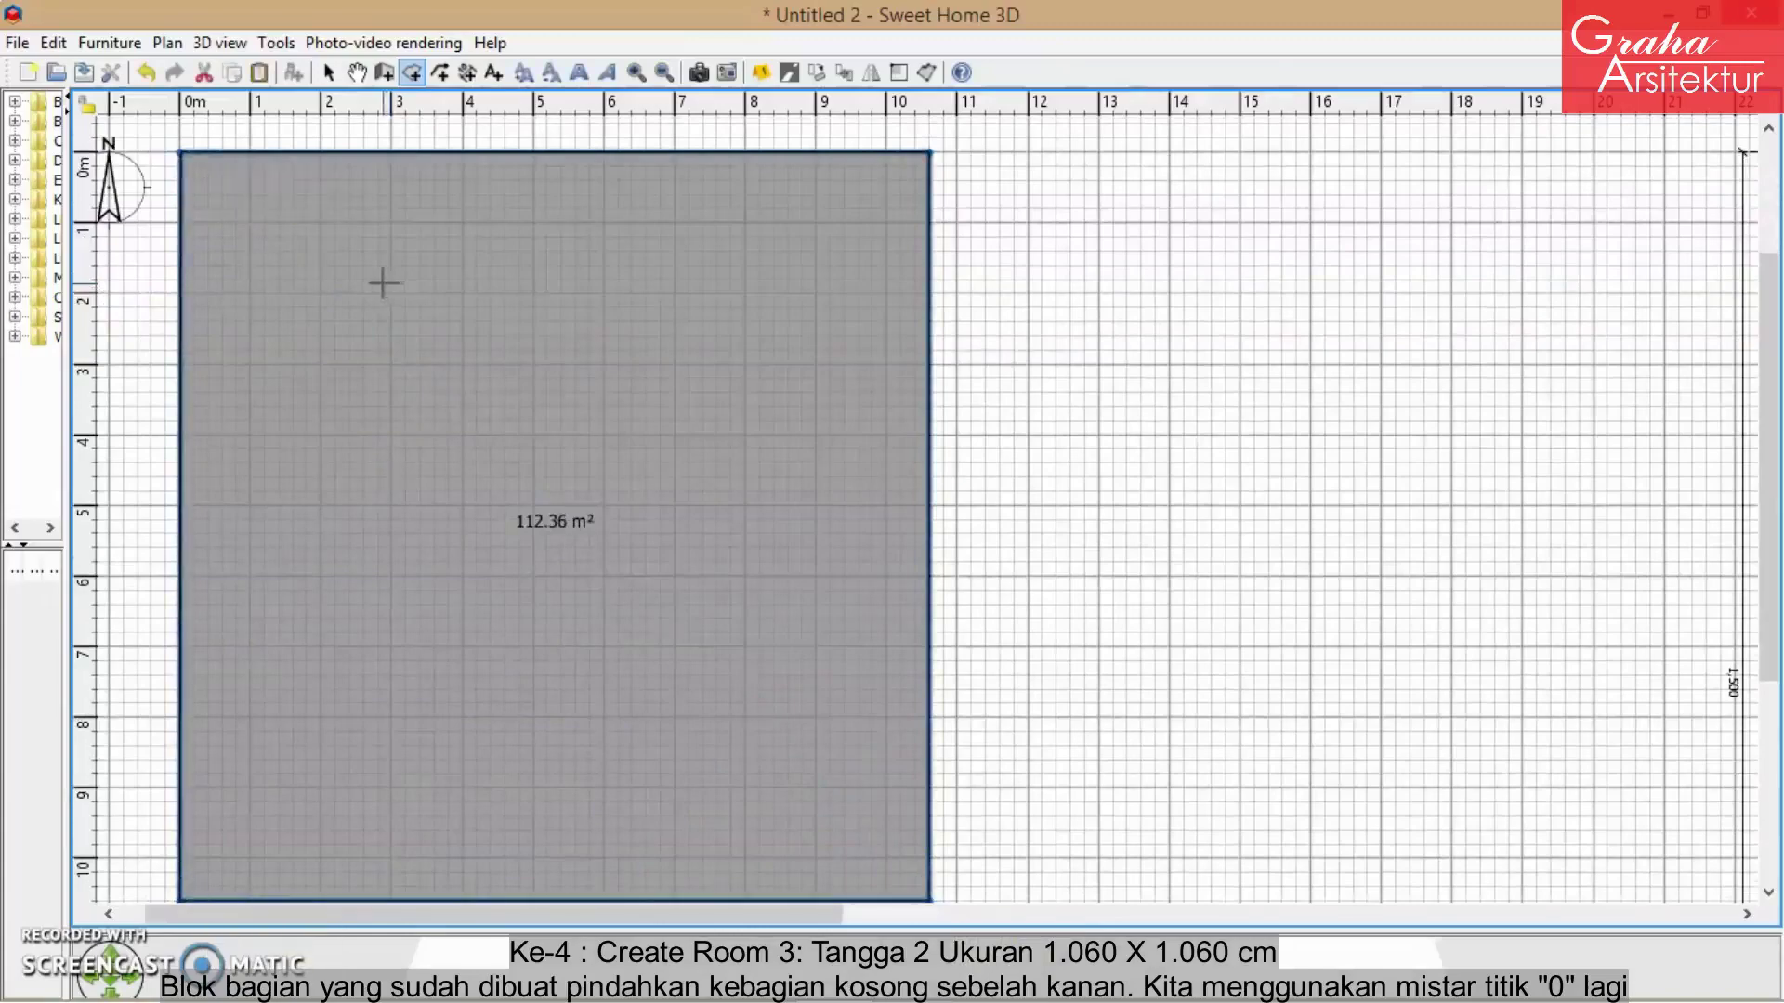
- Move the 1060 cm square room into the empty area to the right of the 1120 cm room
ctrl+scroll(384, 283, down, 16)
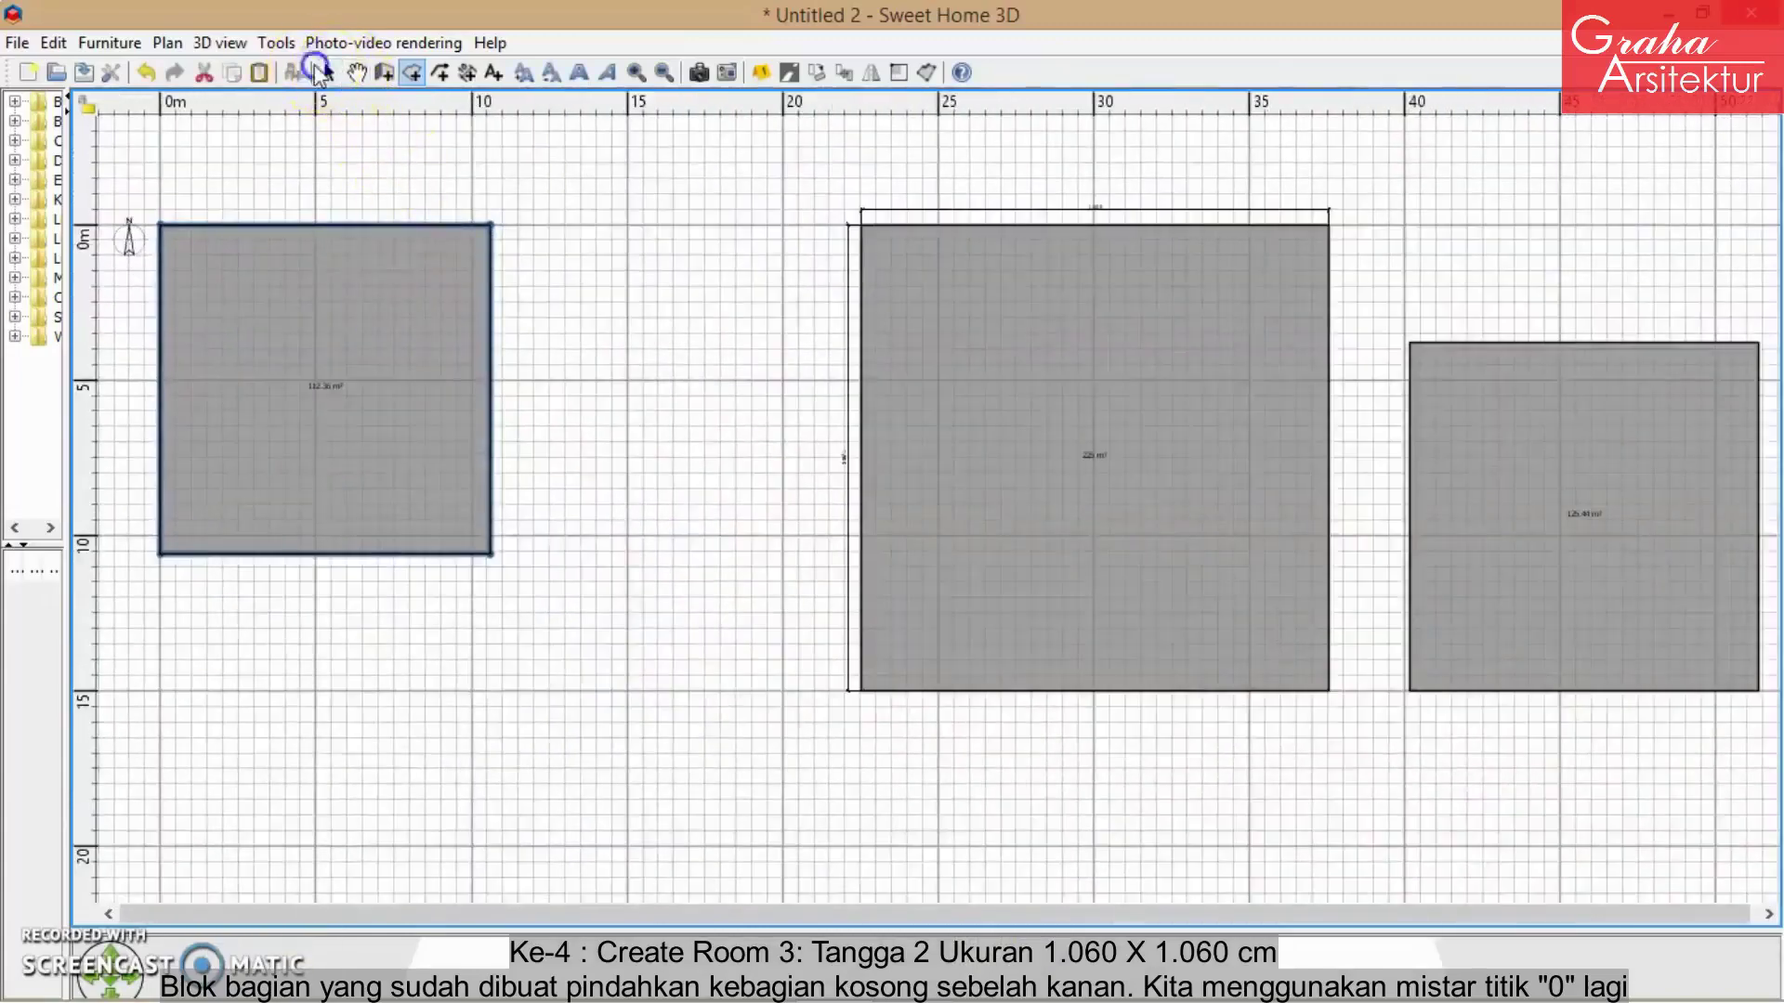
ctrl+scroll(251, 354, down, 4)
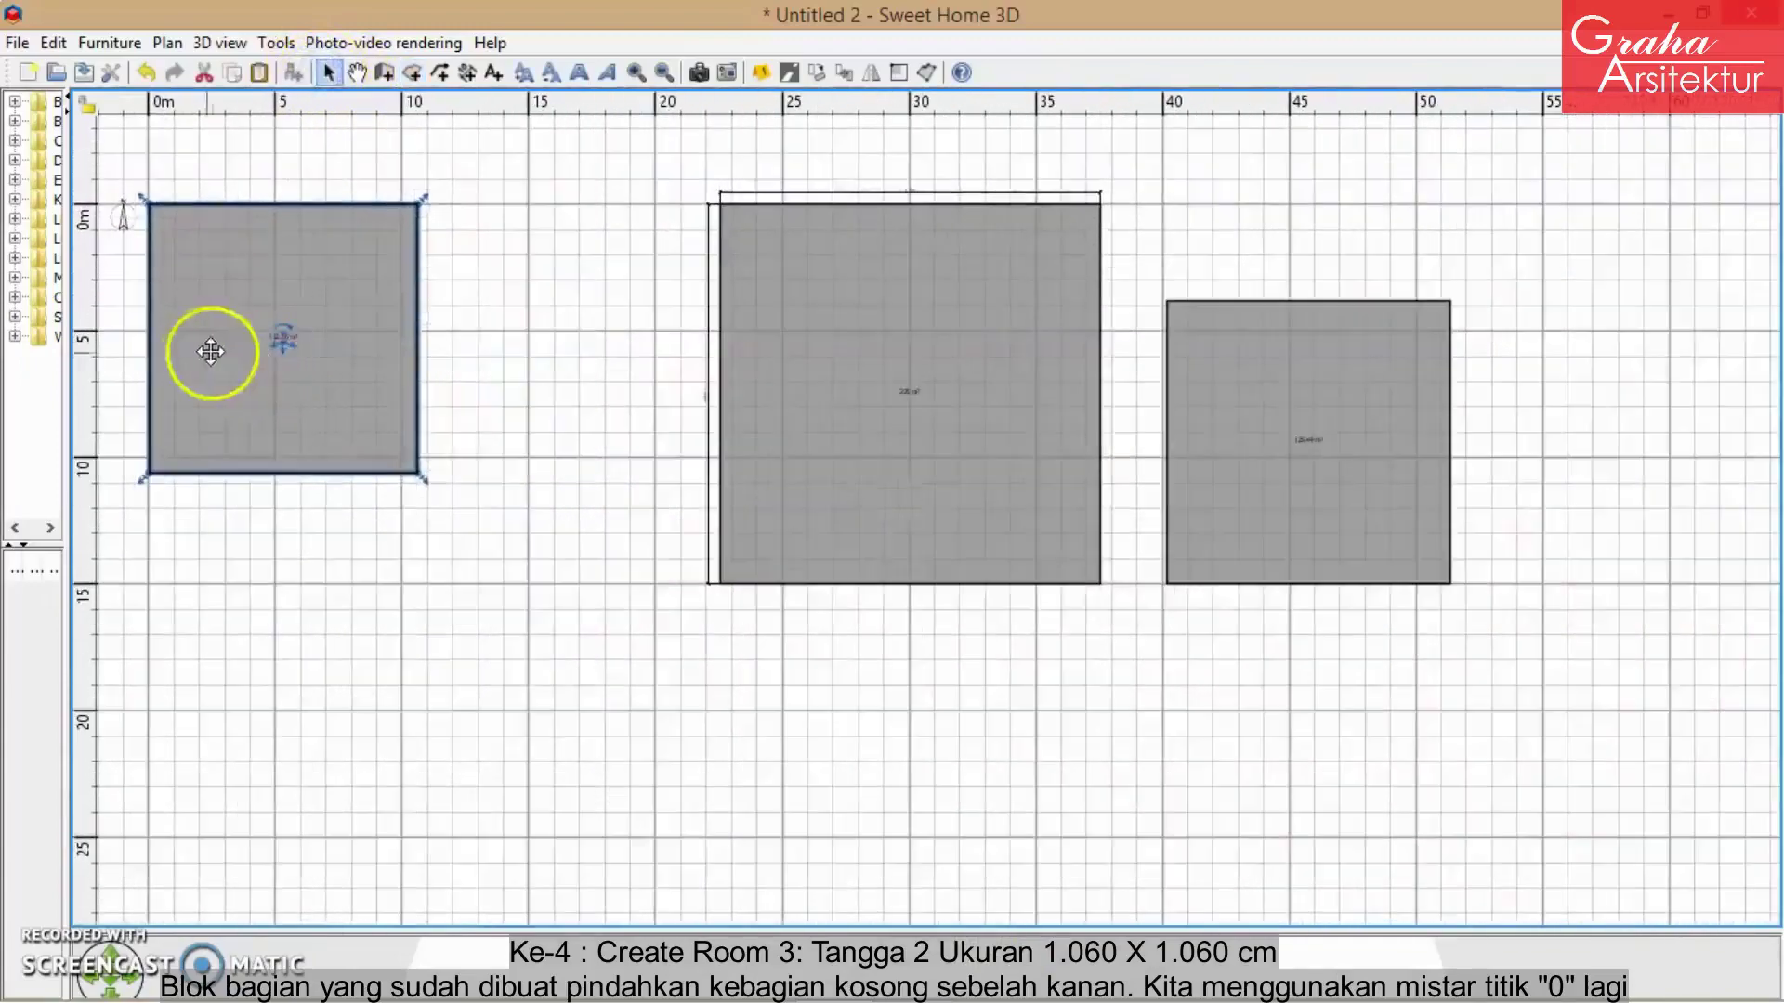
drag(219, 354, 1540, 455)
- Draw a fourth square room of 1000 × 1000 cm with its upper-left corner at the plan origin
ctrl+scroll(154, 202, up, 10)
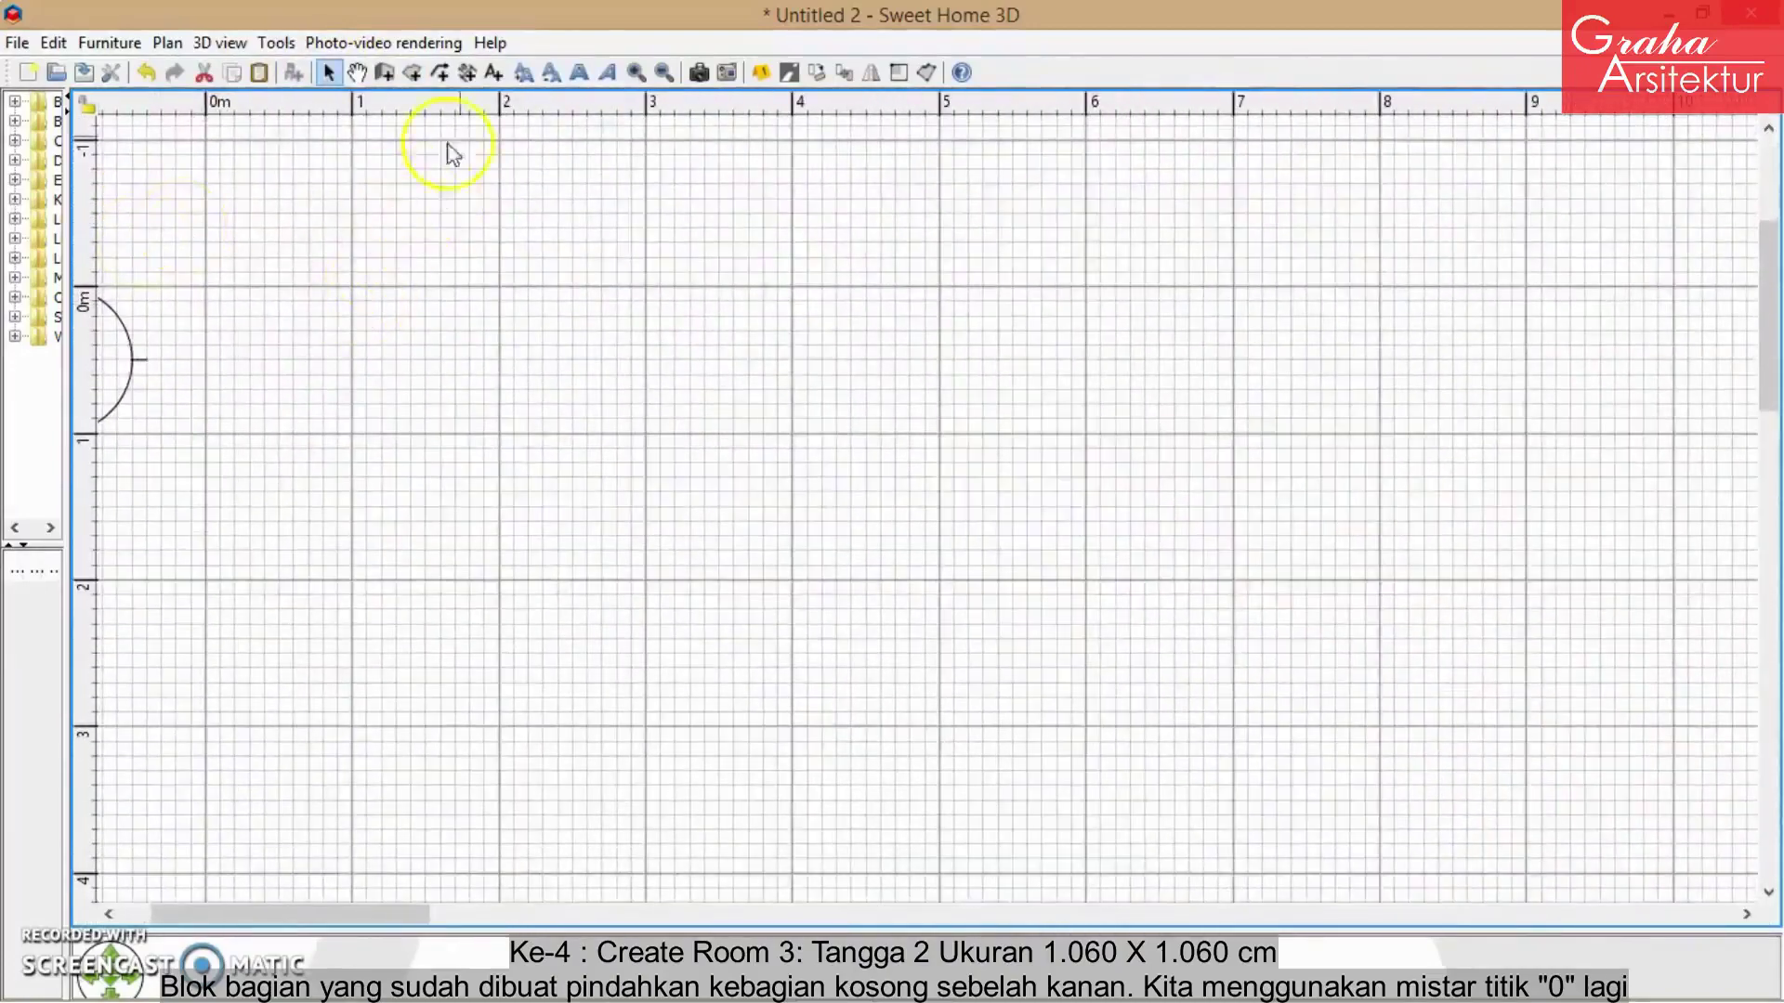
click(412, 73)
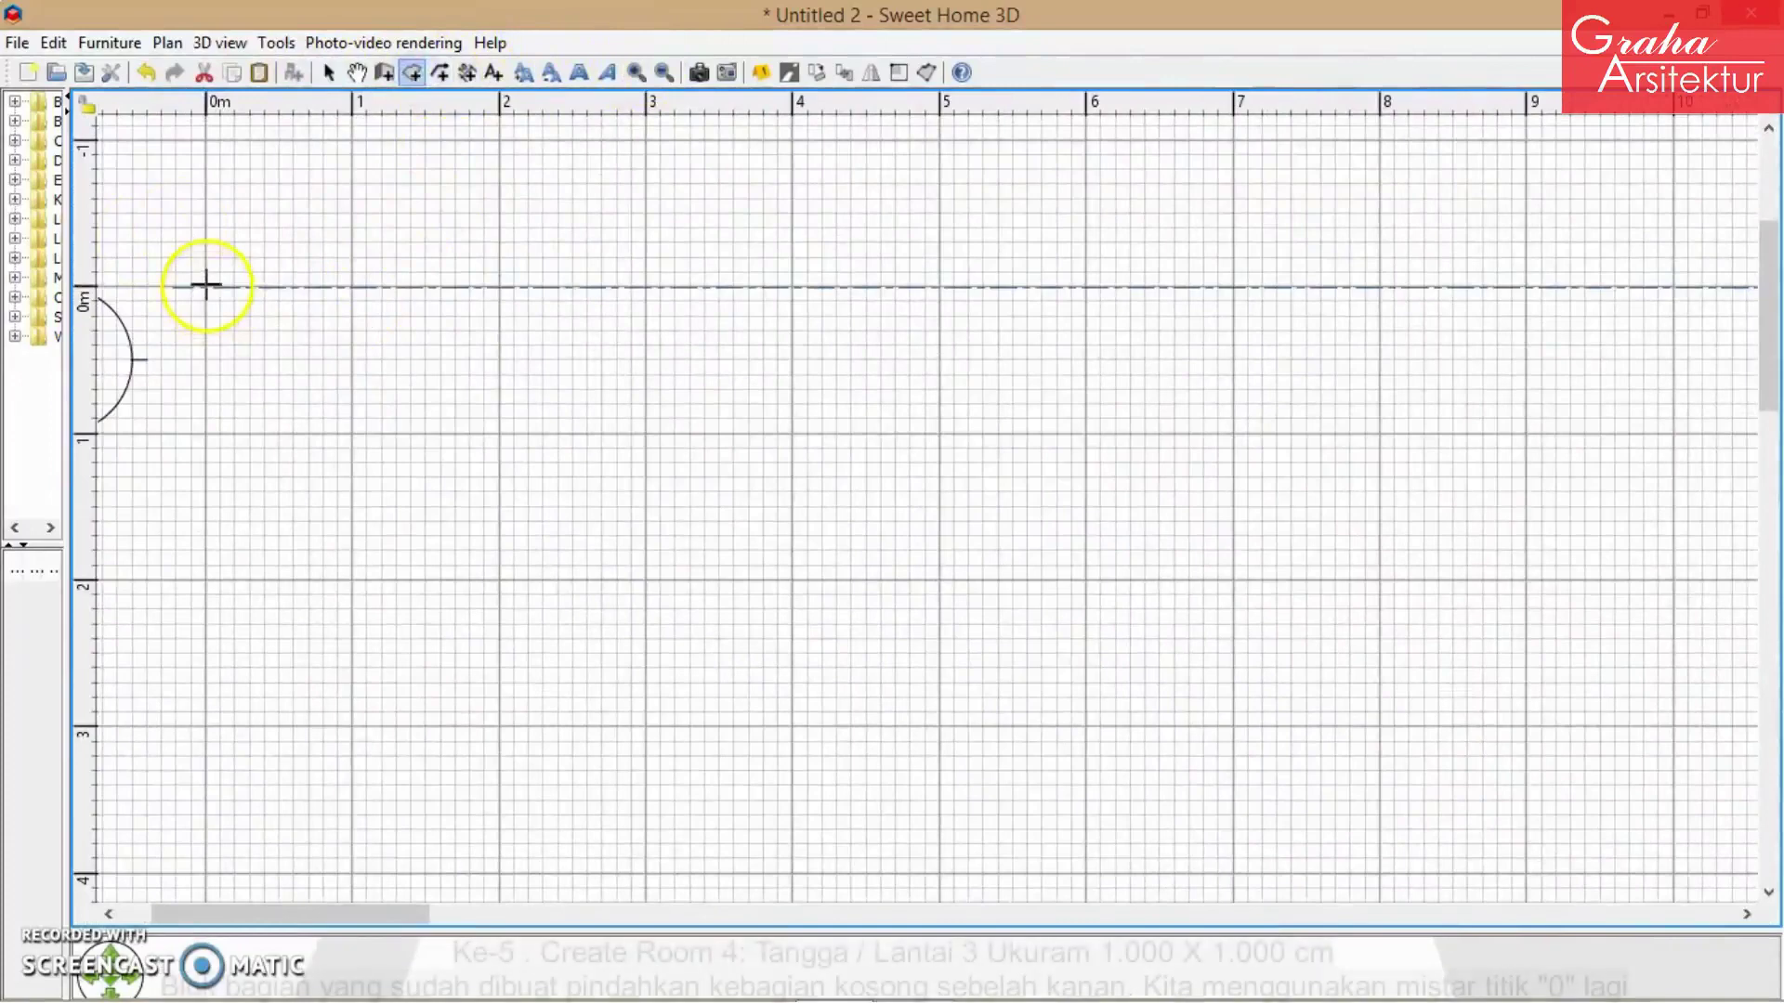
click(206, 288)
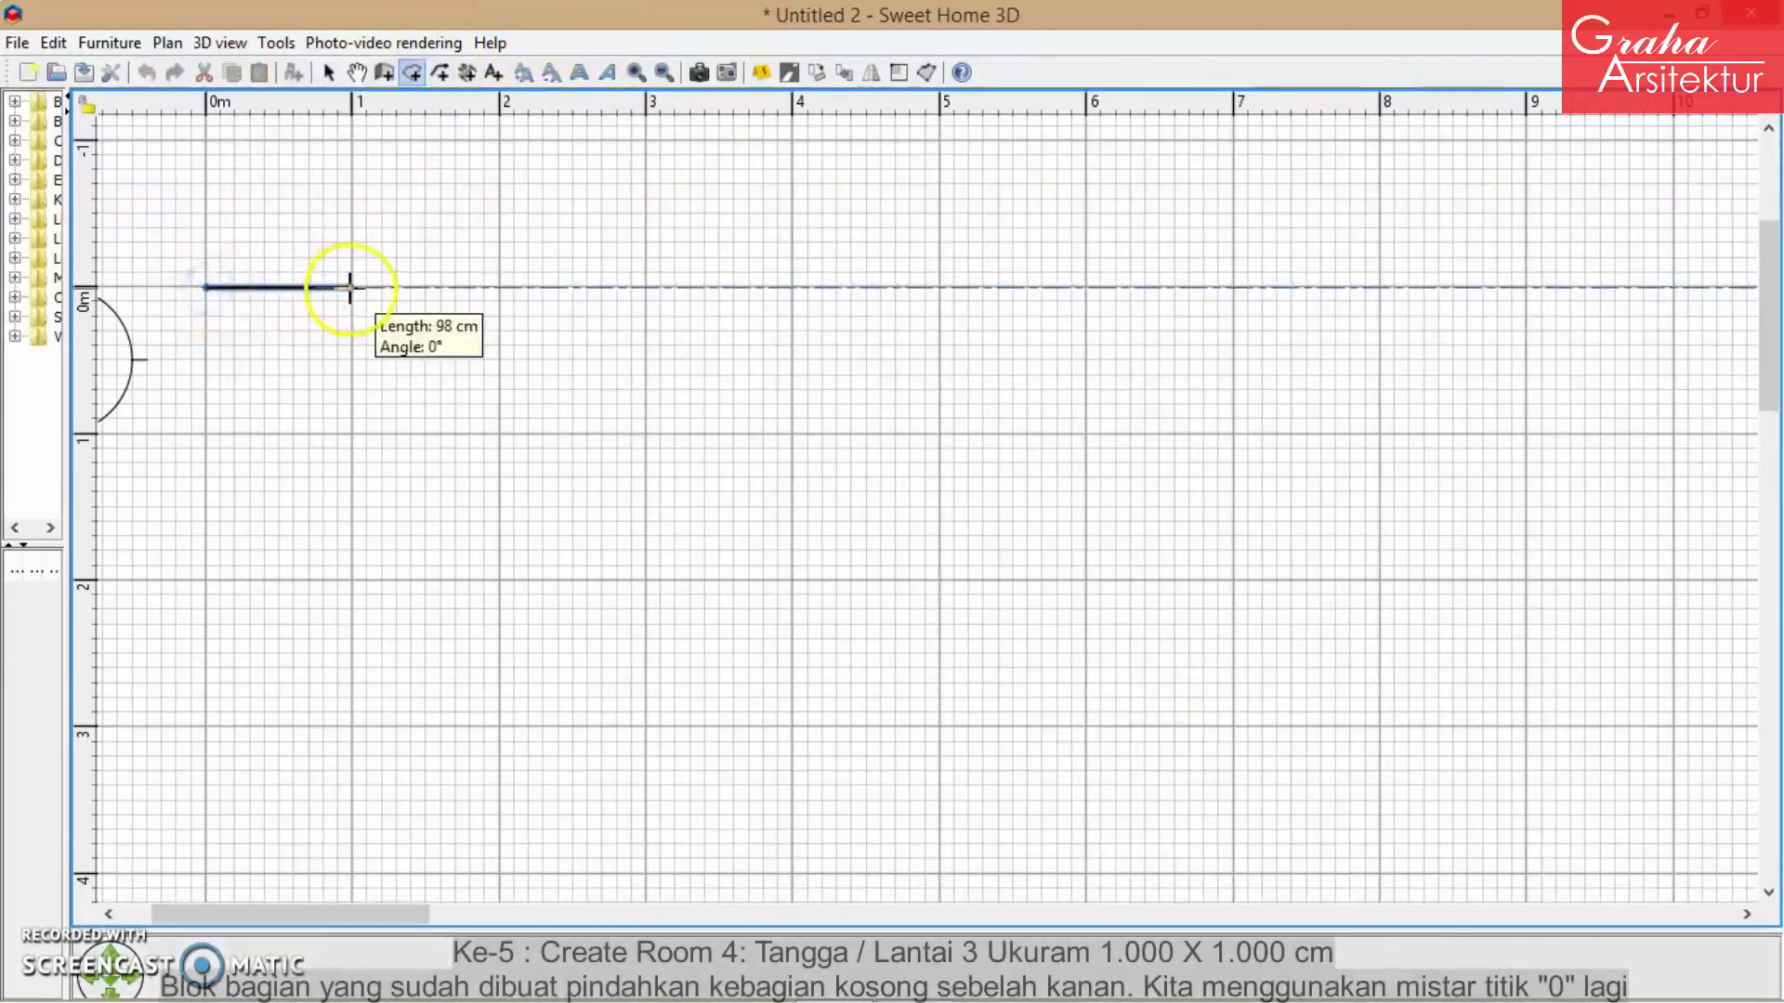
key(Return)
text(1000)
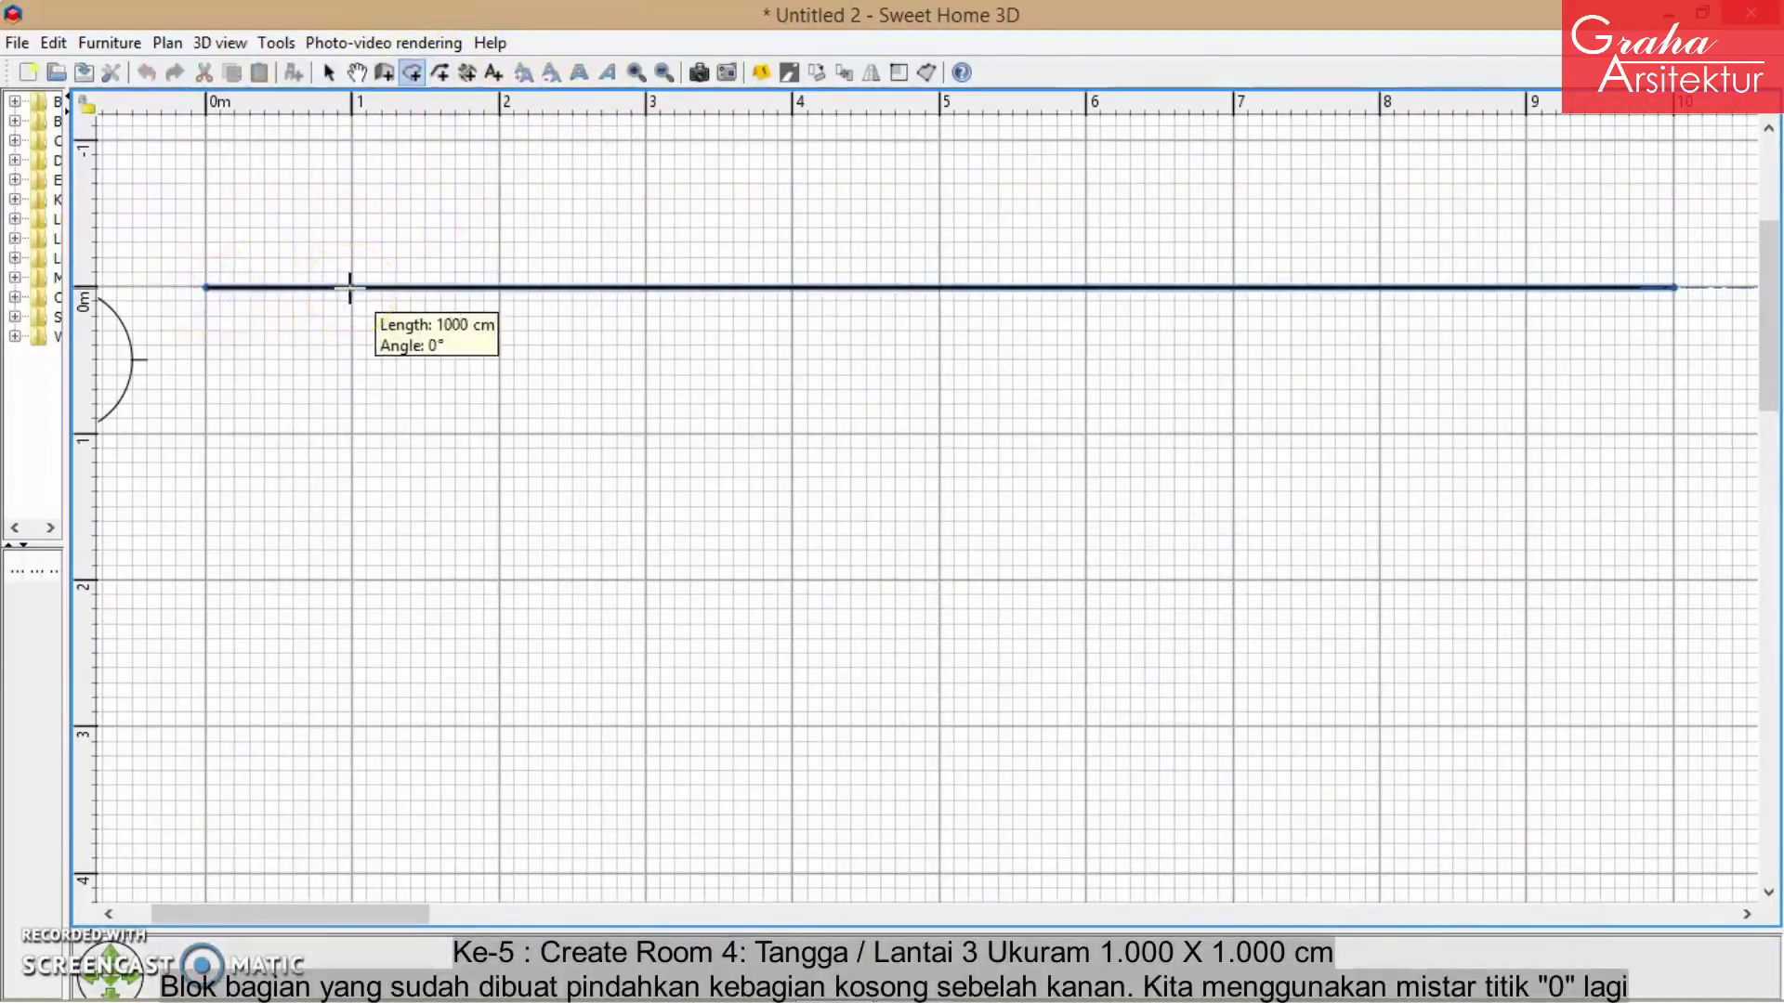
key(Return)
key(Return)
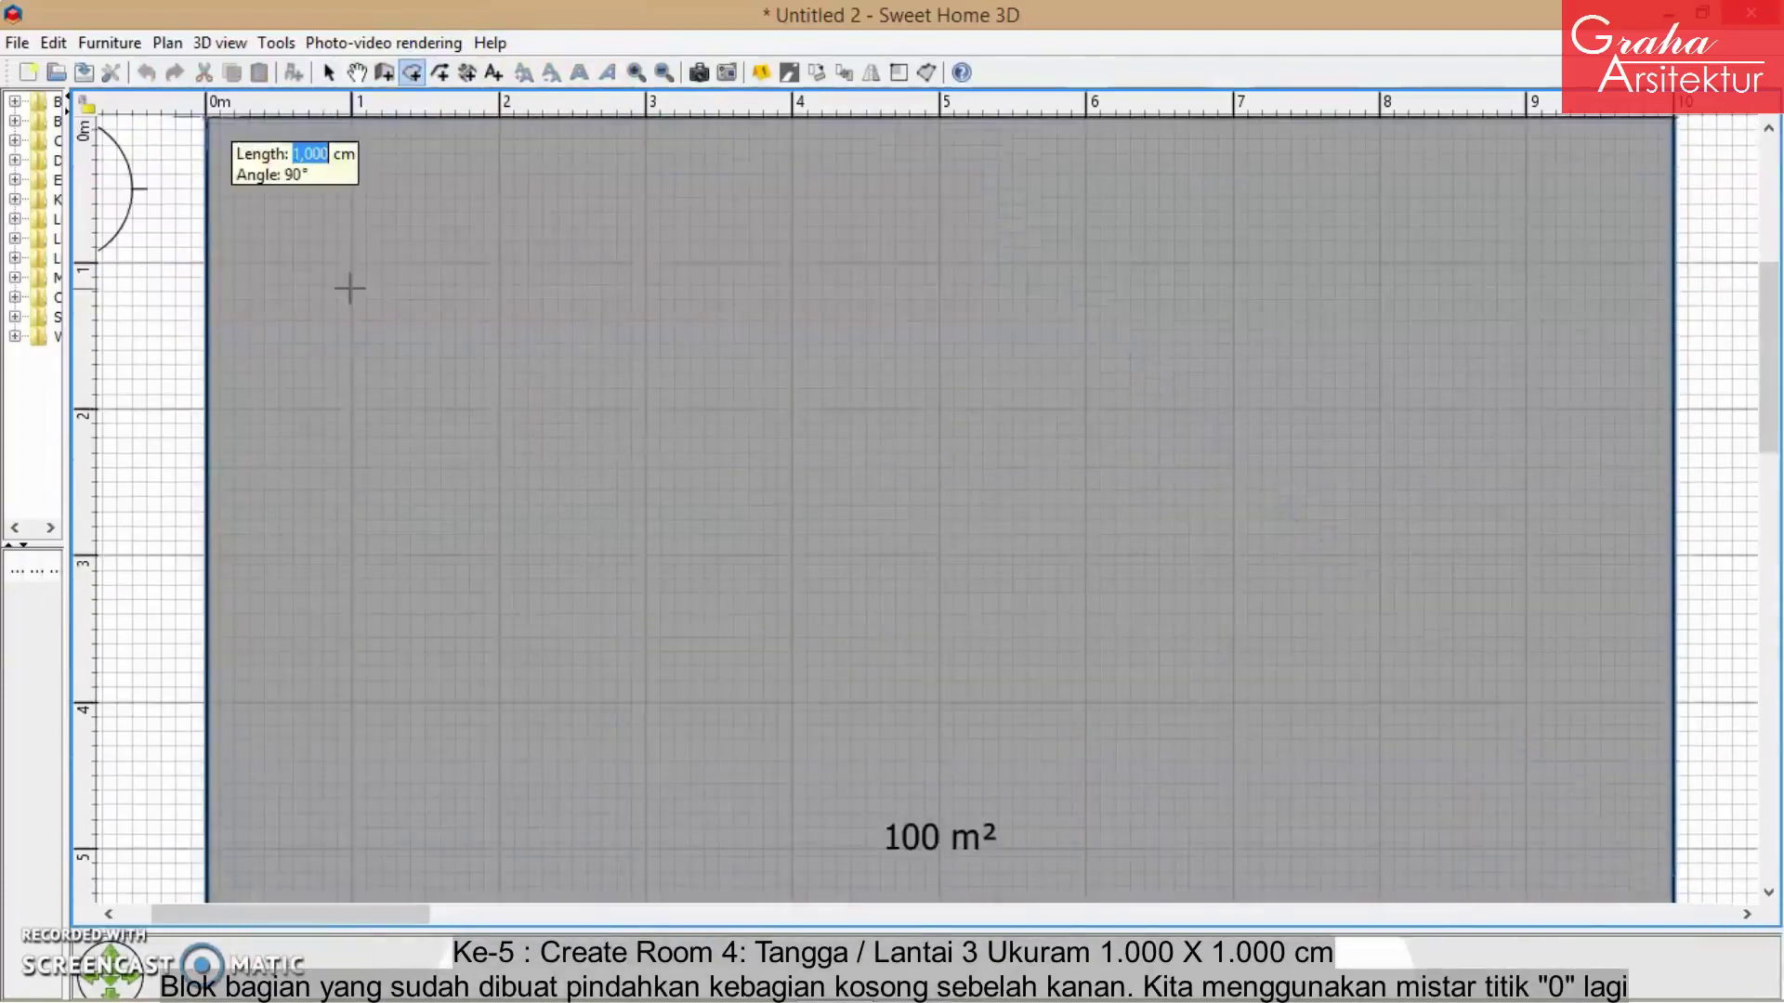
key(Escape)
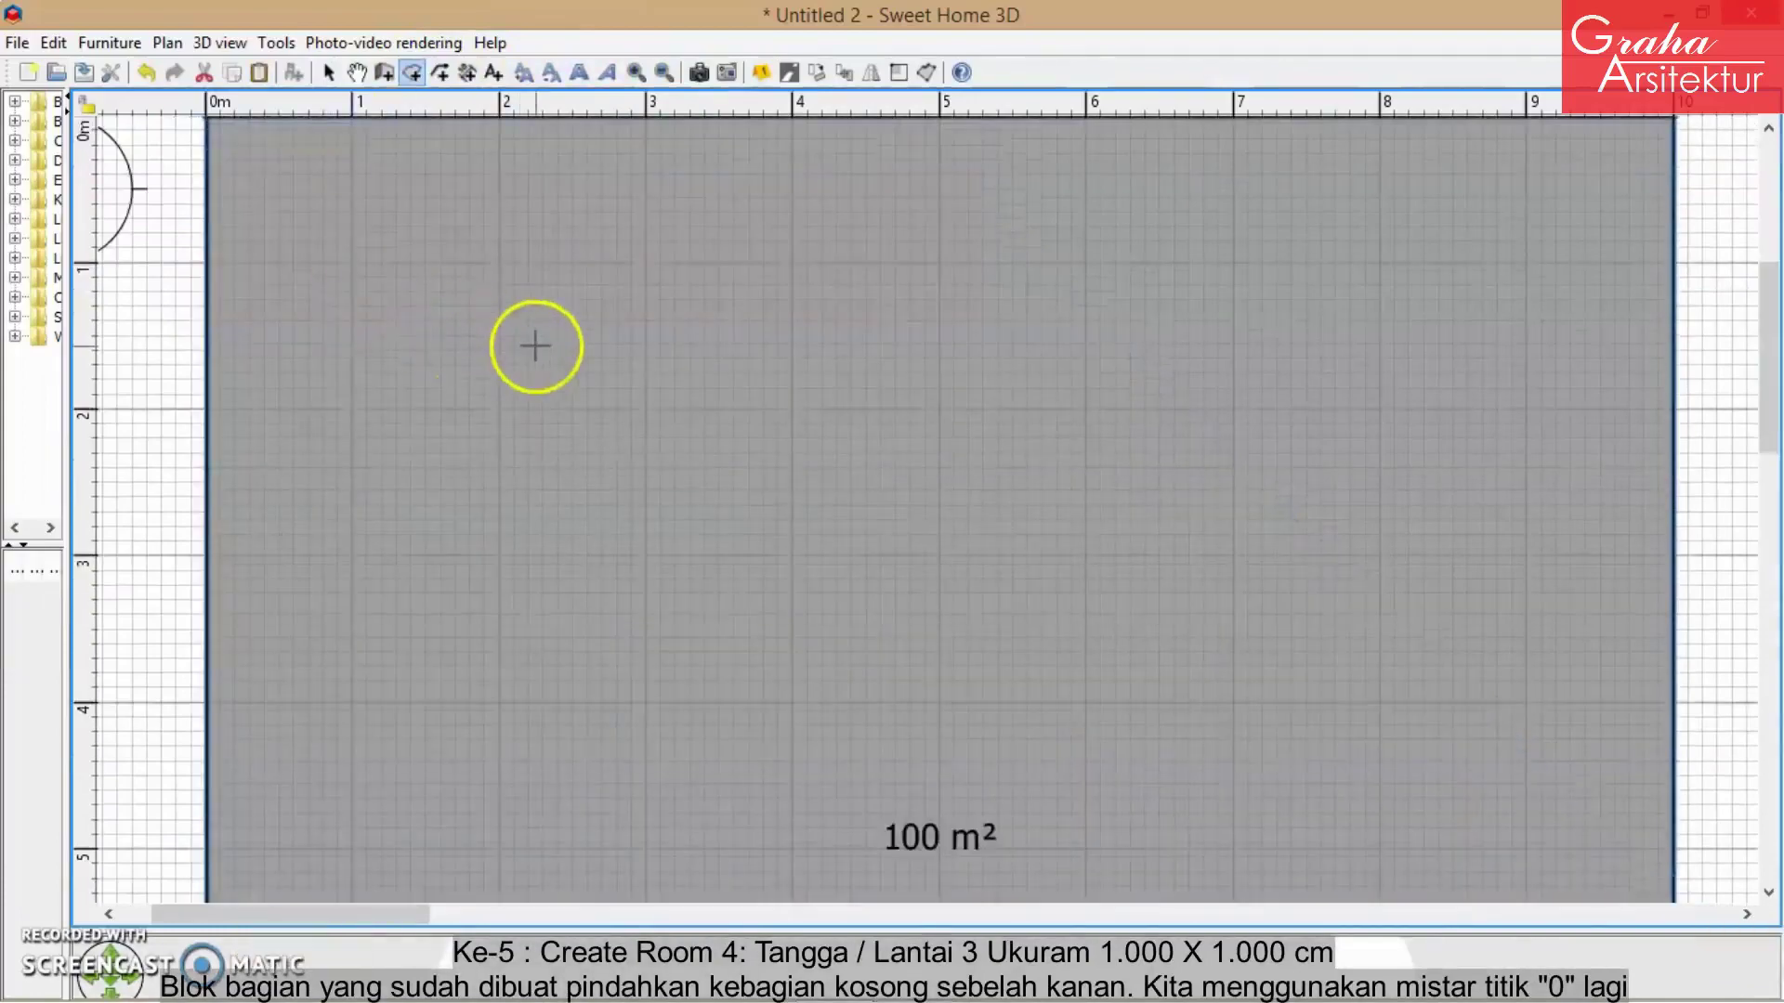
- Move the 1000 cm square room away from the origin into the area on the right with the other rooms
ctrl+scroll(535, 347, down, 3)
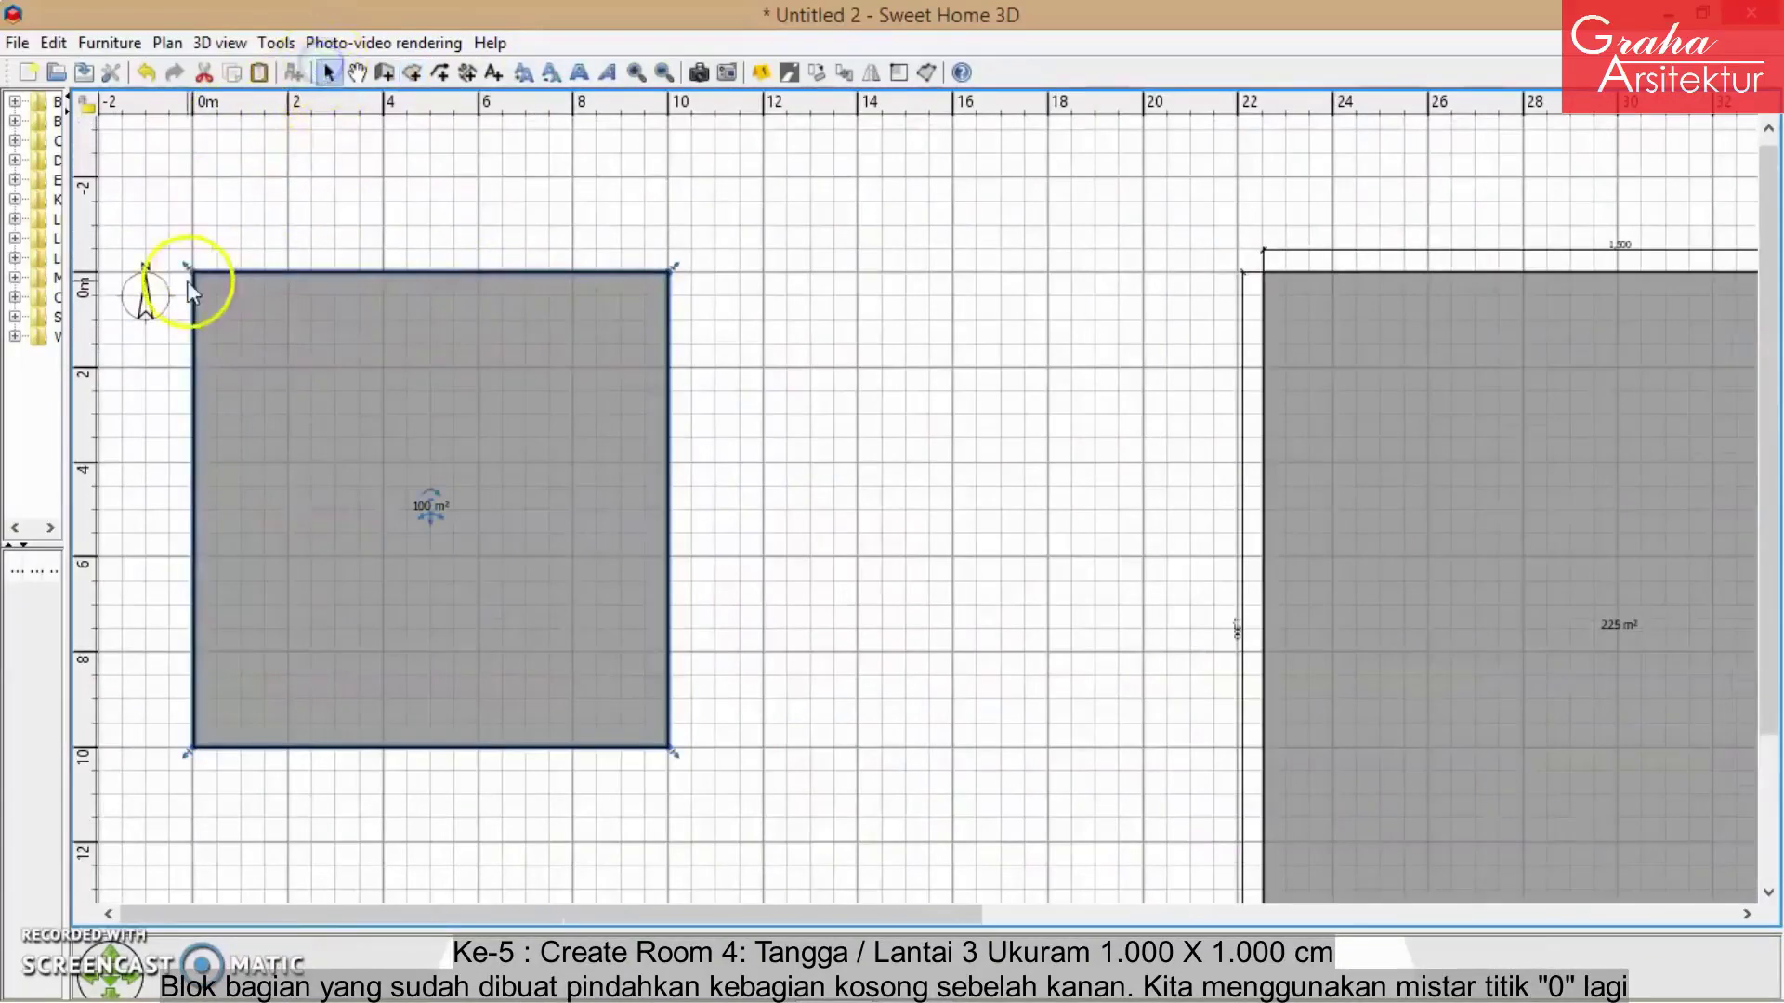
drag(208, 279, 1539, 397)
ctrl+scroll(351, 385, down, 1)
ctrl+scroll(351, 384, down, 2)
click(1413, 526)
click(1405, 415)
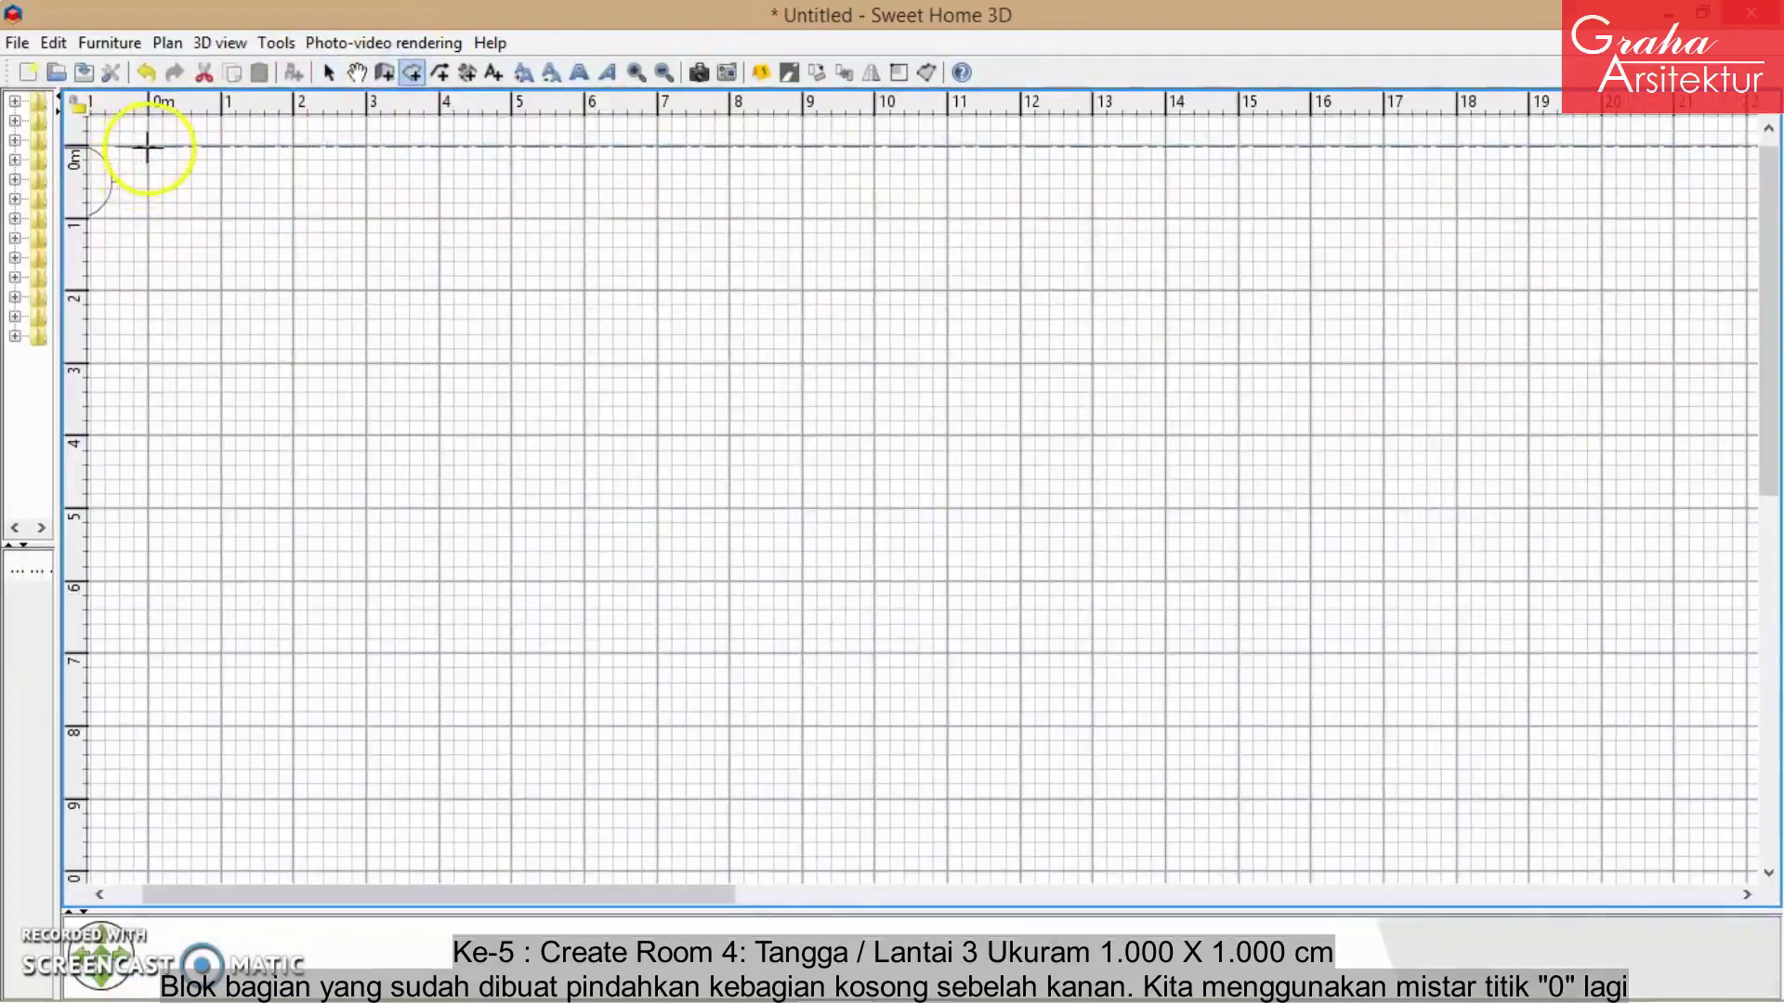
- Draw a 125 × 125 cm base plate room at the plan origin and move it onto the lower-right corner of the 1000 cm room
click(147, 147)
key(Return)
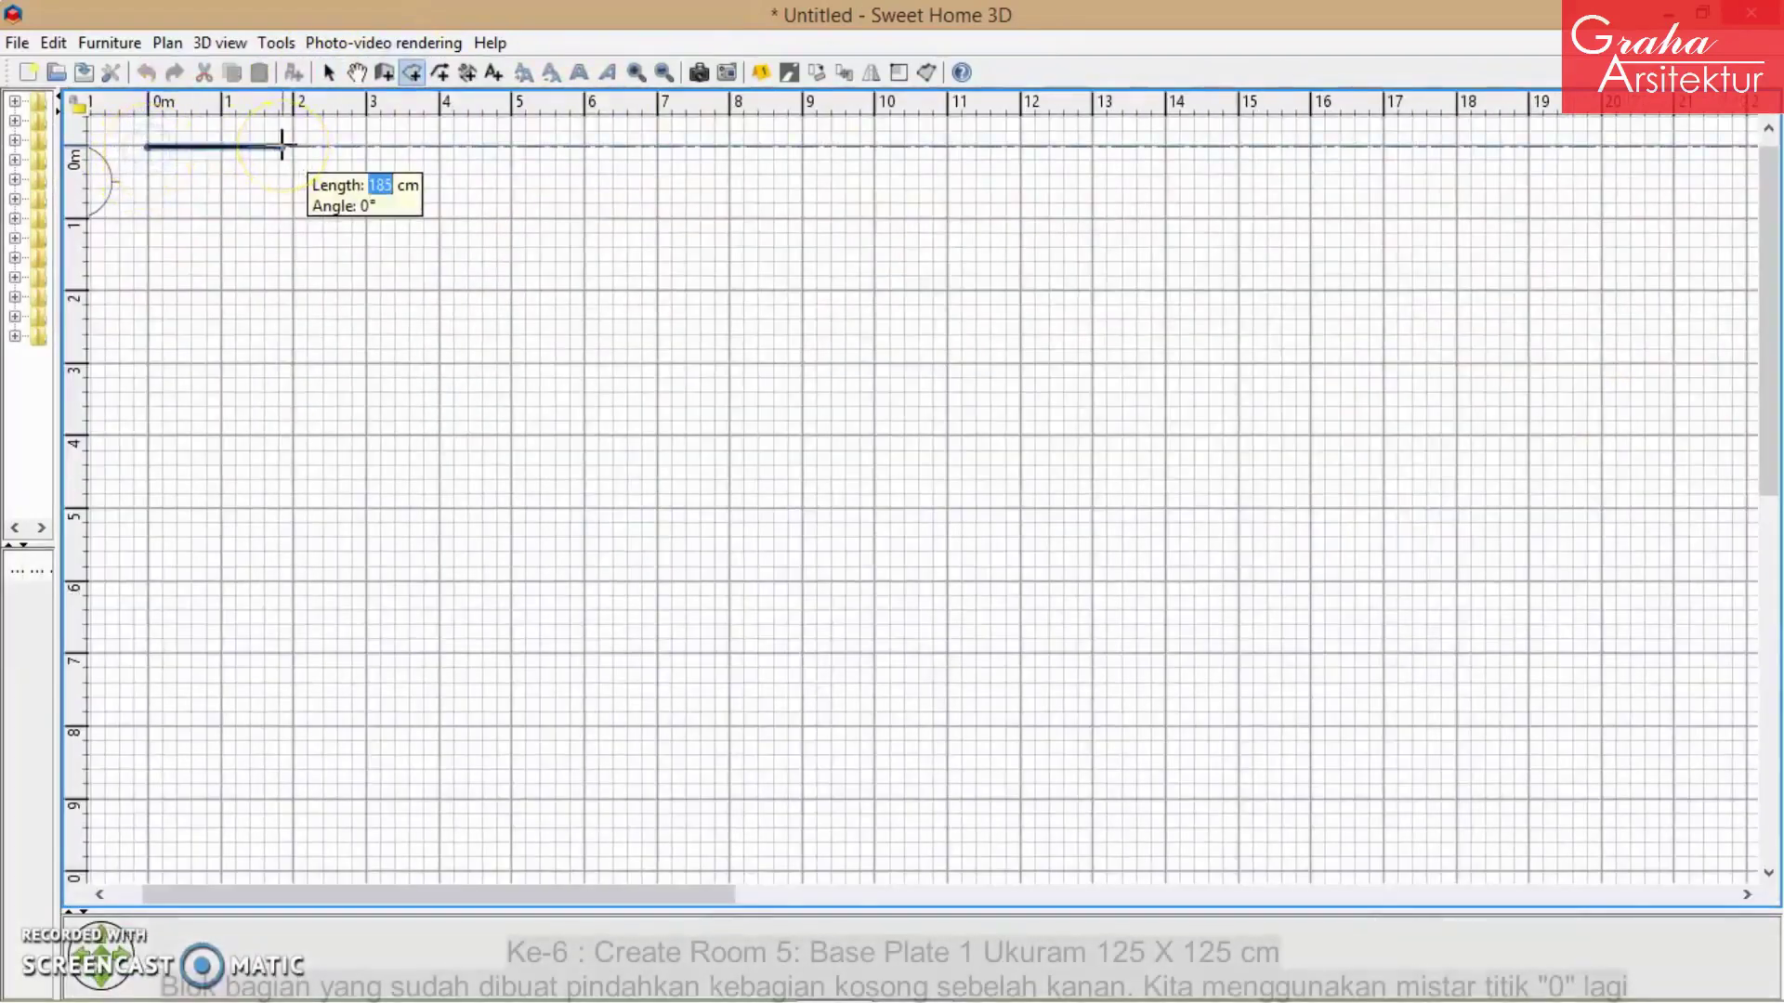
text(12)
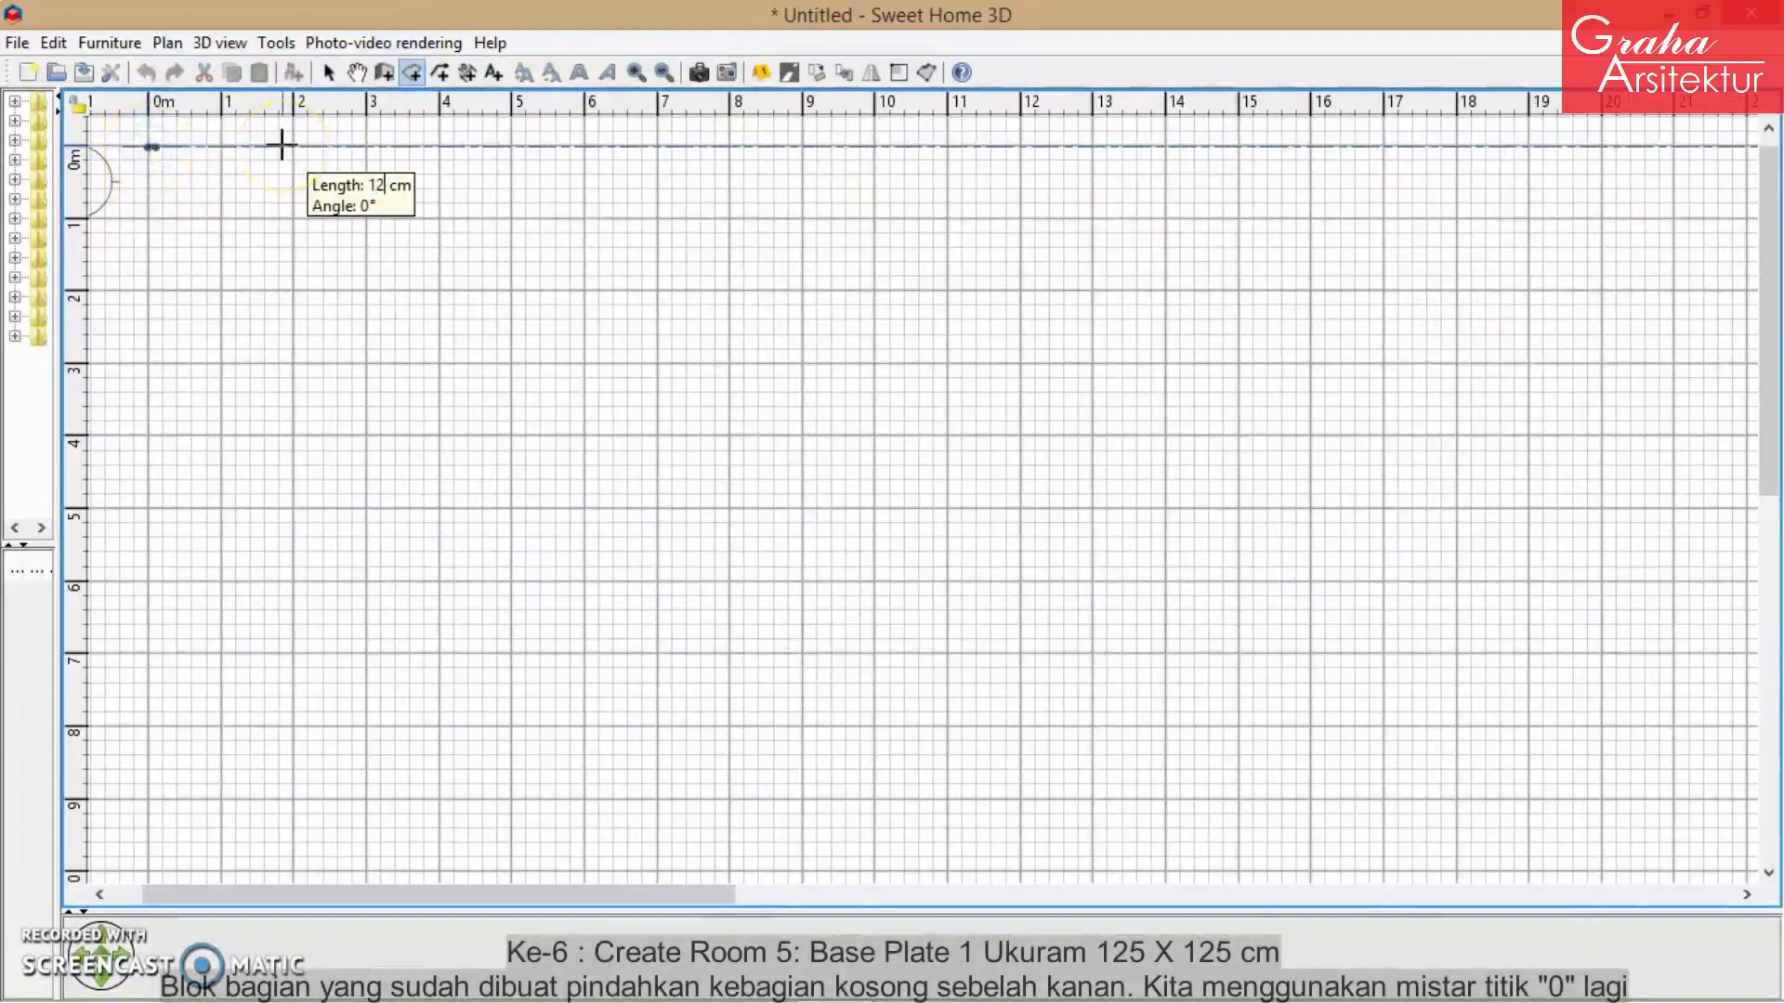
text(3)
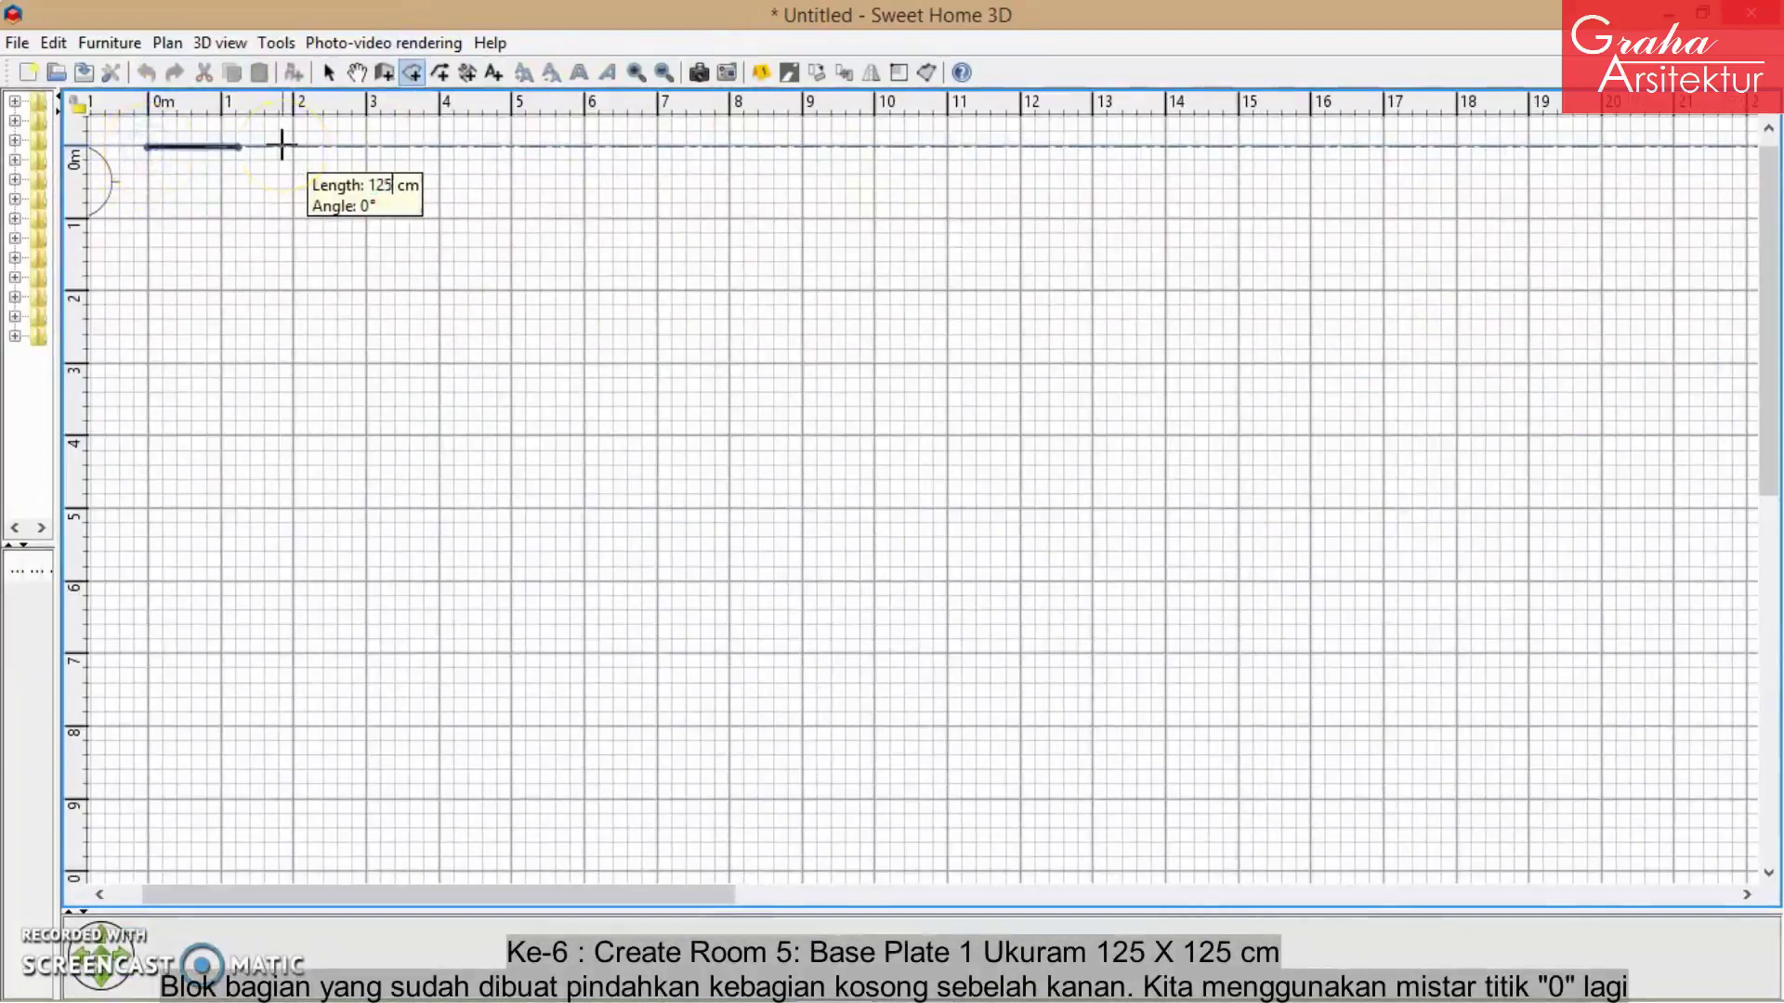
key(Return)
key(Return)
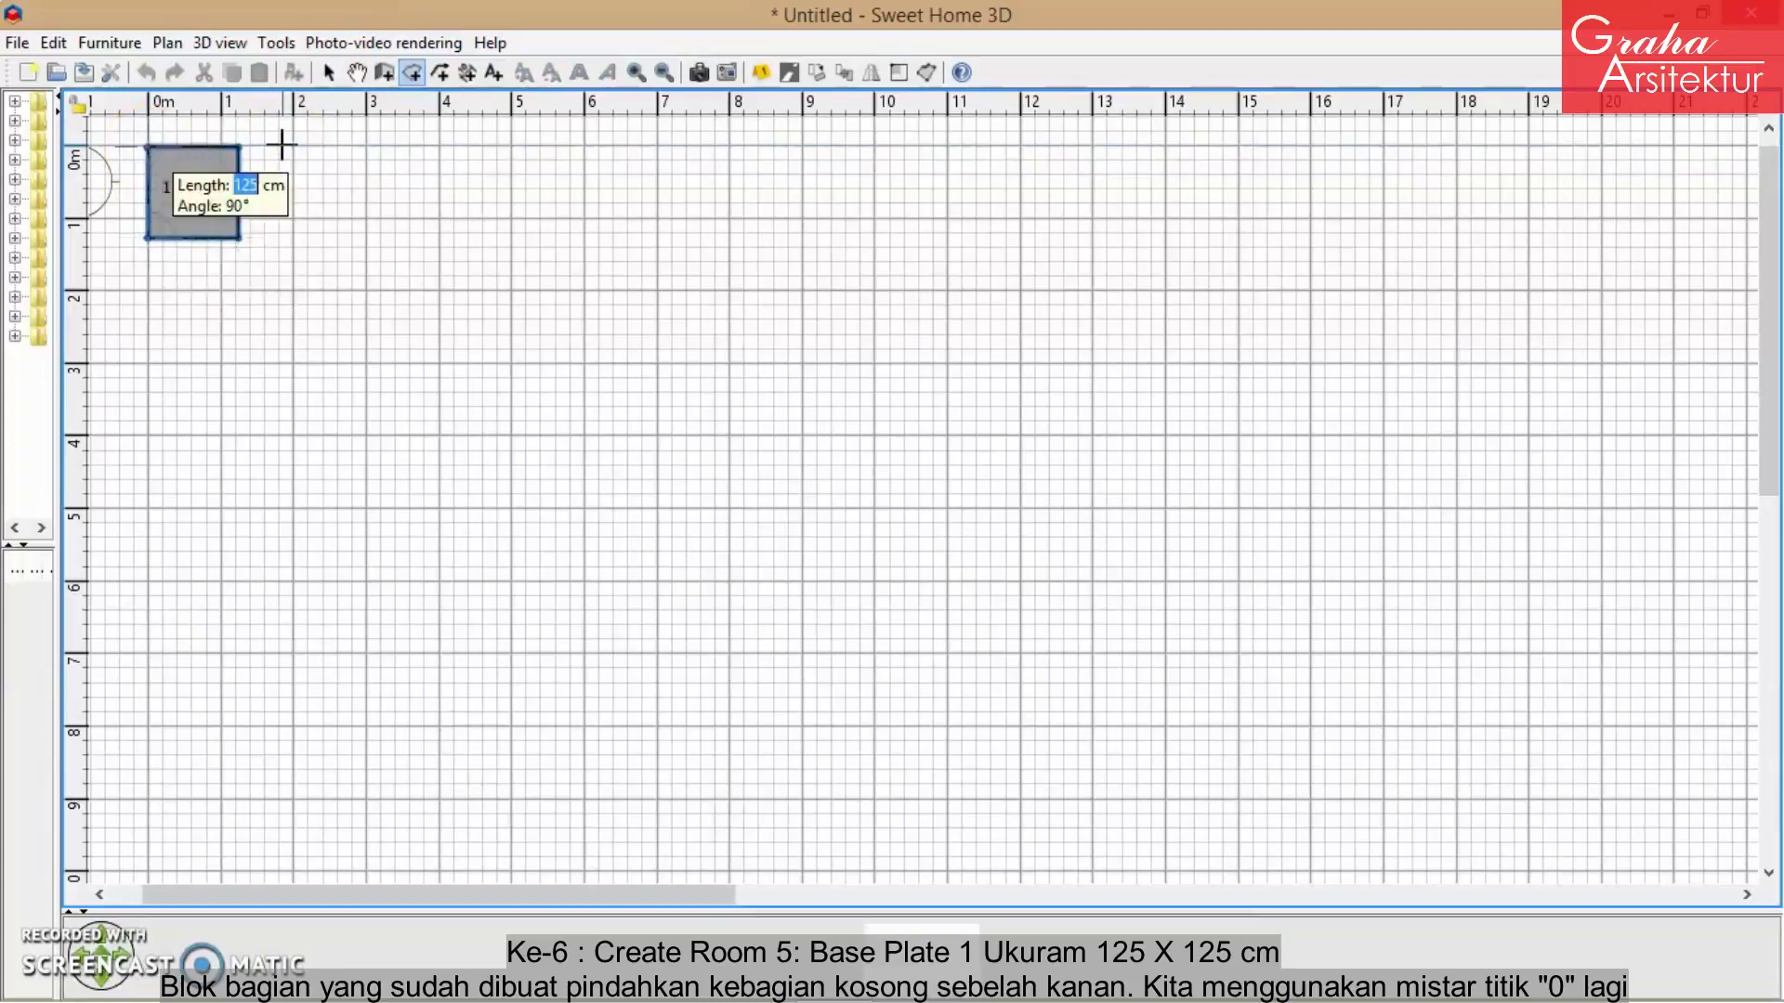
click(146, 149)
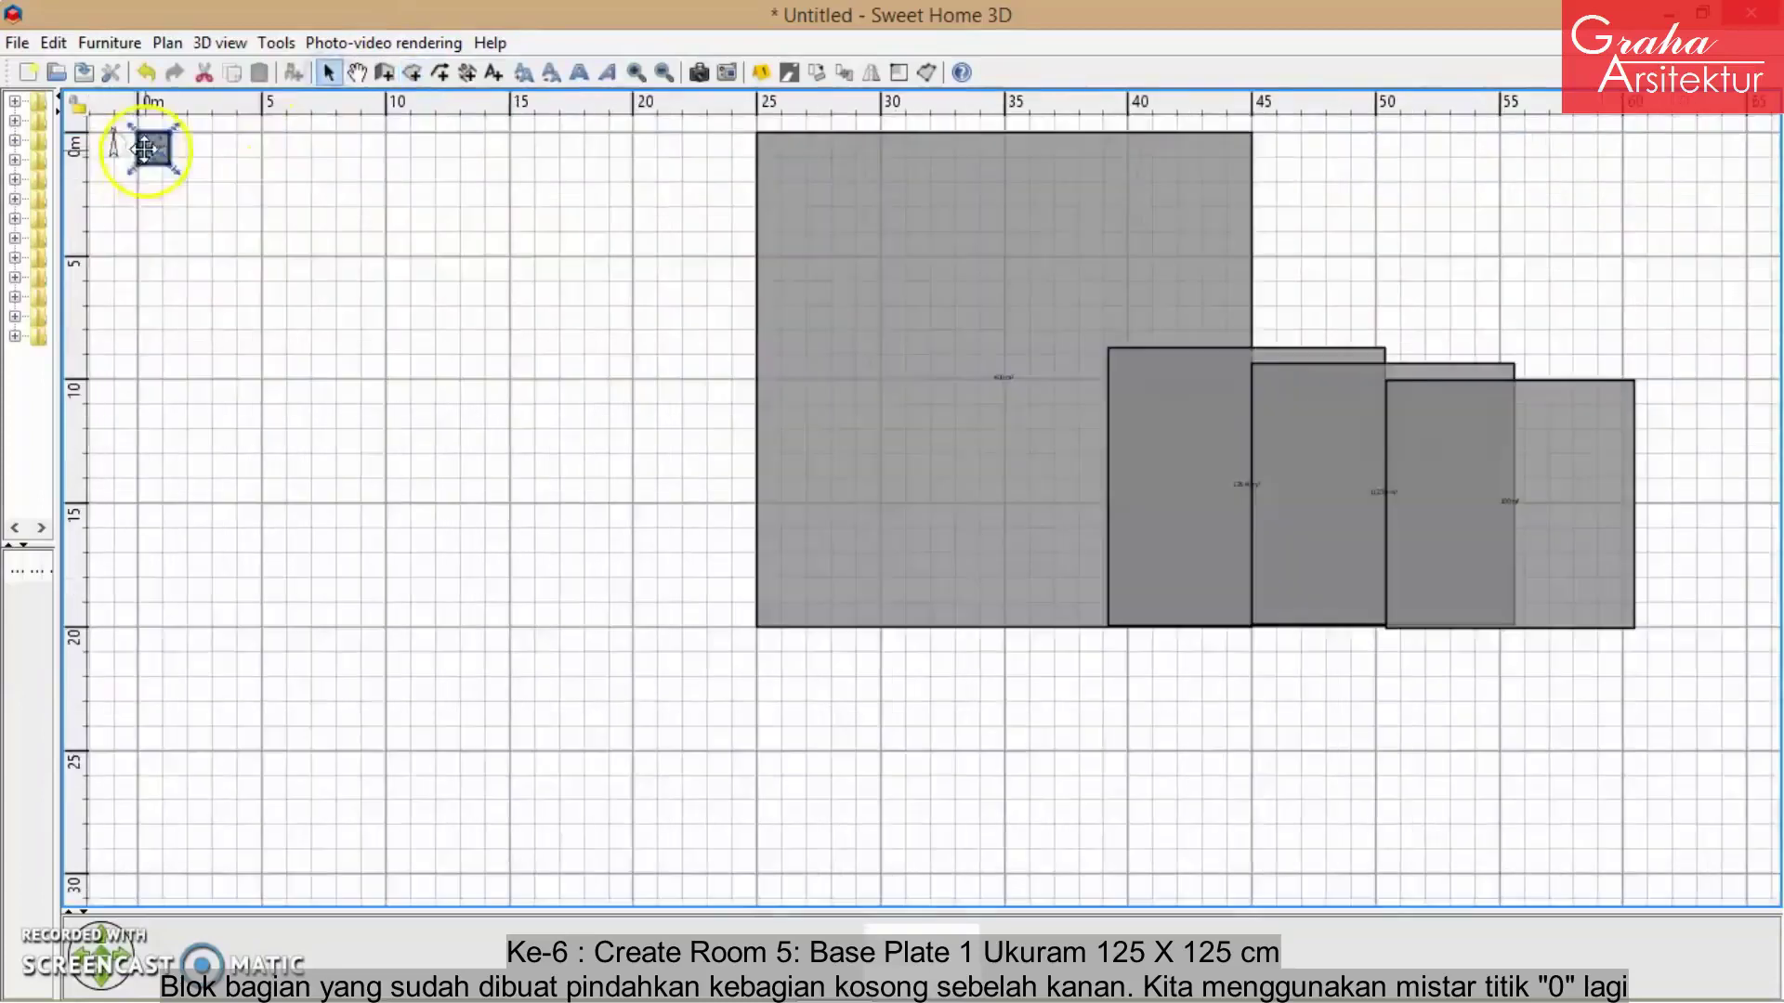
drag(146, 148, 1630, 611)
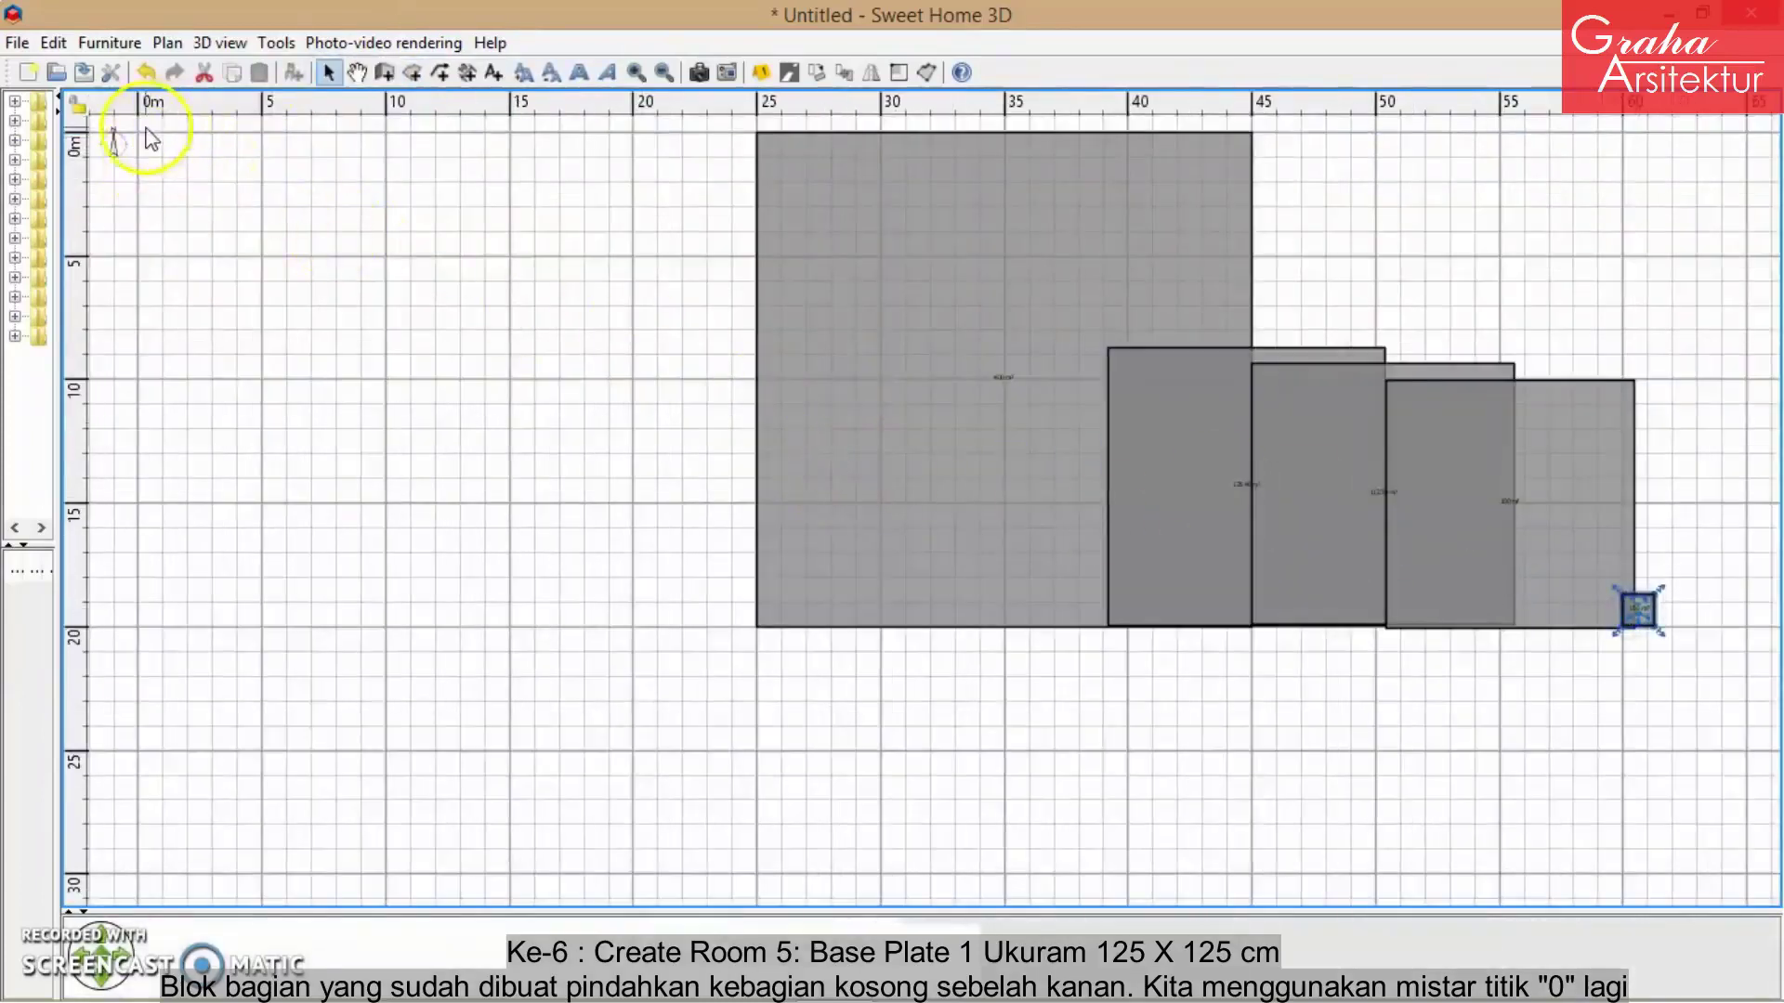
- Draw a 100 × 100 cm base plate room at the plan origin and move it to the right side of the 125 cm plate
ctrl+scroll(136, 126, up, 4)
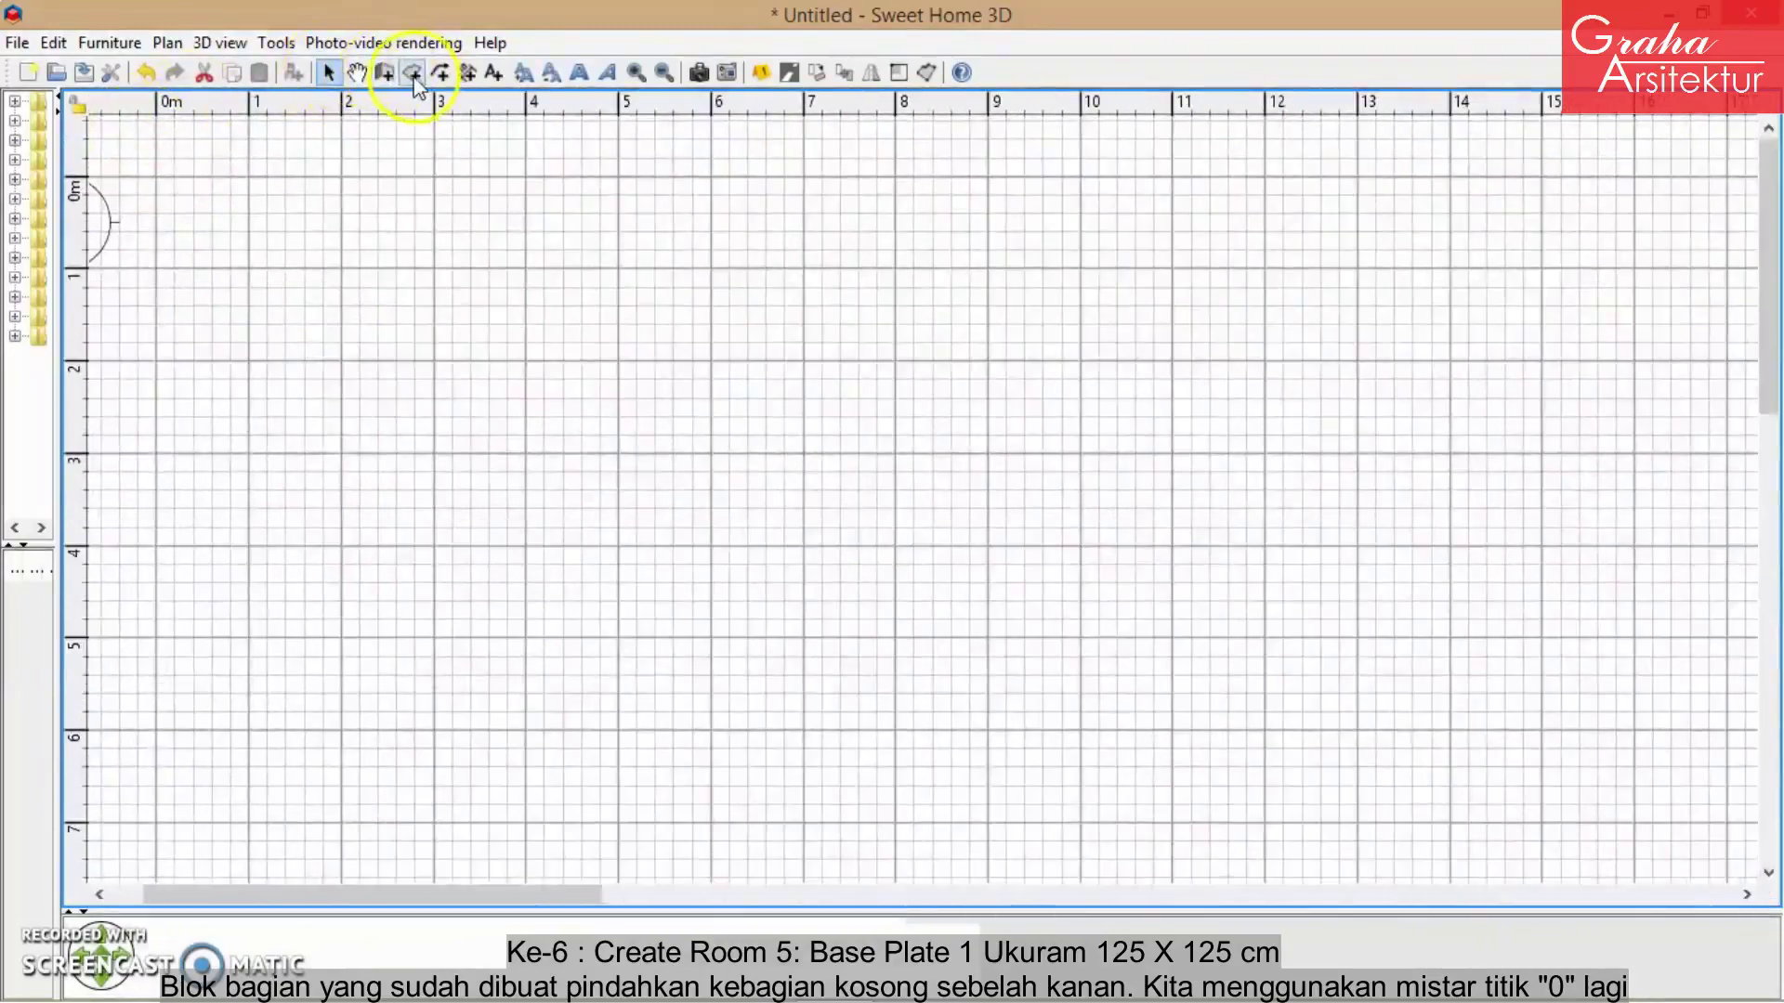
click(412, 72)
click(154, 176)
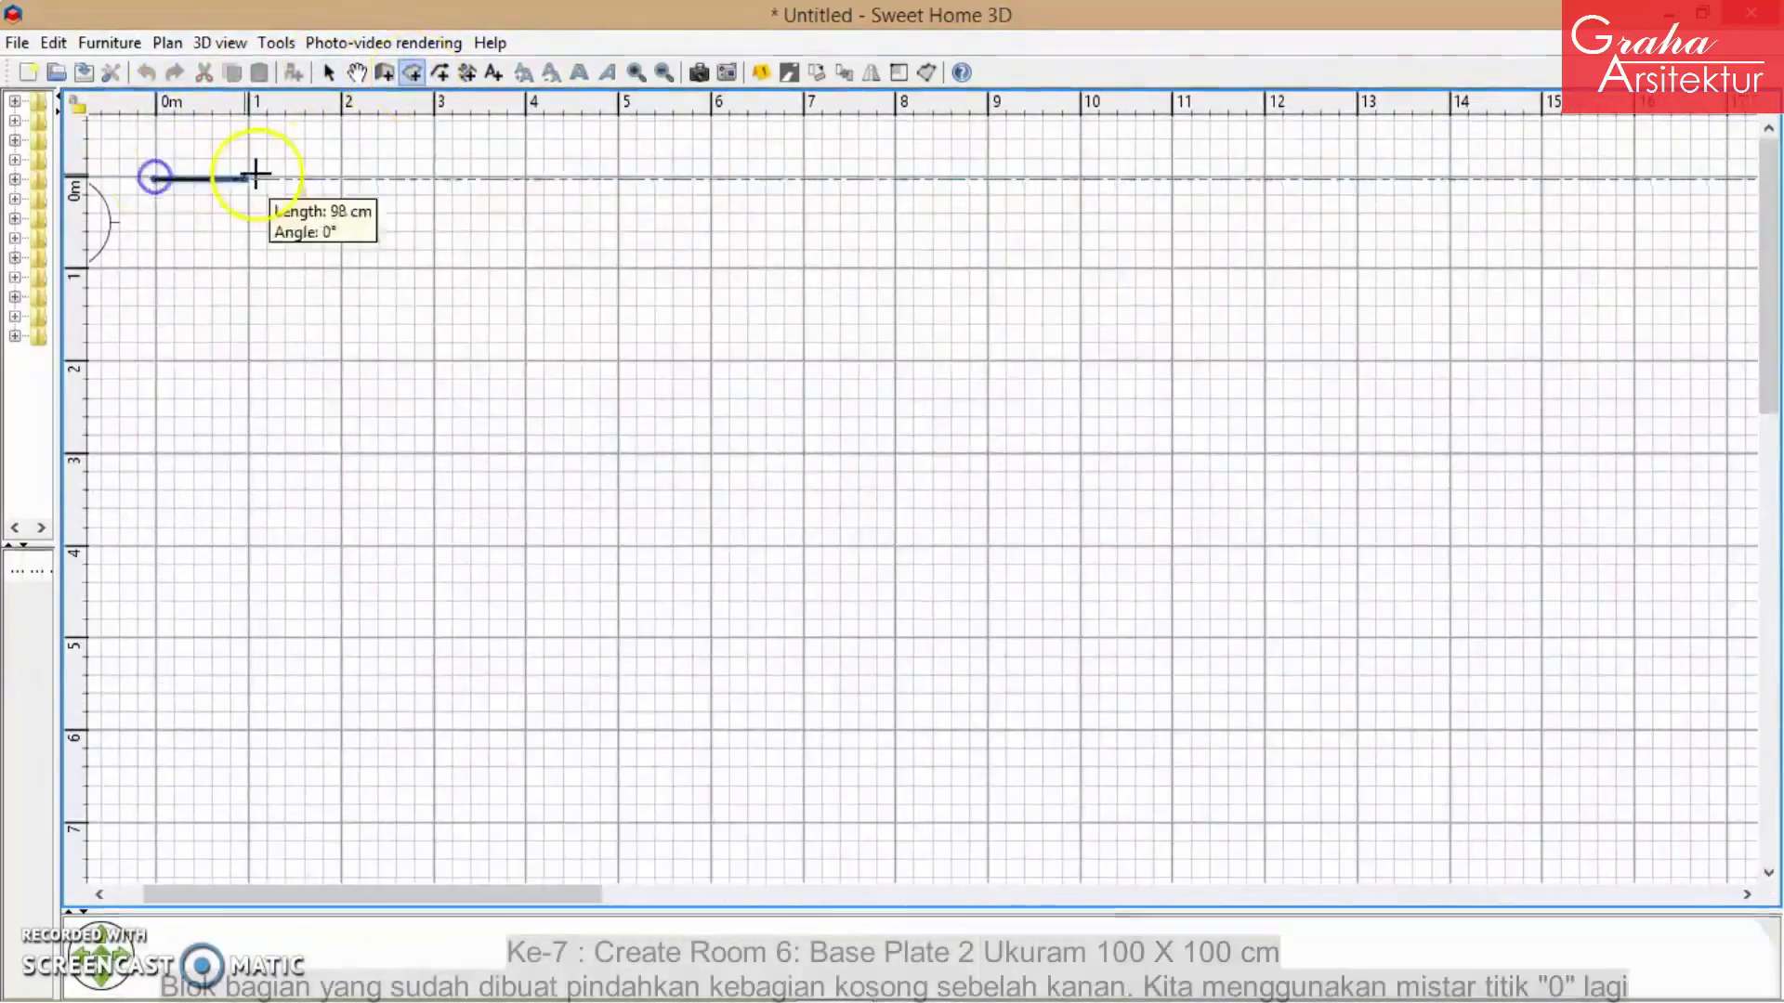
key(Return)
text(100)
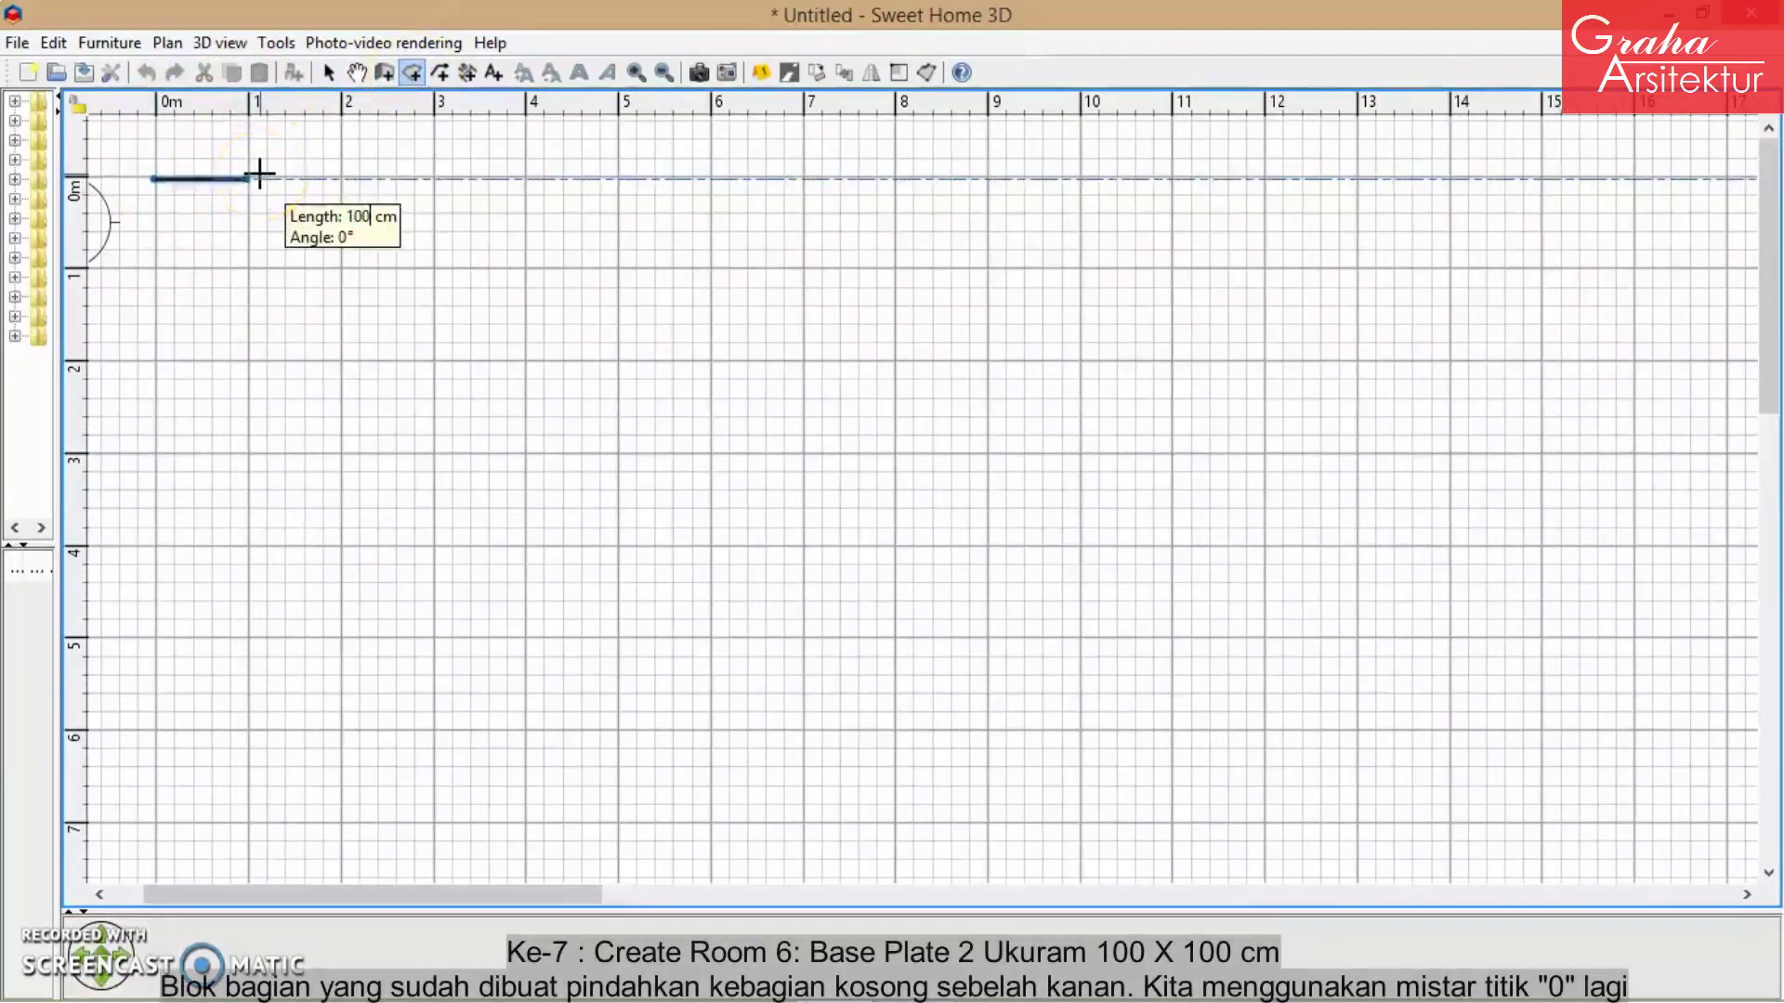
key(Return)
key(Return)
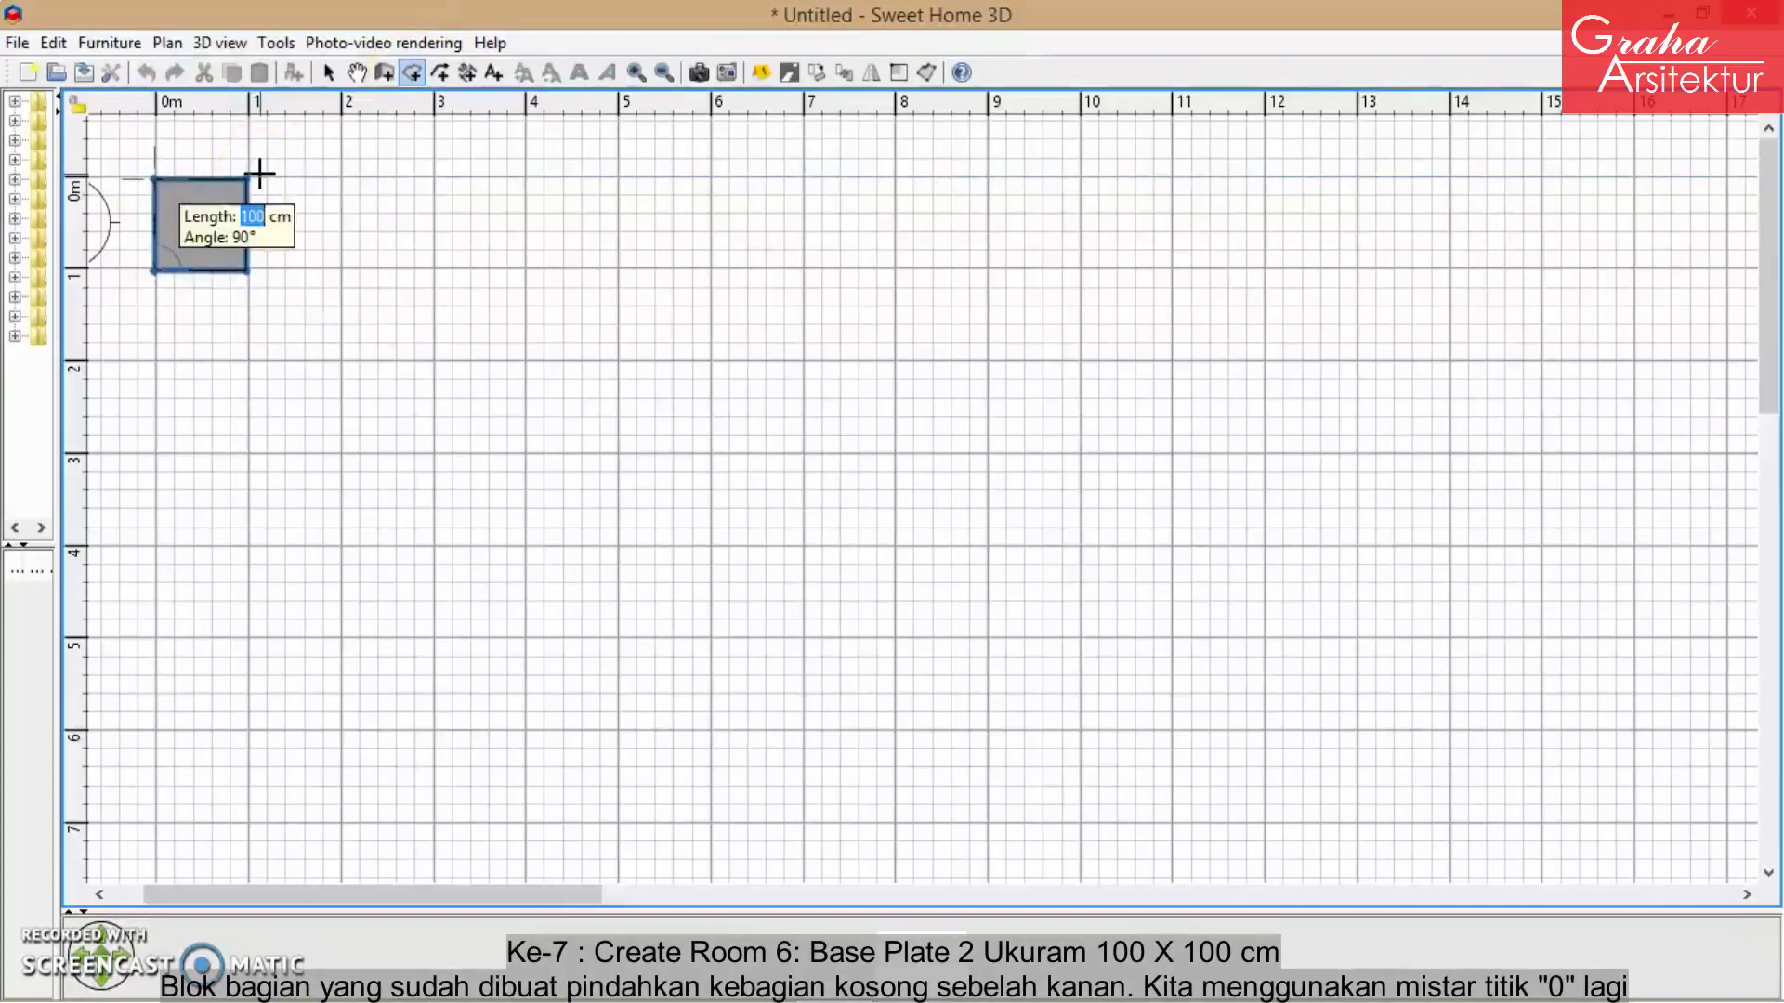
key(Escape)
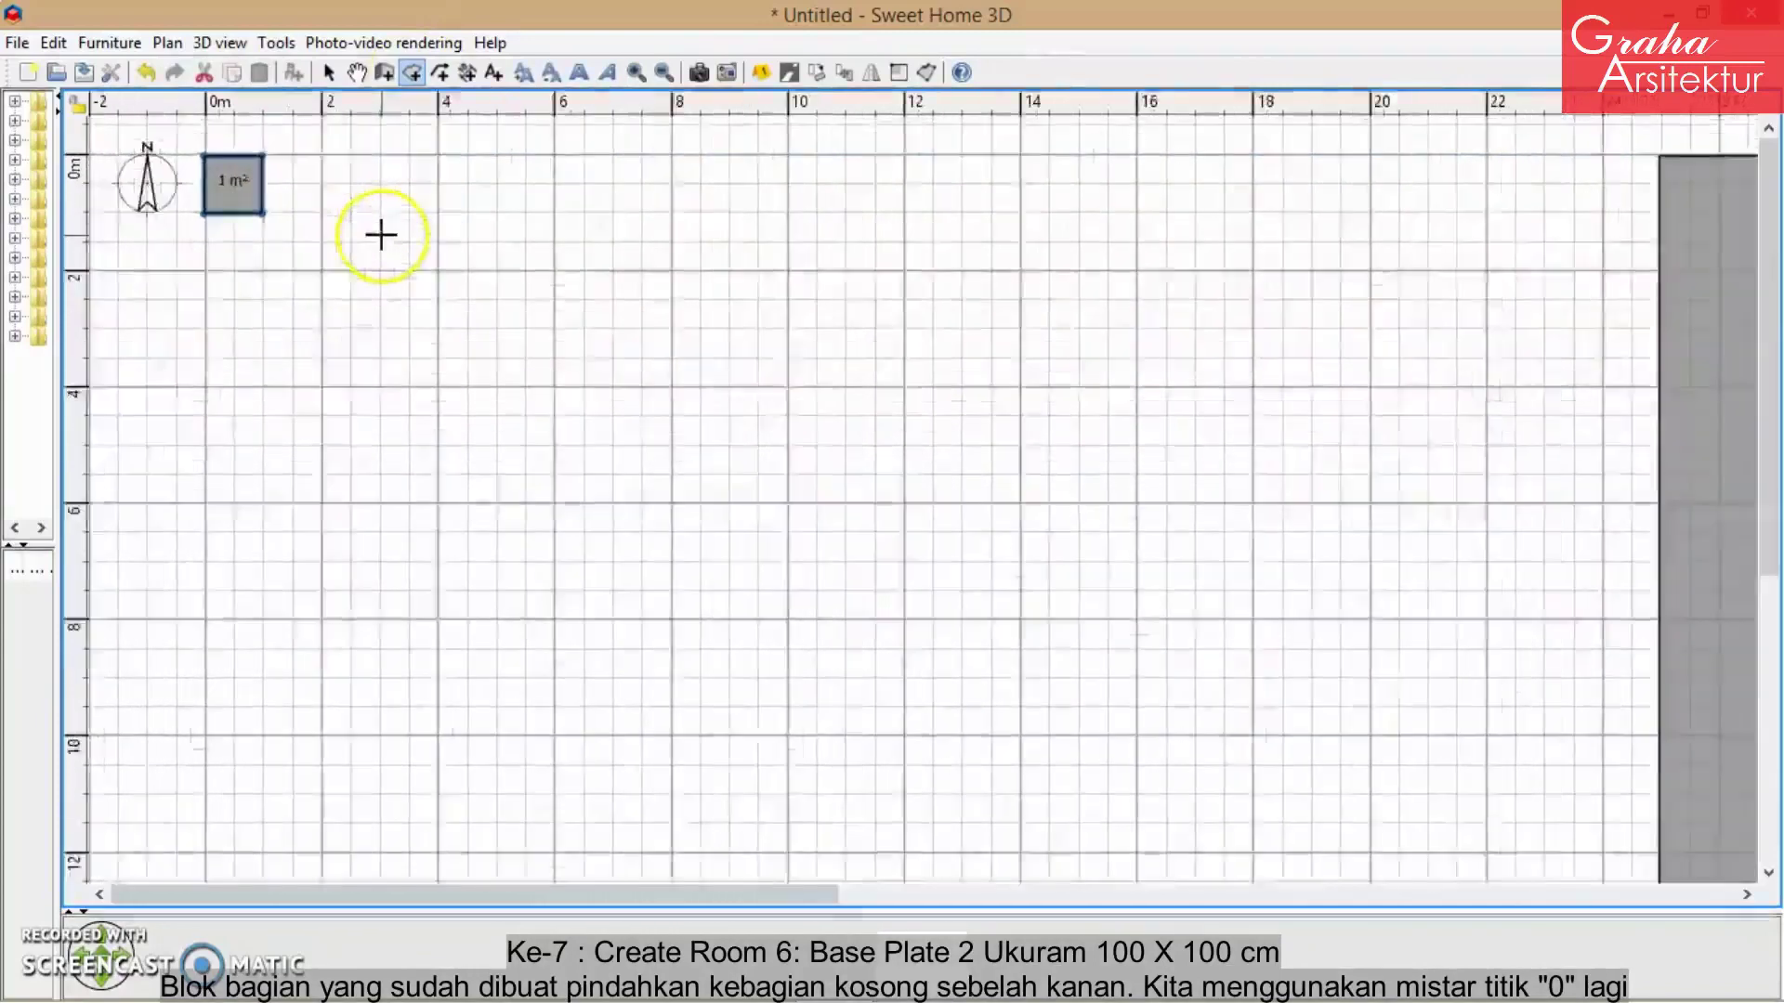
ctrl+scroll(379, 235, down, 4)
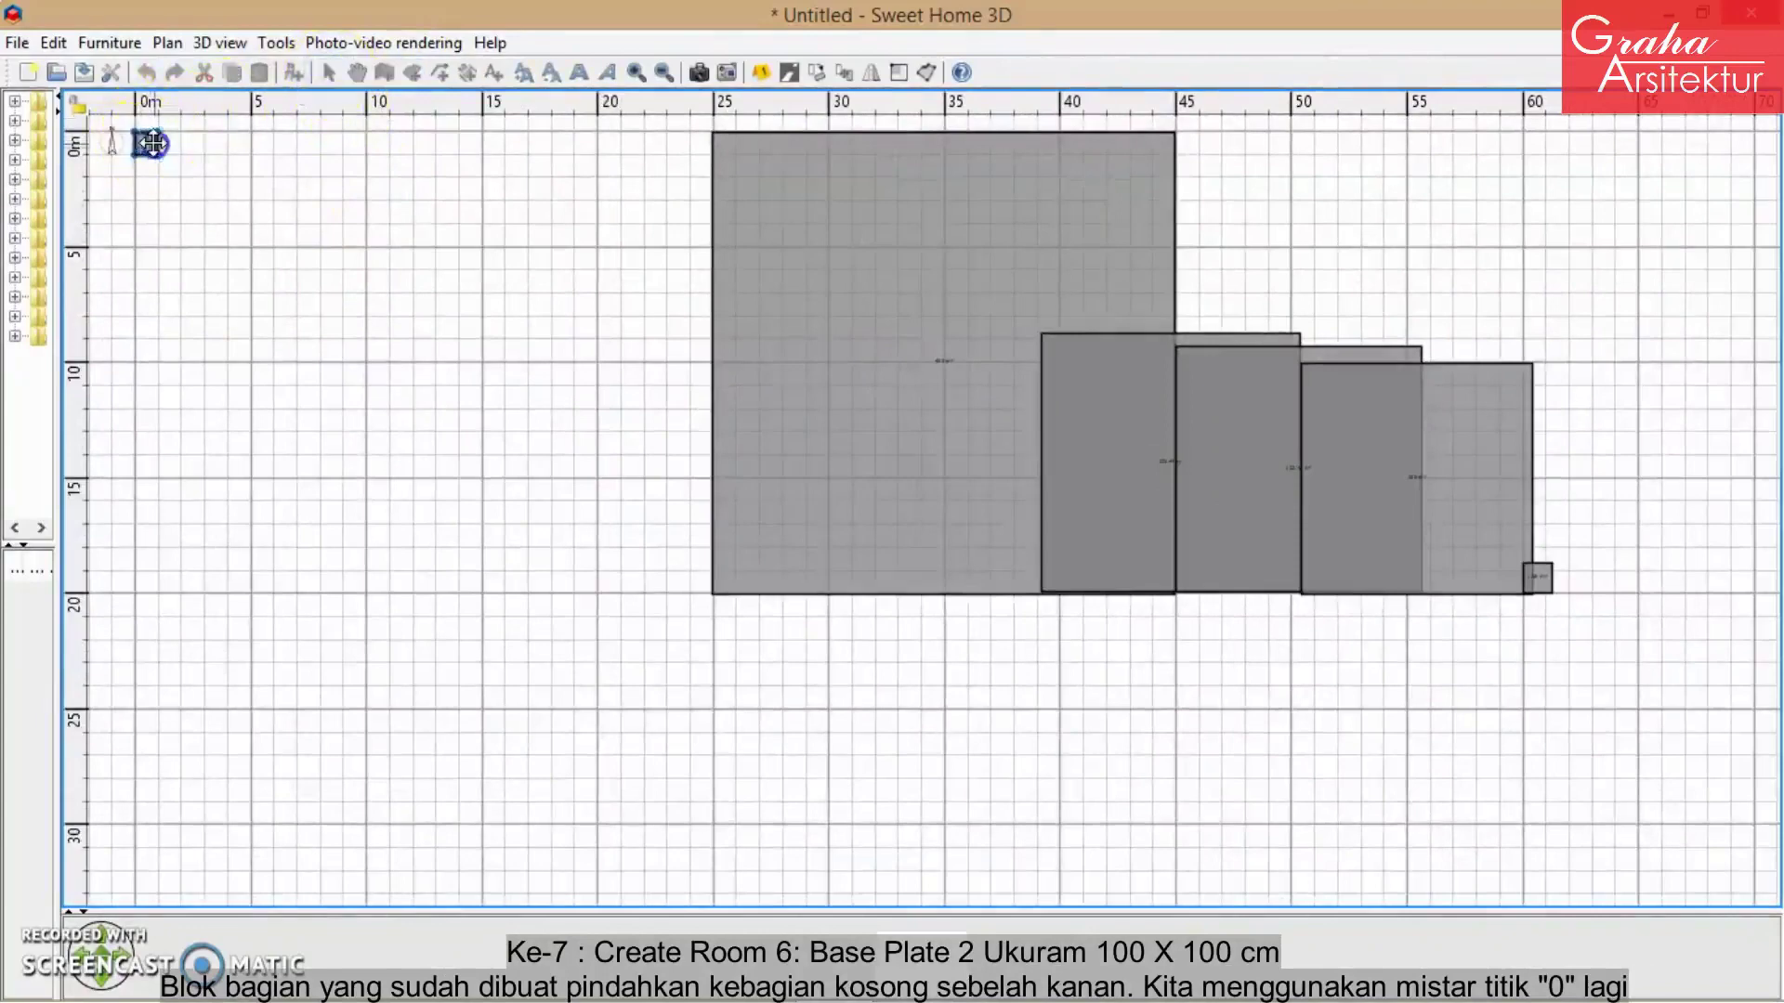
drag(151, 142, 1561, 582)
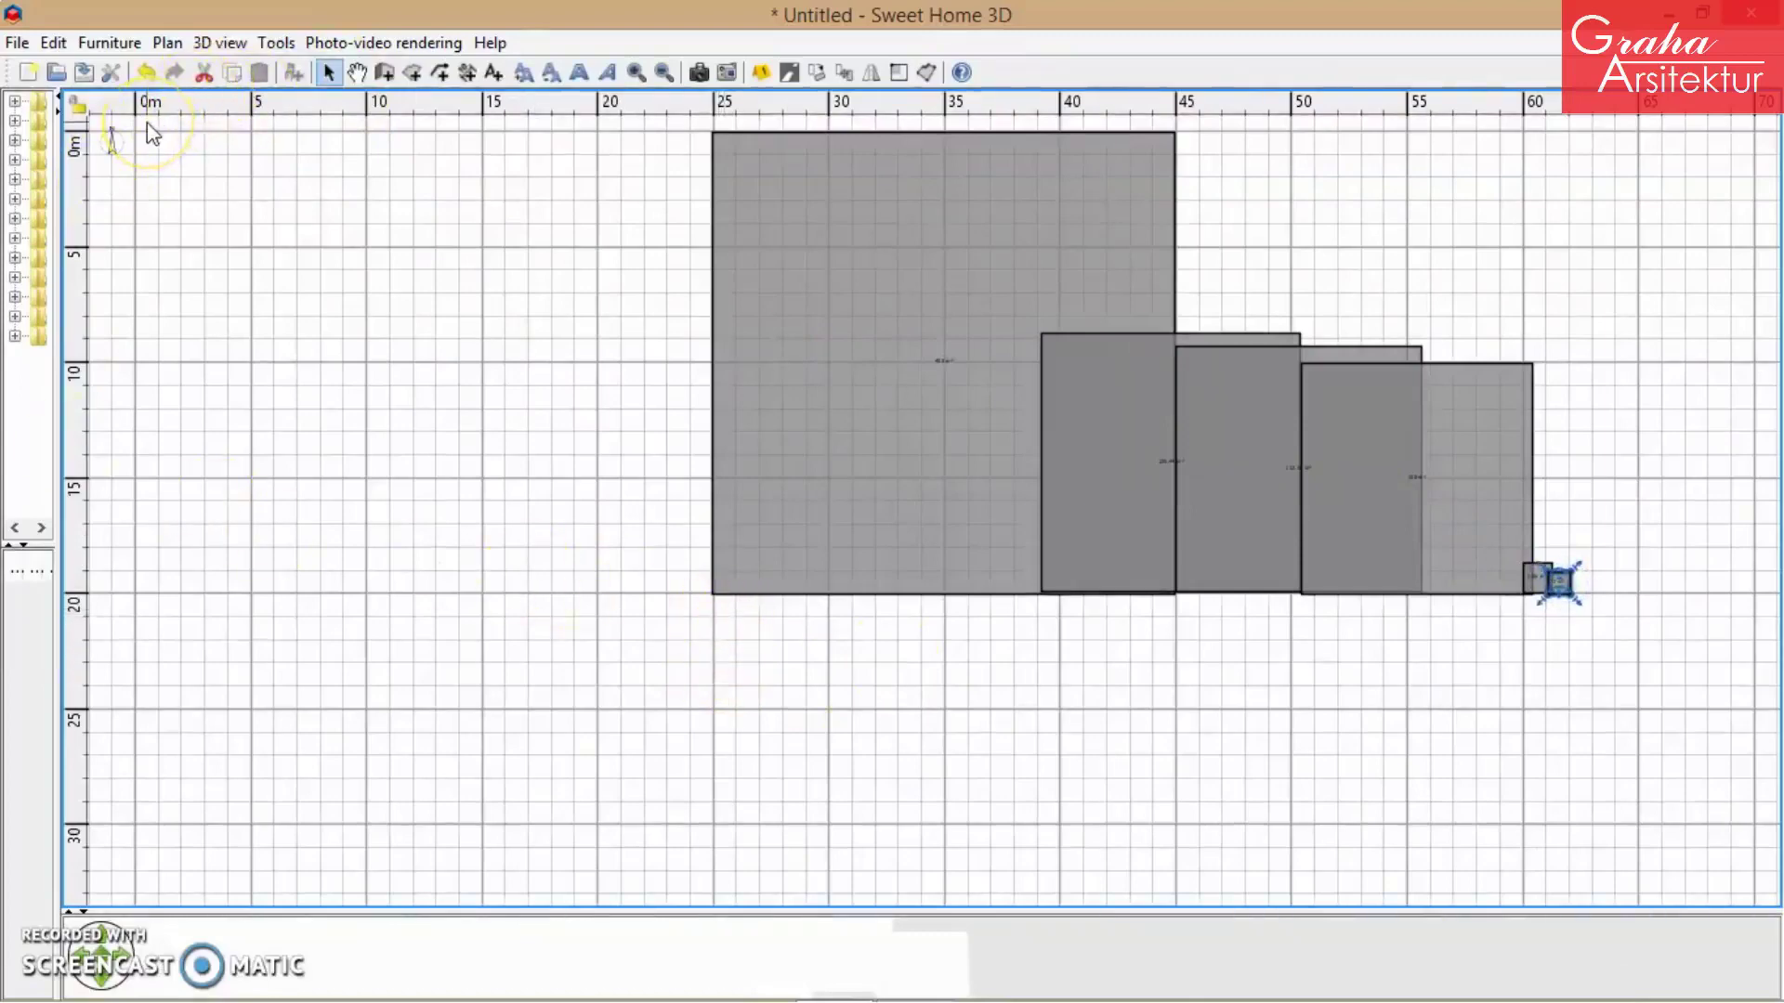
- Draw a single horizontal wall 75 cm long starting at the plan origin
ctrl+scroll(139, 135, up, 5)
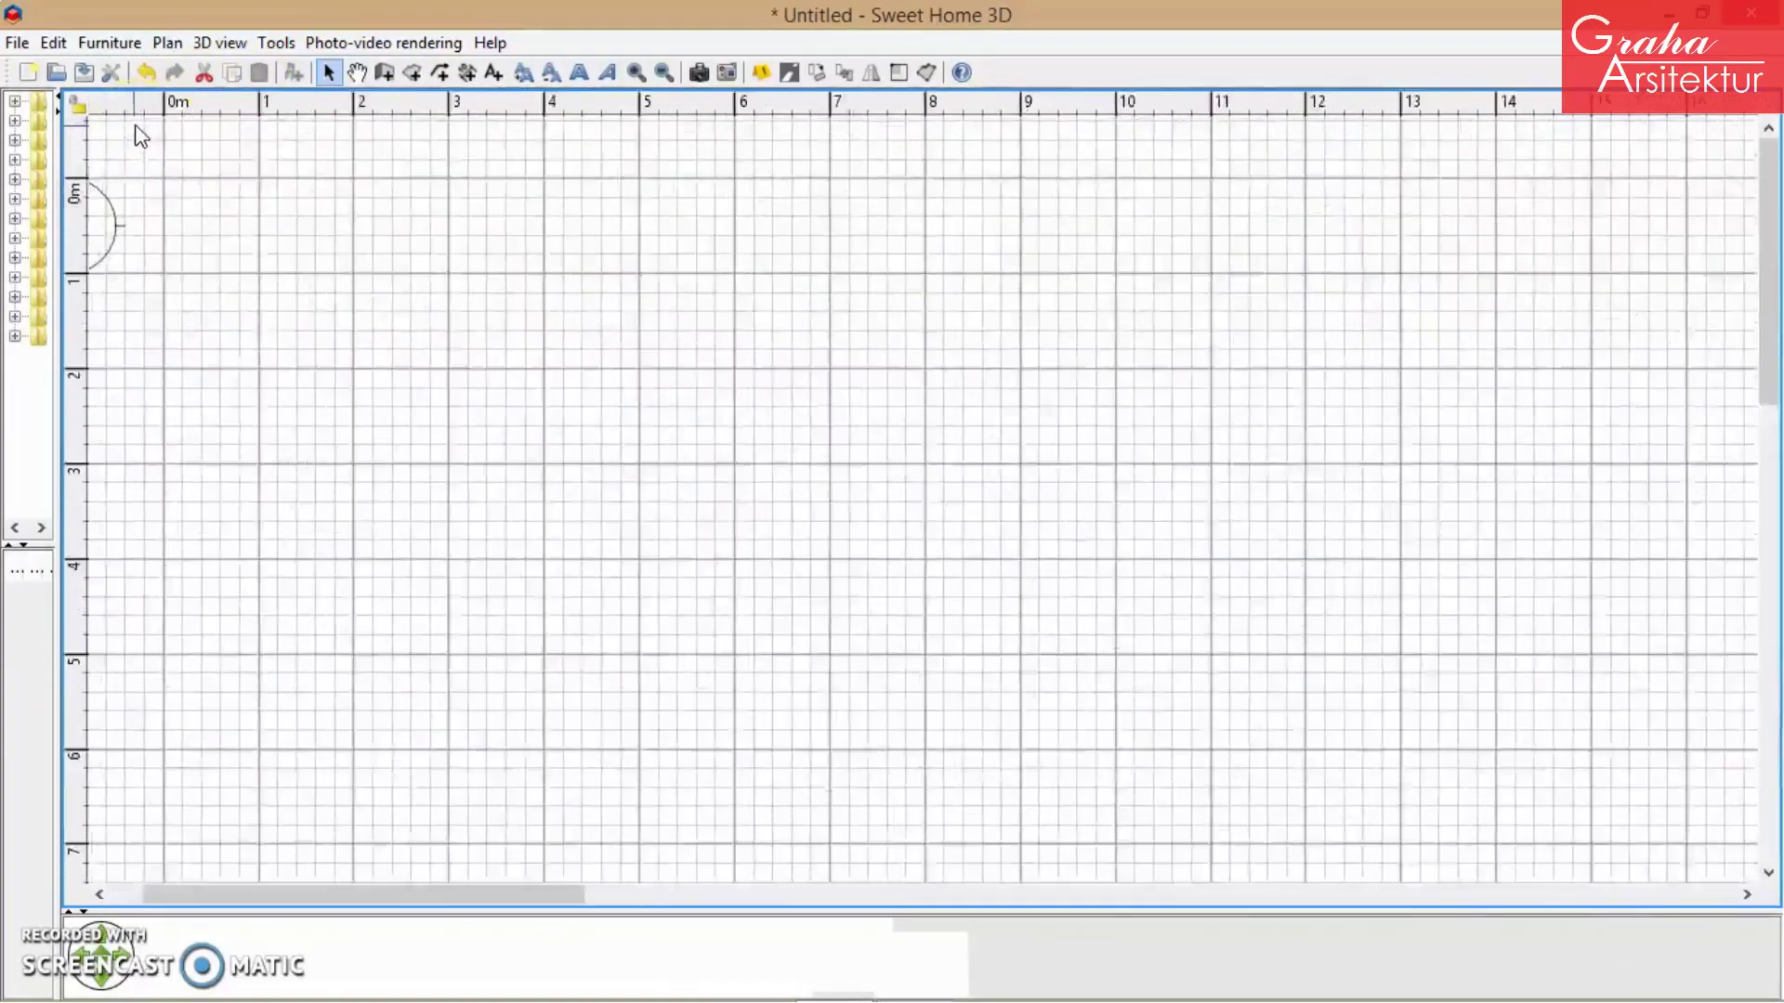
ctrl+scroll(139, 134, up, 1)
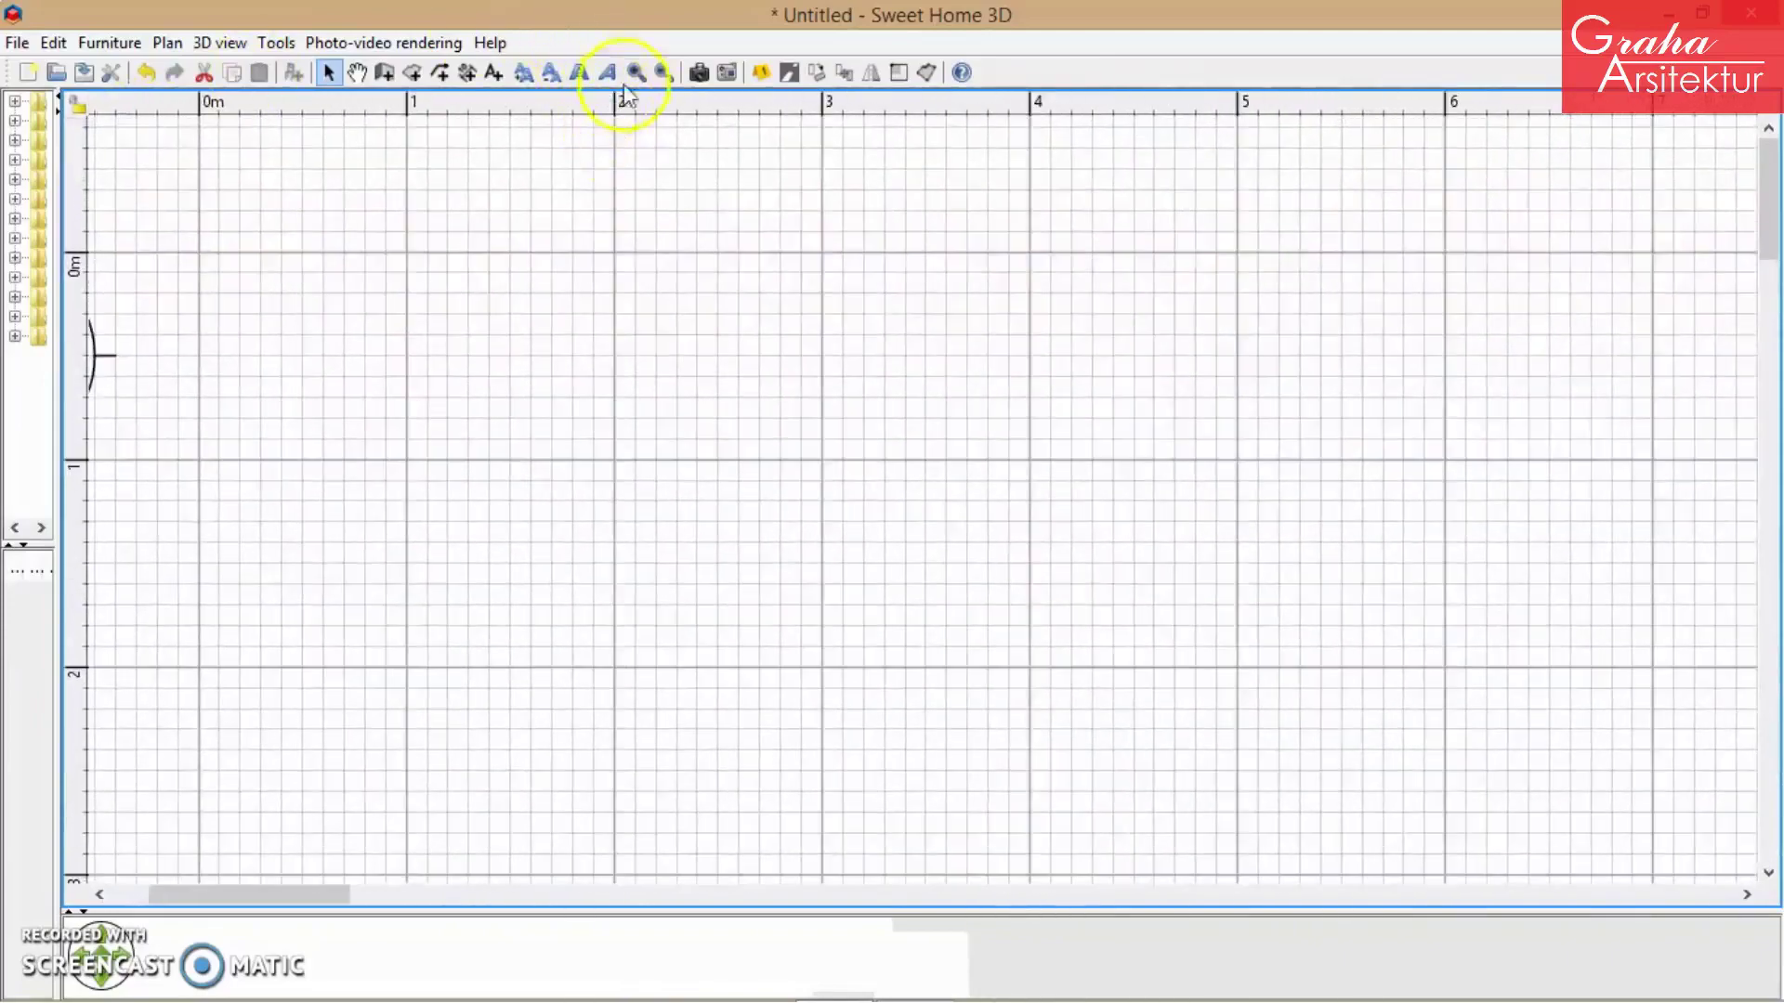
click(388, 74)
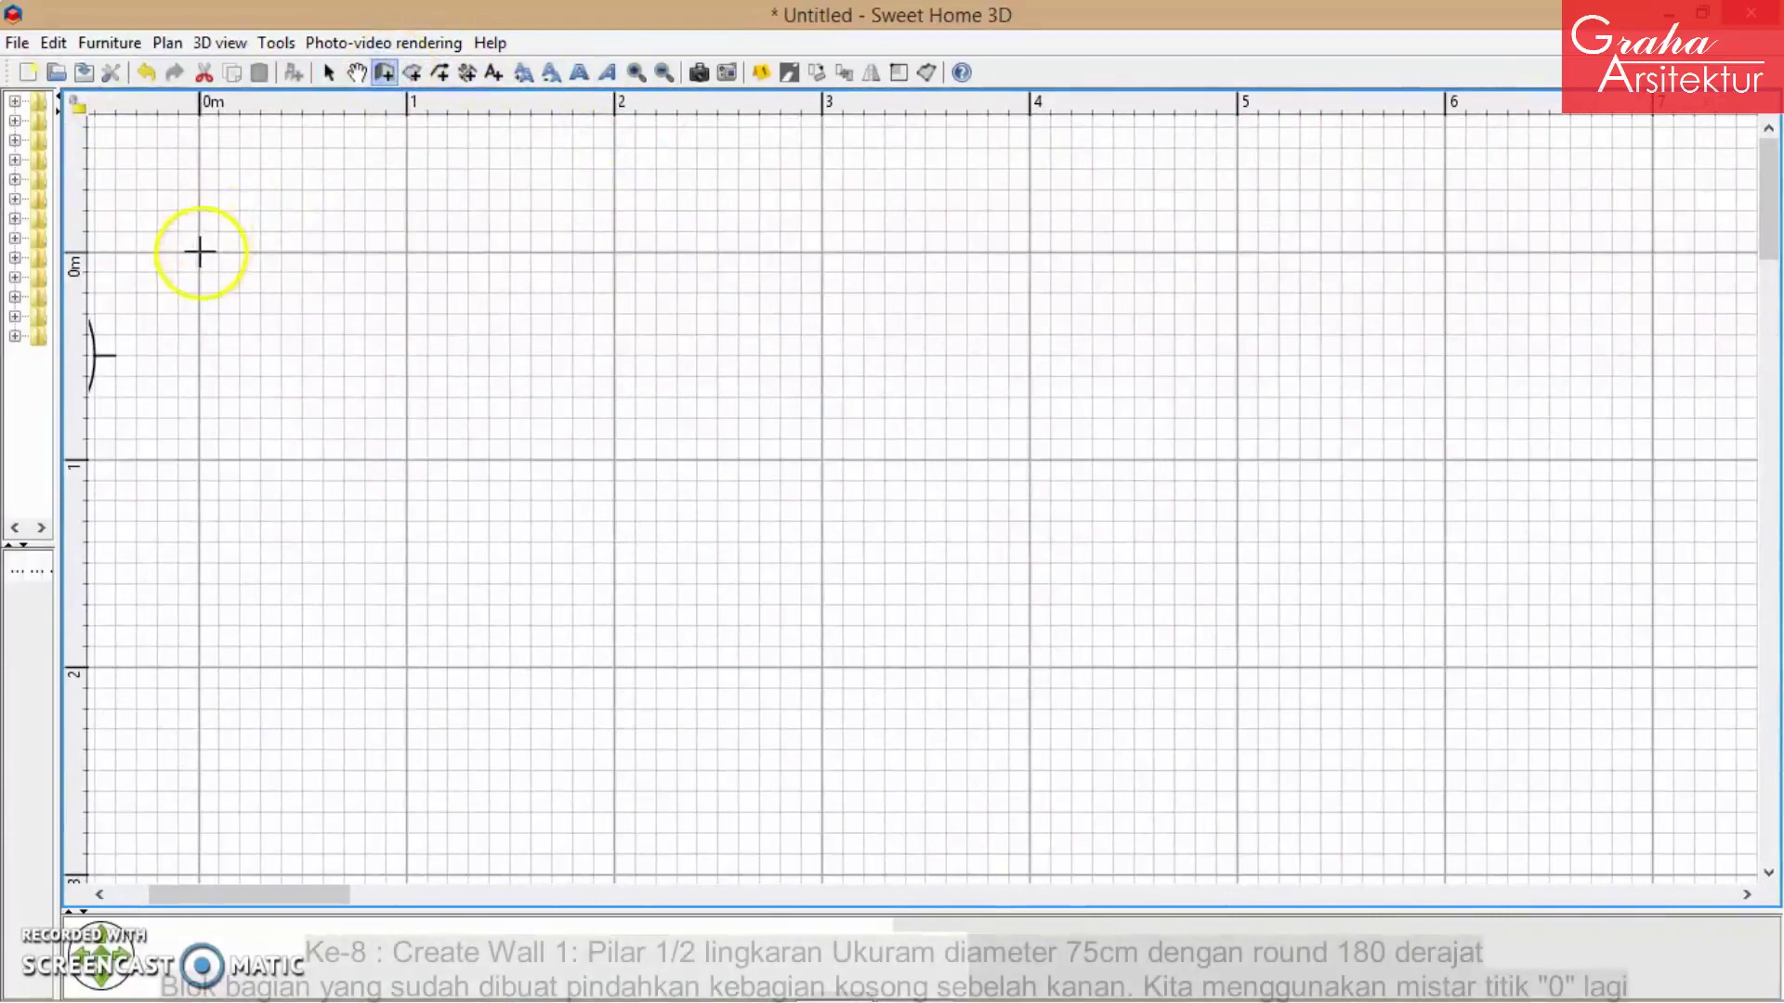
click(199, 252)
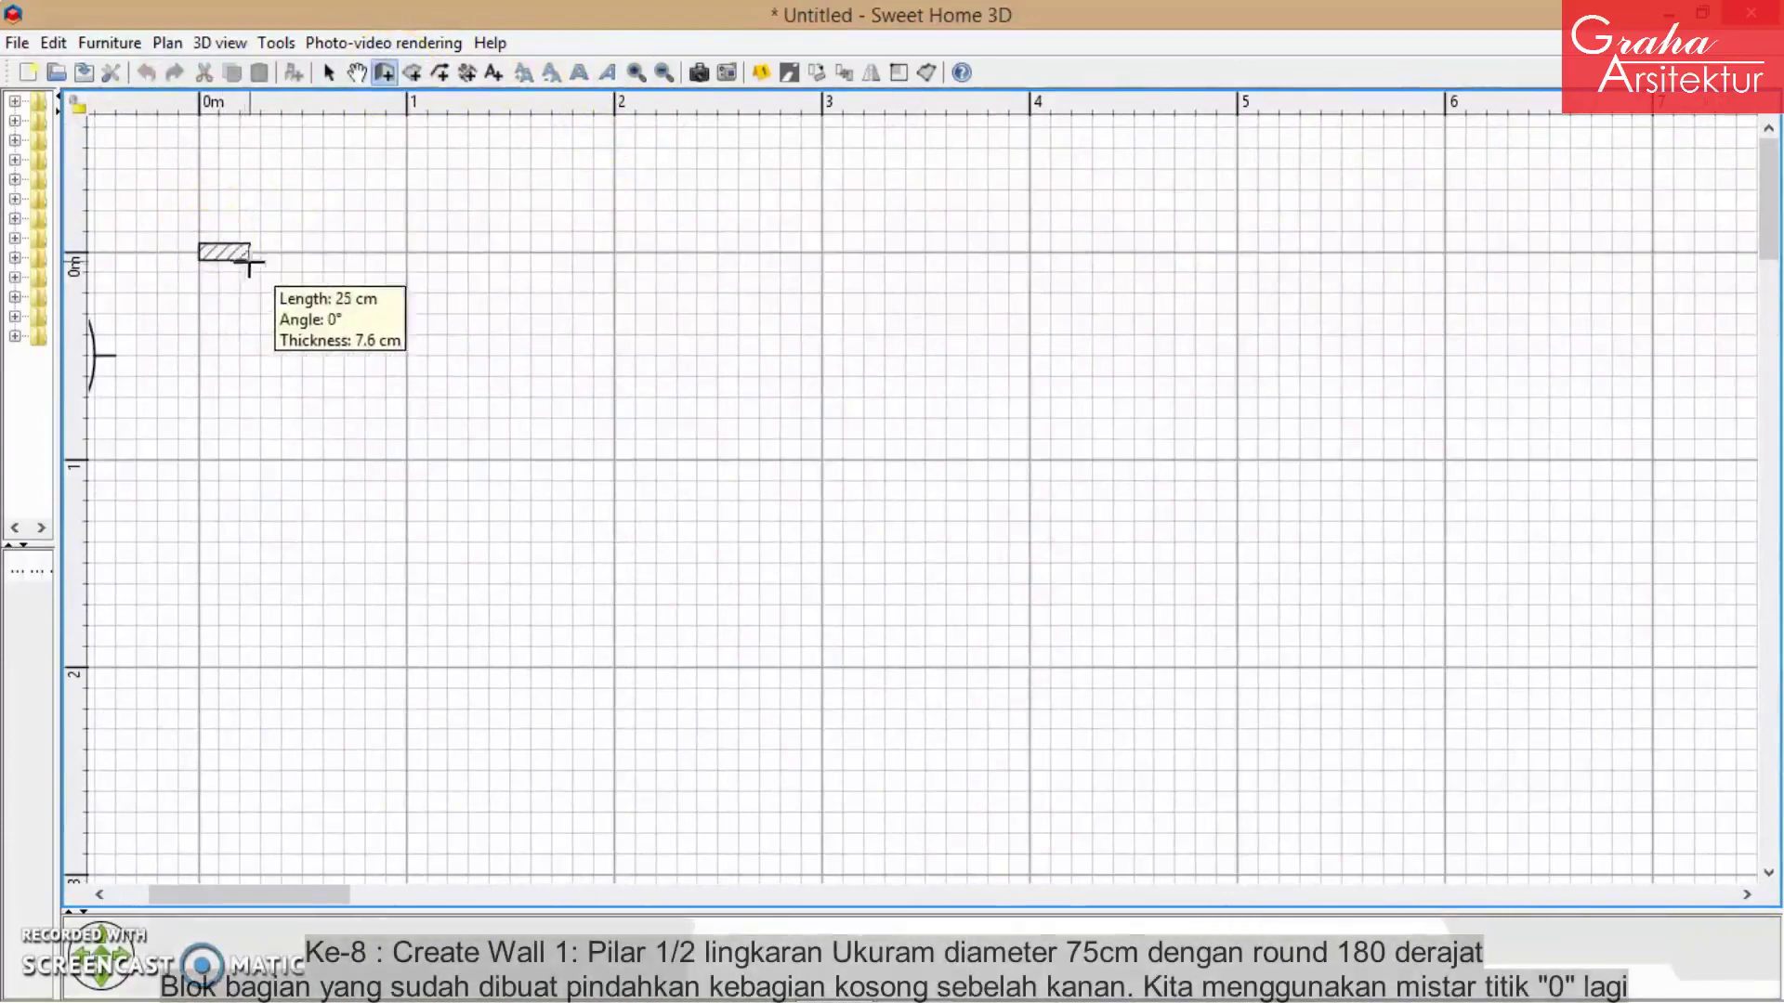
click(261, 254)
key(Return)
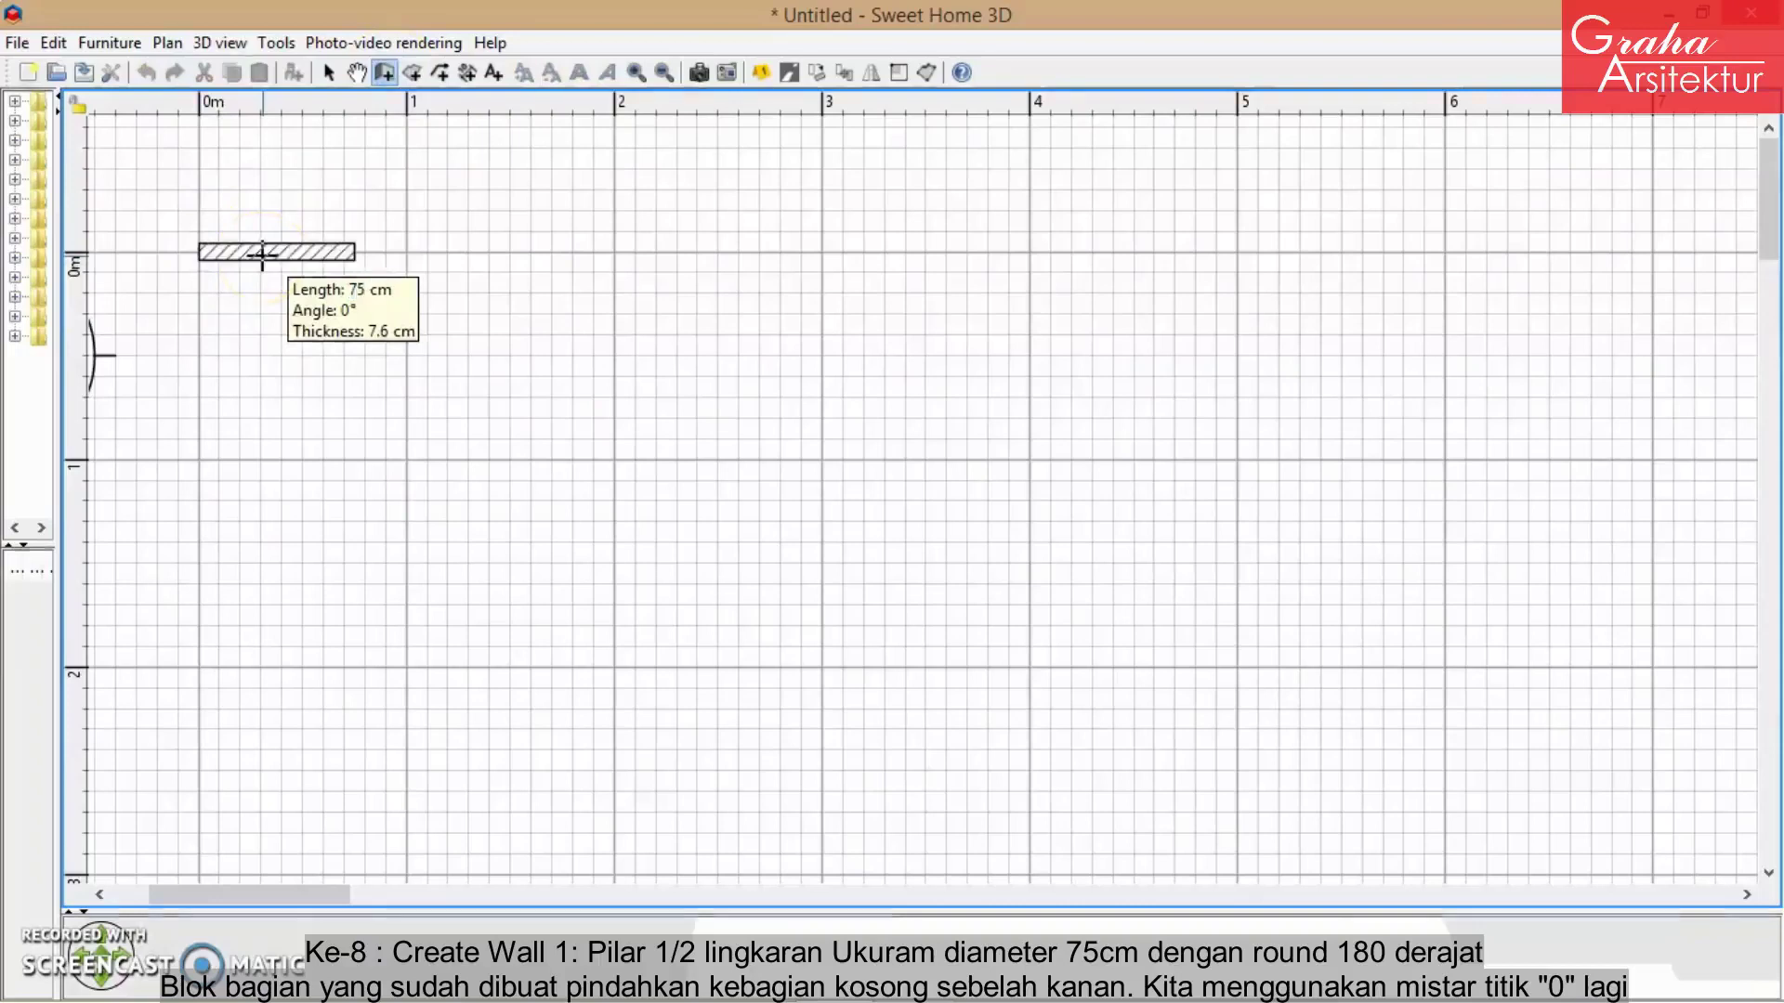
key(Return)
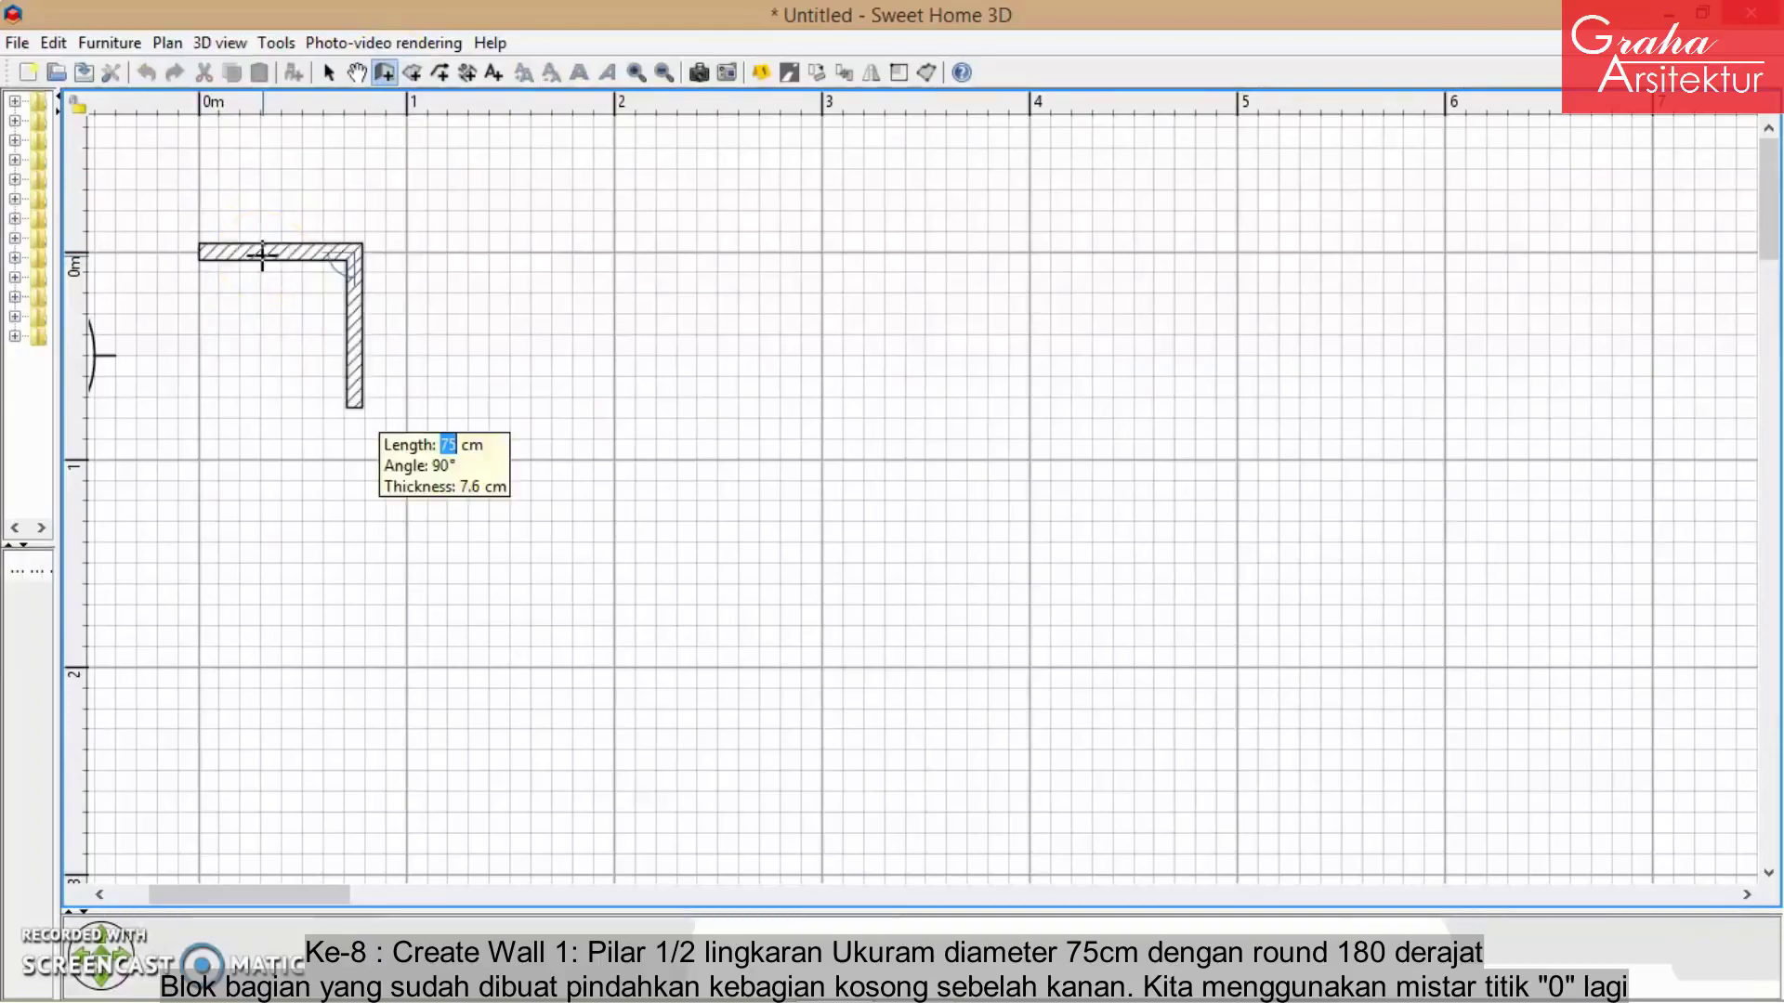
key(Escape)
- Bend the 75 cm wall upward into a half circle and set its arc extent to 180°
click(283, 245)
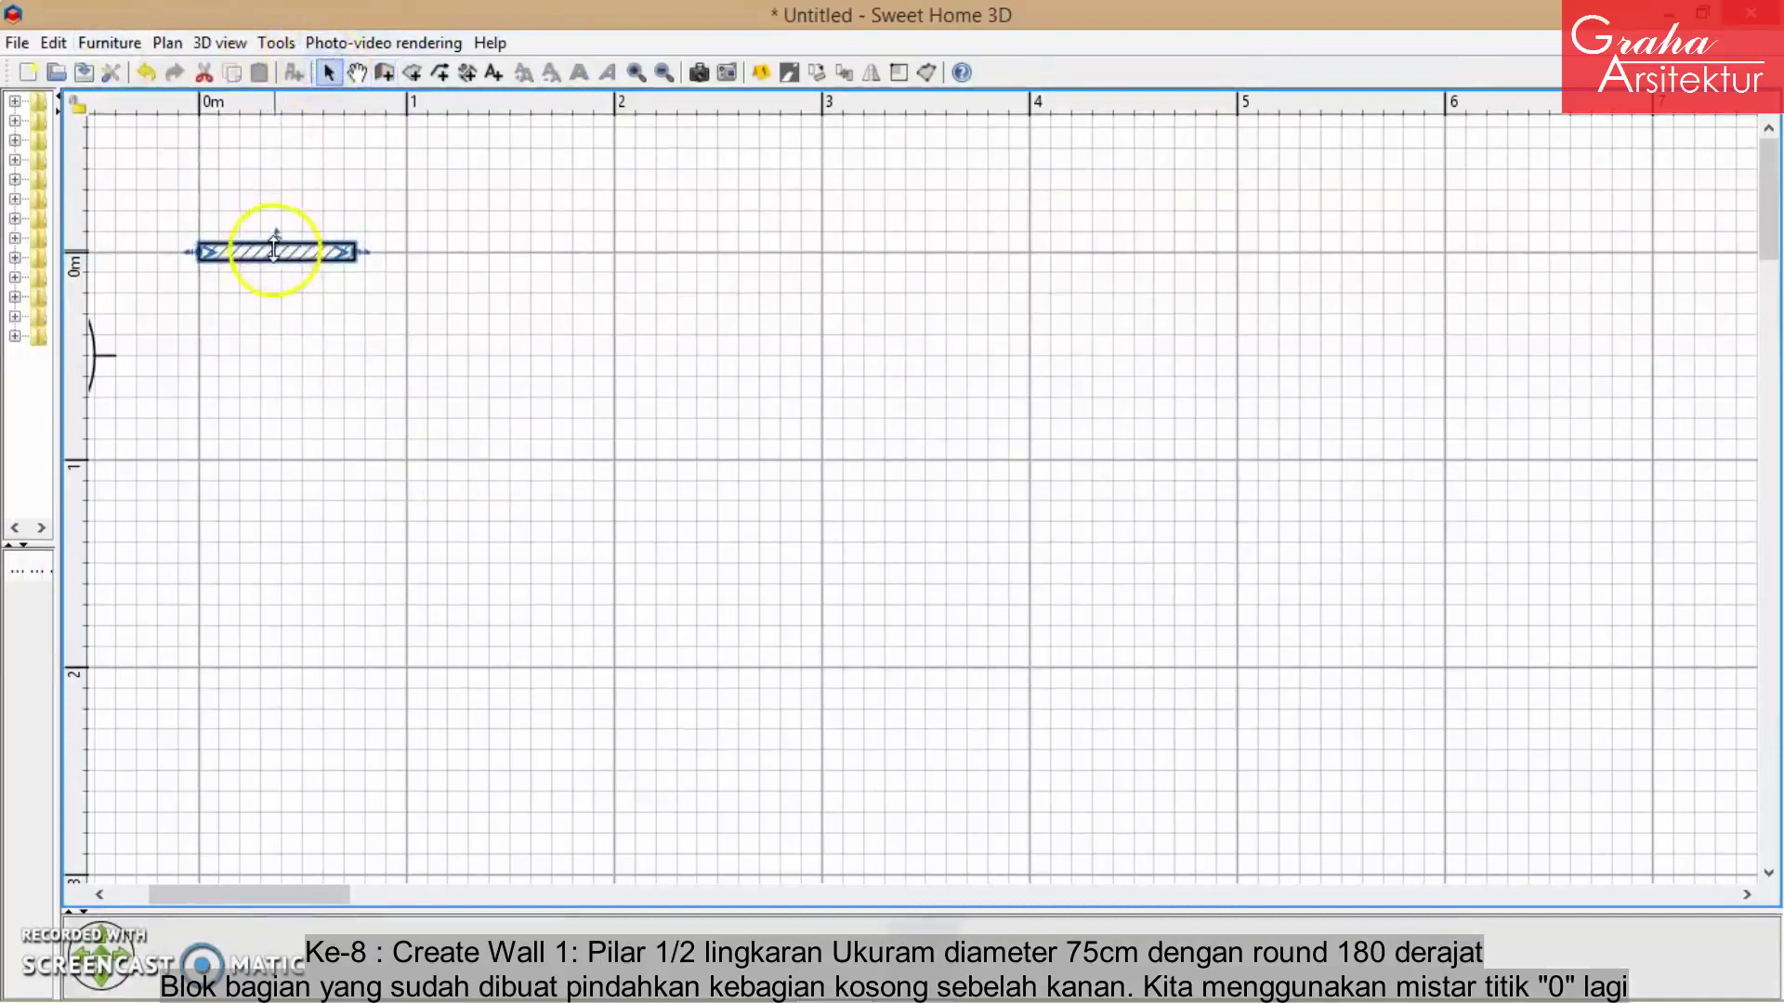
ctrl+drag(274, 249, 280, 196)
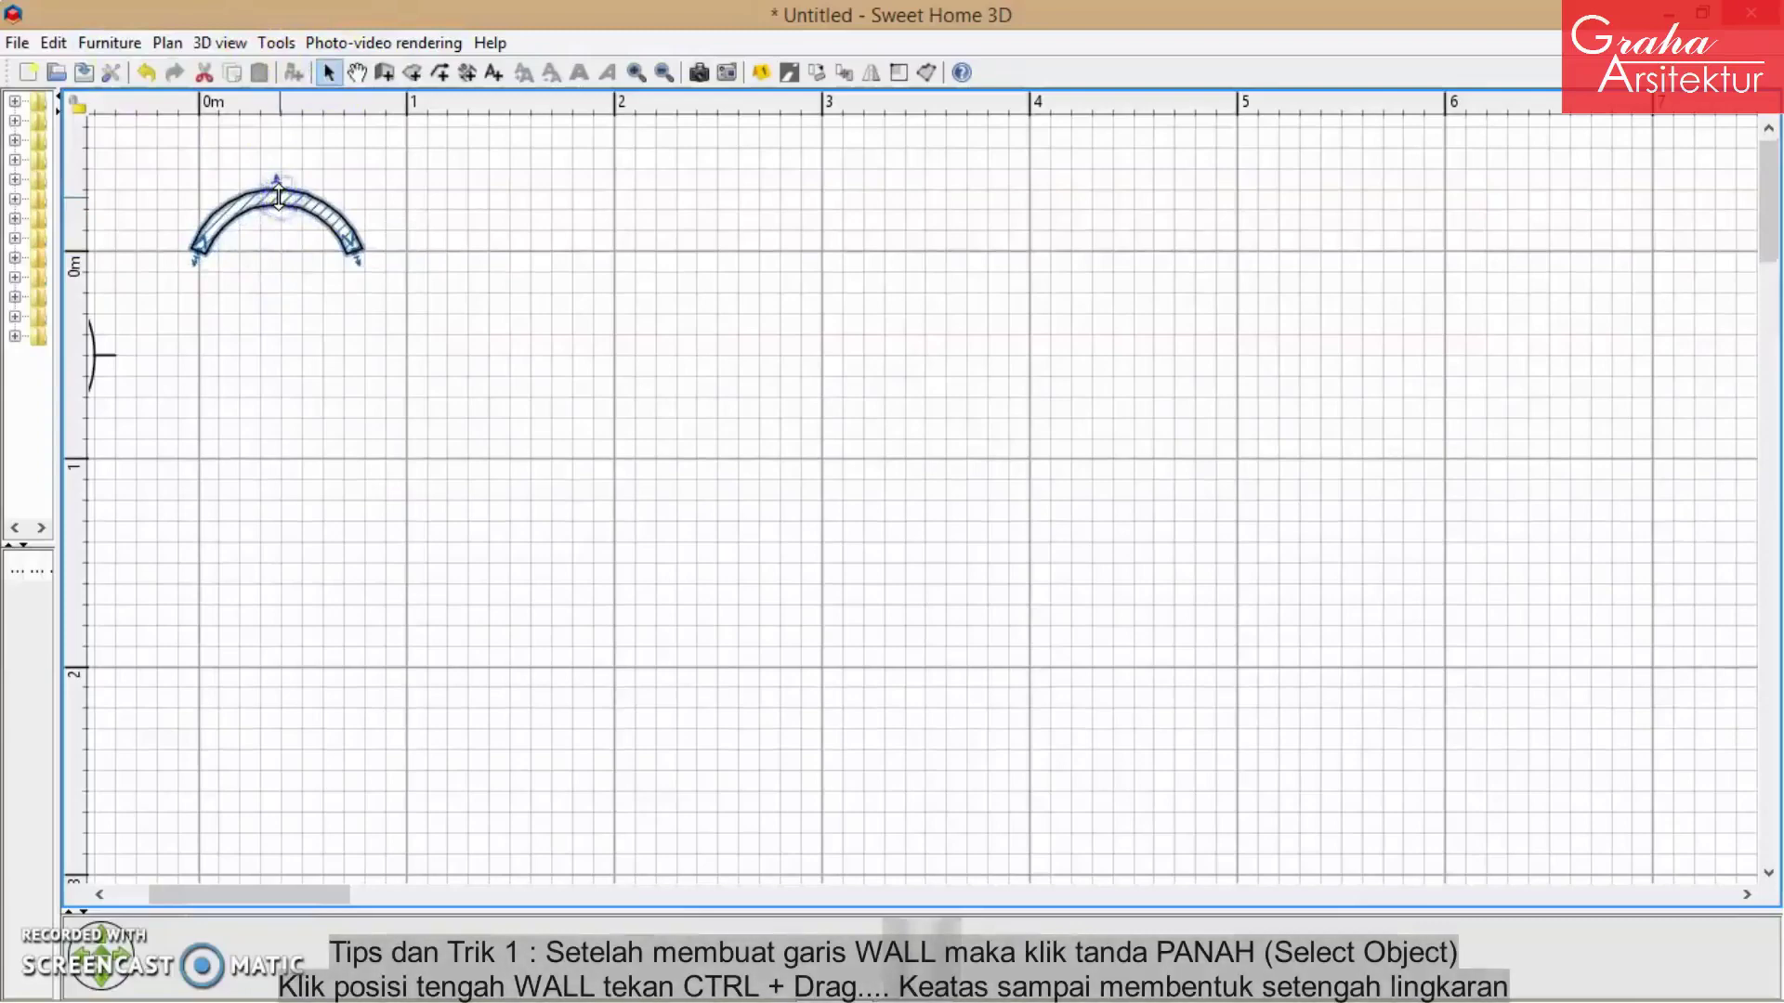
double_click(281, 195)
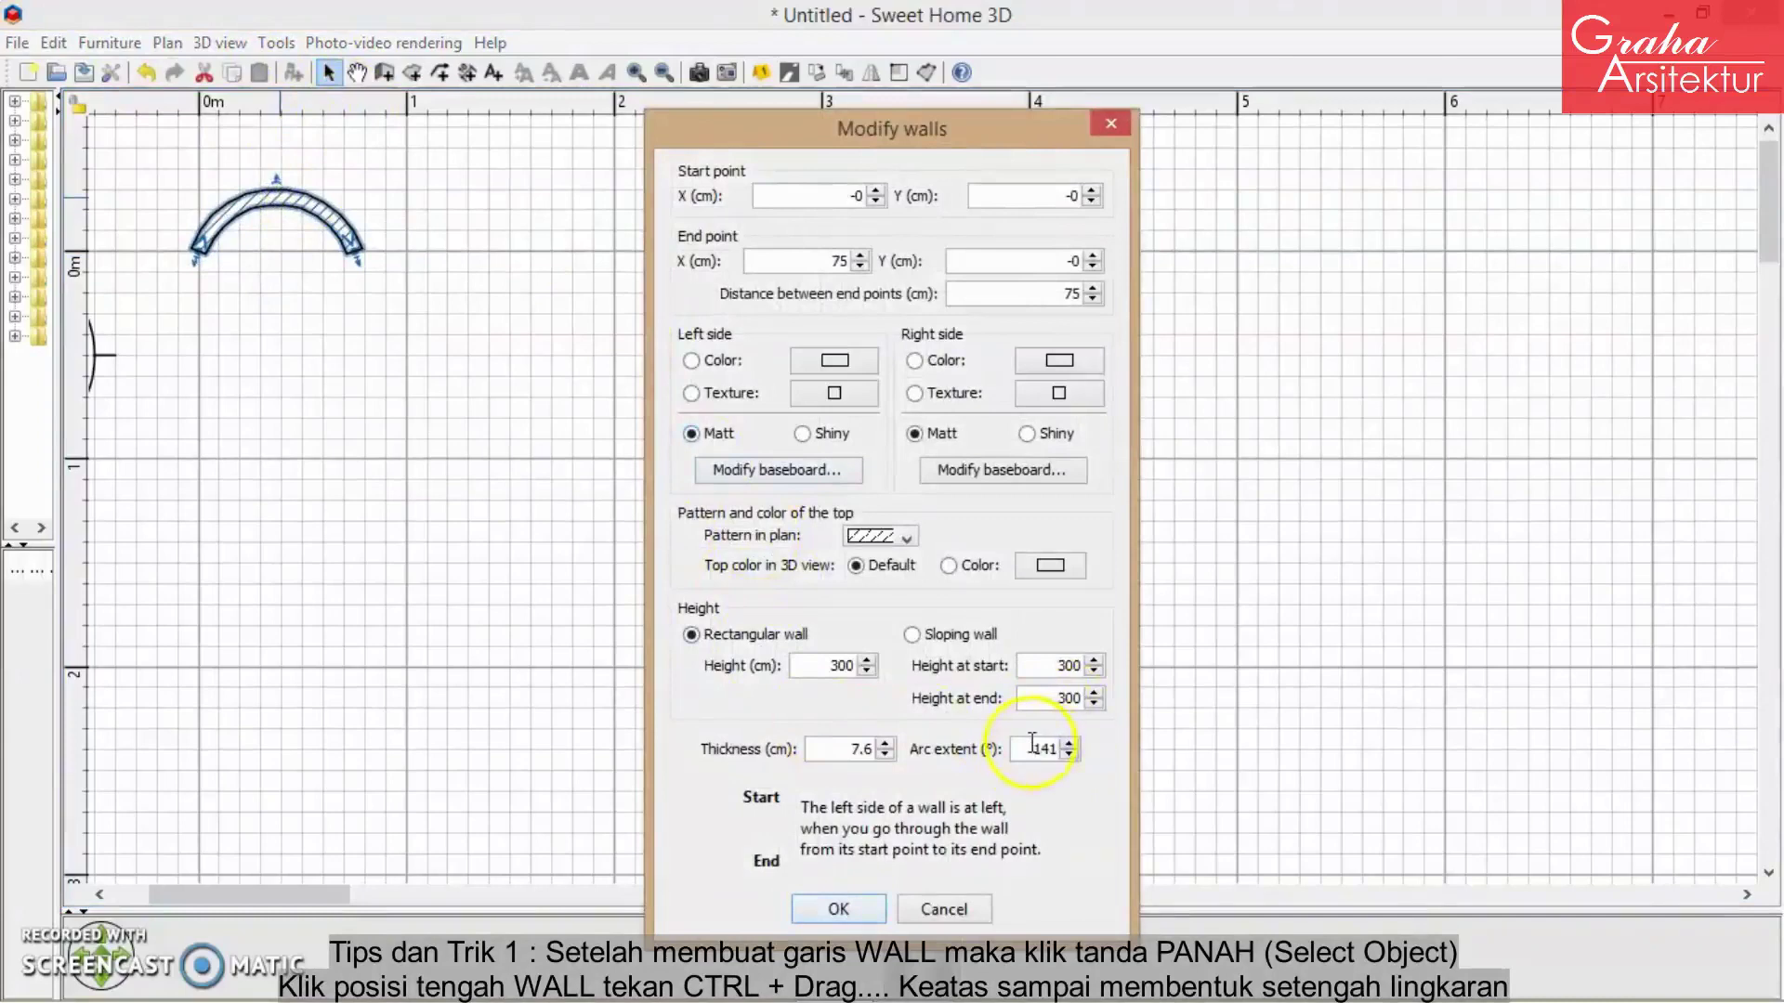
text(180)
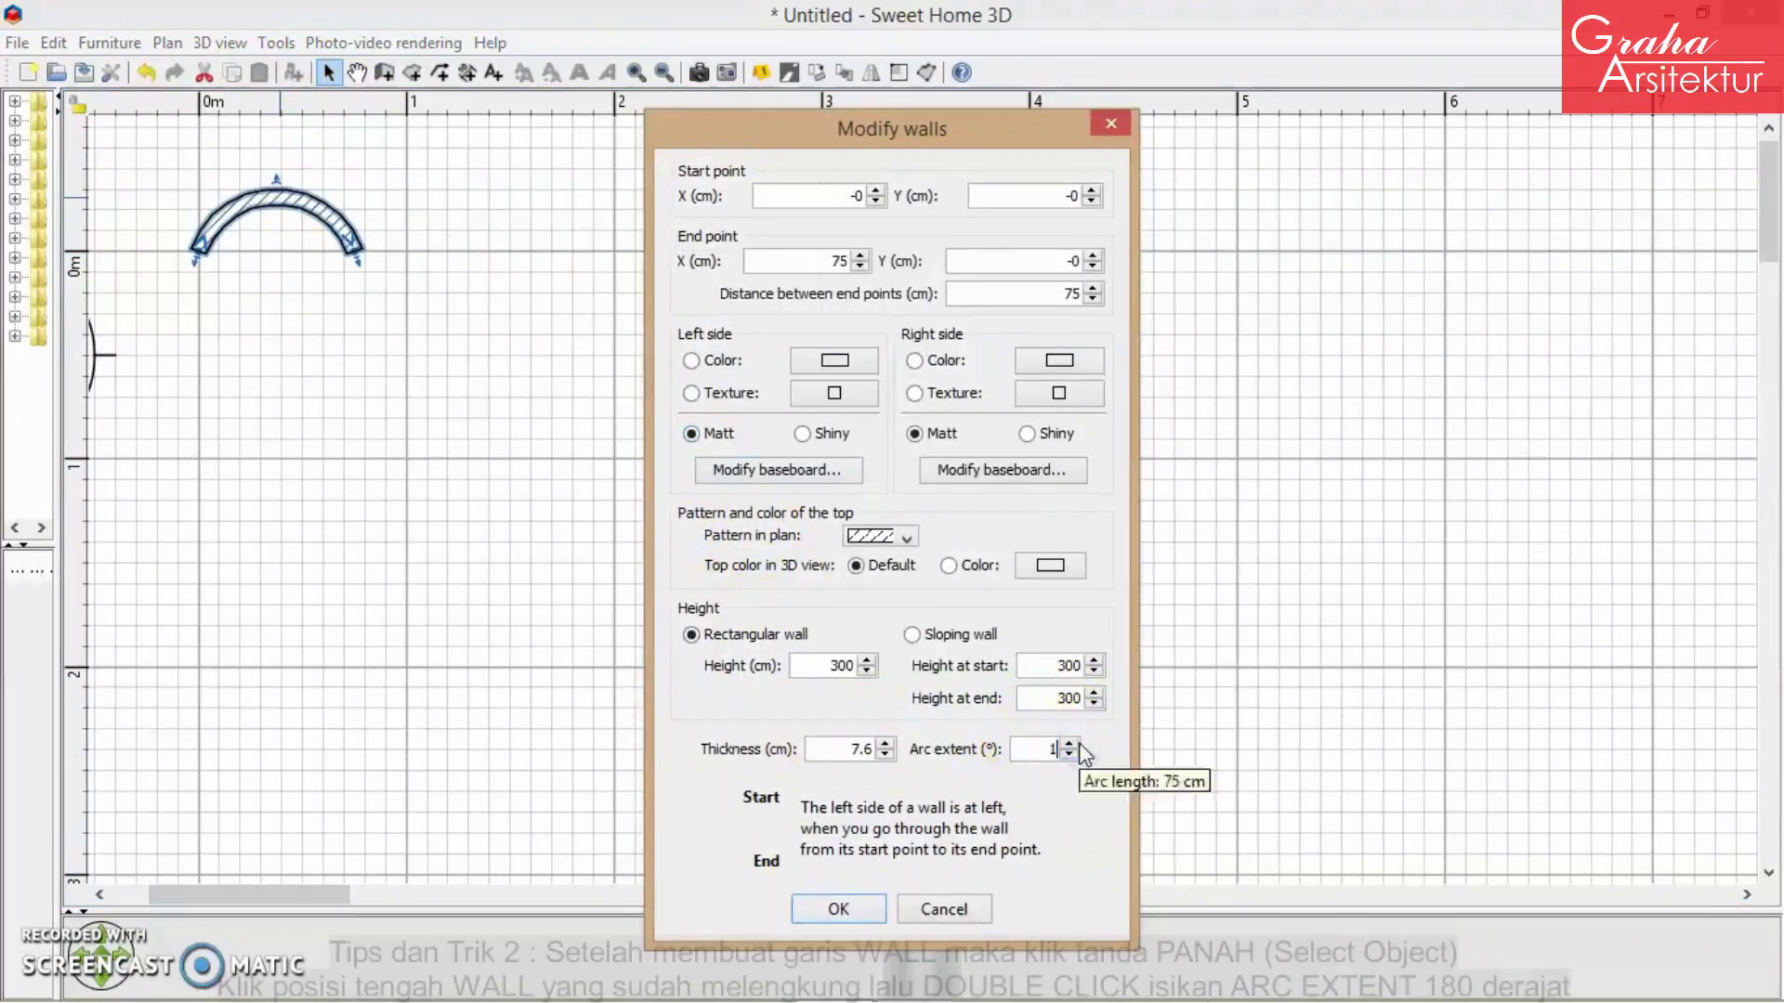
click(839, 908)
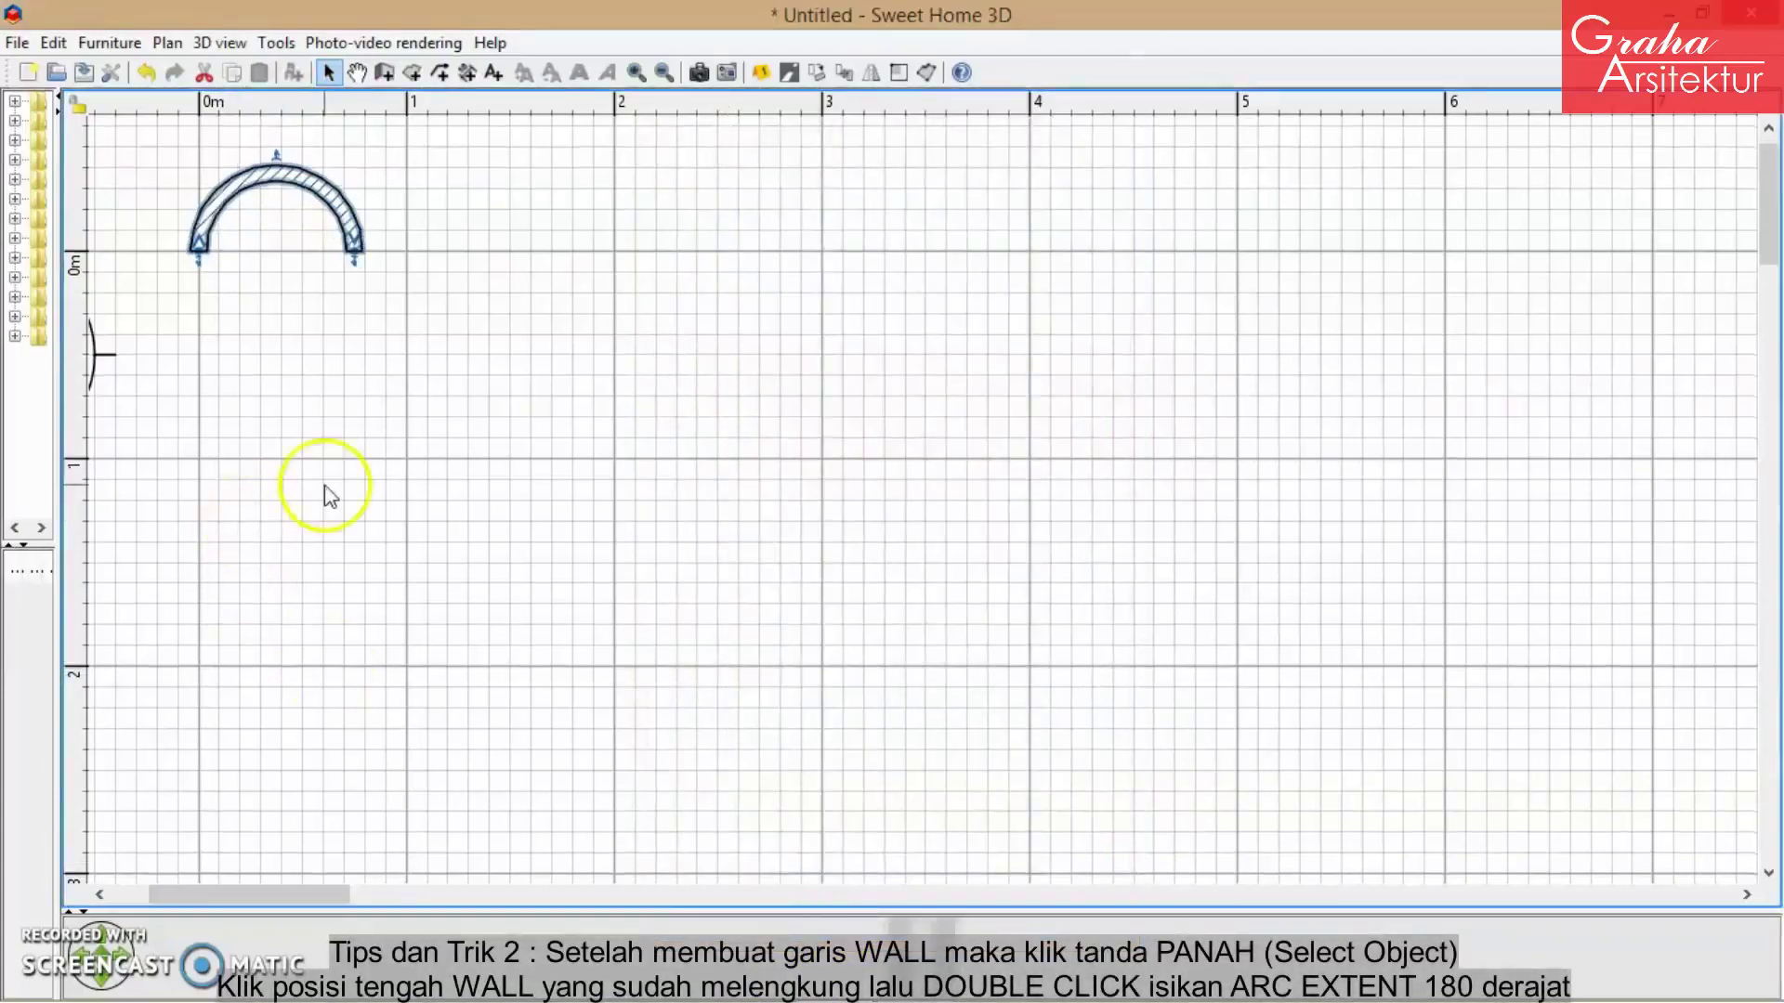
click(325, 487)
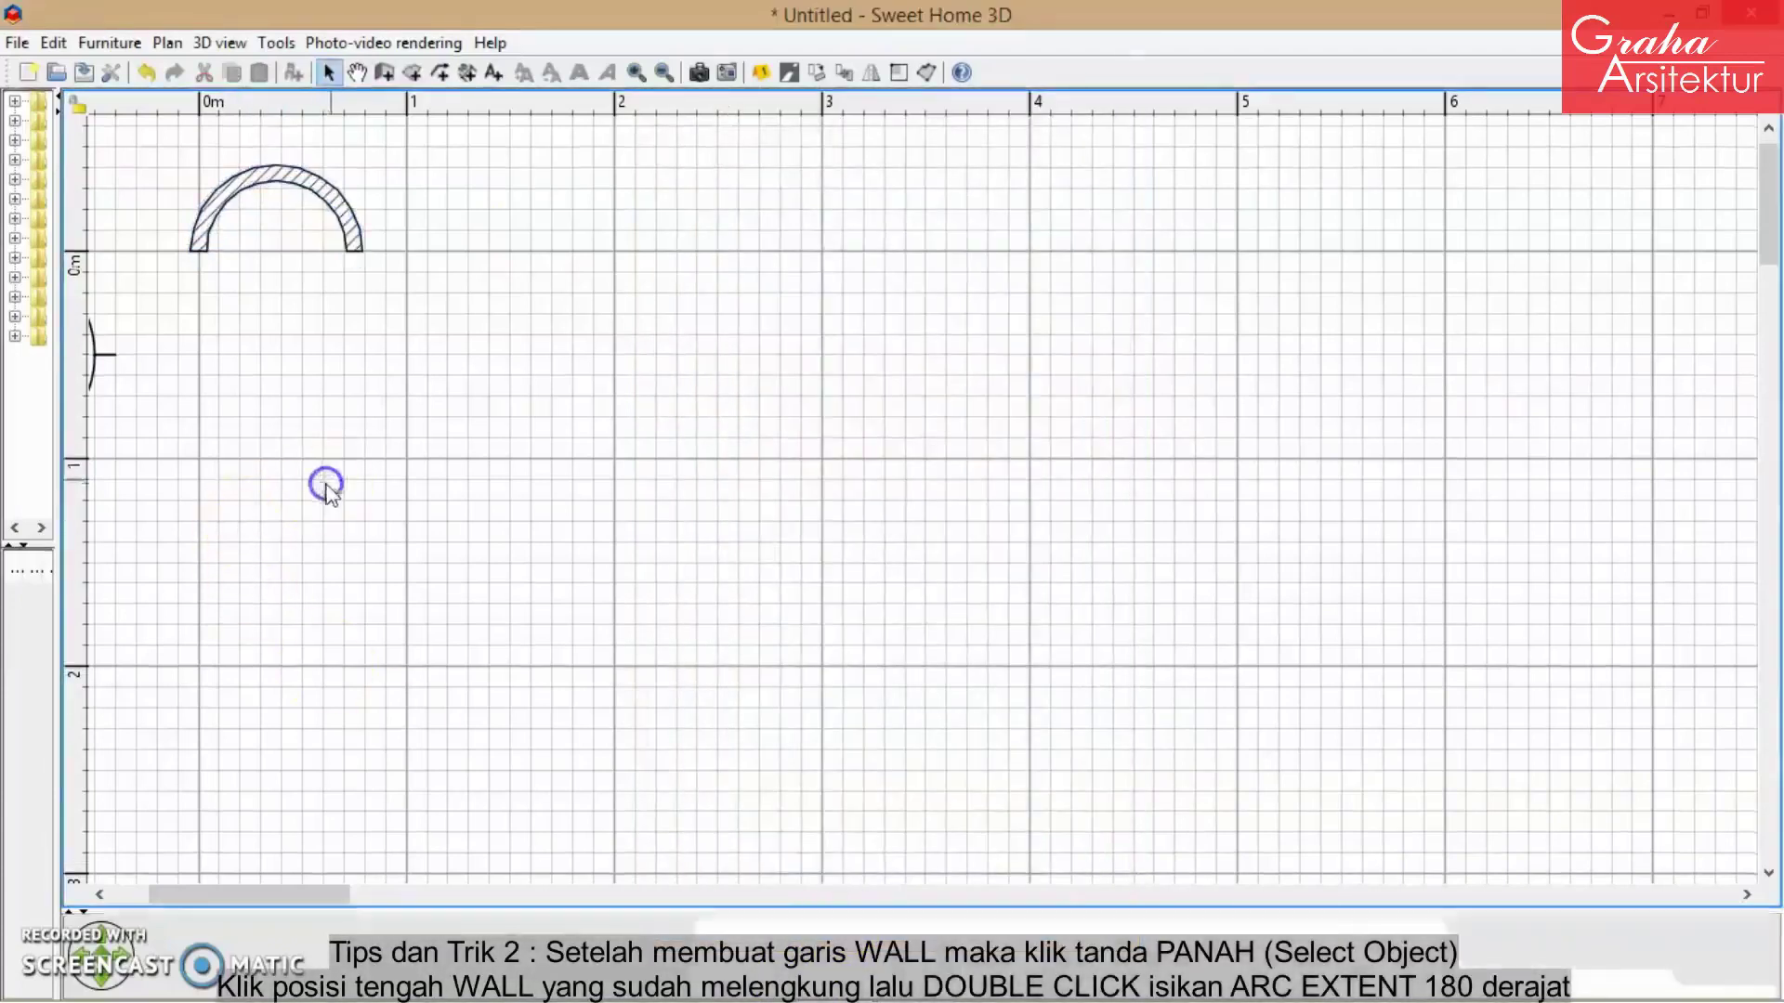
- Draw a second horizontal wall 75 cm long about 50 cm below the half-round wall, aligned with its ends
click(388, 68)
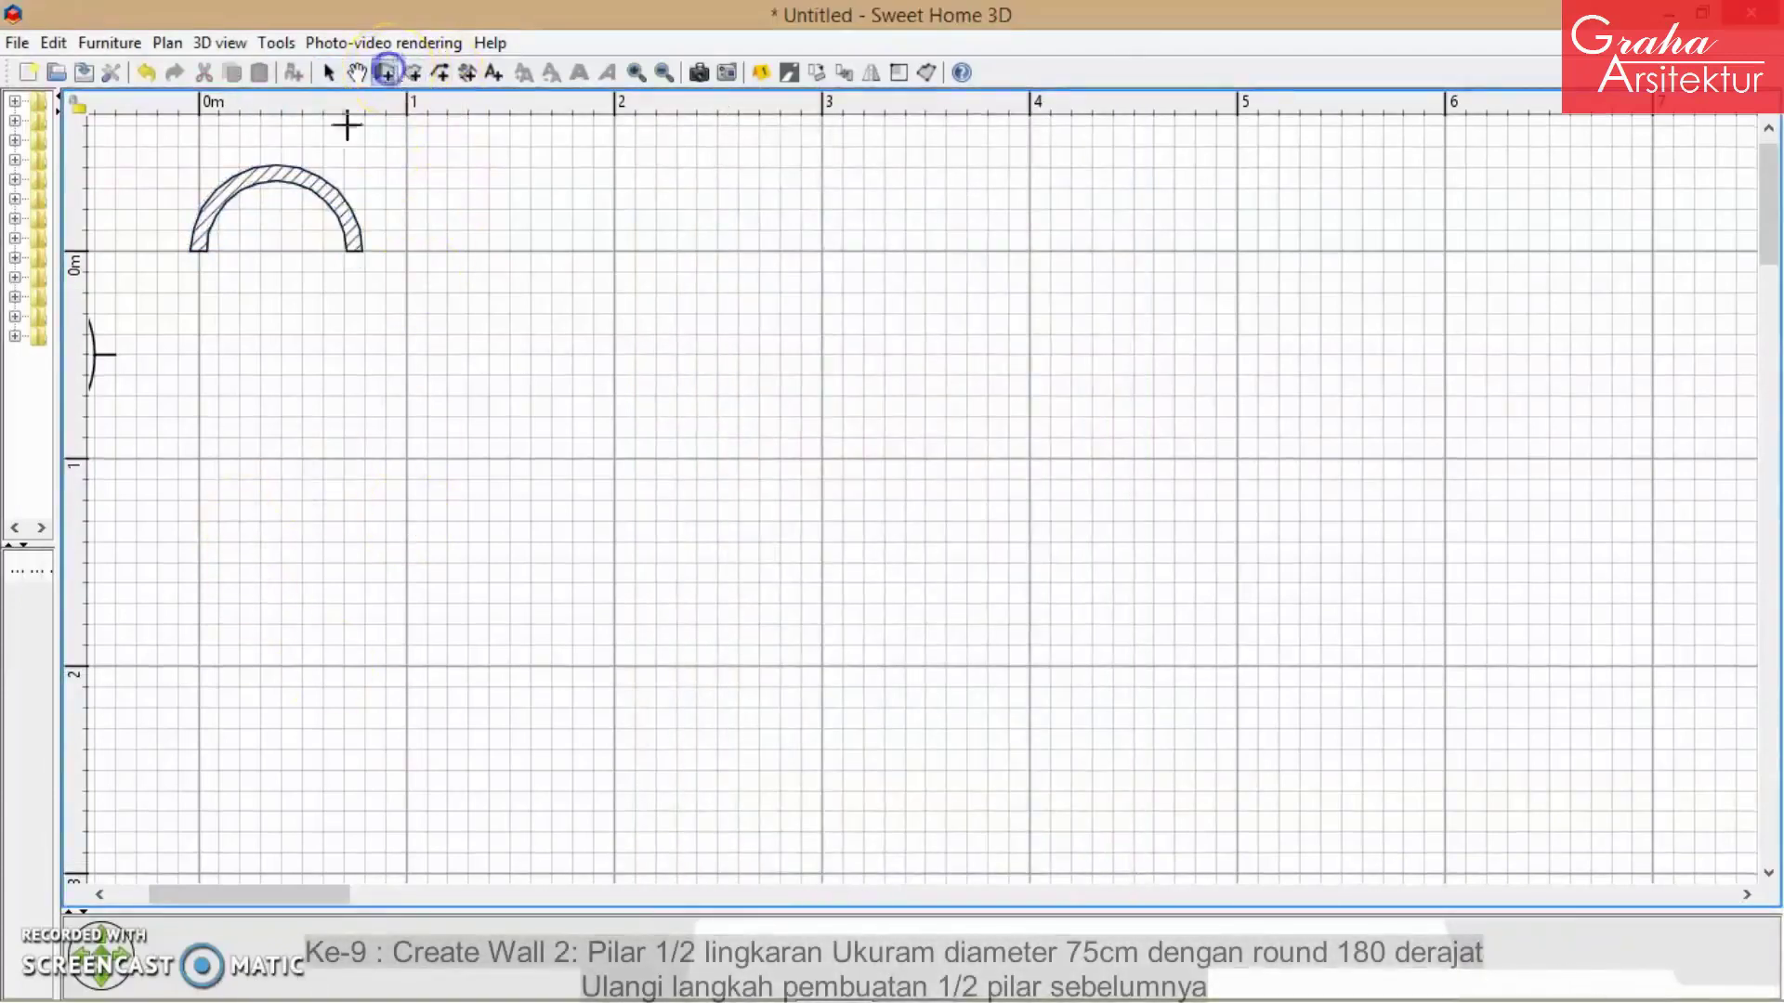
click(198, 354)
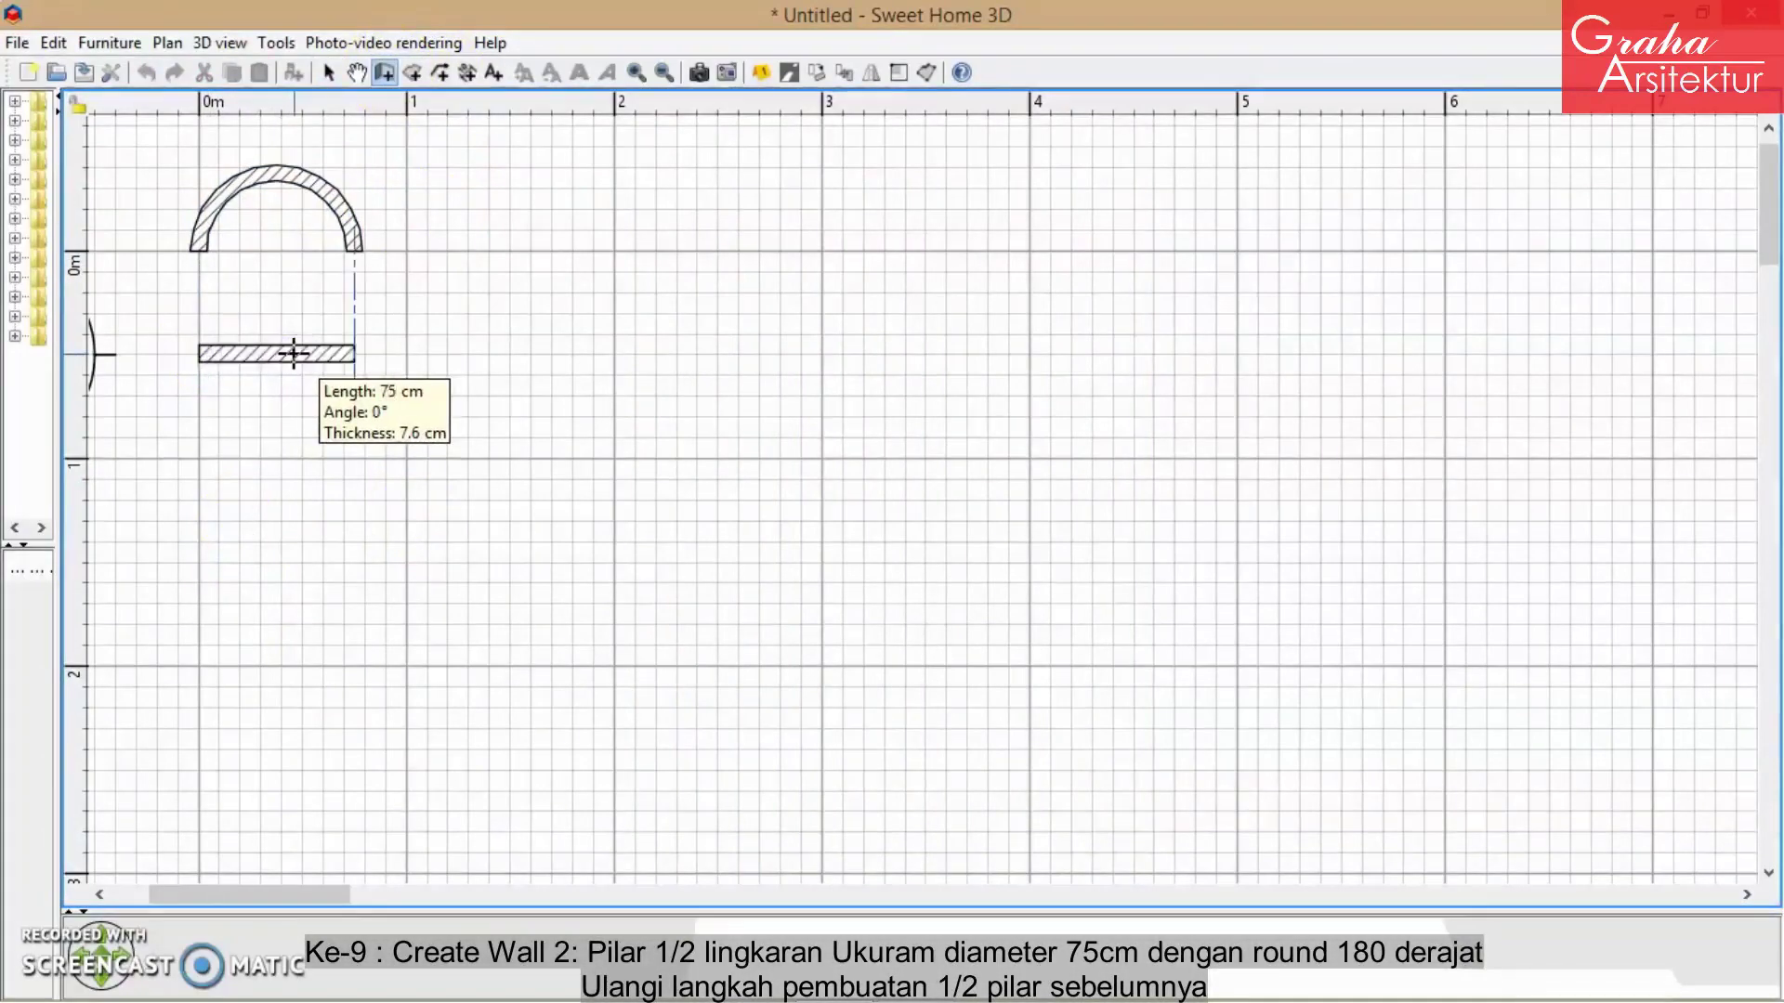
key(Return)
key(Escape)
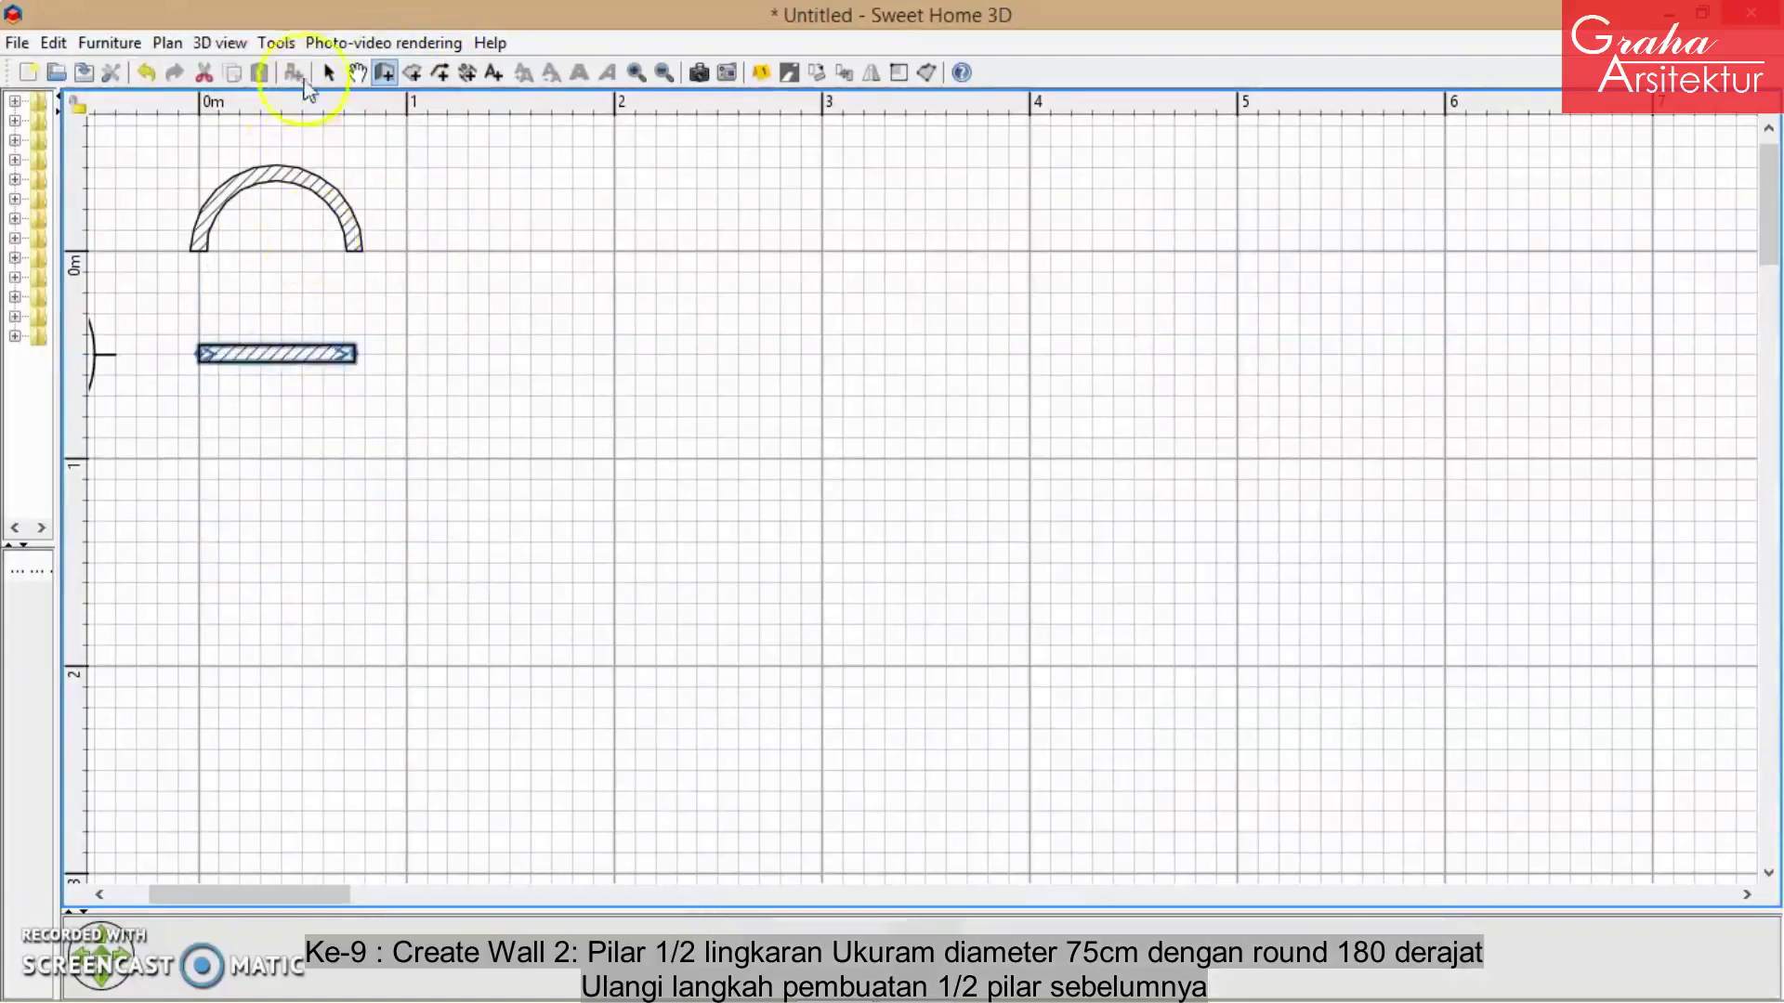
- Bend the second 75 cm wall downward into a half circle and set its arc extent to -180°
drag(274, 347, 281, 383)
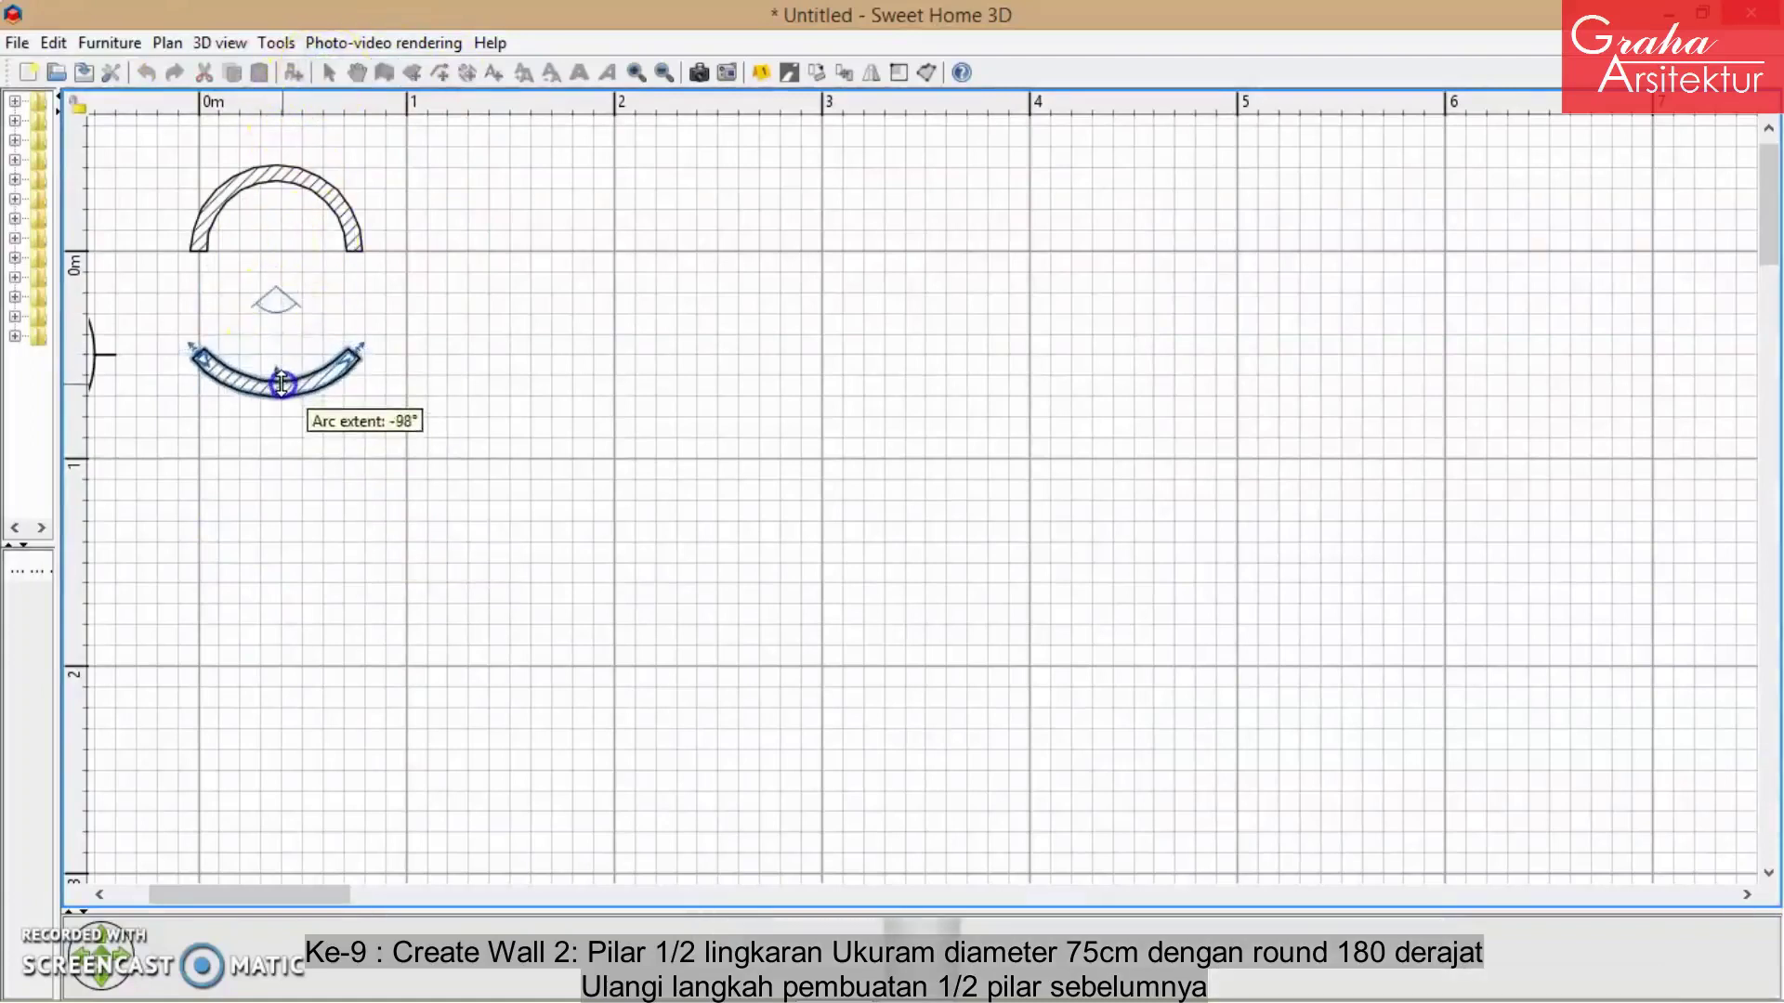
double_click(307, 392)
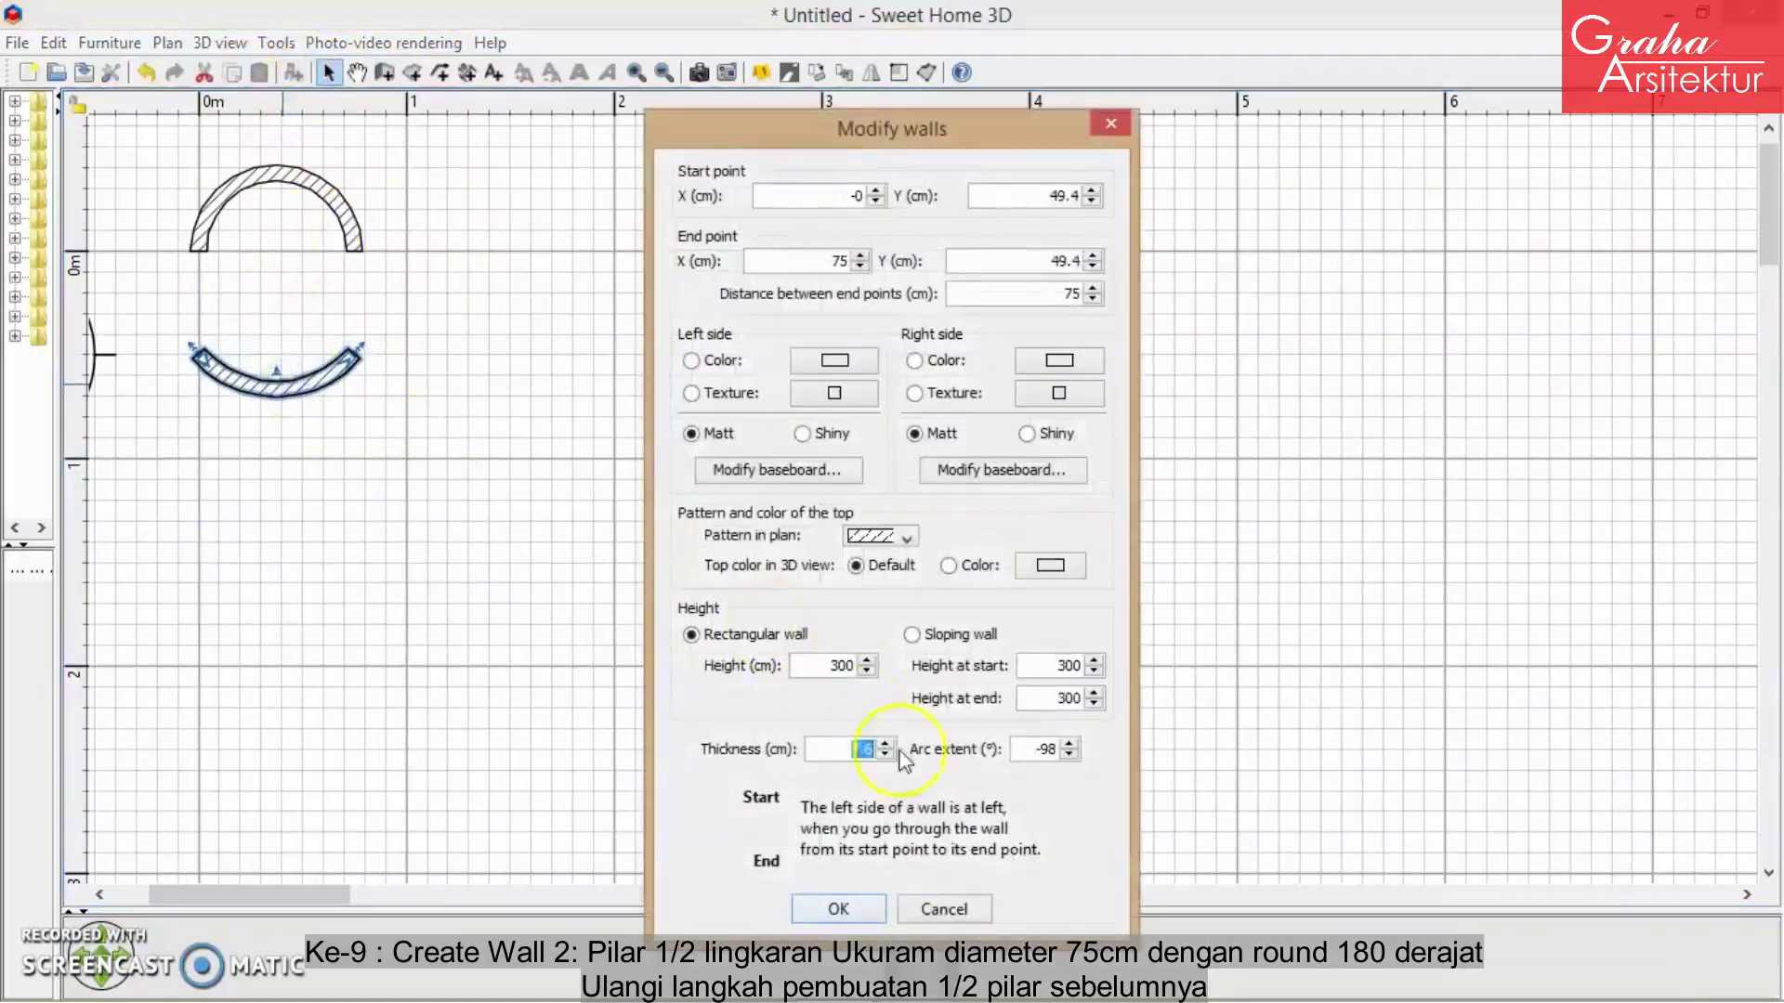
drag(1045, 749, 1063, 749)
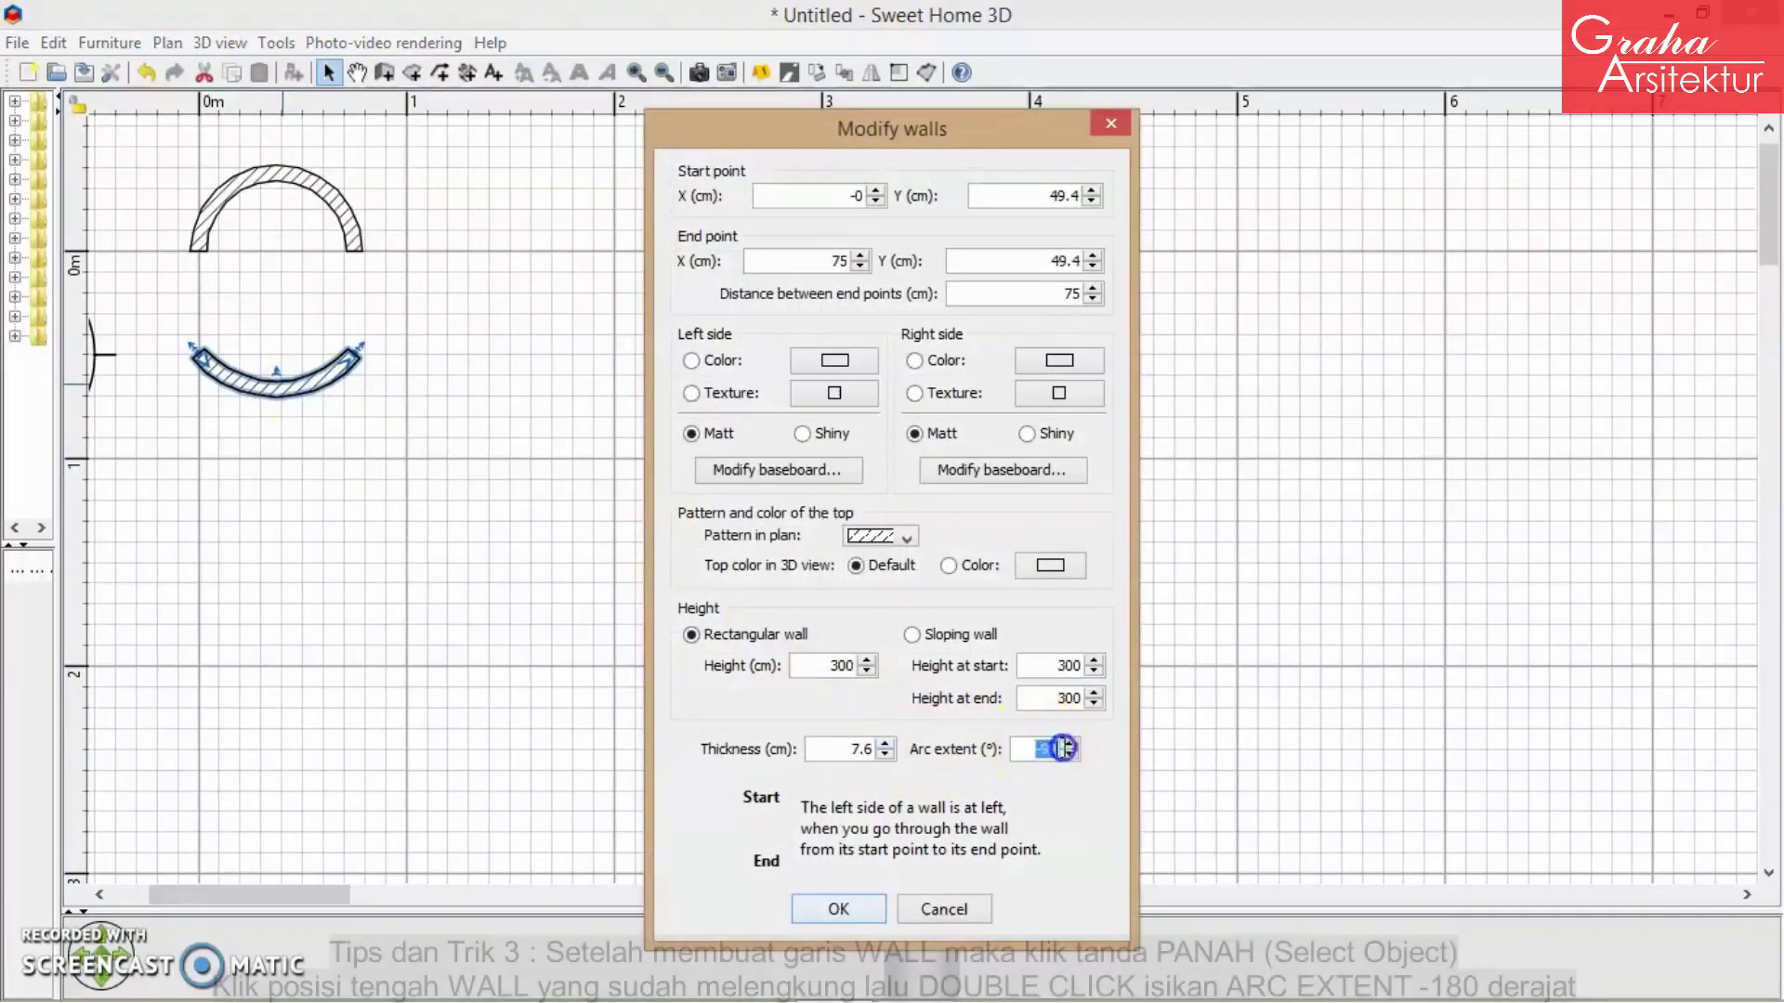
text(-180)
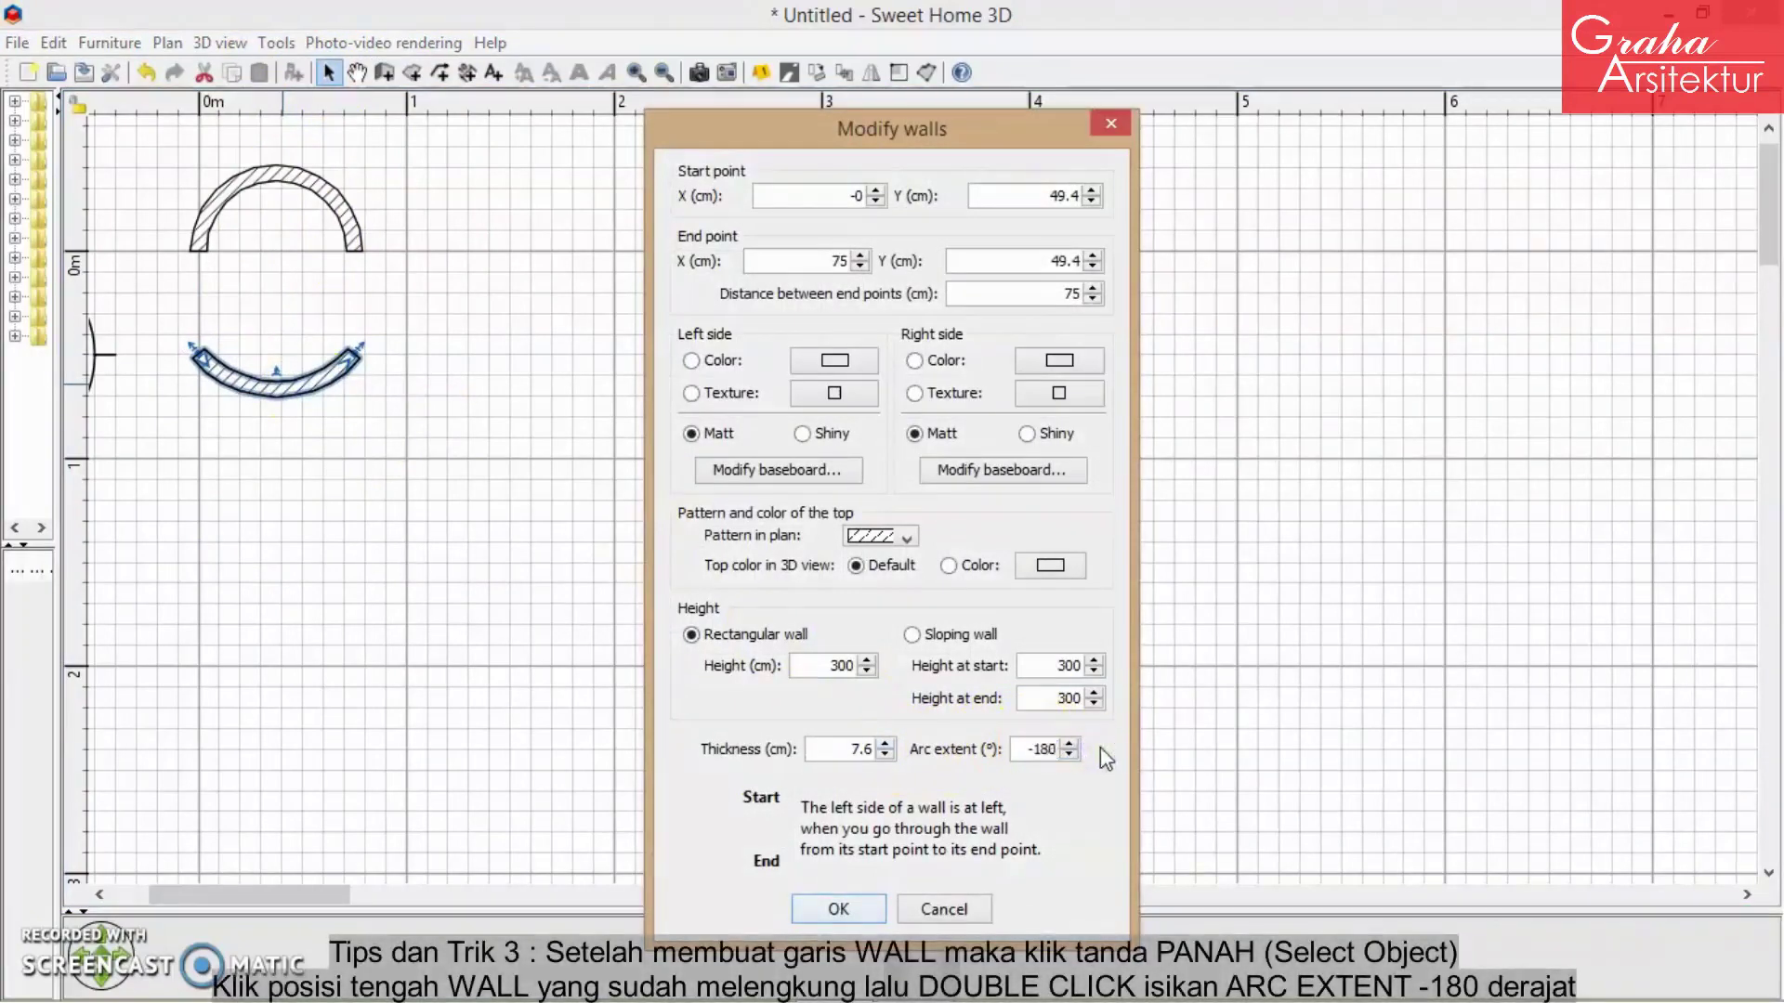
key(Return)
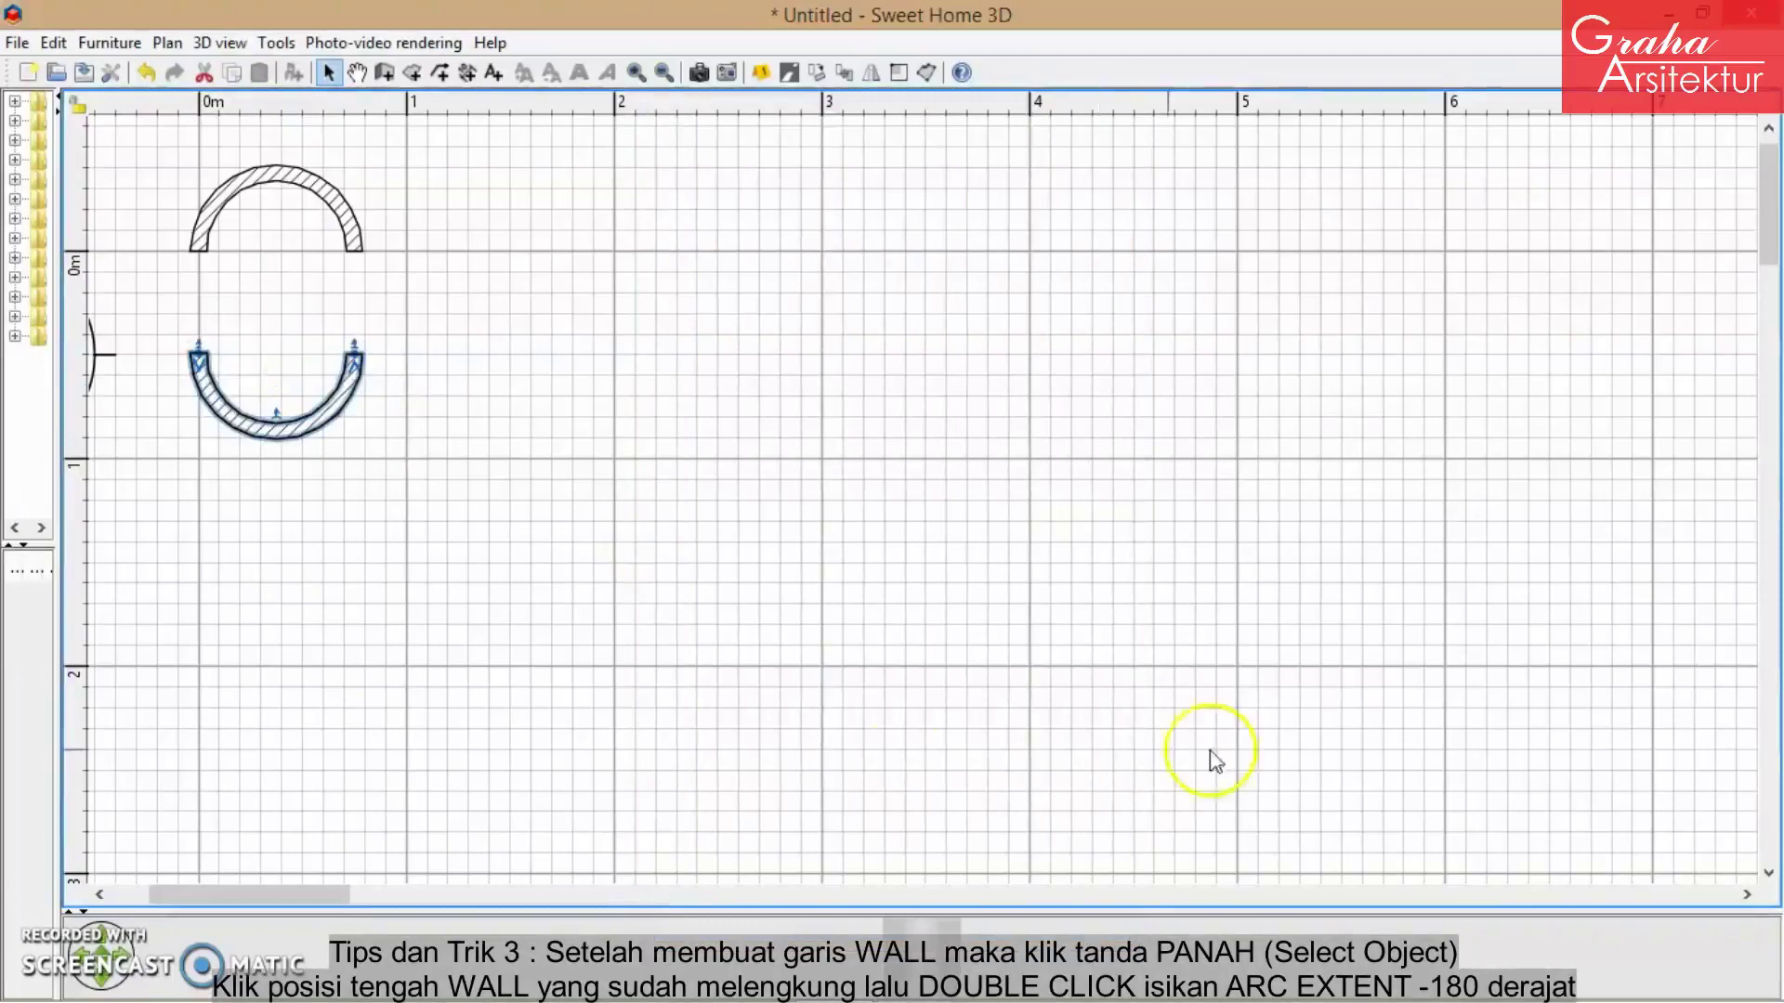
- Move the lower half-round wall up against the ends of the upper one to form a complete round pillar
drag(348, 395, 348, 341)
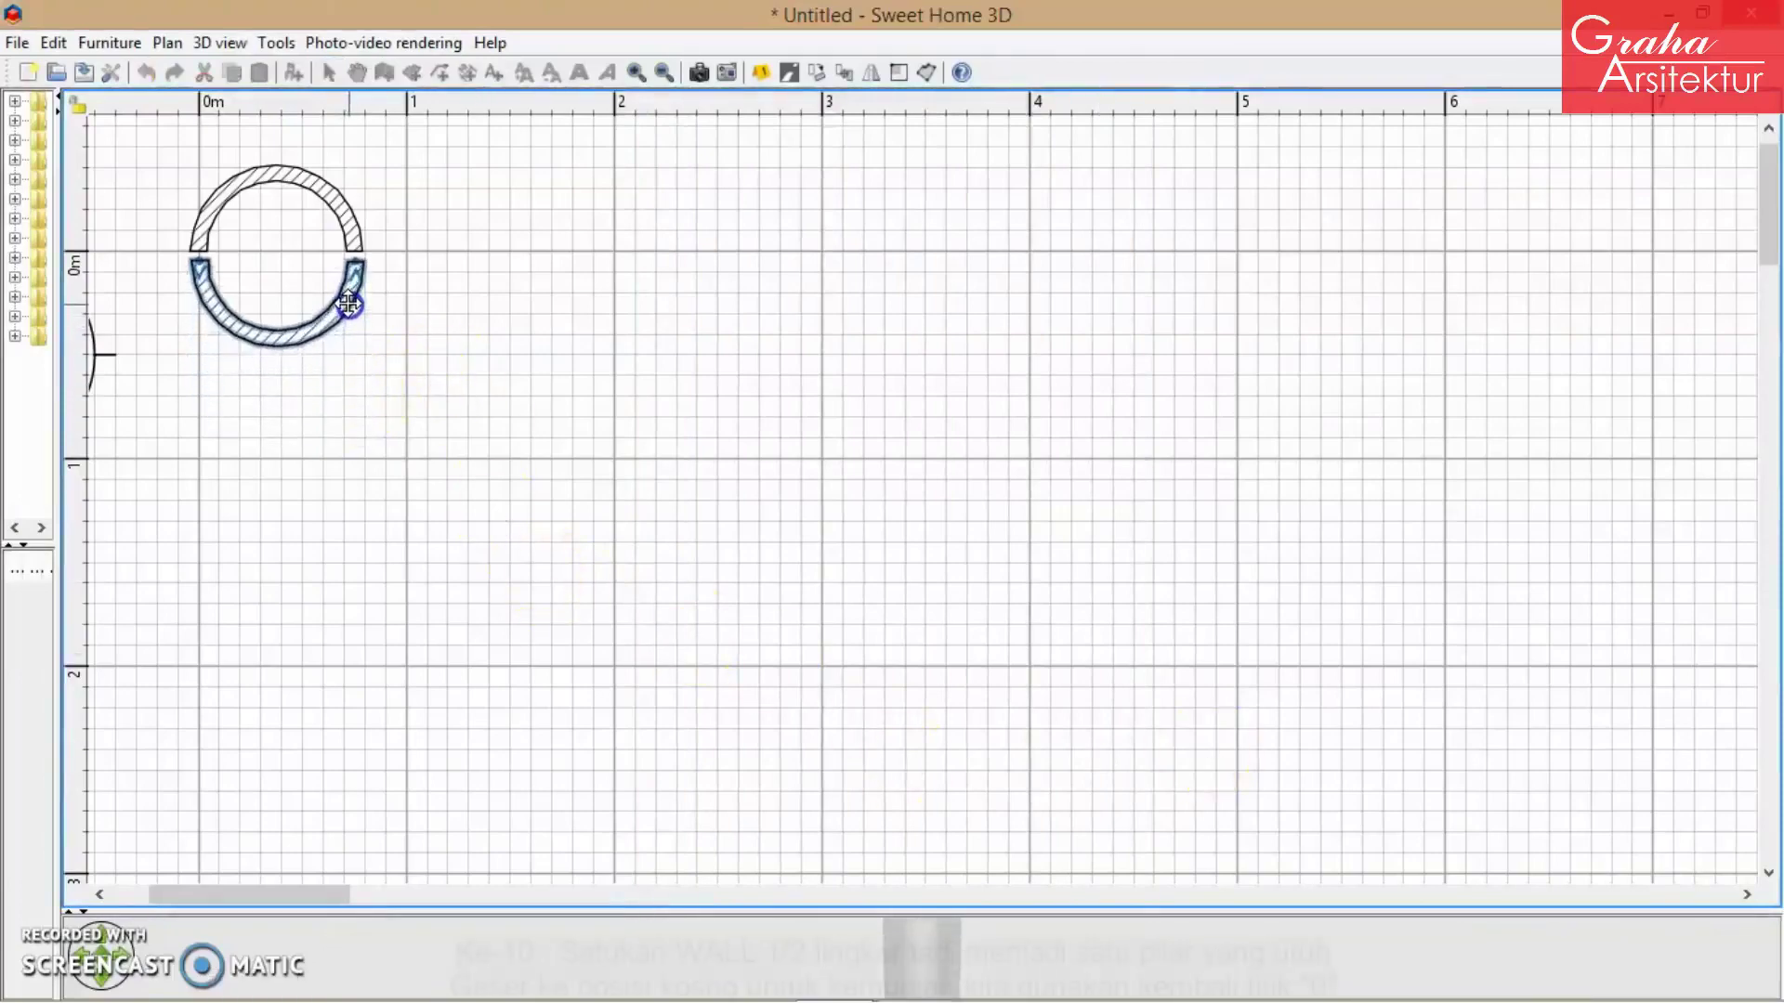
drag(348, 301, 343, 296)
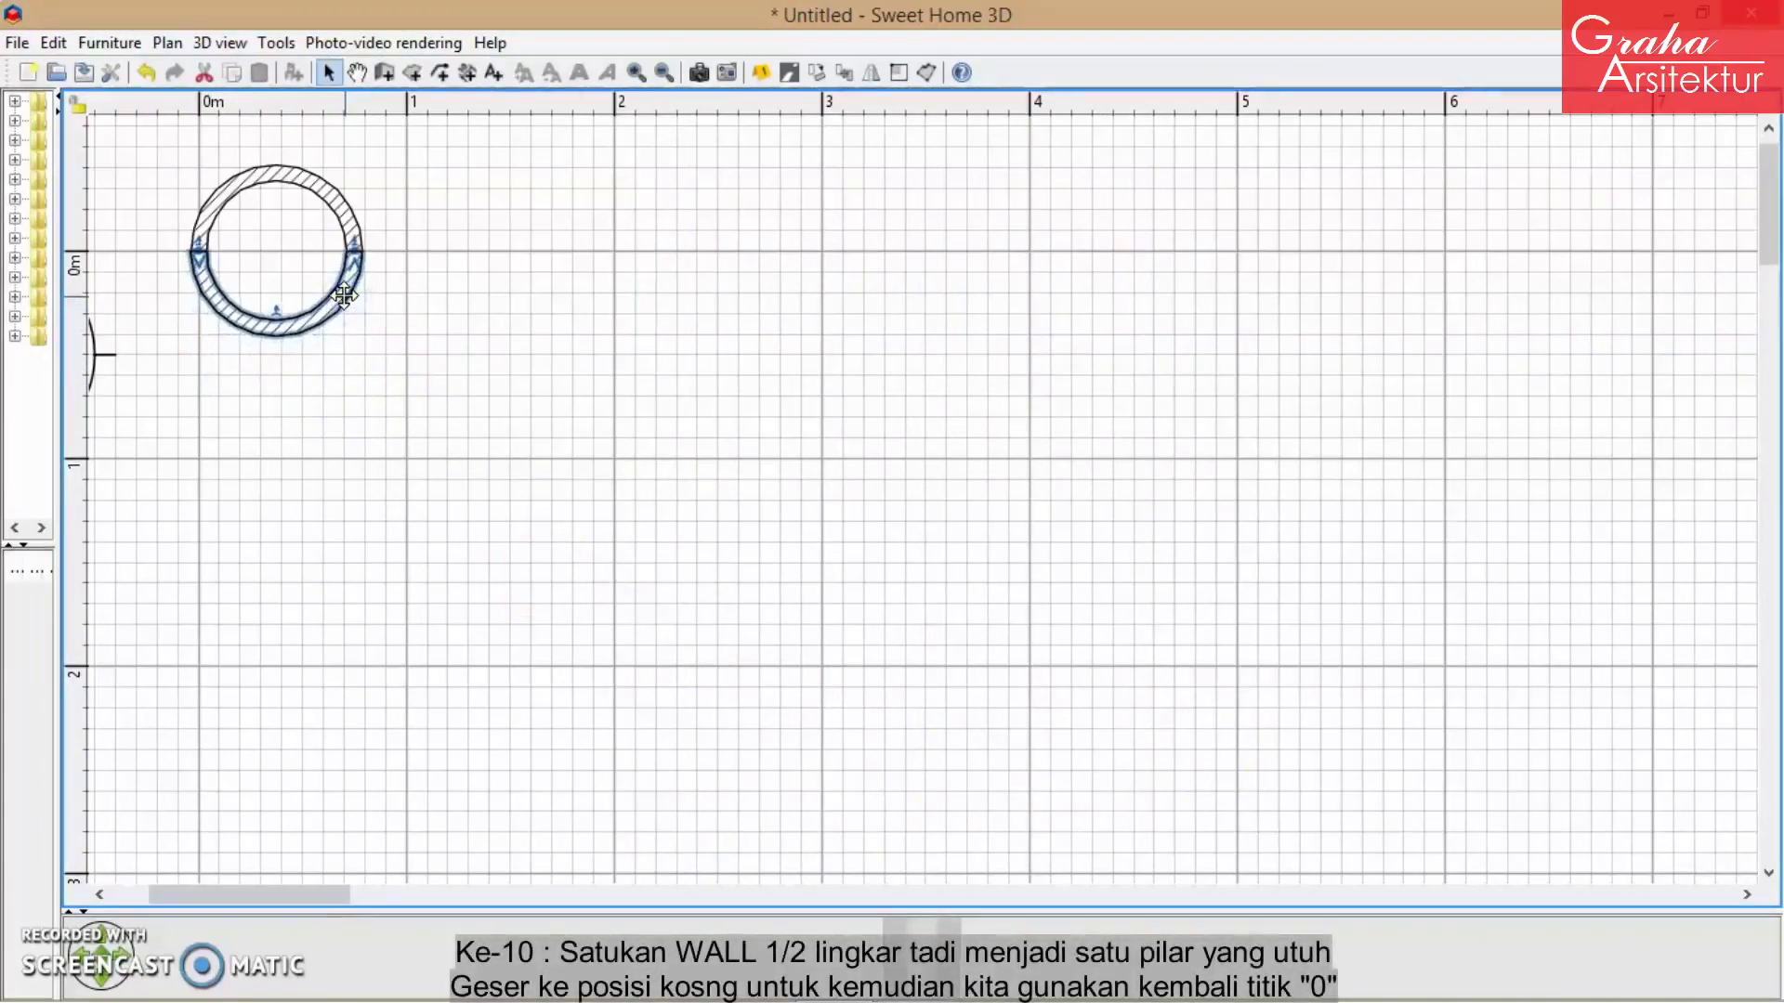
click(522, 299)
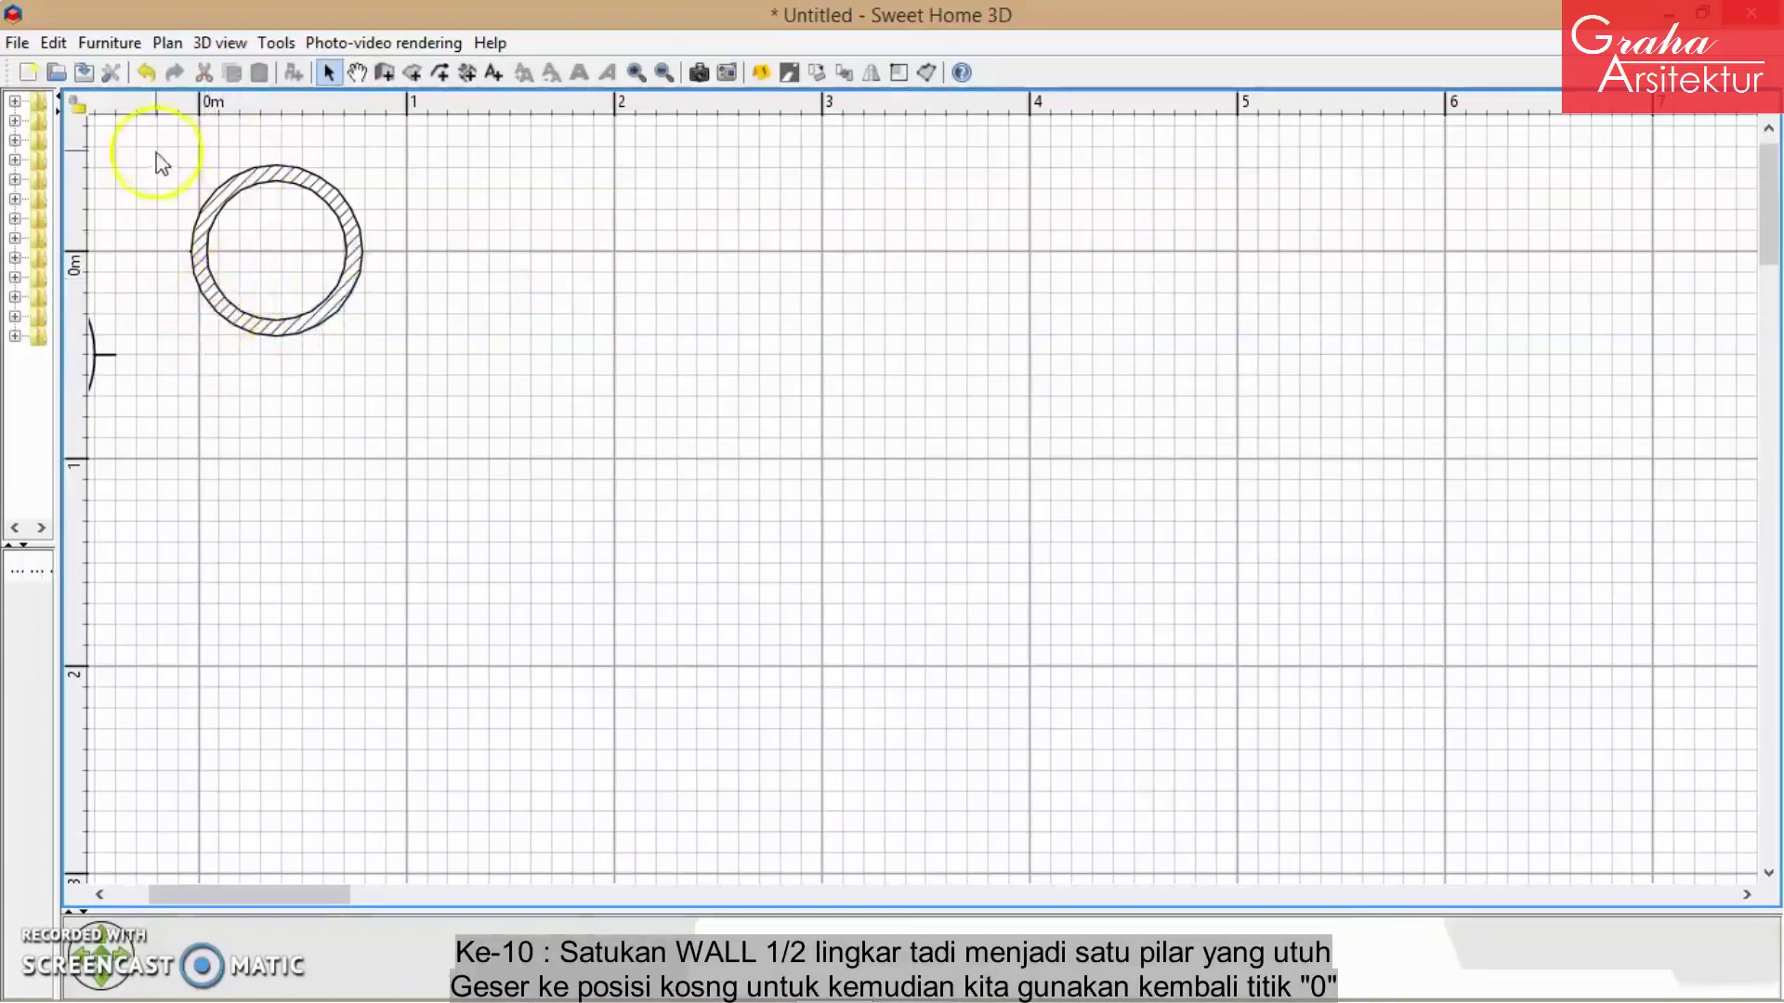
- Select both half-round walls and move the pillar to the empty area just right of the small base plates
drag(156, 152, 455, 388)
scroll(434, 341, down, 3)
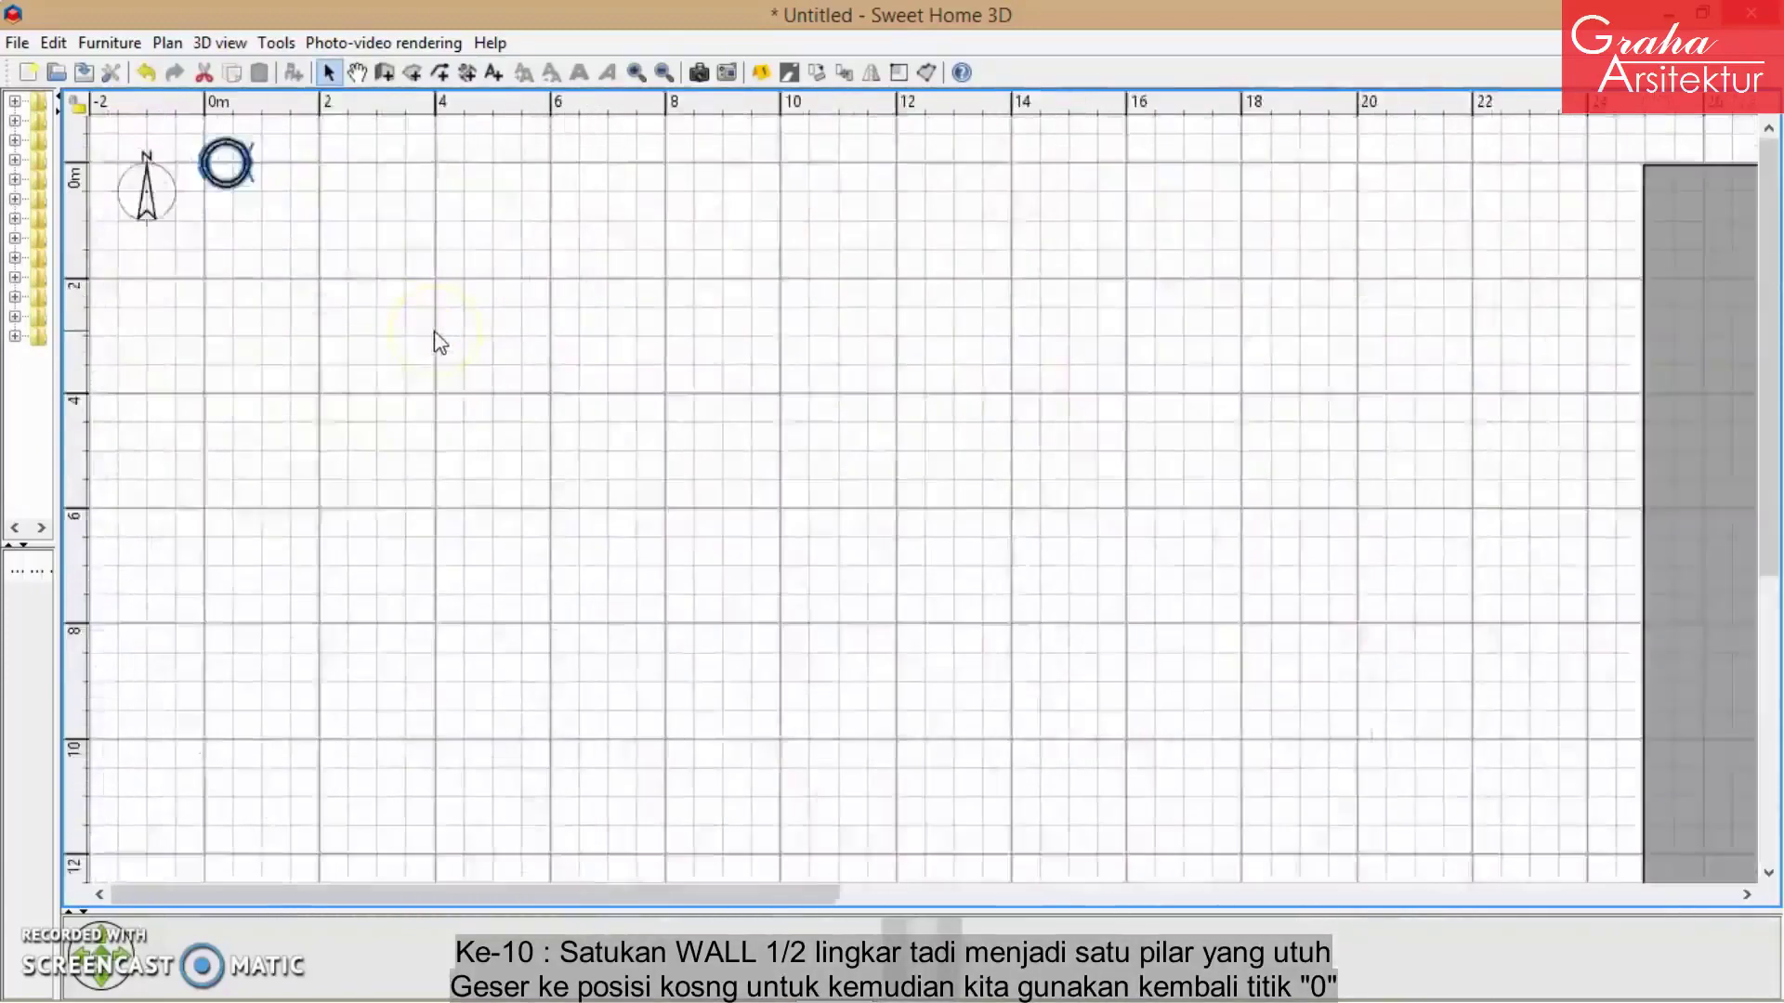
scroll(439, 342, down, 3)
drag(170, 158, 1304, 498)
click(548, 300)
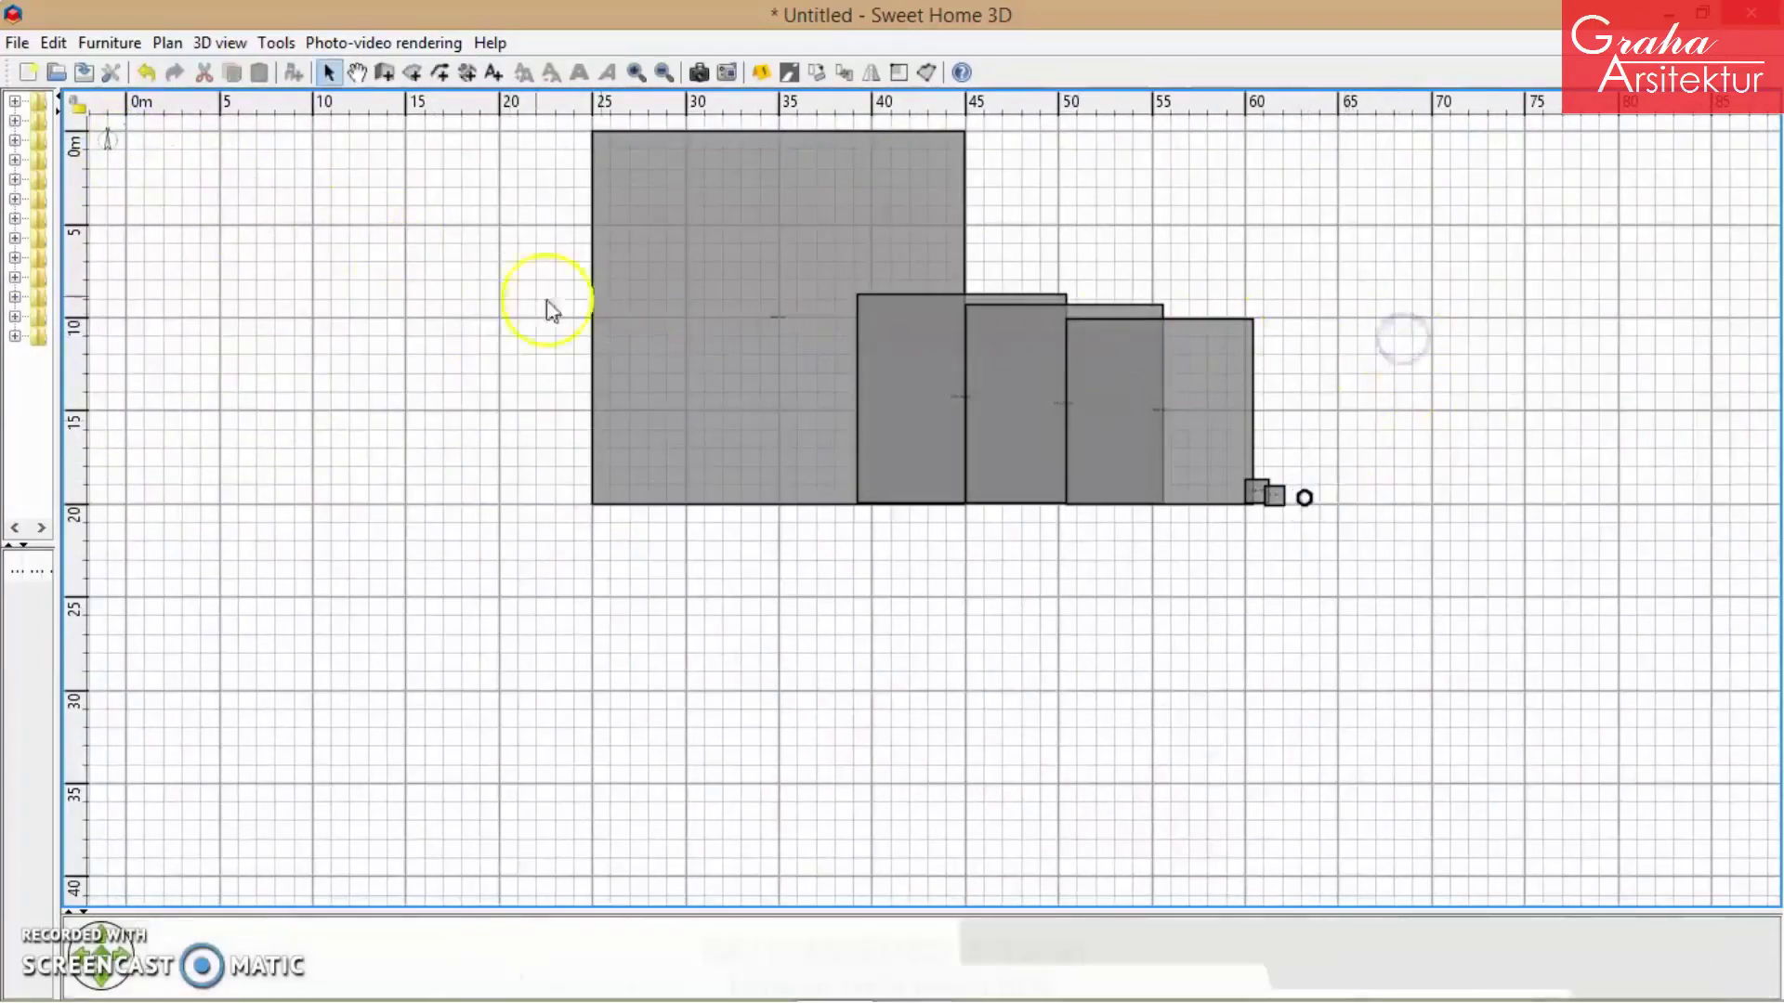
- Move the large square garden room back so its upper-left corner sits exactly on the plan origin
scroll(125, 138, up, 1)
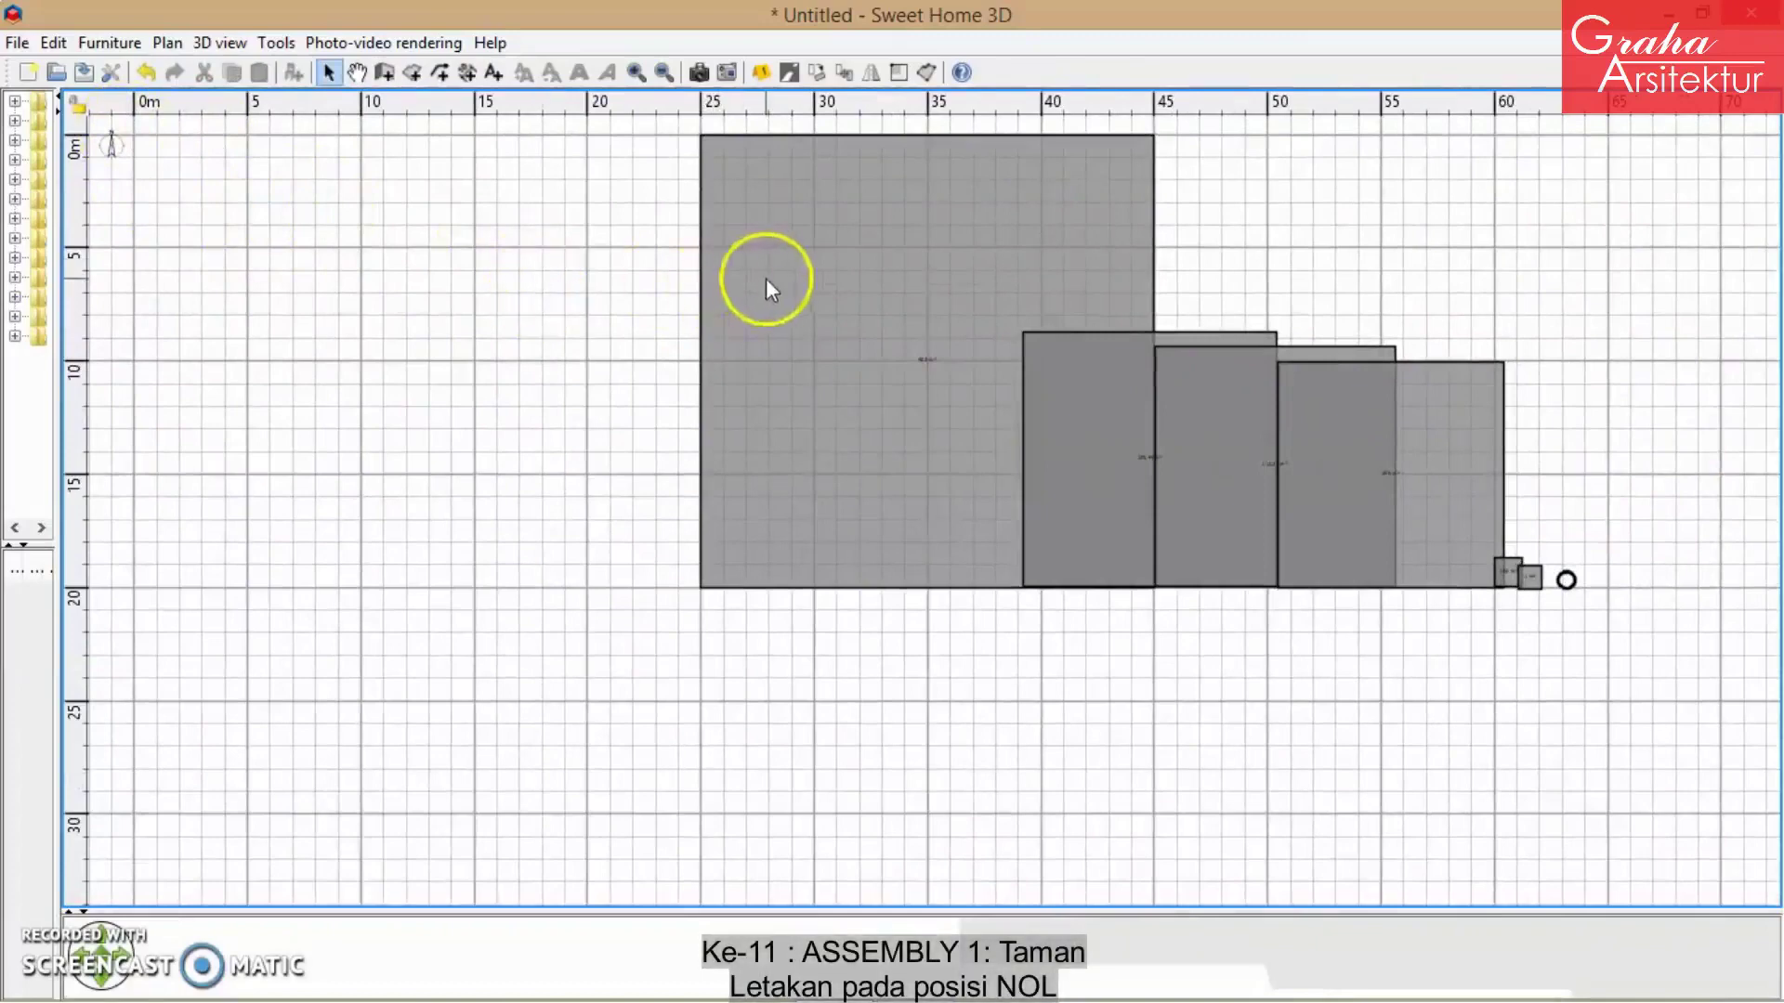
drag(768, 284, 320, 256)
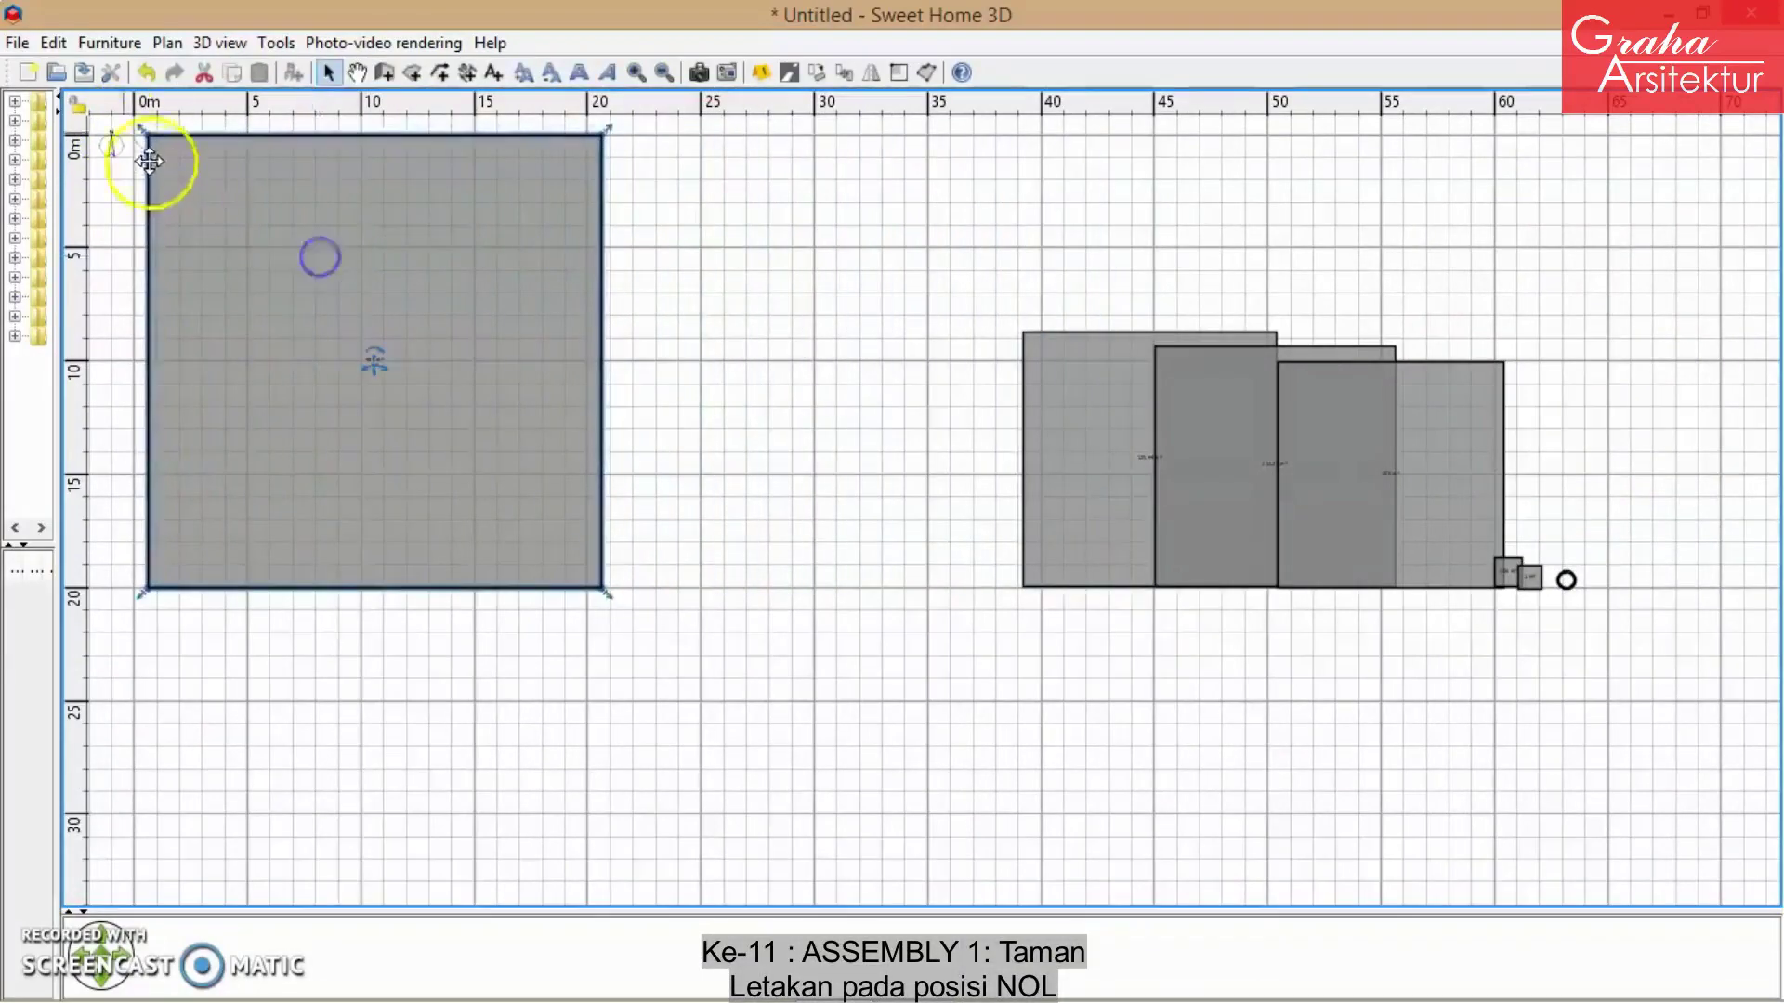
scroll(144, 153, up, 6)
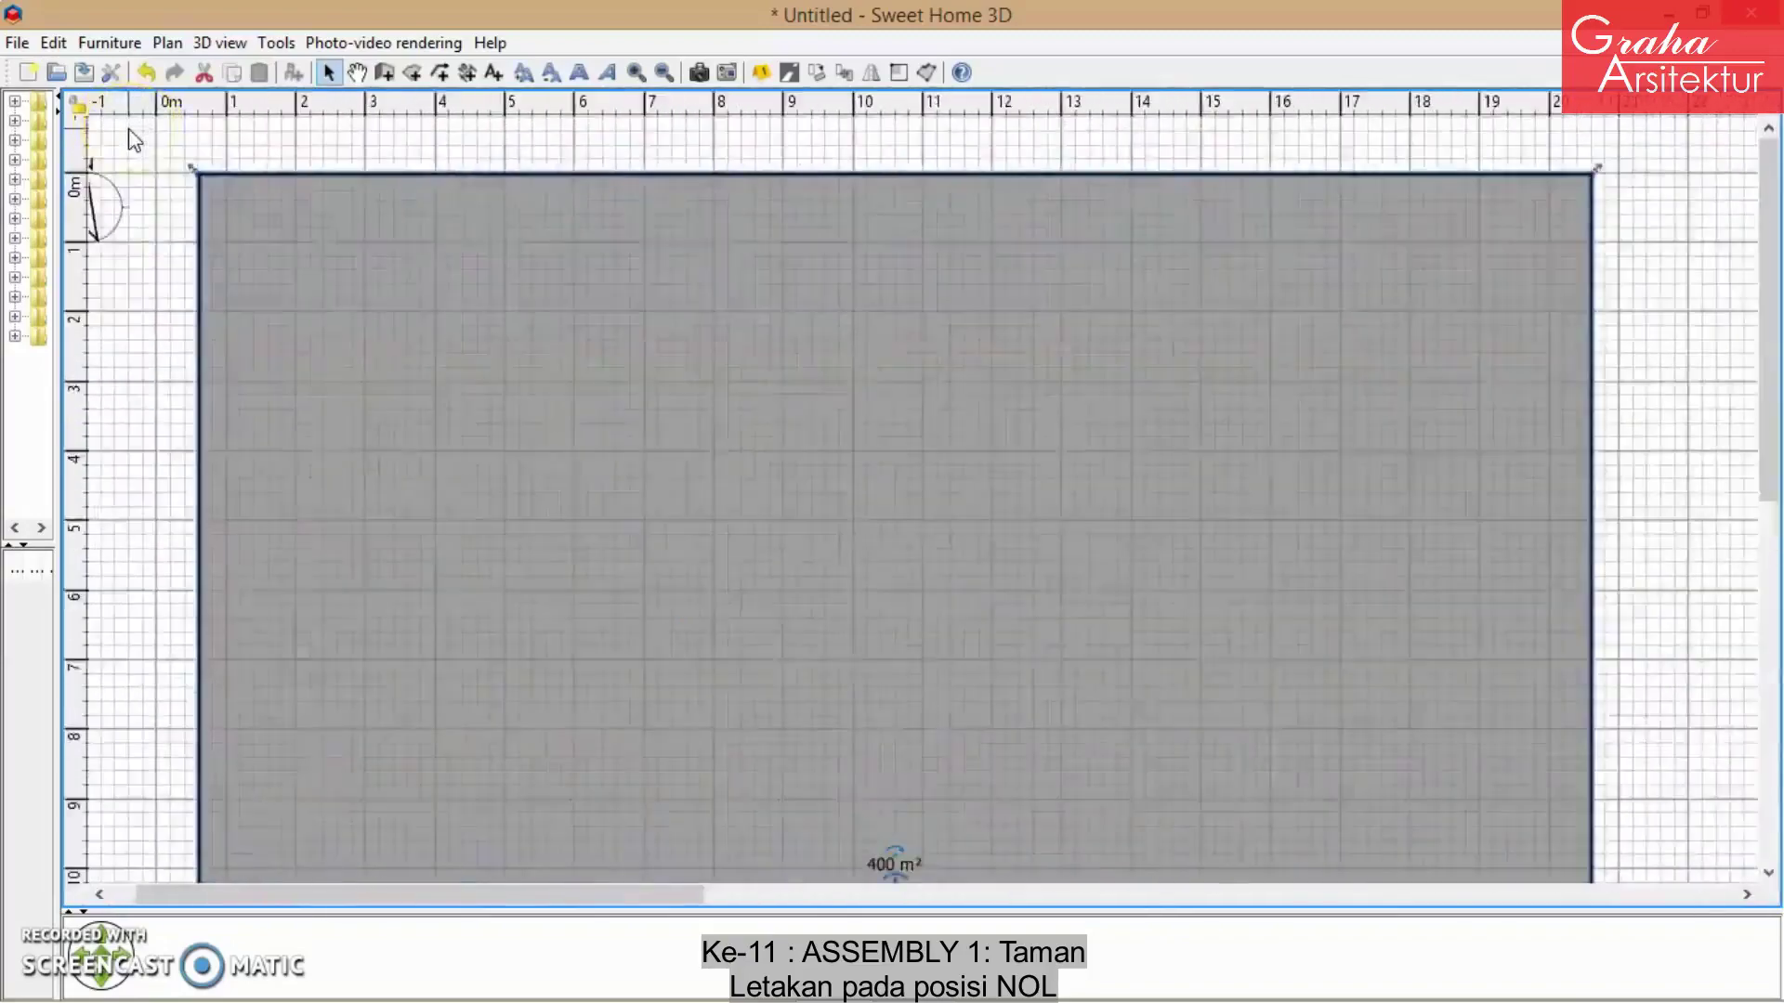
scroll(128, 129, up, 4)
click(479, 402)
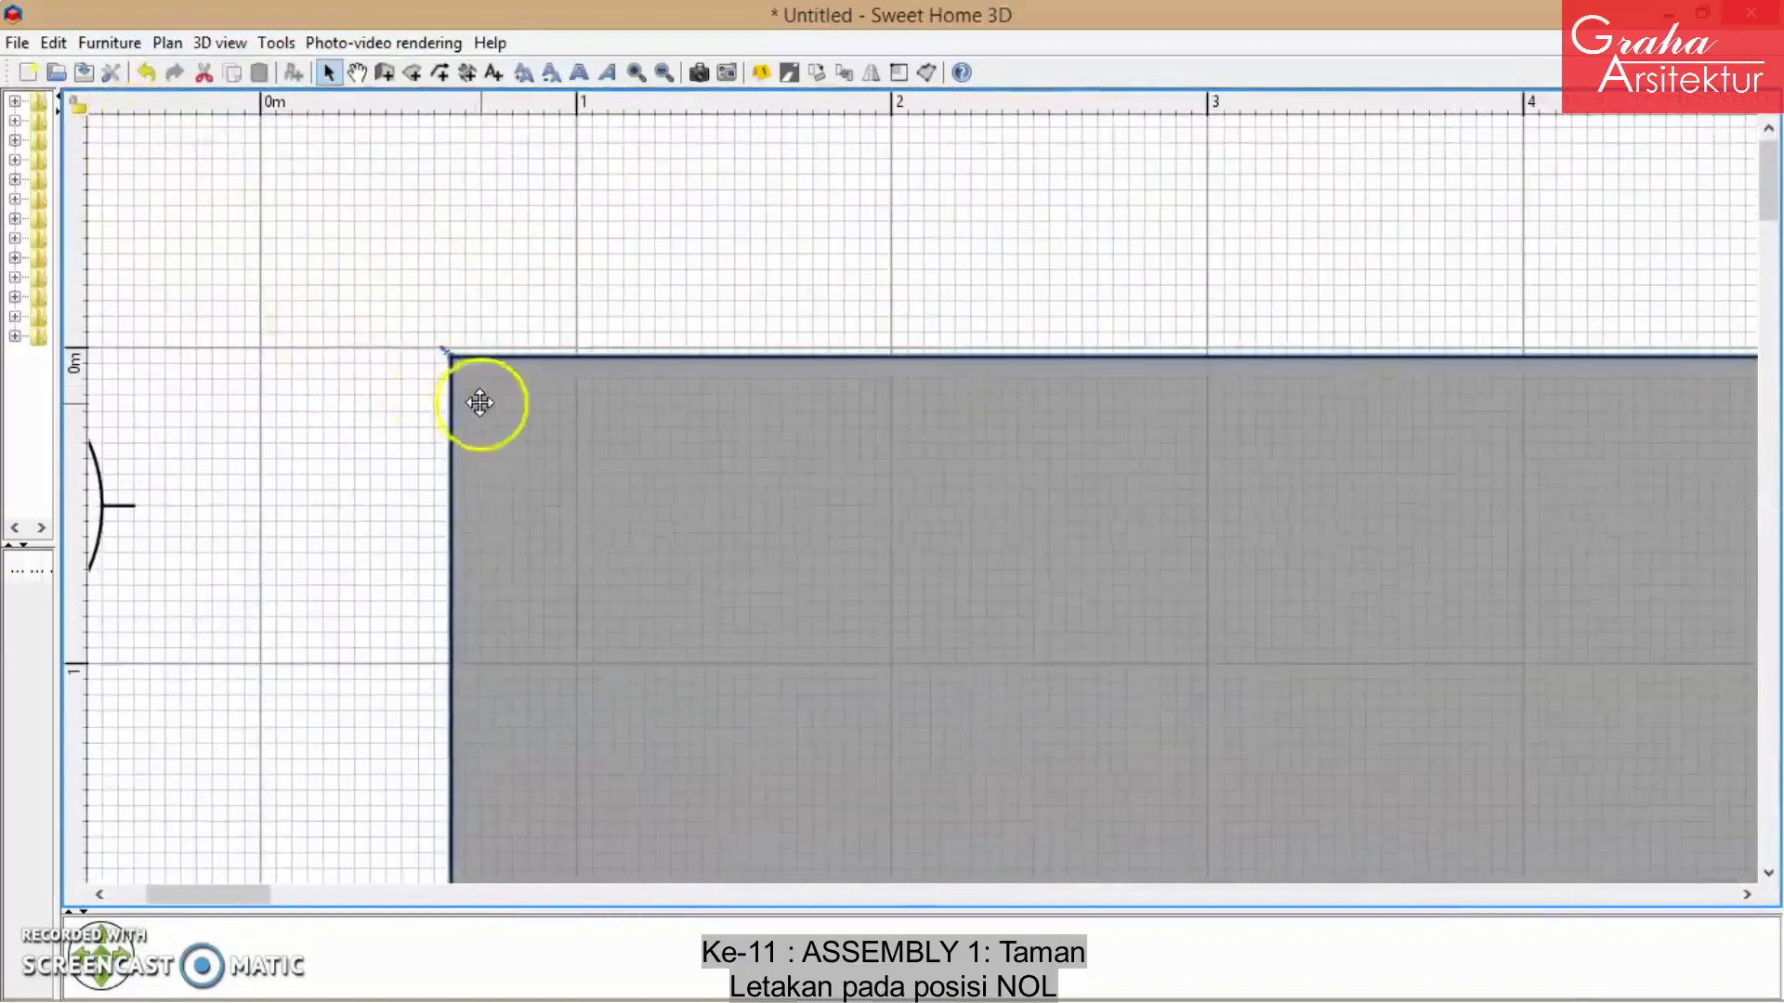
drag(479, 402, 294, 390)
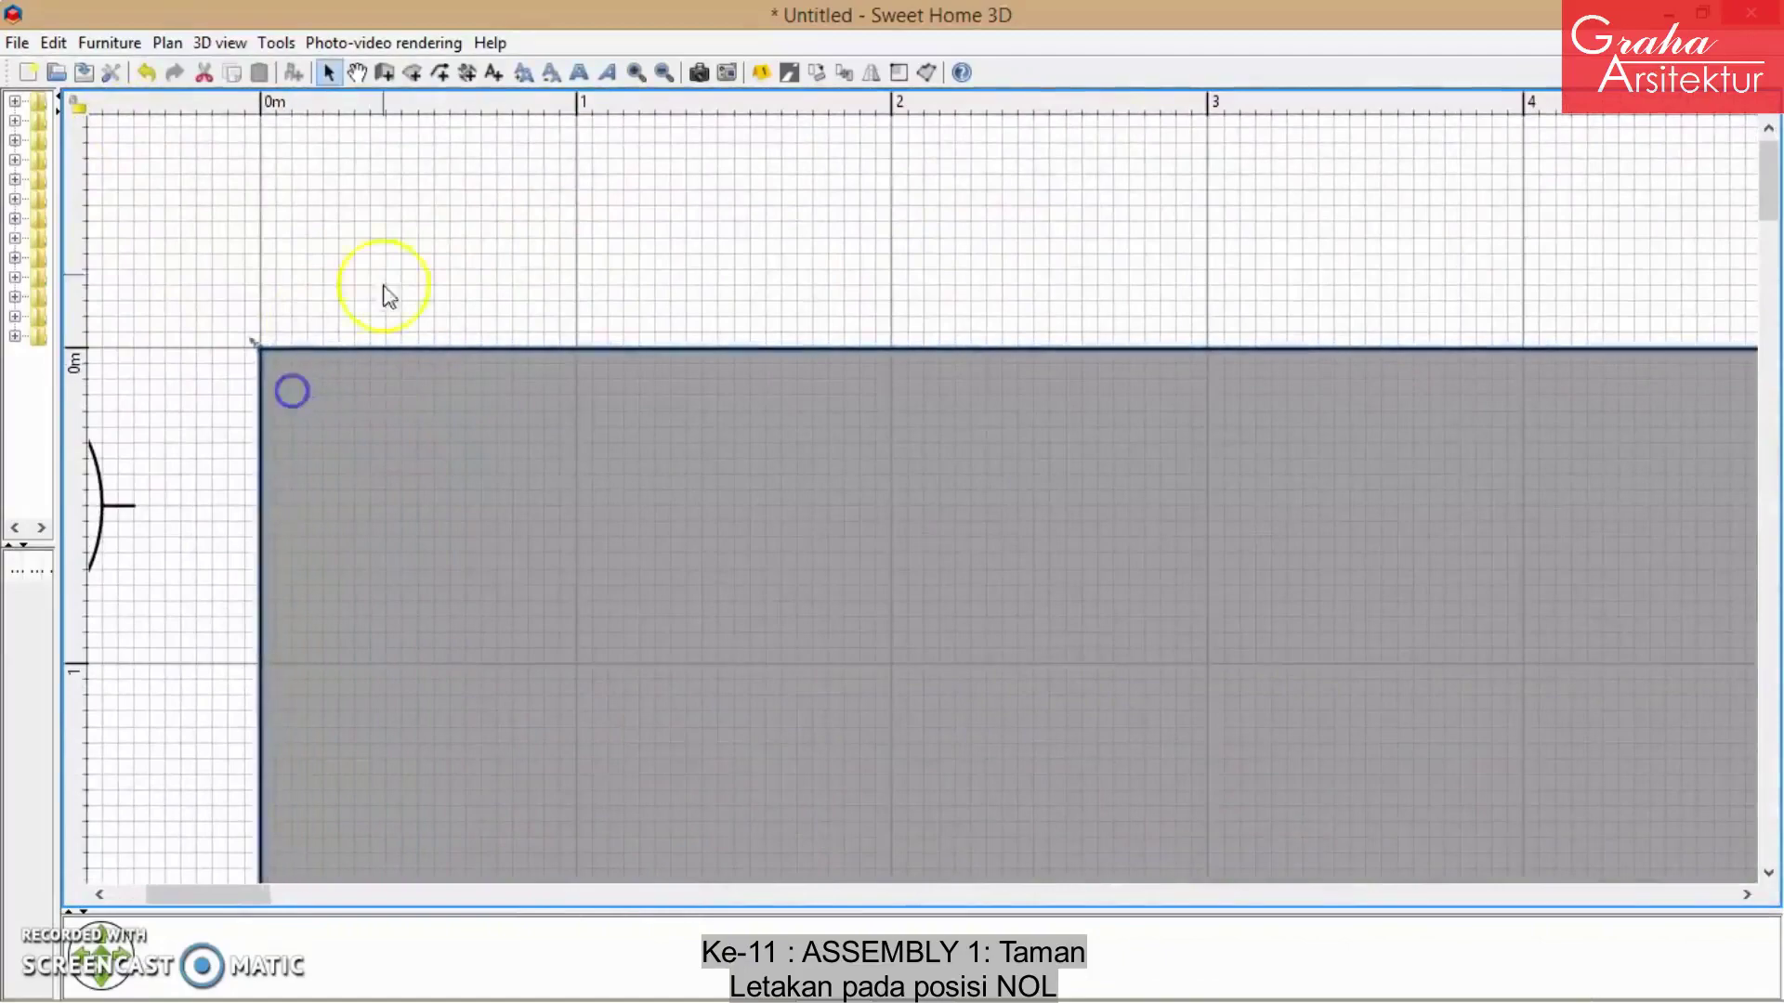
- Move the largest of the three floor rooms into the empty space beside the garden, with its left edge at about 25 m
scroll(388, 295, down, 5)
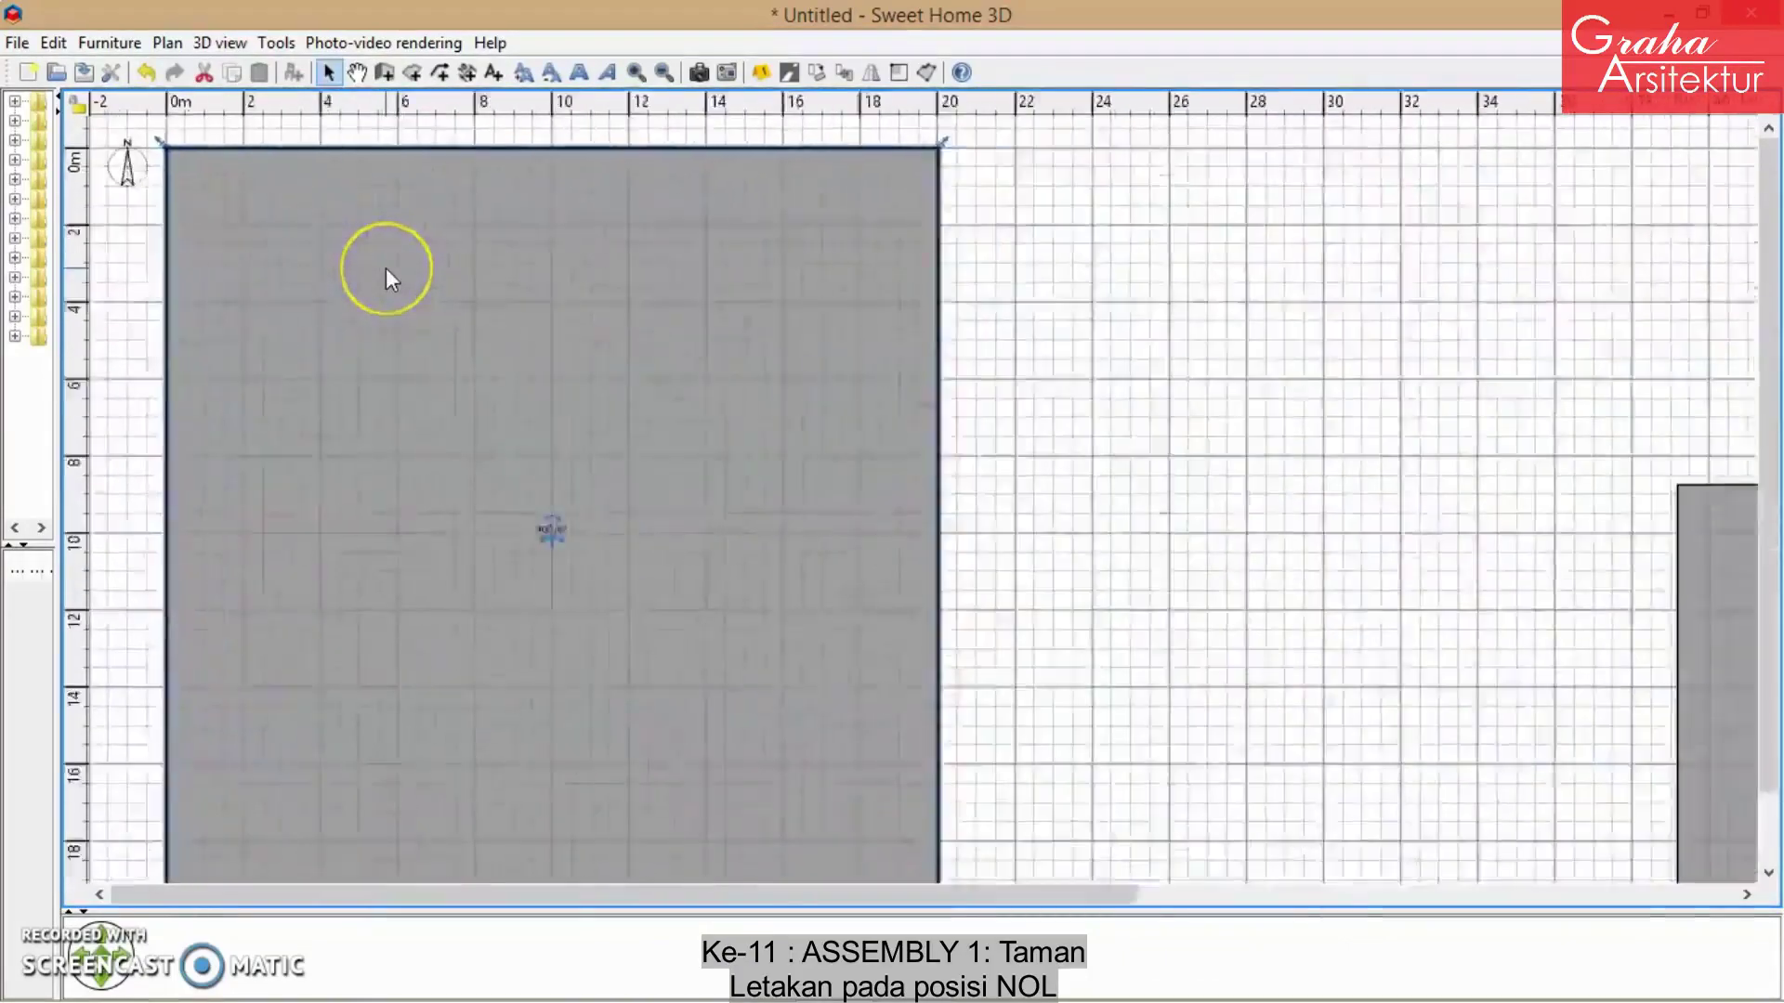
scroll(386, 275, down, 2)
drag(1087, 502, 762, 500)
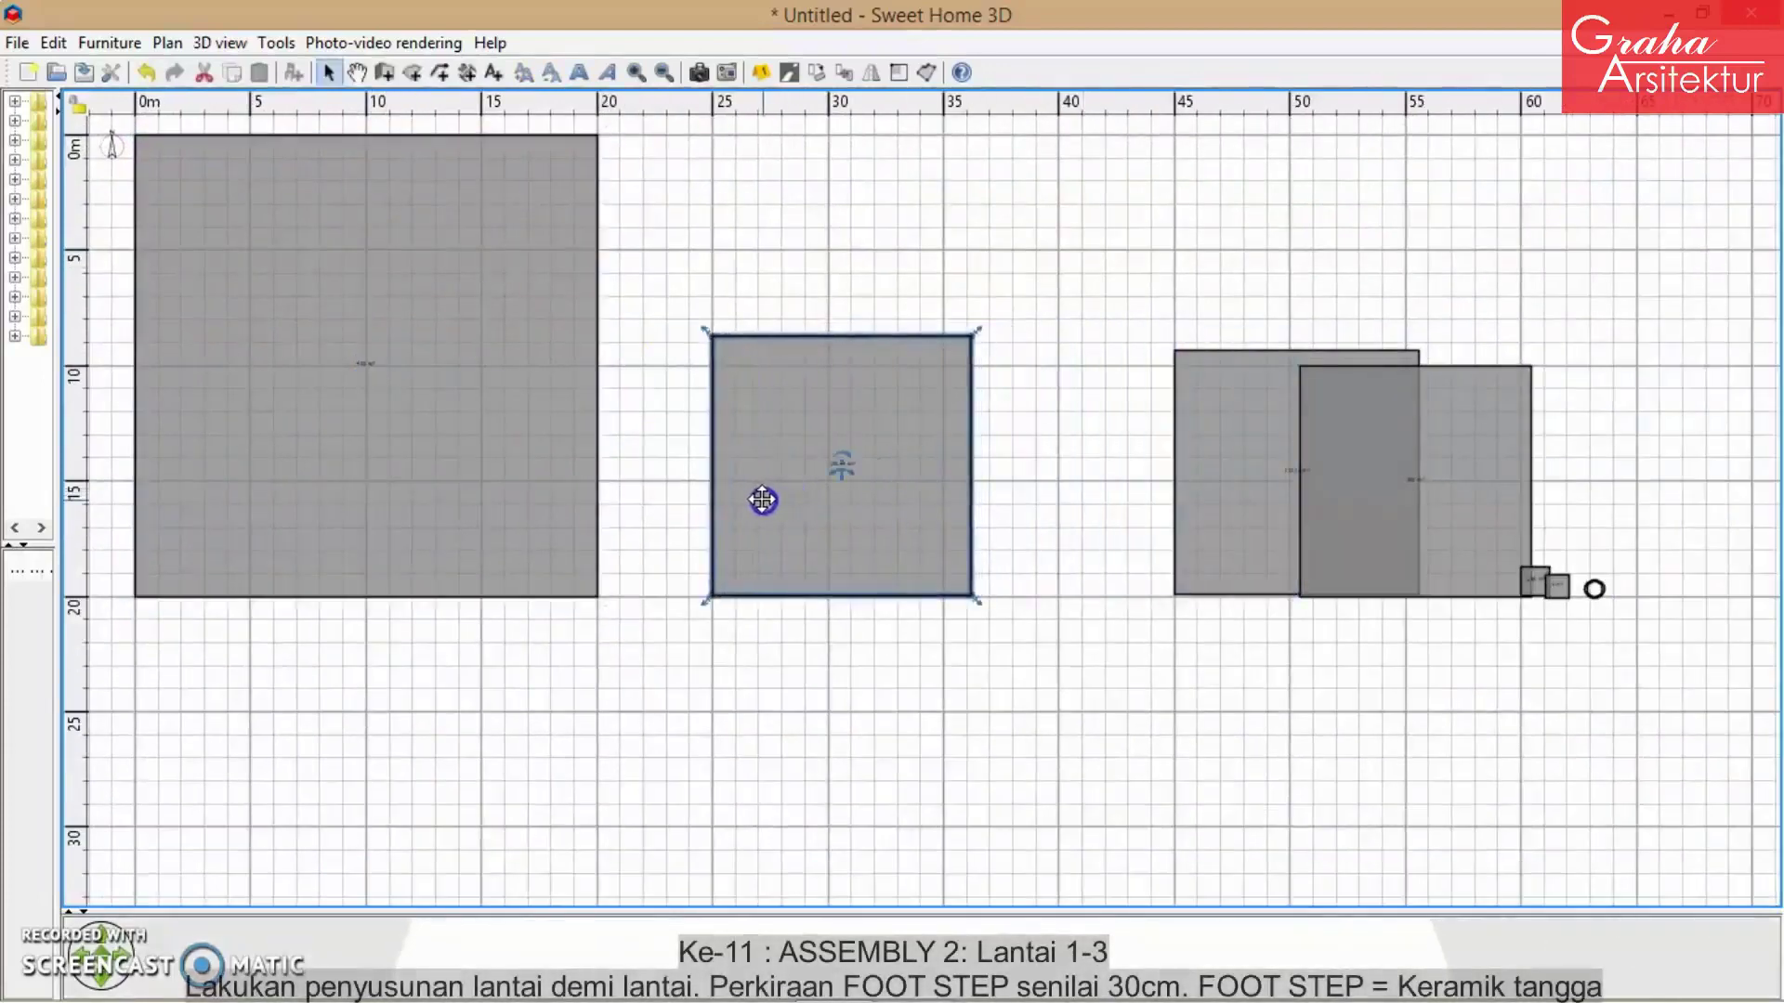
- Move the middle-sized floor room onto the largest one and nudge it left and up to leave an even step of about 30 cm
drag(1258, 466, 776, 464)
ctrl+scroll(772, 446, up, 20)
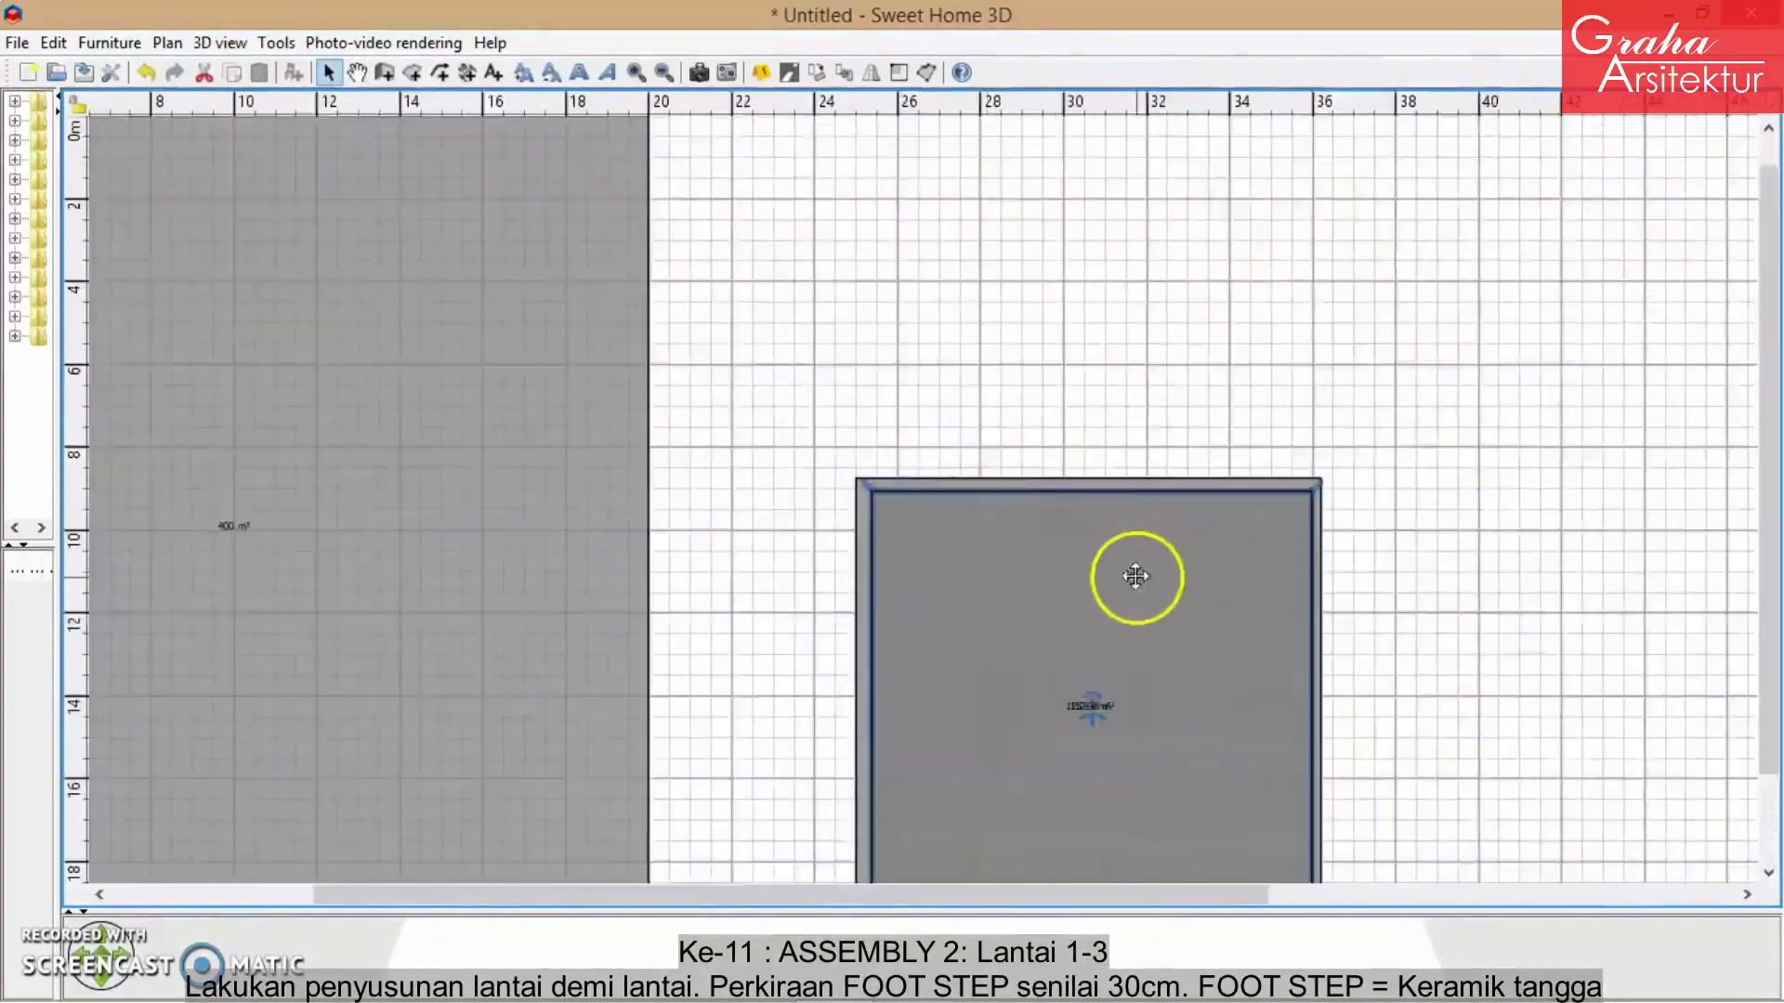
key(Left)
key(Left)
key(Left)
key(Left)
key(Left)
key(Left)
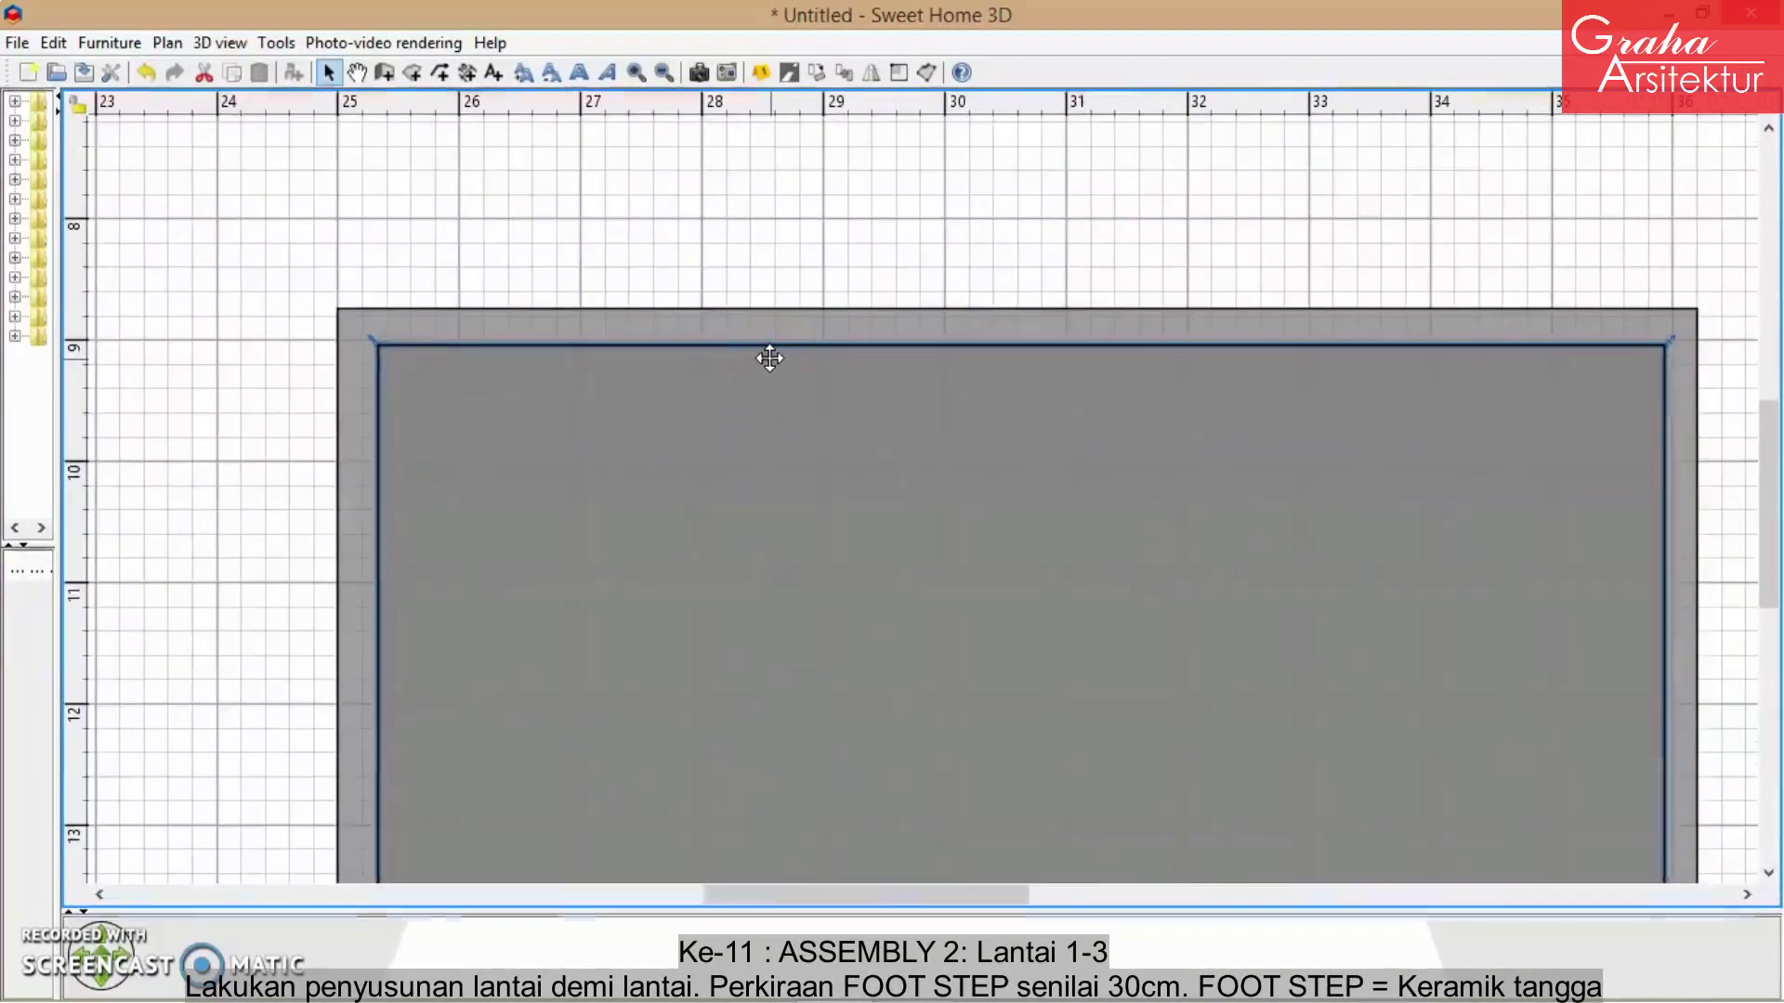
key(Up)
key(Up)
key(Left)
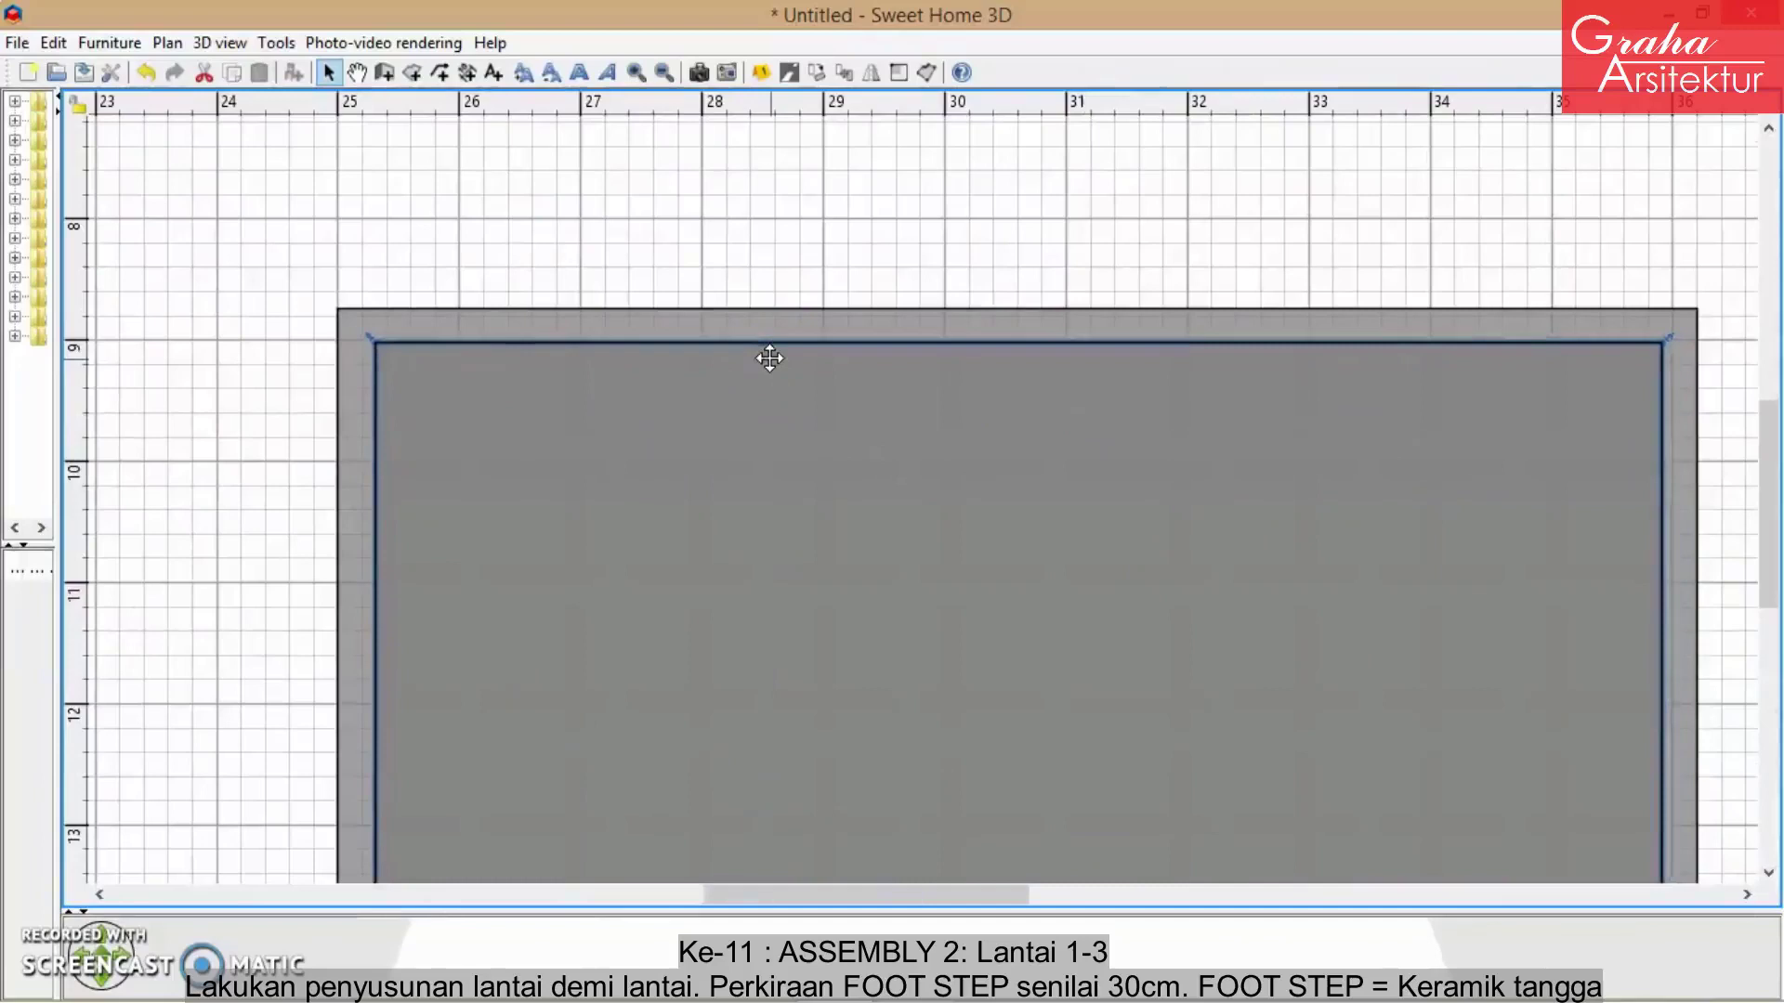
- Fine-tune the middle-sized floor room's position so its border is even on all sides of the largest floor room
key(Left)
key(Down)
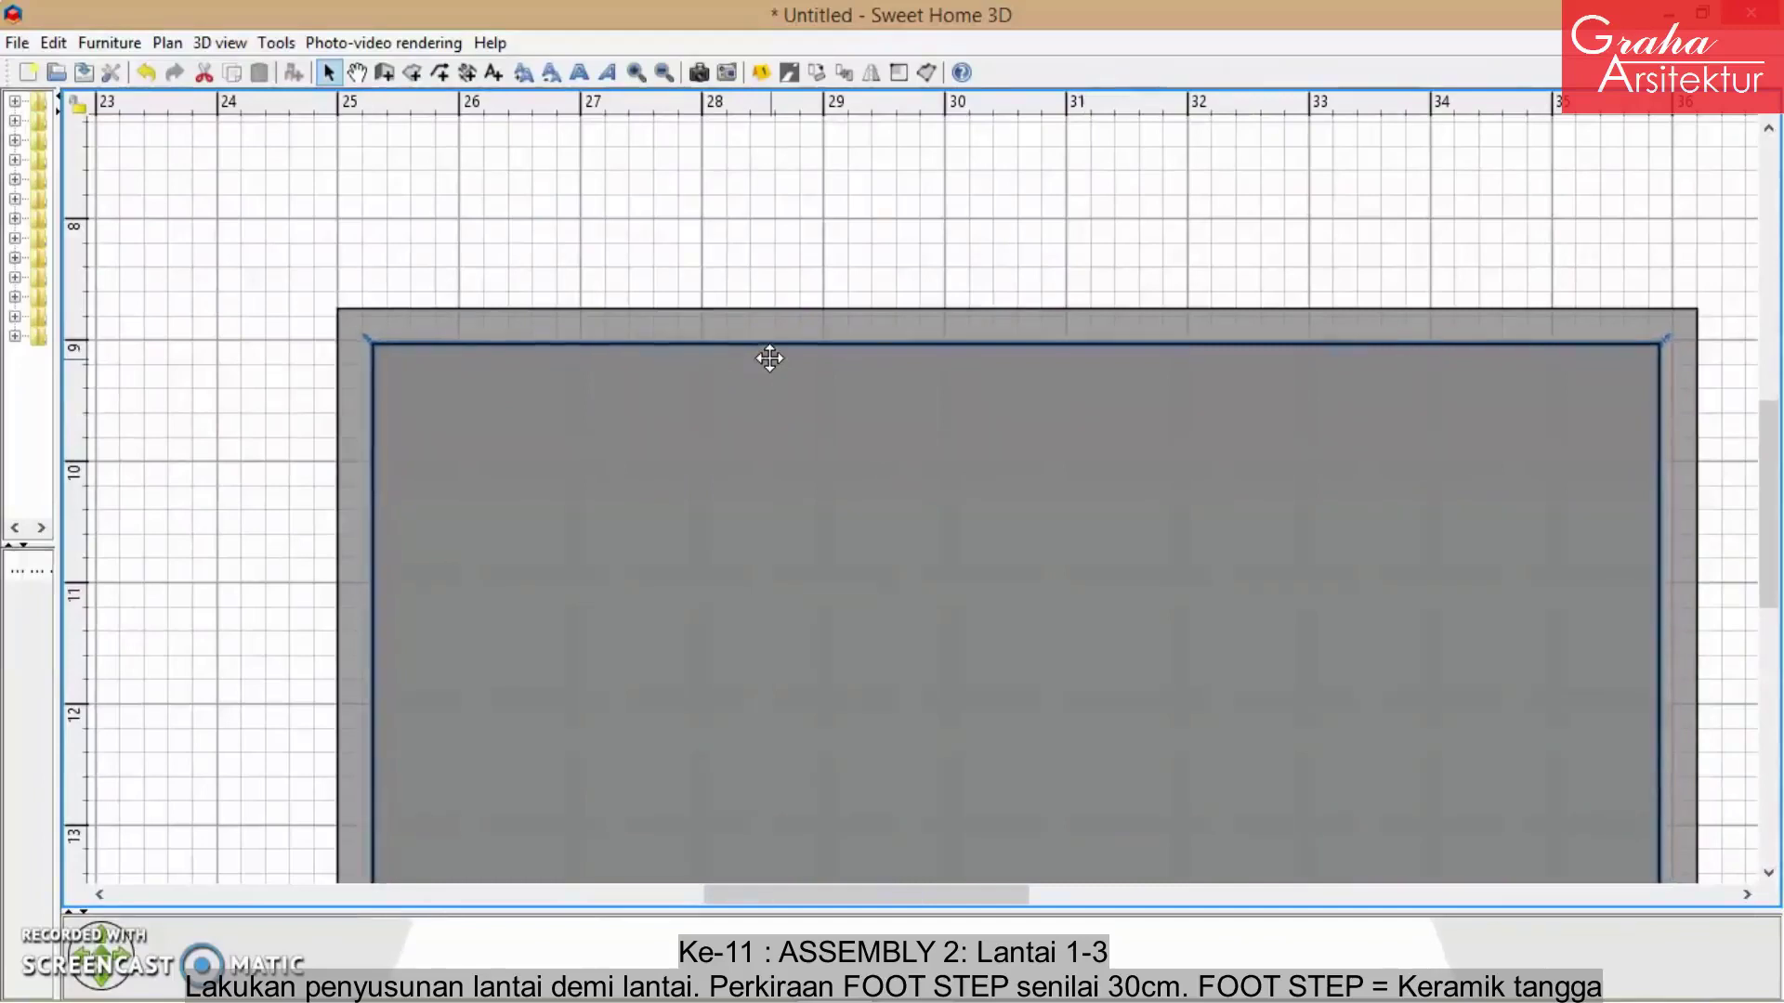
key(Up)
scroll(788, 348, down, 4)
scroll(793, 348, up, 1)
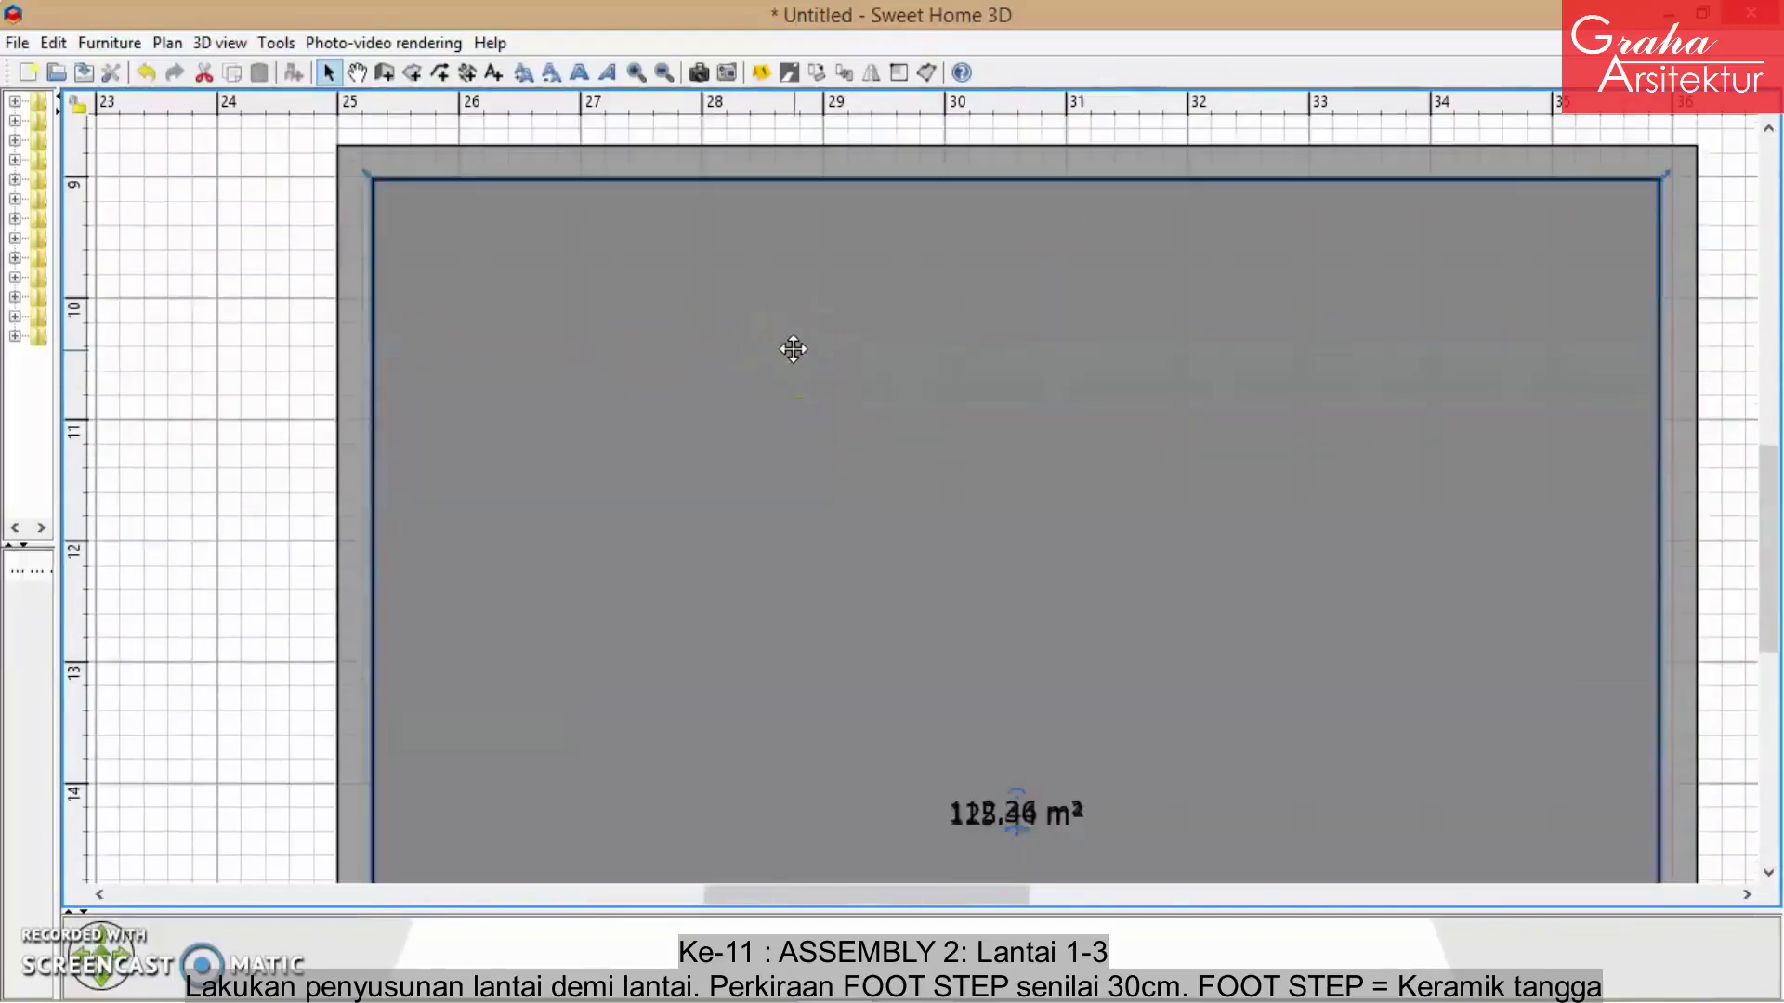
scroll(793, 348, down, 1)
key(Down)
key(Down)
key(Down)
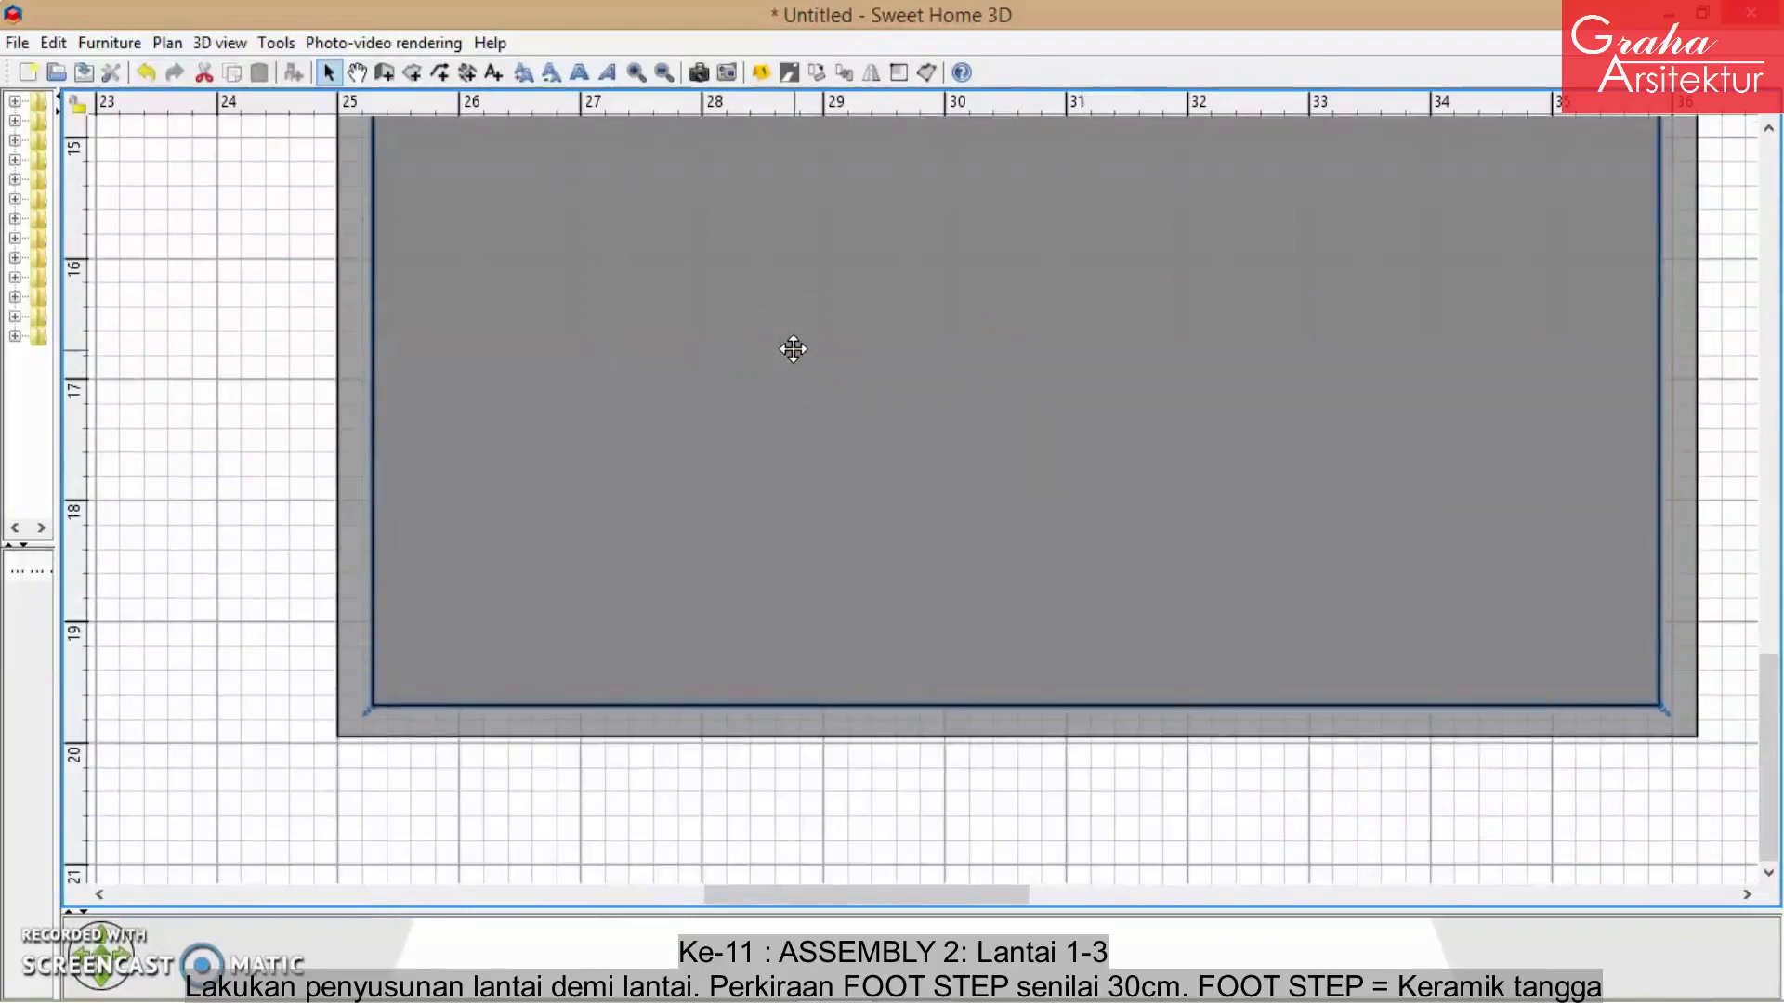
ctrl+scroll(745, 379, down, 17)
click(1242, 405)
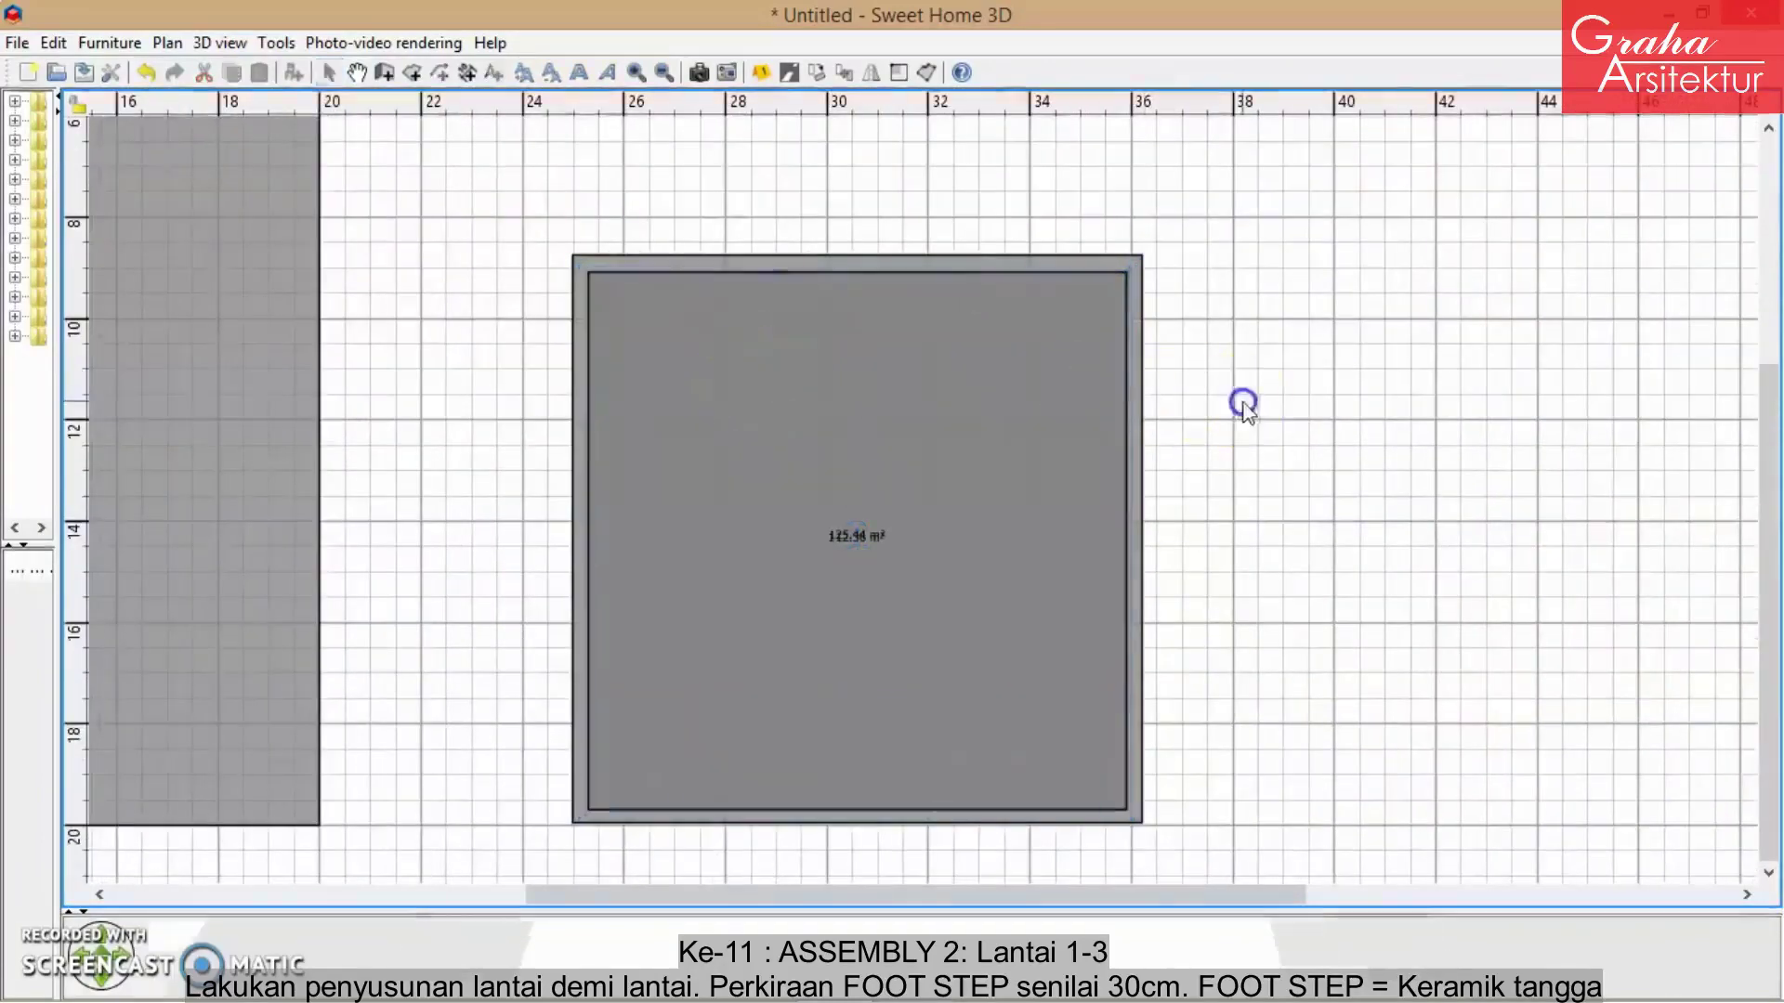
- Move the smallest floor room (100 m²) onto the two stacked floor rooms, centred to leave an even step of about 30 cm
drag(1195, 897, 1443, 897)
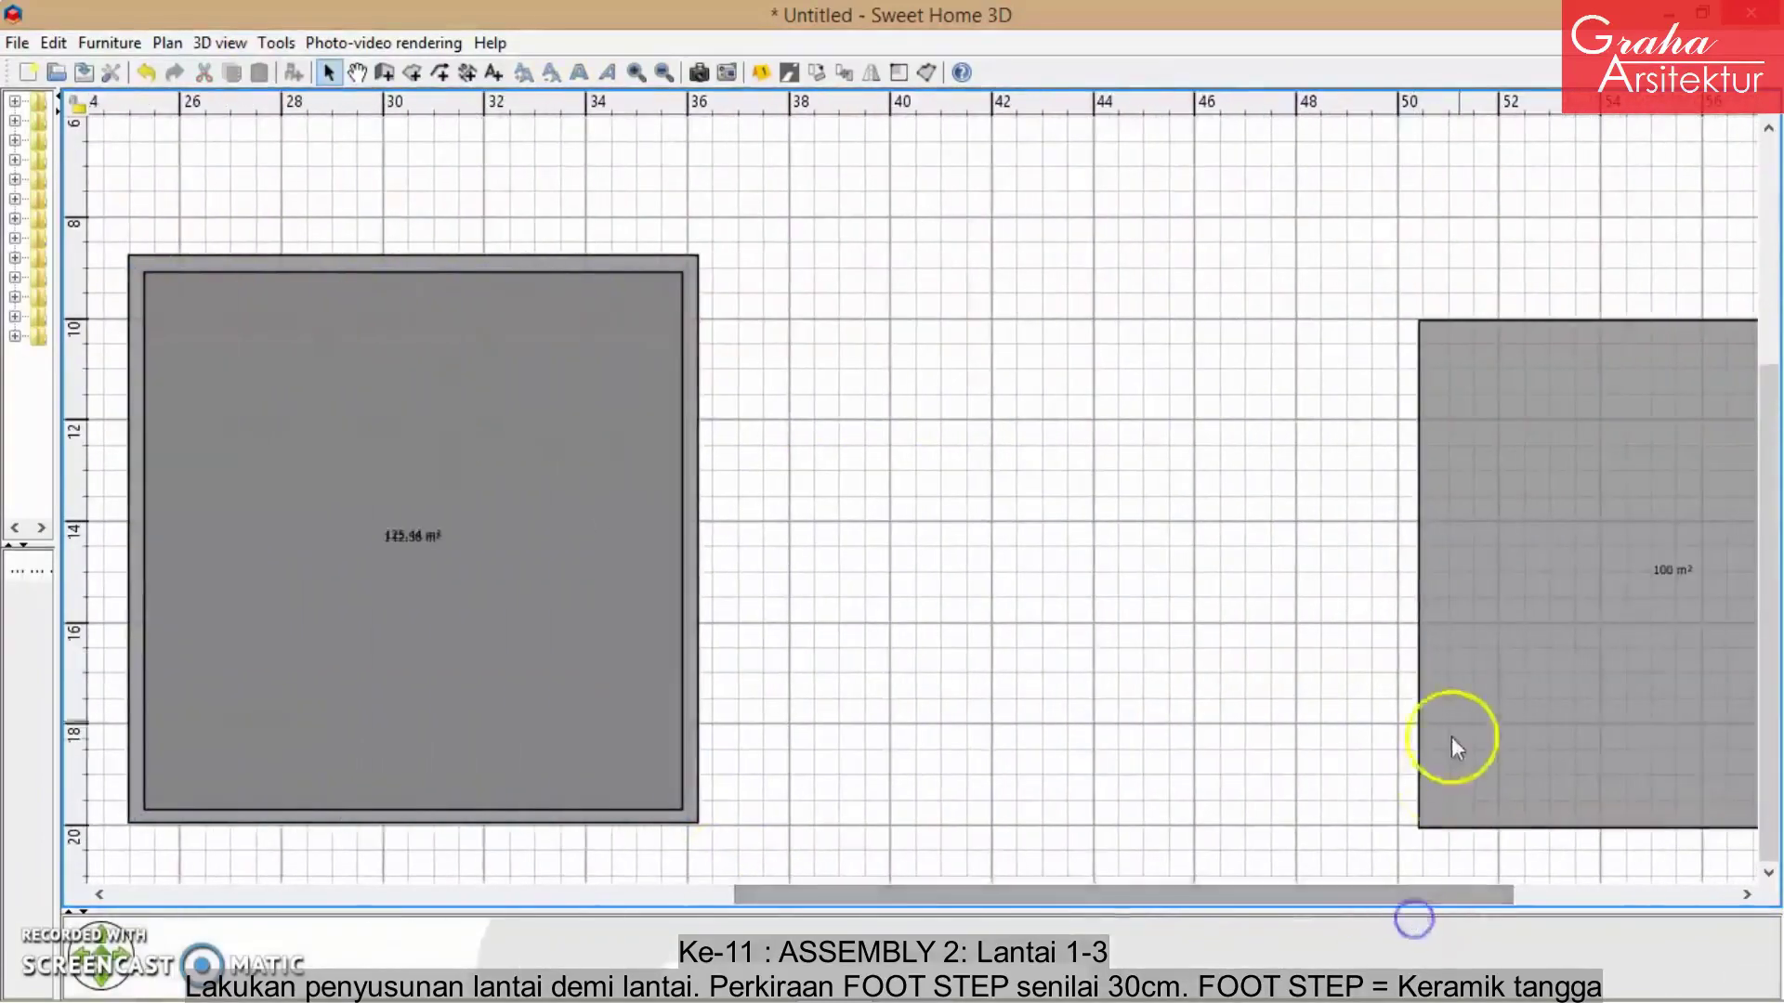
click(1516, 627)
drag(1516, 627, 278, 551)
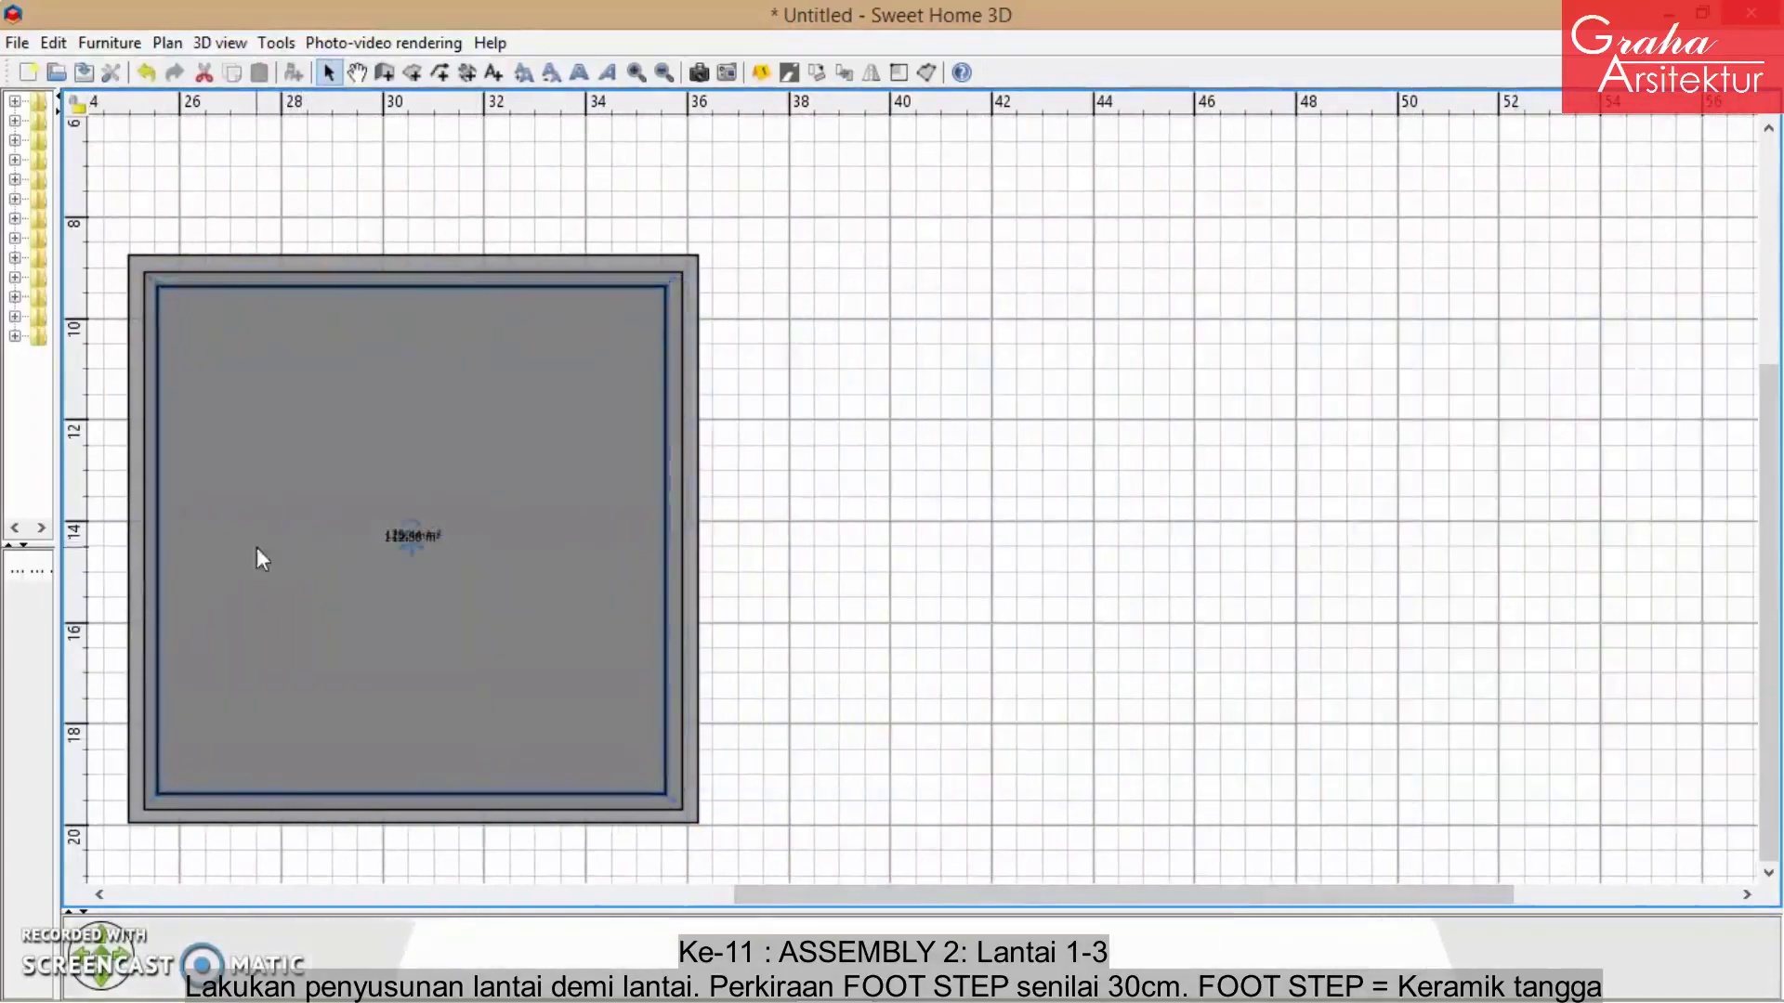
ctrl+scroll(256, 545, up, 9)
scroll(266, 520, up, 1)
scroll(566, 544, down, 5)
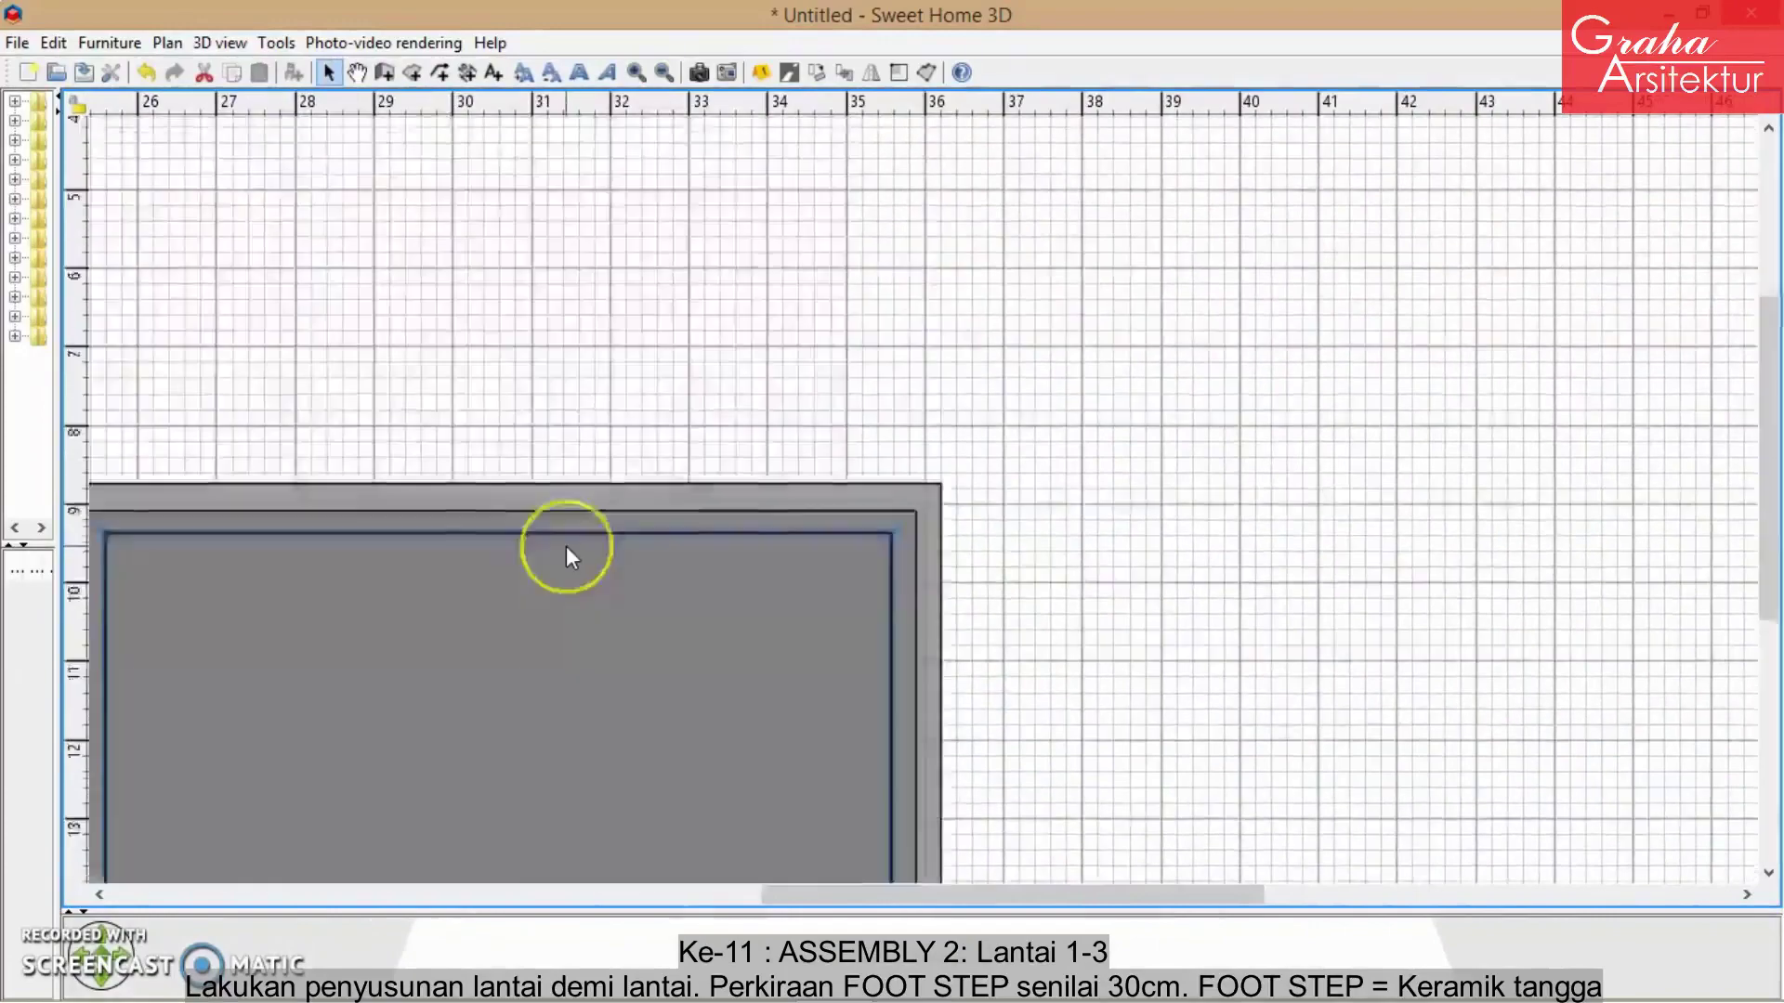
ctrl+scroll(566, 544, down, 14)
click(934, 570)
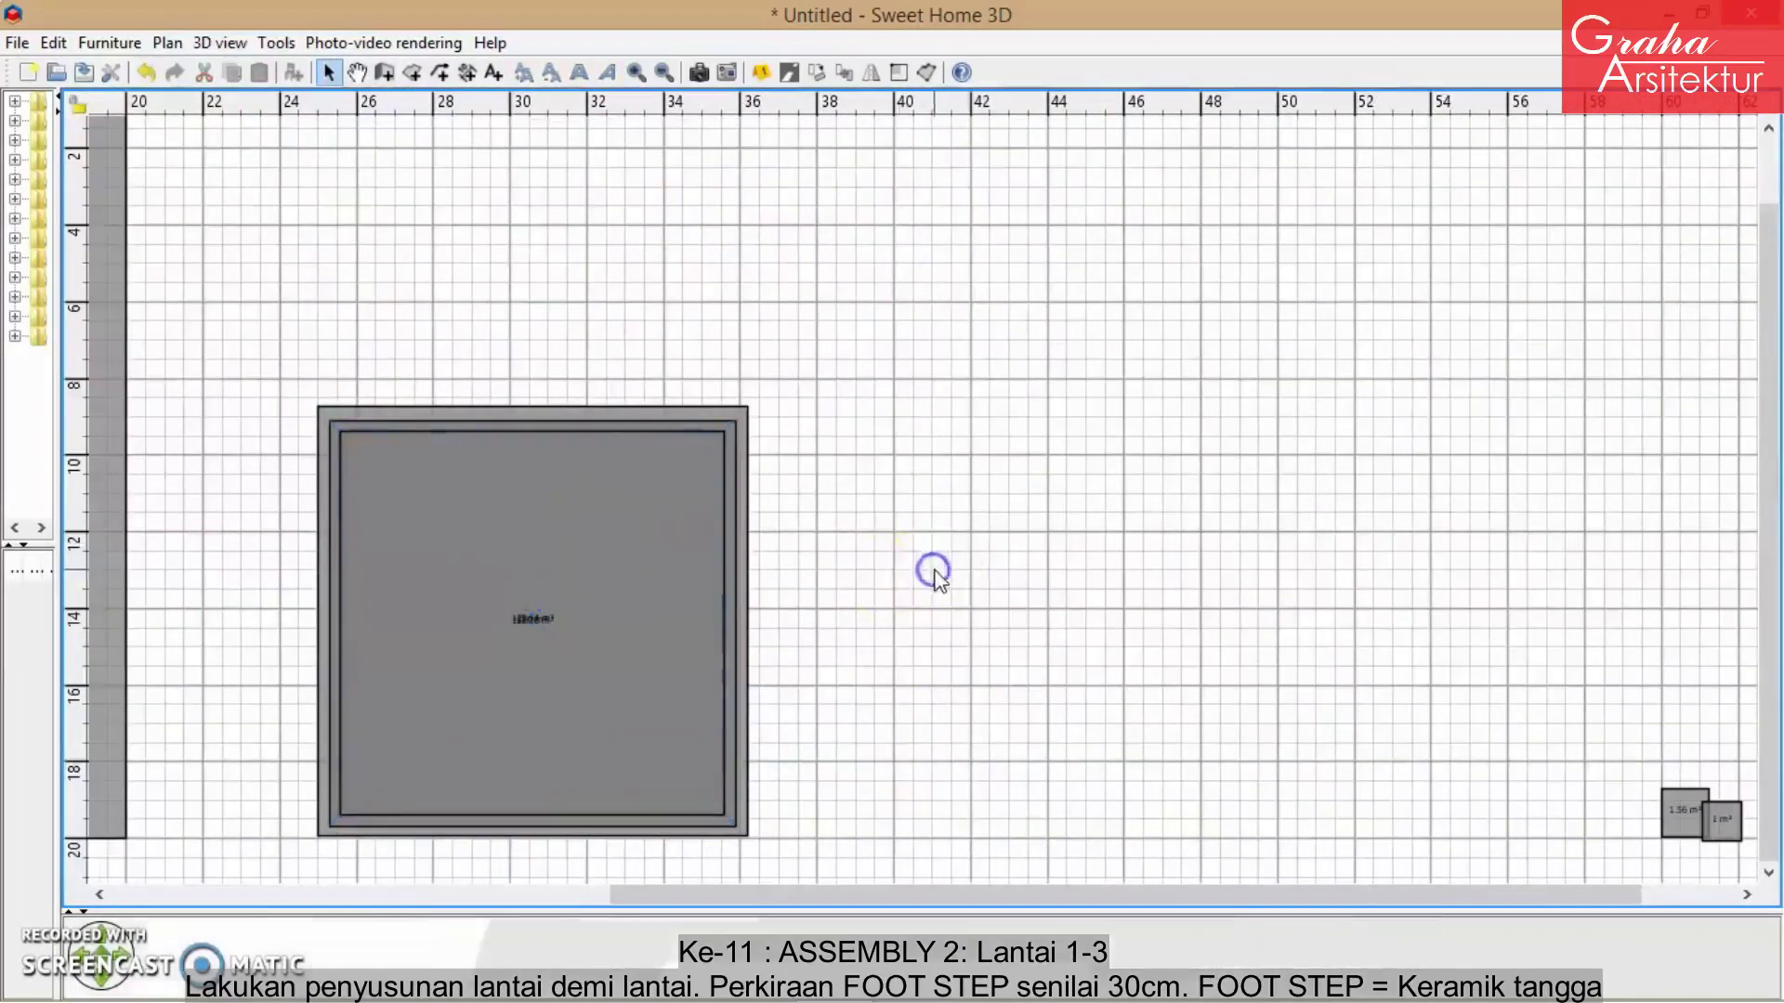
- Move the two small base plates and the round pillar together into the empty space beside the floor stack's upper-right corner
drag(226, 267, 615, 901)
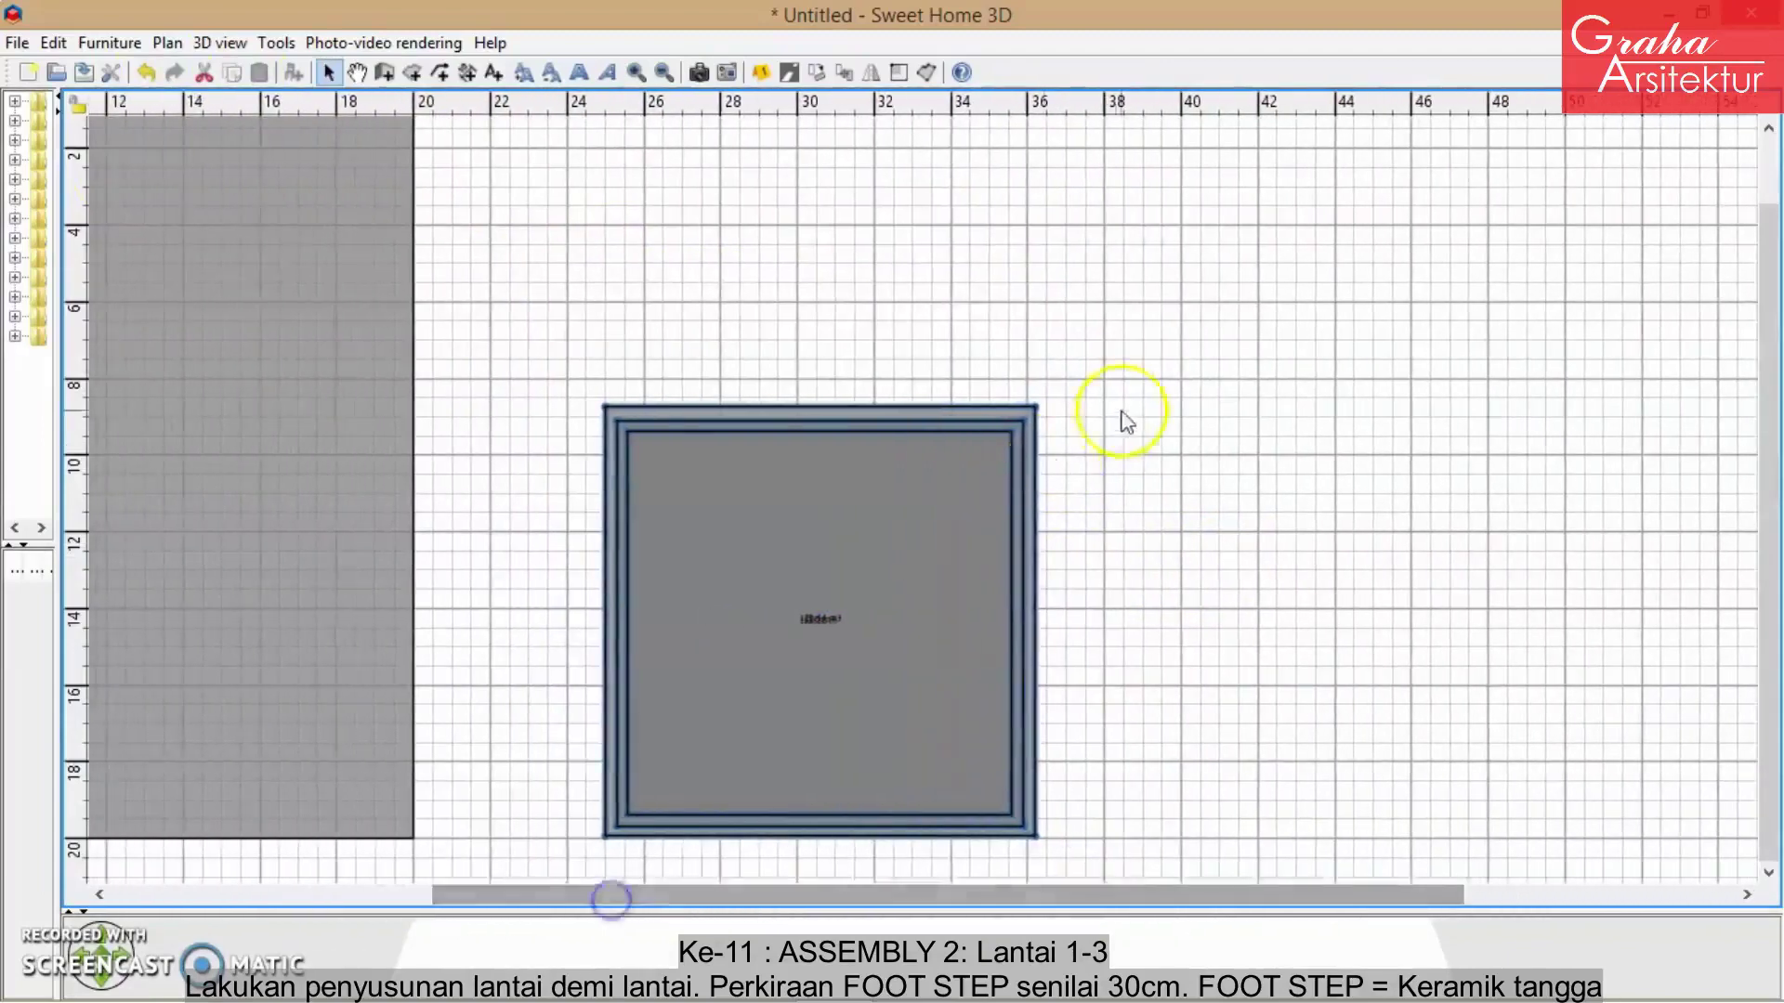
drag(1024, 901, 1287, 900)
drag(1467, 756, 1689, 866)
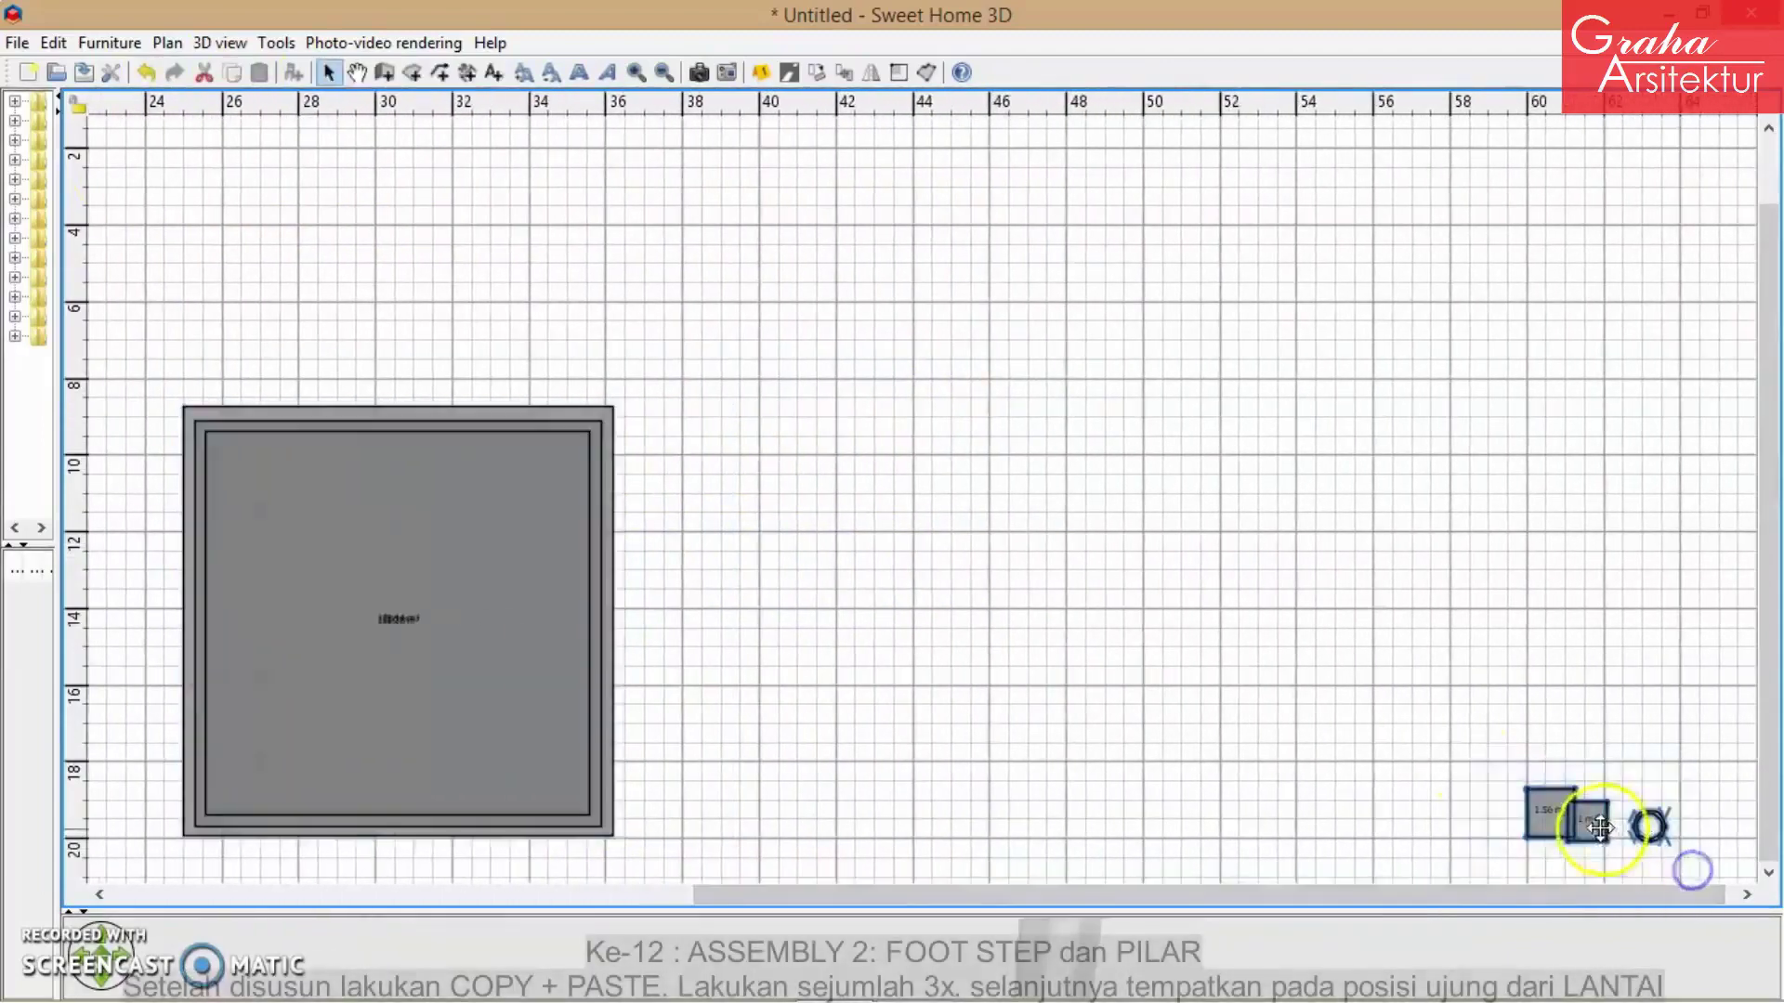
drag(1599, 830, 712, 409)
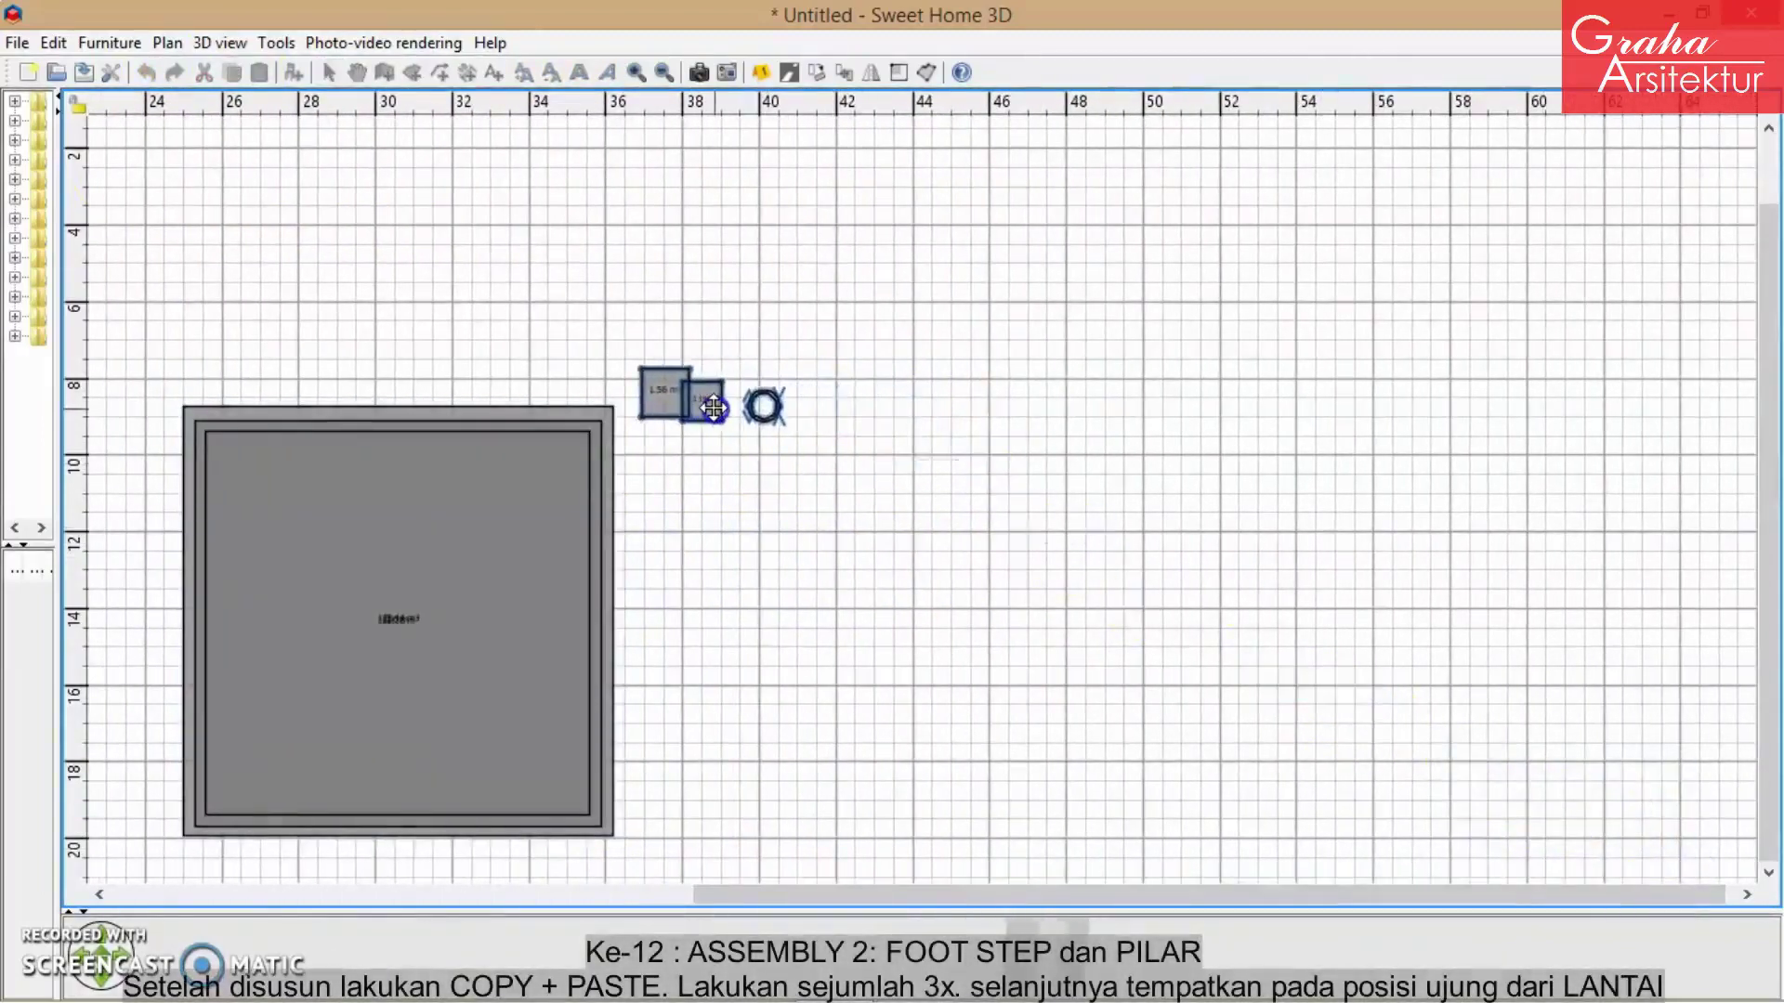
click(764, 543)
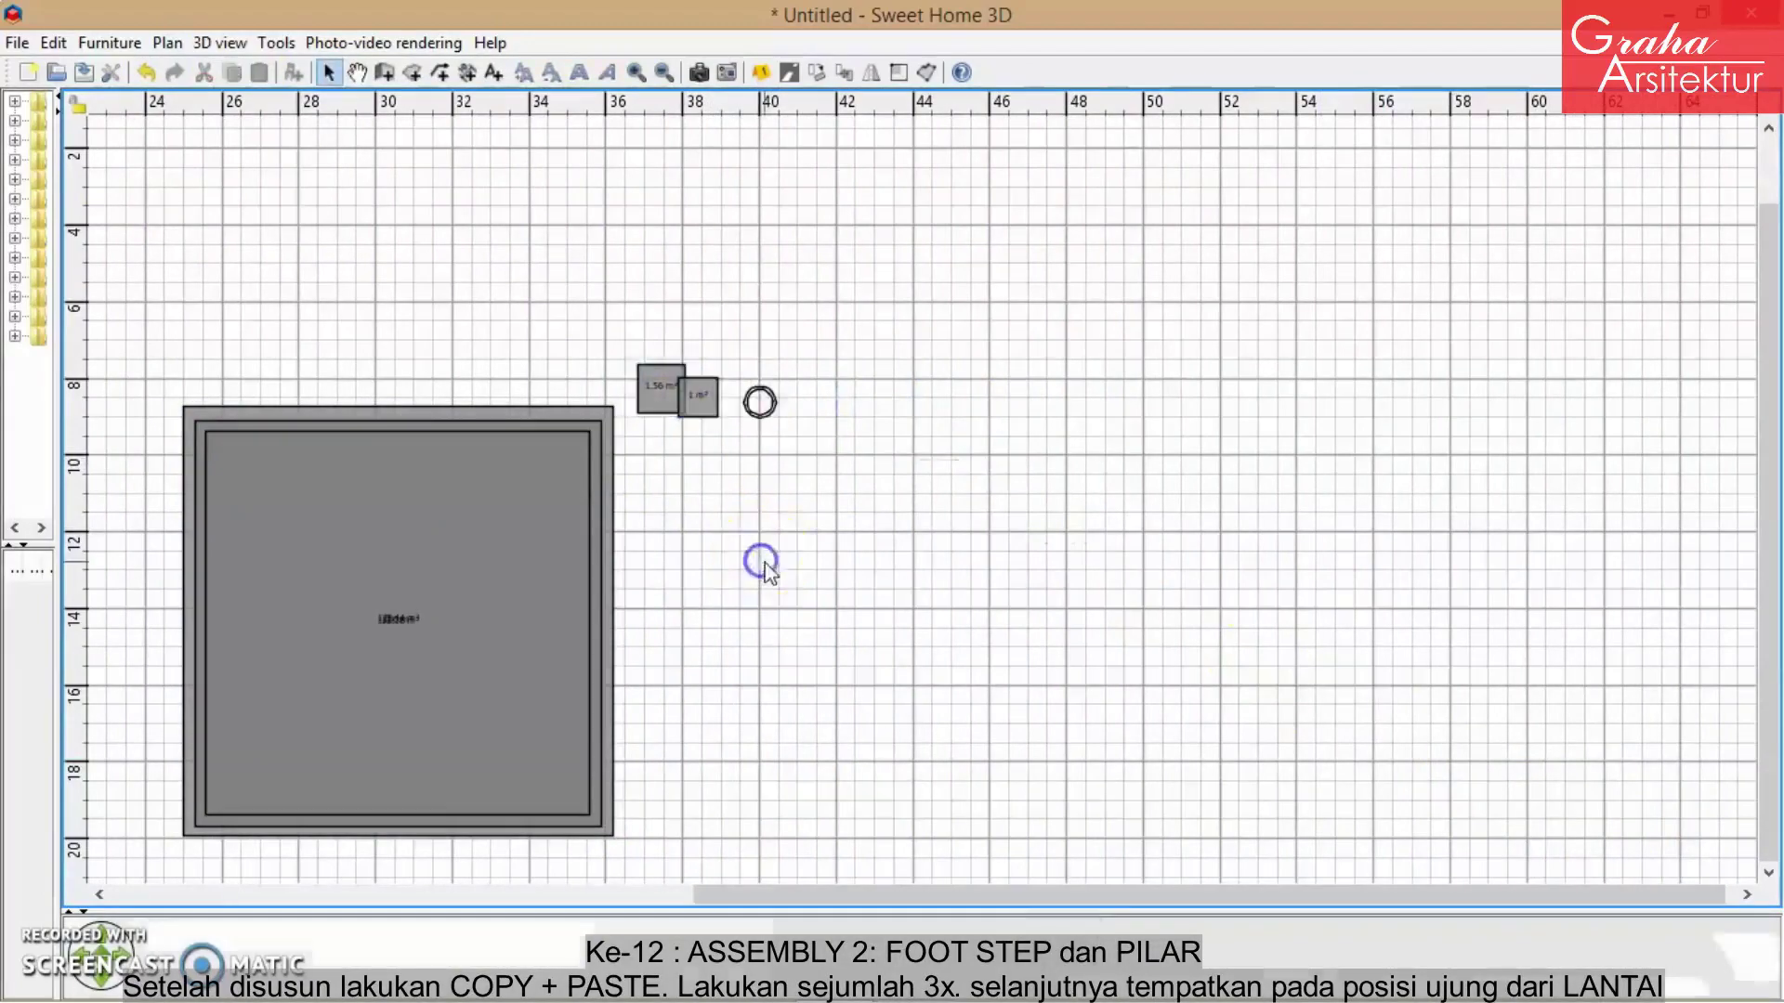
click(679, 478)
- Move the 1.56 m² base plate so its lower-left corner touches the upper-right corner of the largest floor room
ctrl+scroll(600, 853, up, 3)
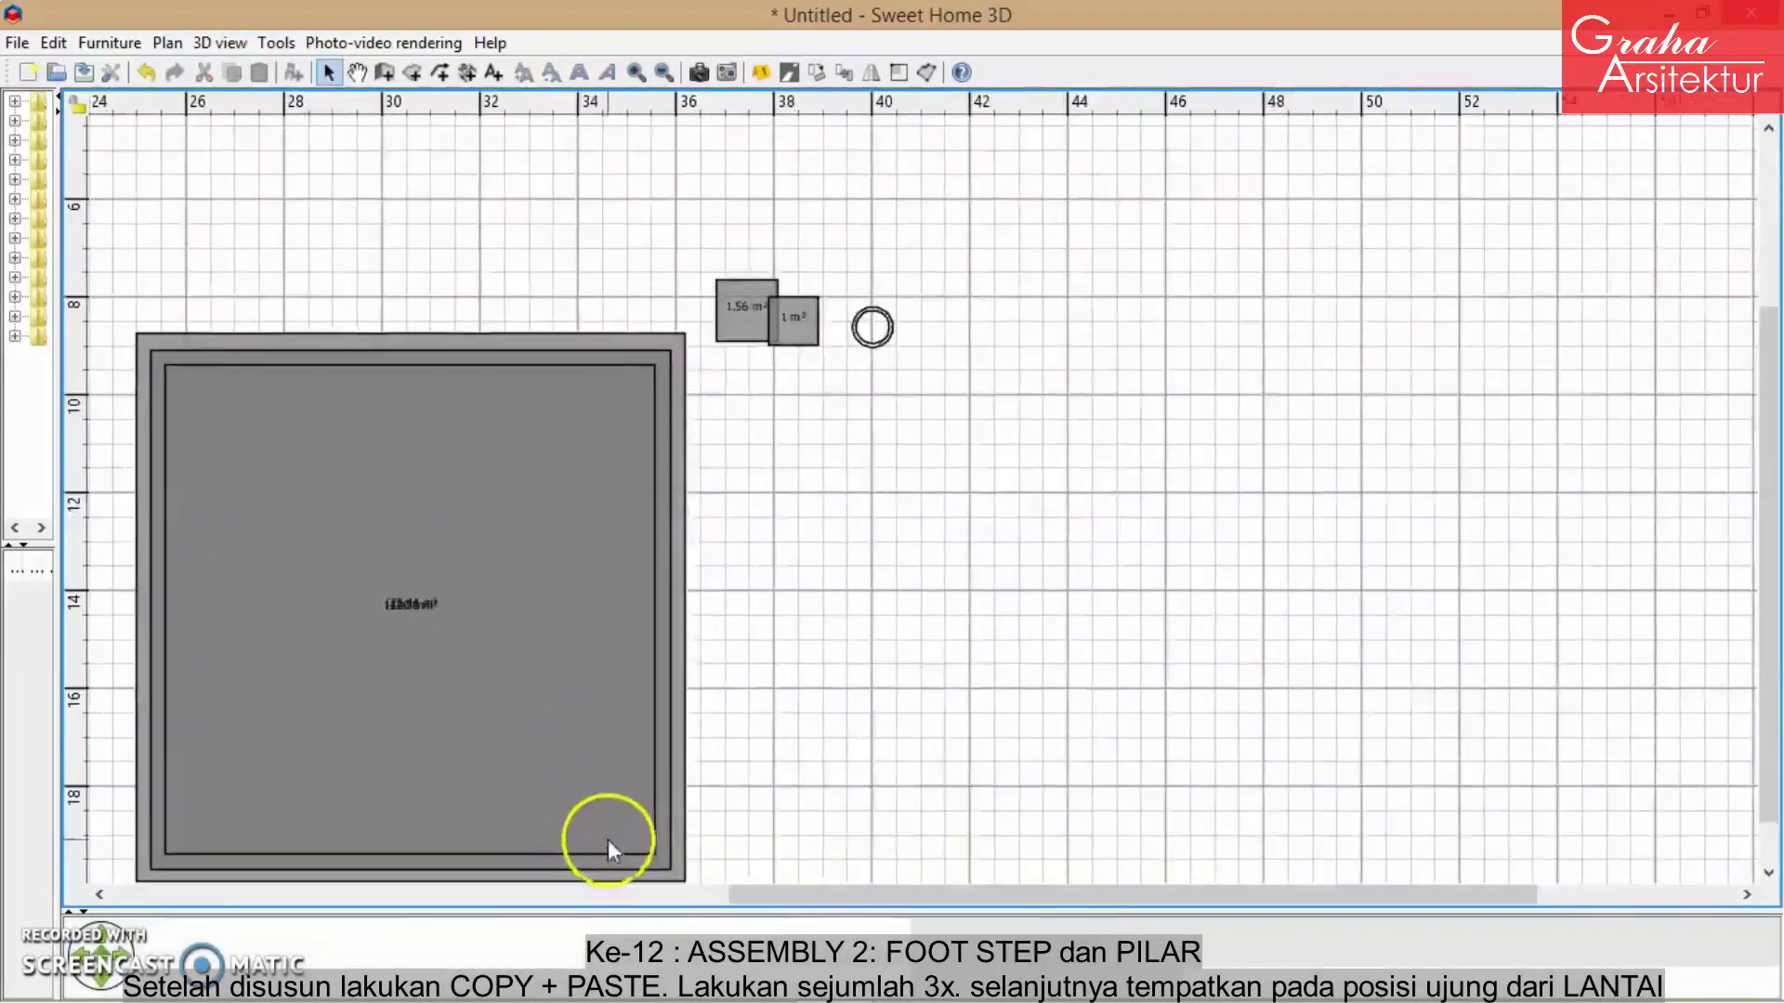
scroll(600, 662, up, 5)
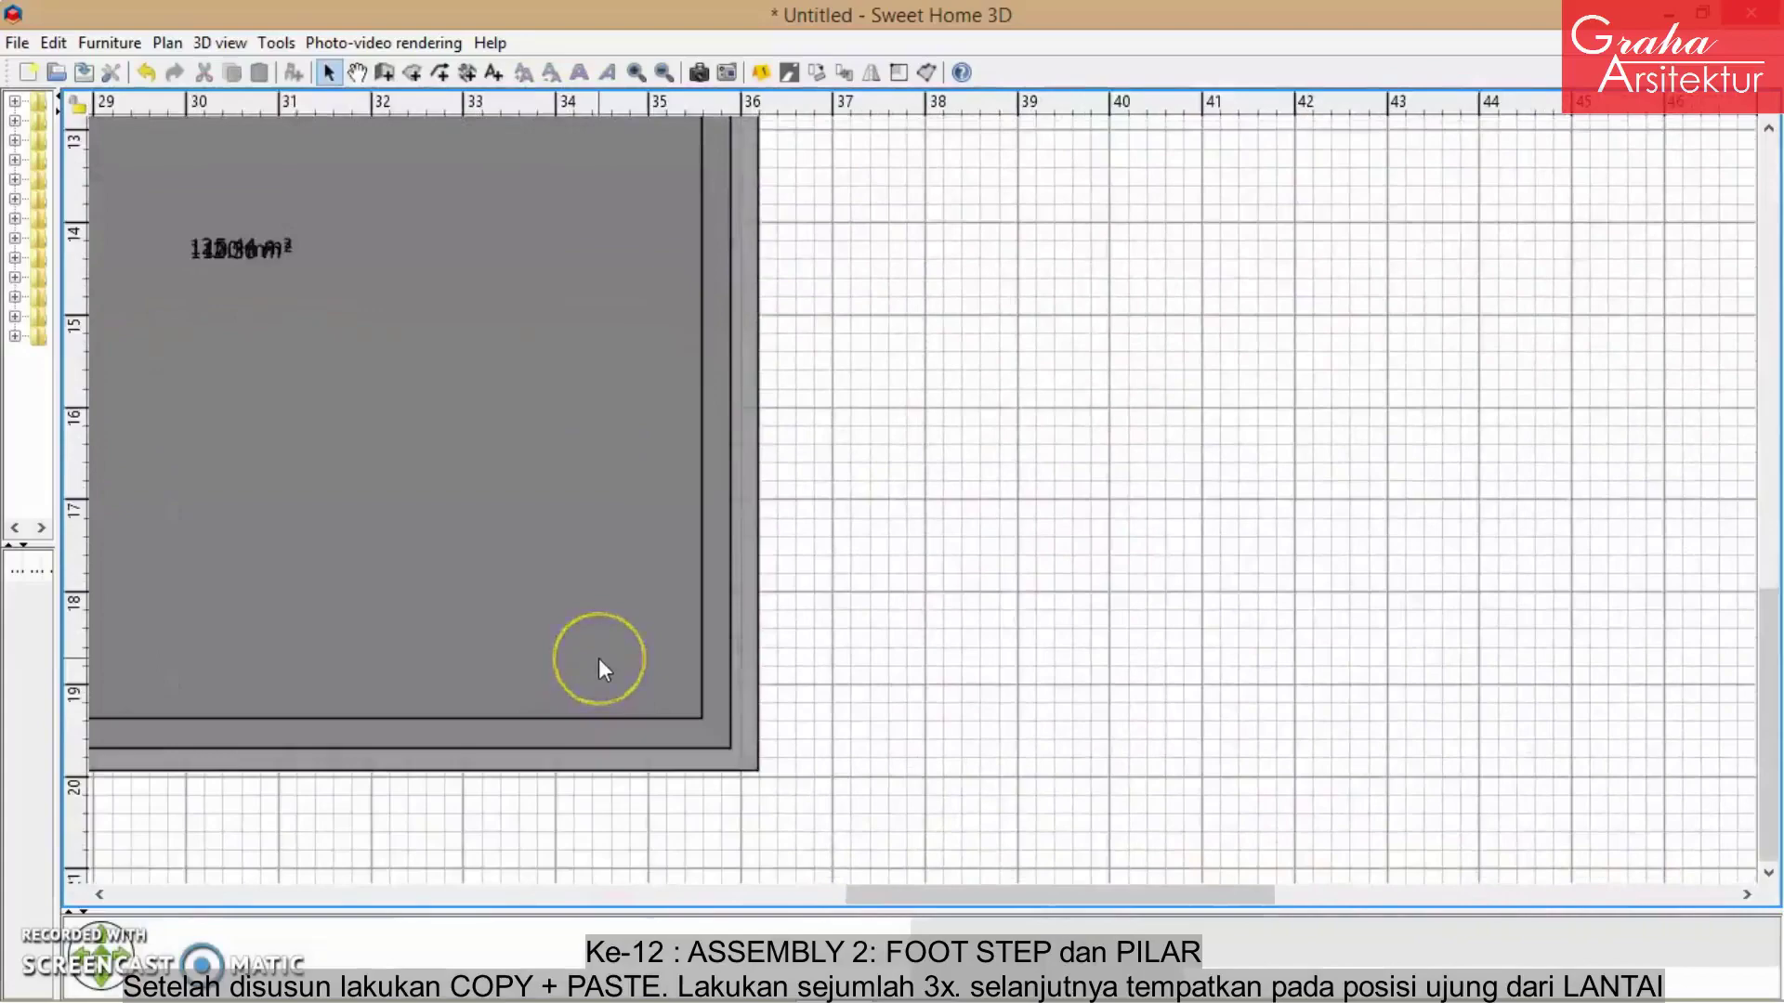
scroll(600, 660, down, 5)
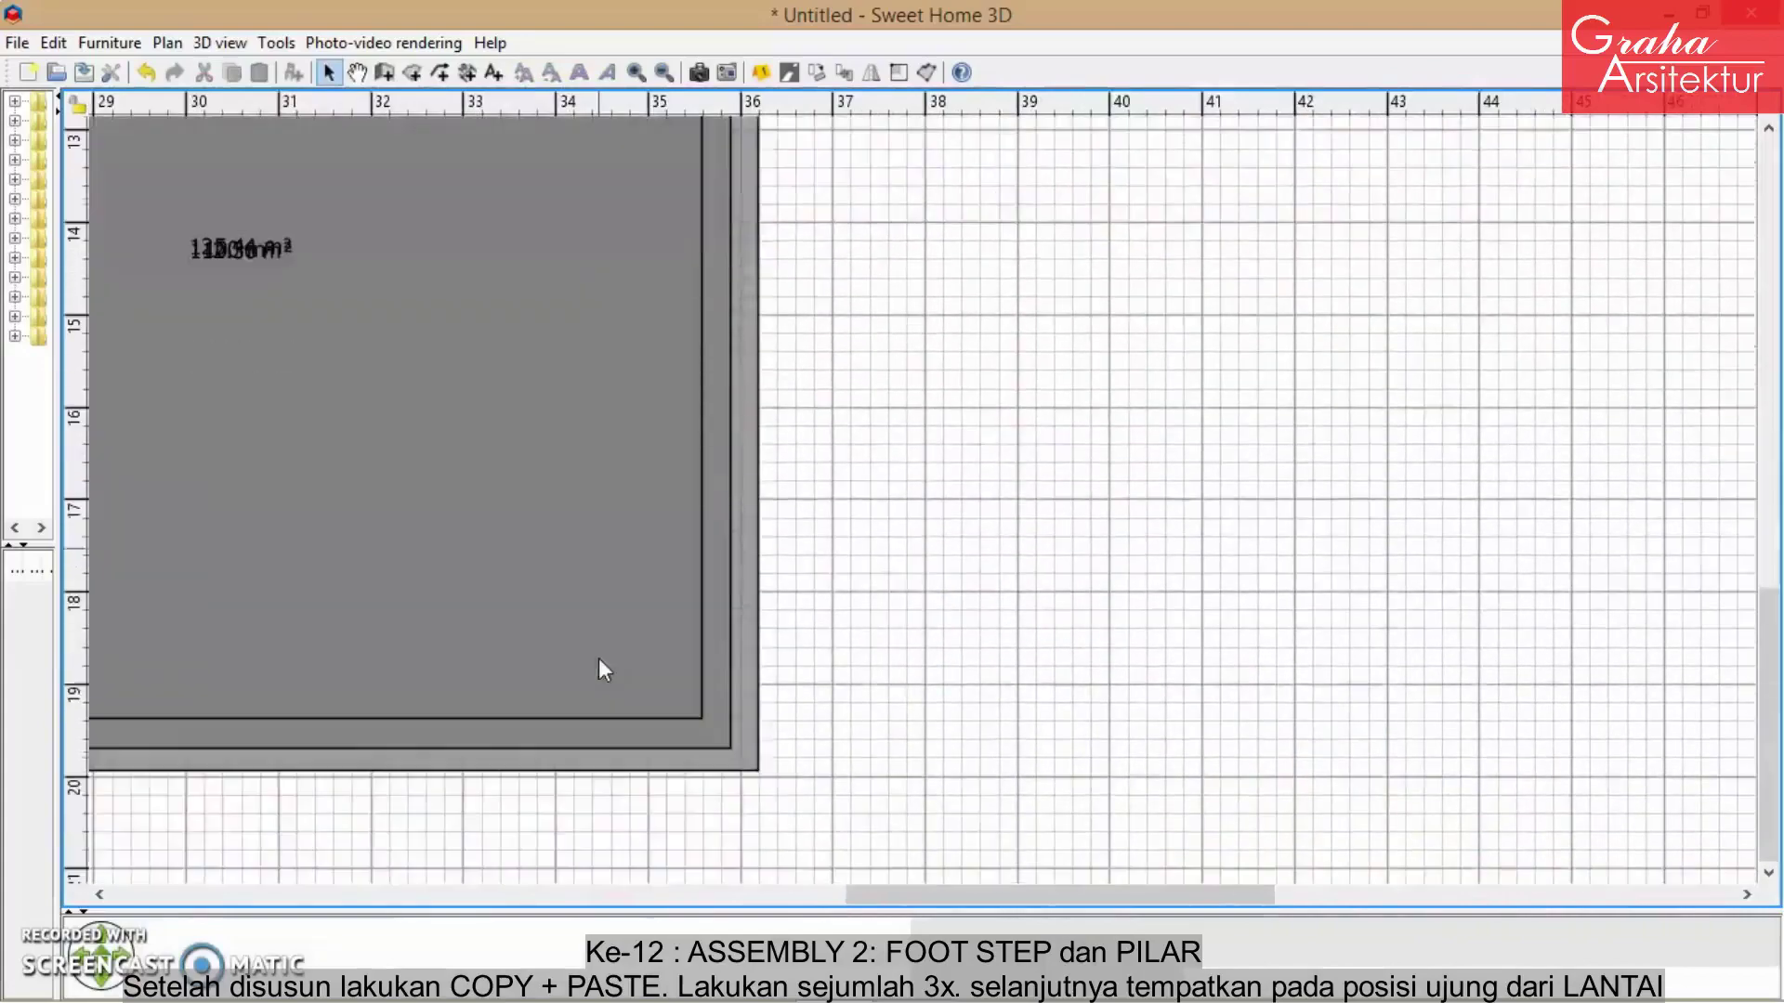
scroll(600, 662, up, 12)
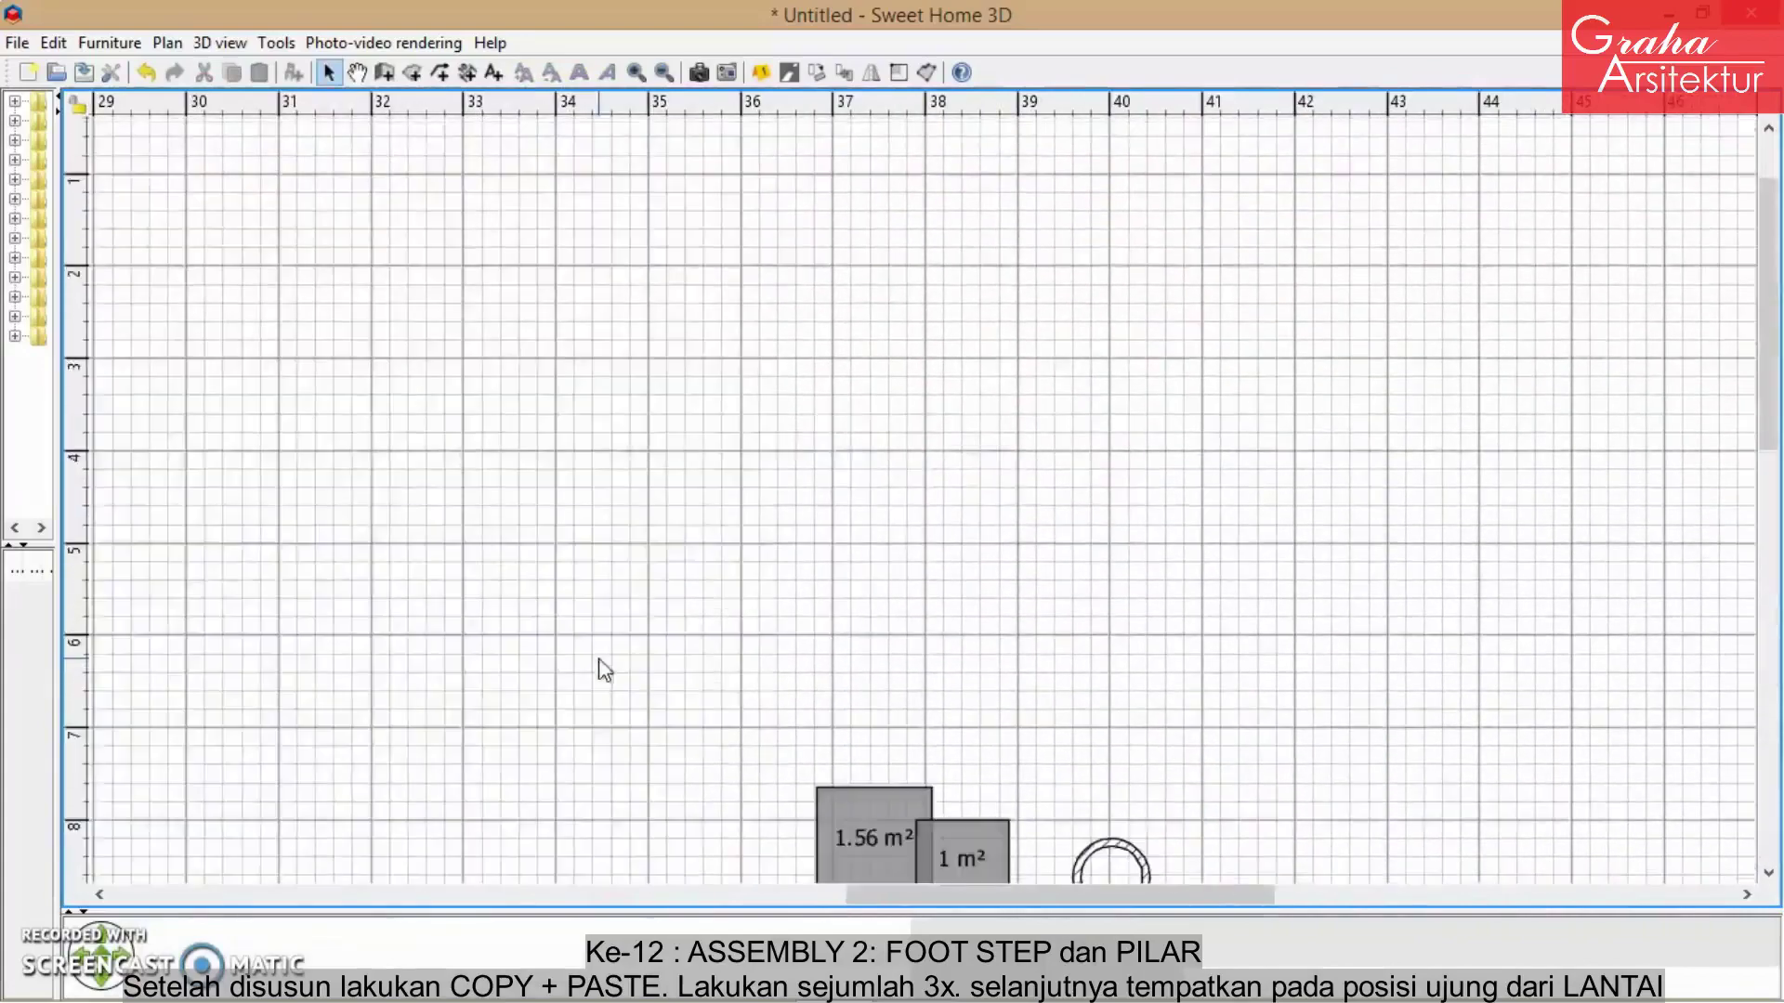
scroll(729, 657, down, 4)
ctrl+scroll(864, 459, up, 3)
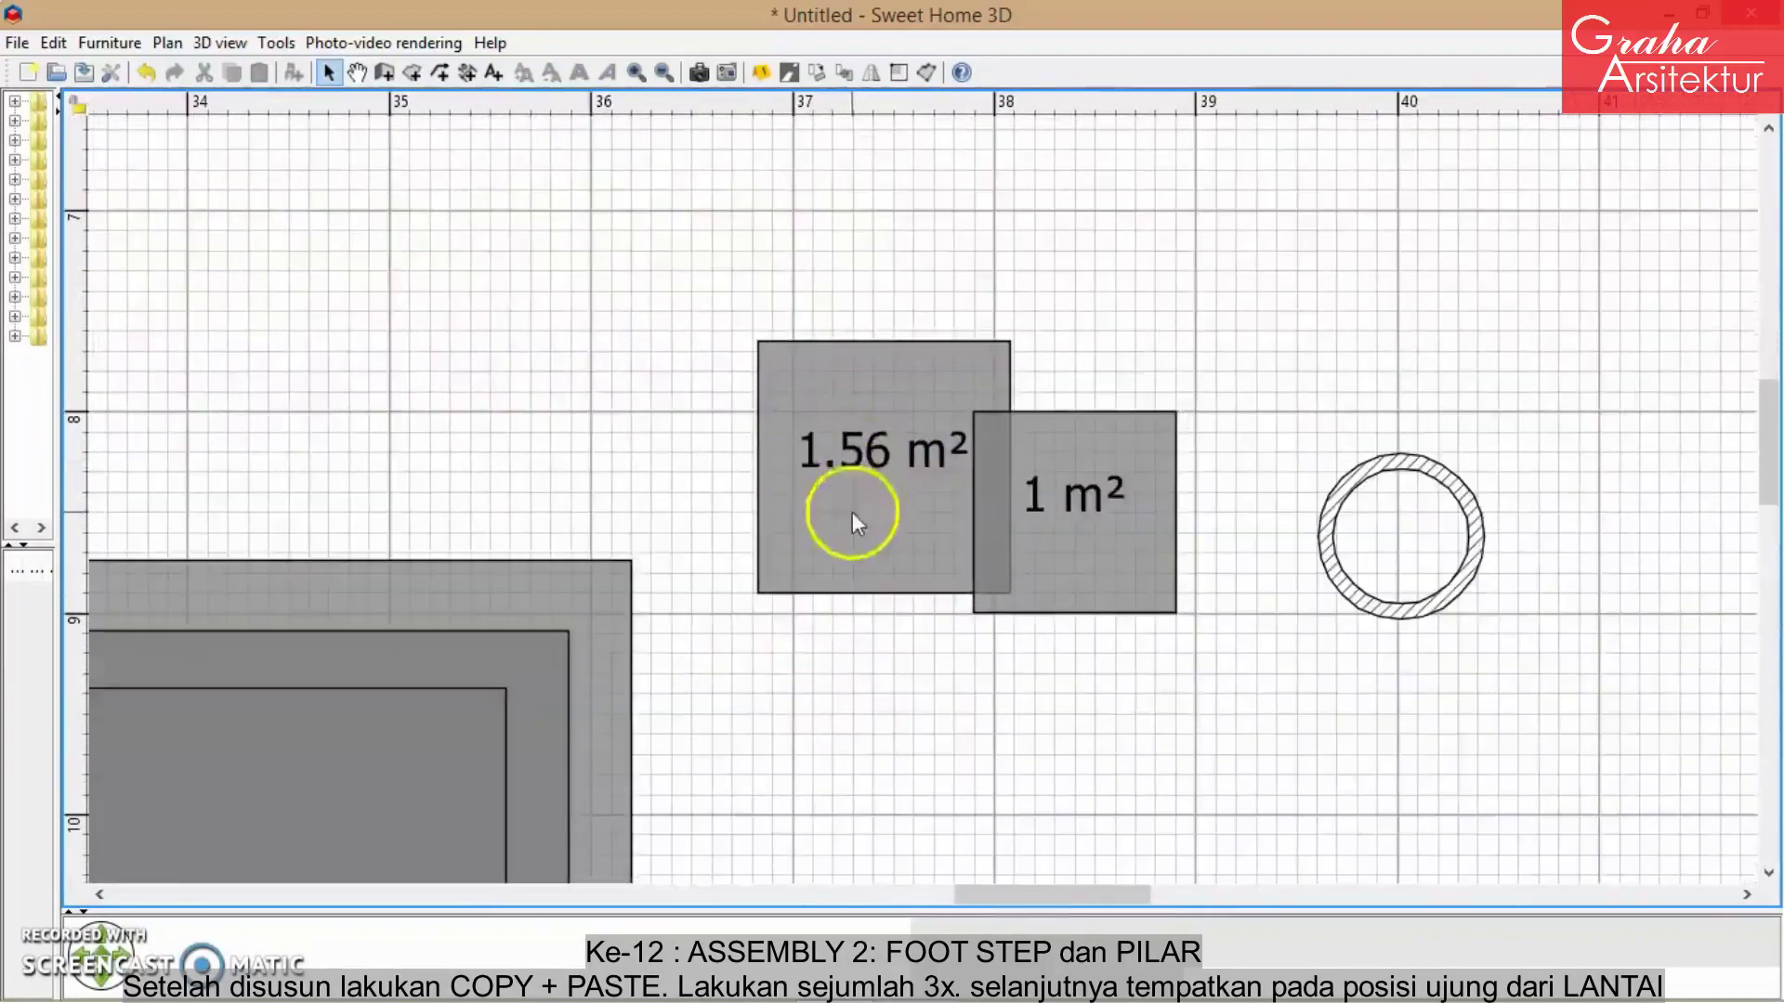
click(853, 517)
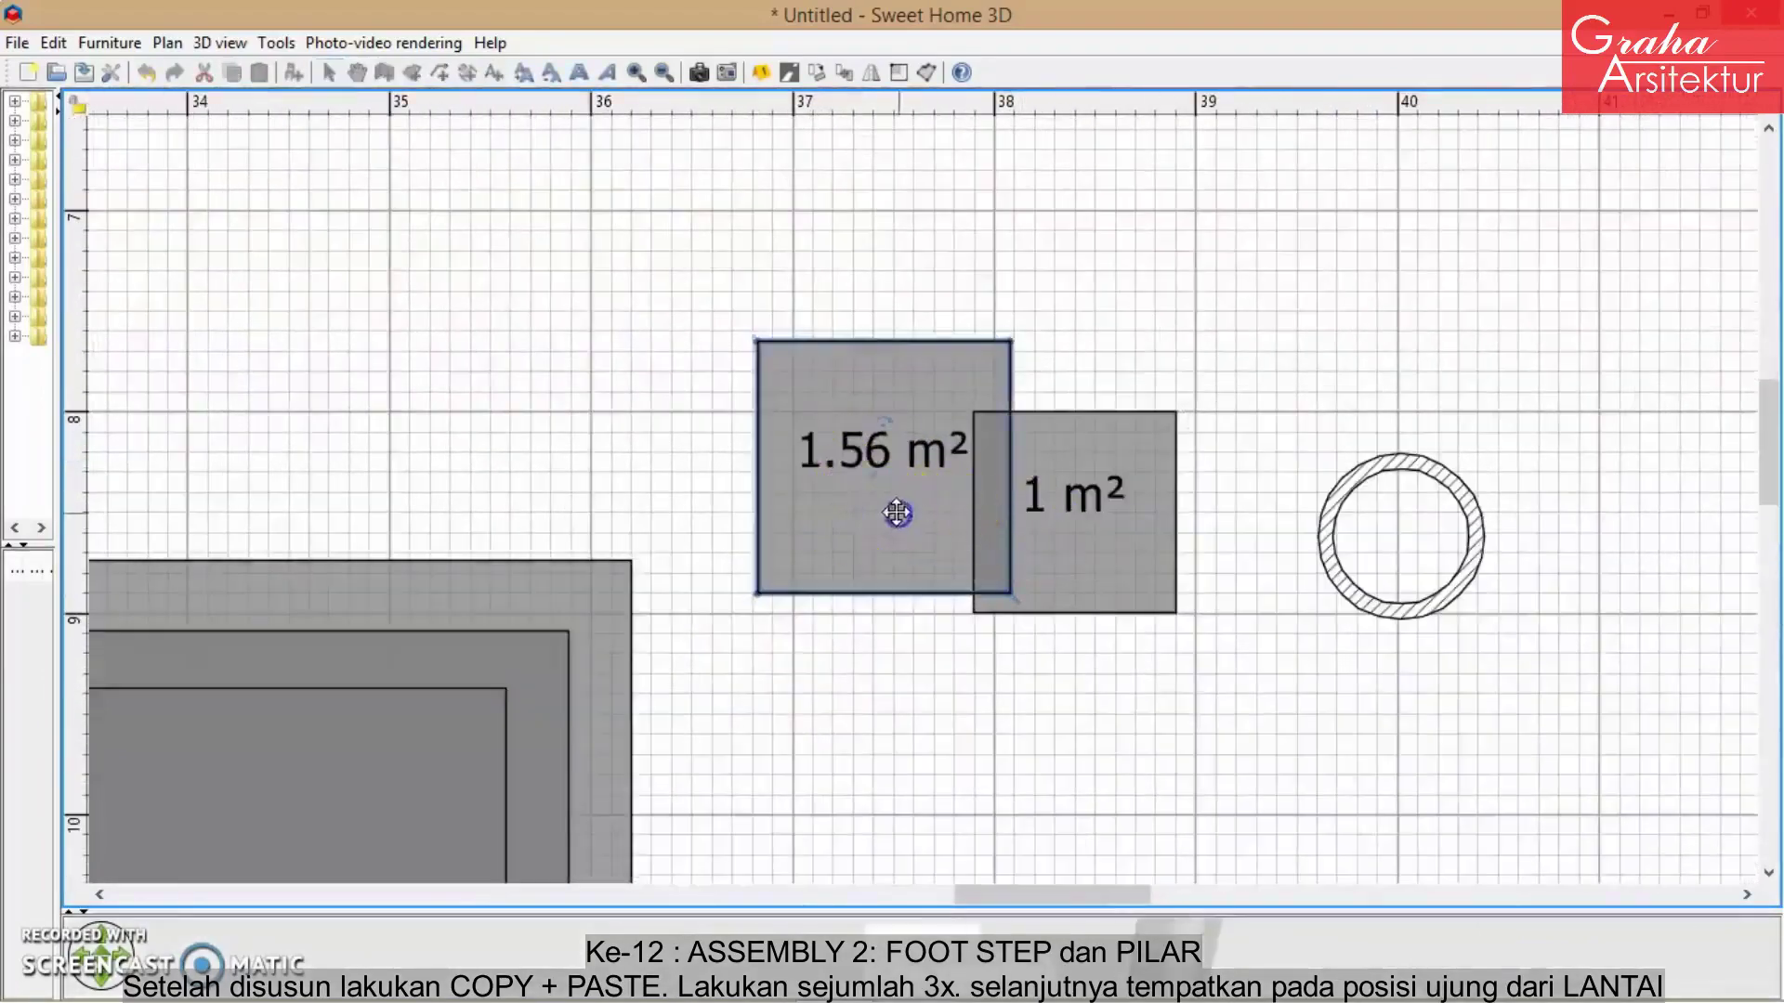
drag(900, 510, 774, 481)
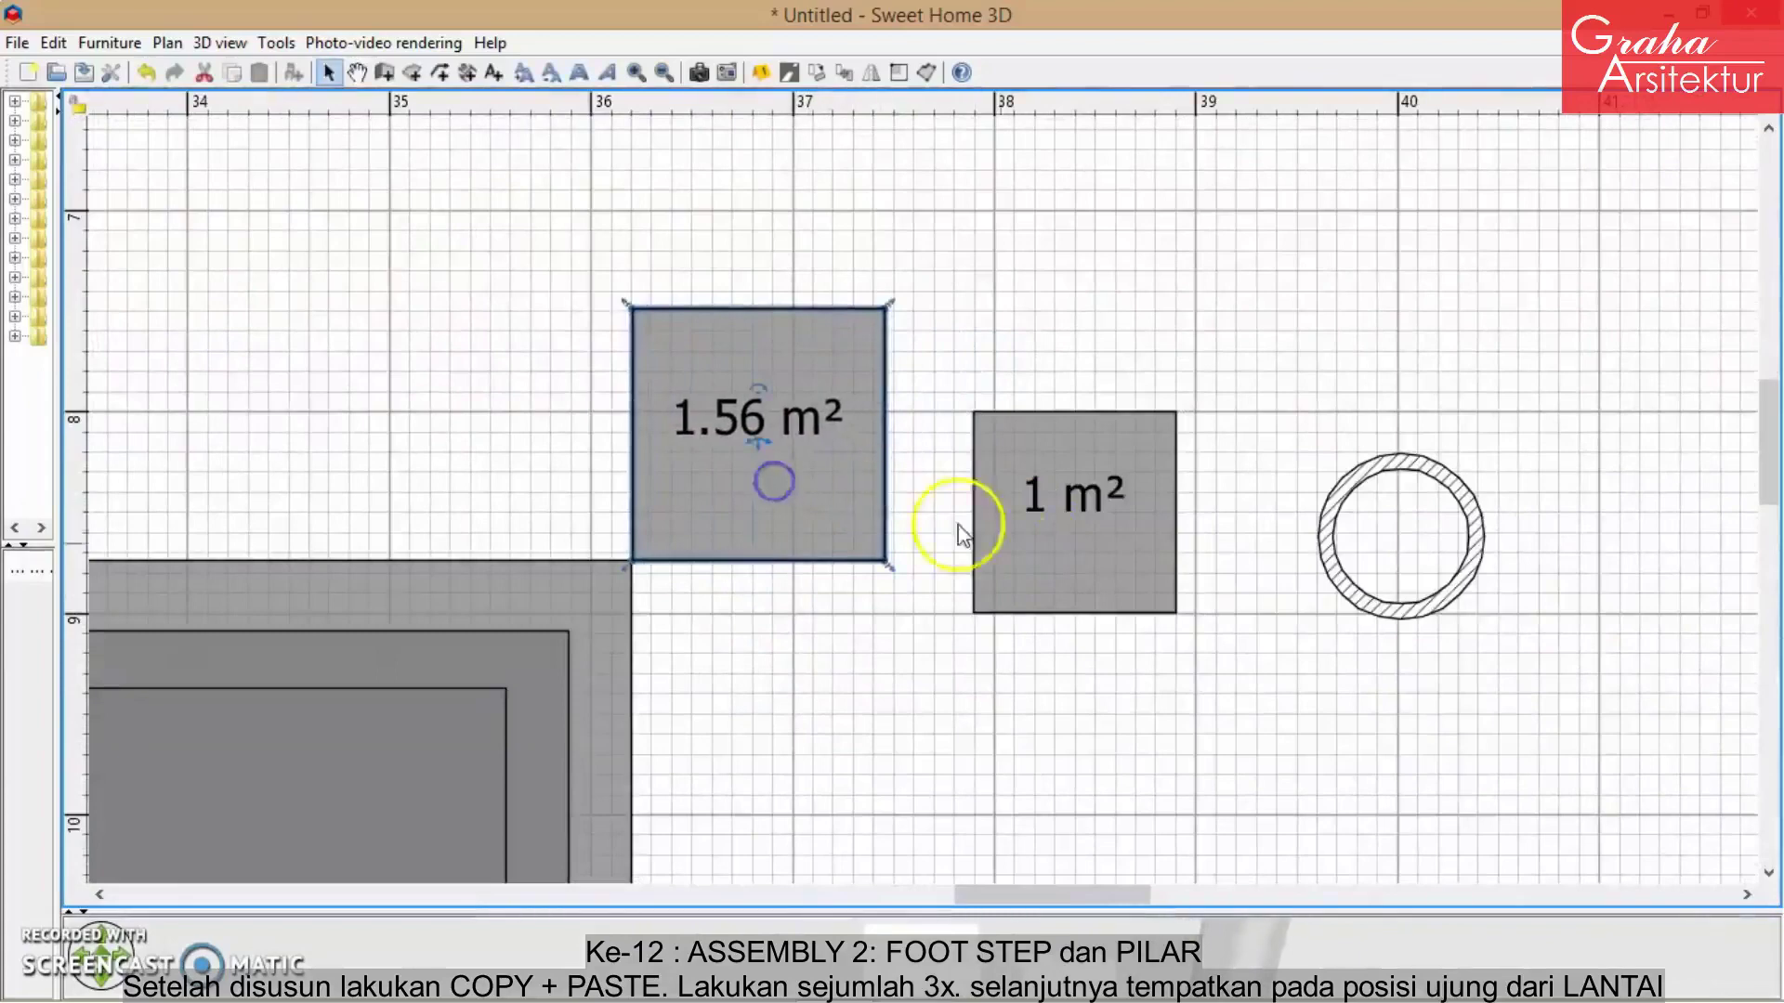
- Centre the 1 m² plate on the 1.56 m² base plate and place the round pillar centrally on top of both
click(1059, 557)
drag(1059, 557, 759, 478)
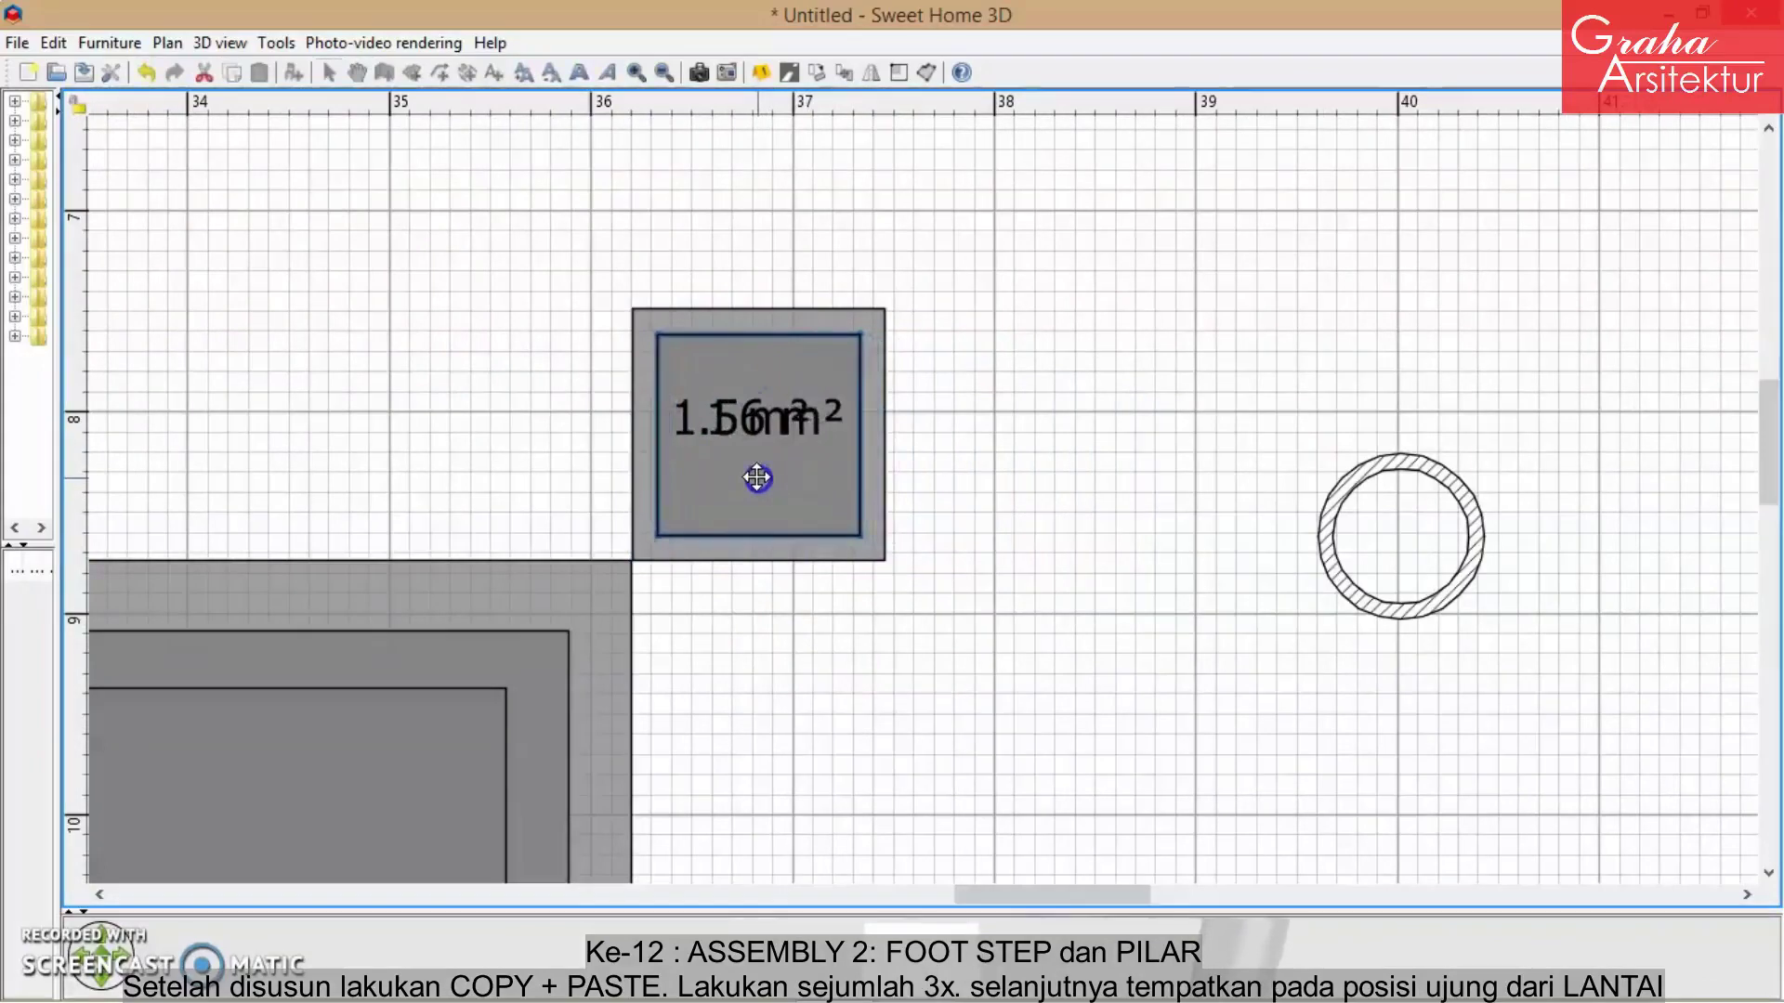
drag(1190, 397, 1545, 650)
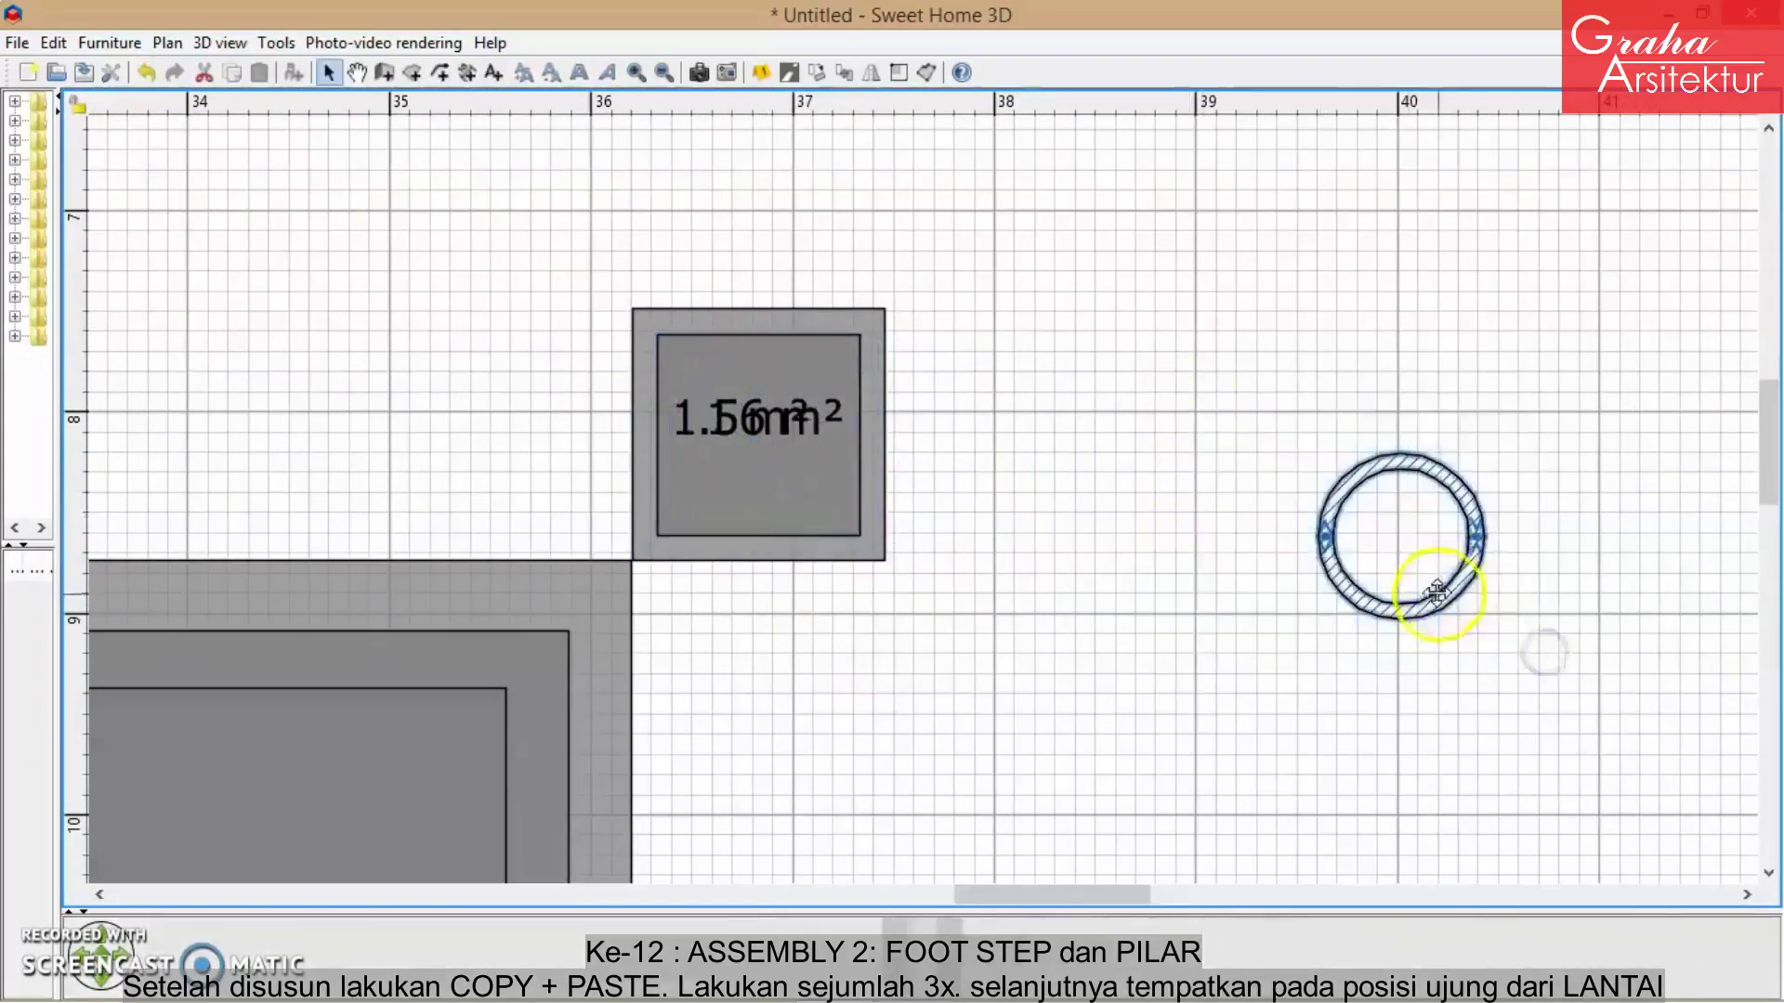
drag(1398, 599, 786, 495)
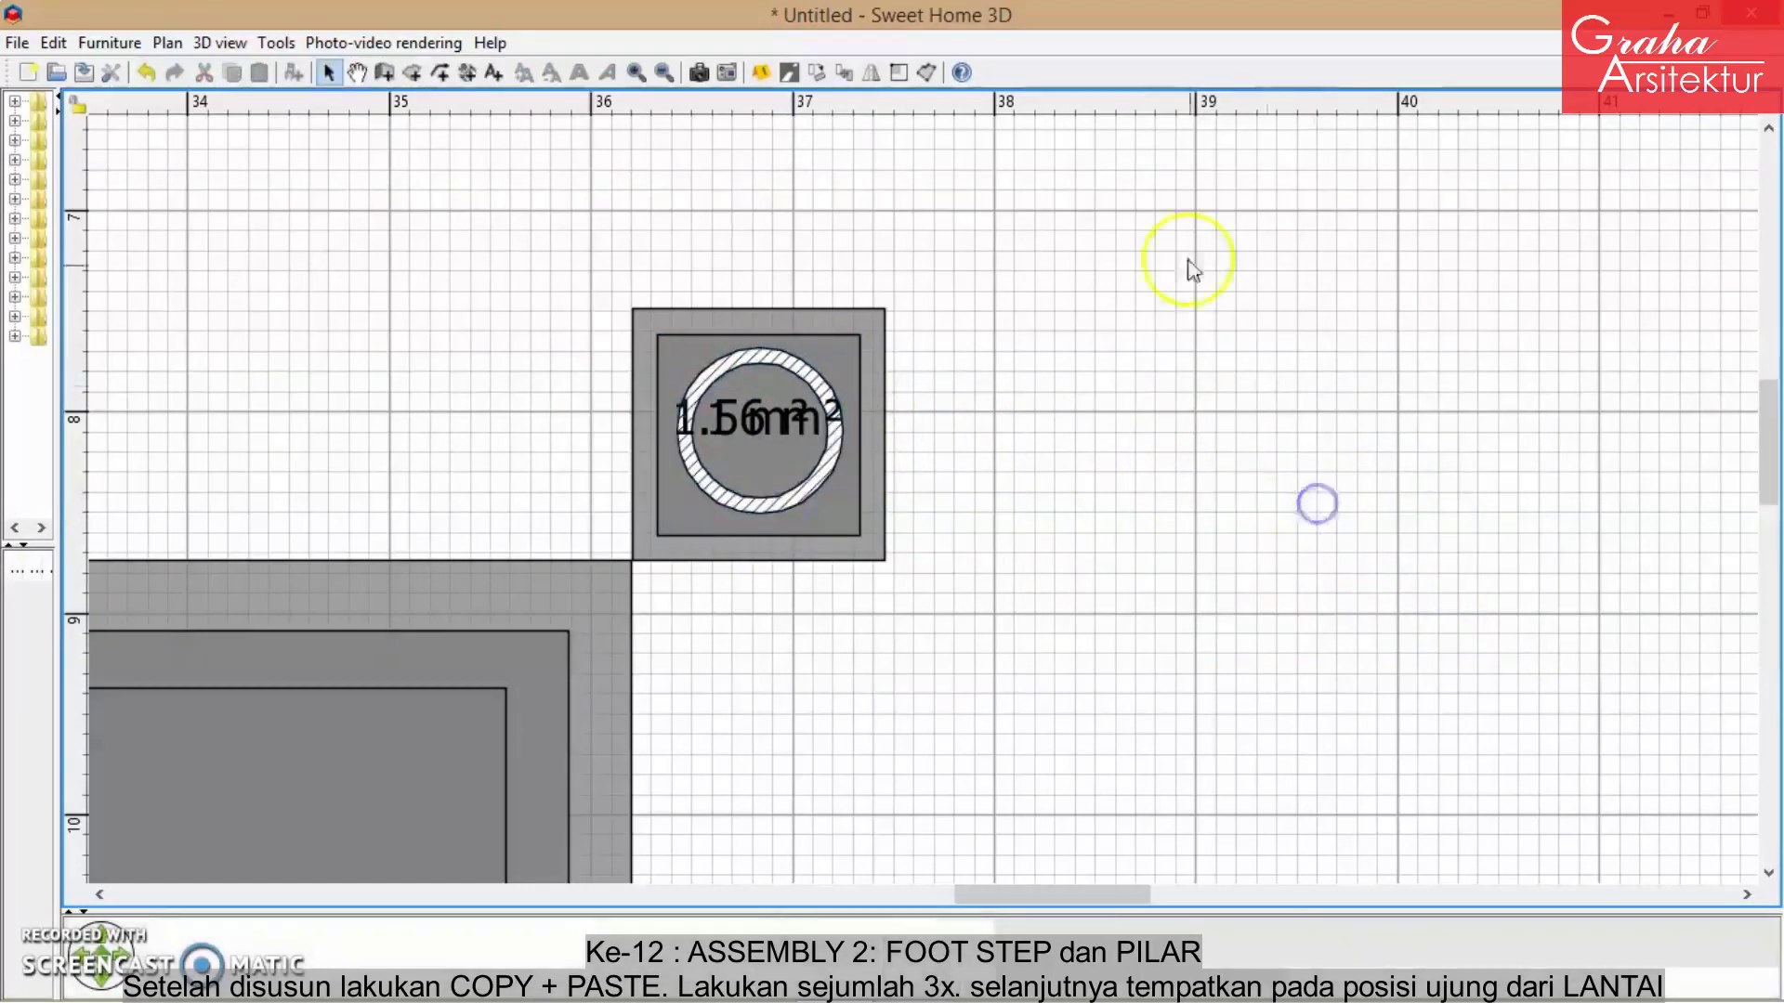
- Select the round pillar with its two base plates and duplicate the whole assembly
drag(1132, 169, 719, 592)
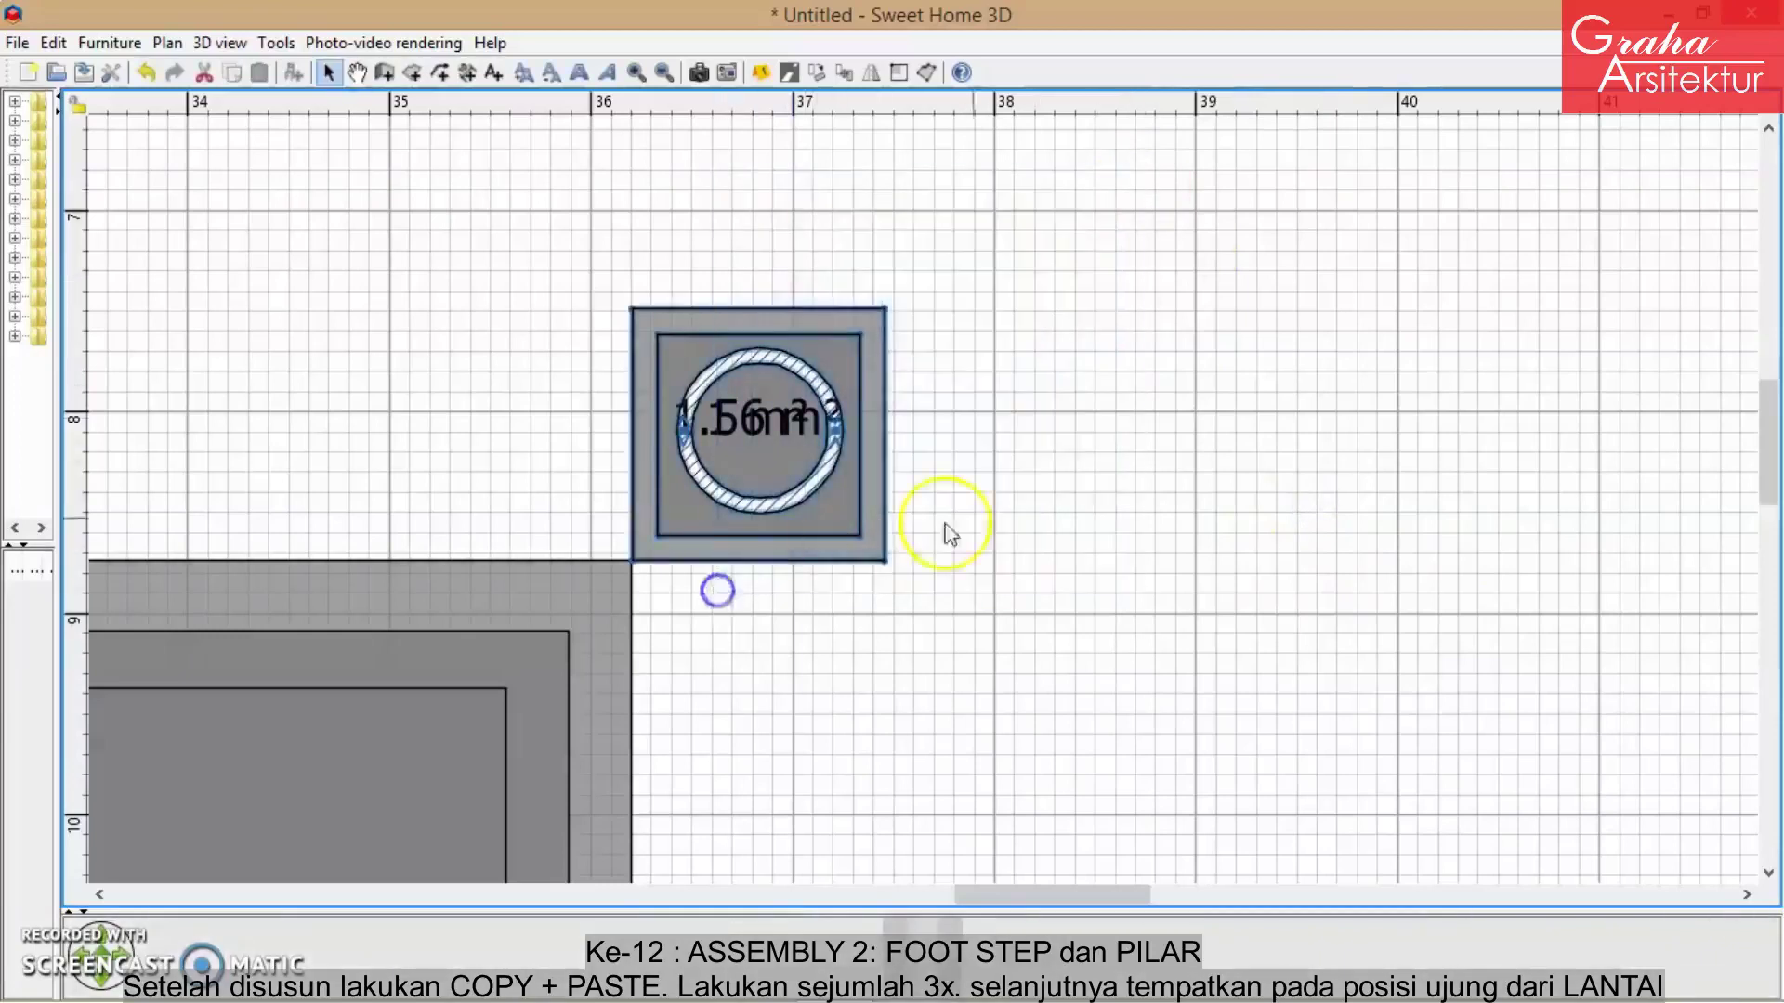
key(ctrl+c)
key(ctrl+v)
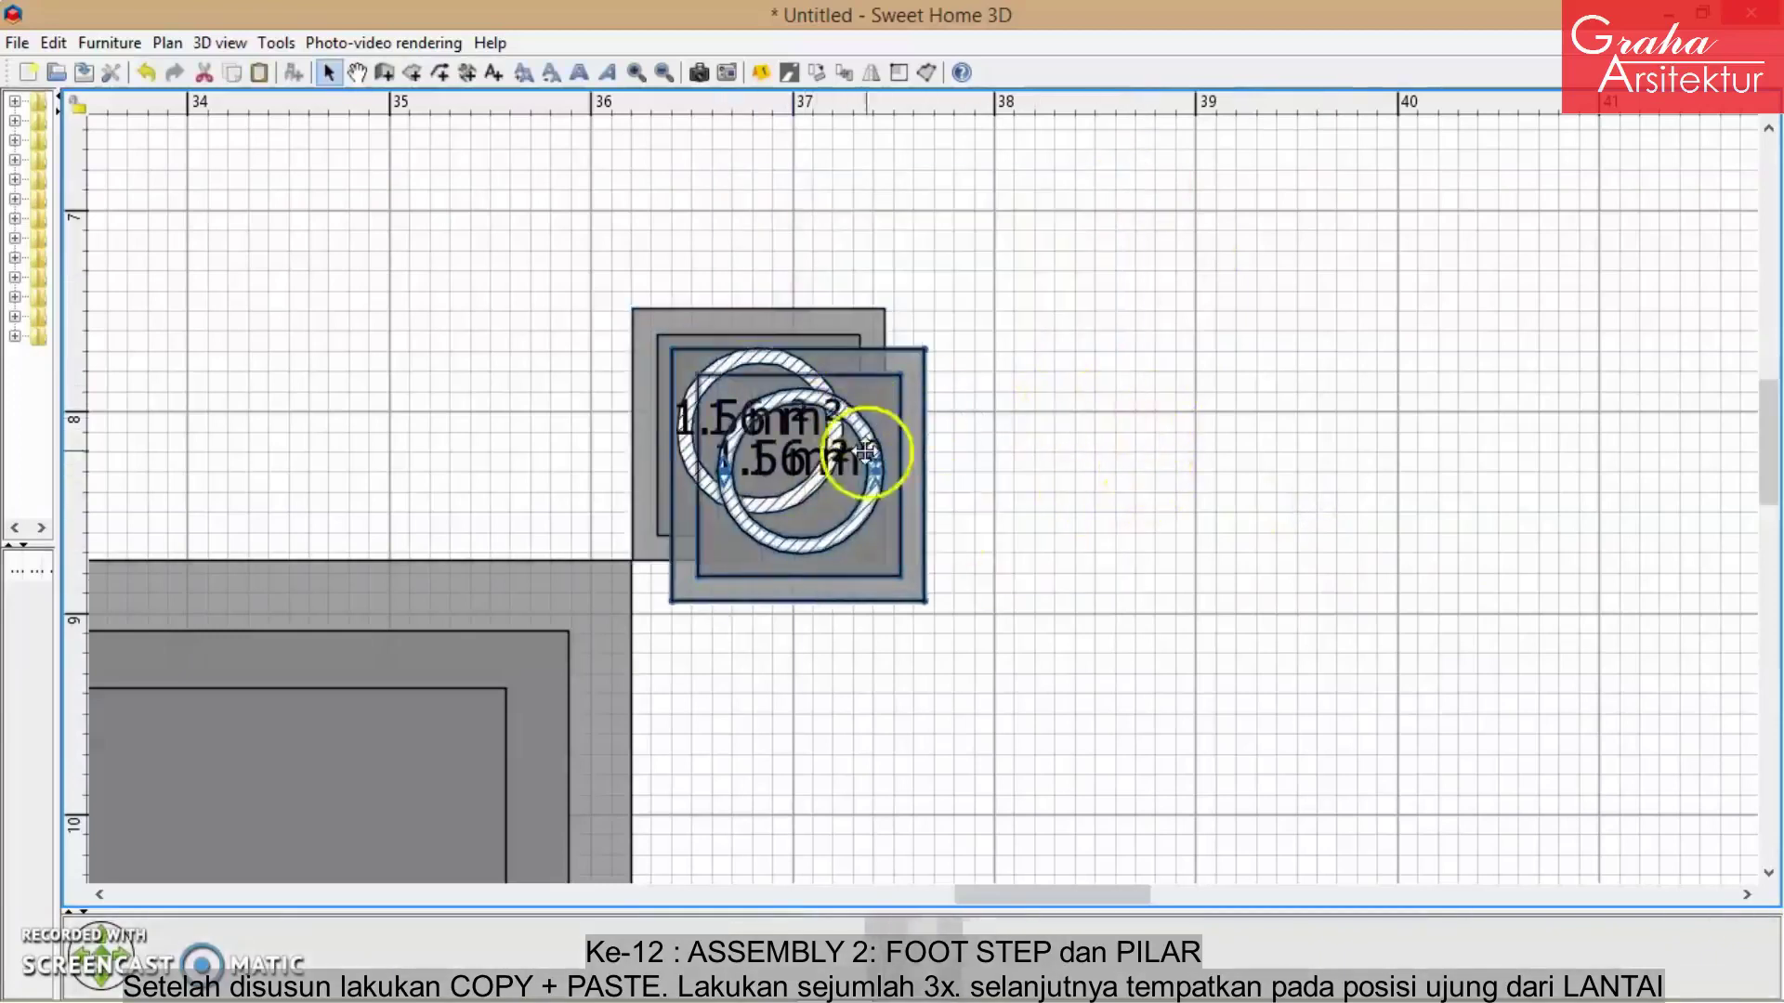
- Move the duplicated pillar assembly down so its upper-left corner touches the lower-right corner of the largest floor room
drag(893, 452, 871, 685)
scroll(871, 685, down, 1)
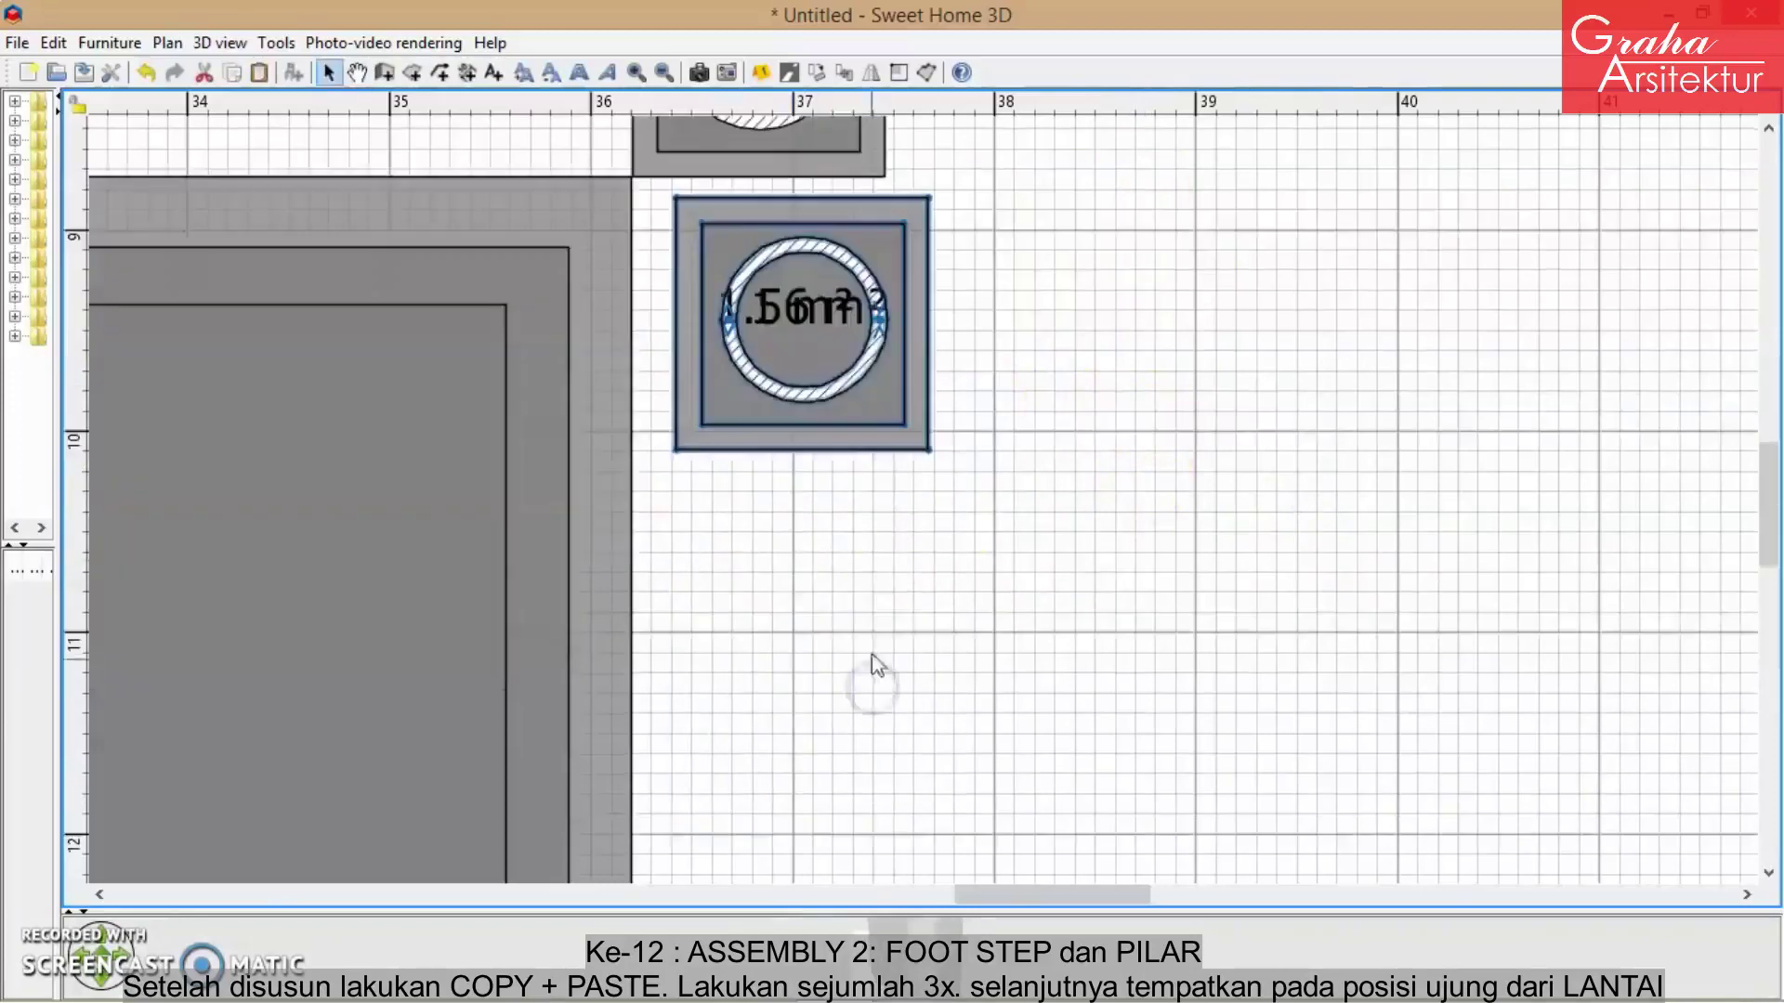
drag(836, 364, 847, 721)
scroll(929, 734, down, 2)
scroll(957, 734, up, 1)
drag(841, 322, 830, 734)
scroll(831, 734, down, 2)
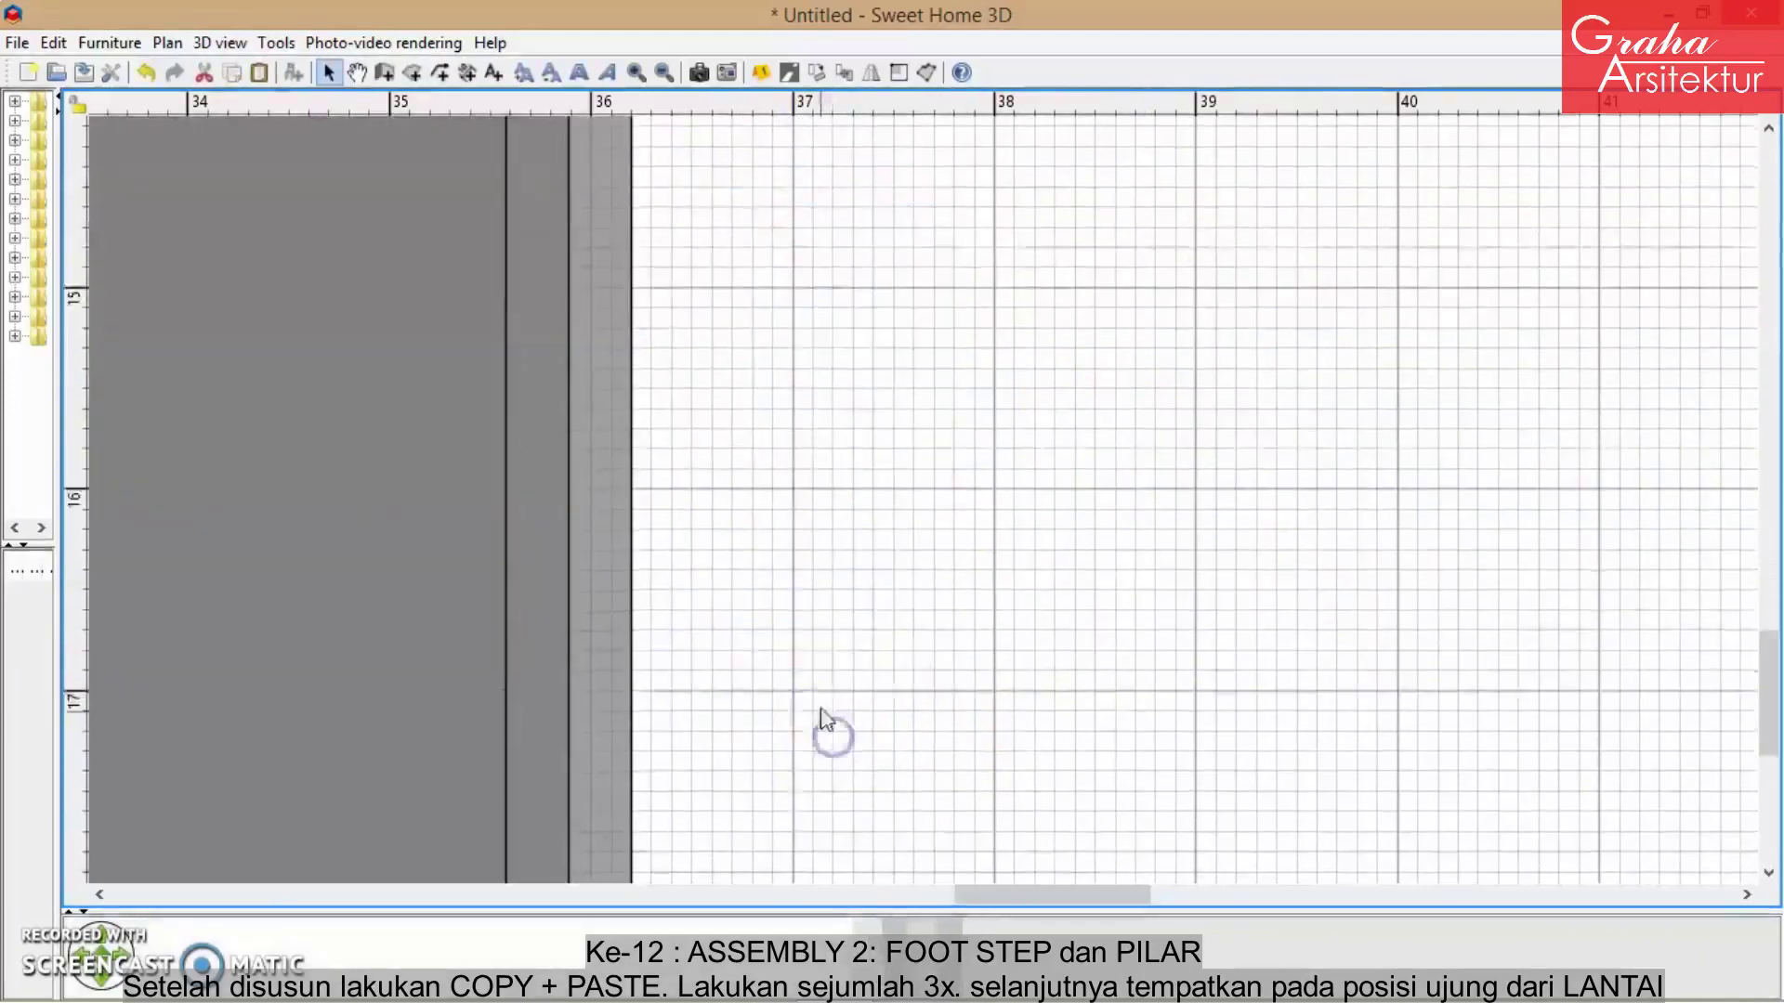
scroll(817, 669, up, 2)
scroll(800, 506, down, 1)
drag(802, 355, 760, 762)
- Duplicate the pillar assembly again and place it so its upper-right corner touches the floor stack's lower-left corner
right_click(760, 762)
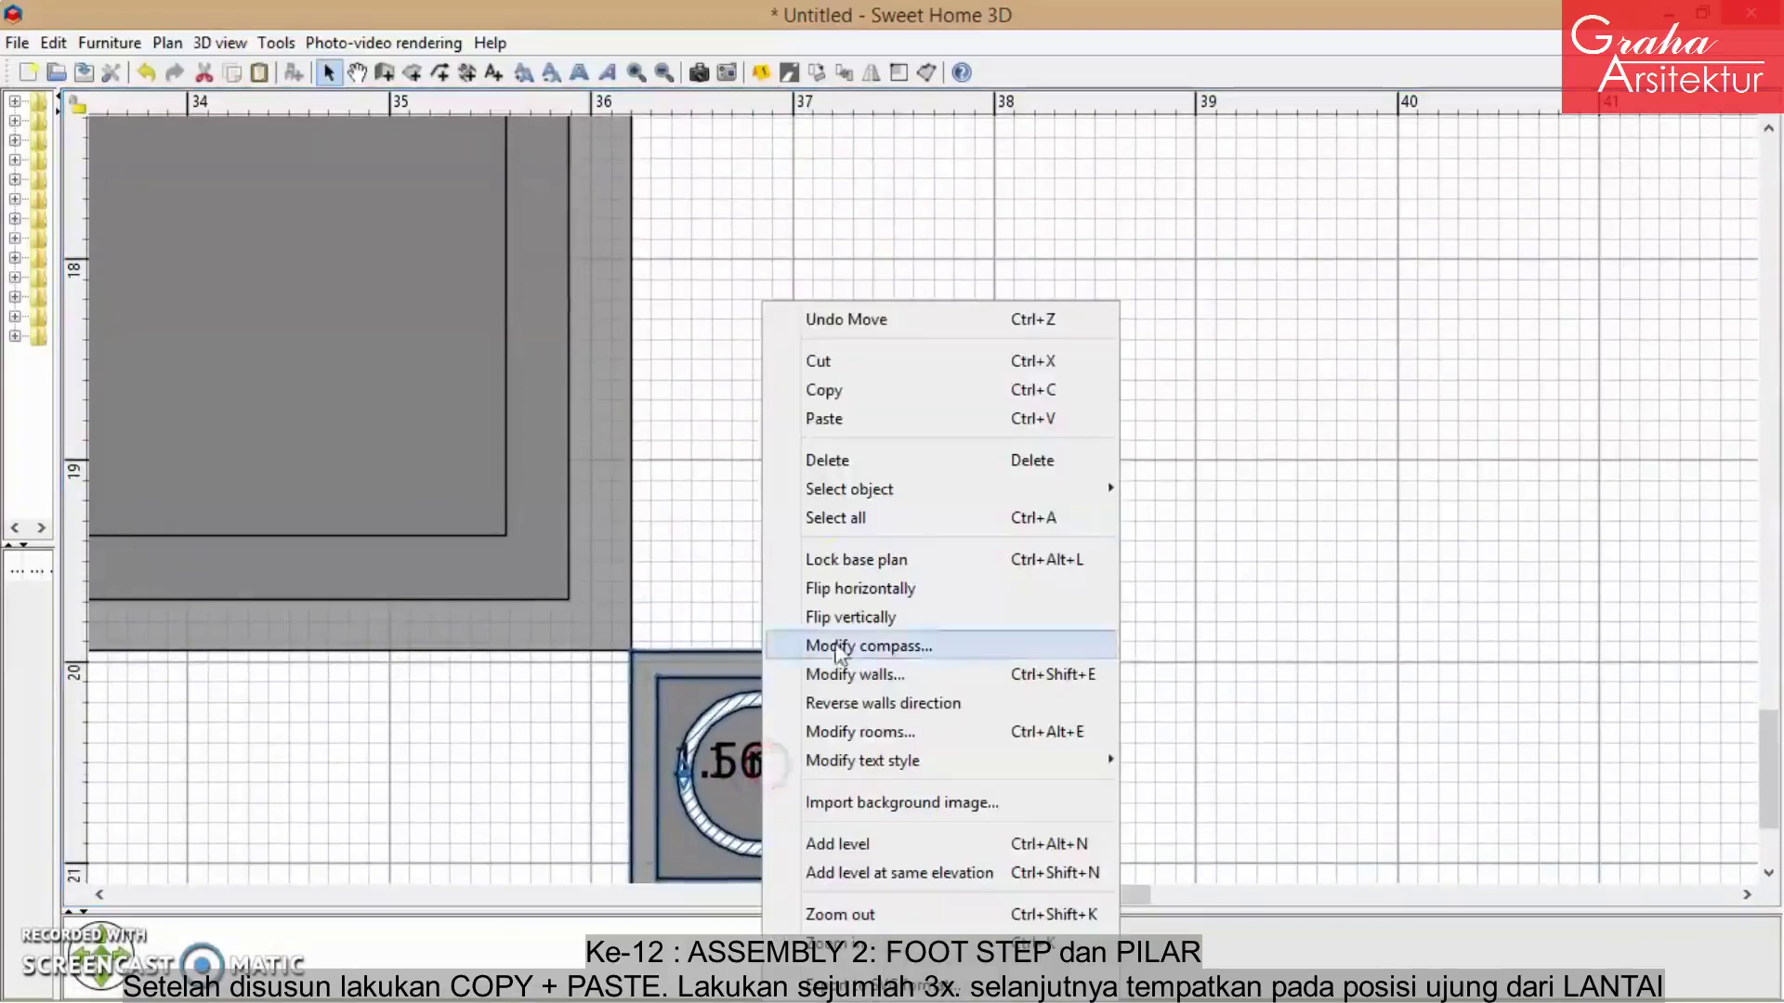
click(872, 399)
drag(1115, 906, 818, 908)
right_click(594, 817)
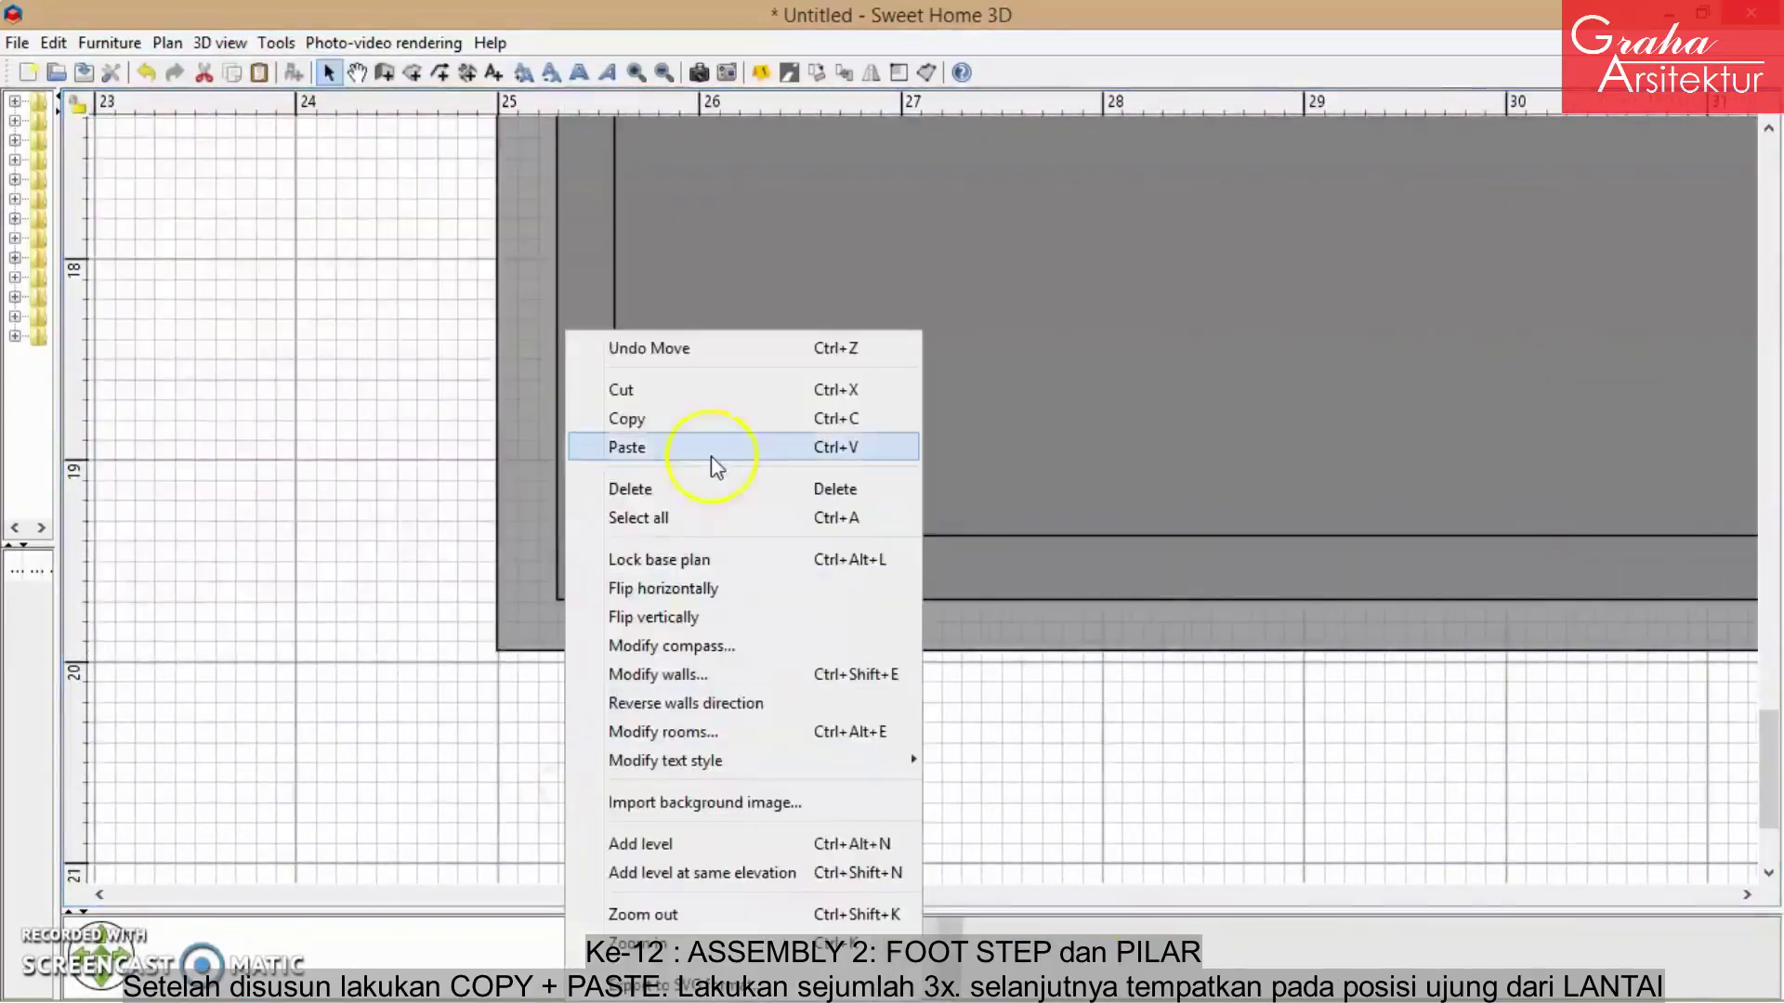
click(710, 452)
drag(1615, 754, 267, 712)
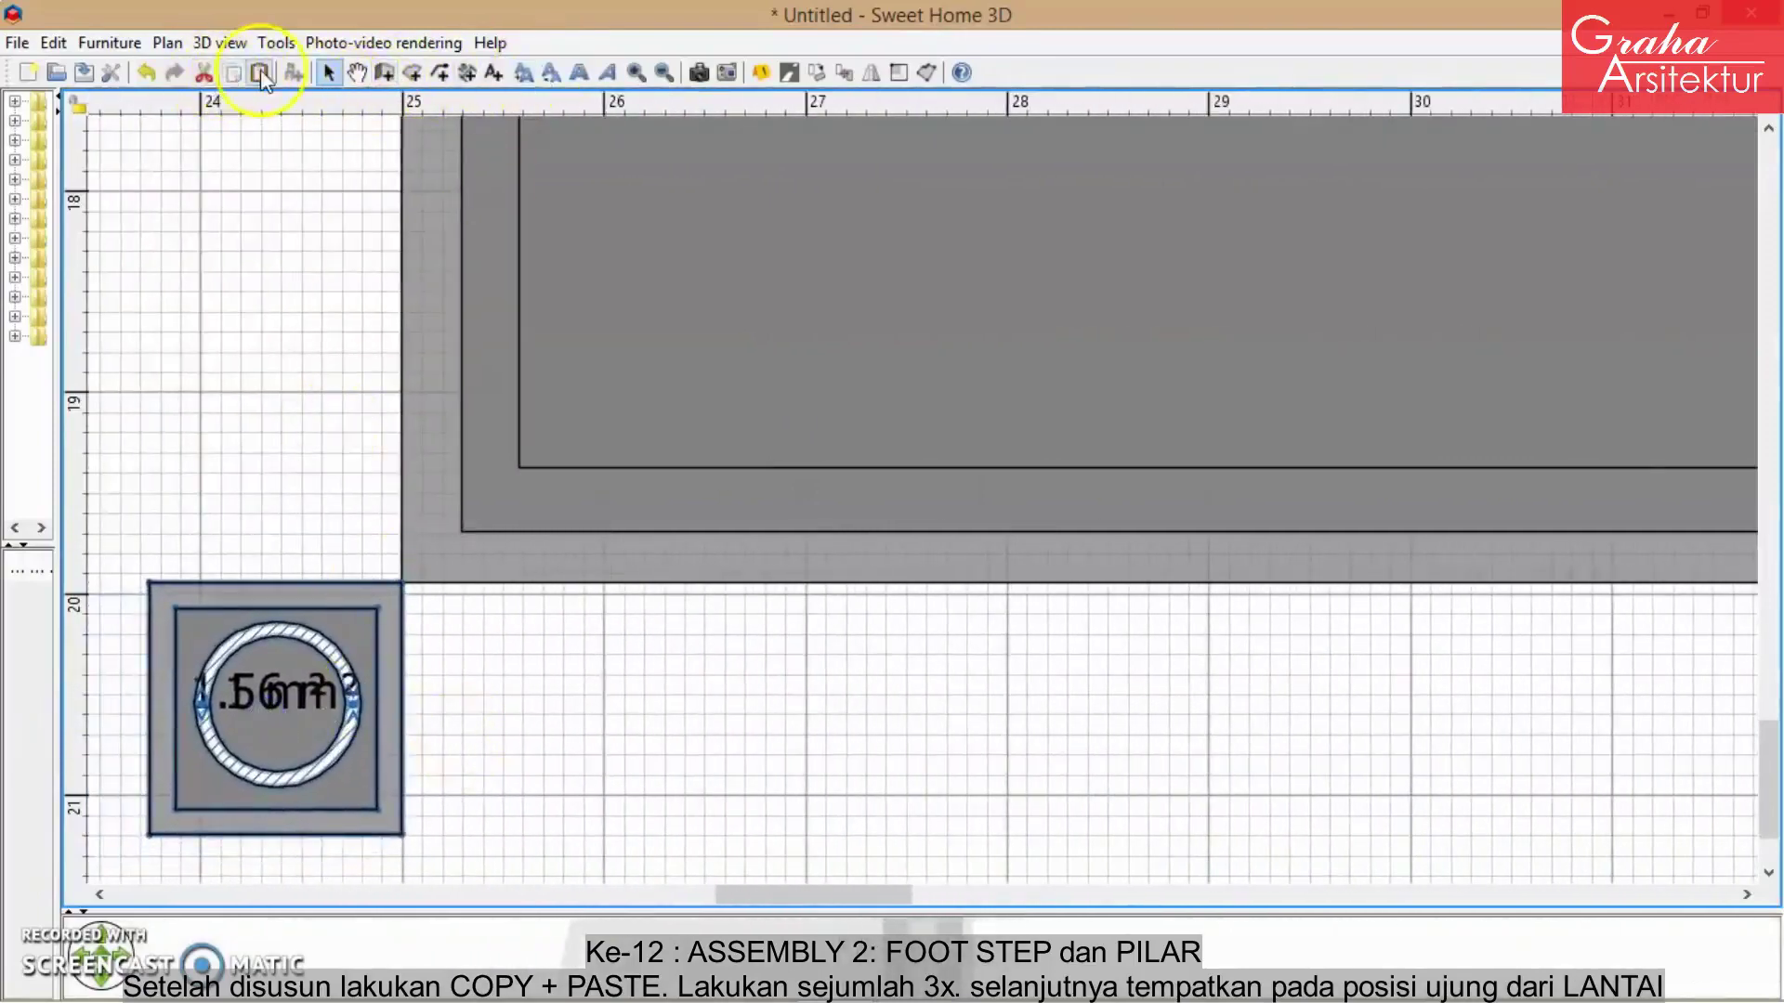
- Paste another pillar assembly and place it diagonally against the floor stack's upper-left corner
click(259, 74)
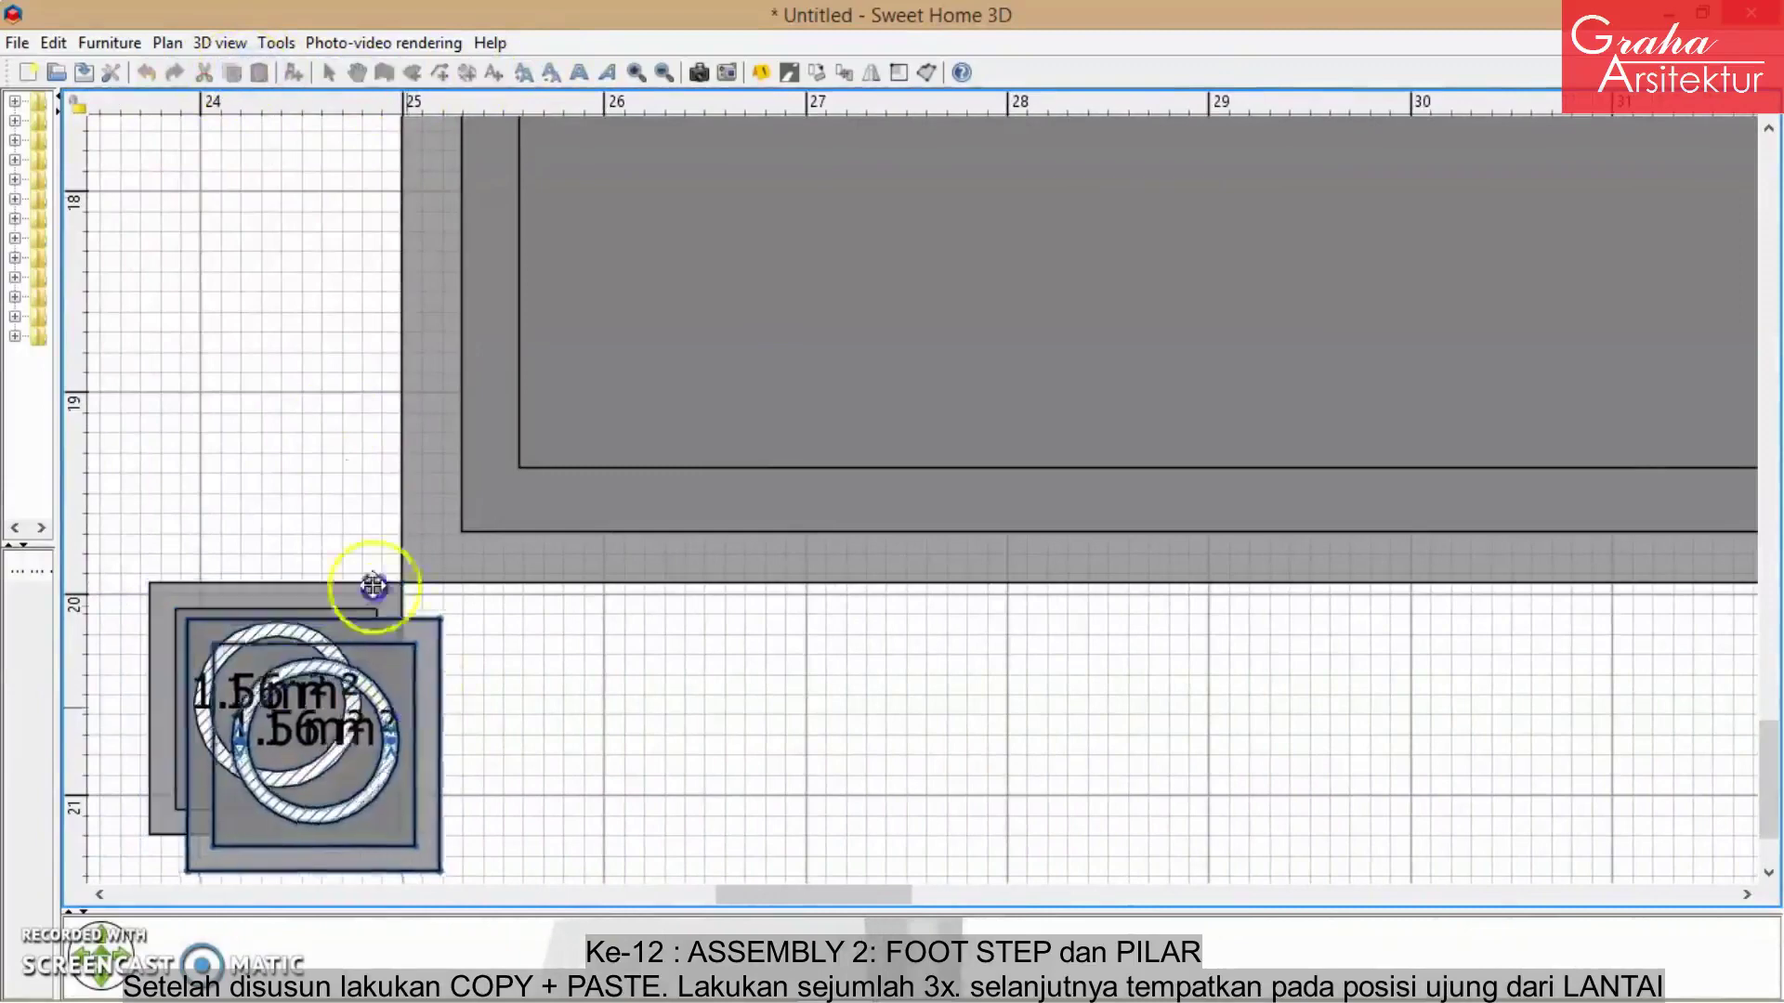
drag(367, 585, 368, 241)
click(506, 303)
ctrl+scroll(526, 281, down, 20)
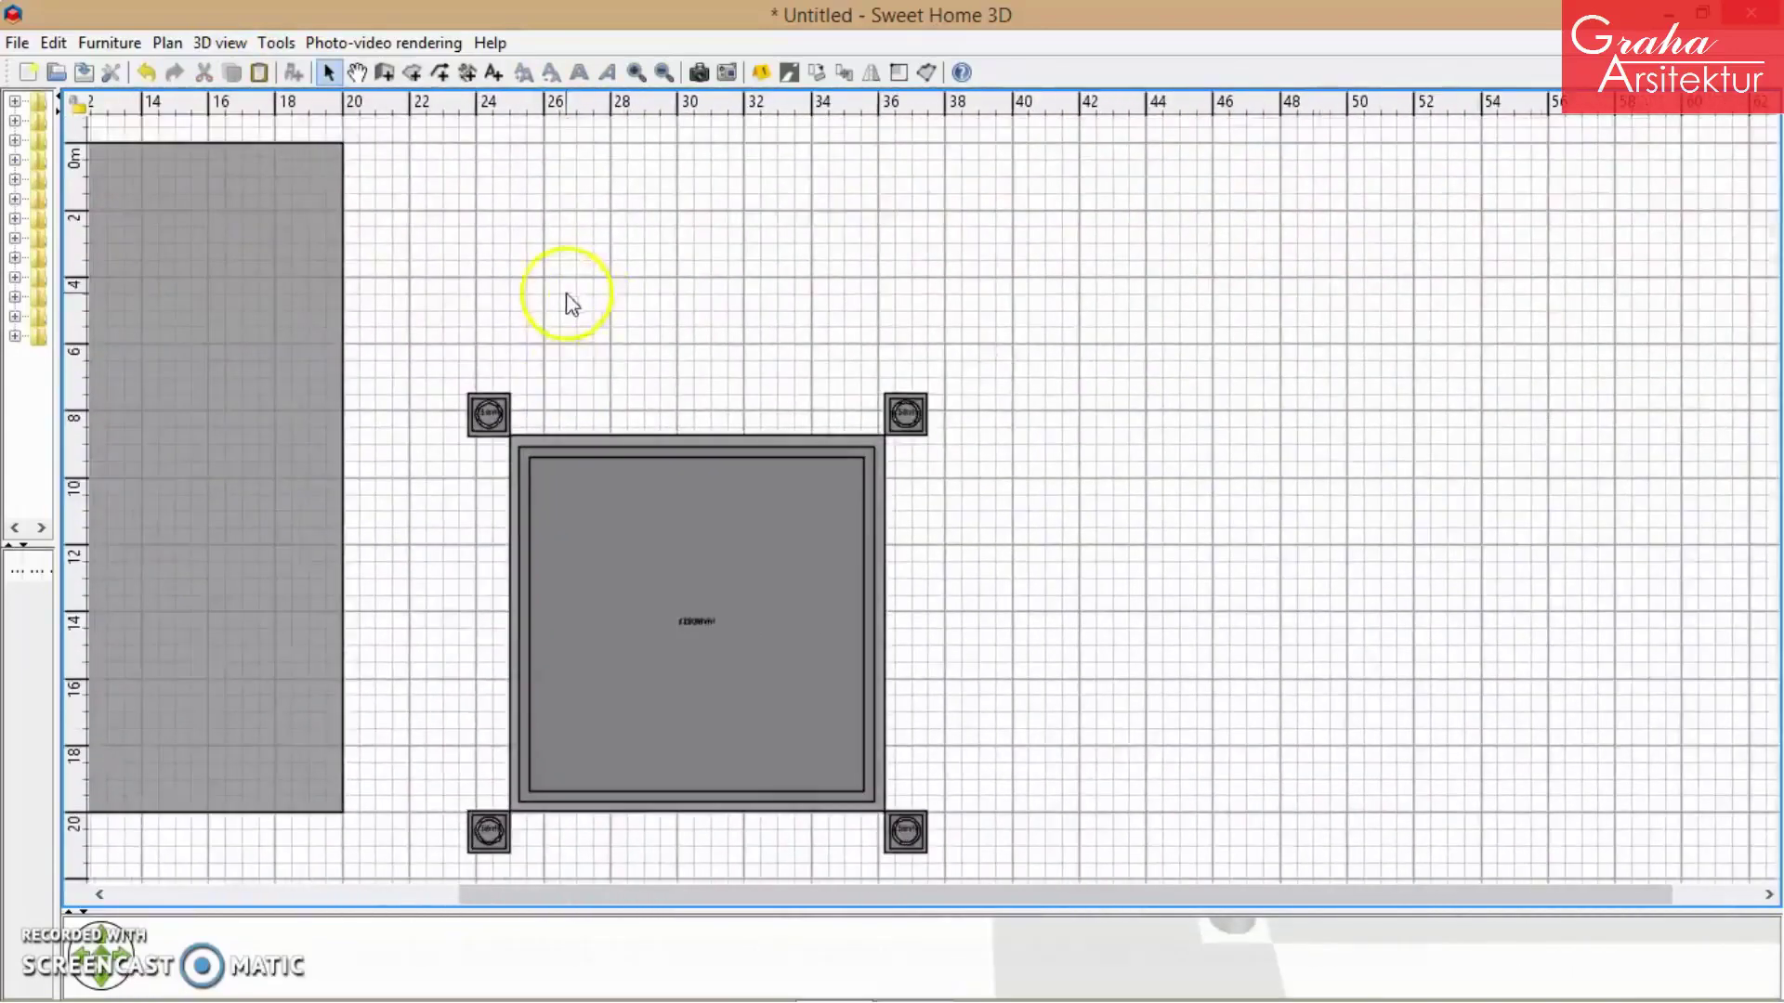
- Select the floor stack with all four pillar assemblies and move them together to the centre of the garden room
drag(1092, 325, 427, 872)
drag(569, 894, 167, 820)
drag(1218, 626, 522, 483)
click(896, 298)
- Add a new level above the plan and return to Level 0
right_click(995, 259)
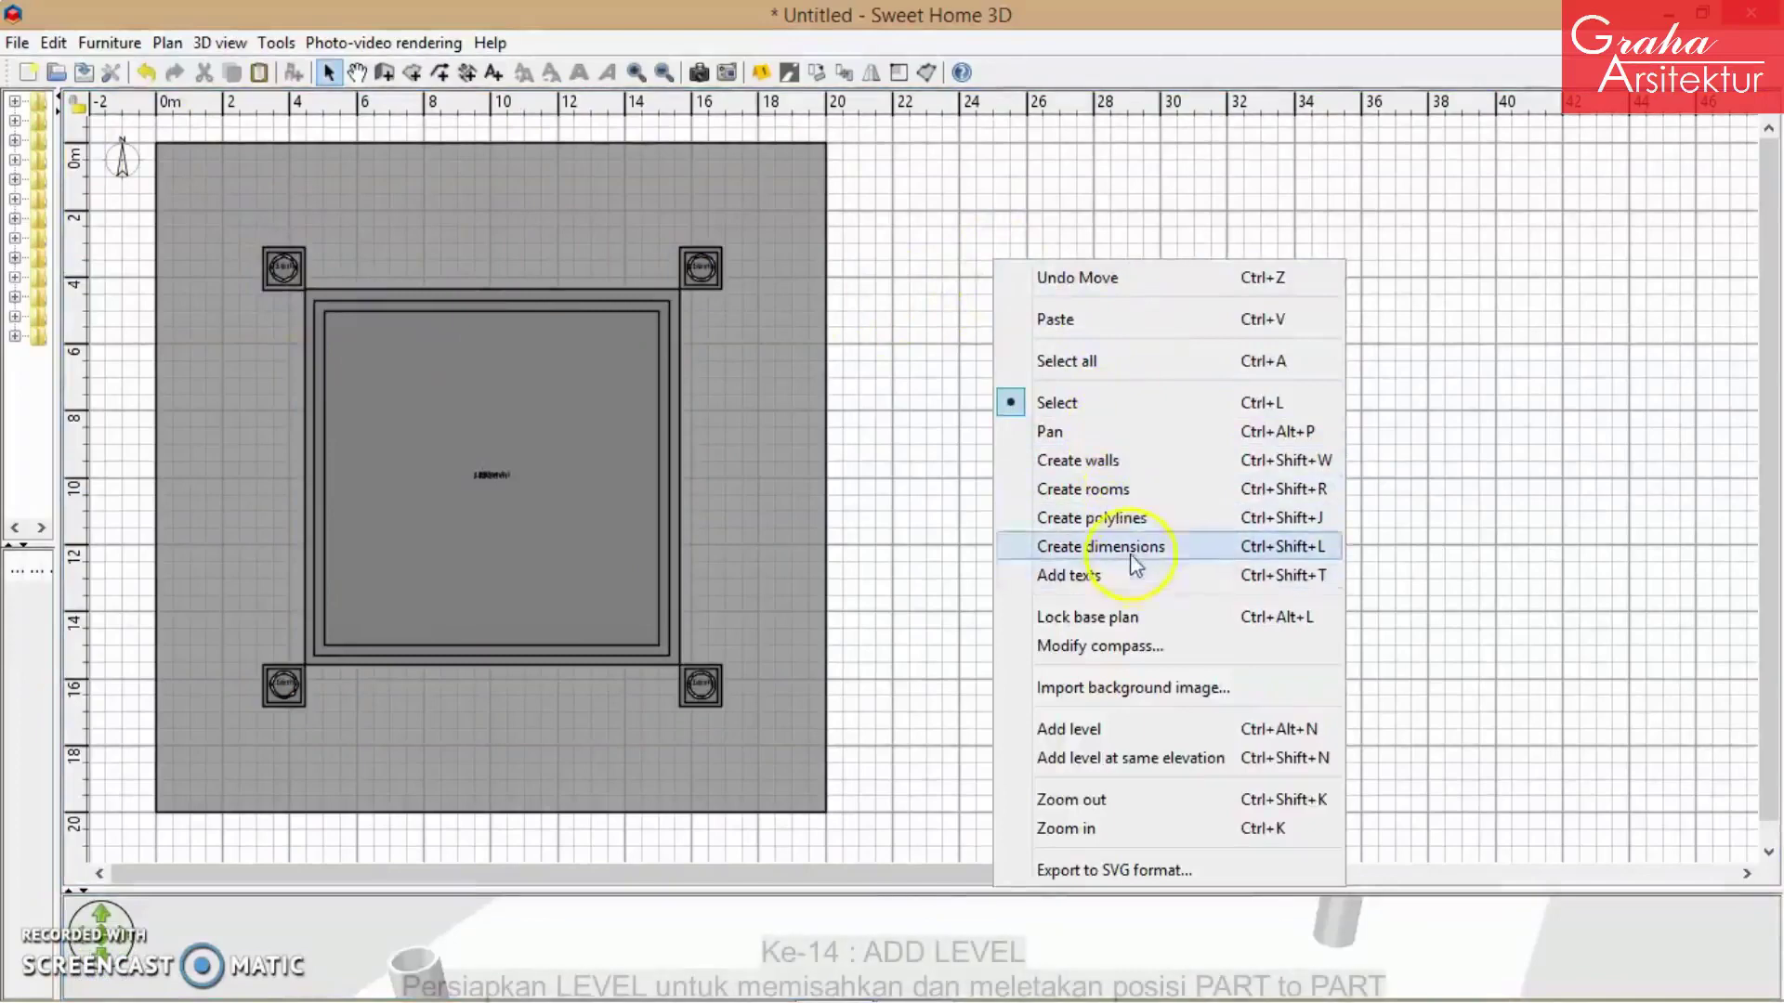
click(1106, 728)
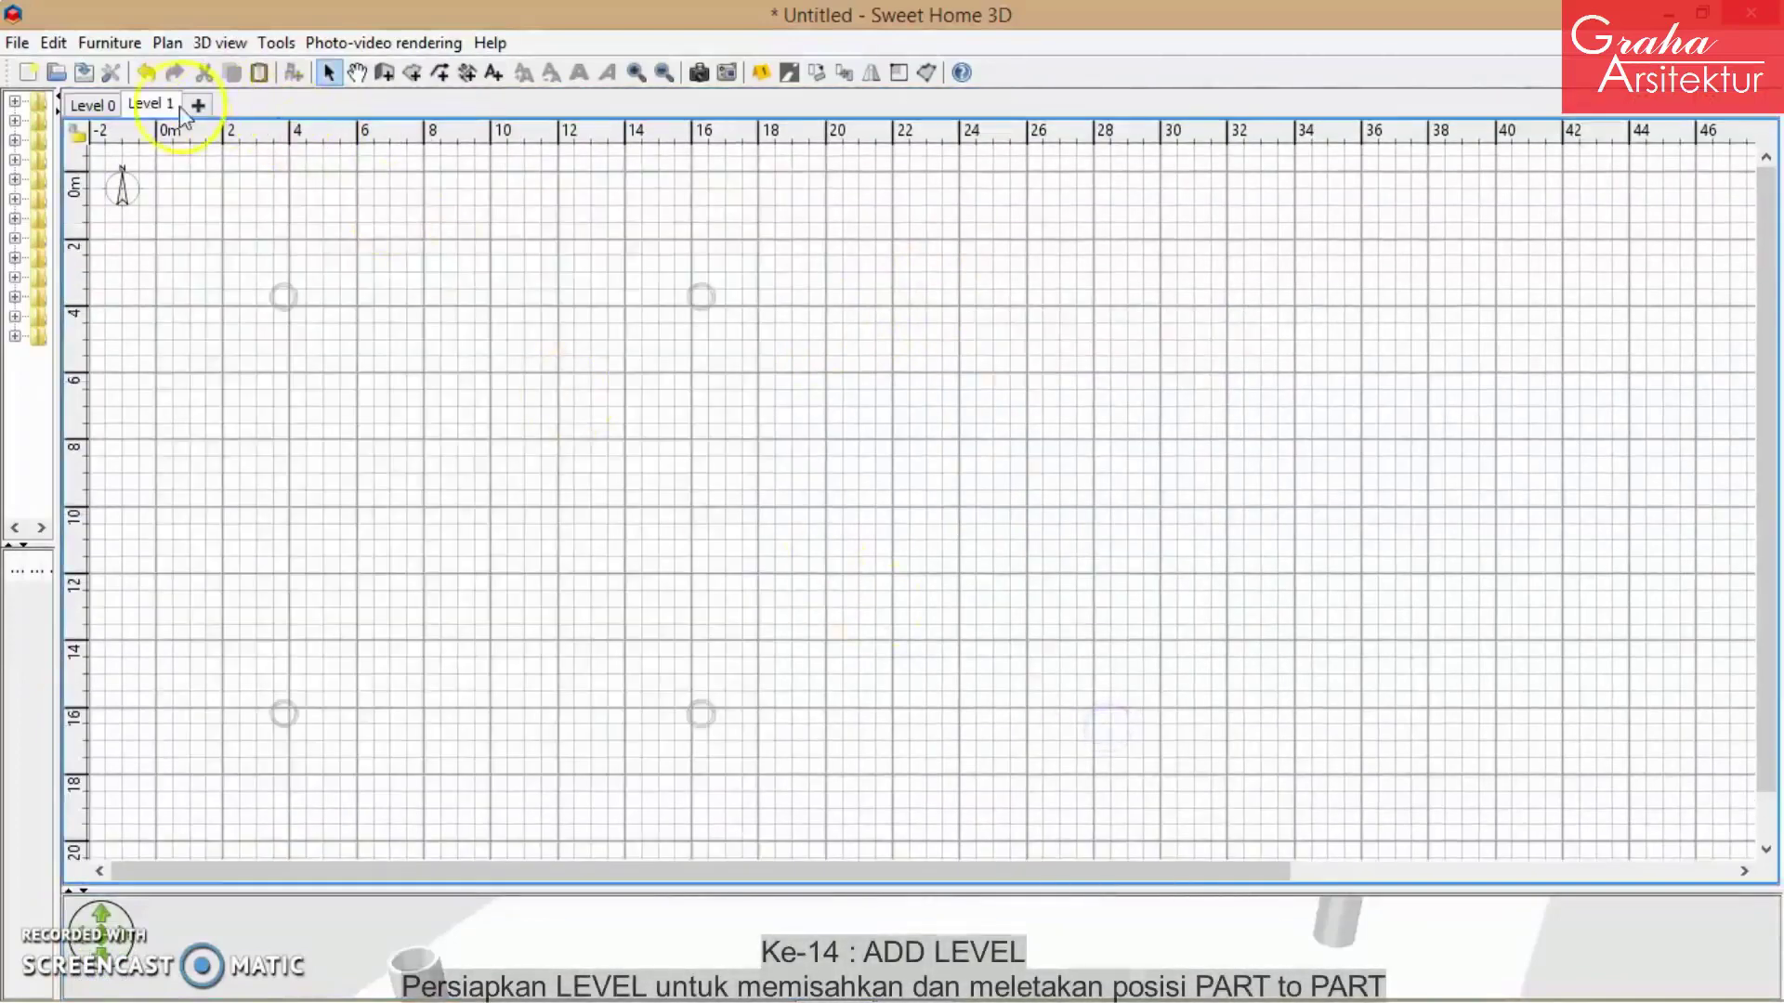
click(93, 104)
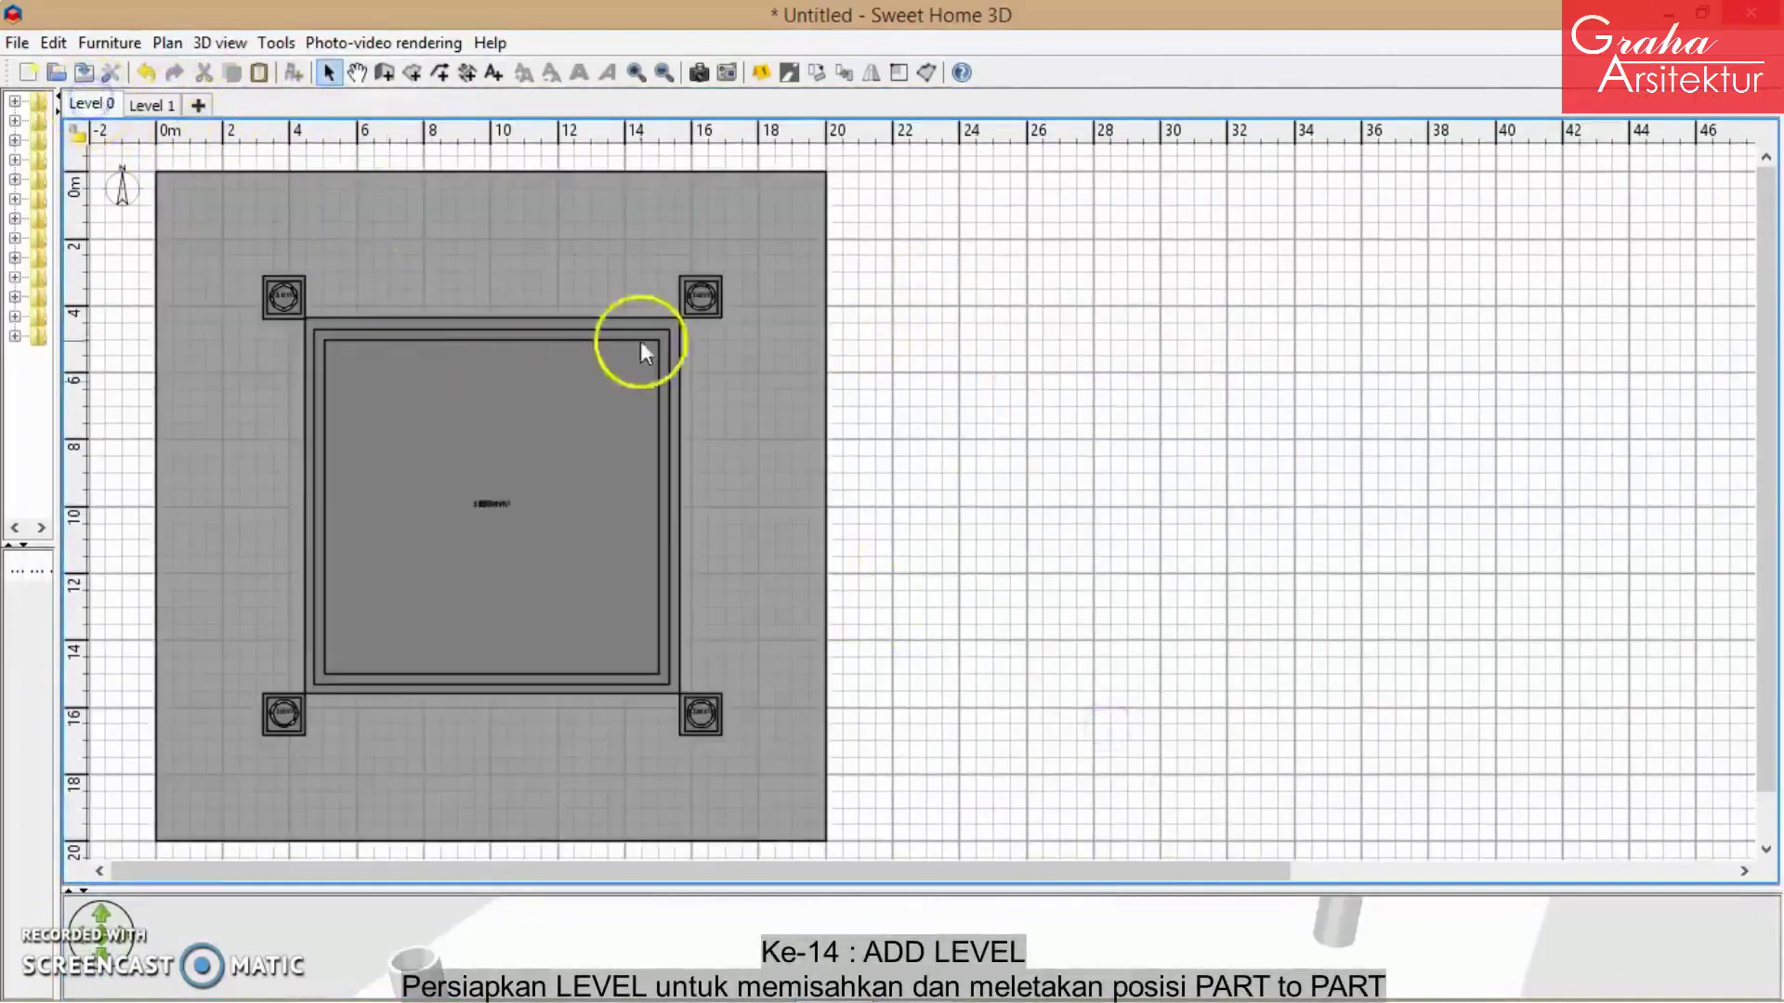
- Apply the green grass texture to the floor of the large garden room
double_click(224, 347)
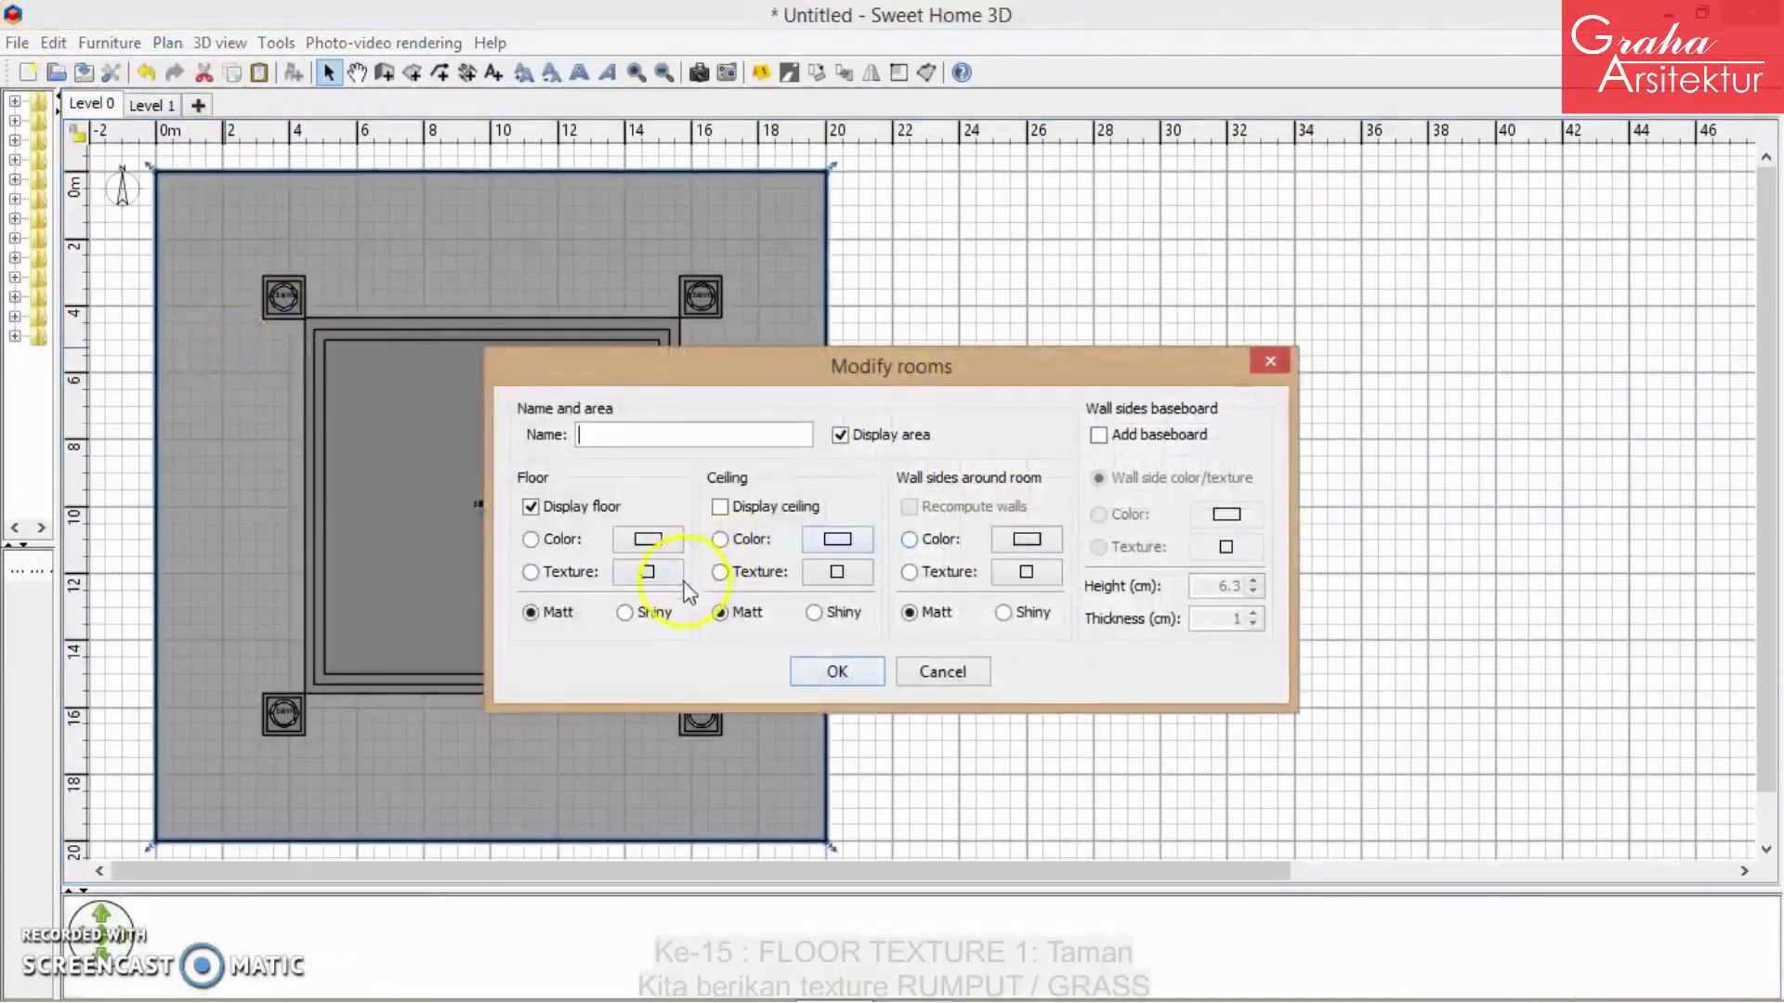
click(548, 571)
click(648, 572)
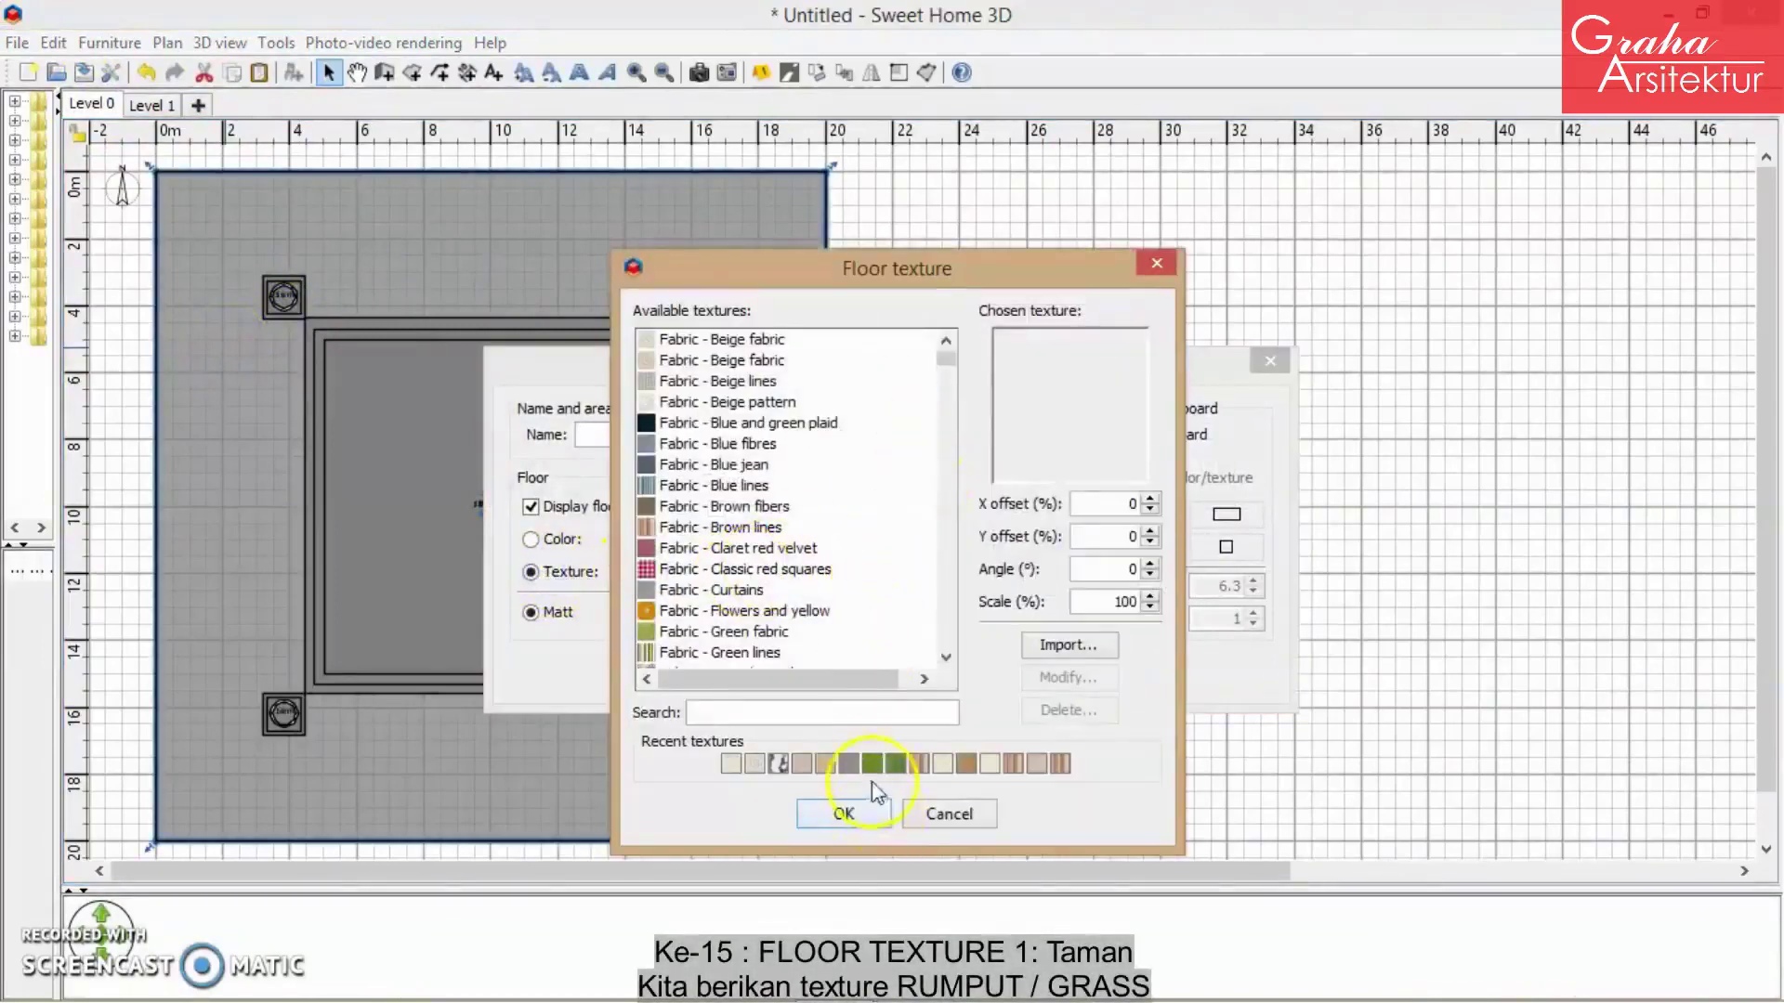
click(872, 764)
click(844, 814)
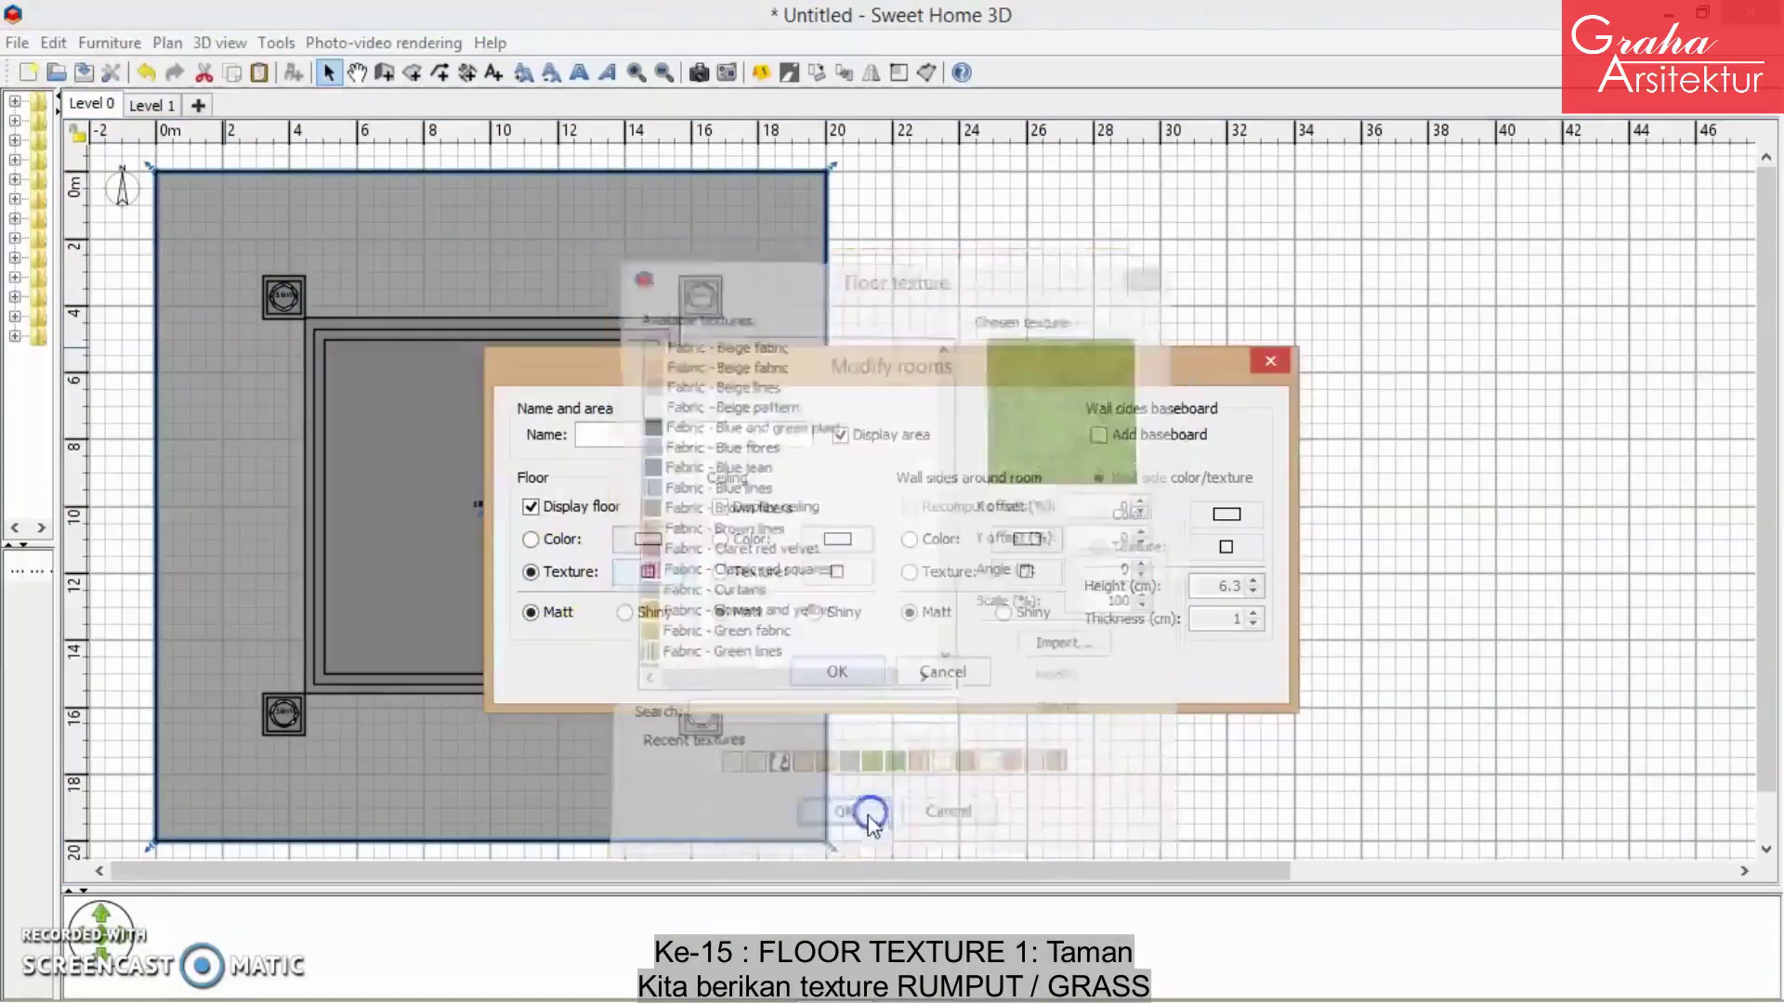
click(837, 672)
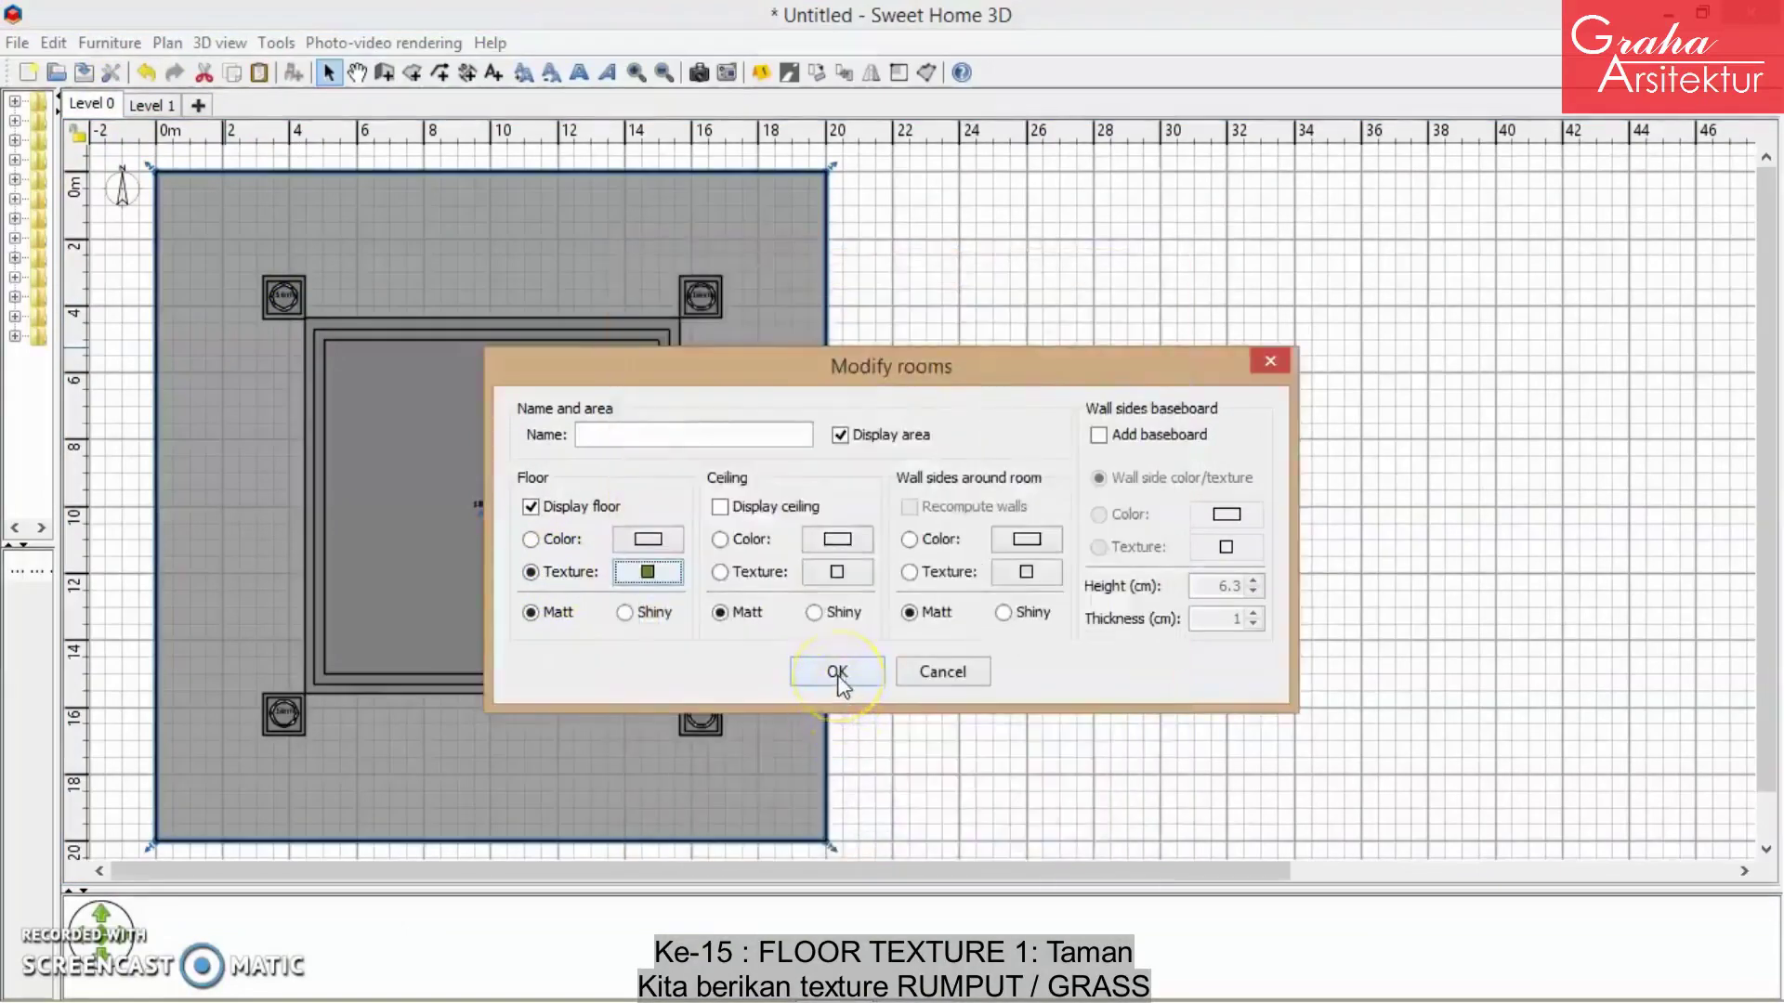
click(839, 679)
- Select the outermost floor together with the larger base squares of all four corner pillars and cut them from Level 0
ctrl+scroll(283, 293, up, 20)
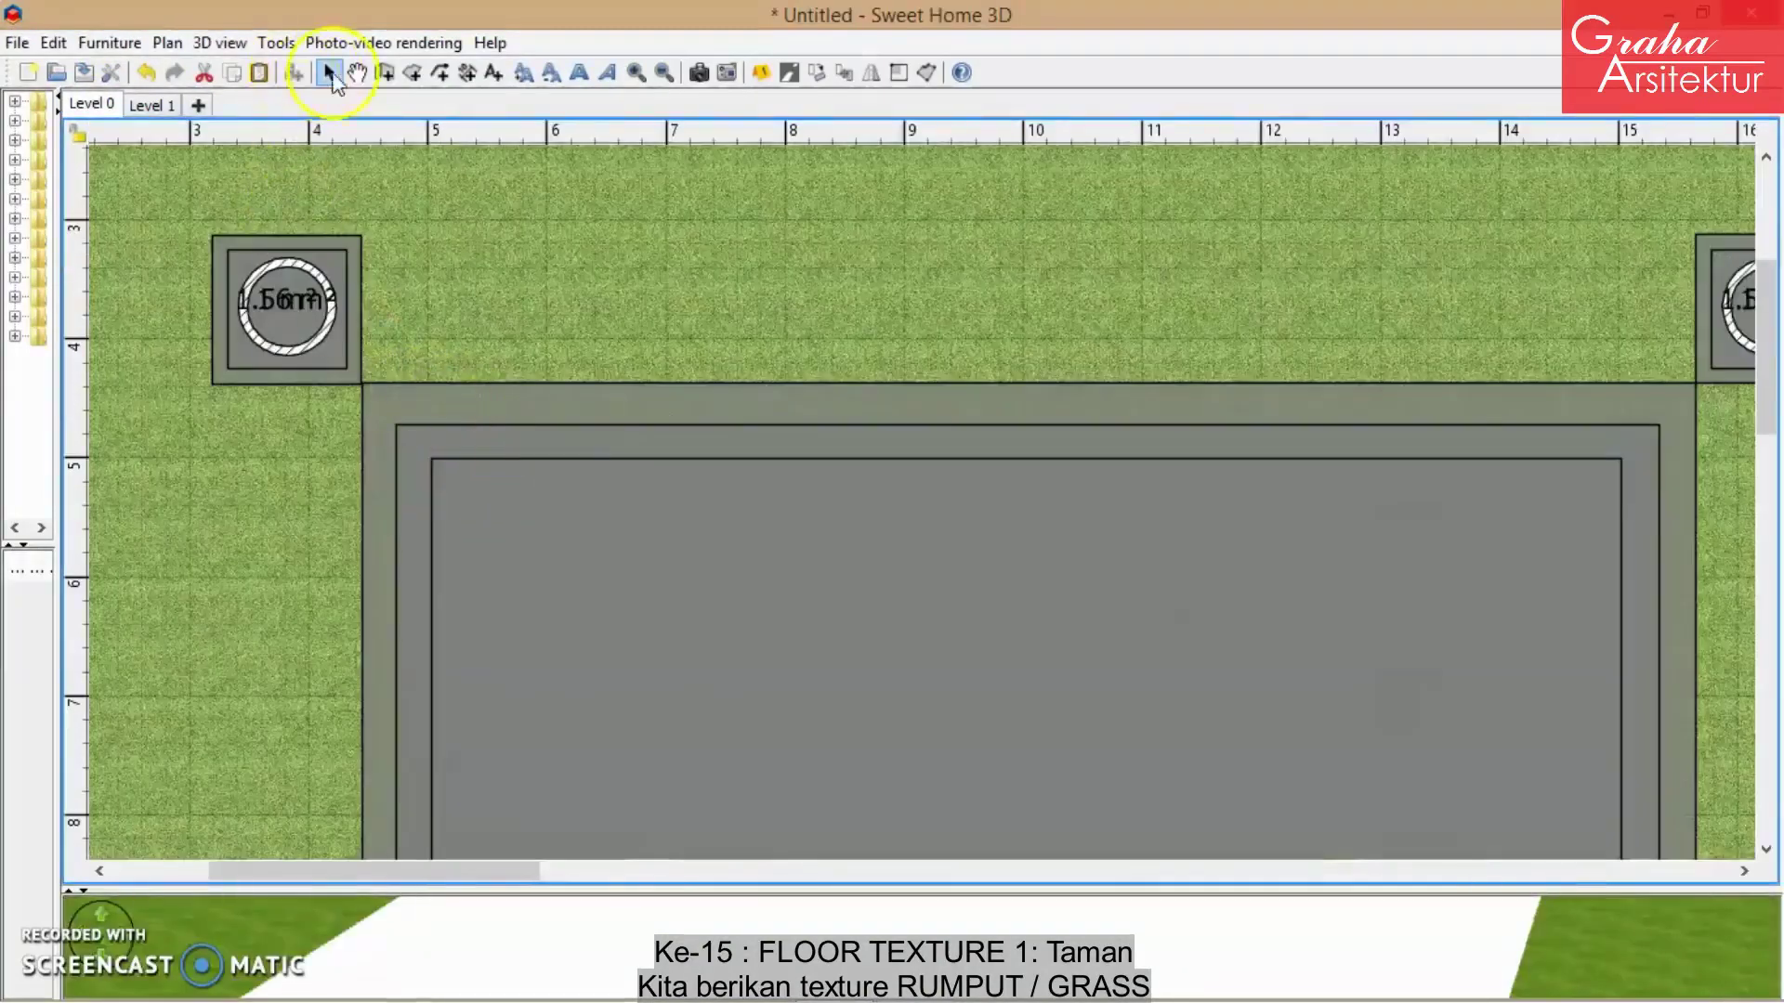
click(454, 403)
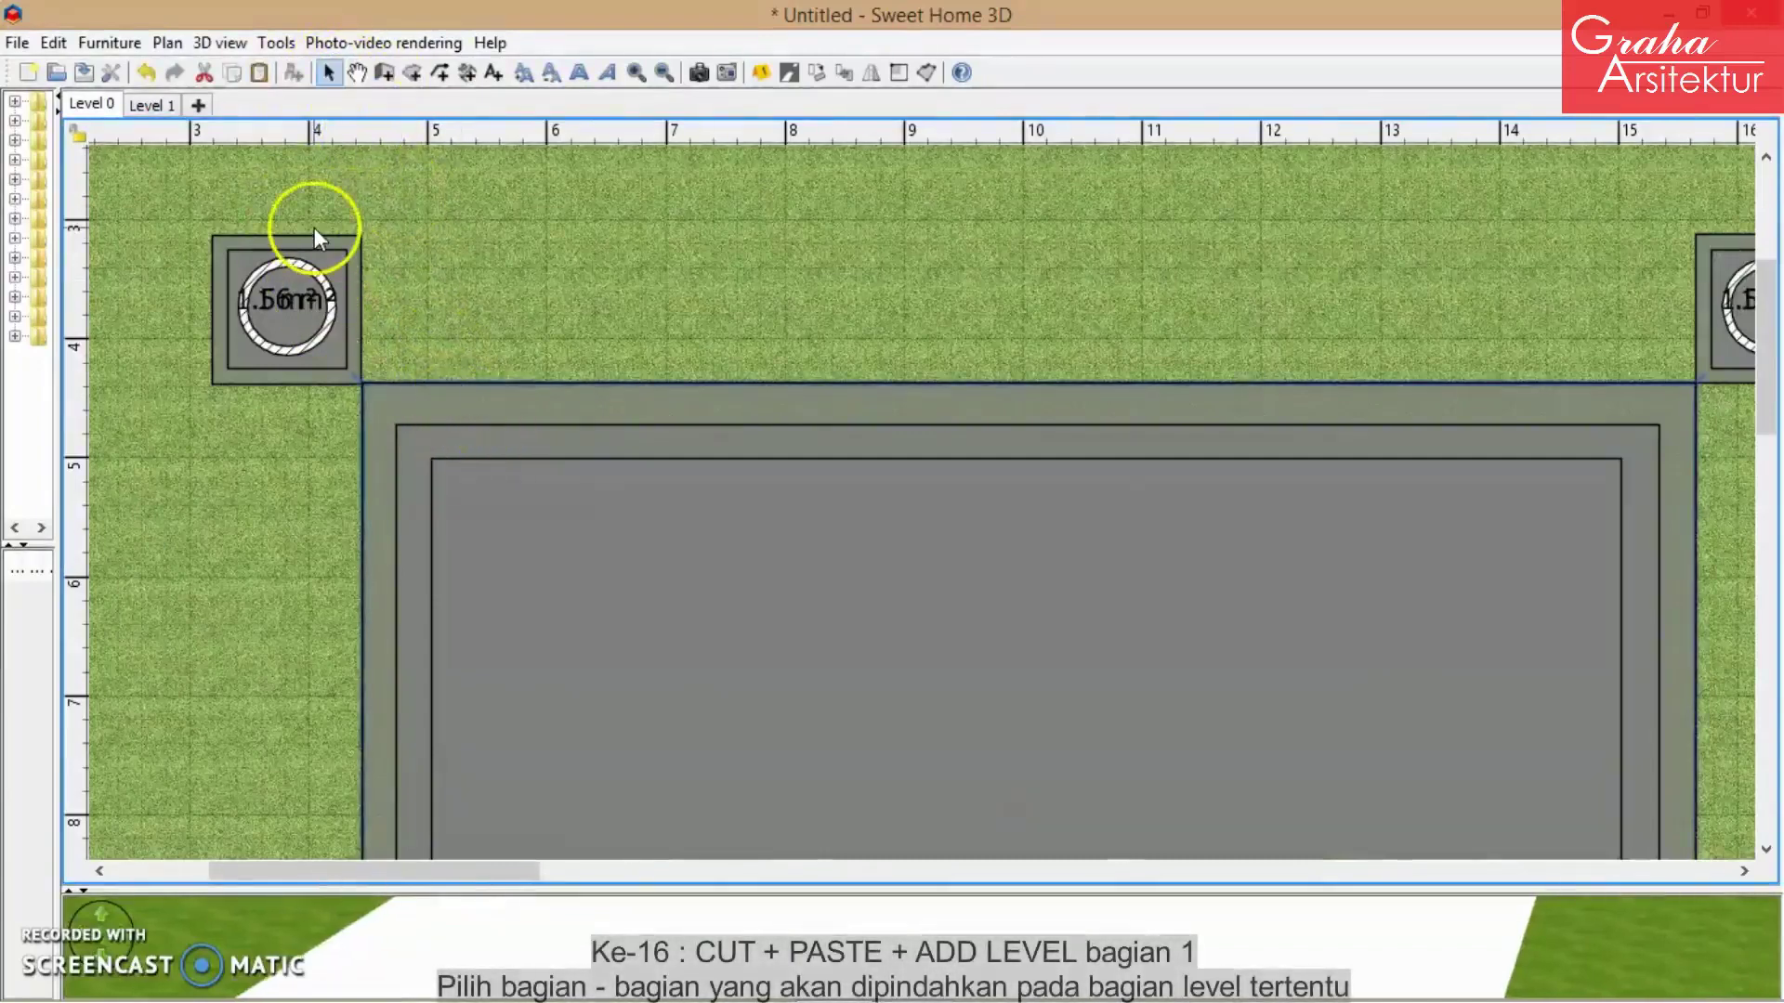
shift+click(343, 377)
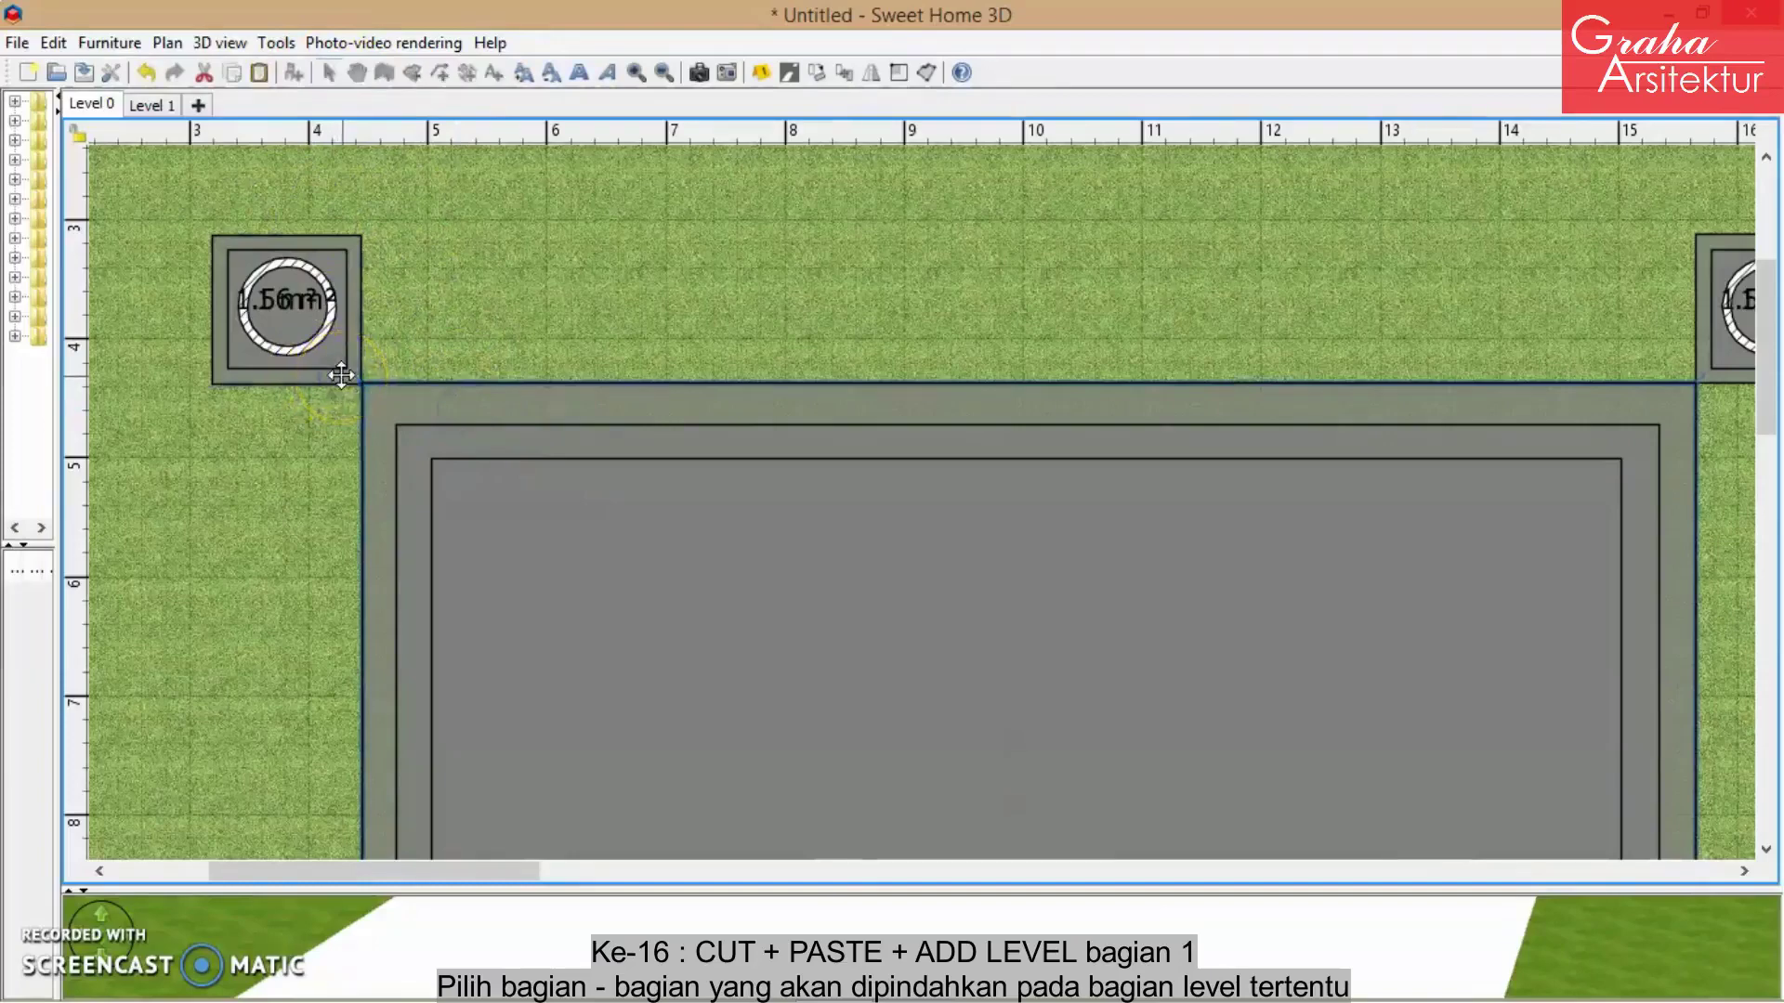
drag(526, 871, 697, 869)
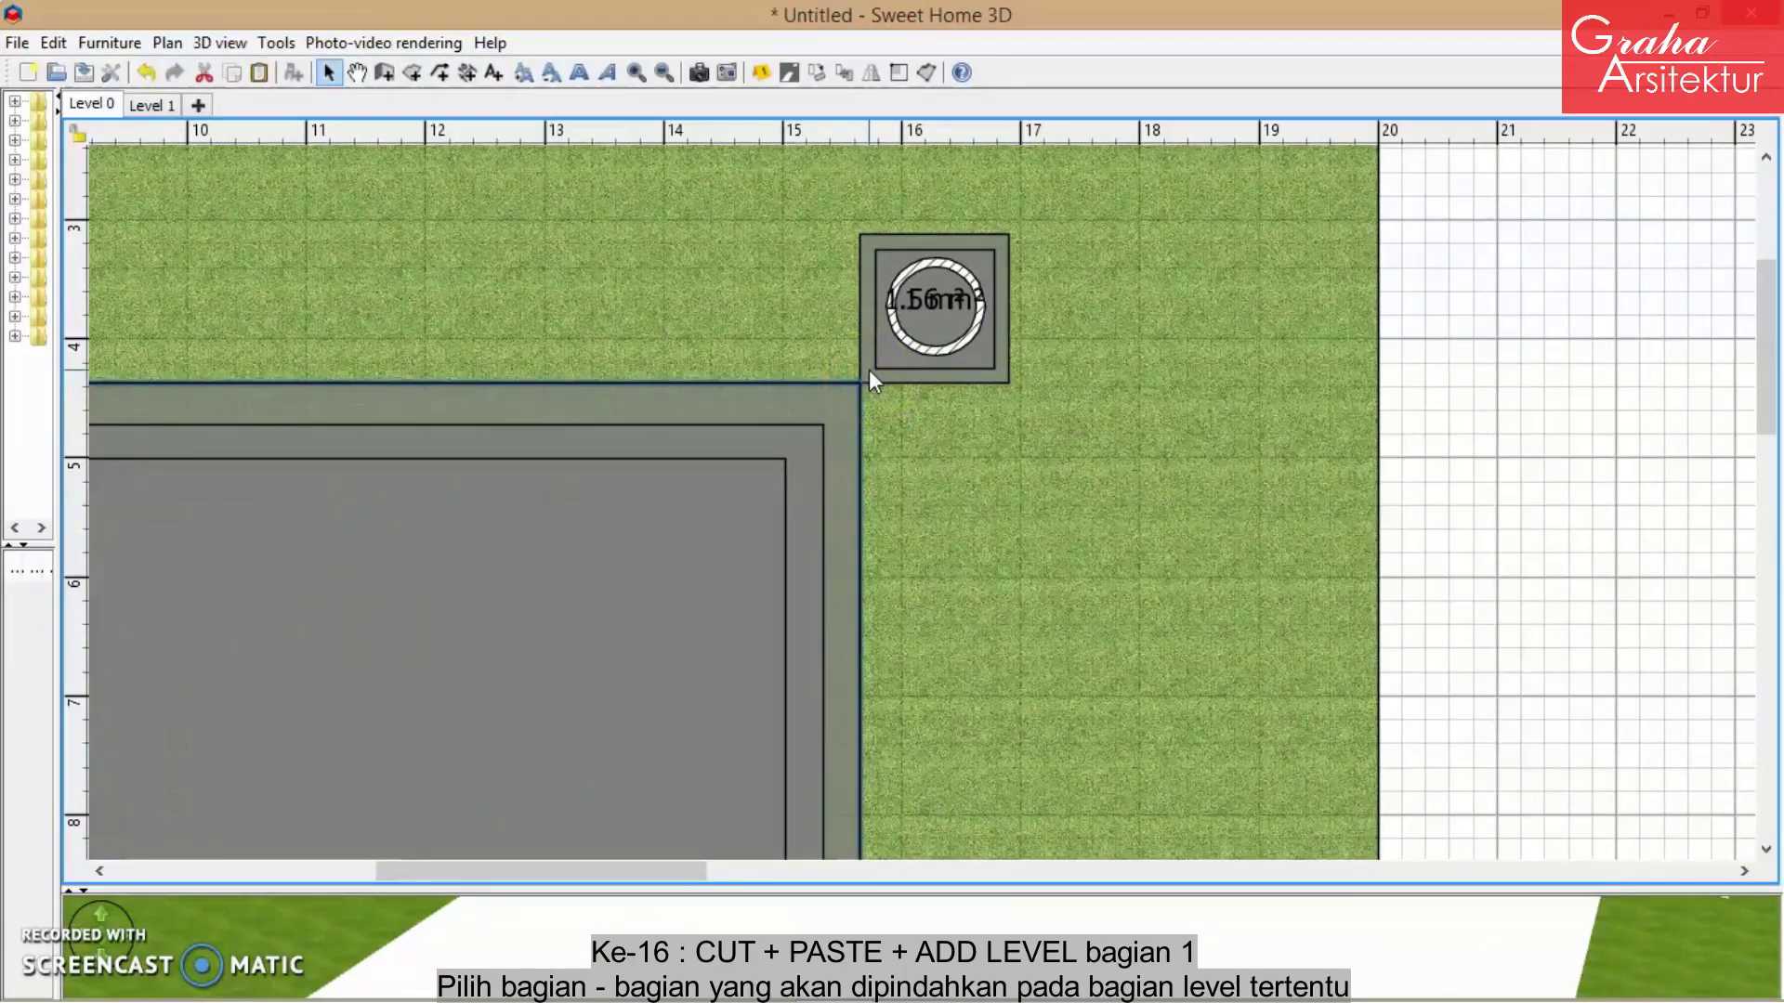
scroll(868, 372, down, 6)
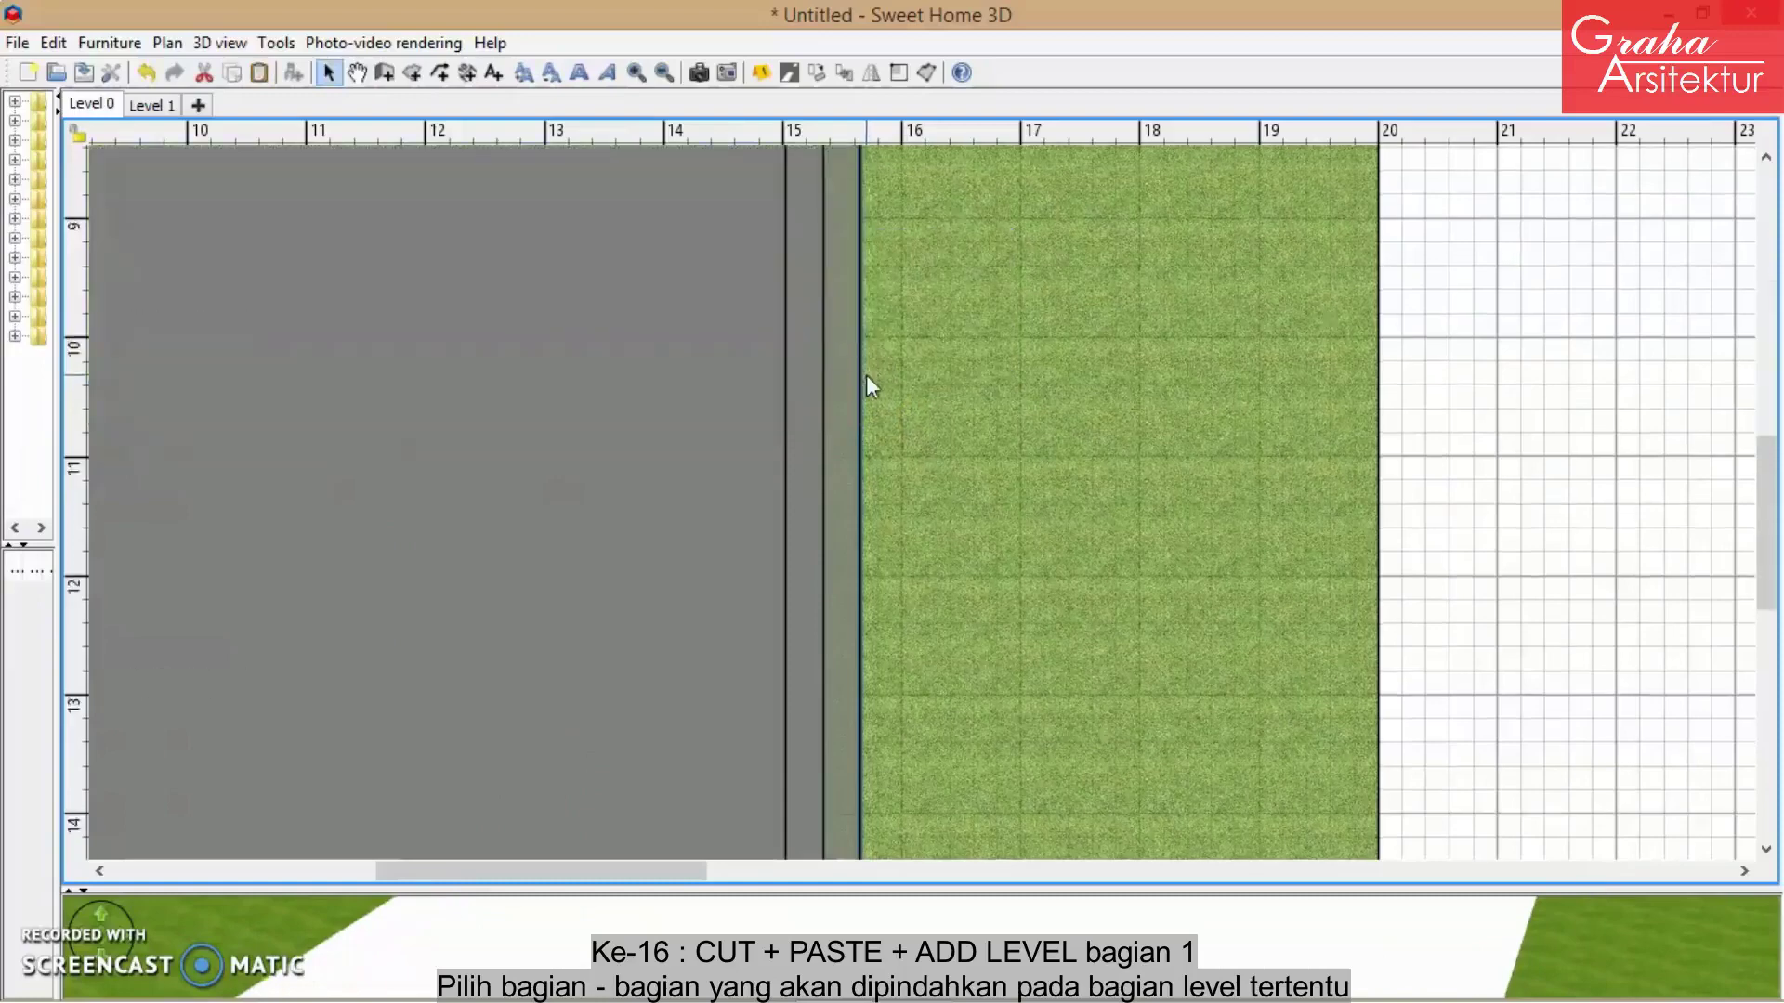
scroll(866, 375, down, 7)
scroll(865, 375, up, 2)
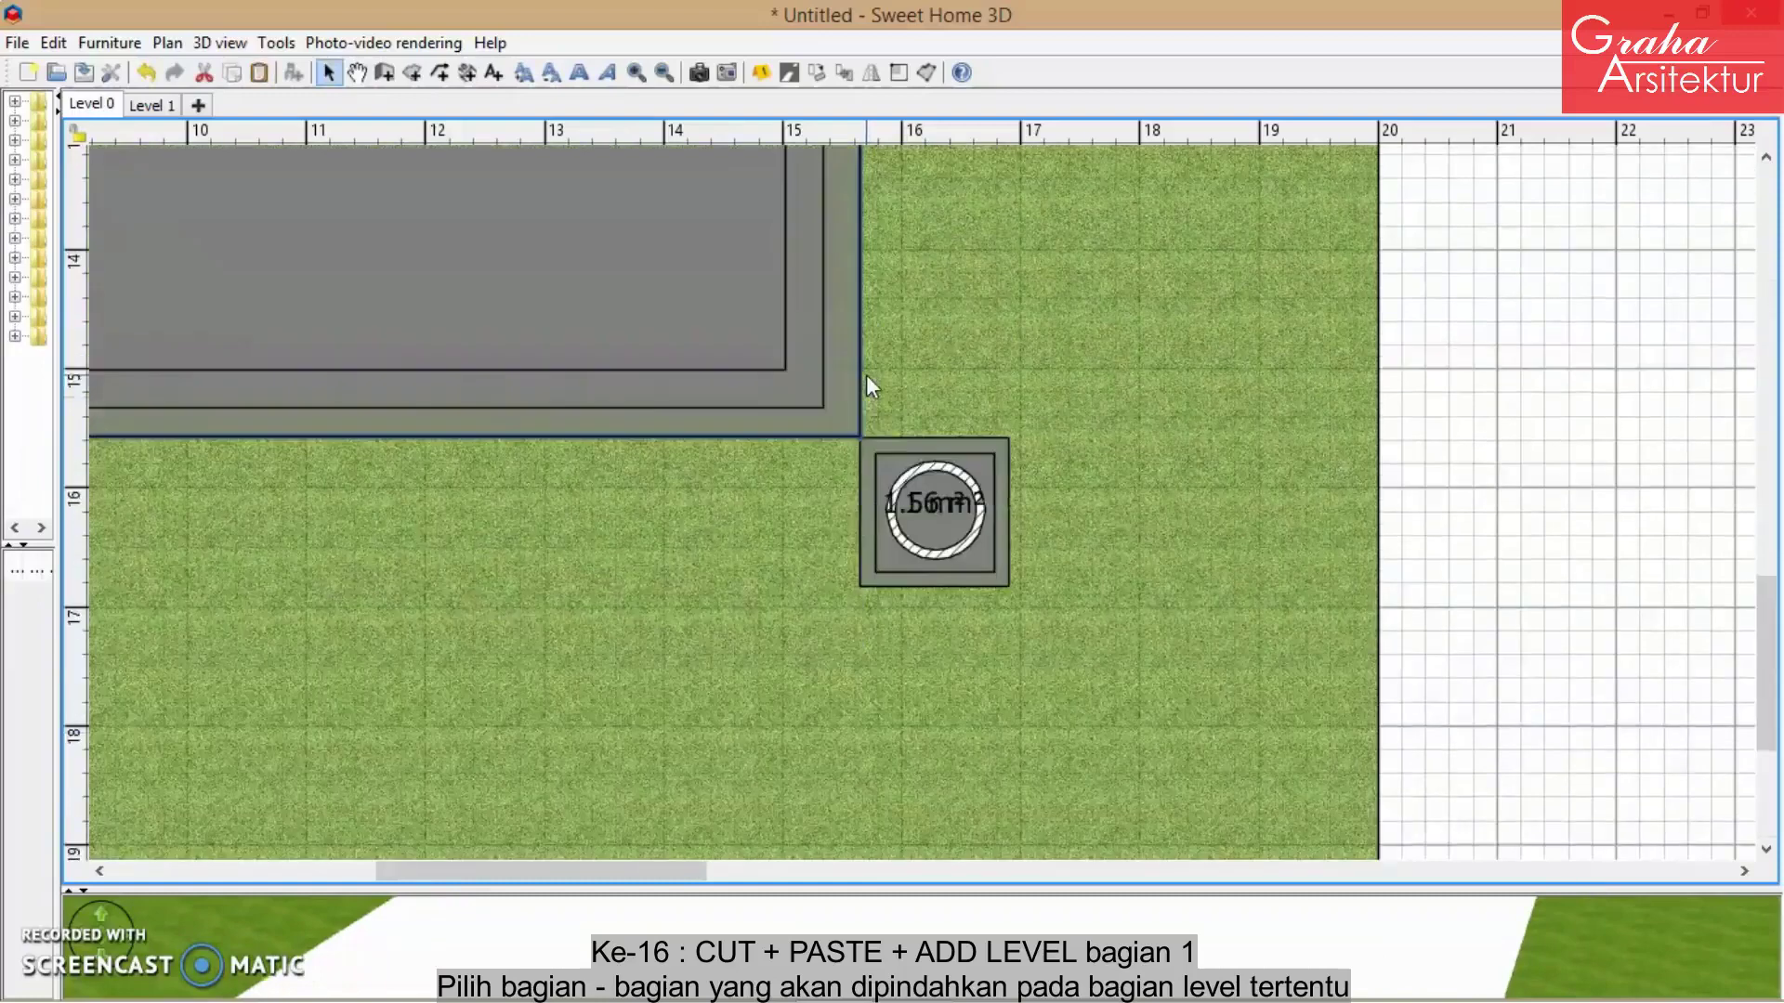
click(870, 481)
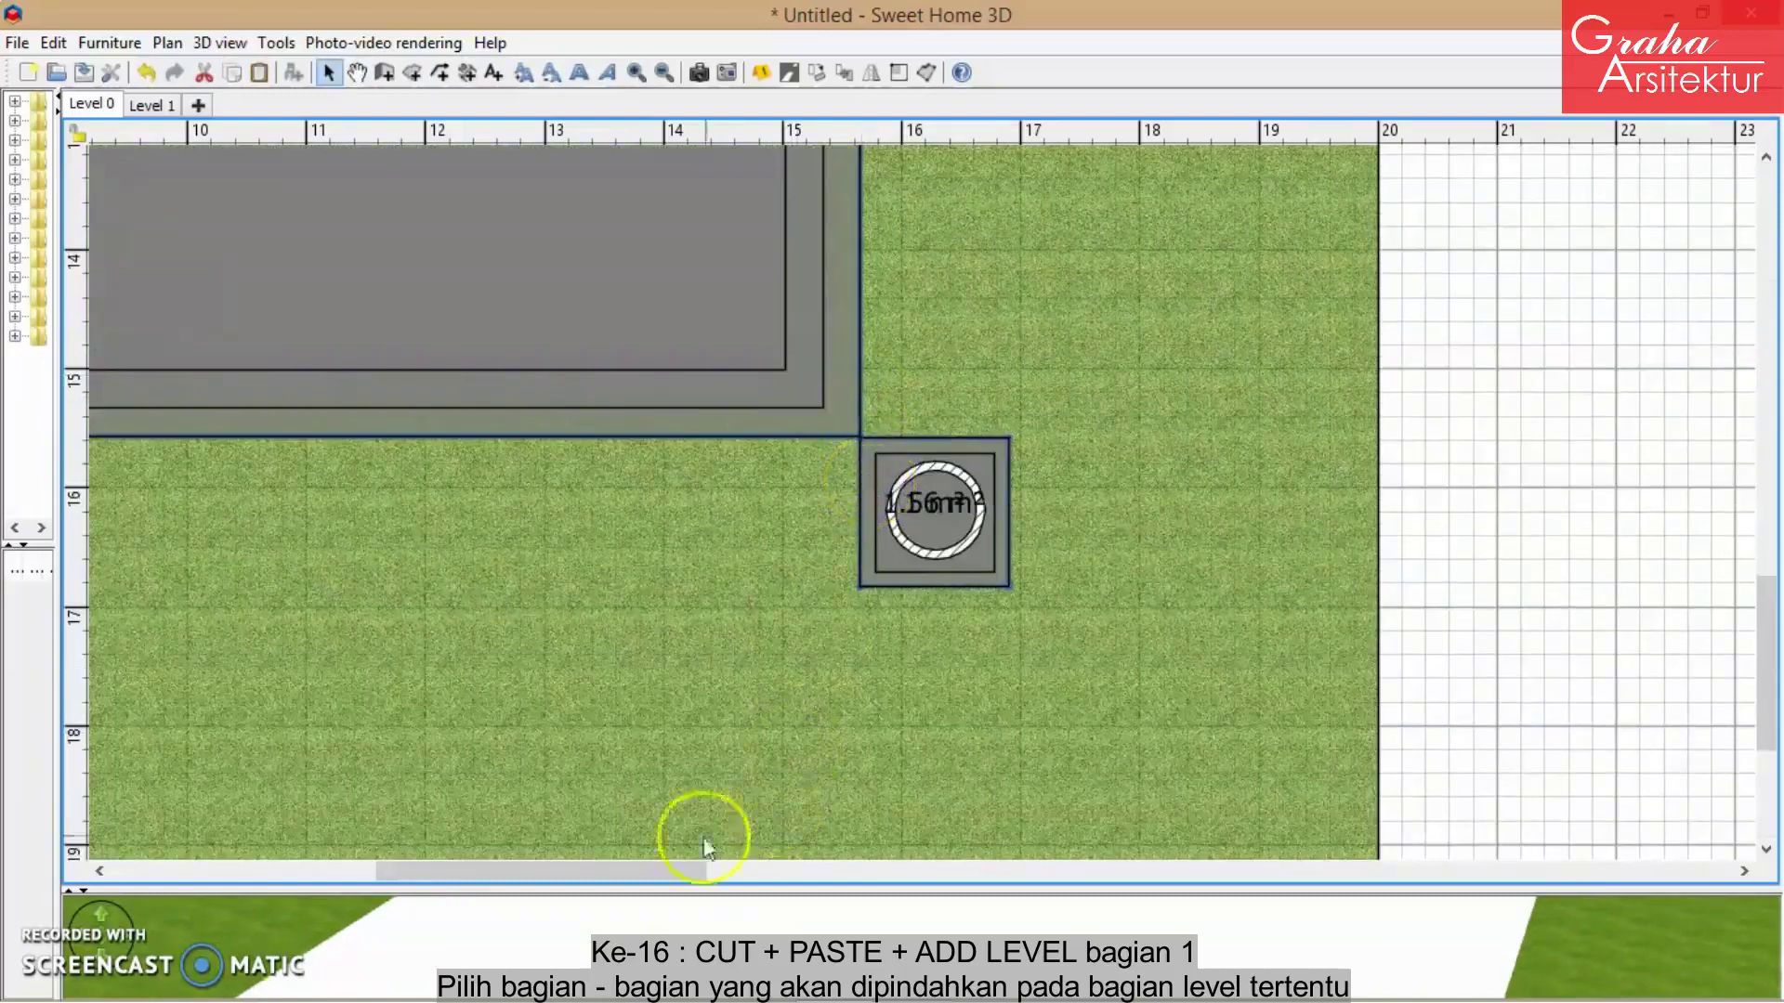
drag(669, 874, 397, 843)
click(798, 567)
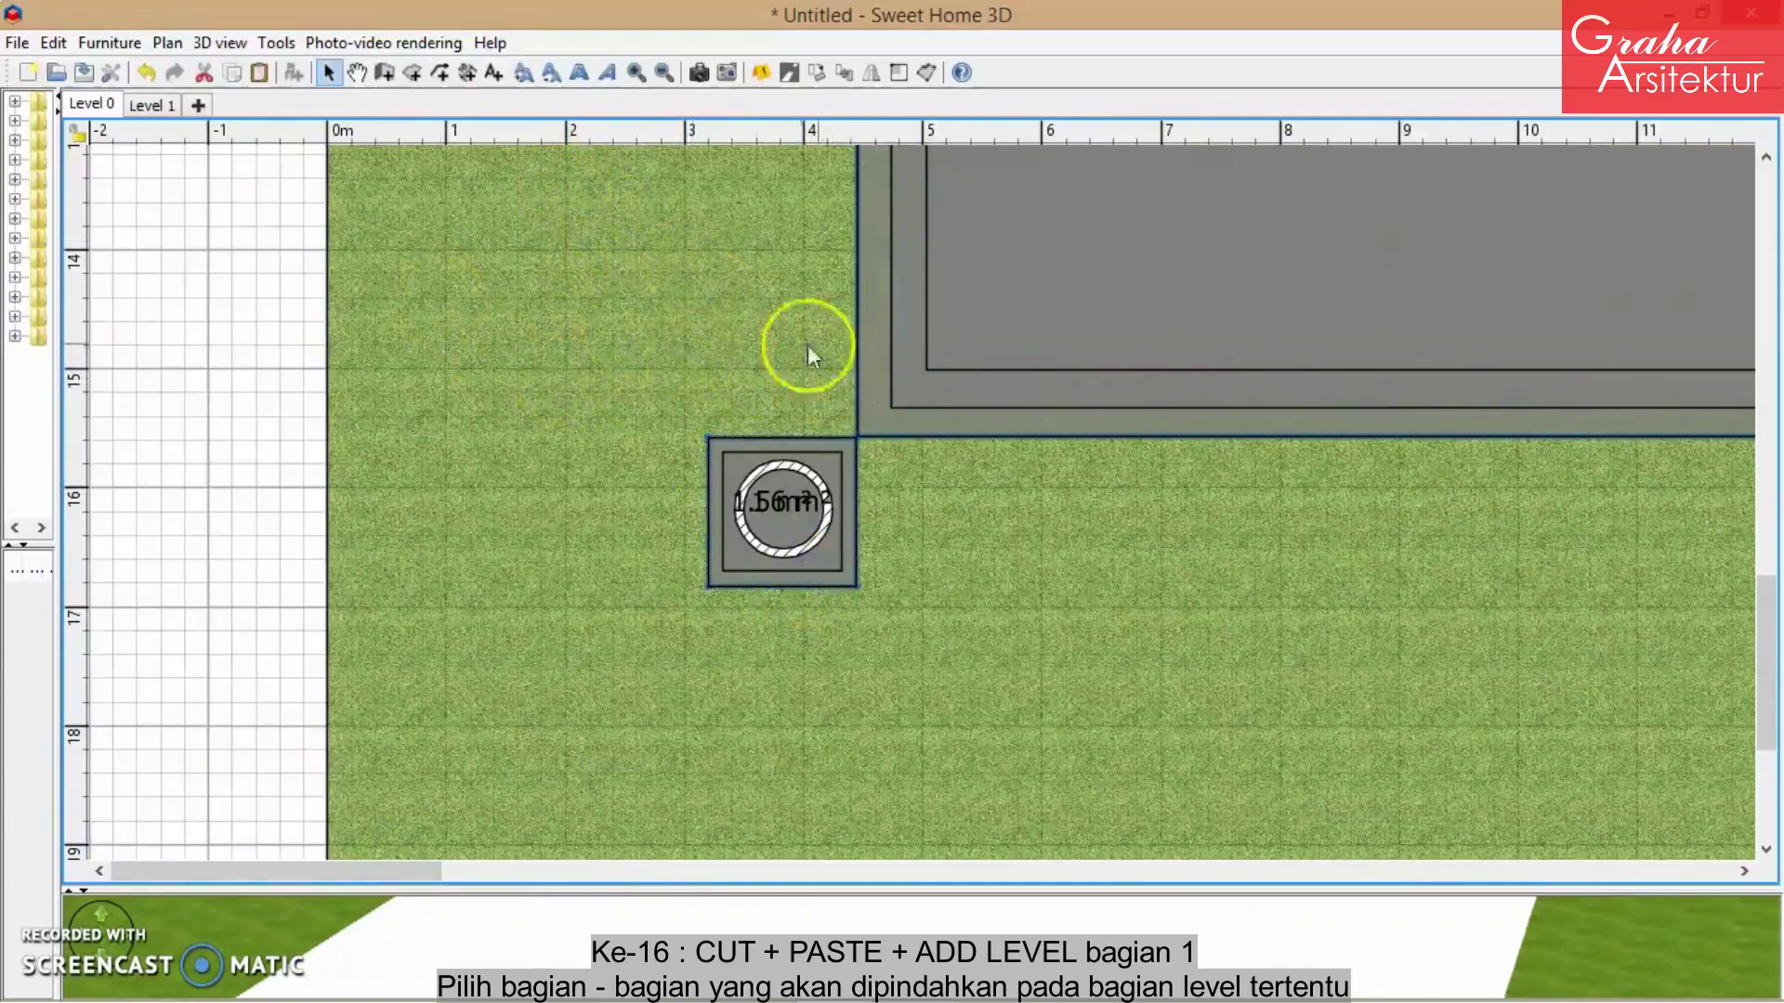
click(205, 74)
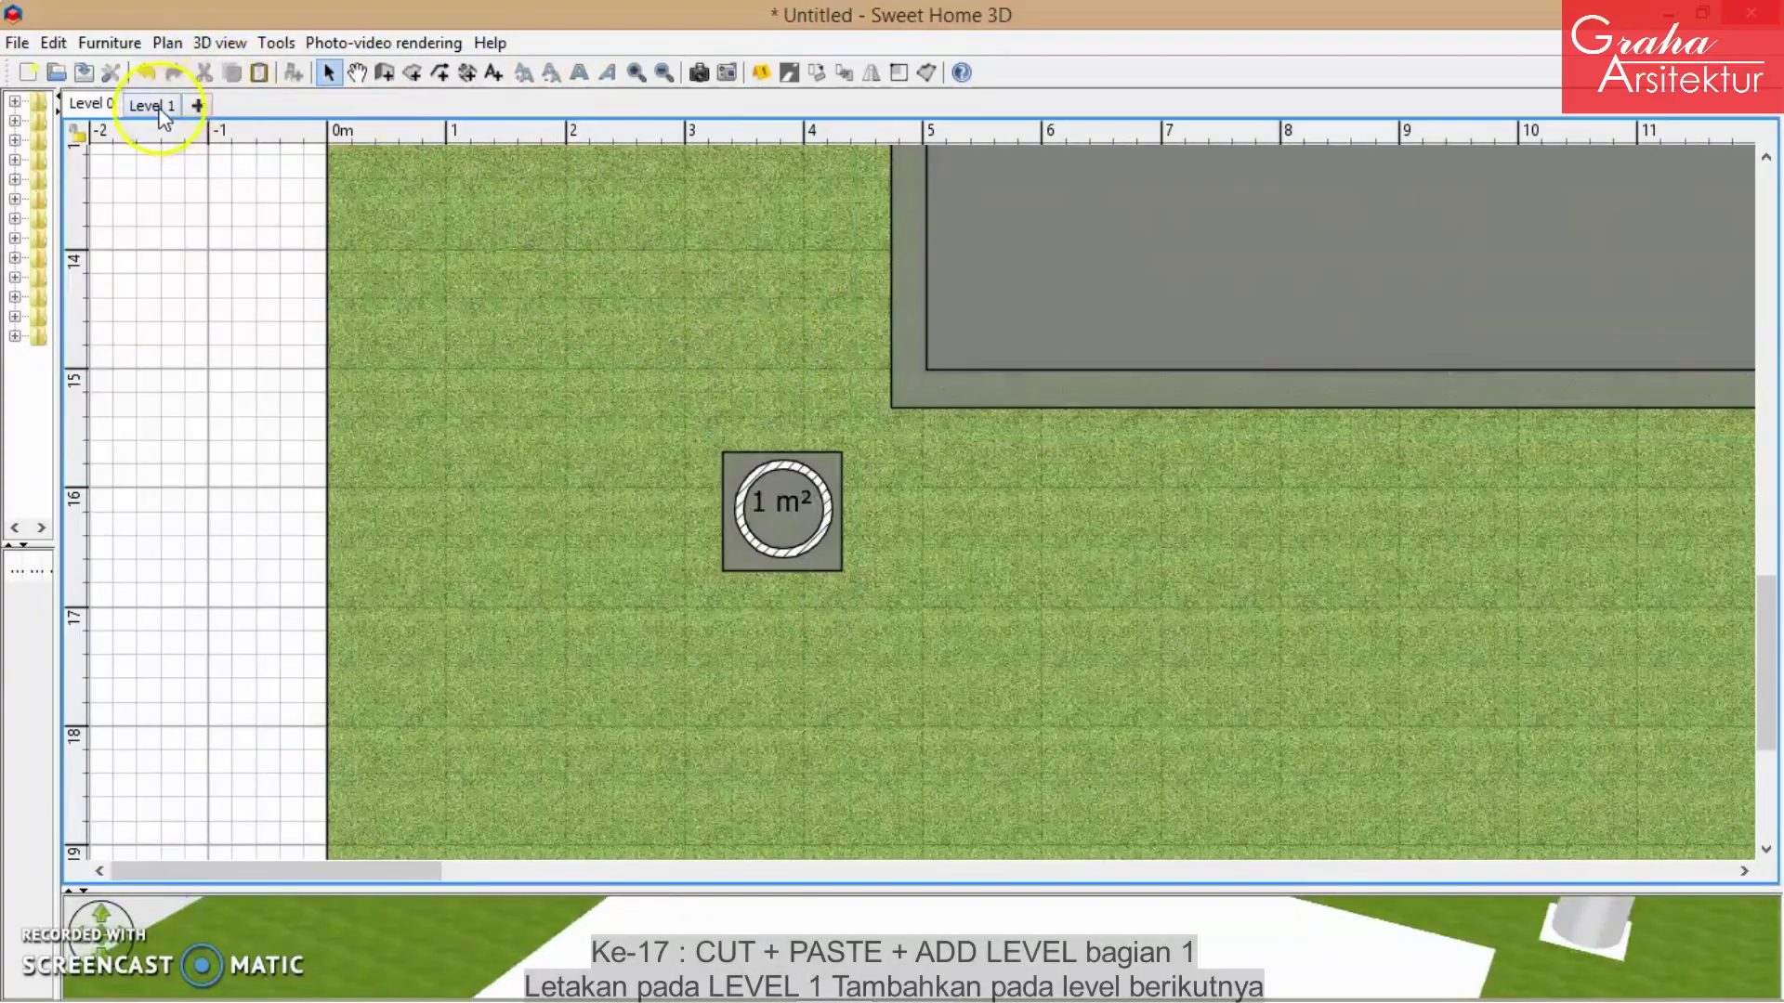
- Paste the cut floor and pillar bases onto Level 1, and add another level above before returning to Level 0
click(152, 105)
right_click(581, 295)
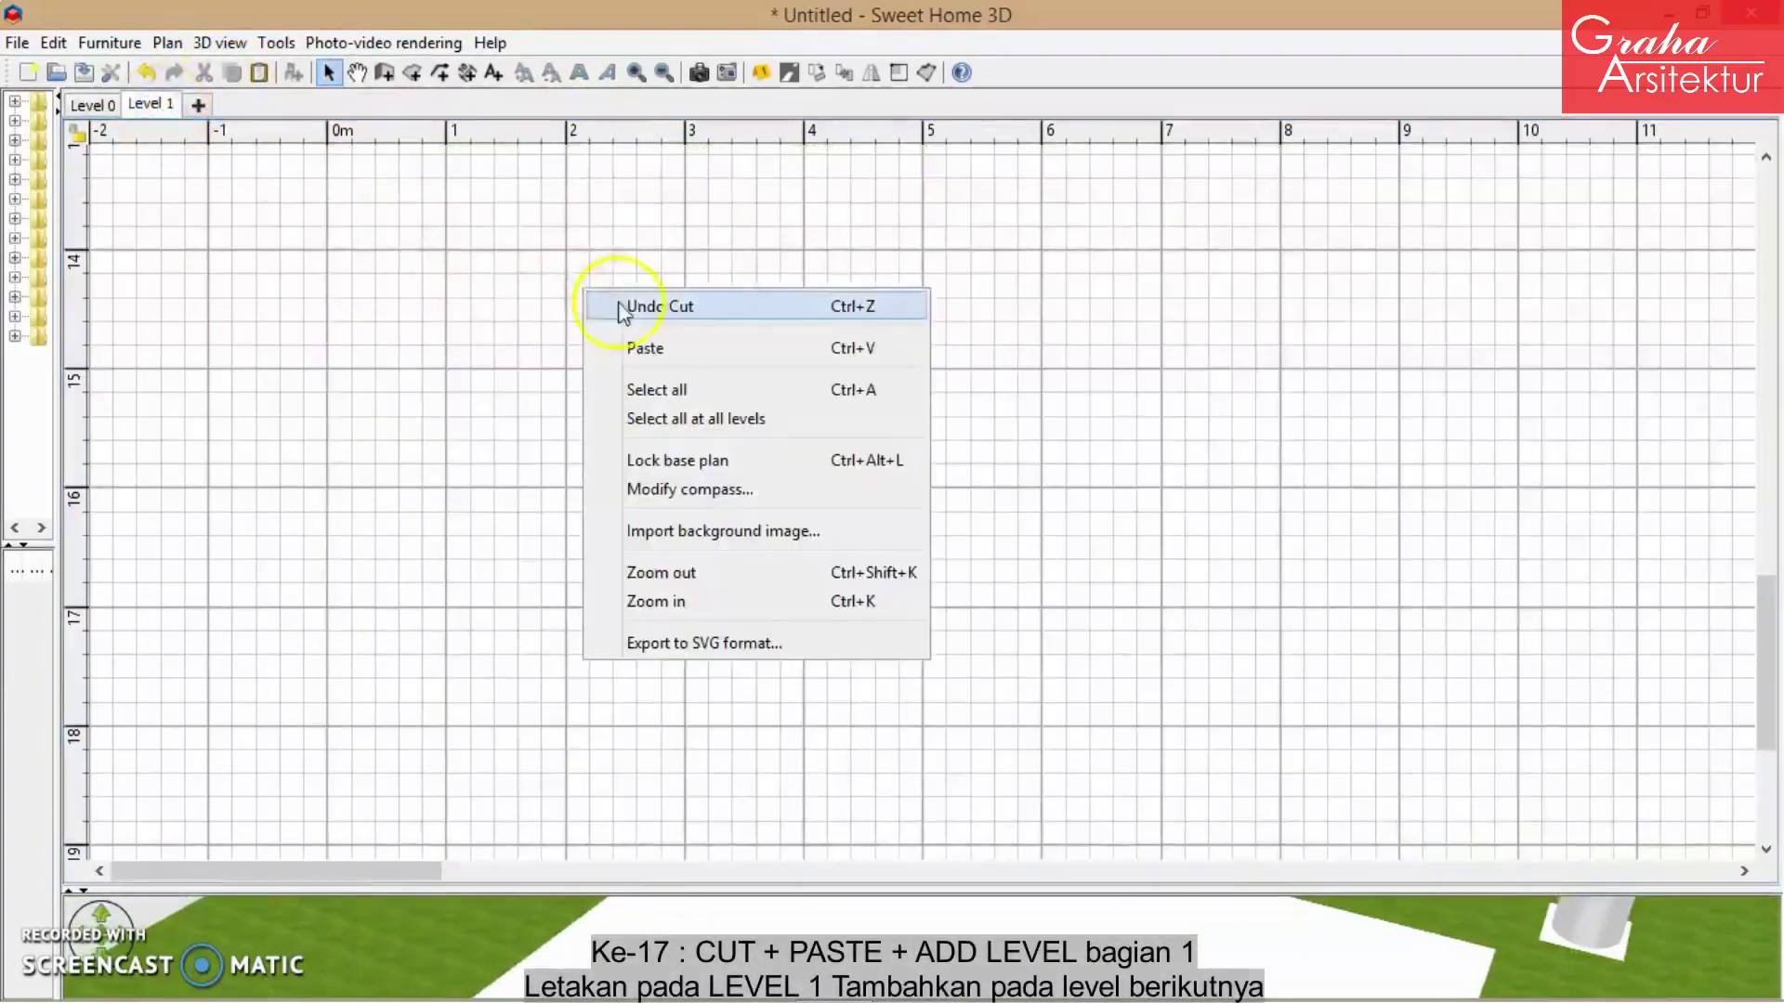
click(637, 349)
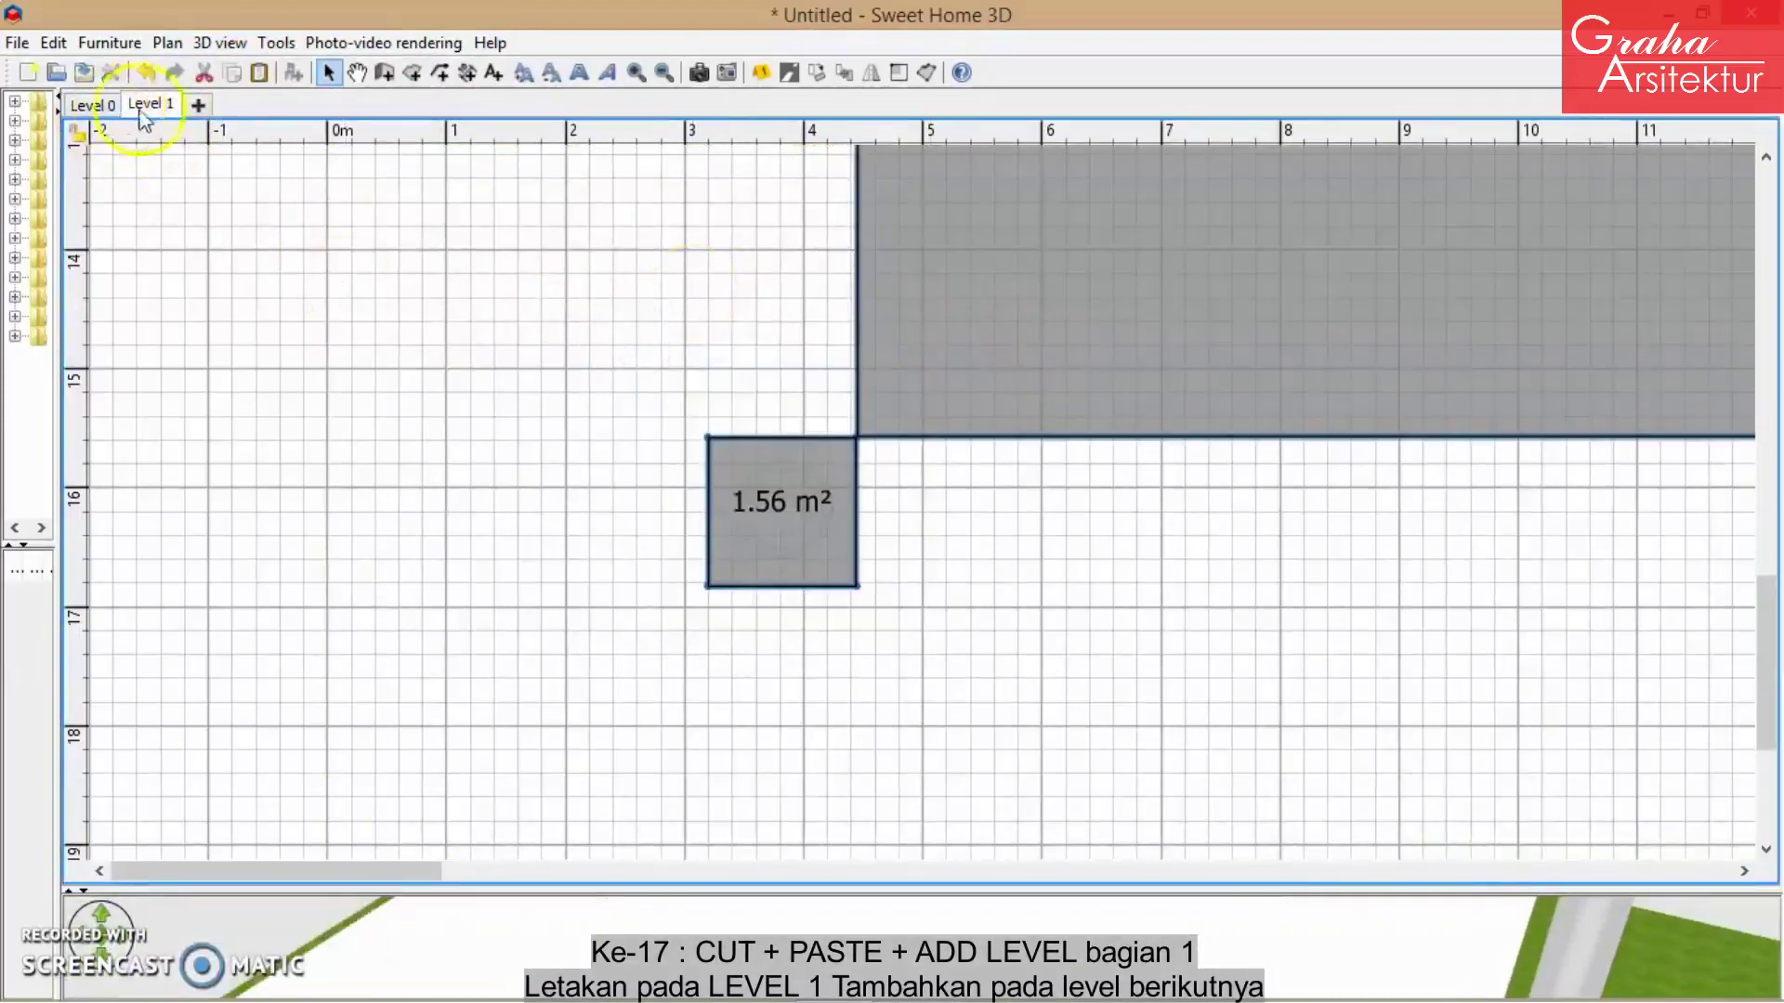
click(196, 108)
click(95, 104)
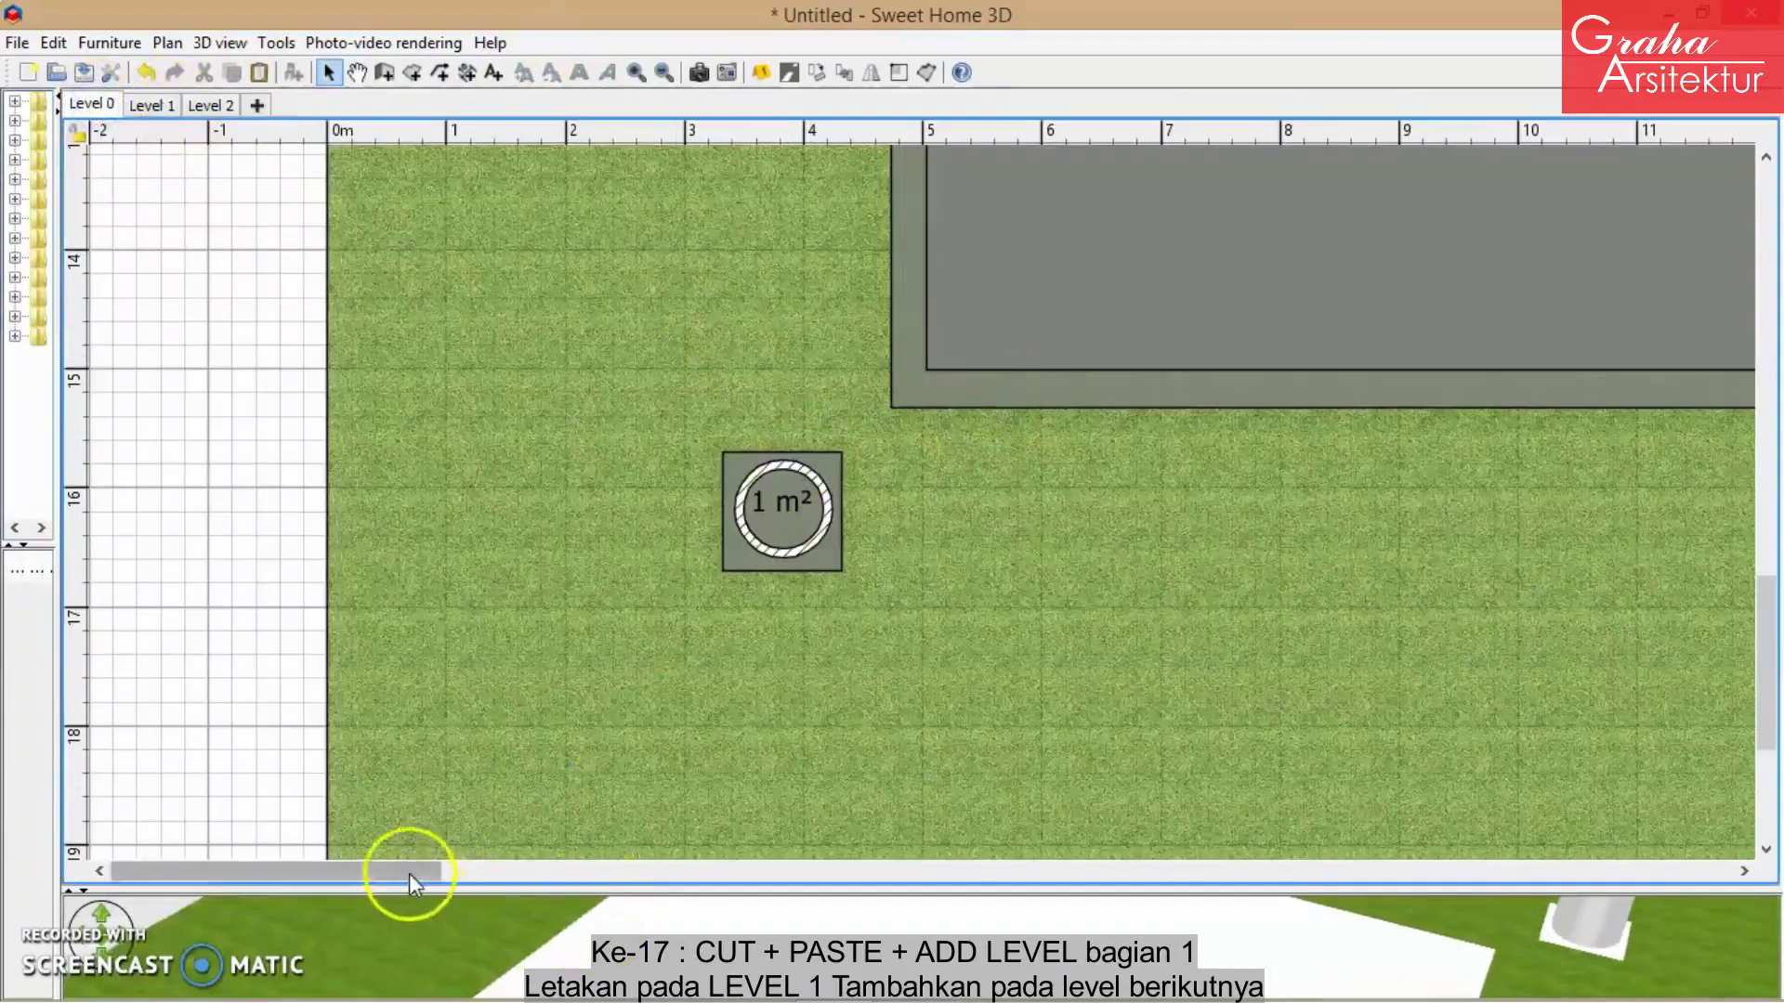
- Select the middle floor outline together with the remaining base squares of all four corner pillars and cut them from Level 0
drag(409, 873, 499, 874)
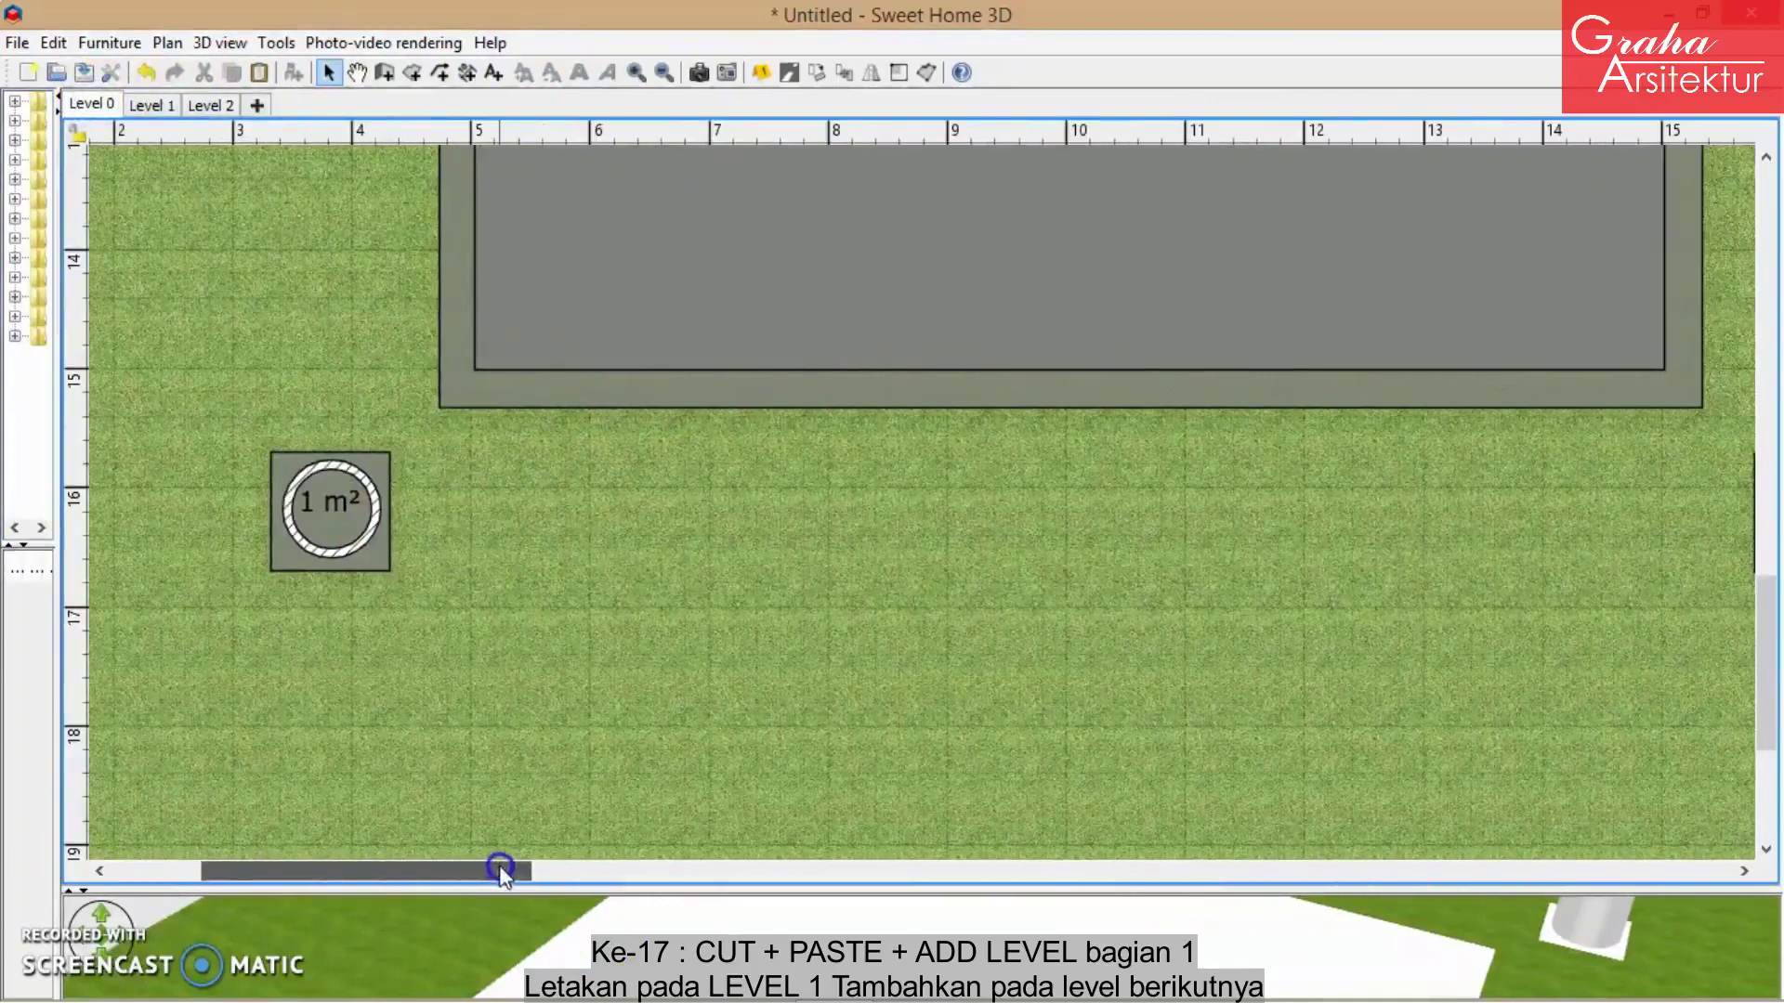
click(364, 558)
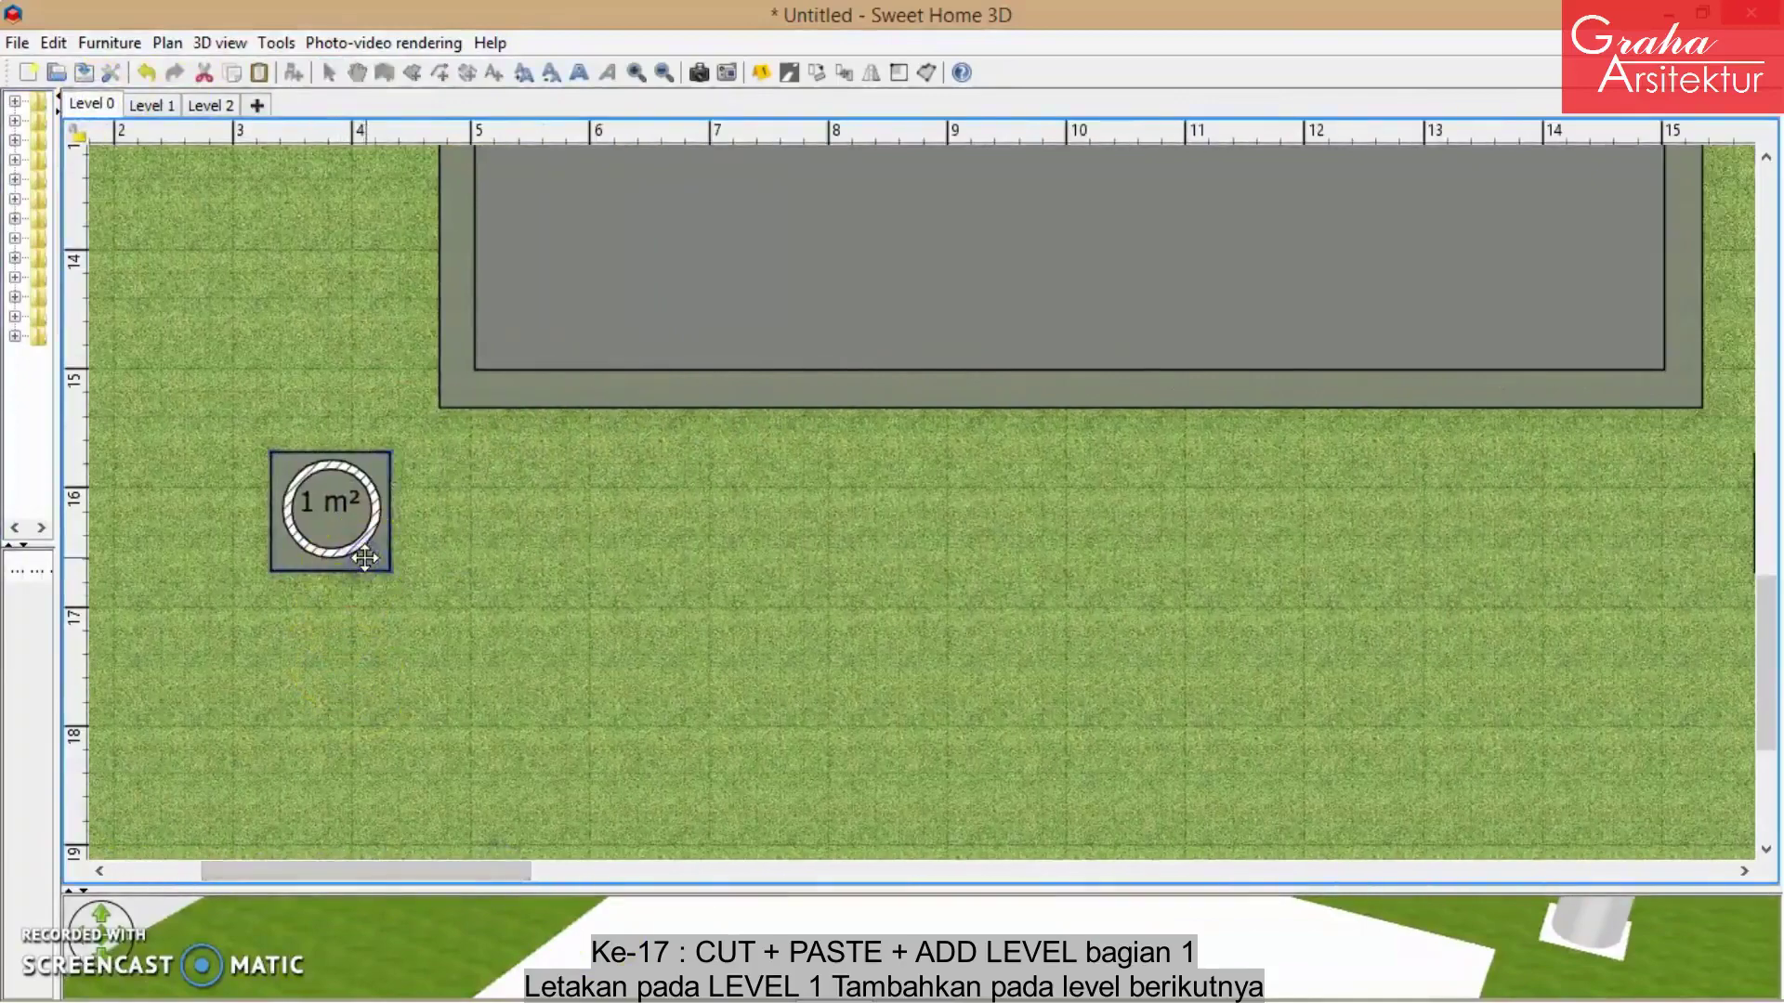
click(454, 404)
drag(372, 556, 371, 557)
click(453, 392)
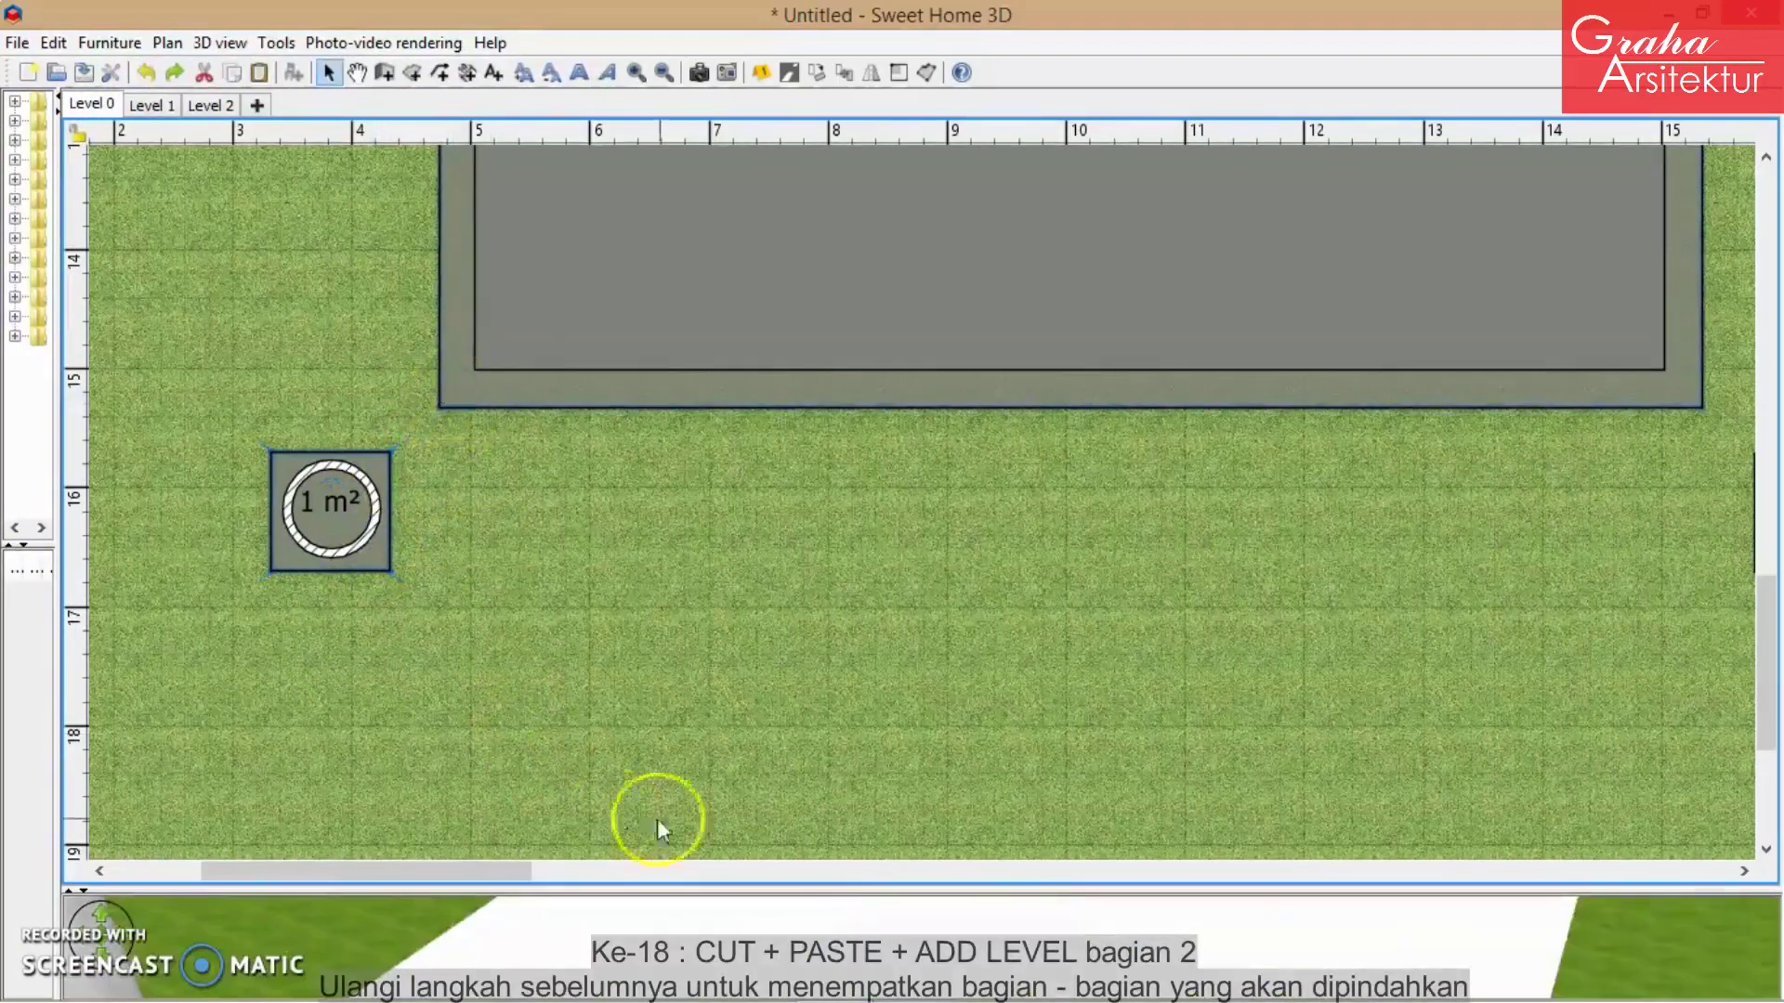
scroll(684, 622, up, 3)
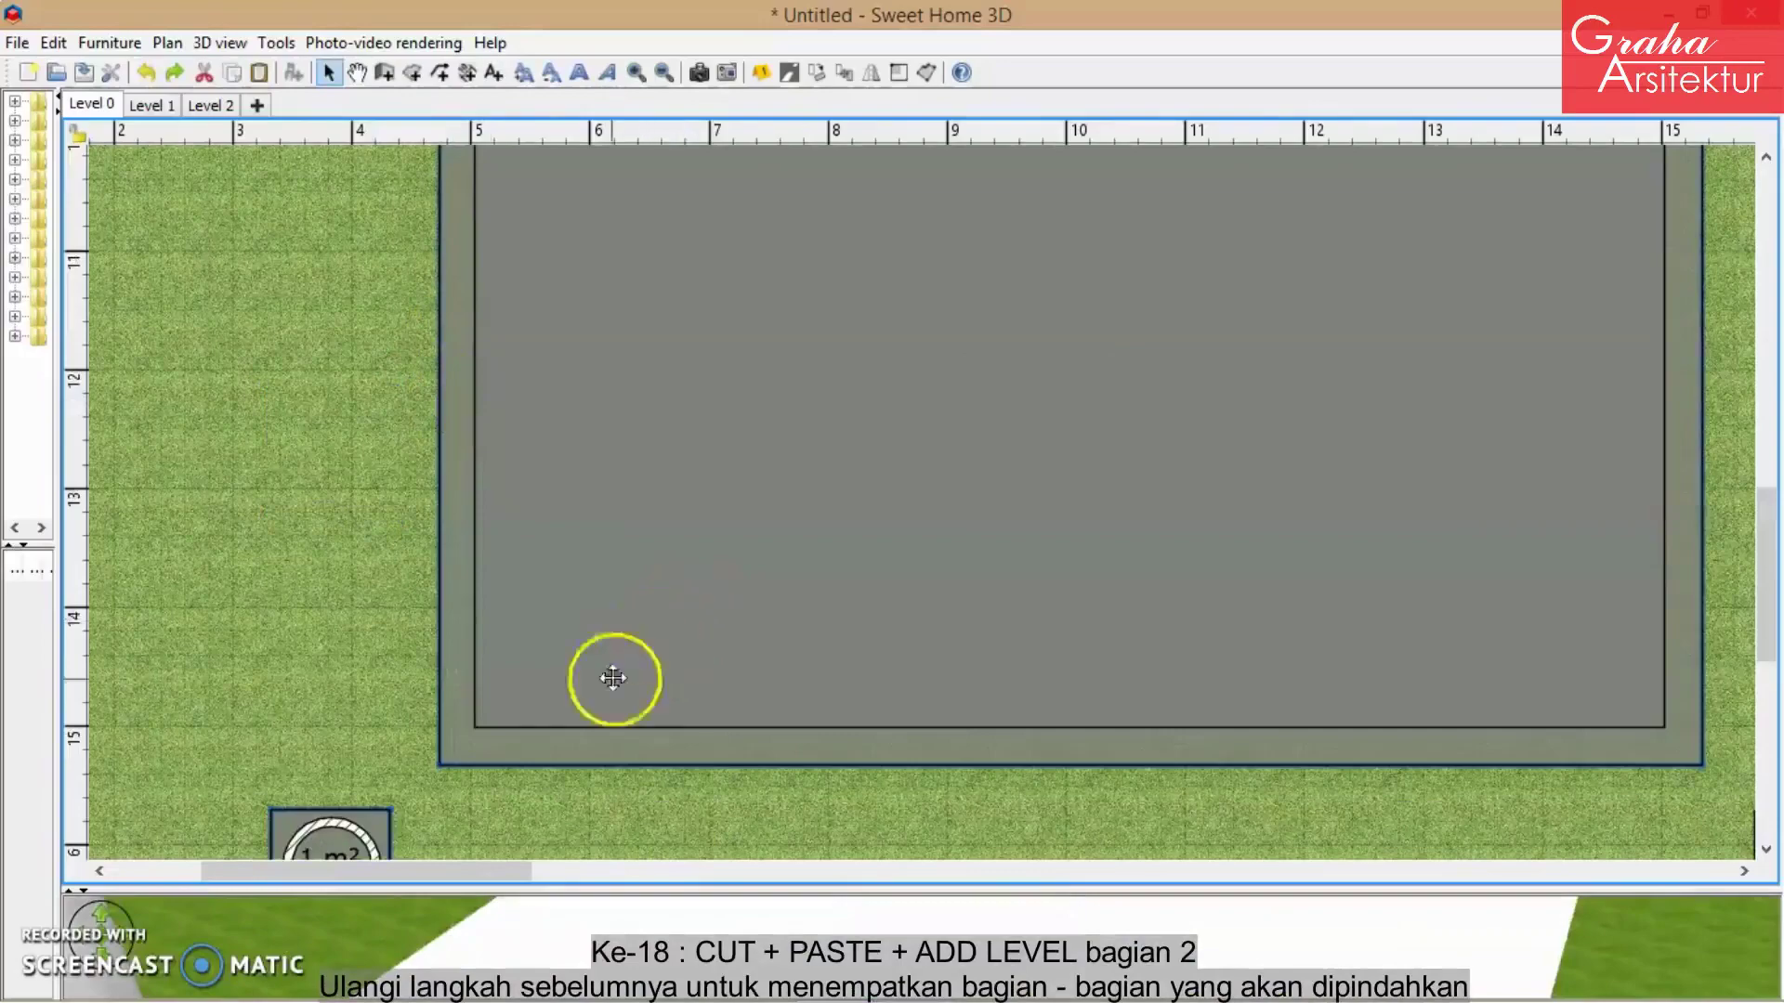
scroll(555, 689, up, 6)
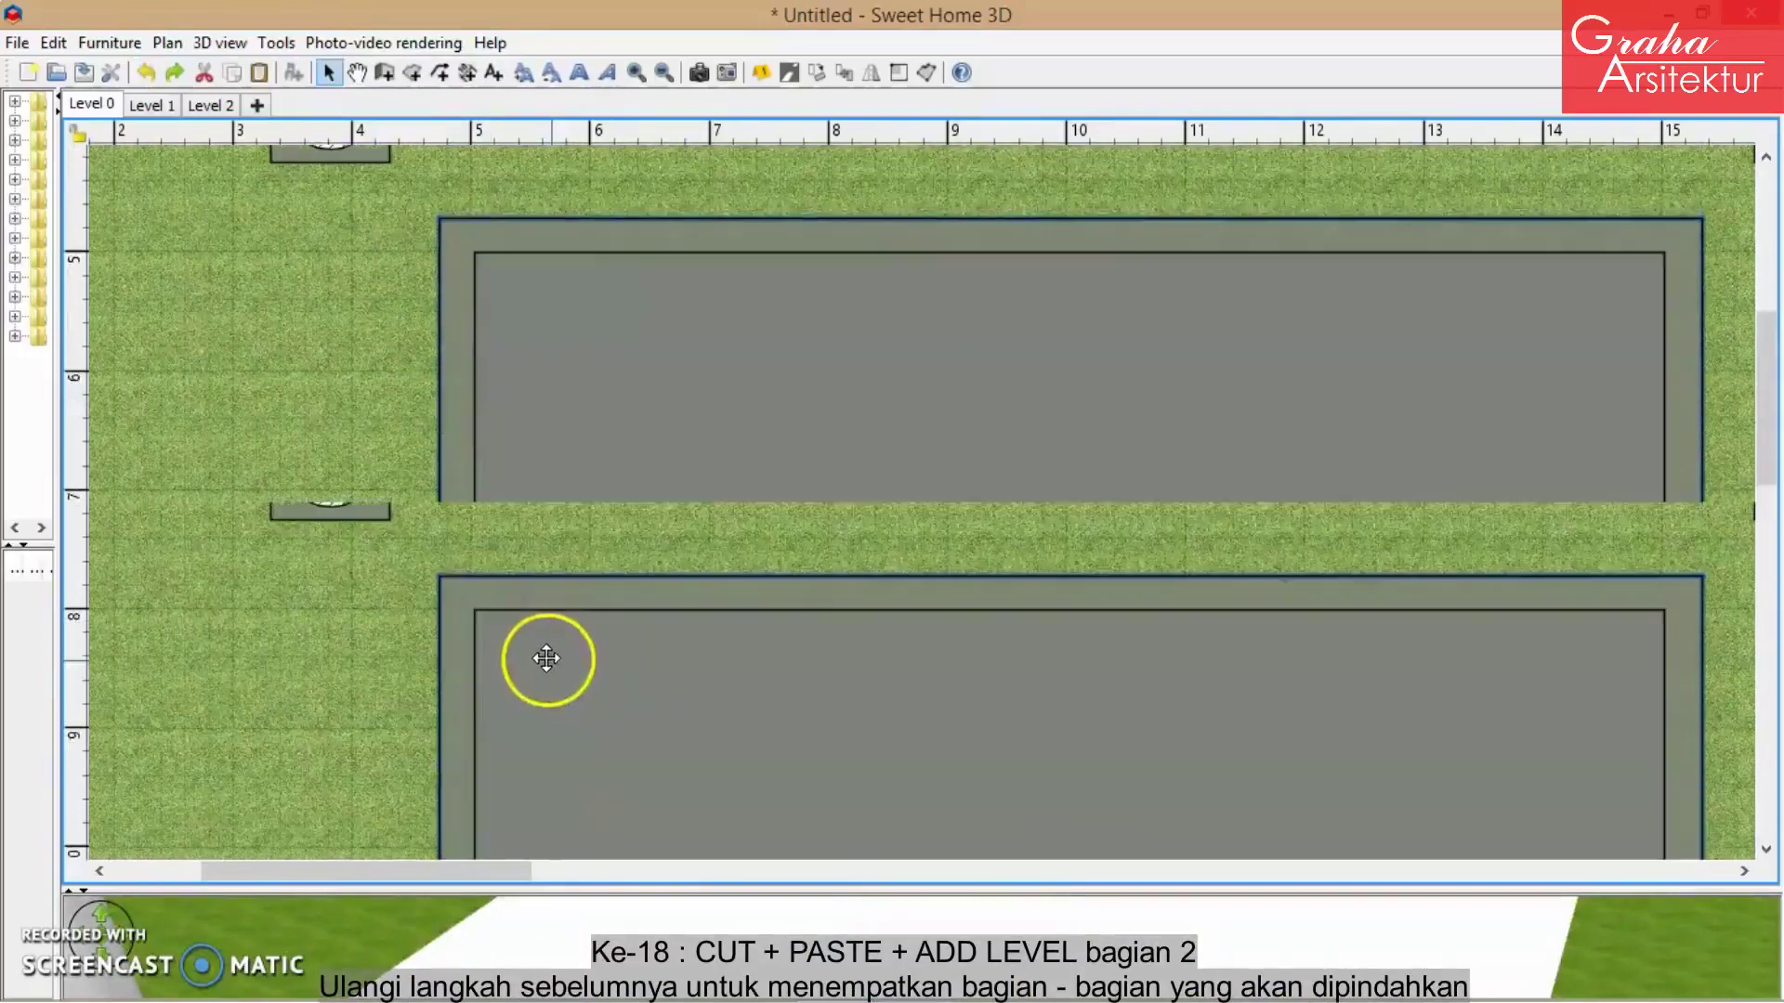
scroll(488, 651, up, 3)
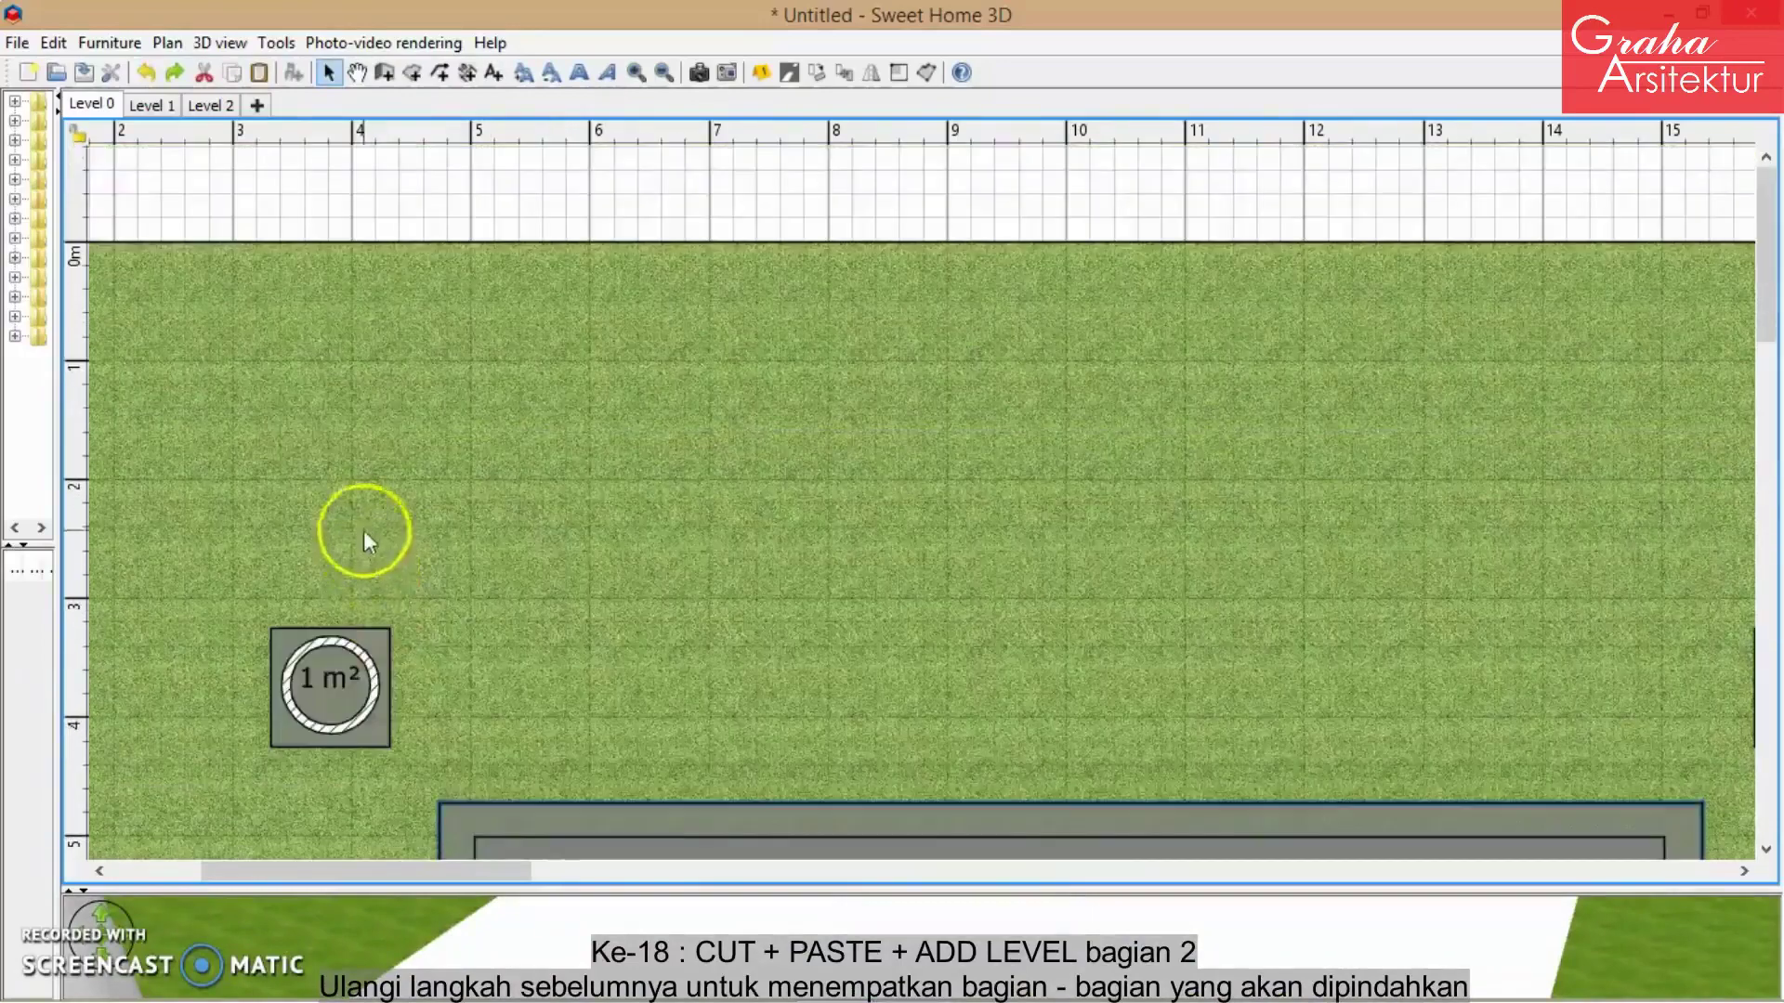
click(374, 734)
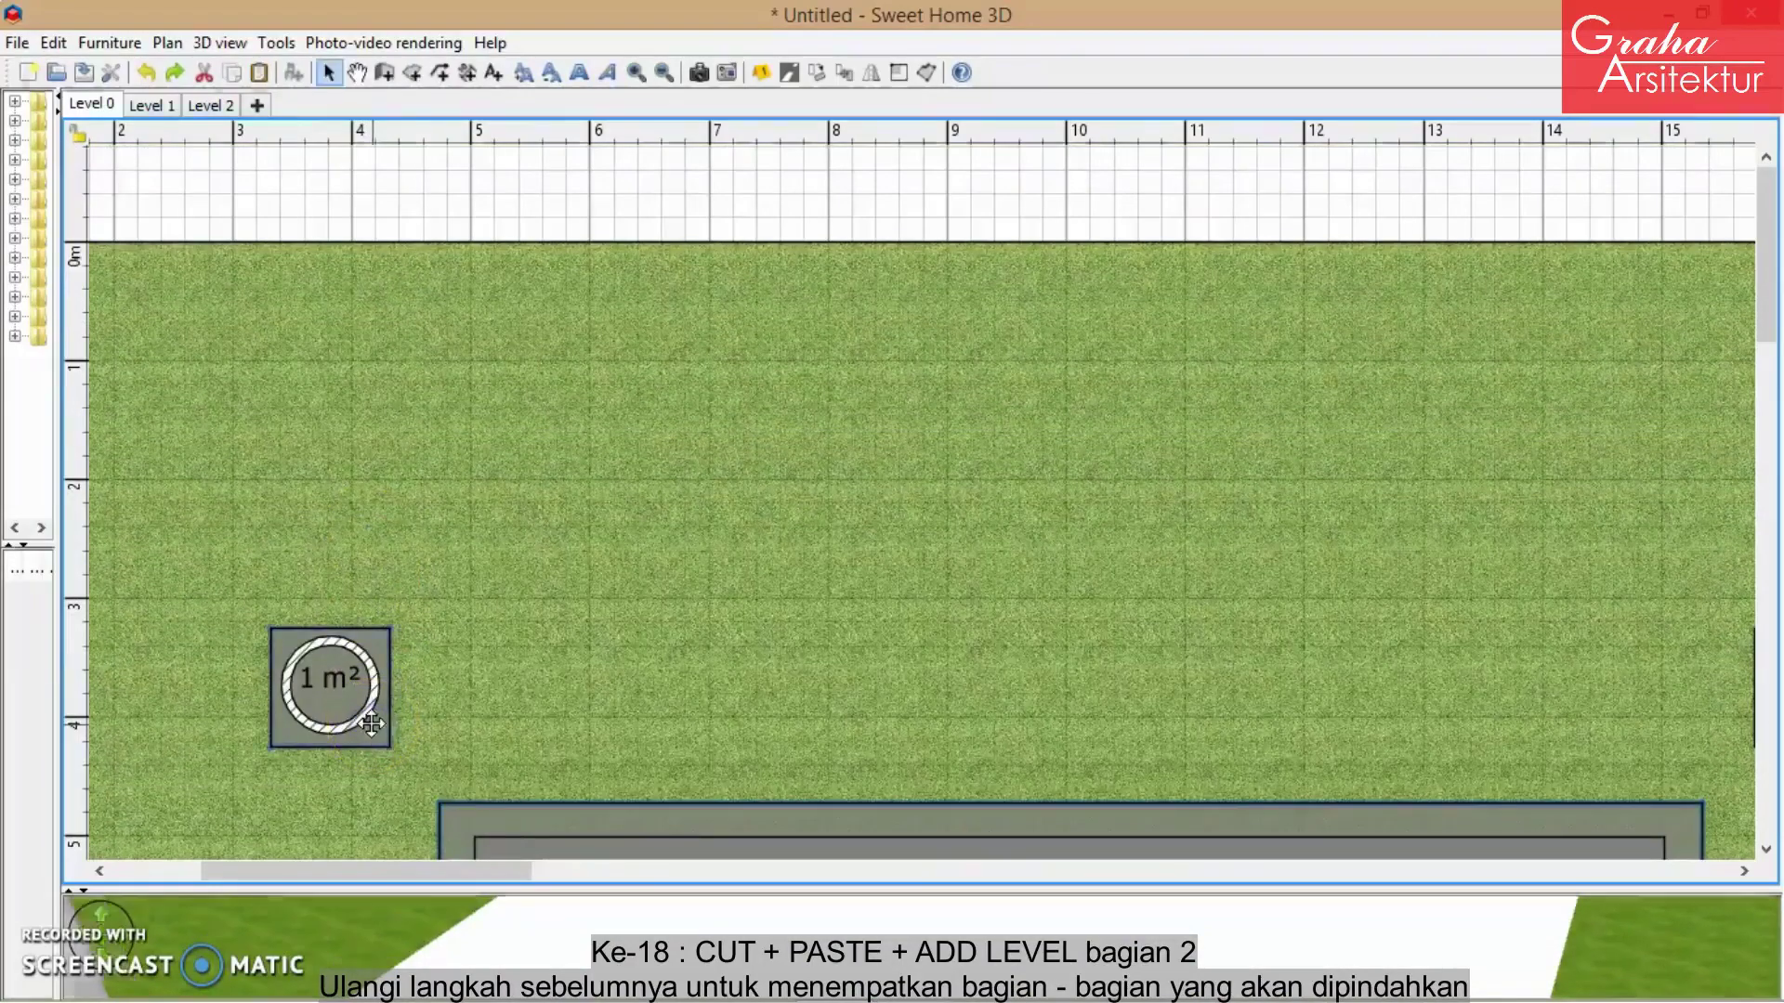
drag(483, 871, 717, 871)
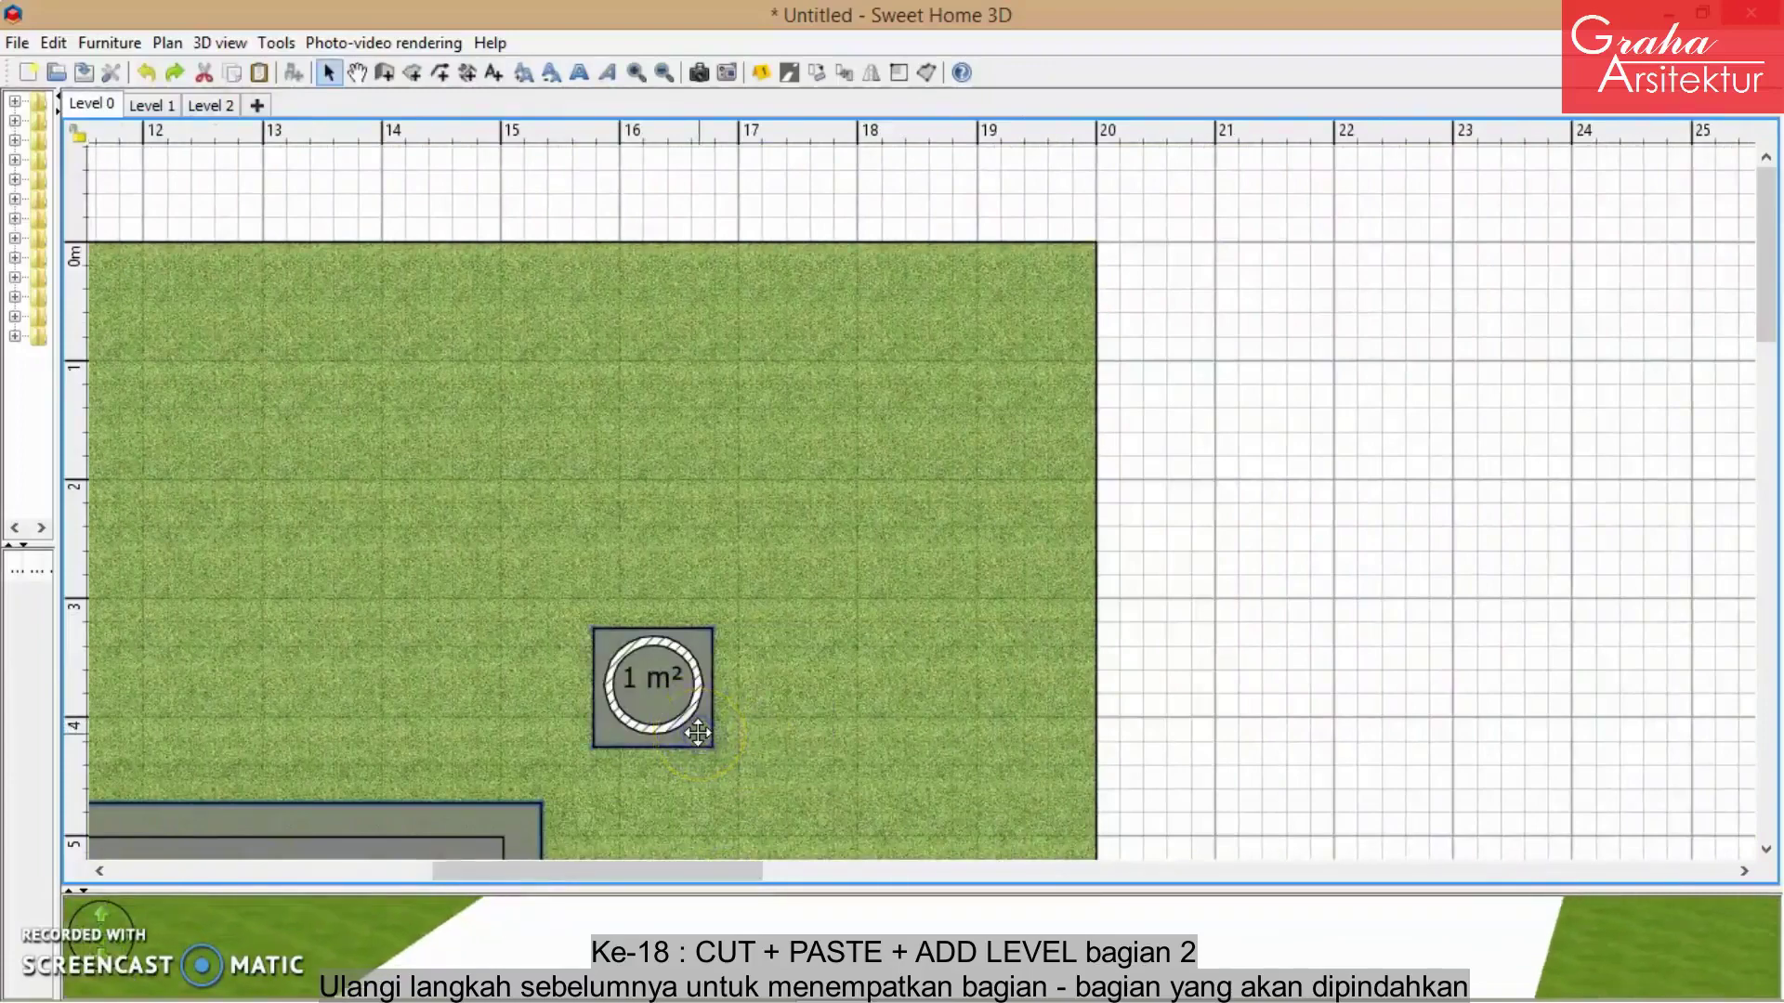
scroll(699, 733, down, 5)
scroll(698, 734, down, 8)
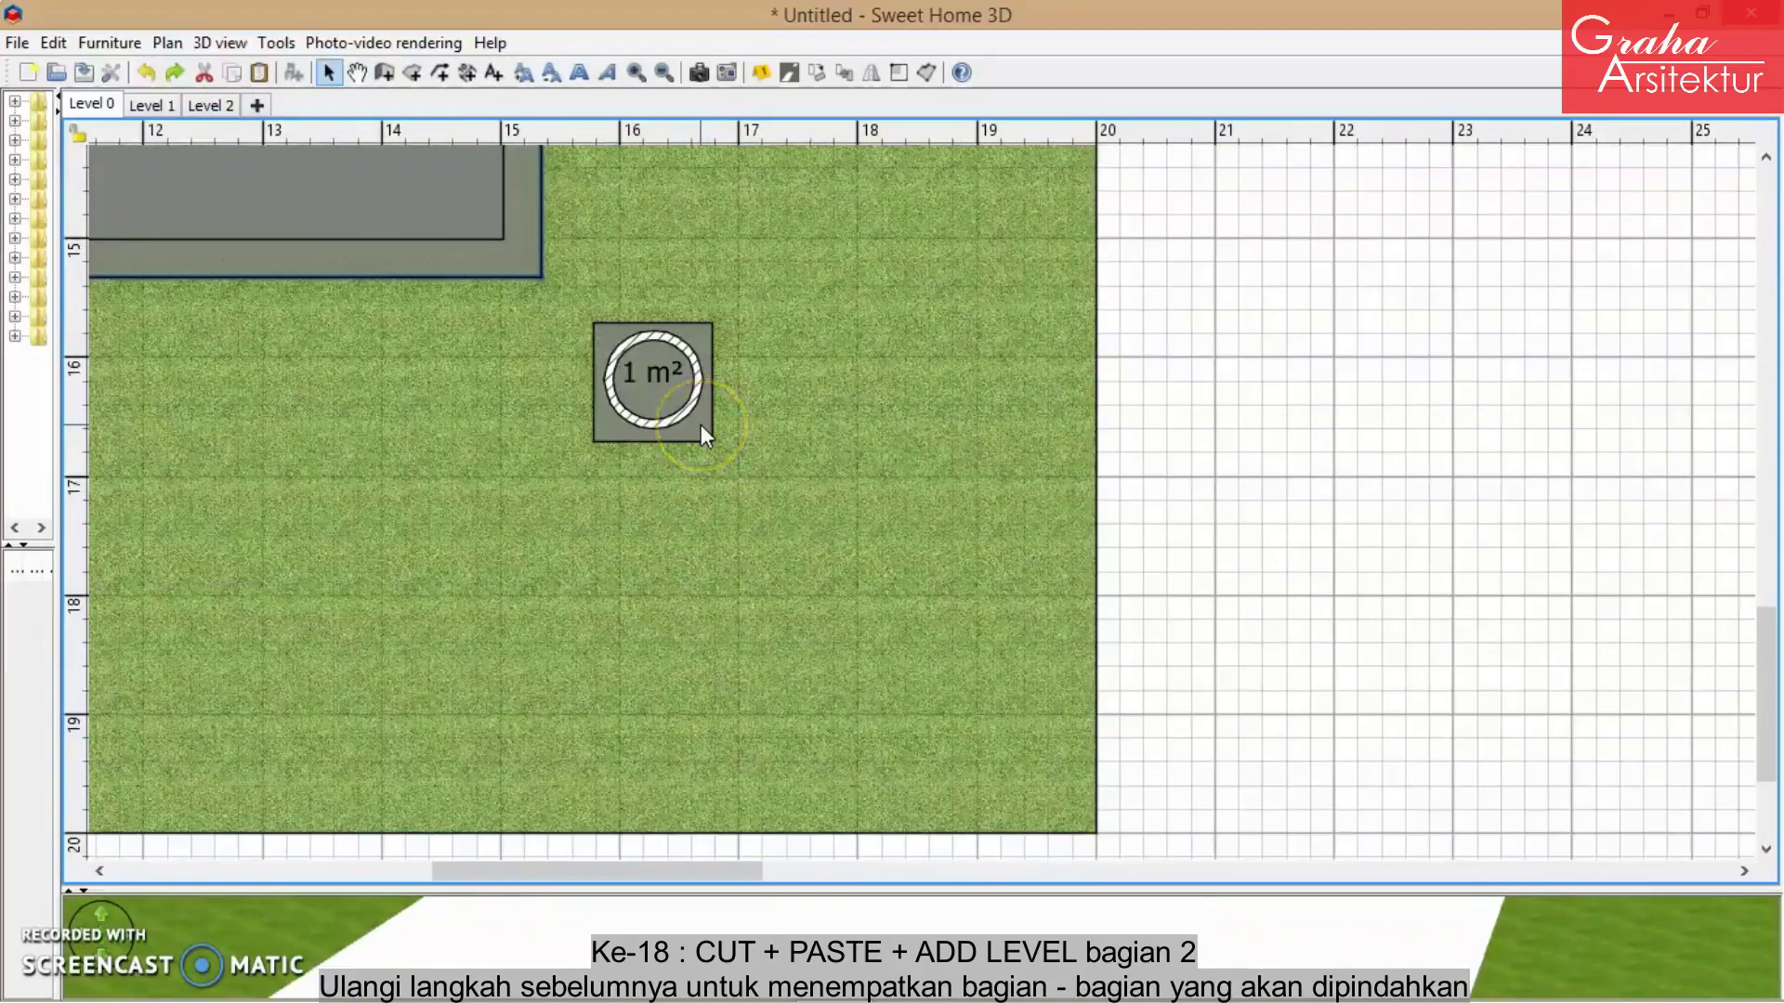
click(725, 412)
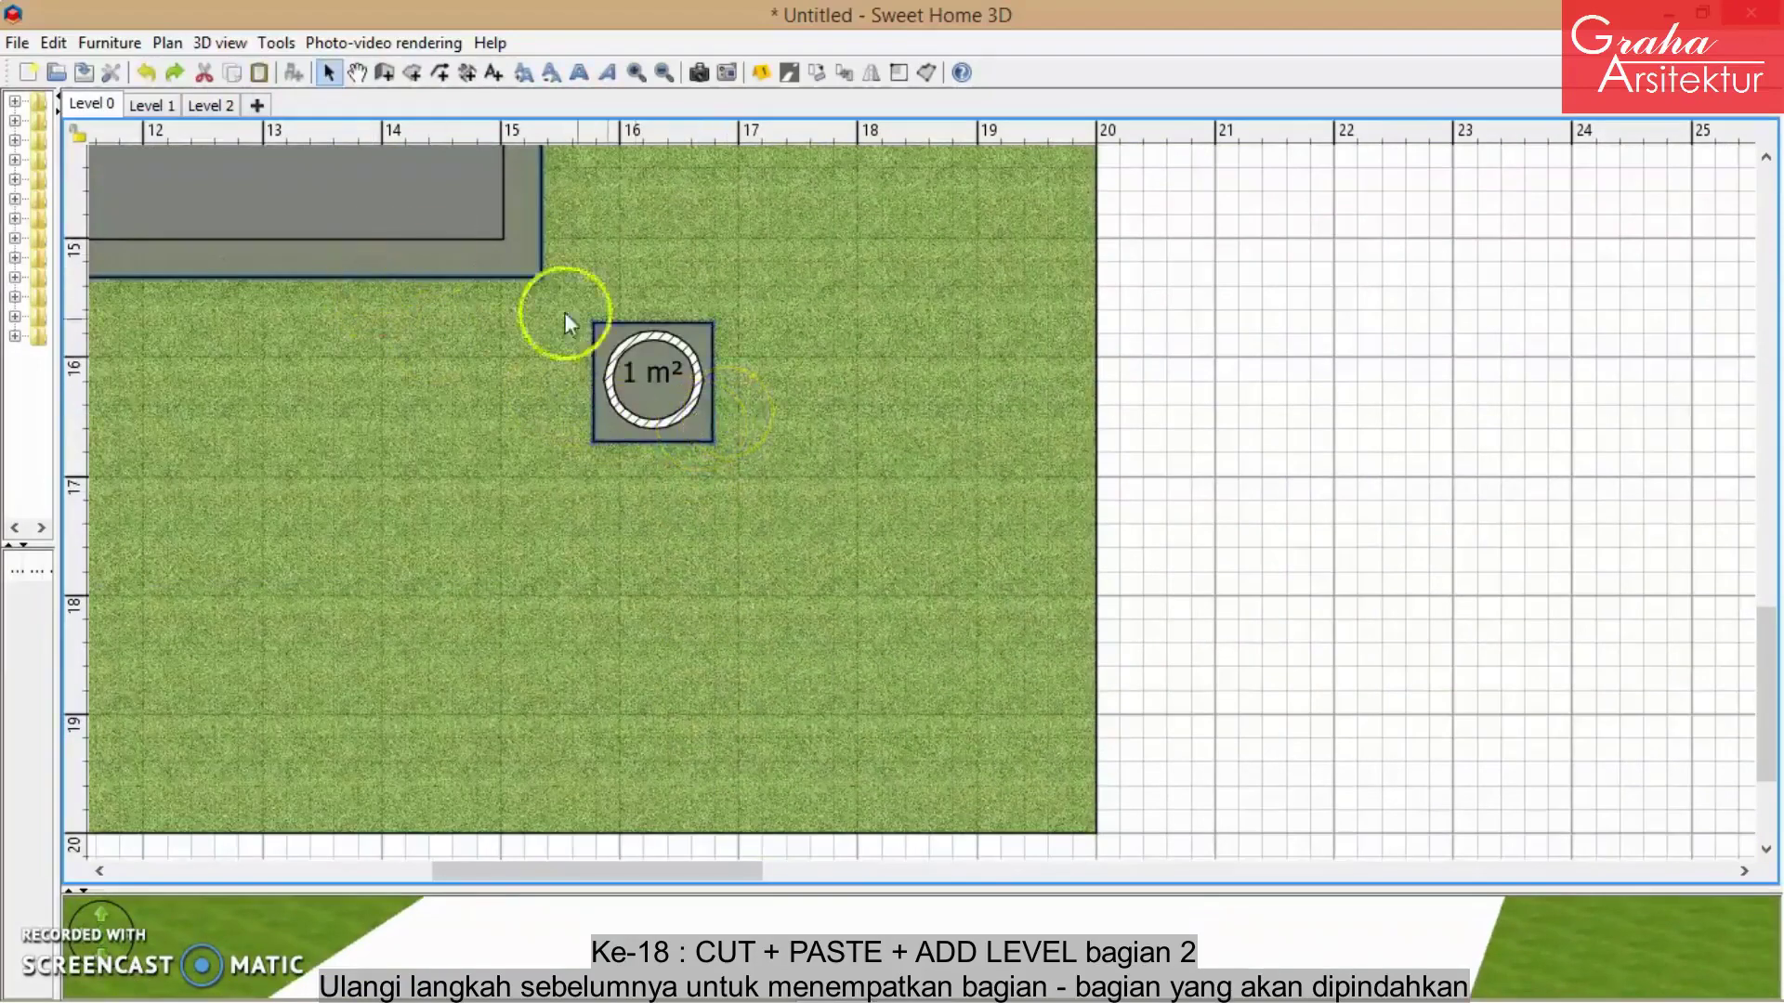
right_click(704, 431)
click(764, 461)
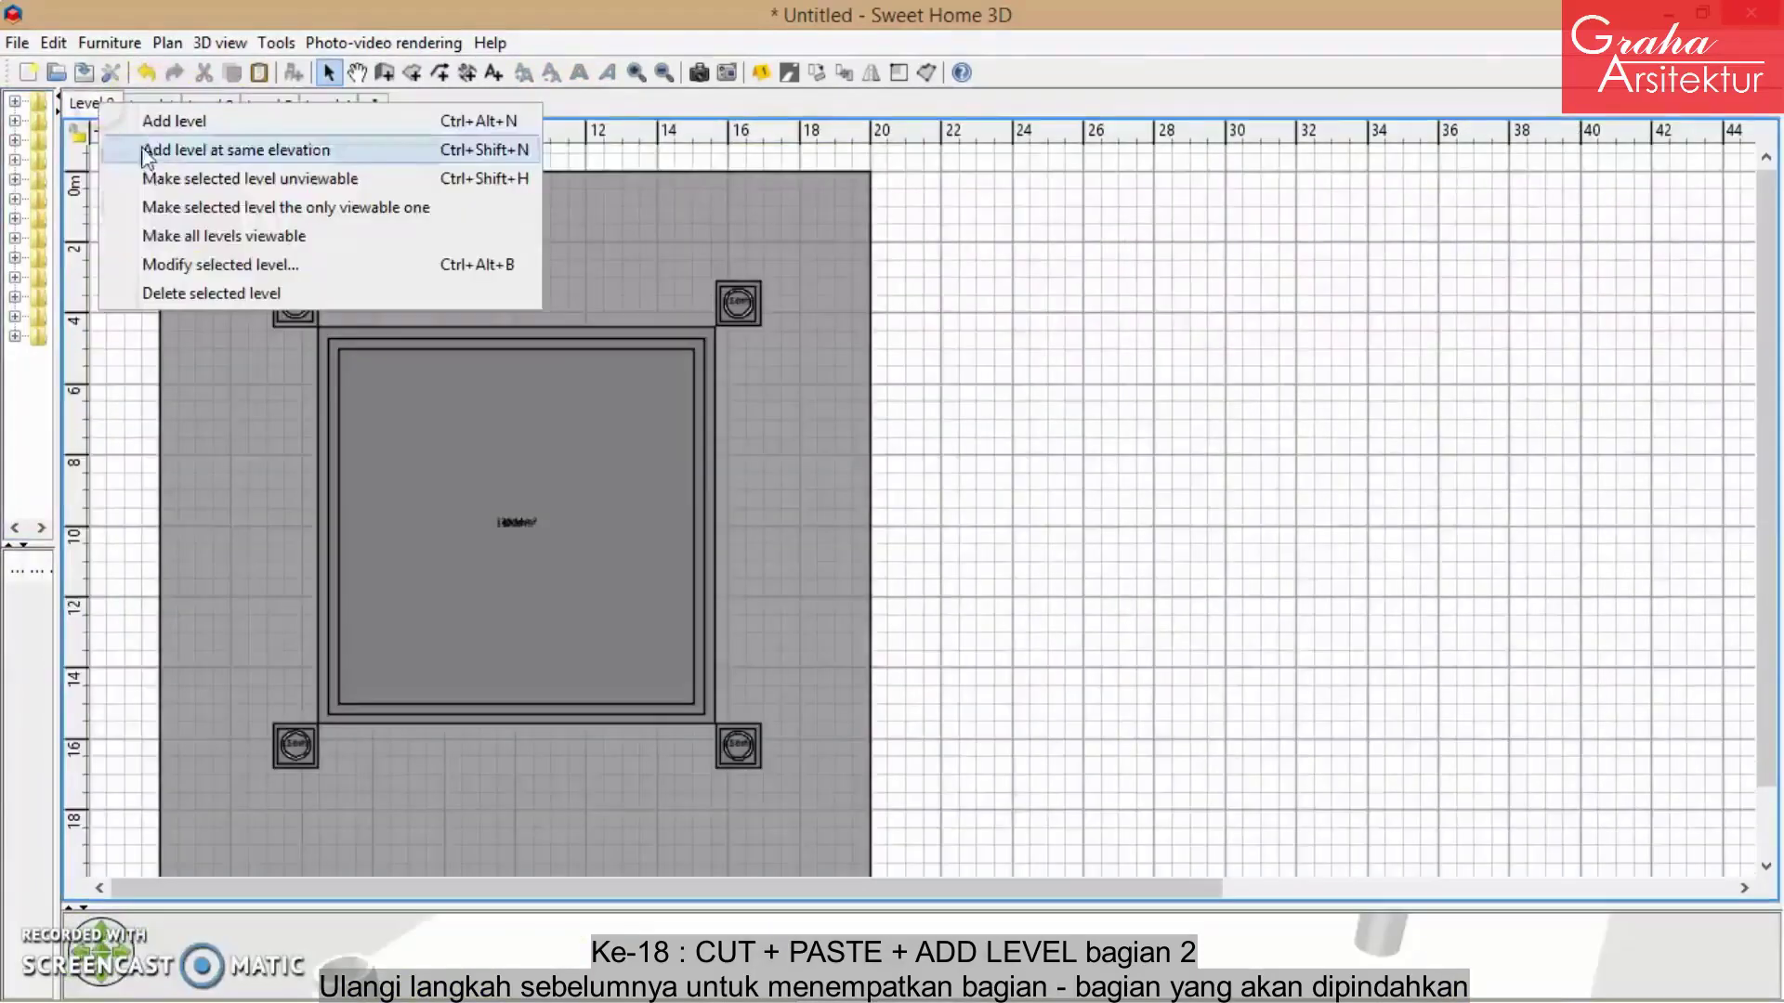
- Rename Level 0 as Taman and Level 1 as Tangga1
click(238, 267)
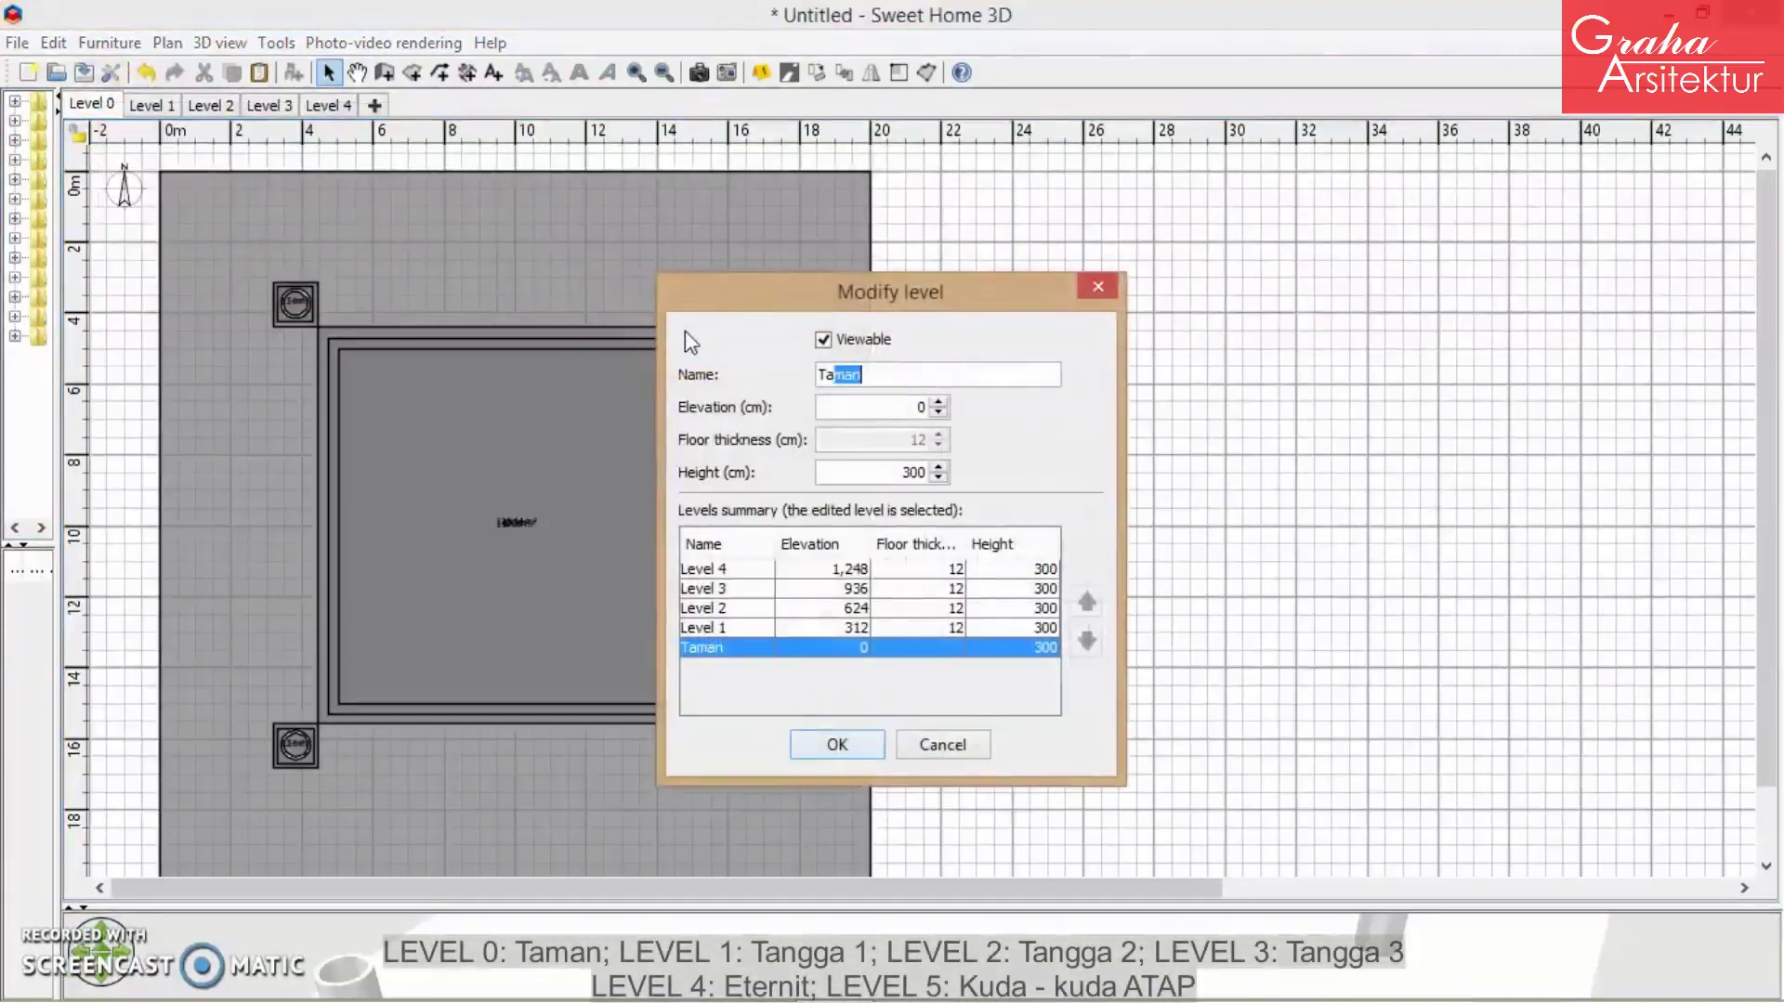
text(Taman)
key(Return)
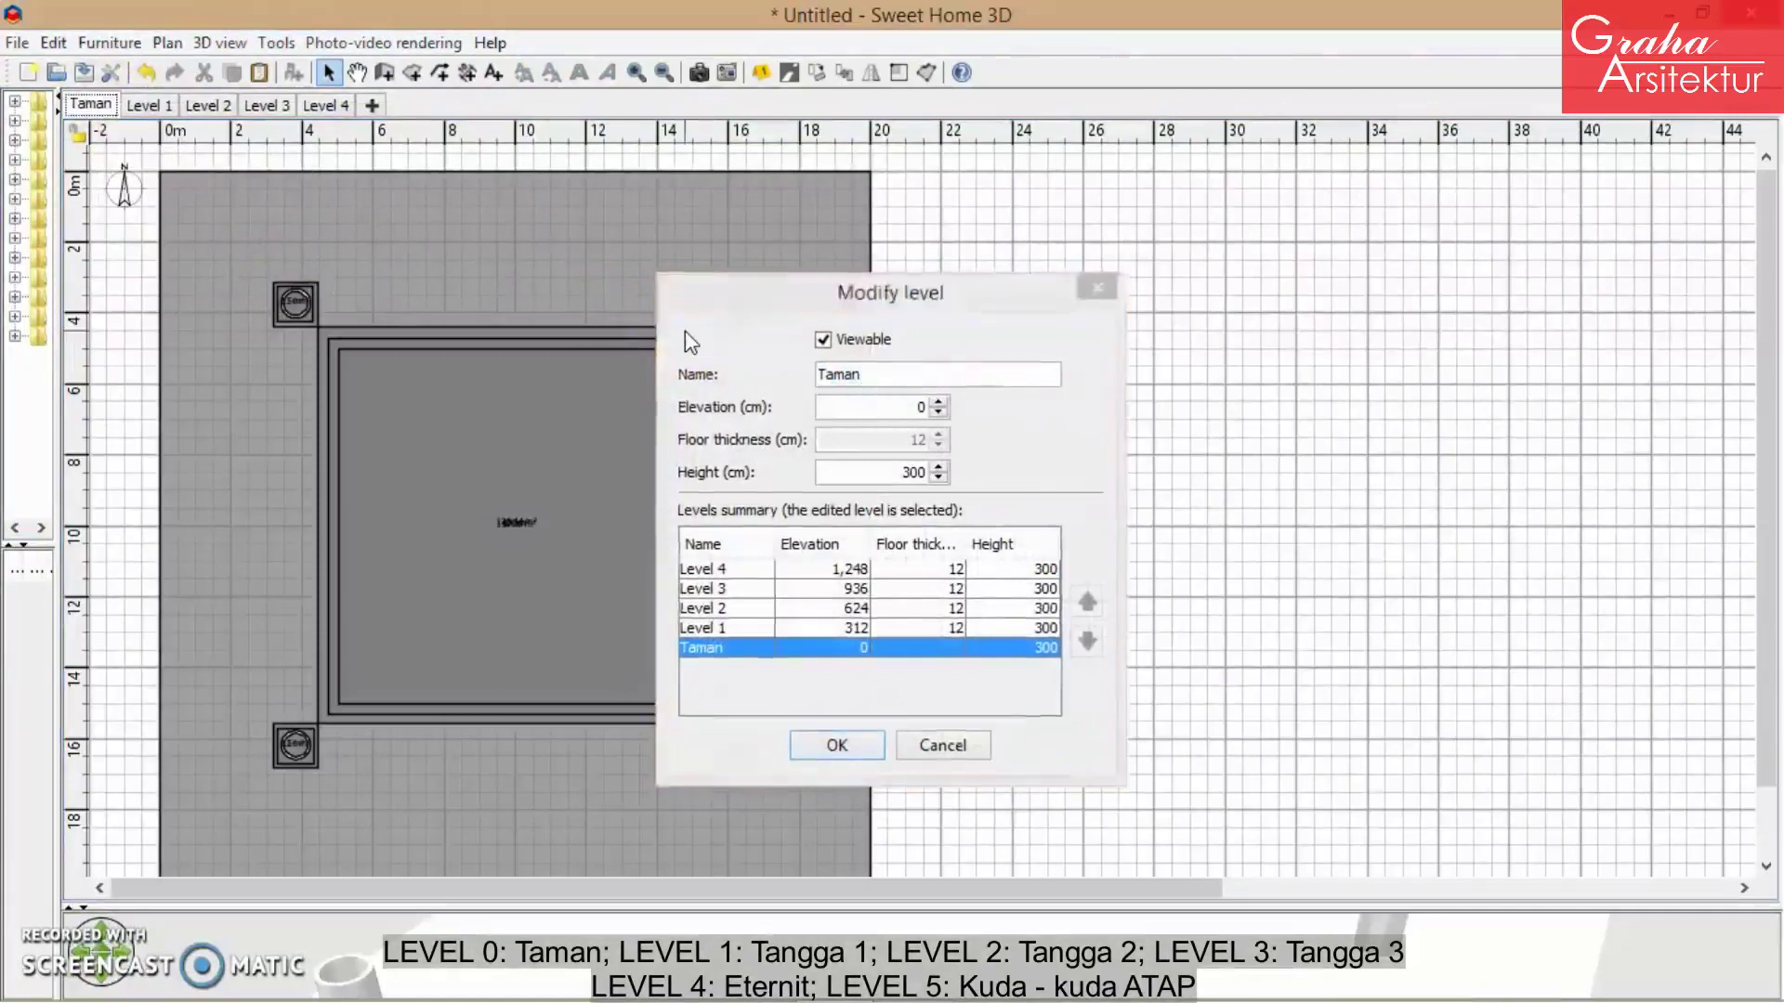
click(147, 105)
right_click(146, 107)
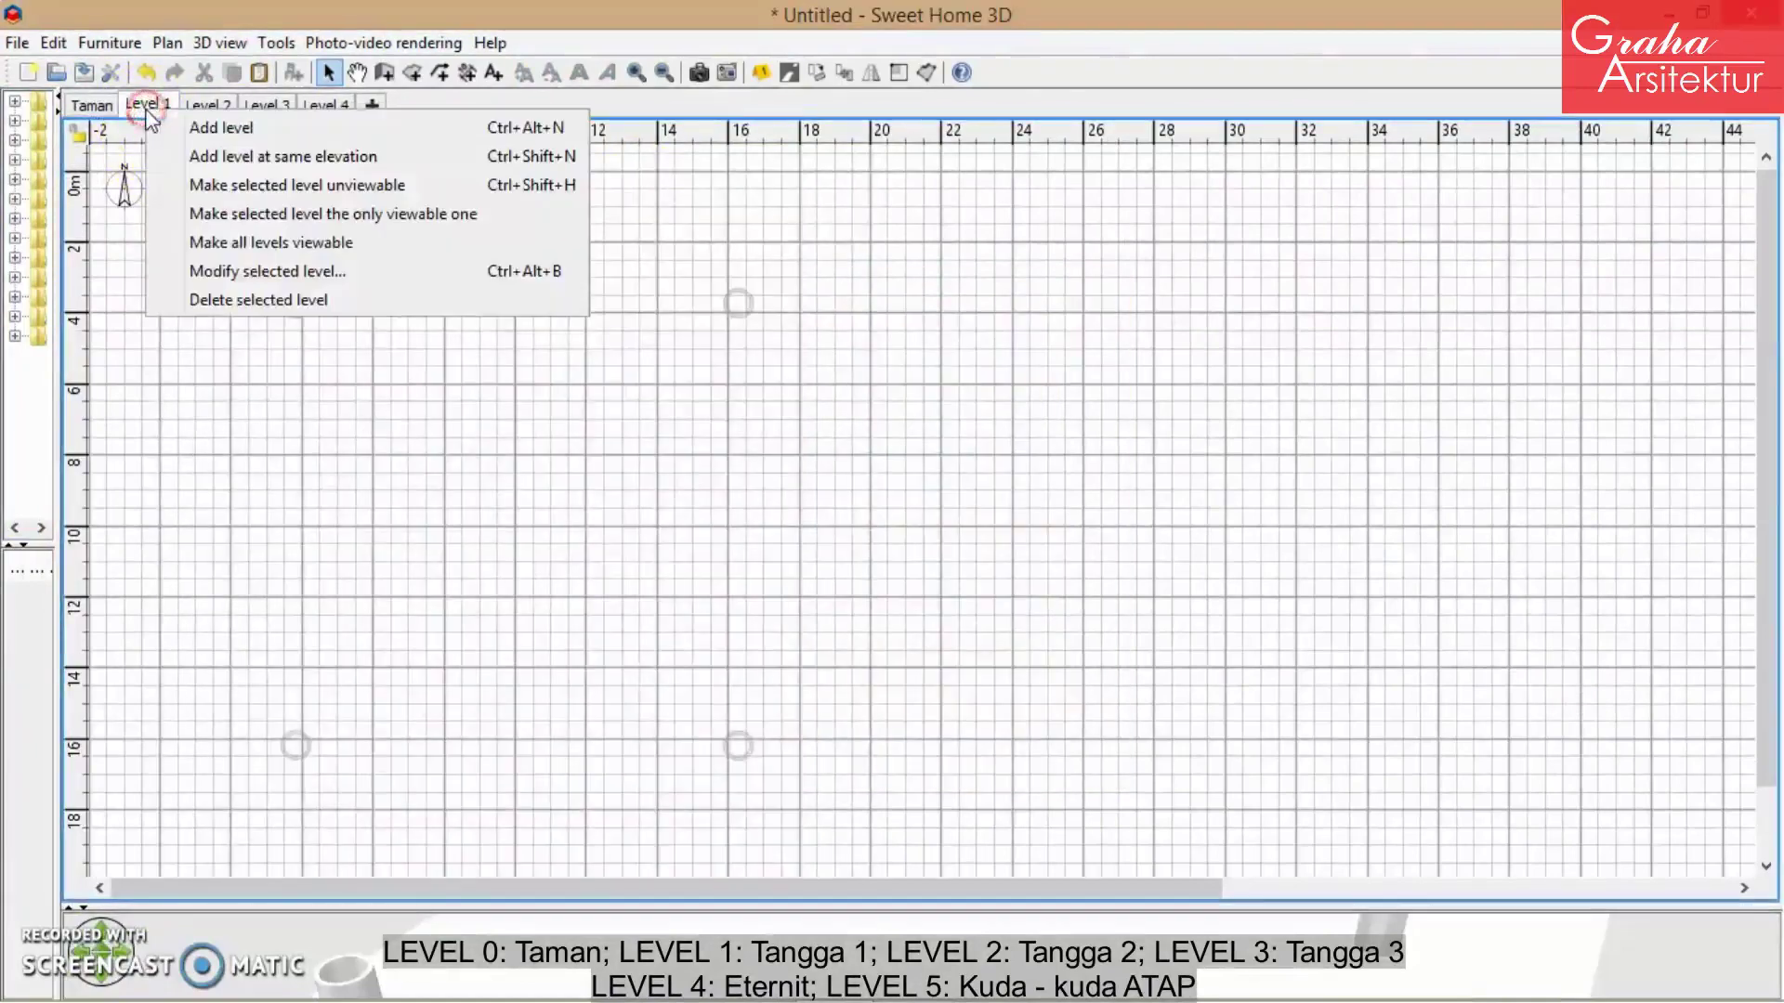
click(335, 271)
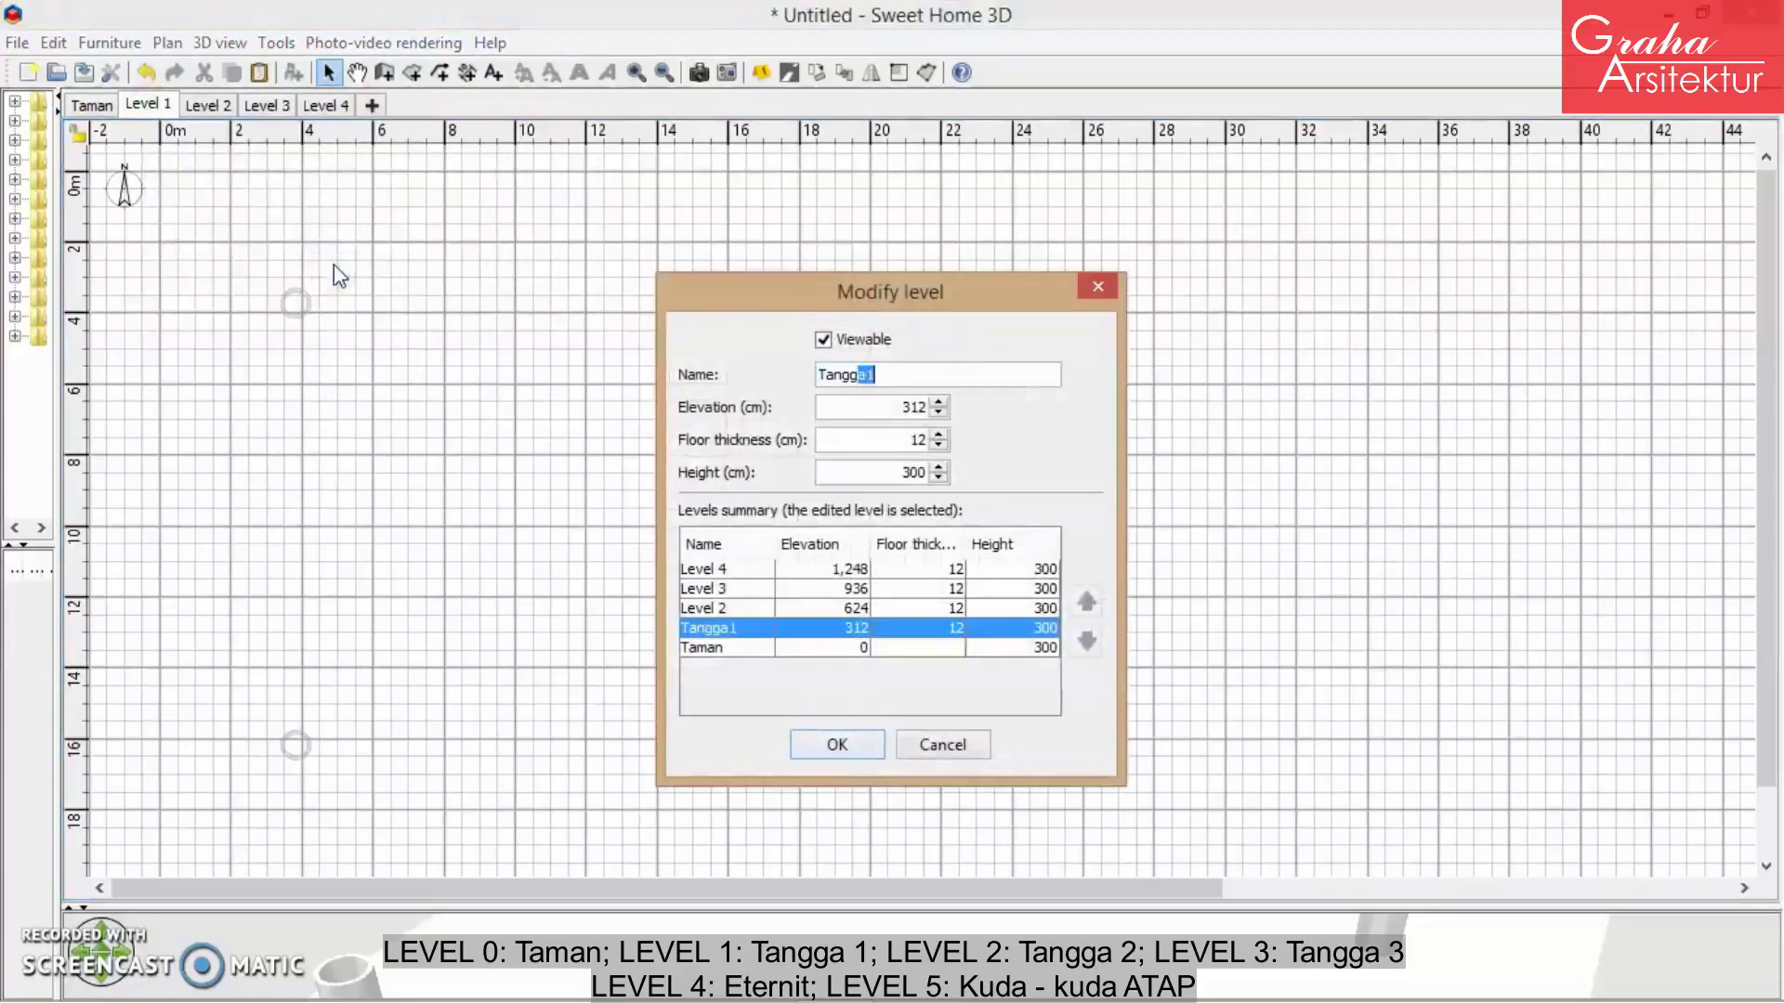
key(Return)
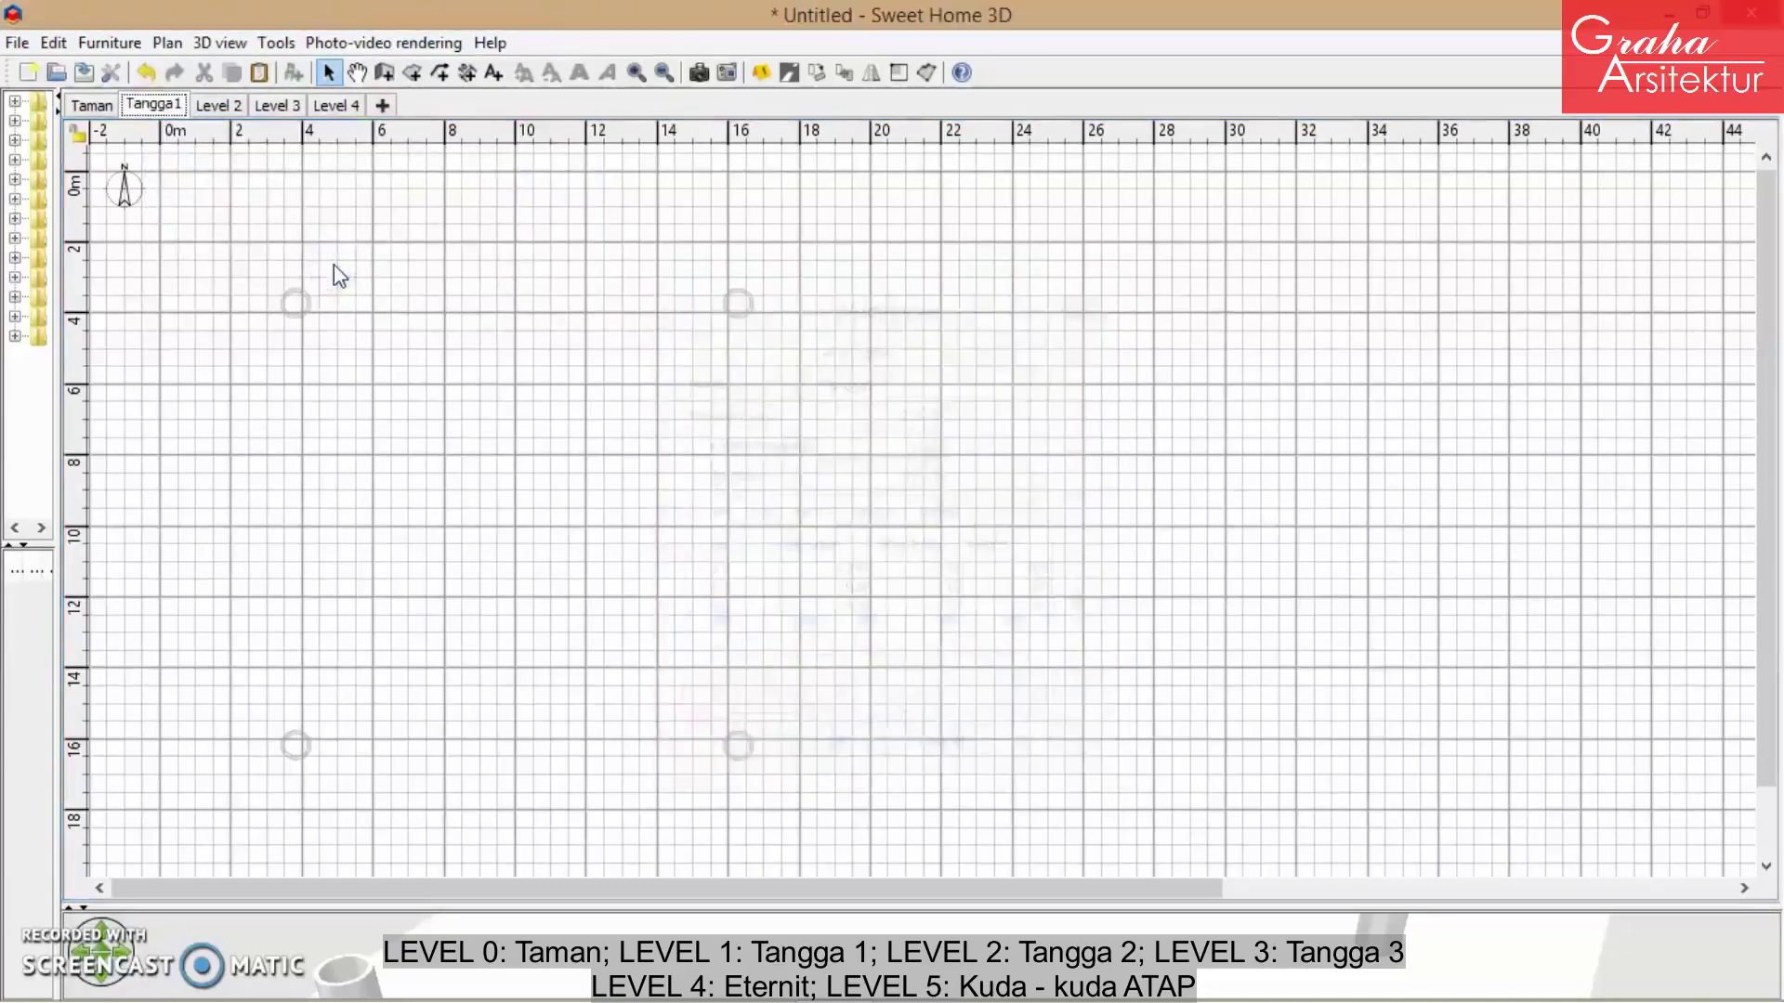
- Rename Level 2 as Tangga2
click(216, 105)
right_click(221, 109)
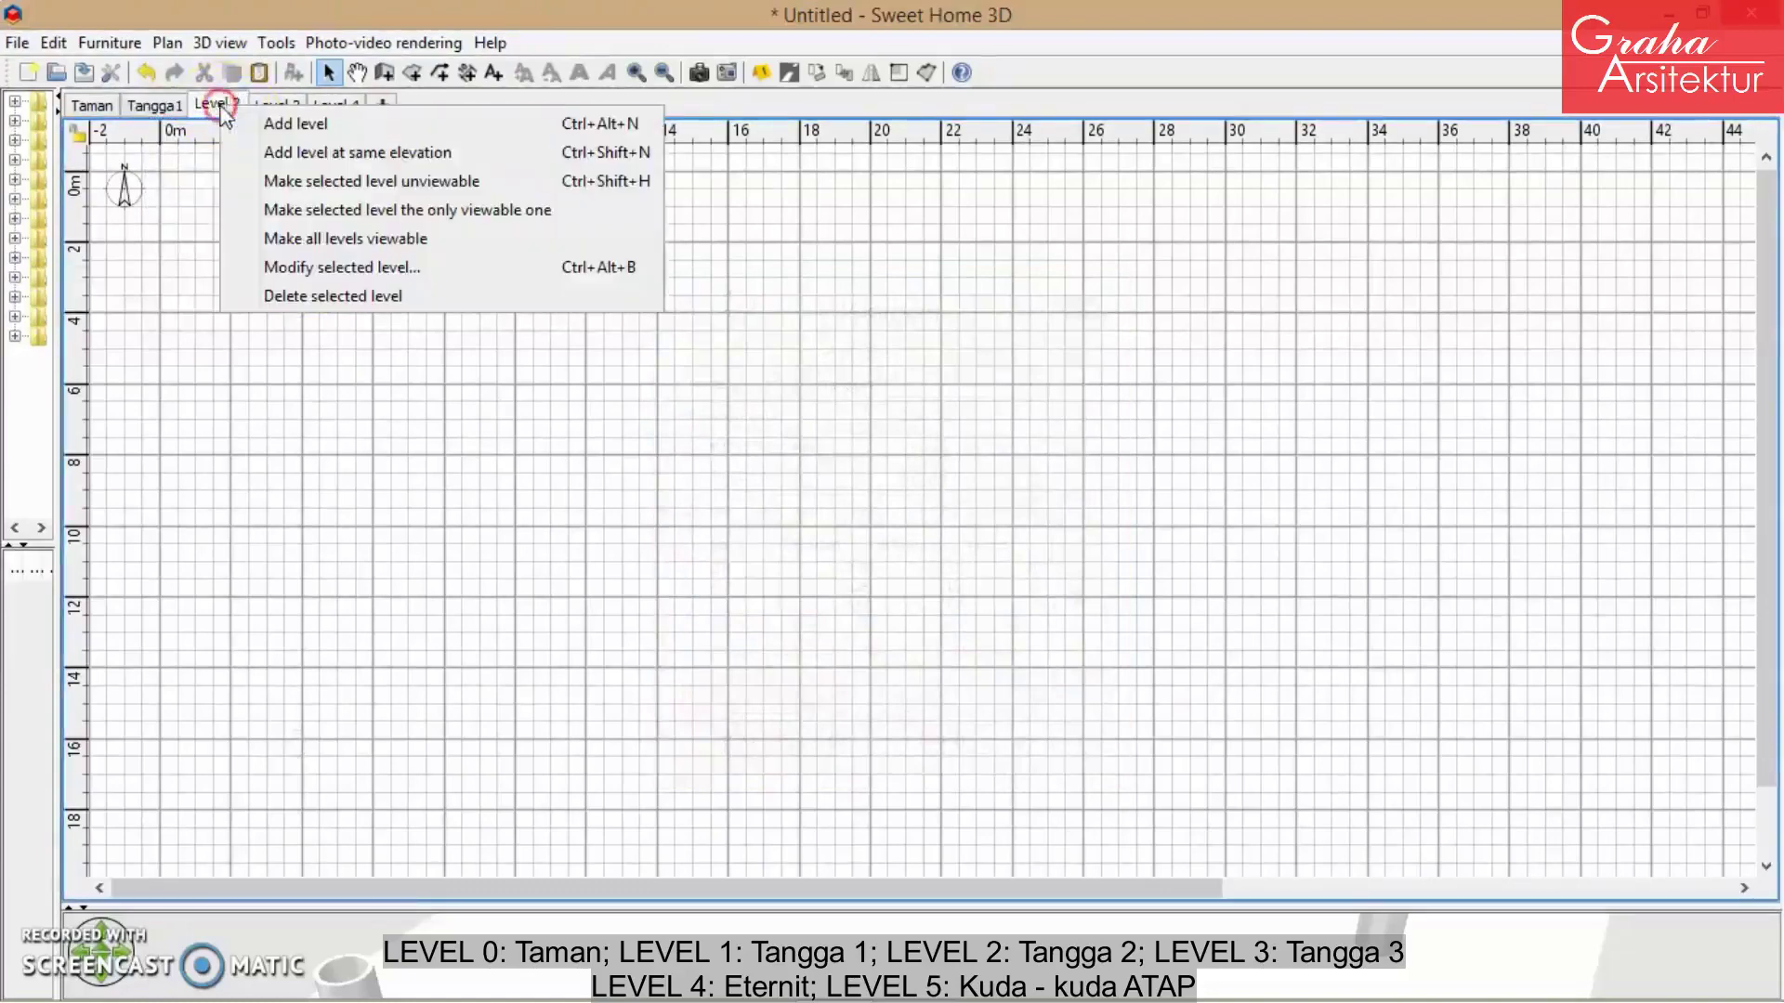
click(418, 267)
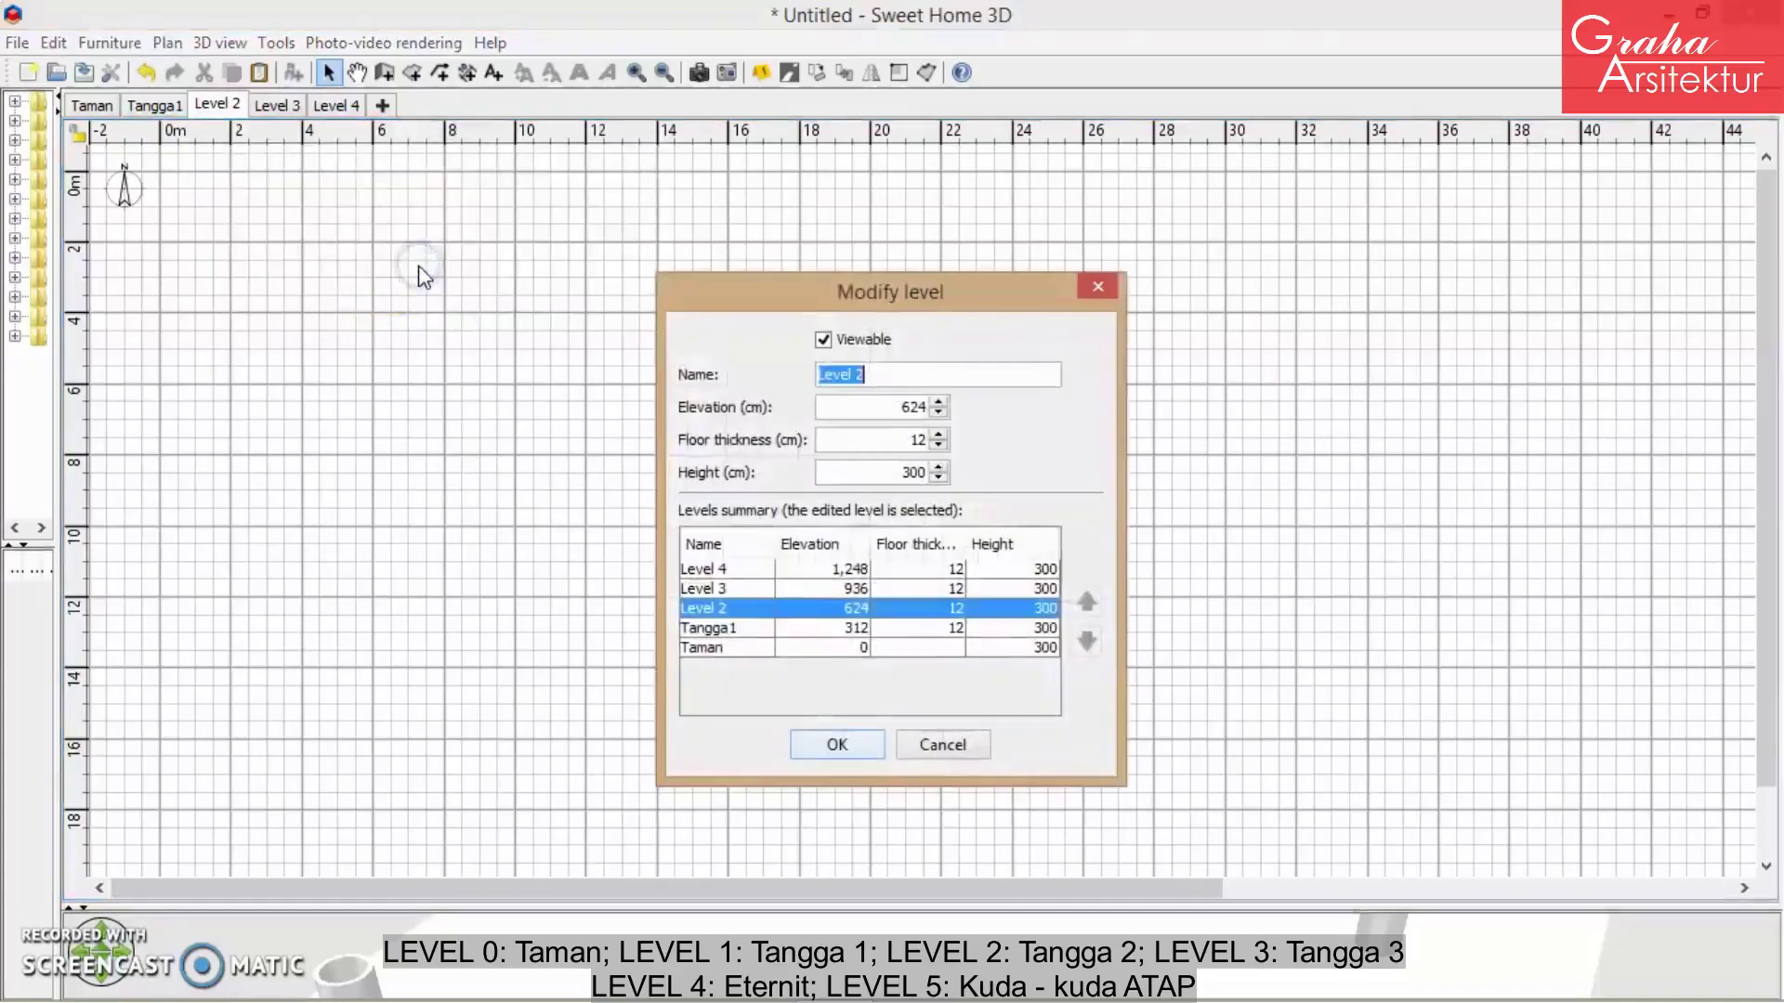
key(shift+Right)
key(shift+Right)
key(shift+Right)
text(2)
key(Return)
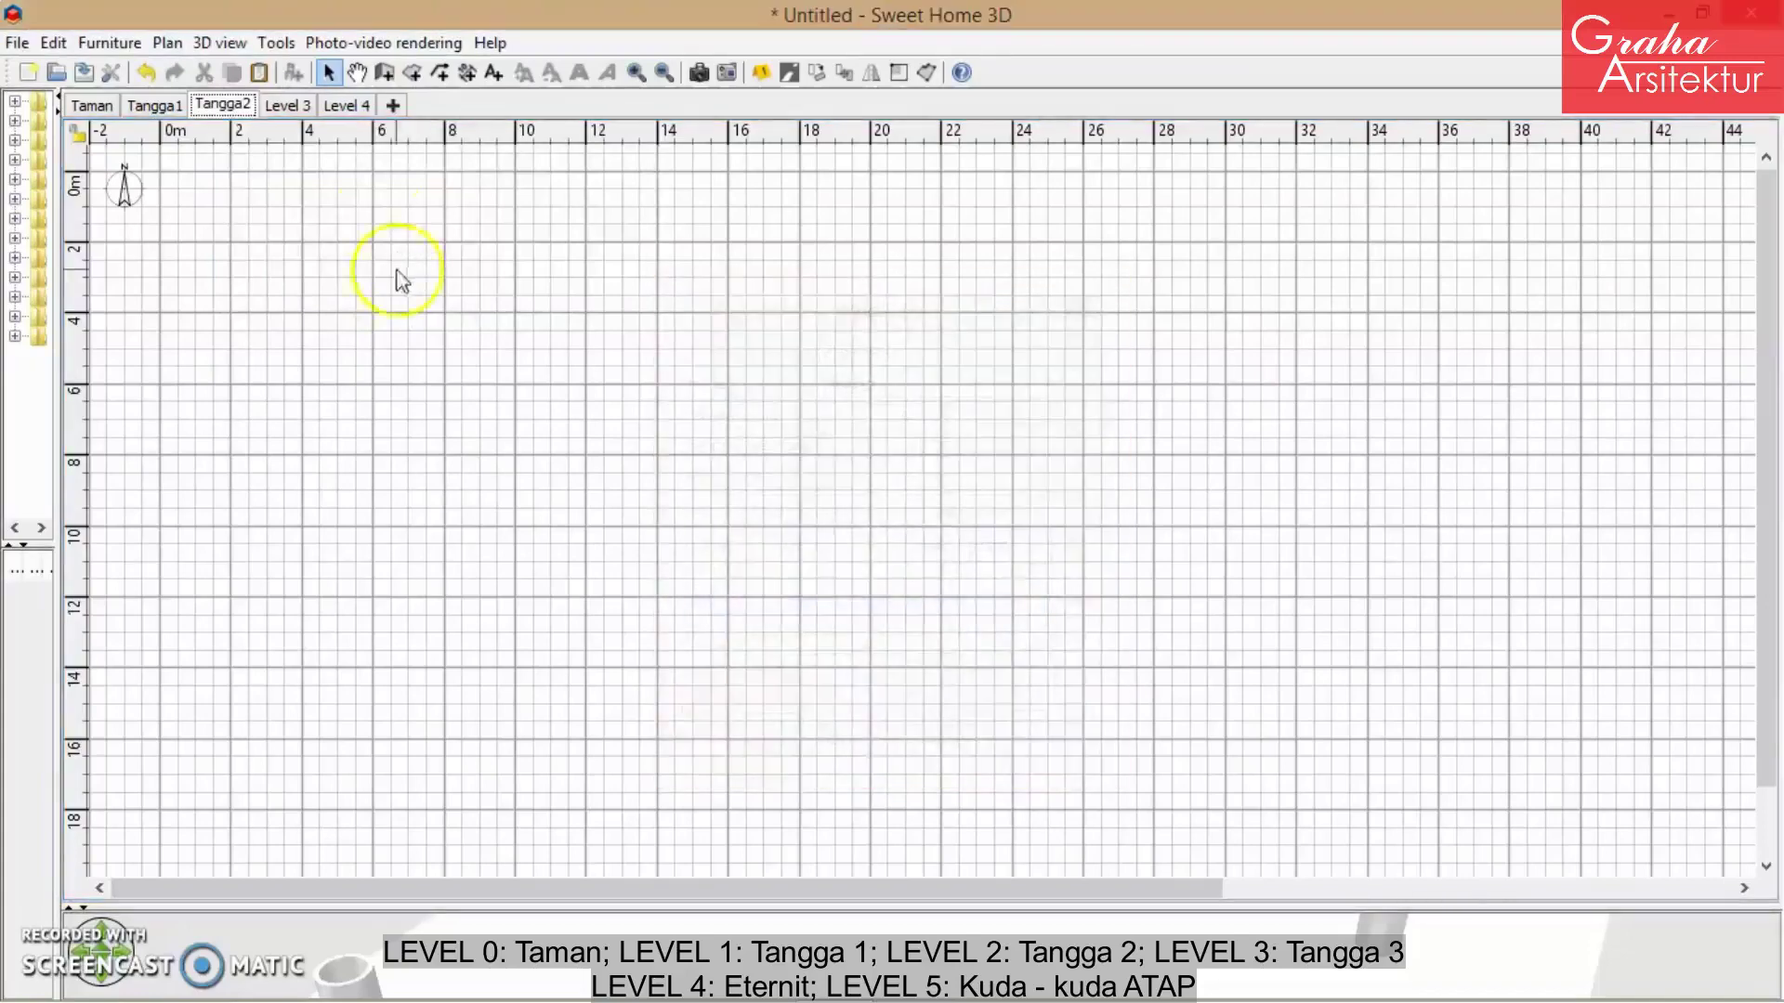
- Rename Level 3 as Tangga3_LantaiAkhir
click(298, 106)
right_click(298, 106)
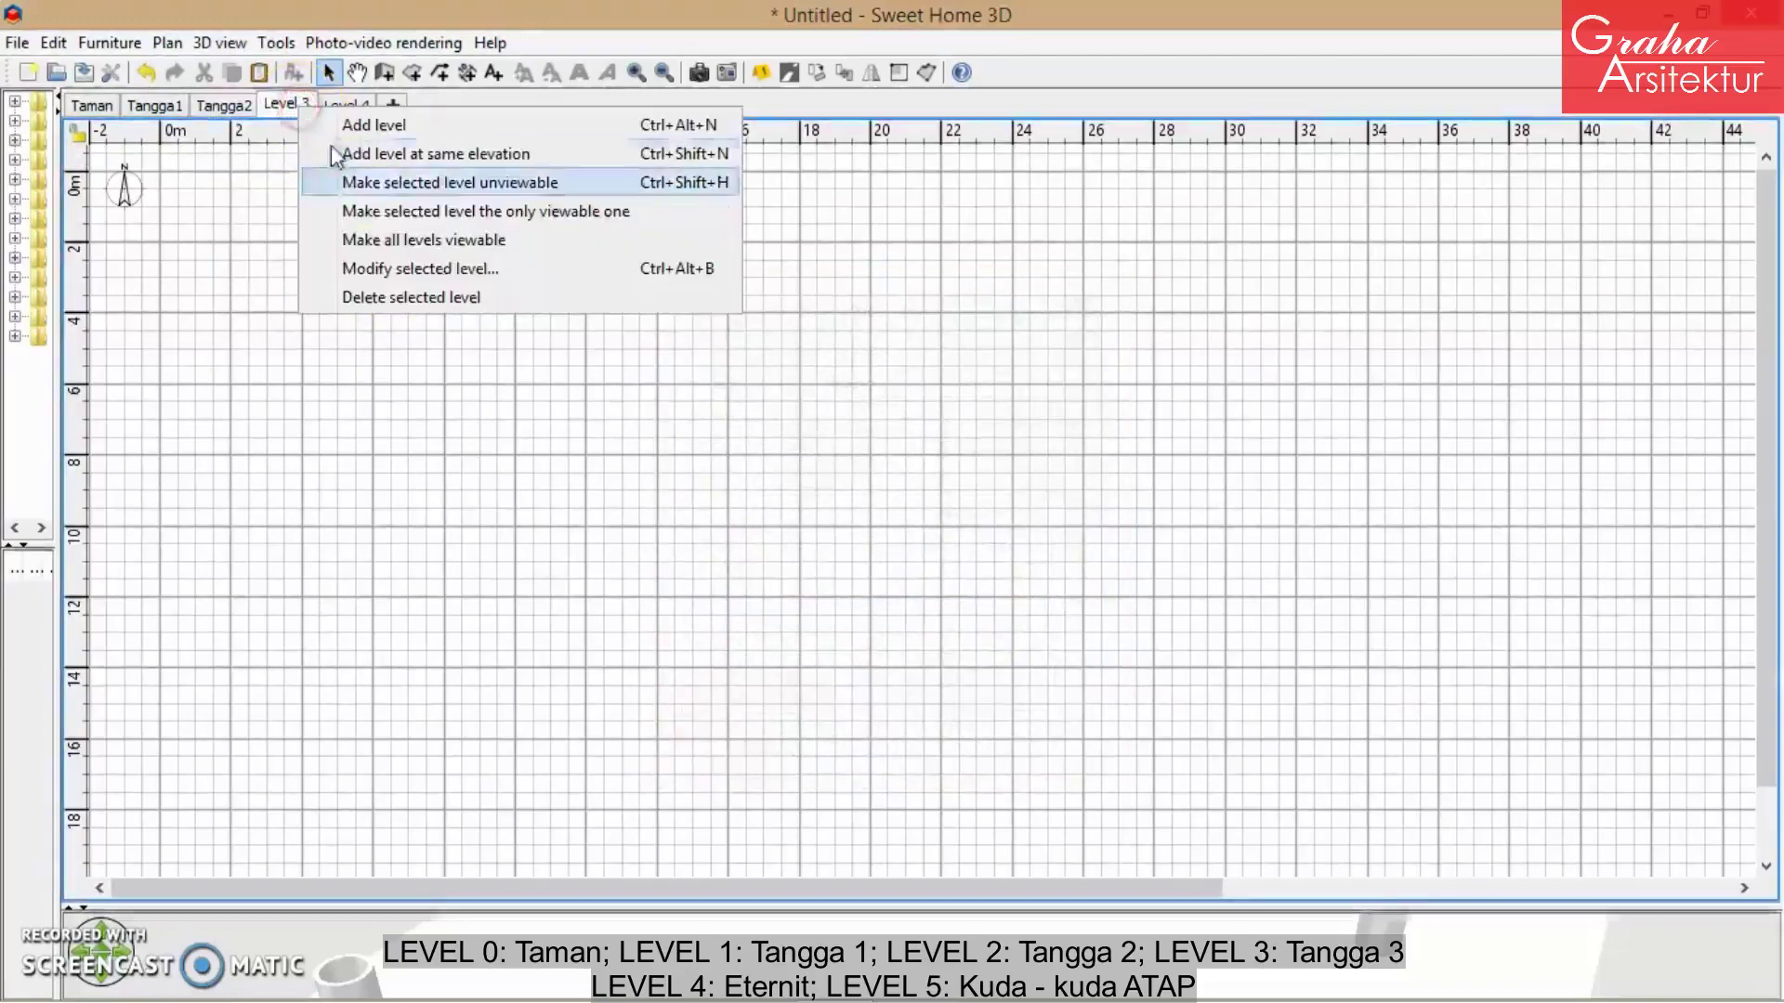
click(429, 270)
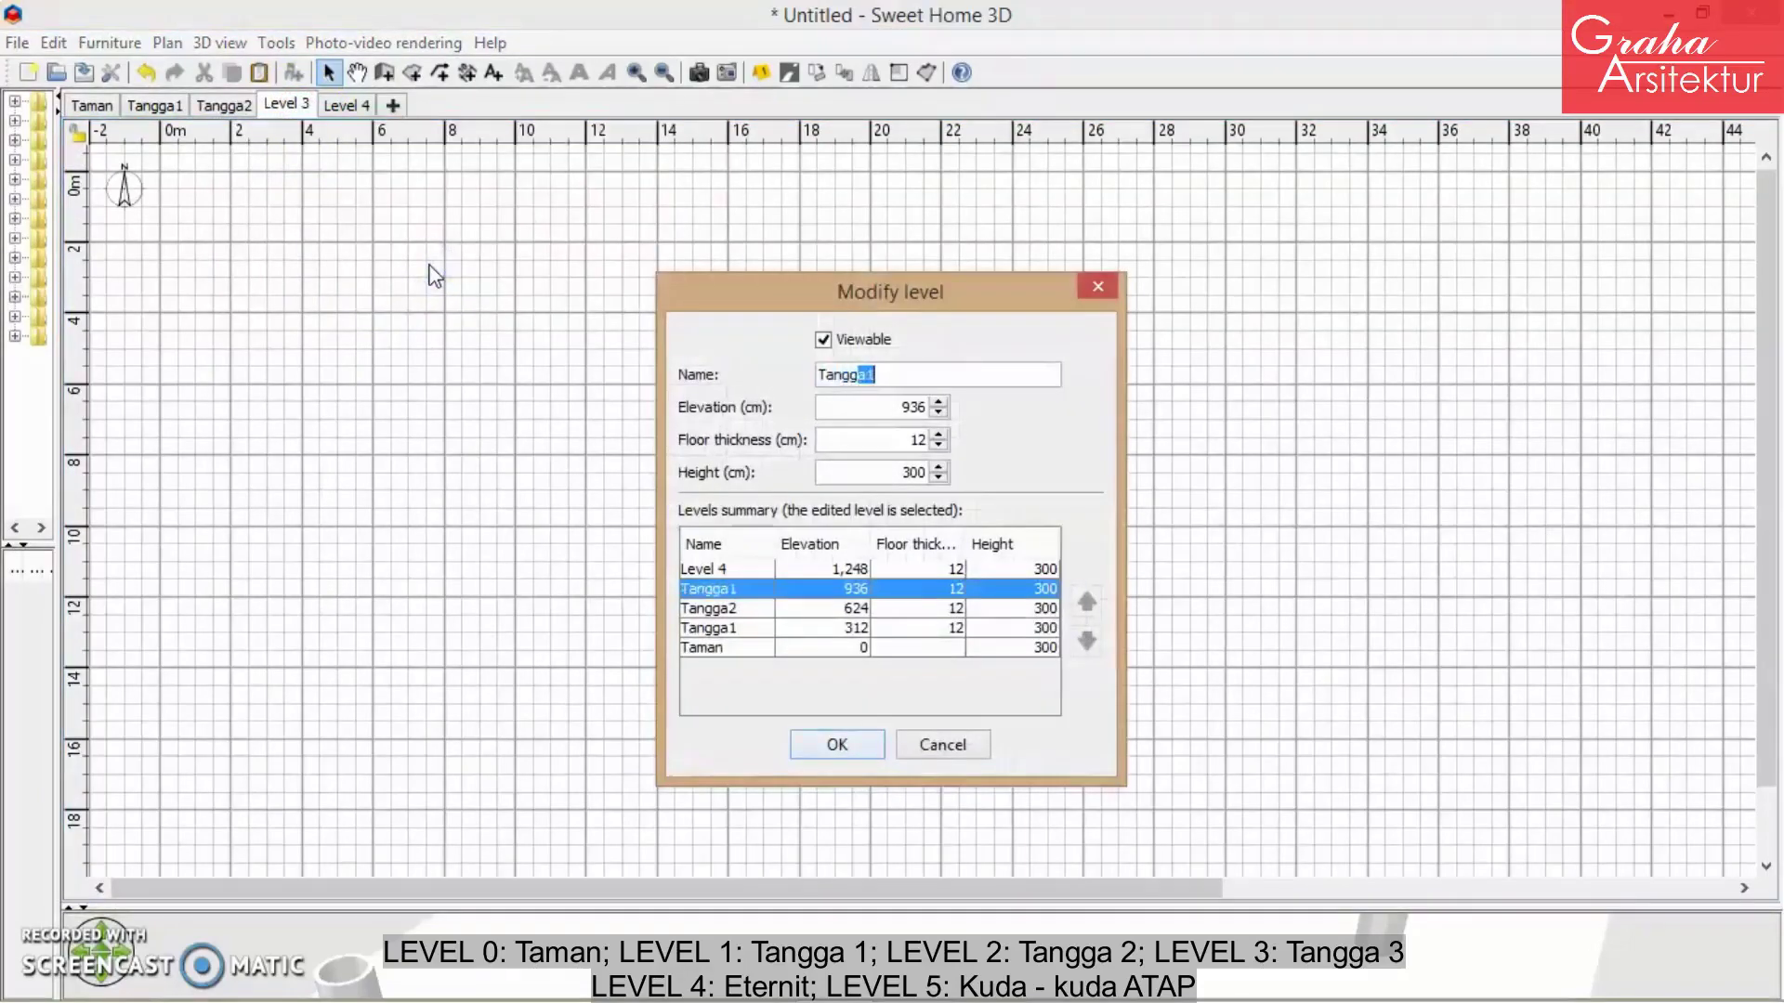
text(Tangg)
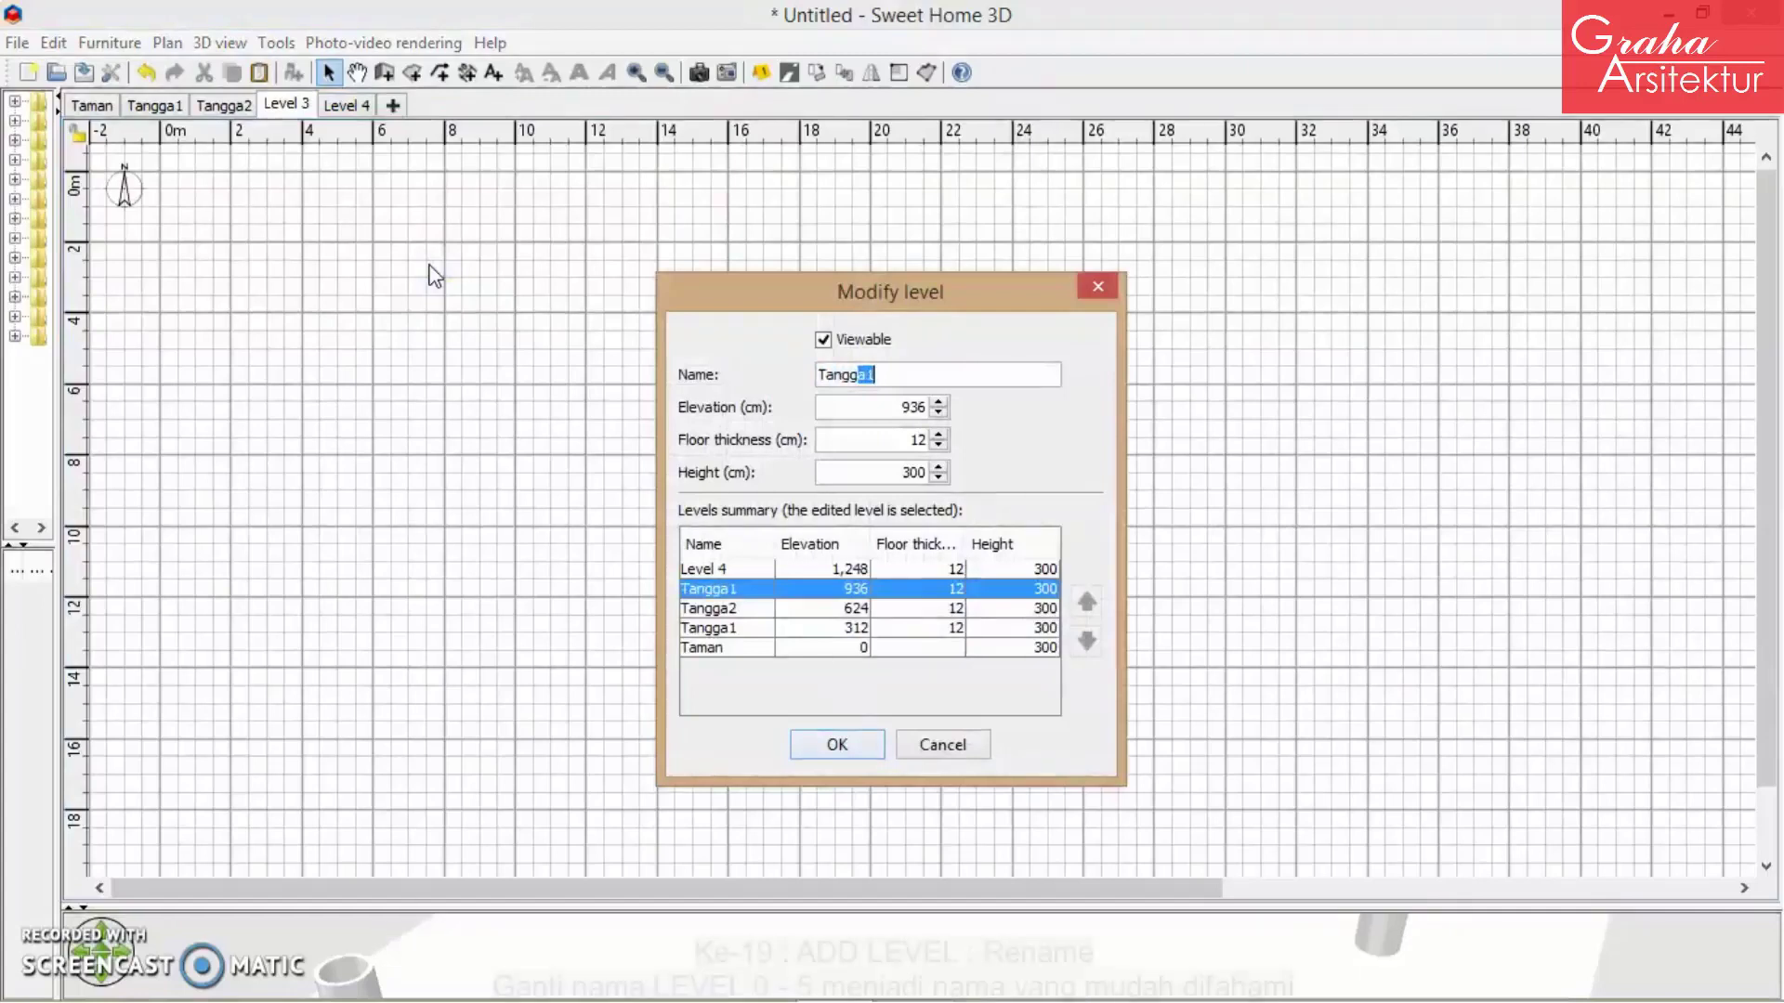
text(a)
text(3)
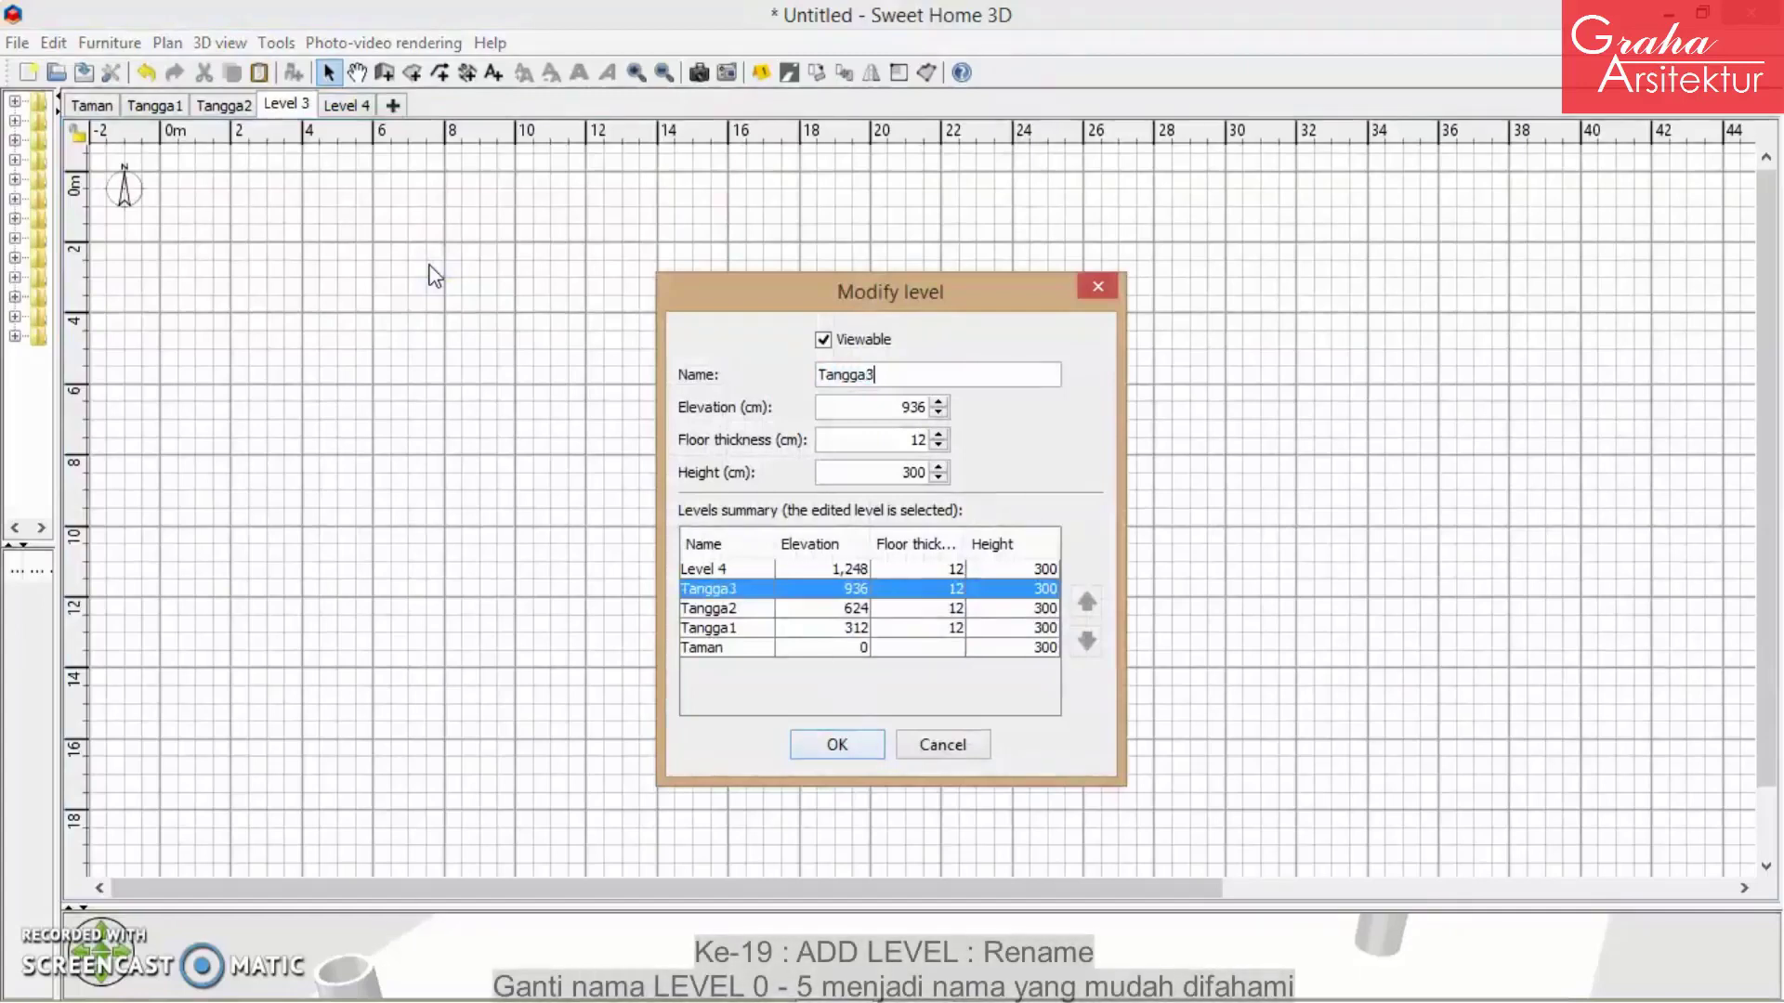
text(_LantaiAkhir)
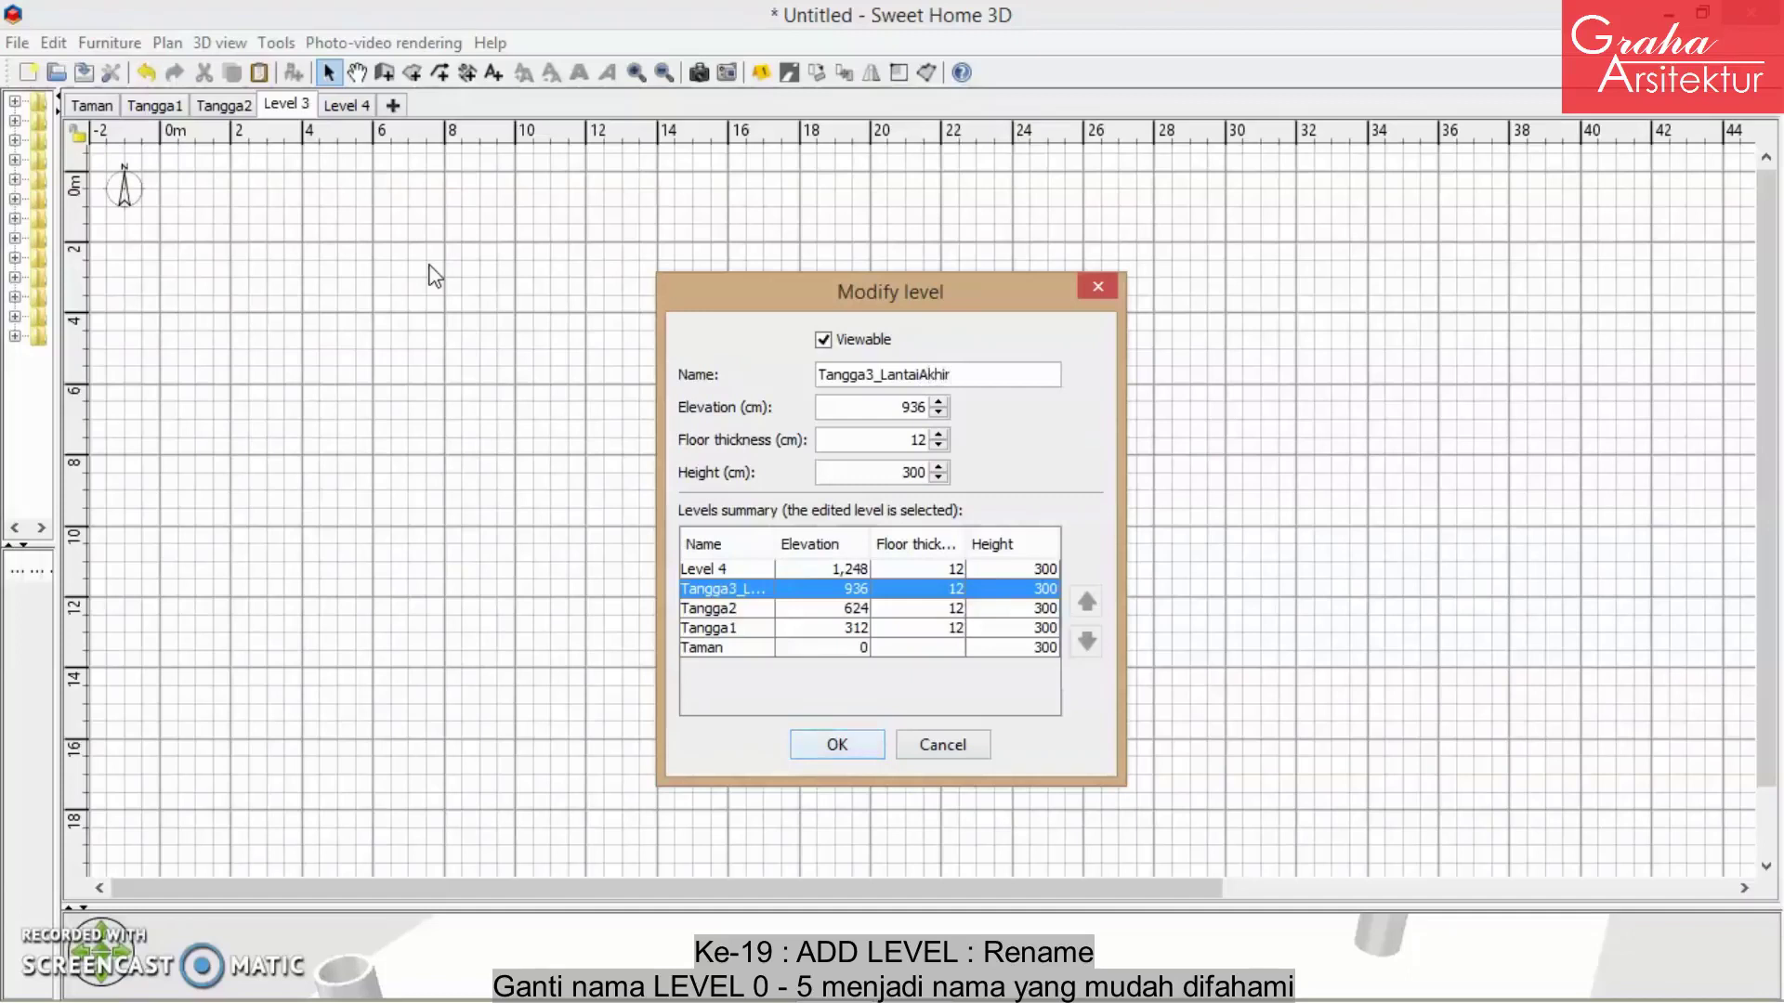
key(Return)
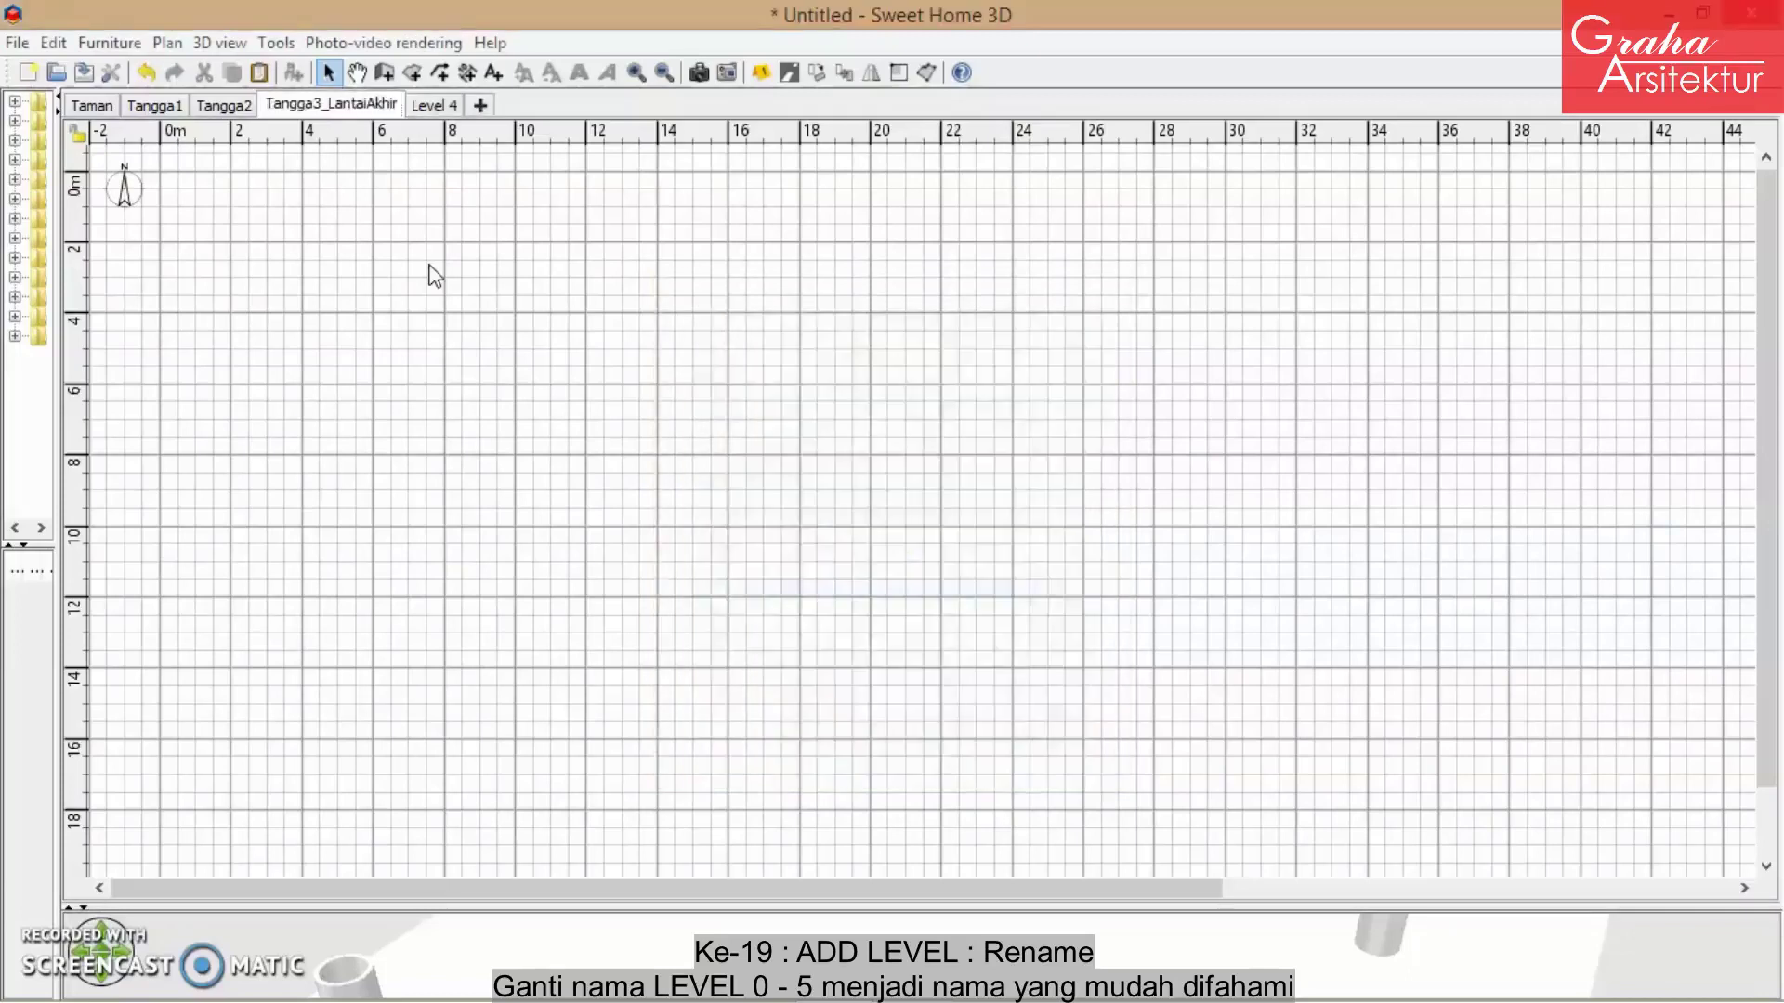
- Rename Level 4 as Kuda_KudaAtap
click(427, 107)
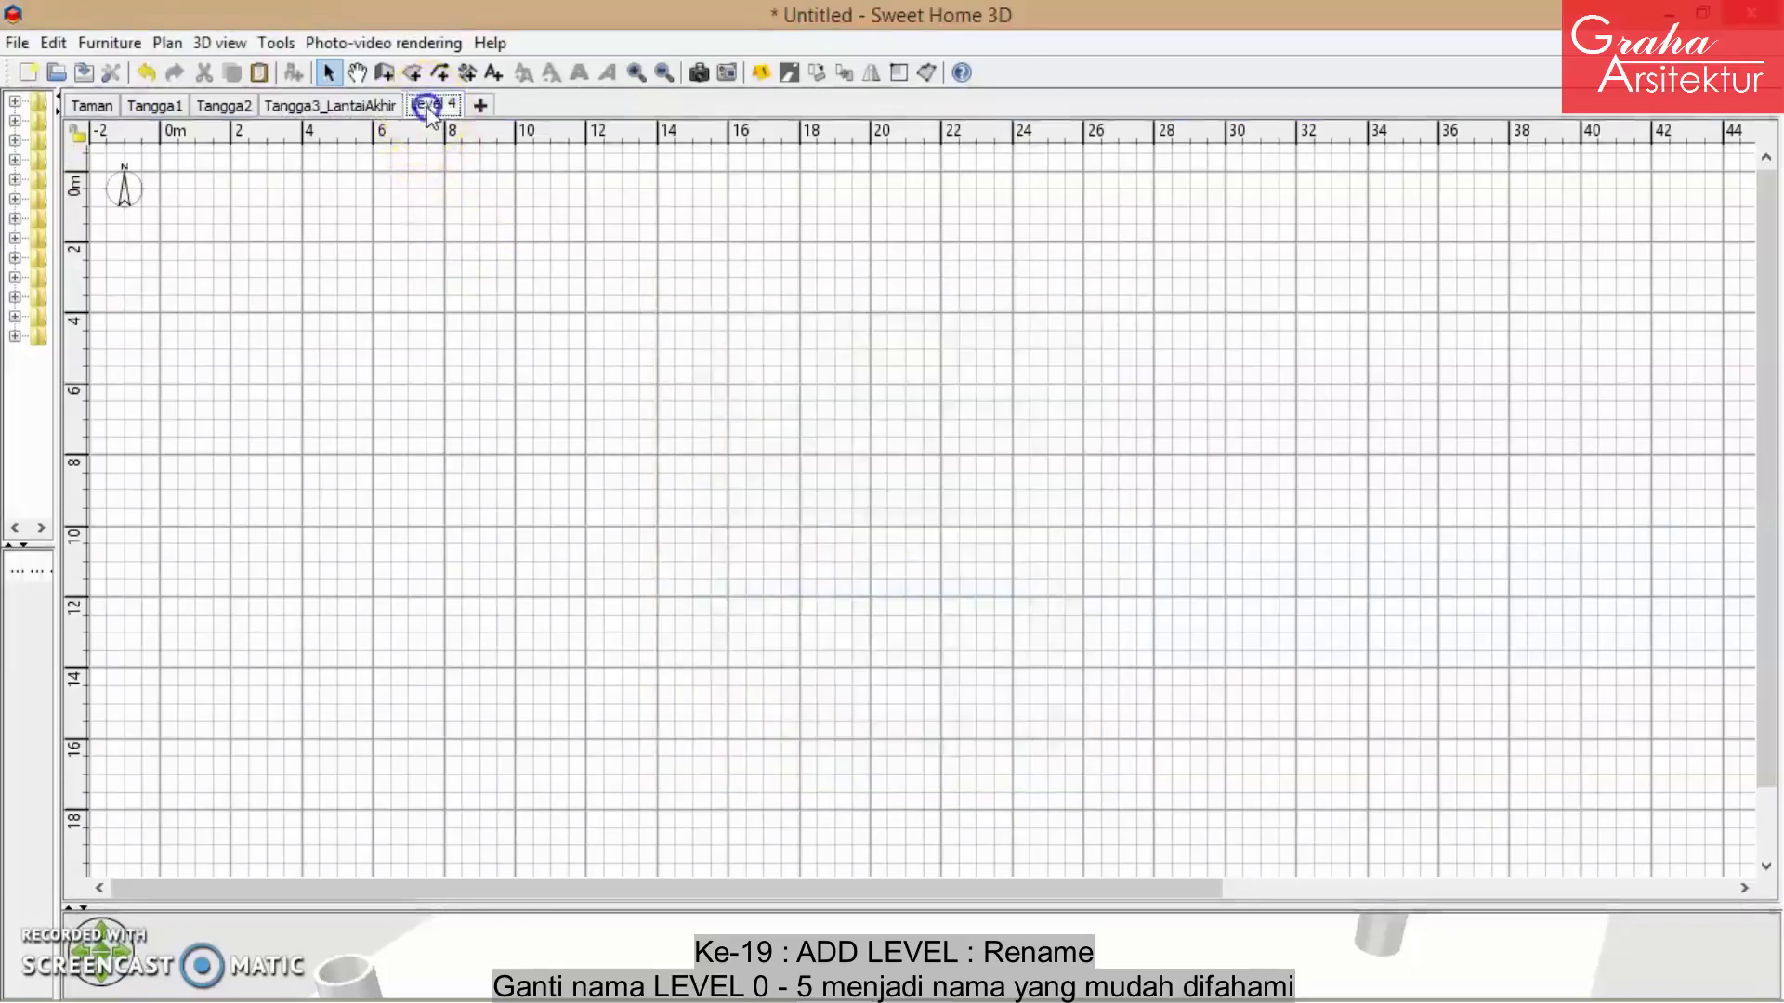
double_click(435, 106)
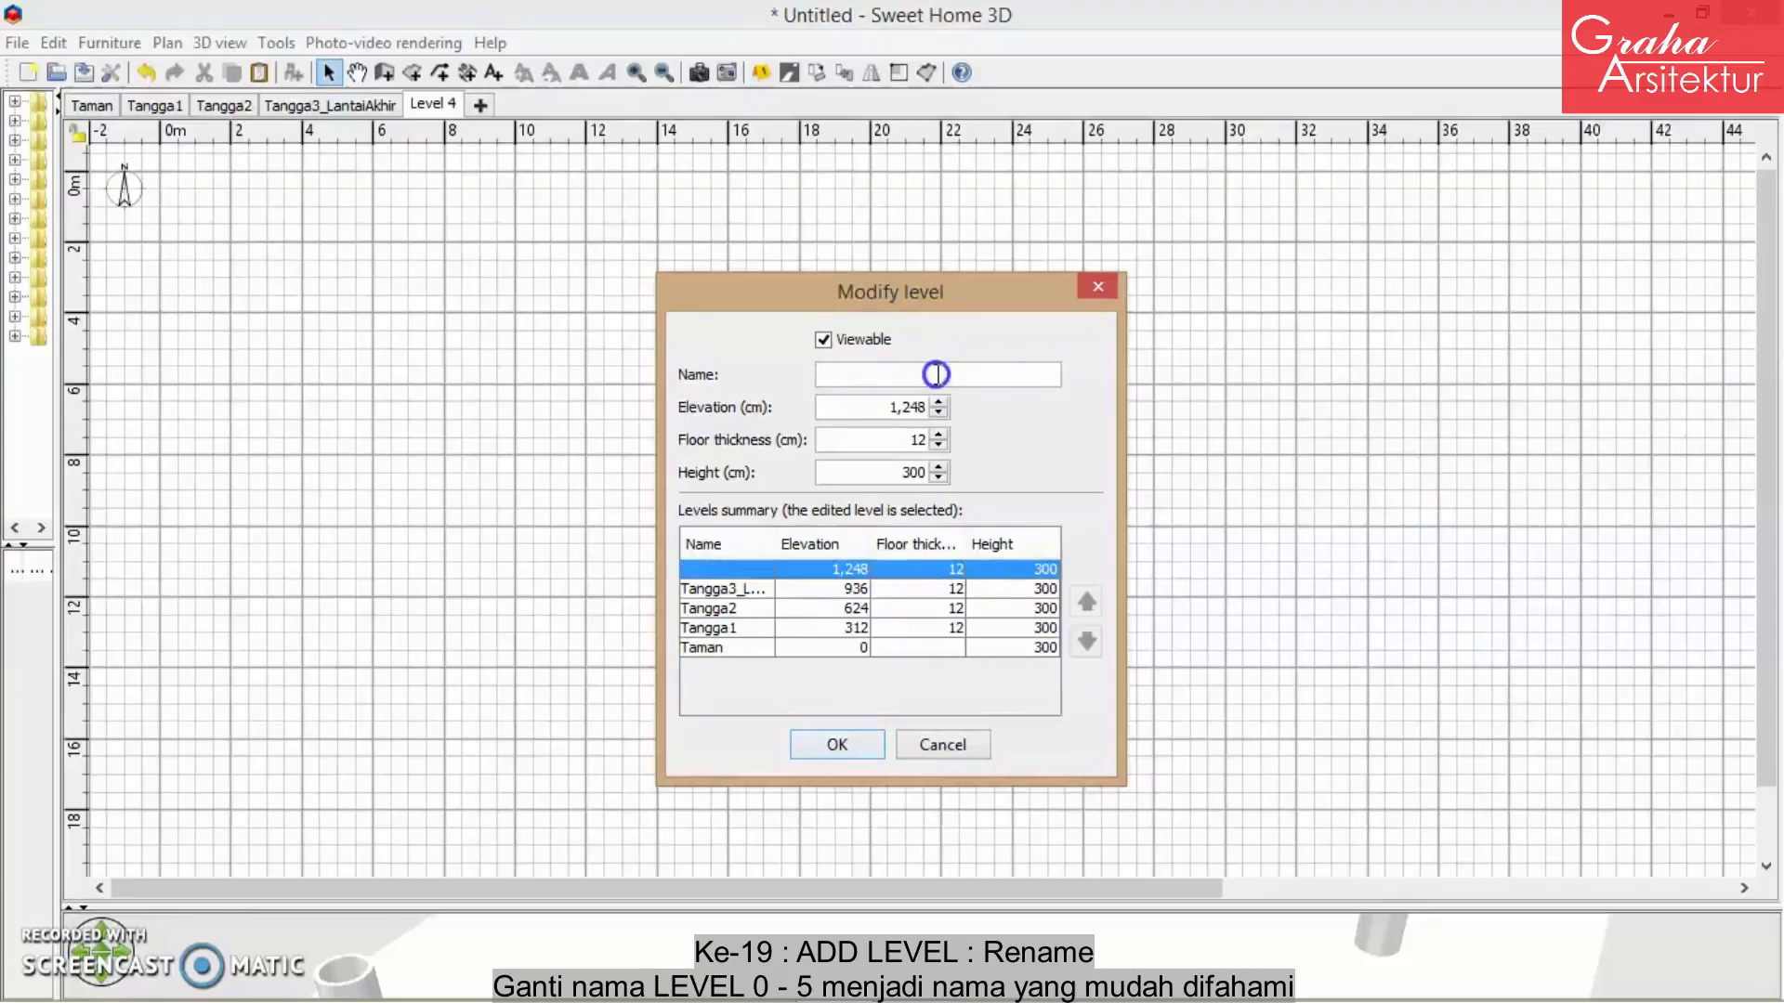
text(P)
key(BackSpace)
text(Kuda_KudaAtap)
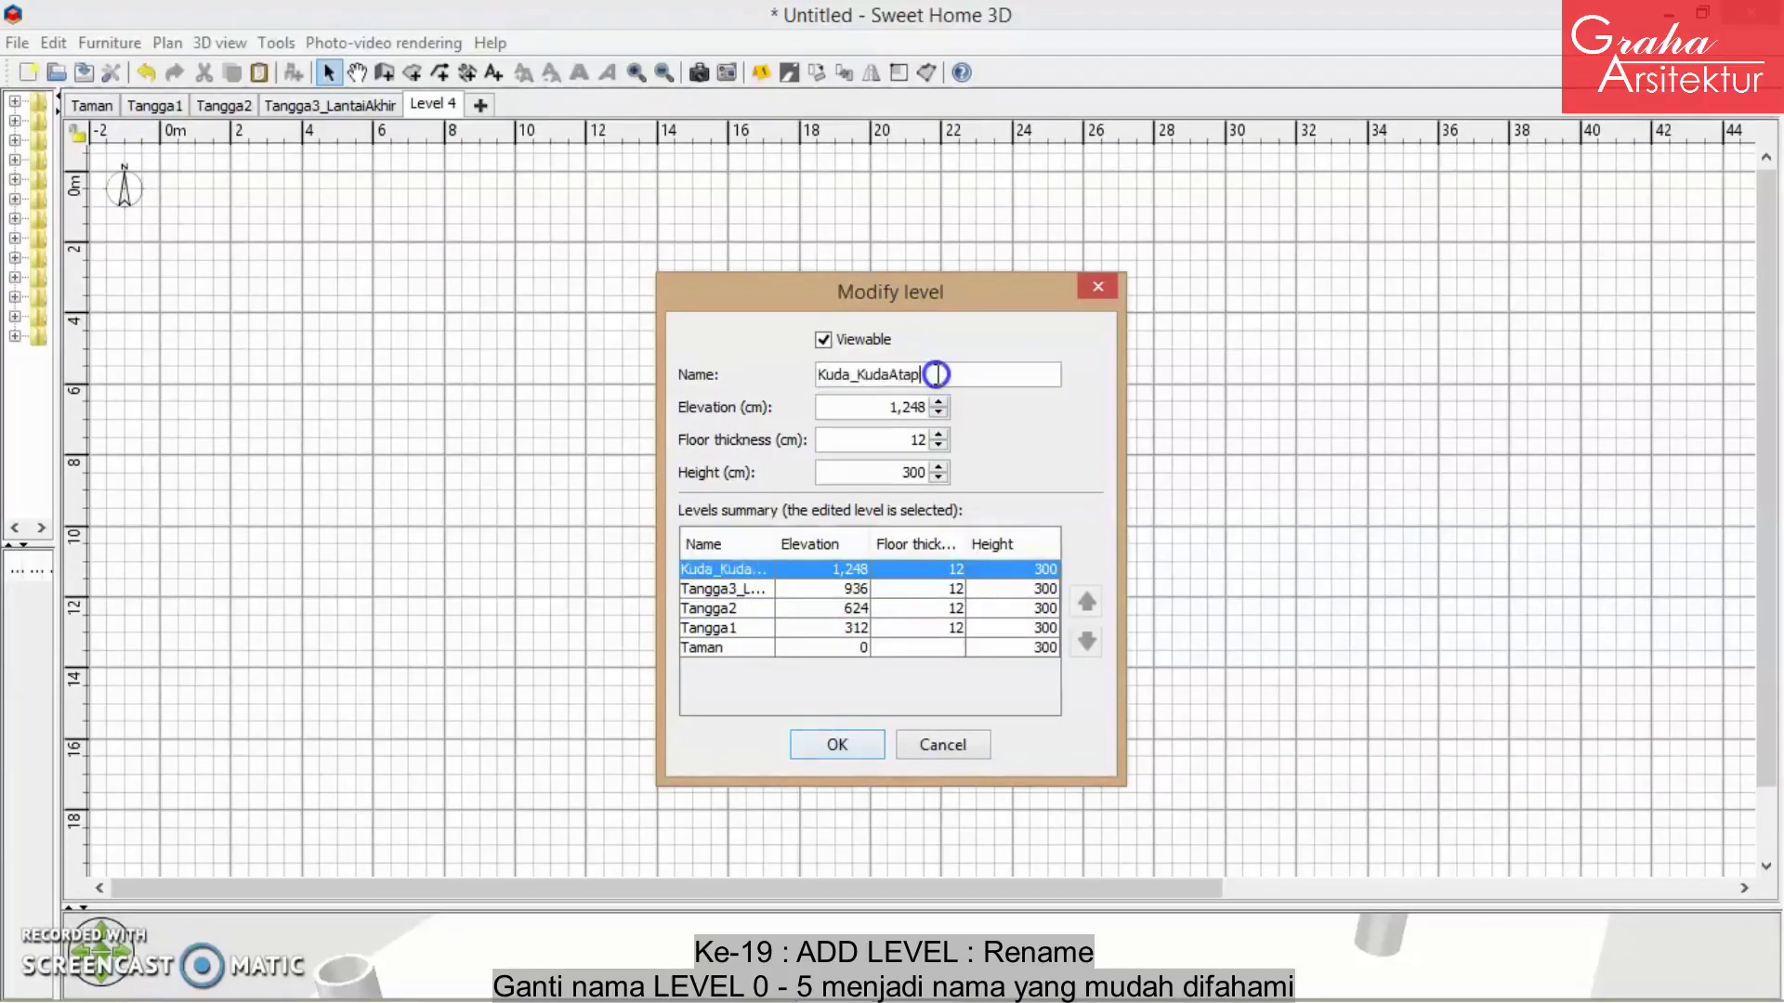
key(Return)
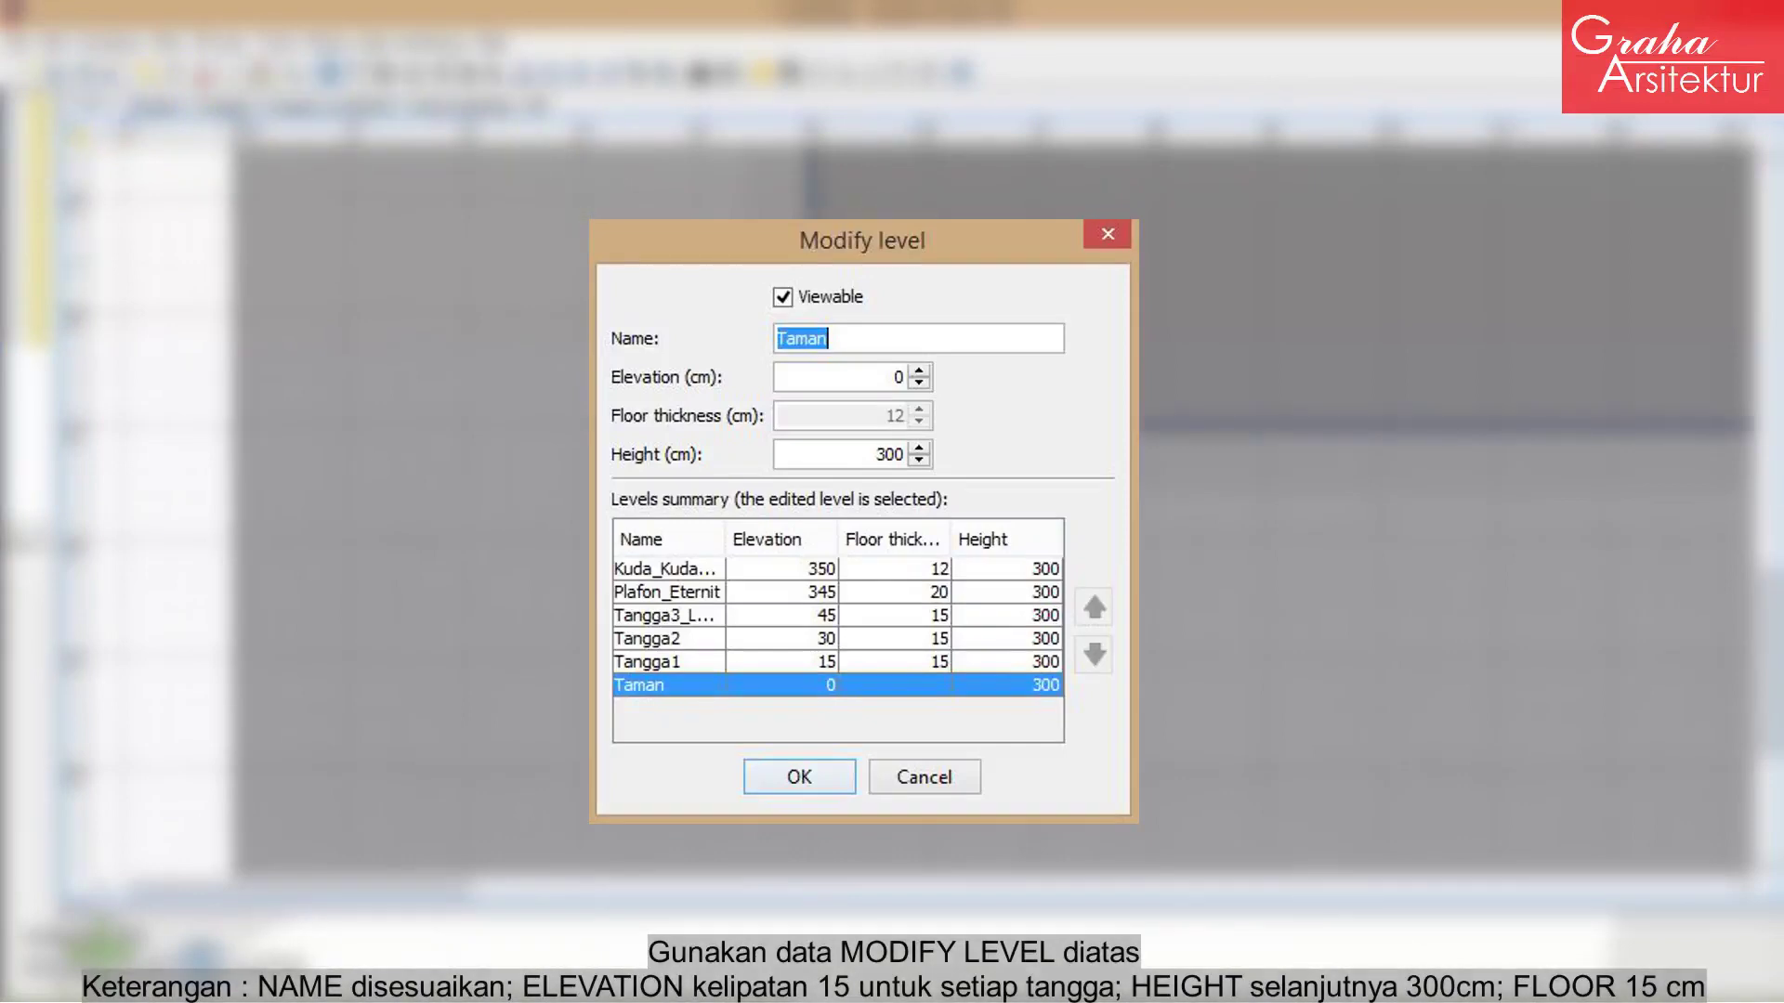
- Examine the elevations of the stacked floors, pillar bases and pillars from a low angle in the 3D view
click(546, 202)
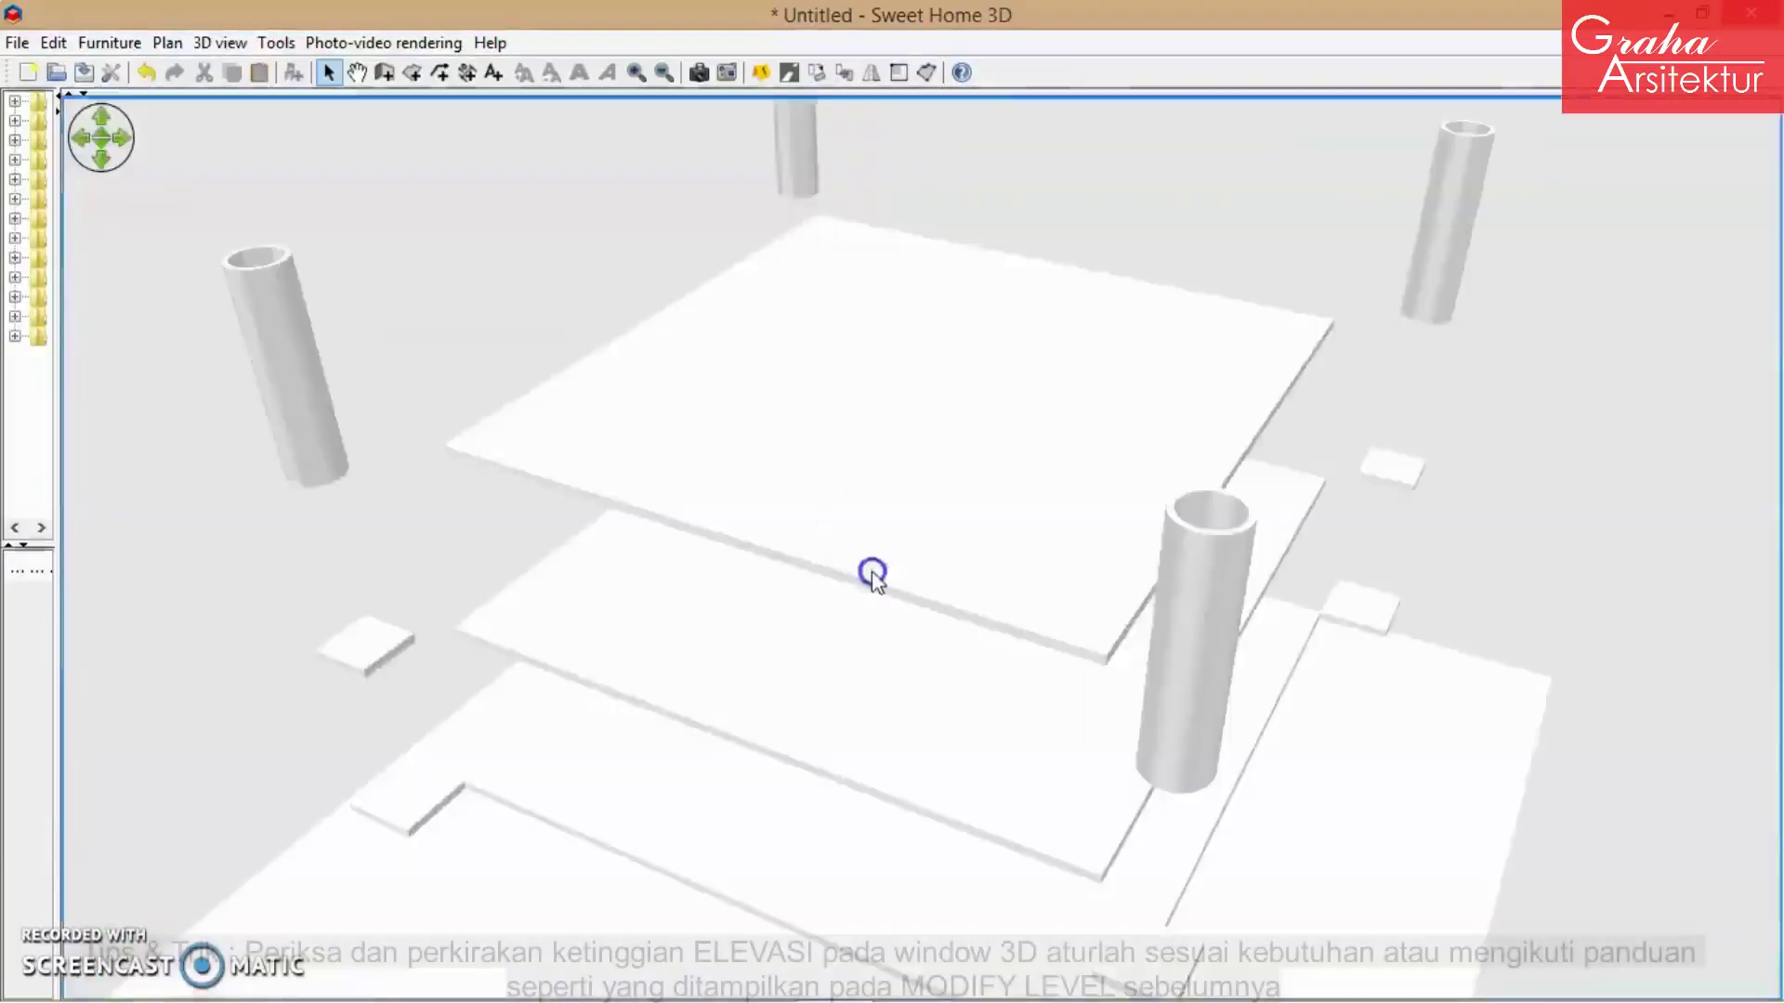
drag(876, 570, 852, 450)
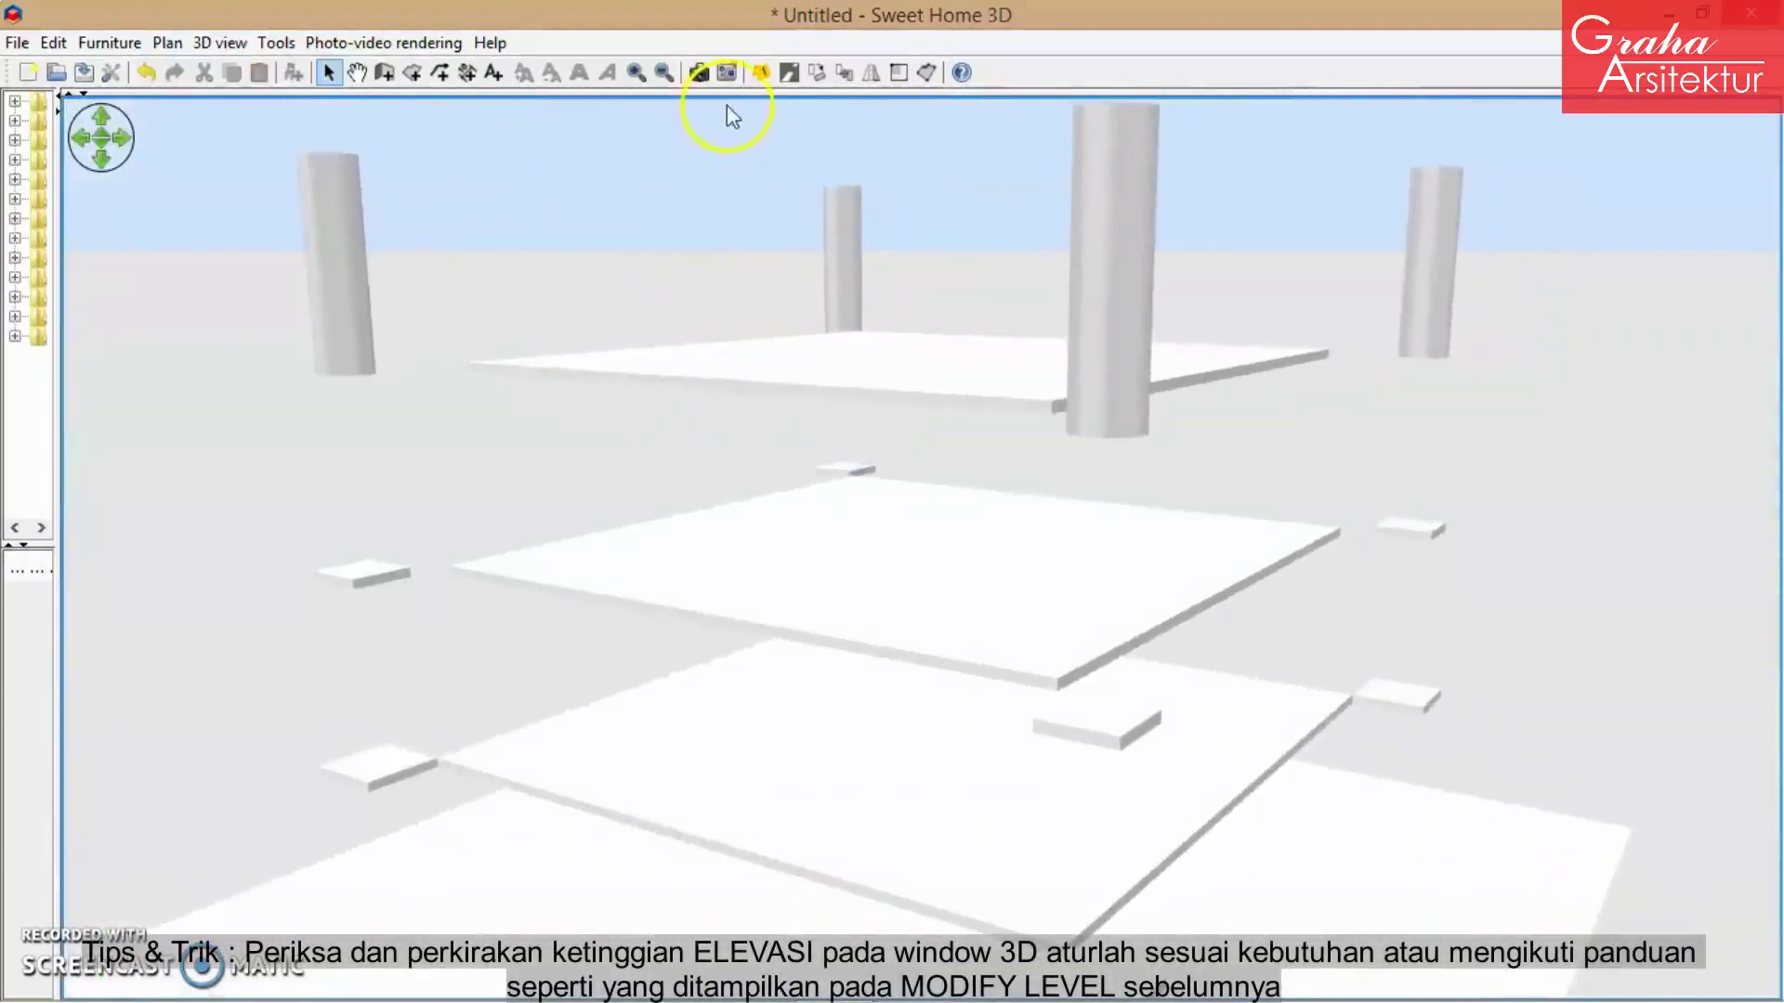
drag(726, 96, 690, 113)
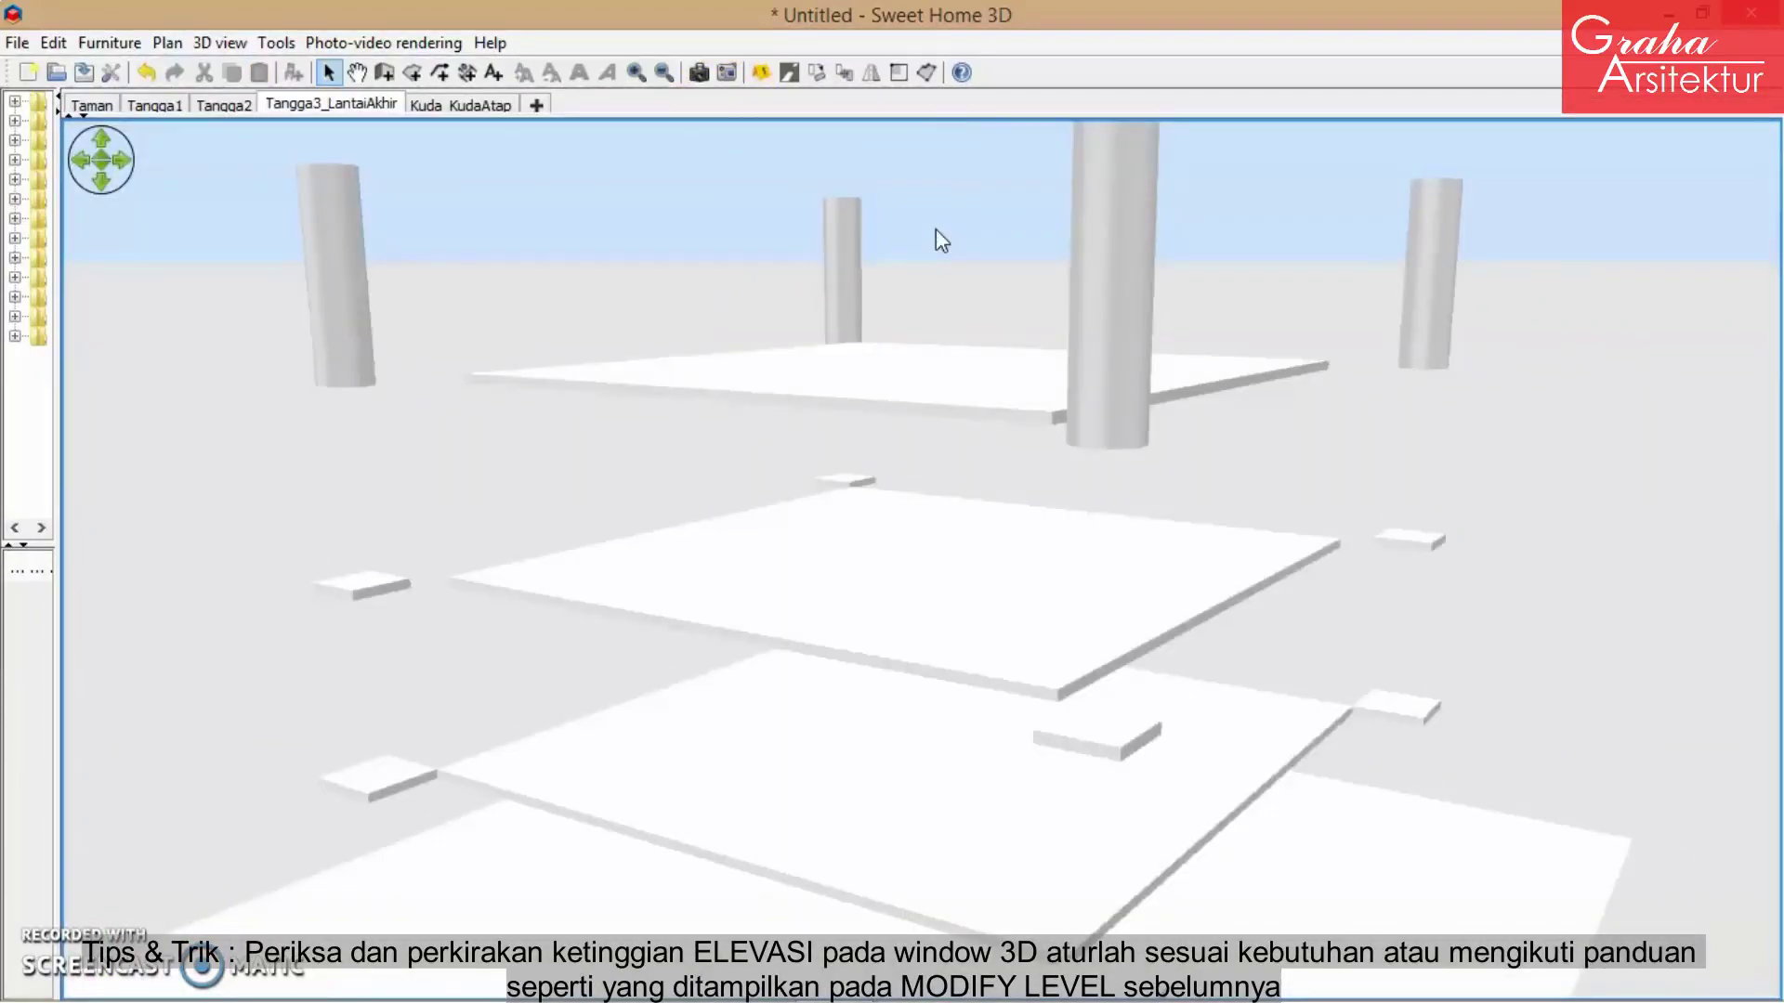
- Apply the recently used green grass floor texture to the large ground room on the Taman level
click(92, 105)
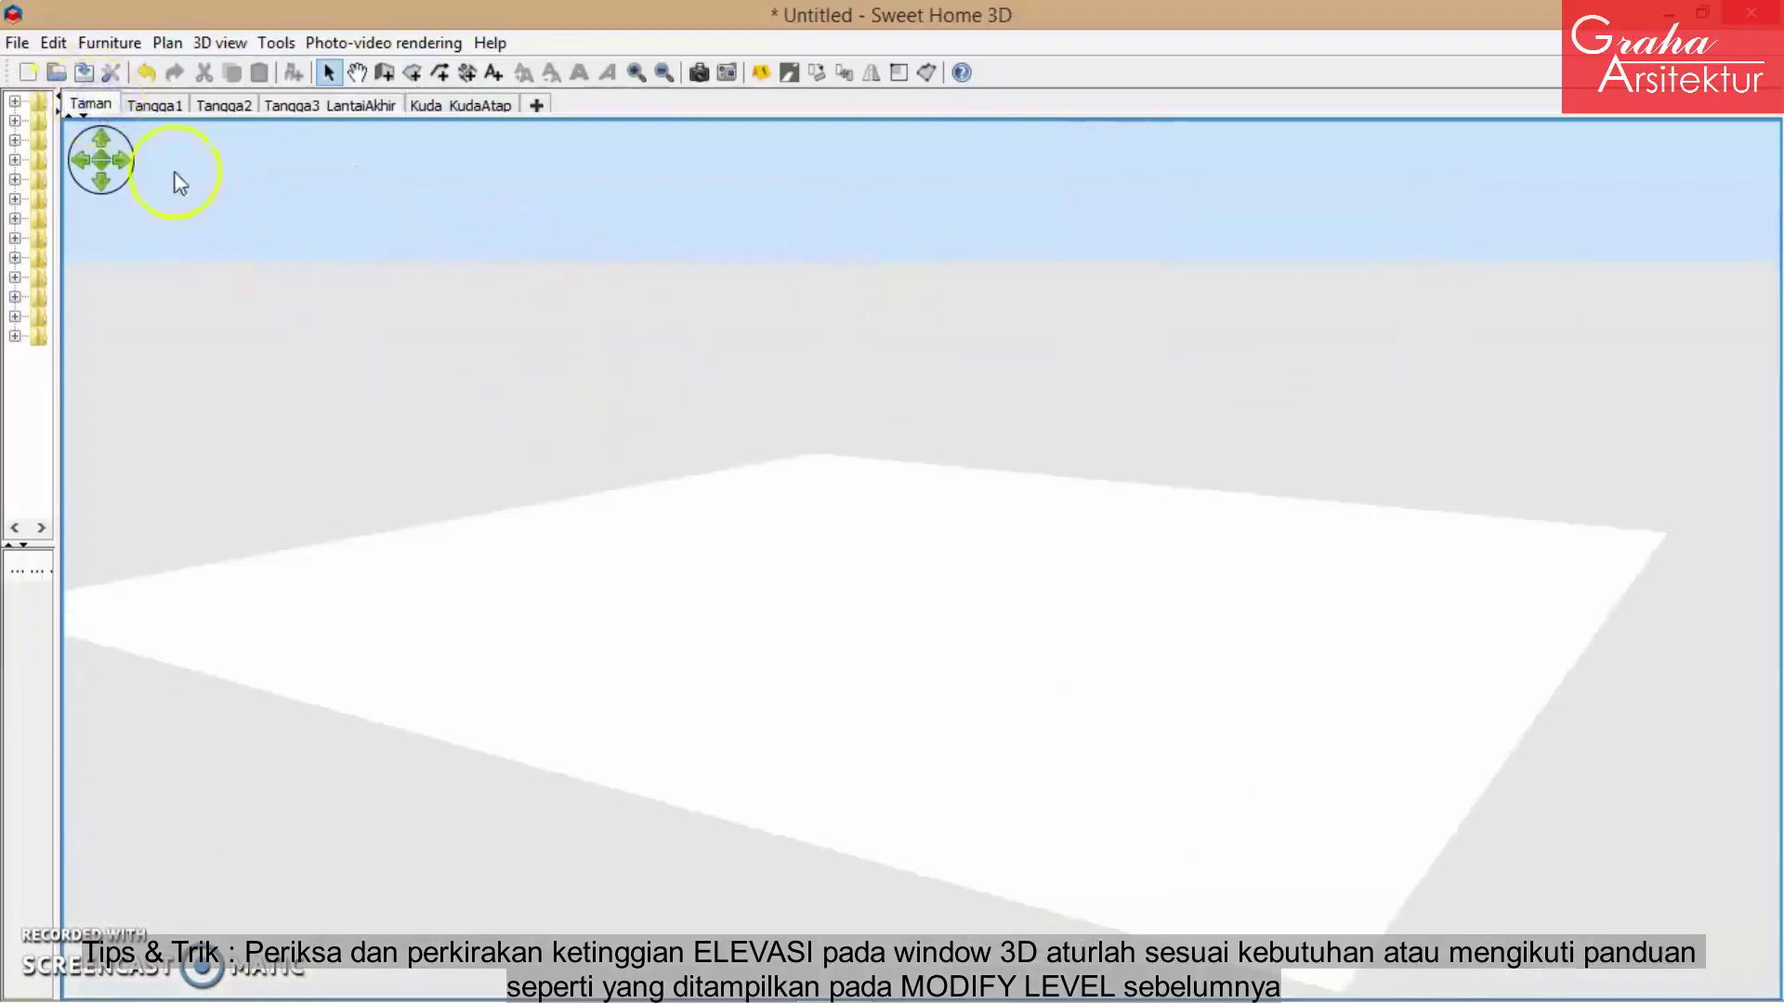
drag(262, 116, 350, 585)
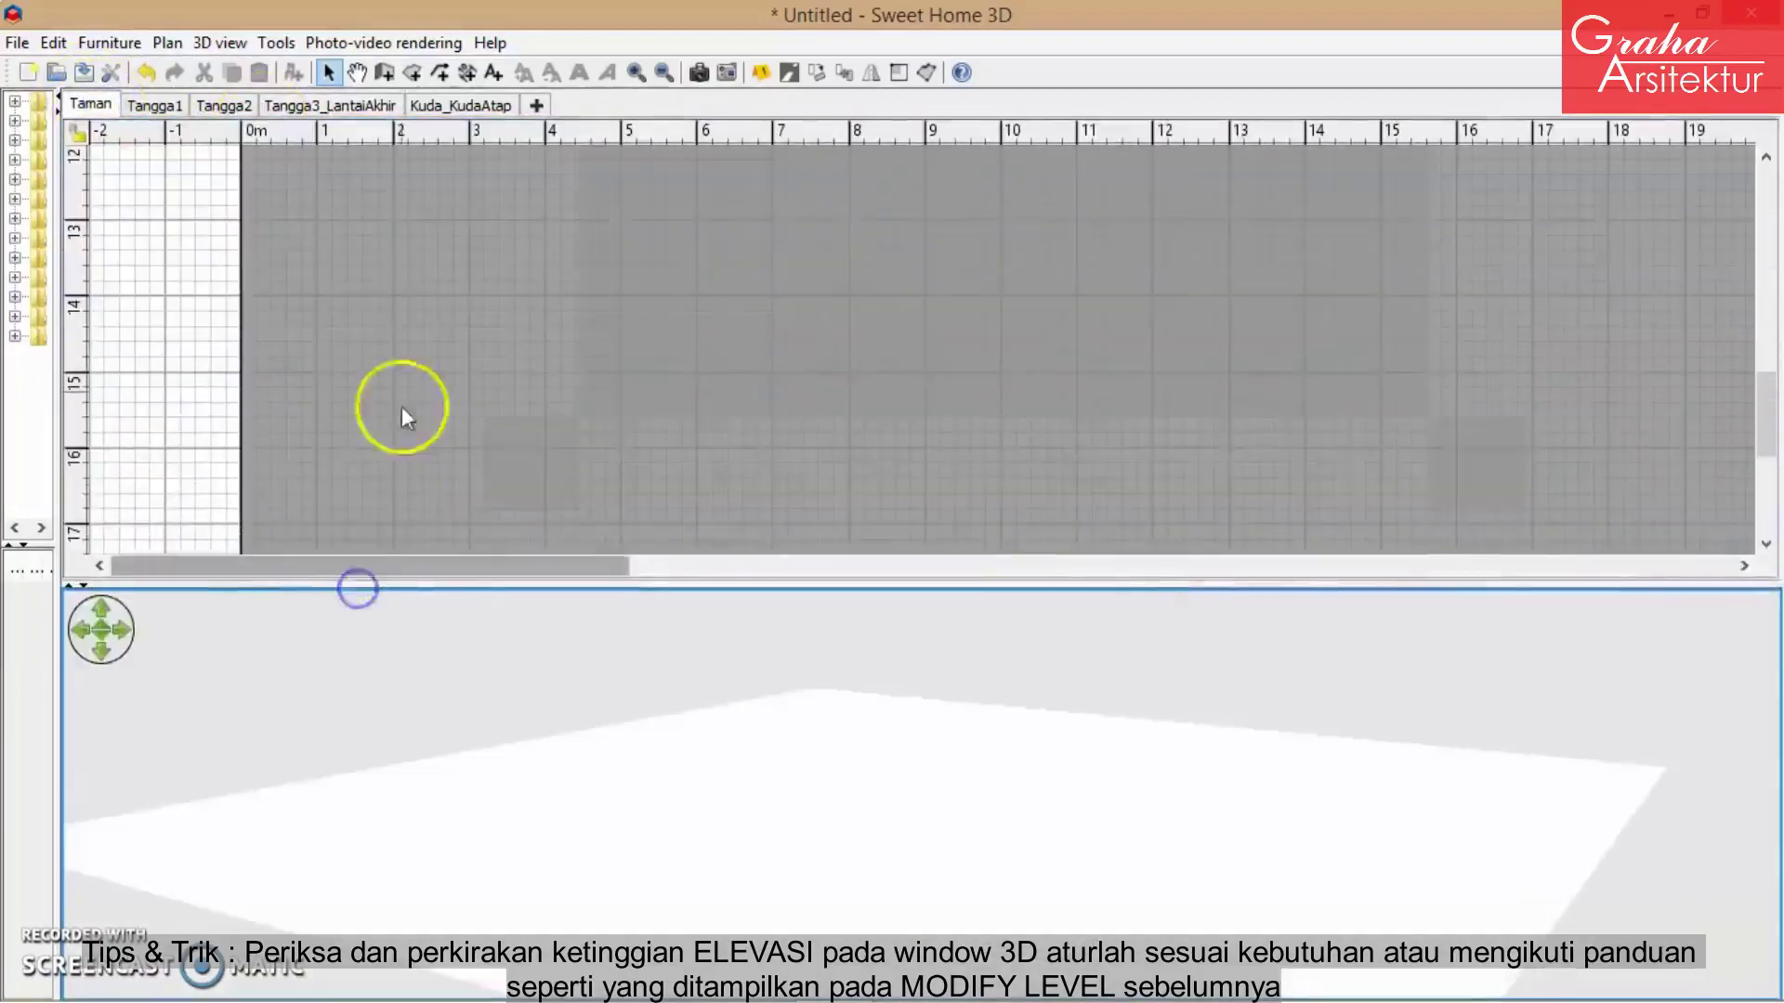
ctrl+scroll(157, 246, down, 5)
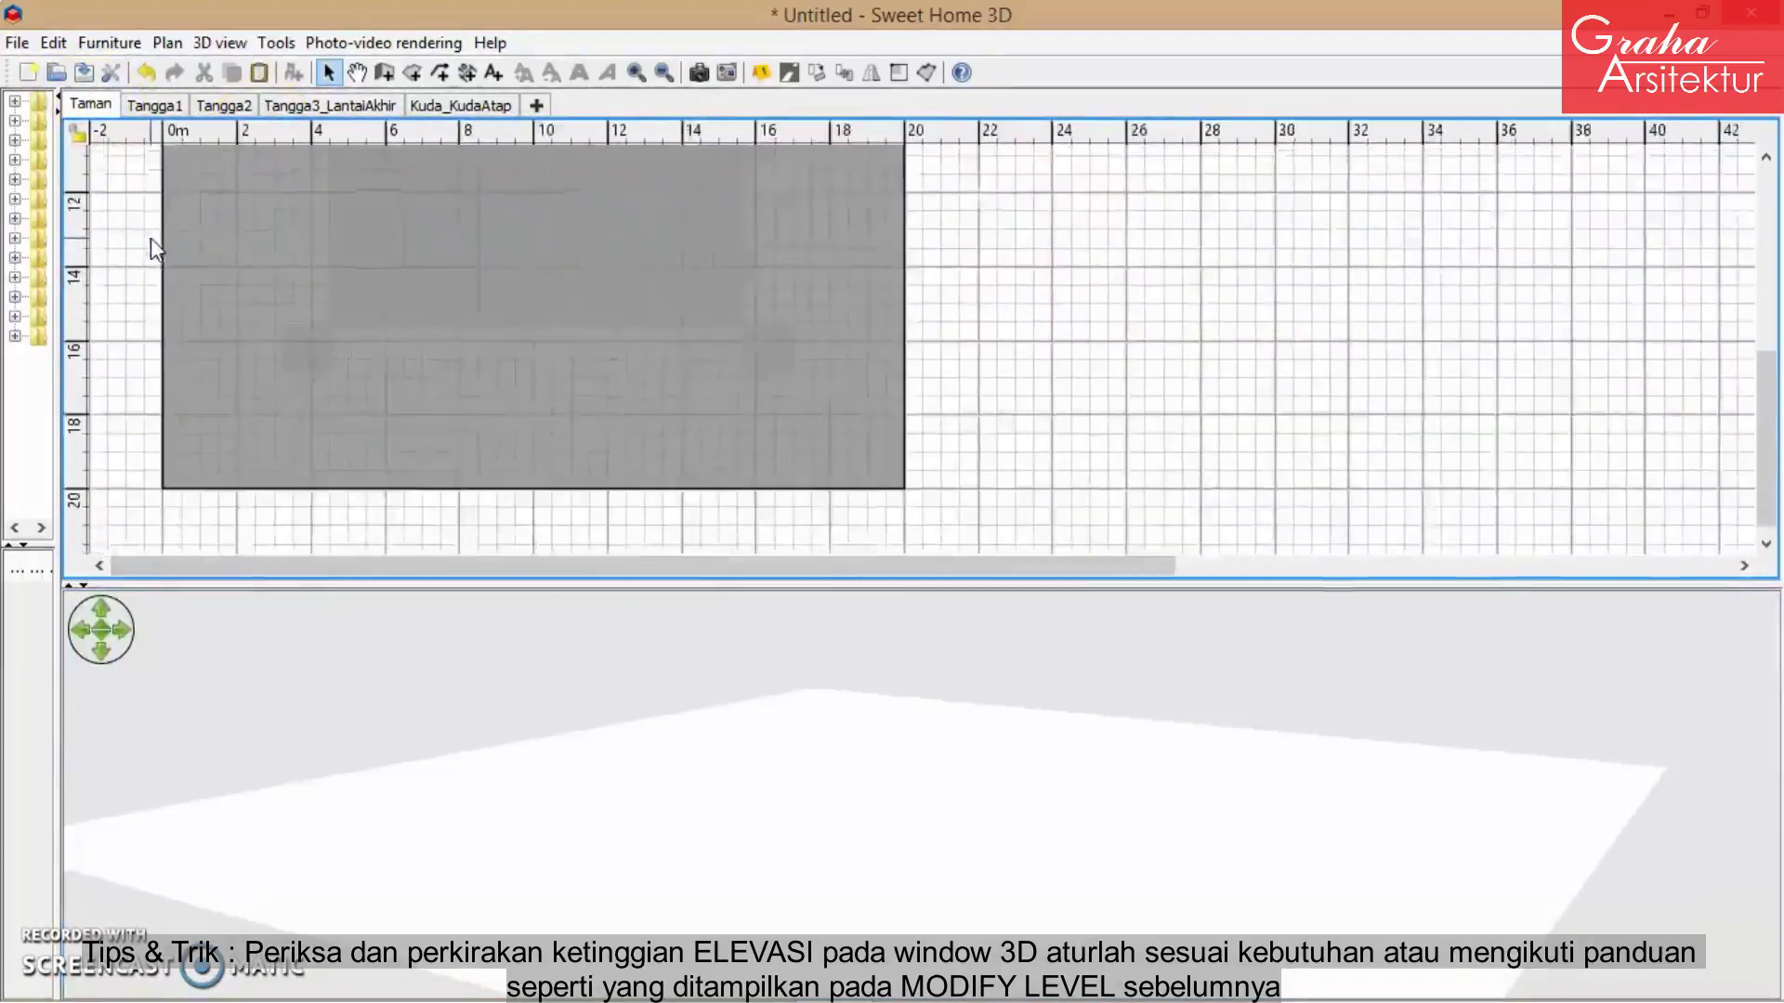
ctrl+scroll(151, 238, down, 4)
scroll(167, 231, up, 3)
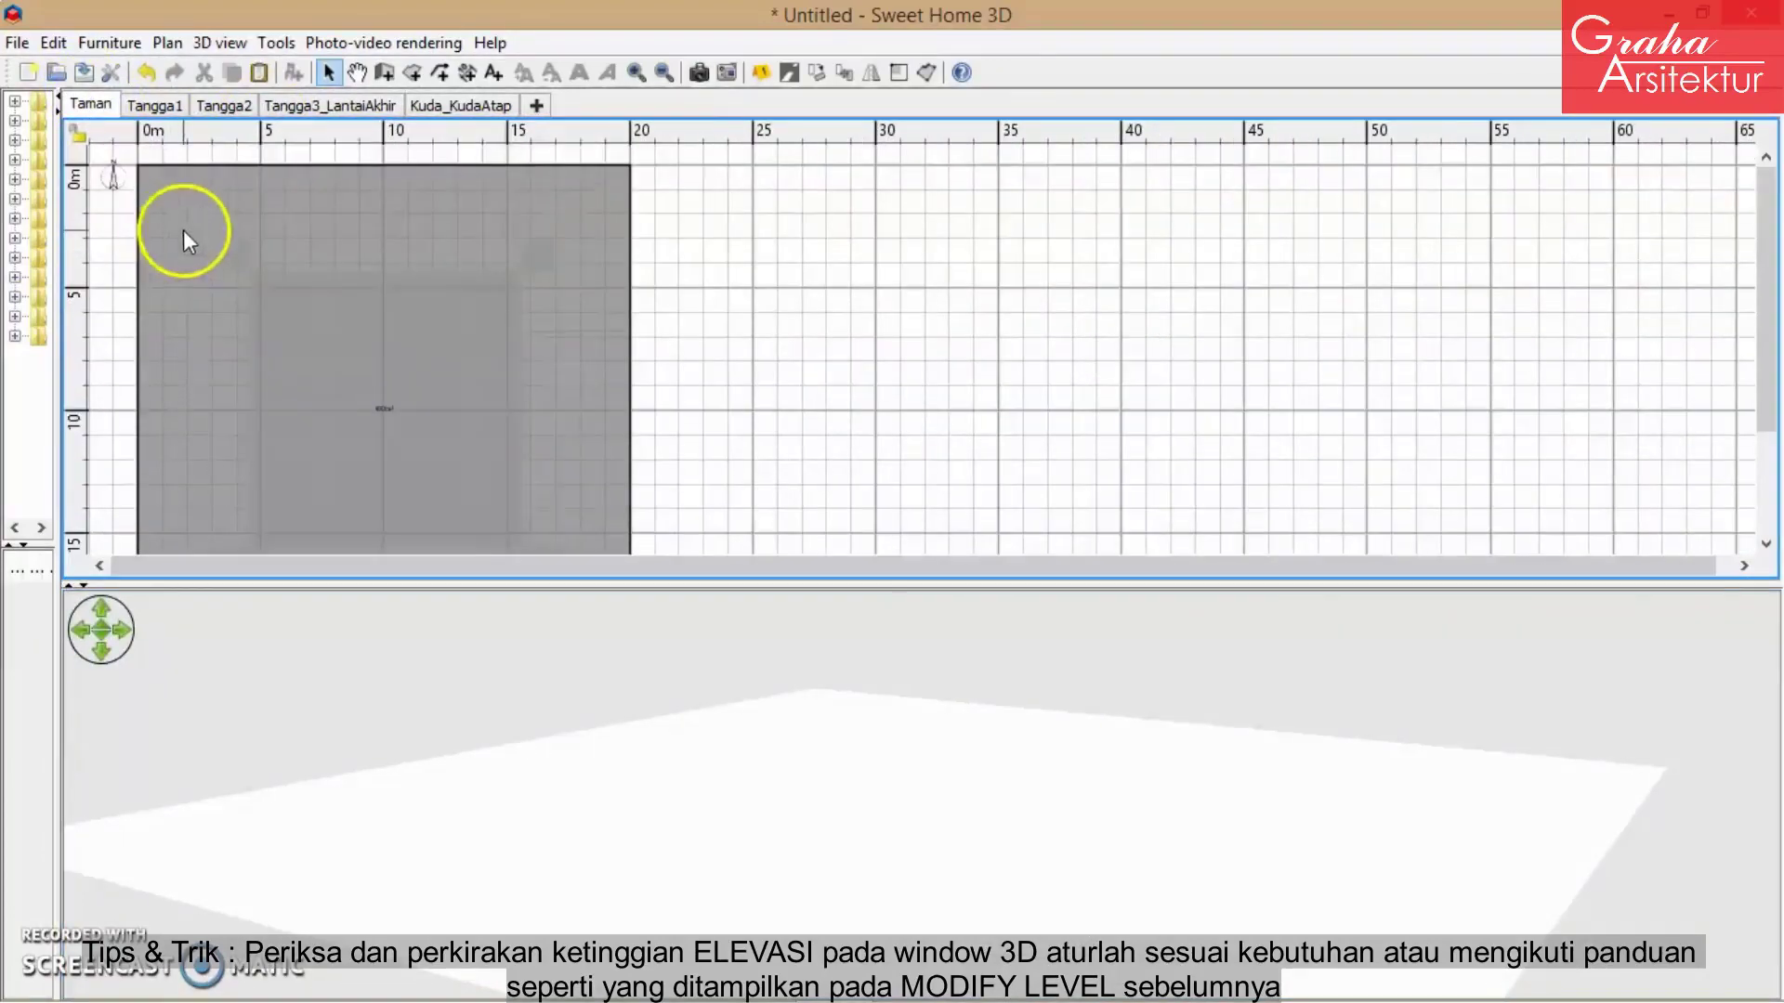
click(183, 229)
double_click(182, 230)
click(729, 572)
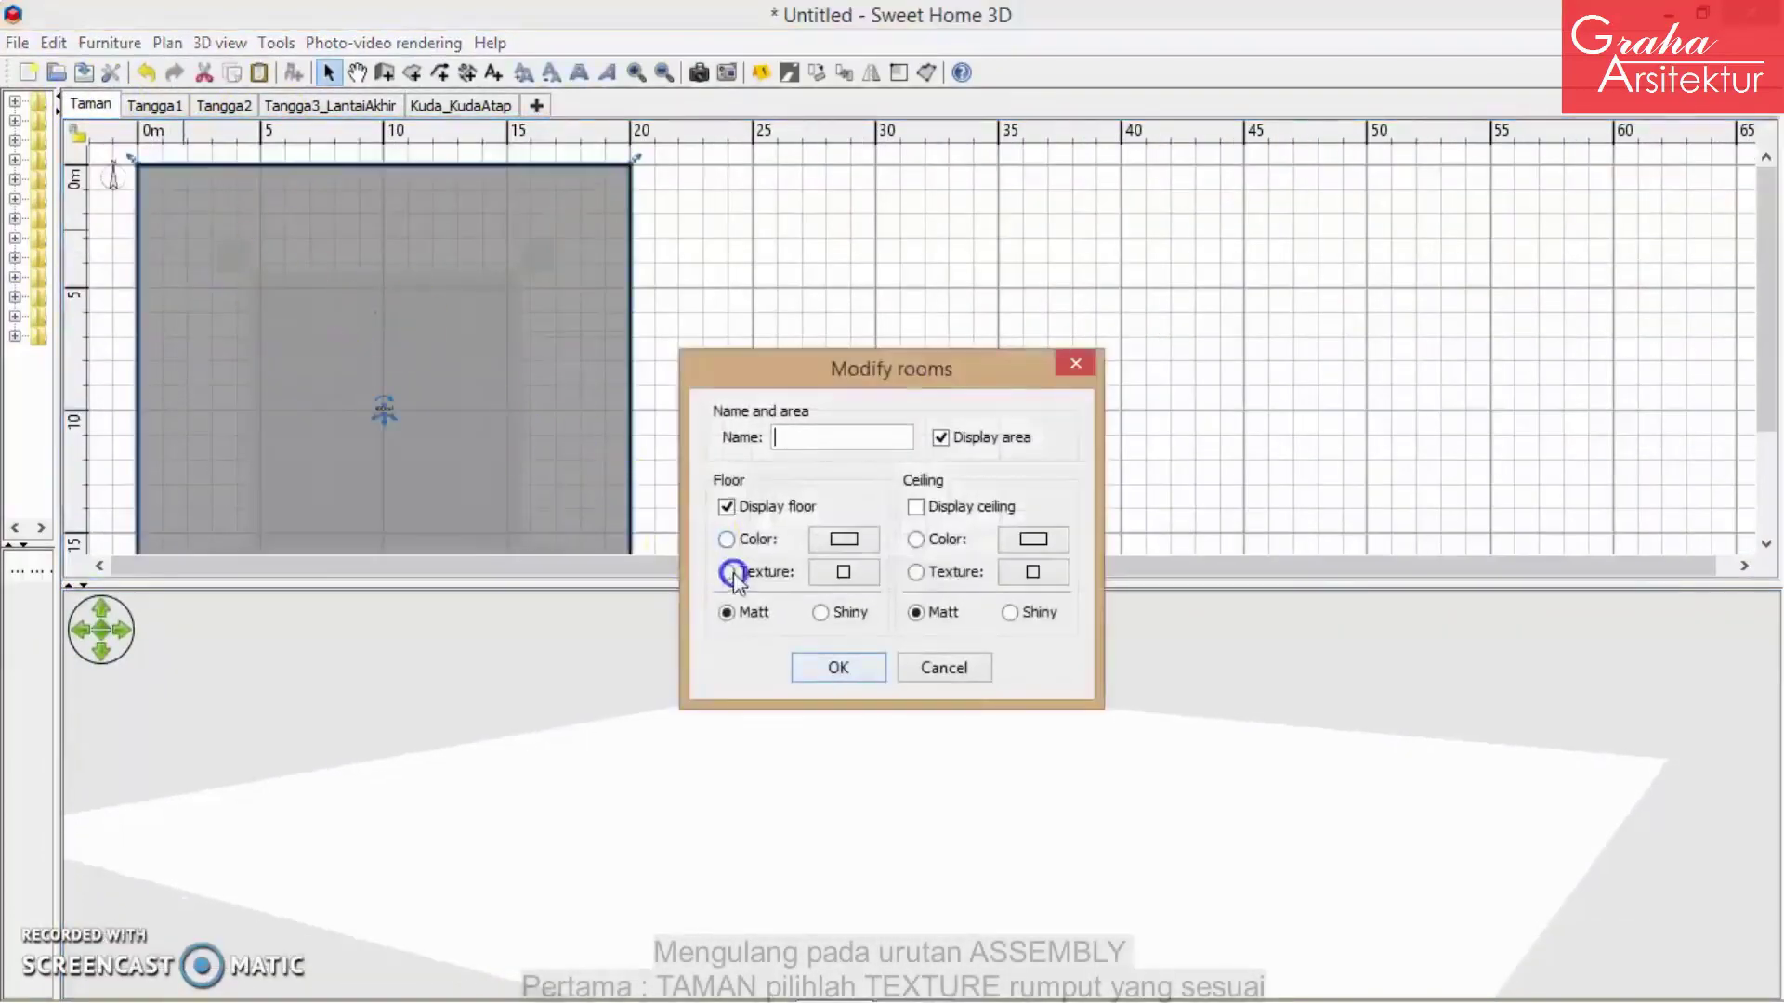
click(844, 572)
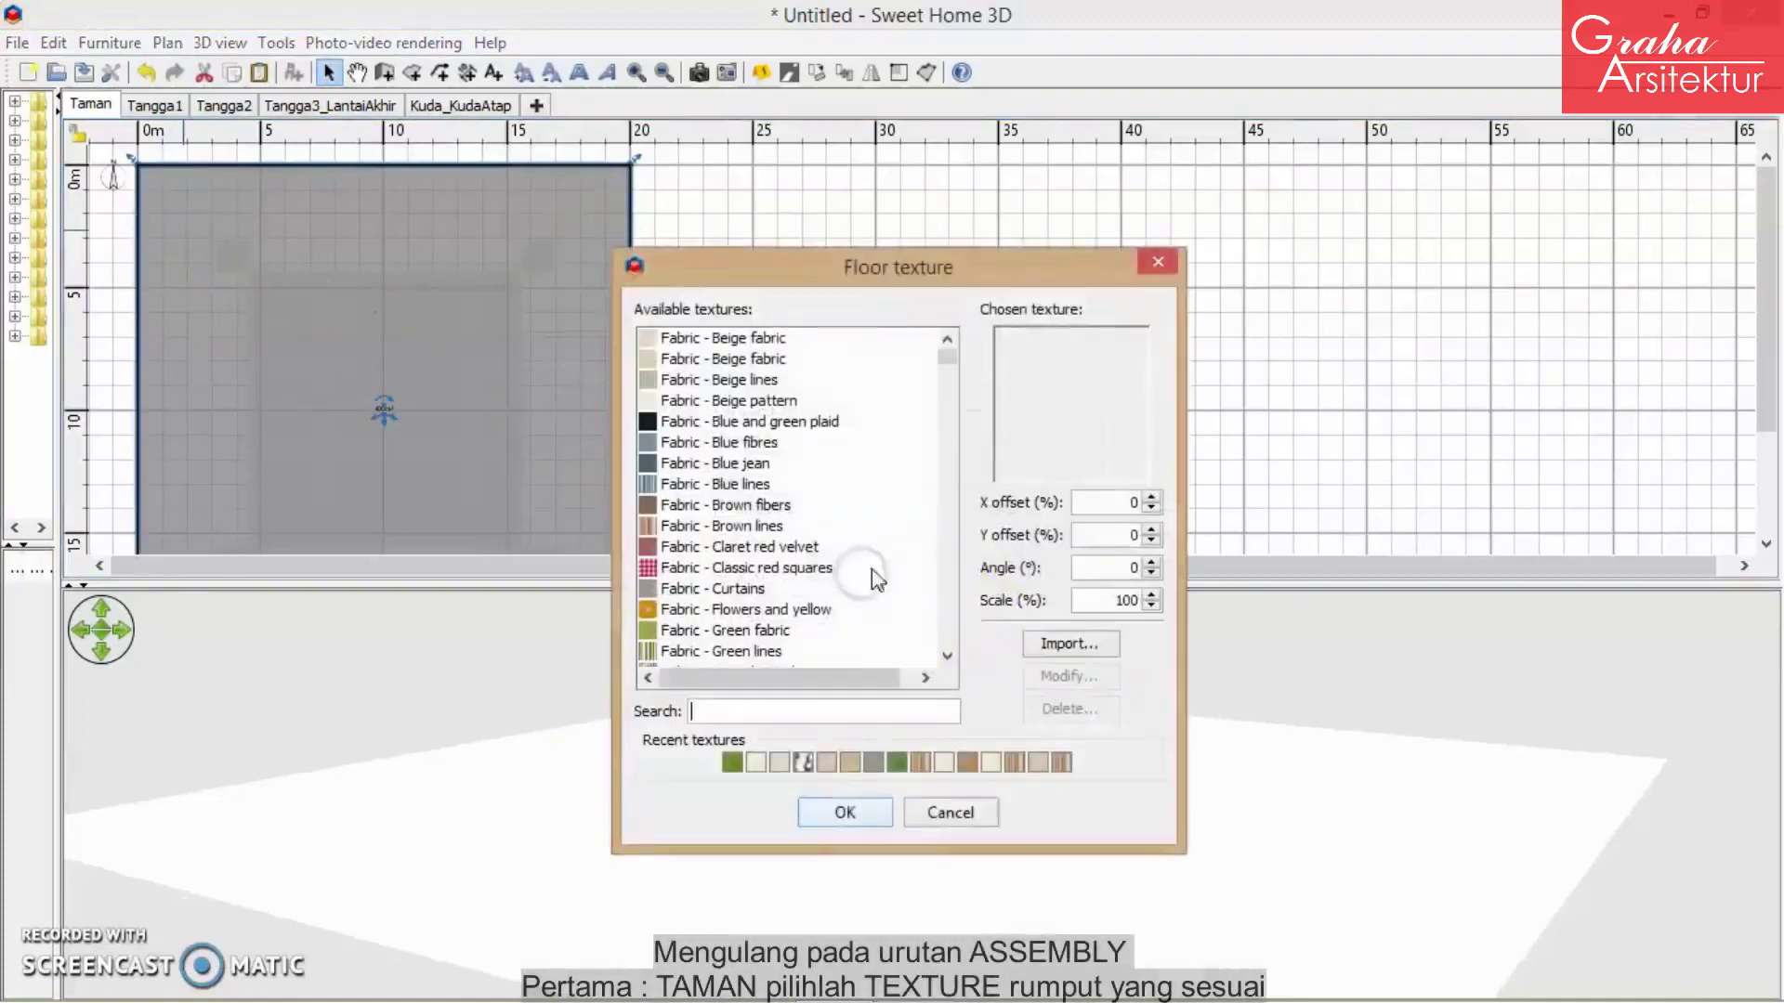
click(732, 762)
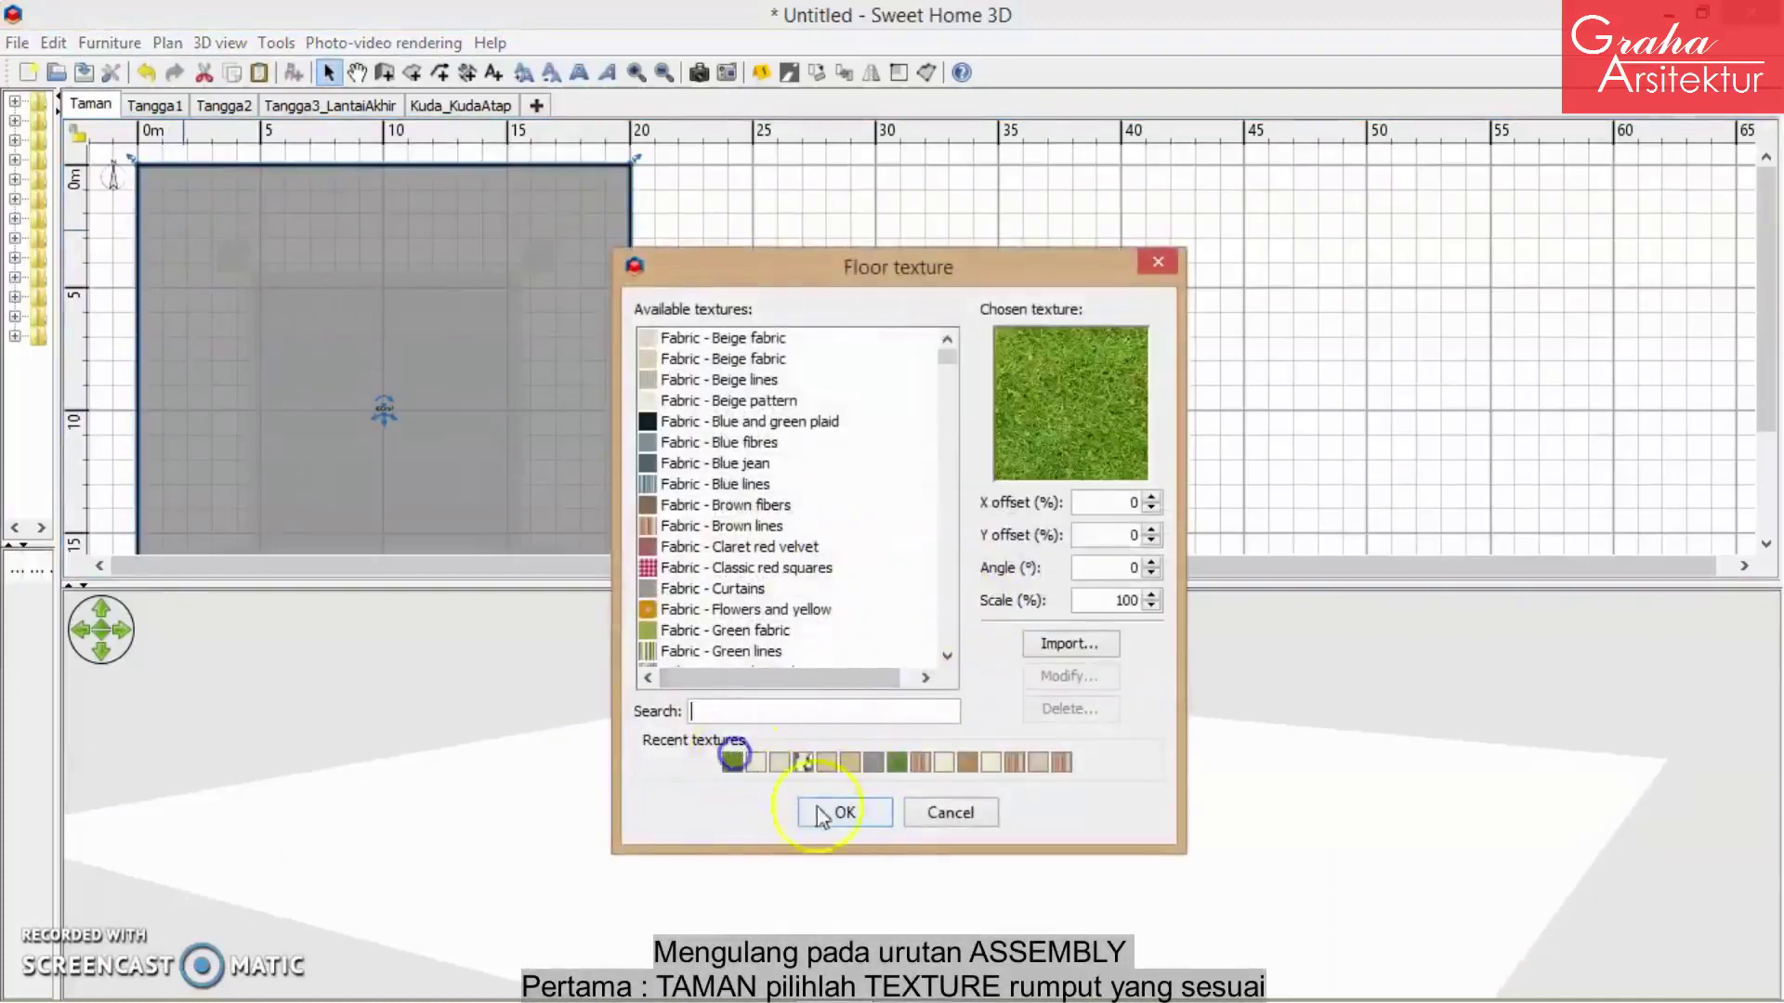
click(844, 813)
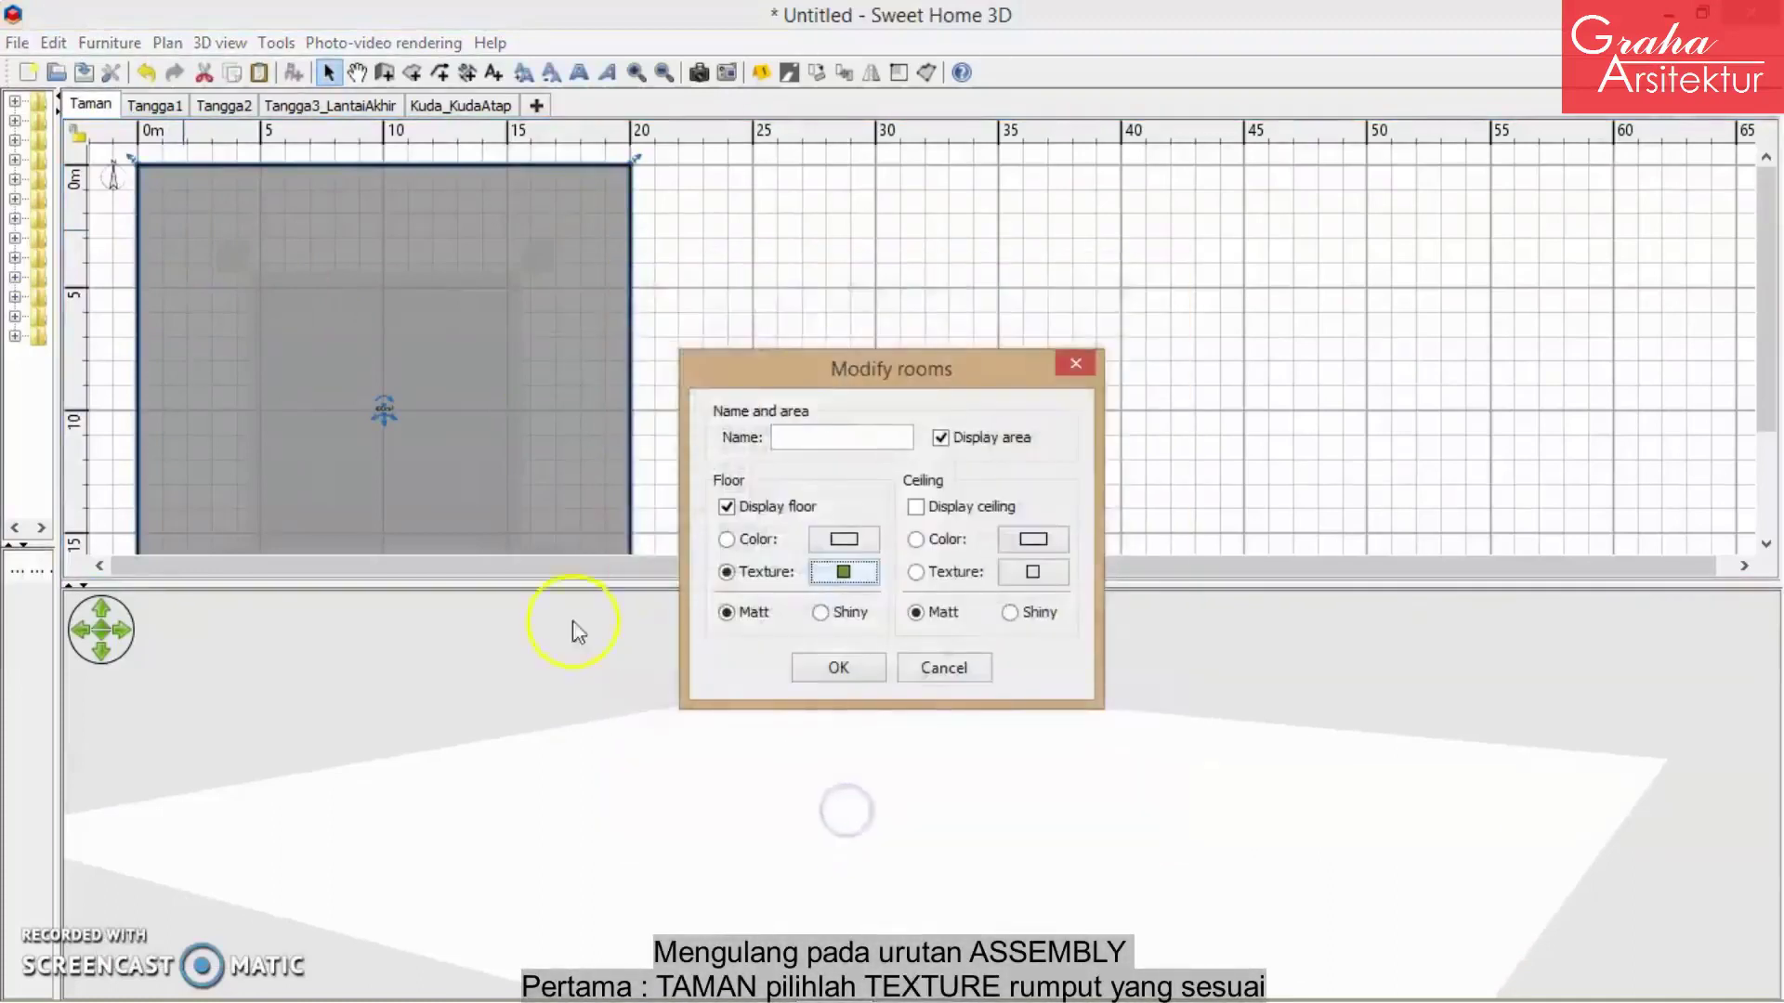
click(839, 667)
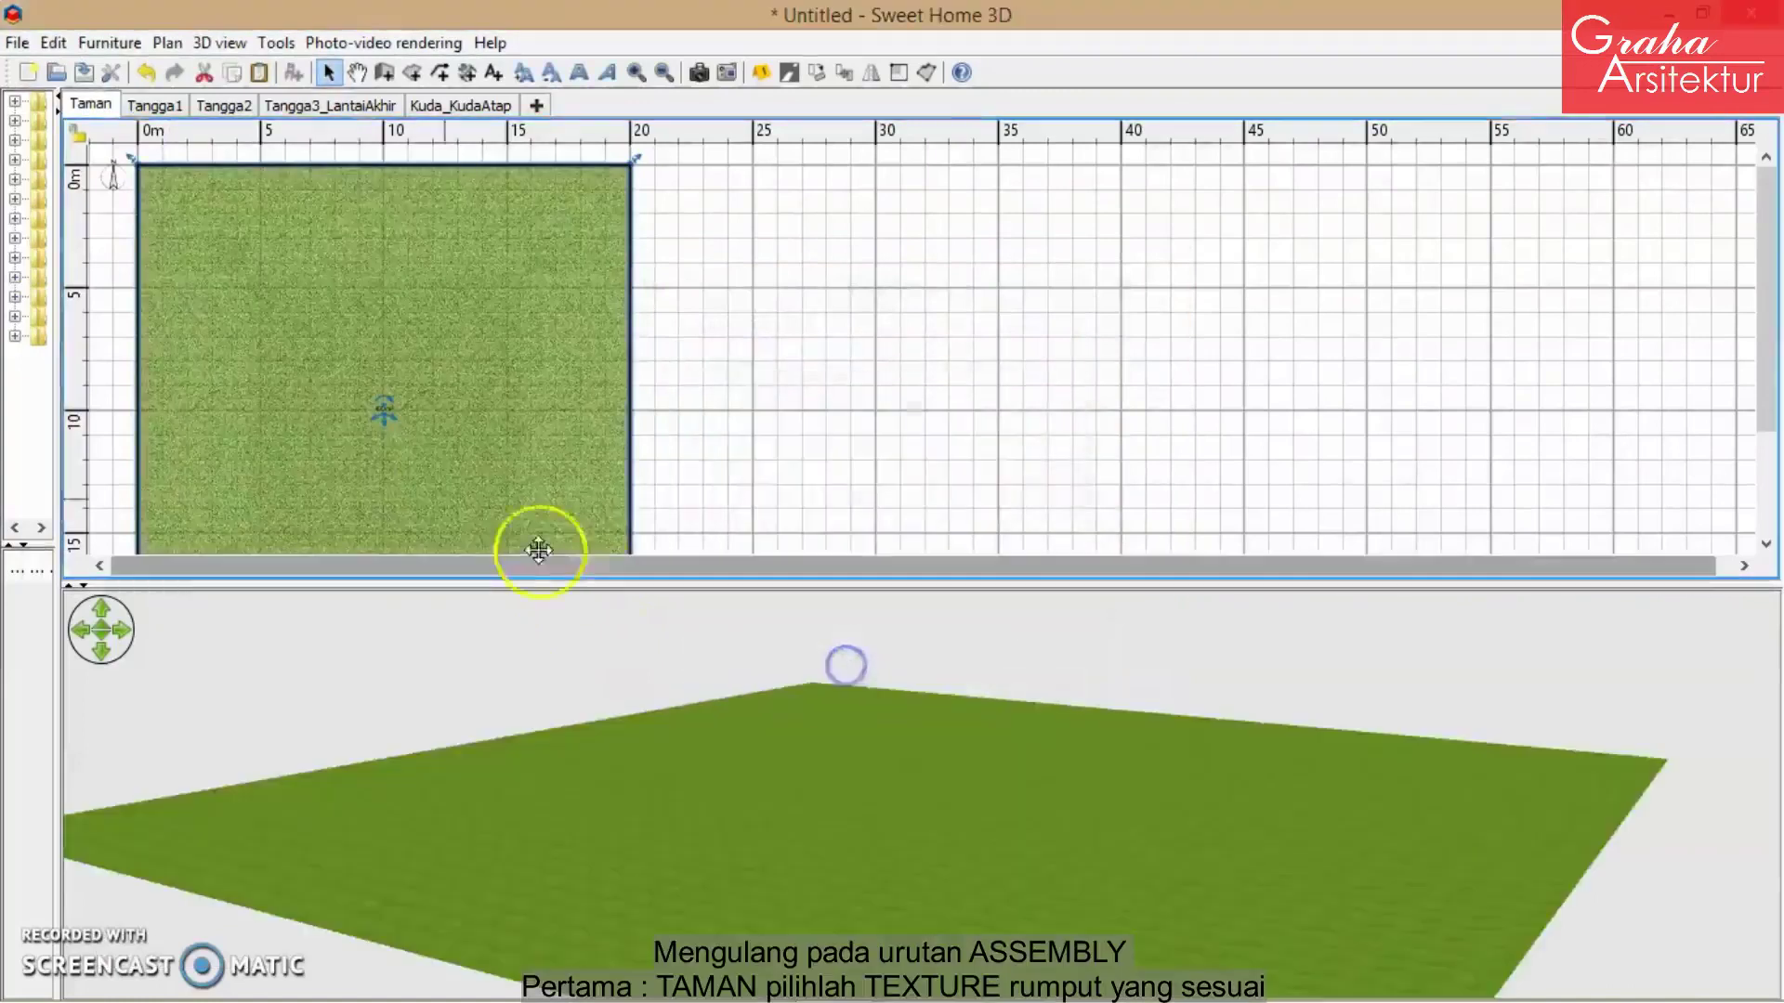
- Apply the recently used grey tile floor texture to the large central floor on the Tangga1 level
click(165, 107)
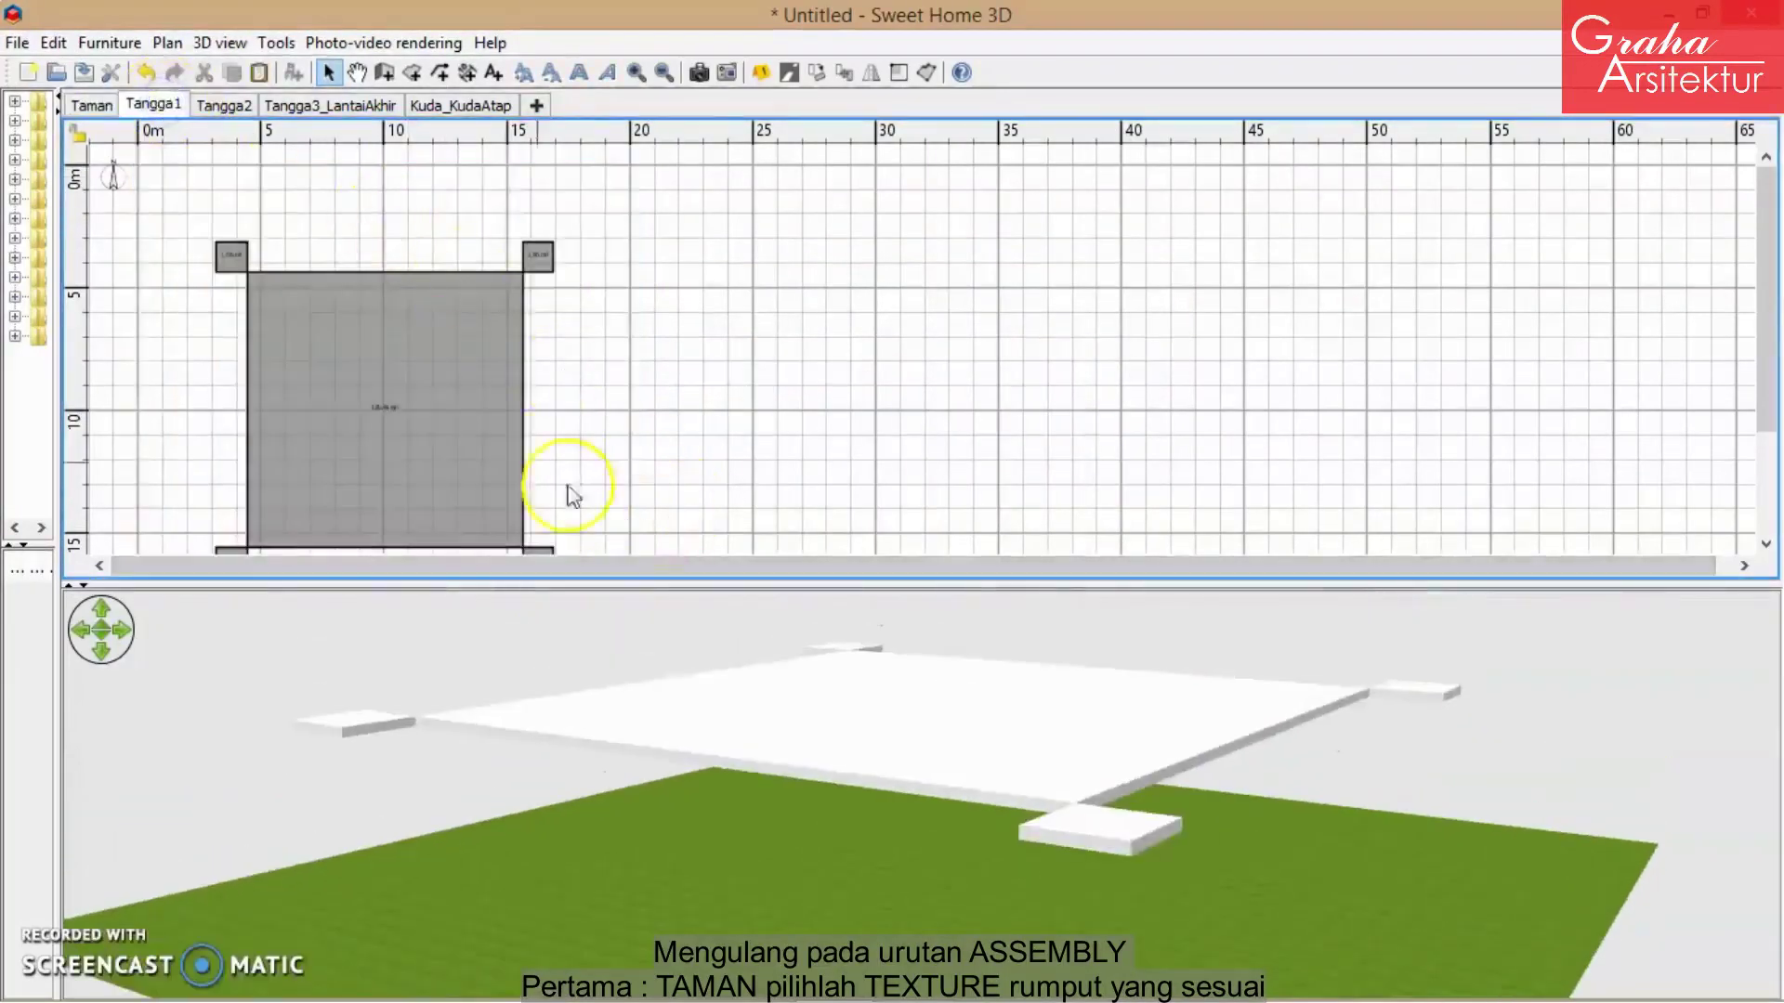
click(426, 354)
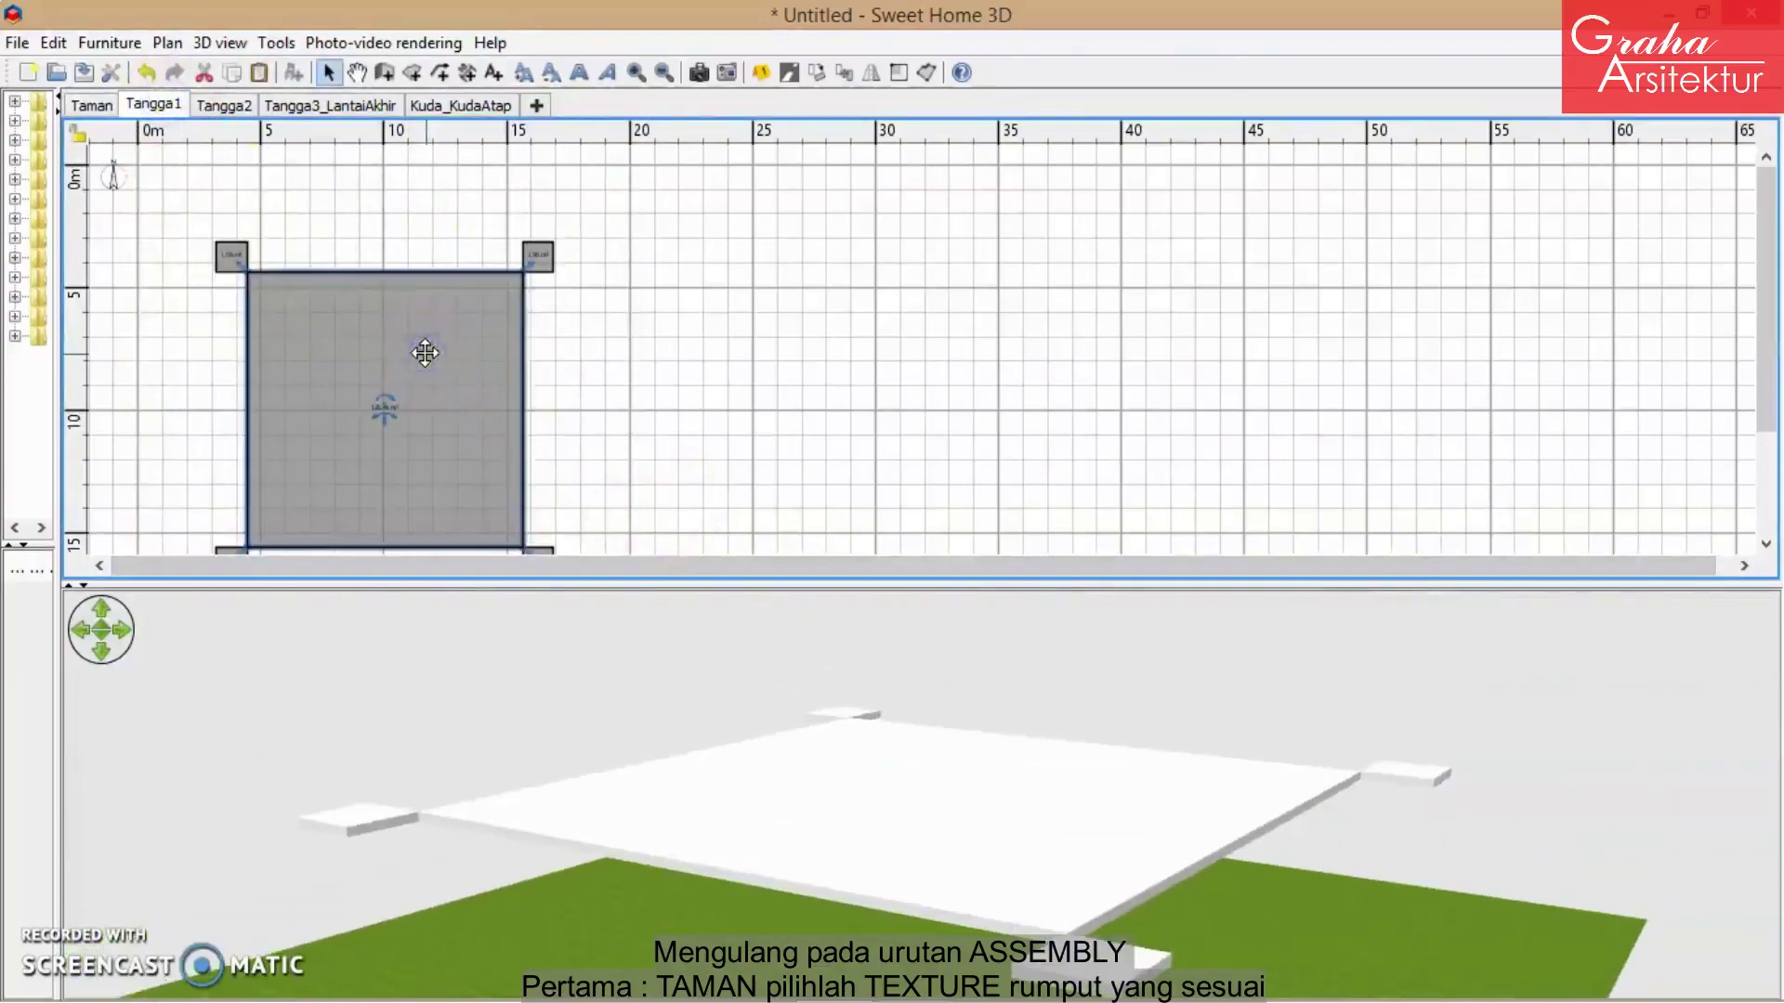
double_click(424, 353)
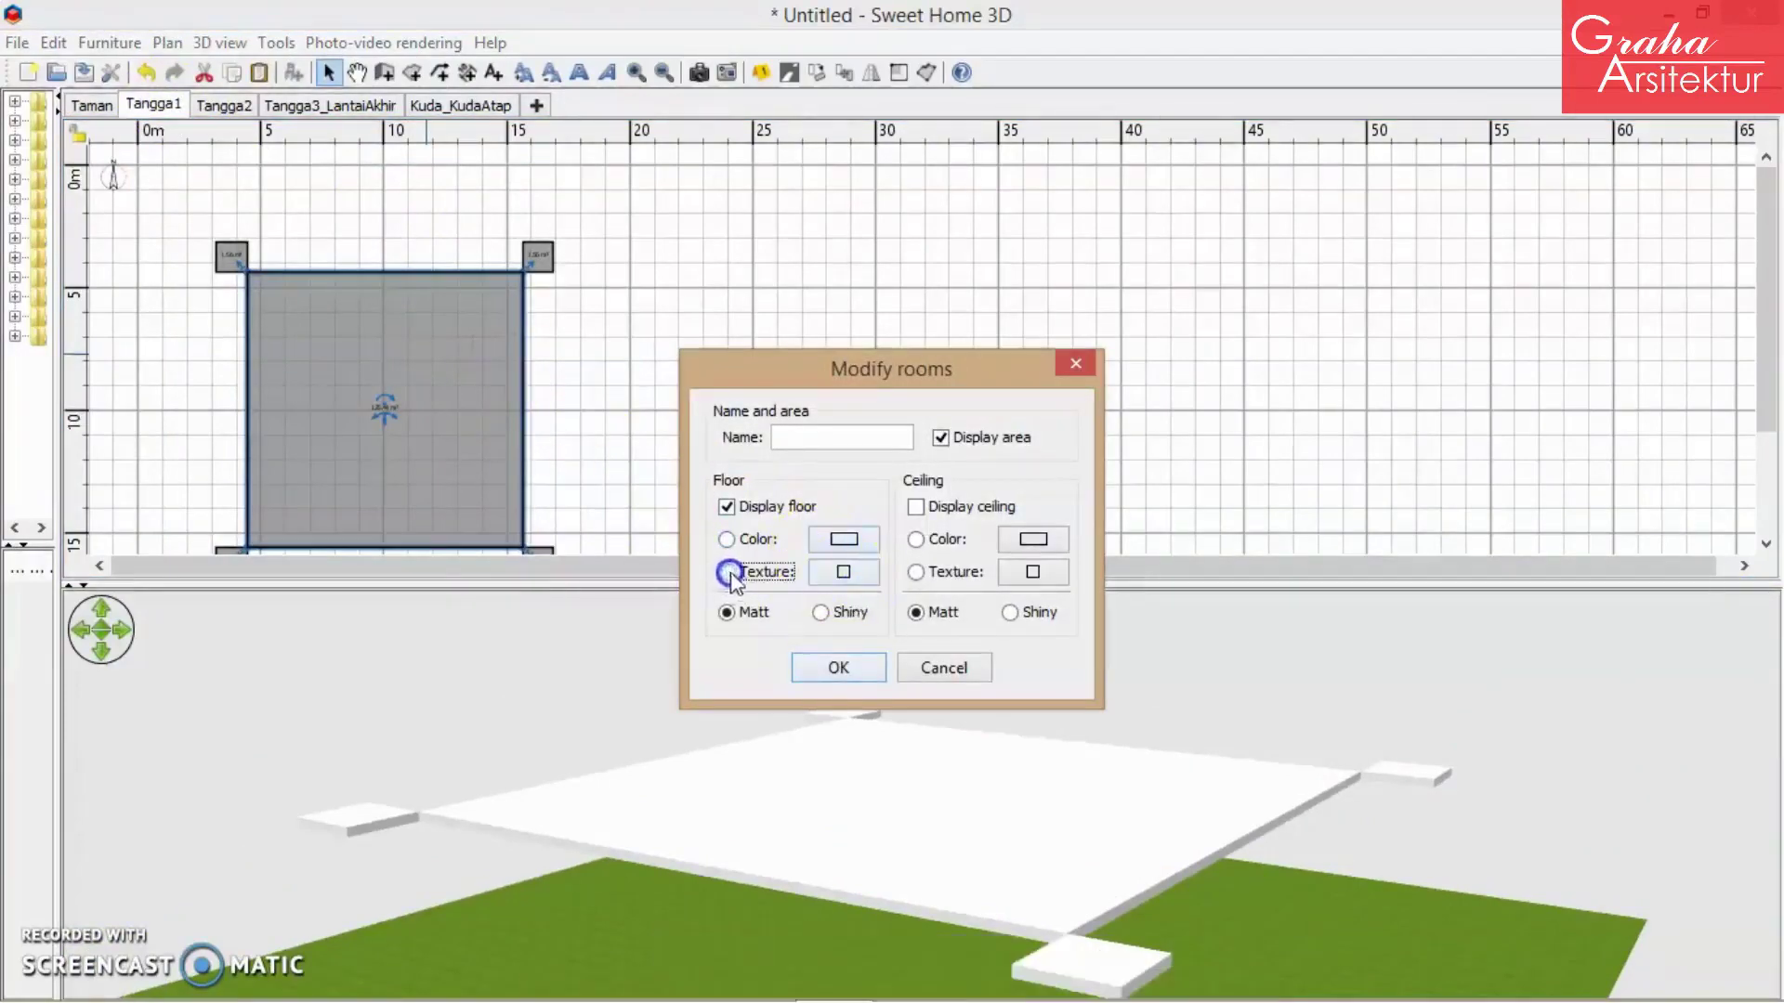
click(840, 573)
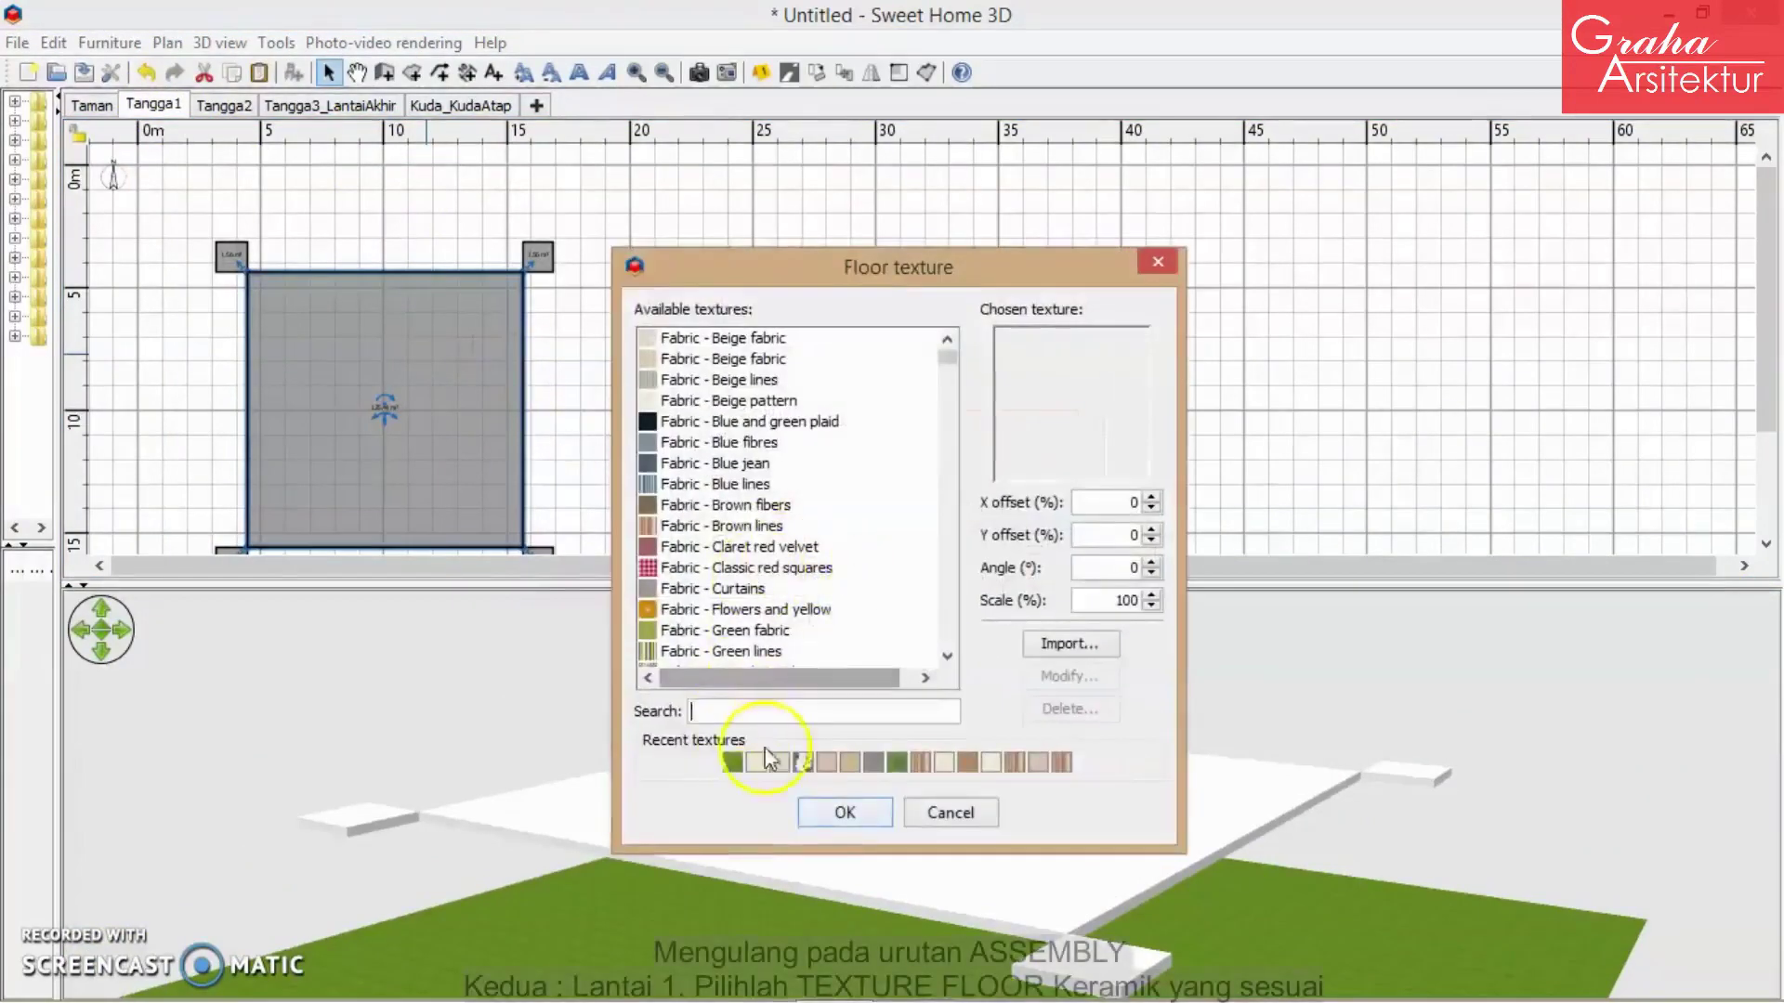
click(883, 761)
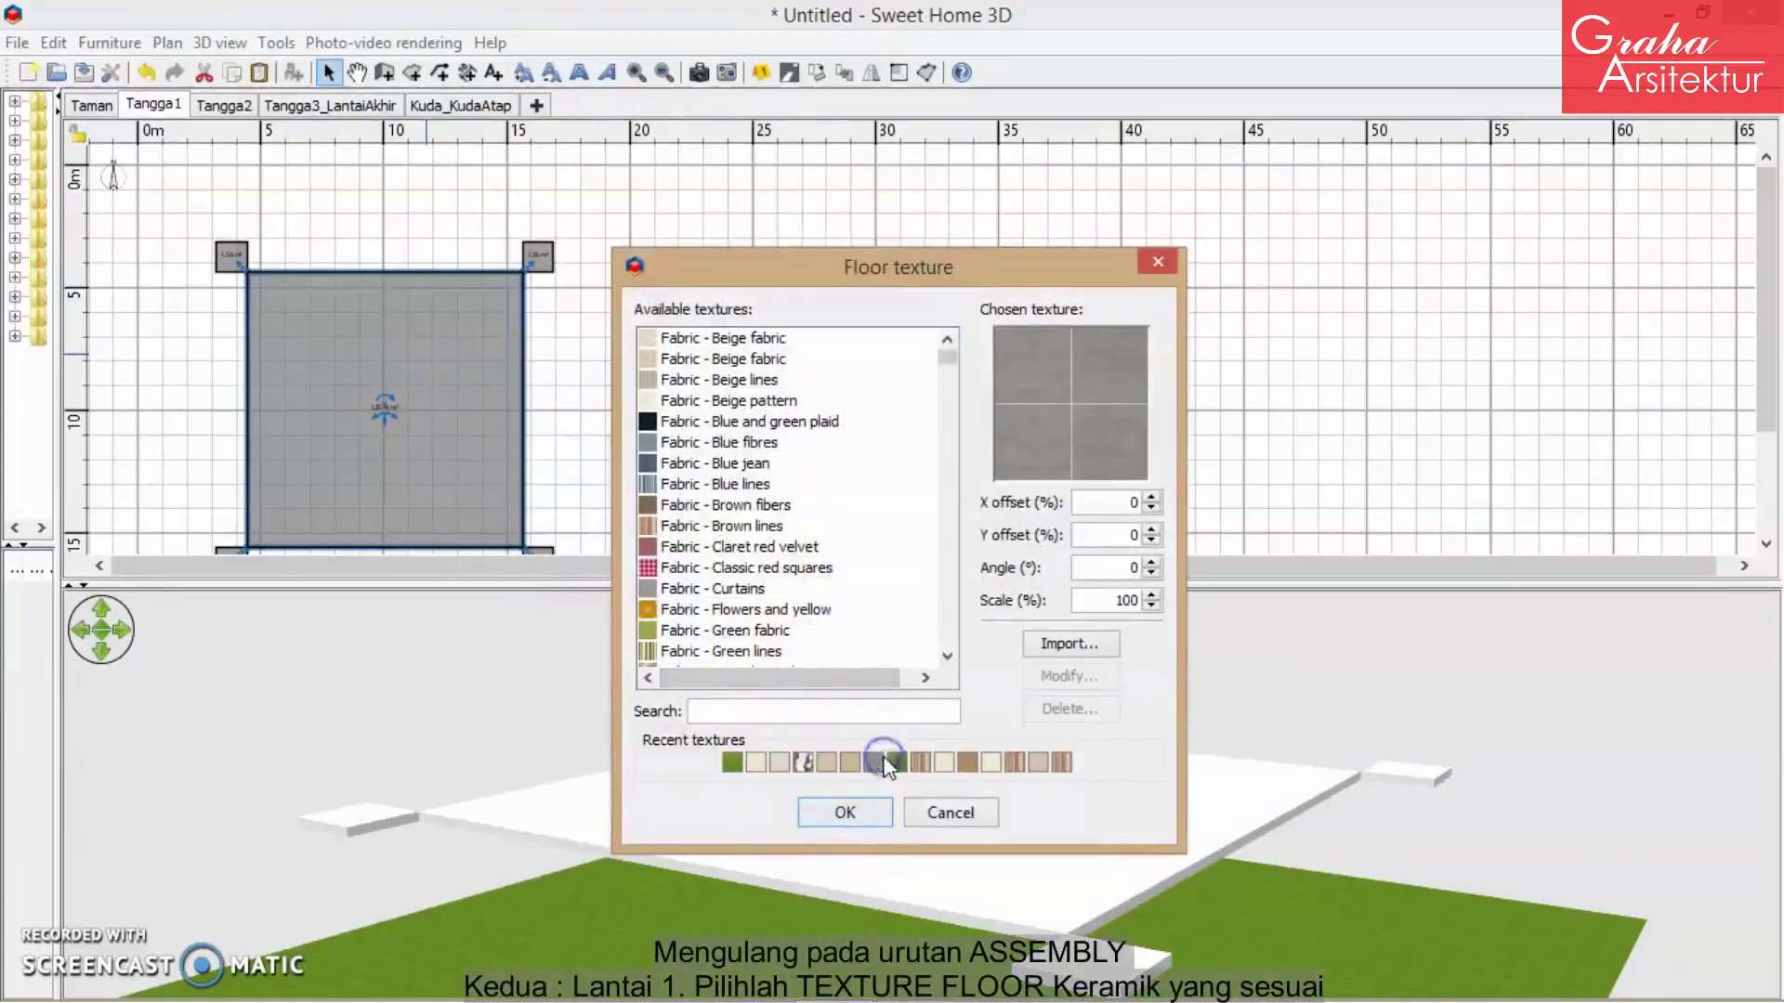
click(844, 813)
click(839, 668)
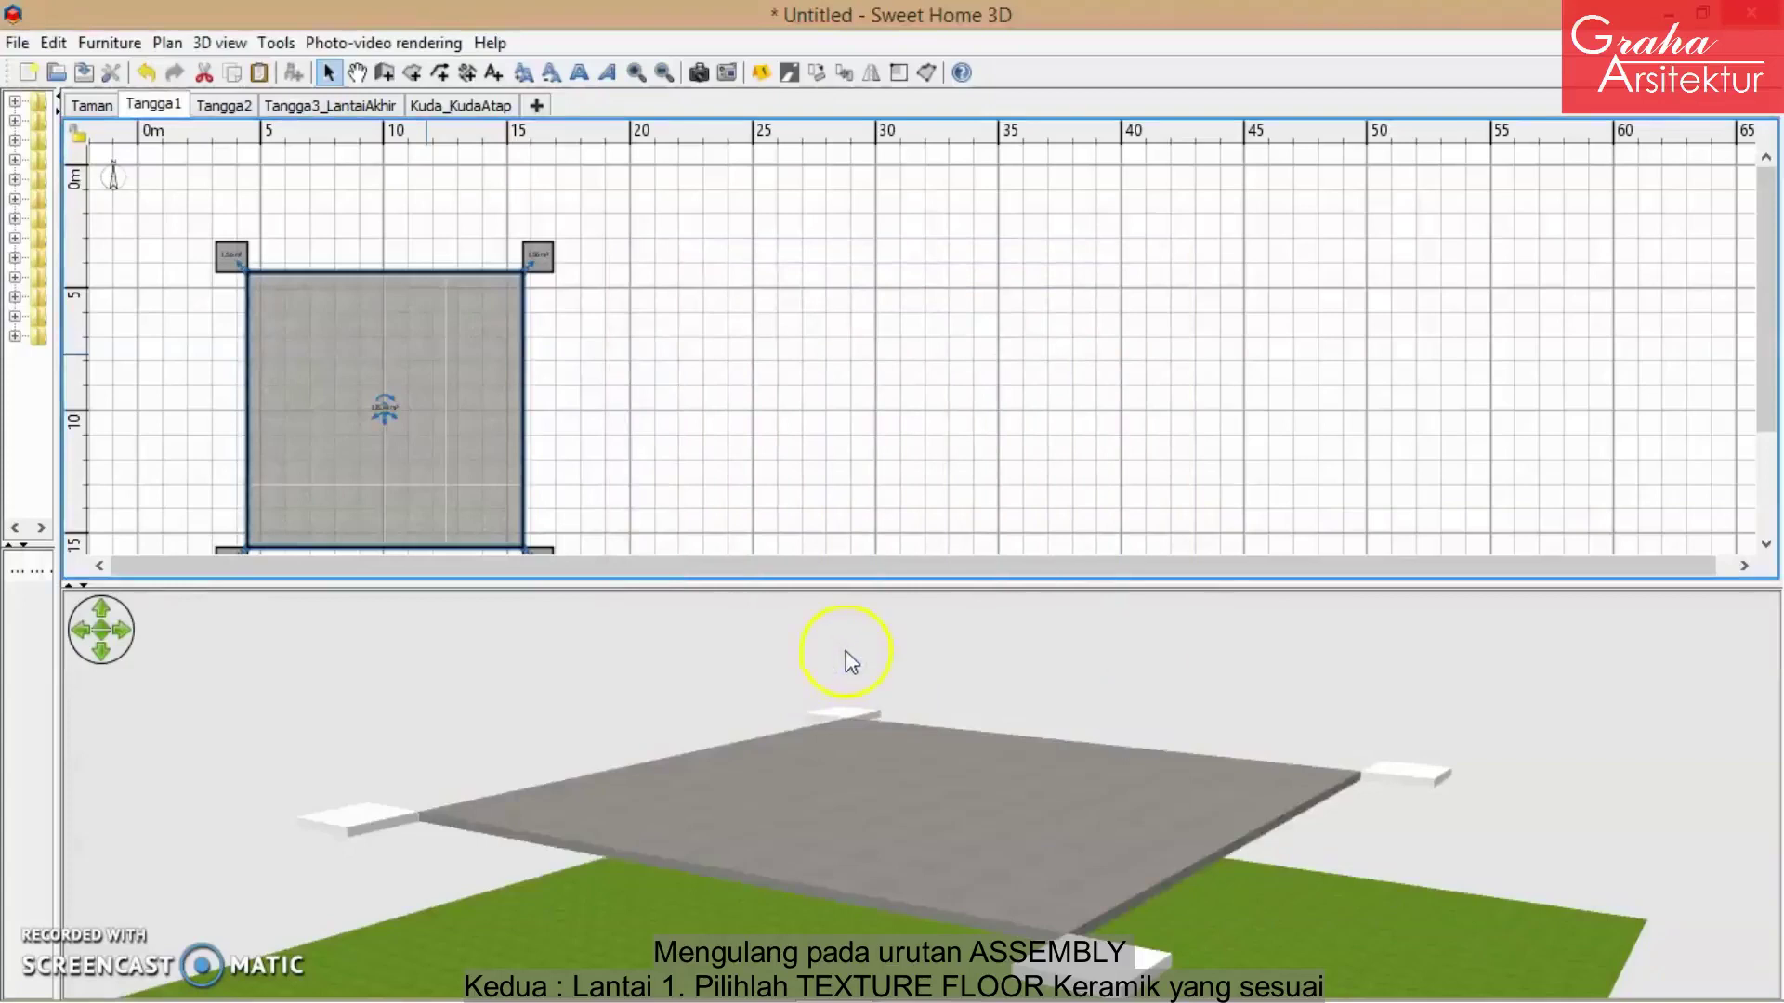
- Select the four corner pillar bases on the Tangga1 level and open the floor texture choices for them
click(231, 253)
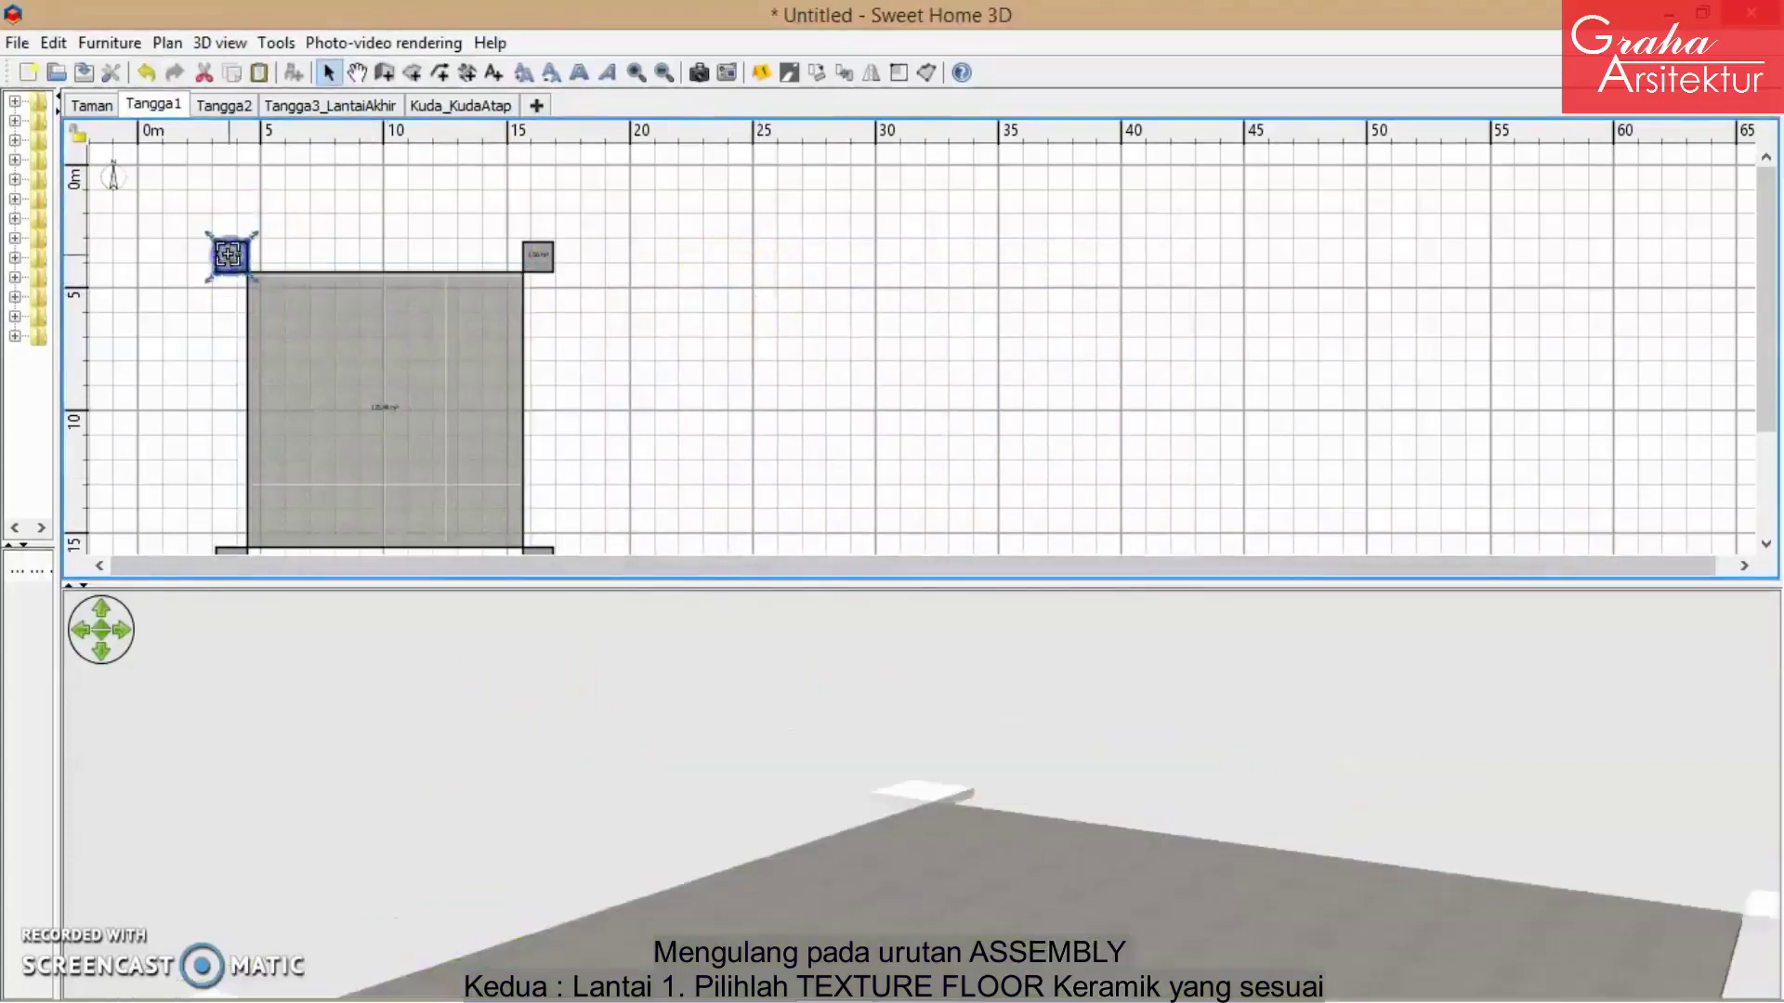
click(537, 260)
scroll(657, 271, down, 3)
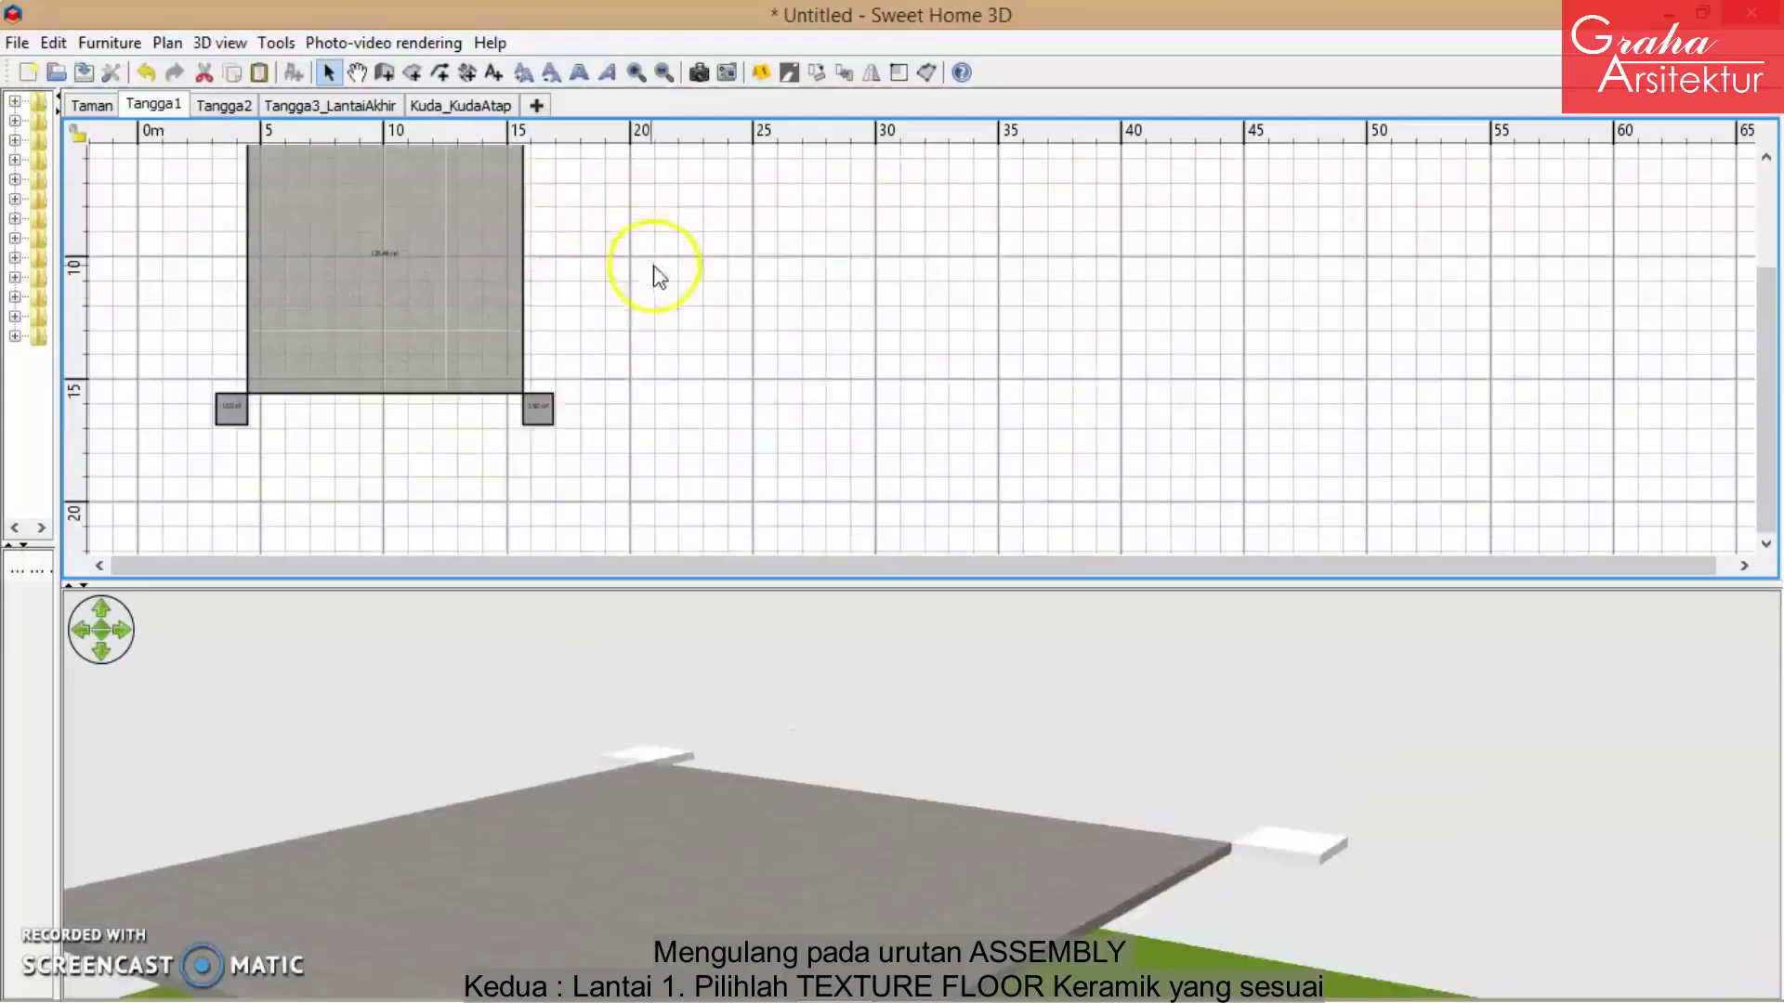
click(535, 411)
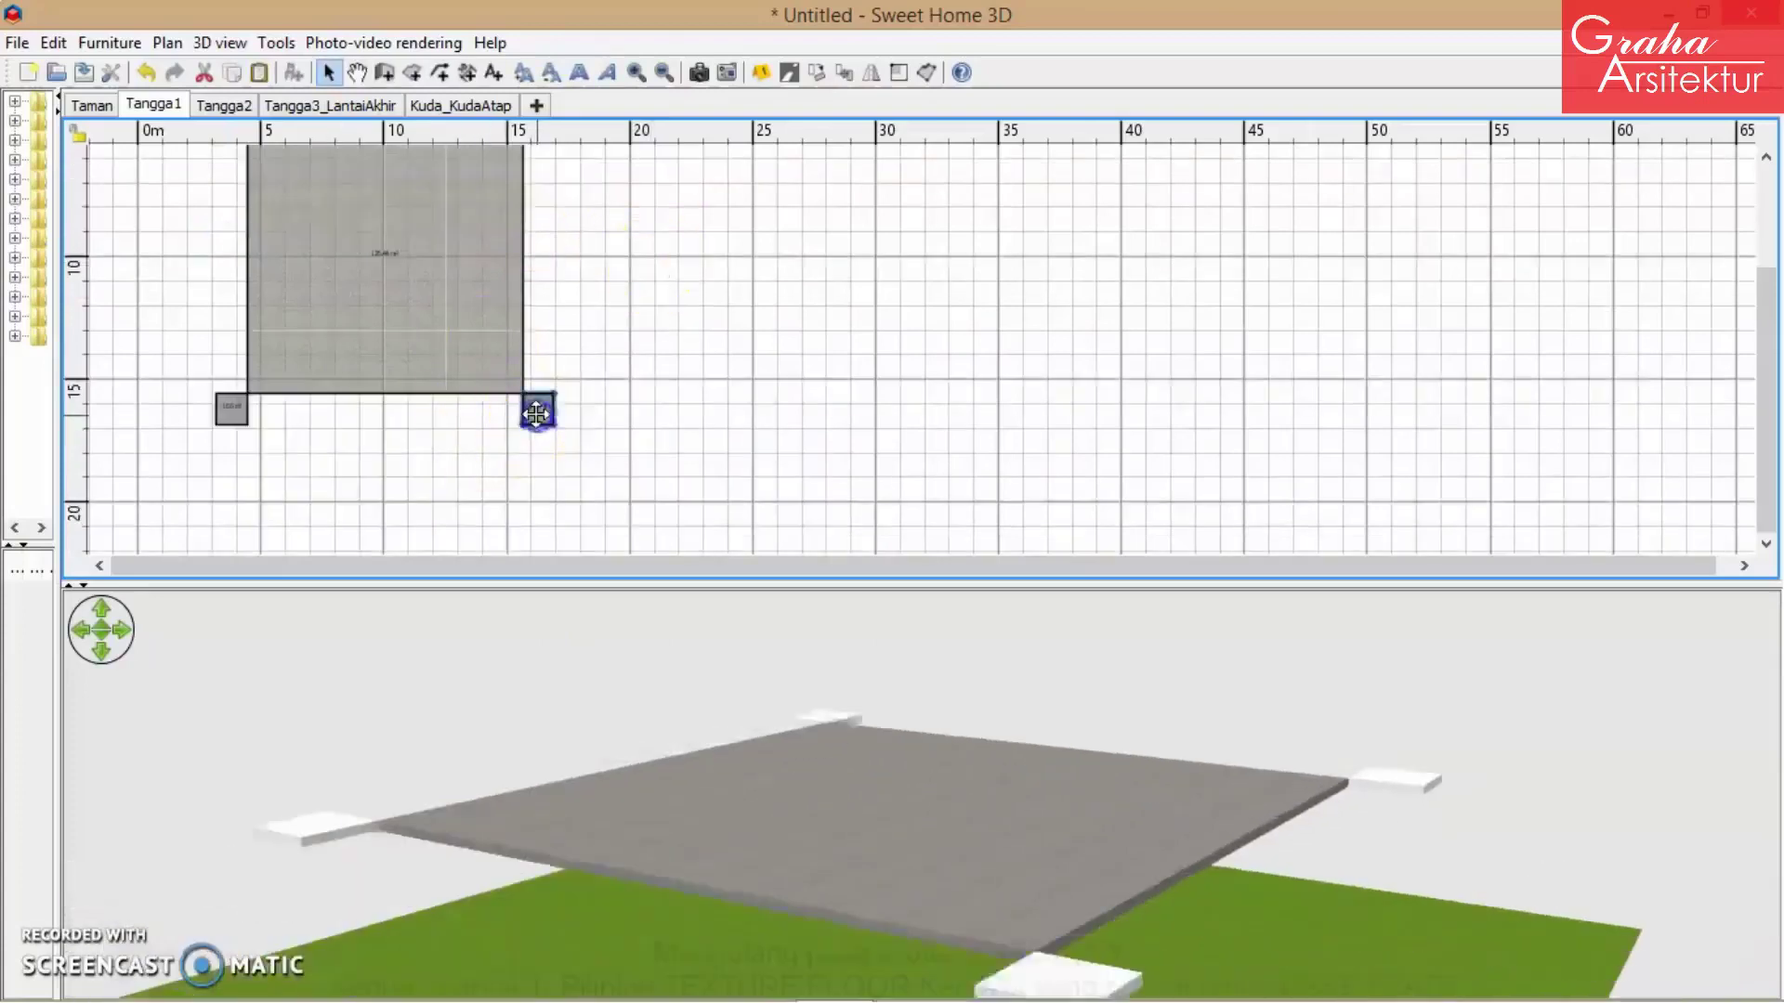
shift+click(234, 410)
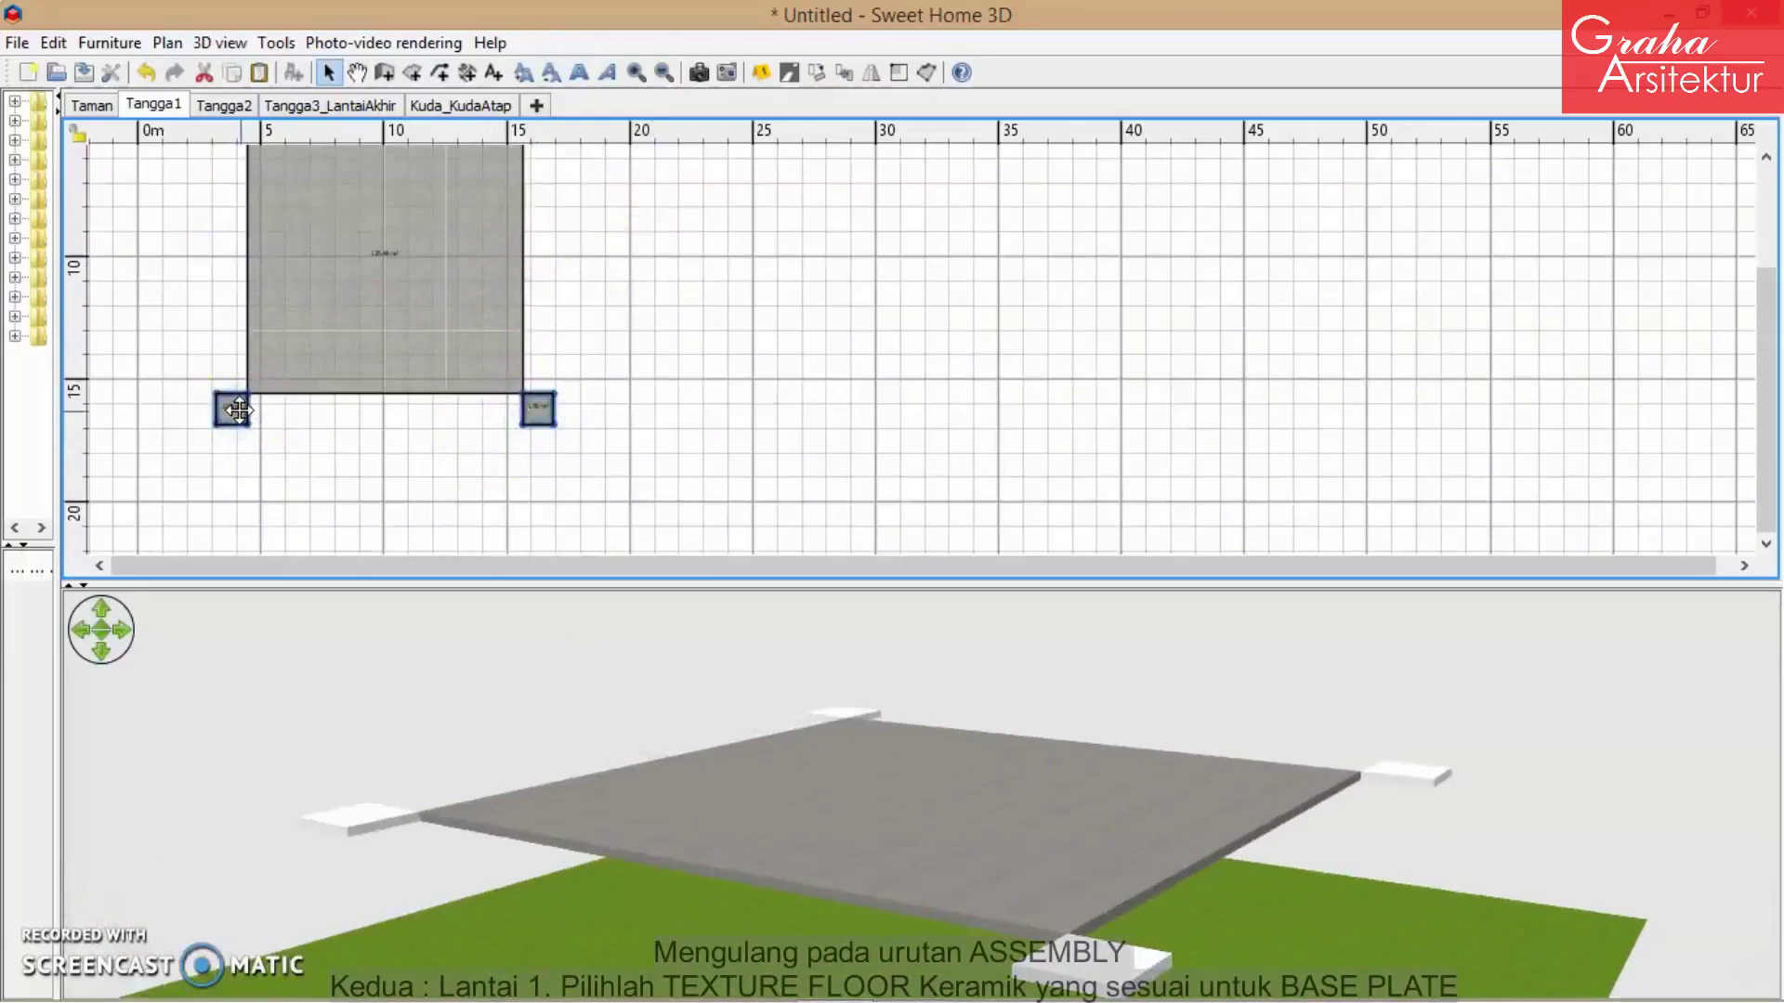
right_click(235, 407)
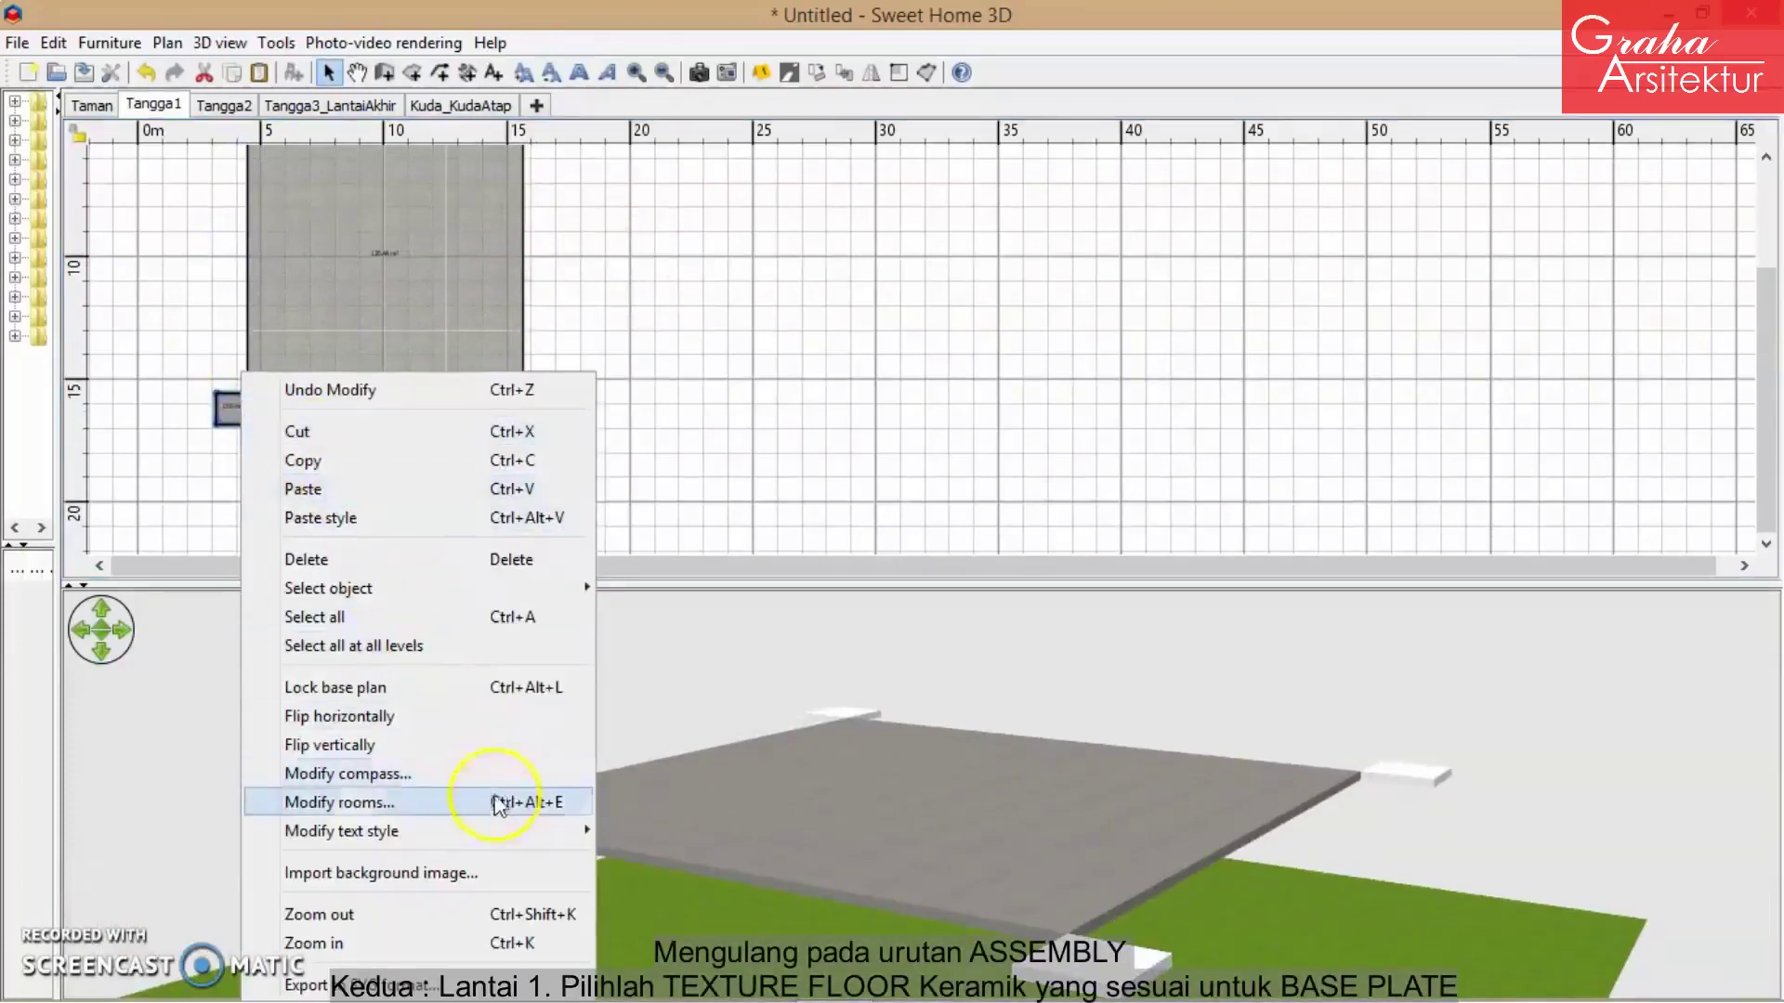
click(503, 806)
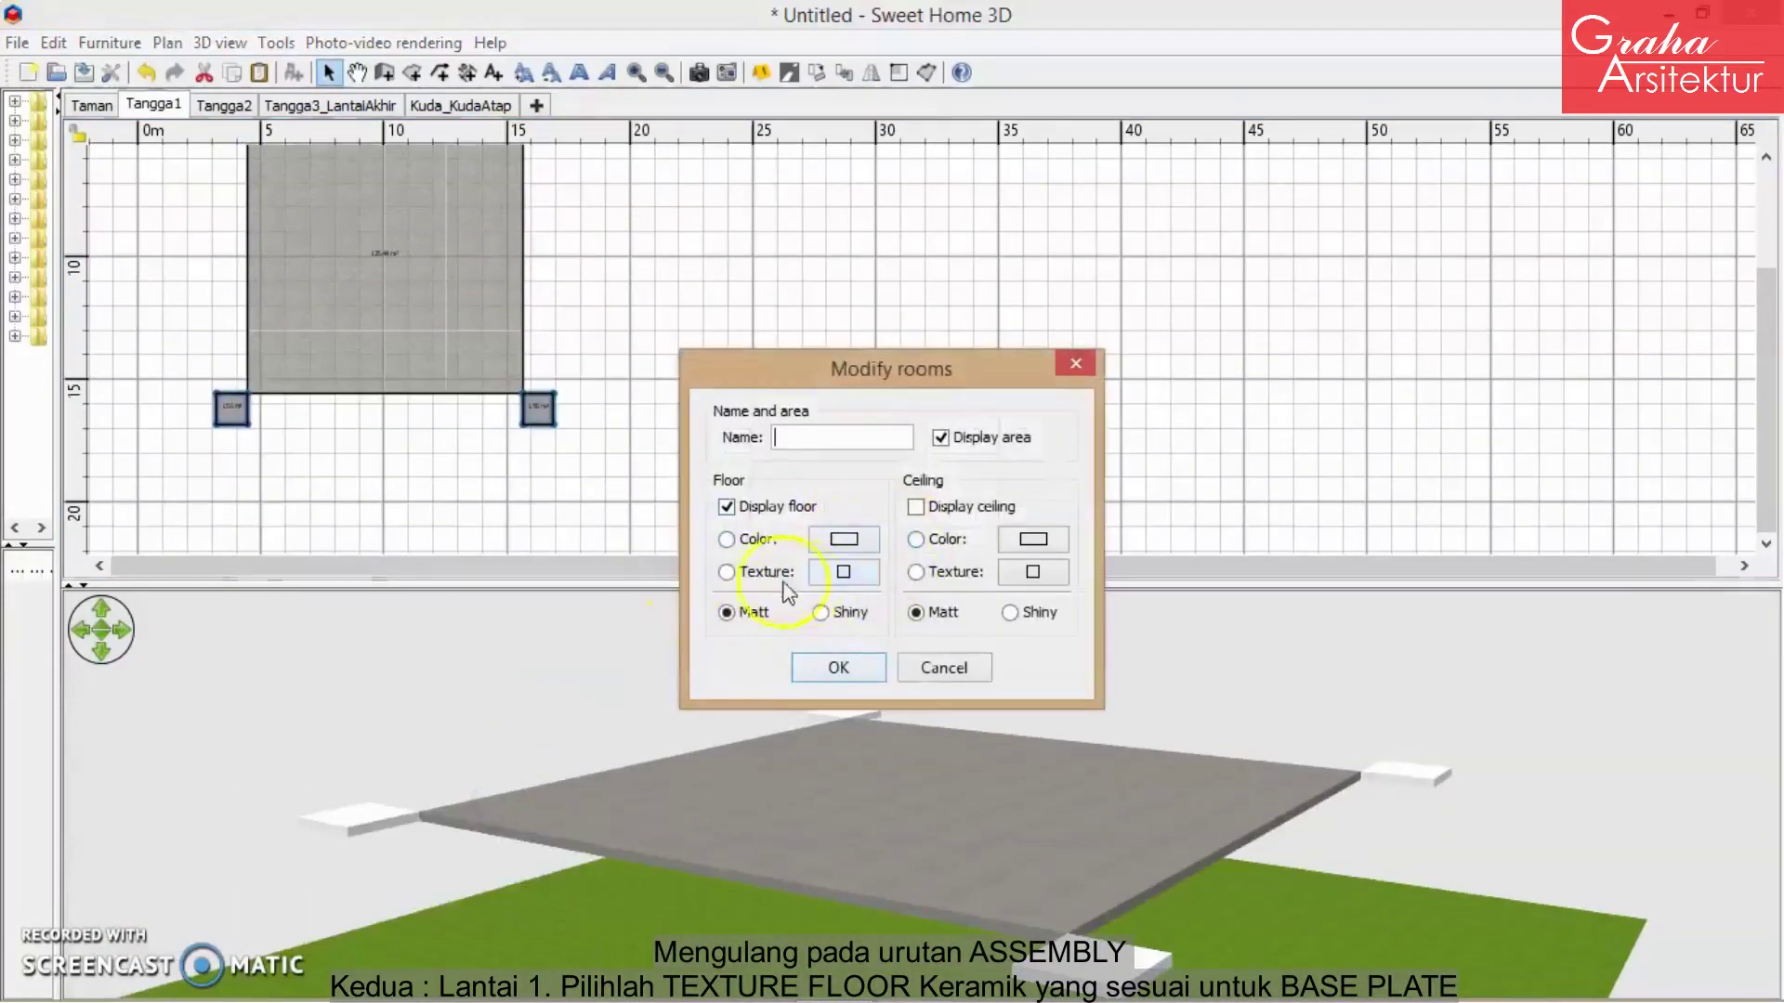
click(768, 571)
click(840, 573)
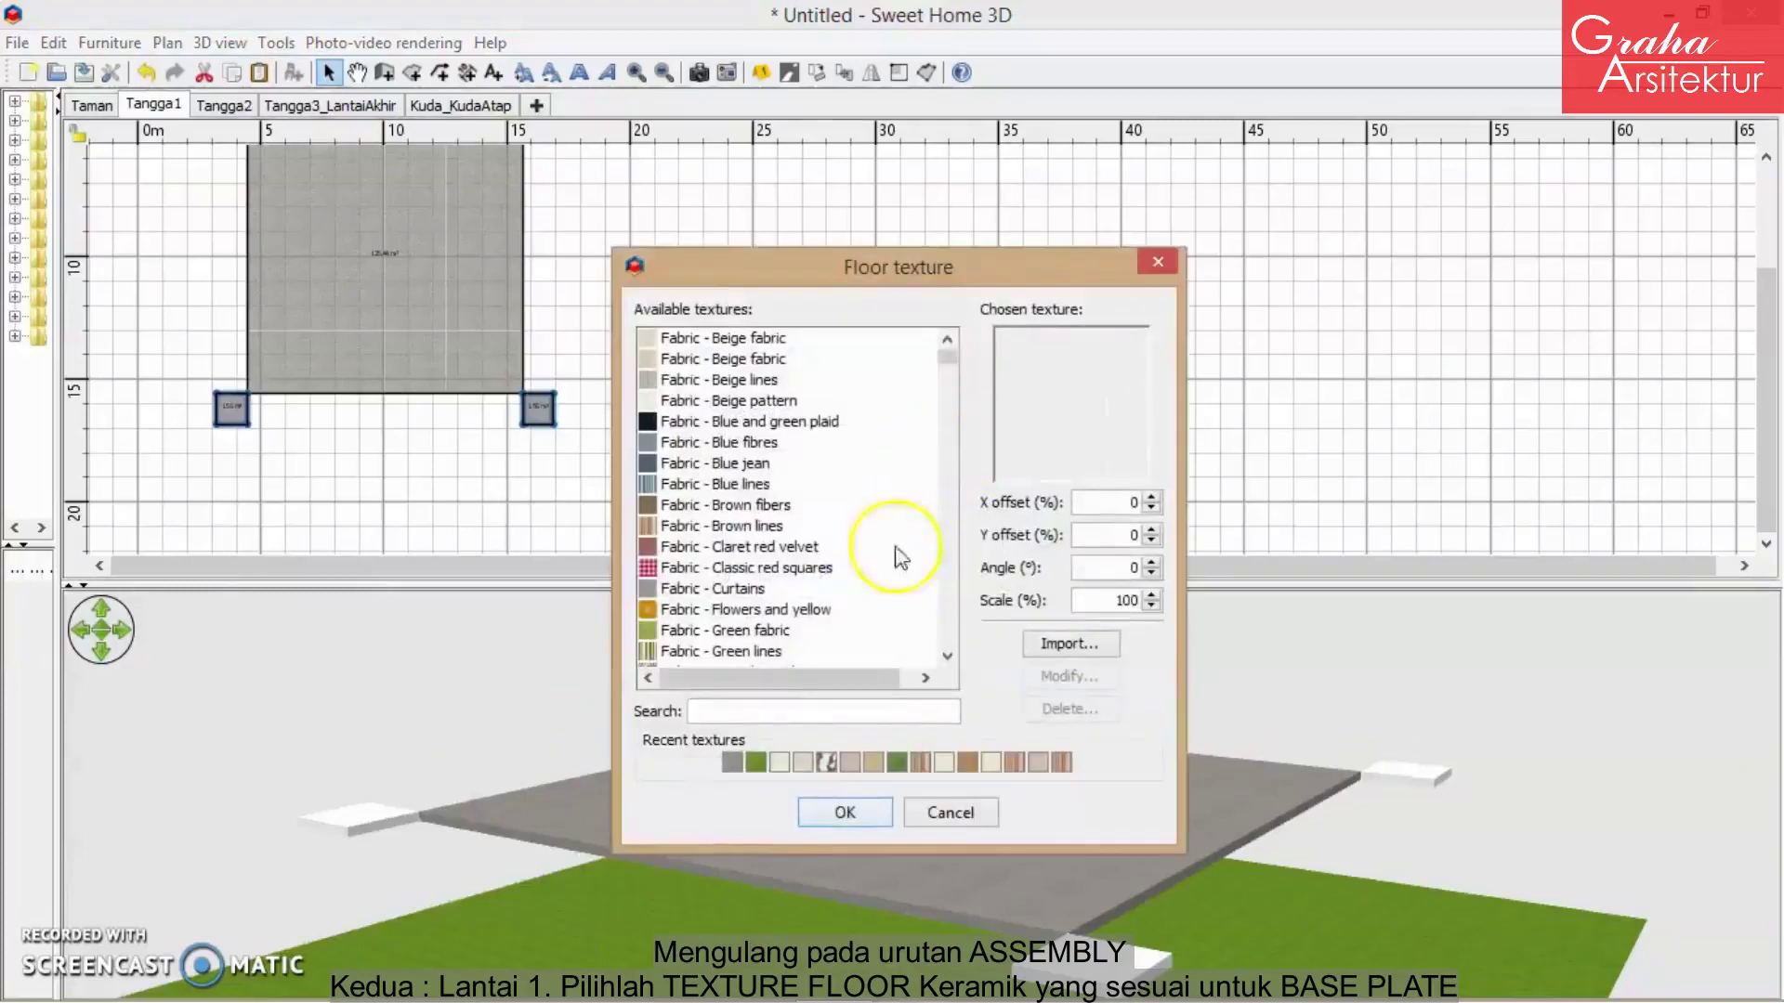
- Compare the recently used floor textures and apply the pinkish-beige one to the four selected pillar bases
click(827, 769)
click(734, 763)
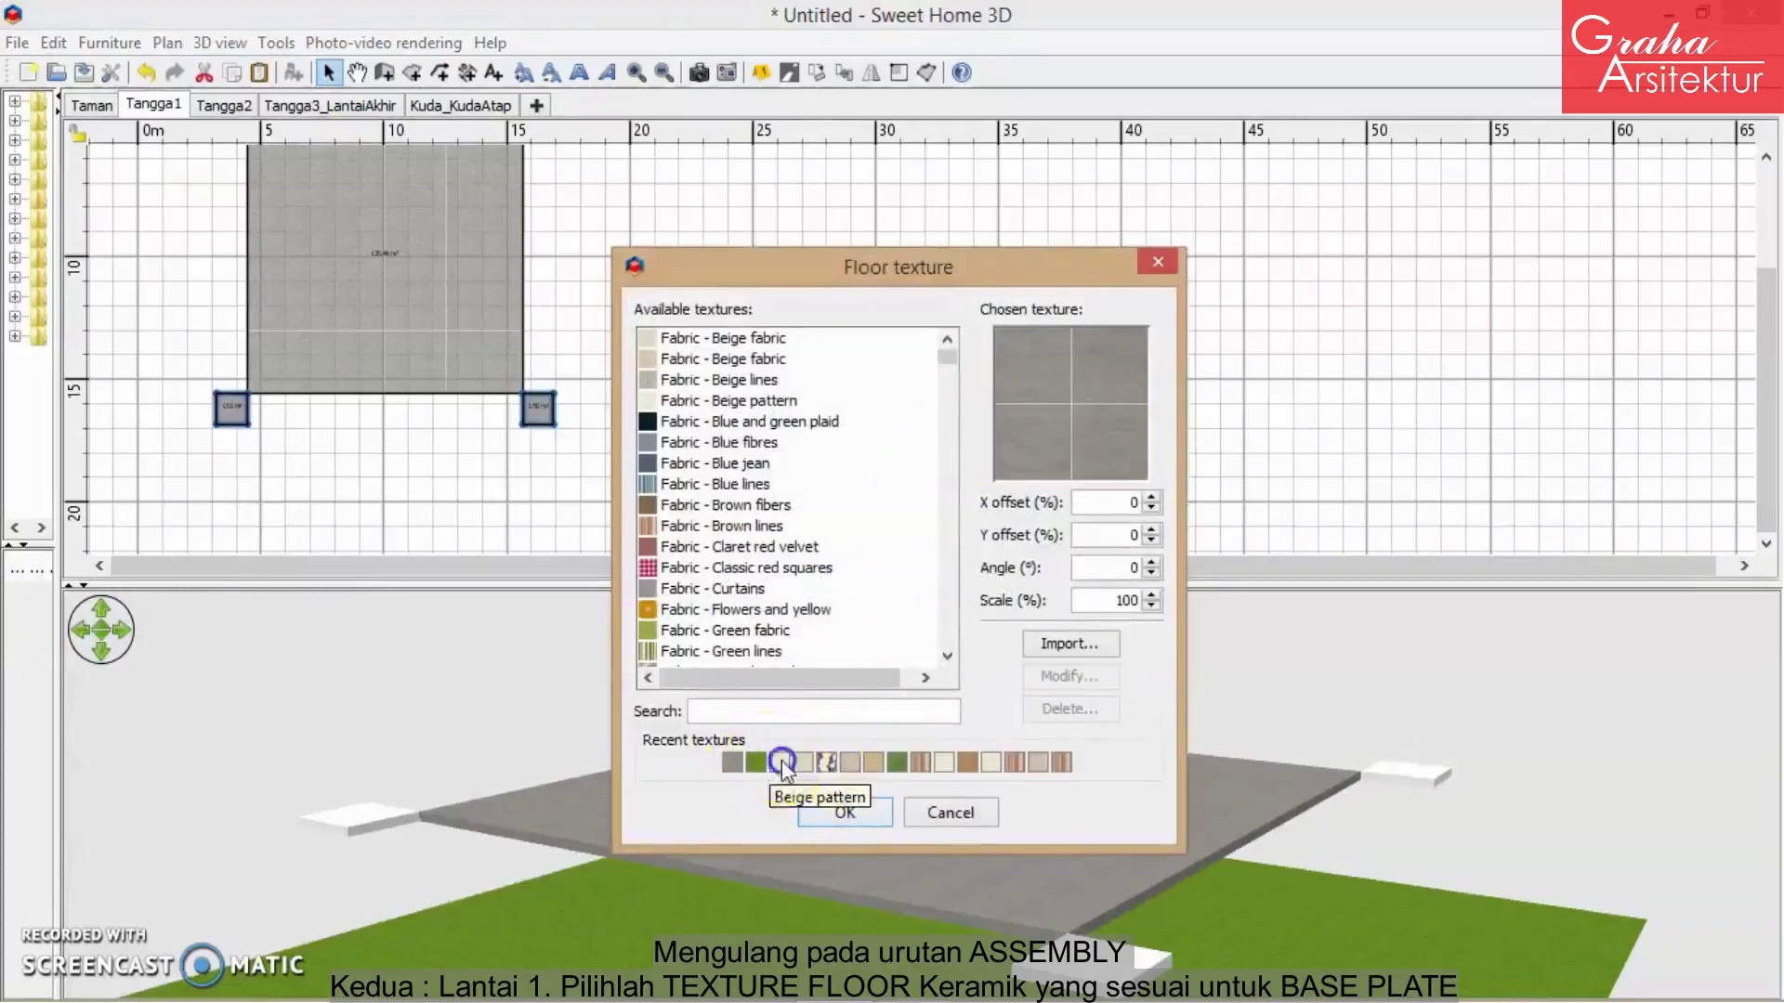
click(779, 762)
click(802, 762)
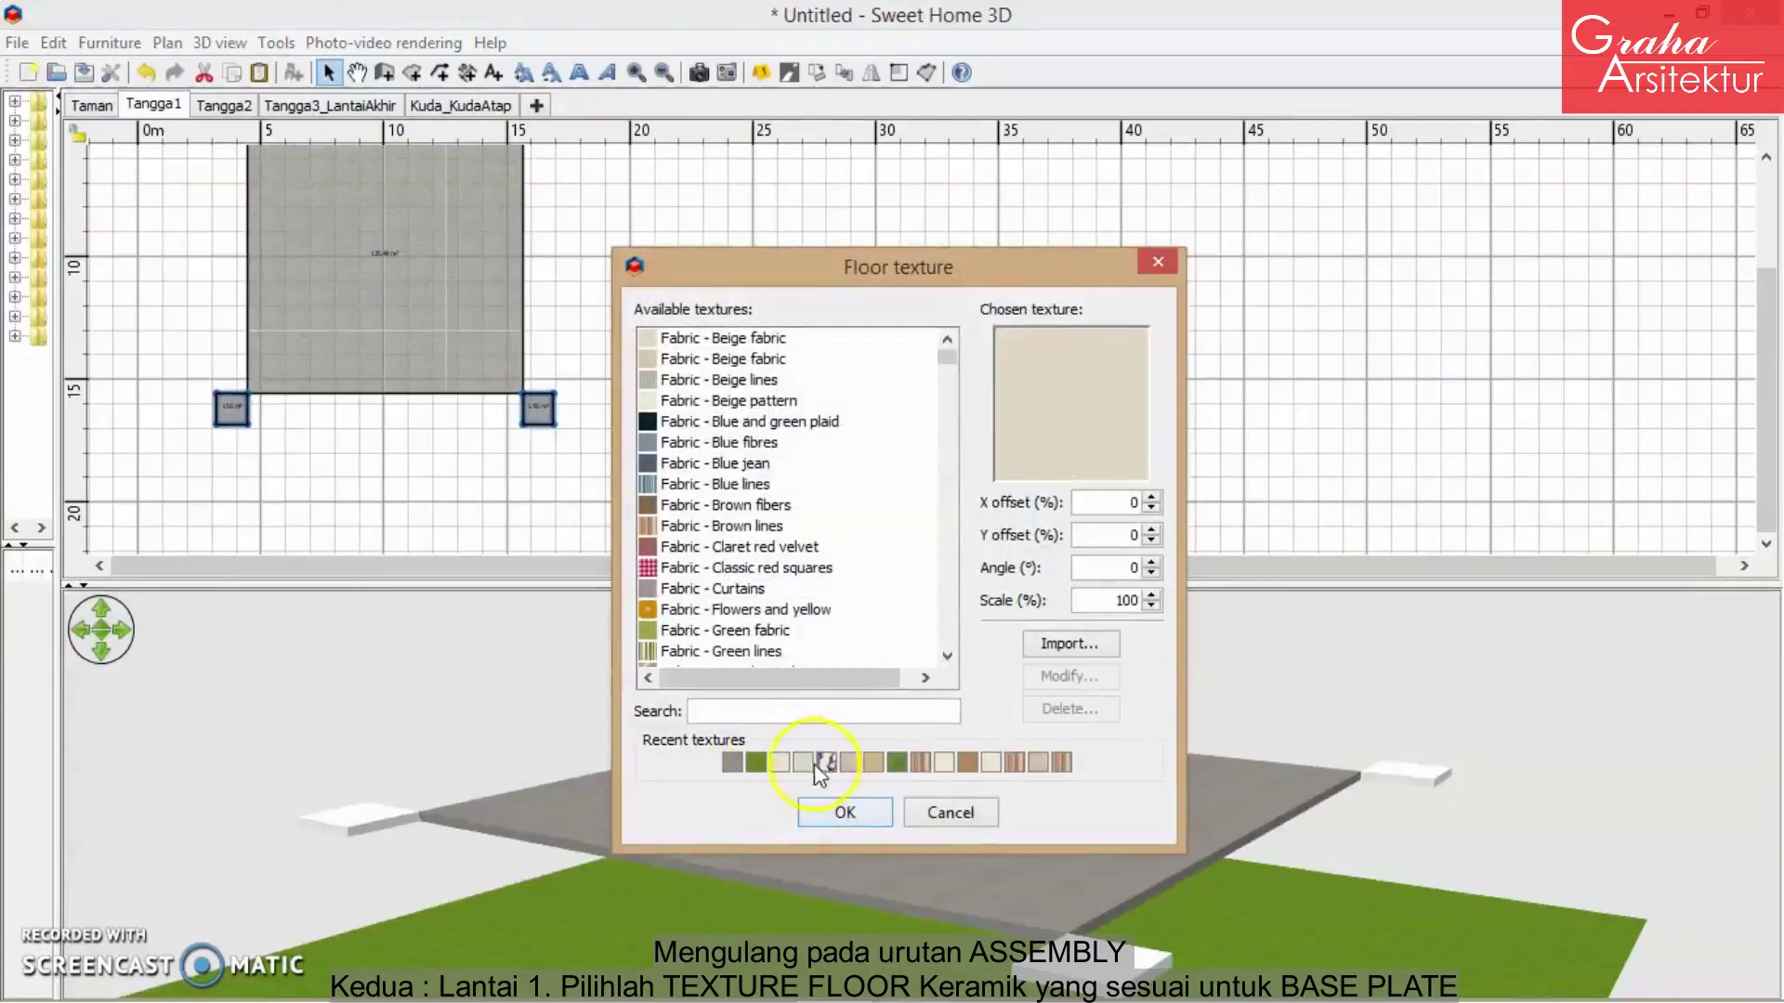
click(849, 762)
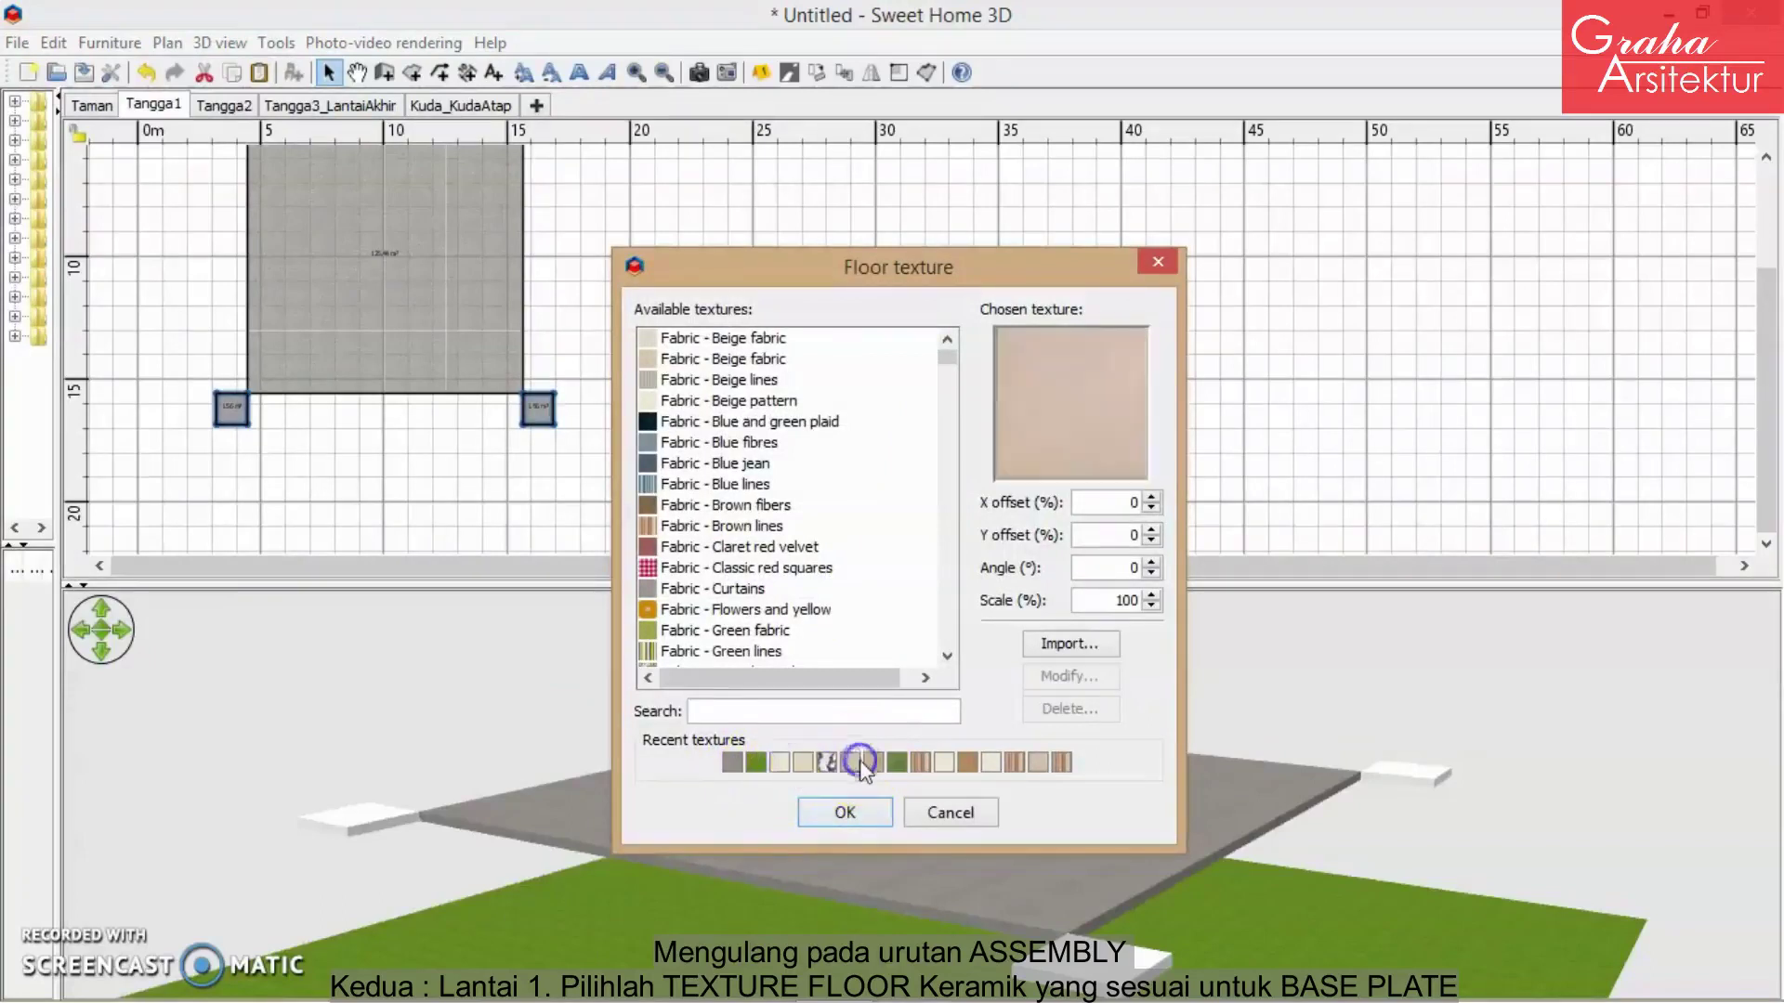
click(878, 762)
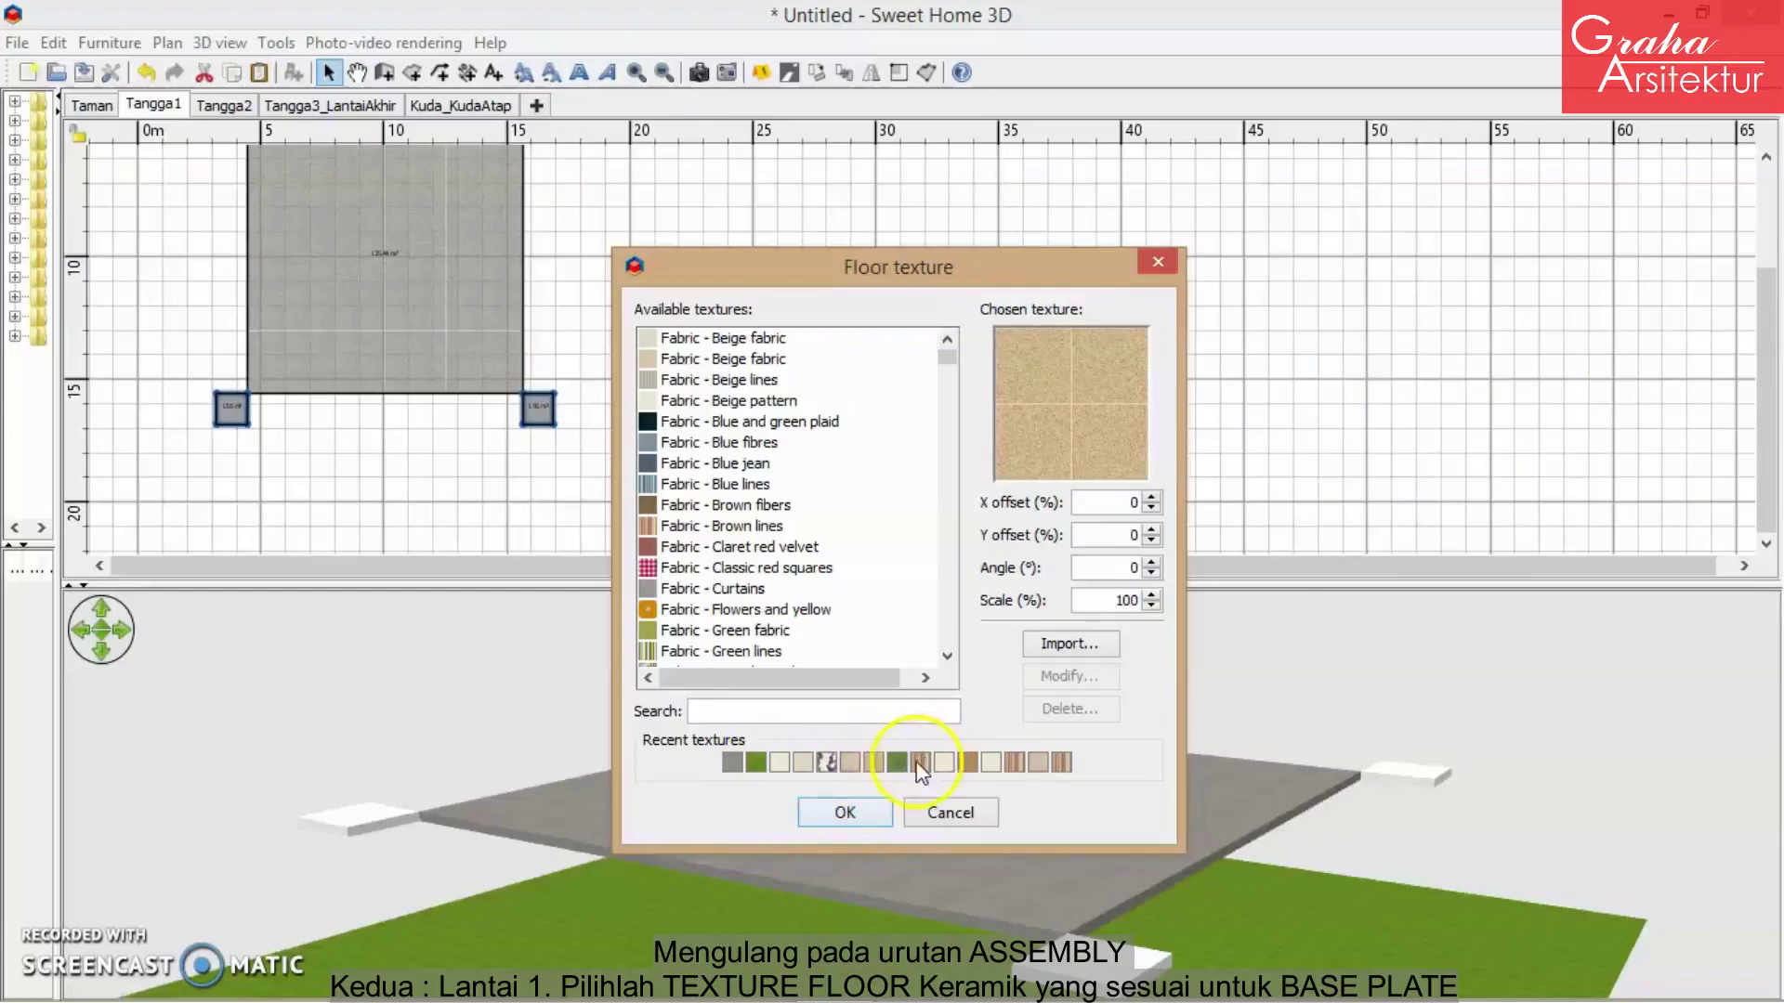
click(802, 762)
click(777, 764)
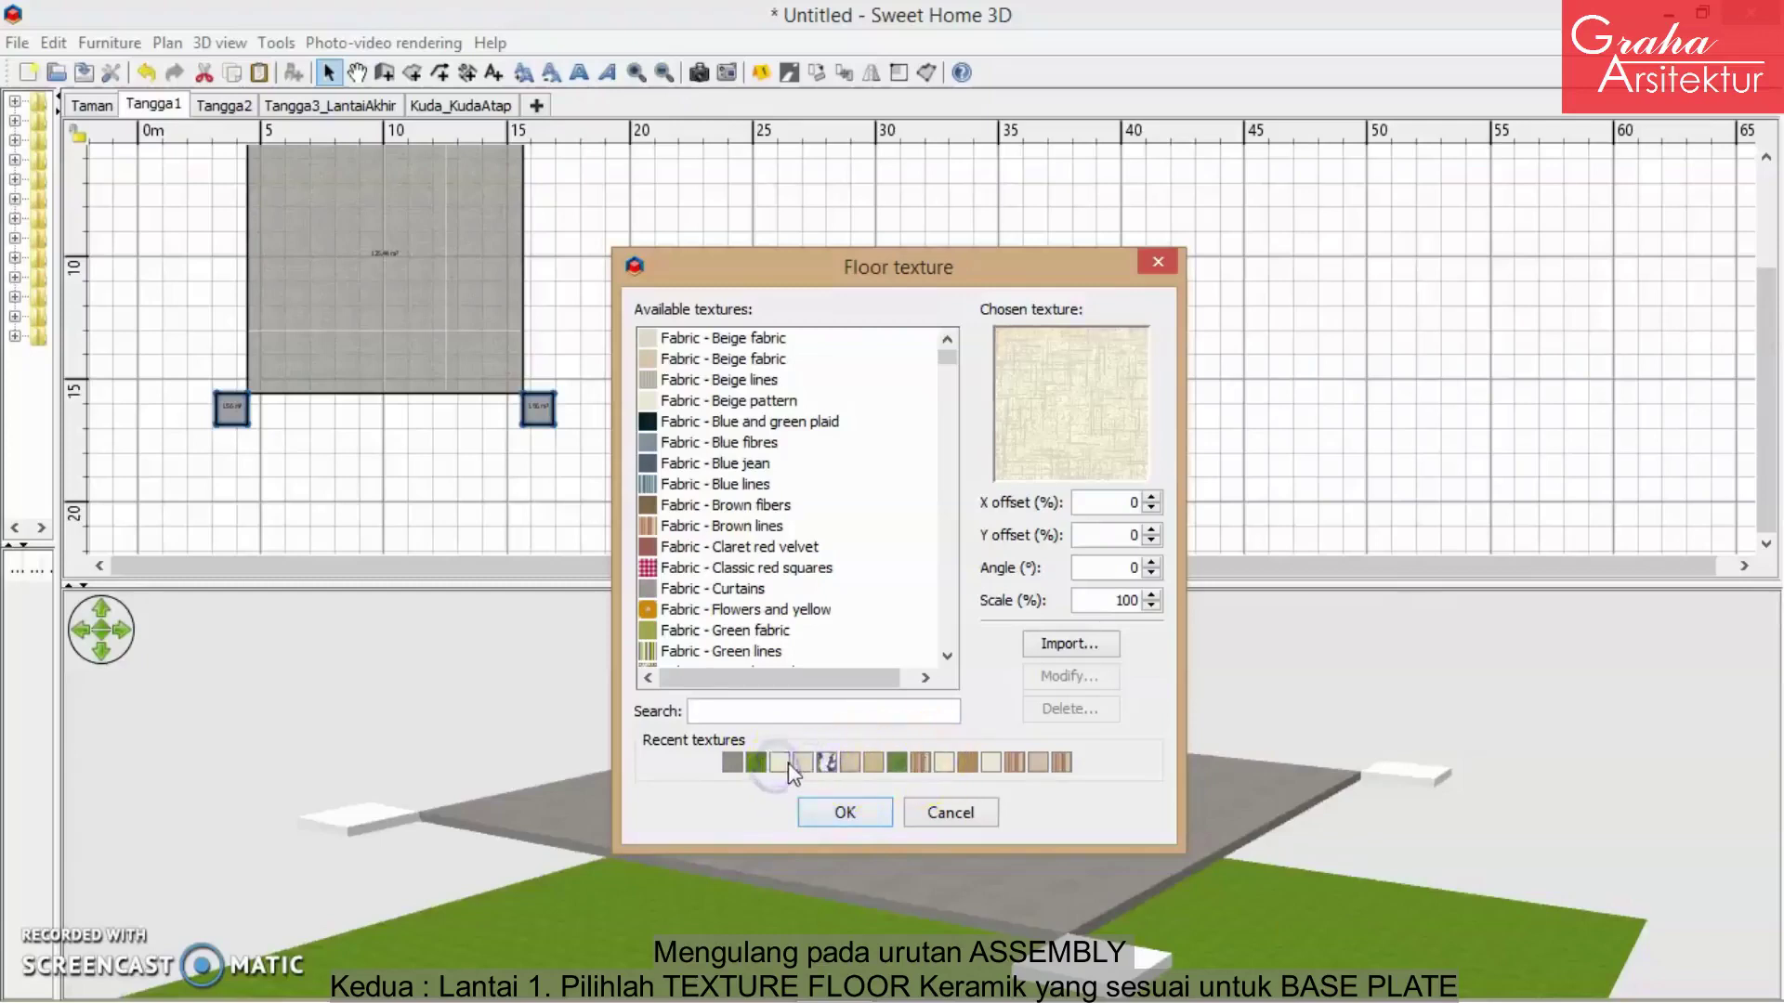
click(804, 762)
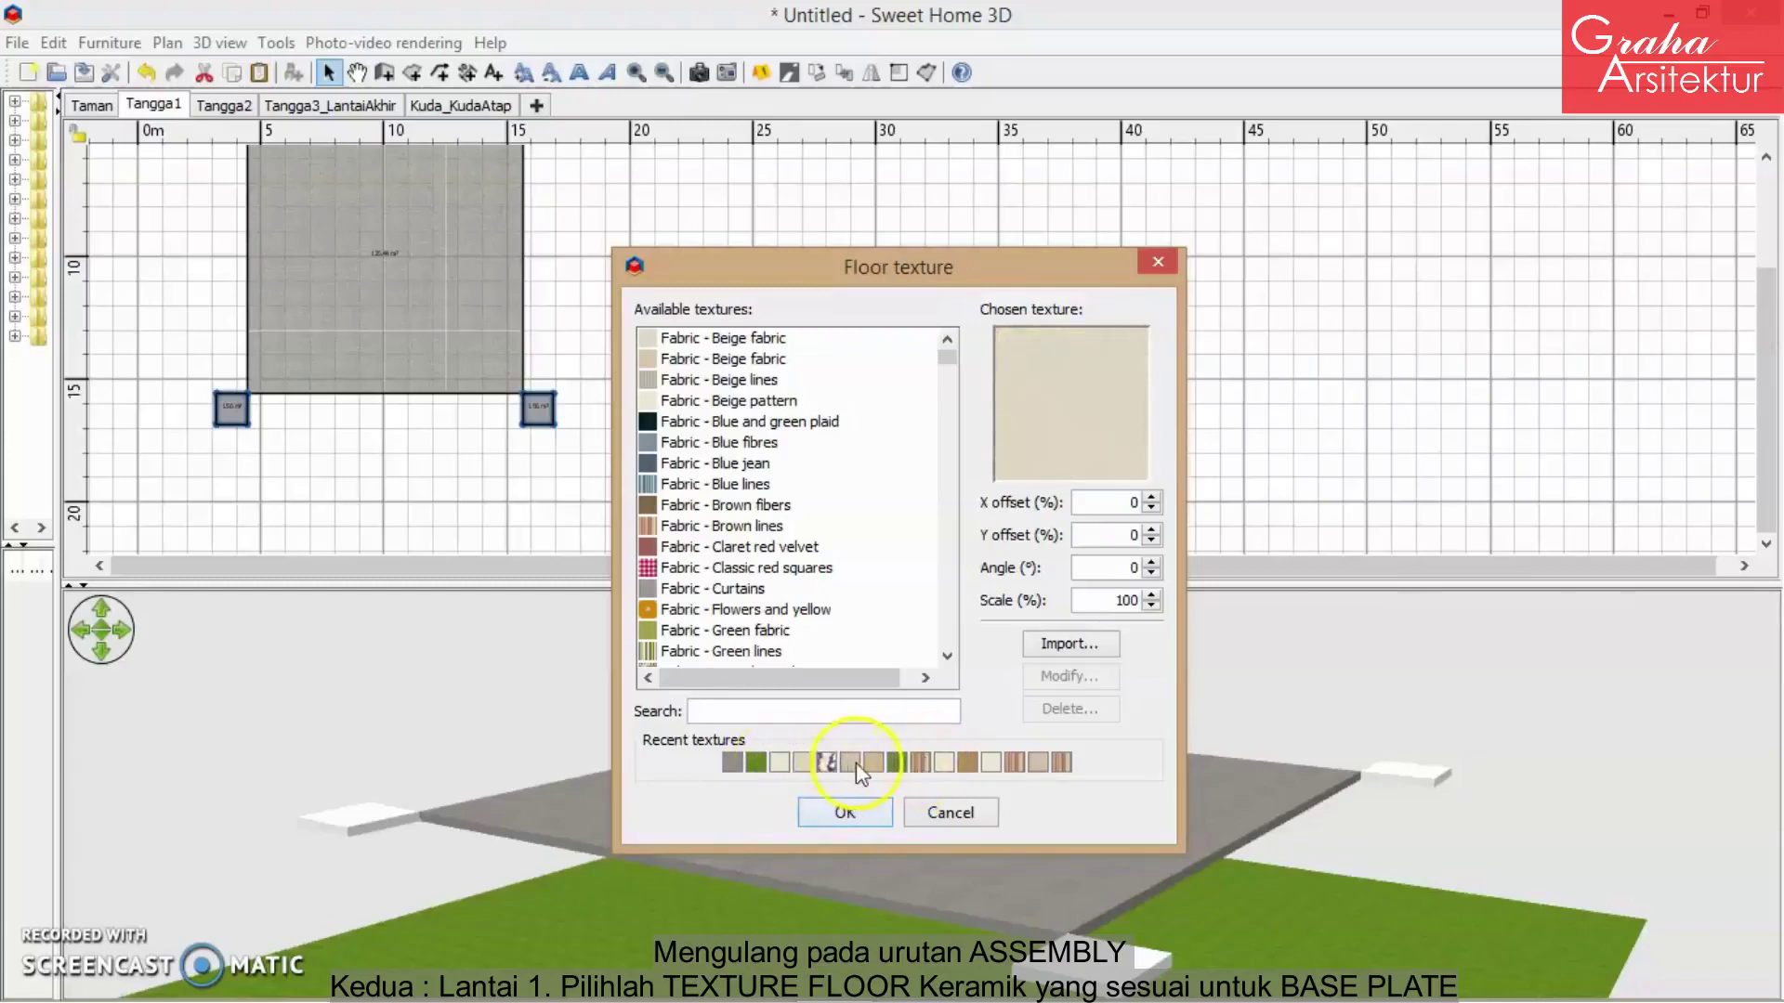
click(871, 763)
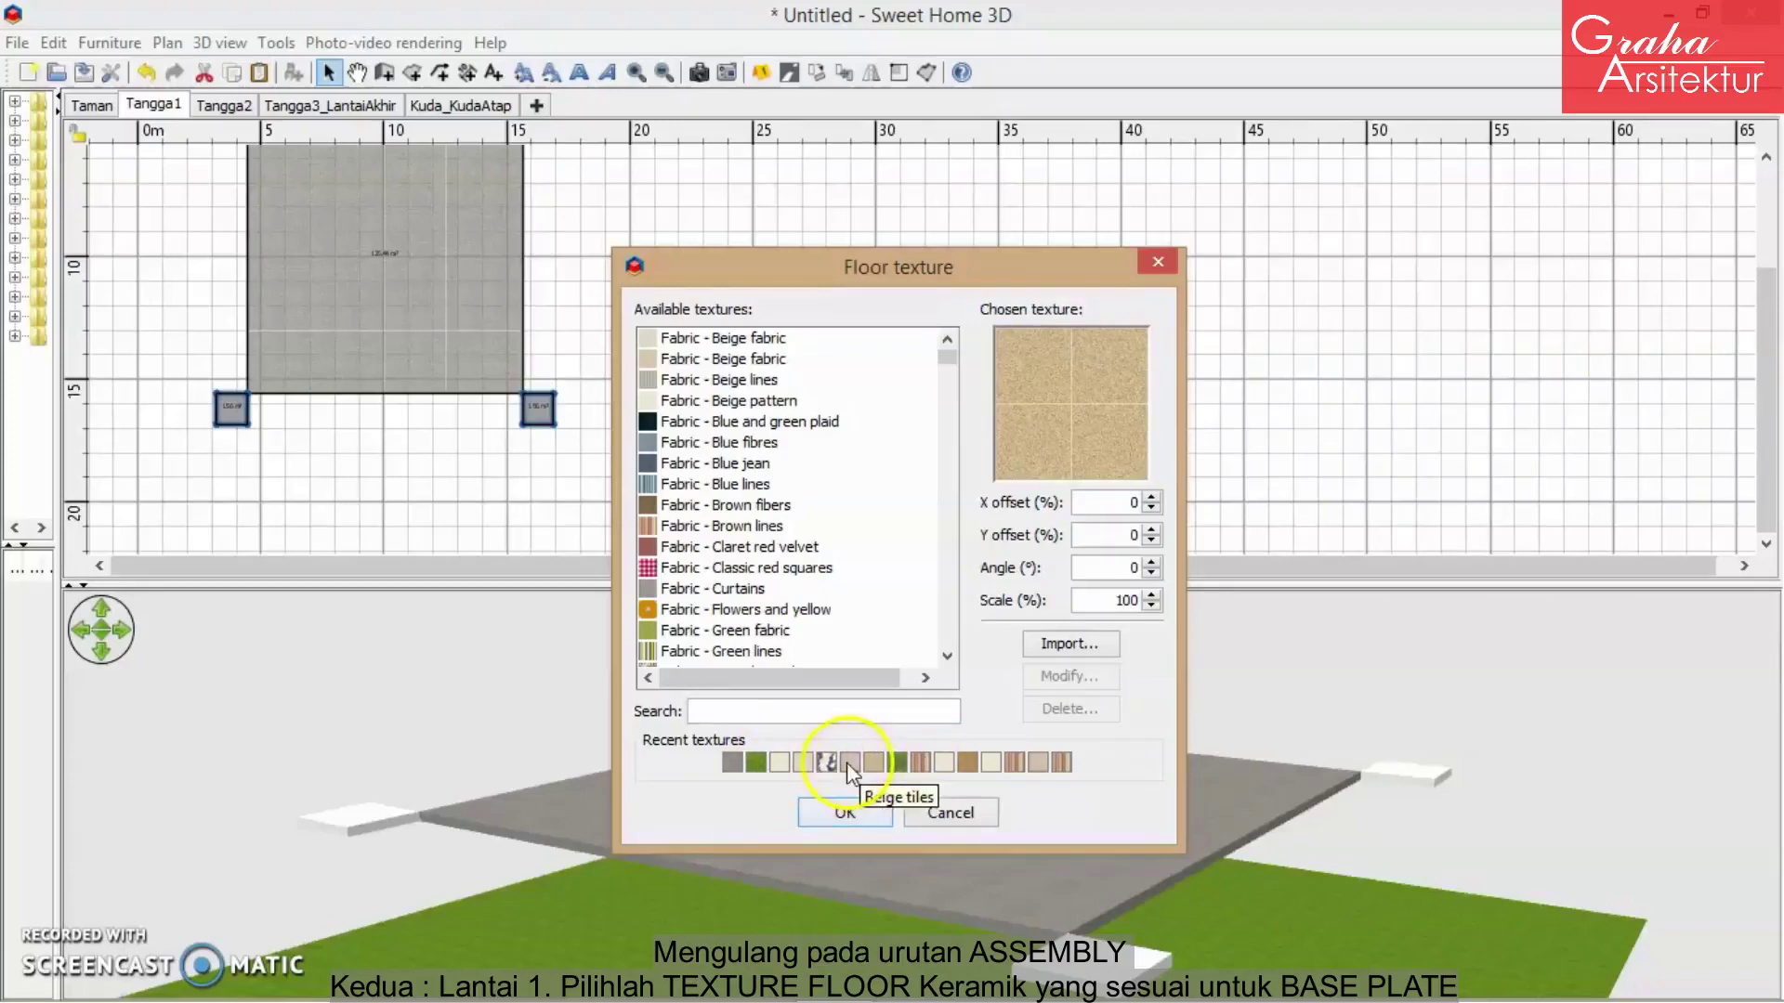
click(847, 761)
click(878, 817)
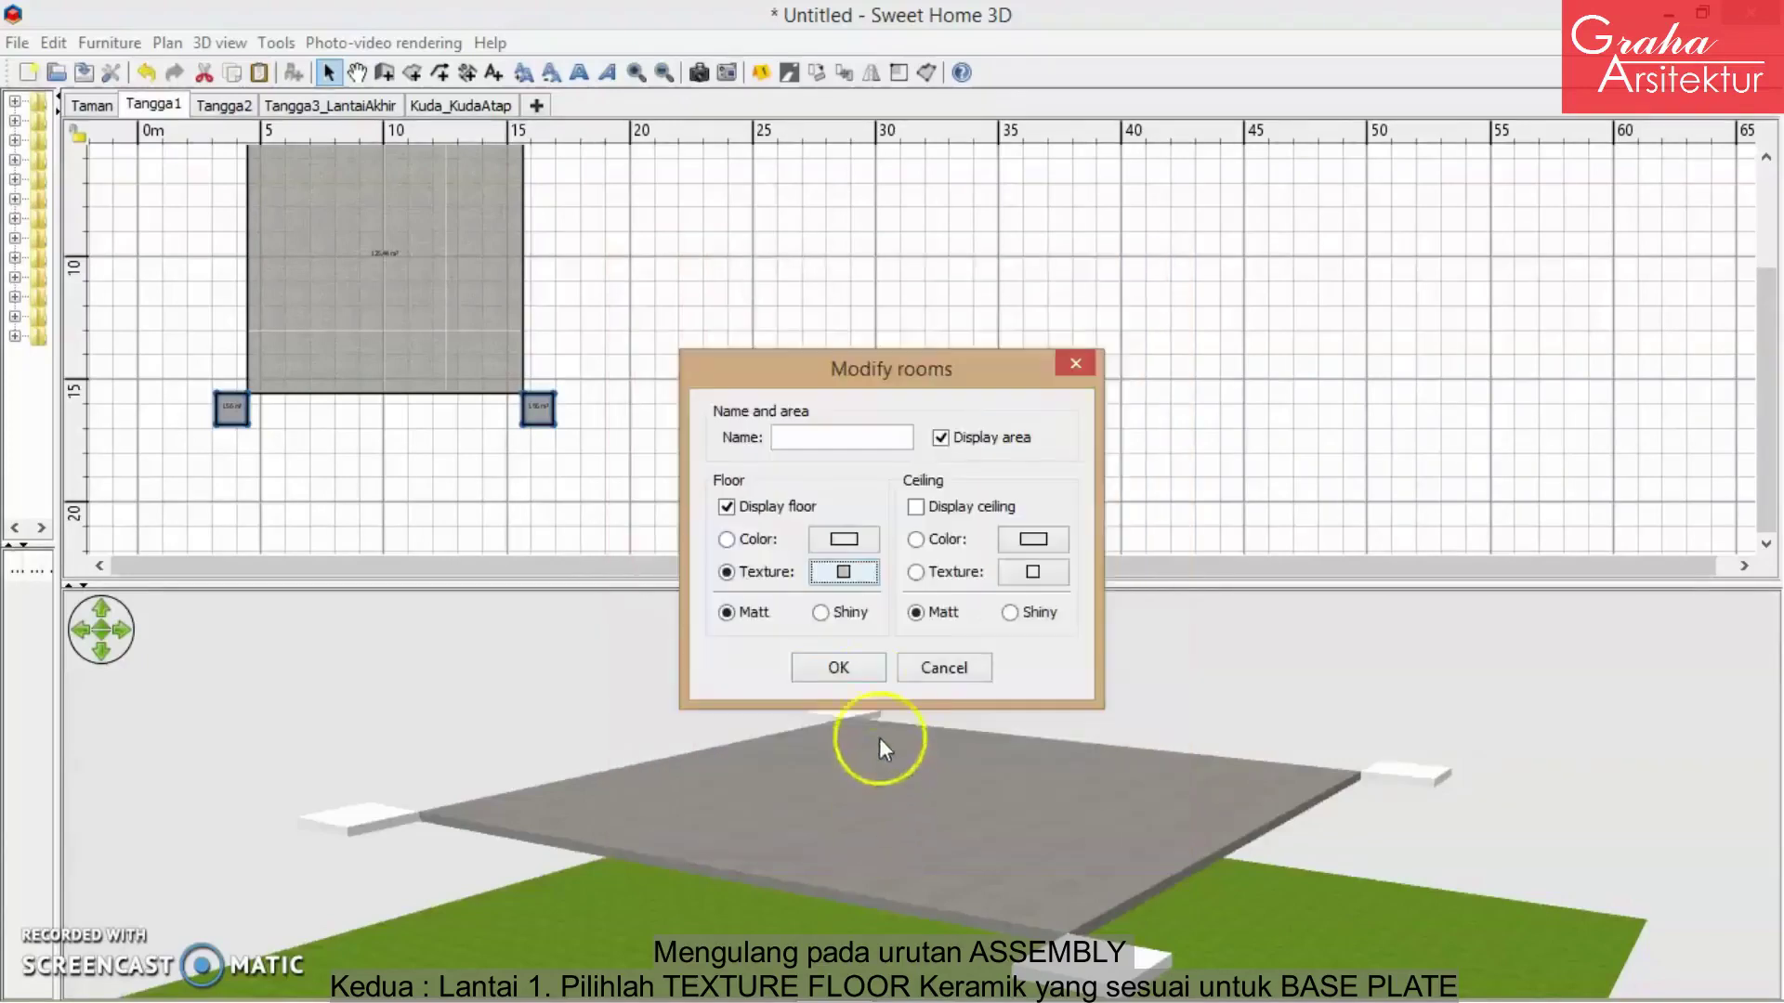
click(848, 667)
- Apply the recently used grey tile floor texture to the large central floor on the Tangga2 level
click(240, 104)
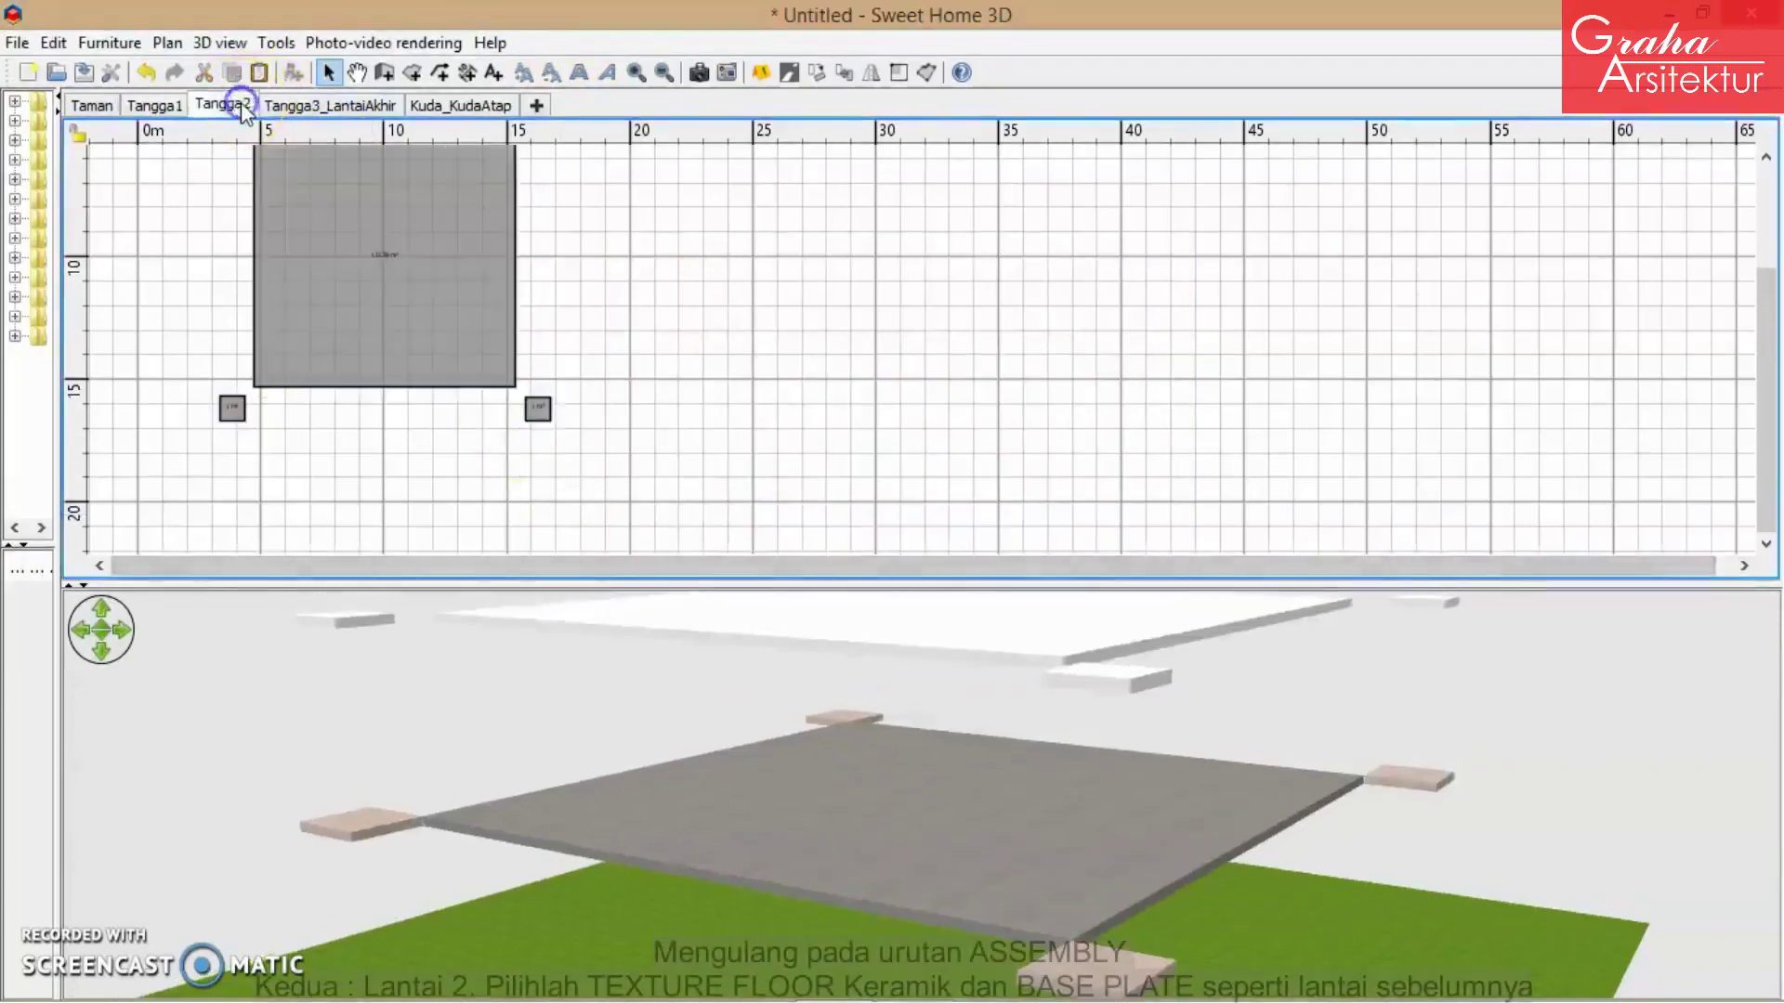
double_click(434, 252)
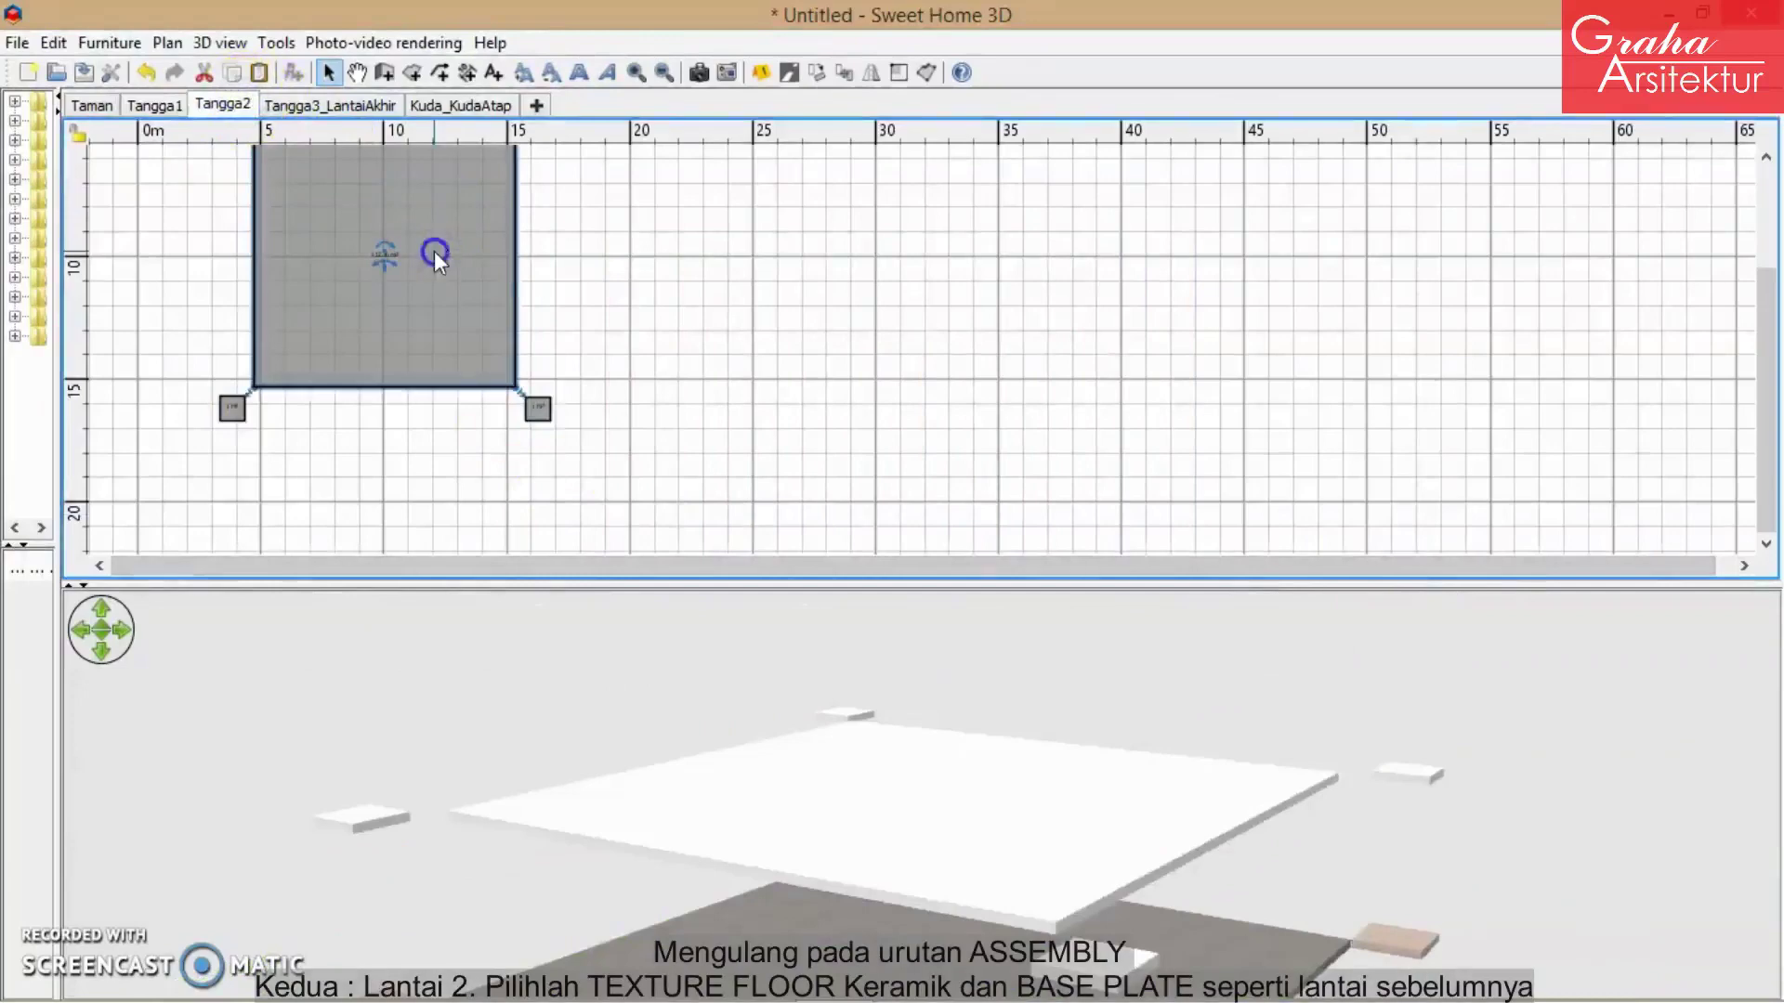
click(823, 582)
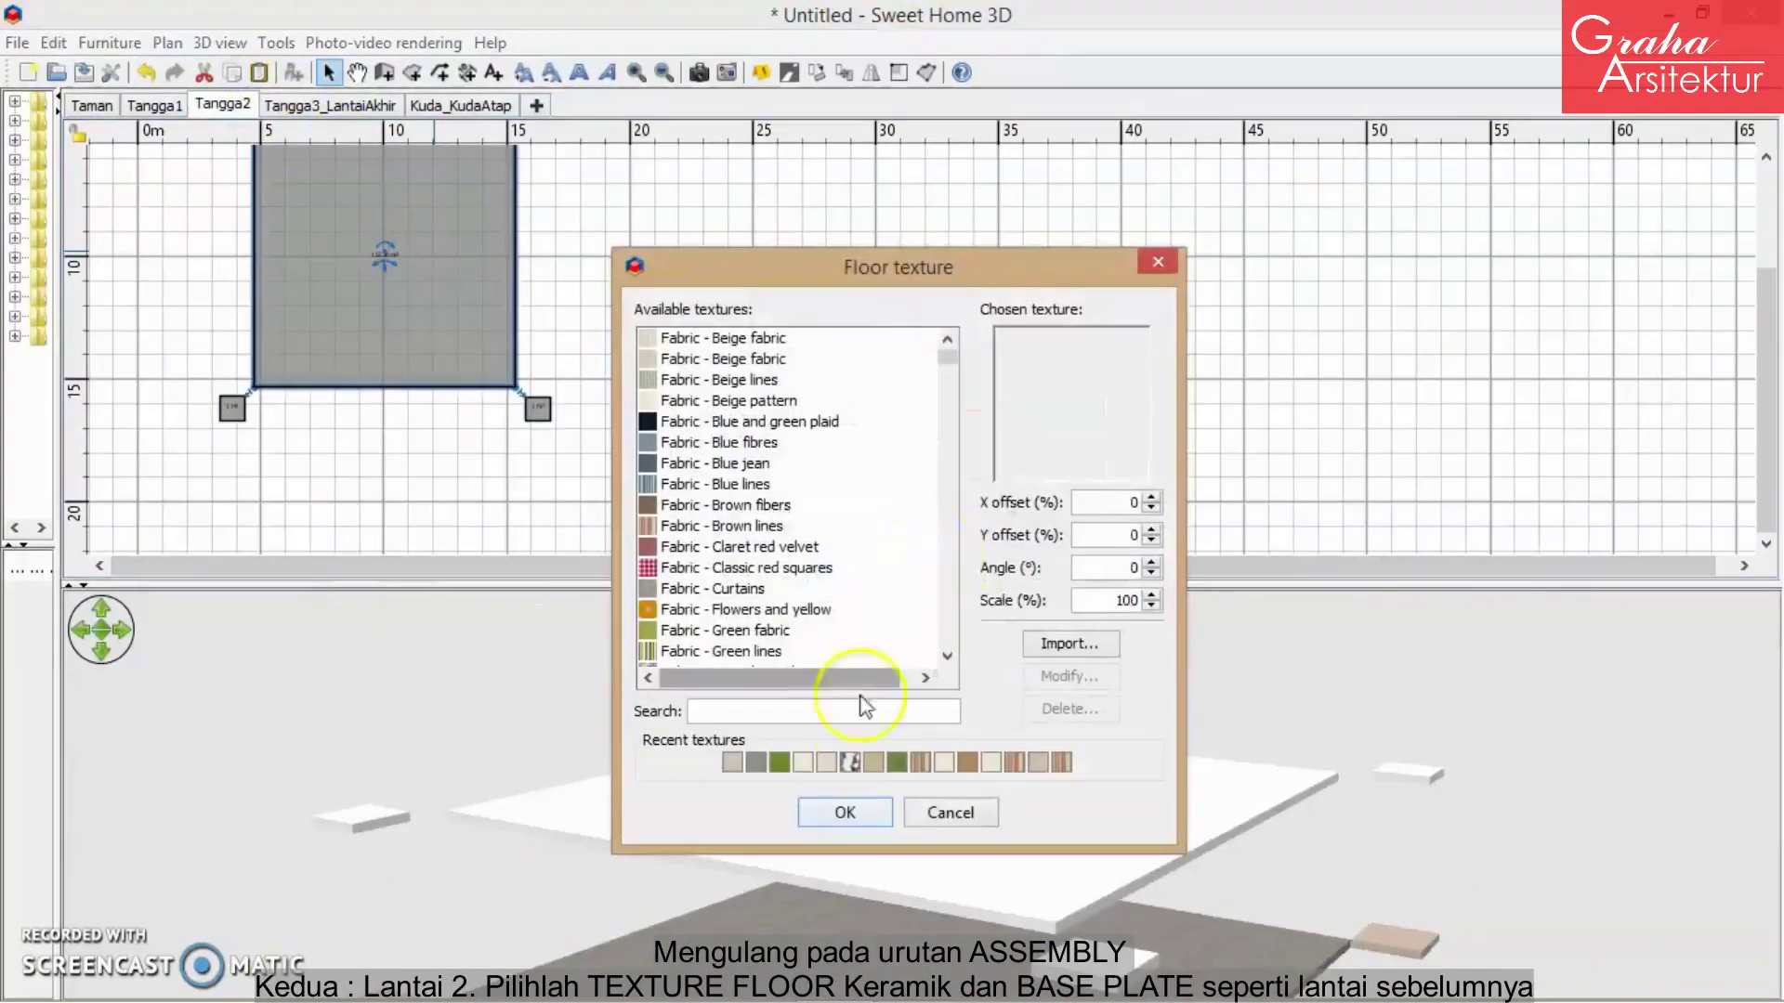
click(757, 762)
click(845, 814)
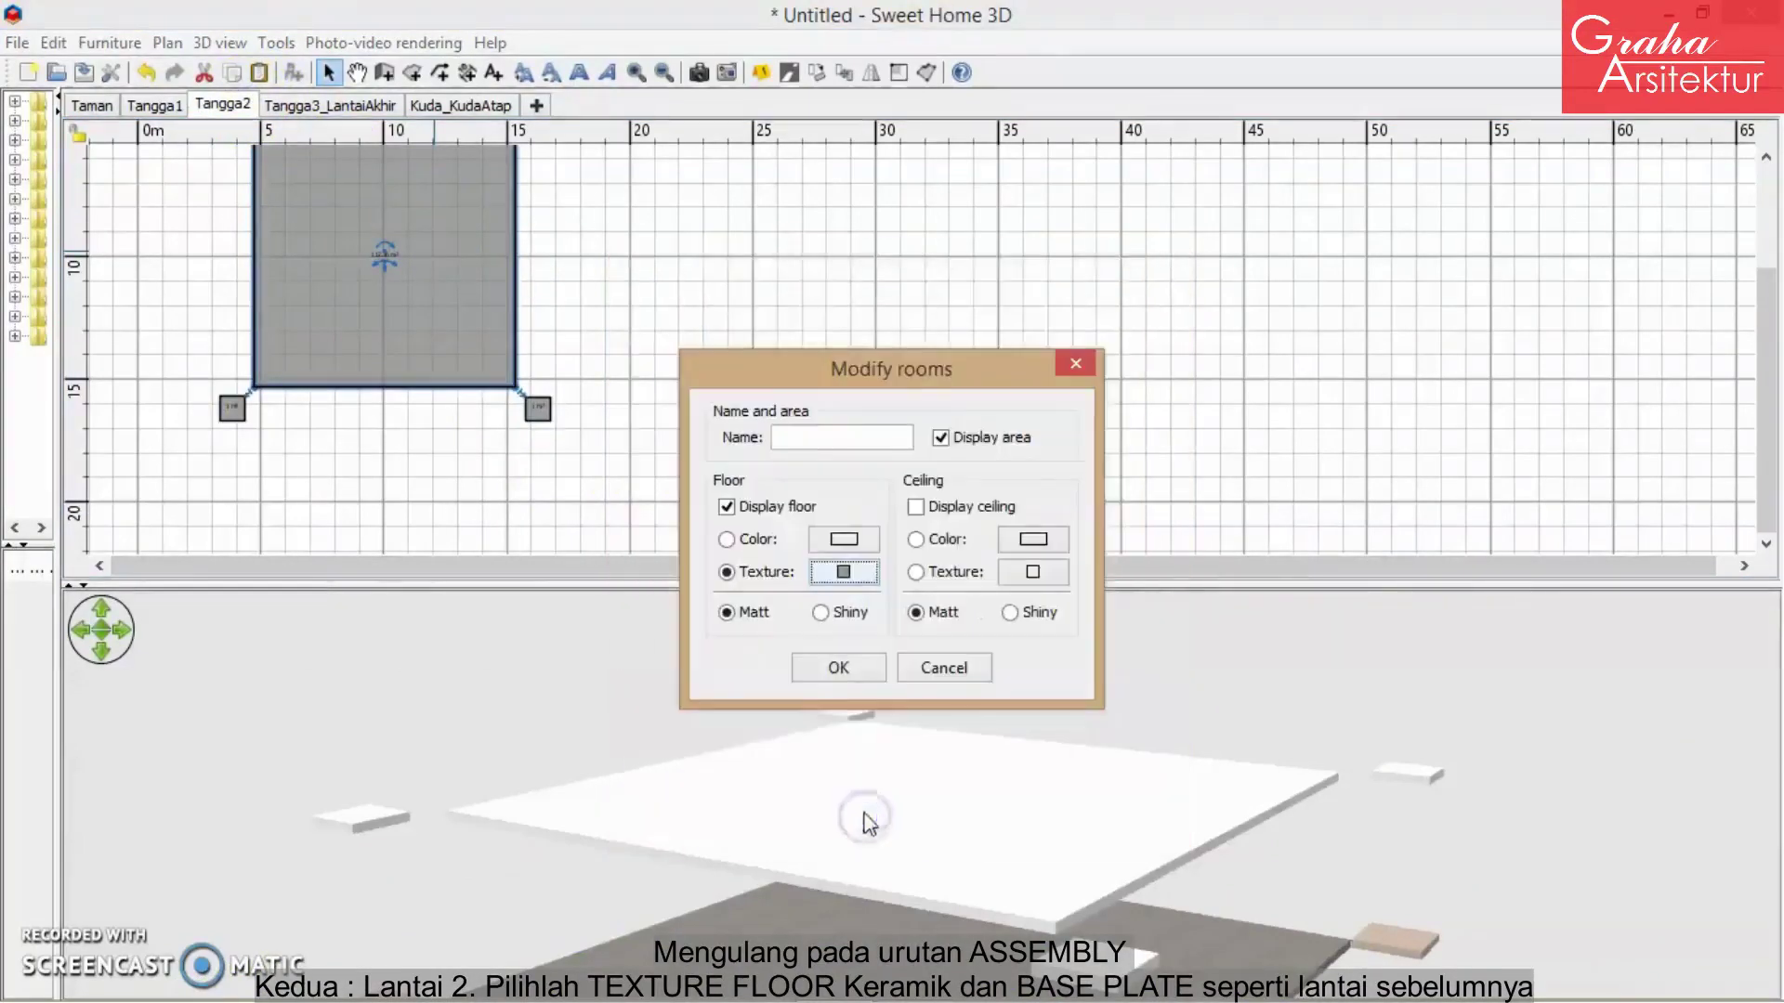
click(836, 668)
- Apply the recently used pinkish-beige floor texture to all four corner pillar bases on the Tangga2 level
scroll(677, 386, up, 3)
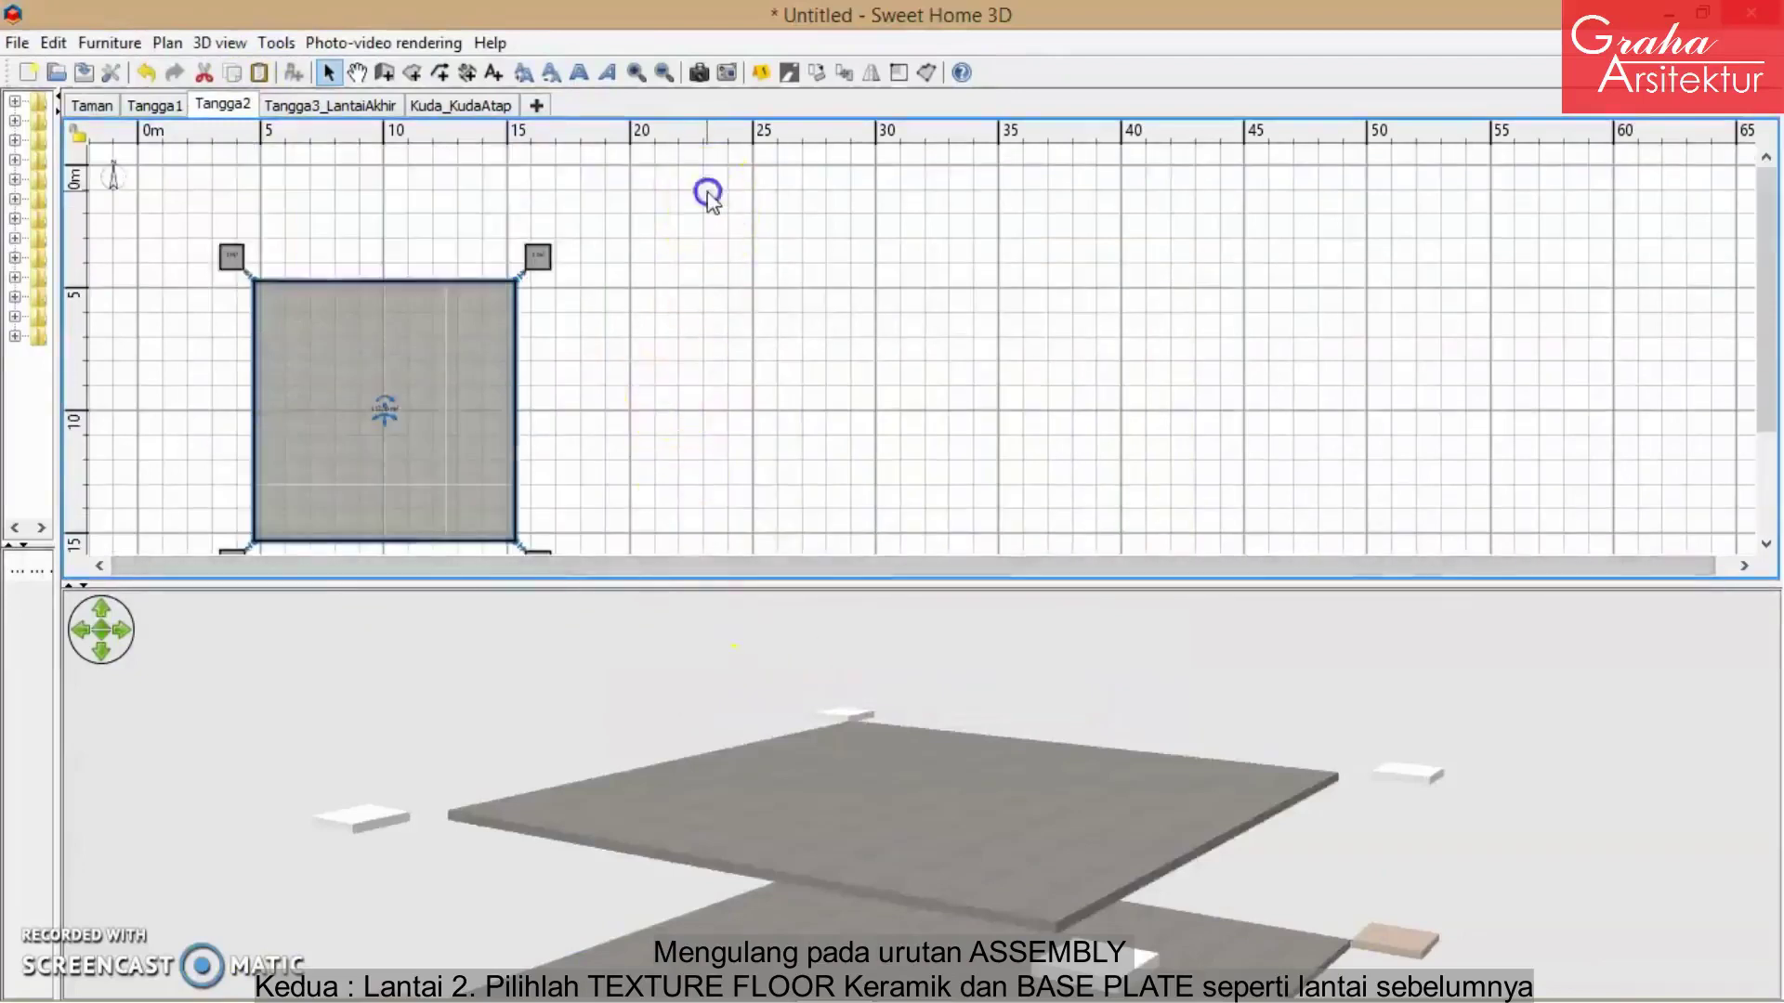
drag(707, 190, 186, 264)
scroll(709, 326, down, 3)
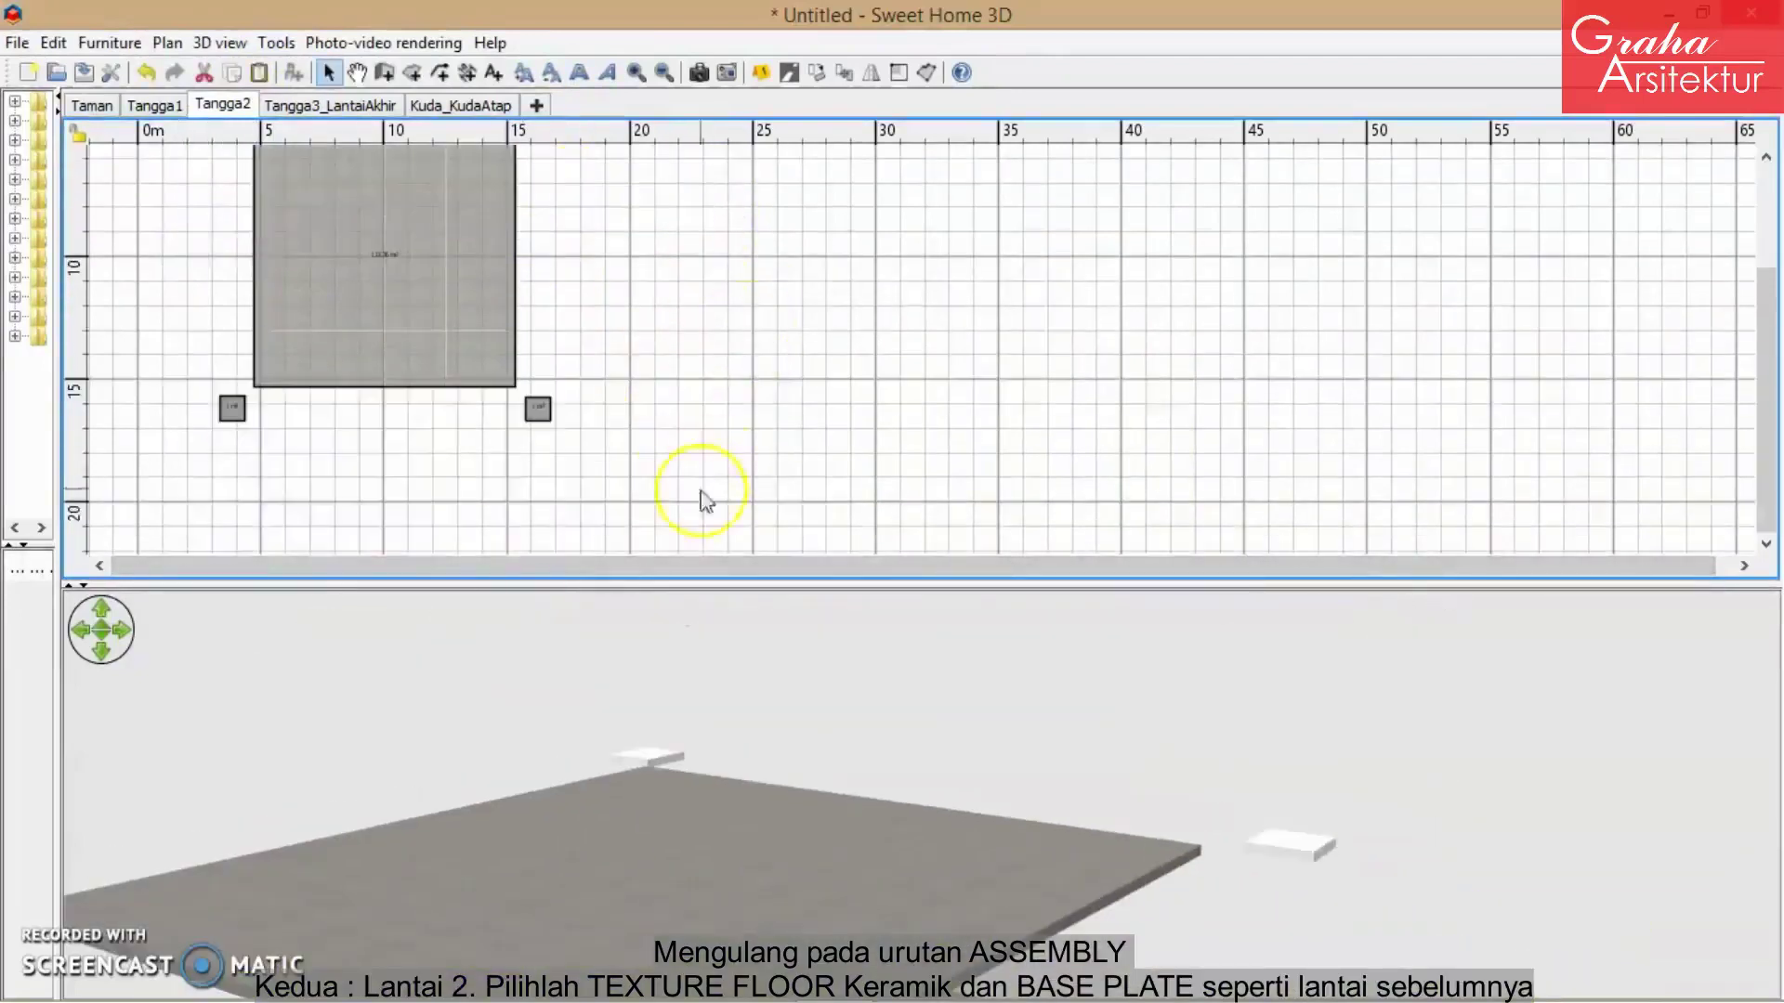
scroll(635, 534, up, 1)
shift+drag(615, 550, 168, 466)
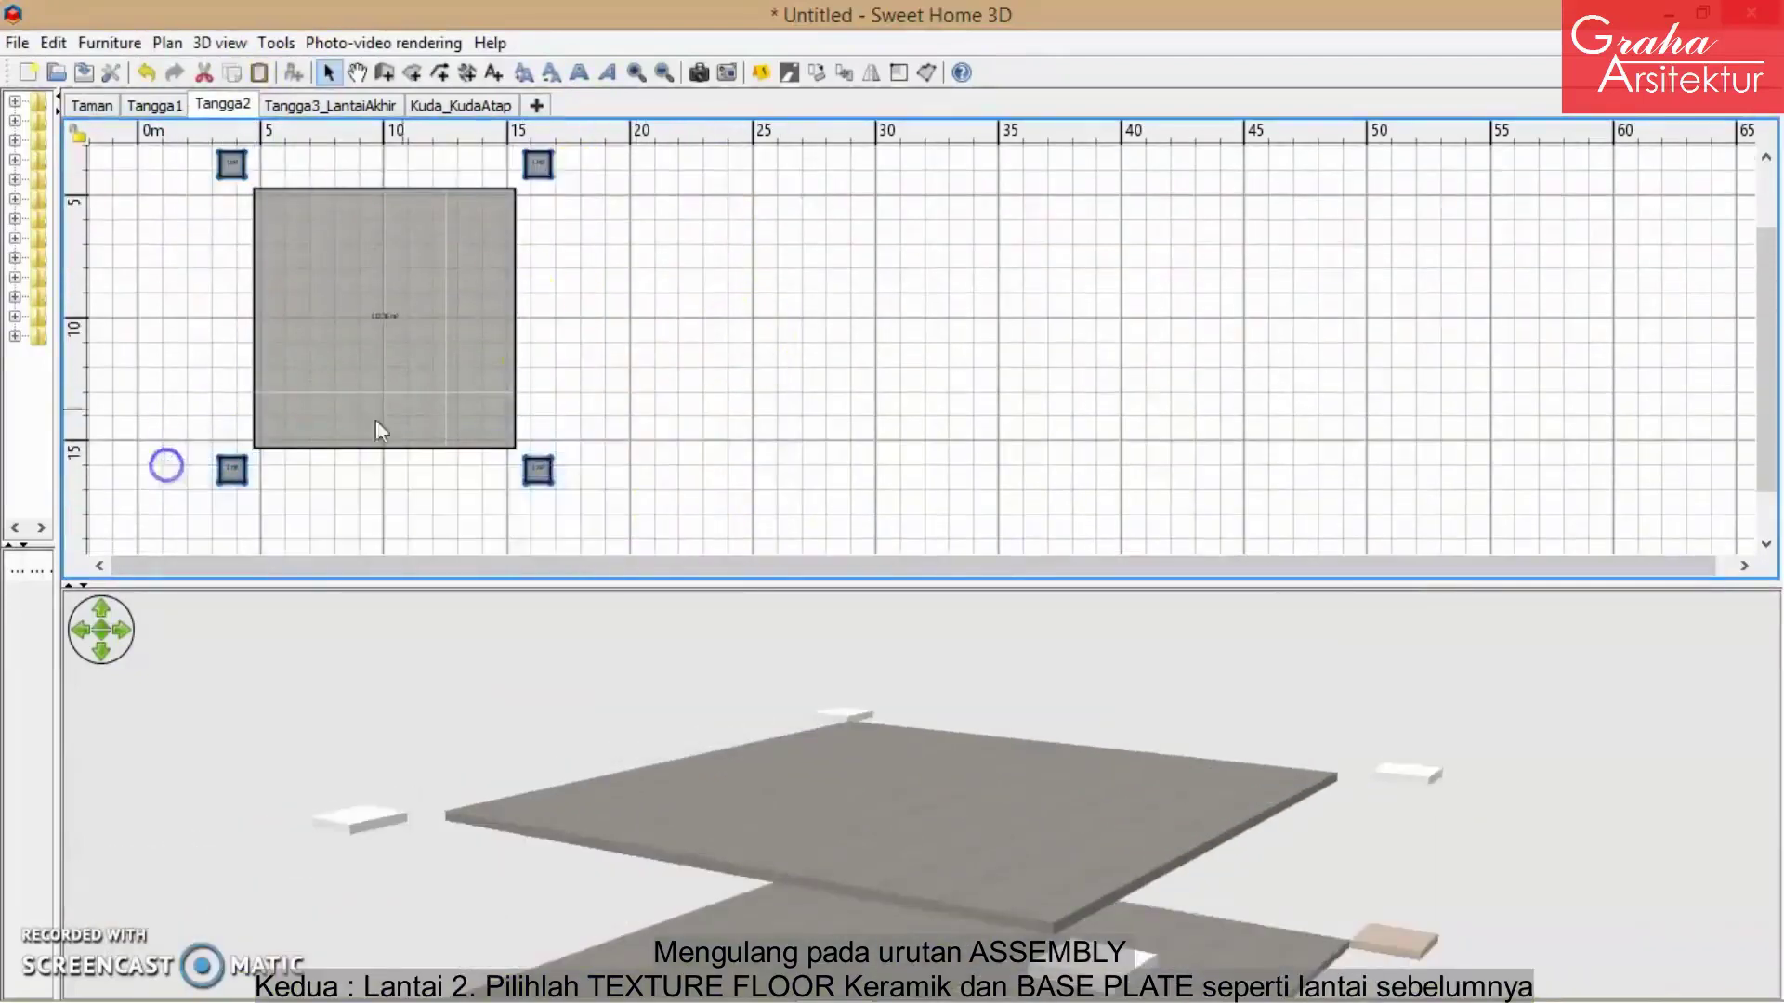
right_click(553, 460)
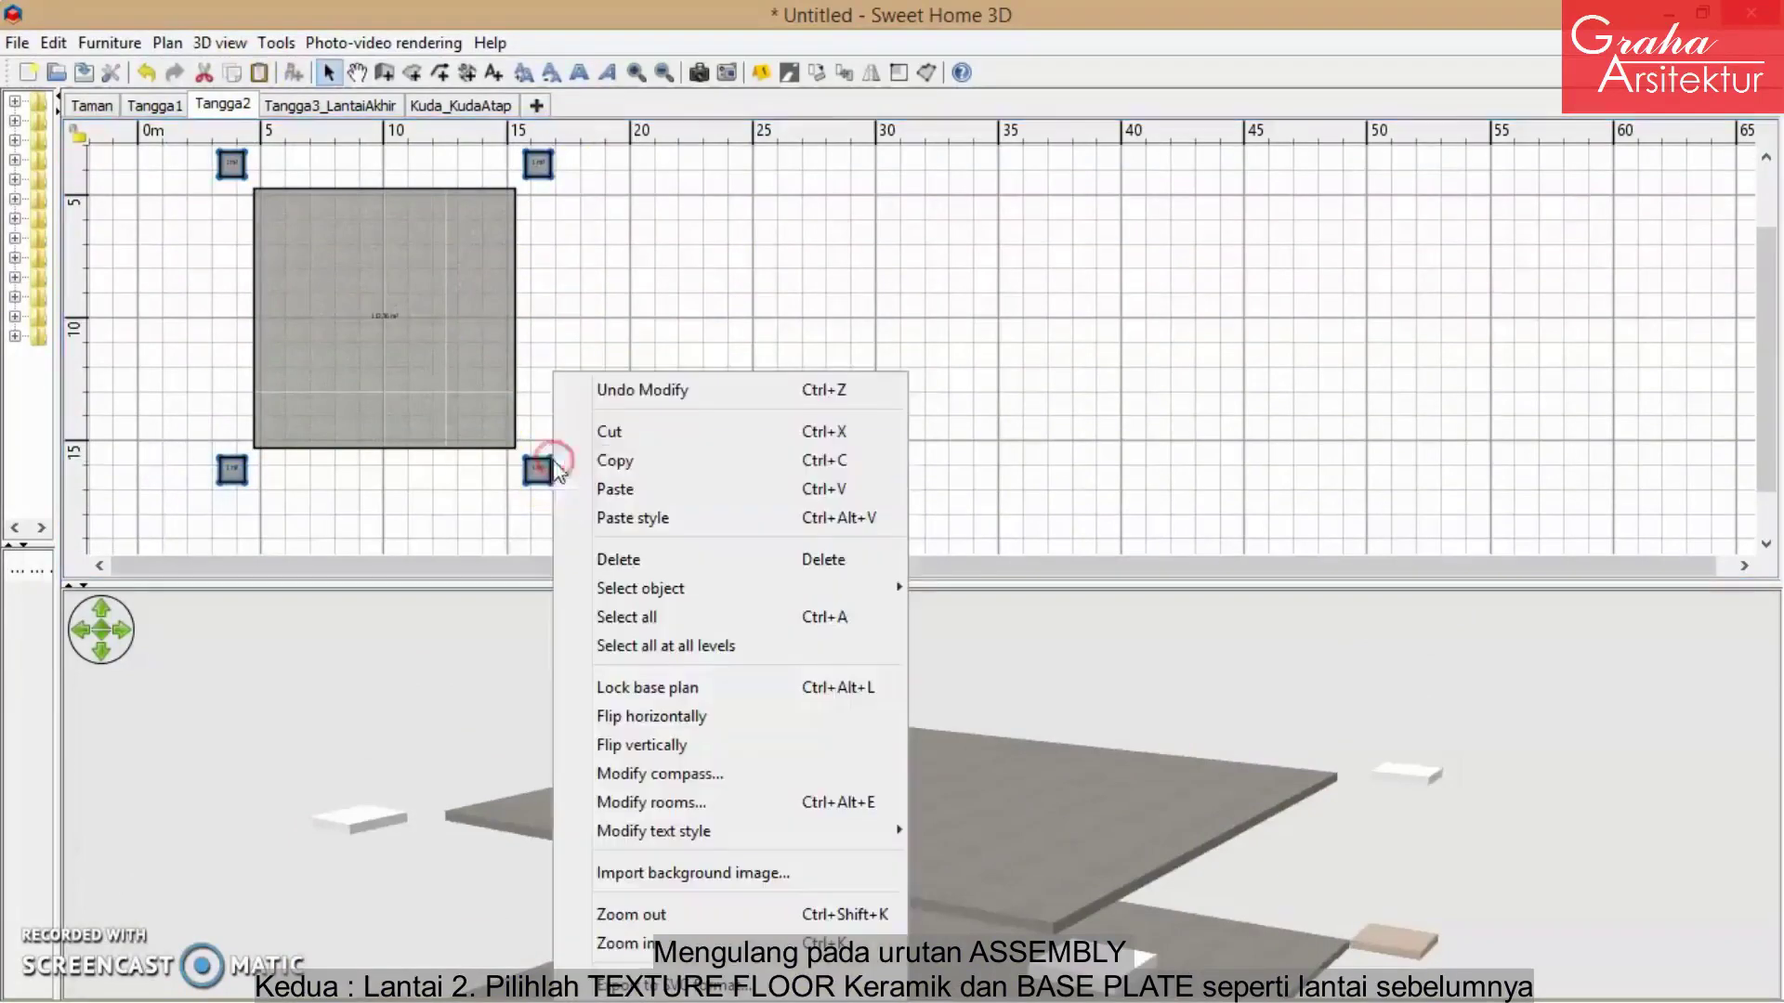
click(741, 794)
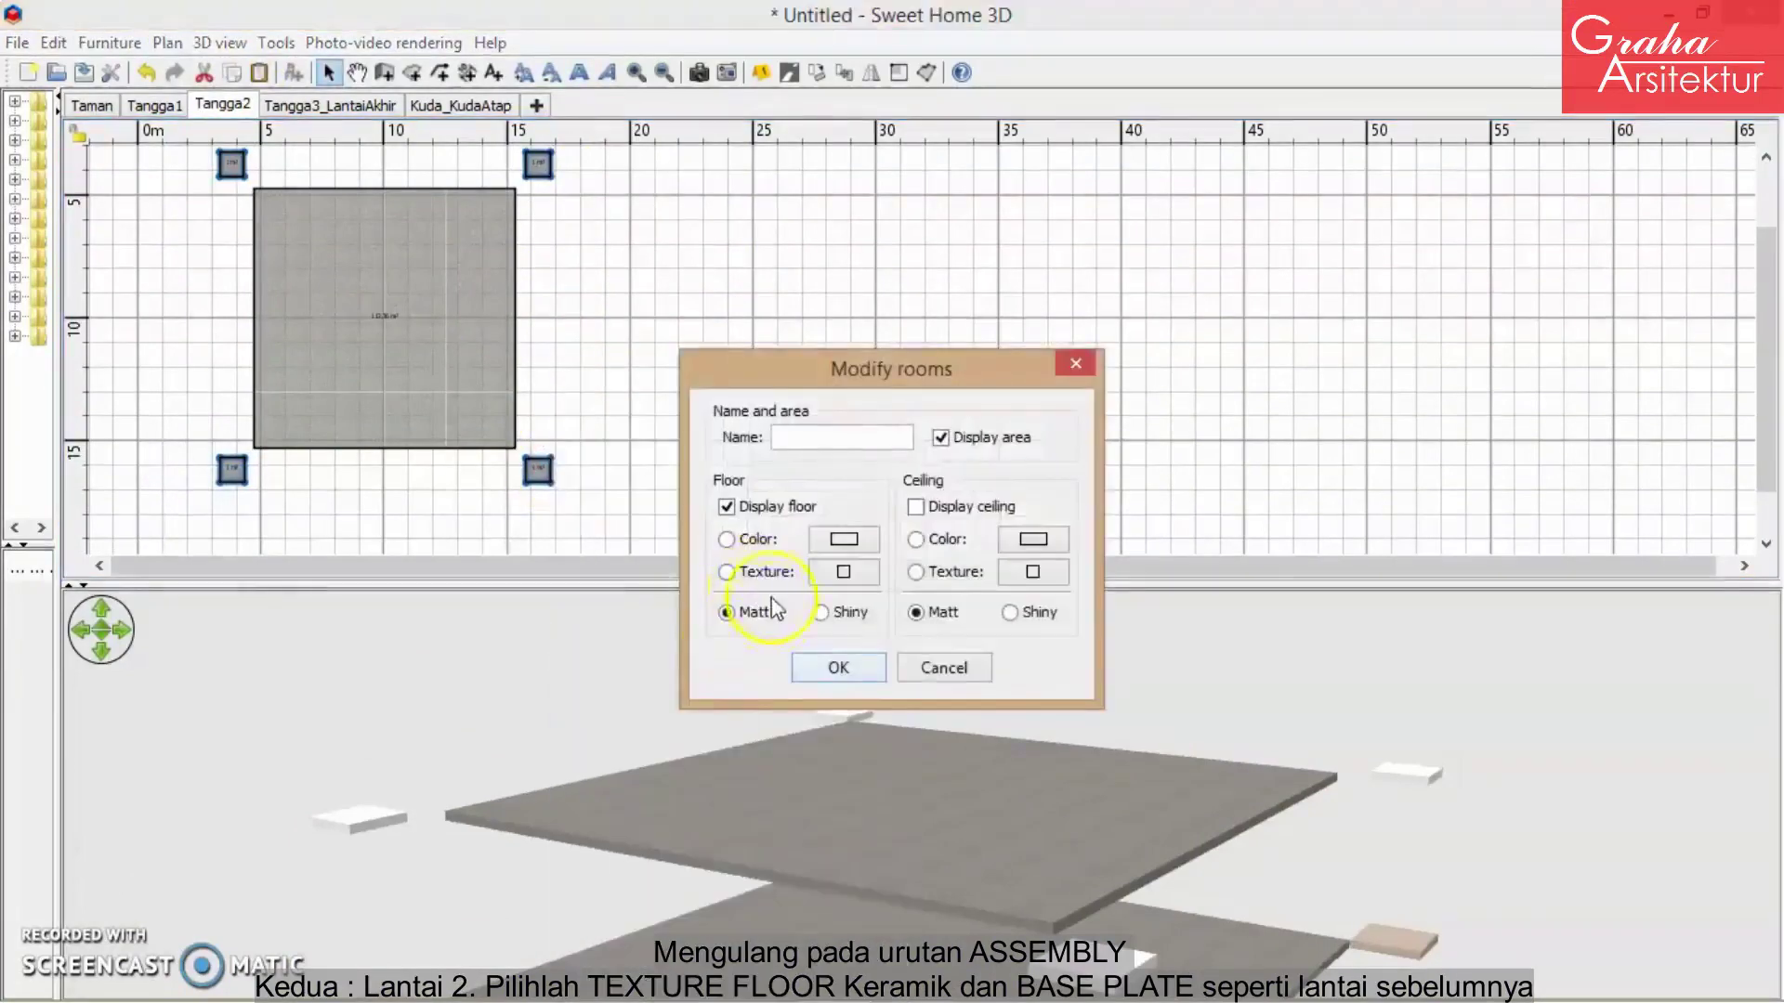
click(839, 583)
click(756, 762)
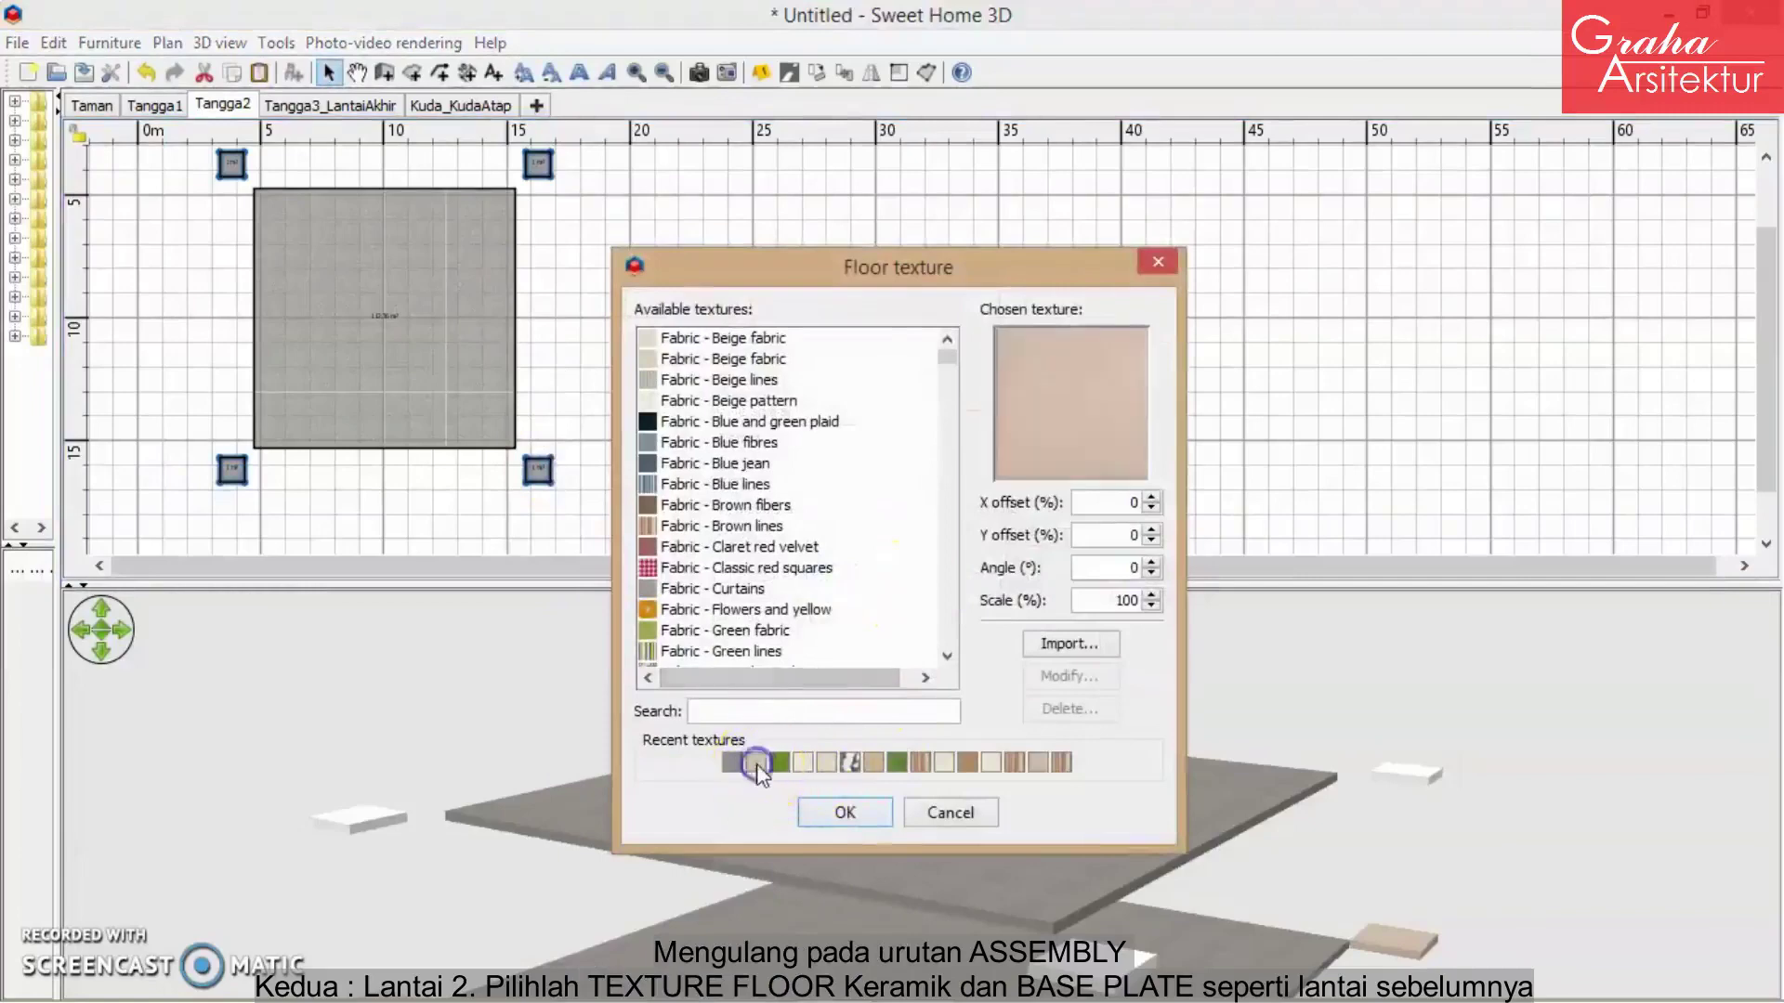
click(843, 814)
click(835, 669)
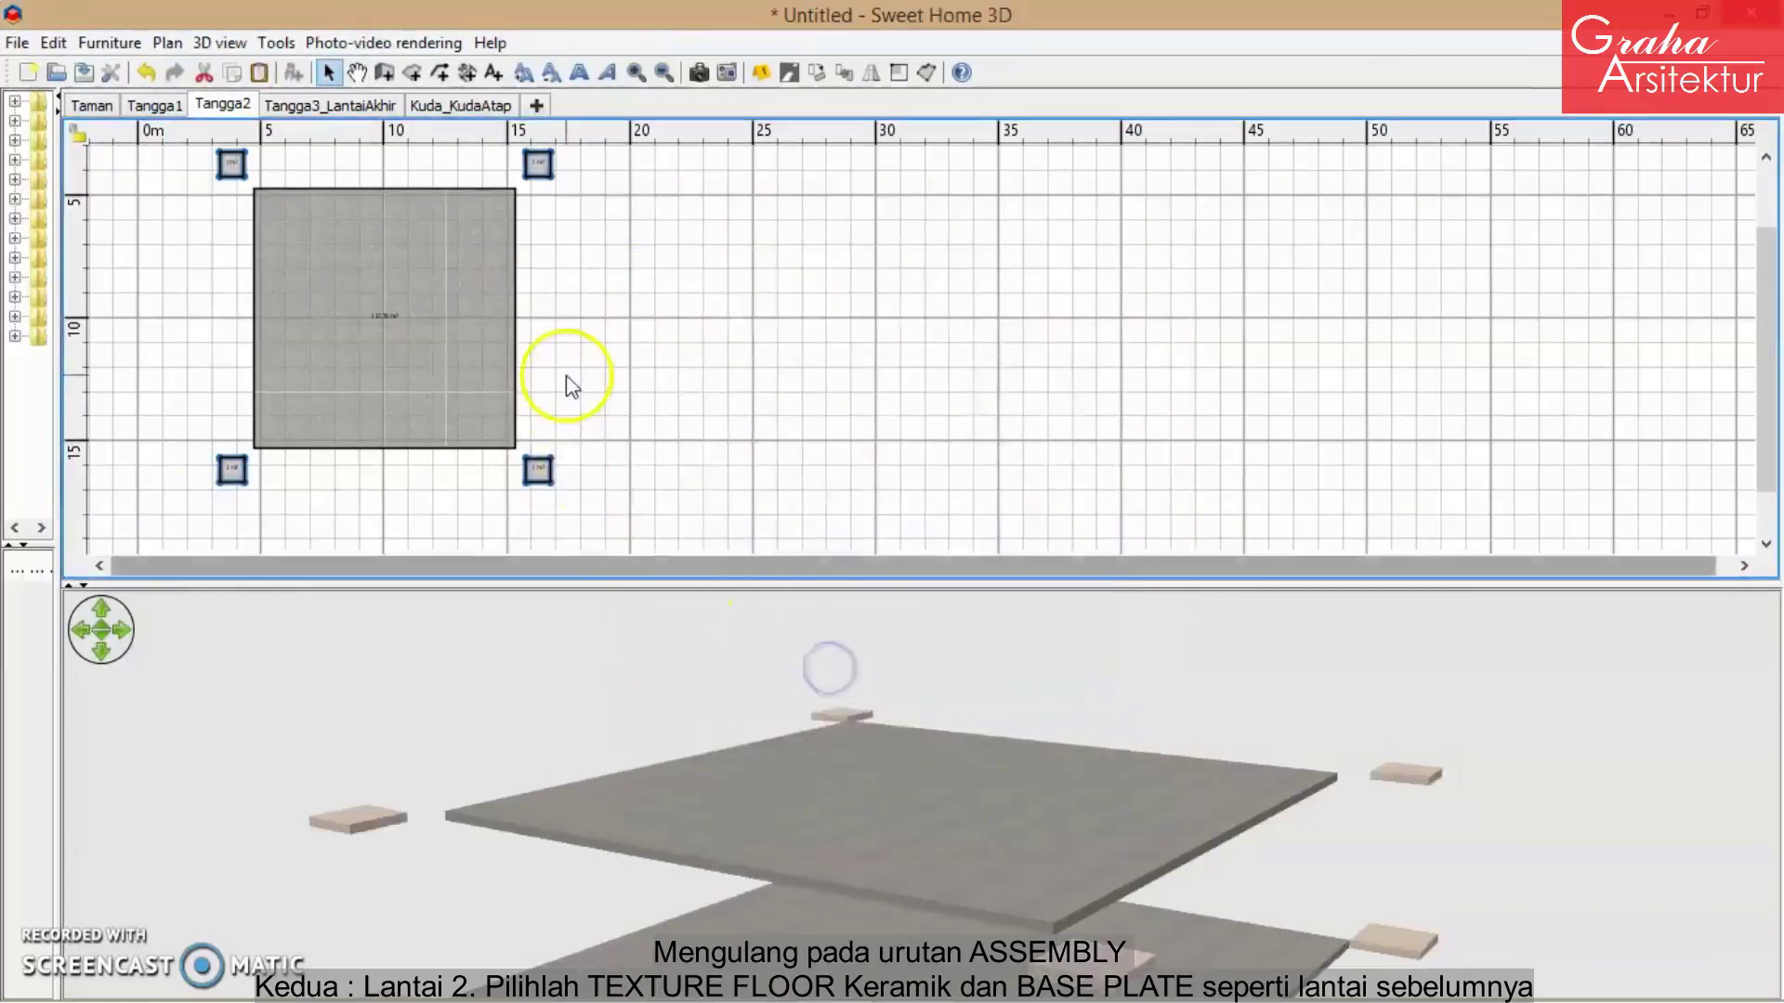
- Open the floor texture choices for the large central room on the Tangga3_LantaiAkhir level
click(322, 104)
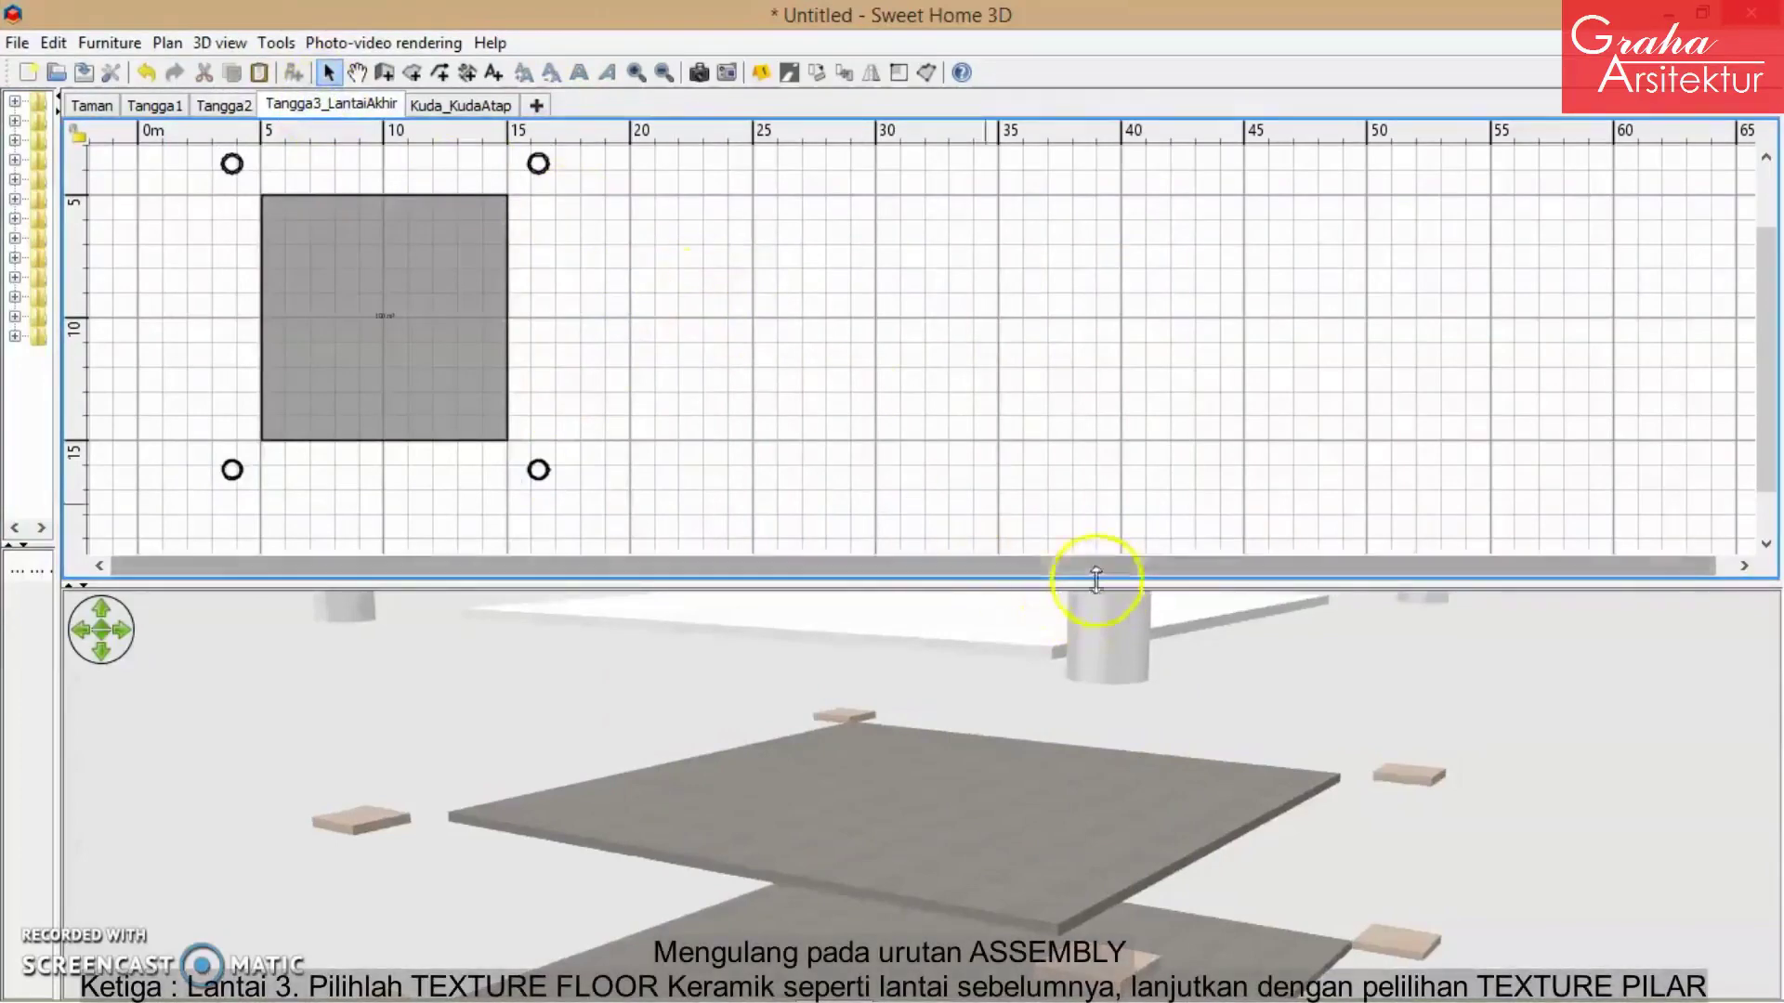
double_click(464, 275)
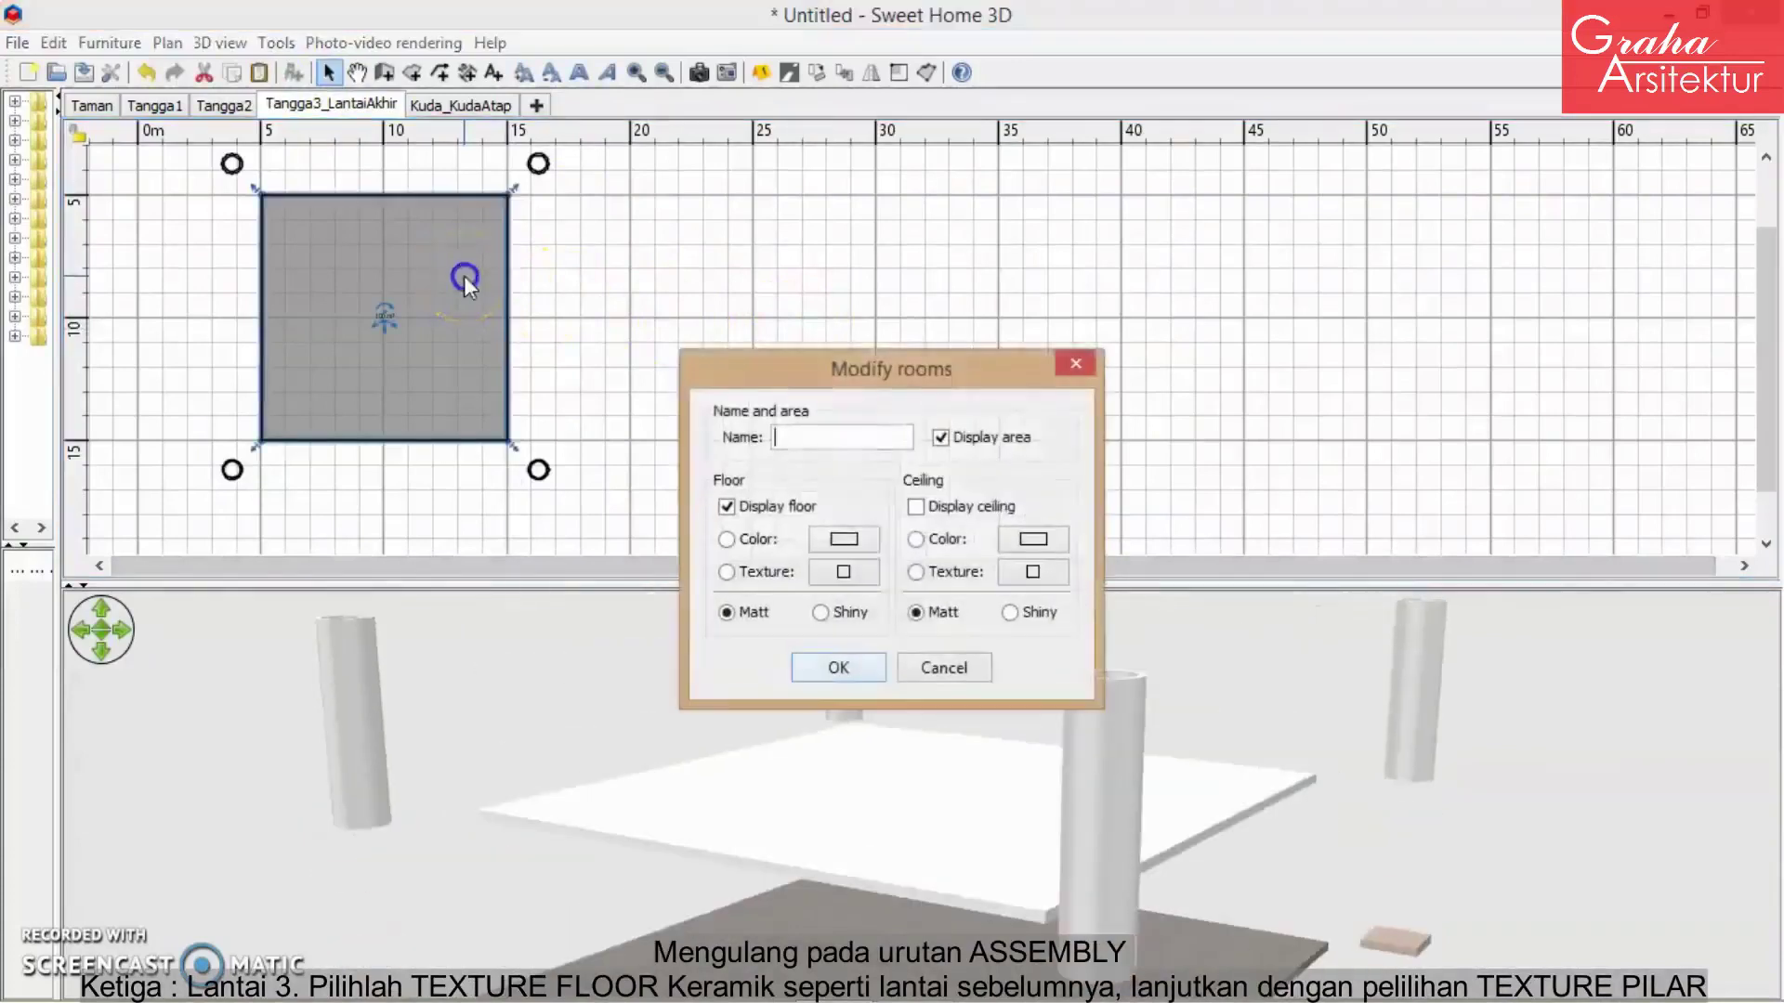
click(837, 573)
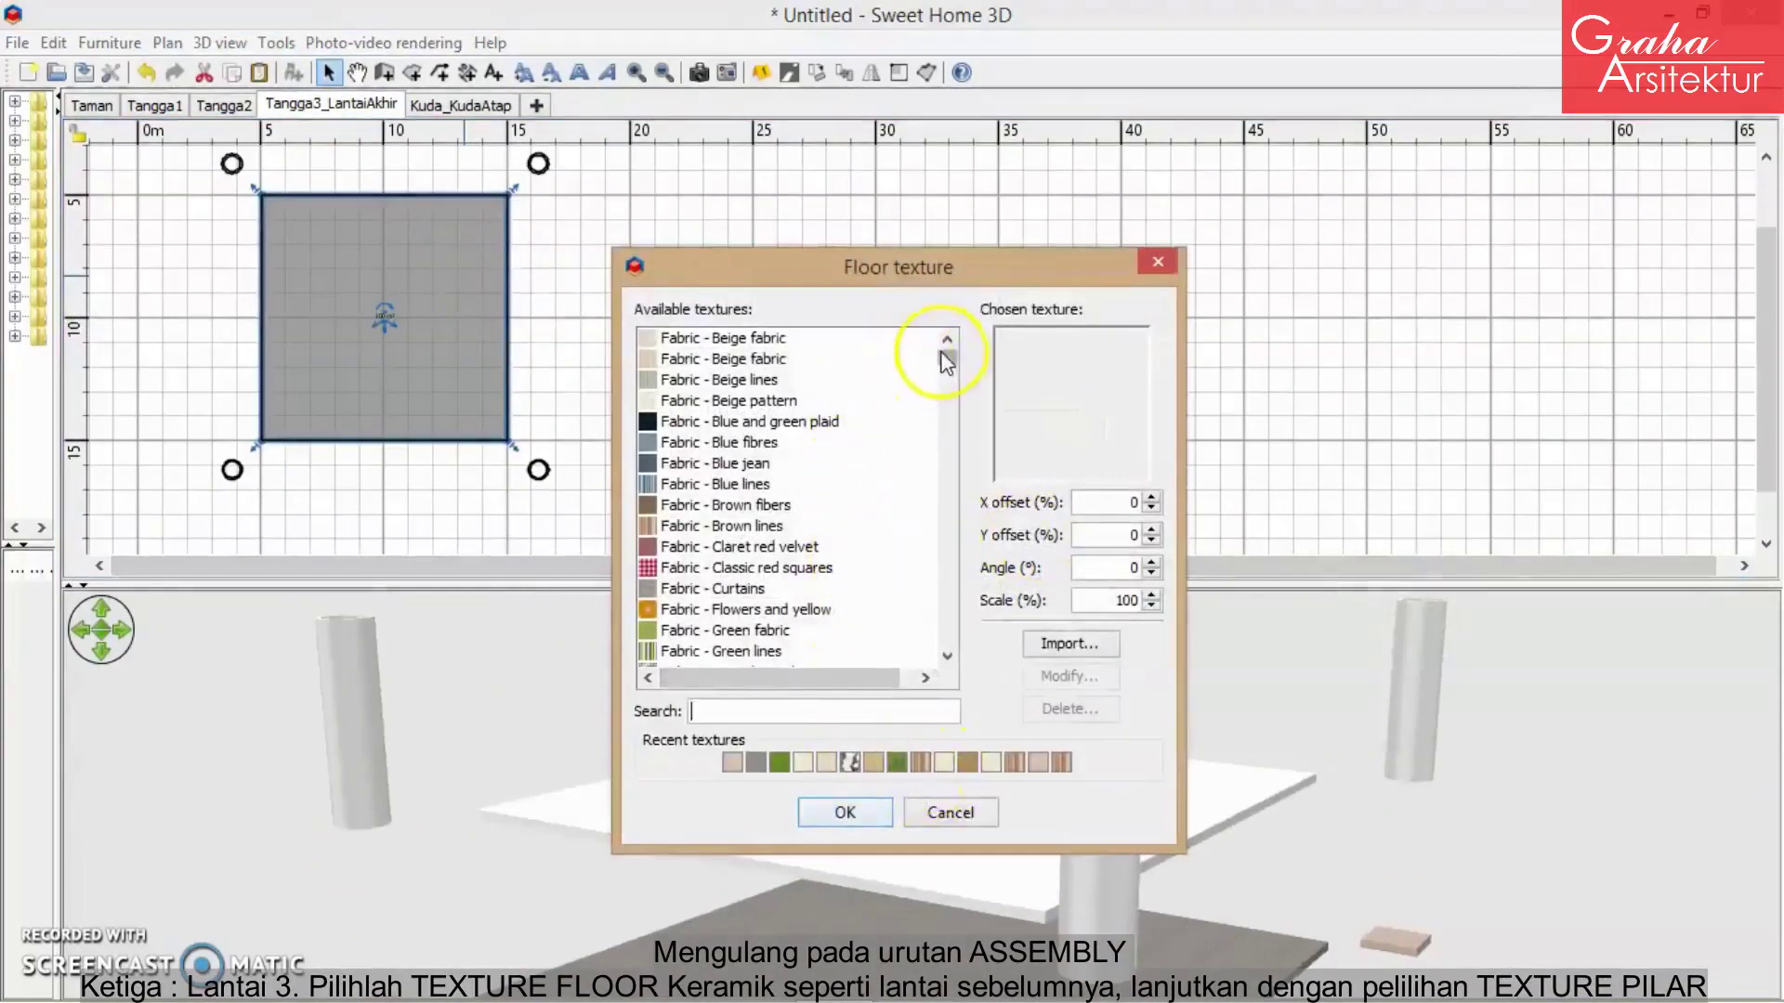
- Preview the available textures one after another, going through the Fabric entries and into the Floor entries
click(651, 360)
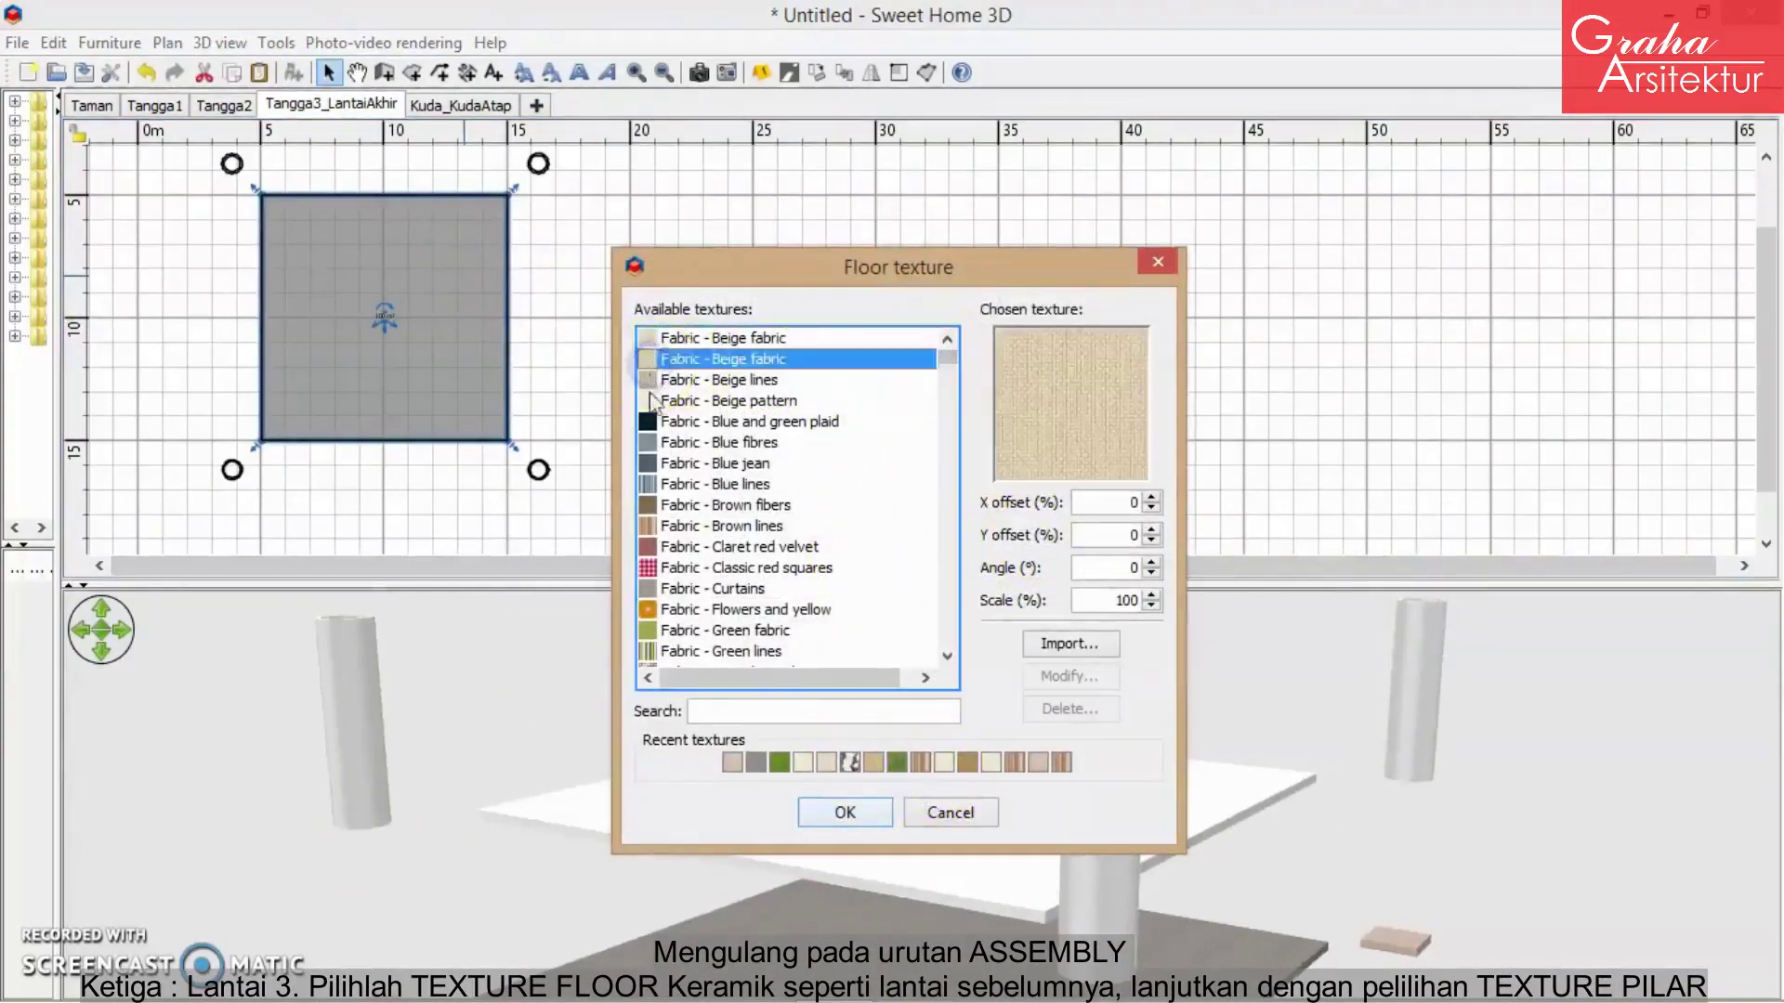
click(650, 401)
click(650, 442)
click(653, 505)
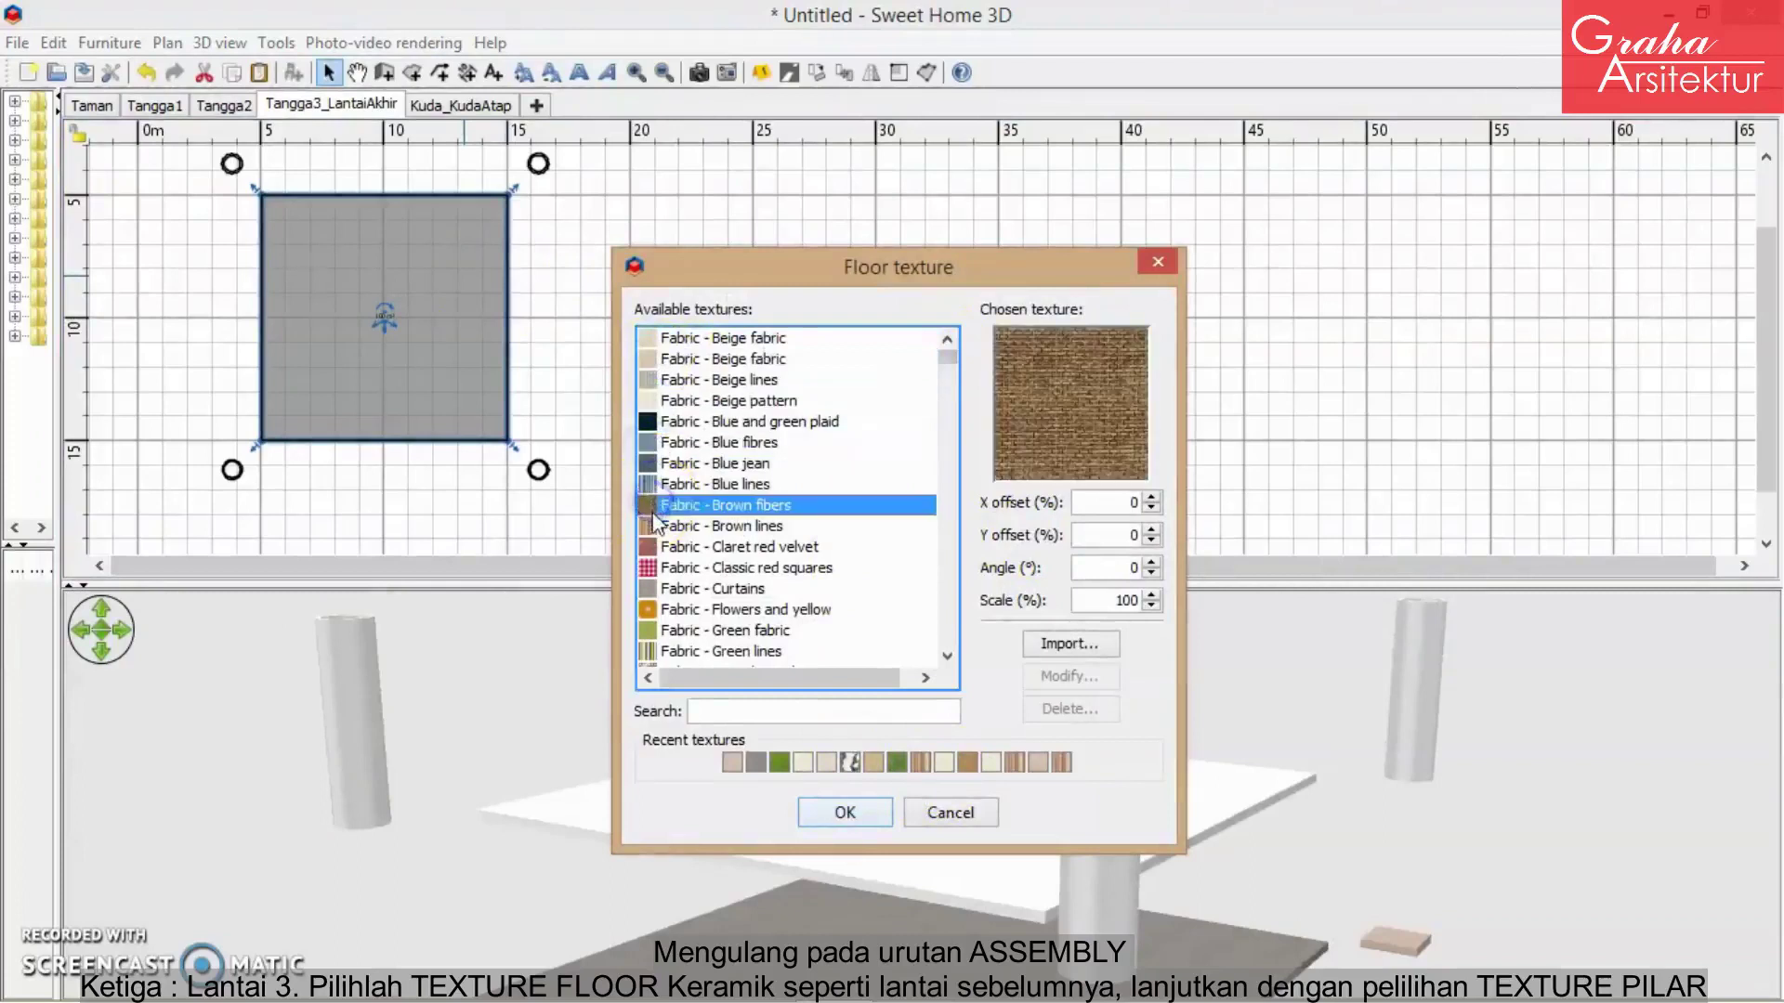
key(Down)
key(Down)
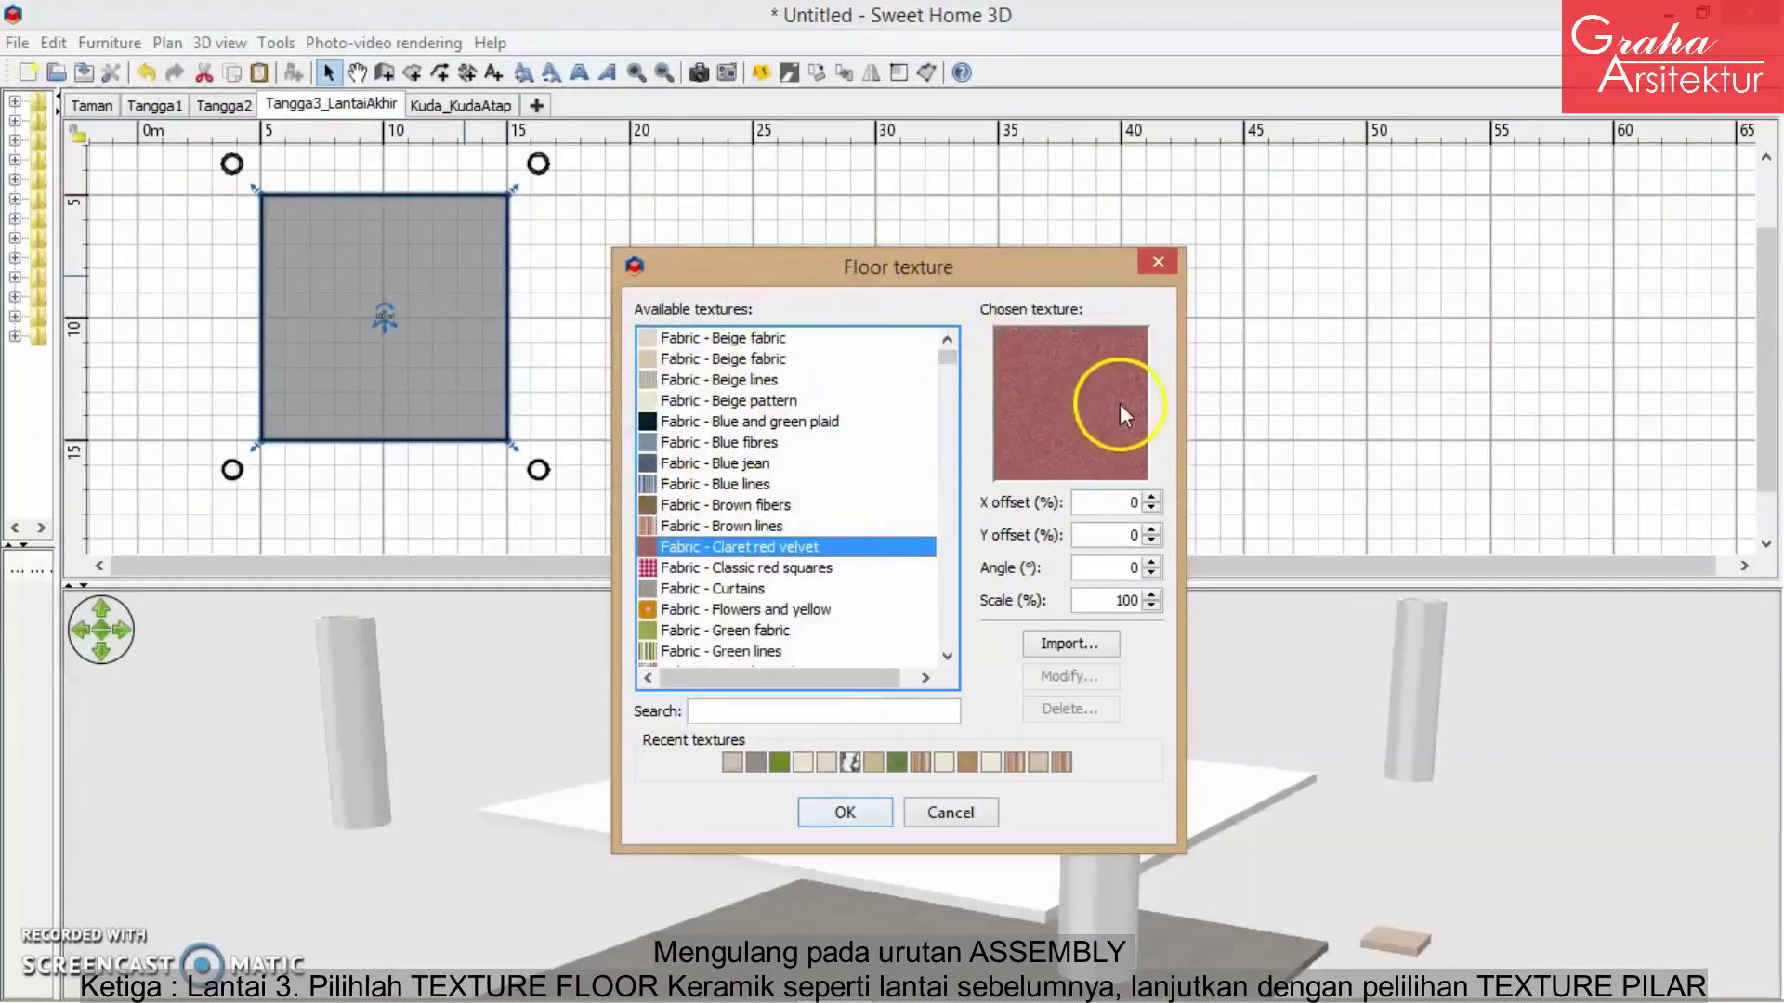
key(Down)
key(Down)
key(Down)
key(Down)
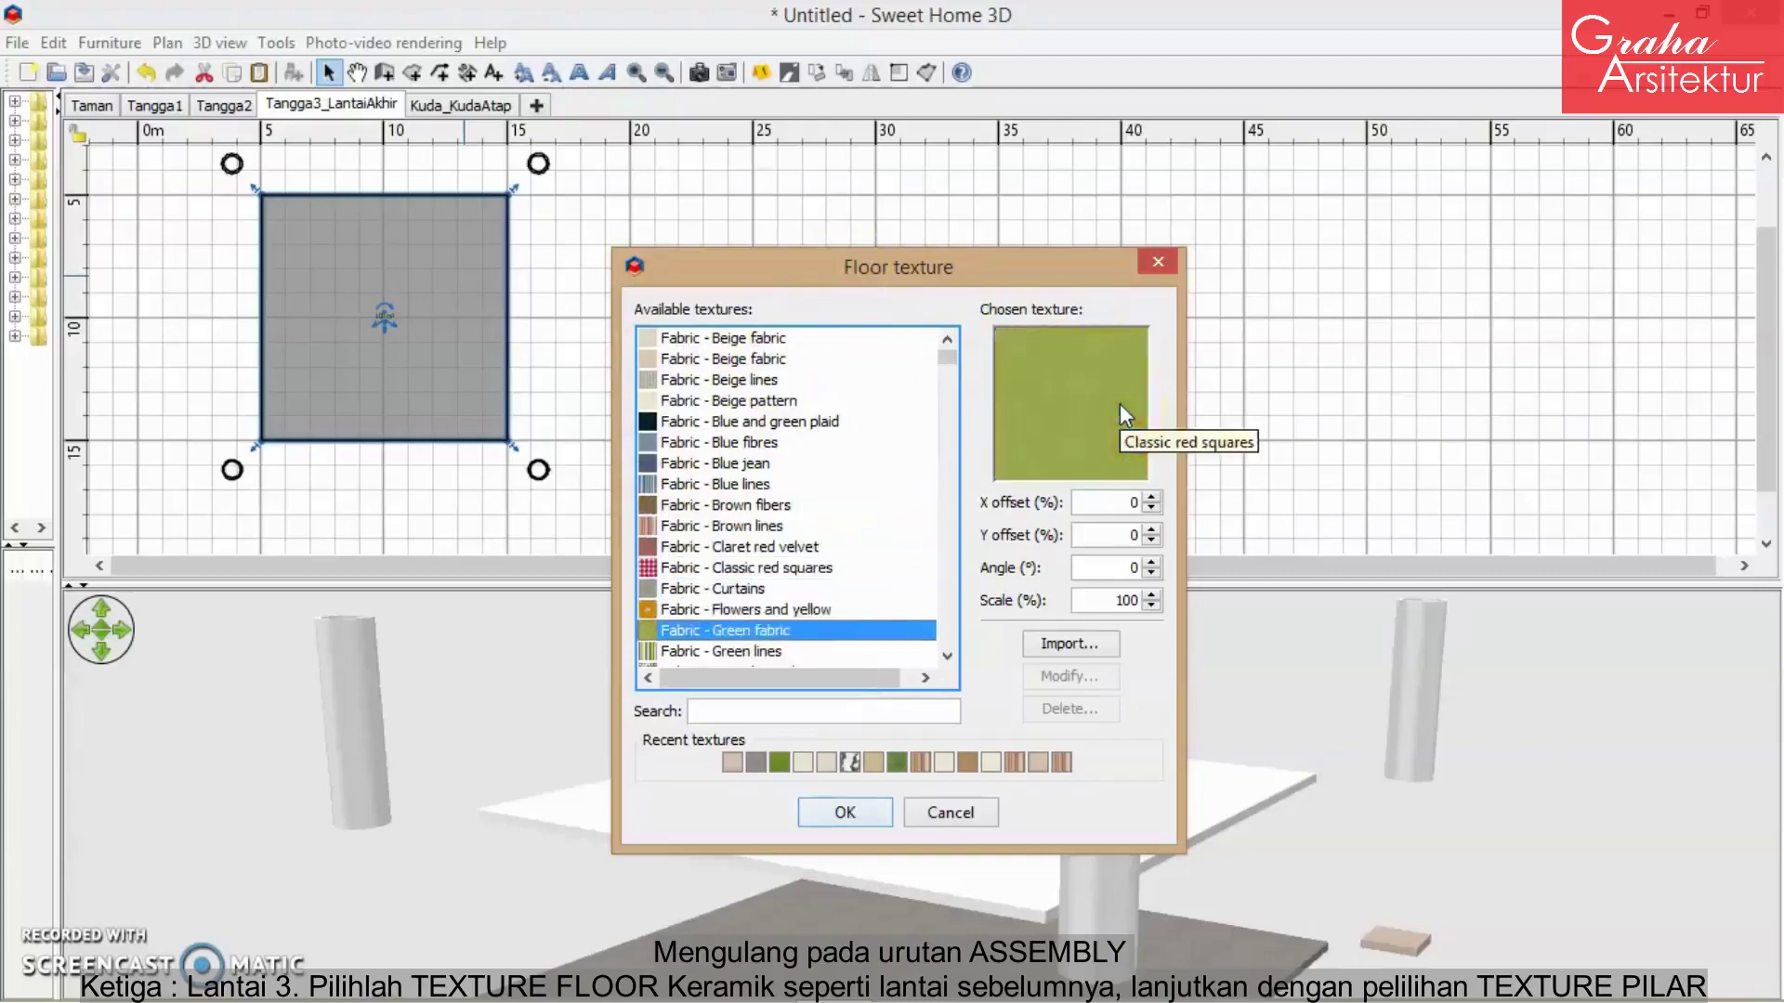
key(Down)
key(Down)
key(Down)
key(Down)
key(Down)
key(Down)
key(Down)
key(Down)
key(Down)
key(Down)
key(Down)
key(Down)
key(Down)
key(Down)
key(Down)
key(Down)
key(Down)
key(Down)
key(Down)
key(Down)
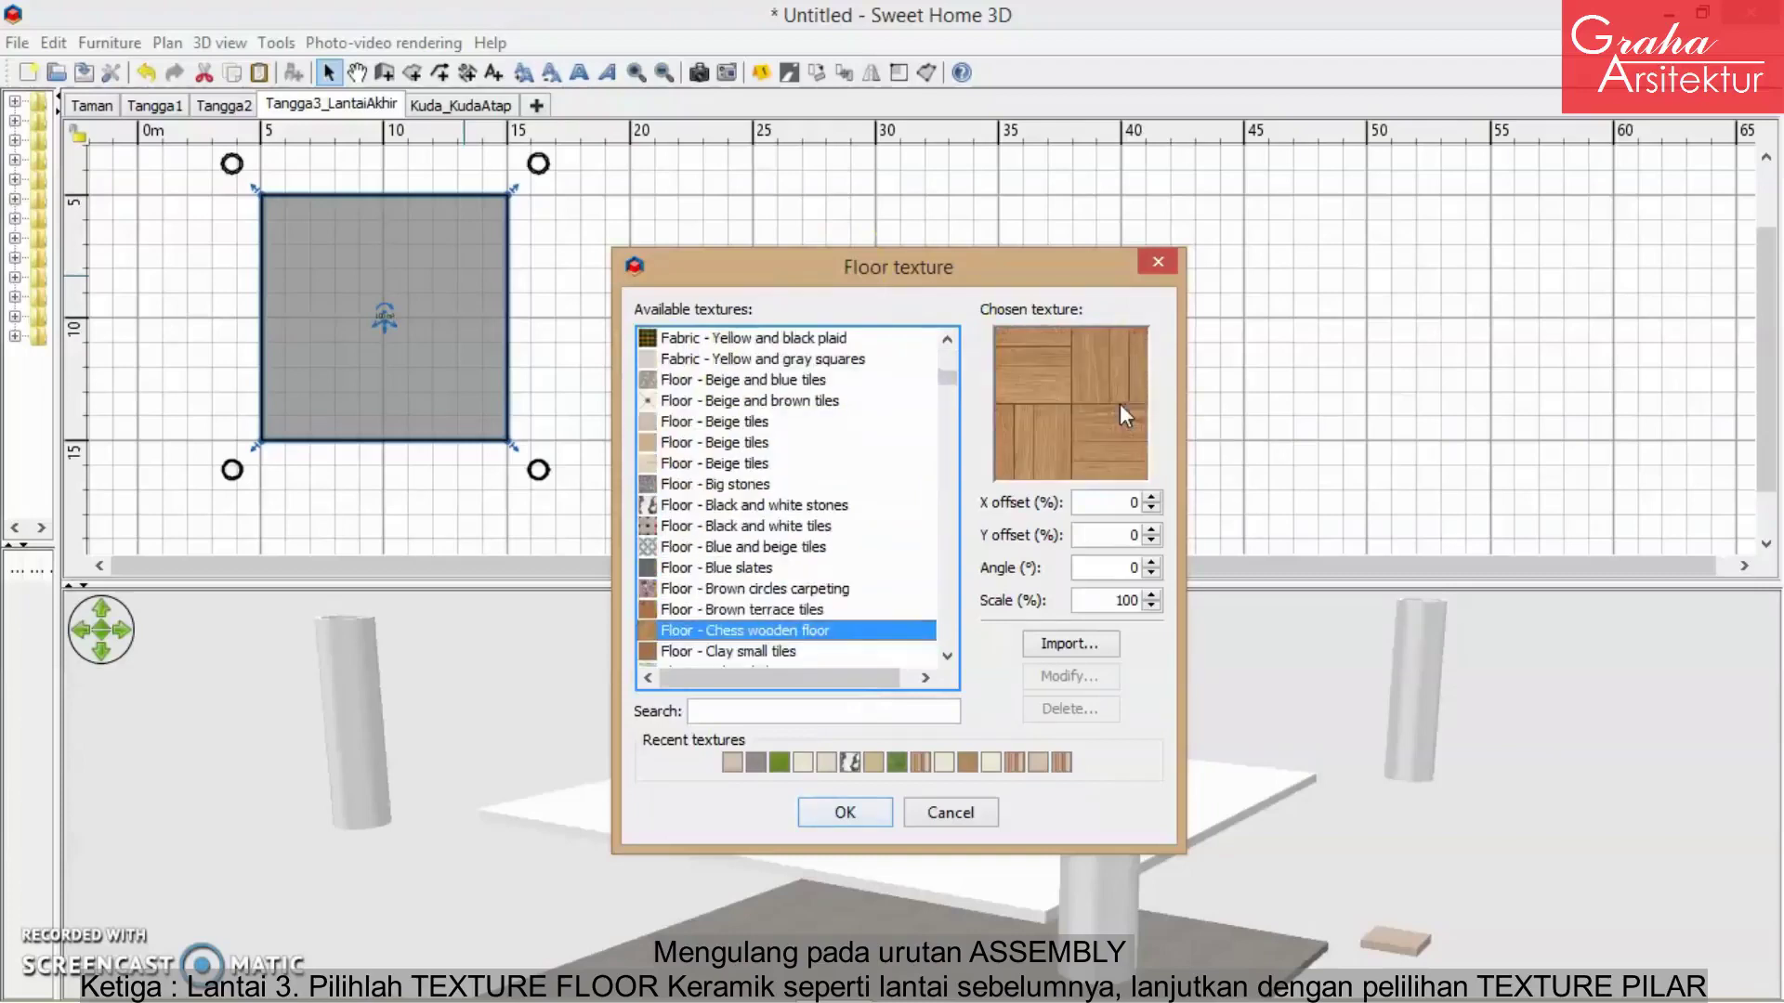
key(Down)
key(Down)
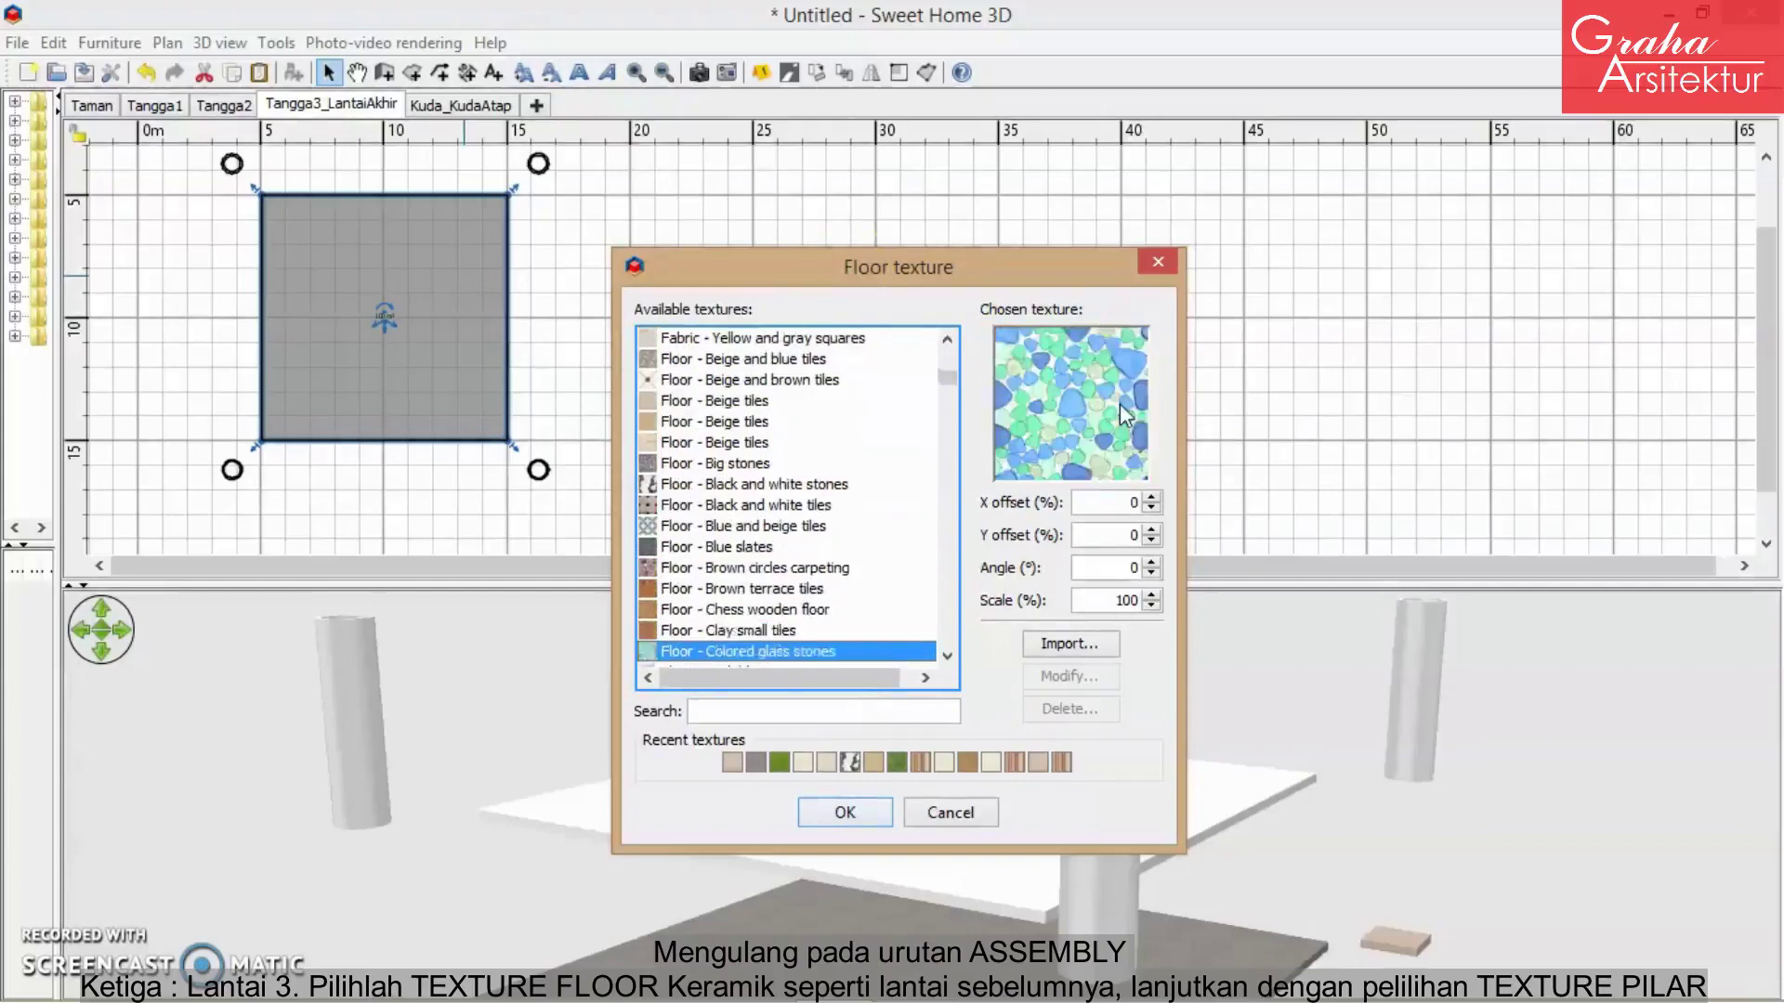
- Apply the recently used grey tile texture to the square room's floor on the Tangga3_LantaiAkhir level
key(Down)
key(Down)
key(Down)
key(Down)
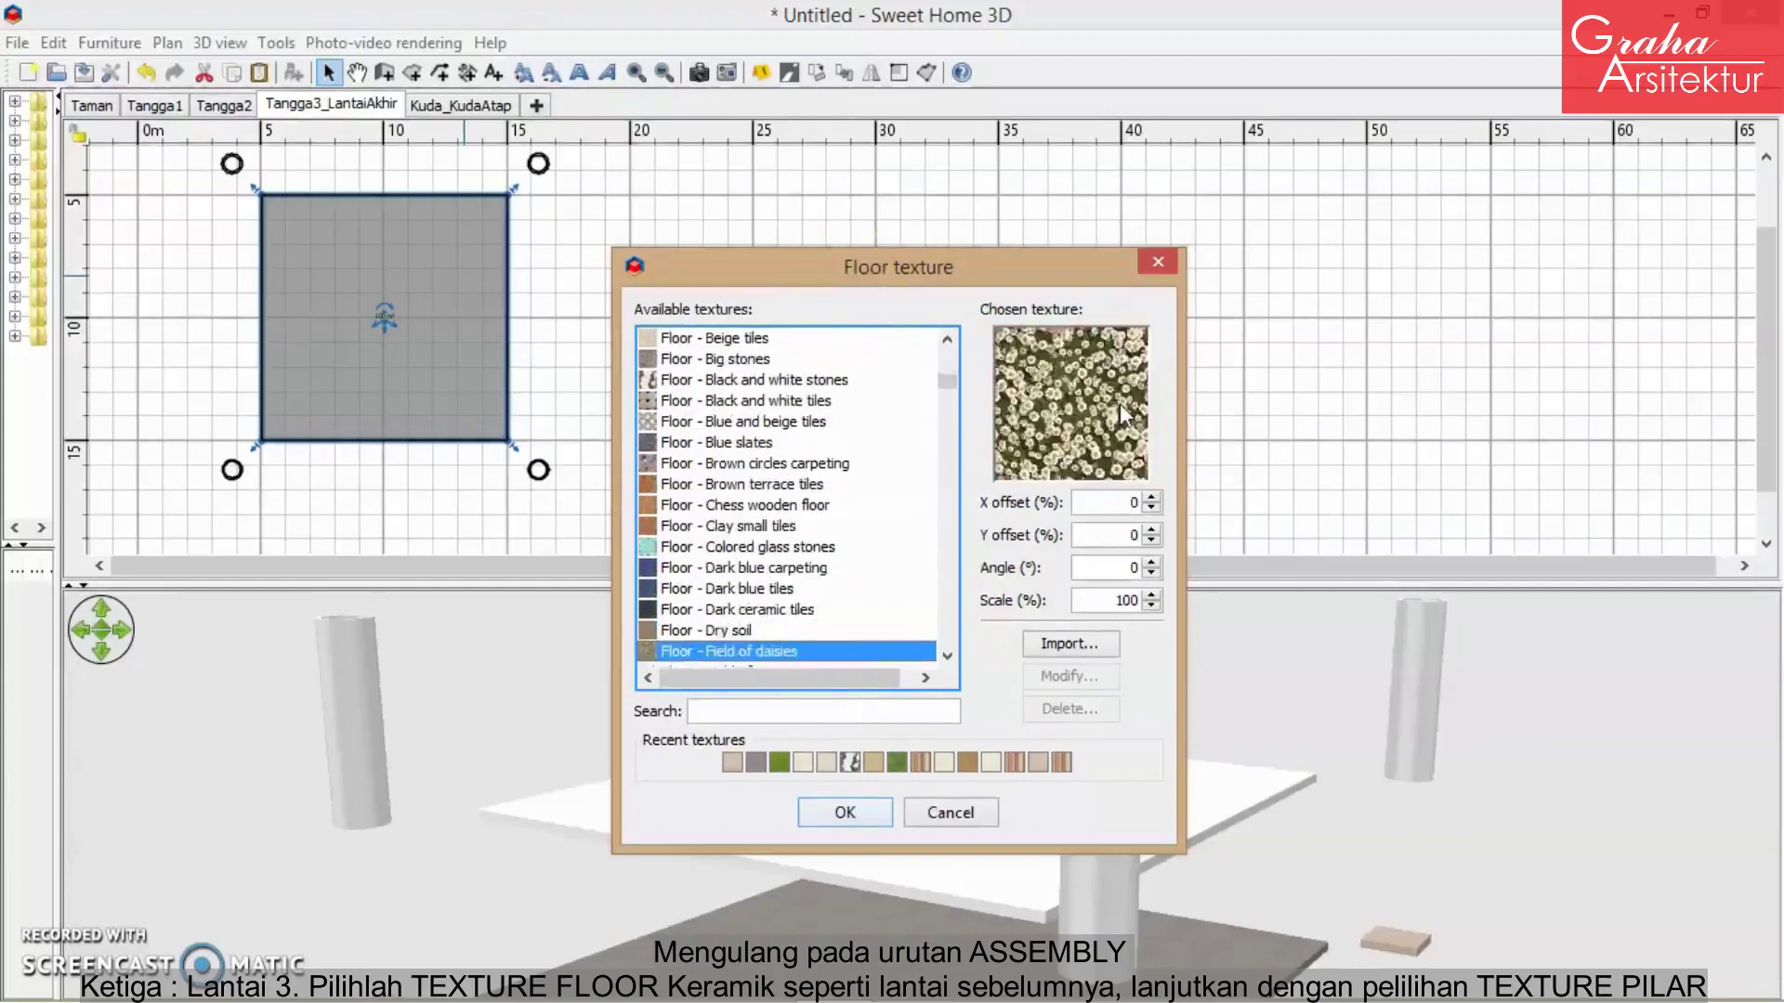
key(Up)
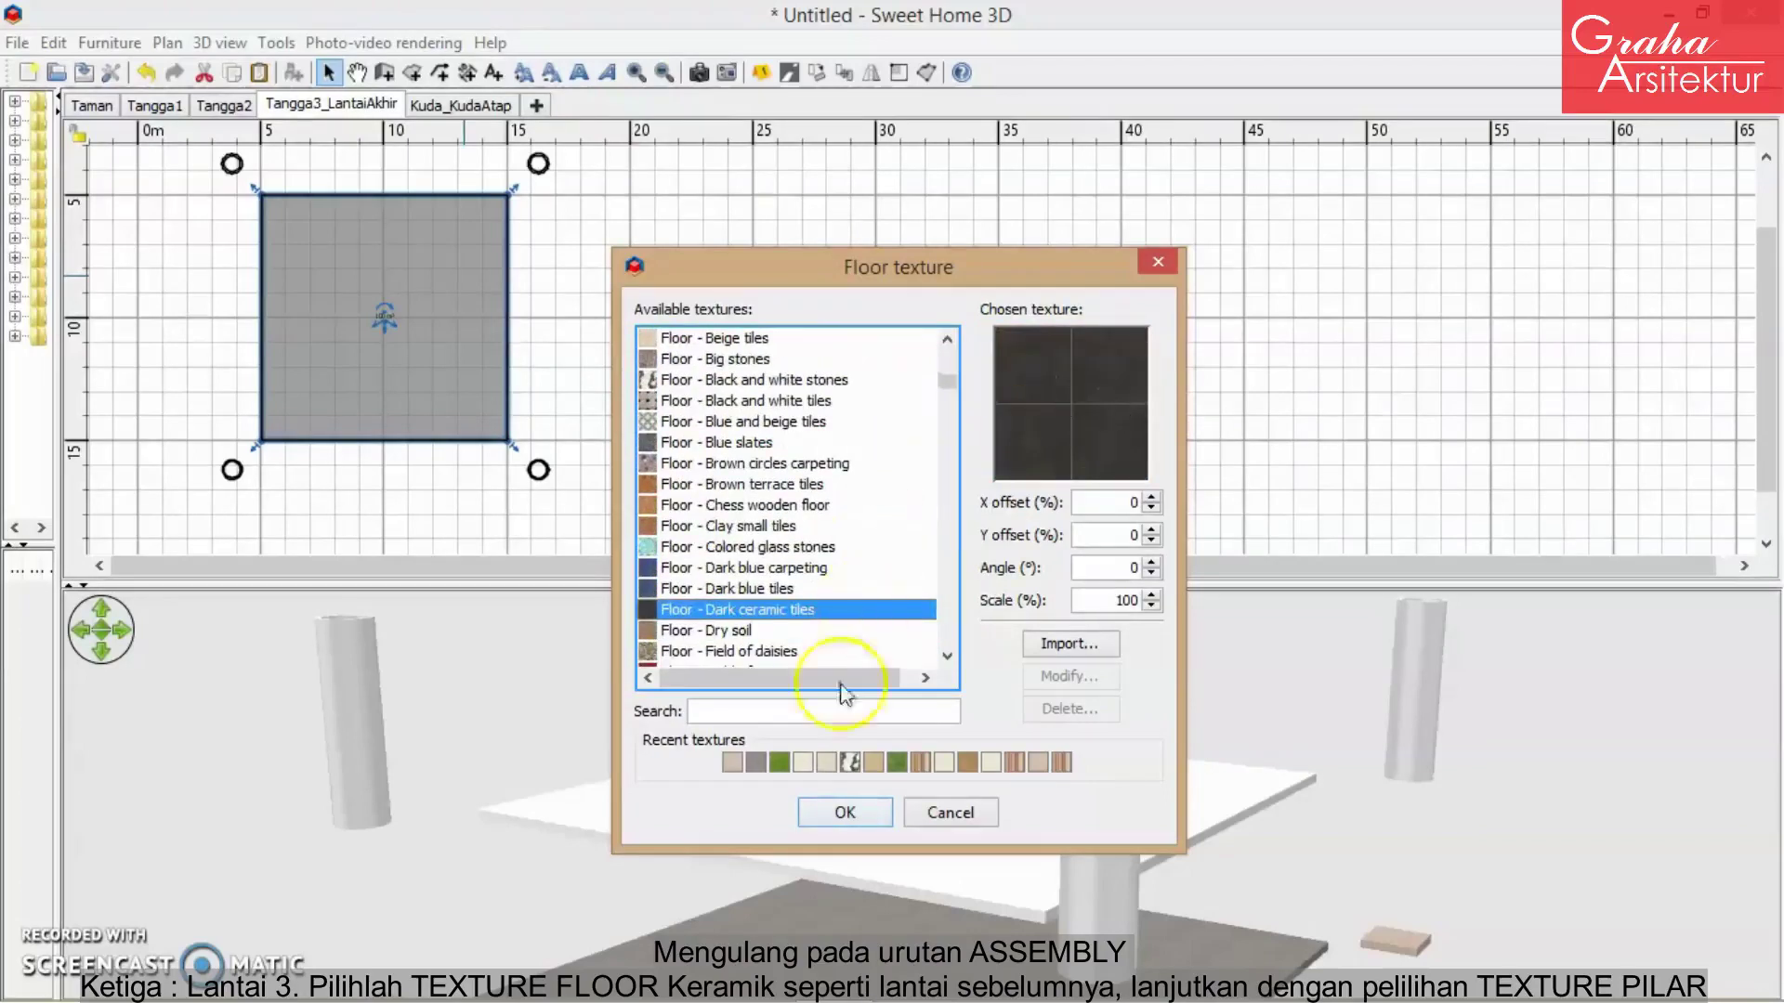
click(758, 761)
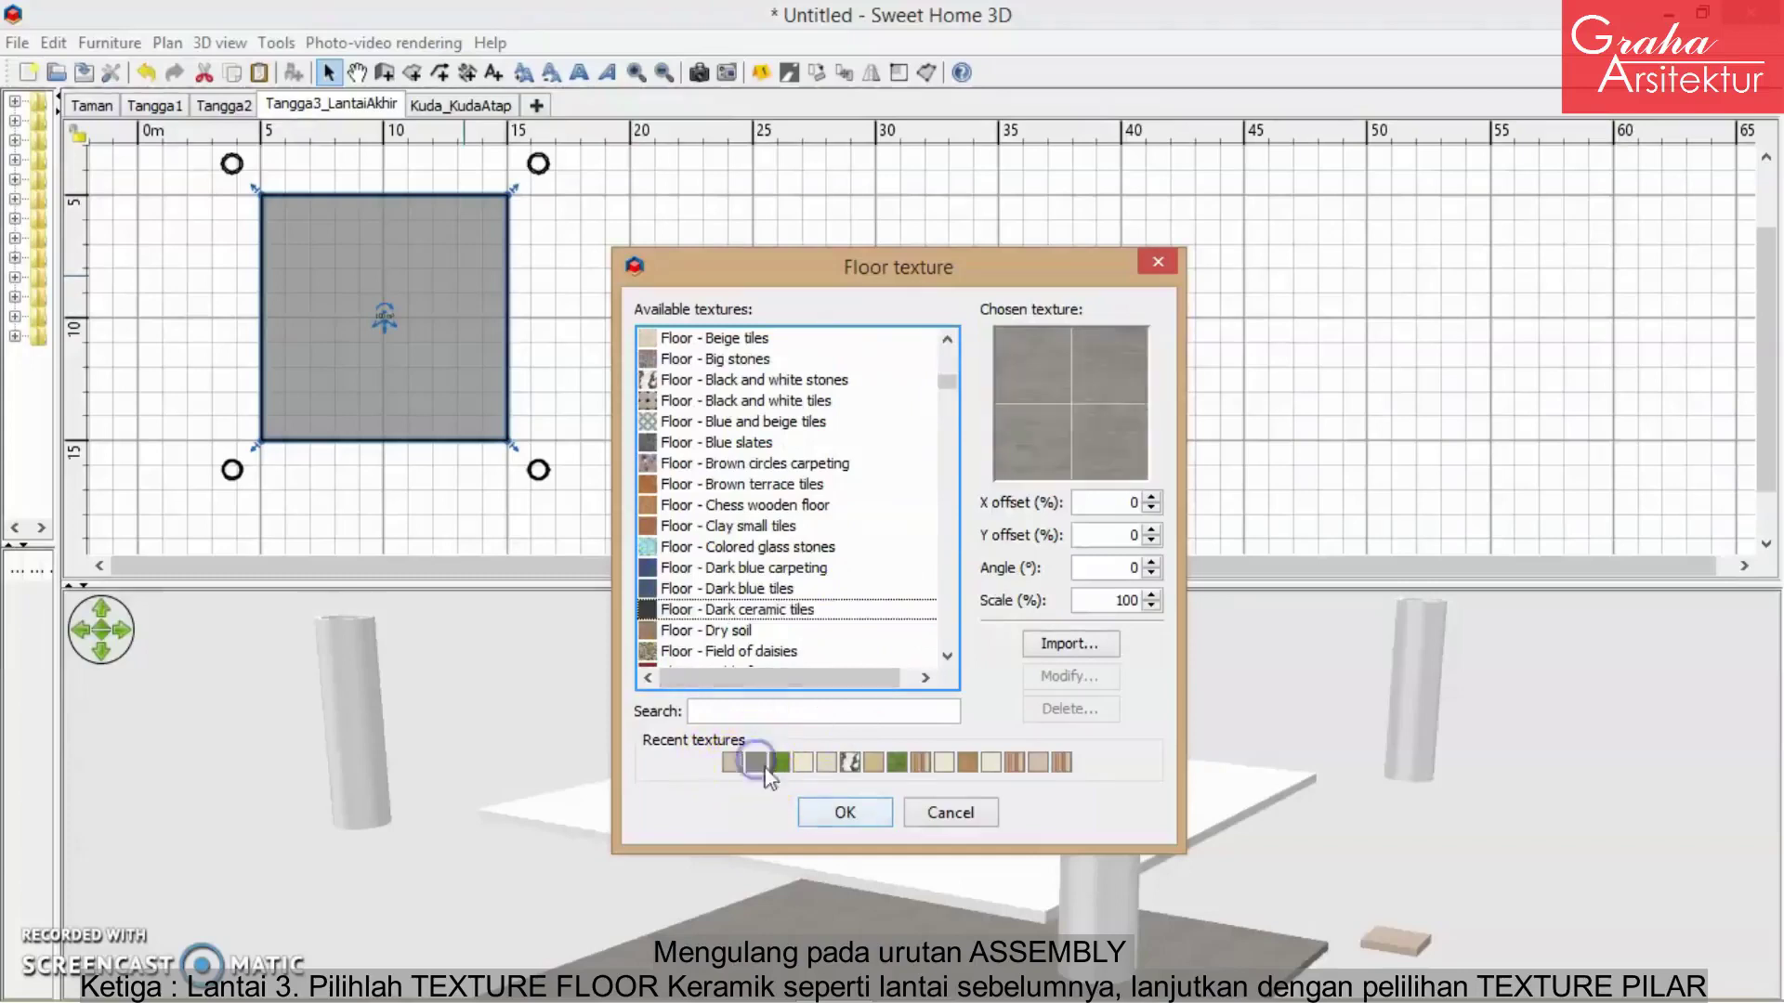
click(874, 818)
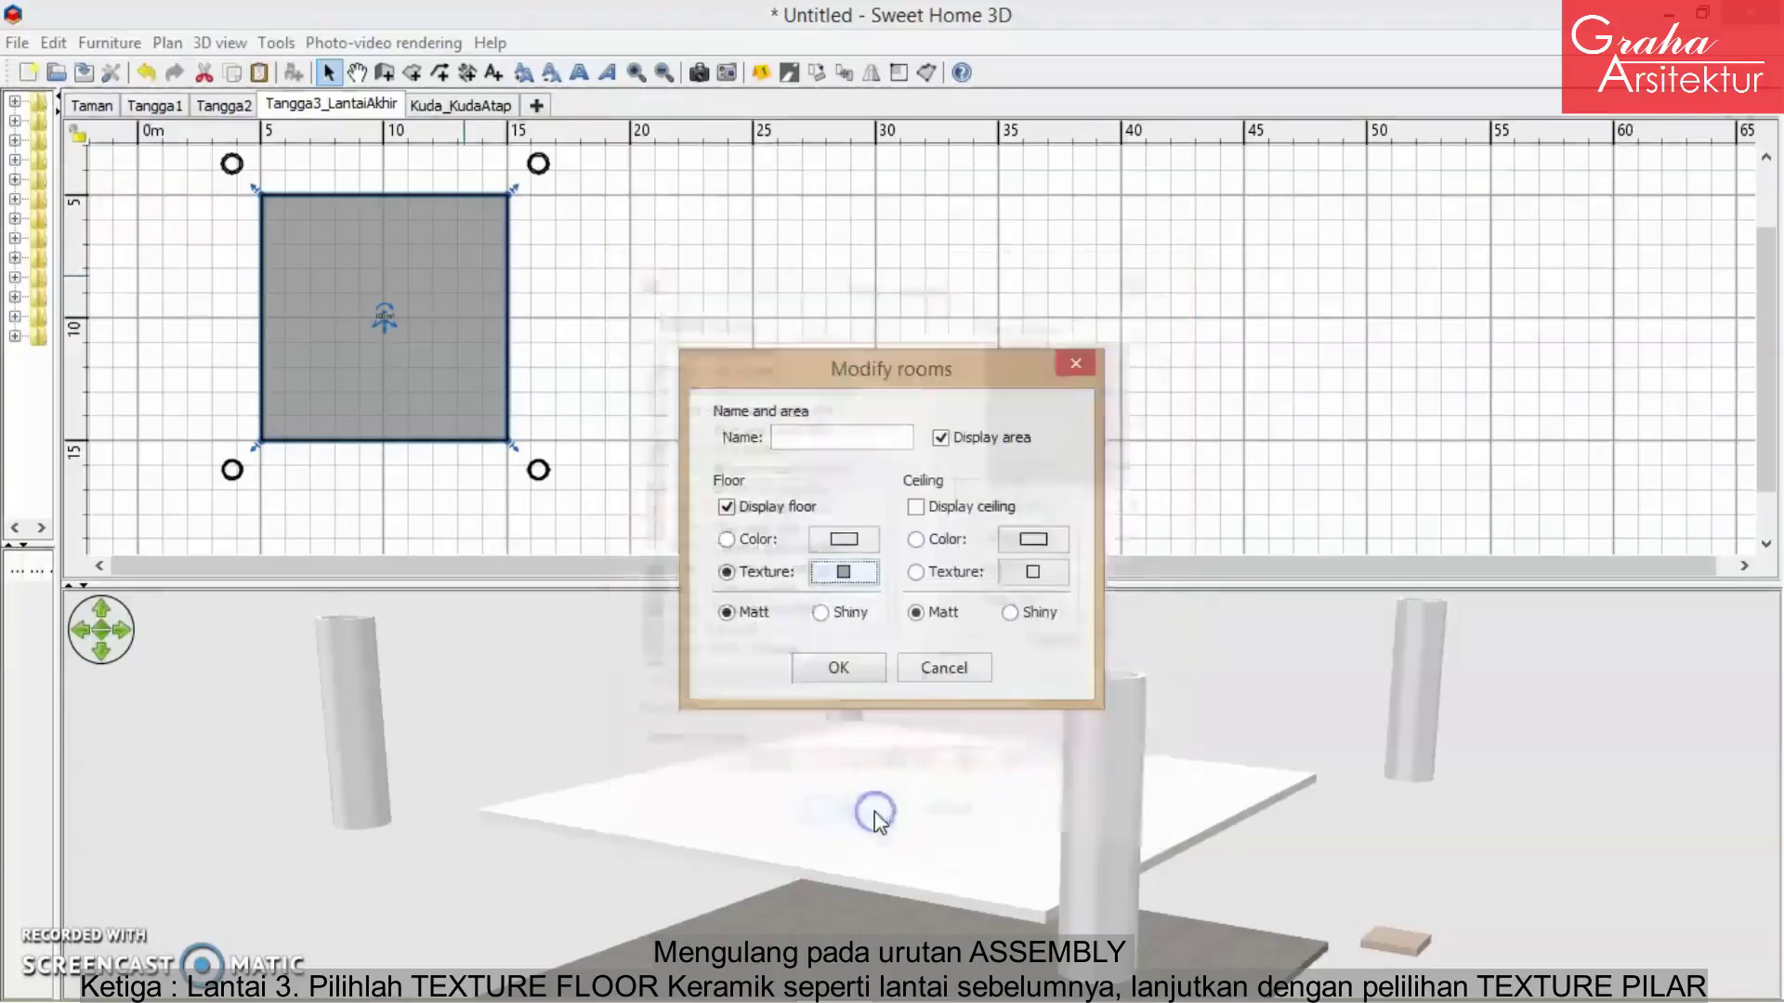
click(839, 669)
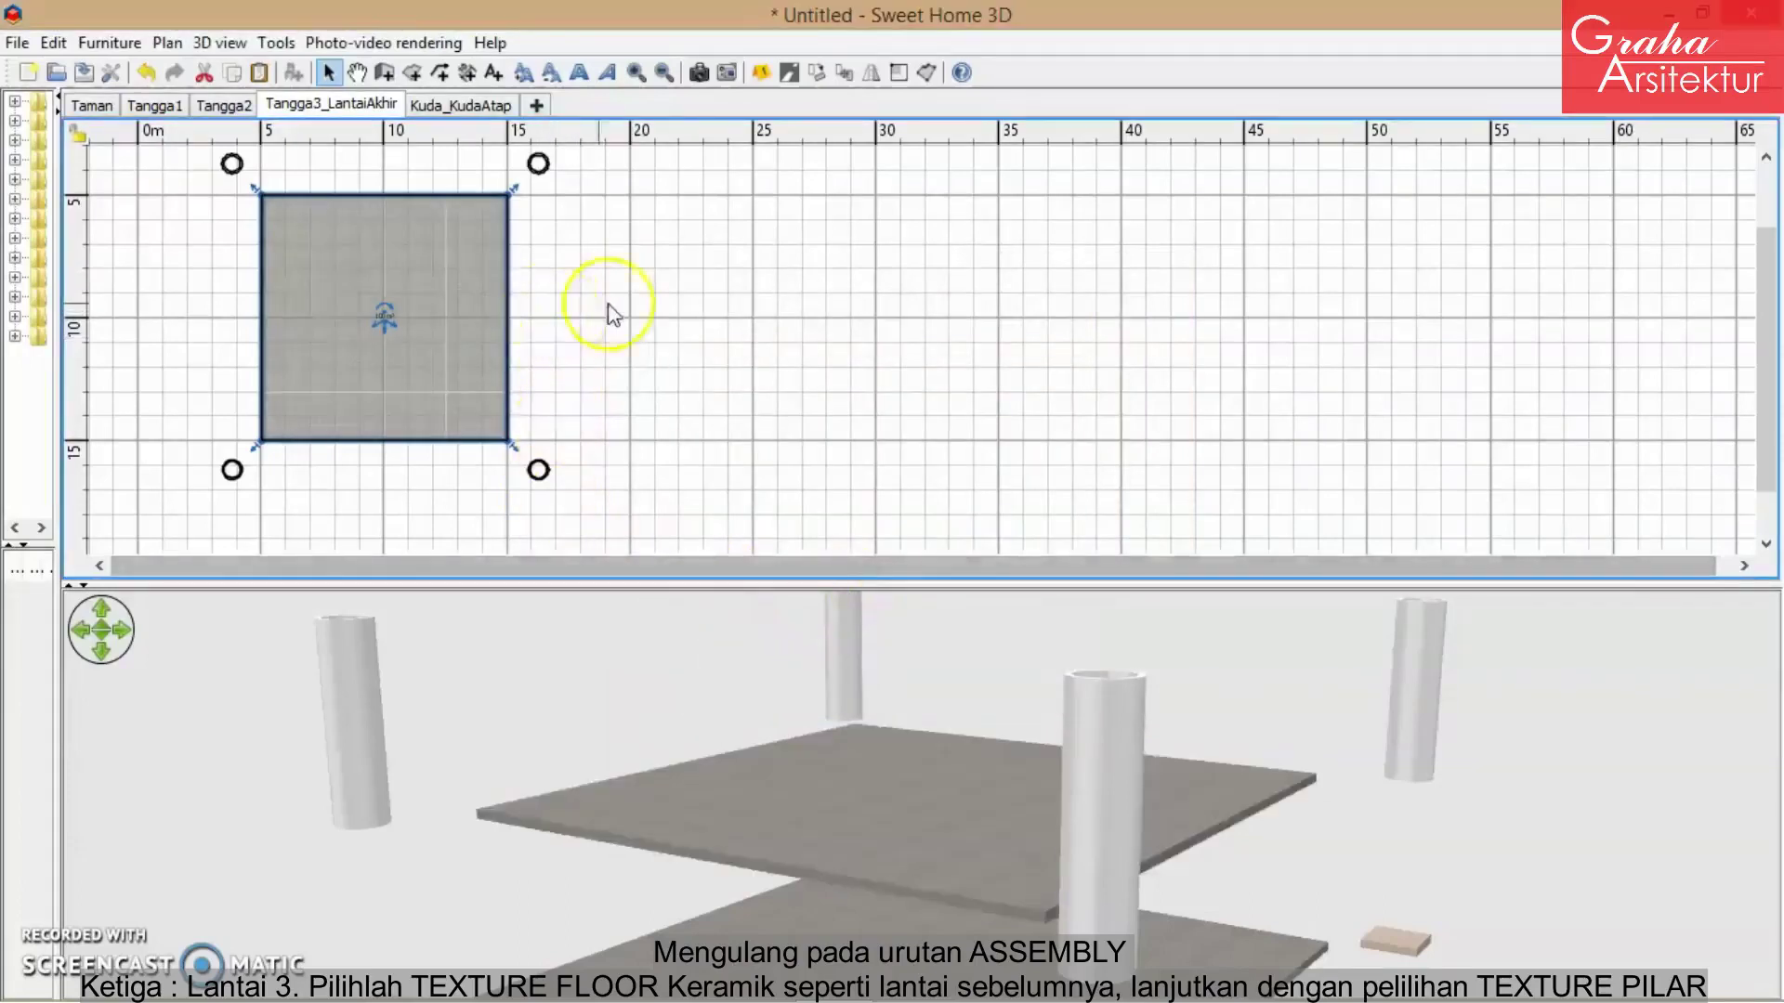
- Select the two round pillars below the room in plan and give their left sides the recent black and white stones texture
scroll(638, 305, up, 3)
drag(176, 179, 634, 271)
scroll(836, 246, down, 5)
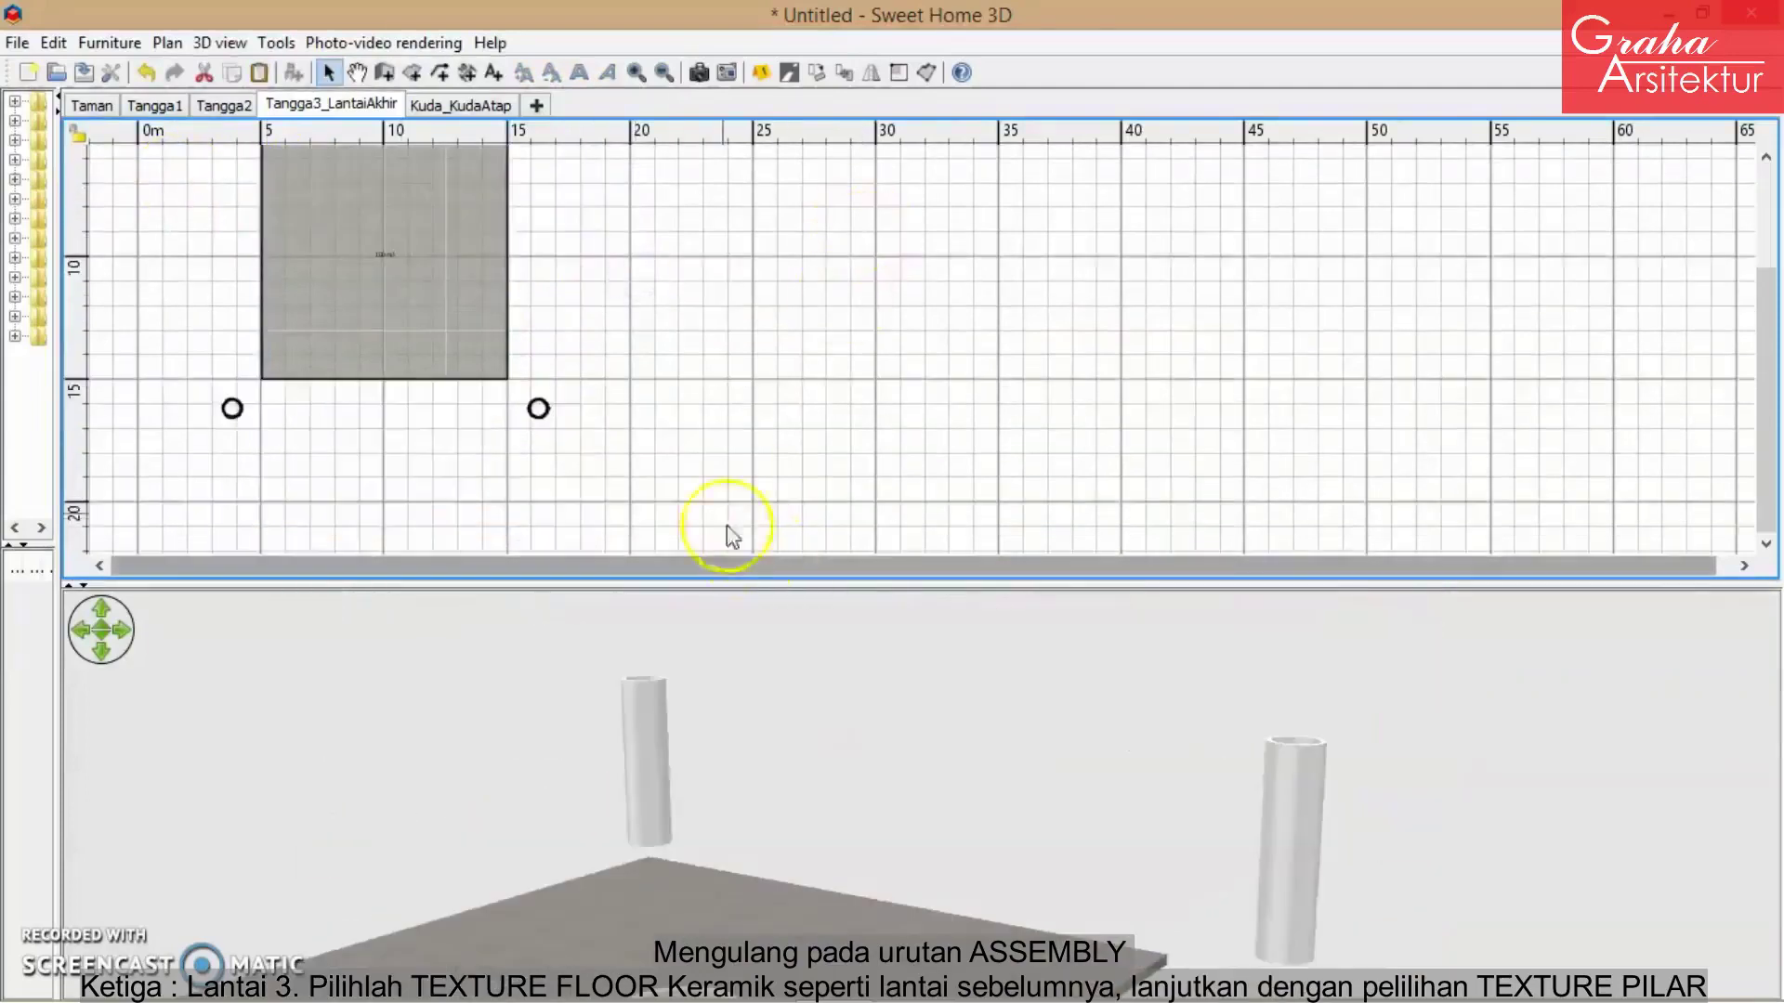
drag(717, 501, 148, 387)
right_click(231, 403)
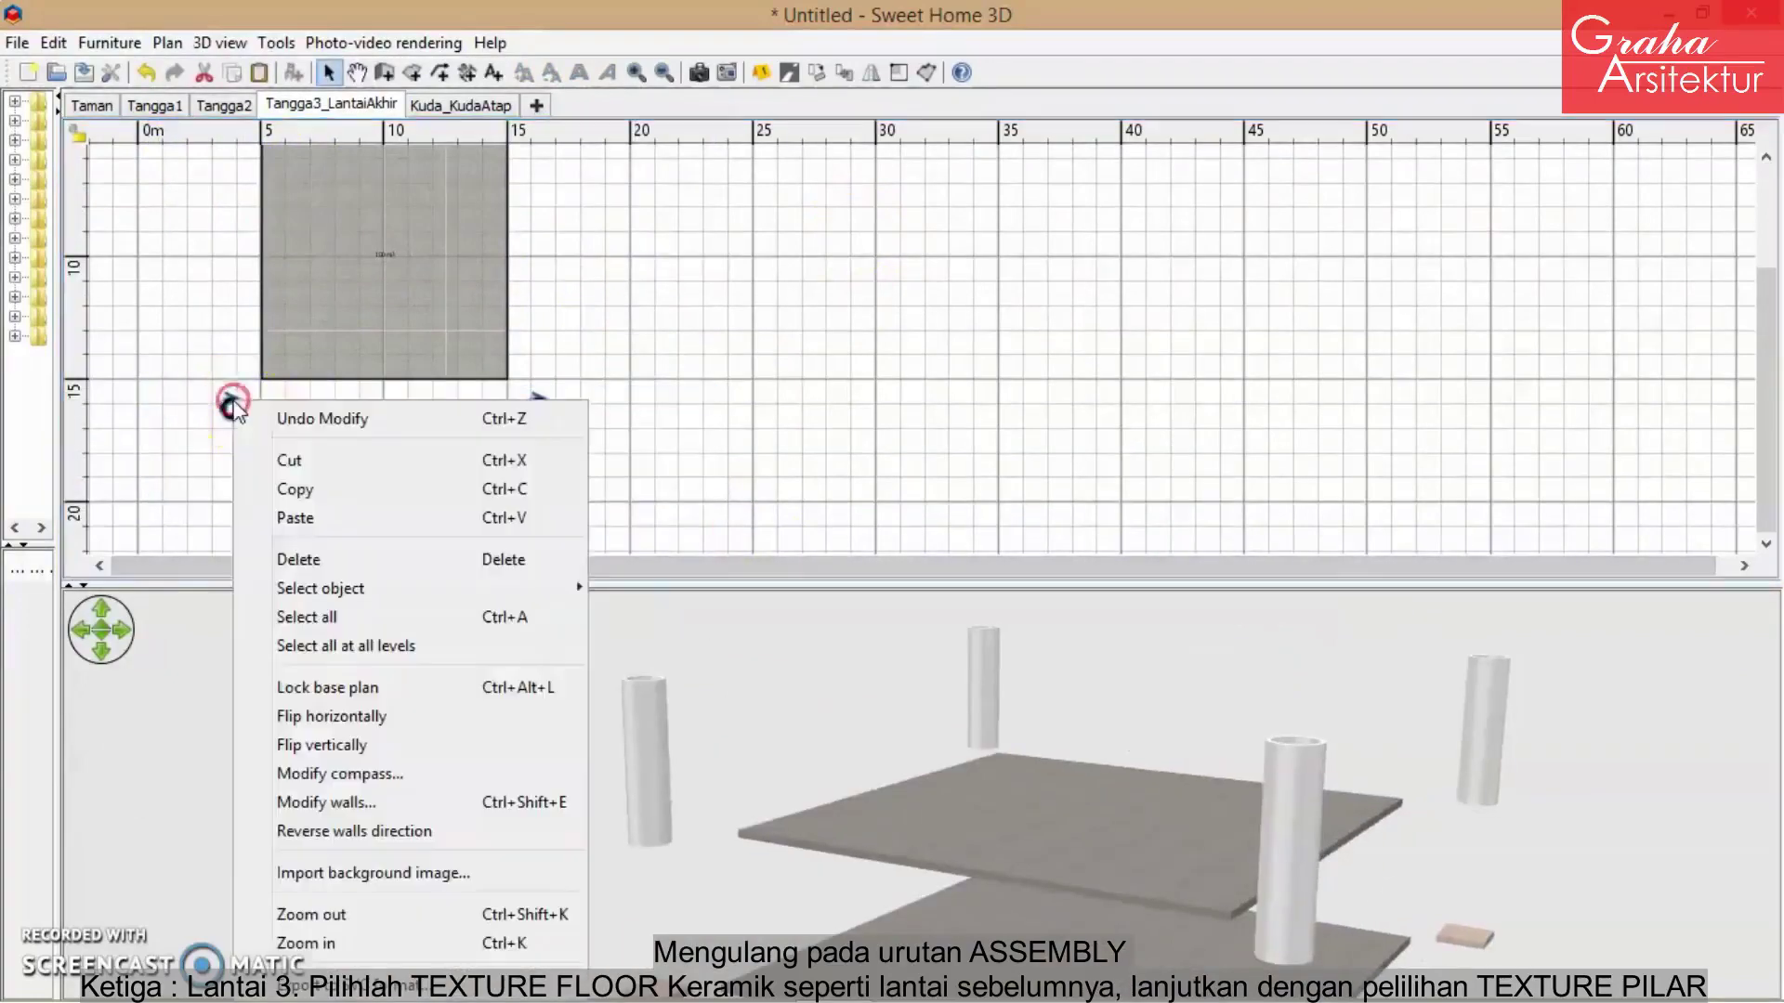
click(504, 801)
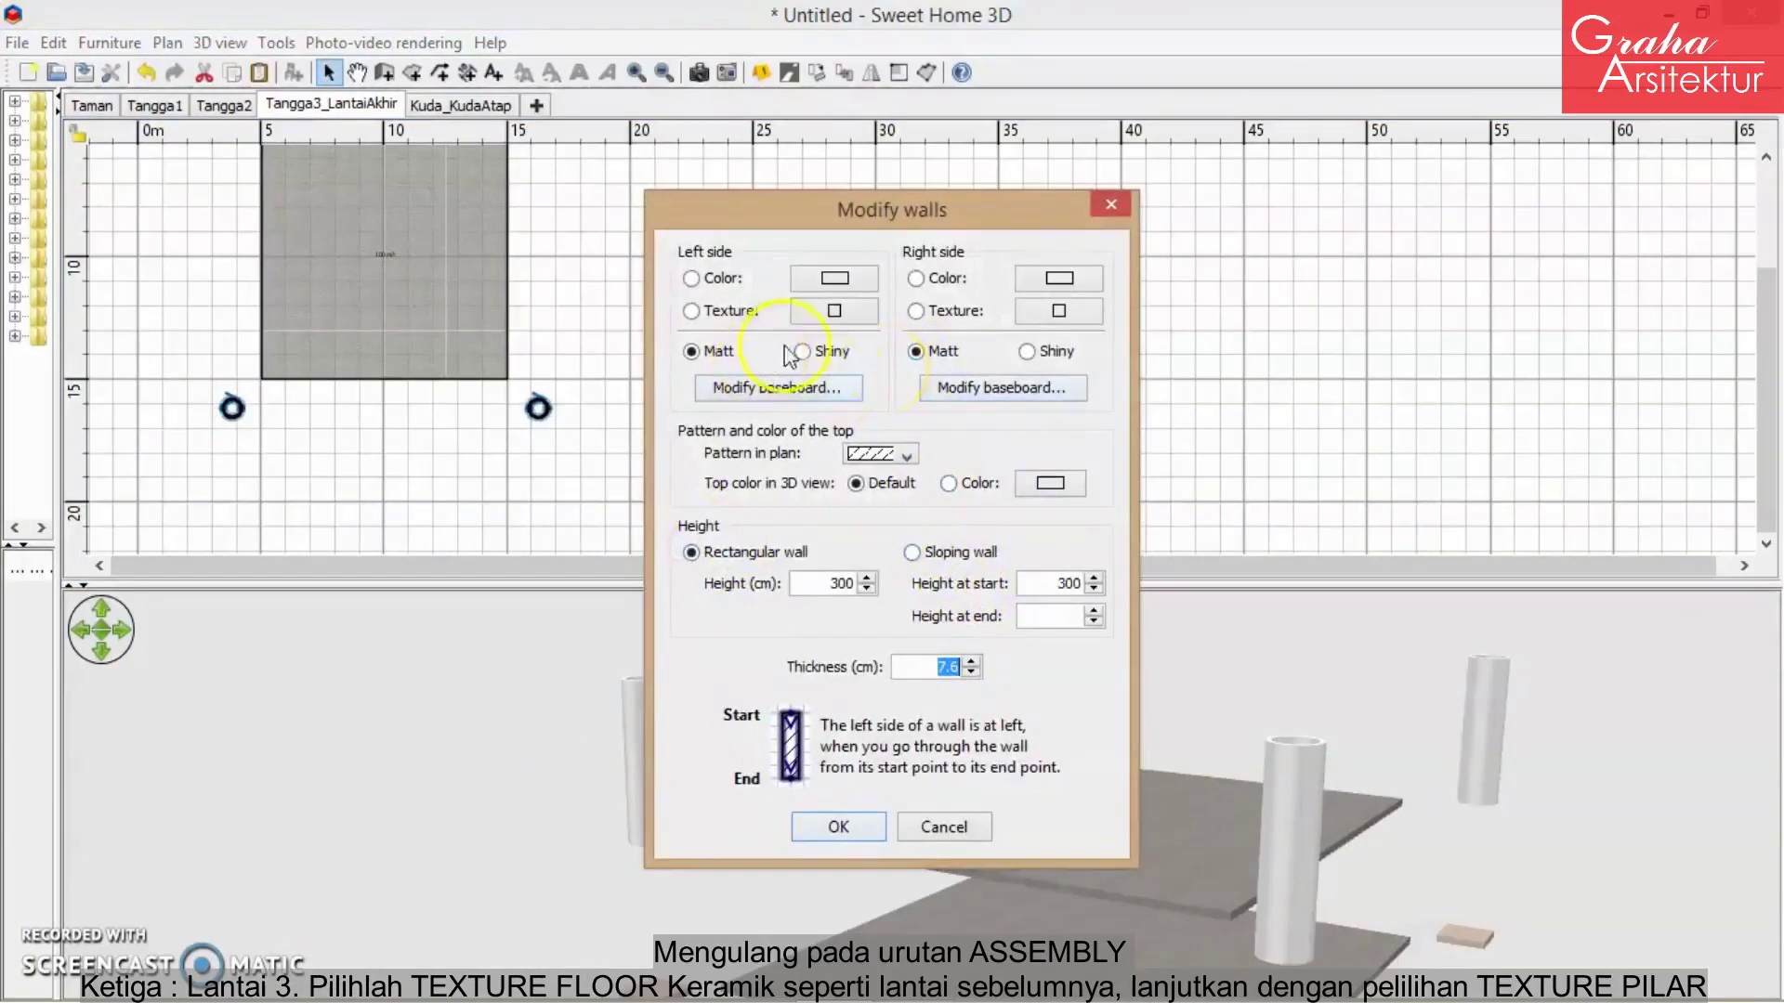
click(834, 310)
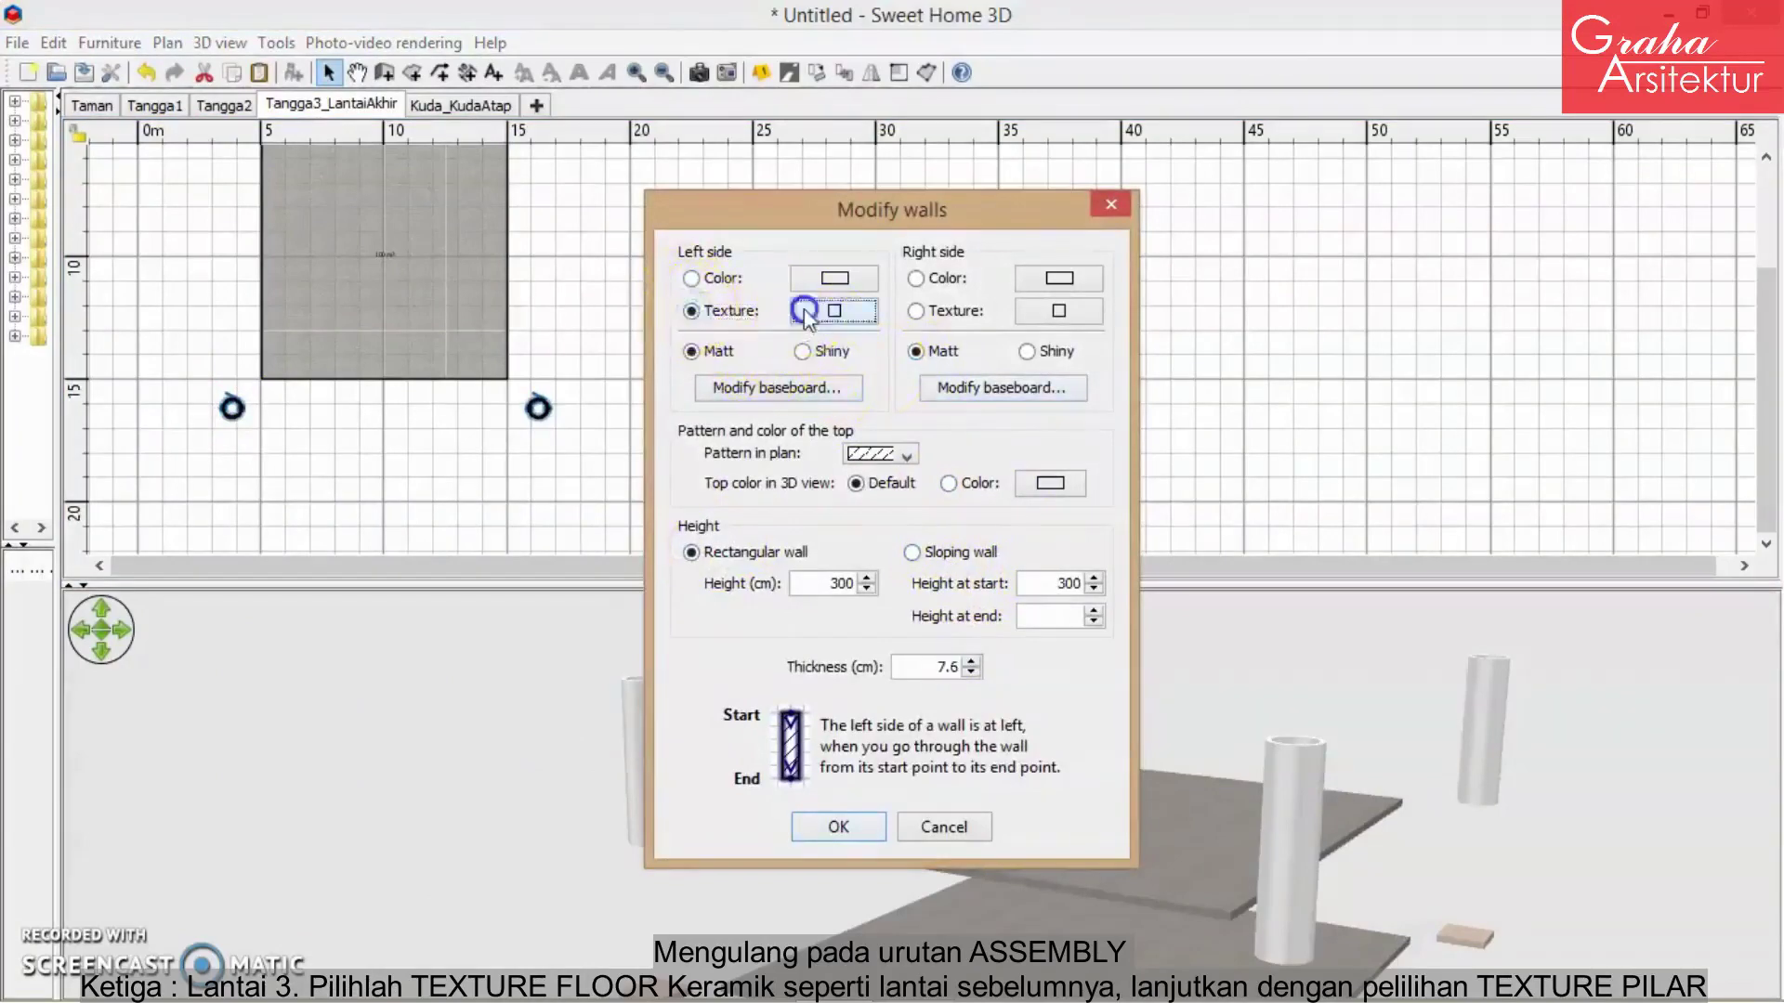
click(852, 763)
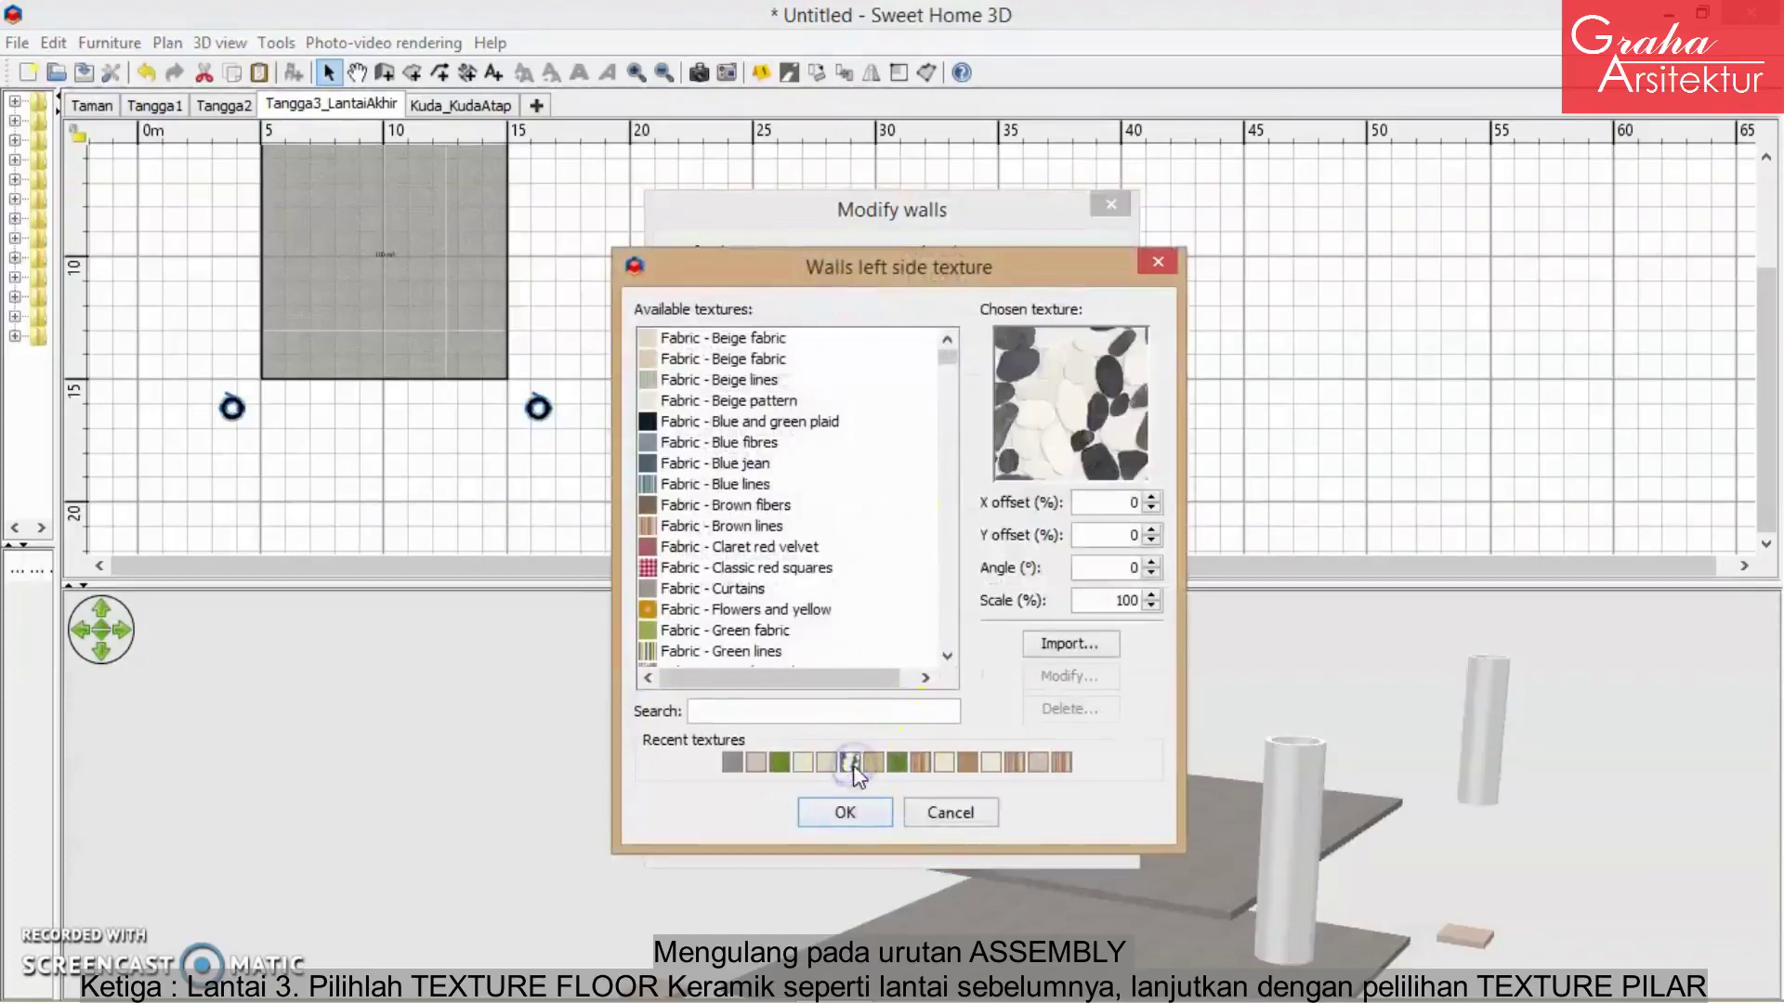
click(845, 813)
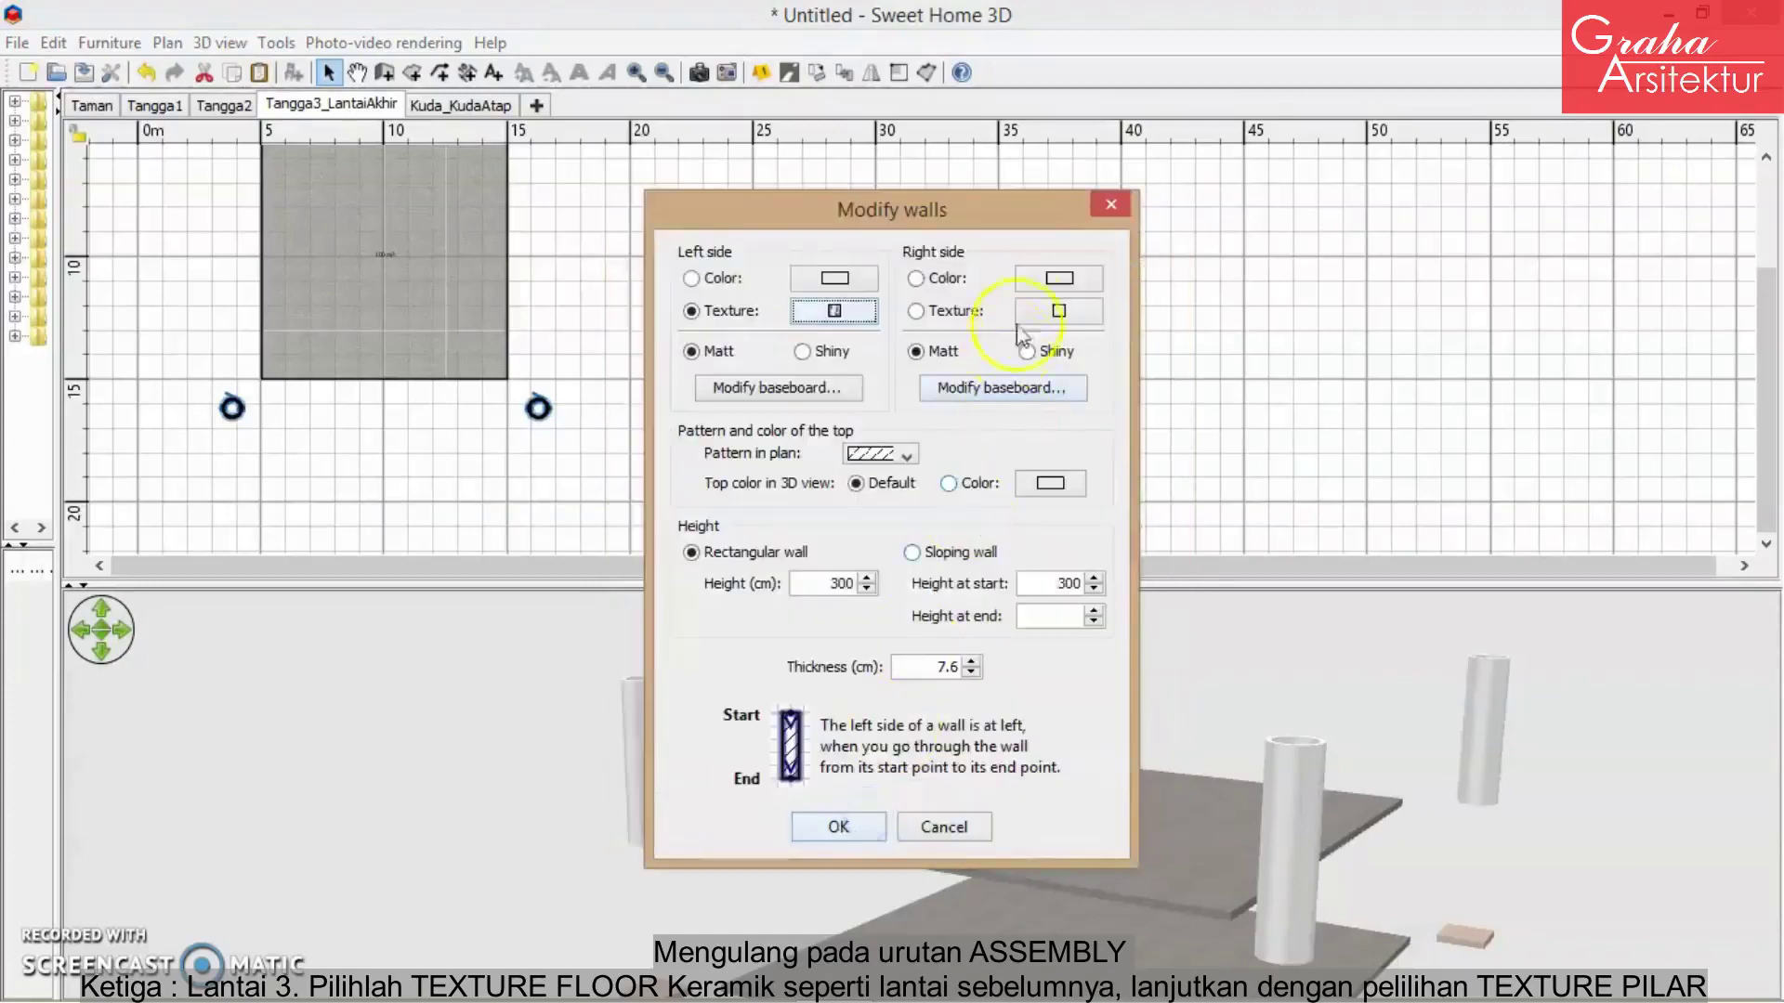
- Give the right sides of the same two pillars the black and white stones texture and apply the wall changes
click(918, 312)
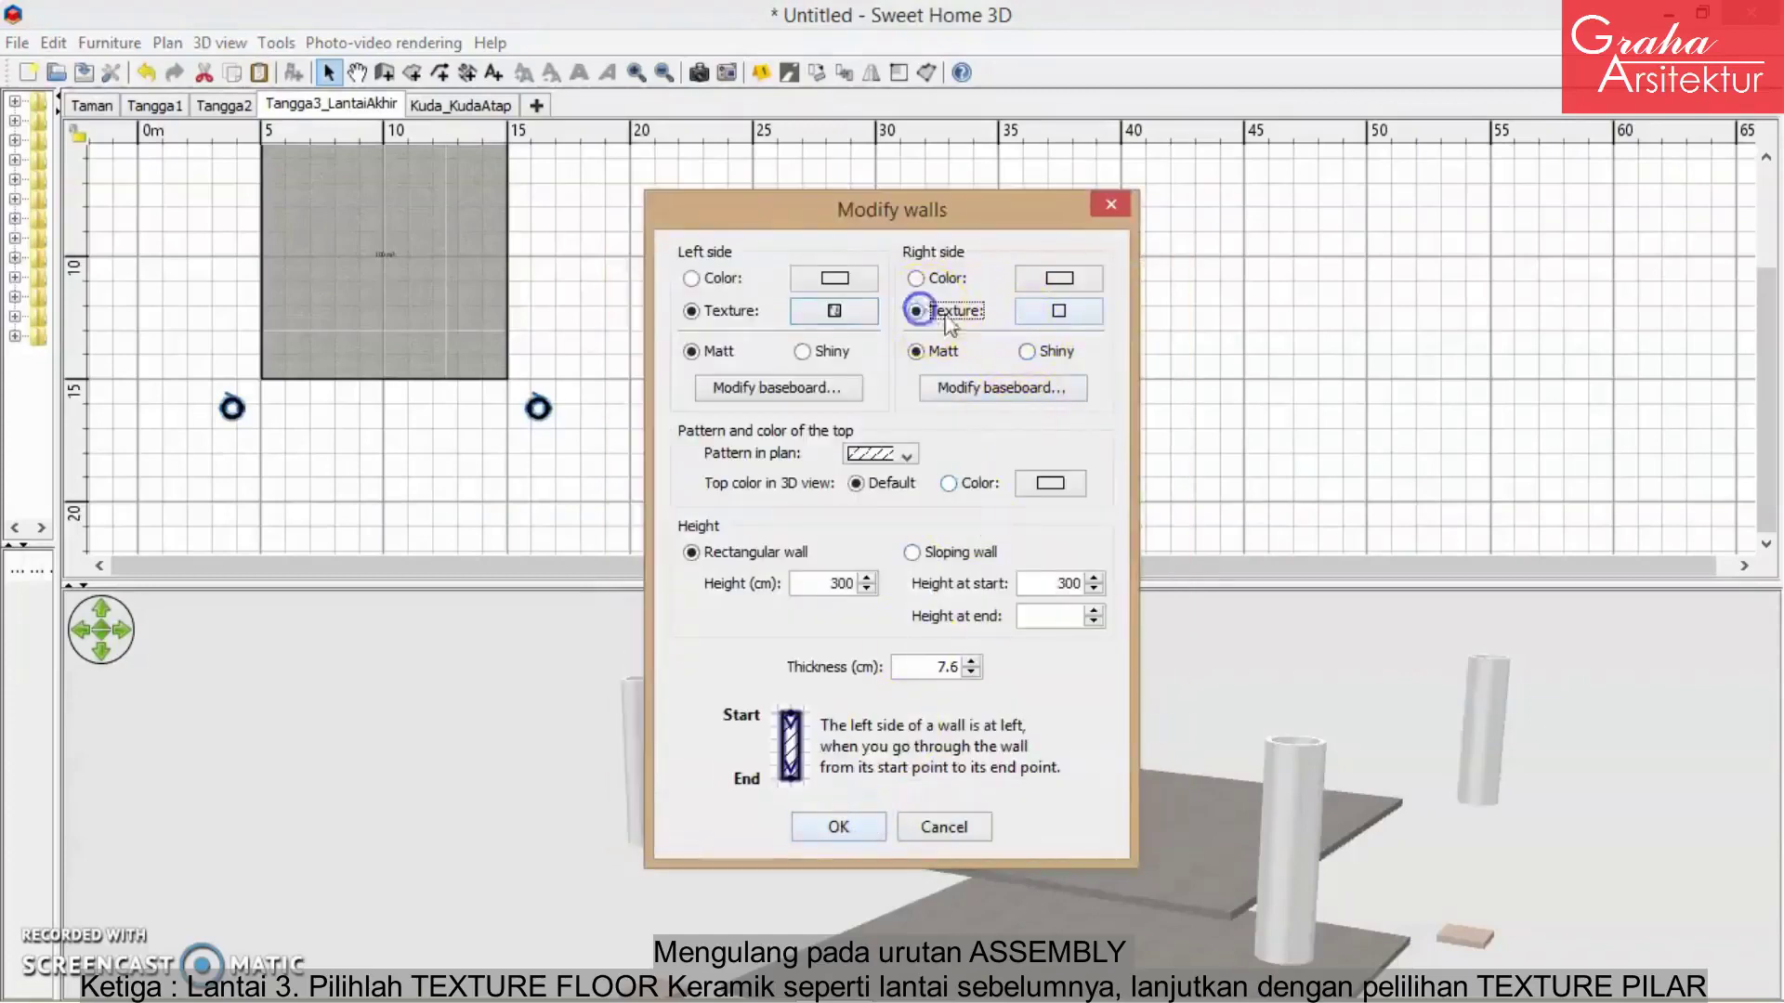
click(1055, 314)
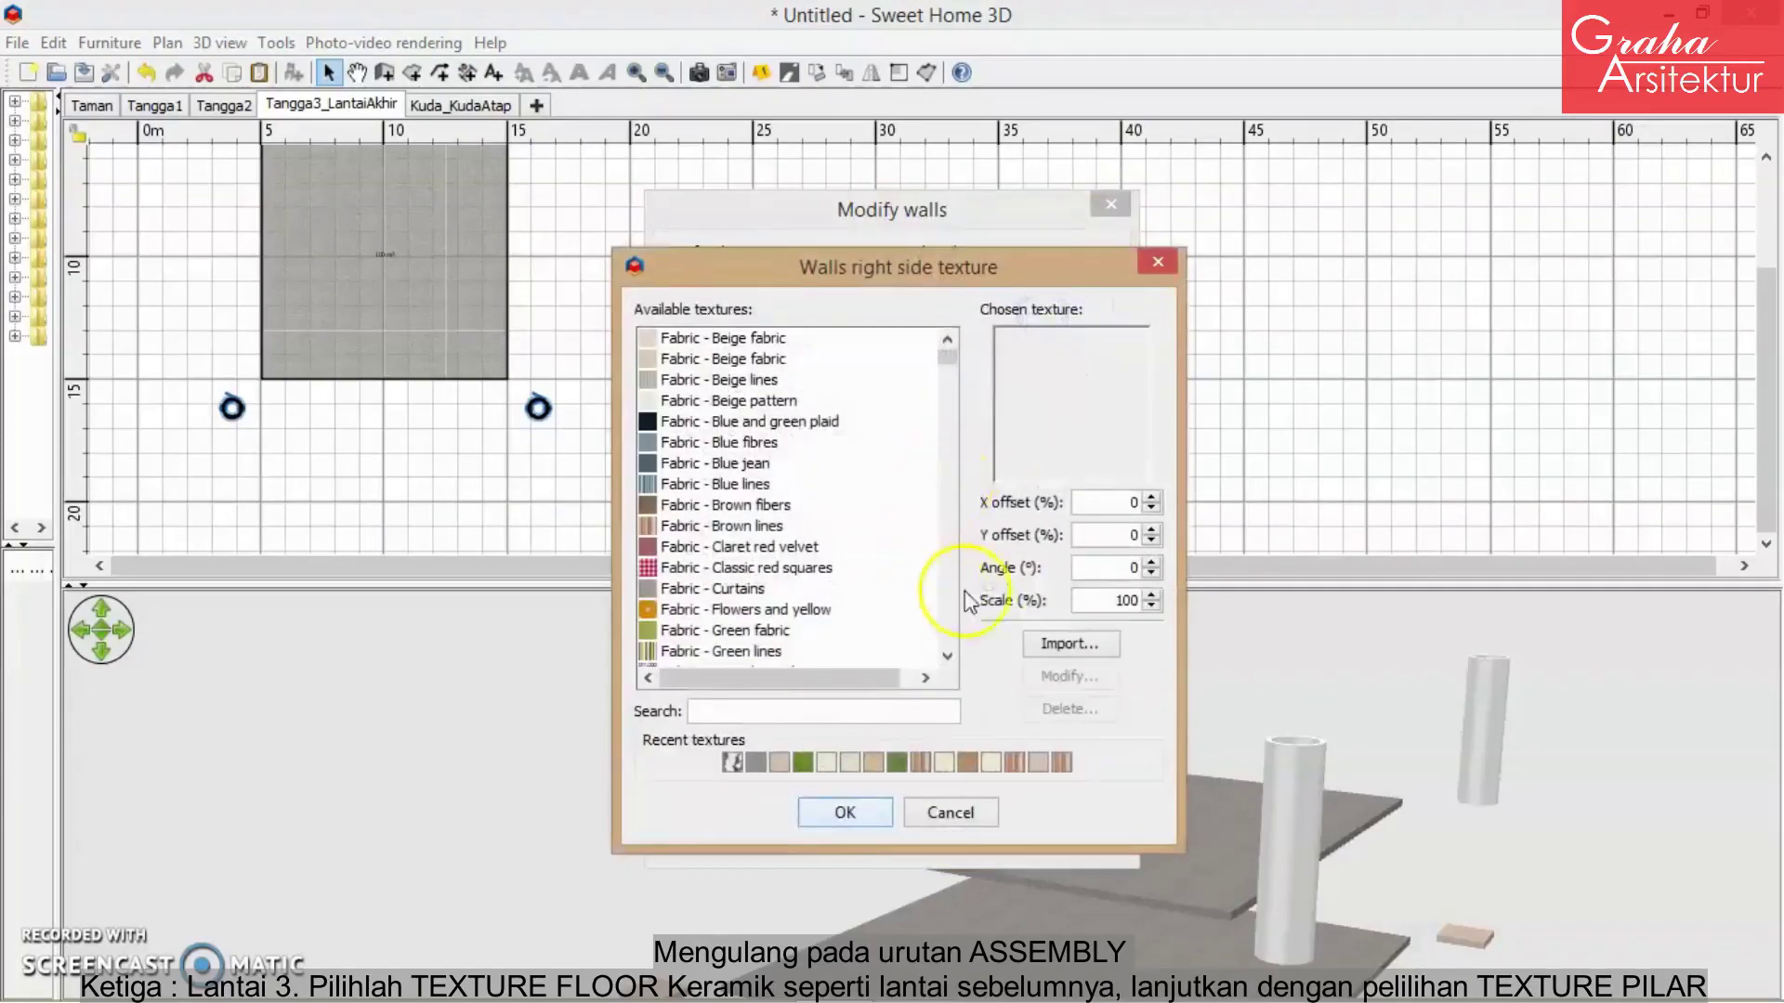
click(734, 762)
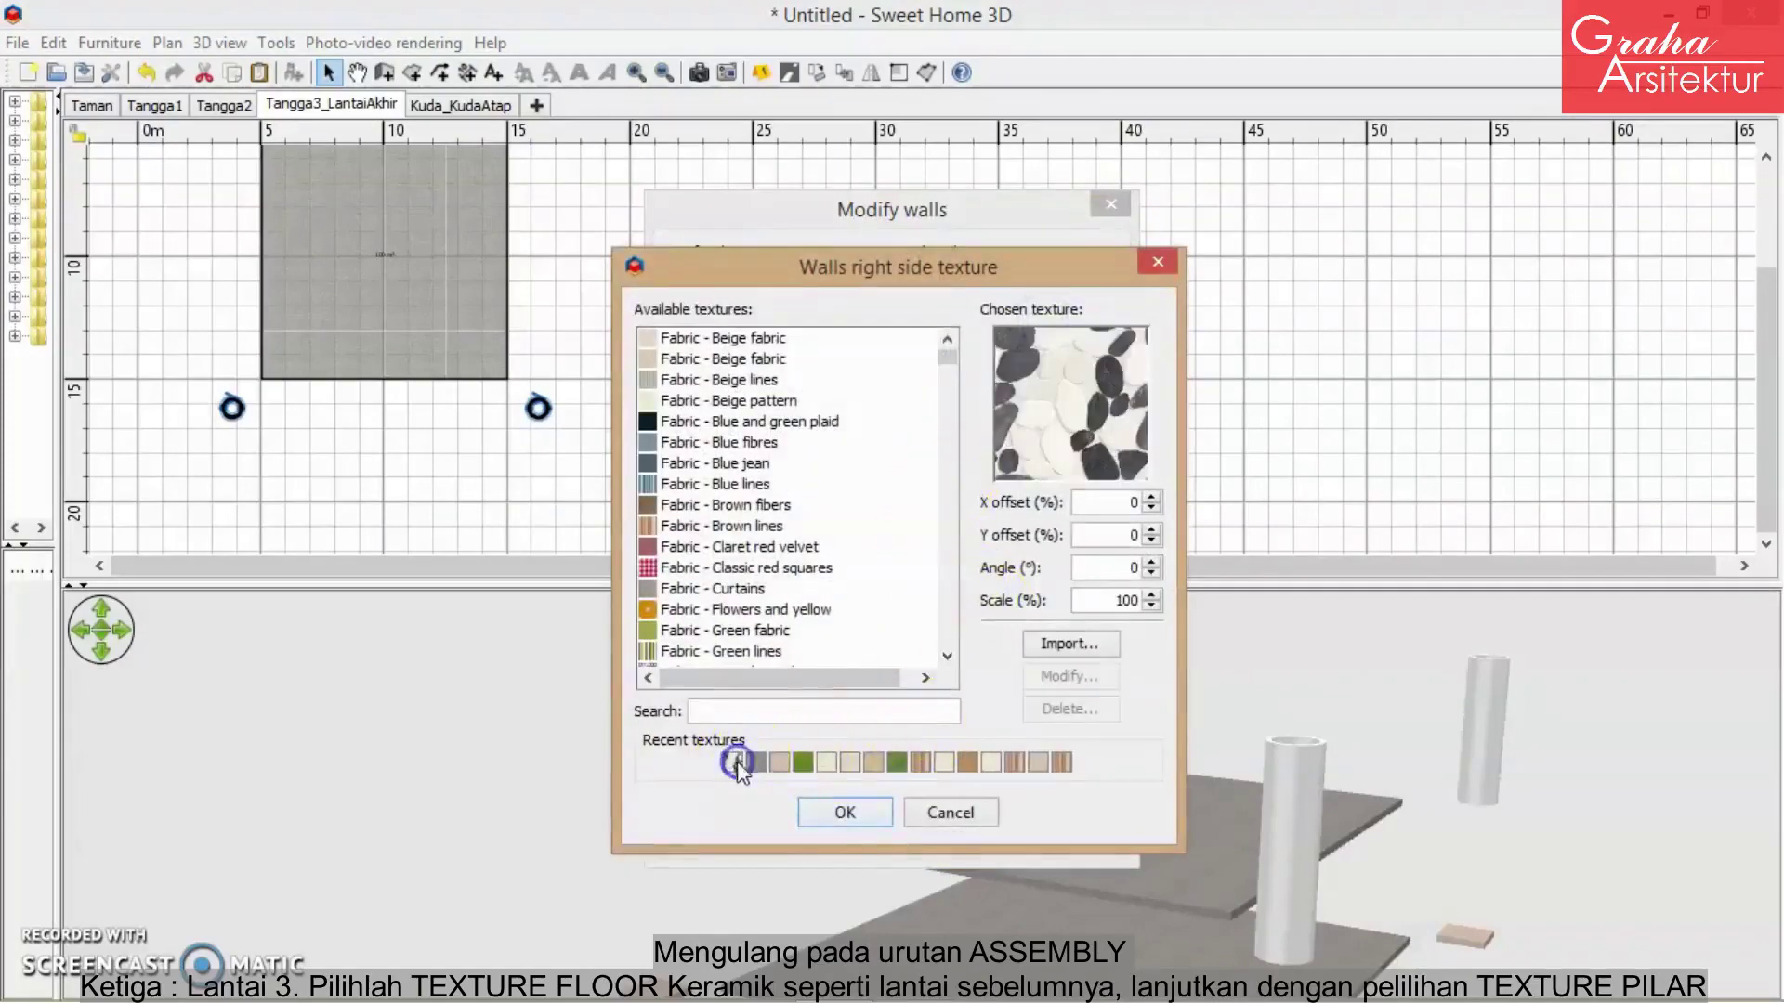
click(845, 812)
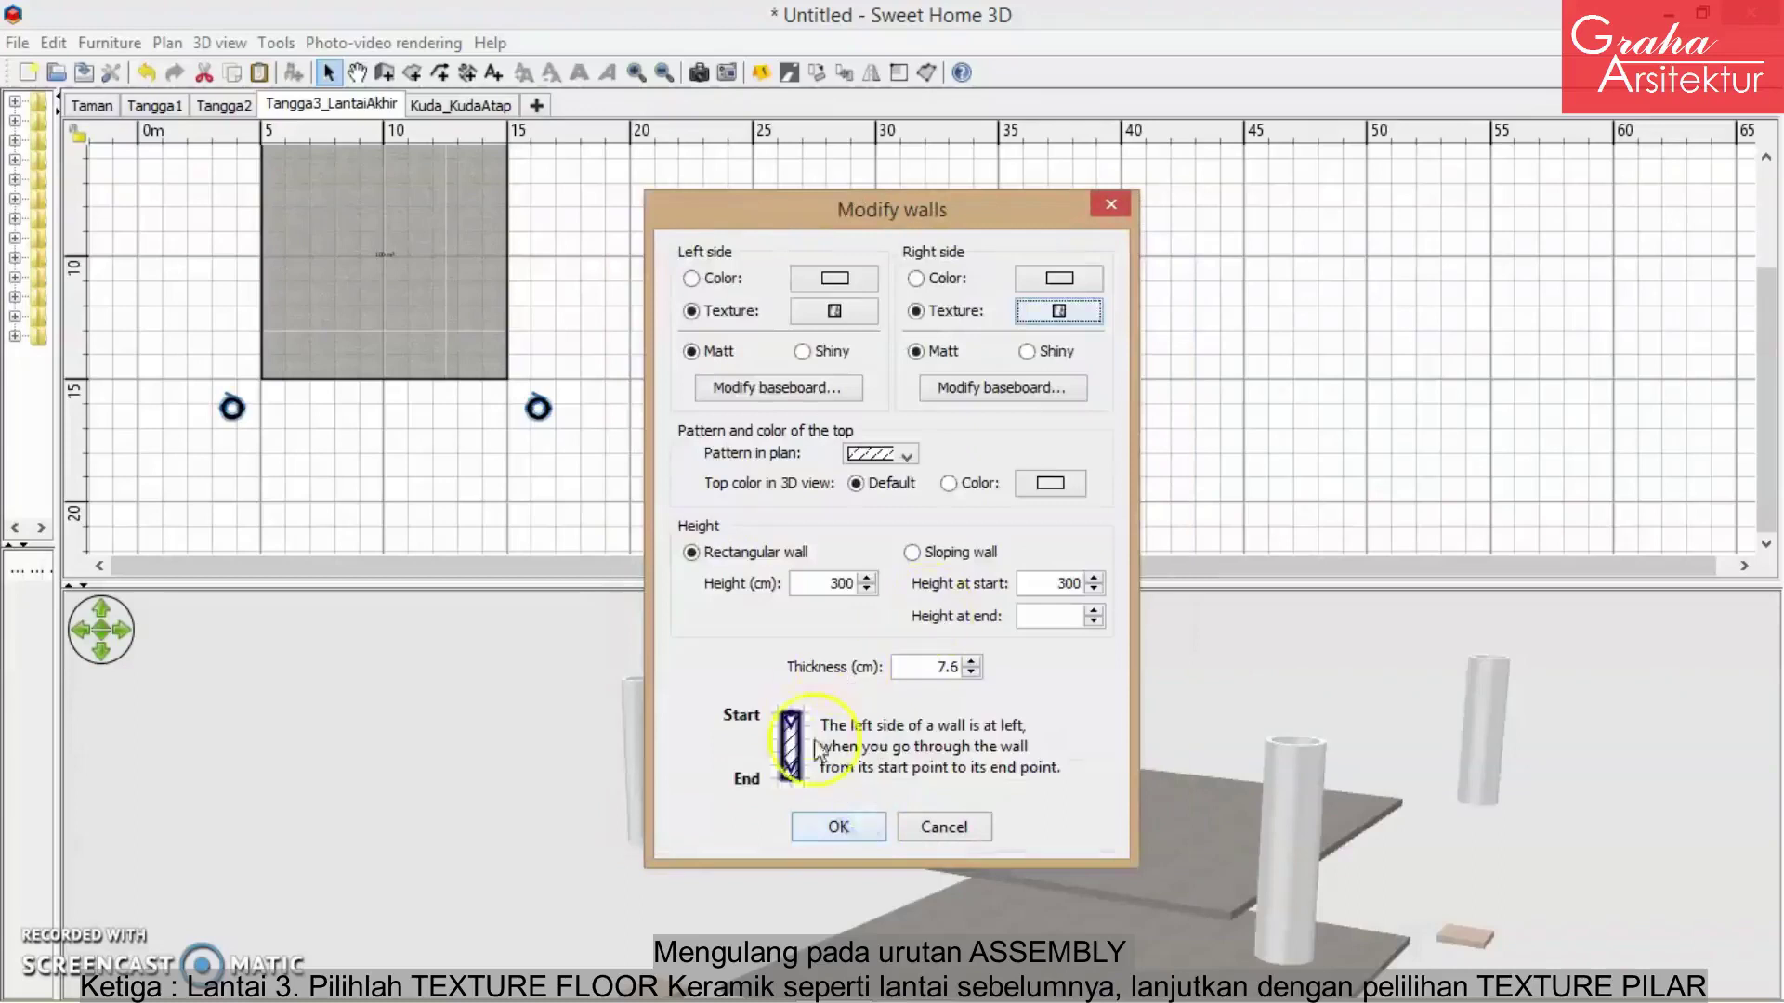
click(841, 827)
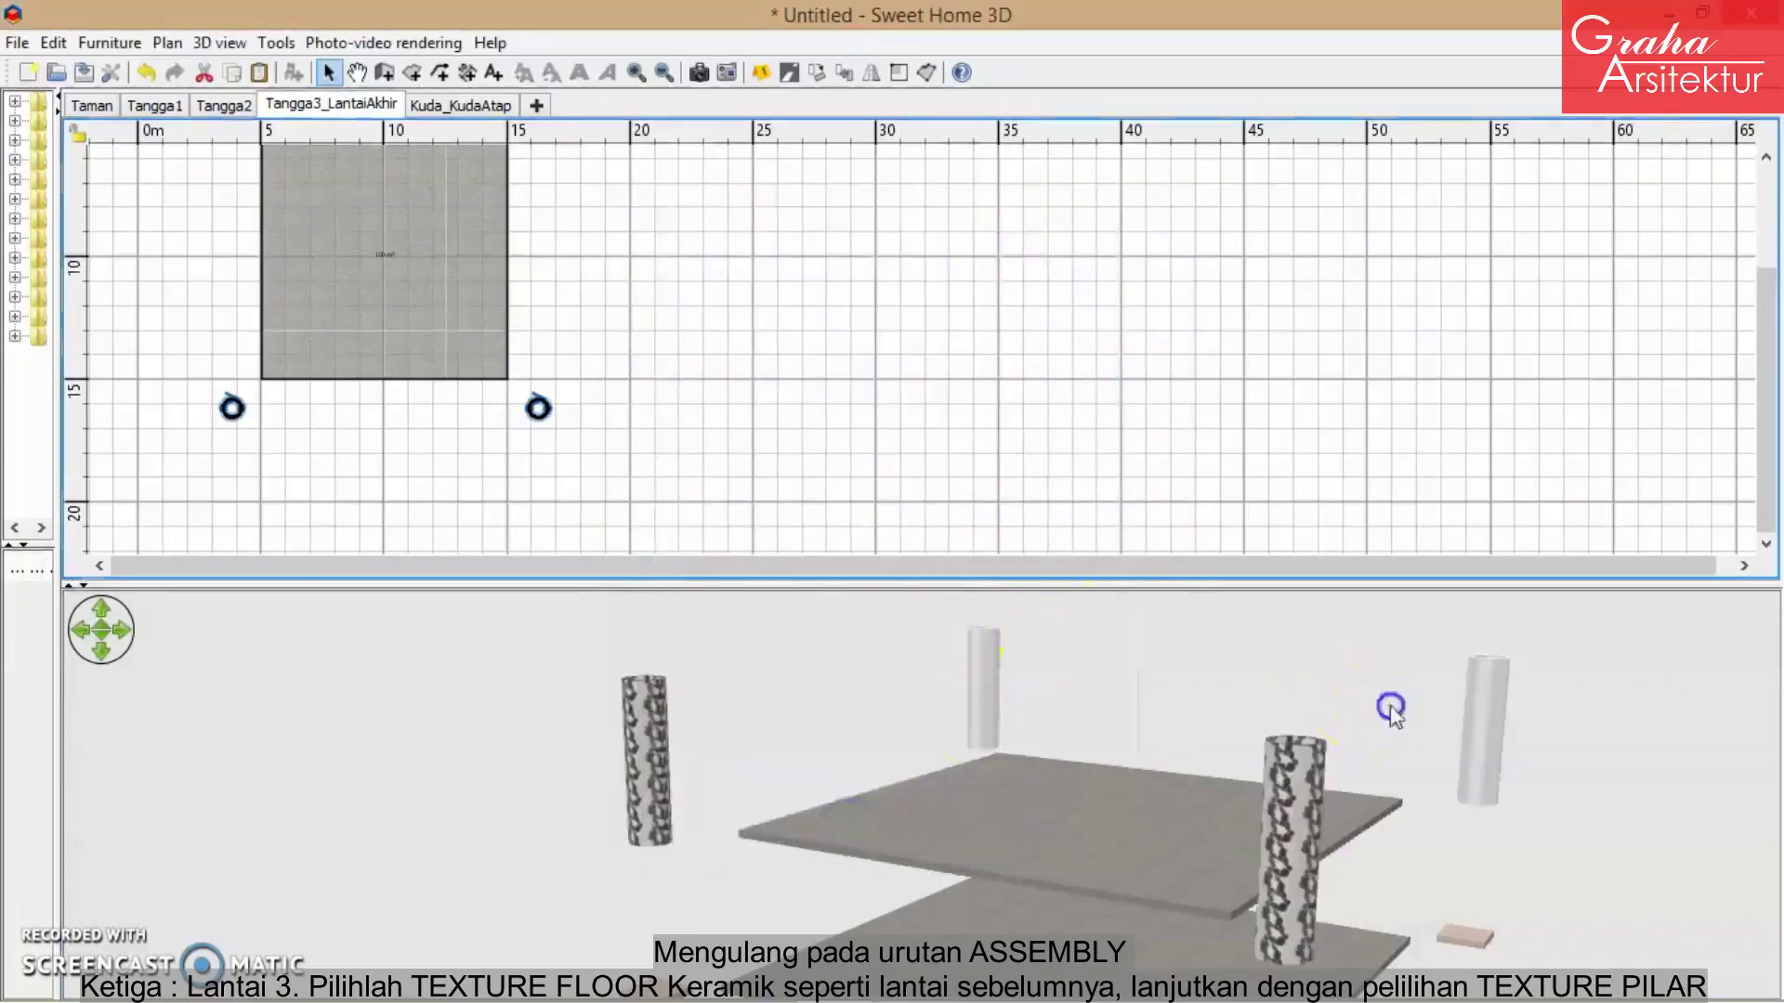
- Select the two round pillars above the room in plan and set their left side texture to black and white stones
scroll(1171, 697, up, 3)
drag(1172, 696, 1307, 727)
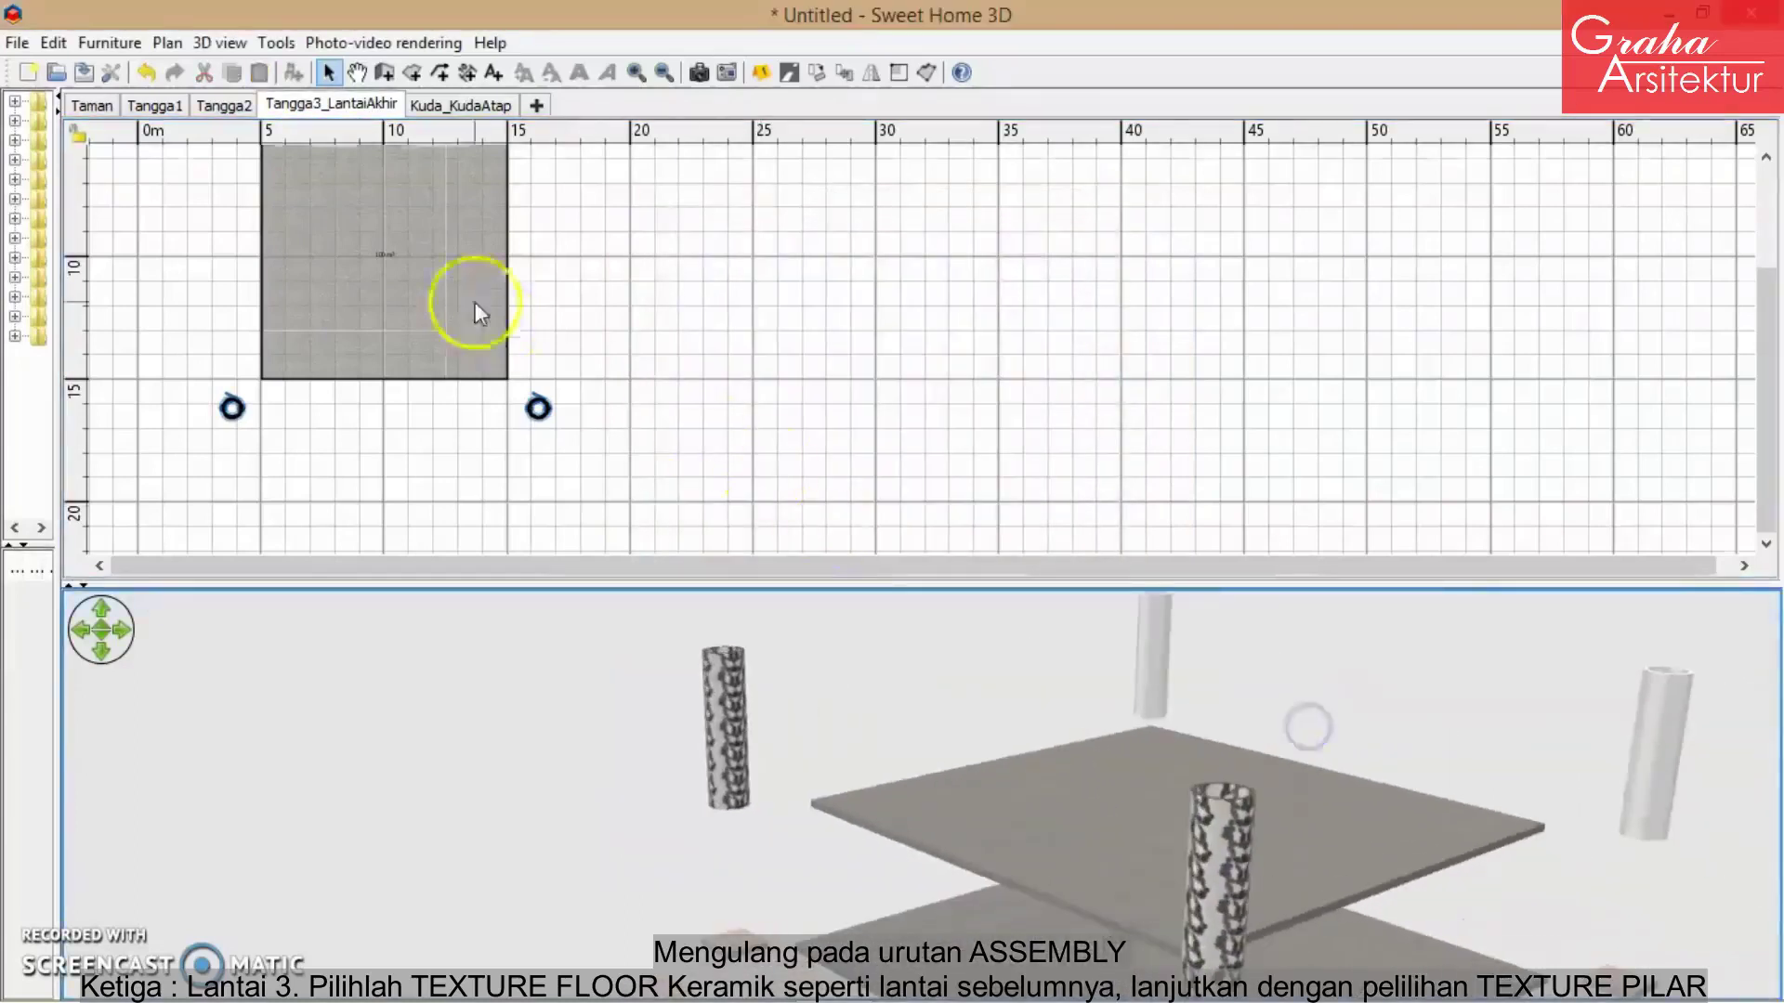
scroll(470, 293, up, 3)
click(226, 213)
drag(143, 193, 609, 275)
right_click(534, 258)
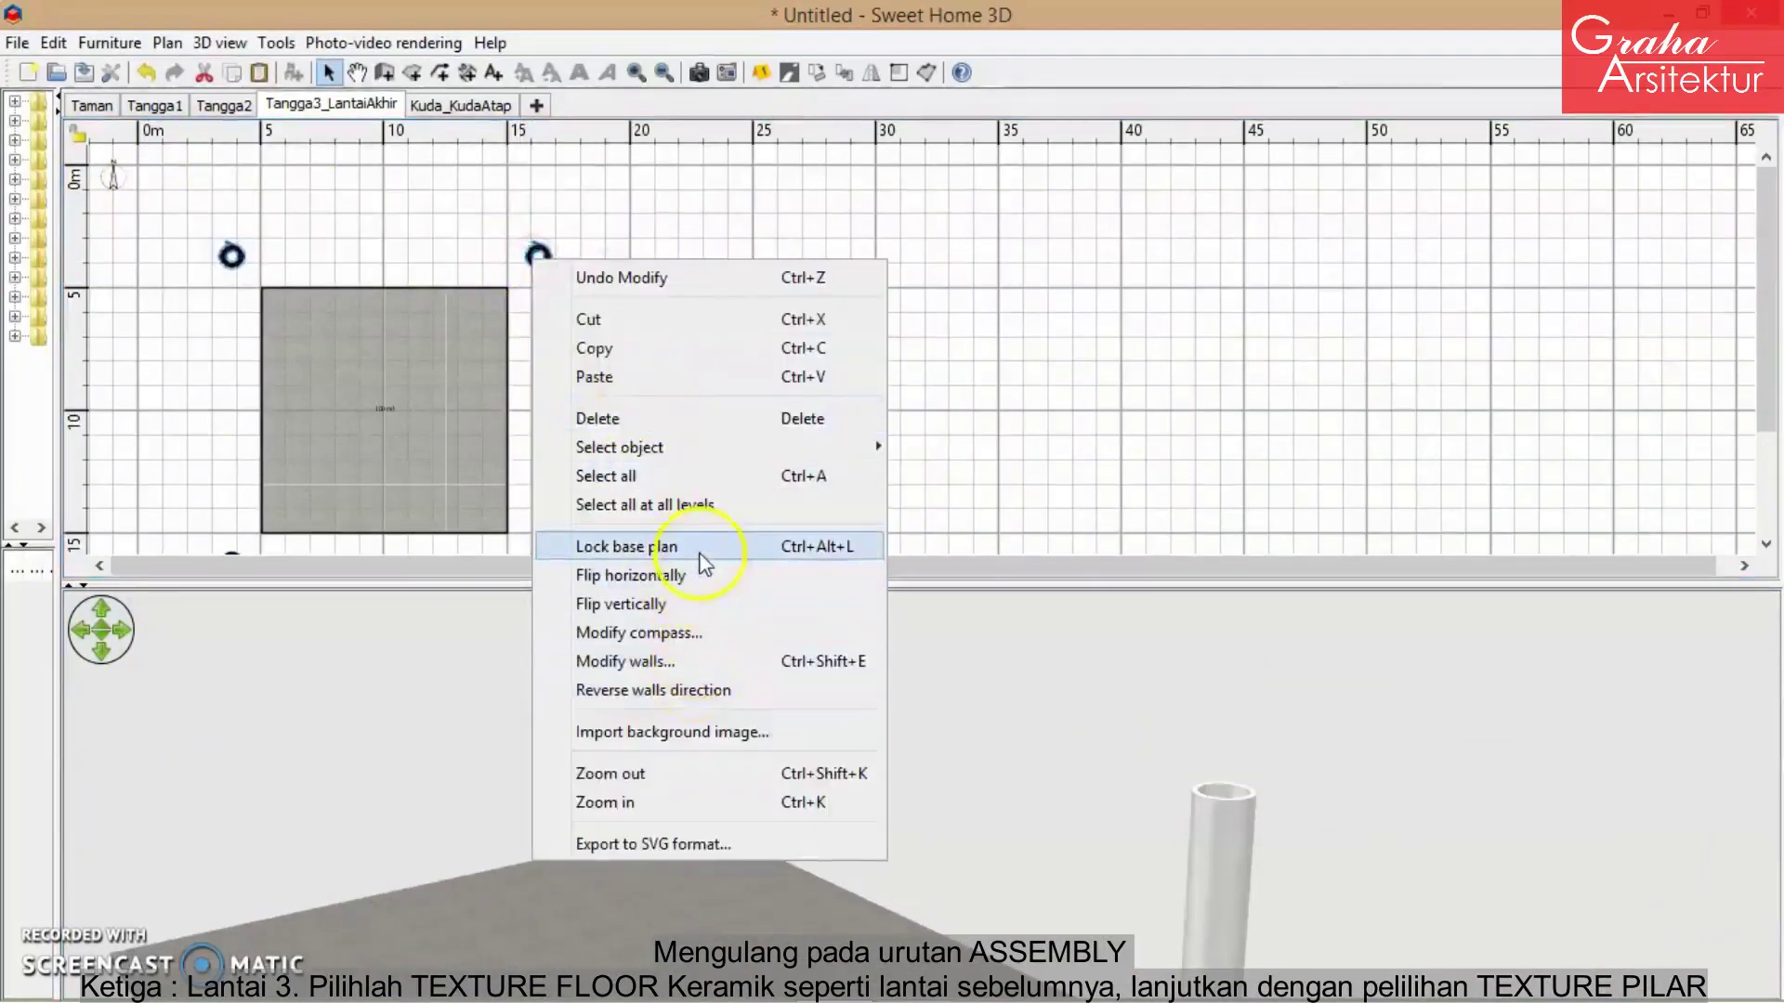
click(713, 658)
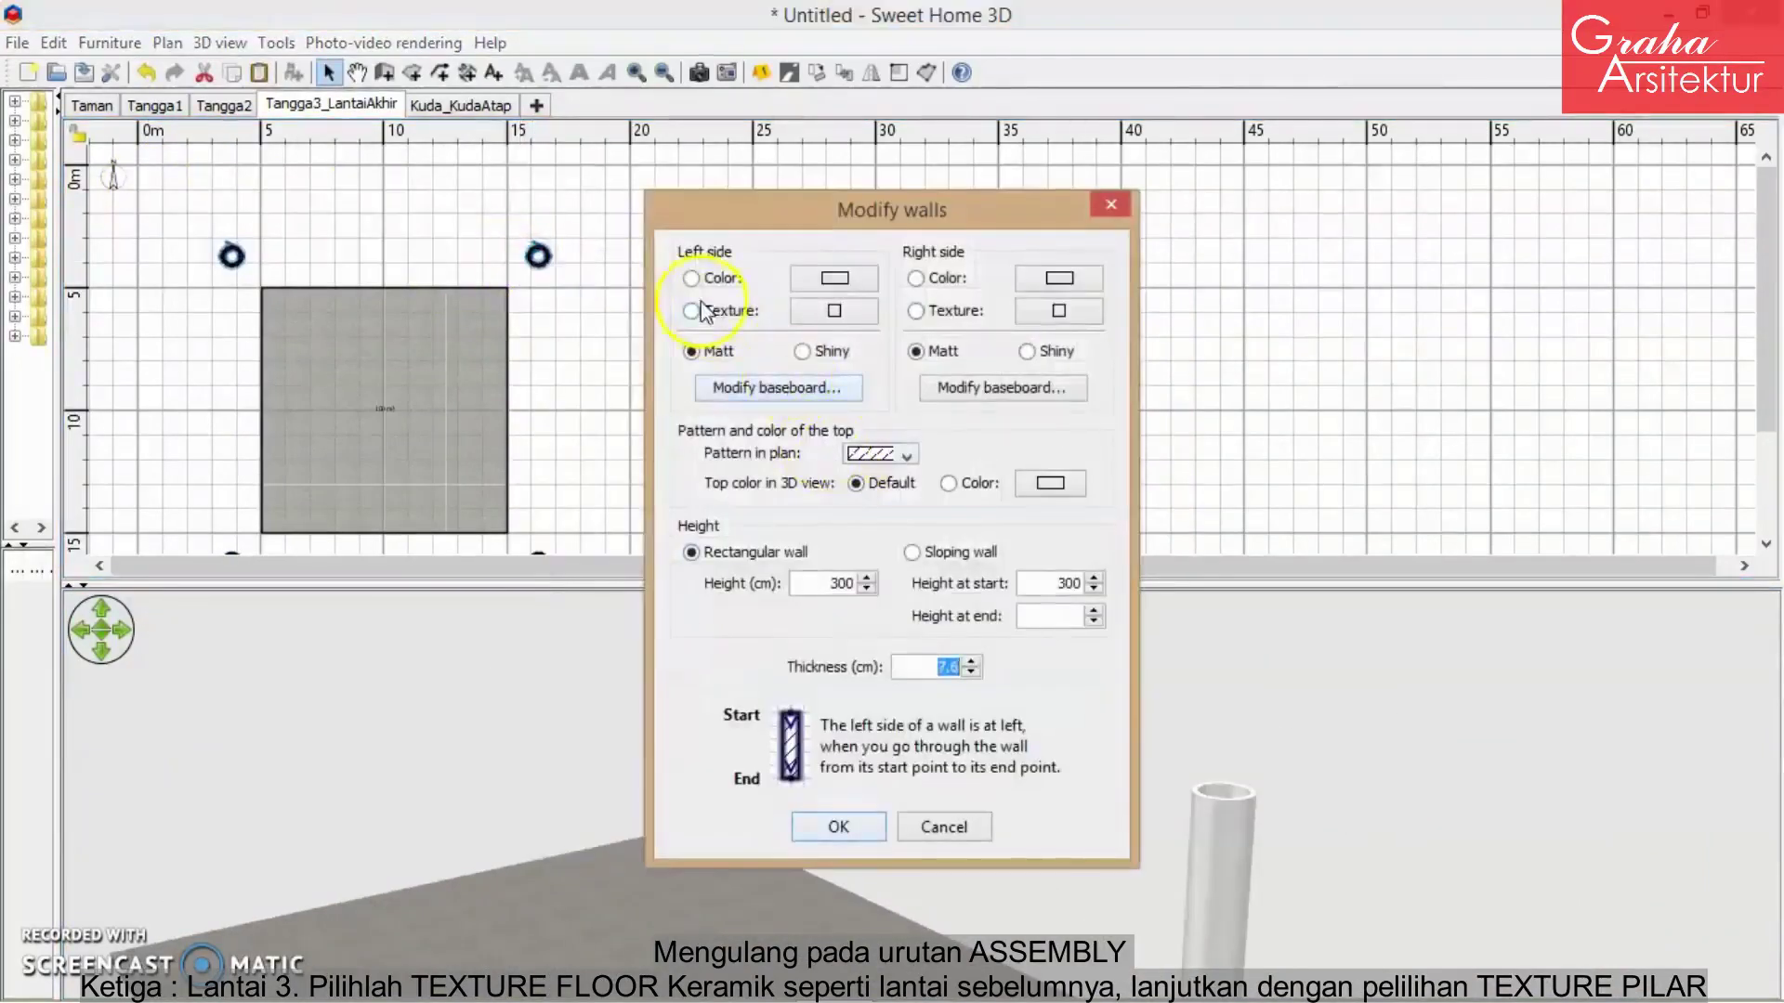
click(835, 311)
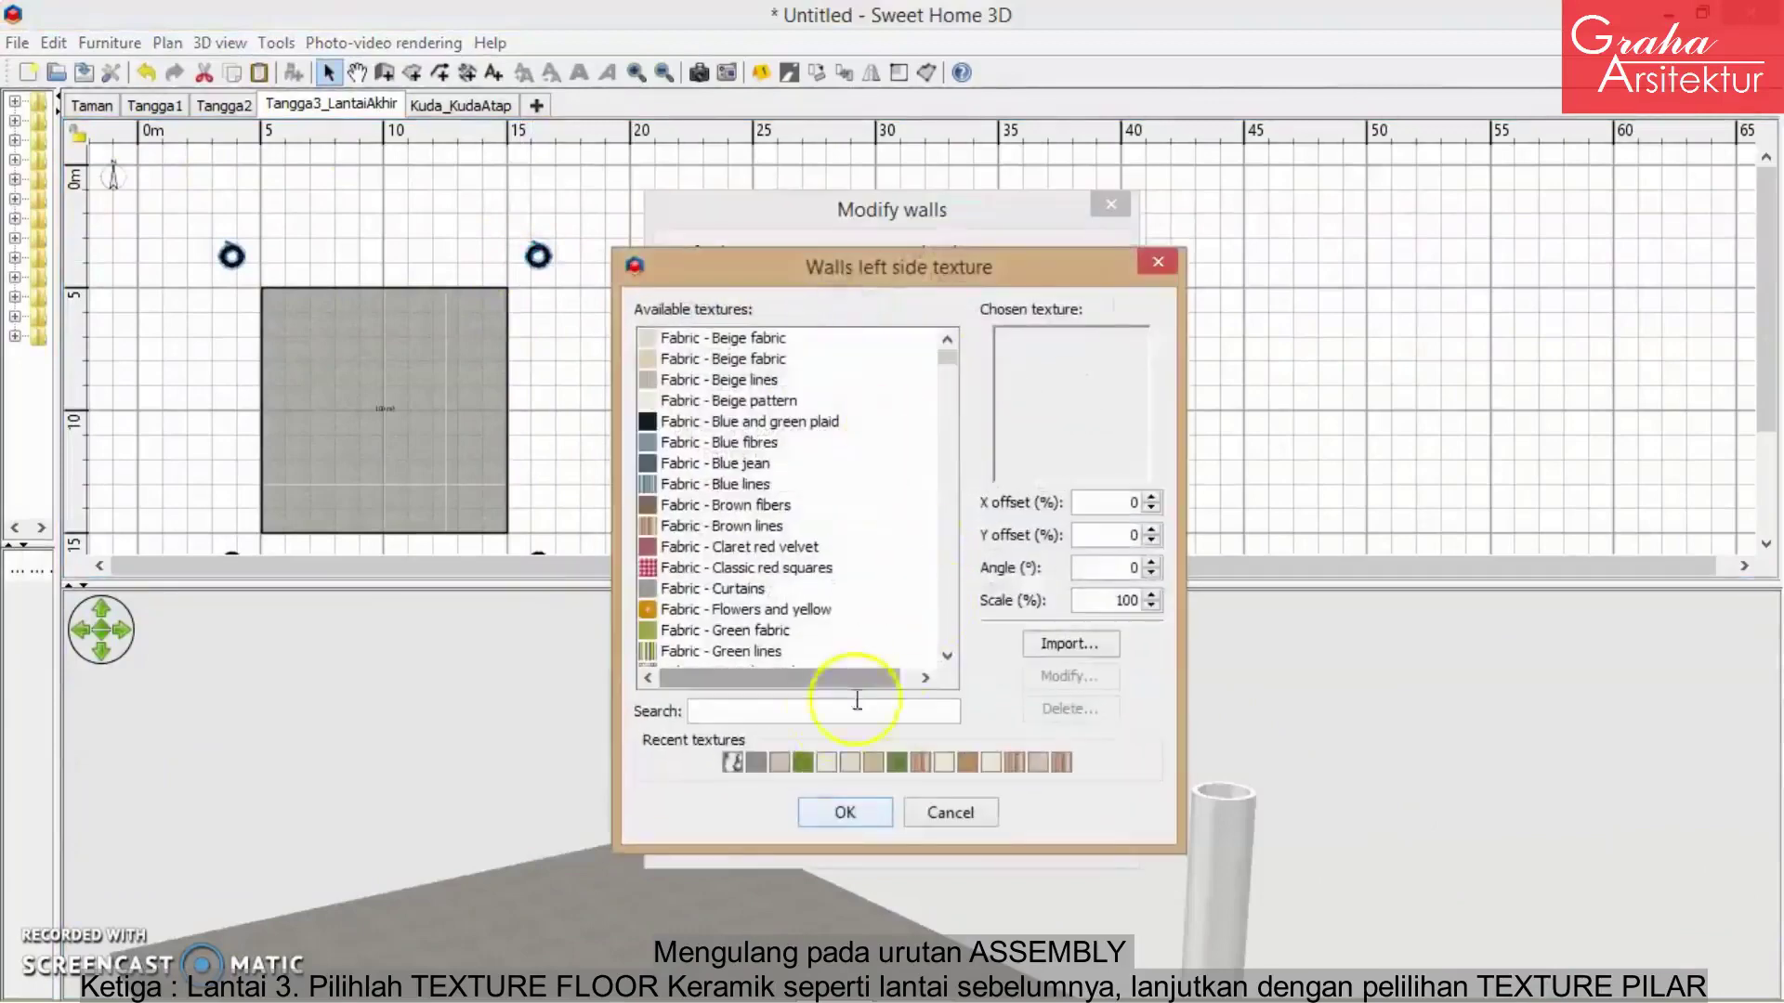
click(732, 762)
click(827, 818)
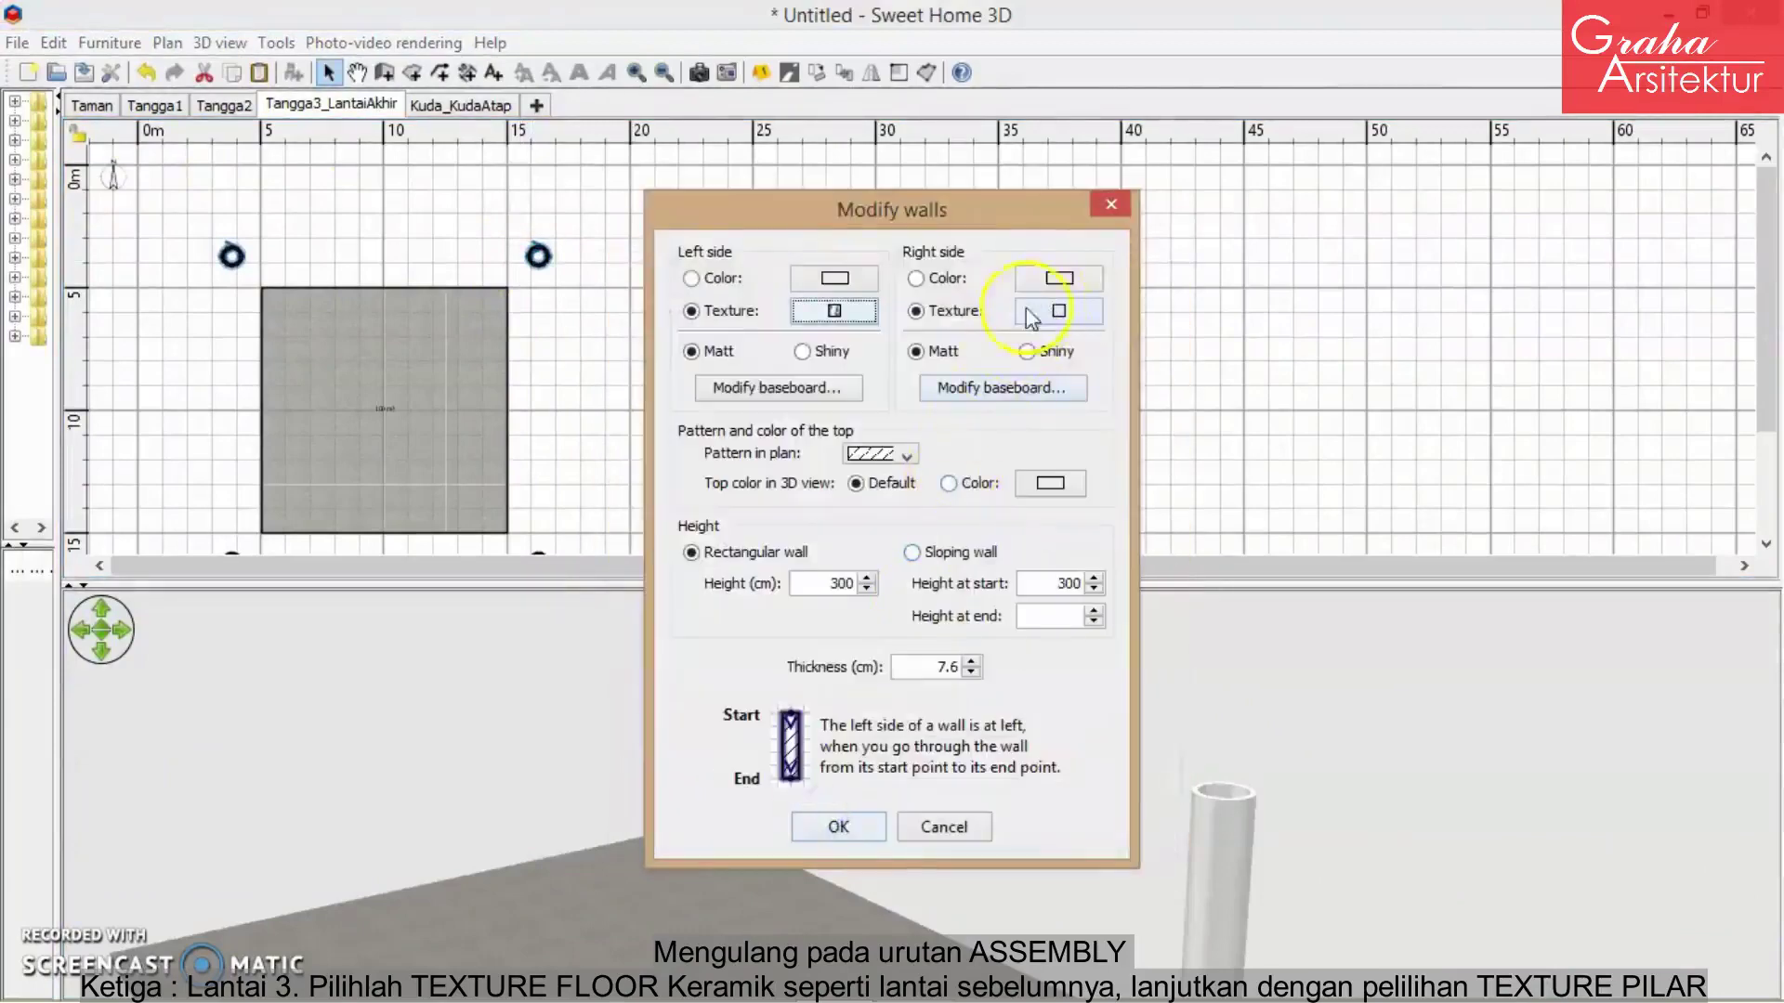
- Set the right side texture of the two pillars above the room to black and white stones and apply it
click(1031, 314)
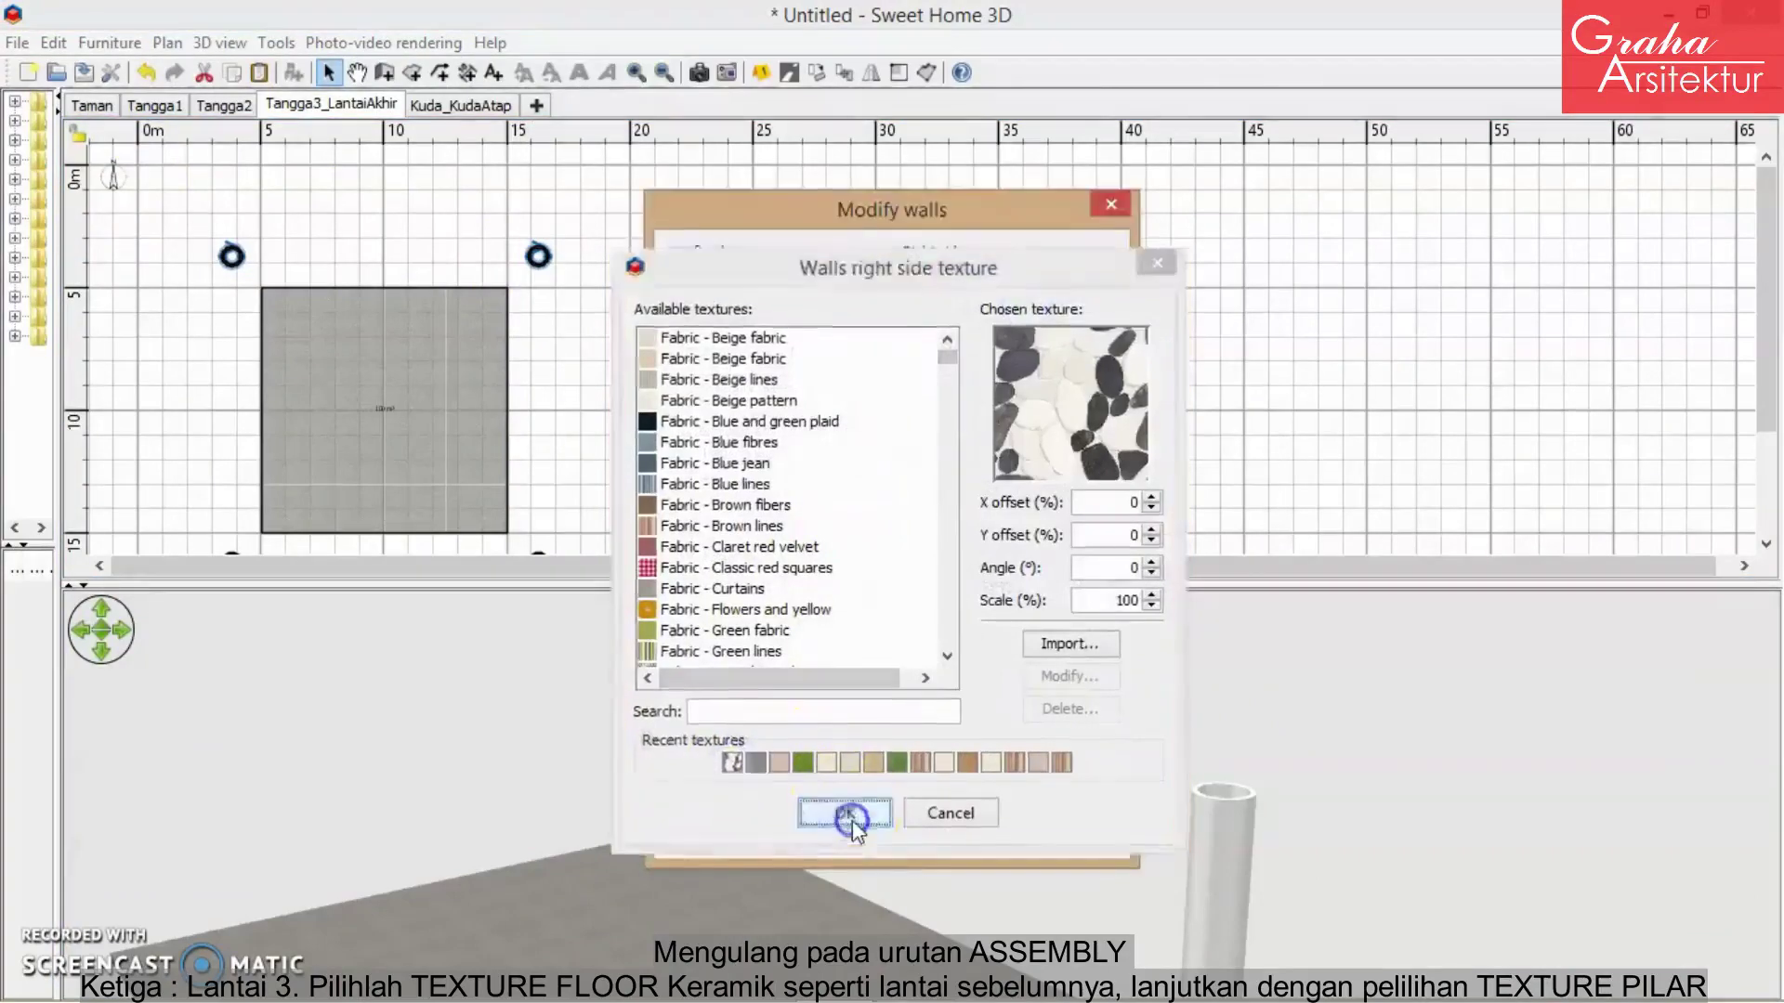
click(844, 811)
click(869, 837)
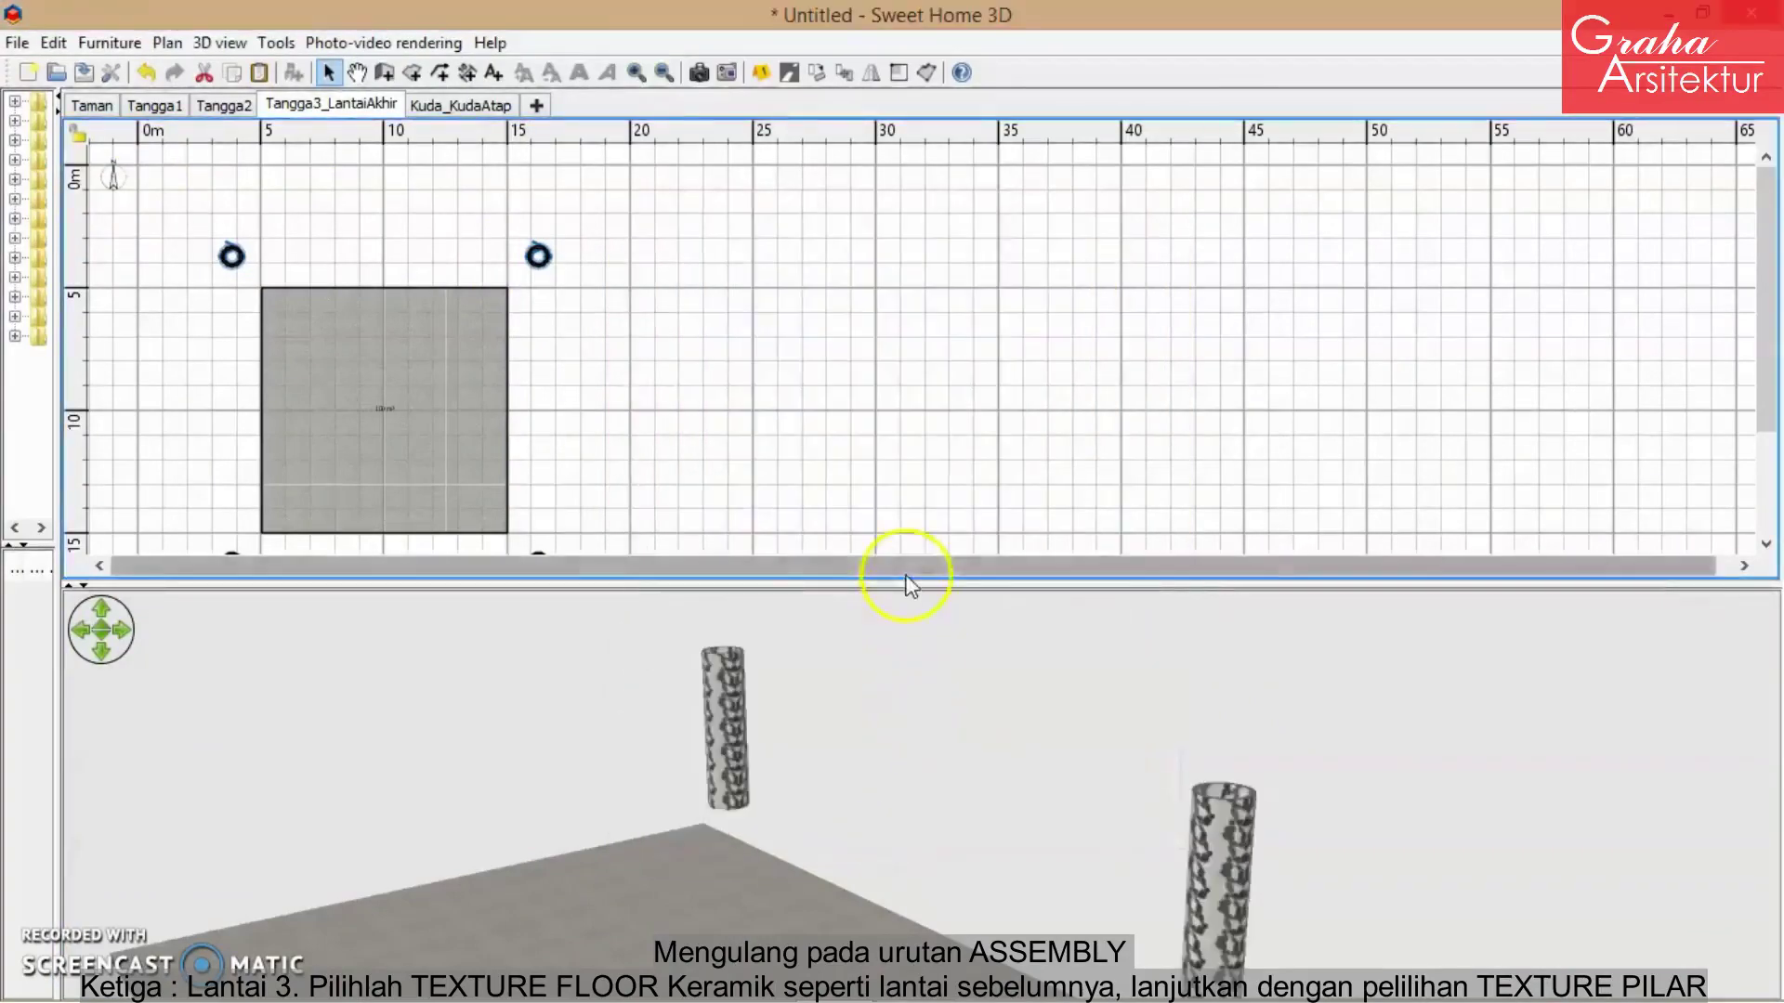
- Set the Tangga1 level's elevation to 15 cm
drag(916, 586, 916, 542)
drag(924, 721, 800, 721)
click(154, 105)
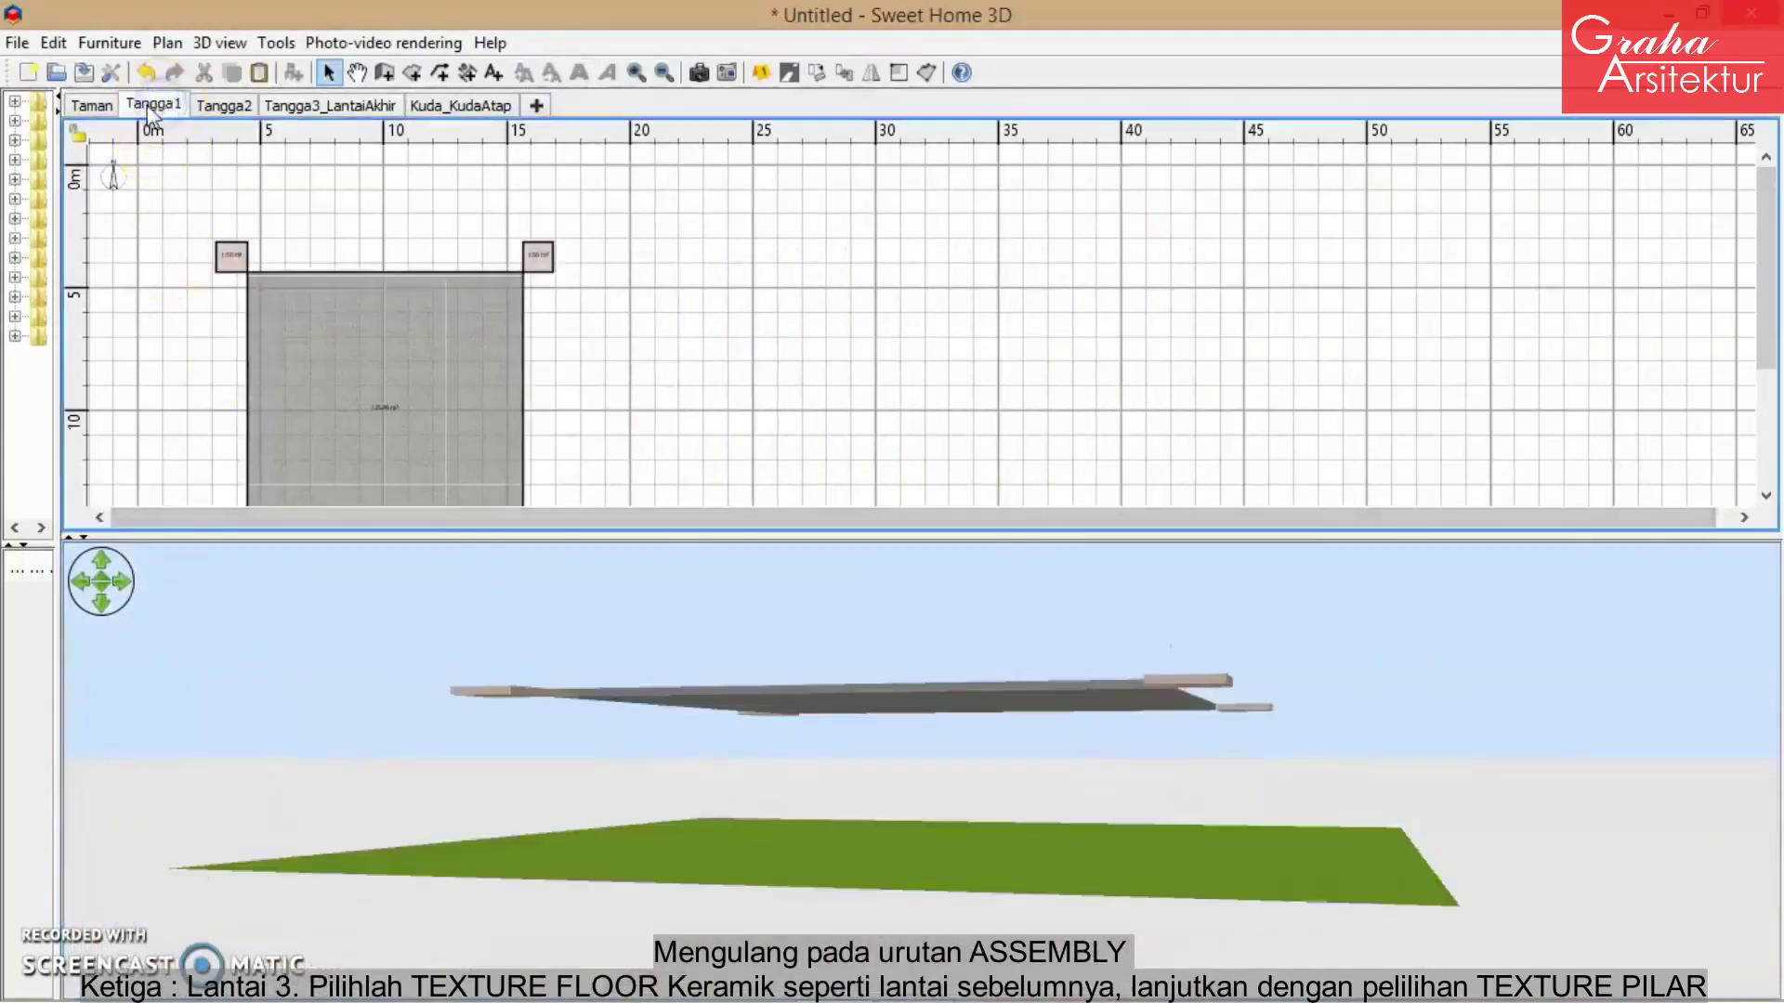
drag(602, 695, 542, 749)
click(91, 105)
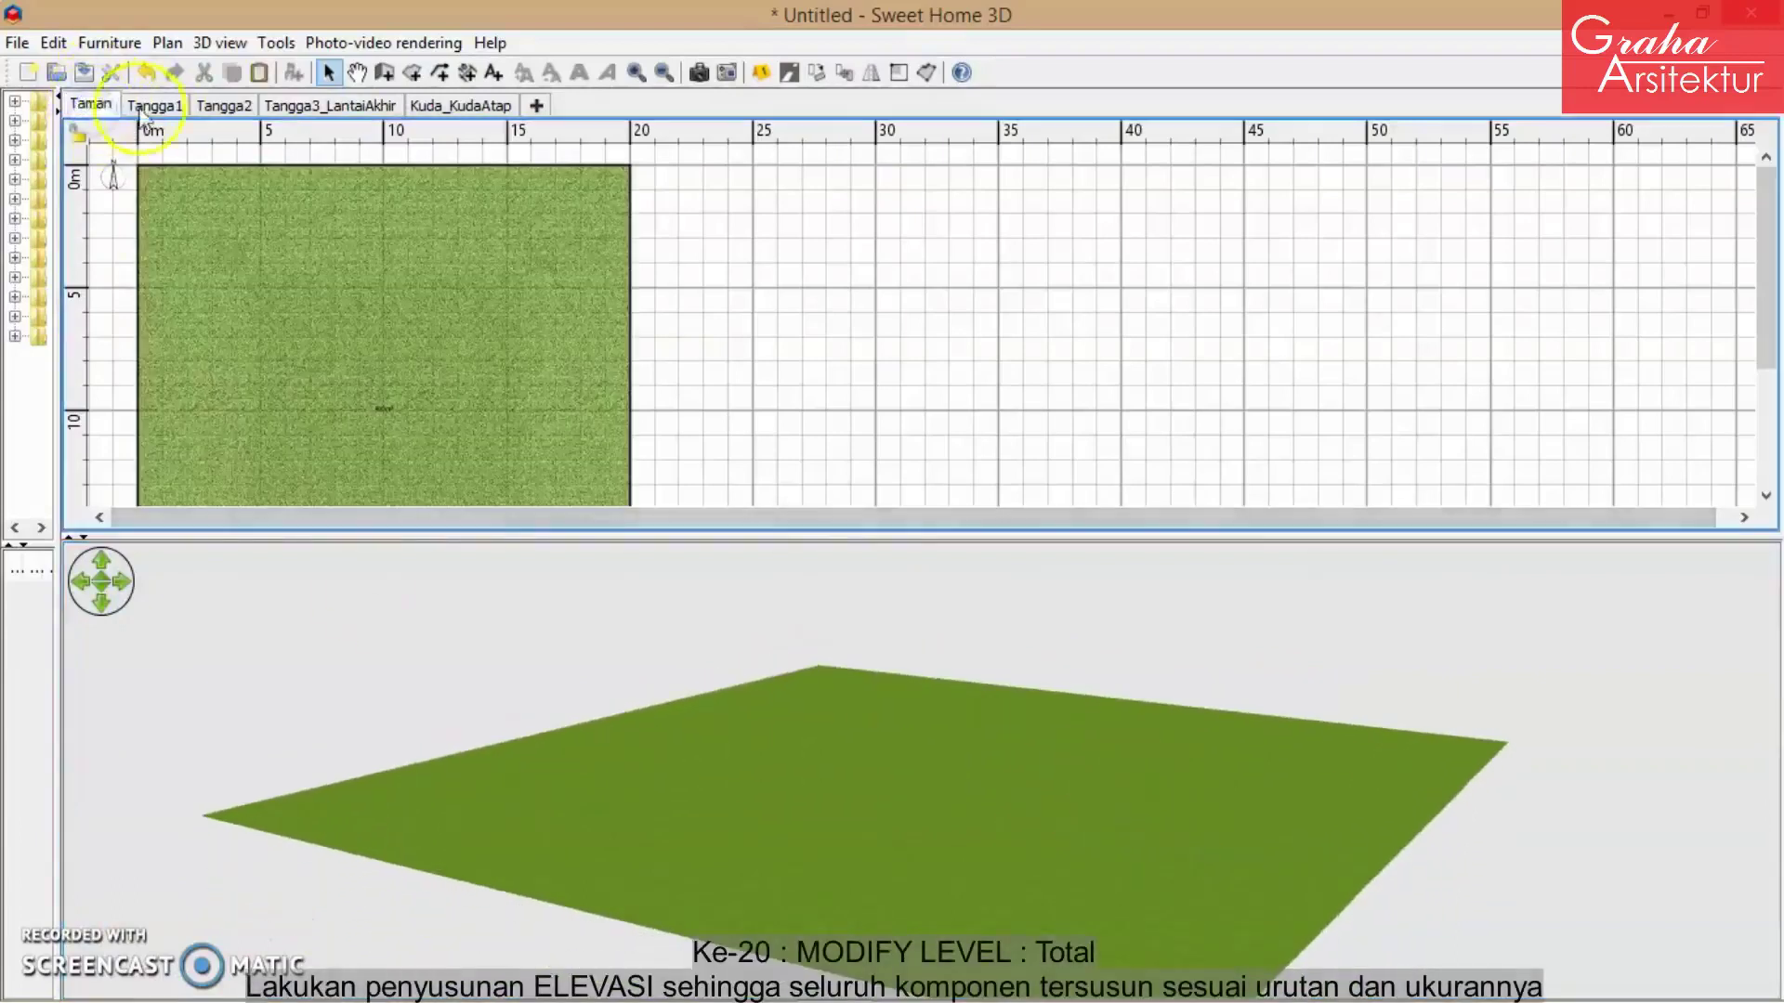
click(154, 105)
right_click(156, 105)
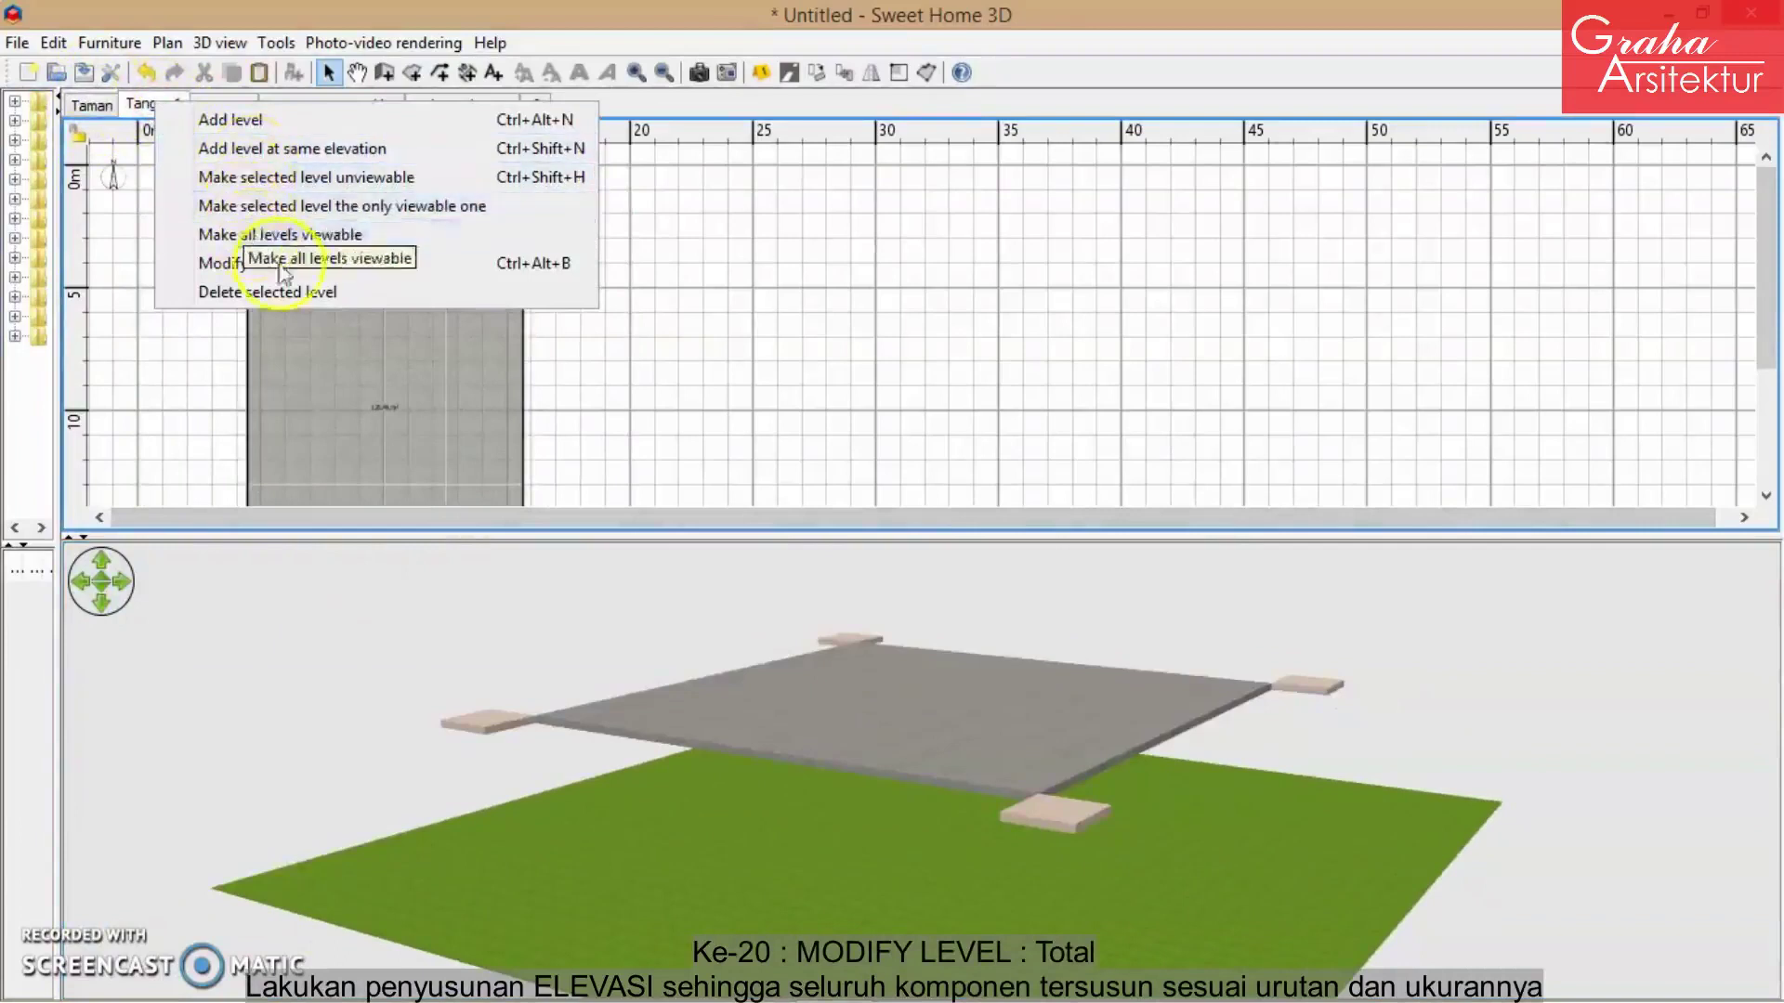
click(318, 265)
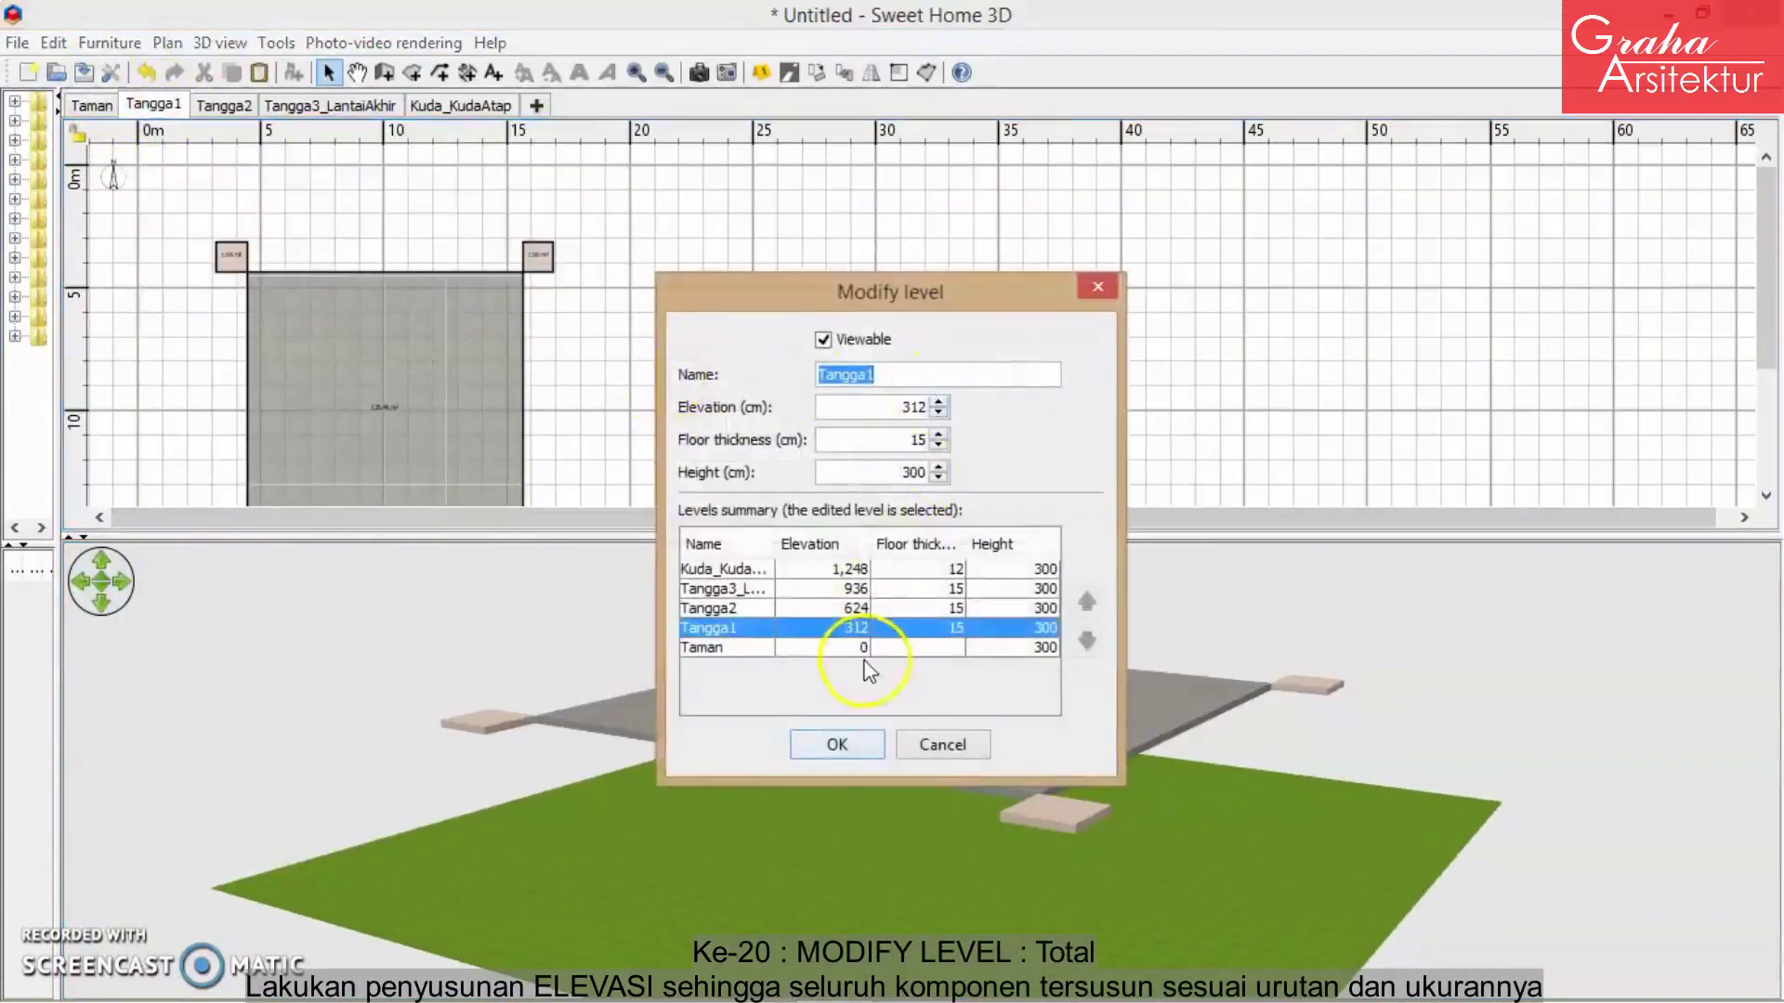
click(933, 409)
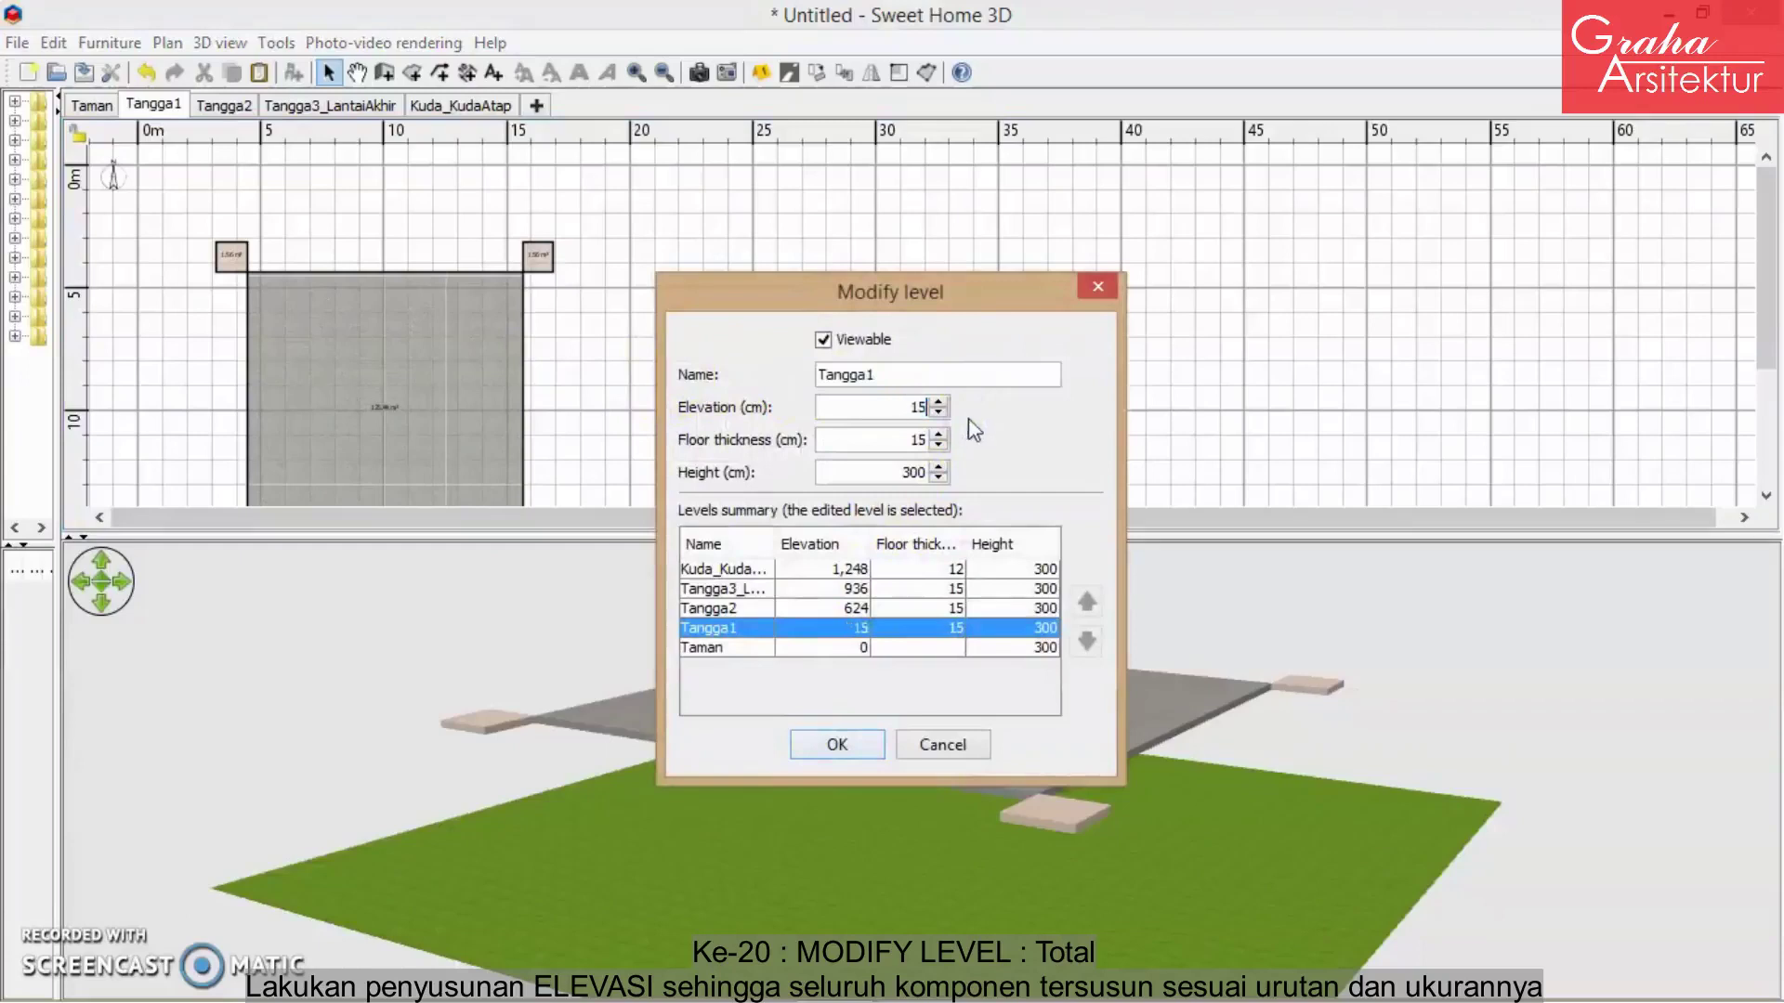
click(849, 742)
click(357, 249)
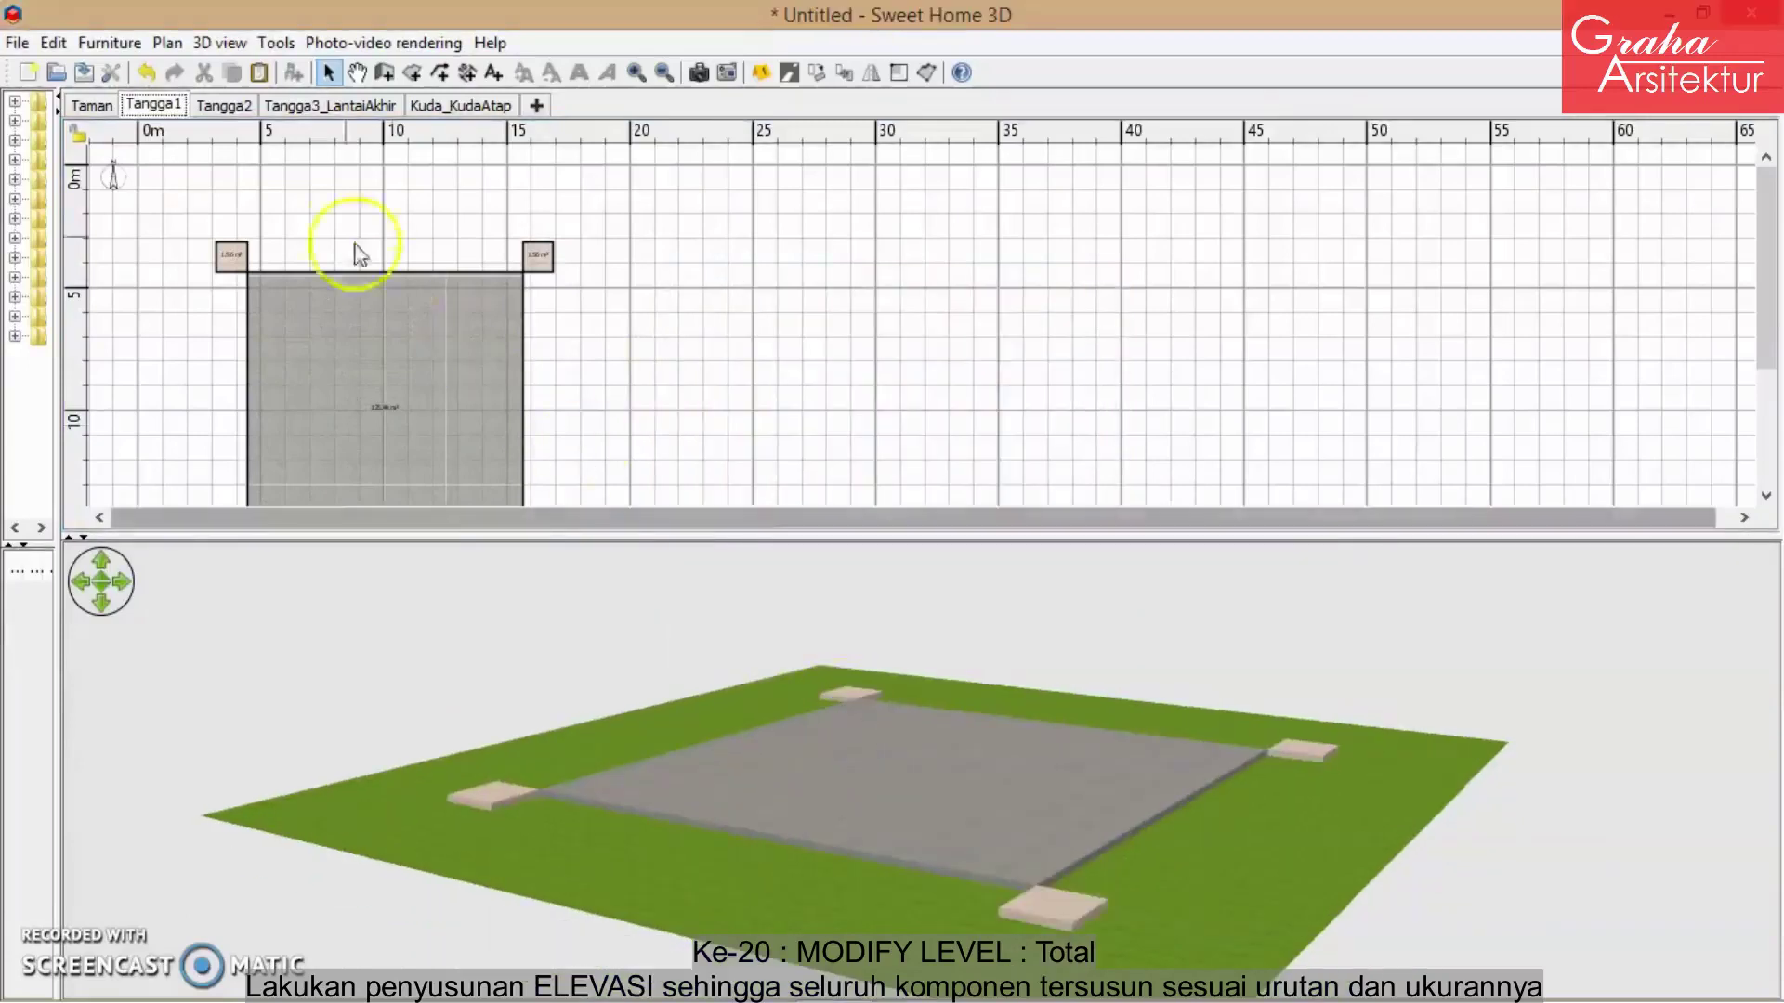
- Try to set the Tangga2 level's elevation to 15 cm
click(227, 104)
right_click(227, 101)
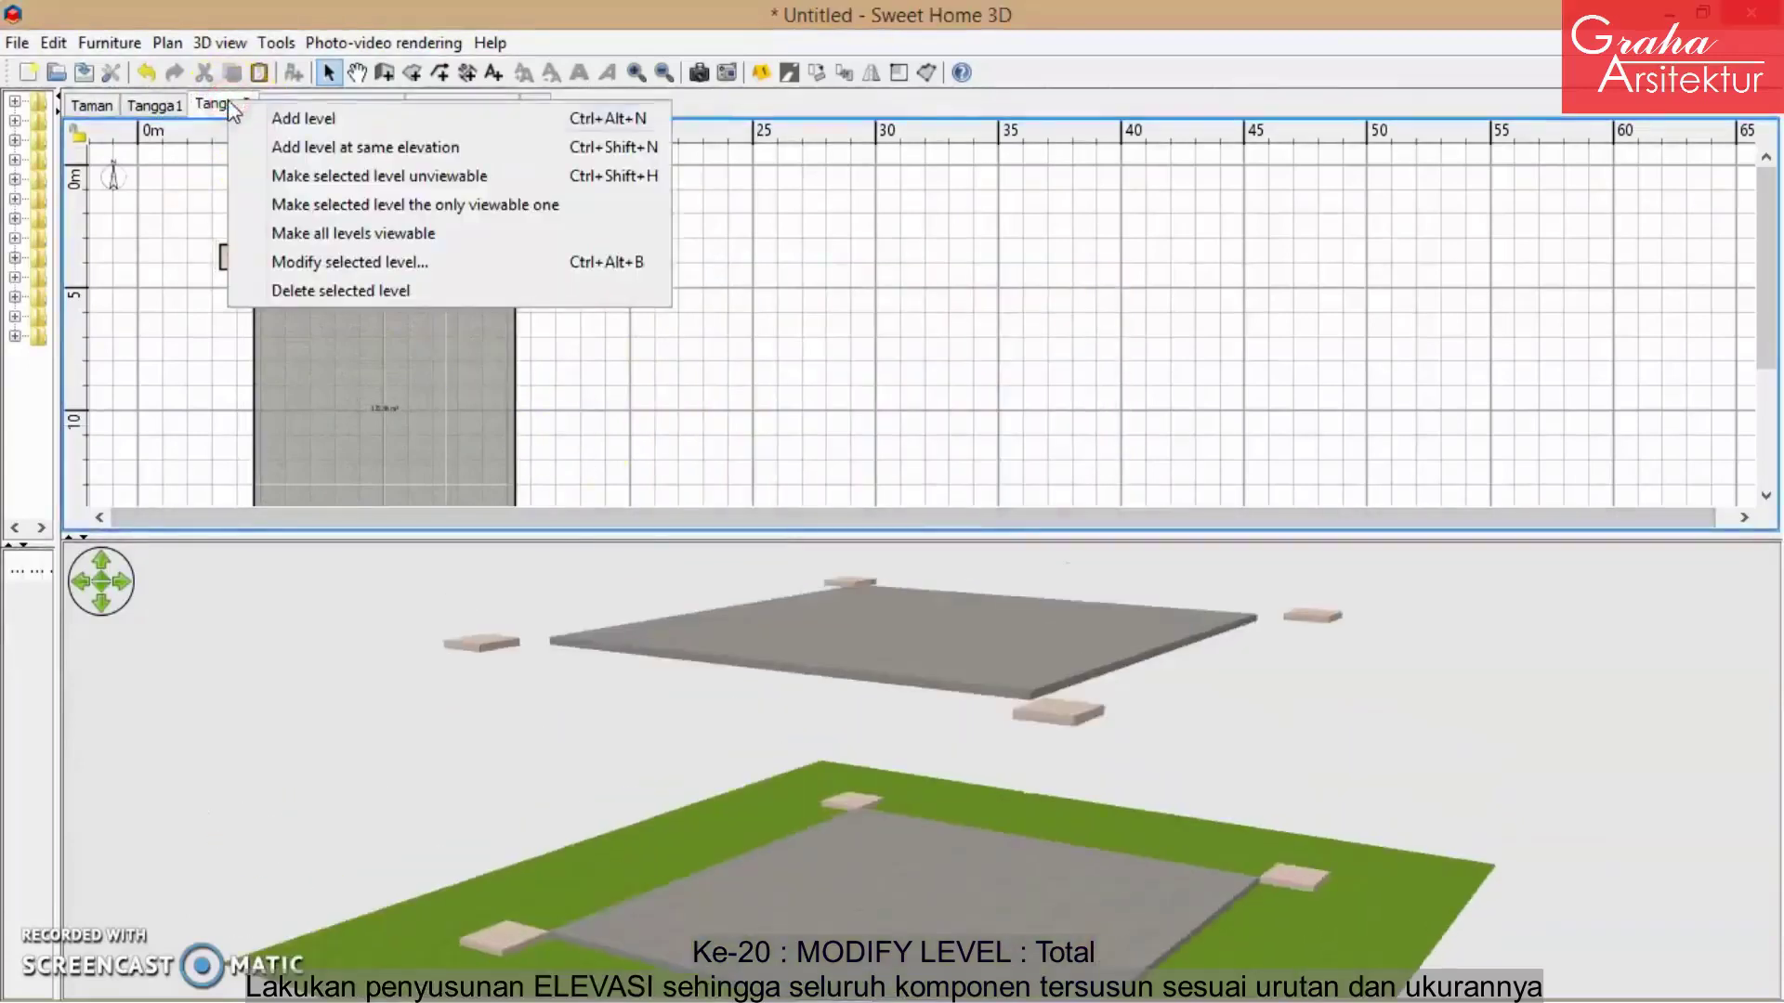
click(406, 261)
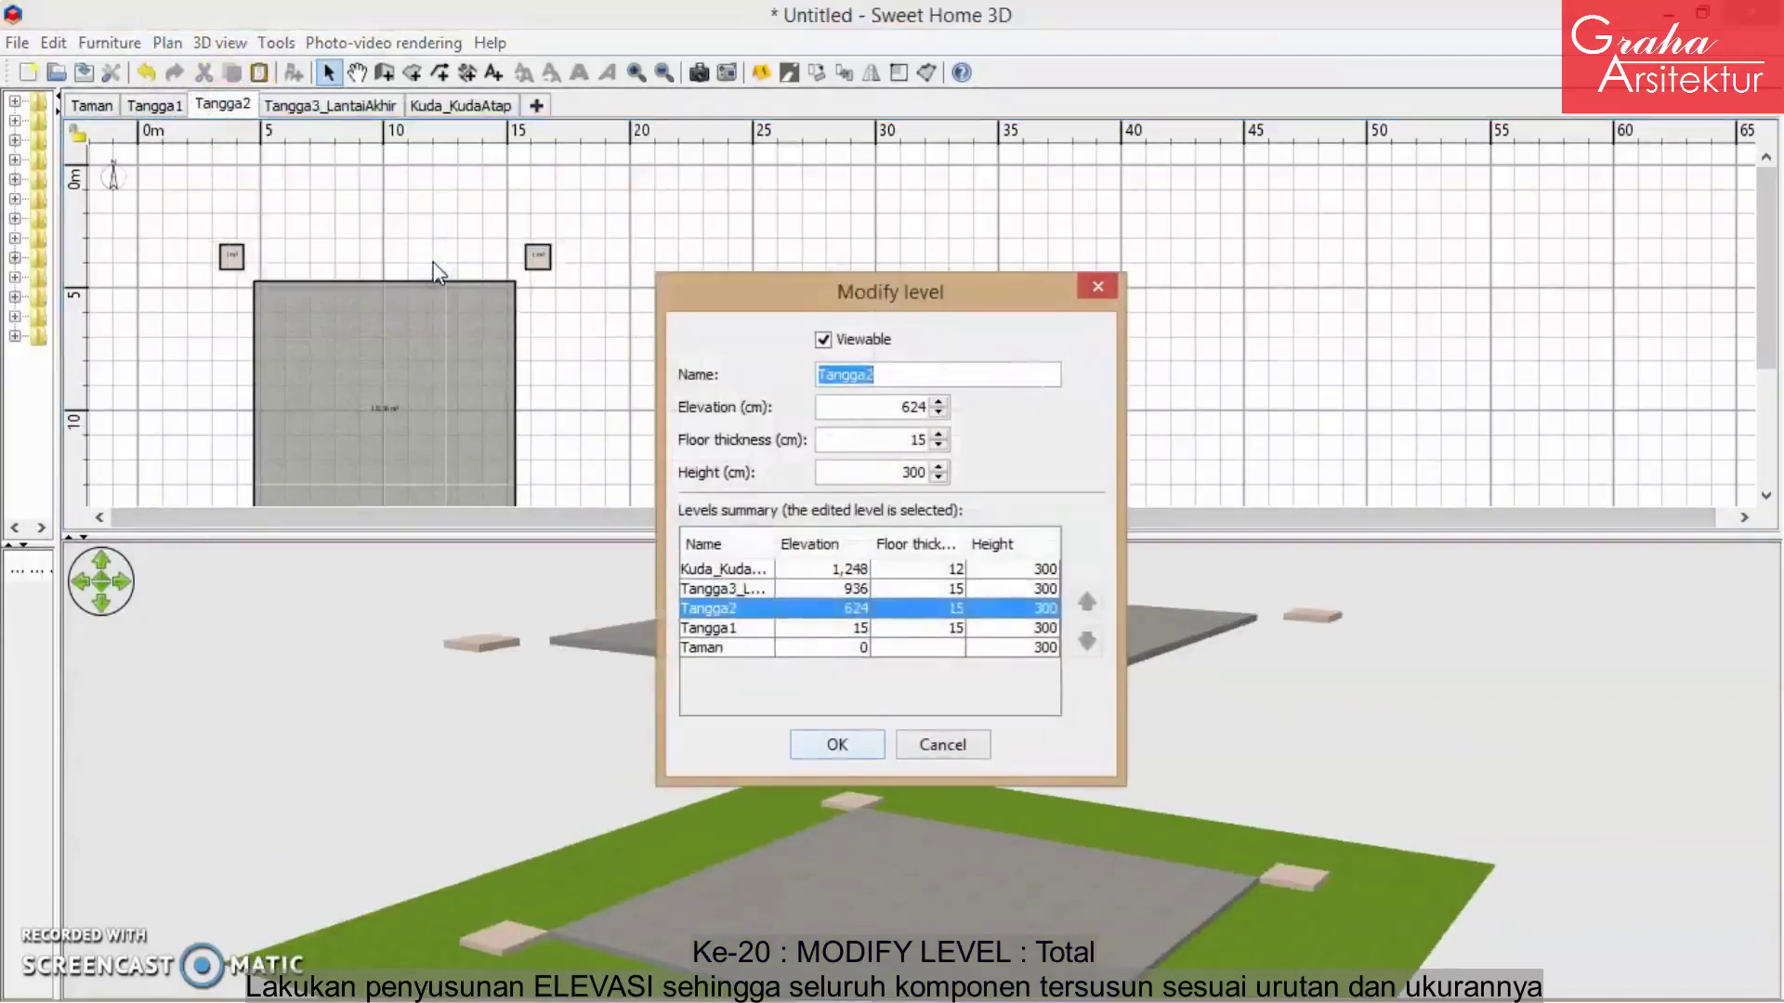
double_click(915, 407)
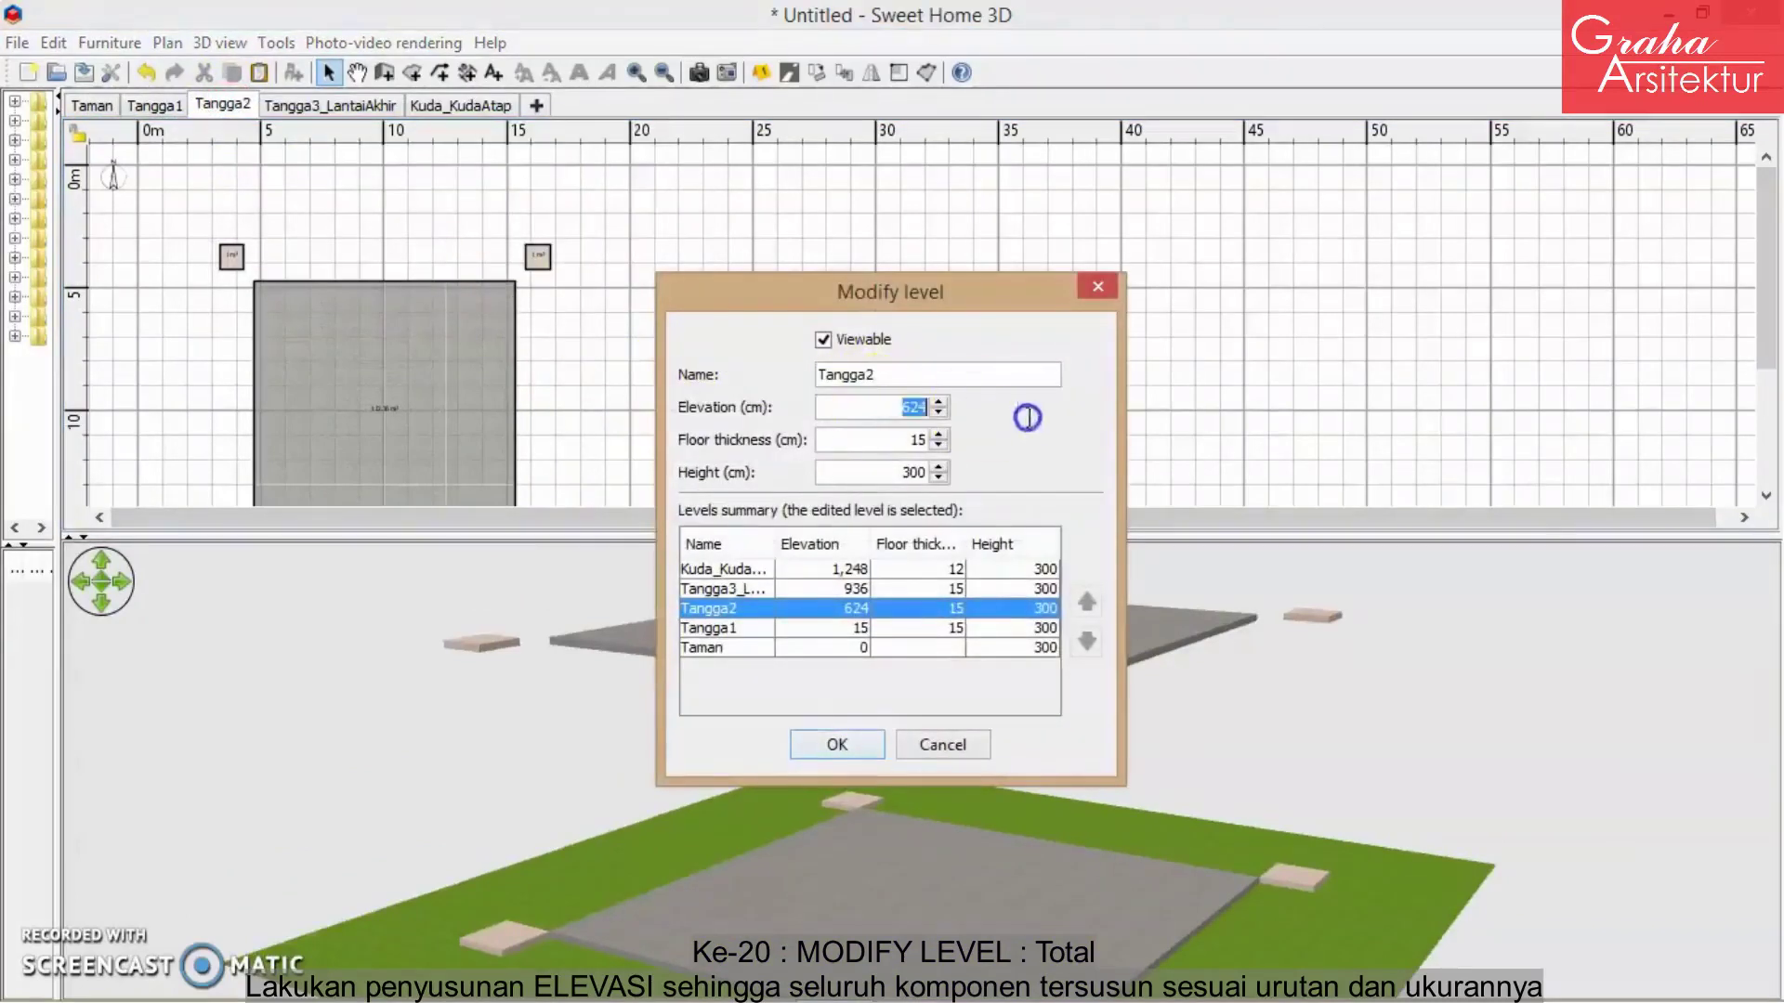
text(15)
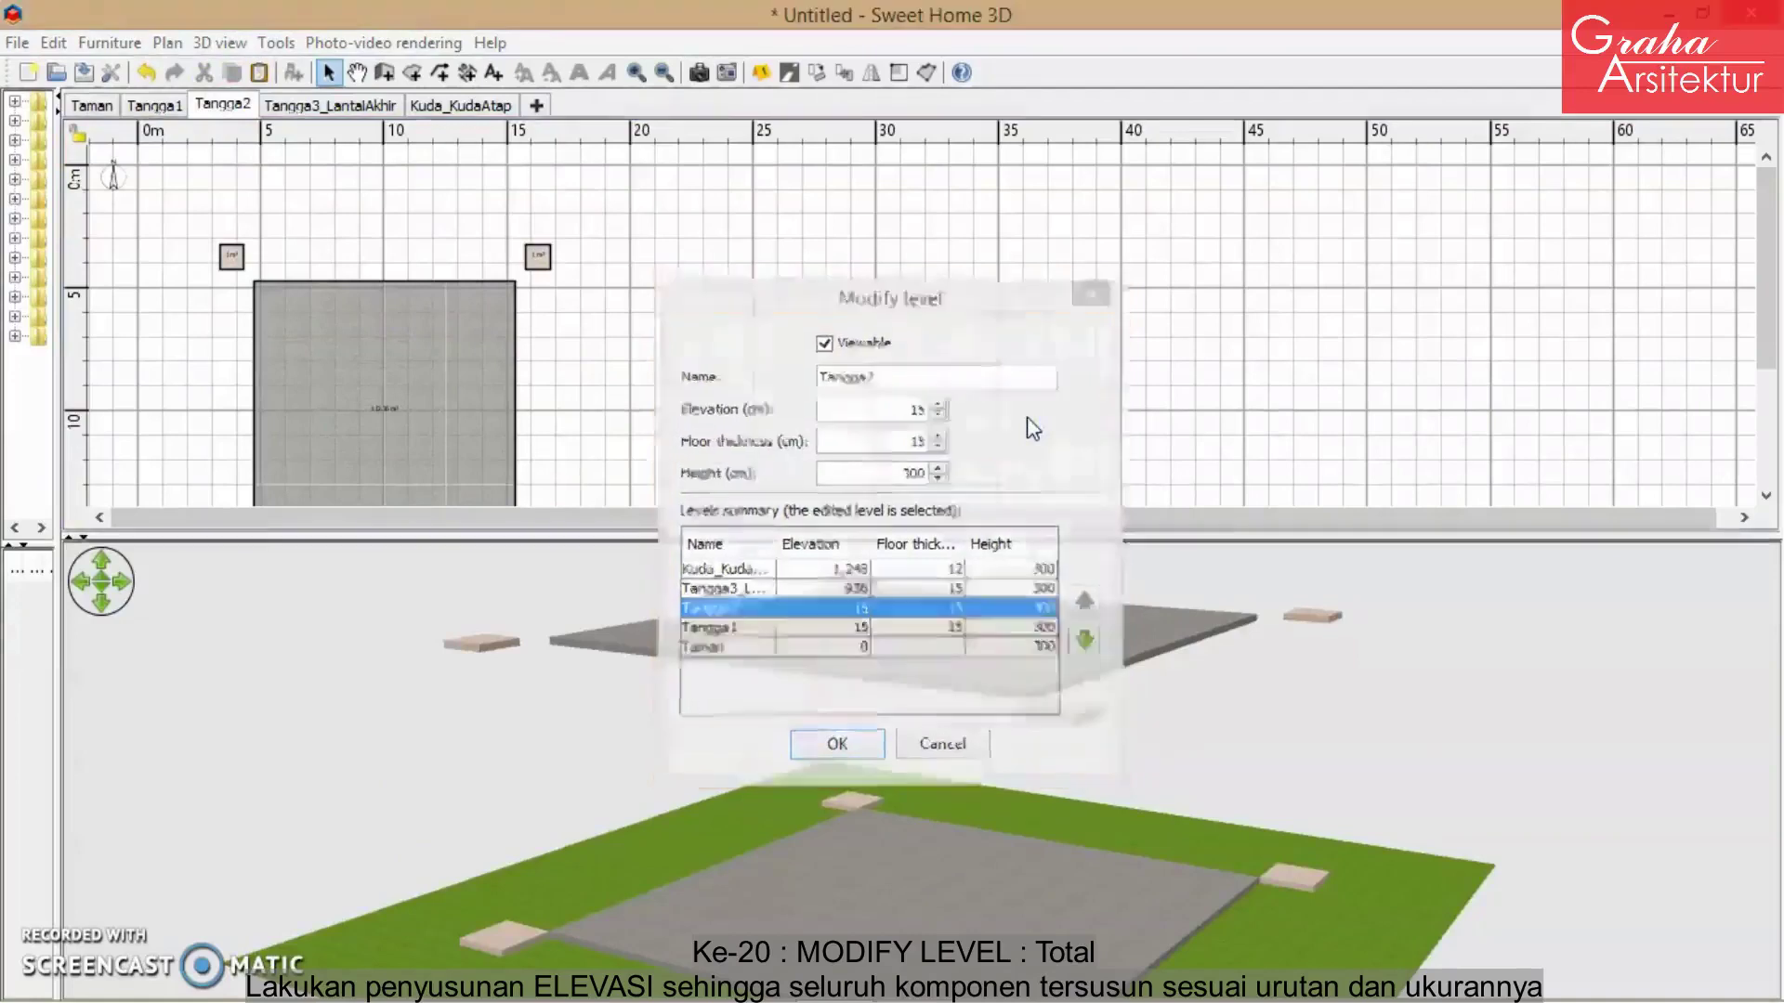
key(Return)
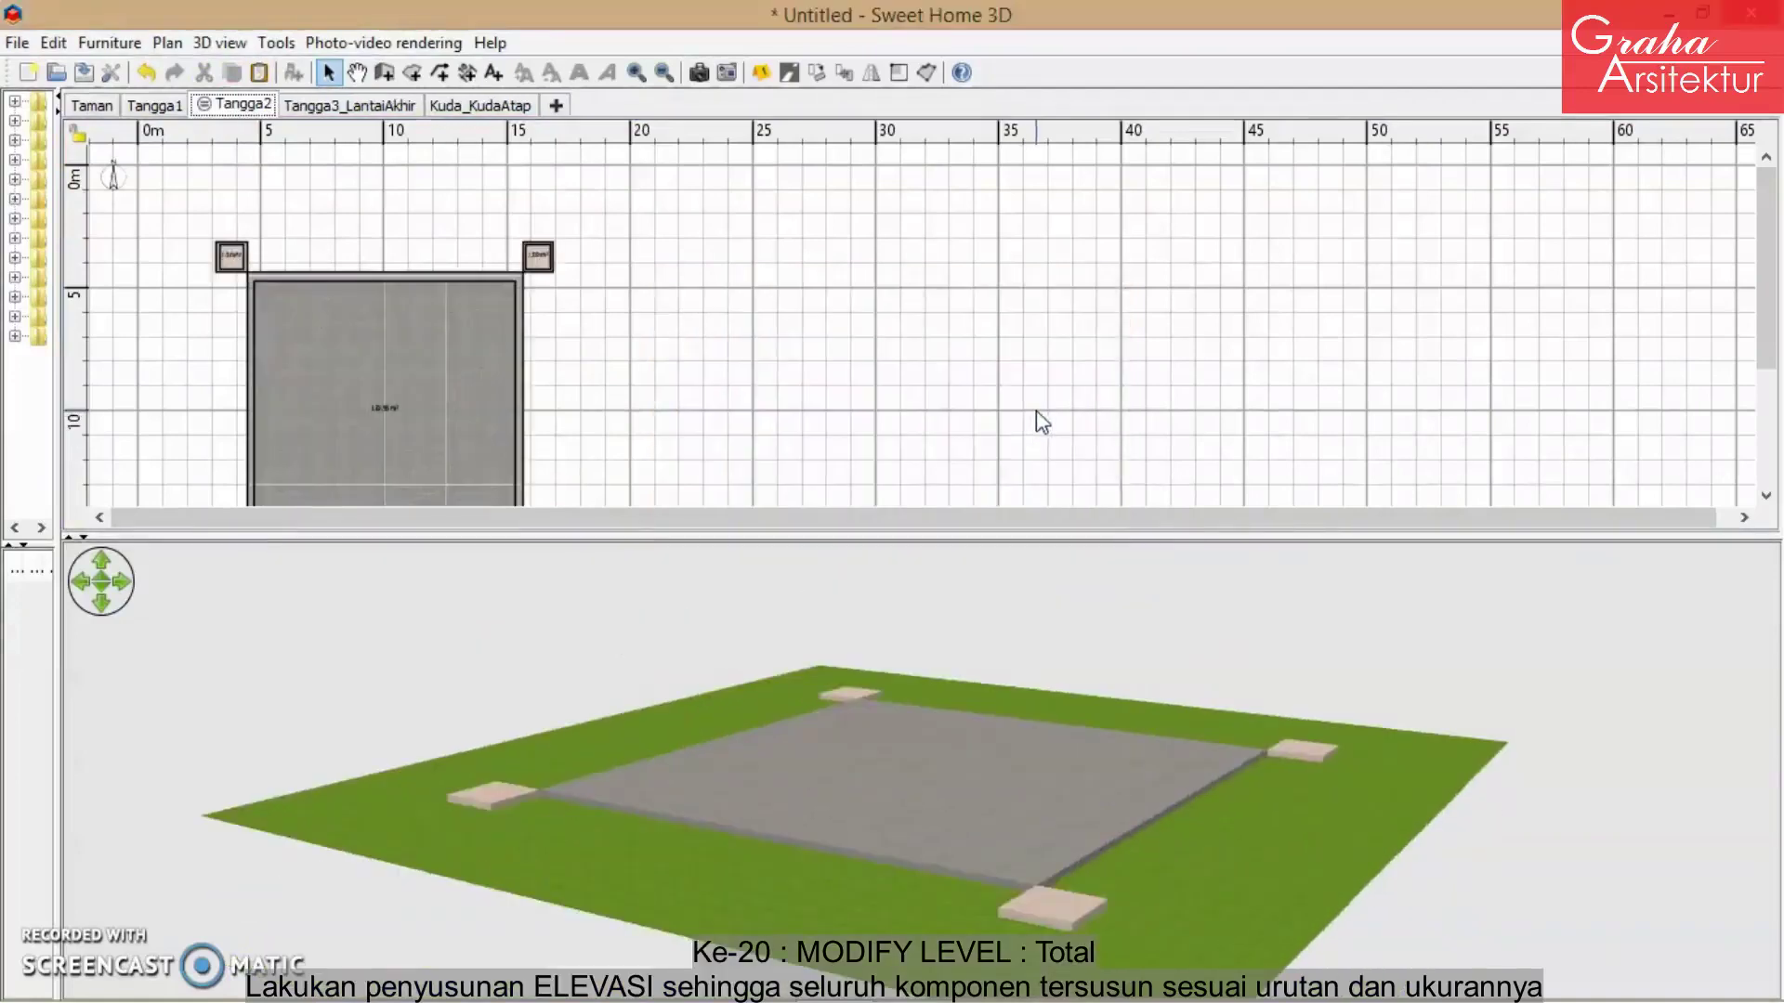
- Try a larger floor thickness for the Tangga2 level and undo the change
right_click(233, 104)
click(456, 266)
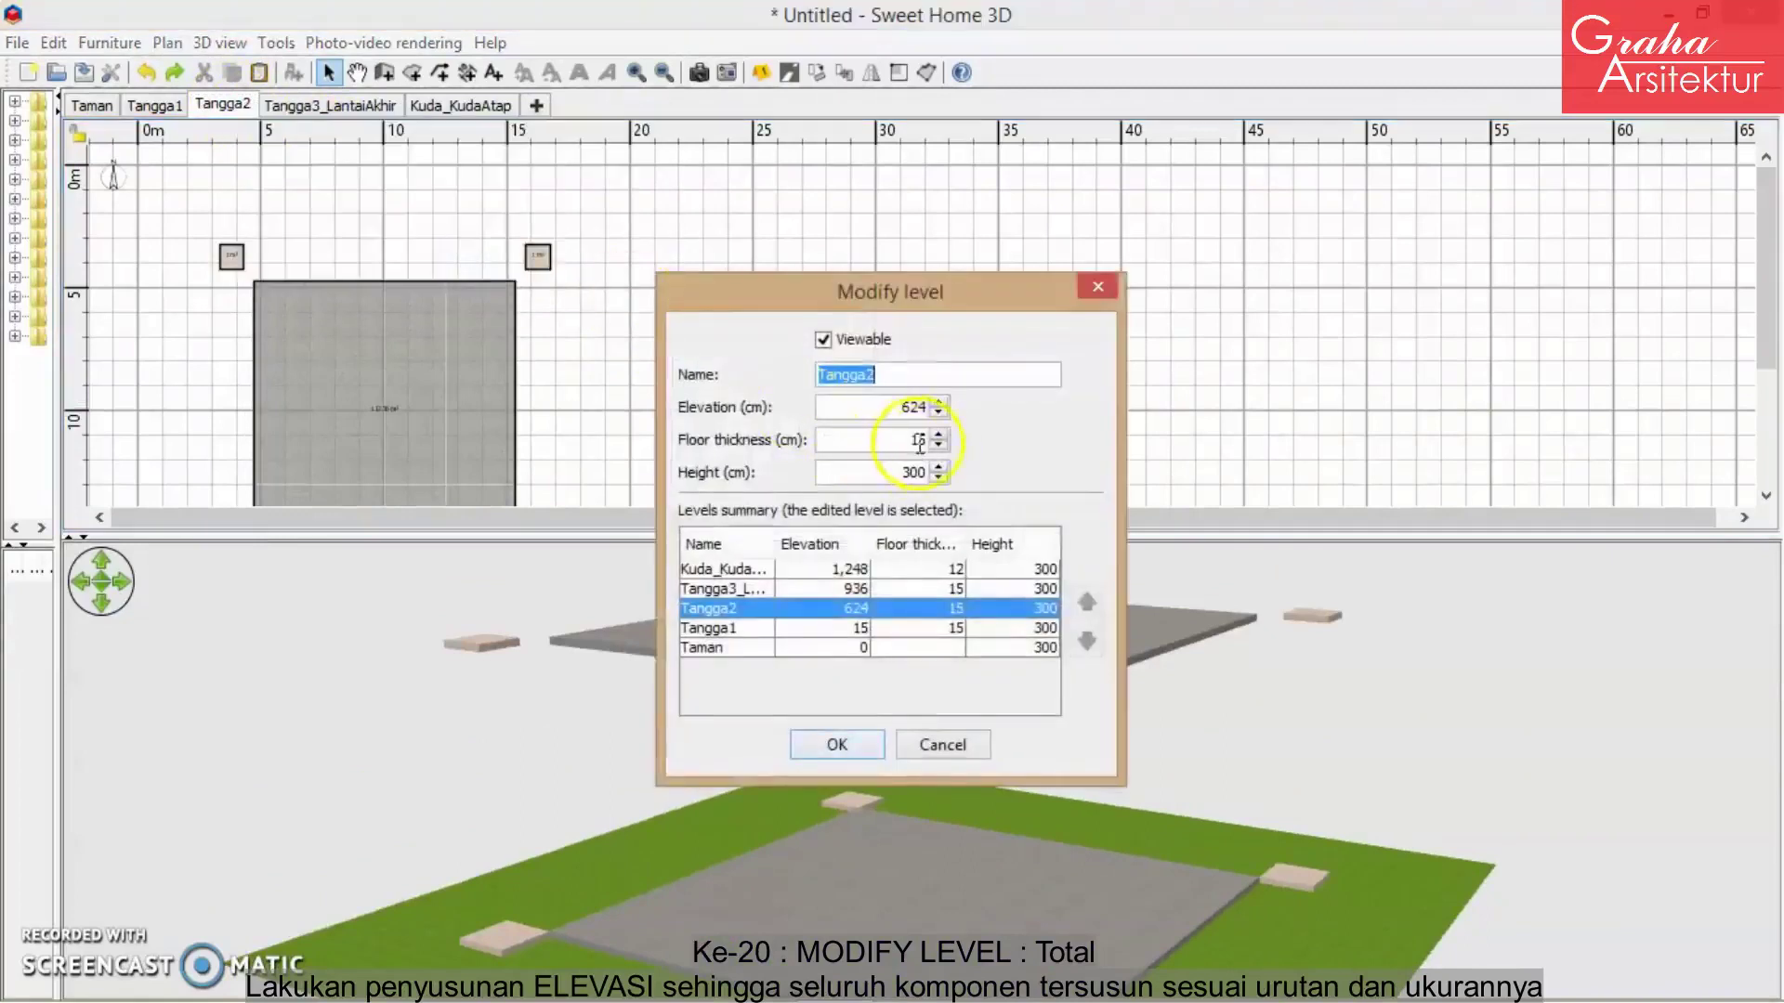
drag(913, 441, 952, 441)
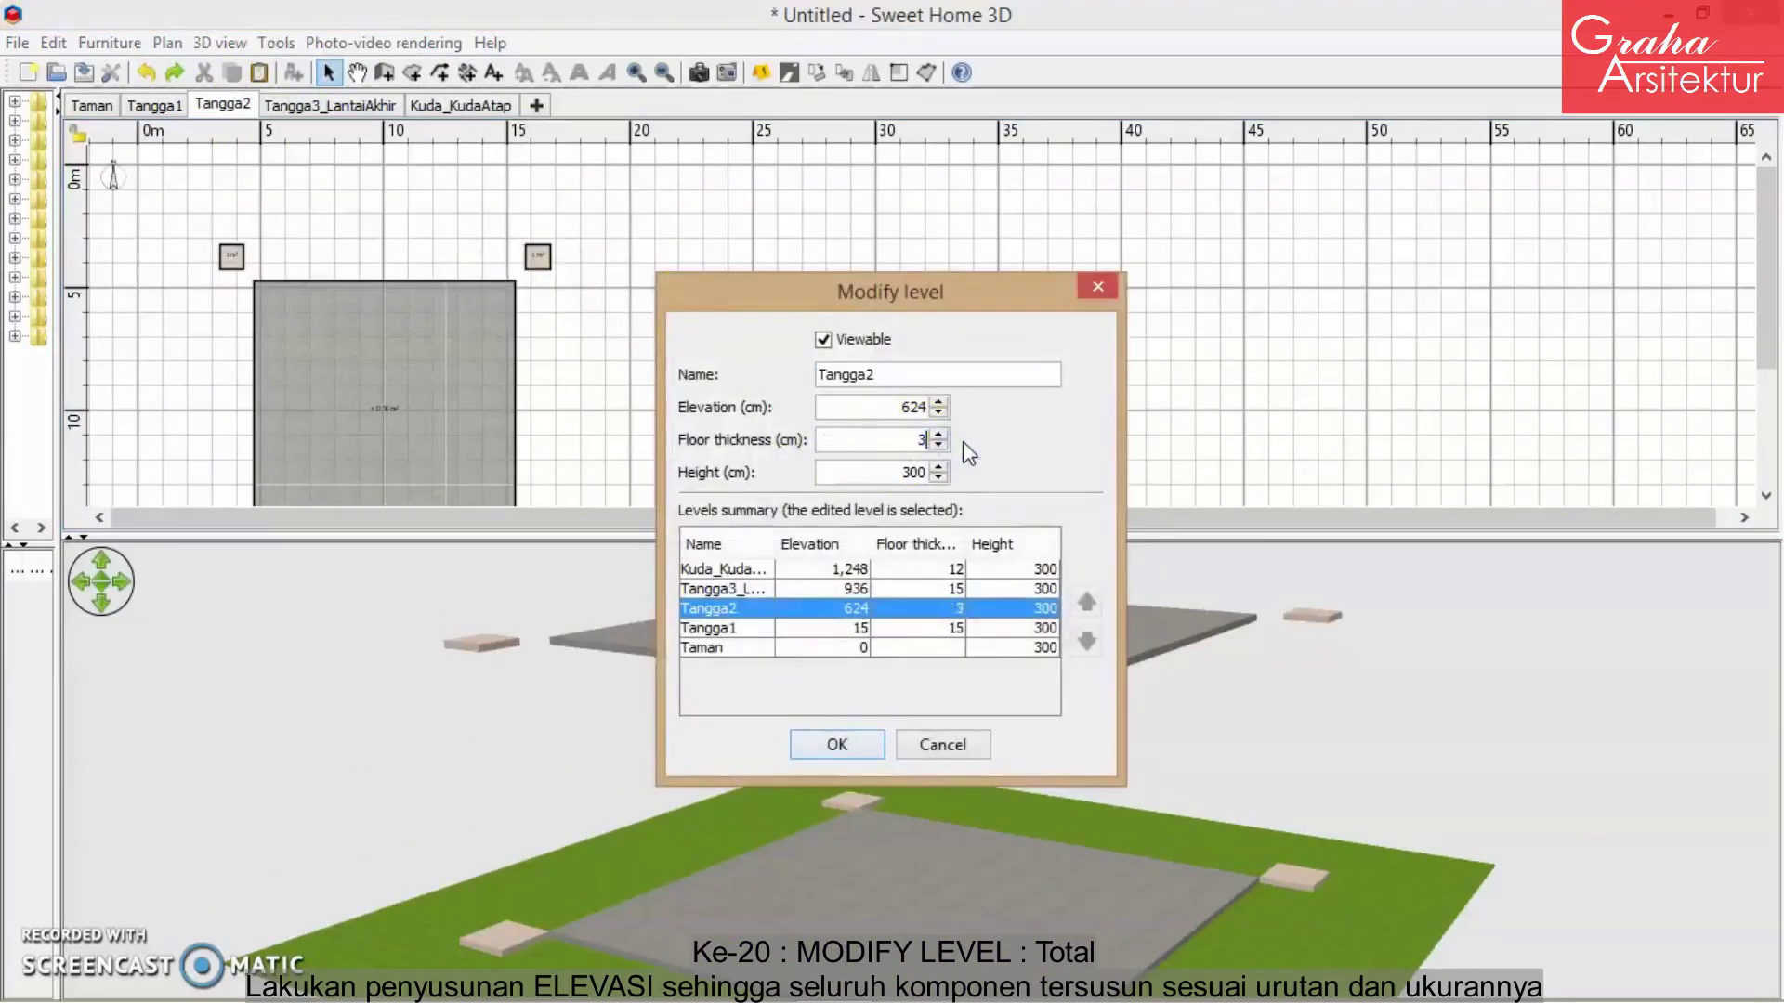
click(842, 743)
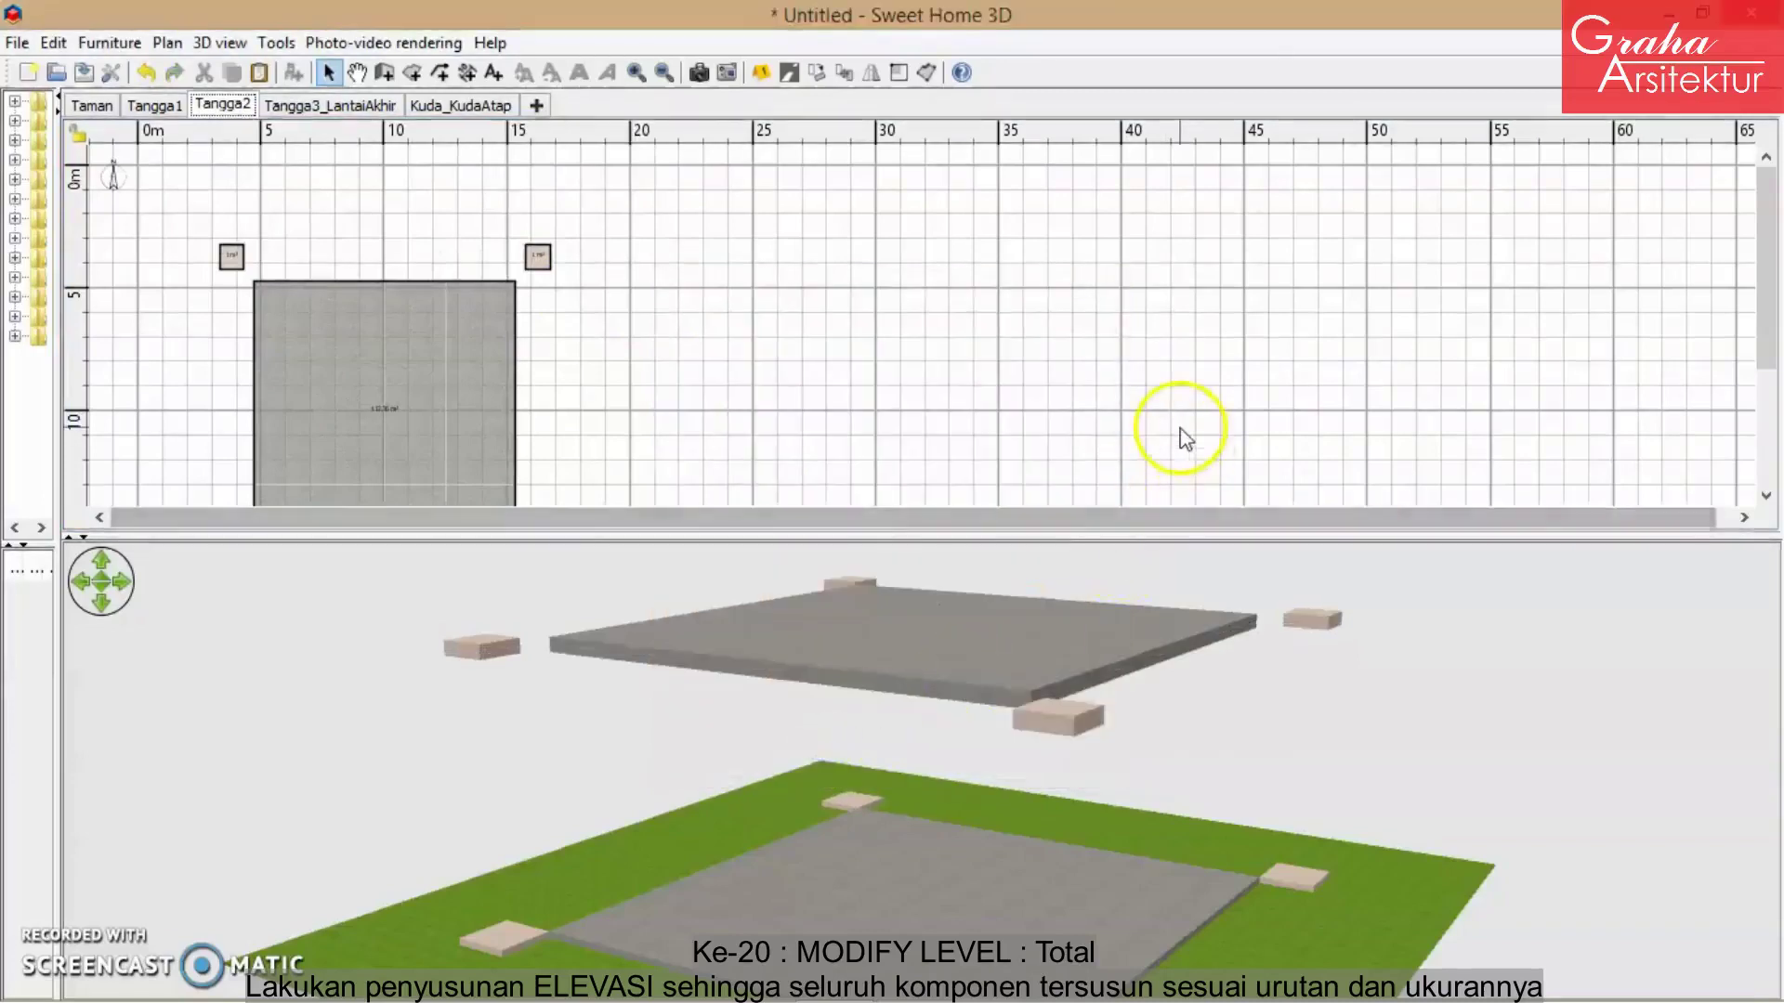
key(ctrl+z)
- Set the Tangga2 level's elevation to 30 cm
click(167, 43)
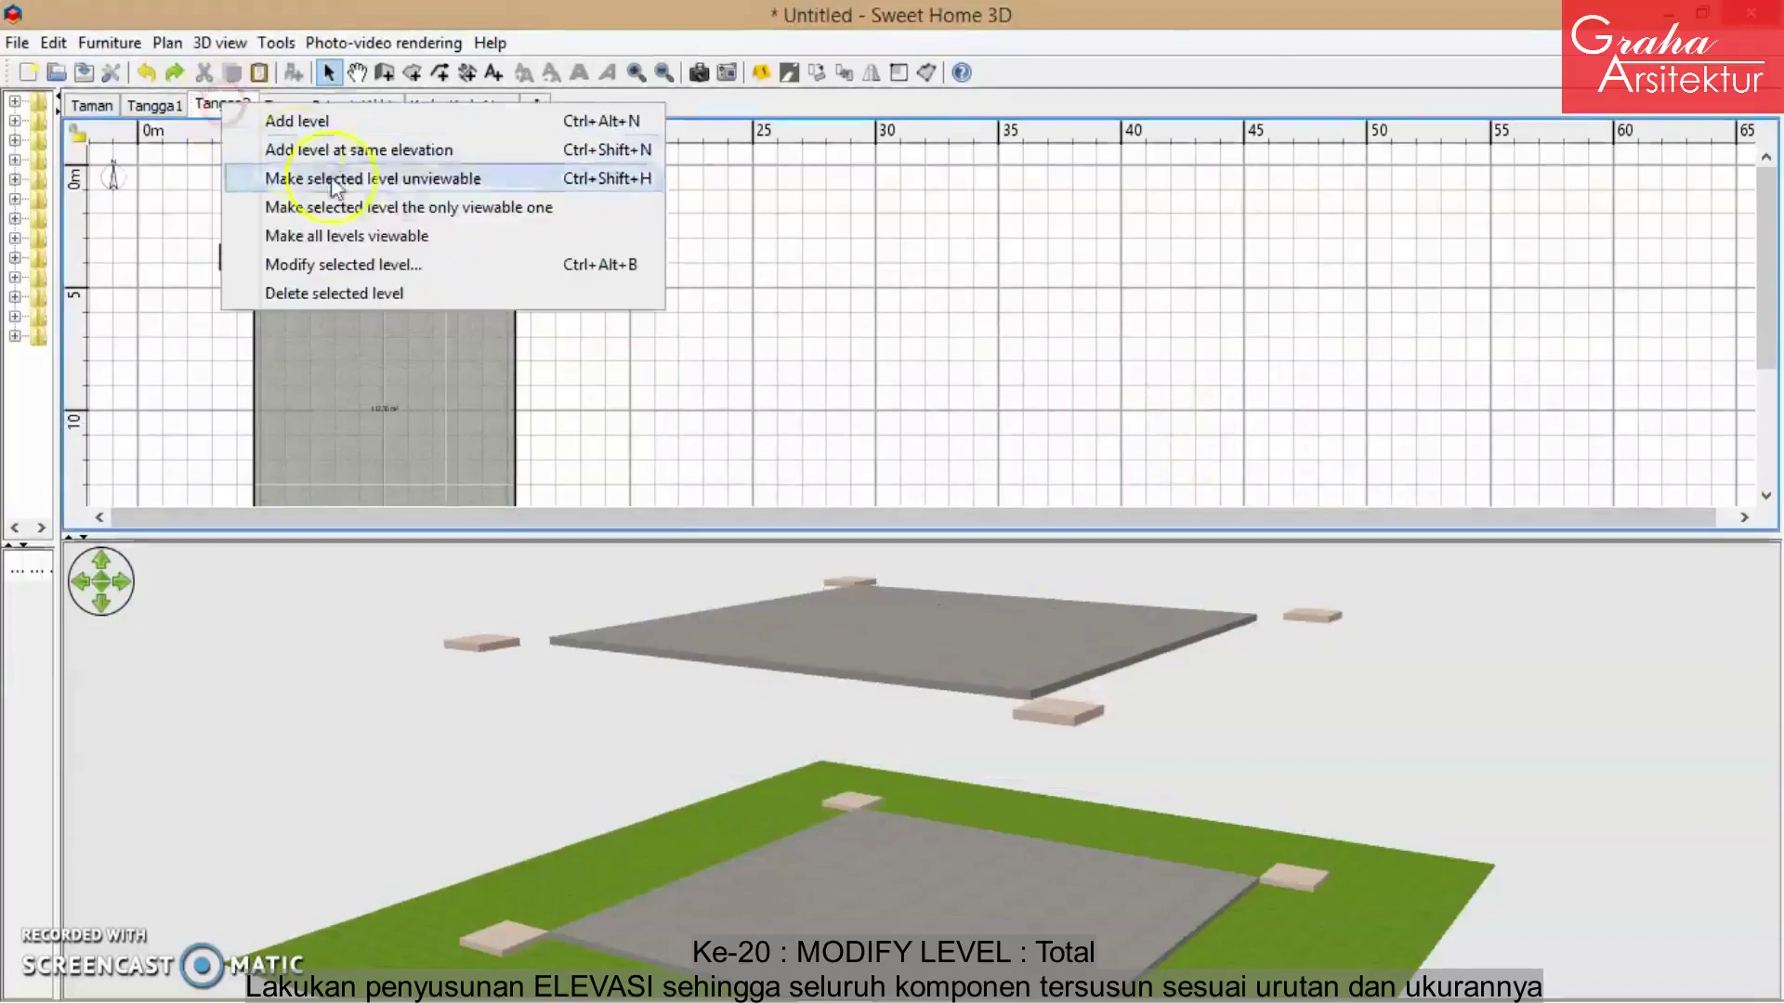
click(428, 261)
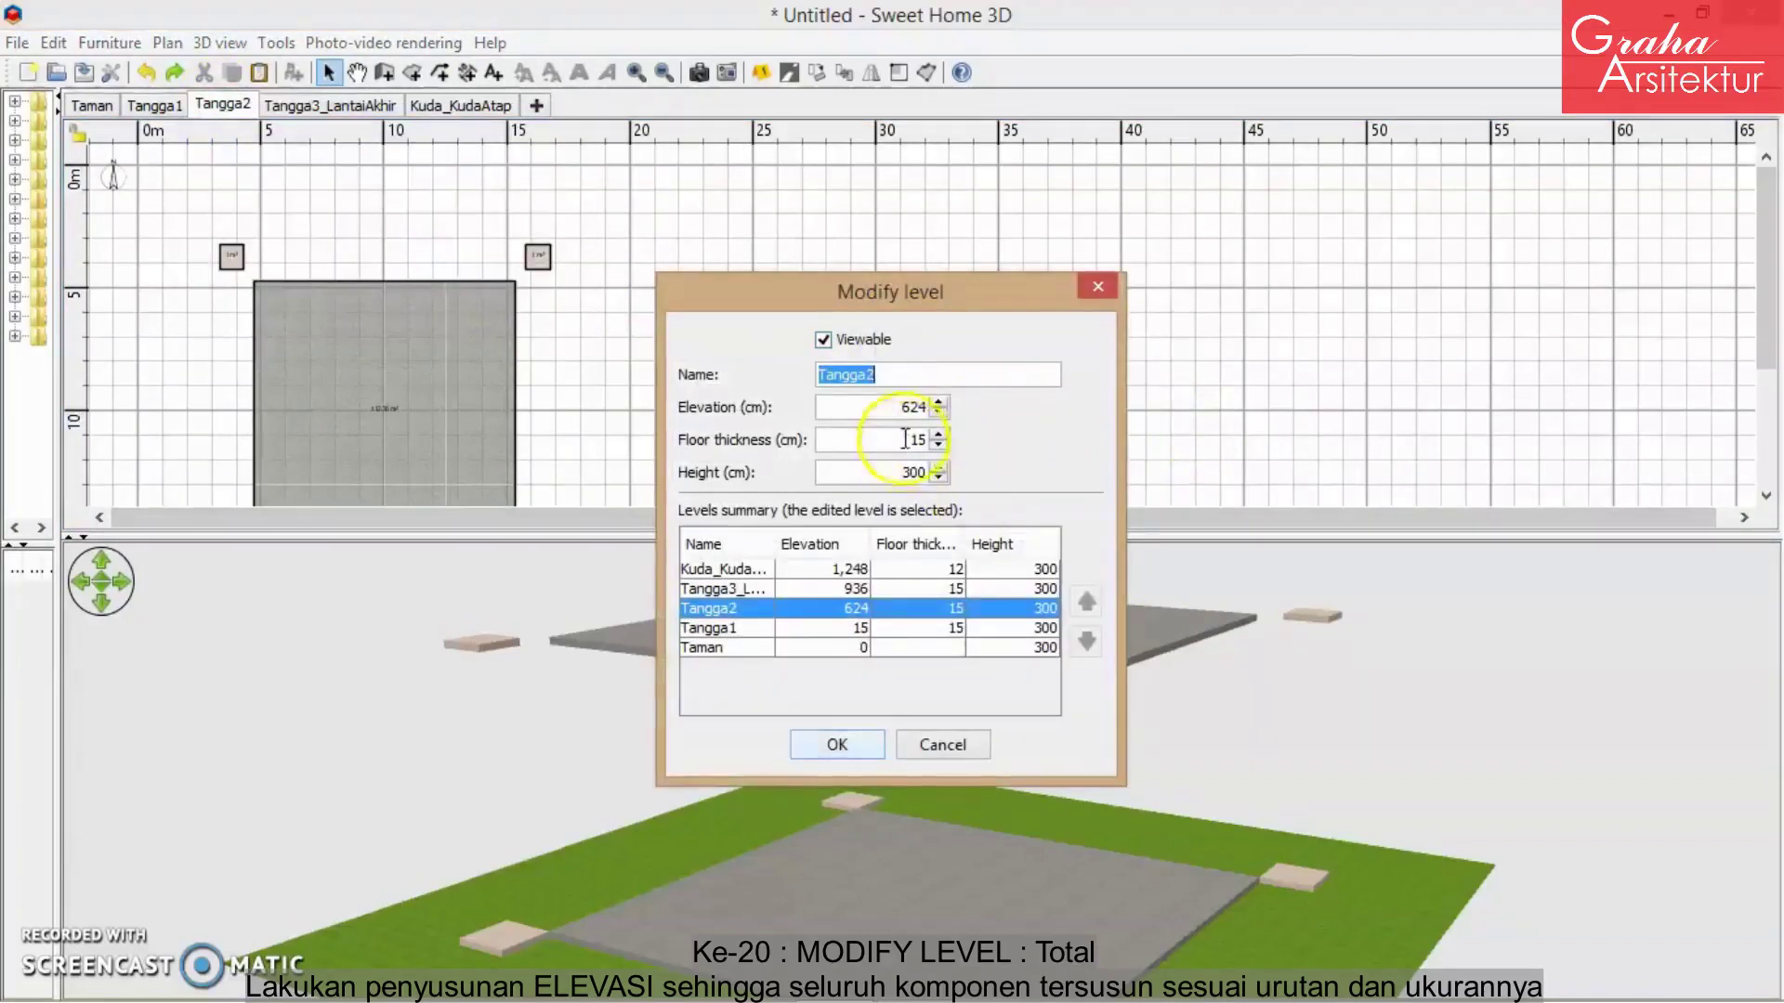
click(899, 406)
text(3)
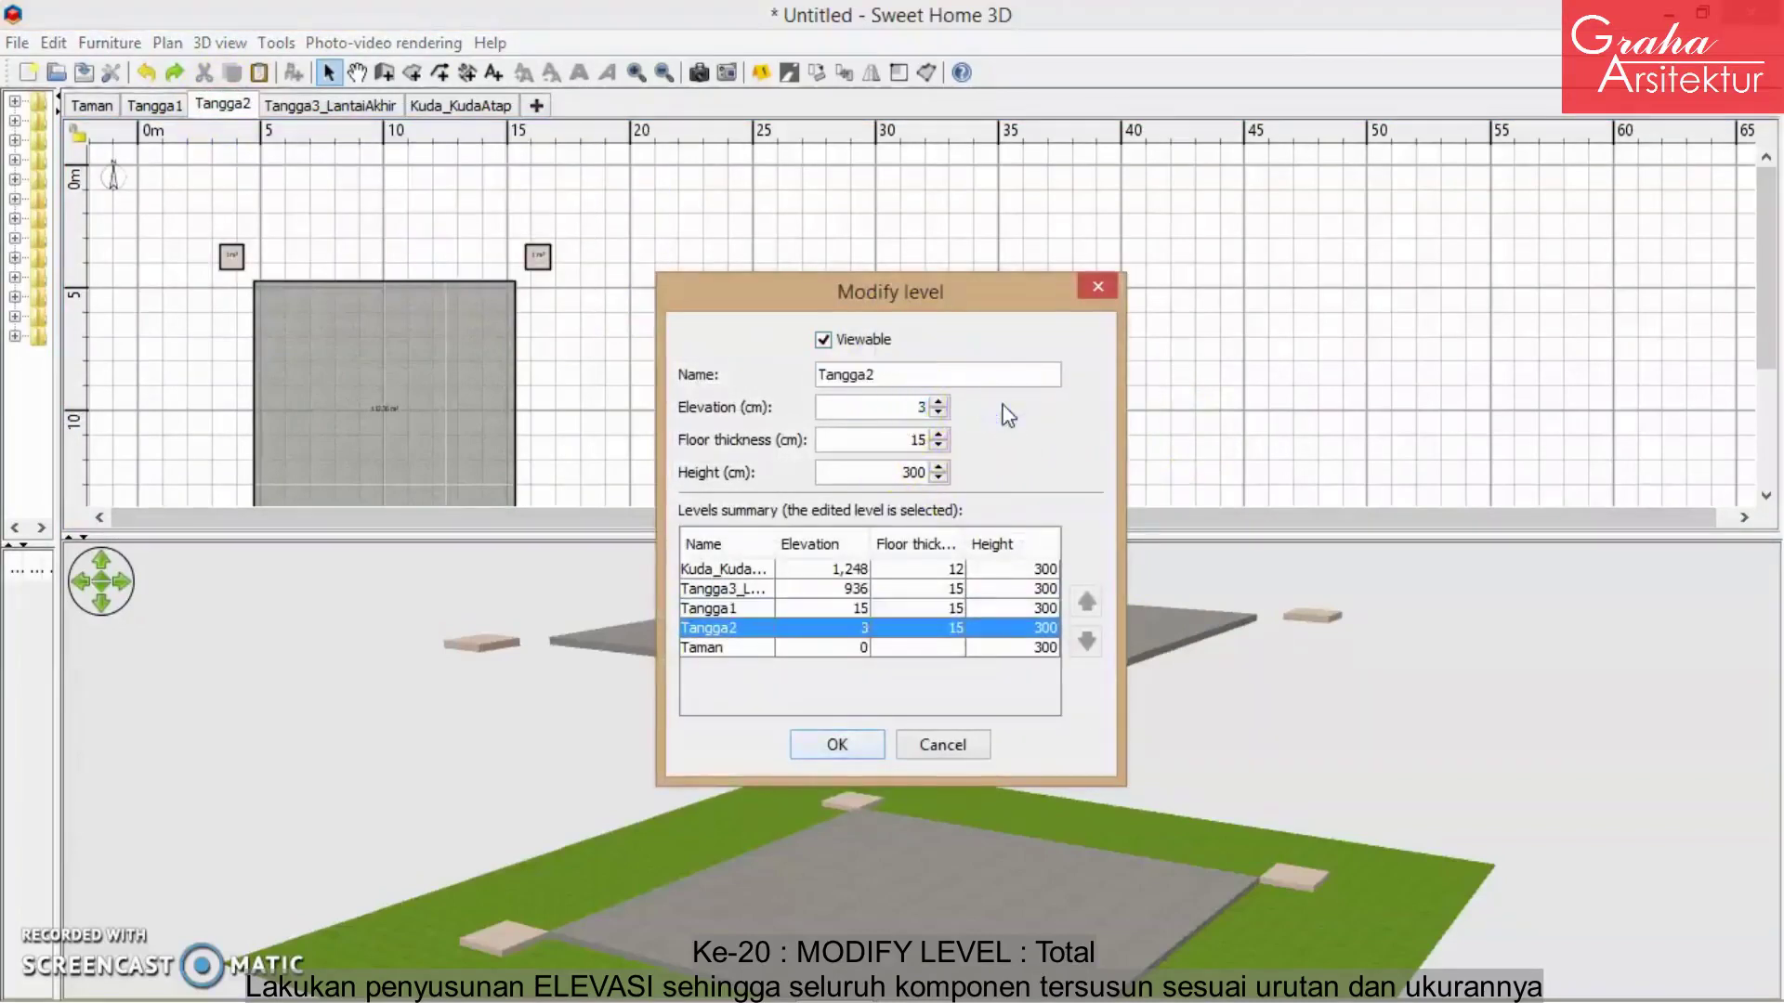
text(0)
click(836, 742)
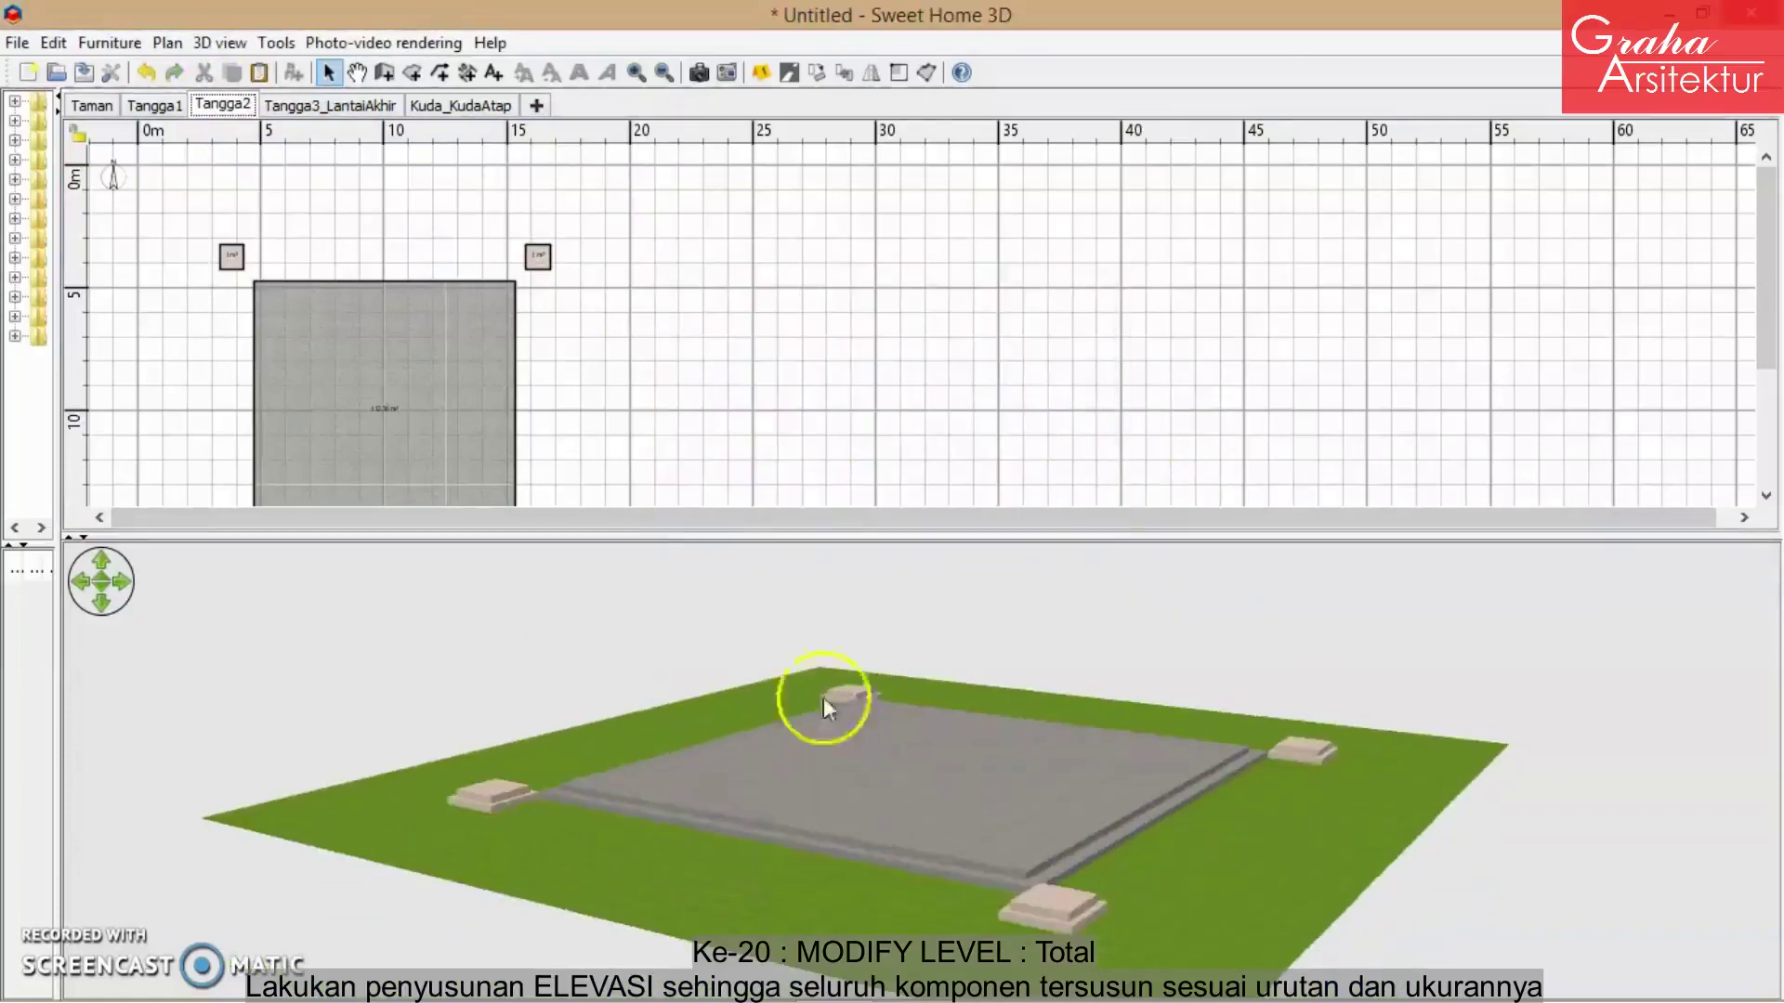
- Set the Tangga3_LantaiAkhir level's elevation to 45 cm
click(295, 108)
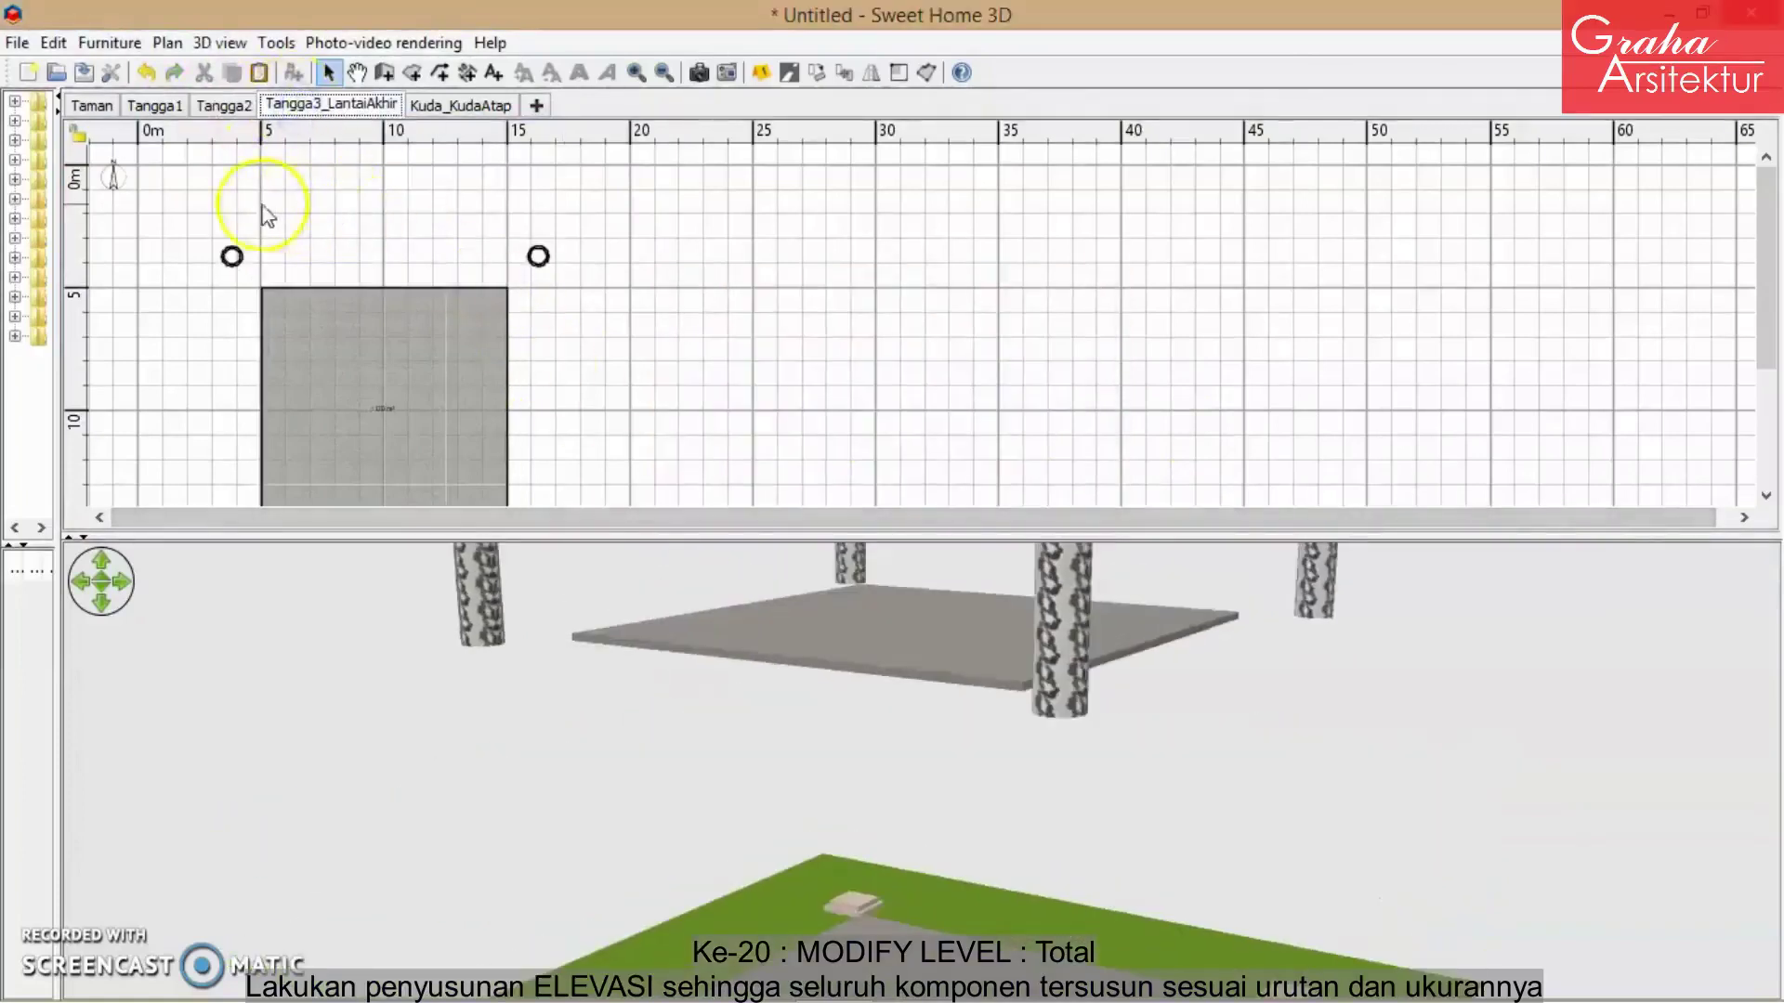
right_click(323, 117)
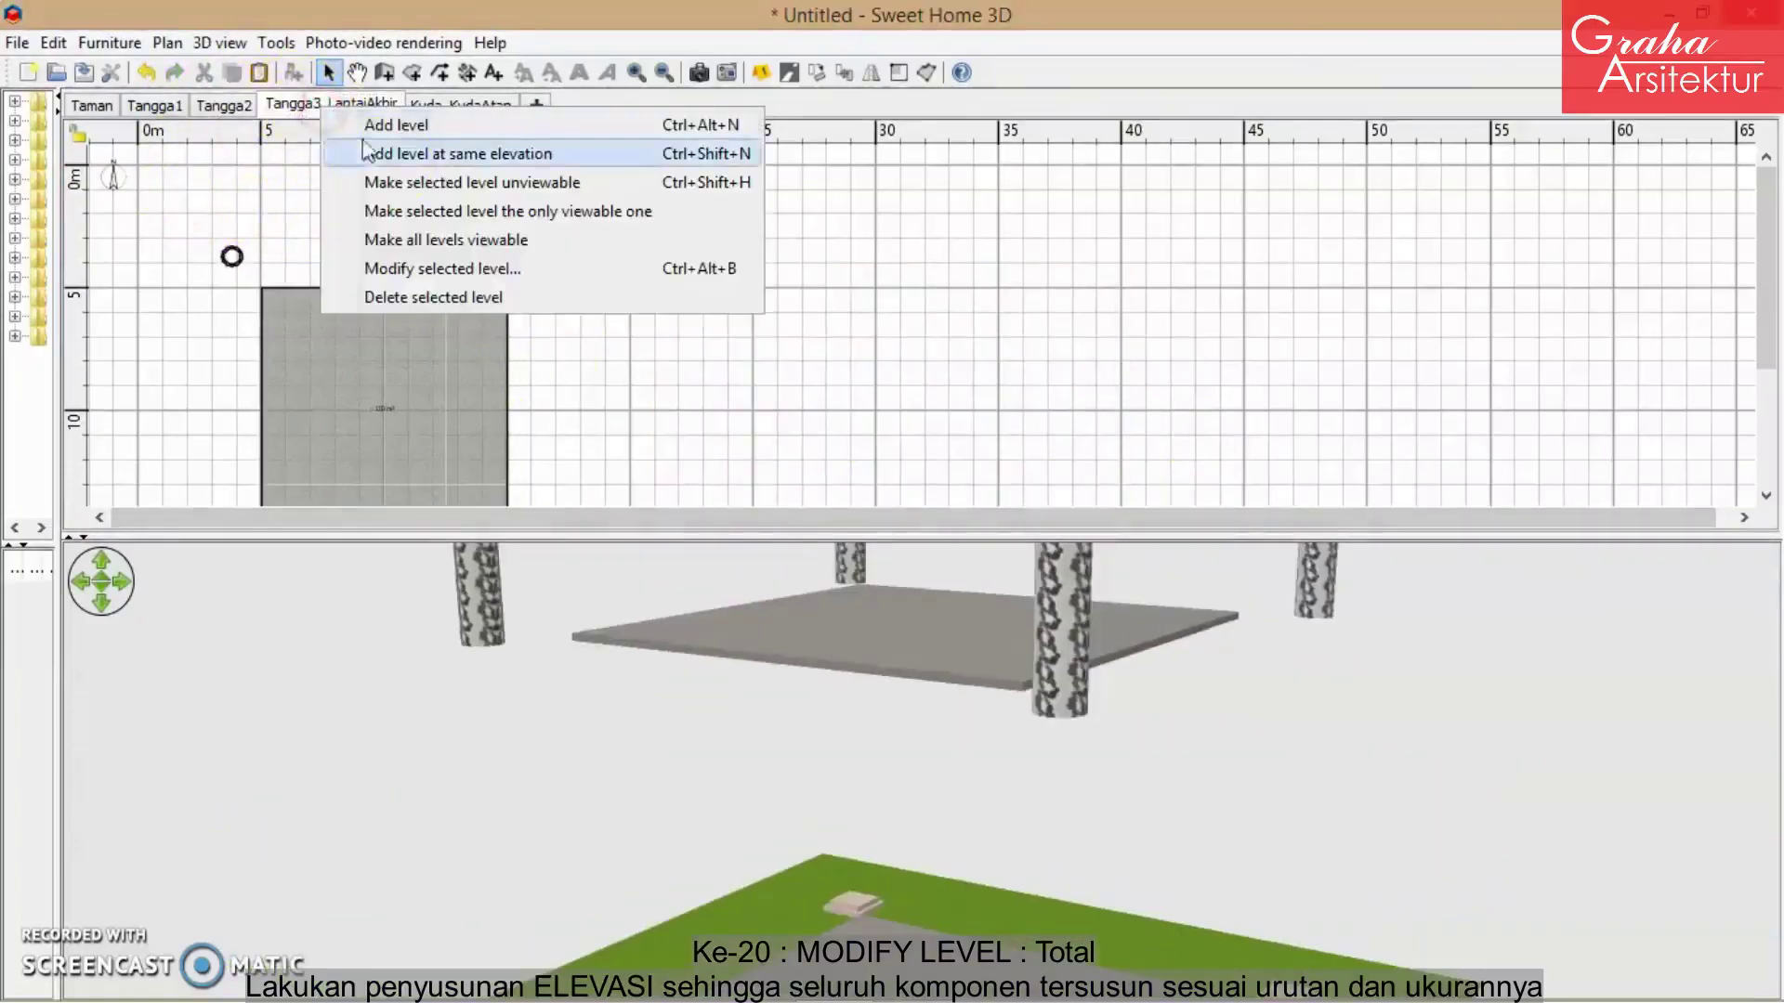
click(470, 267)
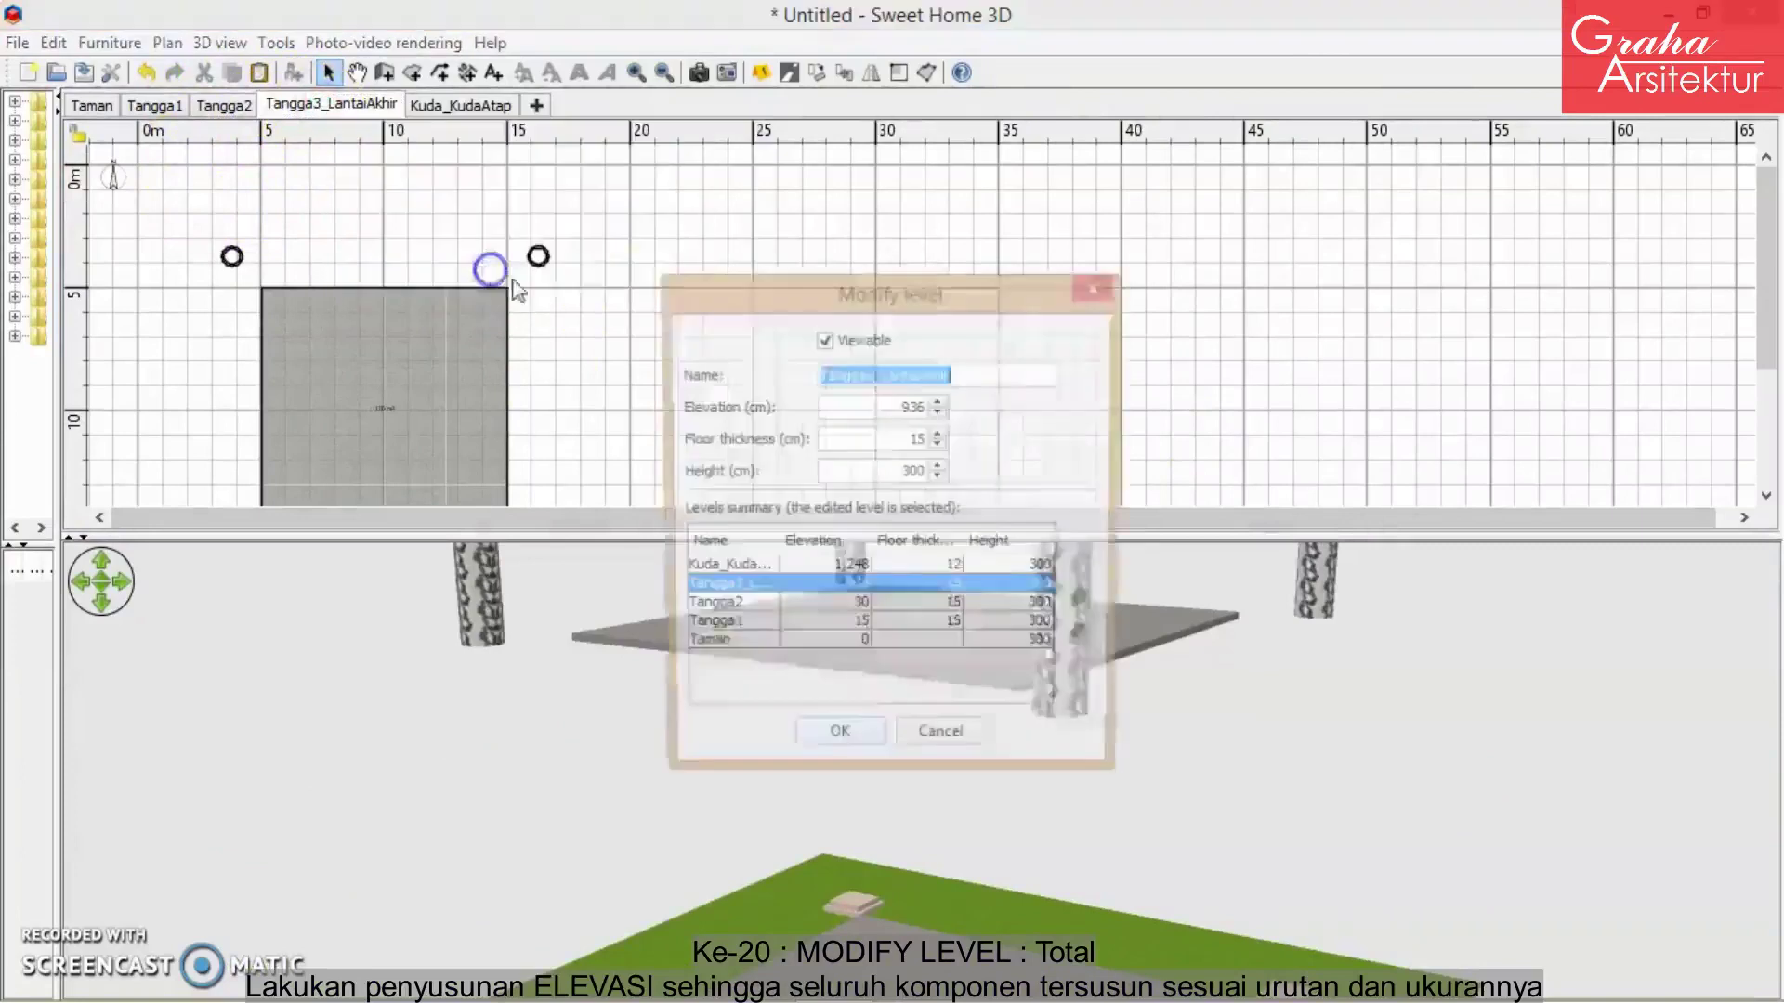
click(894, 405)
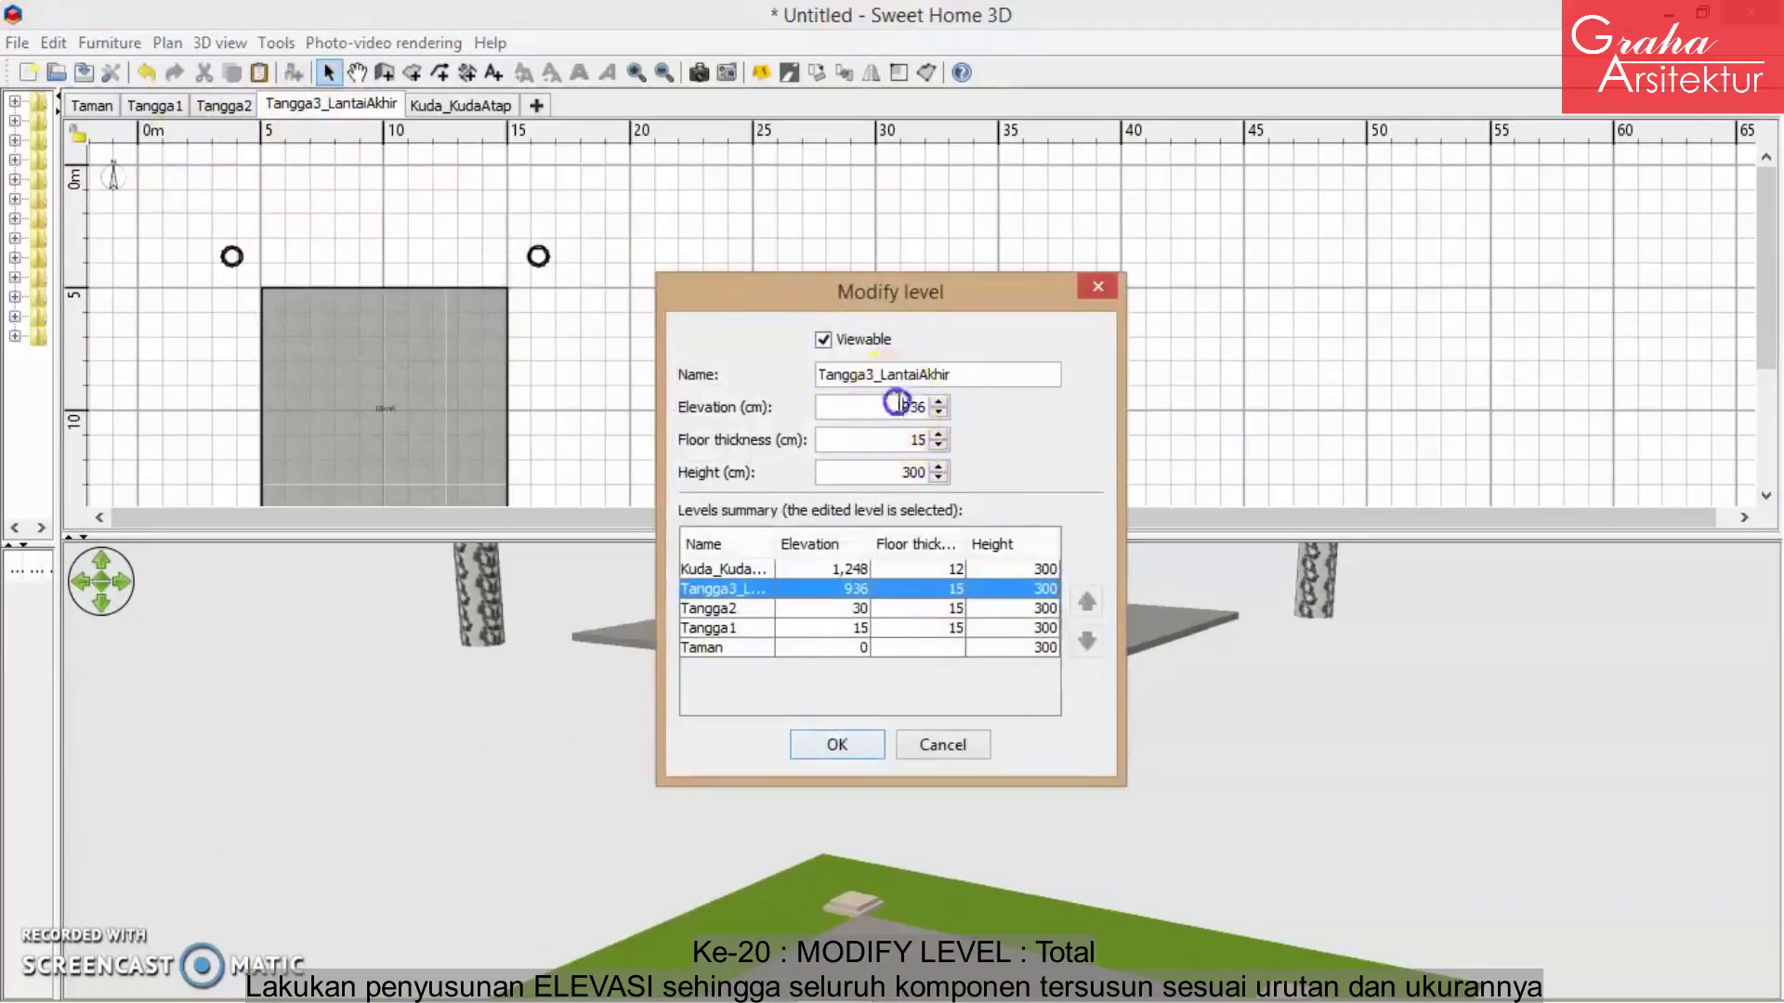
text(45)
click(838, 746)
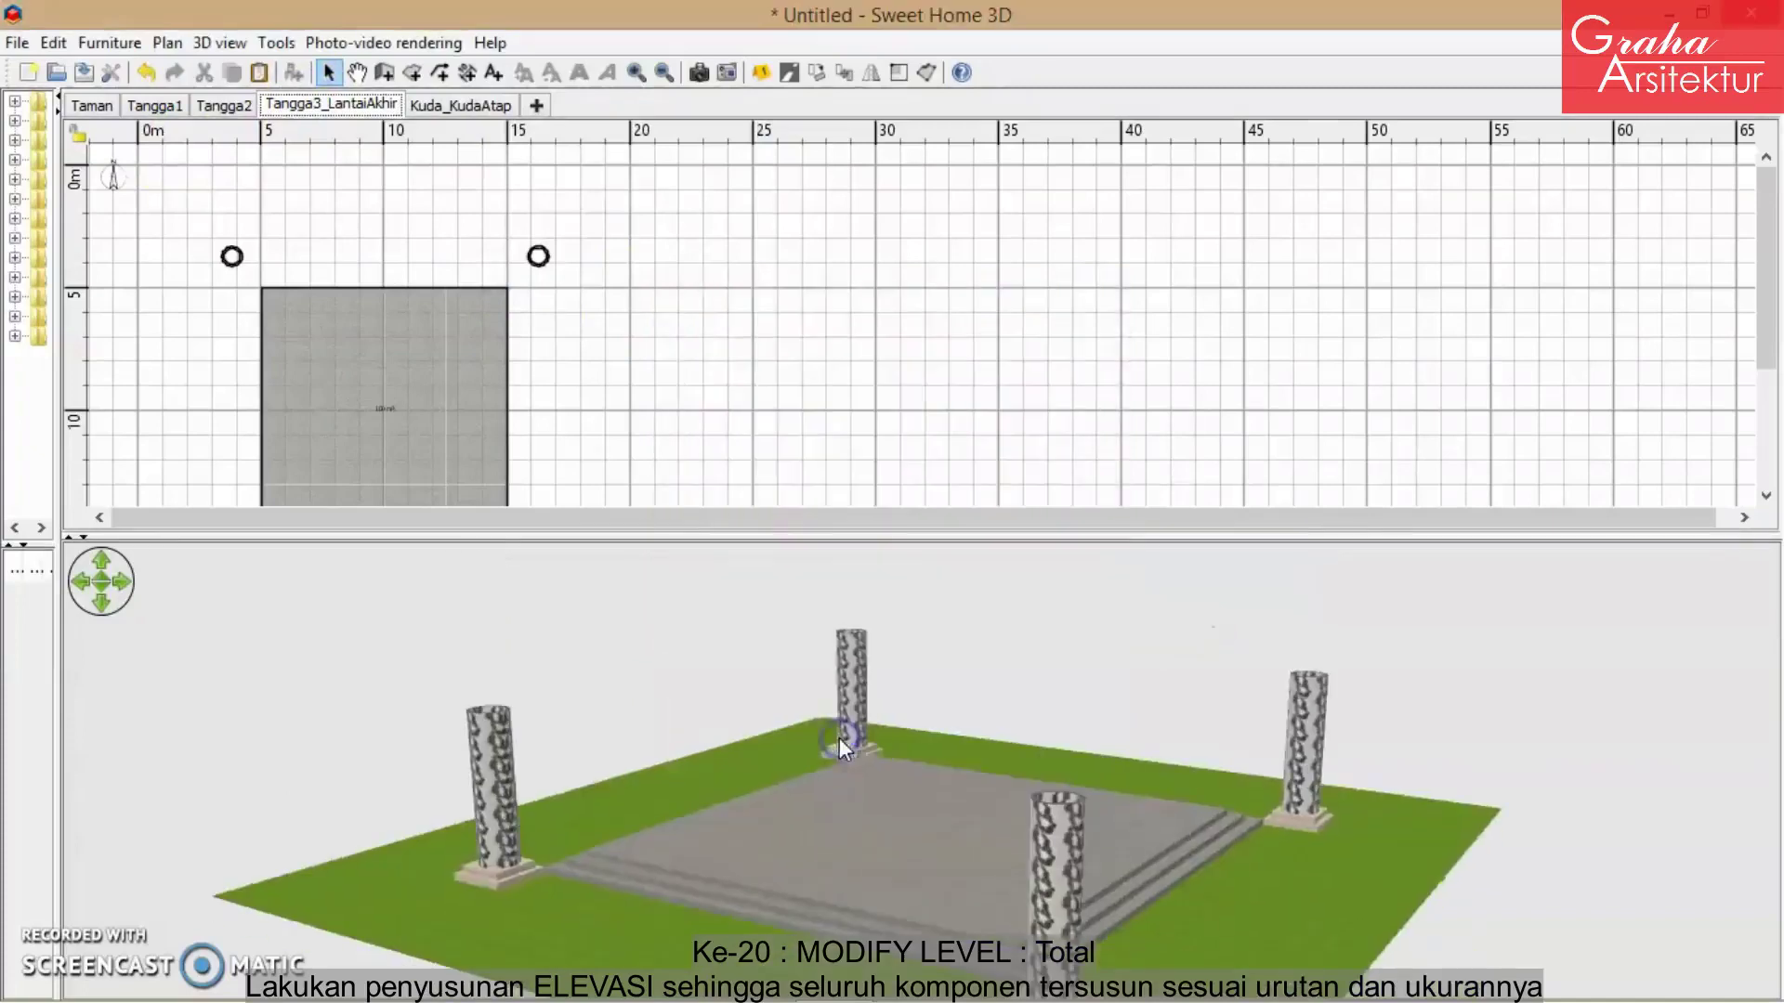
- Switch the plan to the Kuda_KudaAtap level
click(445, 110)
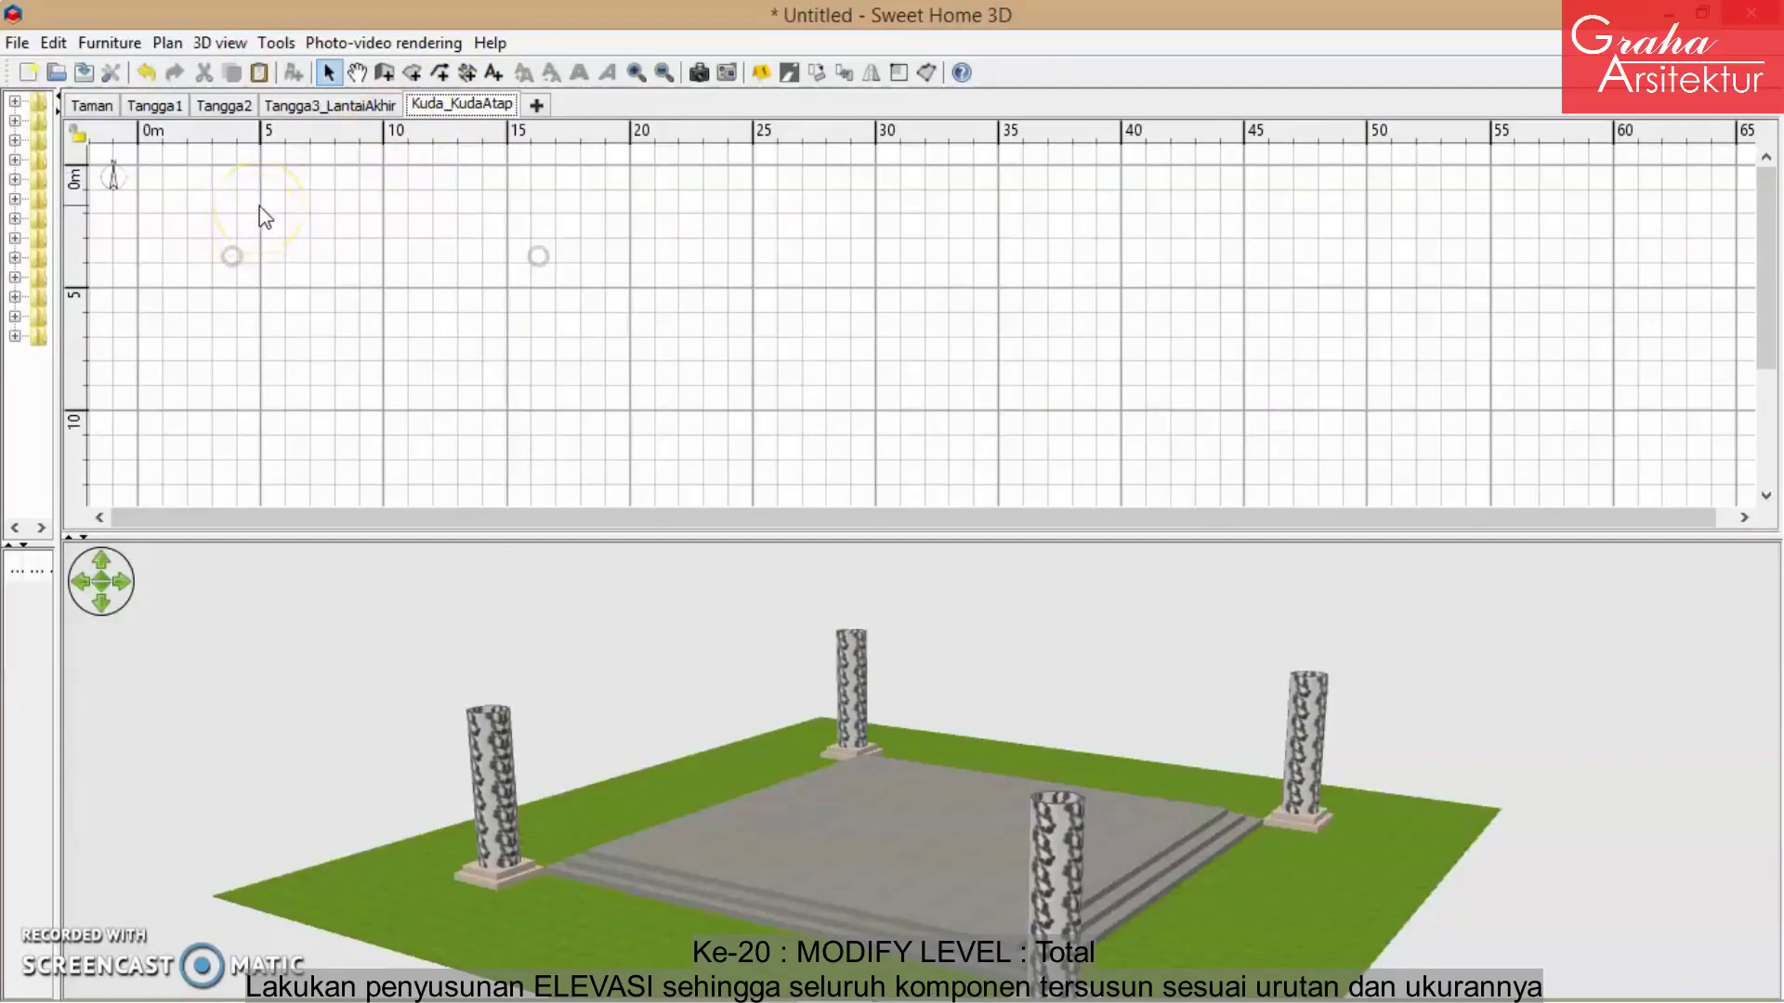
click(310, 219)
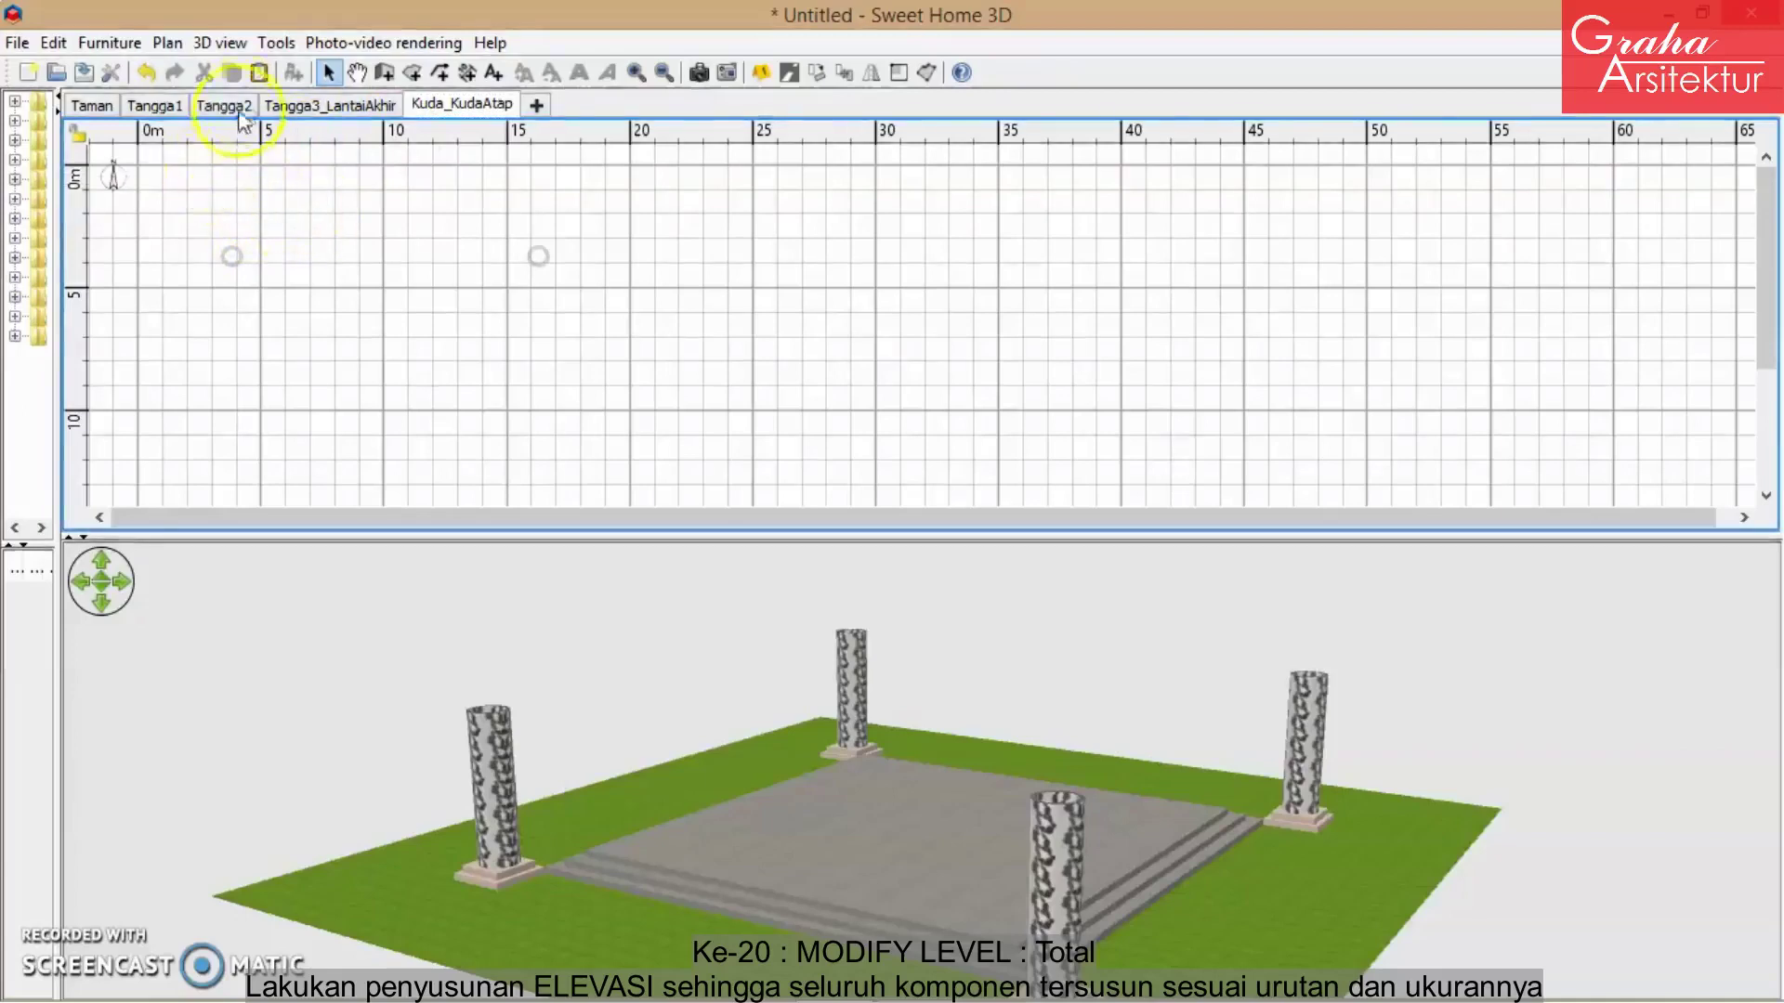
click(385, 75)
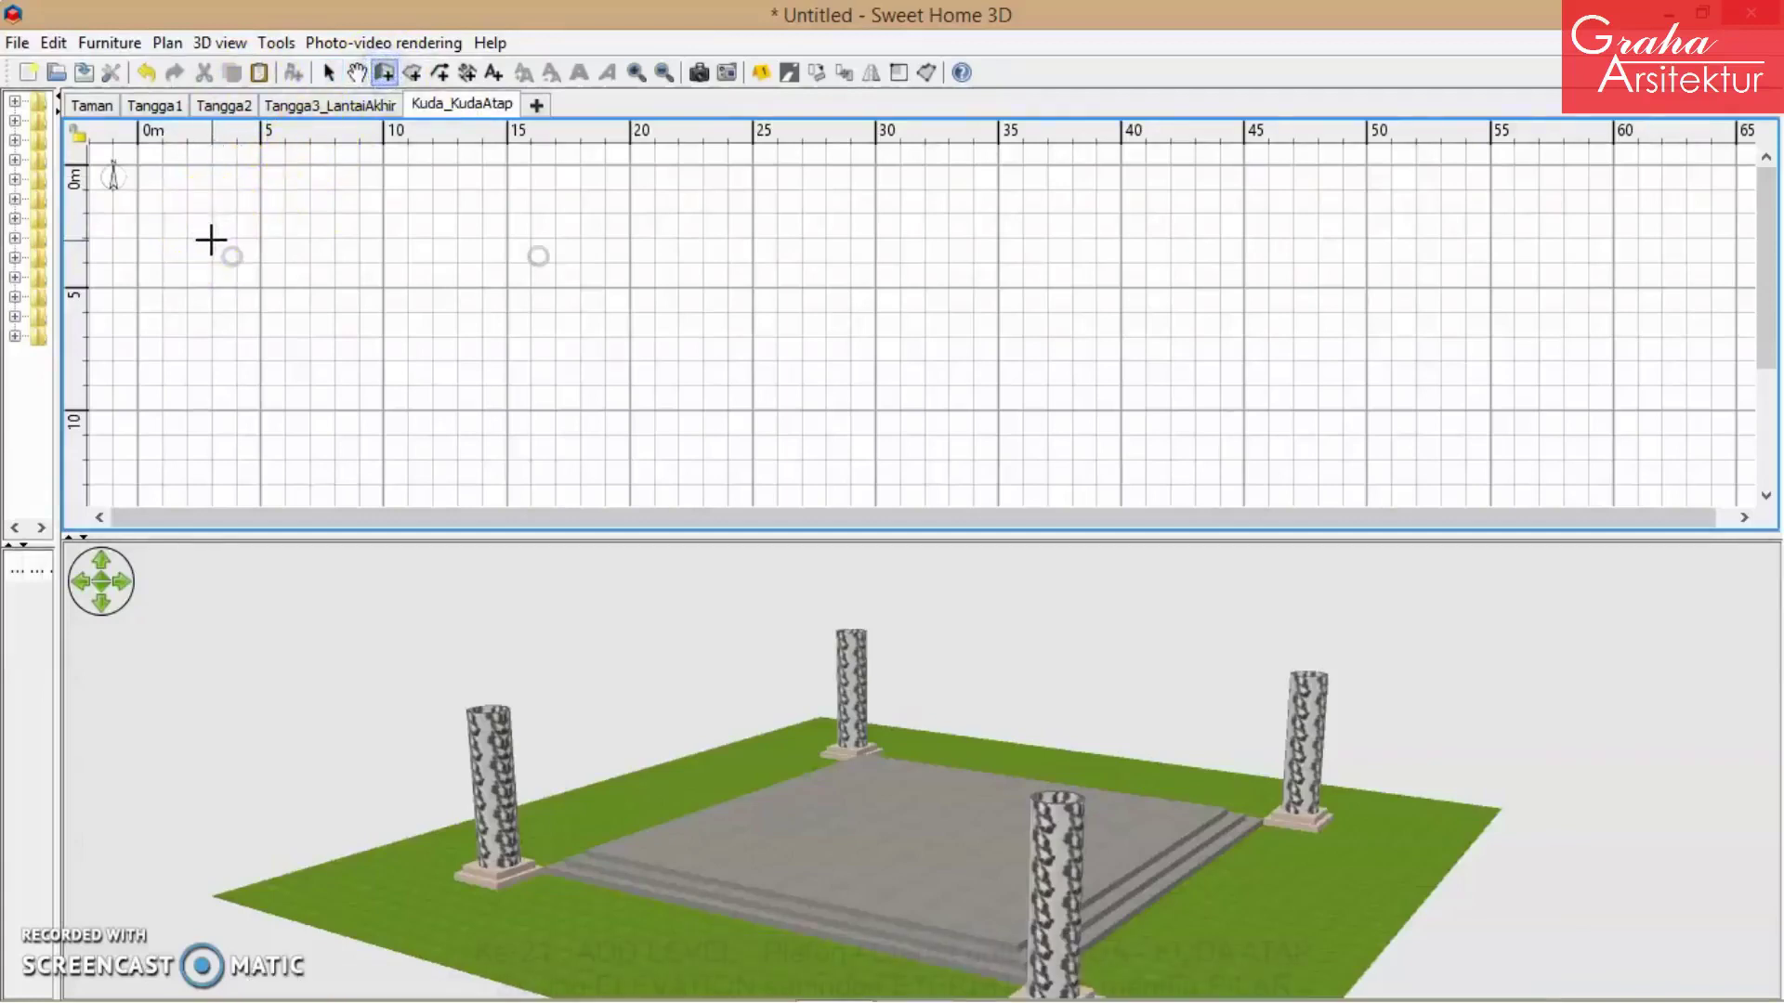
click(211, 238)
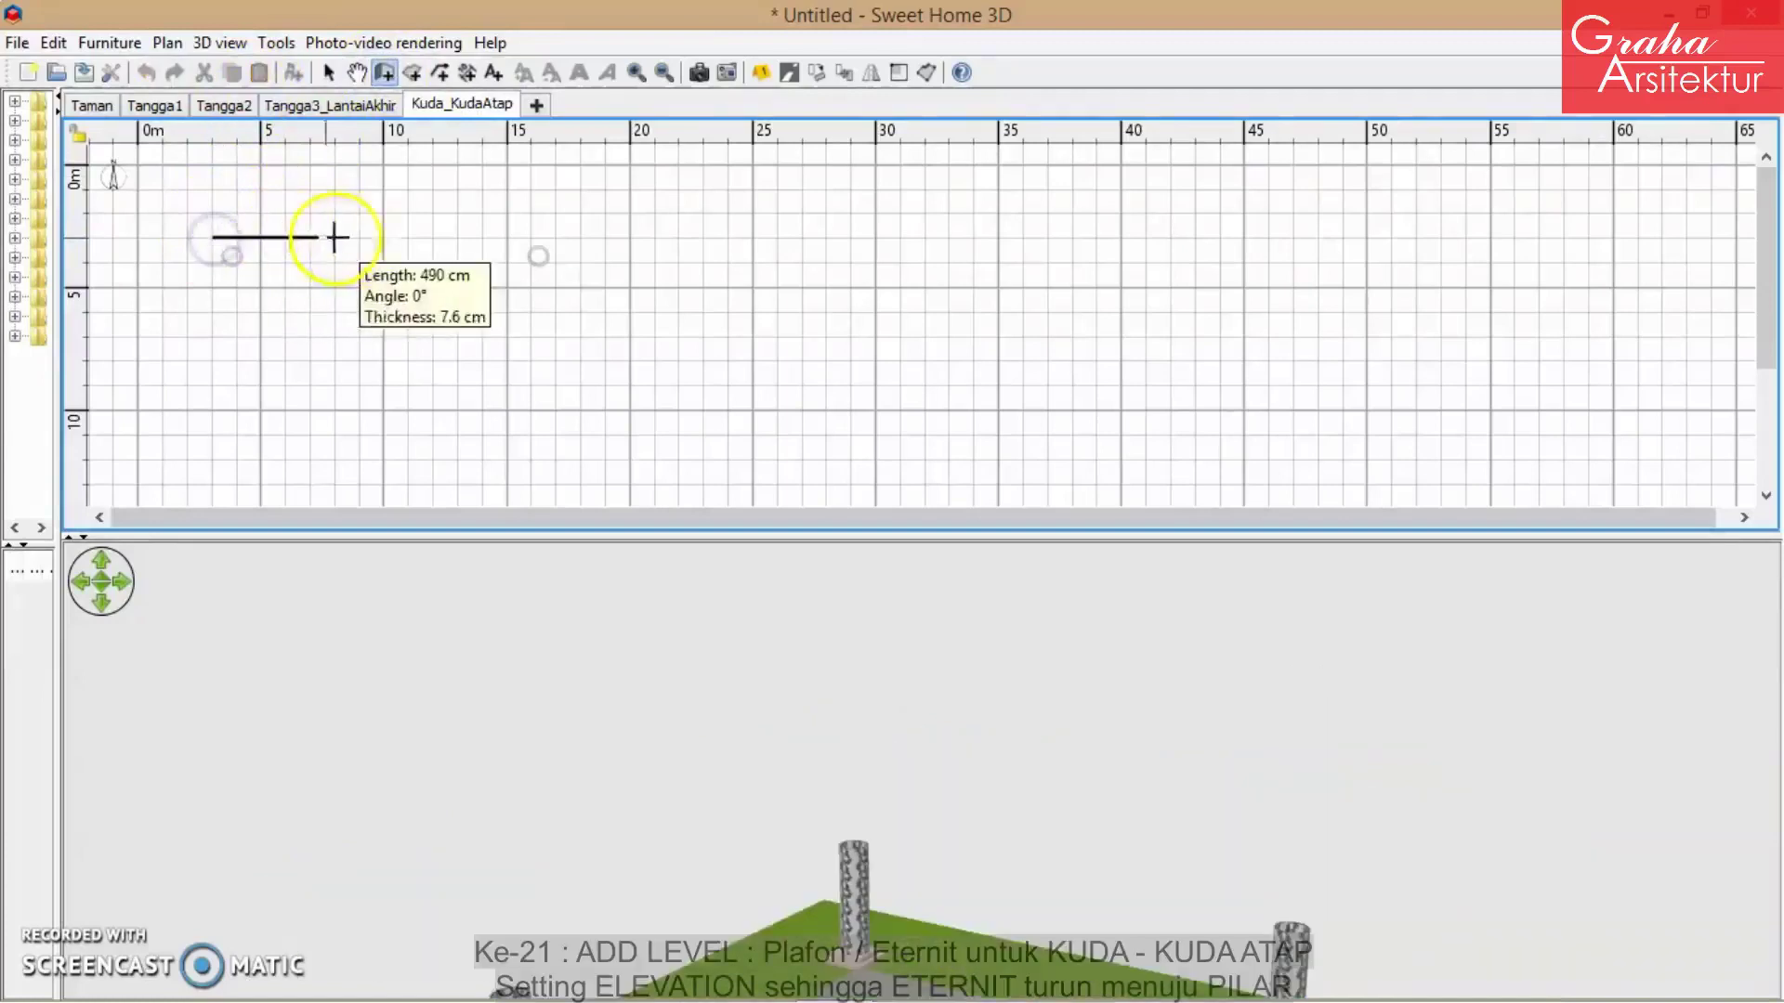
key(Escape)
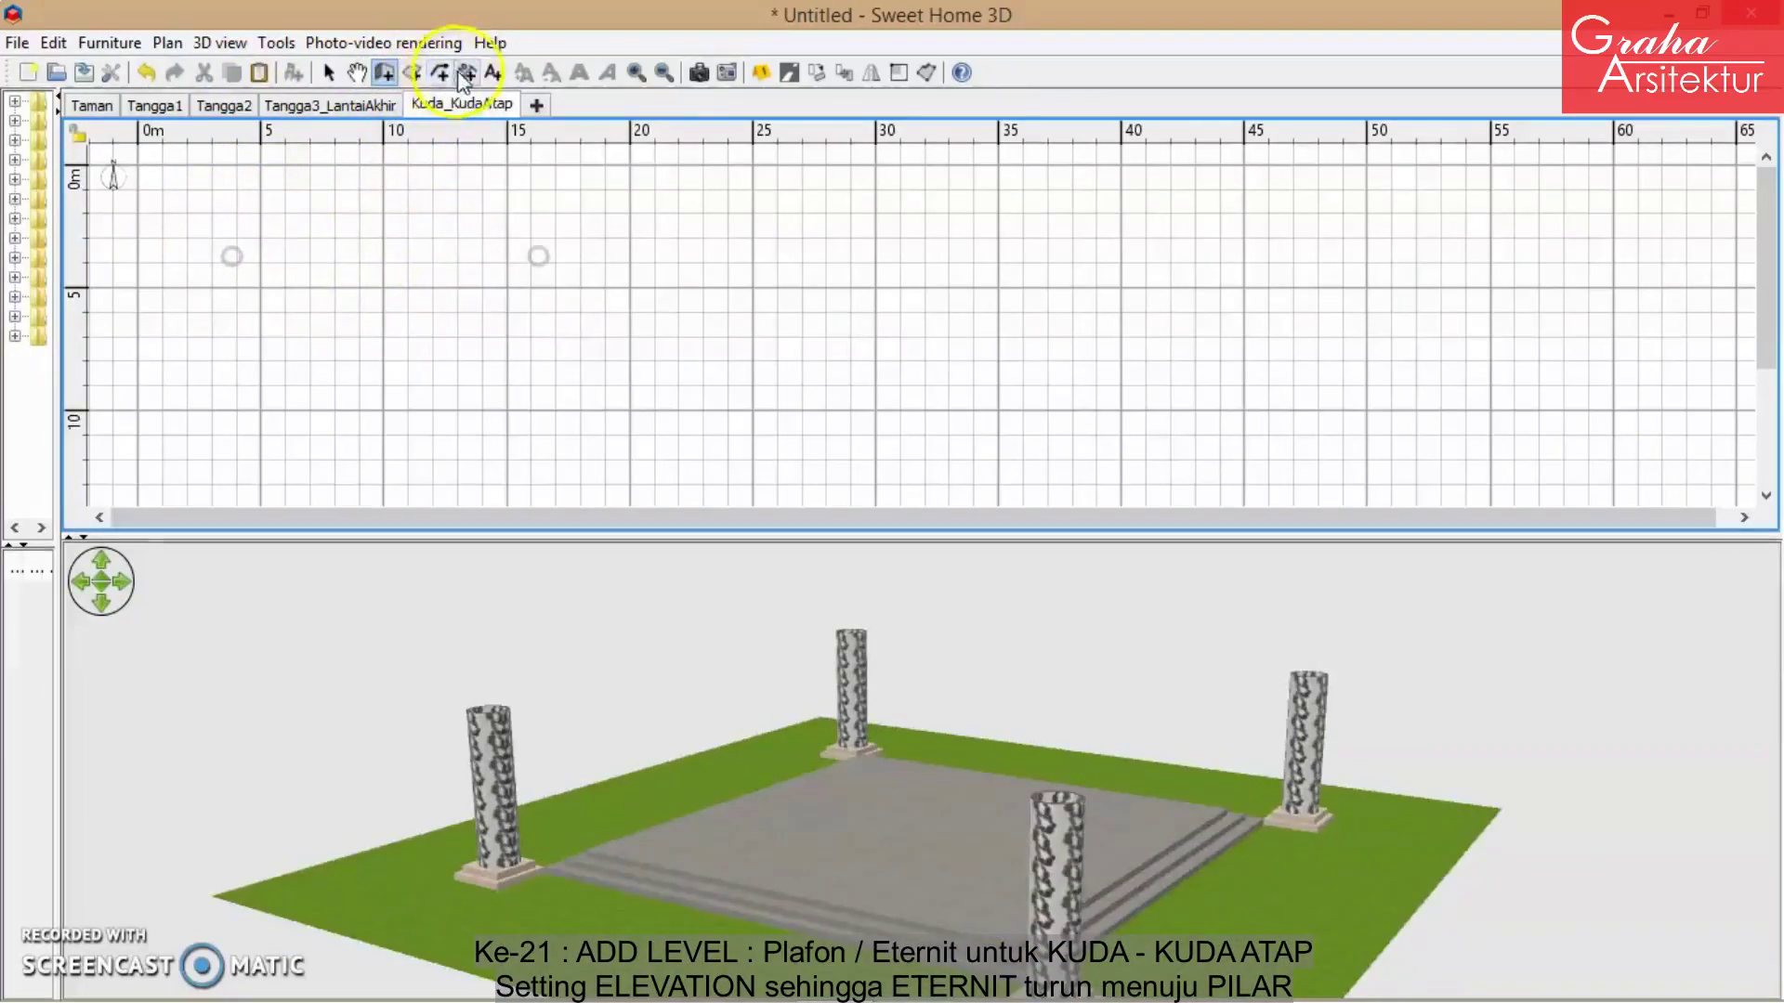
- Draw a square 1400 by 1400 cm room on the Kuda_KudaAtap level, covering all four pillars
click(411, 72)
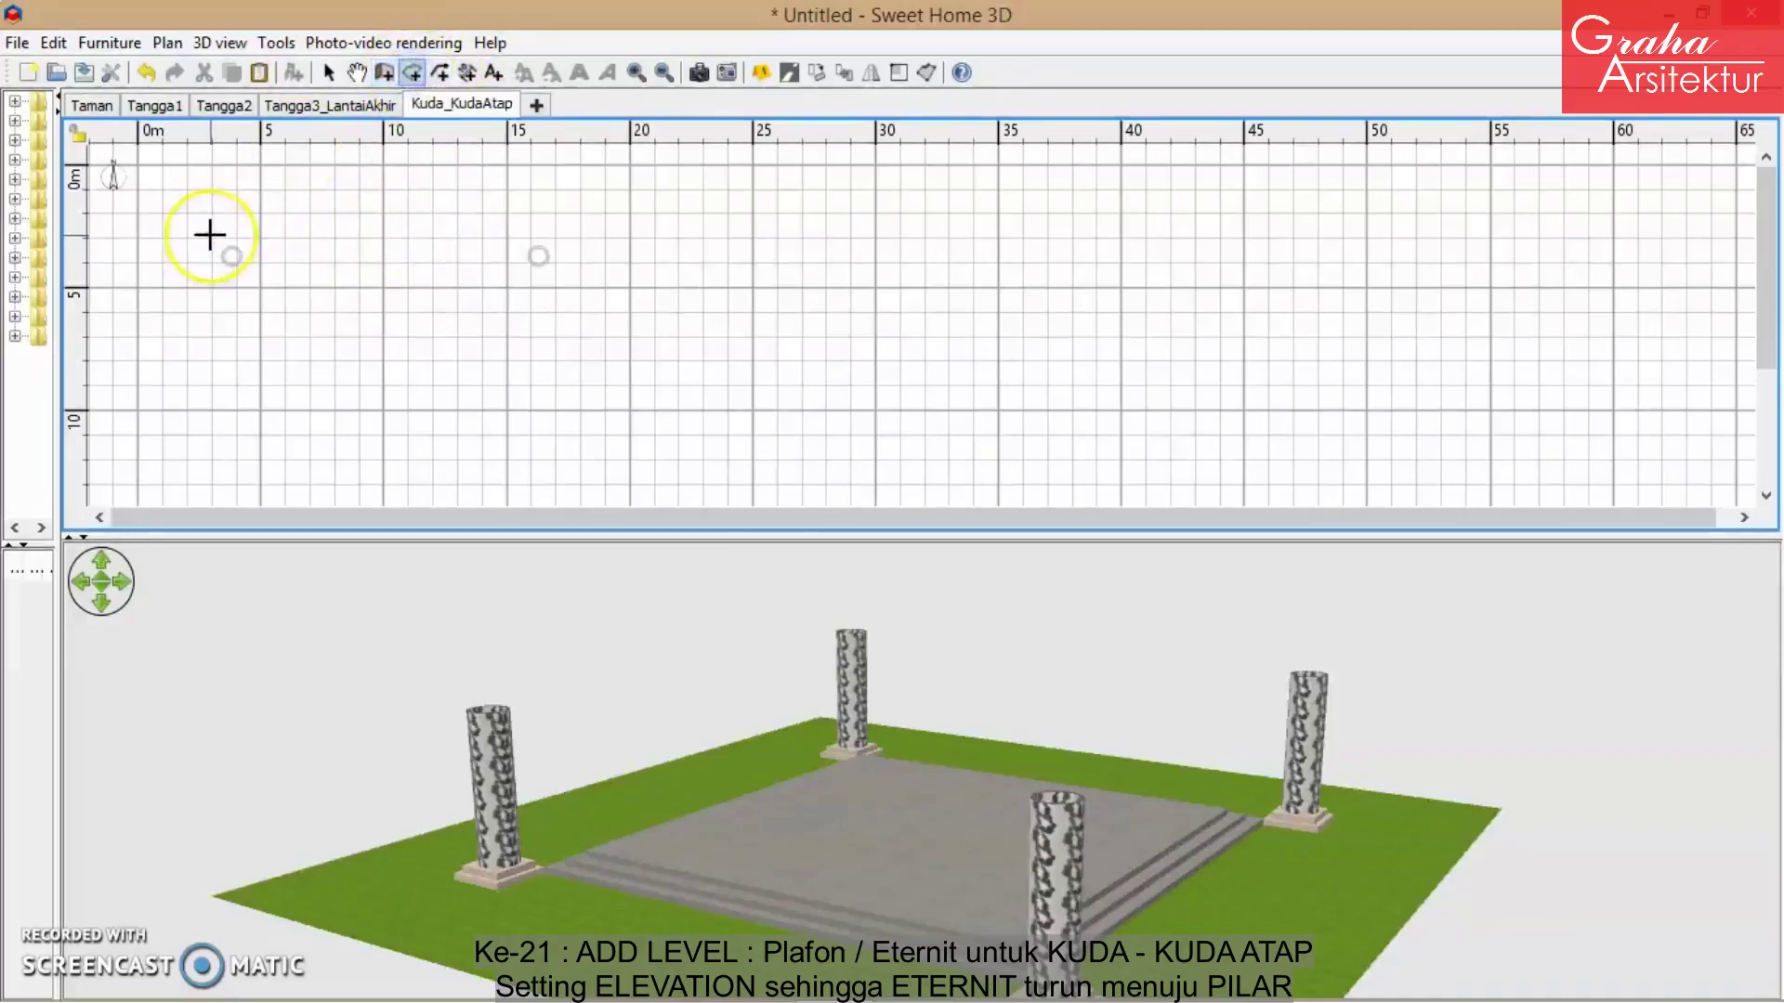
click(212, 239)
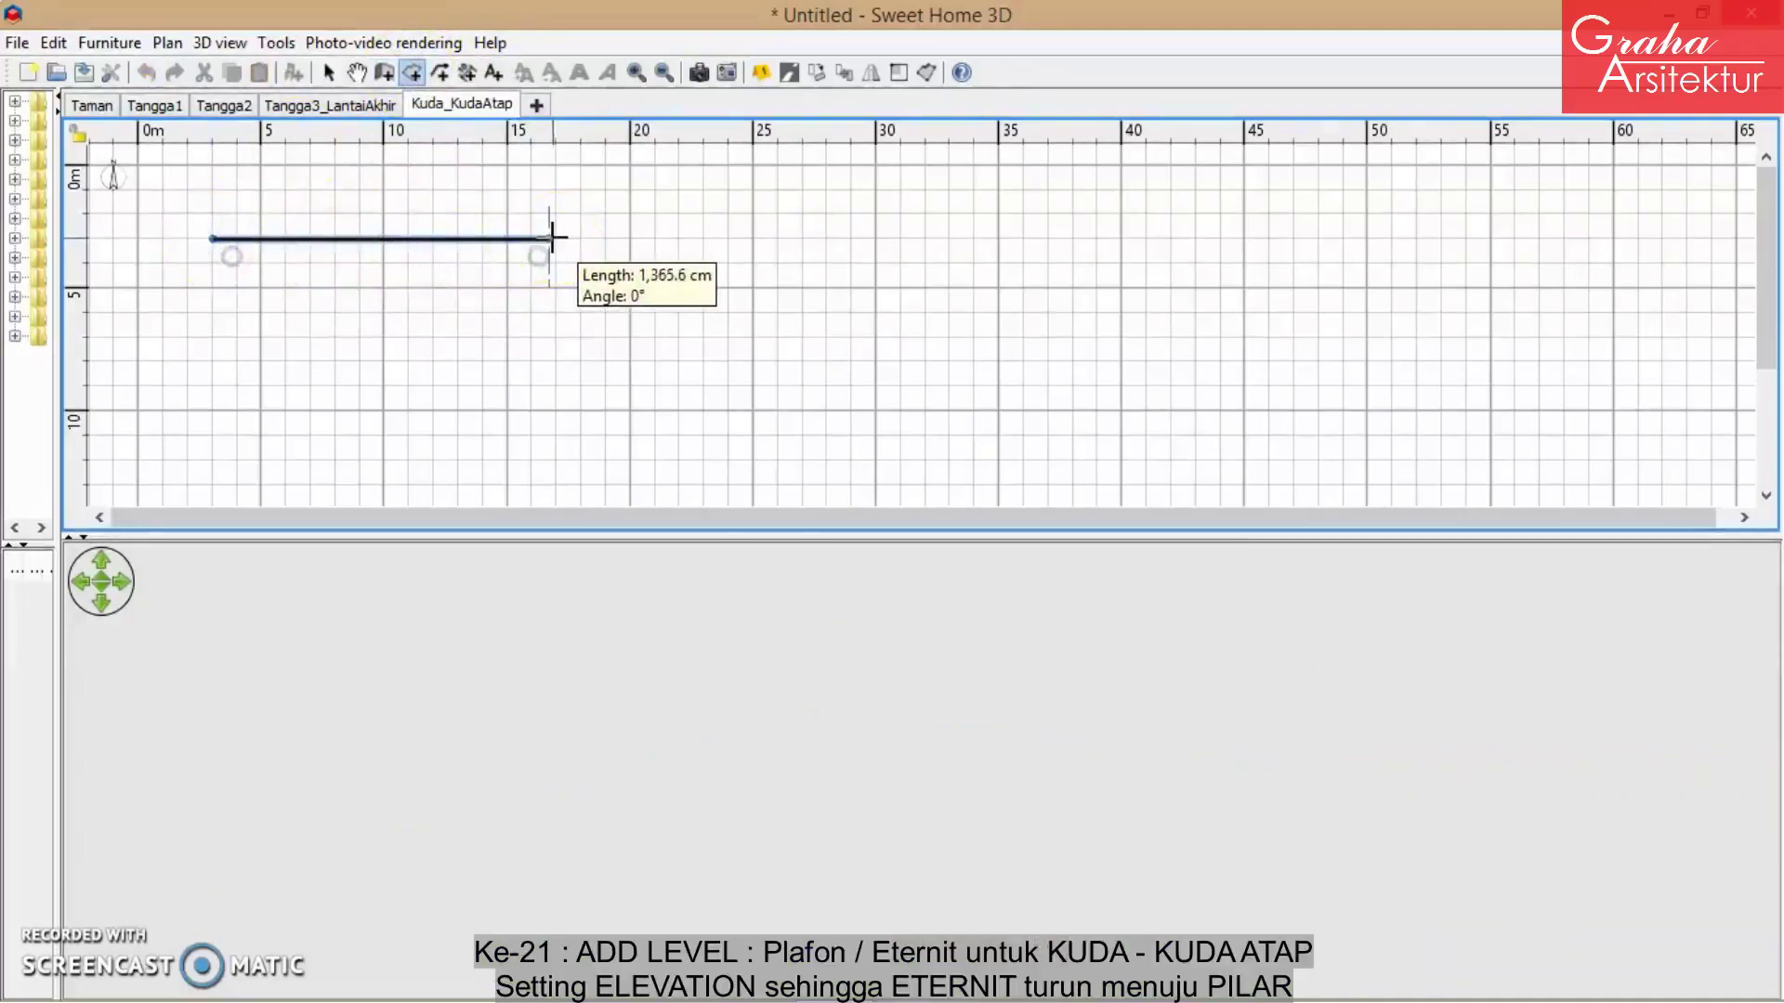
key(Return)
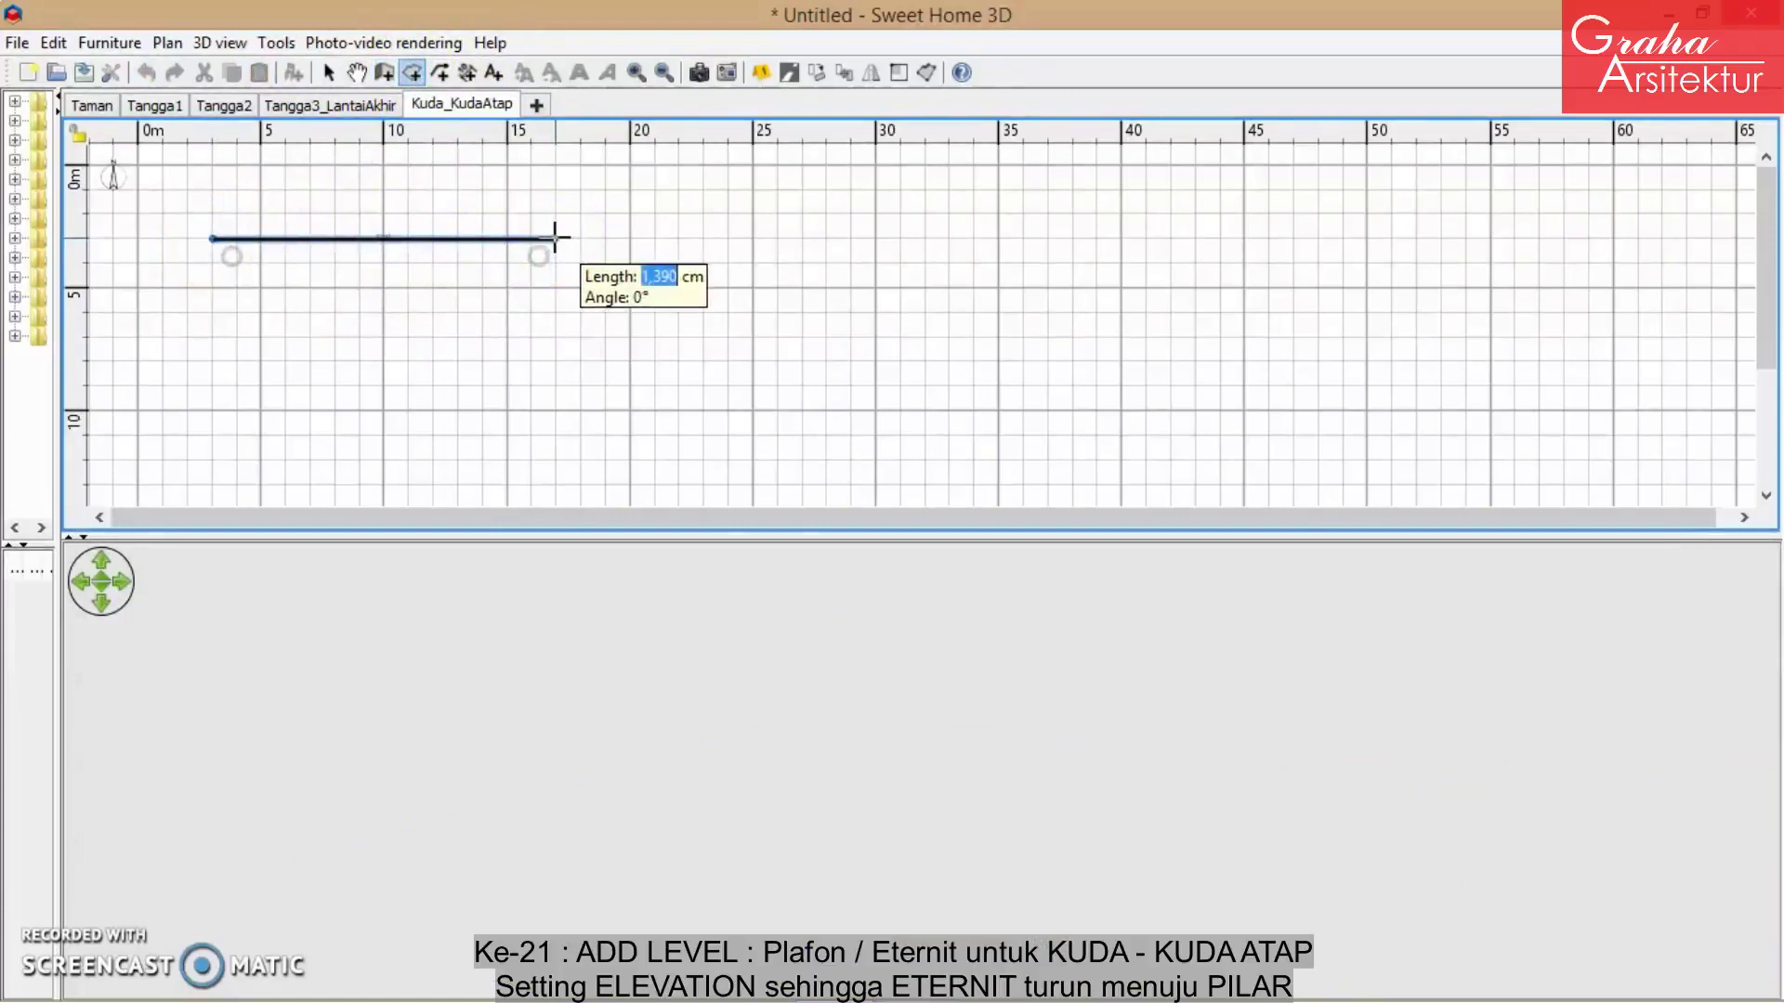
text(1400)
key(Return)
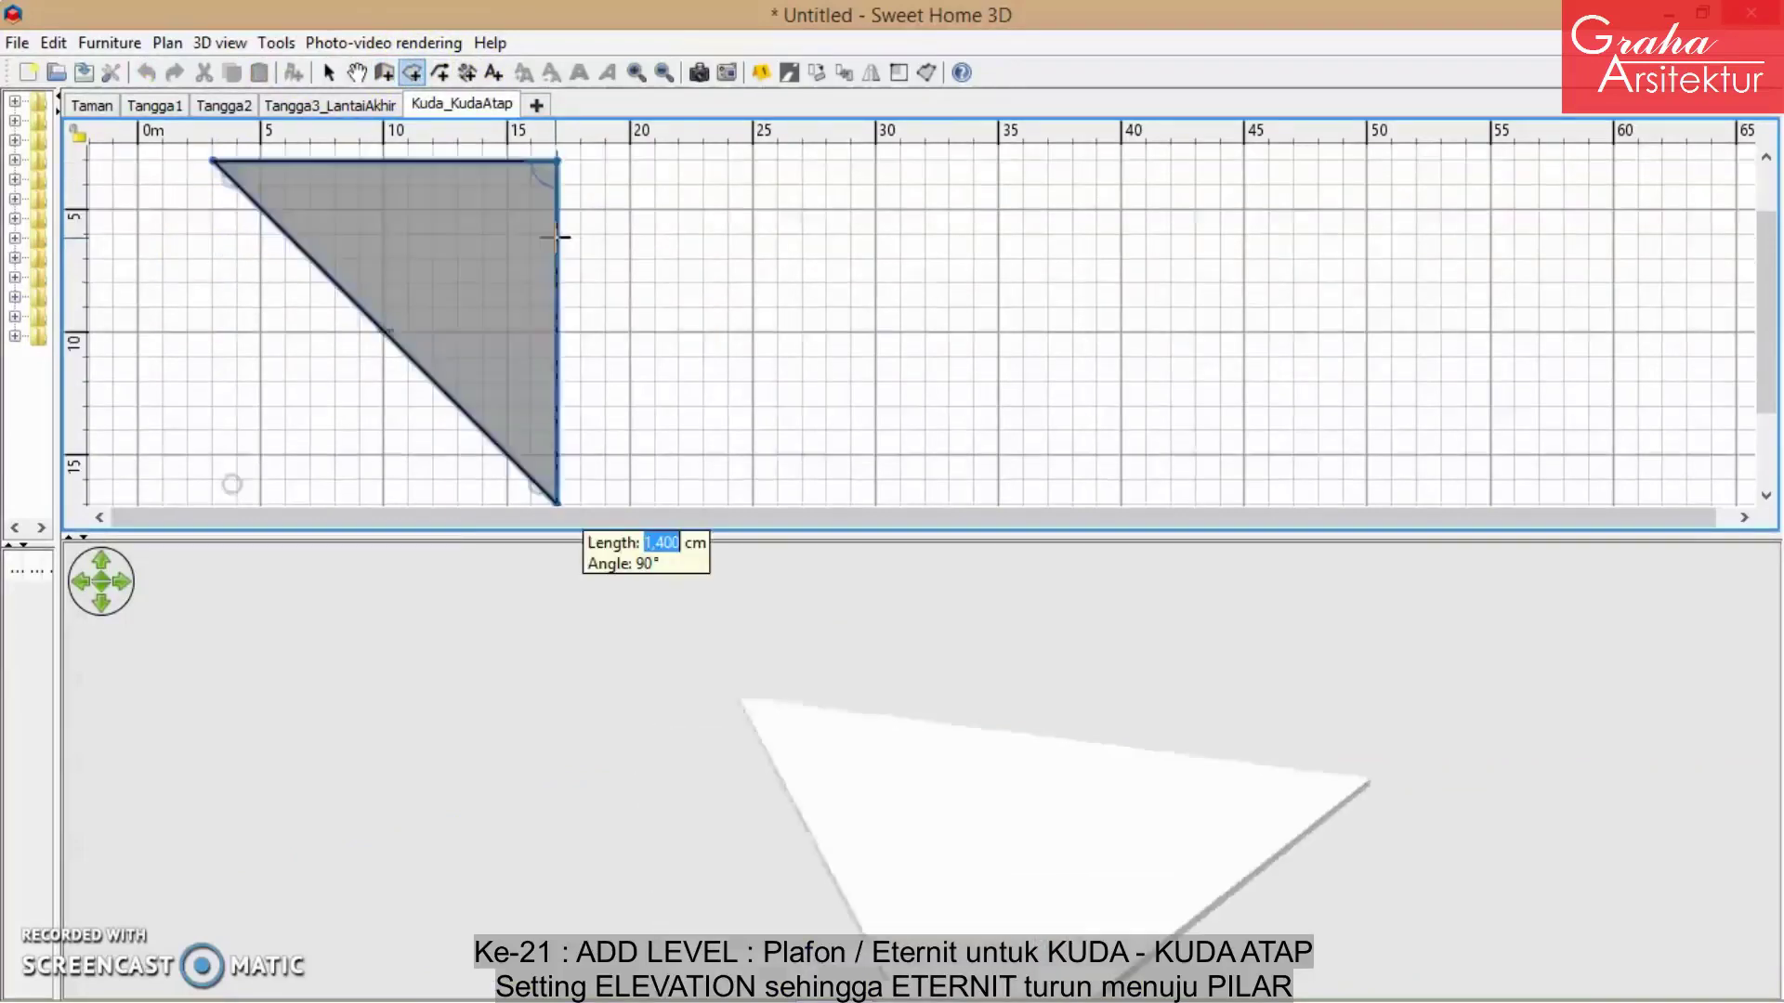
key(Return)
key(Return)
key(Return)
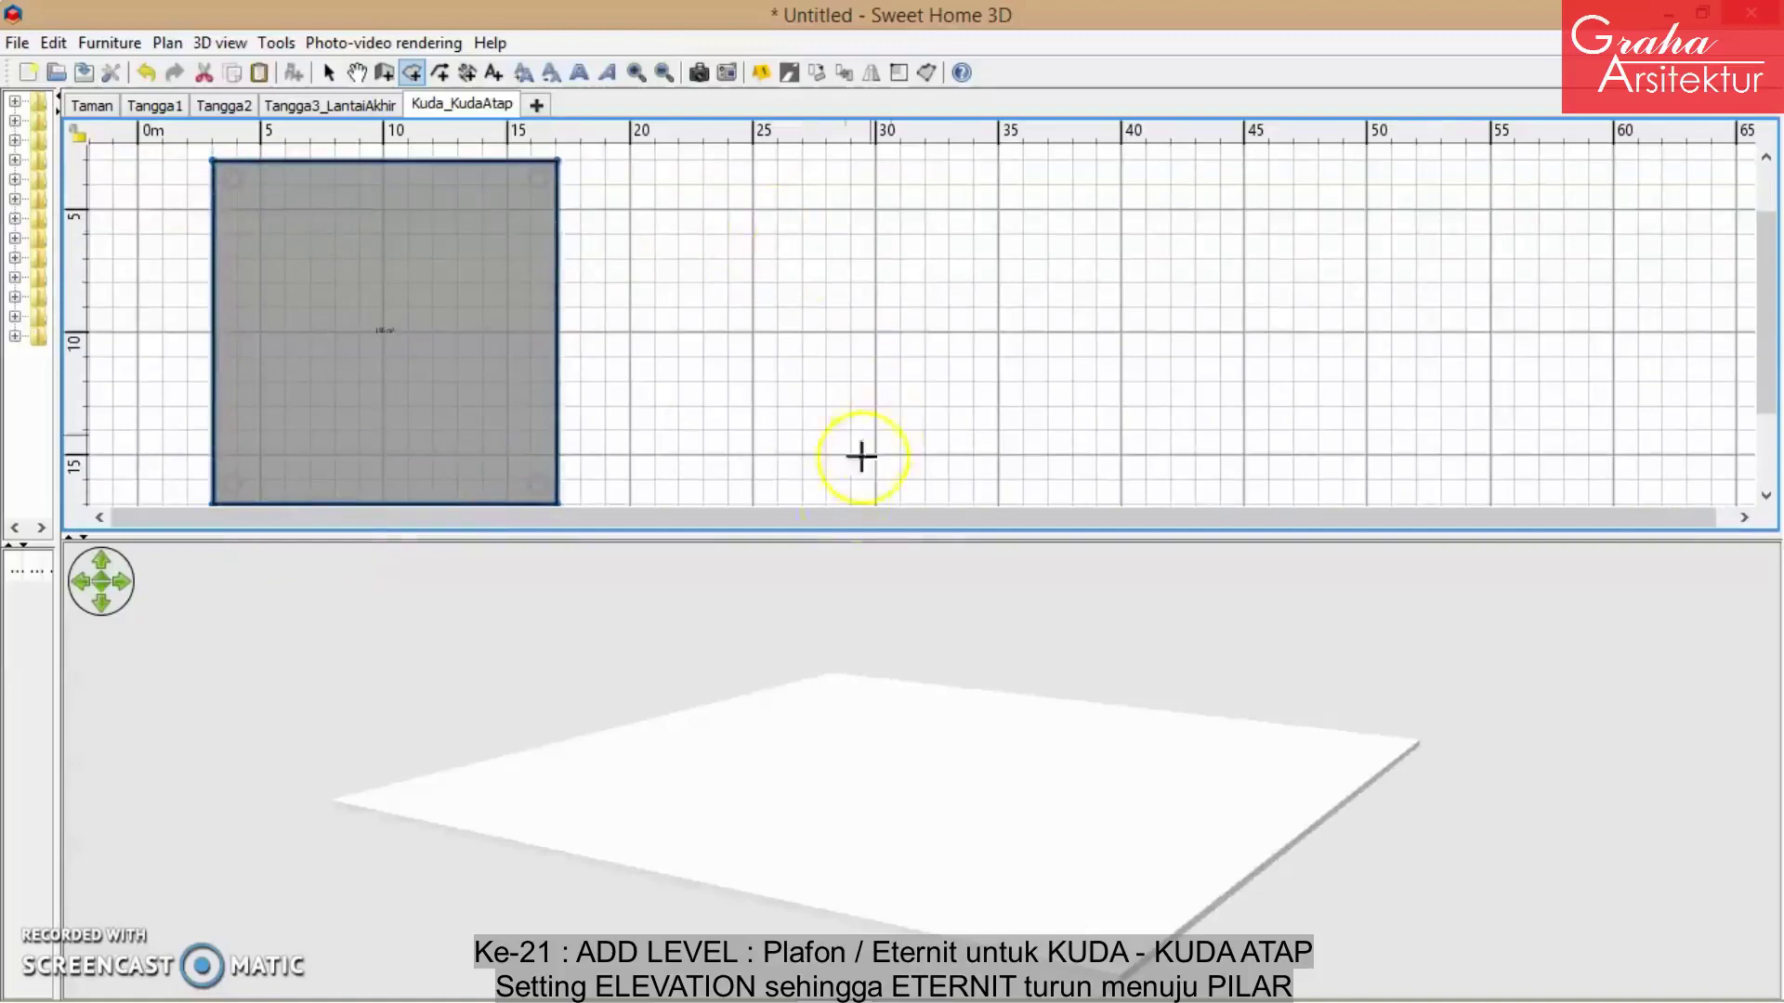
- Set the Kuda_KudaAtap level's floor thickness to 20 cm and its elevation to 345 cm
drag(907, 535, 931, 200)
drag(868, 570, 838, 598)
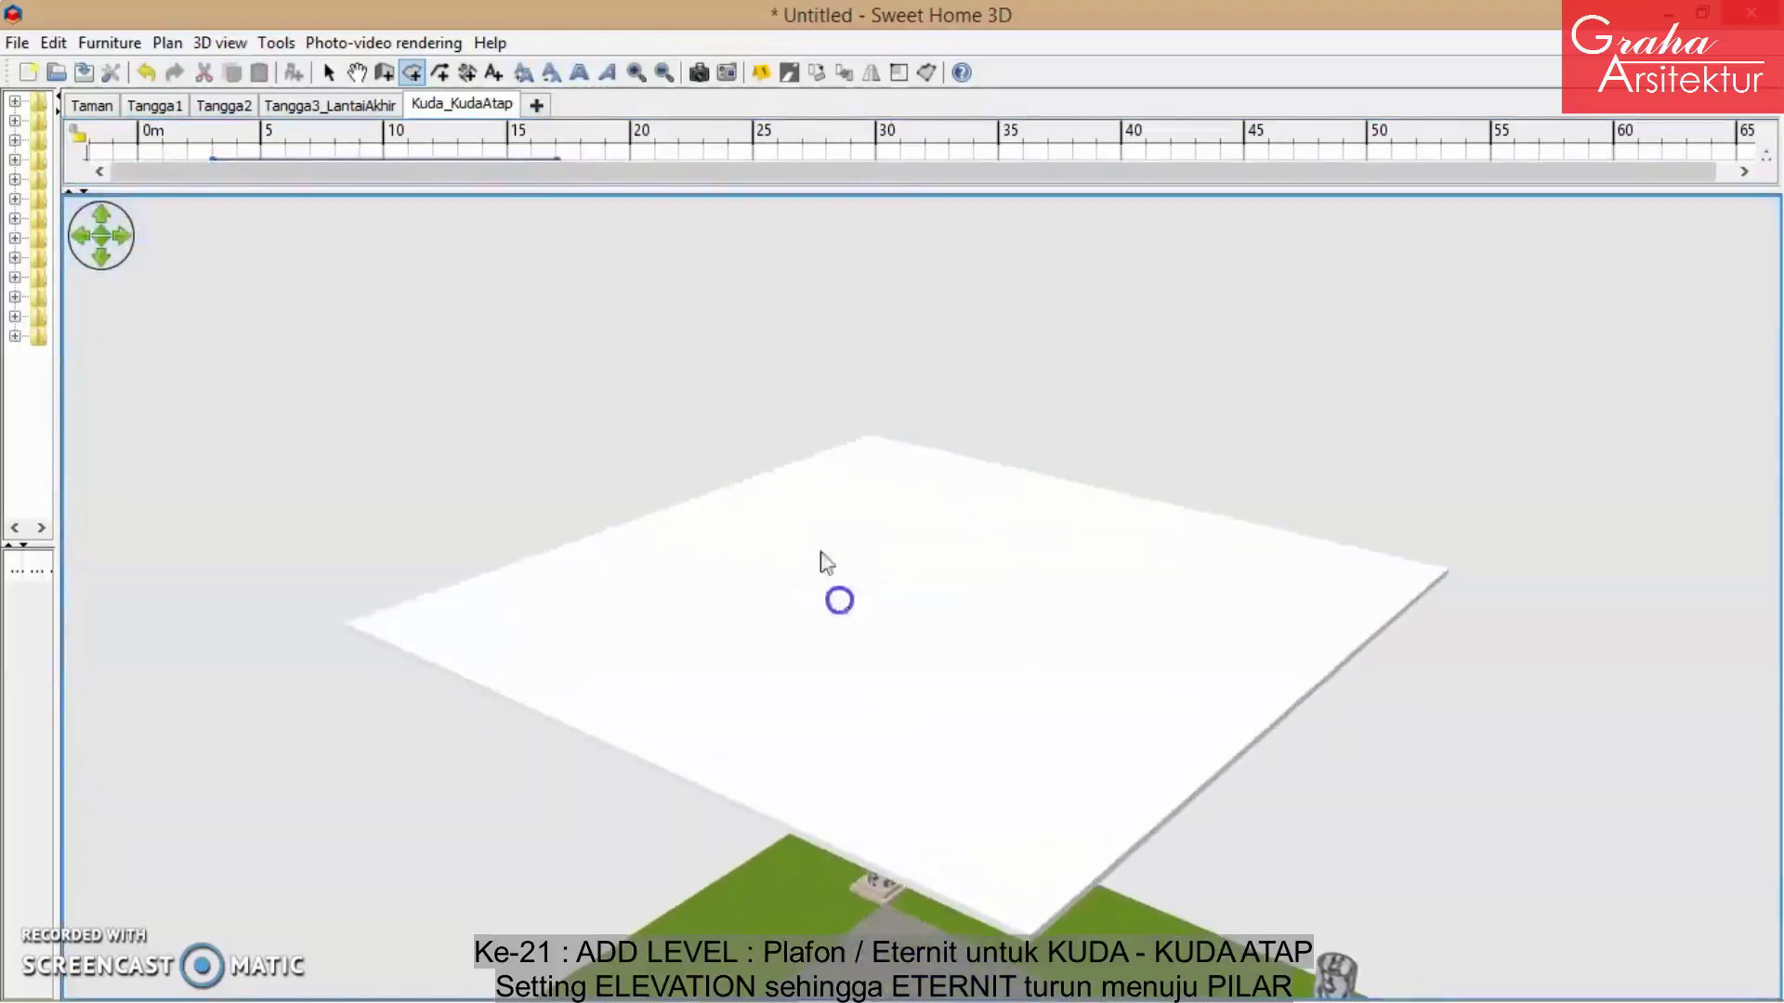
drag(776, 188, 864, 595)
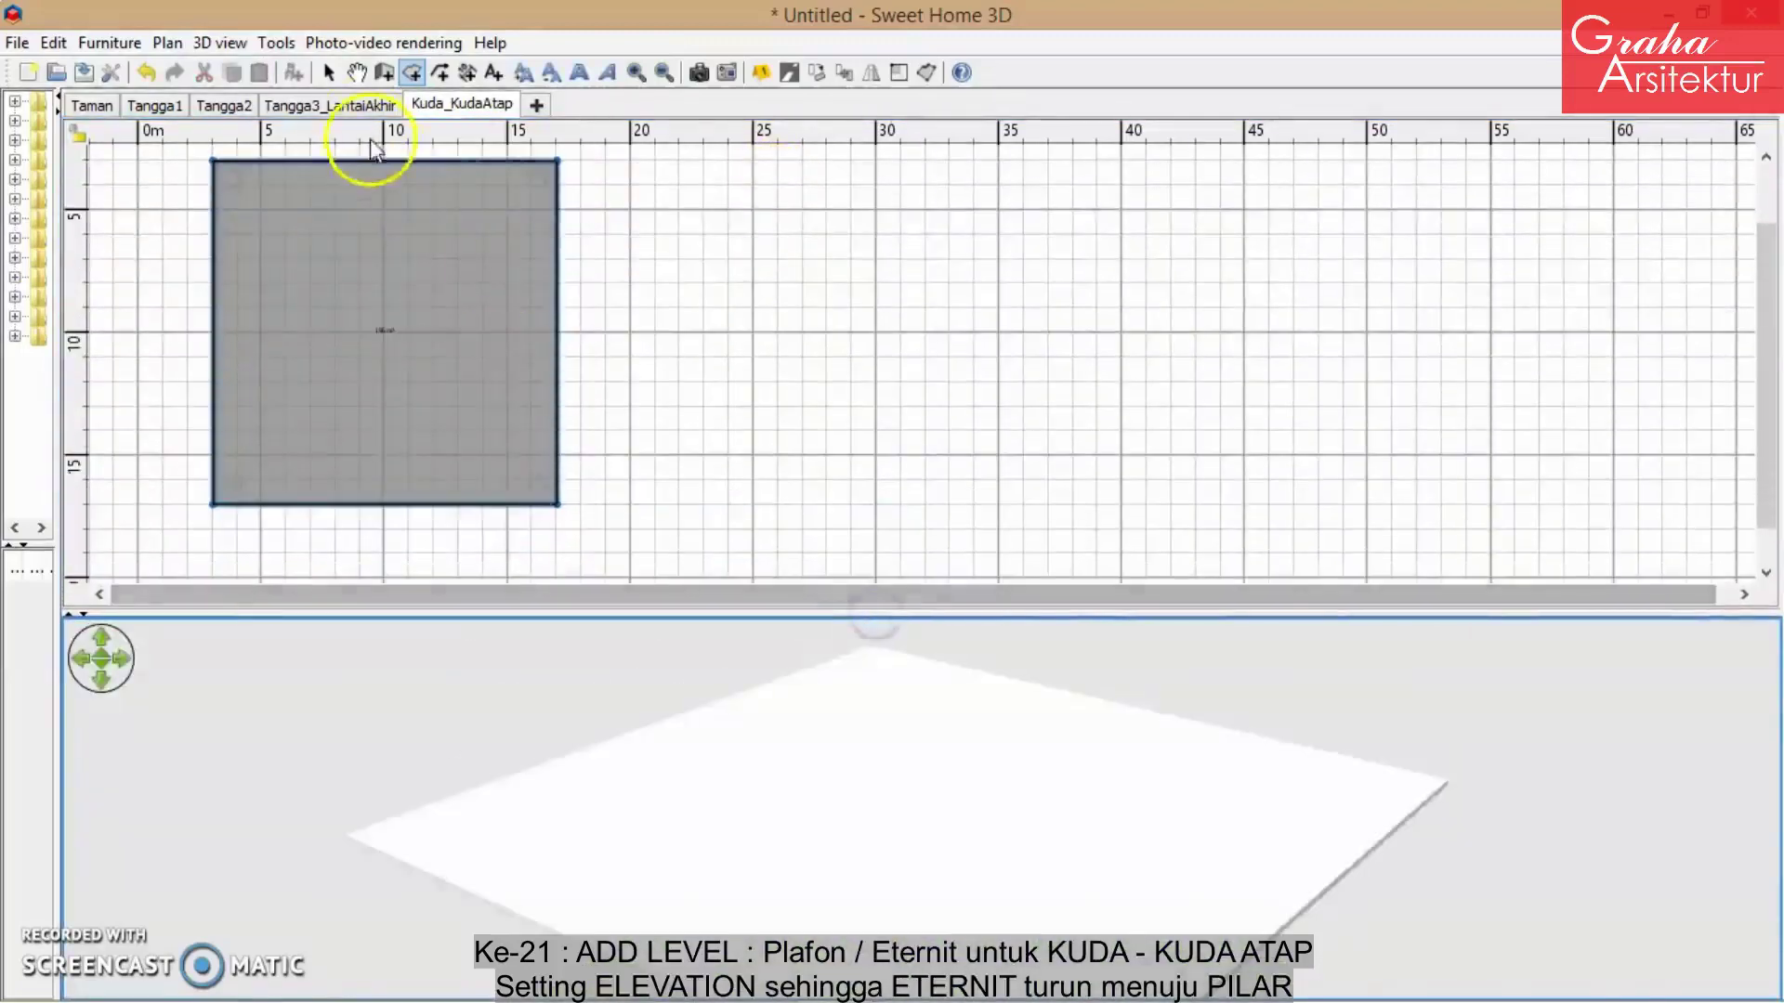
click(358, 105)
click(479, 105)
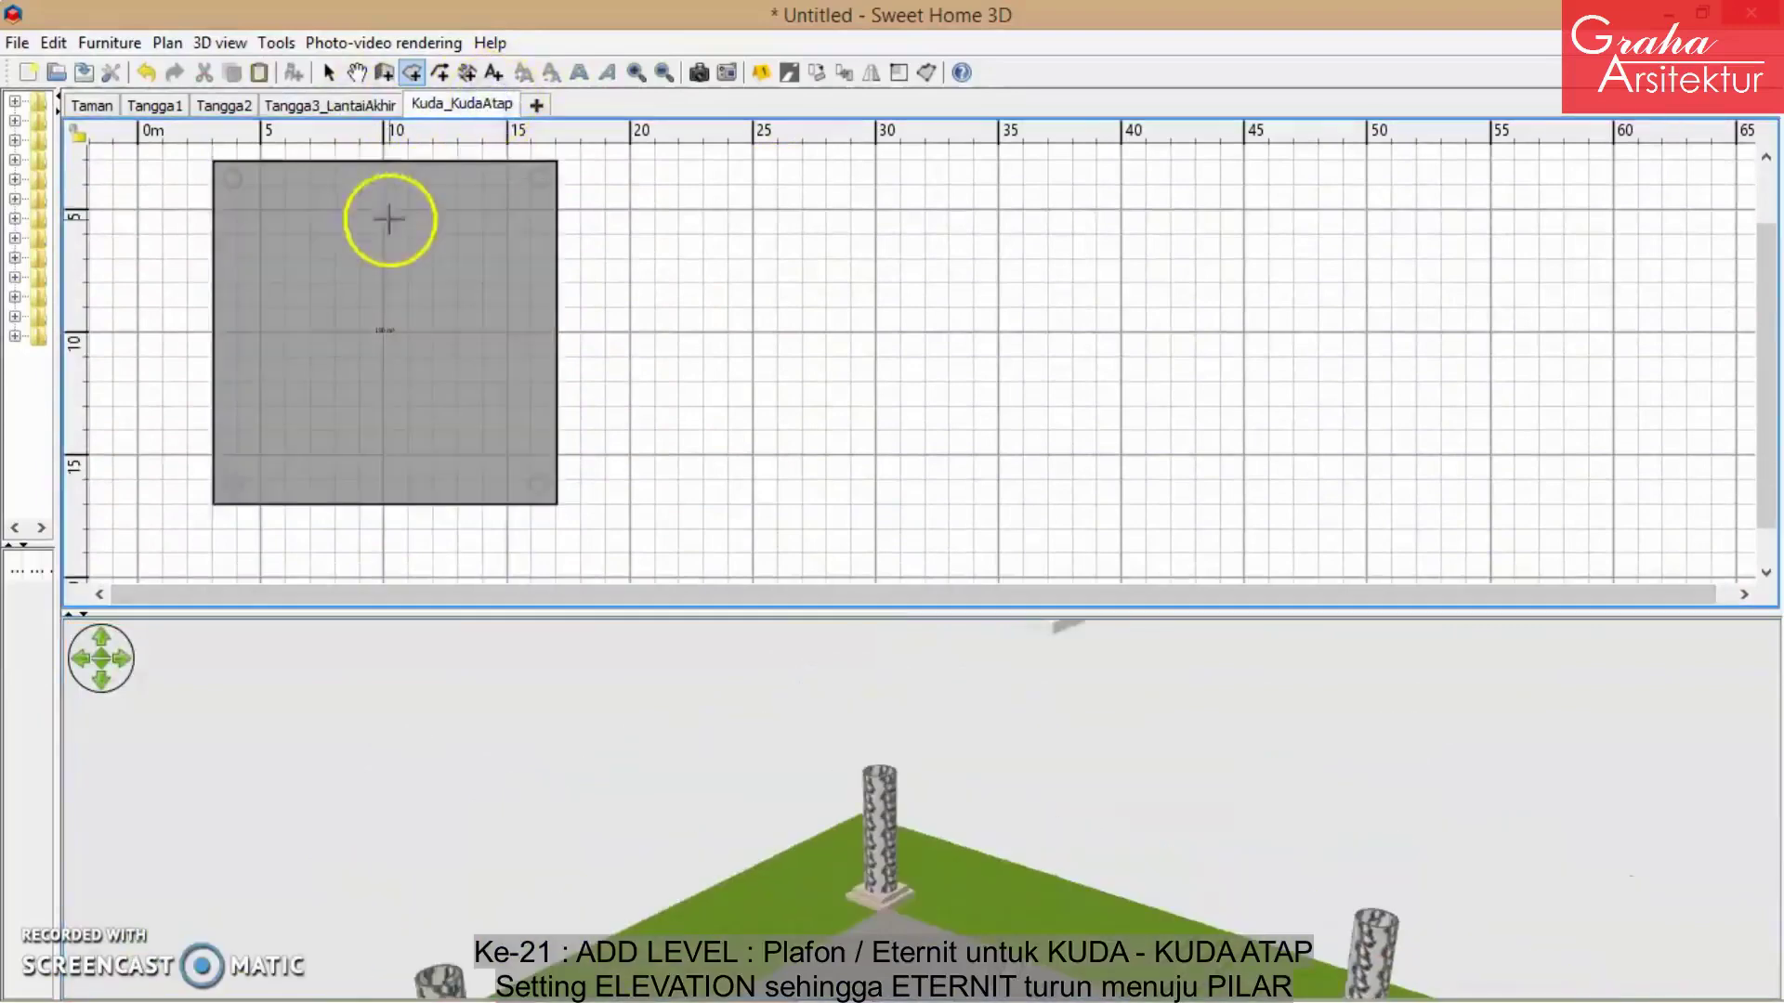
right_click(340, 212)
right_click(446, 105)
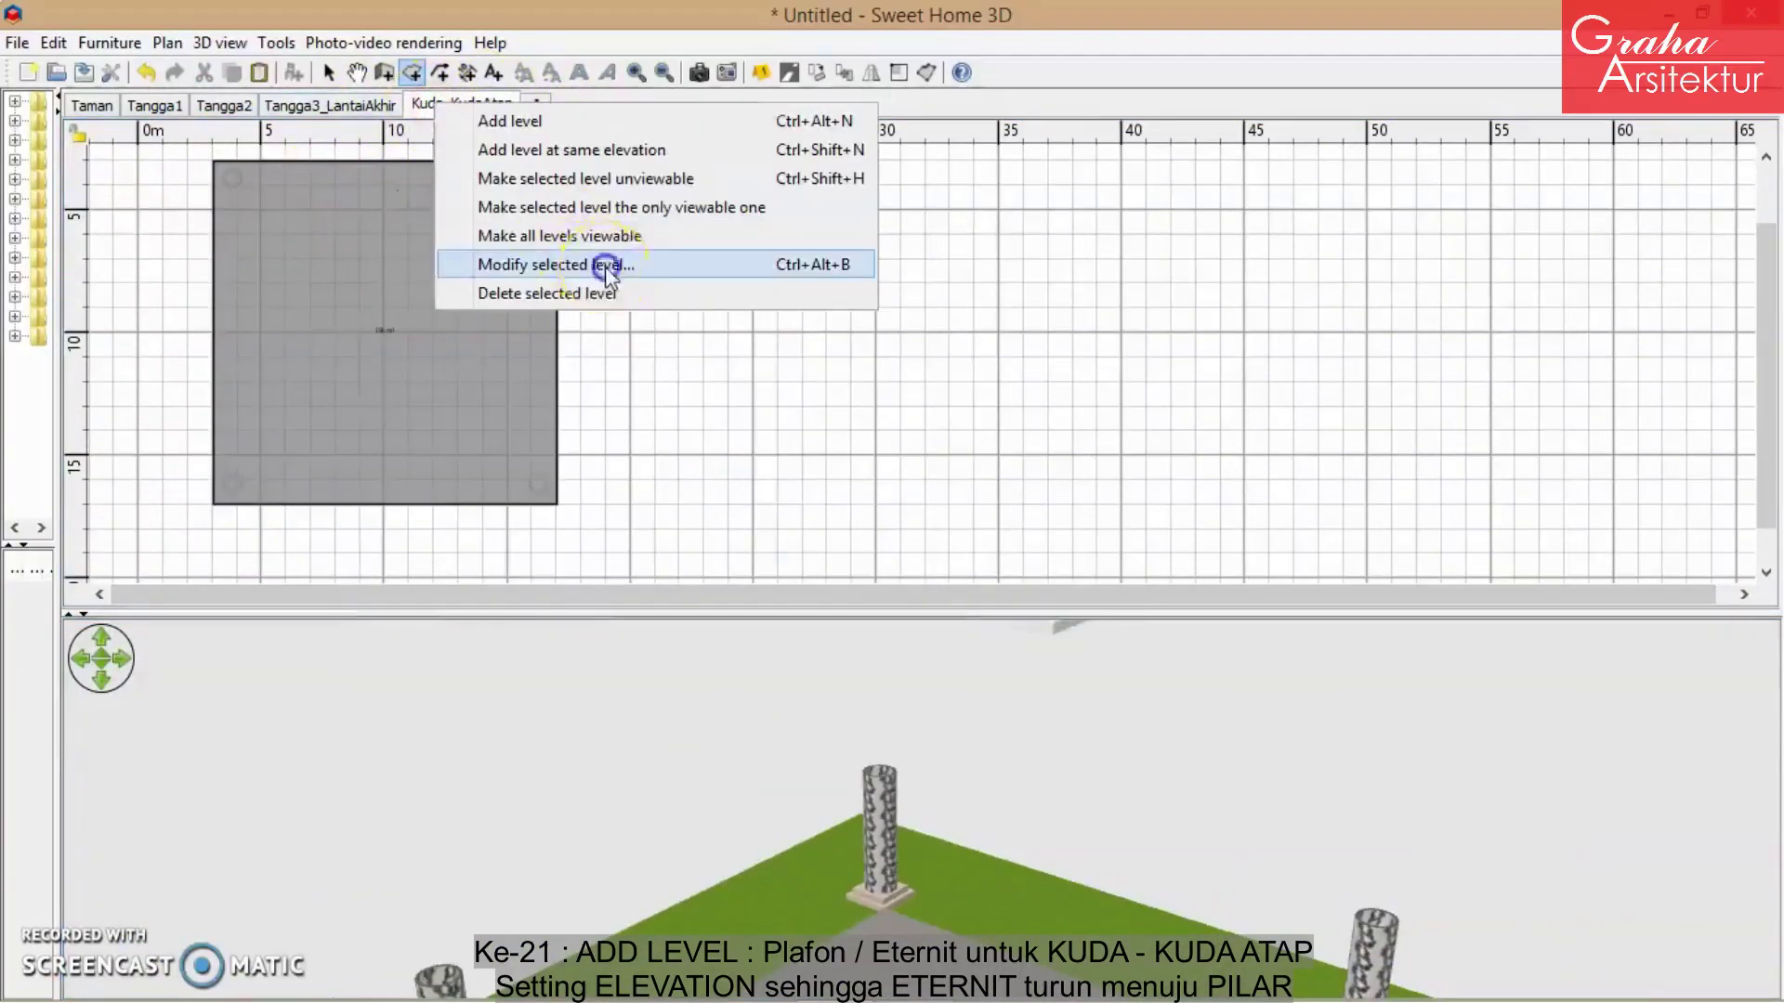
click(538, 263)
click(916, 440)
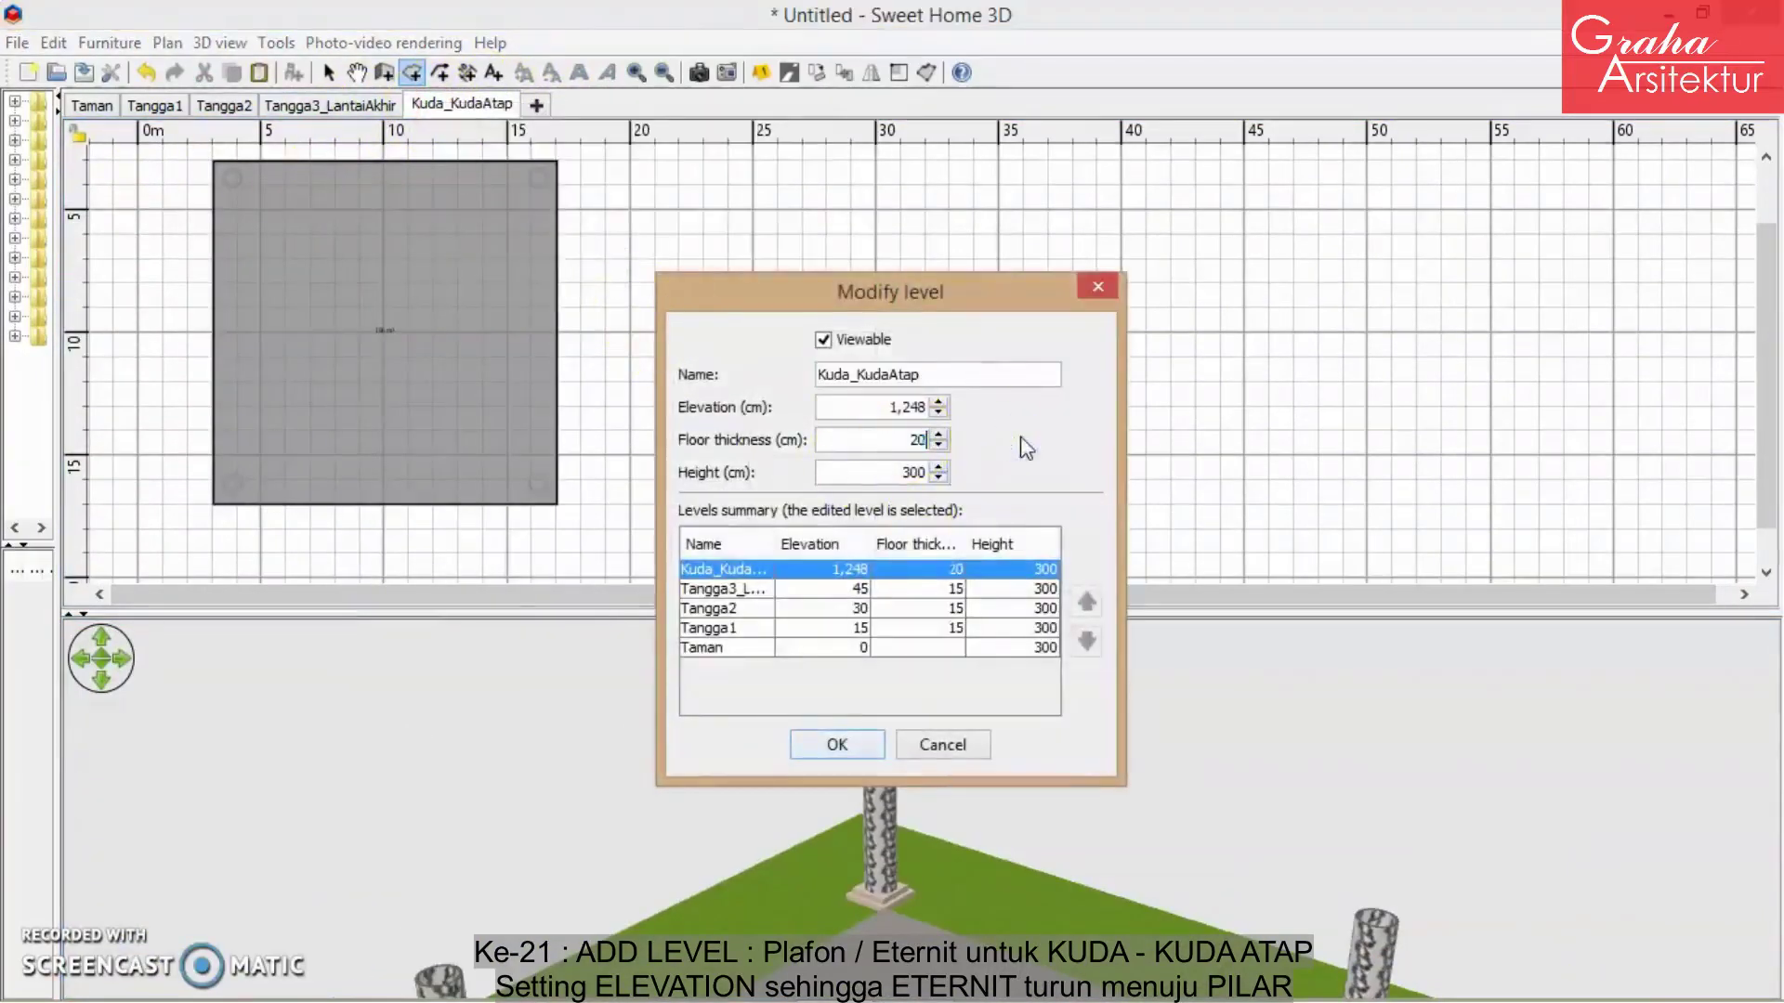
click(934, 408)
click(833, 744)
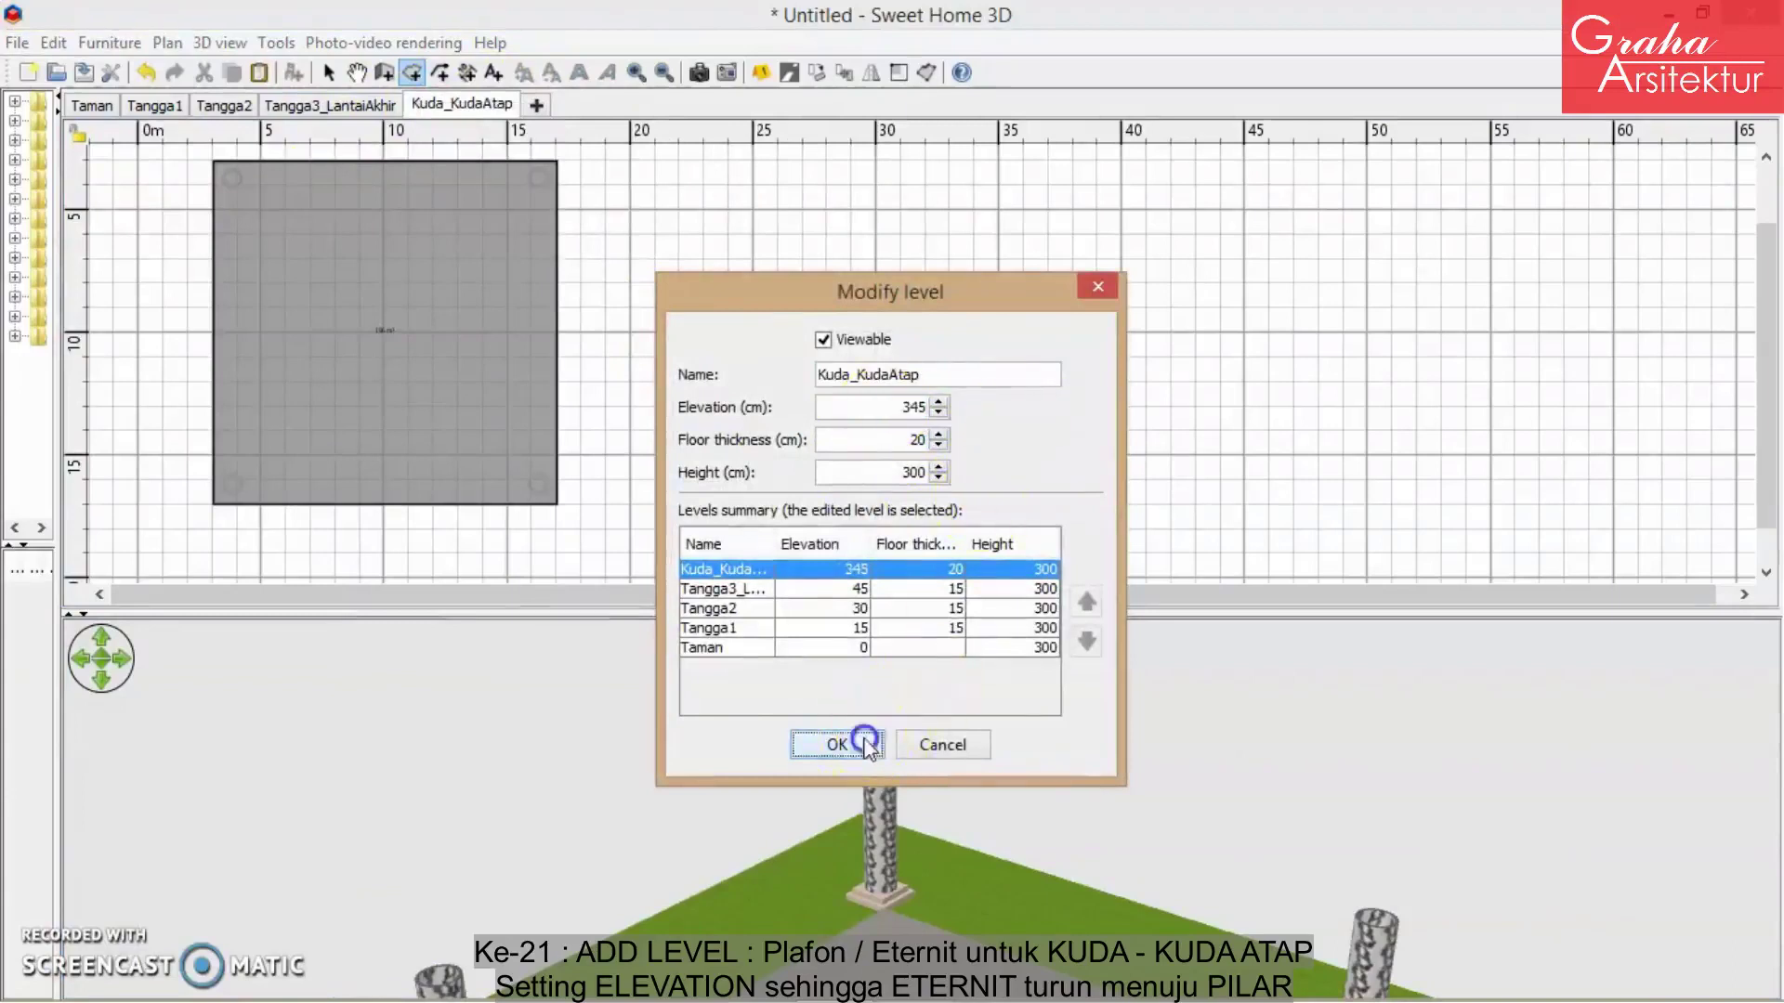
- Check the ceiling slab on the pillars in 3D and rename the Kuda_KudaAtap level as Plafon_Eternit
mouse_move(1064, 615)
mouse_down()
mouse_move(1071, 339)
mouse_move(1111, 582)
mouse_move(1070, 605)
mouse_move(1066, 639)
mouse_move(1097, 619)
mouse_up()
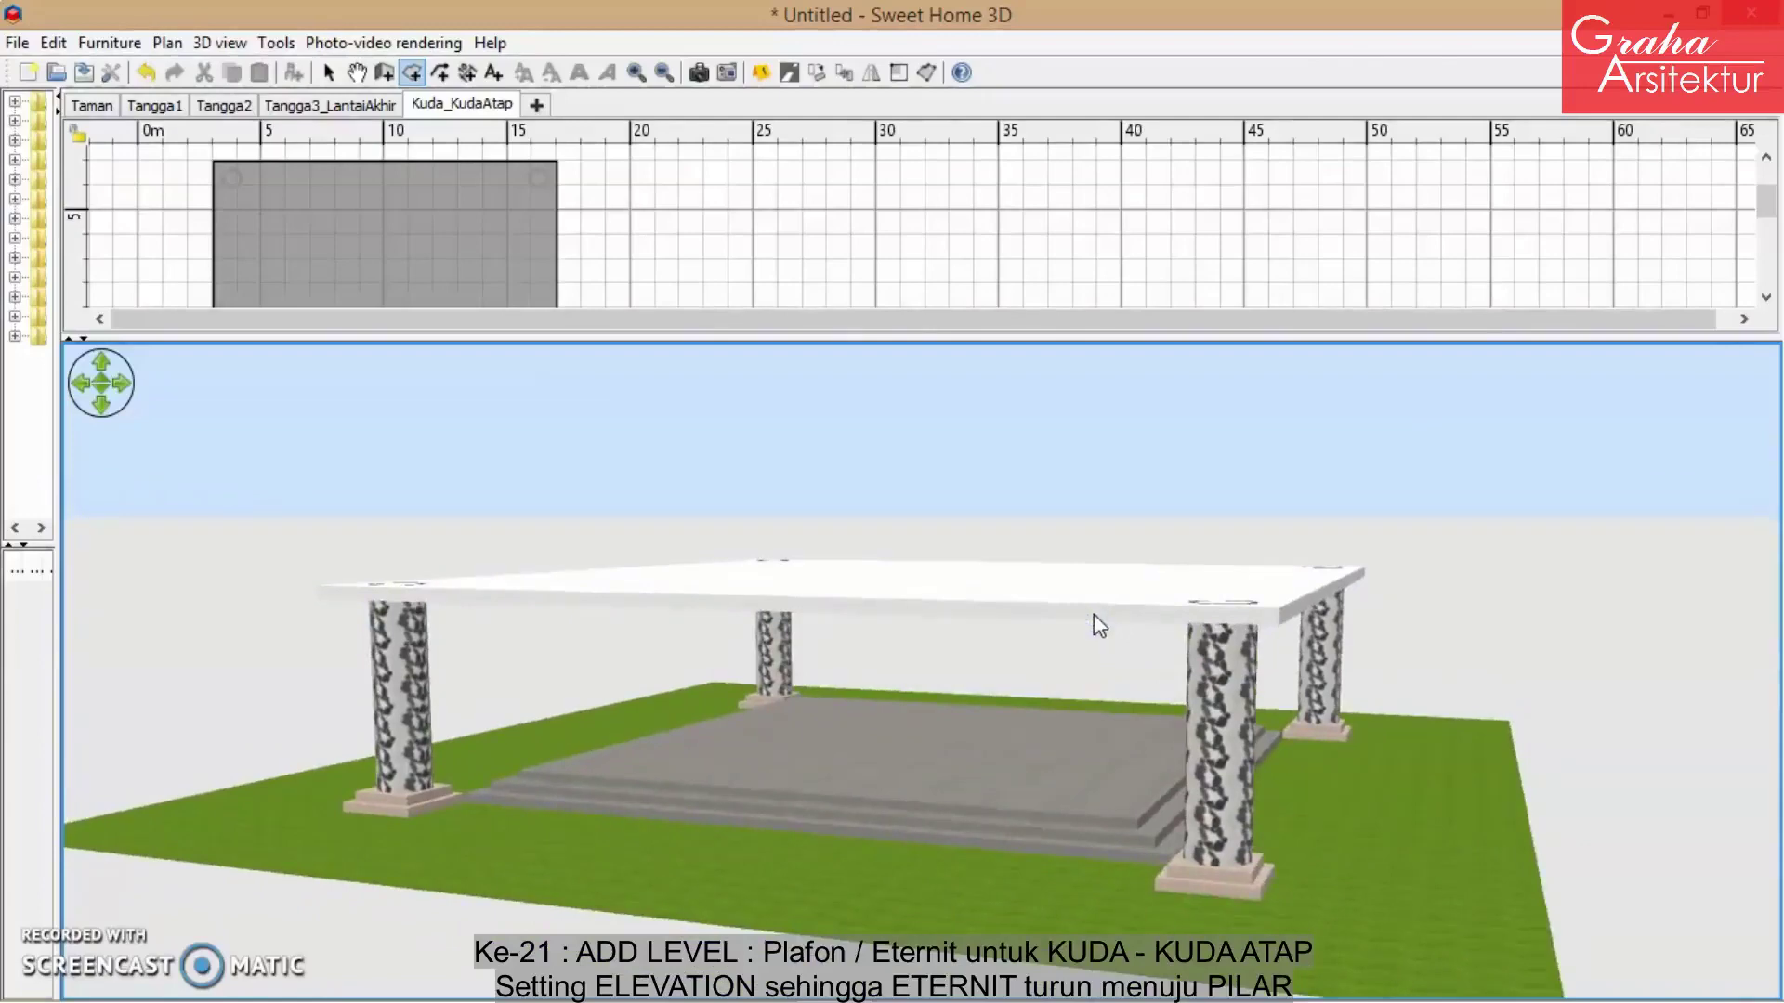
drag(1123, 604, 1059, 591)
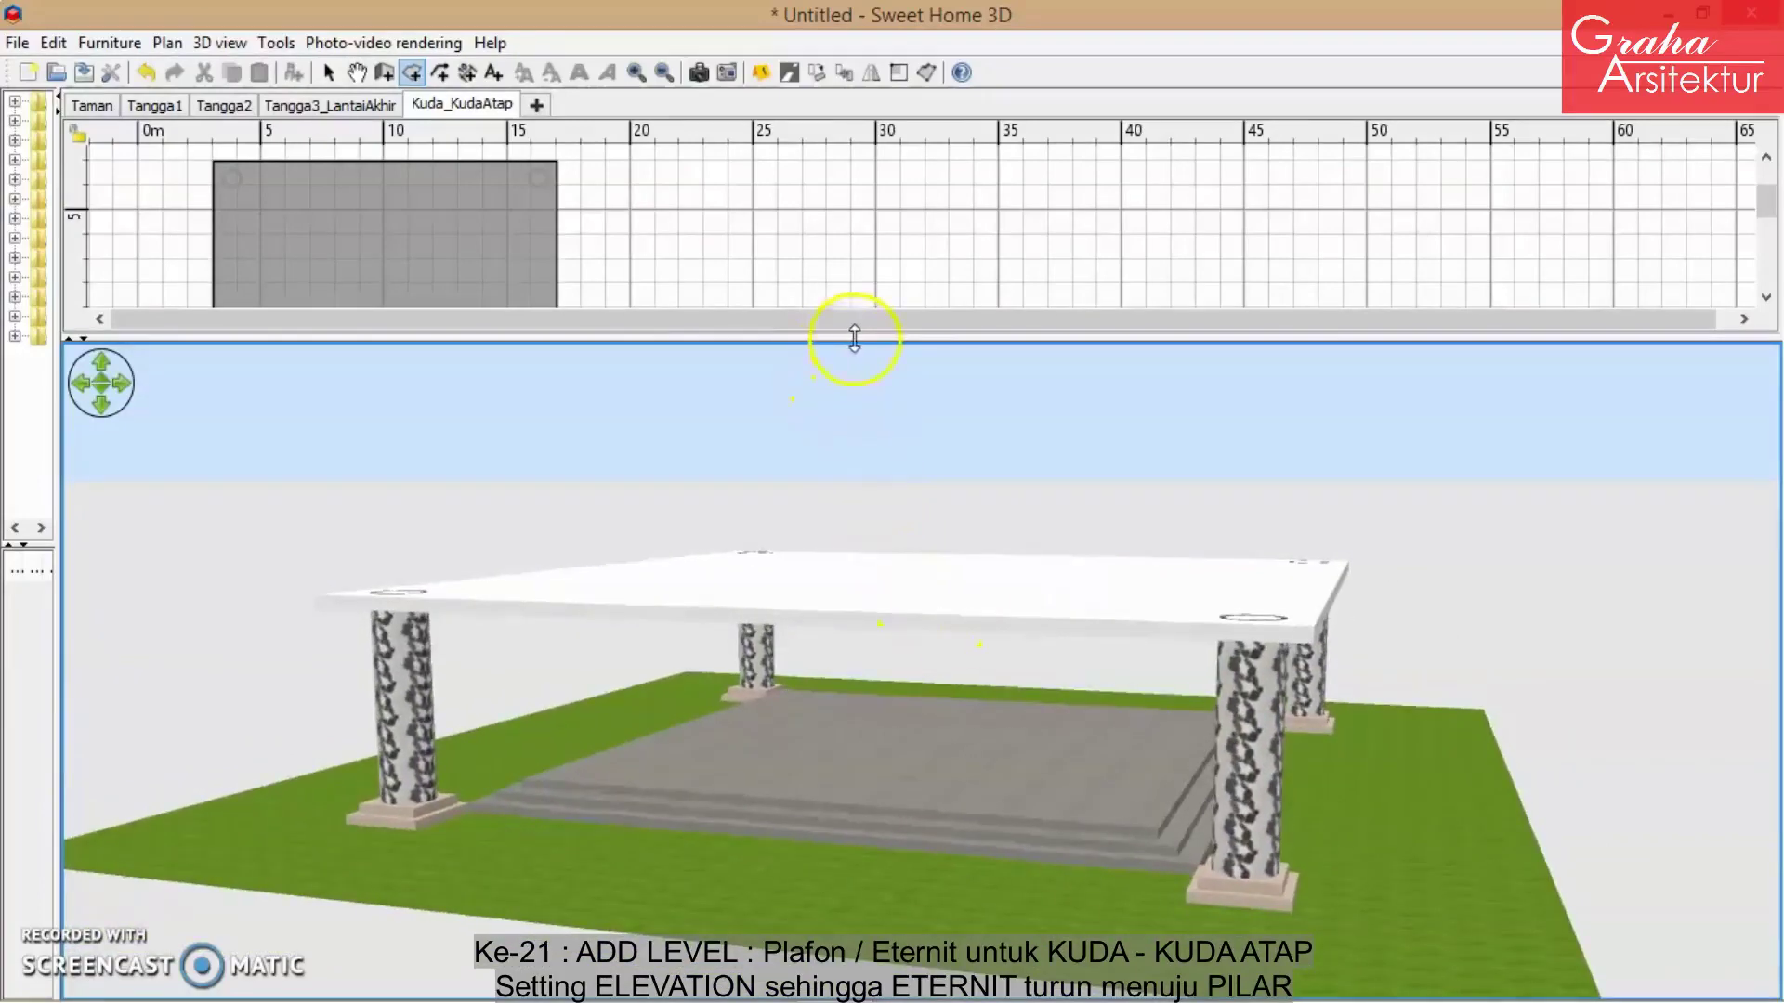
drag(852, 346, 828, 685)
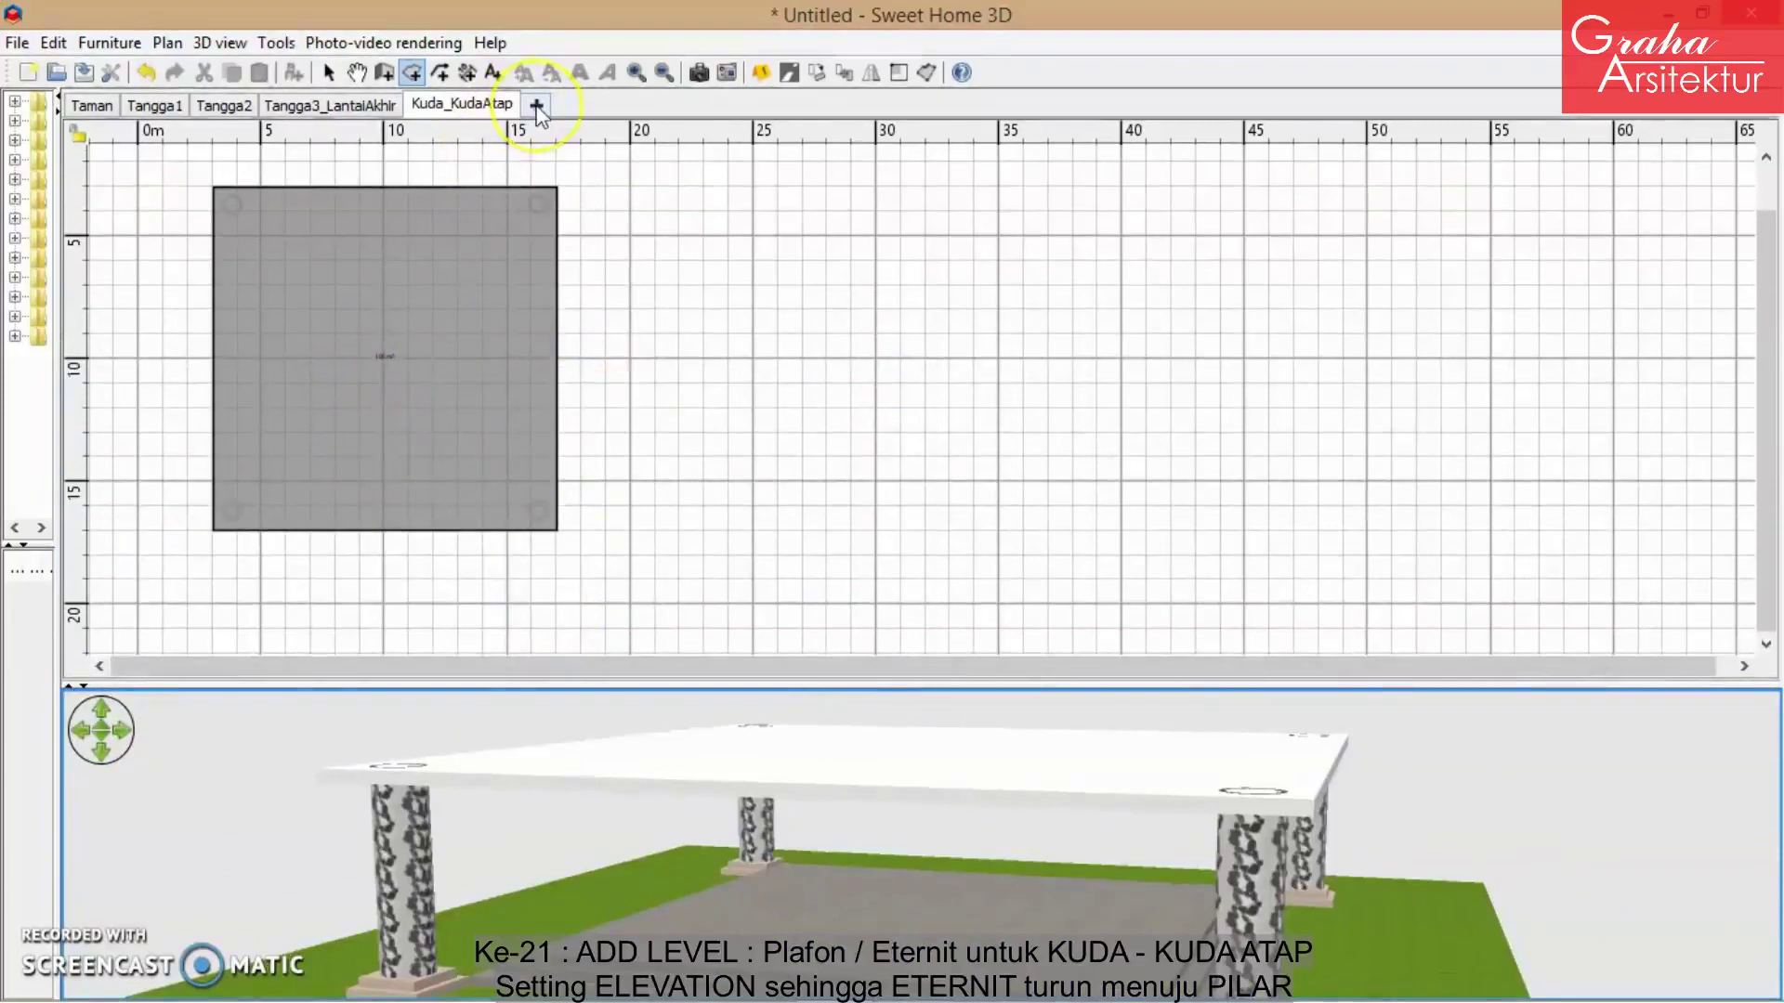
right_click(486, 104)
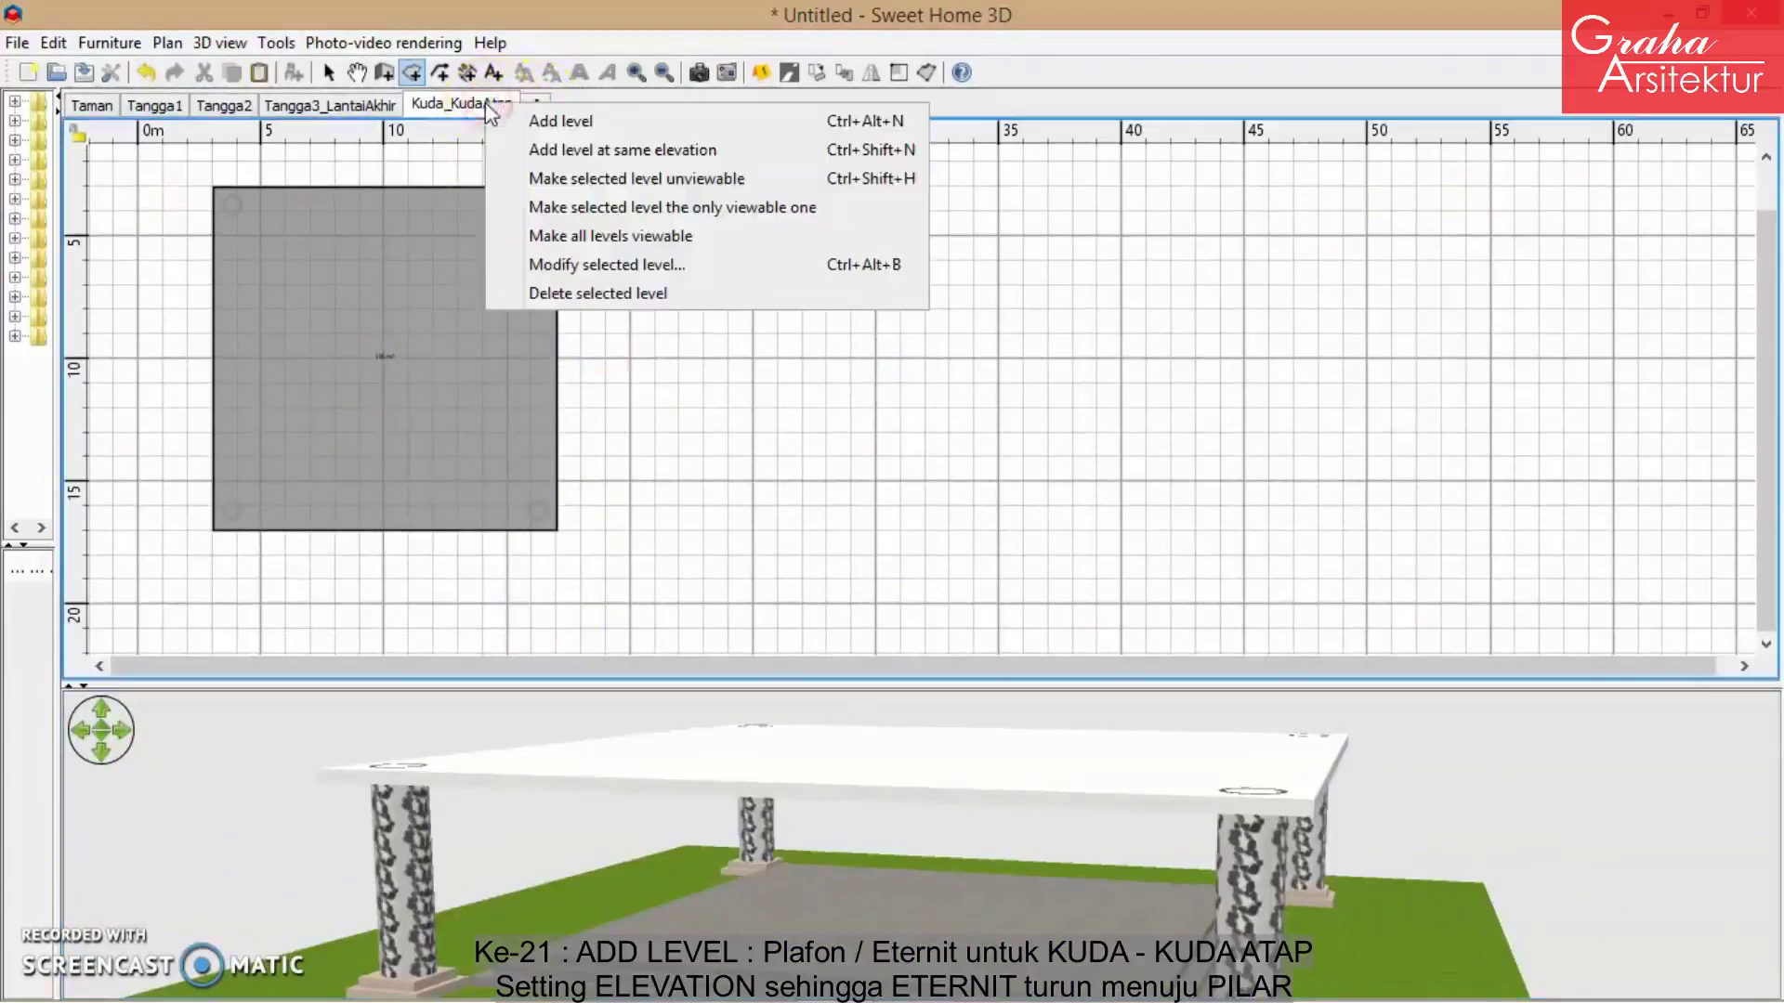
click(637, 267)
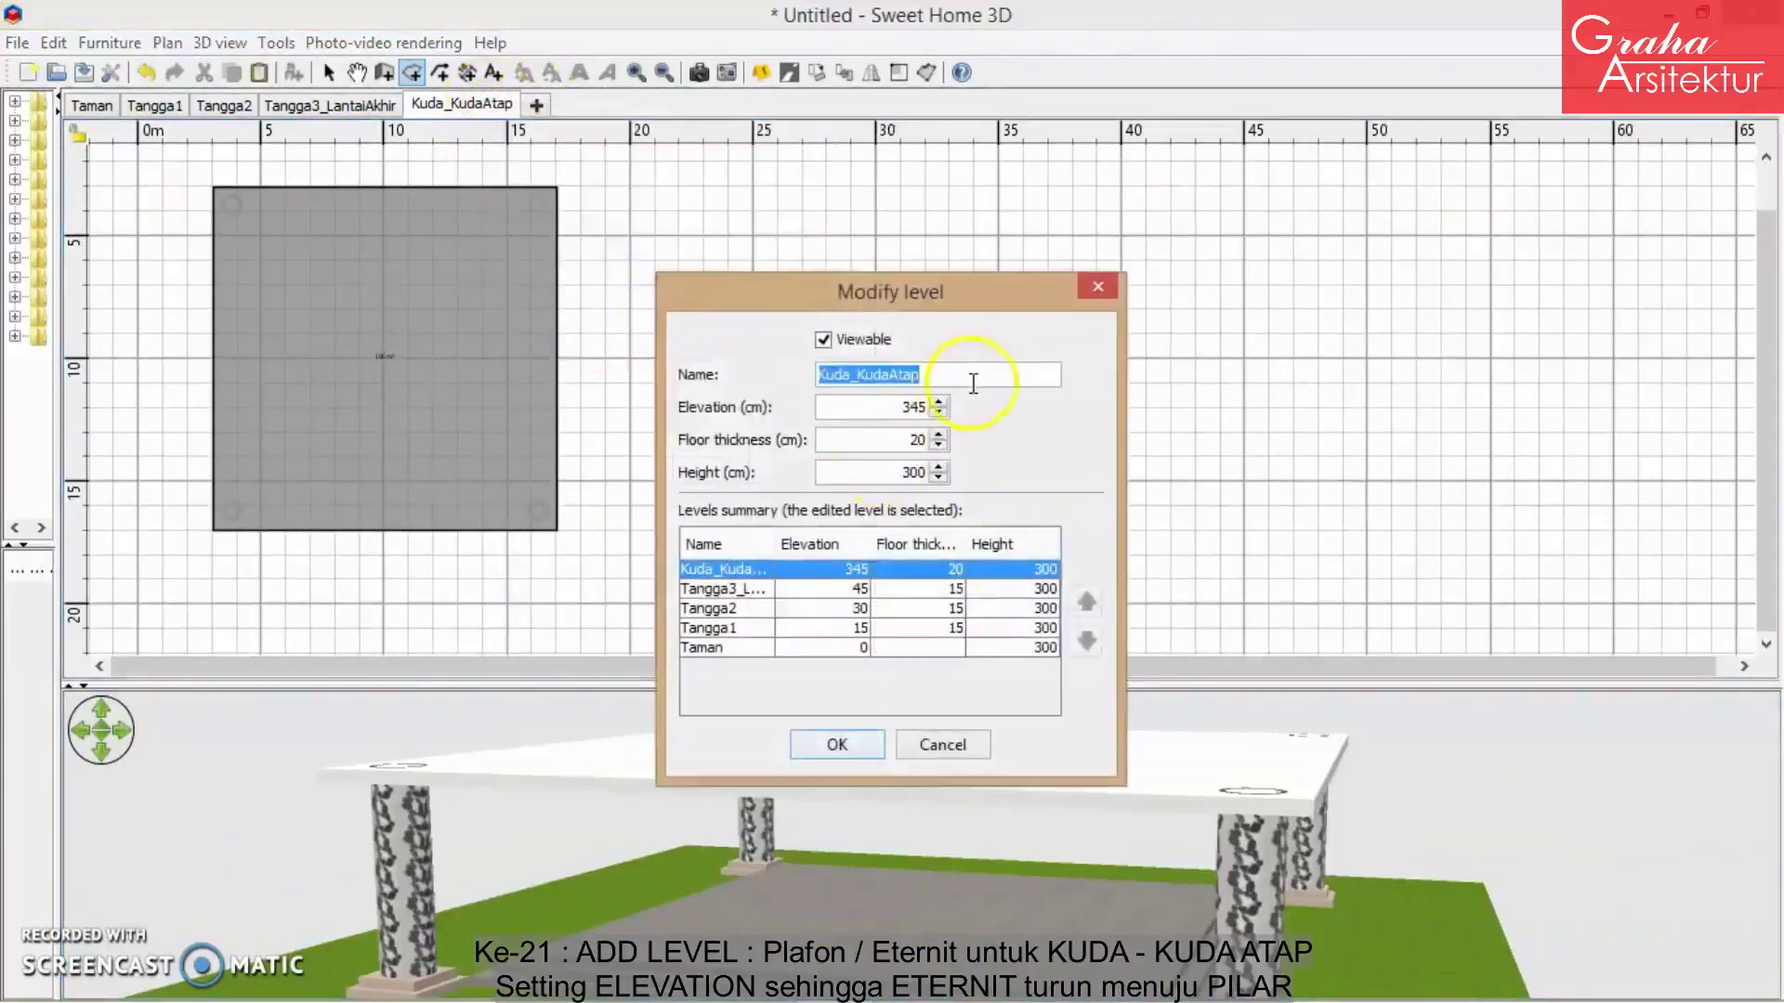
key(BackSpace)
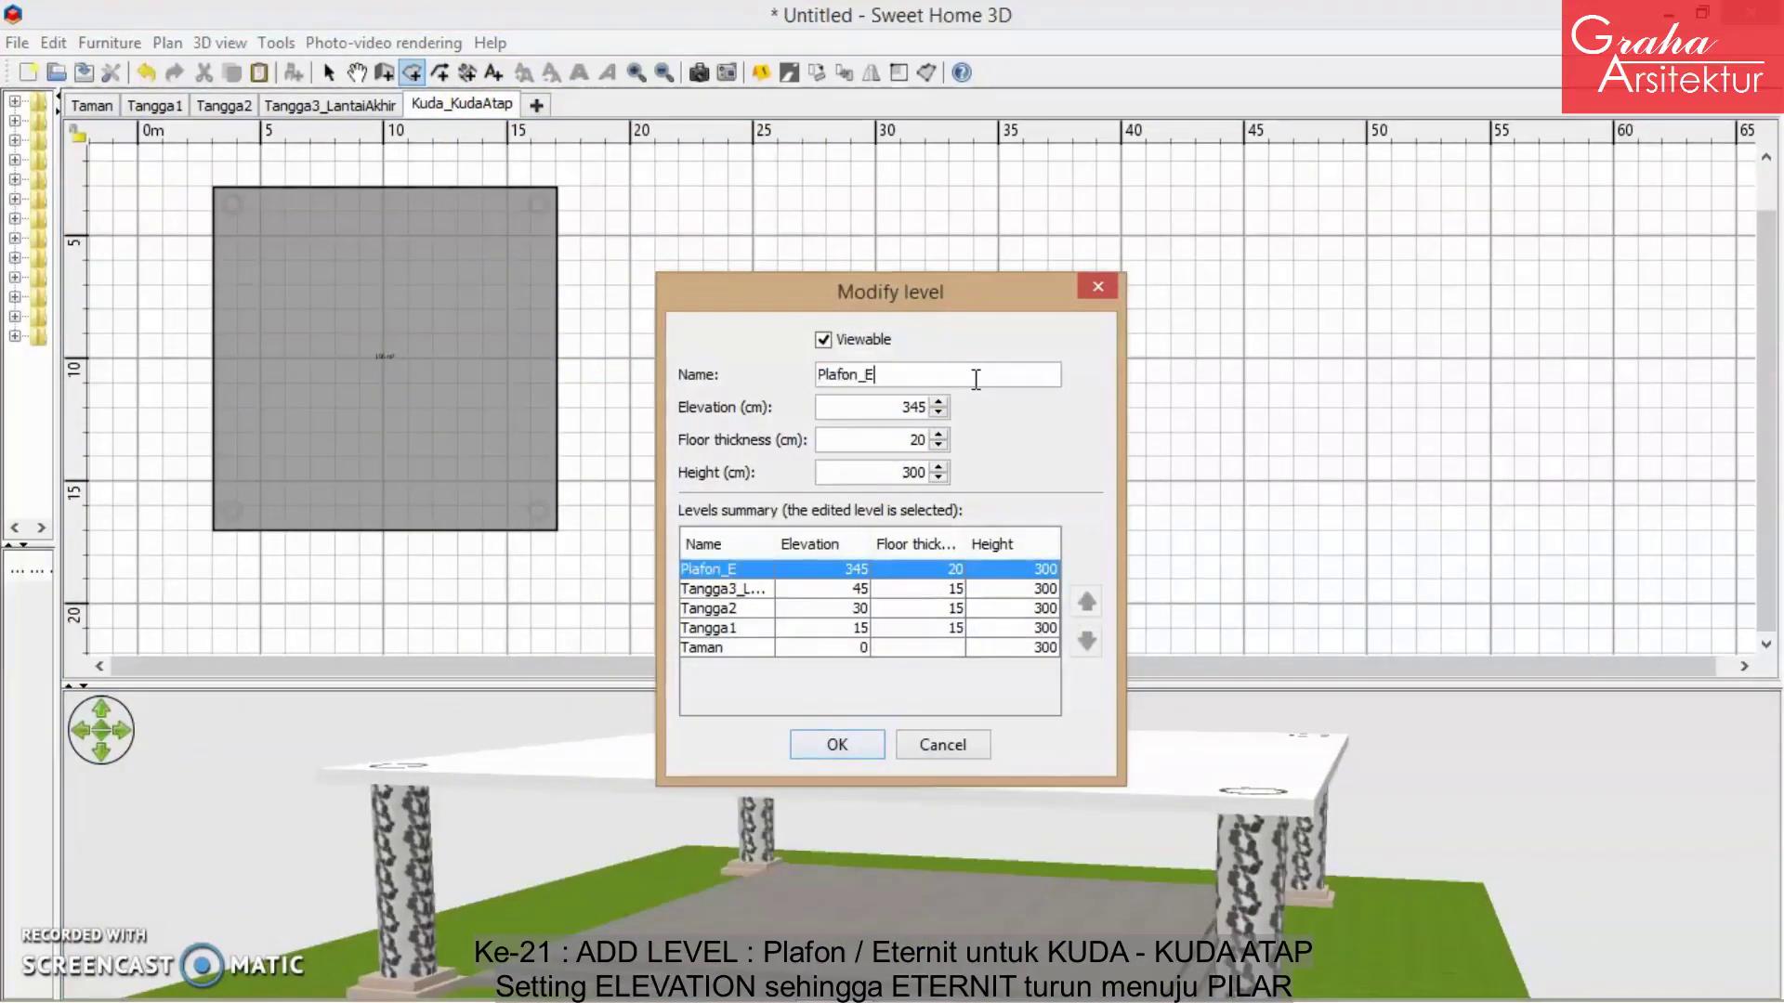
click(839, 742)
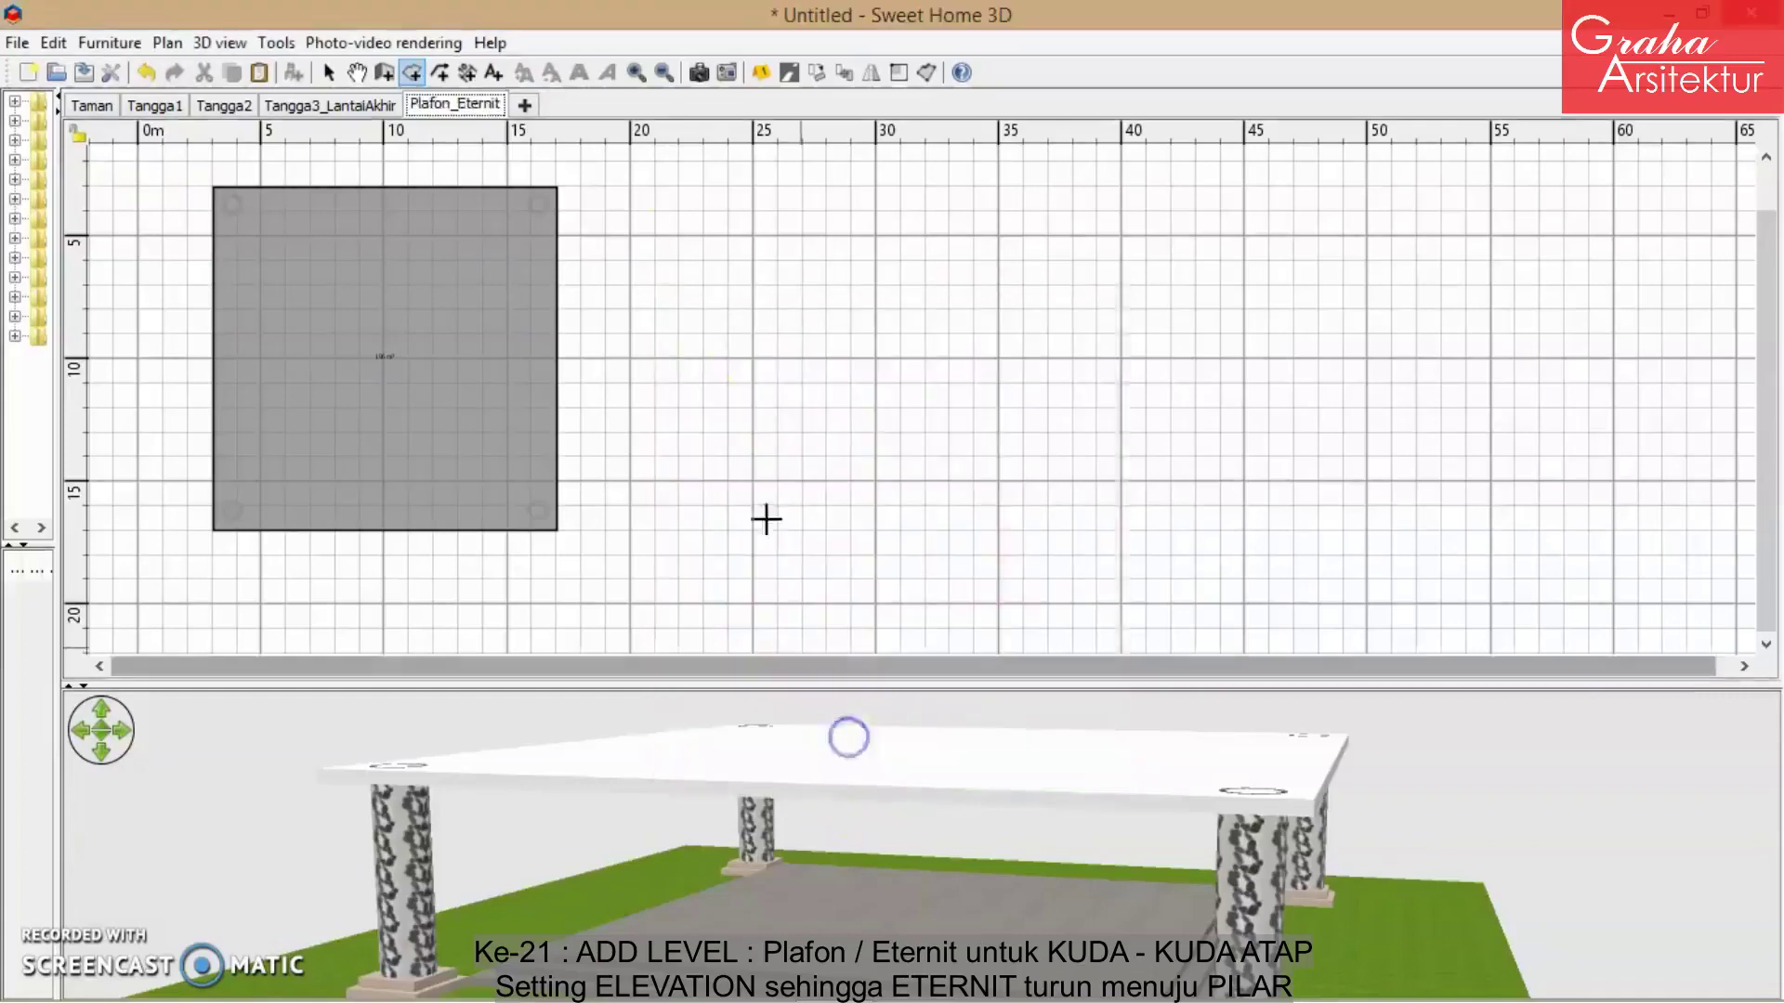
- Add a new level above Plafon_Eternit and name it Kuda_KudaAtap
click(519, 106)
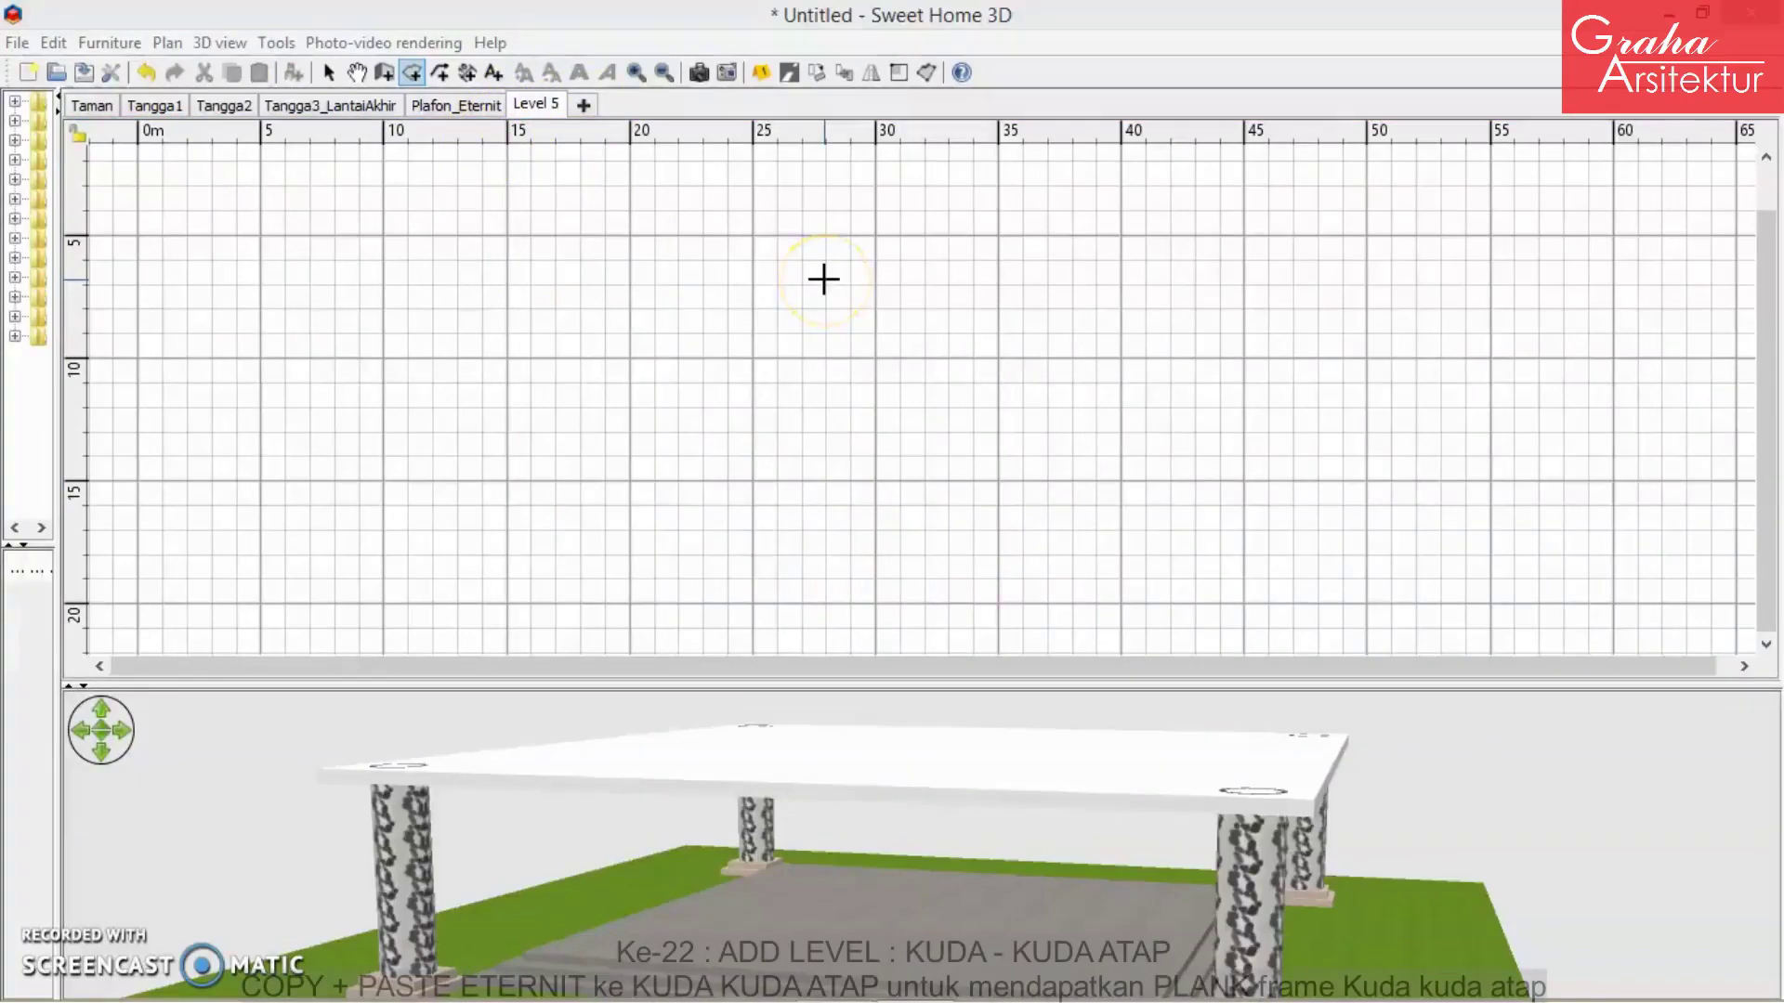
double_click(535, 104)
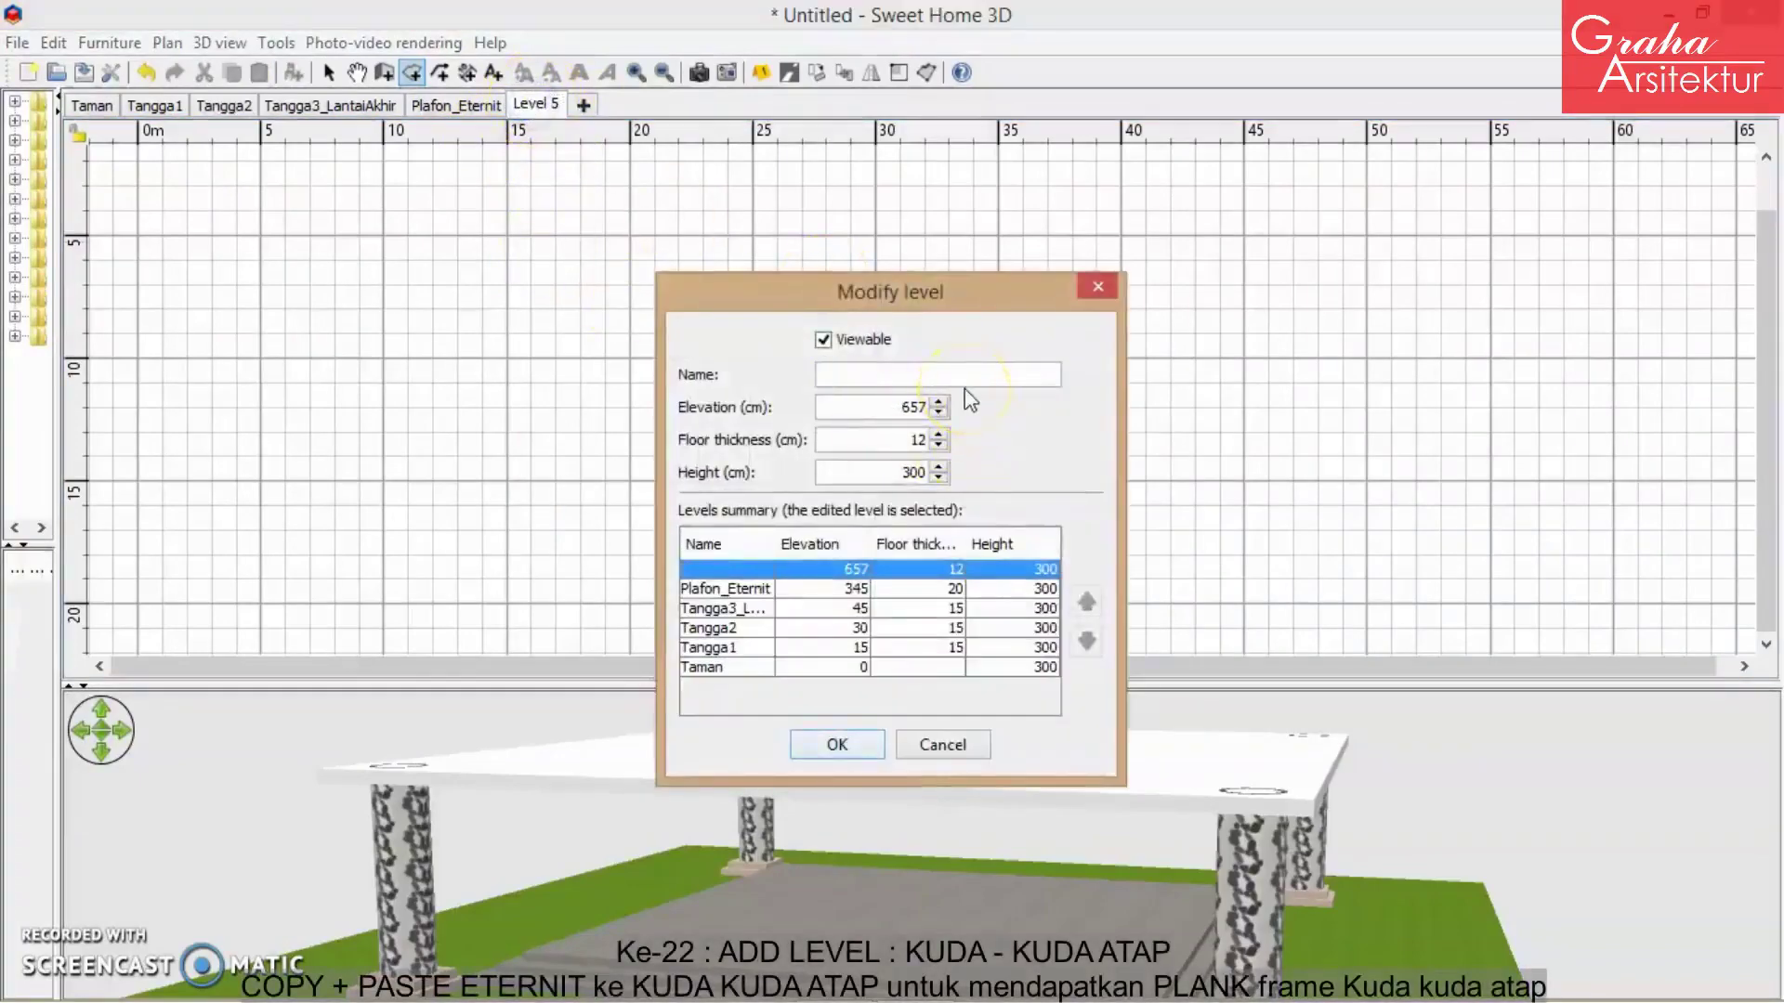
text(K)
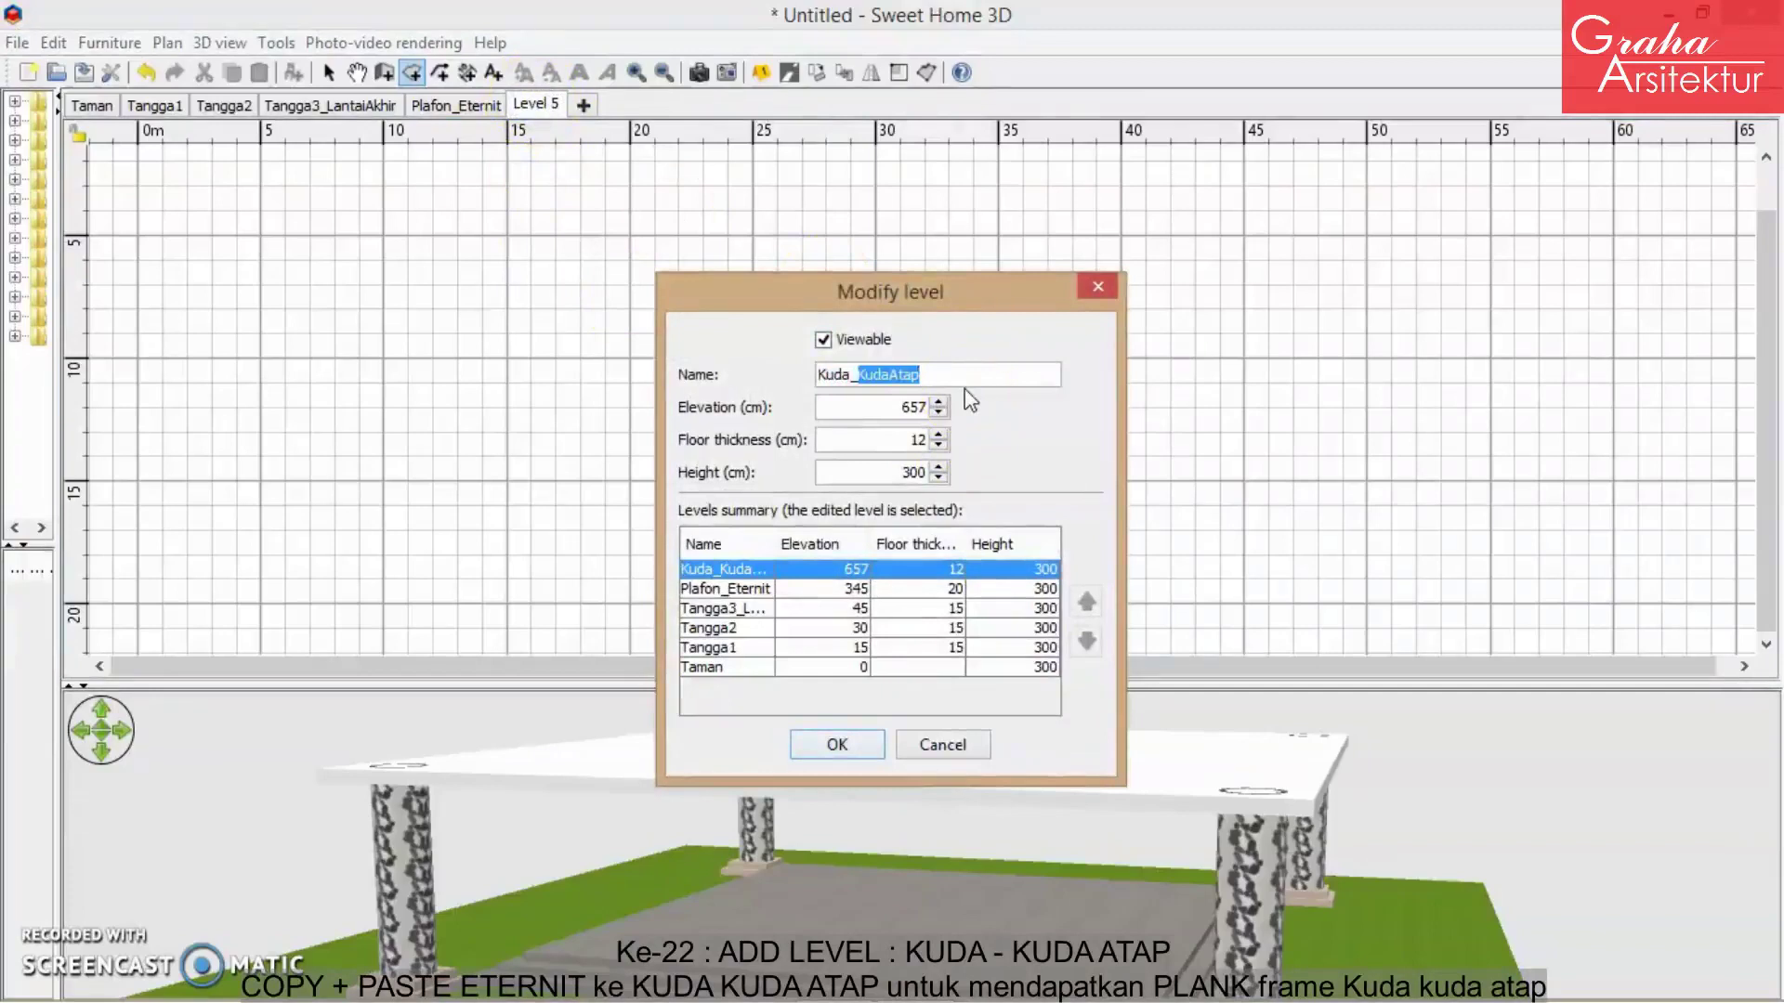
text(uda_)
key(Return)
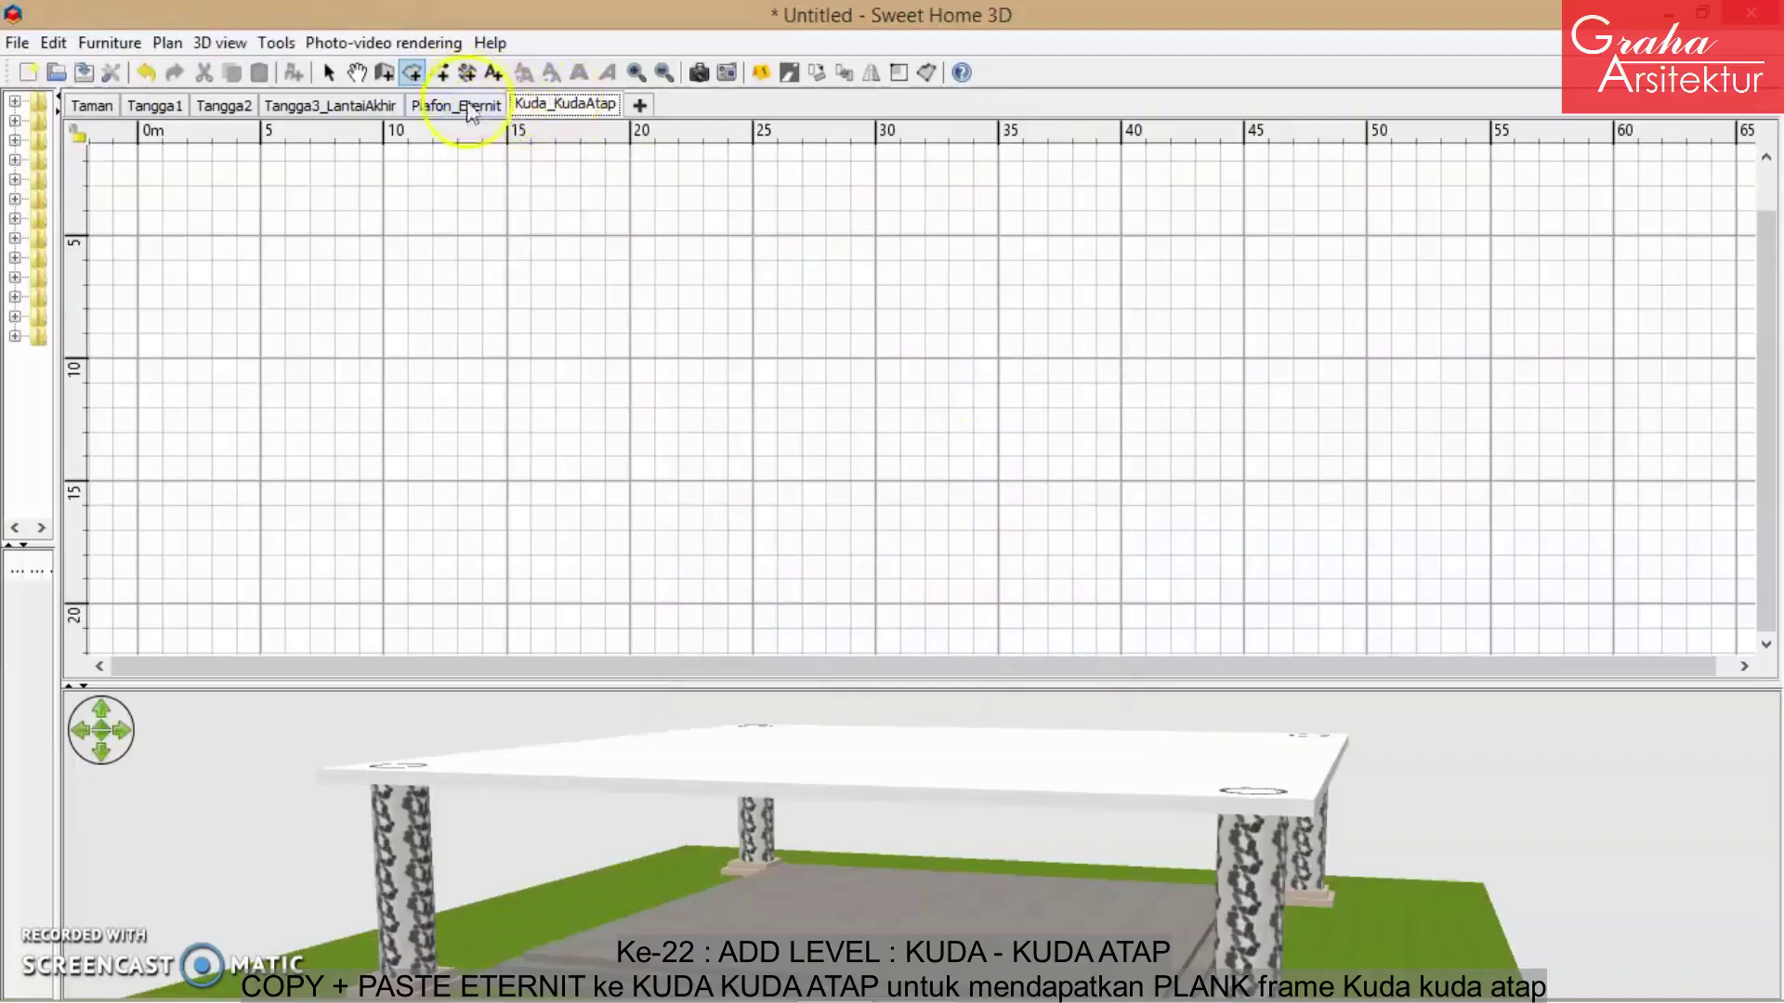
- Copy the square ceiling slab from the Plafon_Eternit level and paste it onto the Kuda_KudaAtap level
click(469, 105)
click(333, 73)
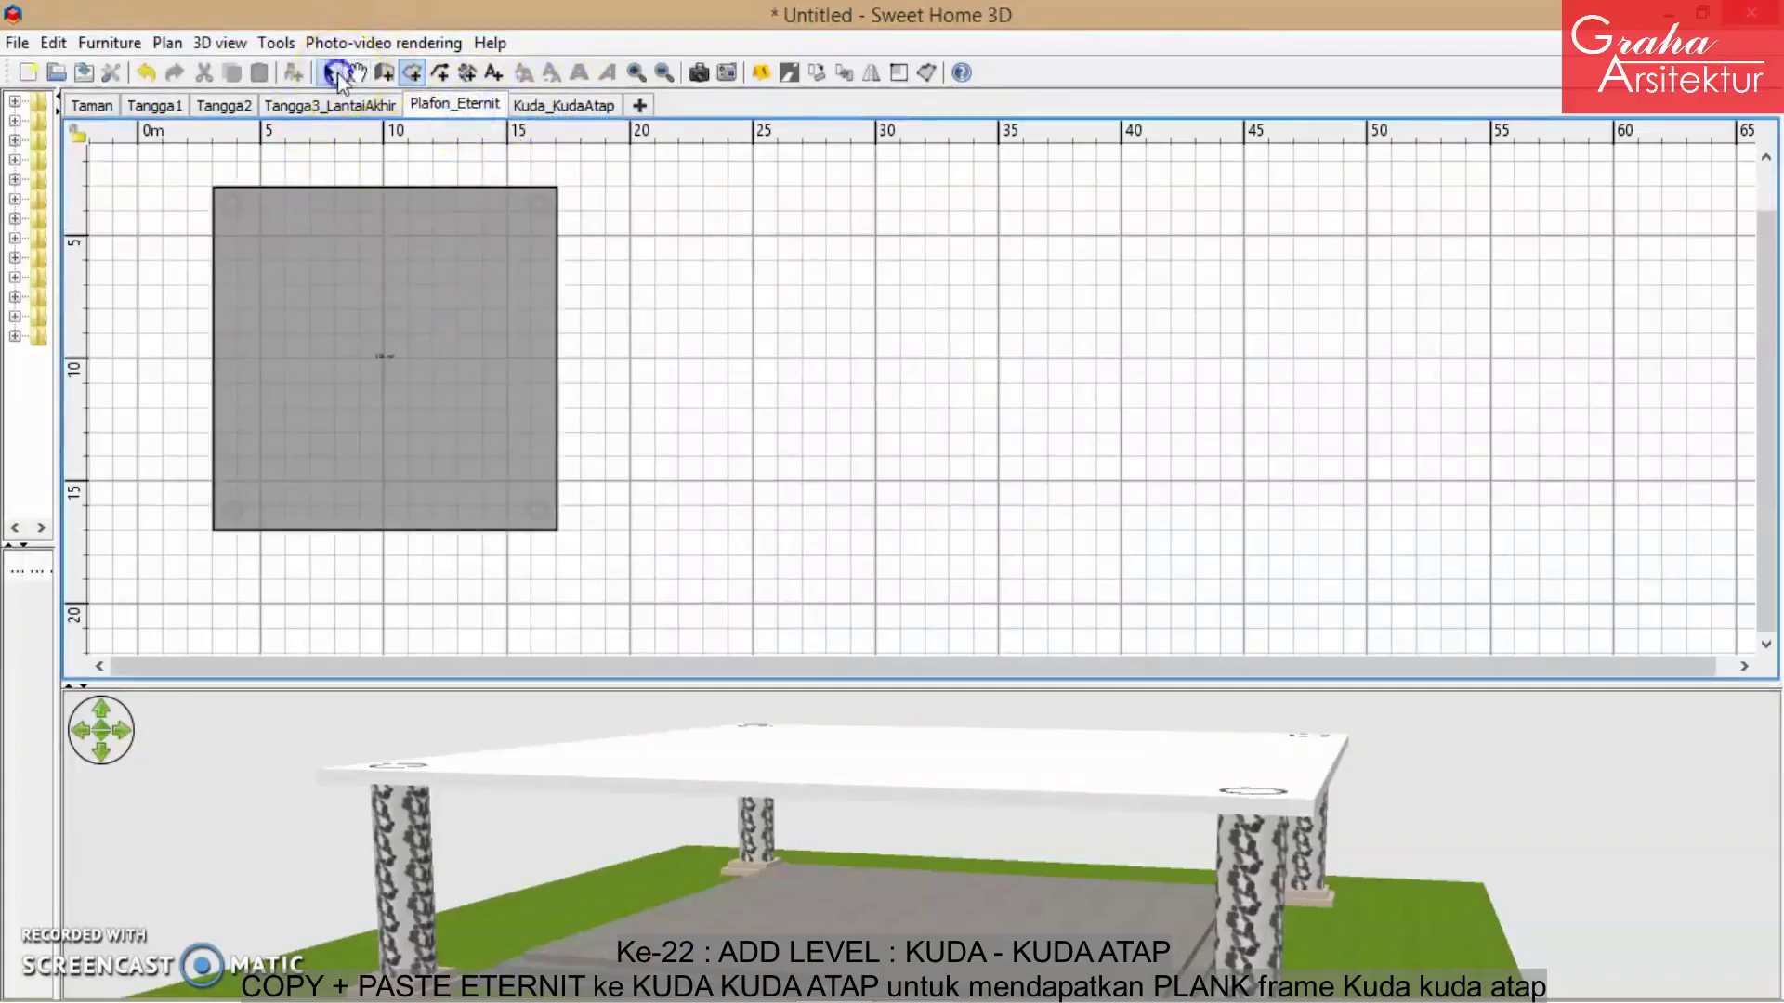
click(378, 251)
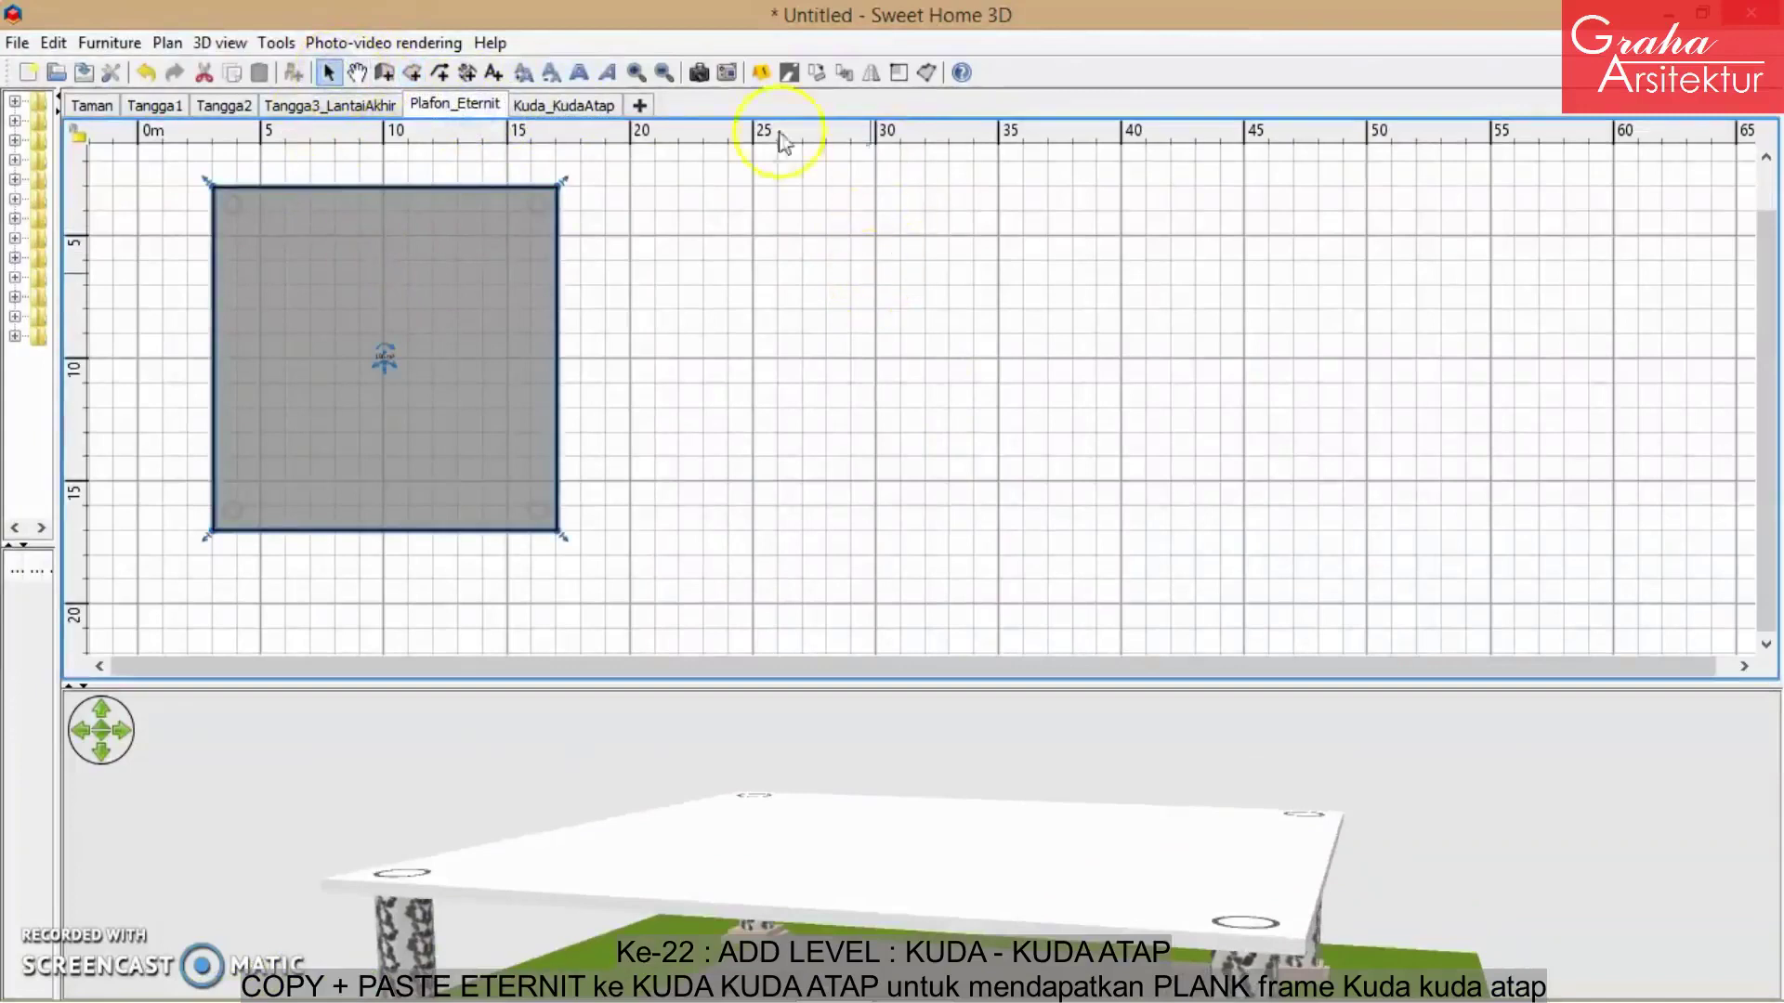
click(590, 107)
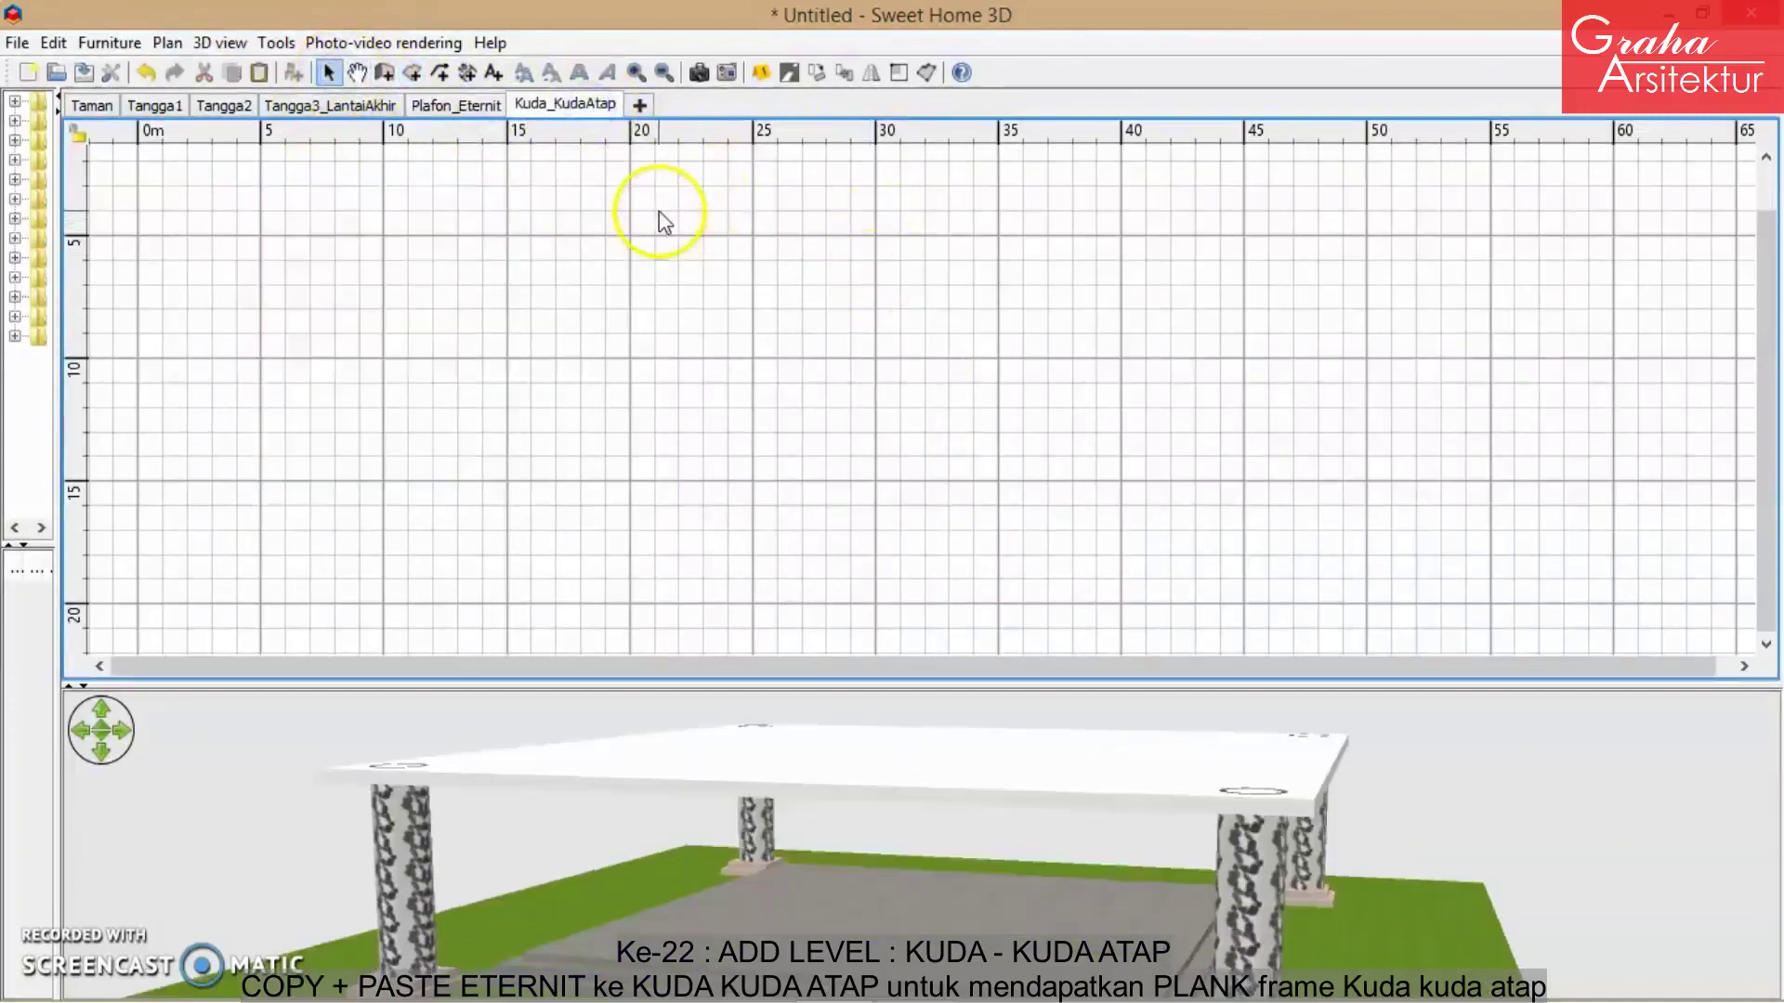
key(ctrl+v)
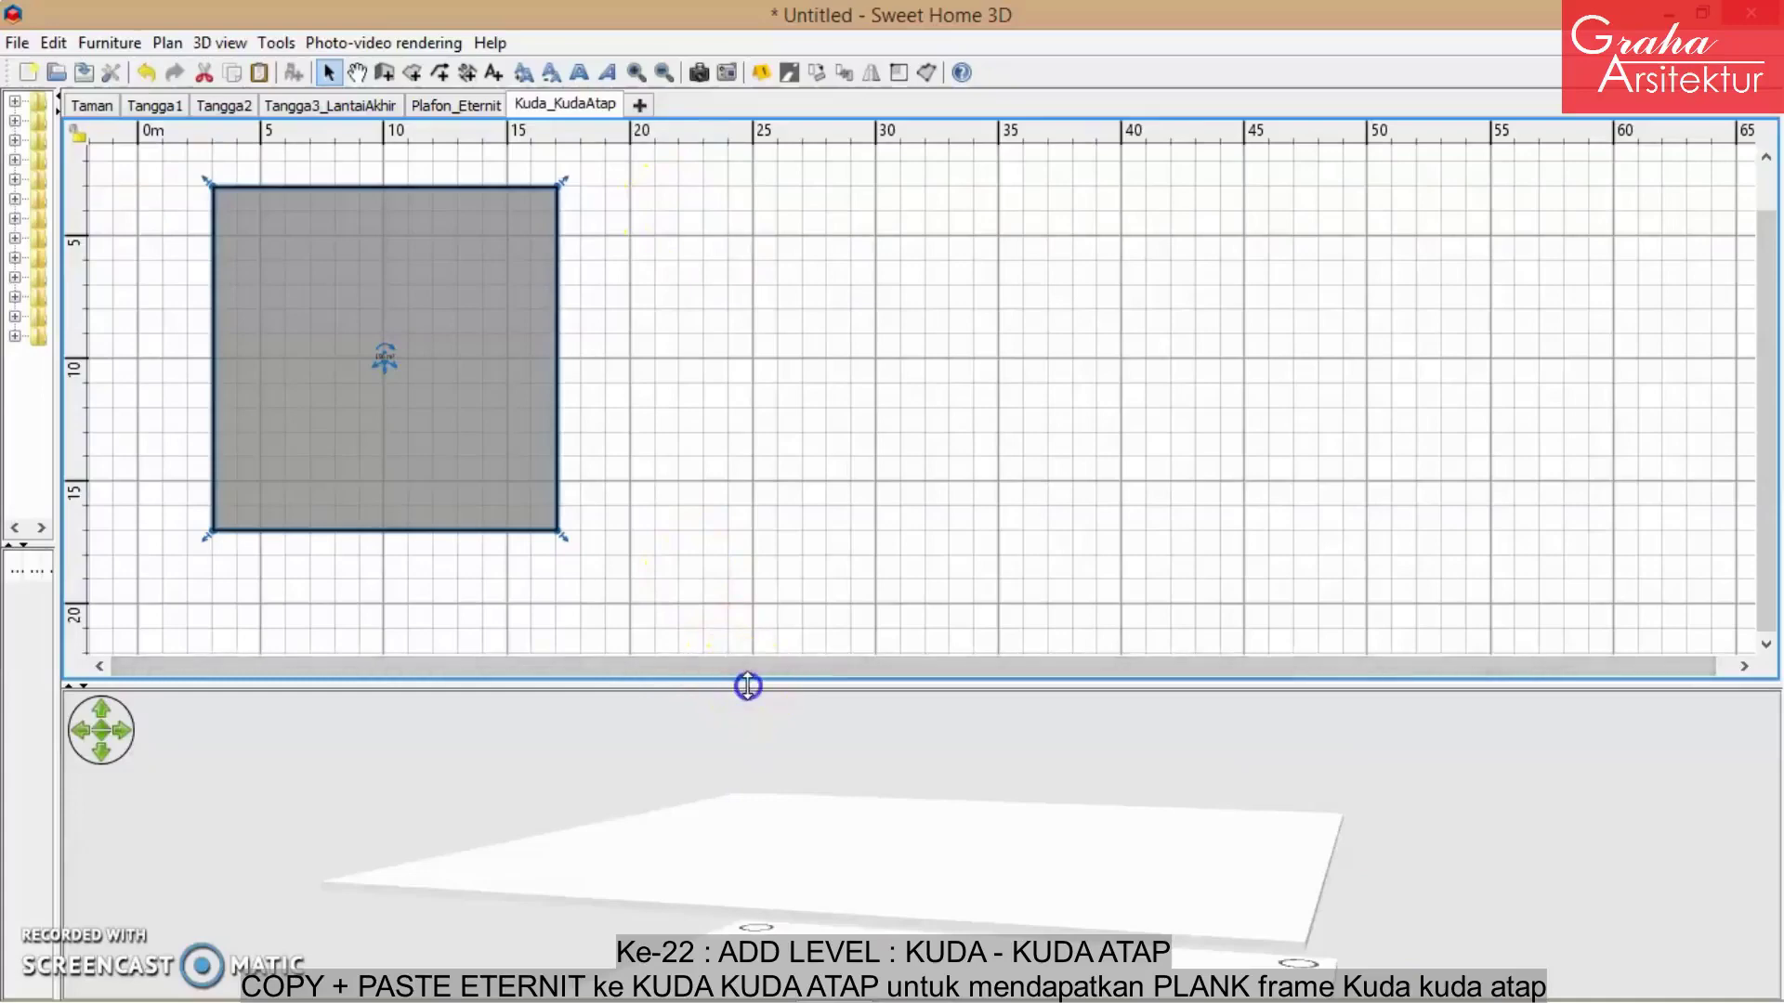
drag(748, 686, 741, 820)
ctrl+scroll(240, 276, up, 3)
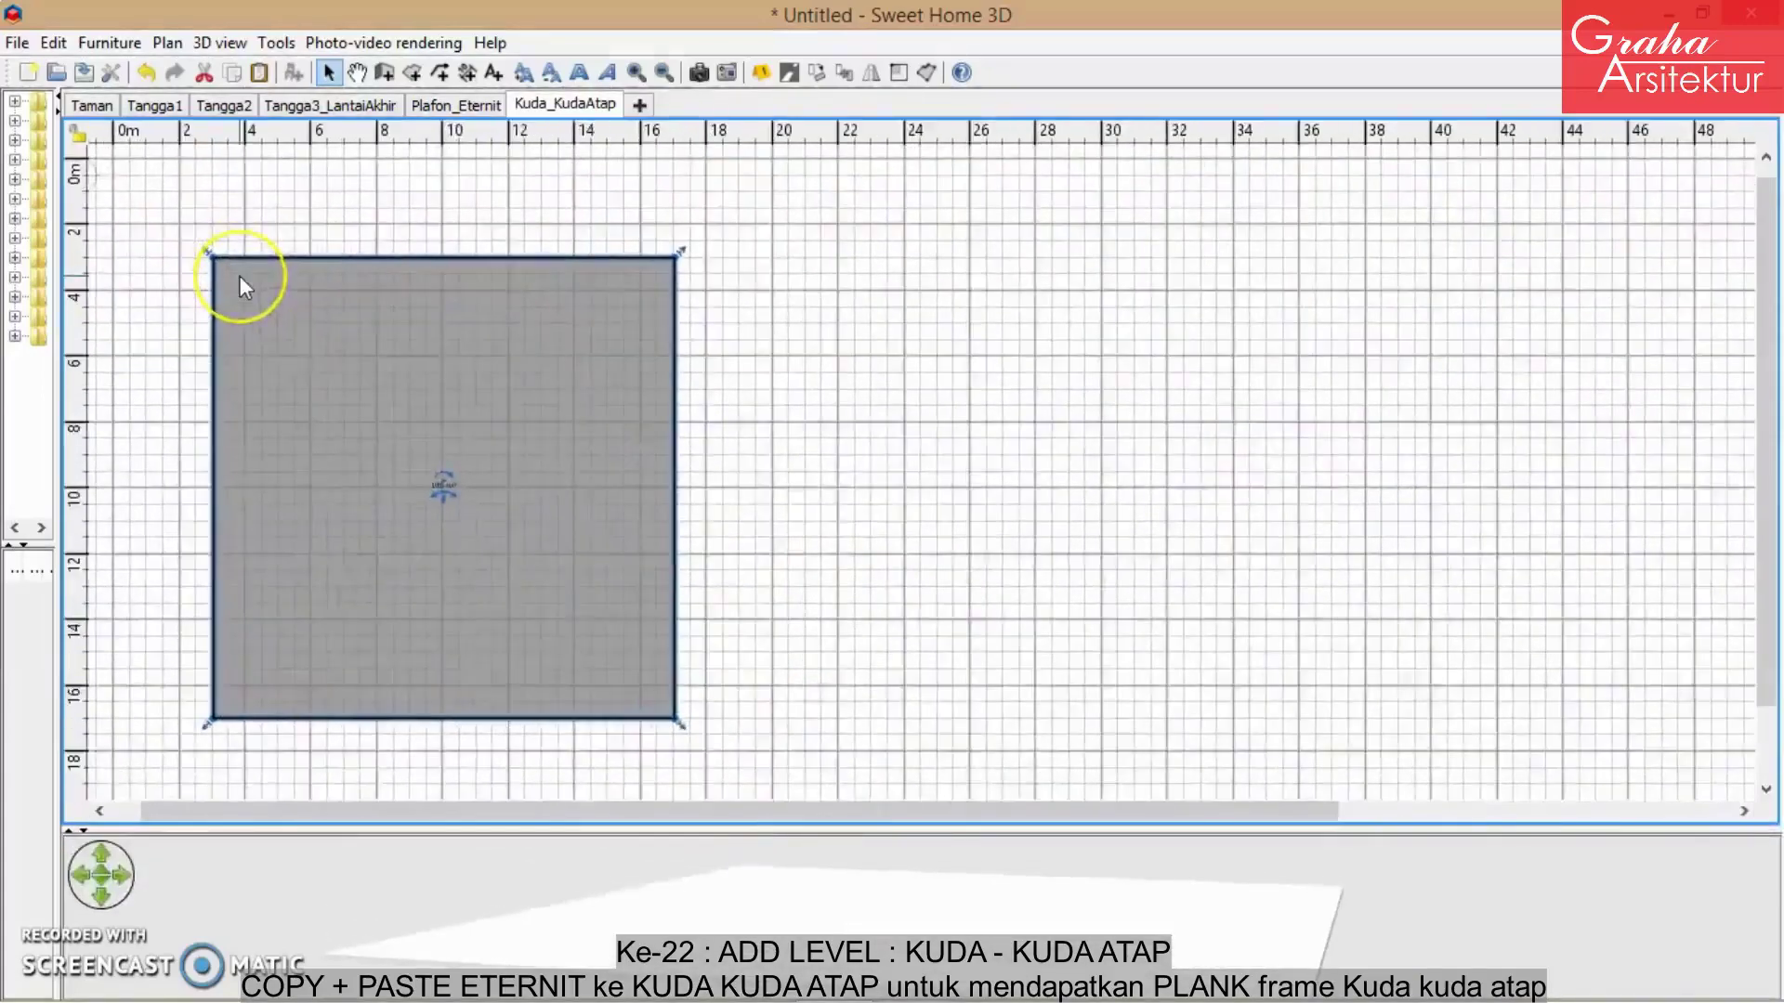
ctrl+scroll(240, 276, up, 2)
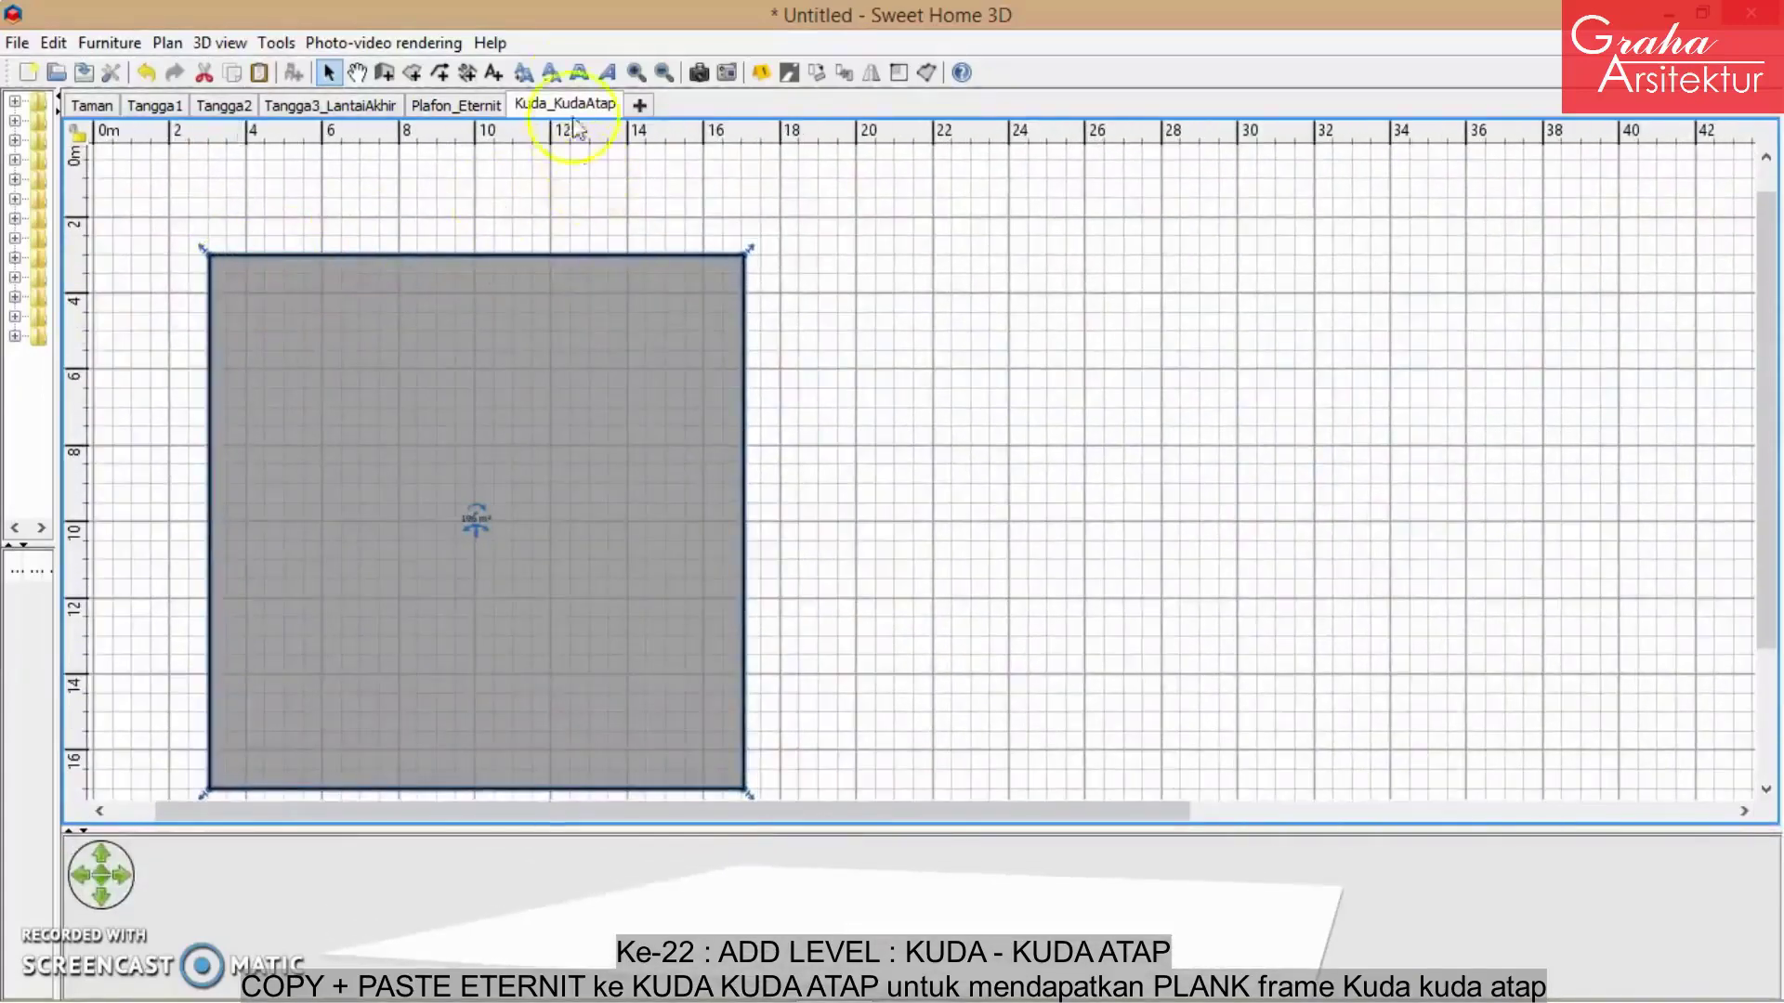
click(385, 72)
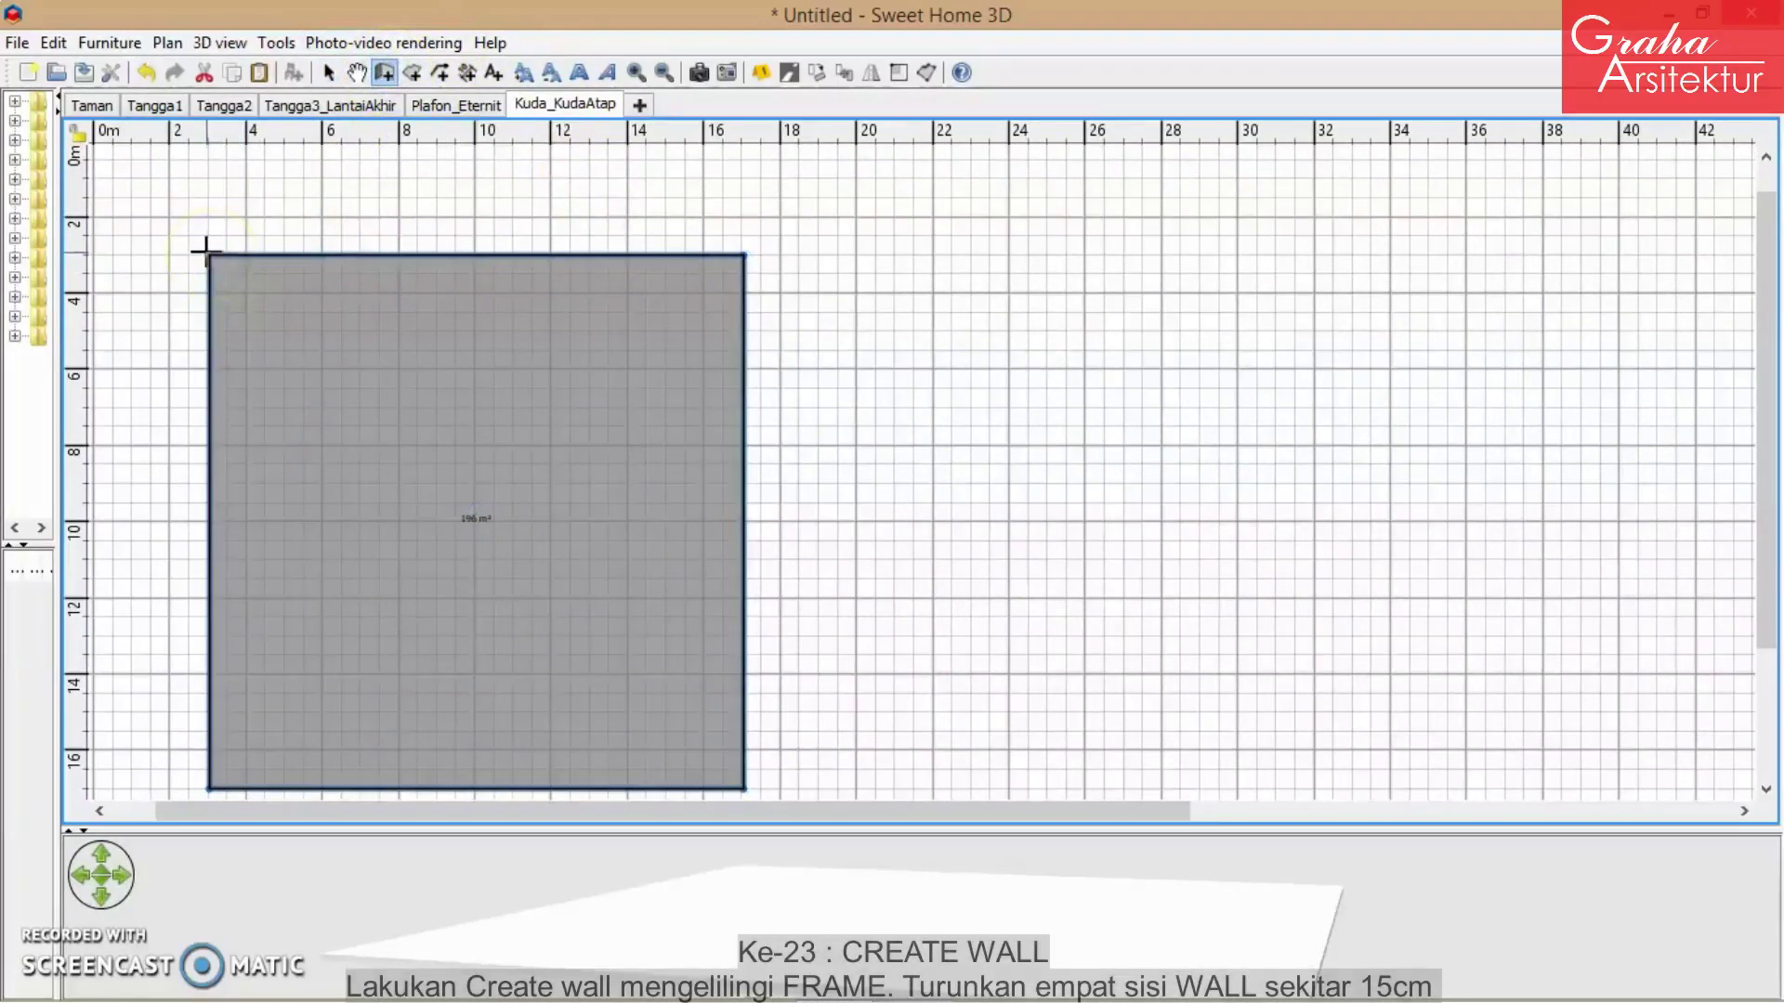
click(206, 254)
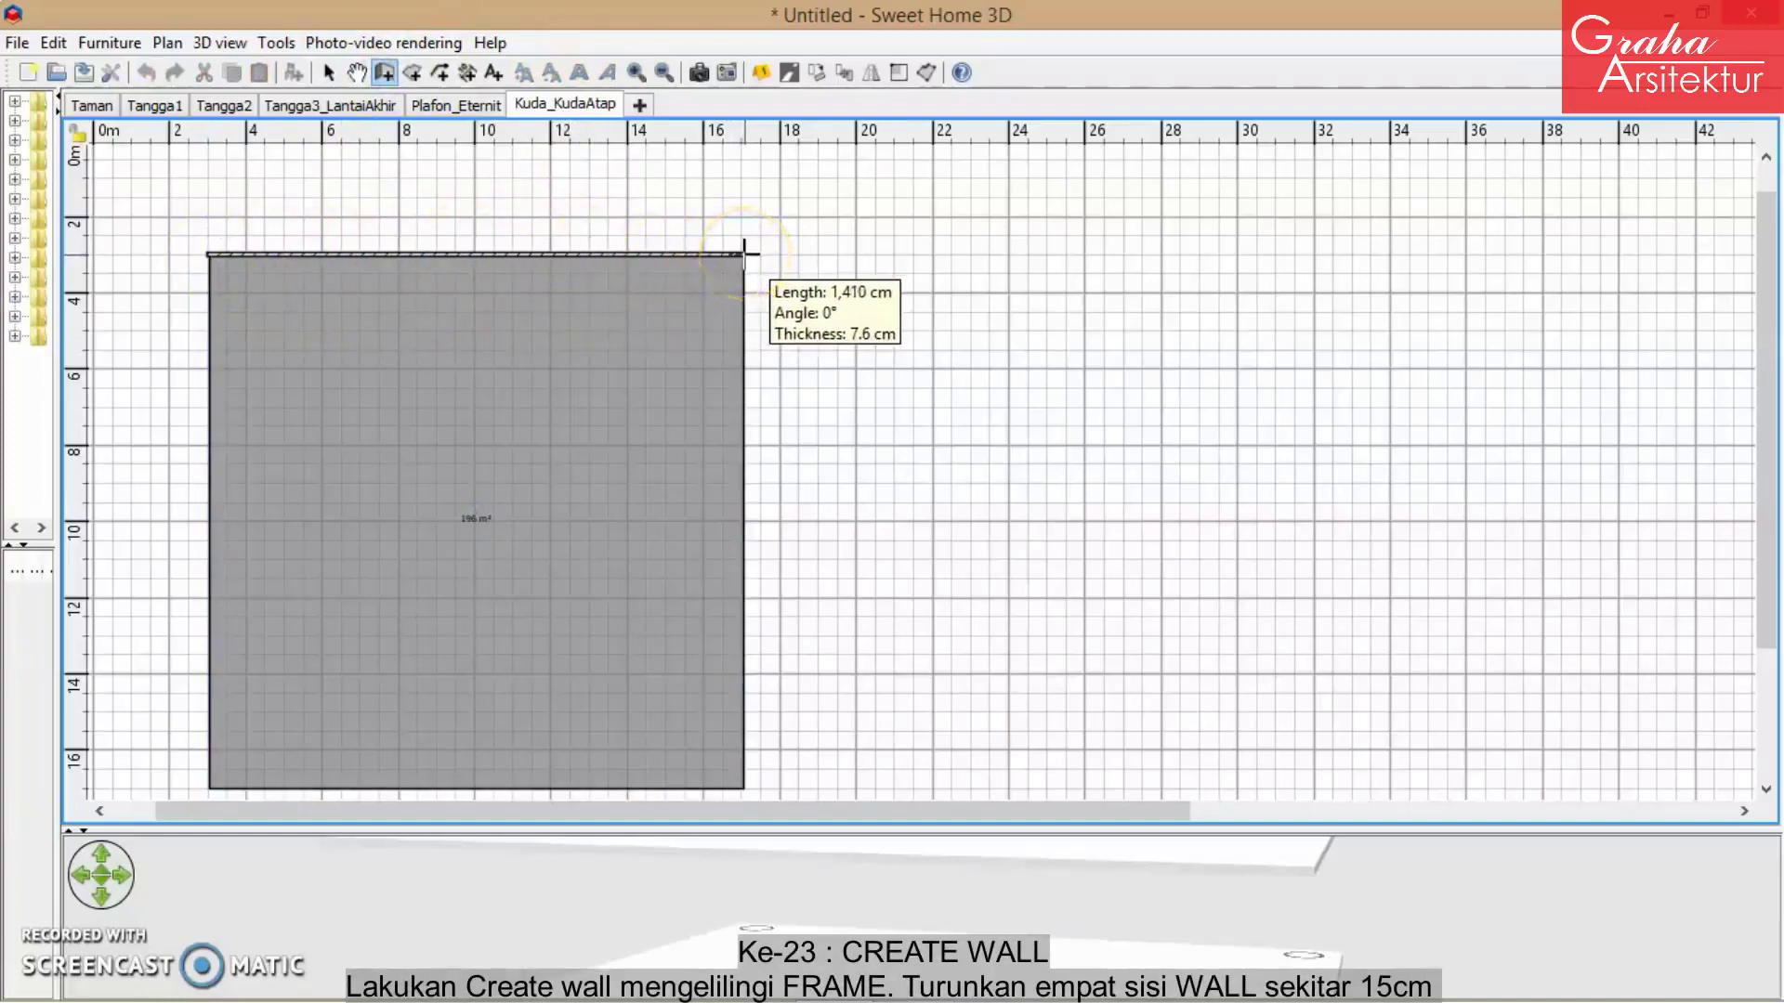
double_click(743, 251)
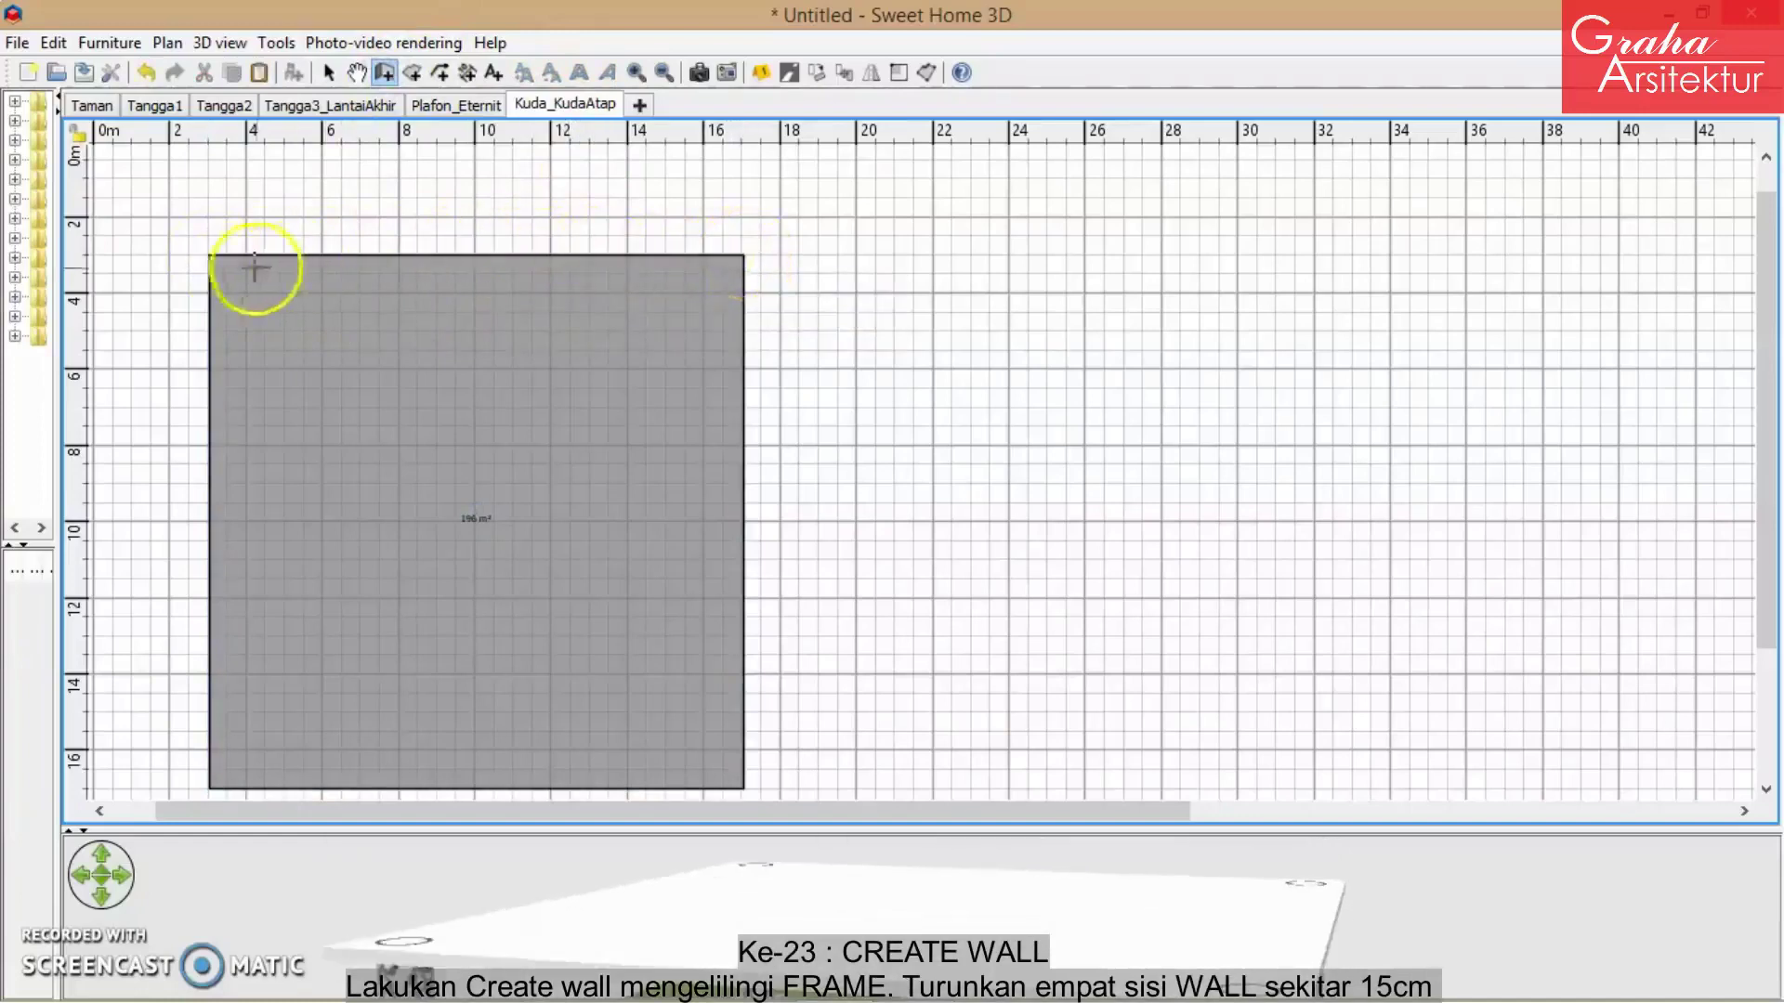
- Try to draw 1400 cm walls around the edges of the Kuda_KudaAtap slab, starting at its upper-left corner
click(209, 253)
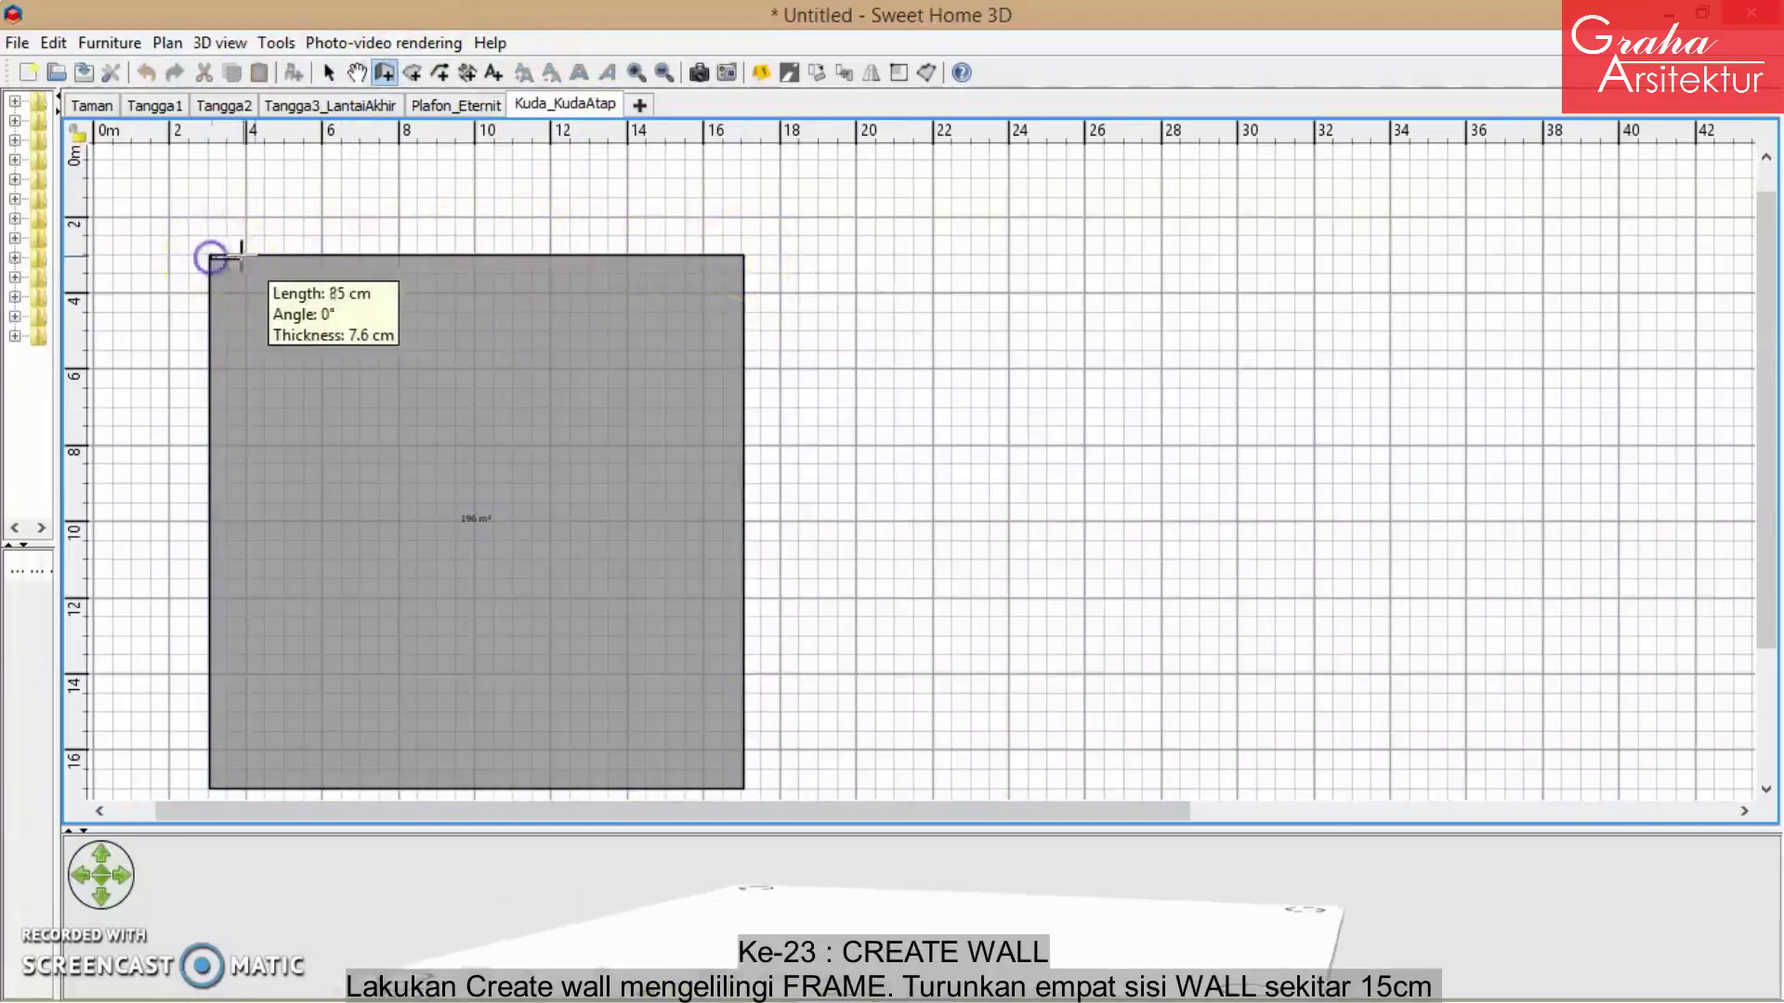
text(400)
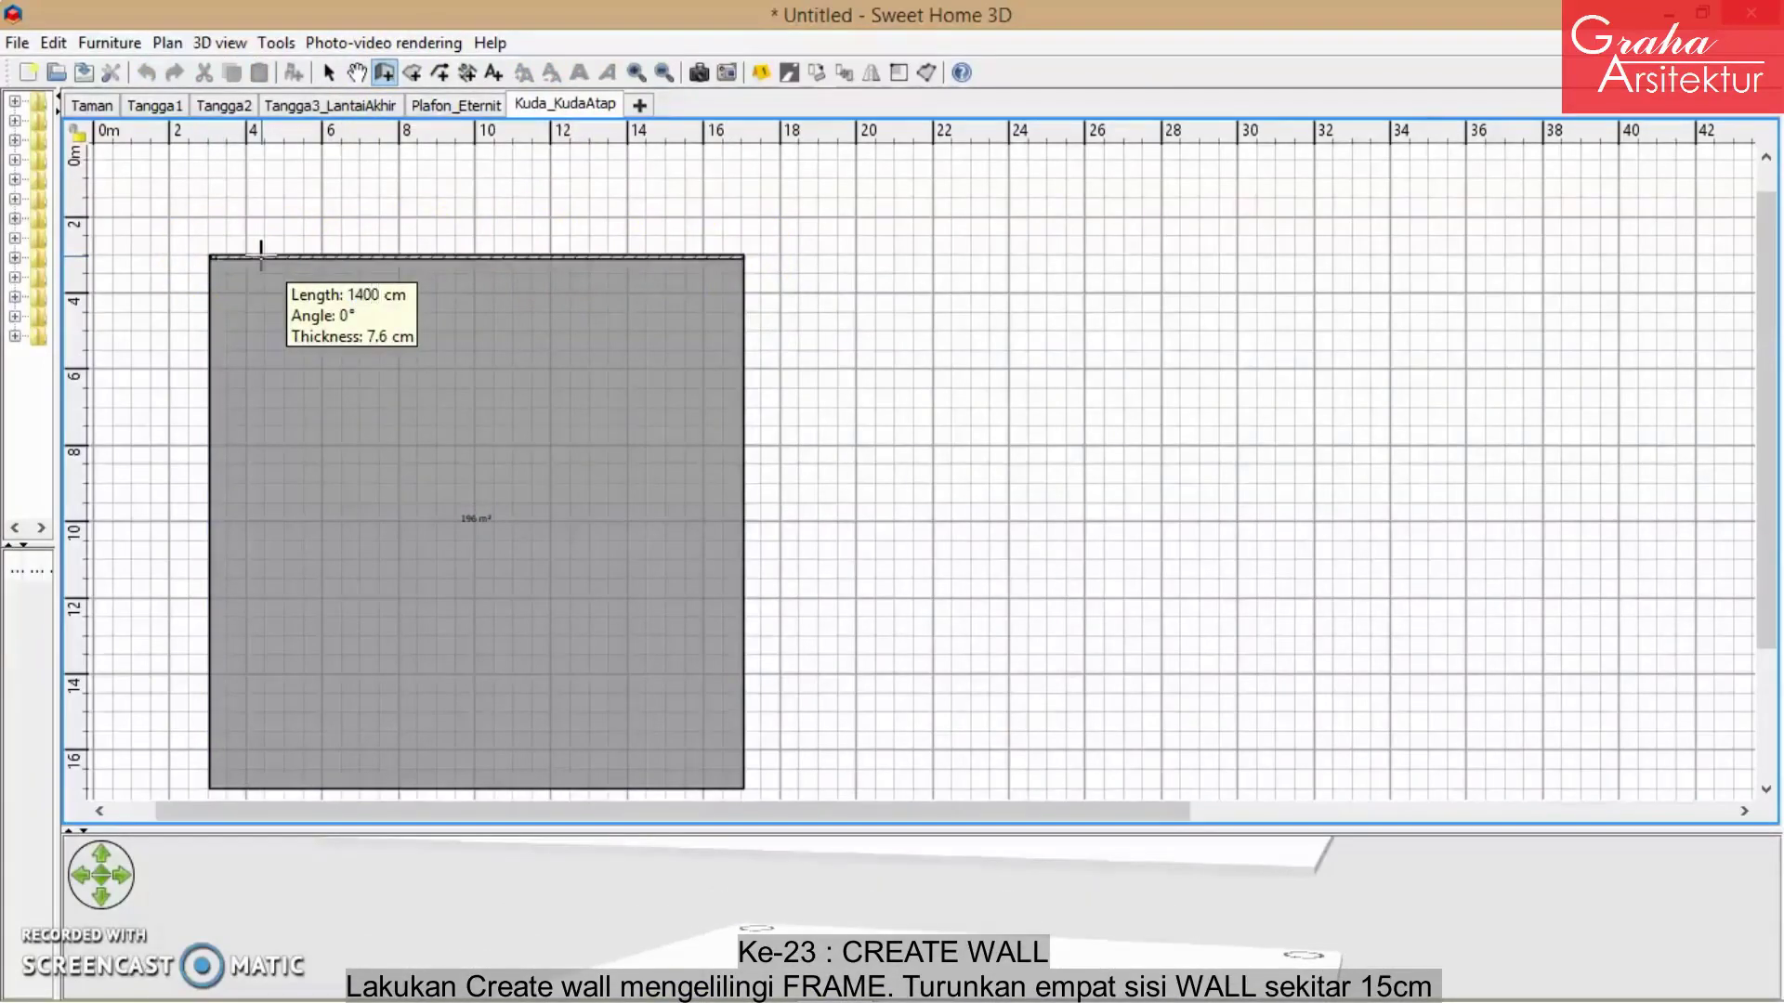
key(Return)
key(Return)
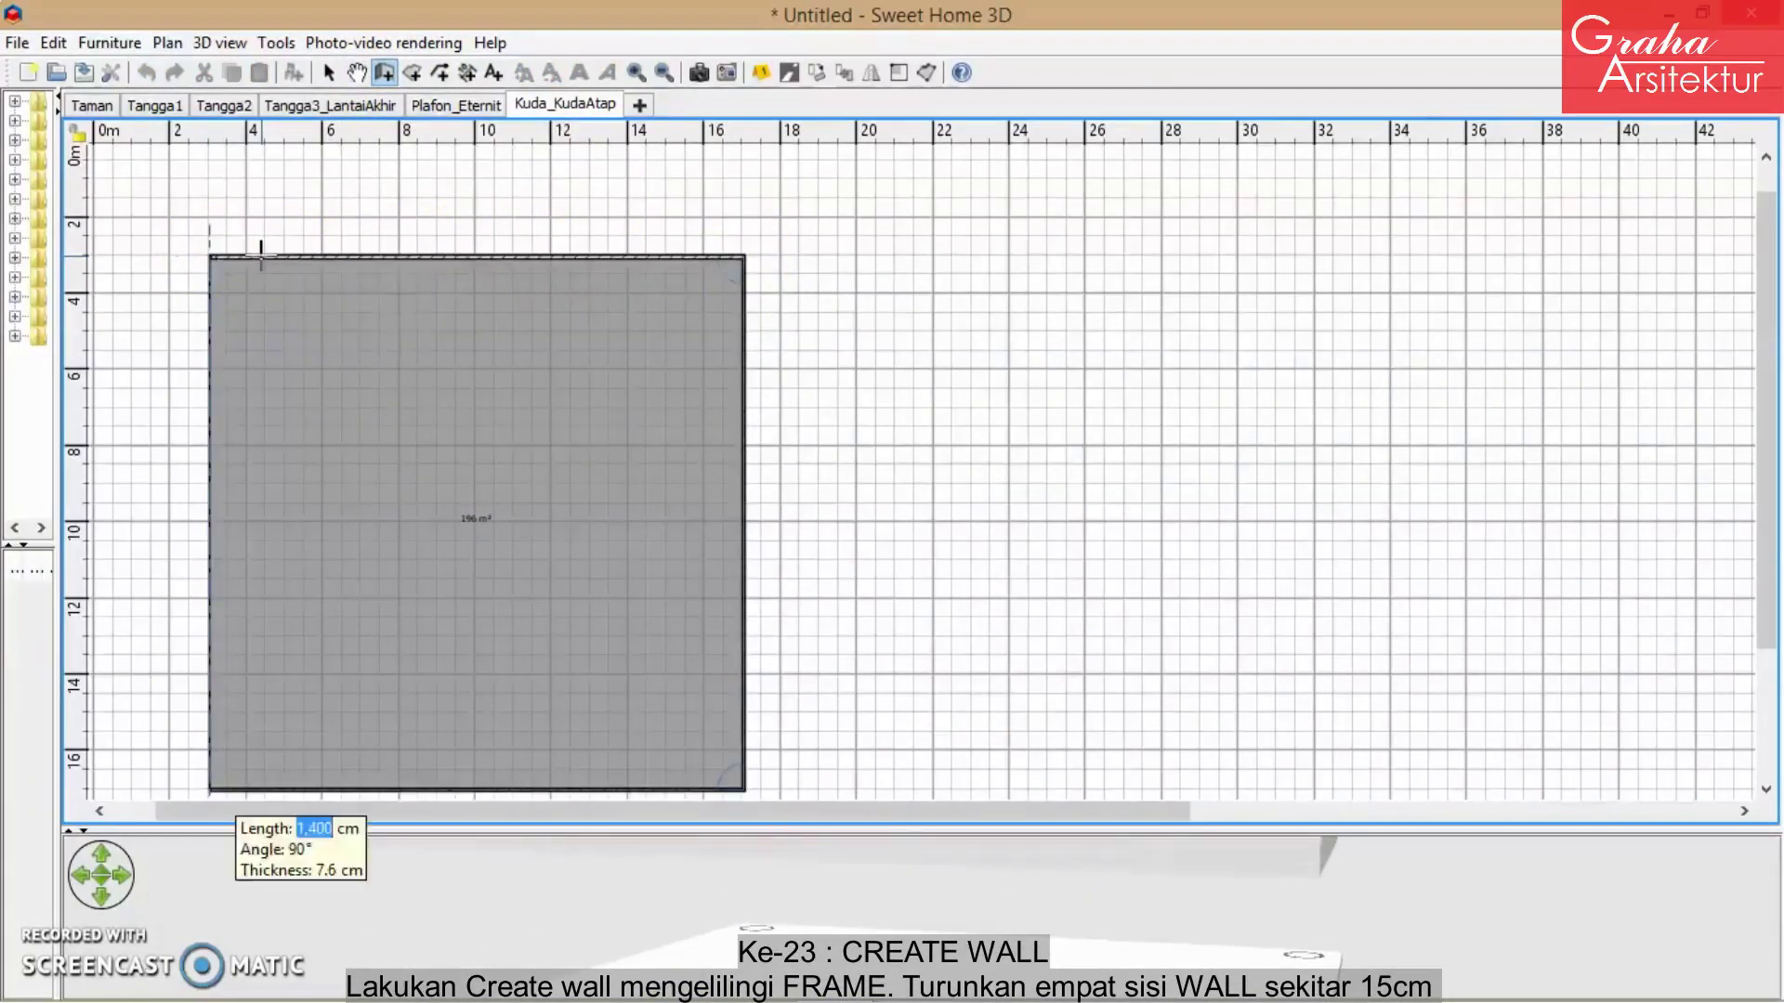
key(Return)
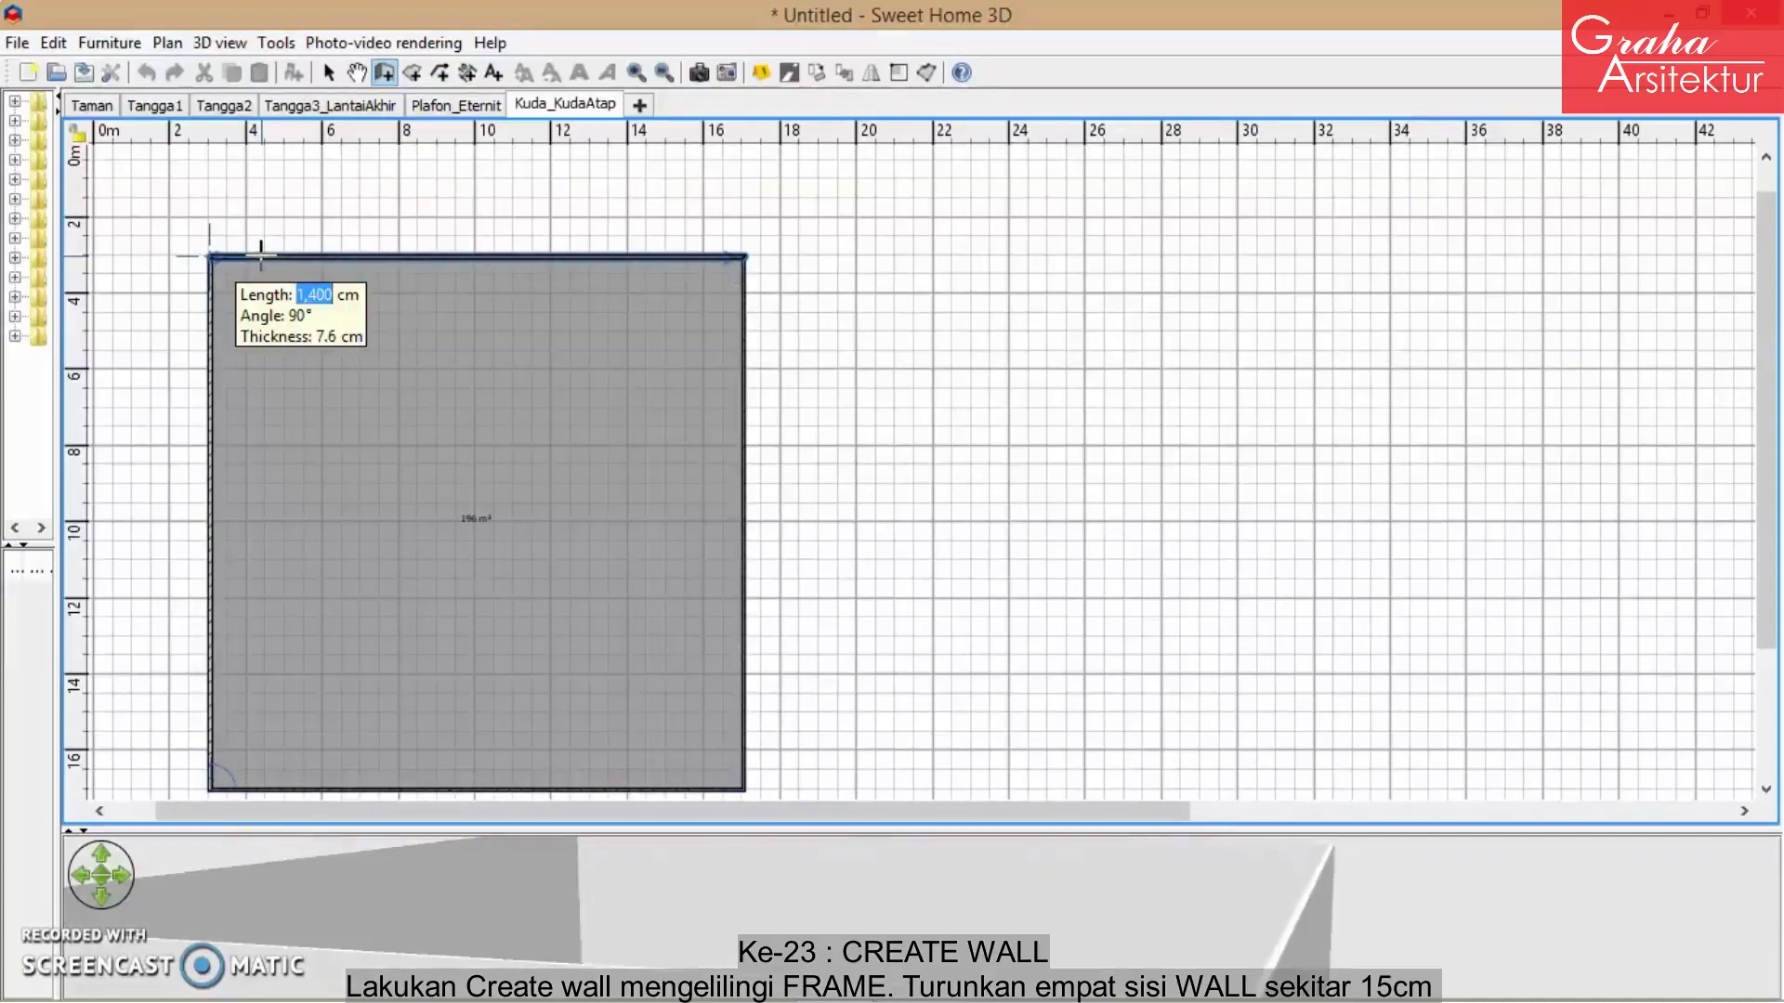
key(Return)
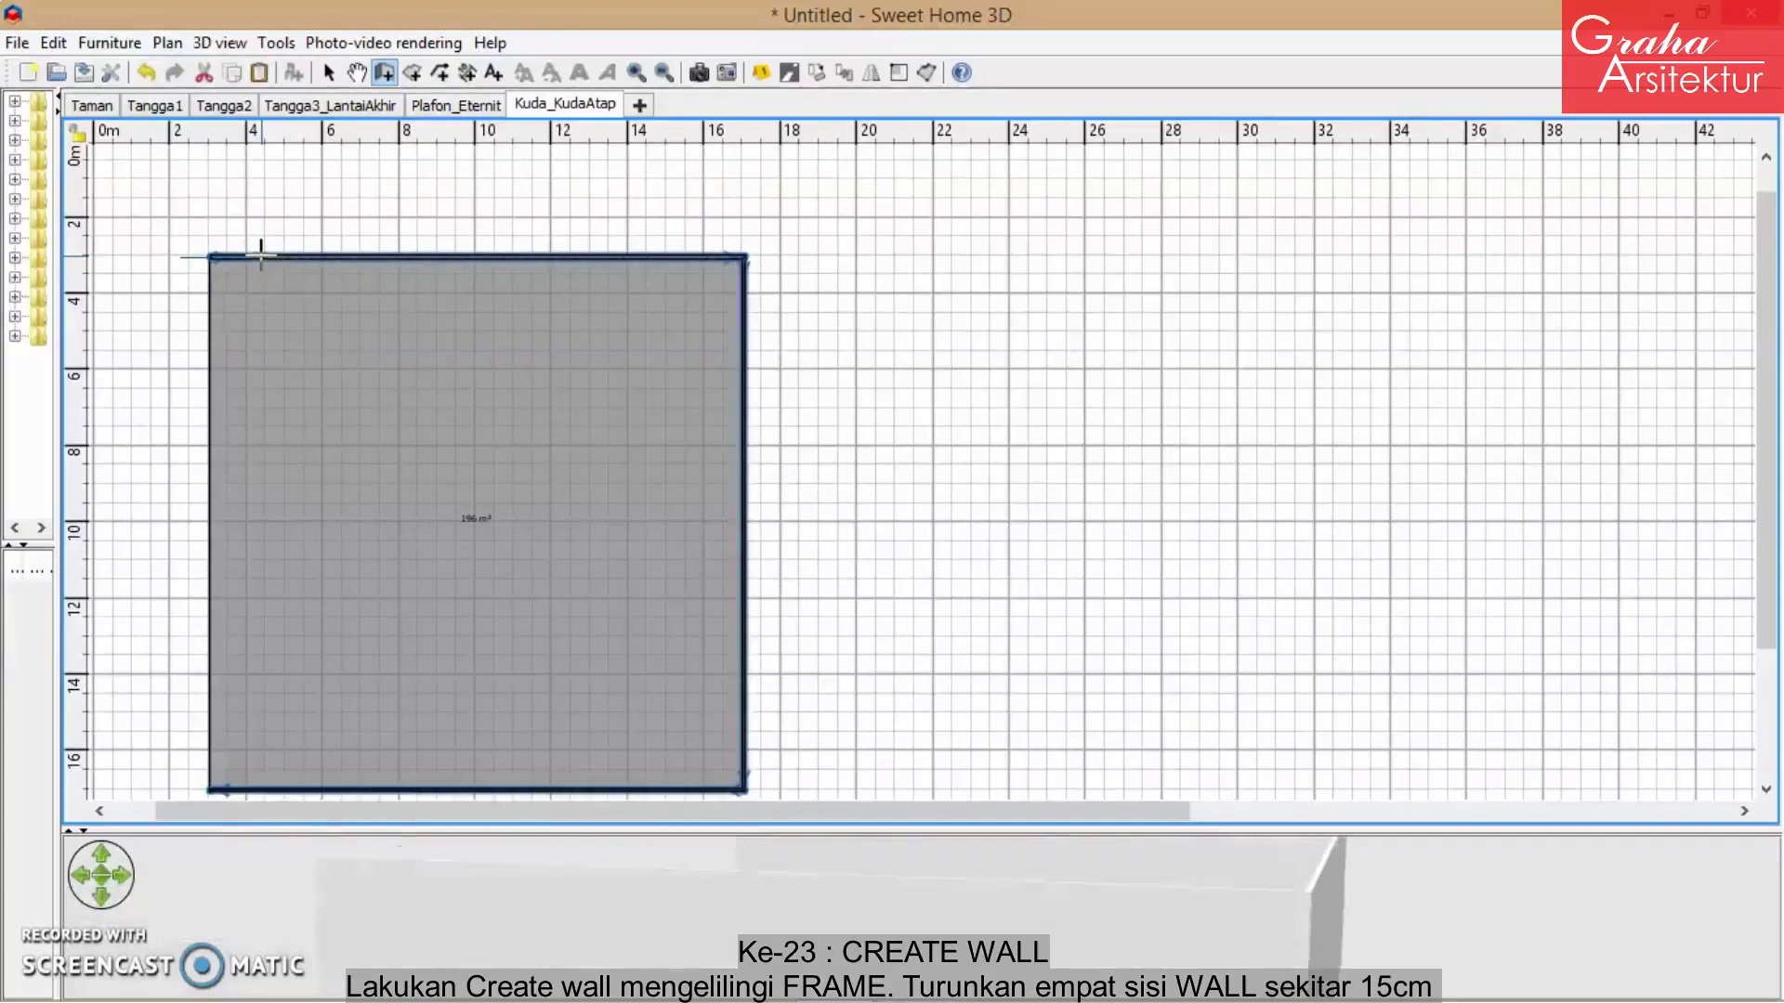
- Draw four connected 1400 cm walls around the Kuda_KudaAtap slab, starting exactly at its upper-left corner
scroll(195, 258, up, 2)
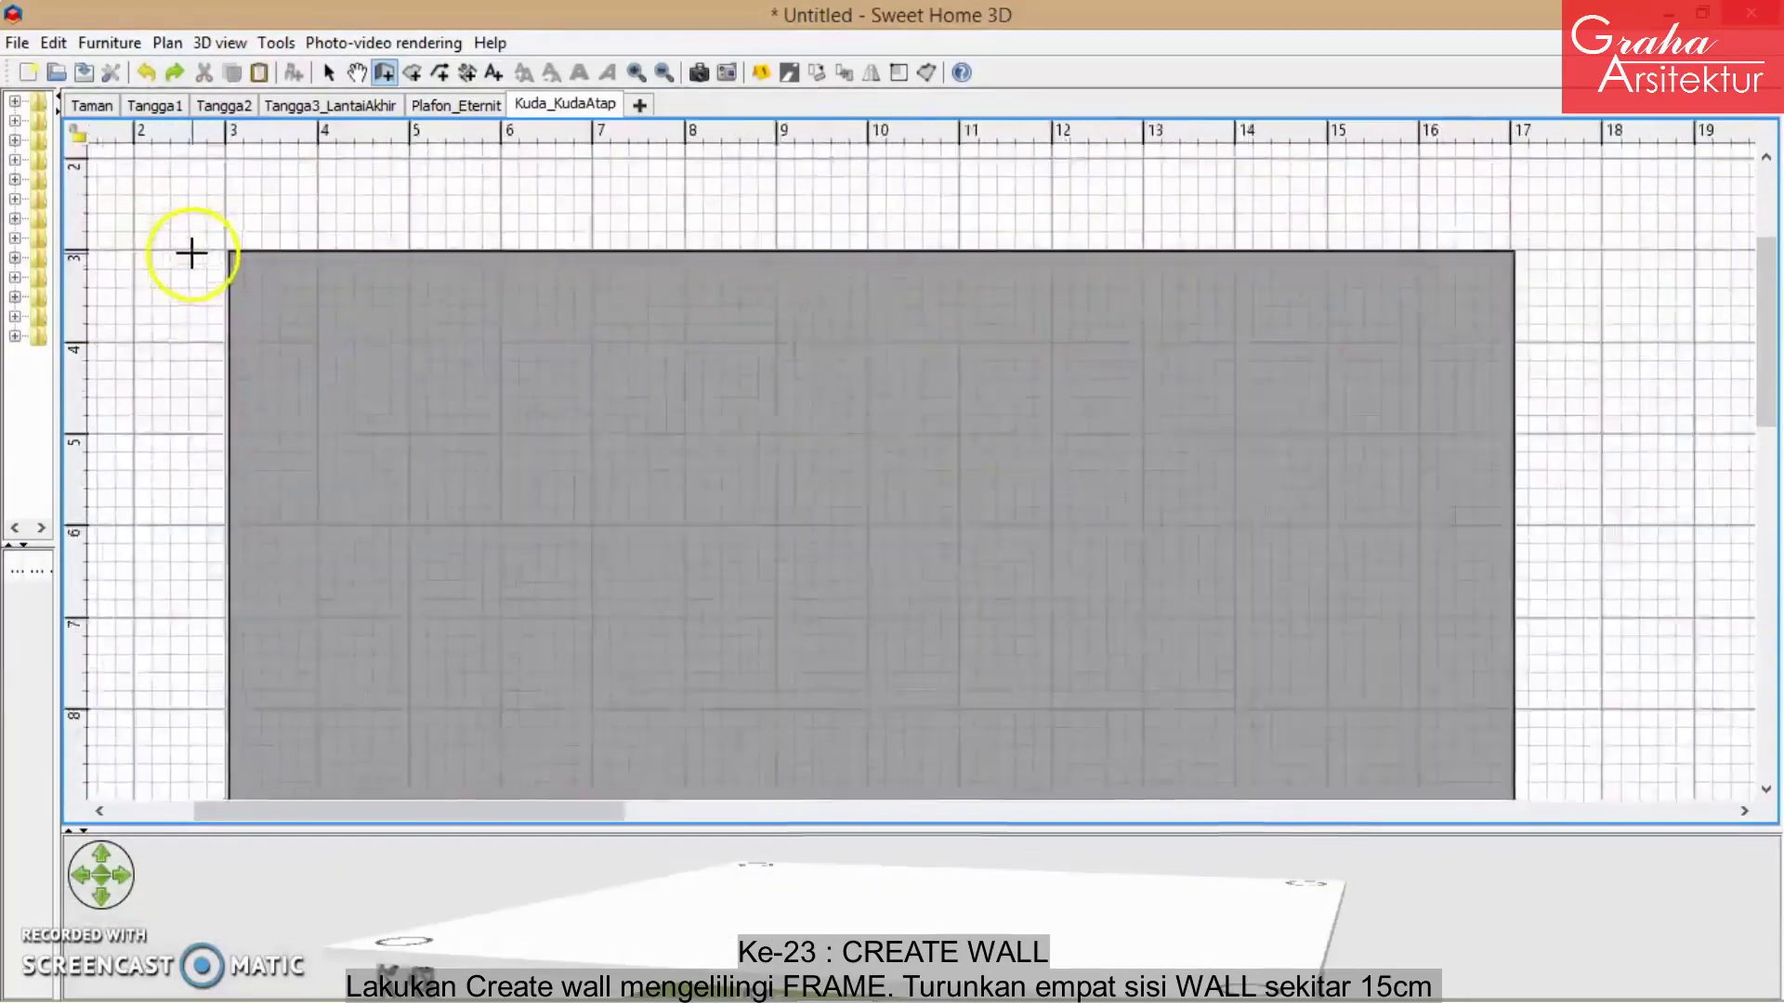
scroll(191, 252, up, 1)
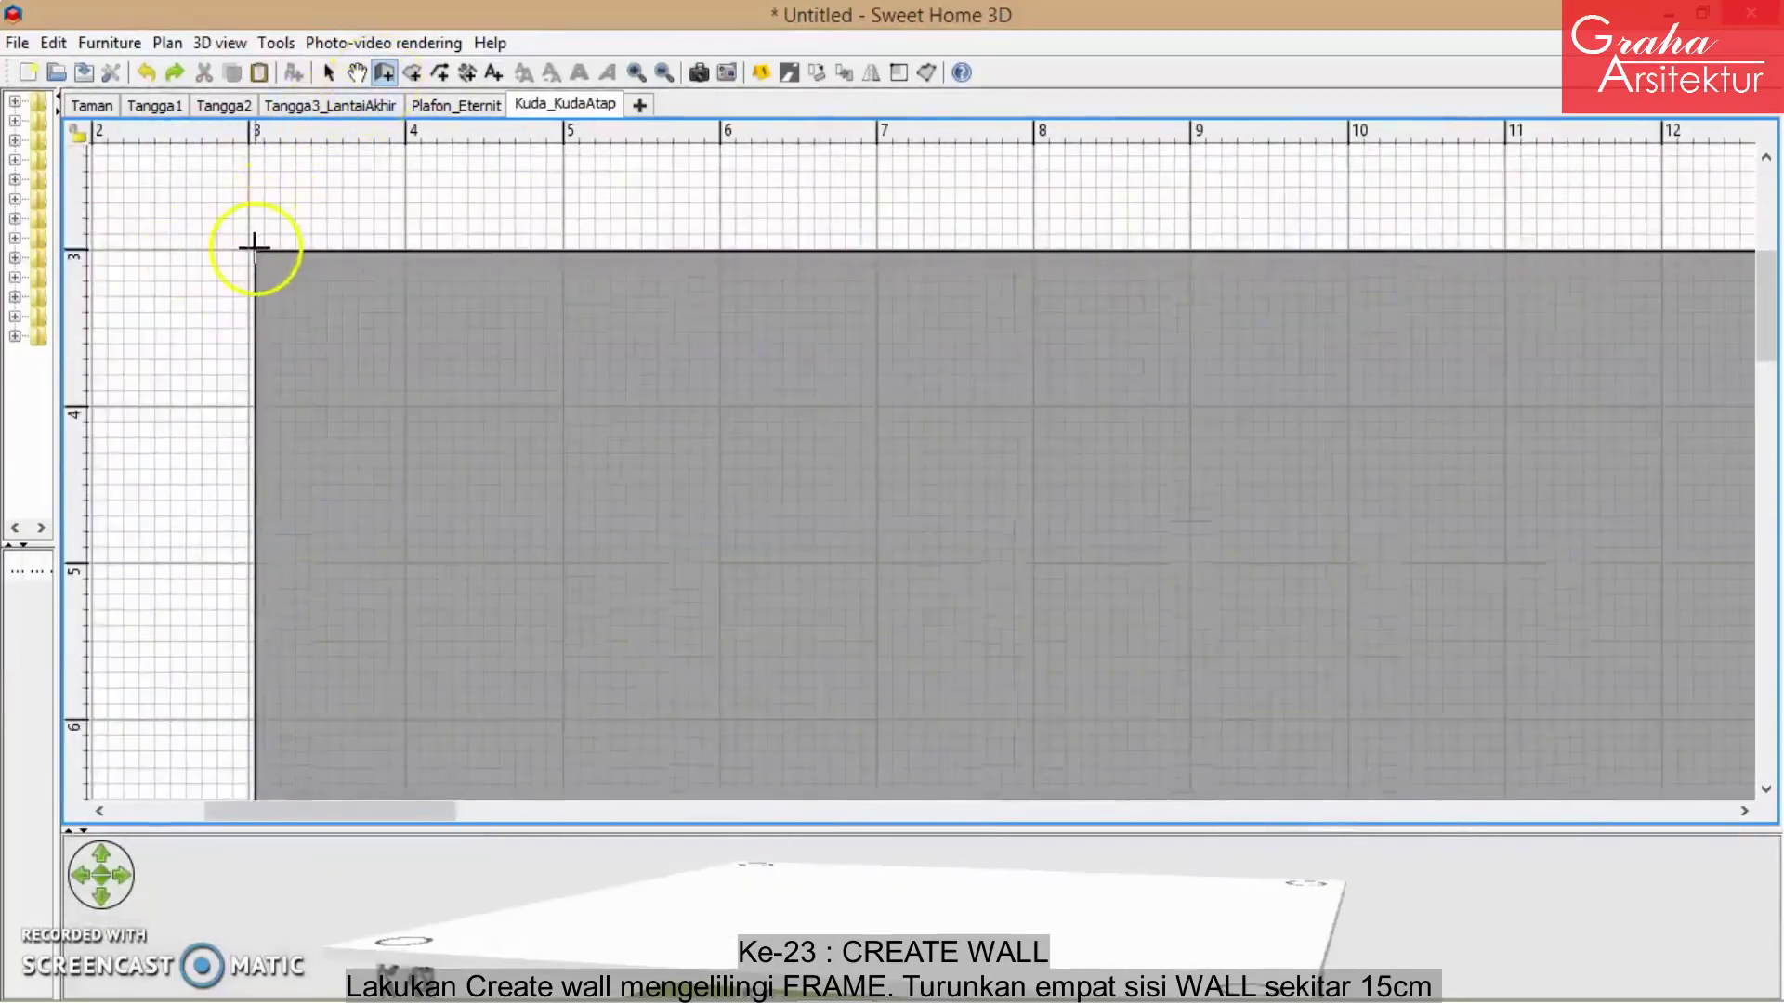
click(254, 249)
key(Return)
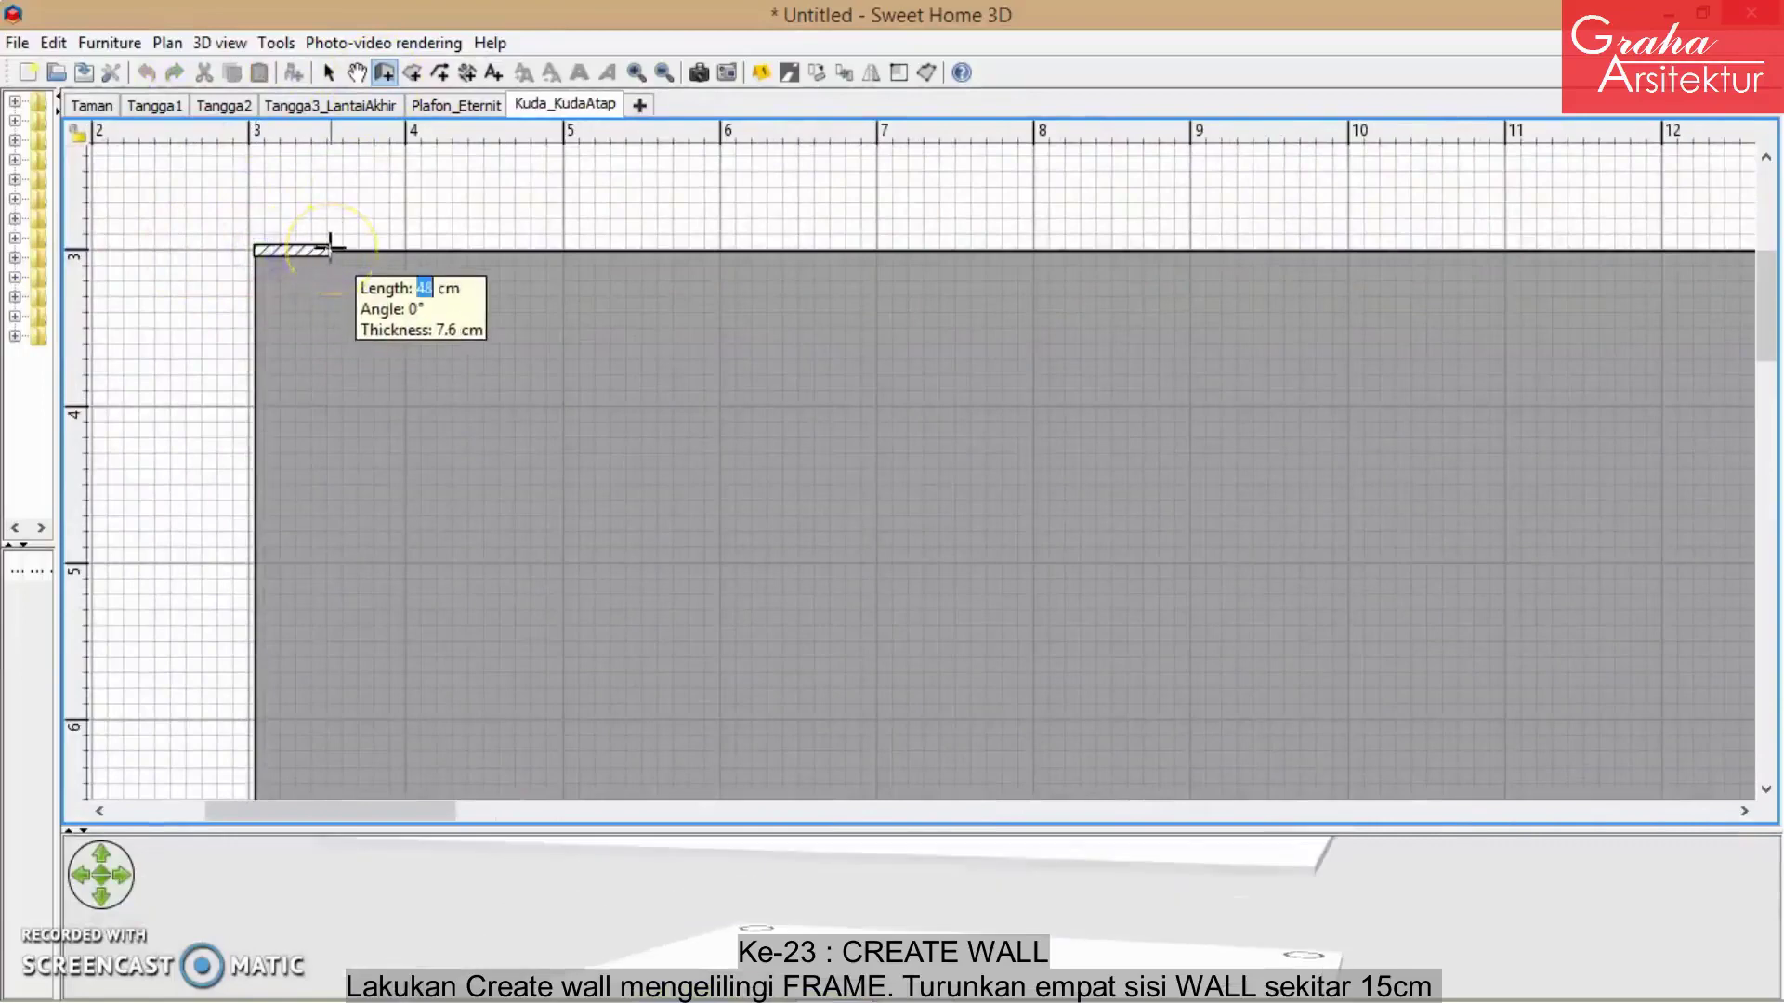
text(1400)
key(Return)
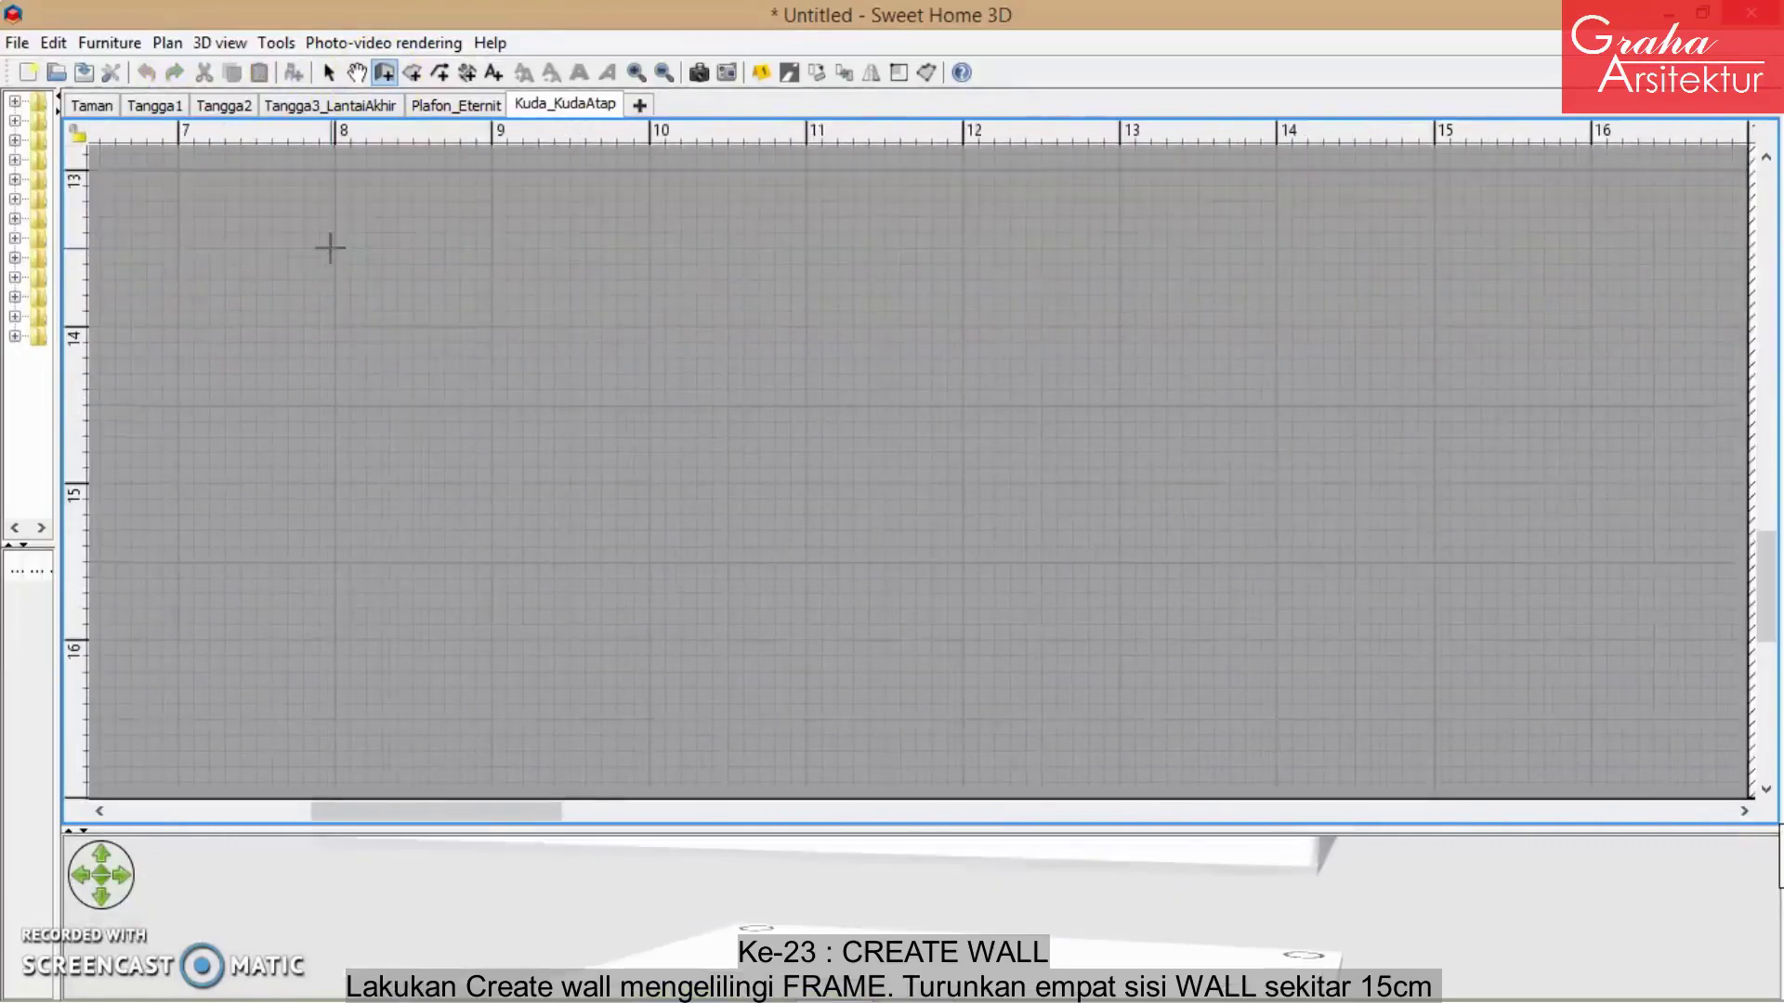
key(Return)
key(Return)
key(Return)
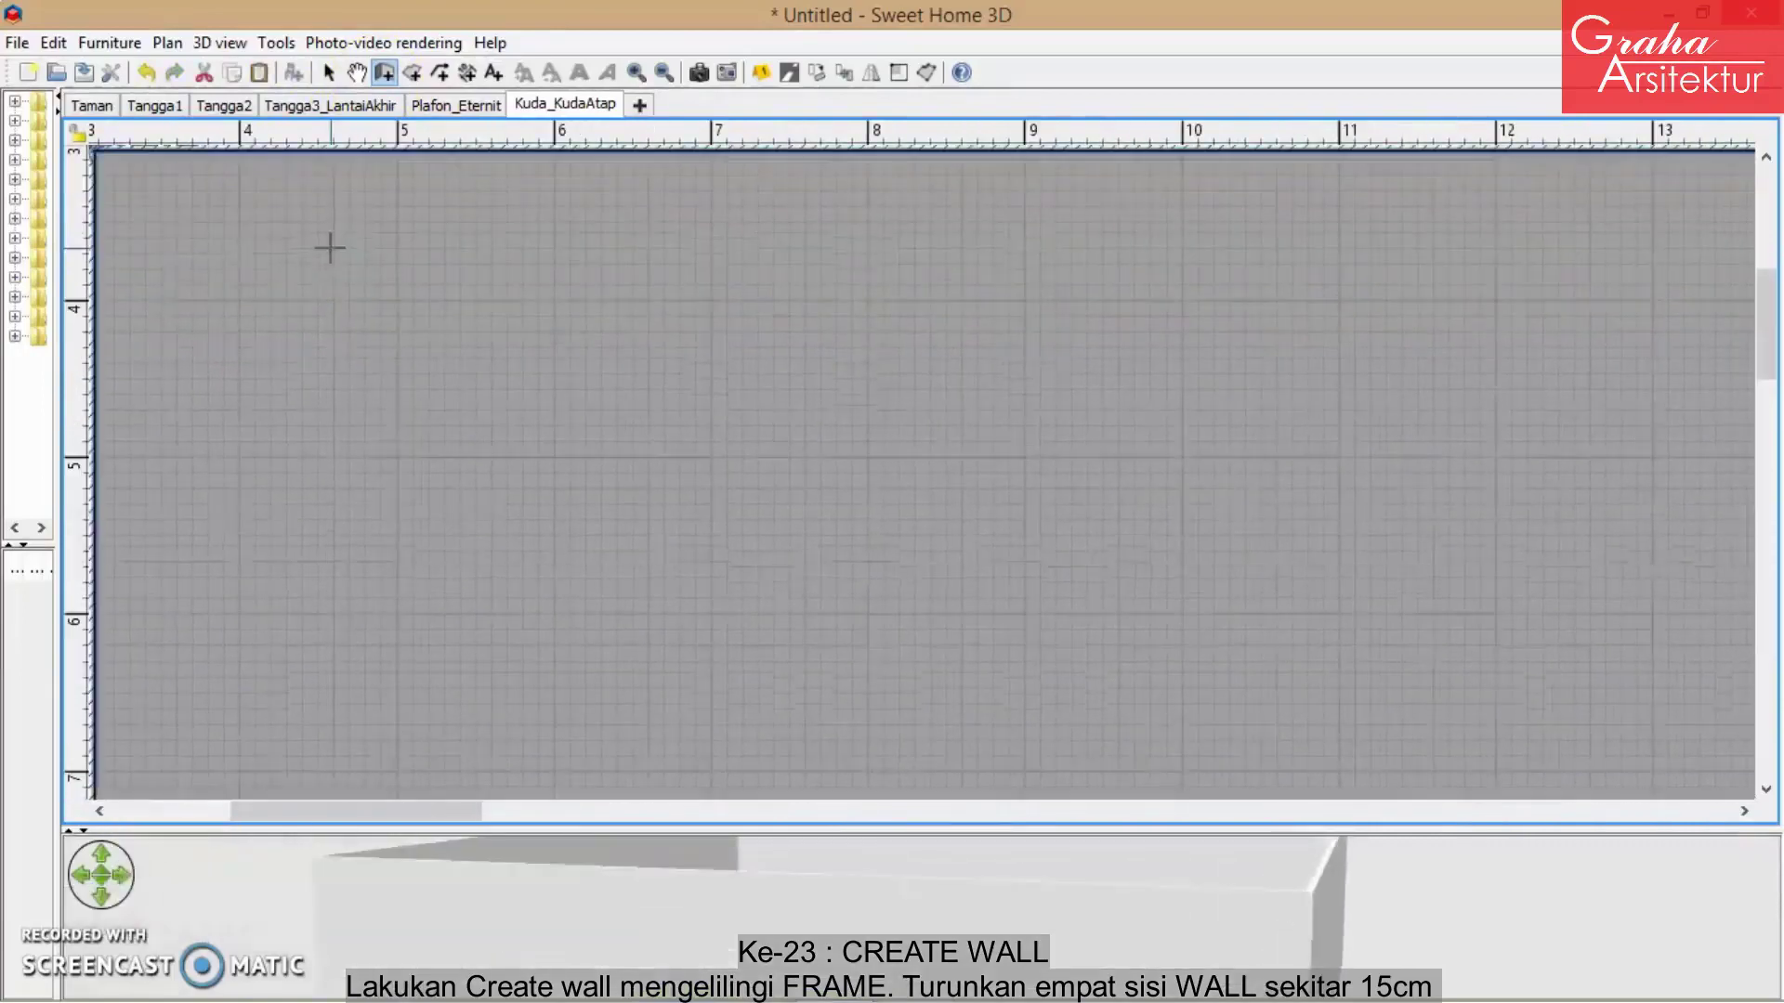
- Examine the walls enclosing the Kuda_KudaAtap slab in the plan and in 3D
scroll(372, 240, down, 5)
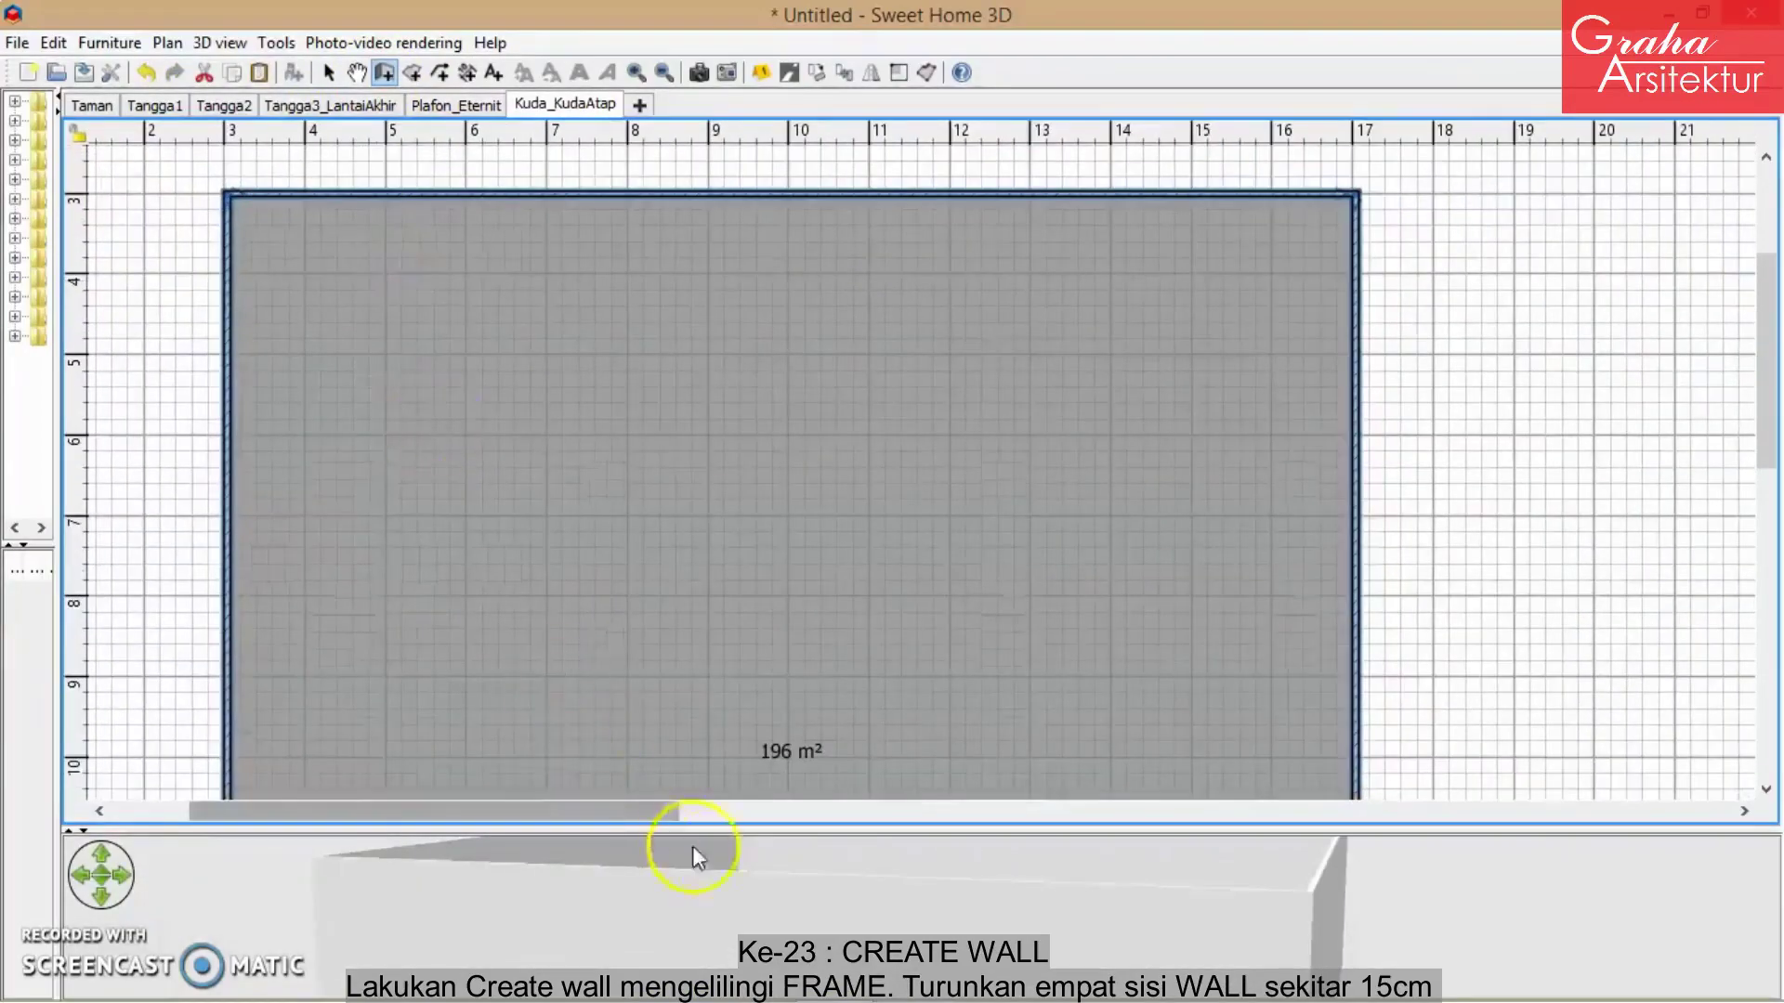
drag(724, 828, 724, 190)
drag(848, 522, 895, 477)
drag(928, 189, 904, 962)
scroll(919, 633, down, 2)
scroll(919, 623, up, 1)
scroll(919, 624, up, 4)
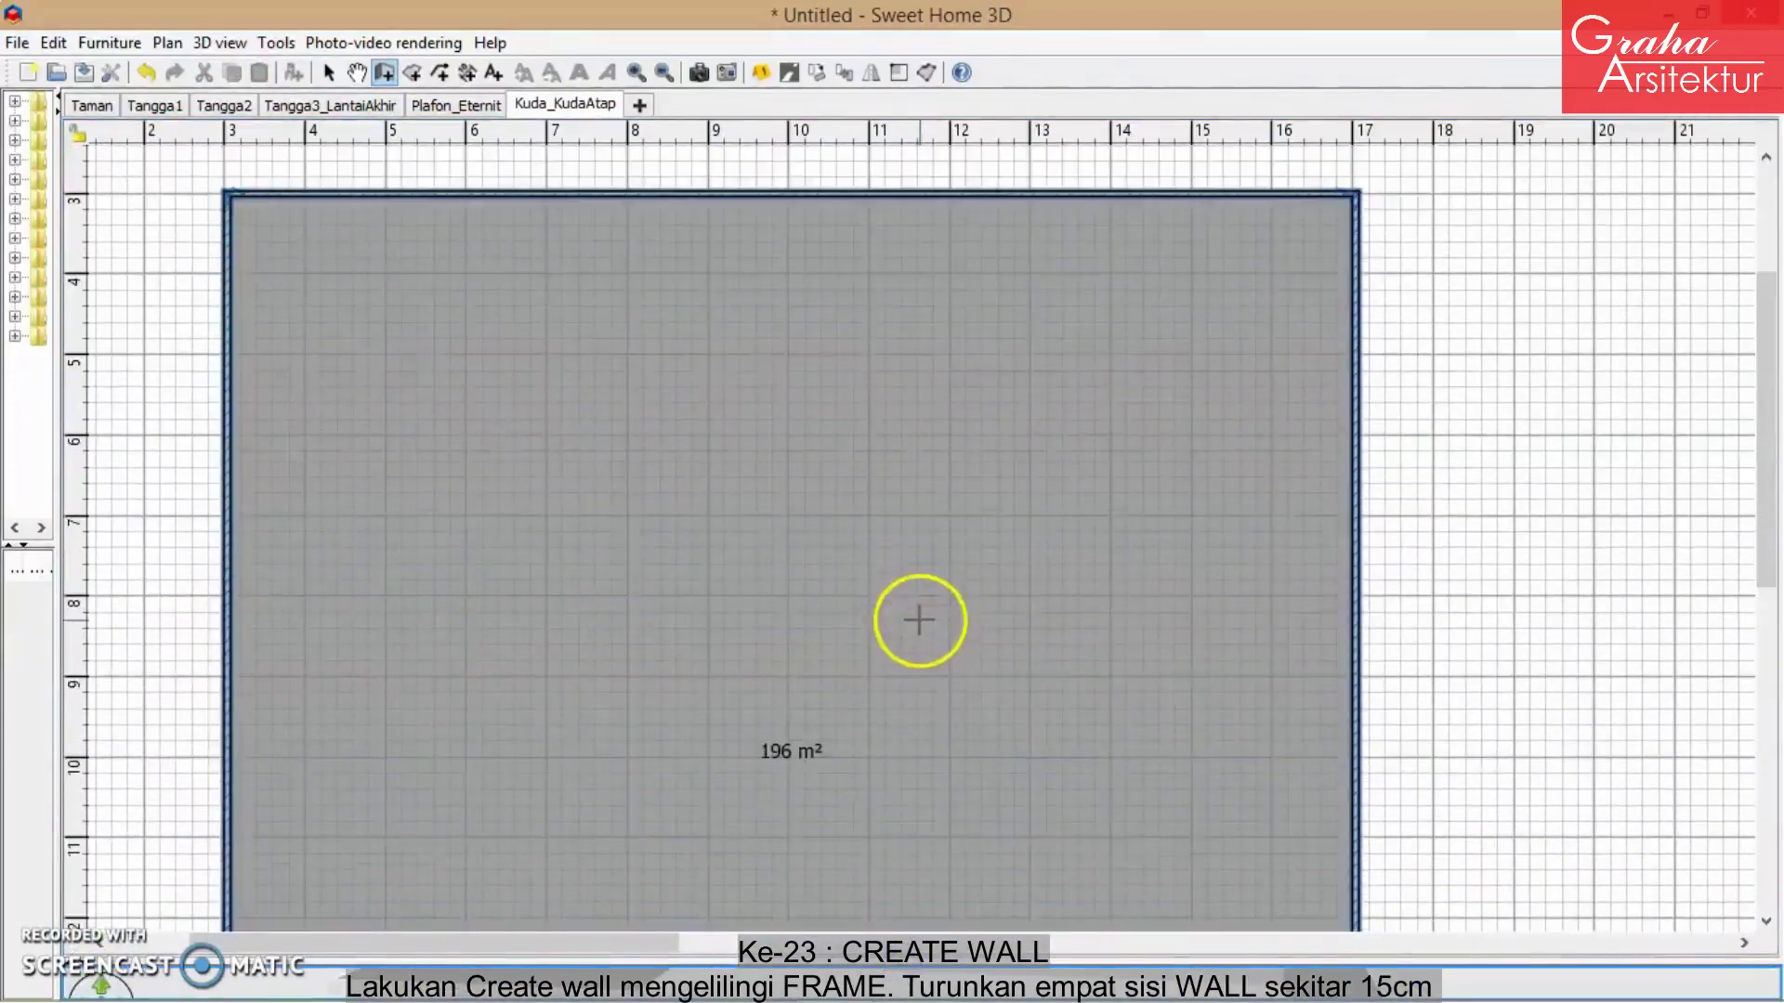
- Set the height of the slab's left and right walls to 1 cm and check the walls in 3D
click(329, 71)
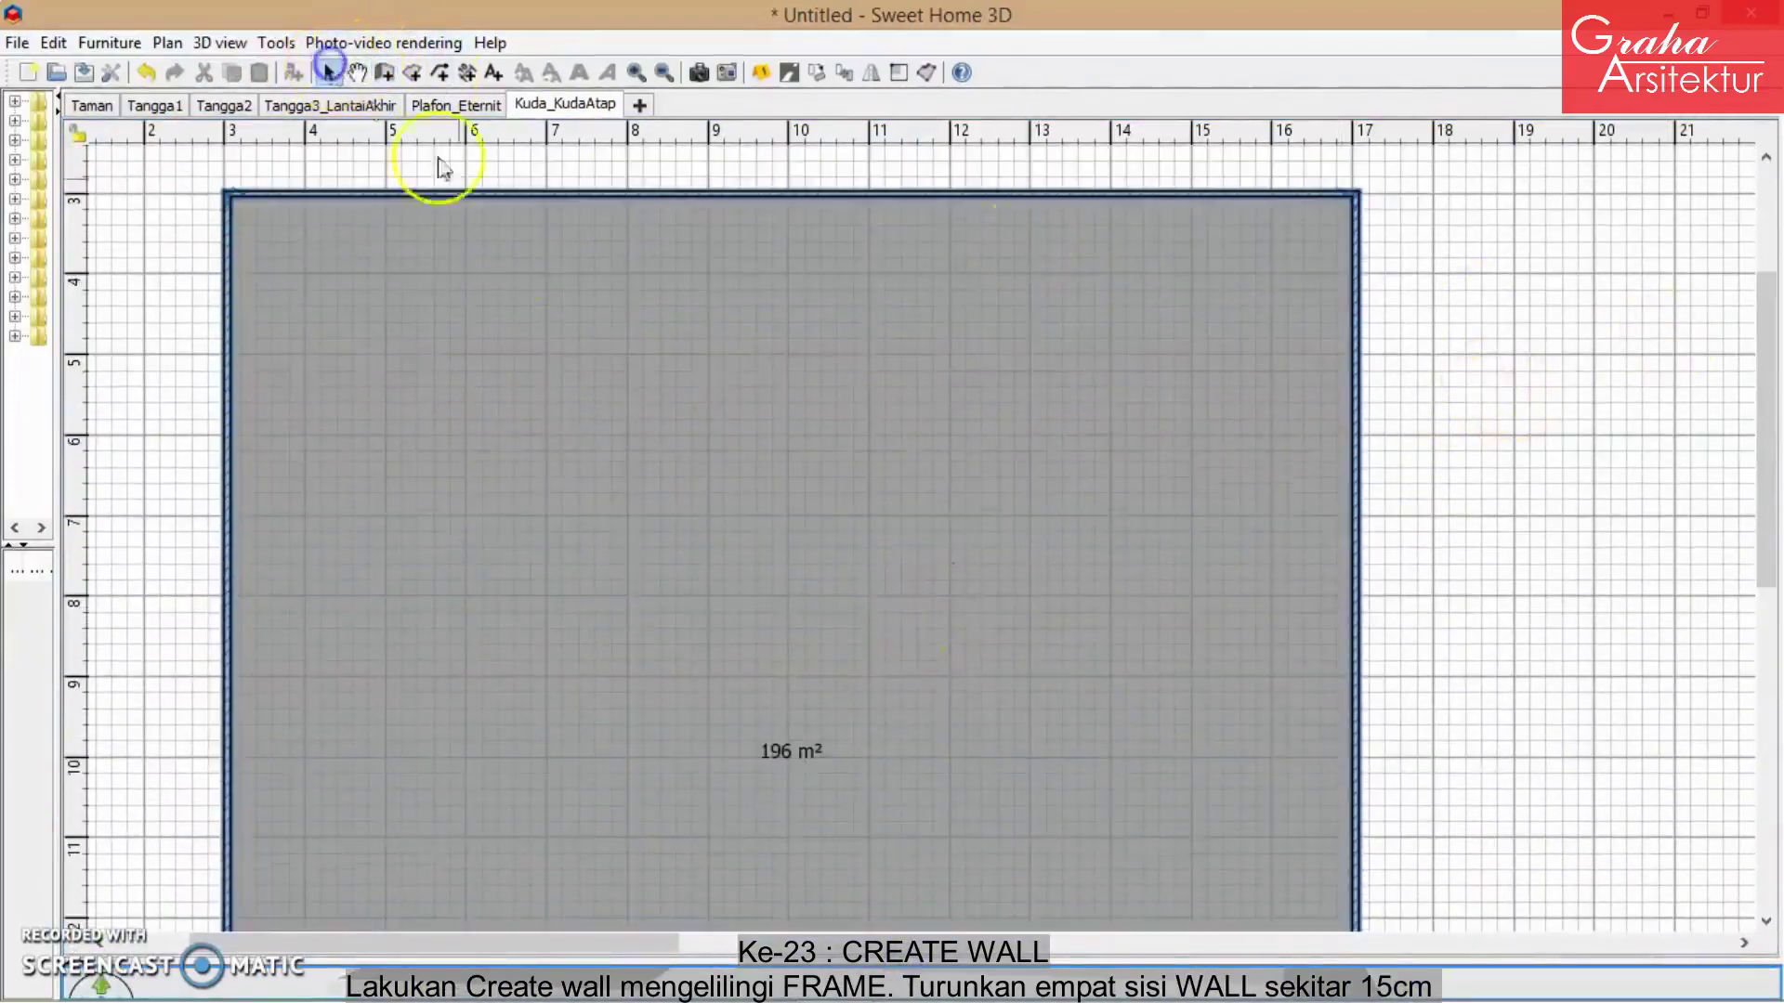
click(175, 386)
click(225, 382)
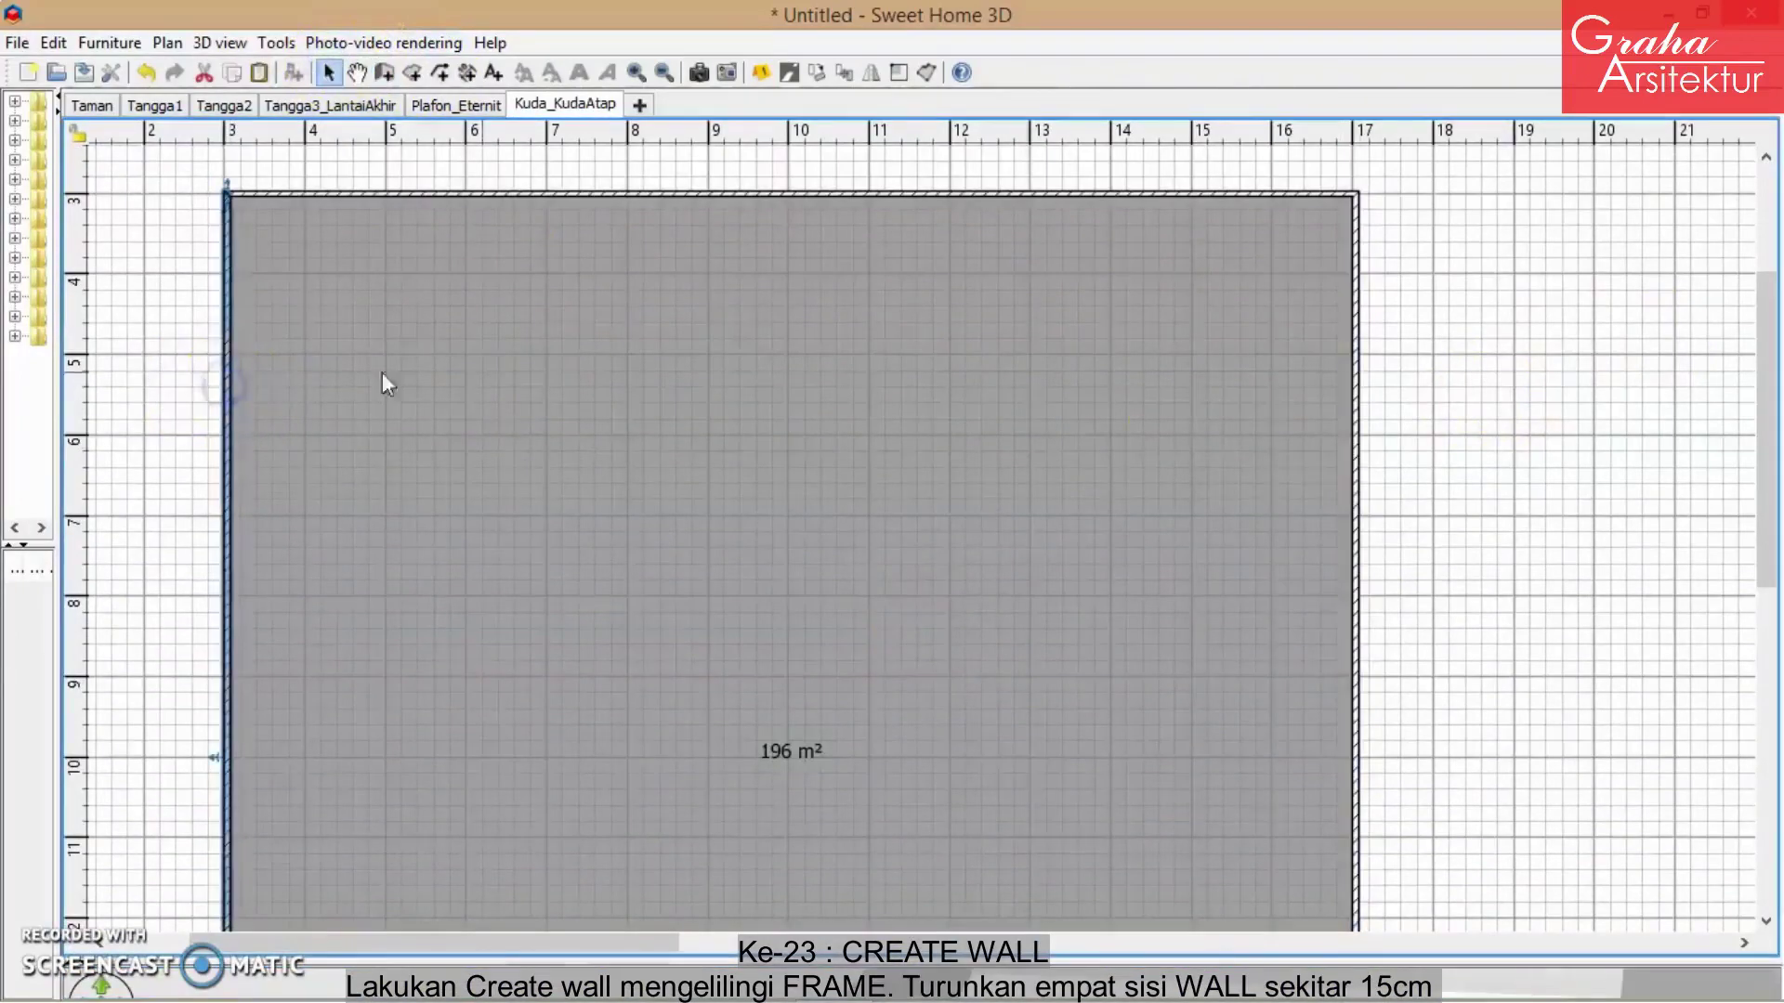
shift+click(1355, 478)
right_click(1359, 483)
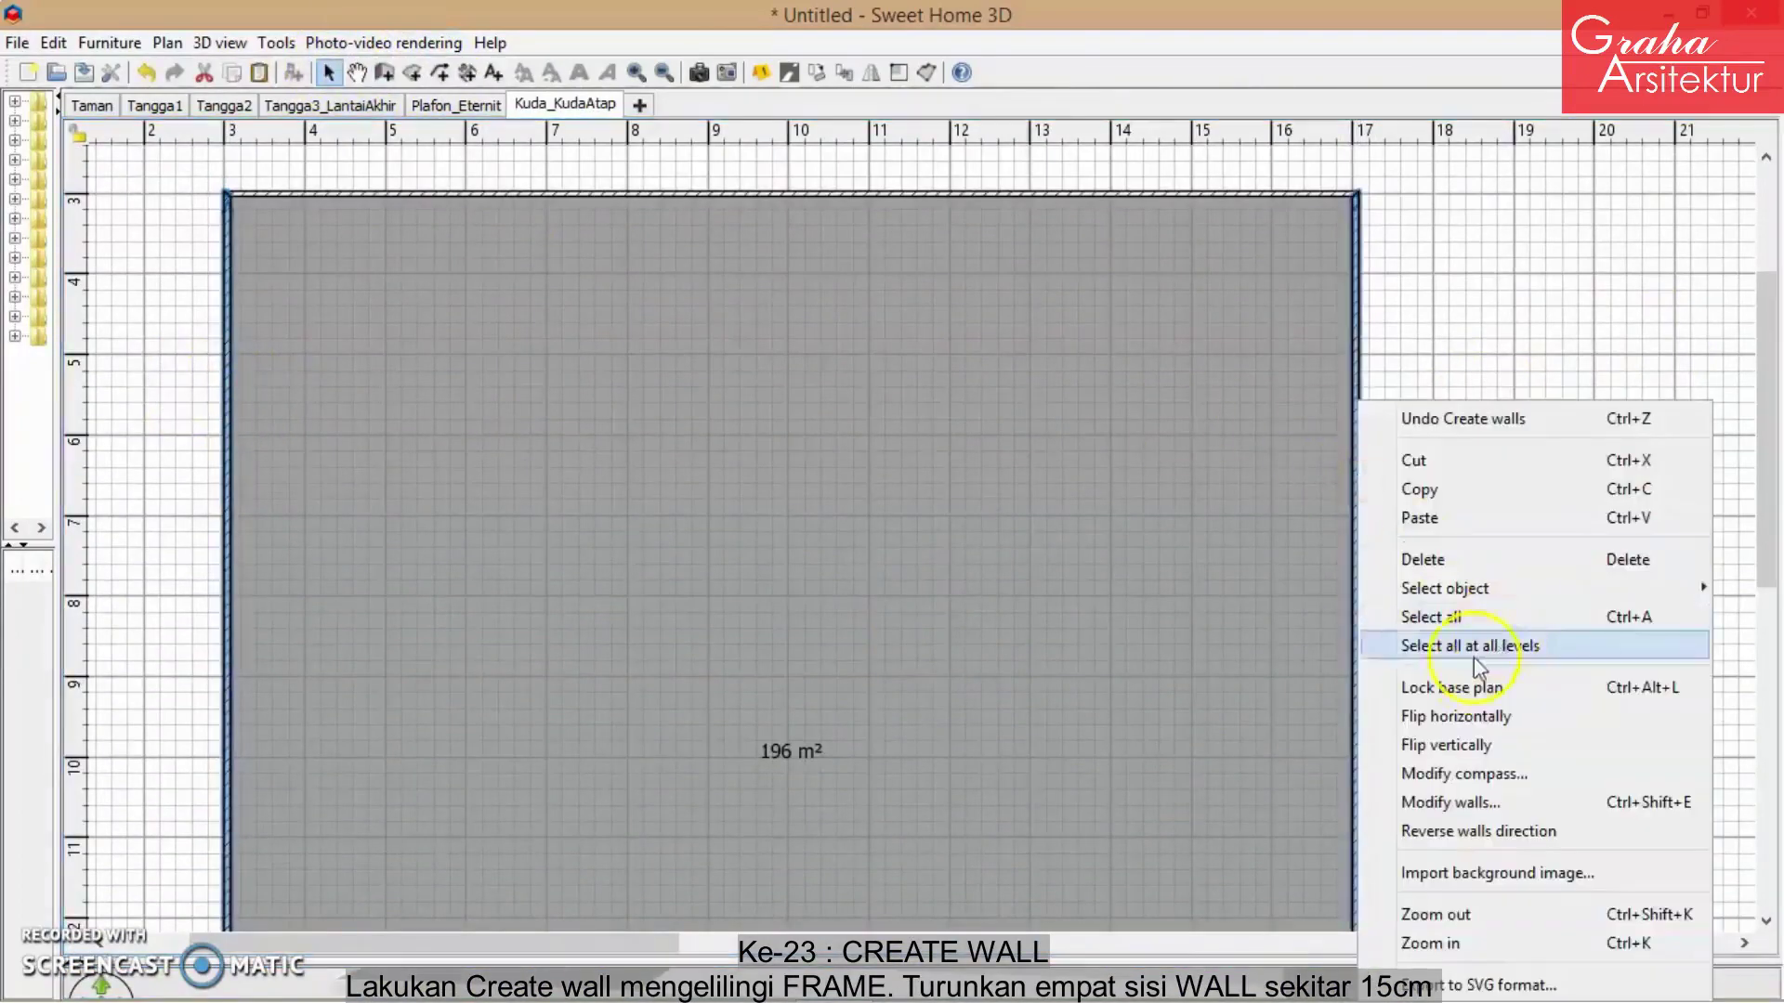
click(1513, 804)
click(832, 577)
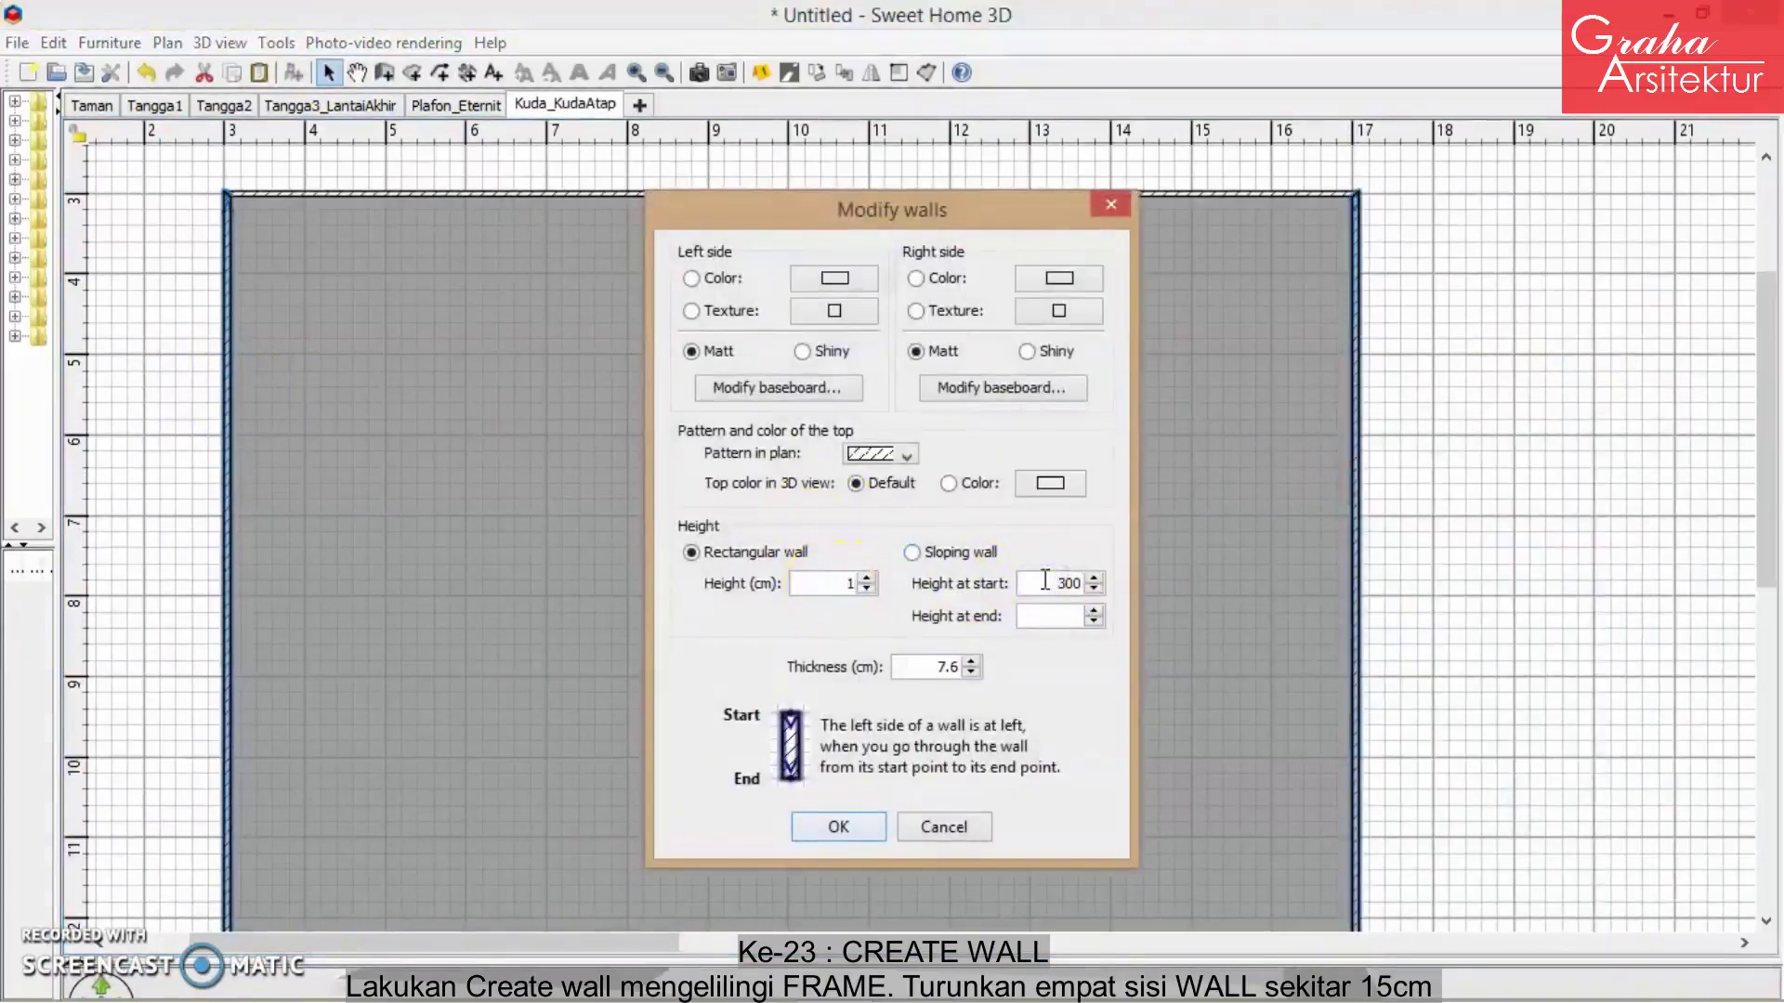
key(Return)
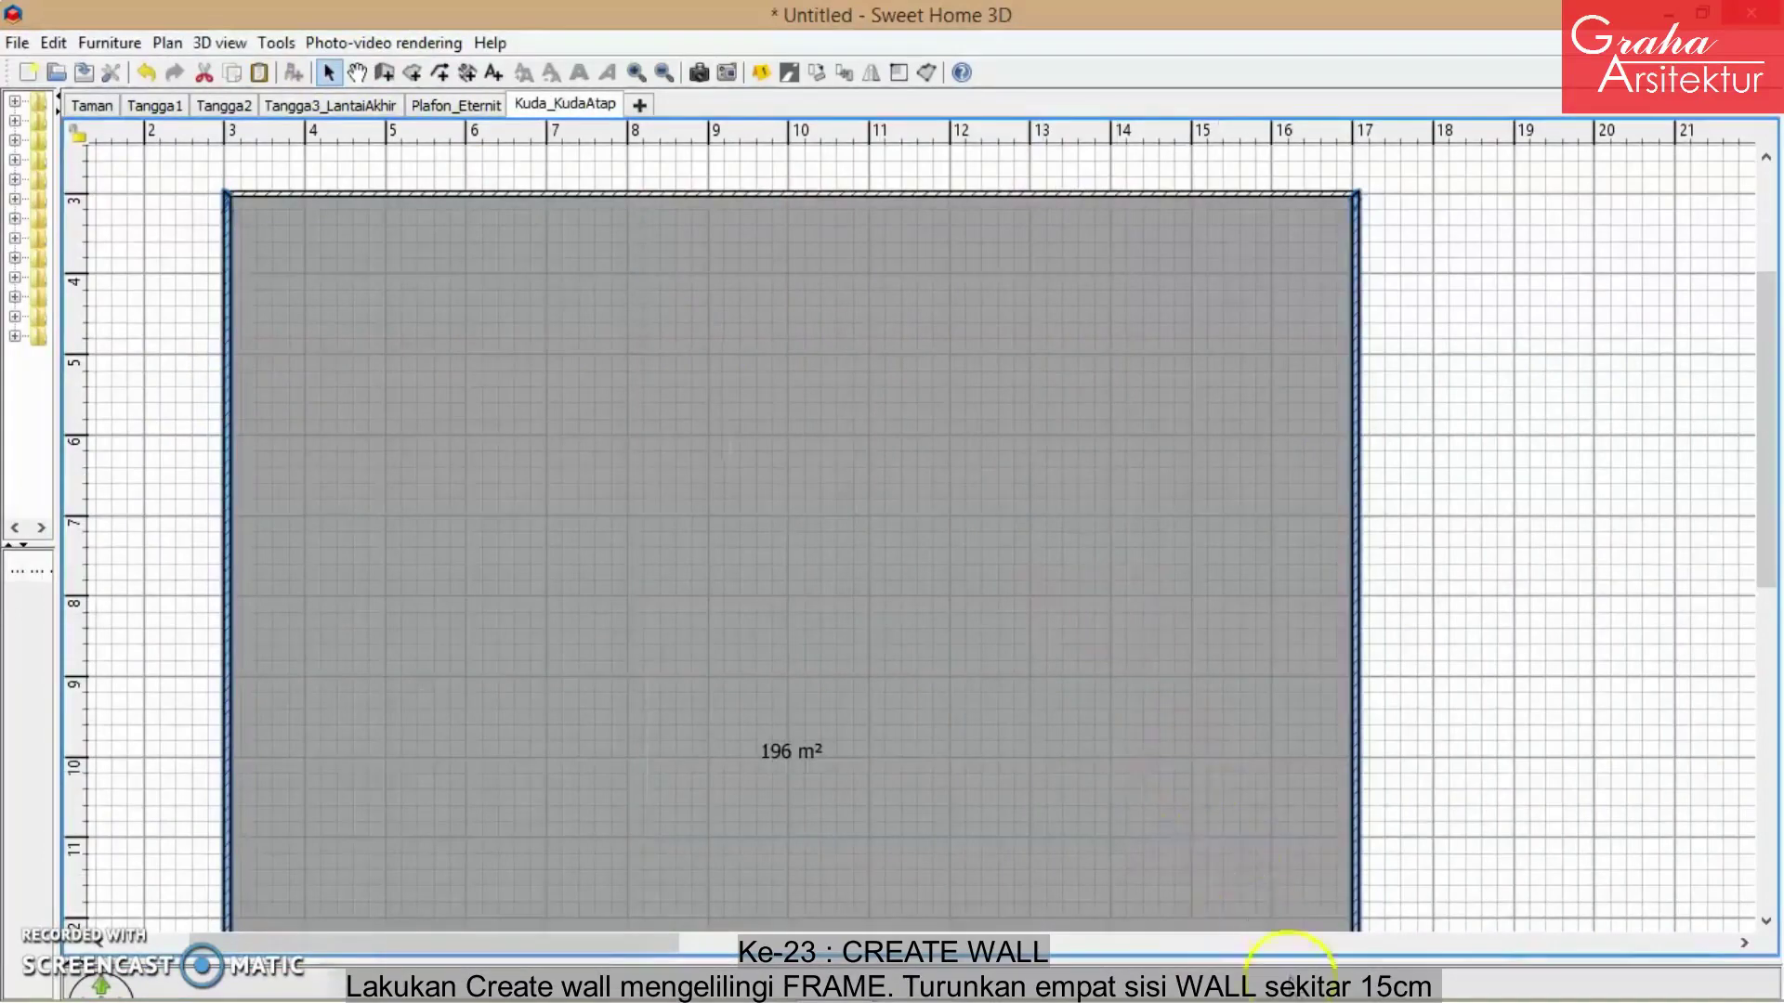
drag(1289, 962, 1441, 136)
mouse_move(1422, 550)
mouse_down()
mouse_move(1194, 543)
mouse_move(1580, 538)
mouse_move(1561, 522)
mouse_move(1434, 549)
mouse_move(1427, 530)
mouse_up()
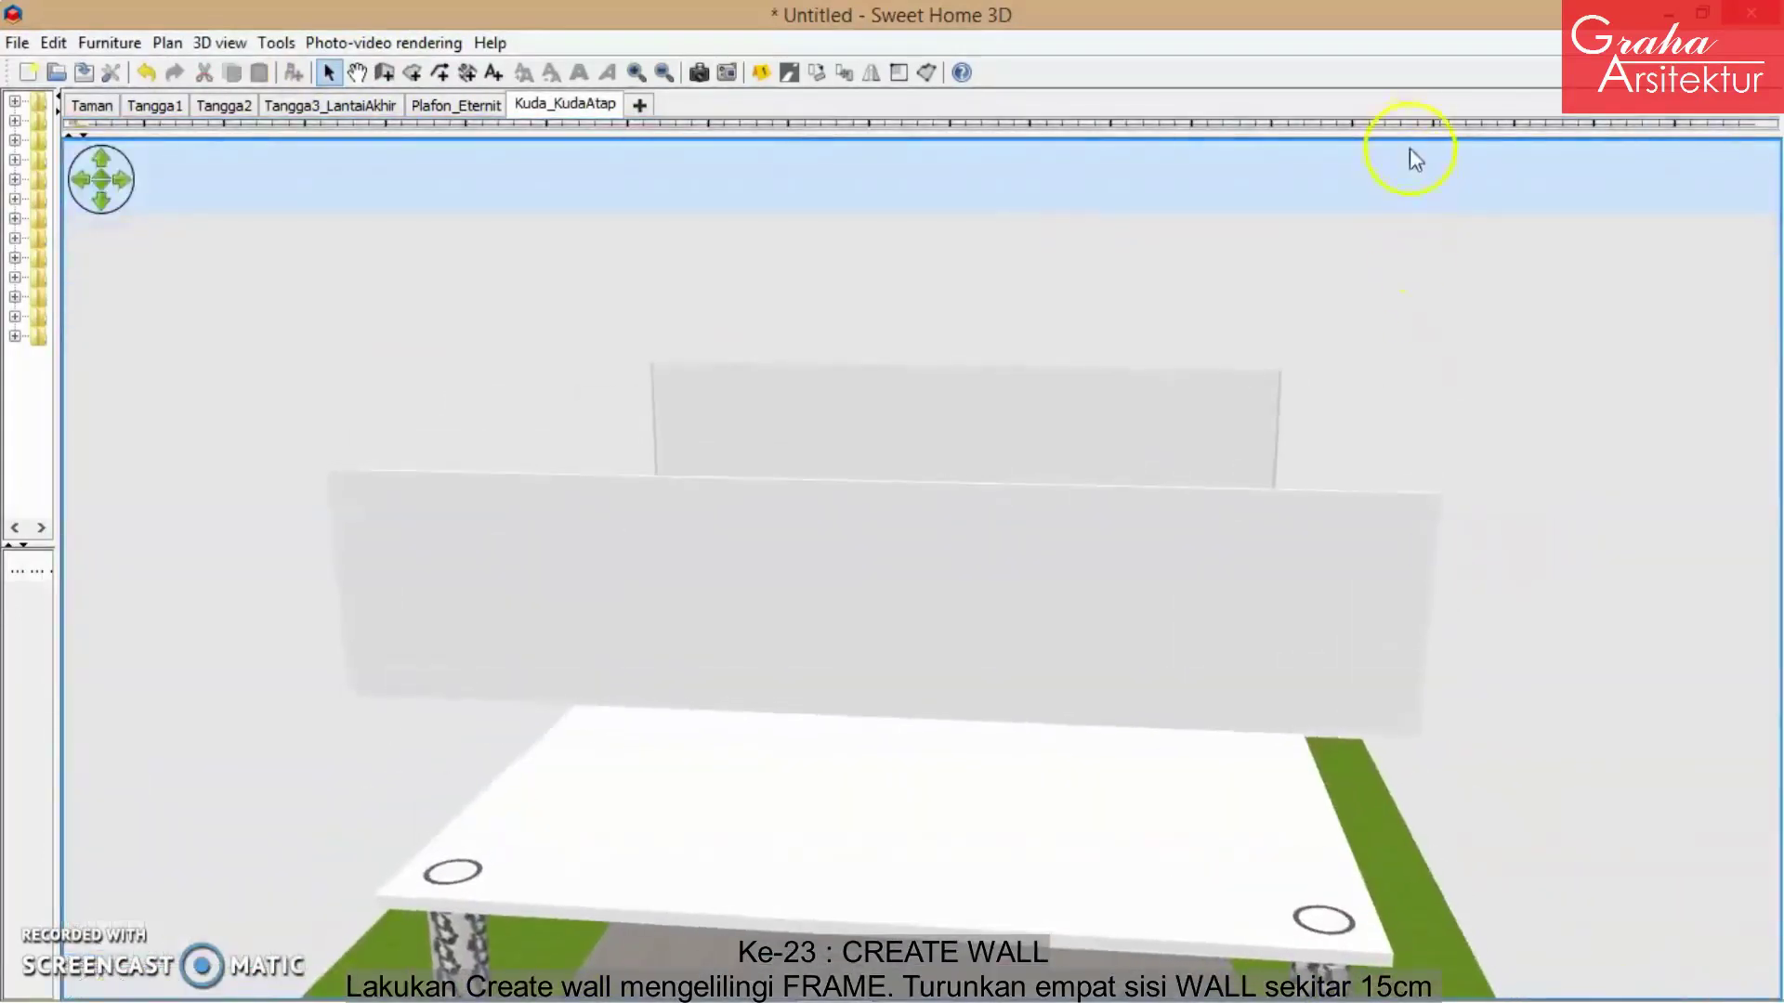
- Split the wall along the slab's lower edge at its midpoint and inspect the split point up close
drag(1410, 136, 1414, 918)
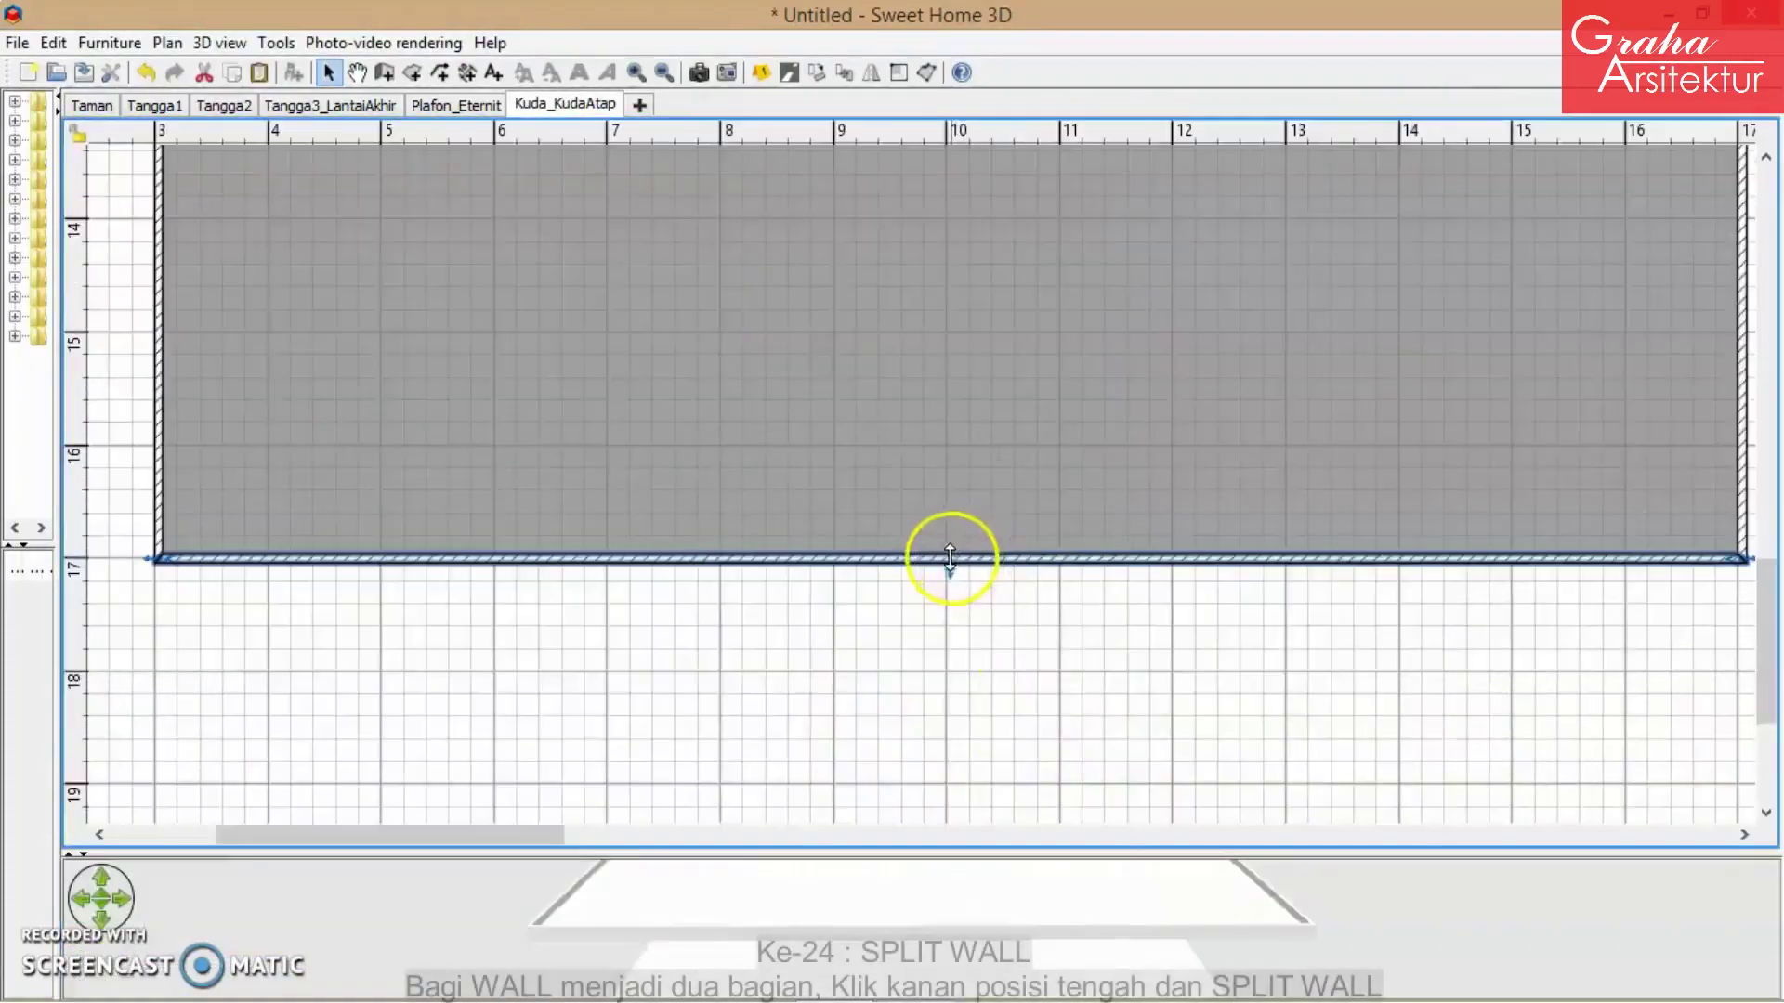
right_click(950, 558)
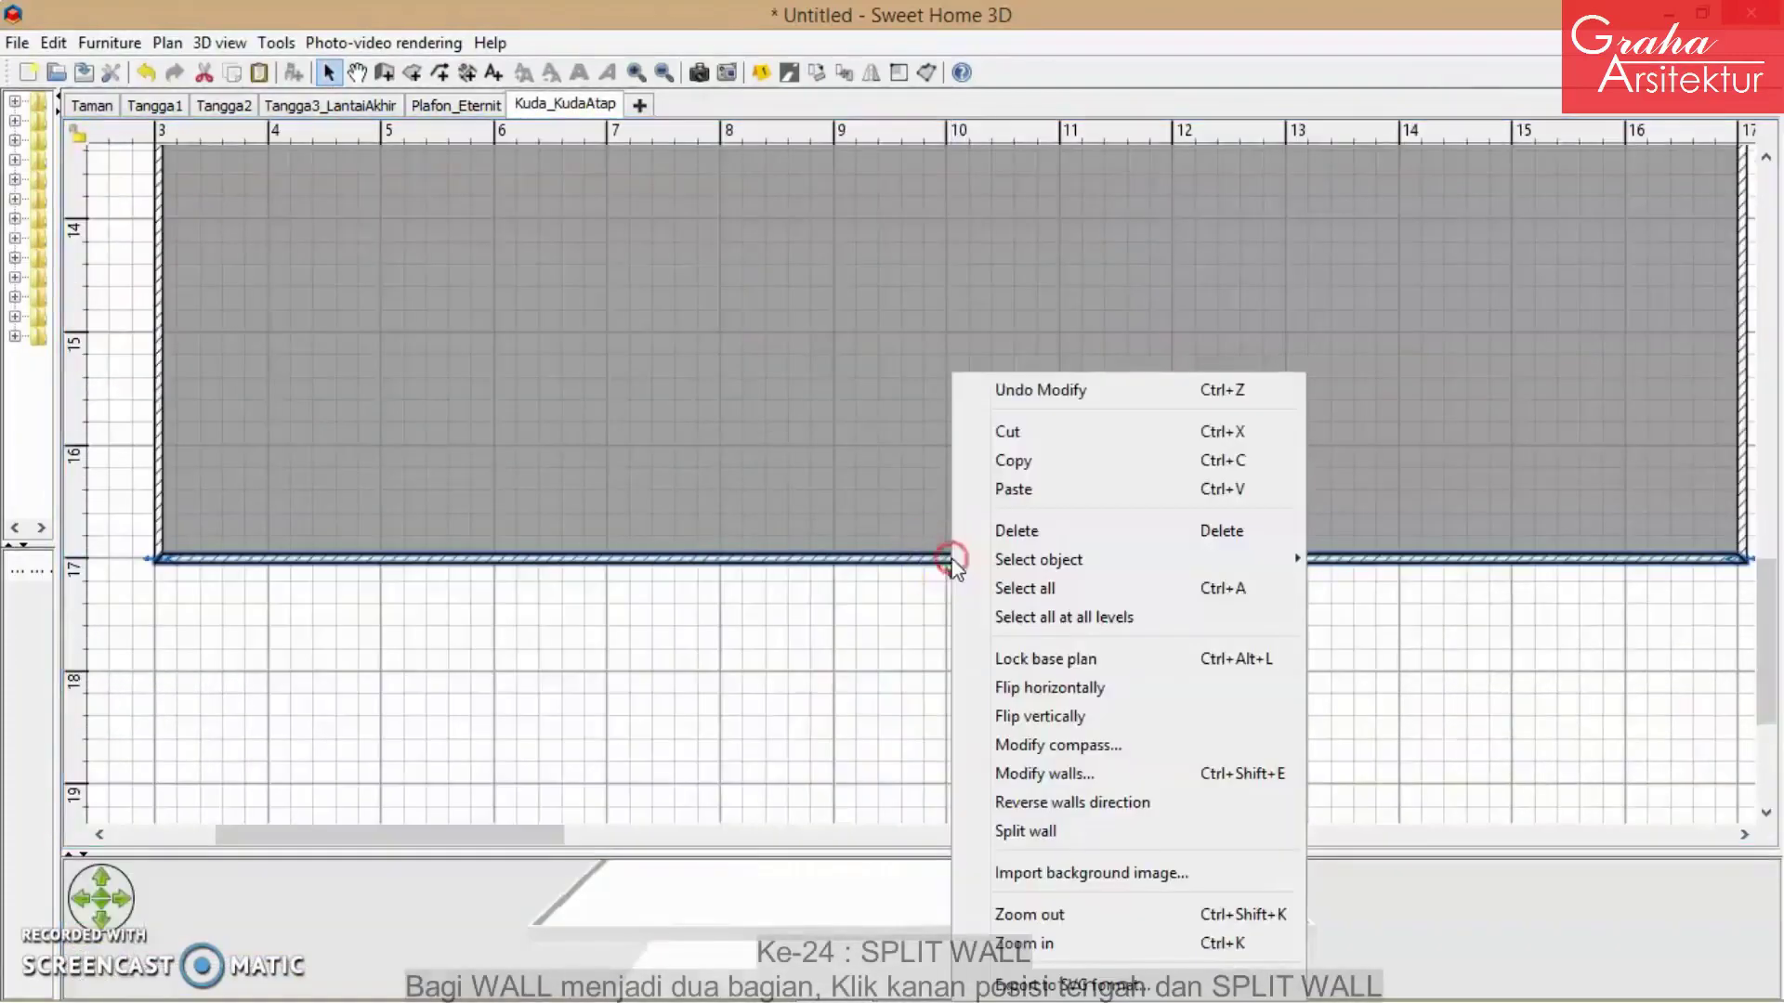
click(967, 831)
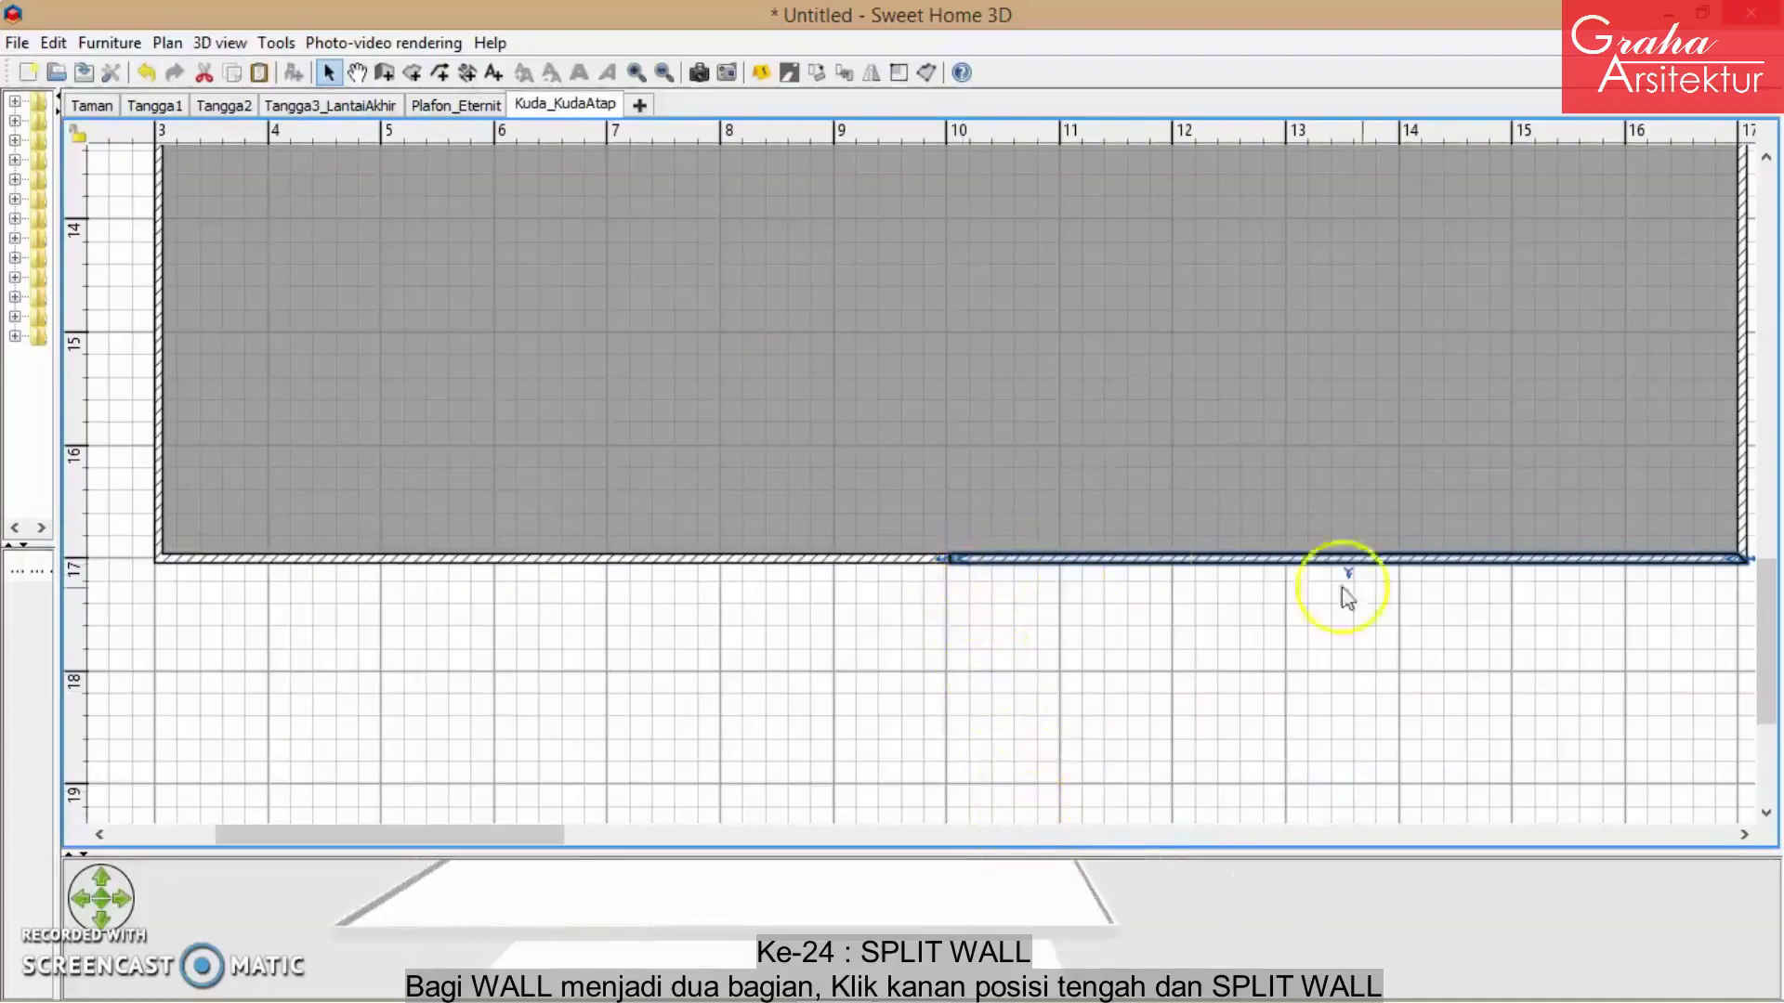
ctrl+scroll(934, 560, up, 5)
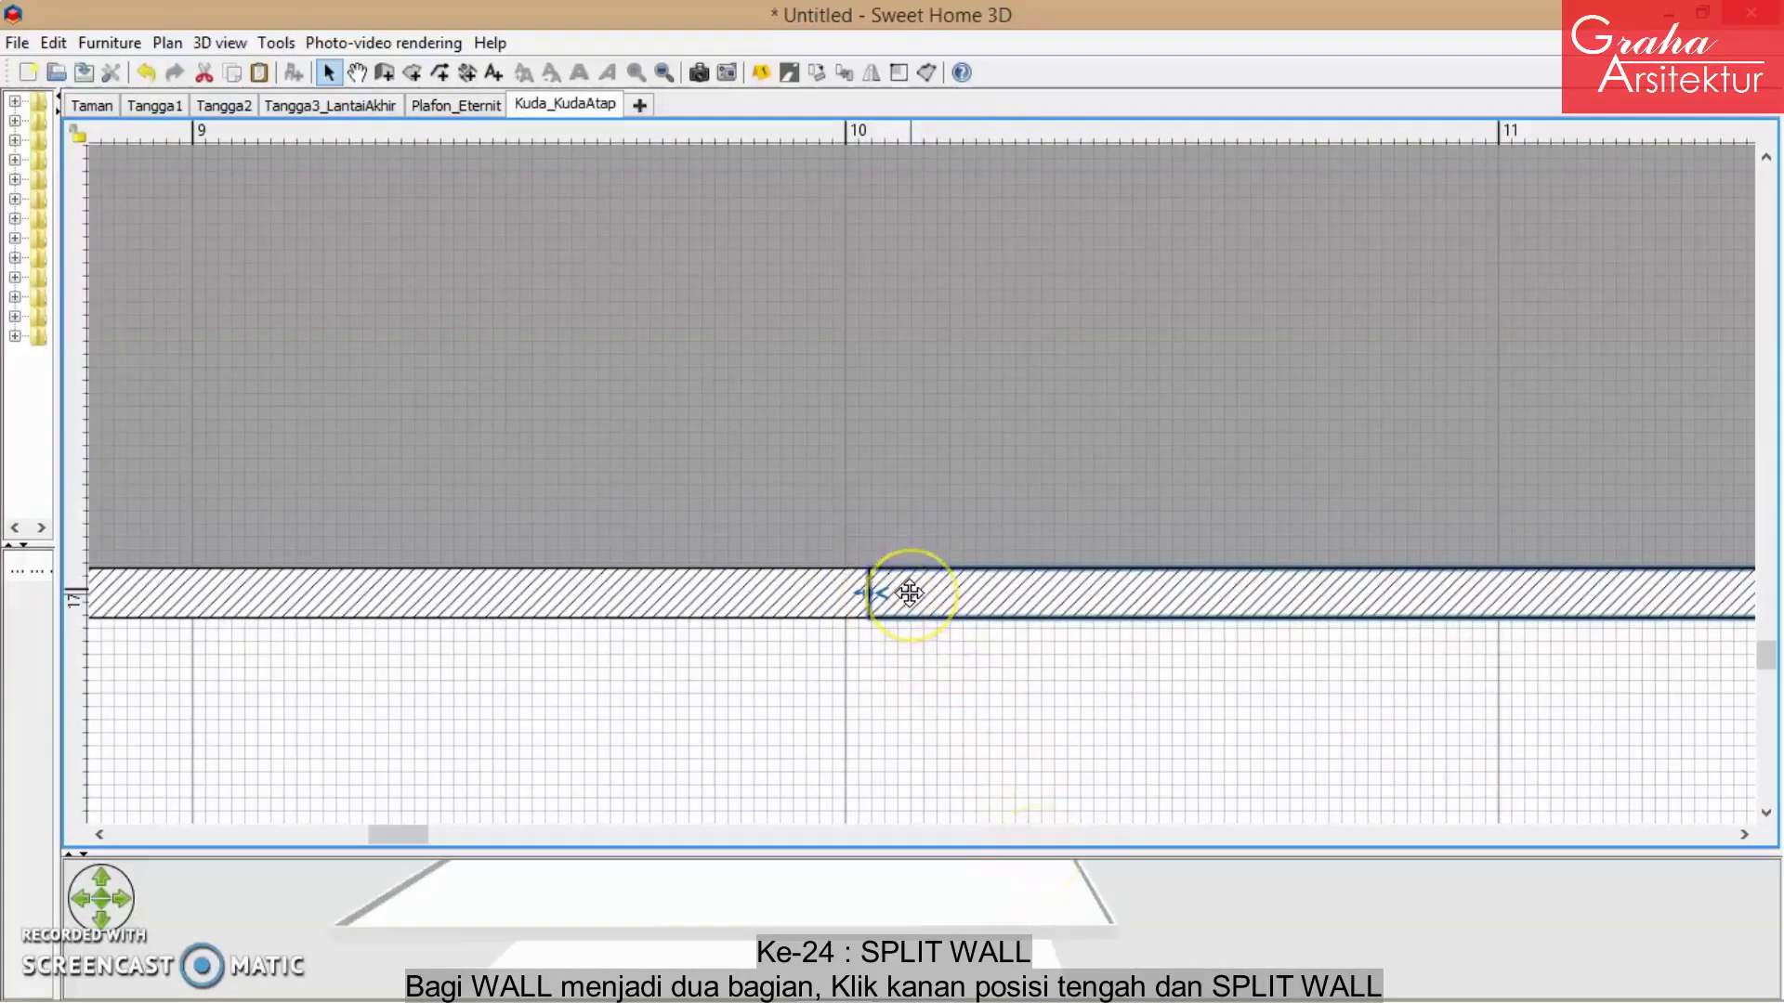
- Make the right half of the slab's lower-edge wall sloping, with a height at end of 200 cm, and check it in 3D
double_click(910, 592)
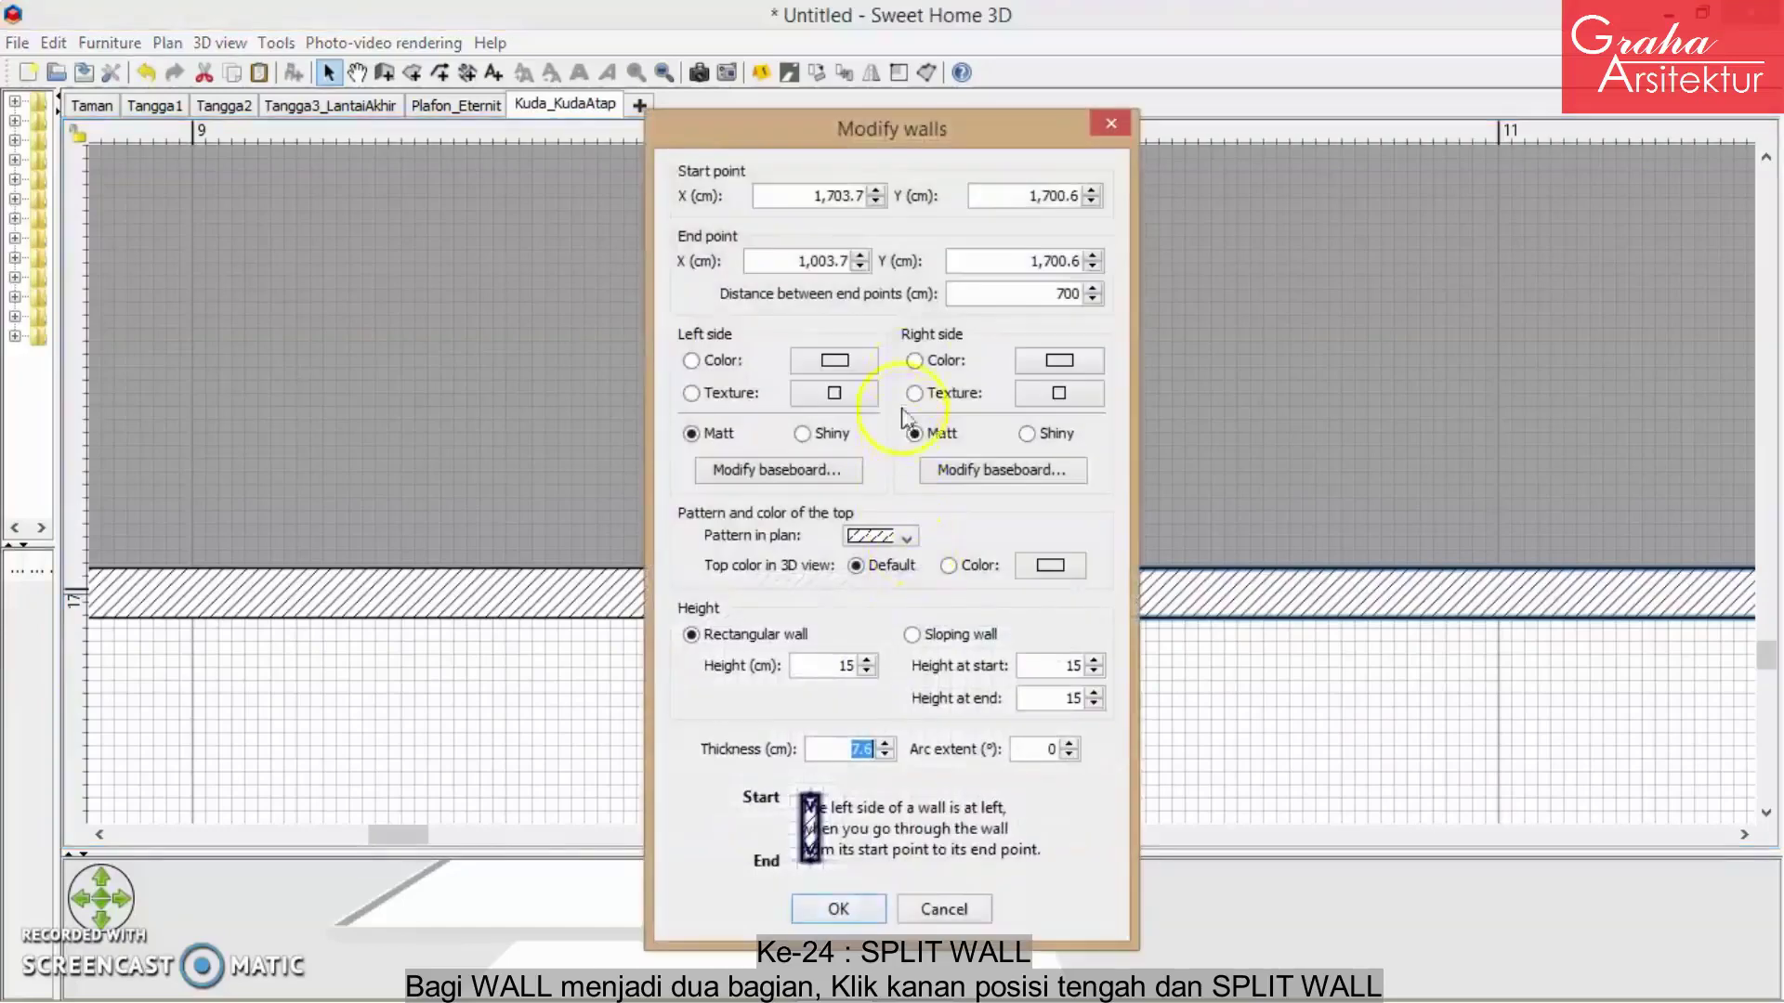
drag(975, 128, 1388, 14)
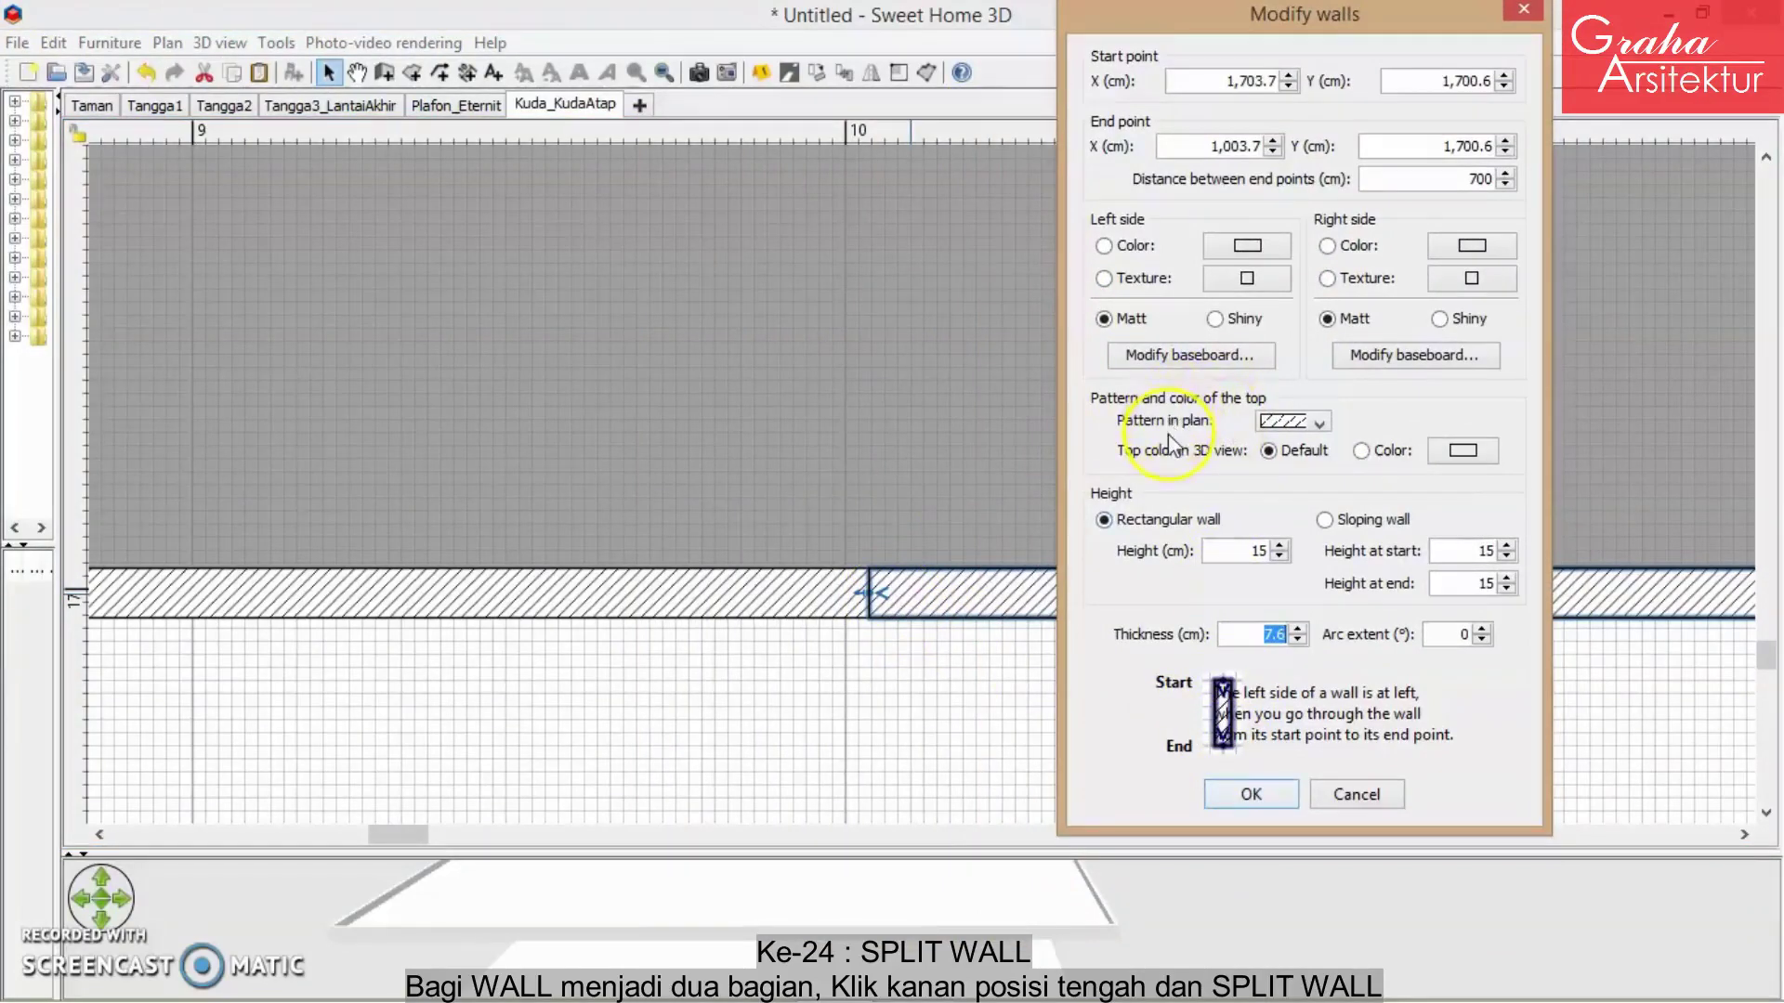
click(1485, 584)
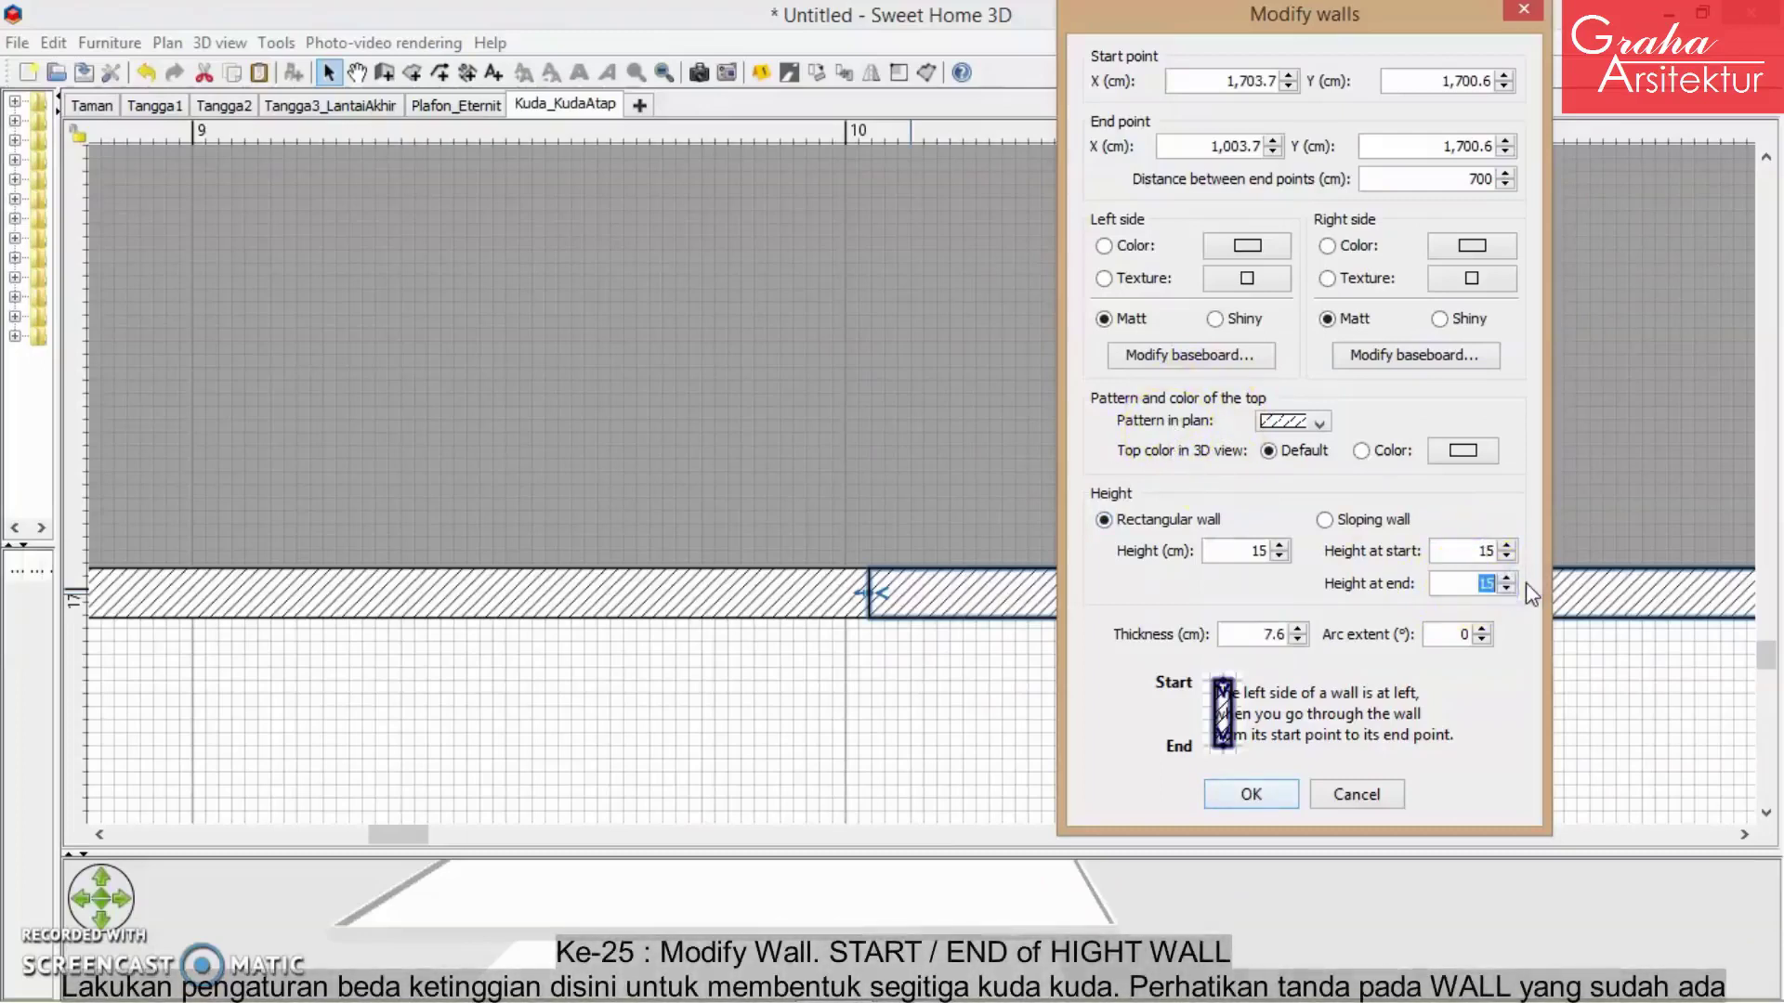
text(200)
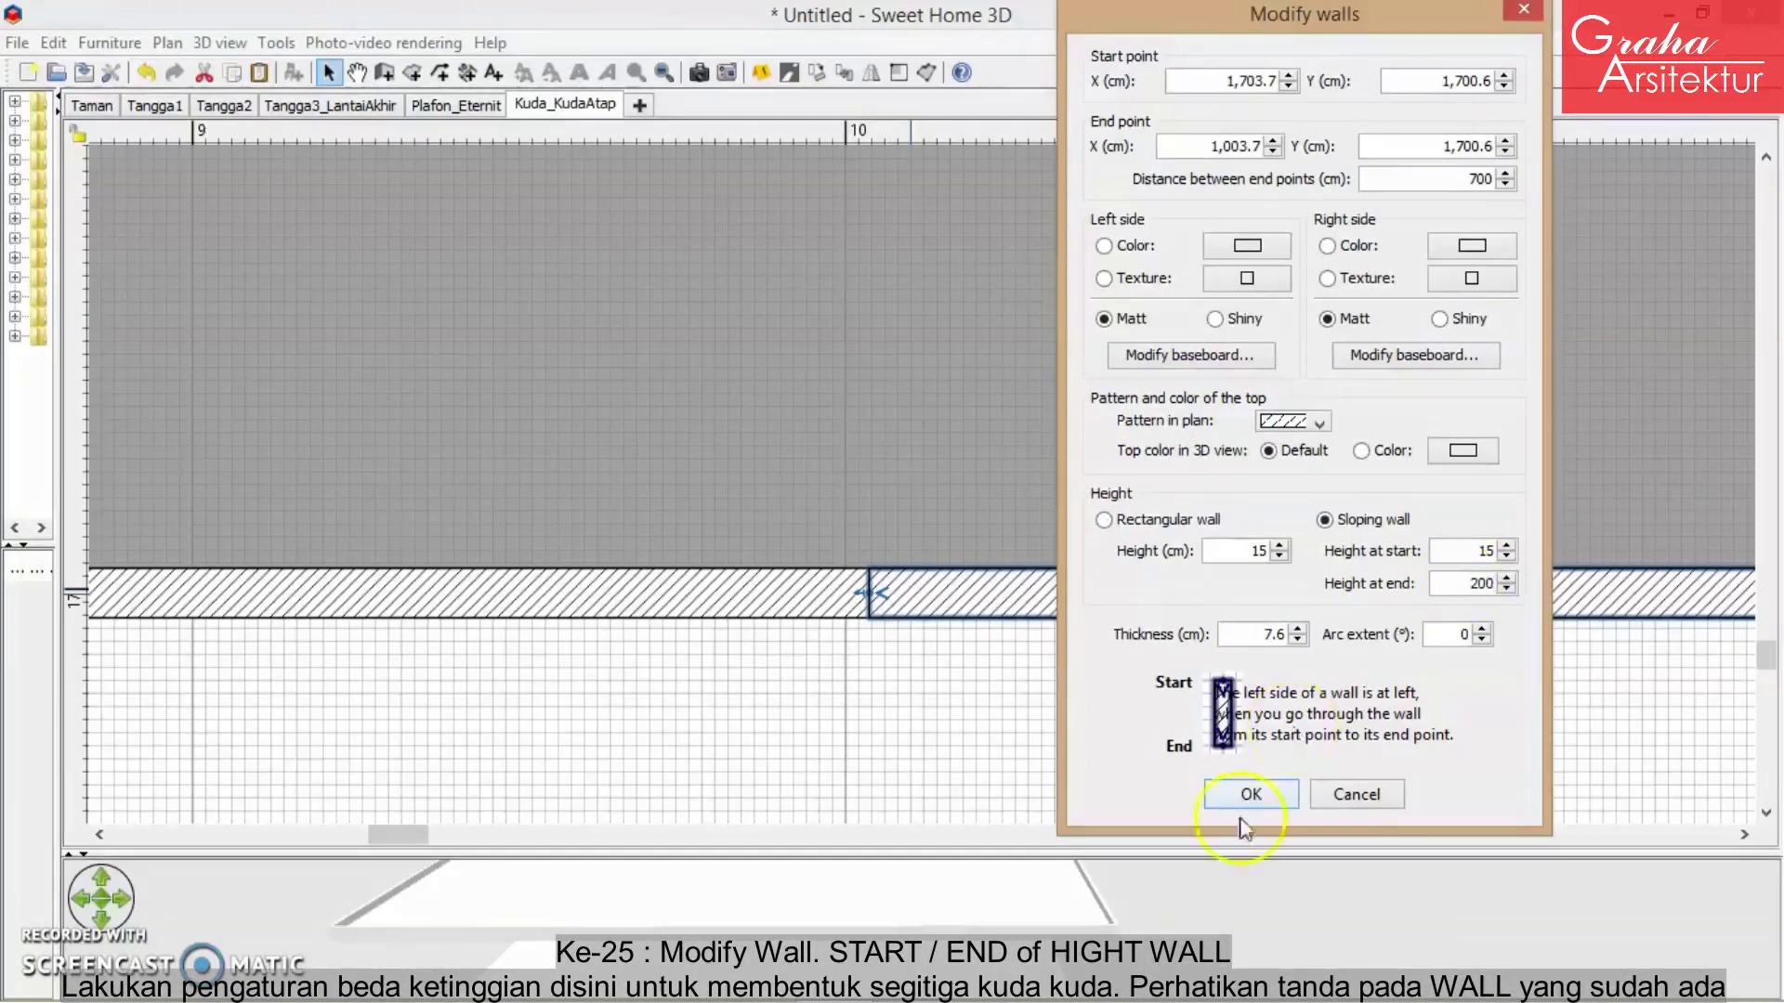
click(1253, 795)
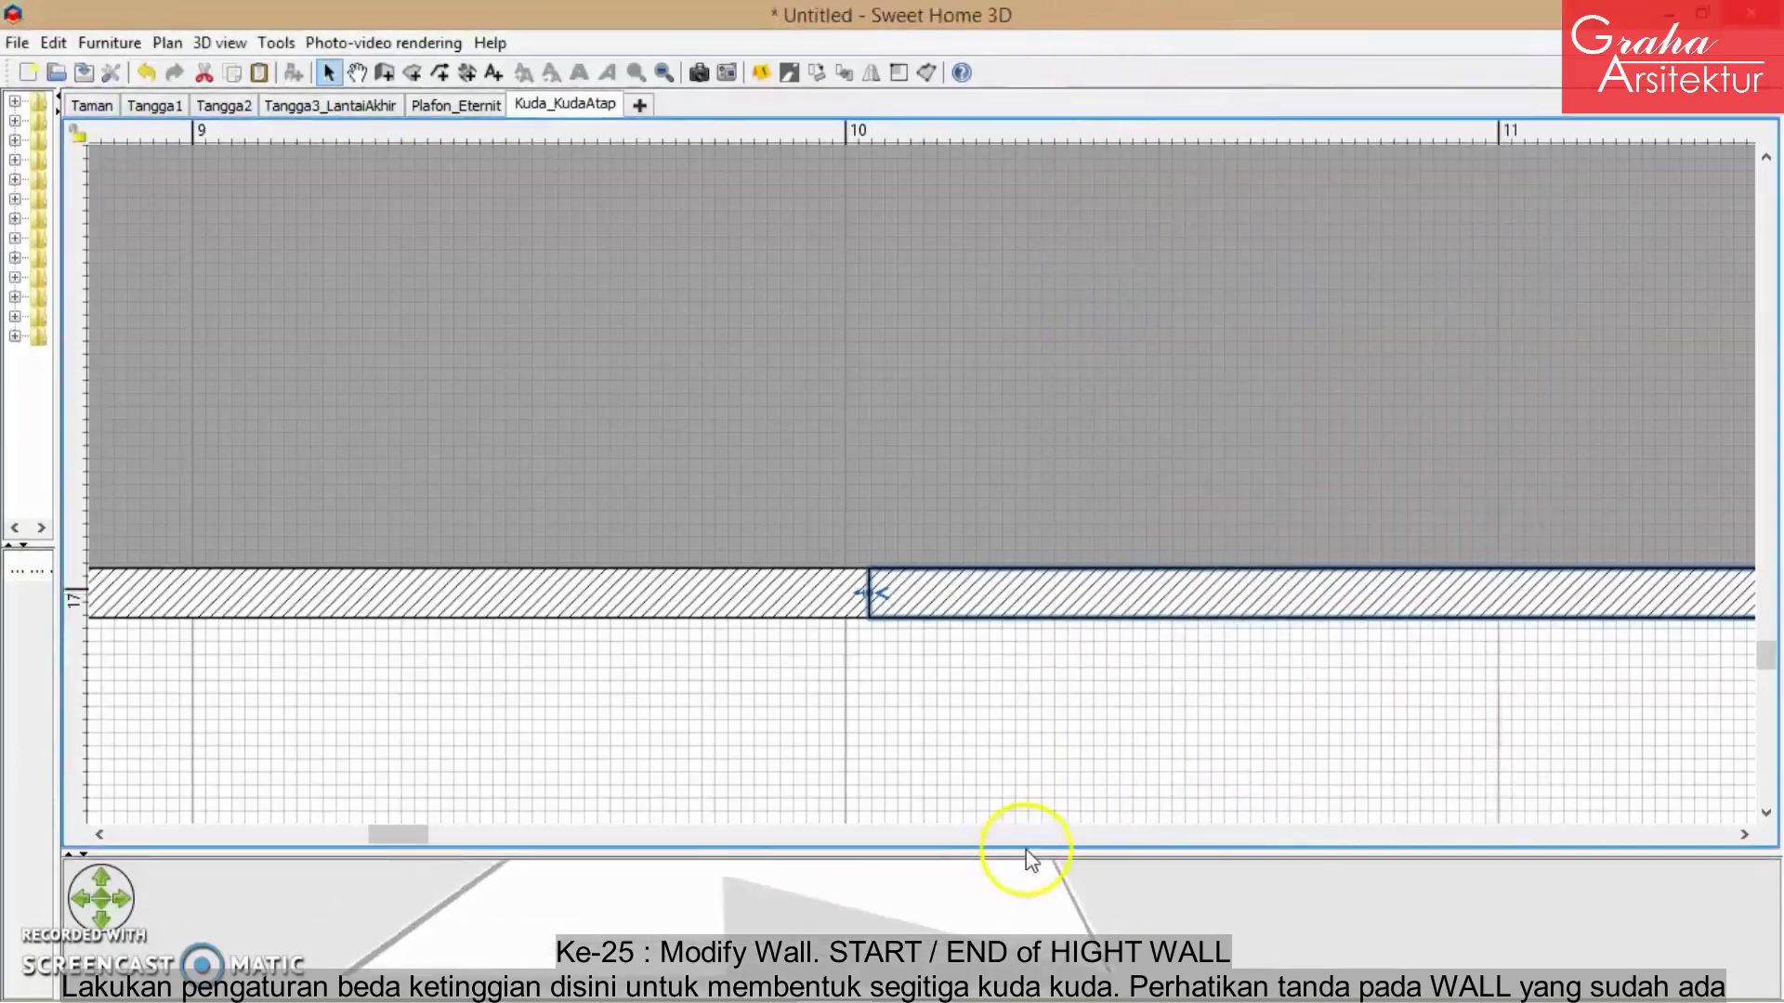
drag(1033, 852, 1039, 213)
drag(1118, 523, 1190, 481)
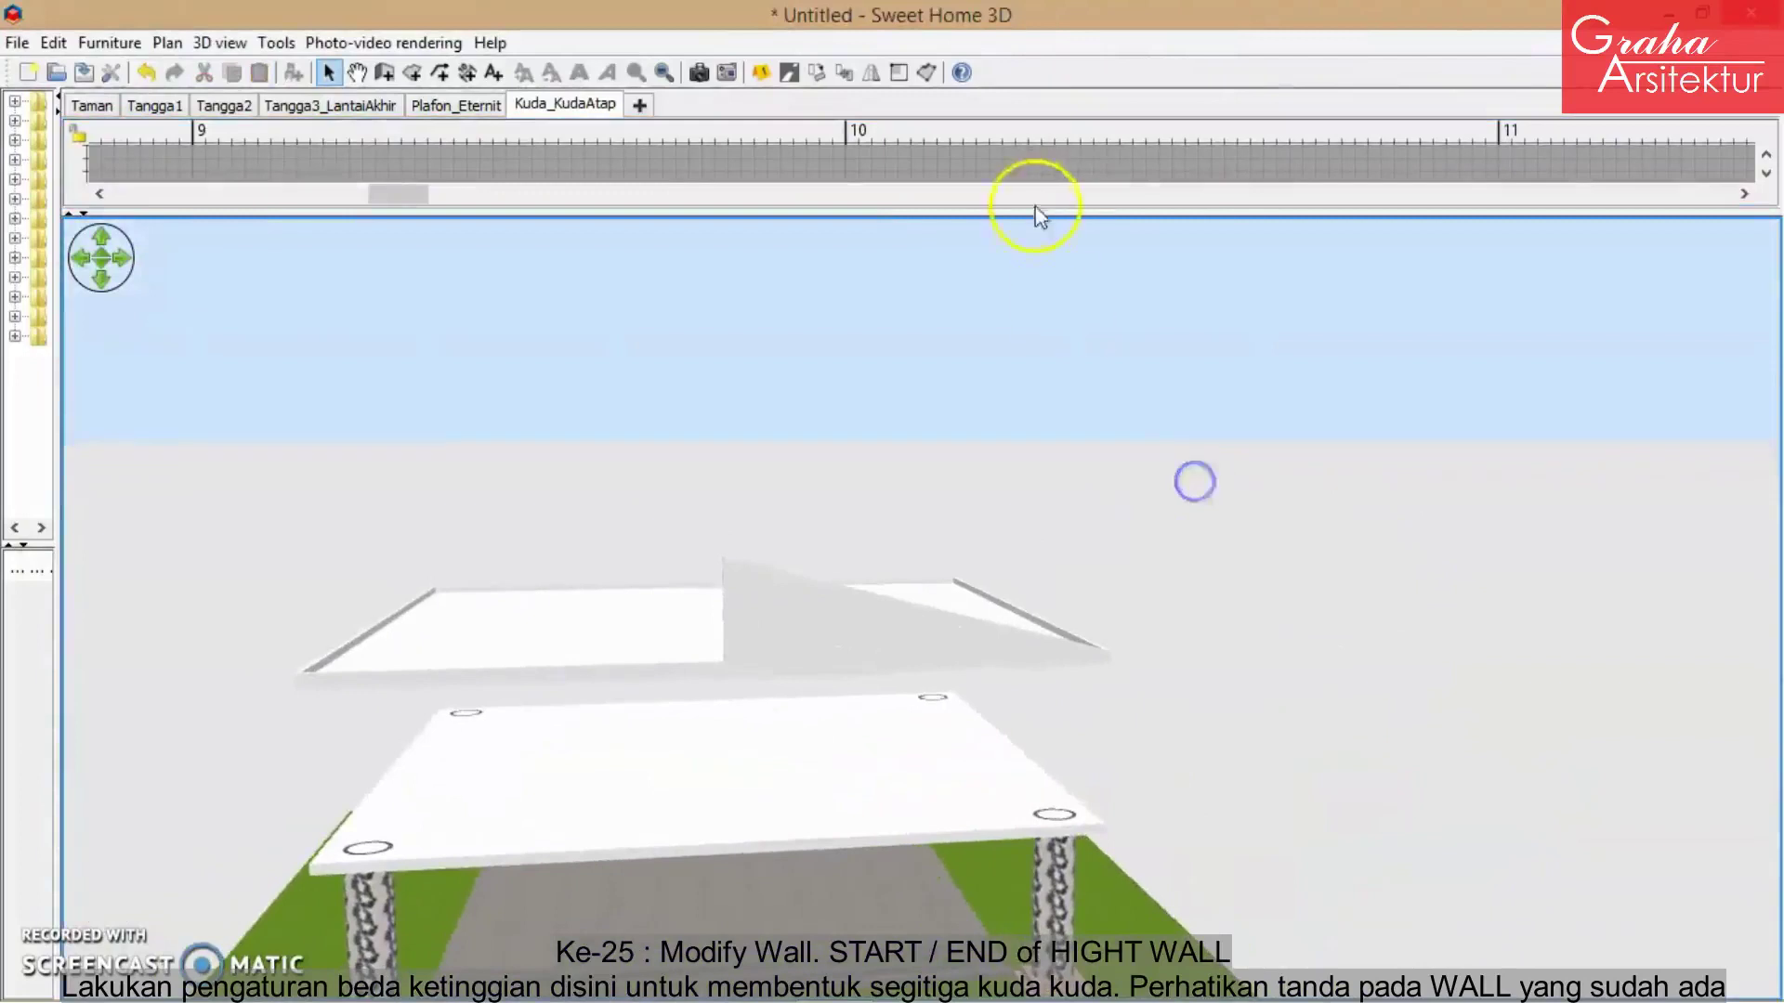
- Make the left half of the lower-edge wall sloping, with a height at start of 200 cm, and check the gable in 3D
drag(1045, 212, 1078, 764)
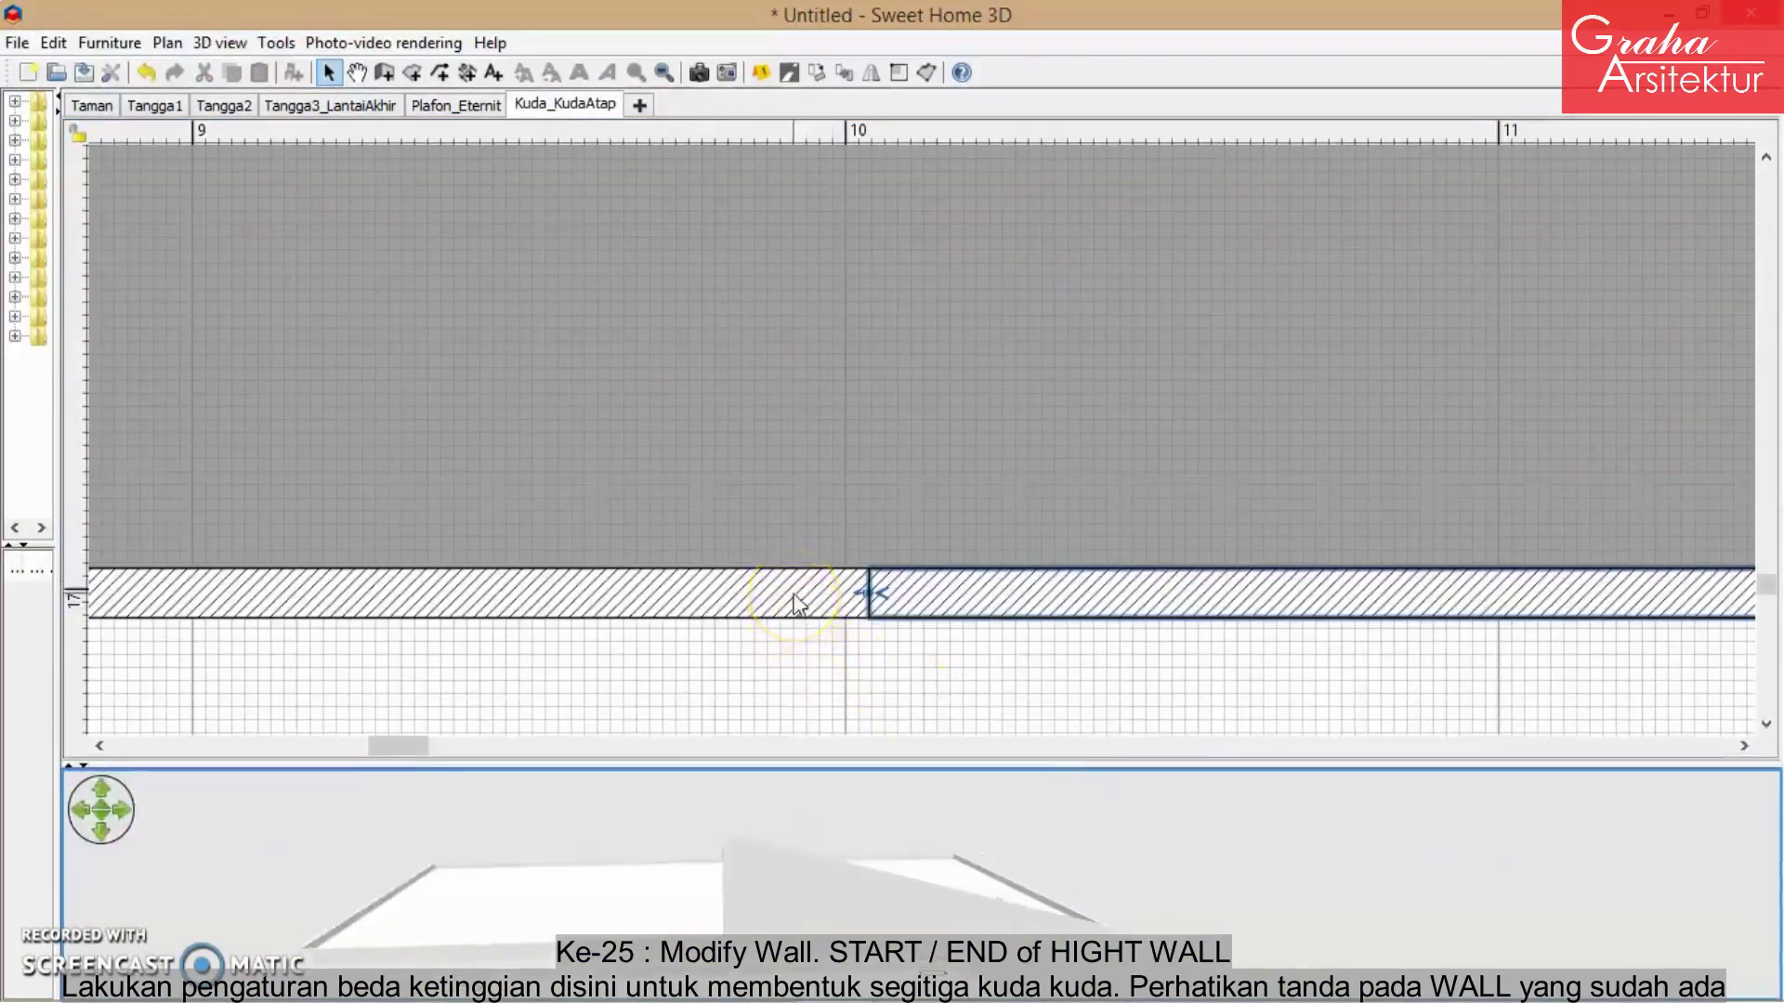
click(795, 599)
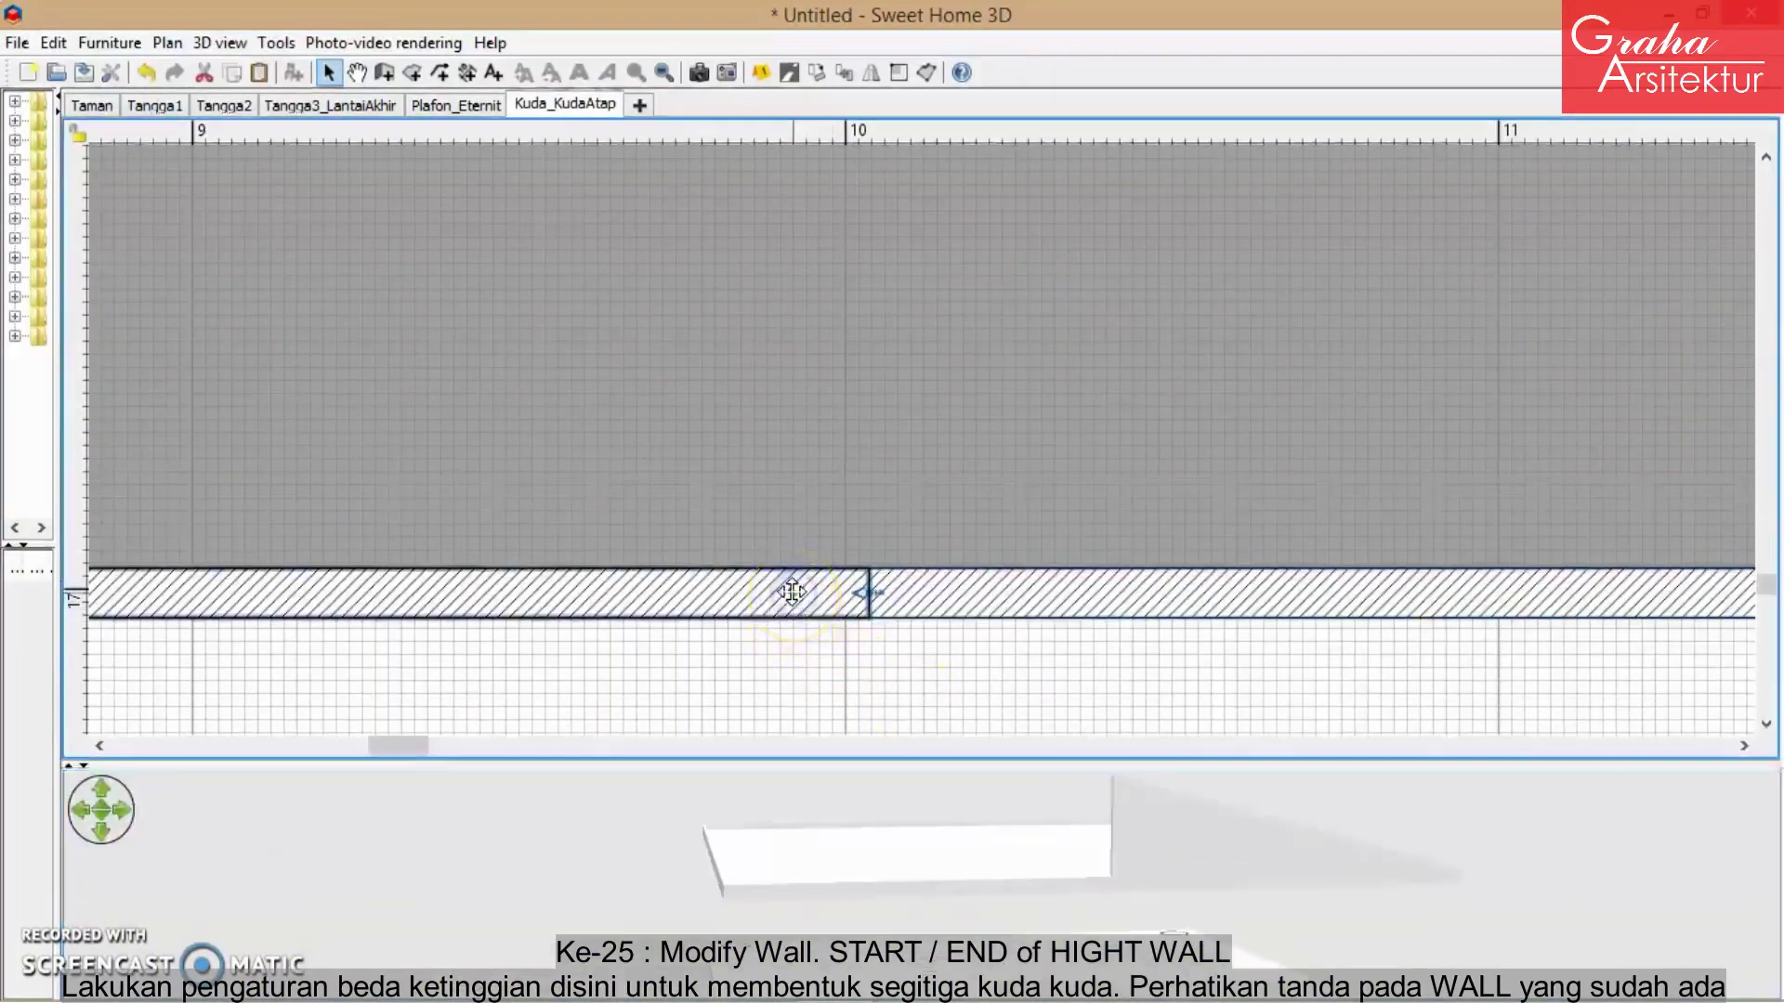
double_click(866, 599)
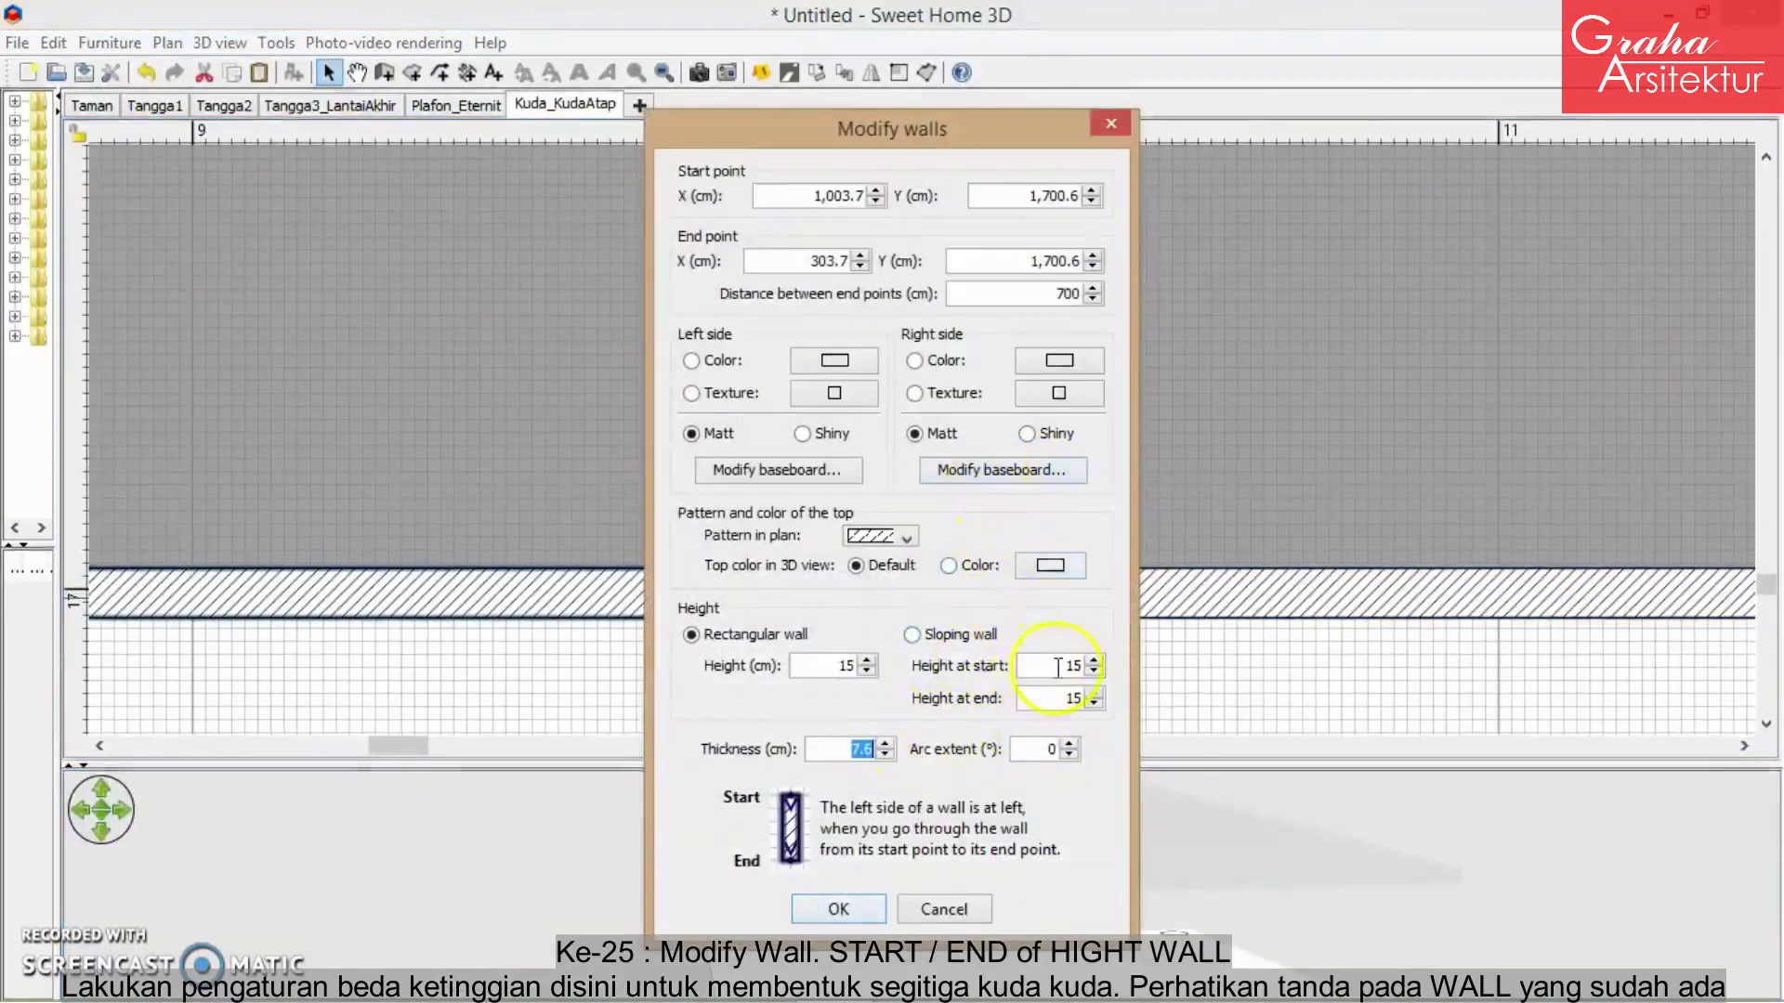
drag(1048, 139, 1524, 51)
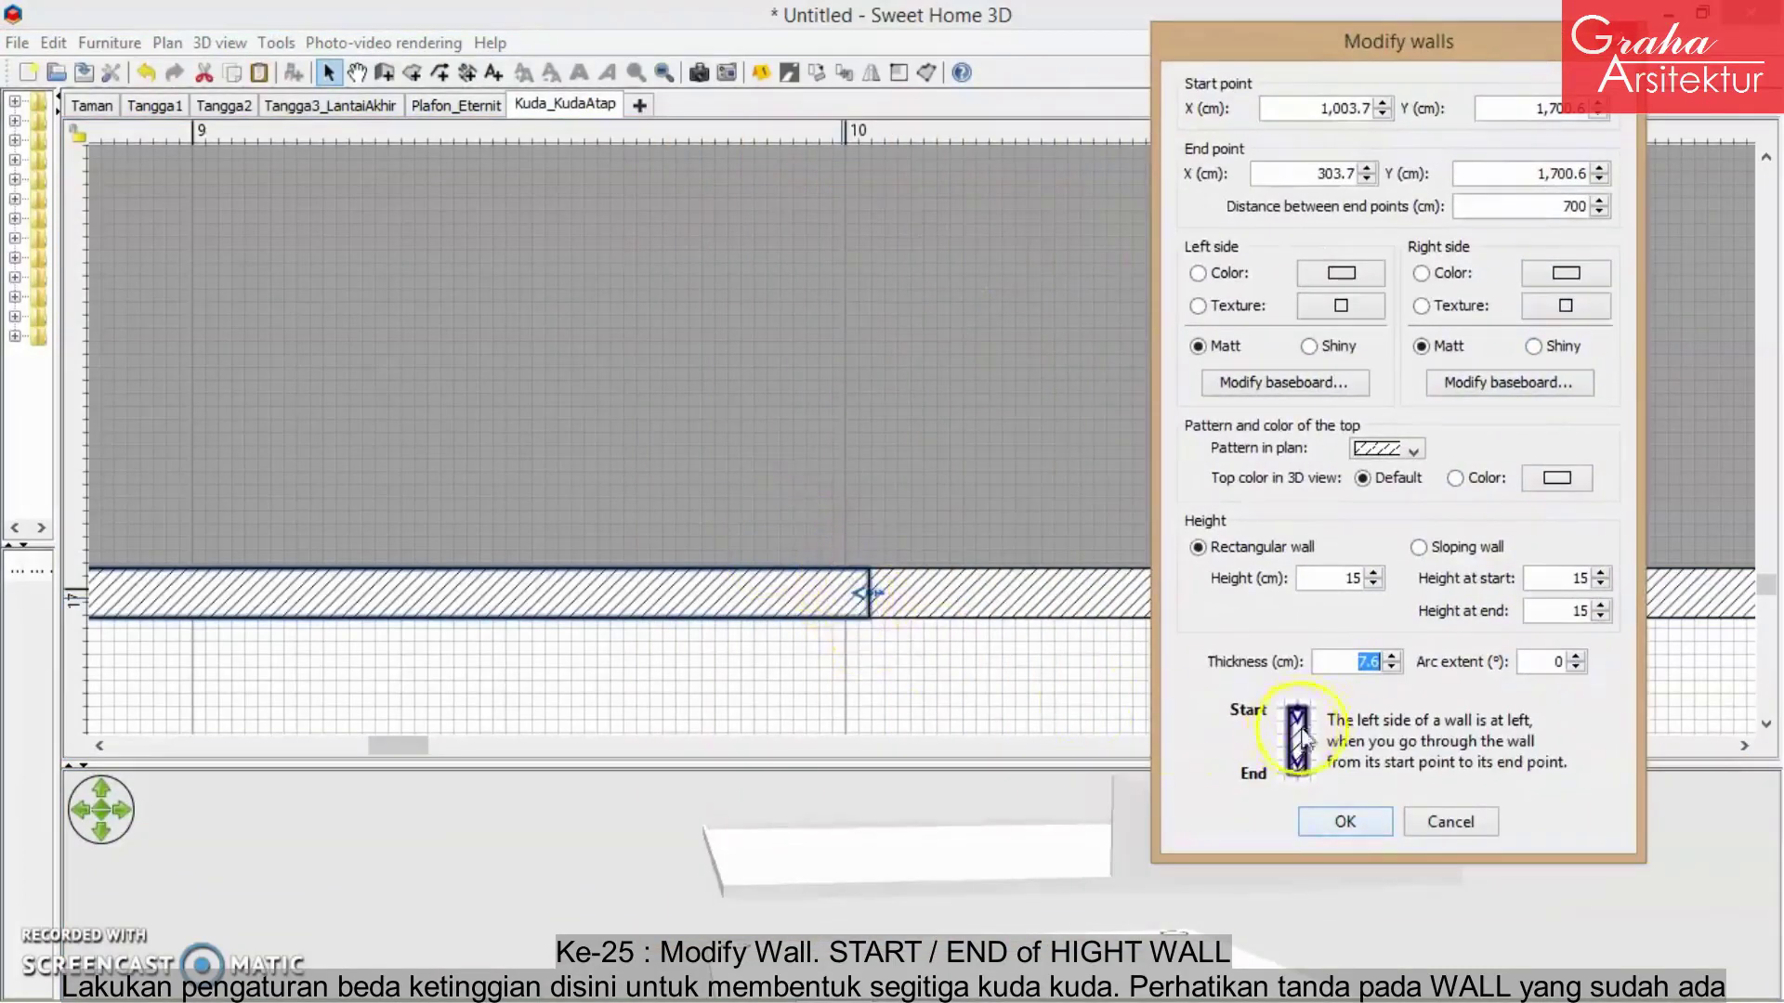
click(1579, 578)
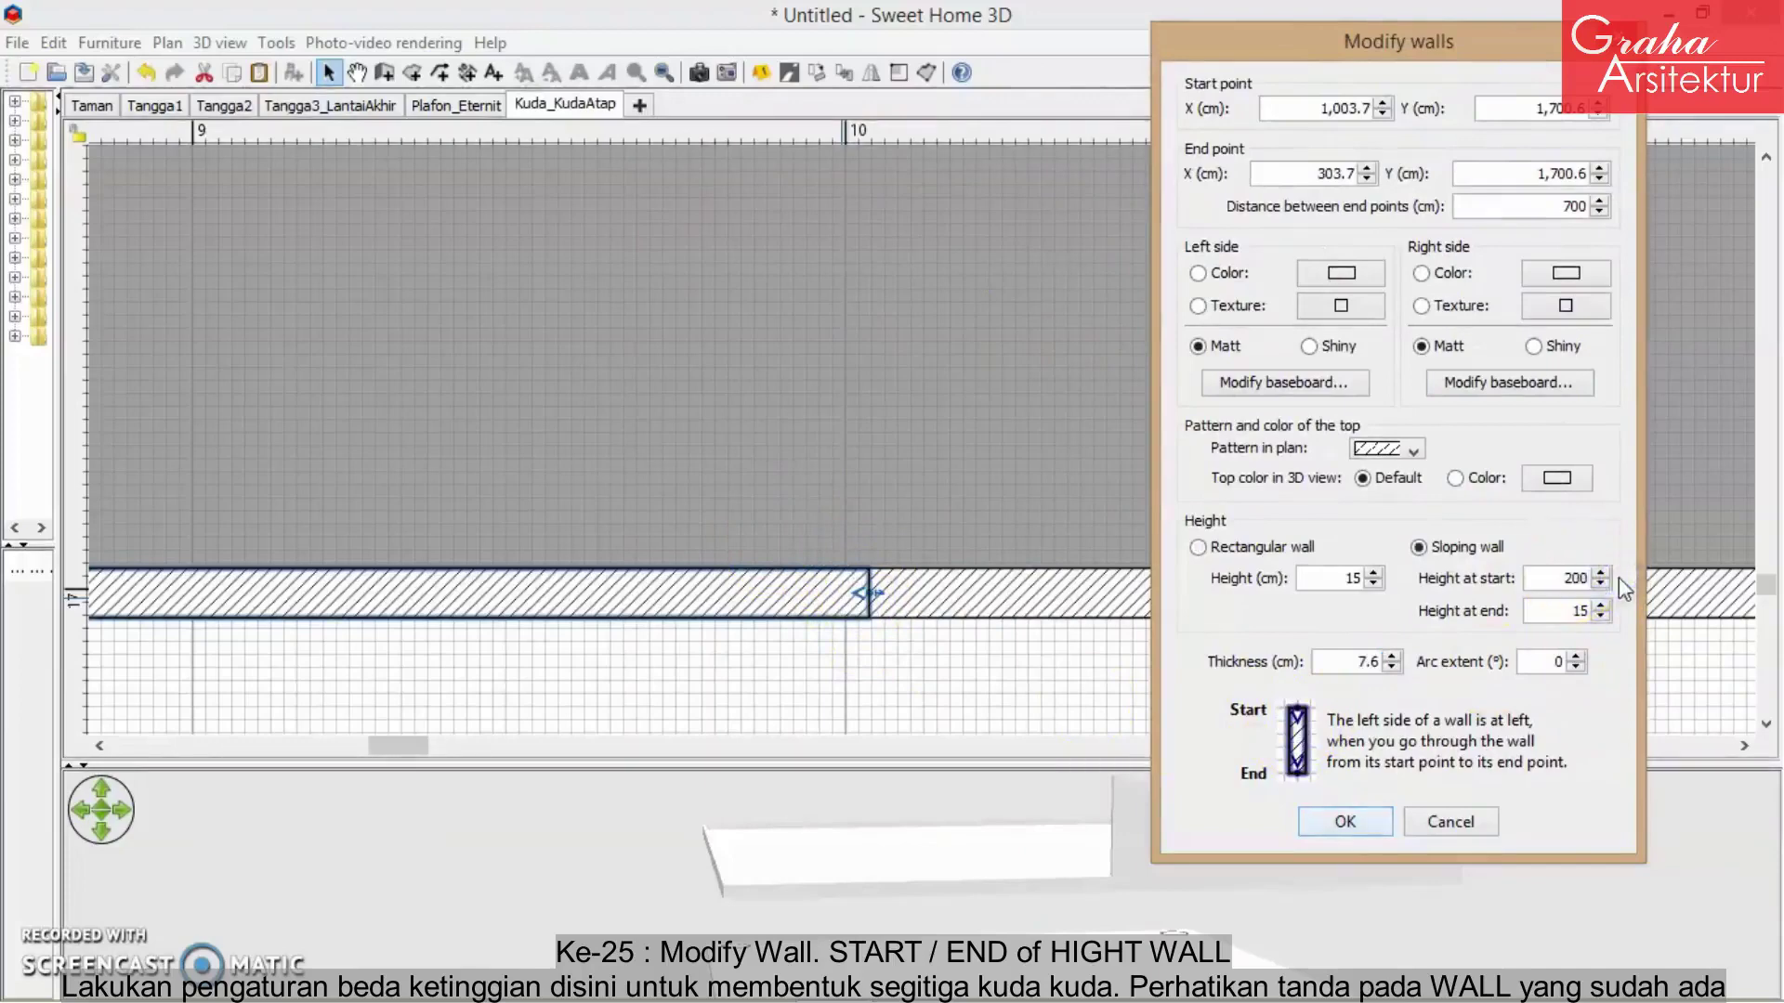
click(1350, 821)
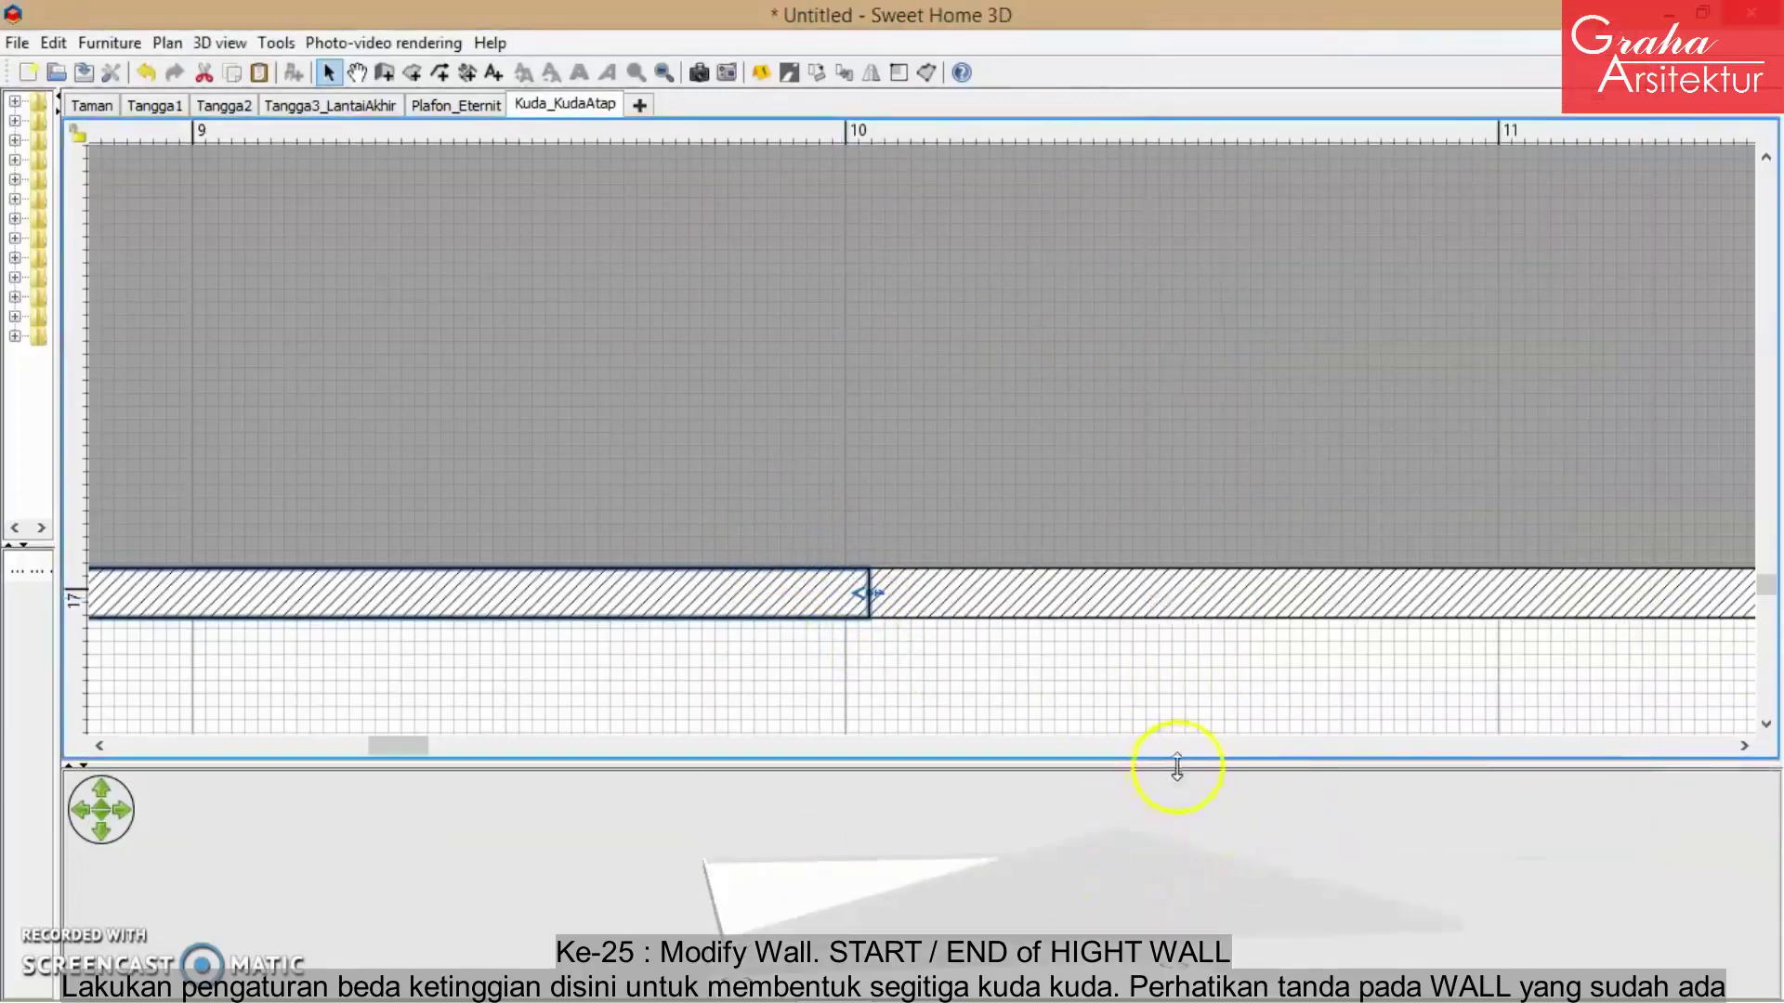
drag(1177, 767, 1178, 98)
mouse_move(1152, 472)
mouse_down()
mouse_move(844, 476)
mouse_move(1266, 482)
mouse_move(1161, 481)
mouse_up()
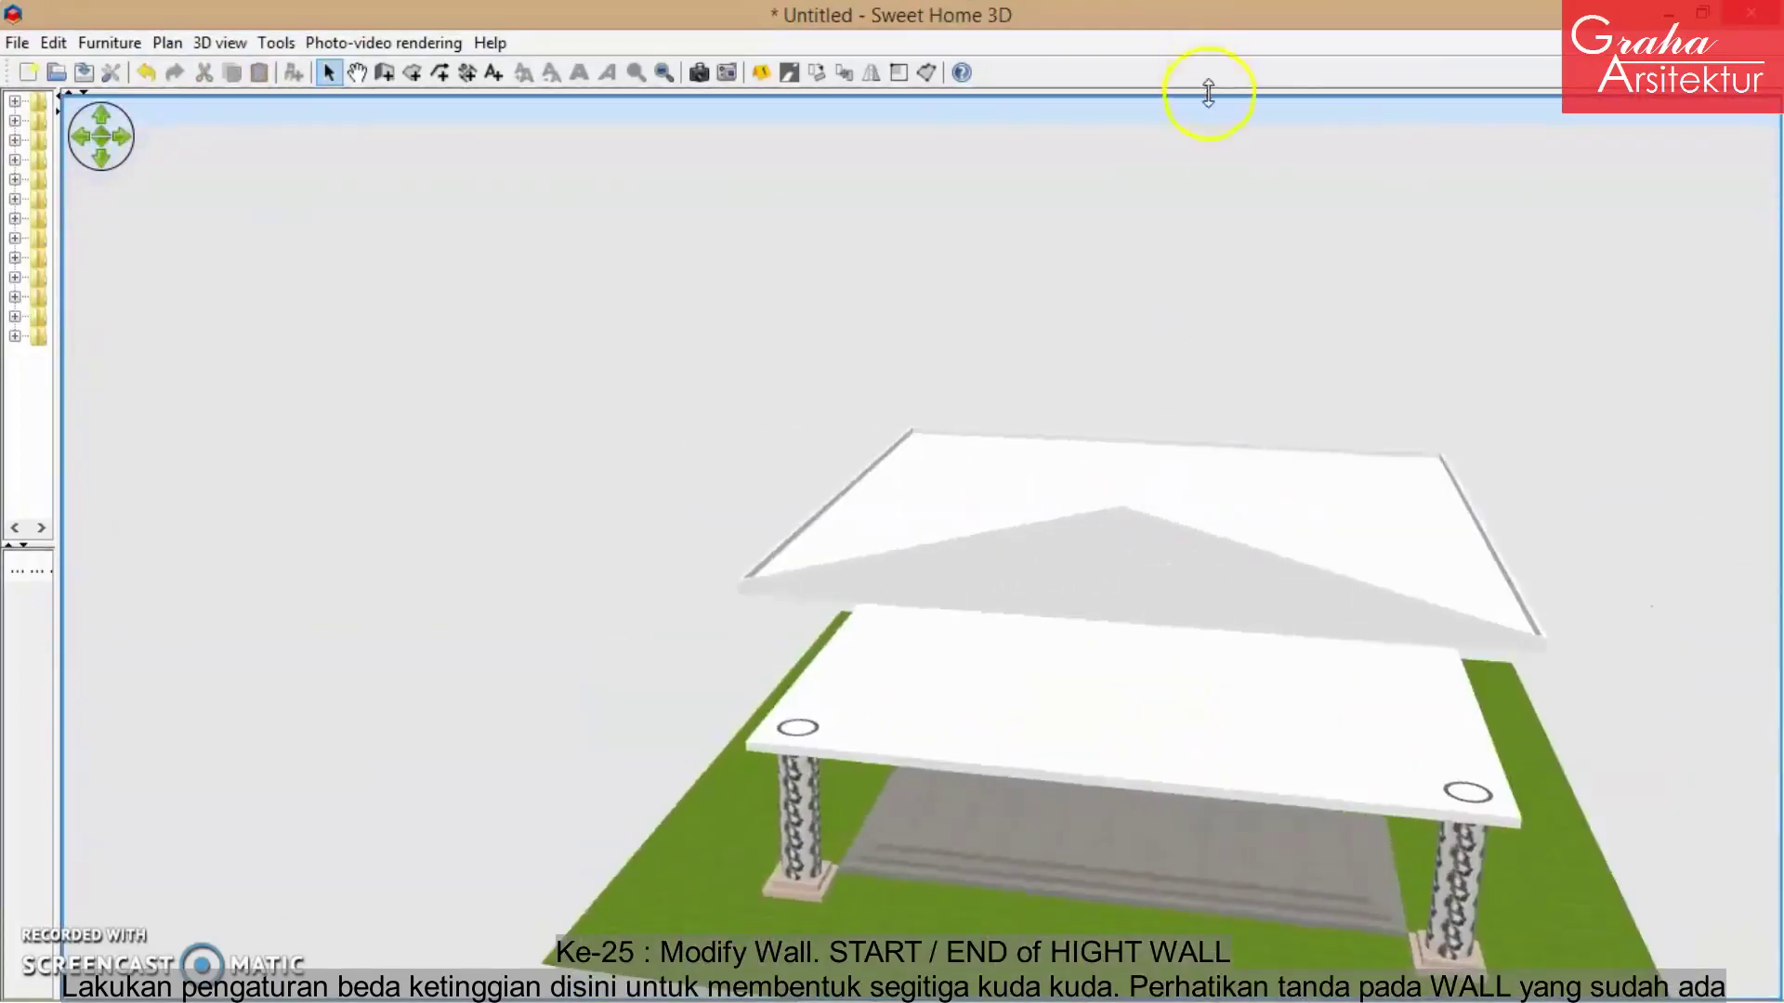
- Slope the right half of the slab's upper-edge wall from 200 cm at start to 15 cm at end, and check both gables in 3D
drag(1208, 93, 1124, 876)
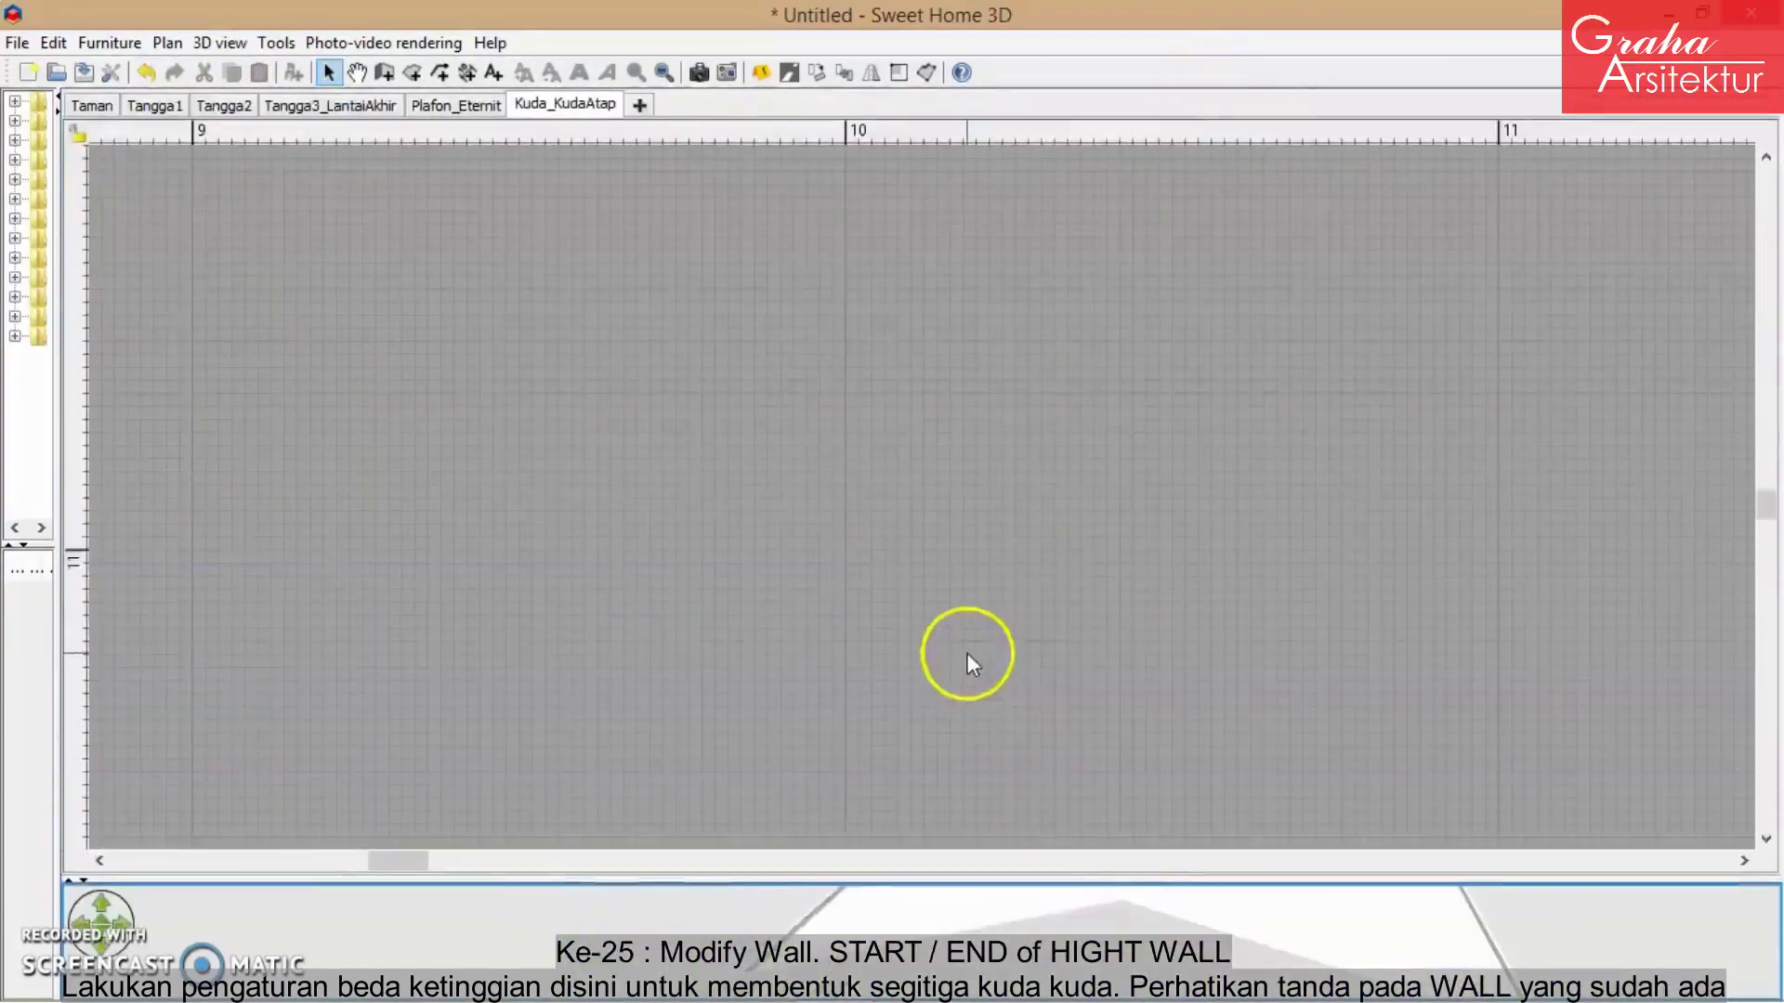
scroll(967, 654, up, 20)
scroll(968, 654, down, 5)
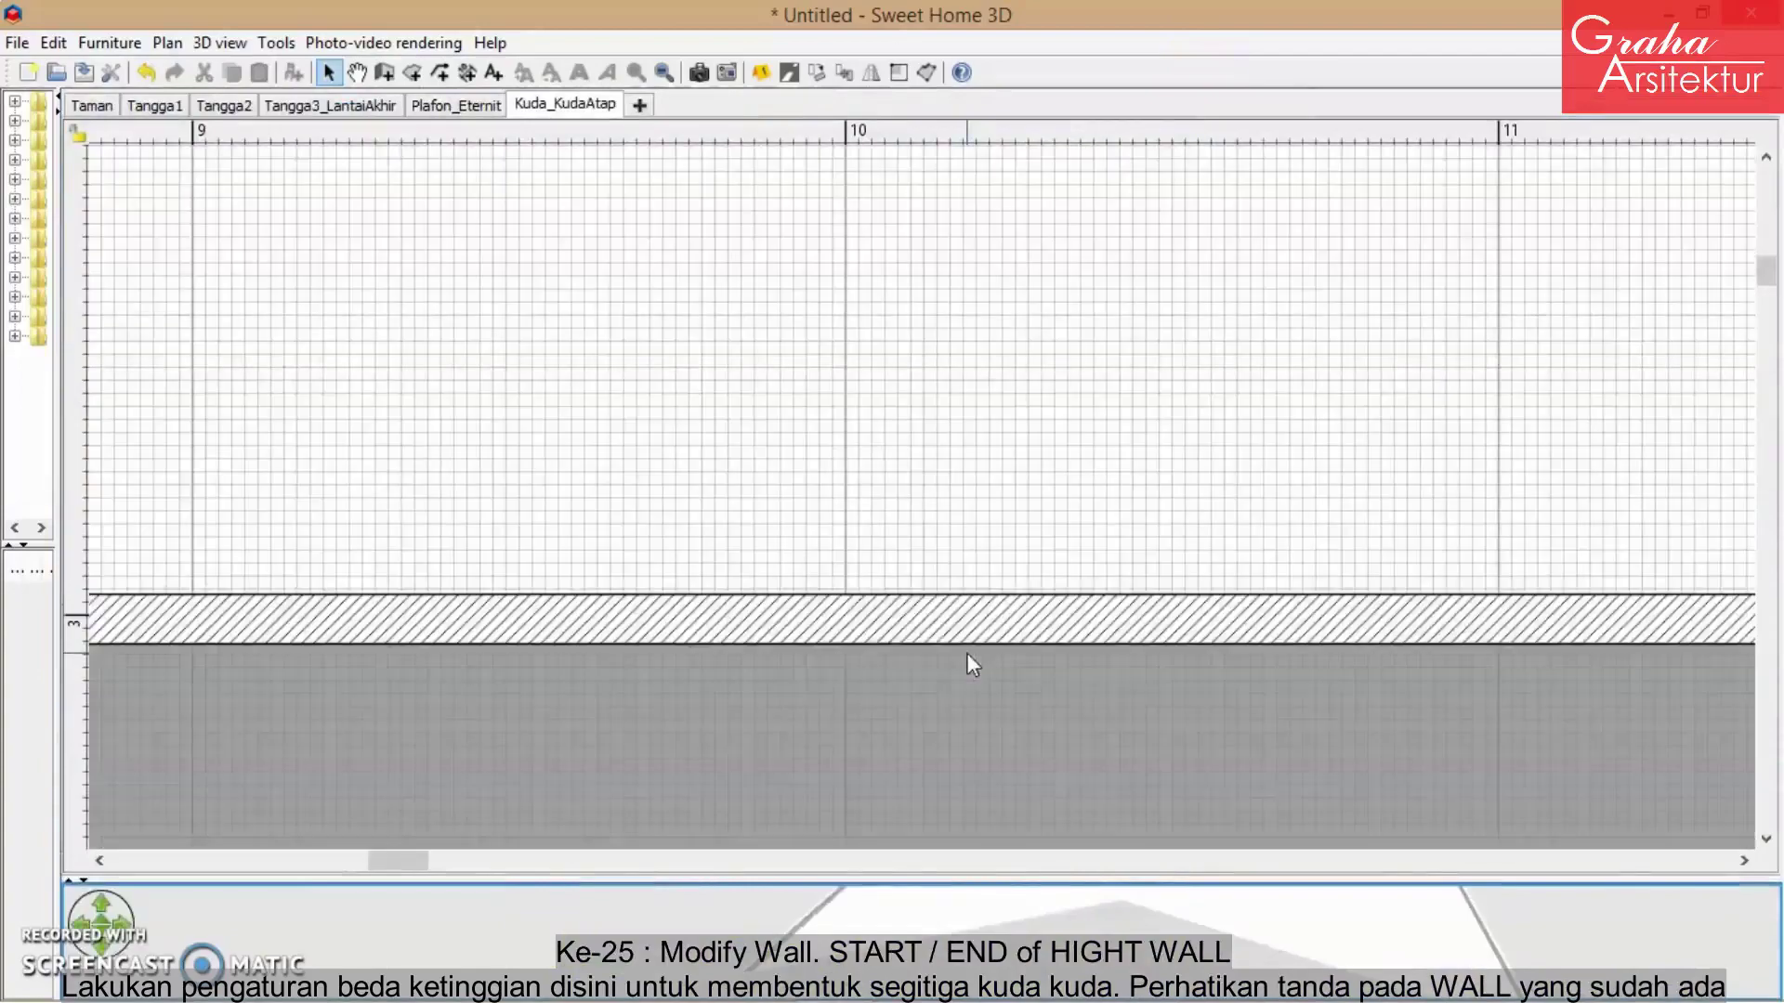
click(863, 625)
double_click(862, 610)
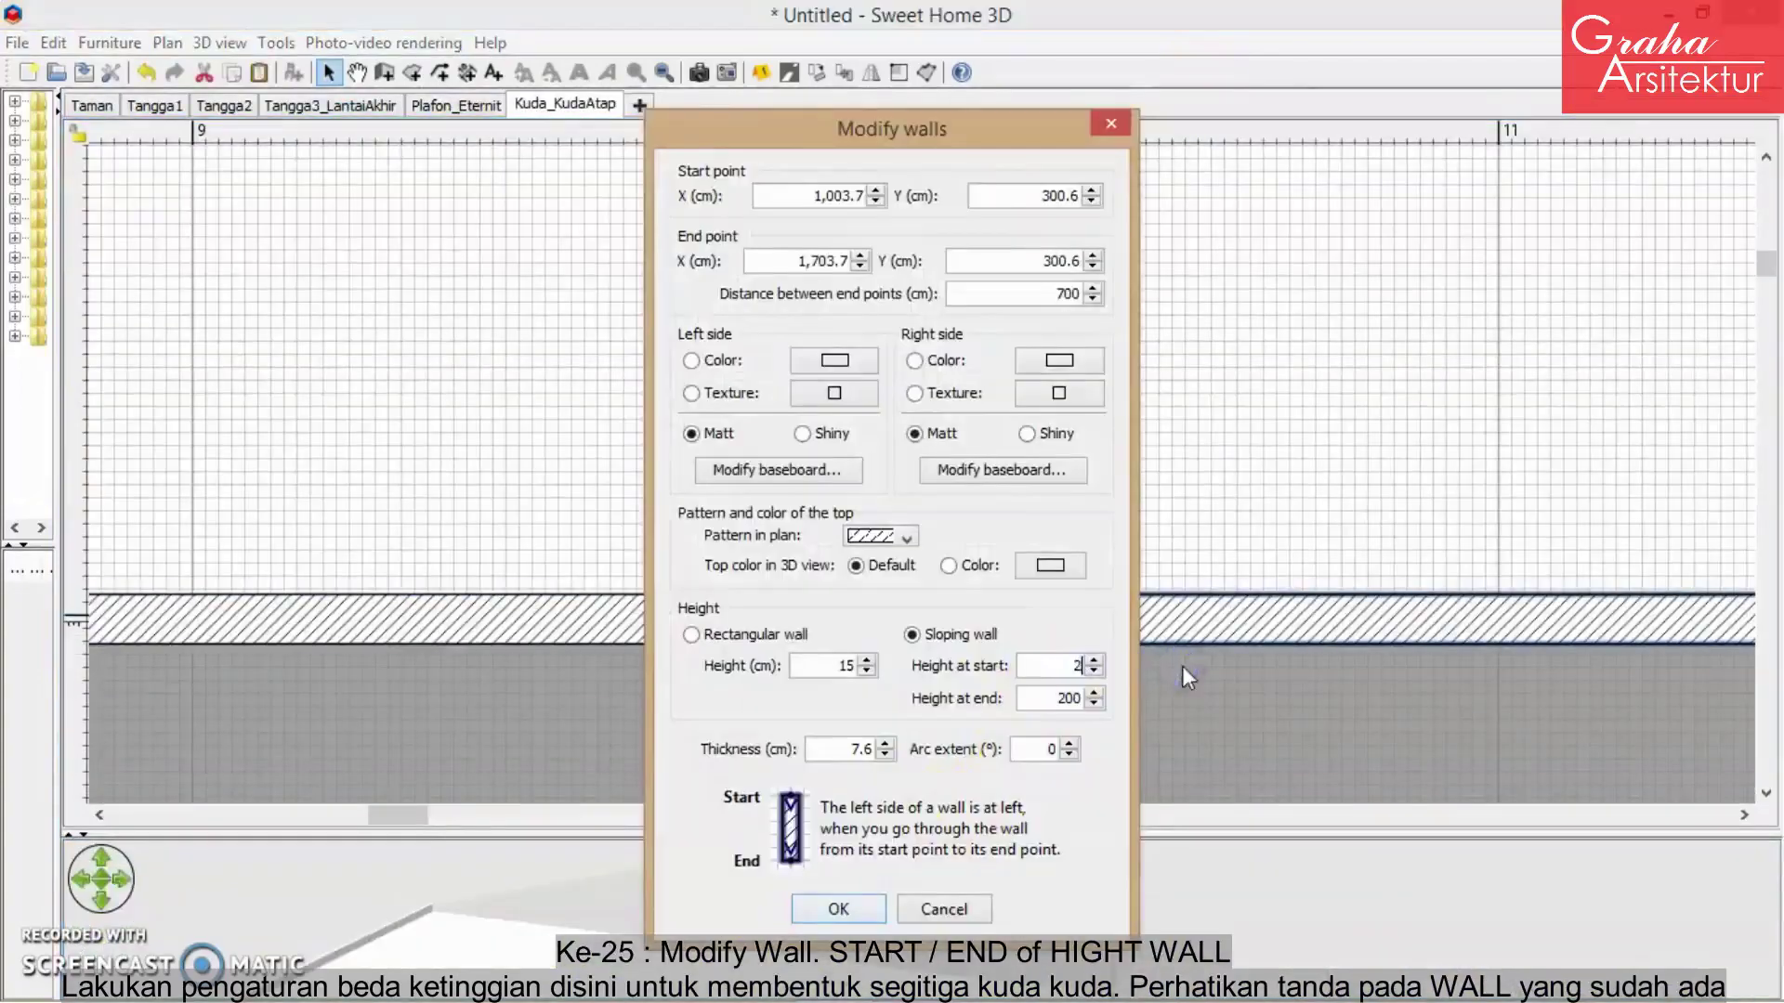
click(1077, 699)
key(BackSpace)
key(BackSpace)
key(BackSpace)
text(15)
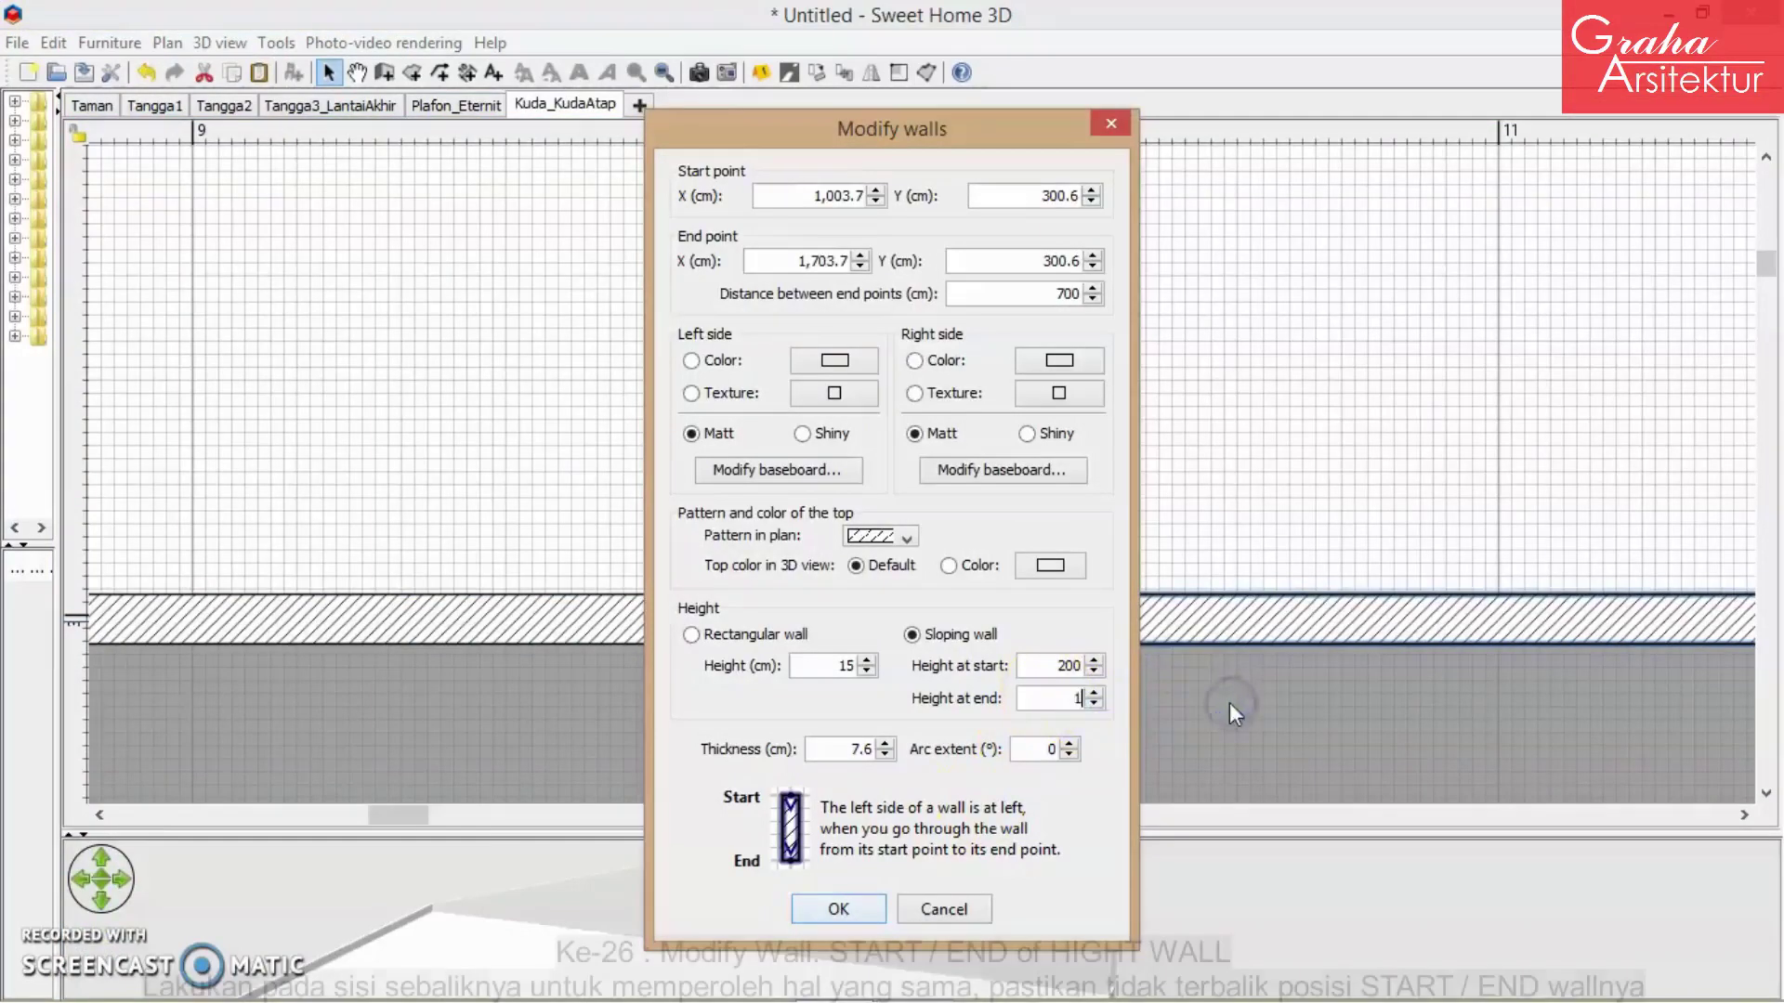
click(839, 910)
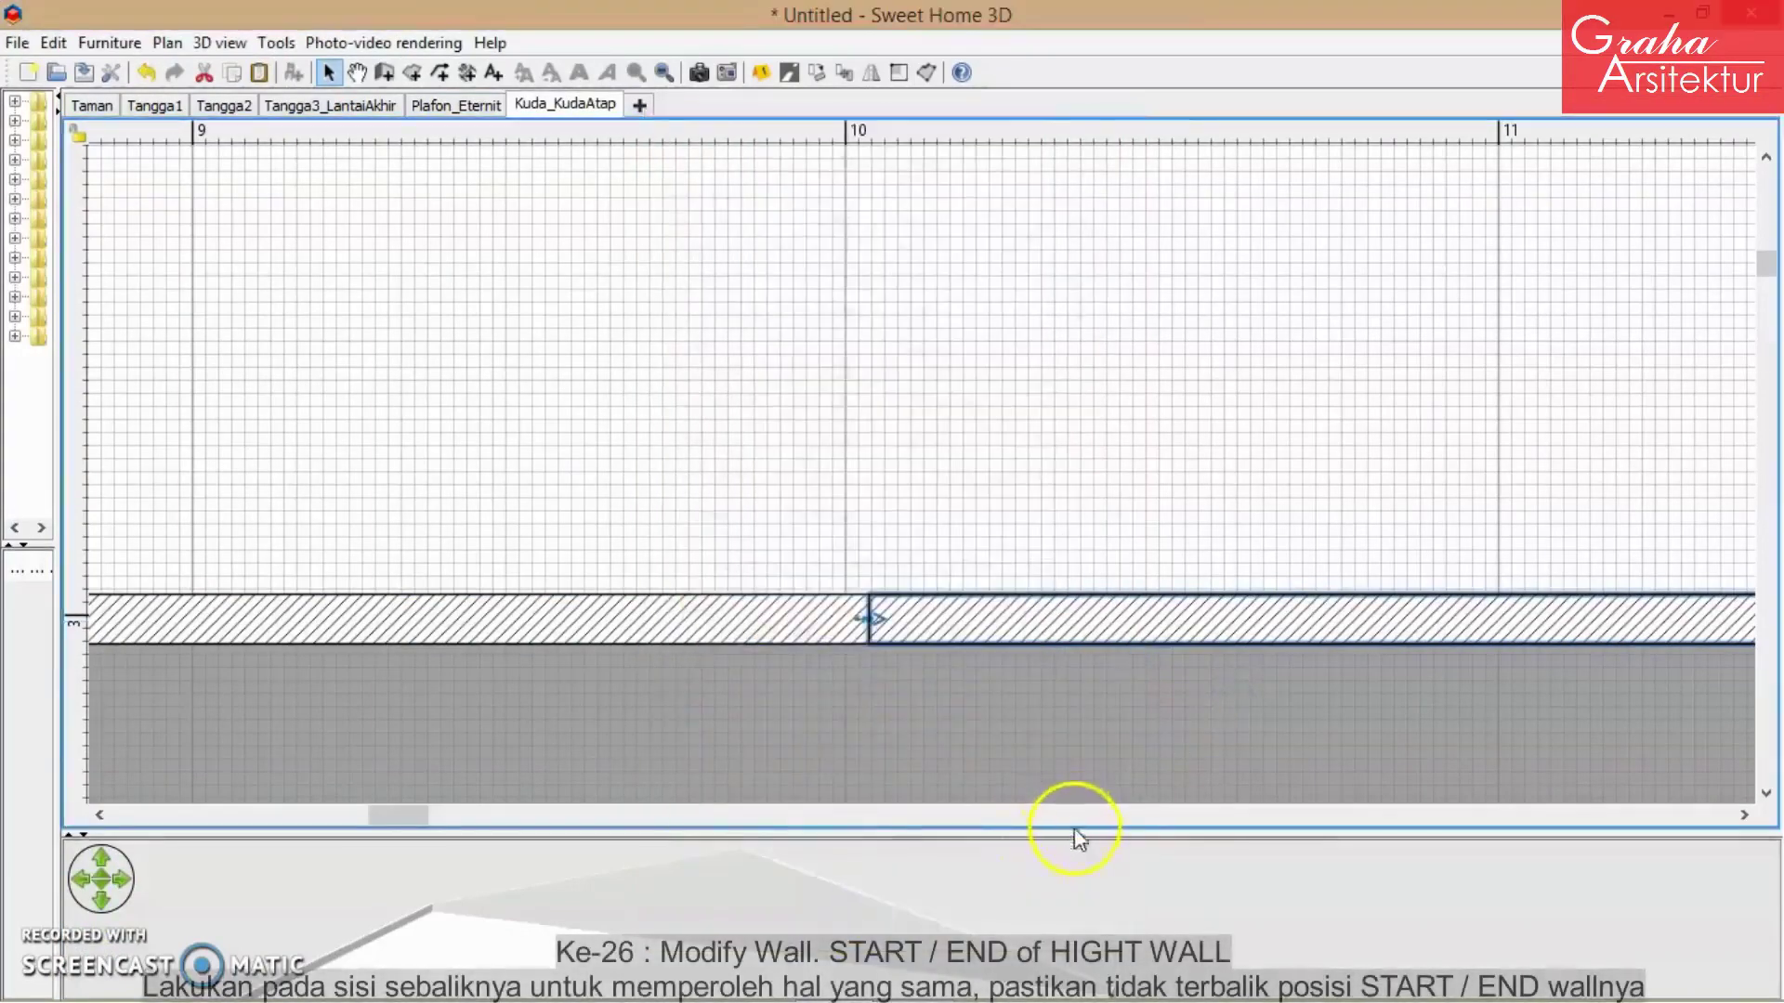
drag(1075, 834, 1196, 276)
drag(1188, 436, 1363, 558)
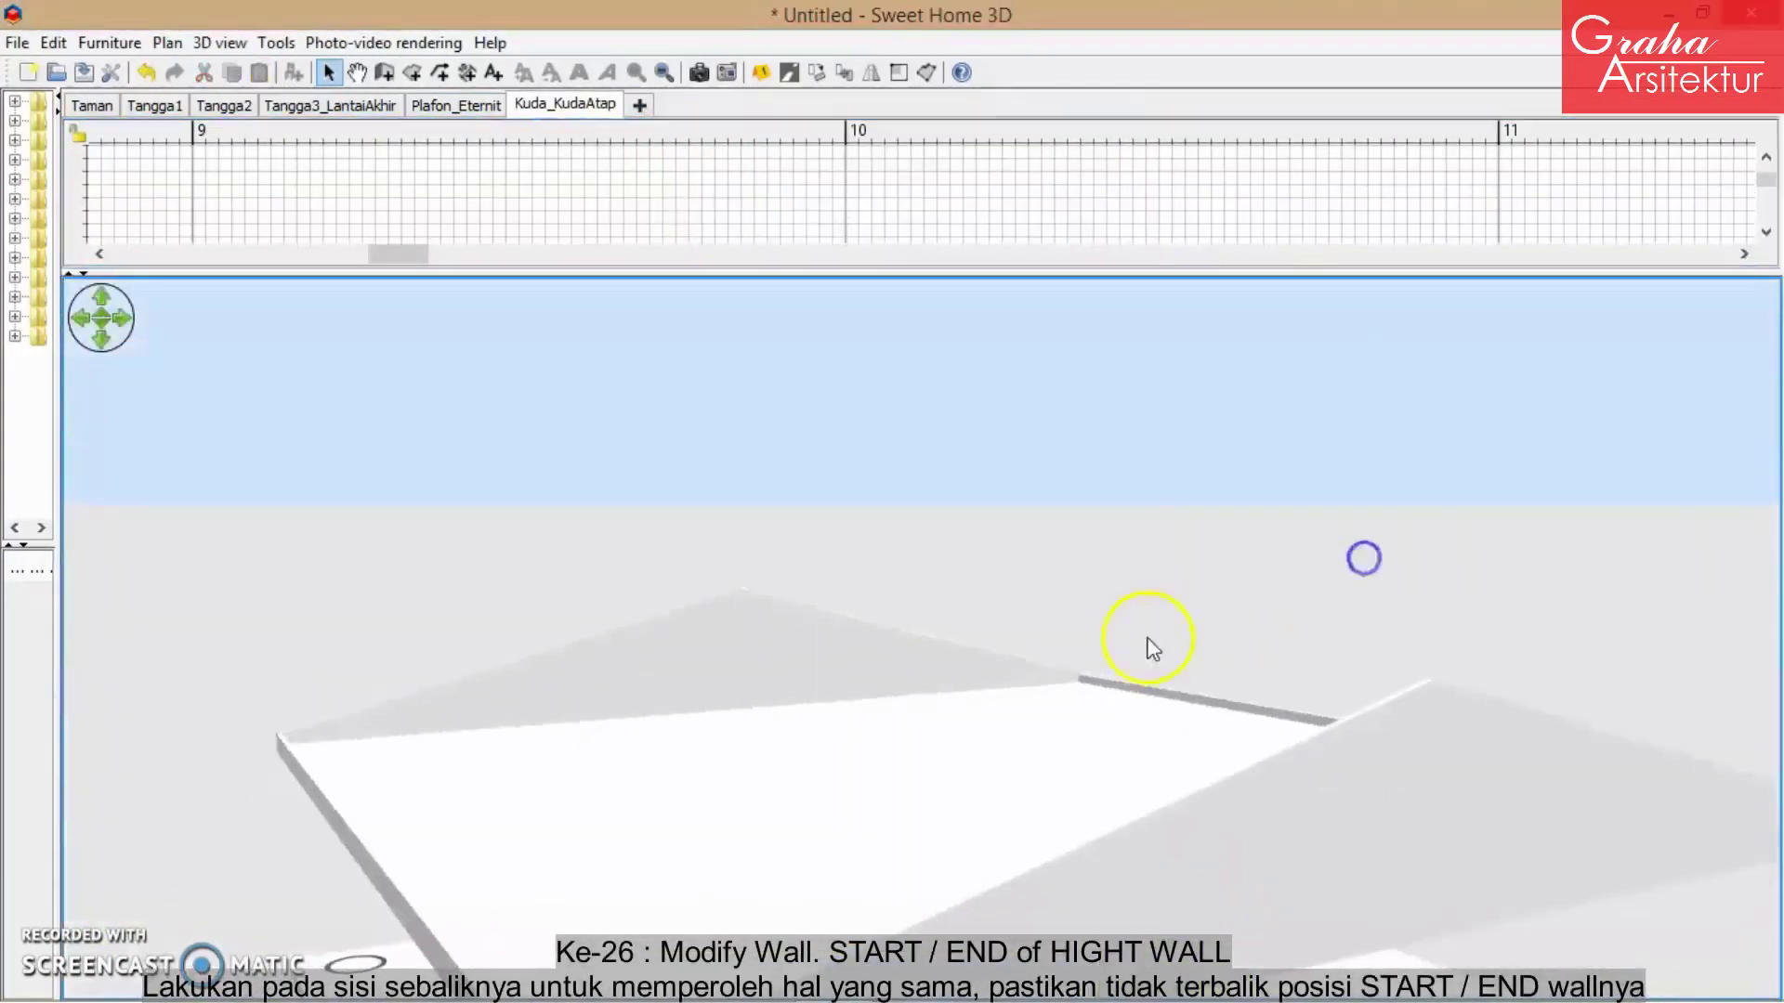
drag(1149, 632, 1057, 584)
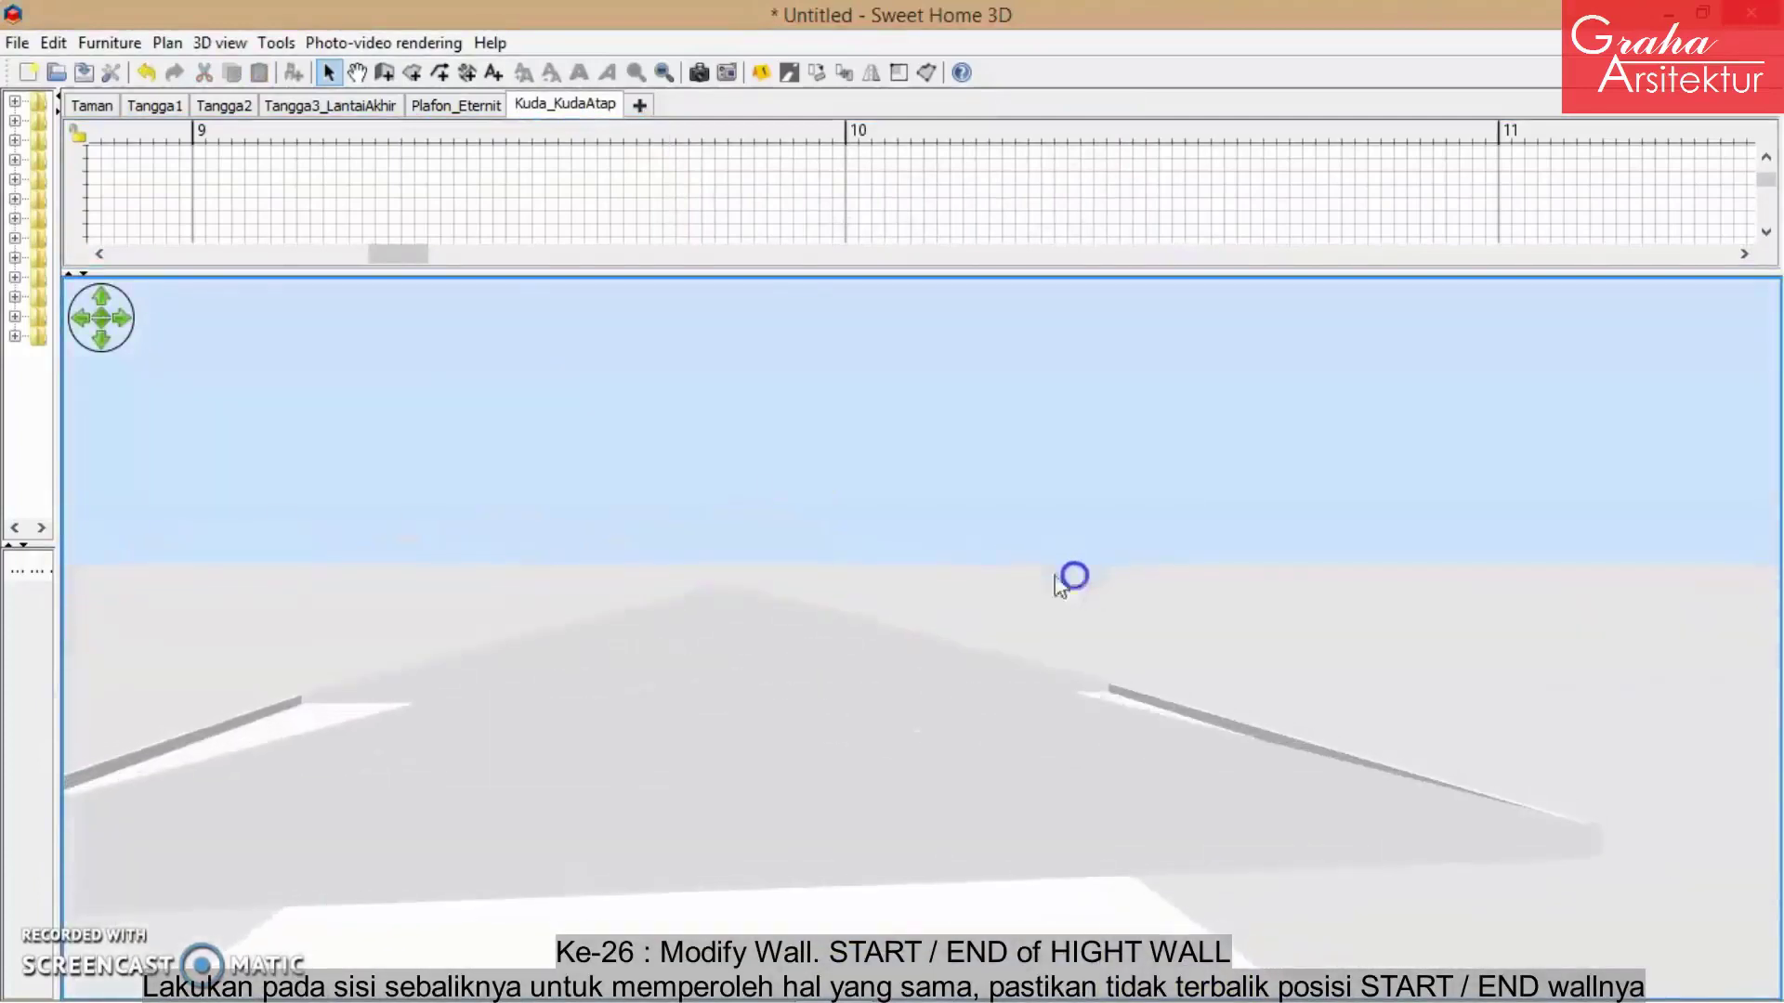
- Set the Kuda_KudaAtap level's elevation to 345 cm and check the roof frame's position in 3D
double_click(556, 106)
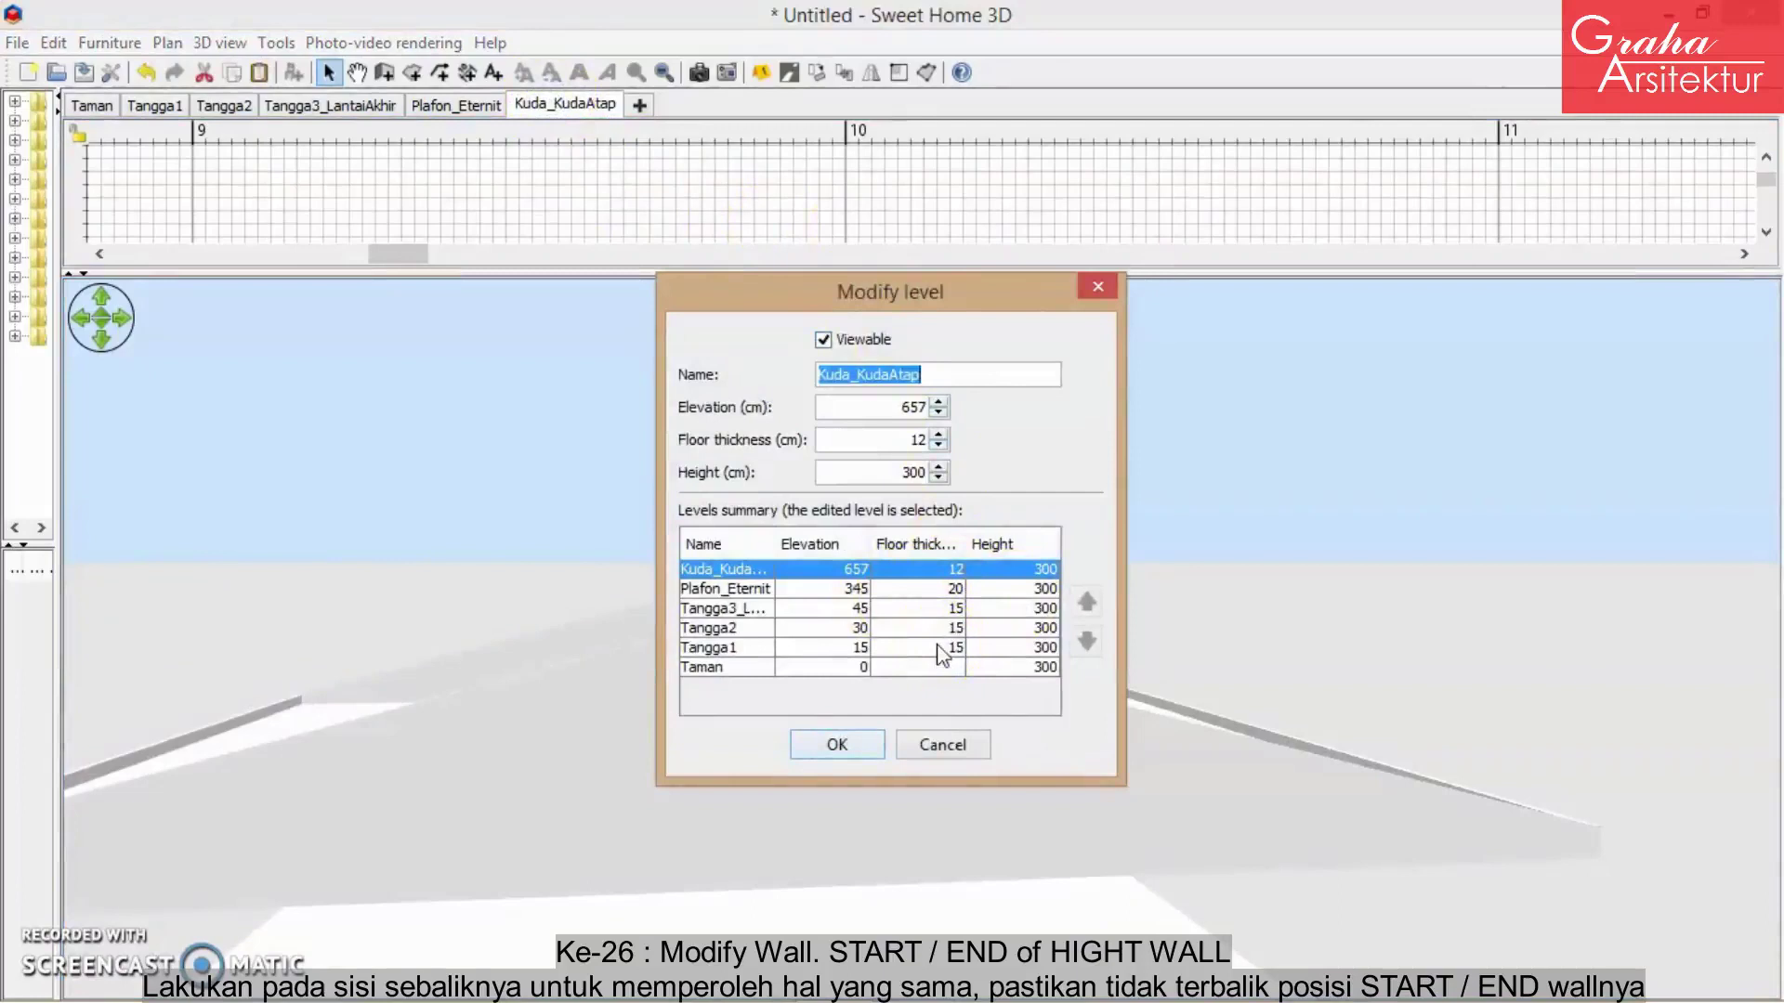
click(901, 407)
click(947, 409)
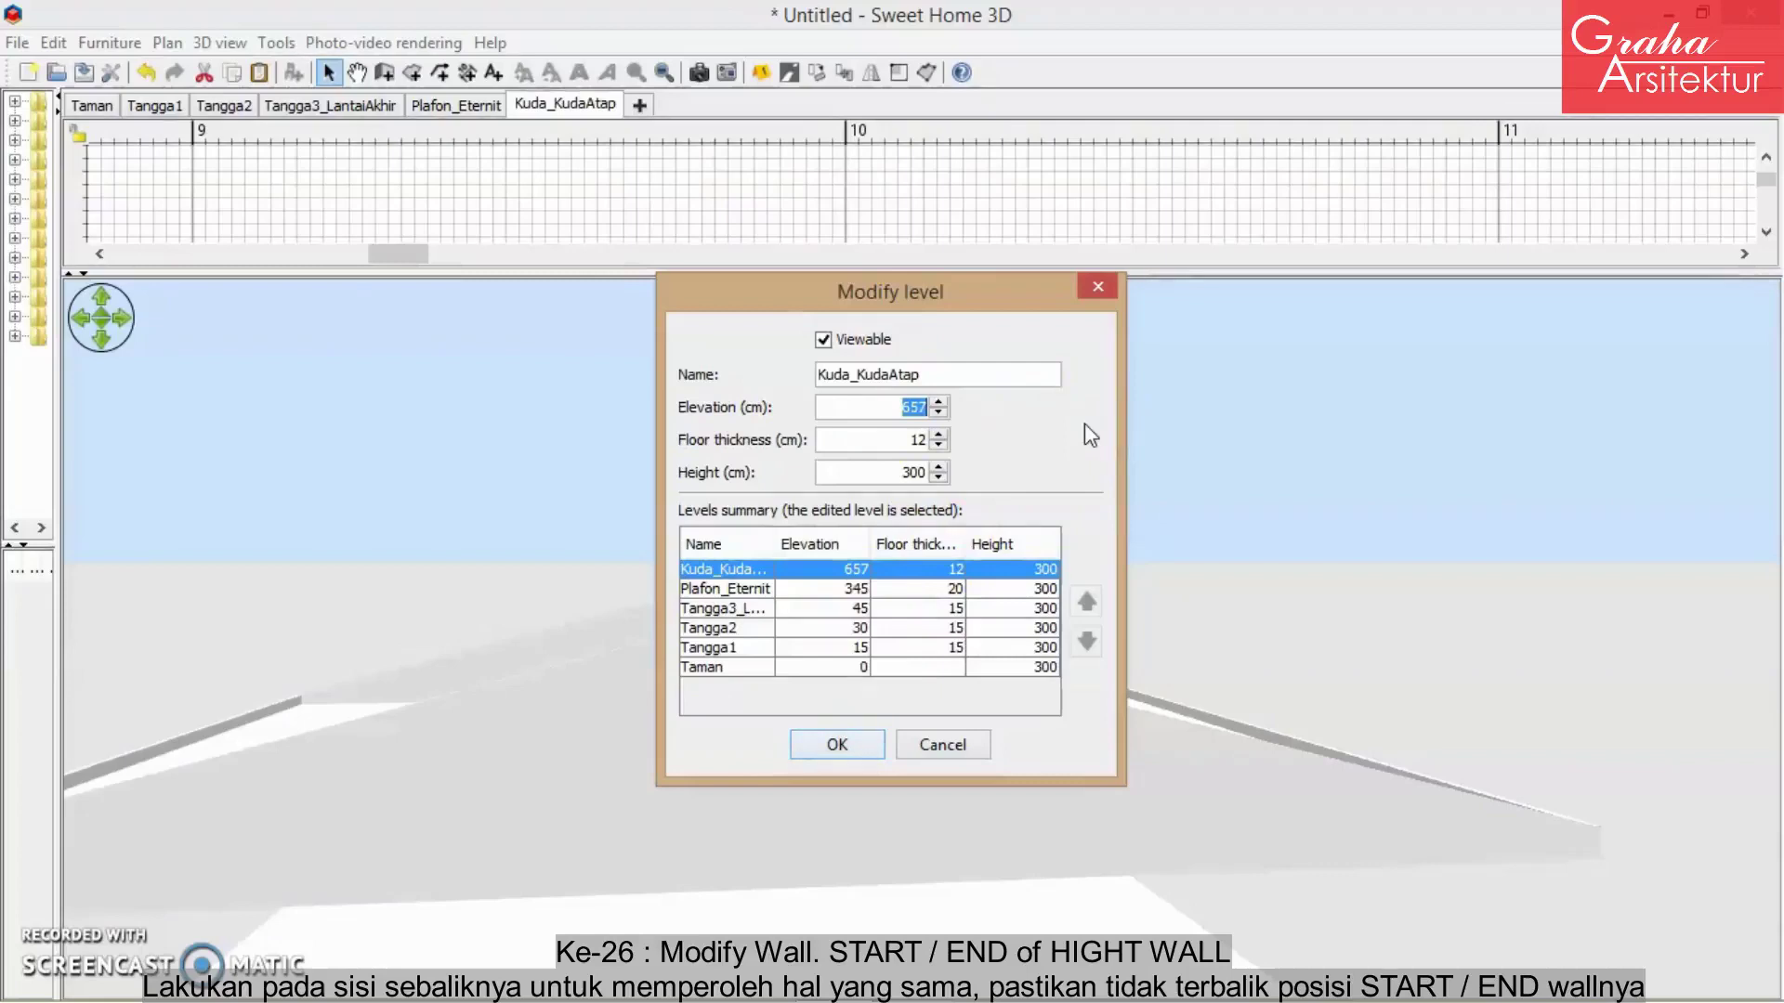
text(3)
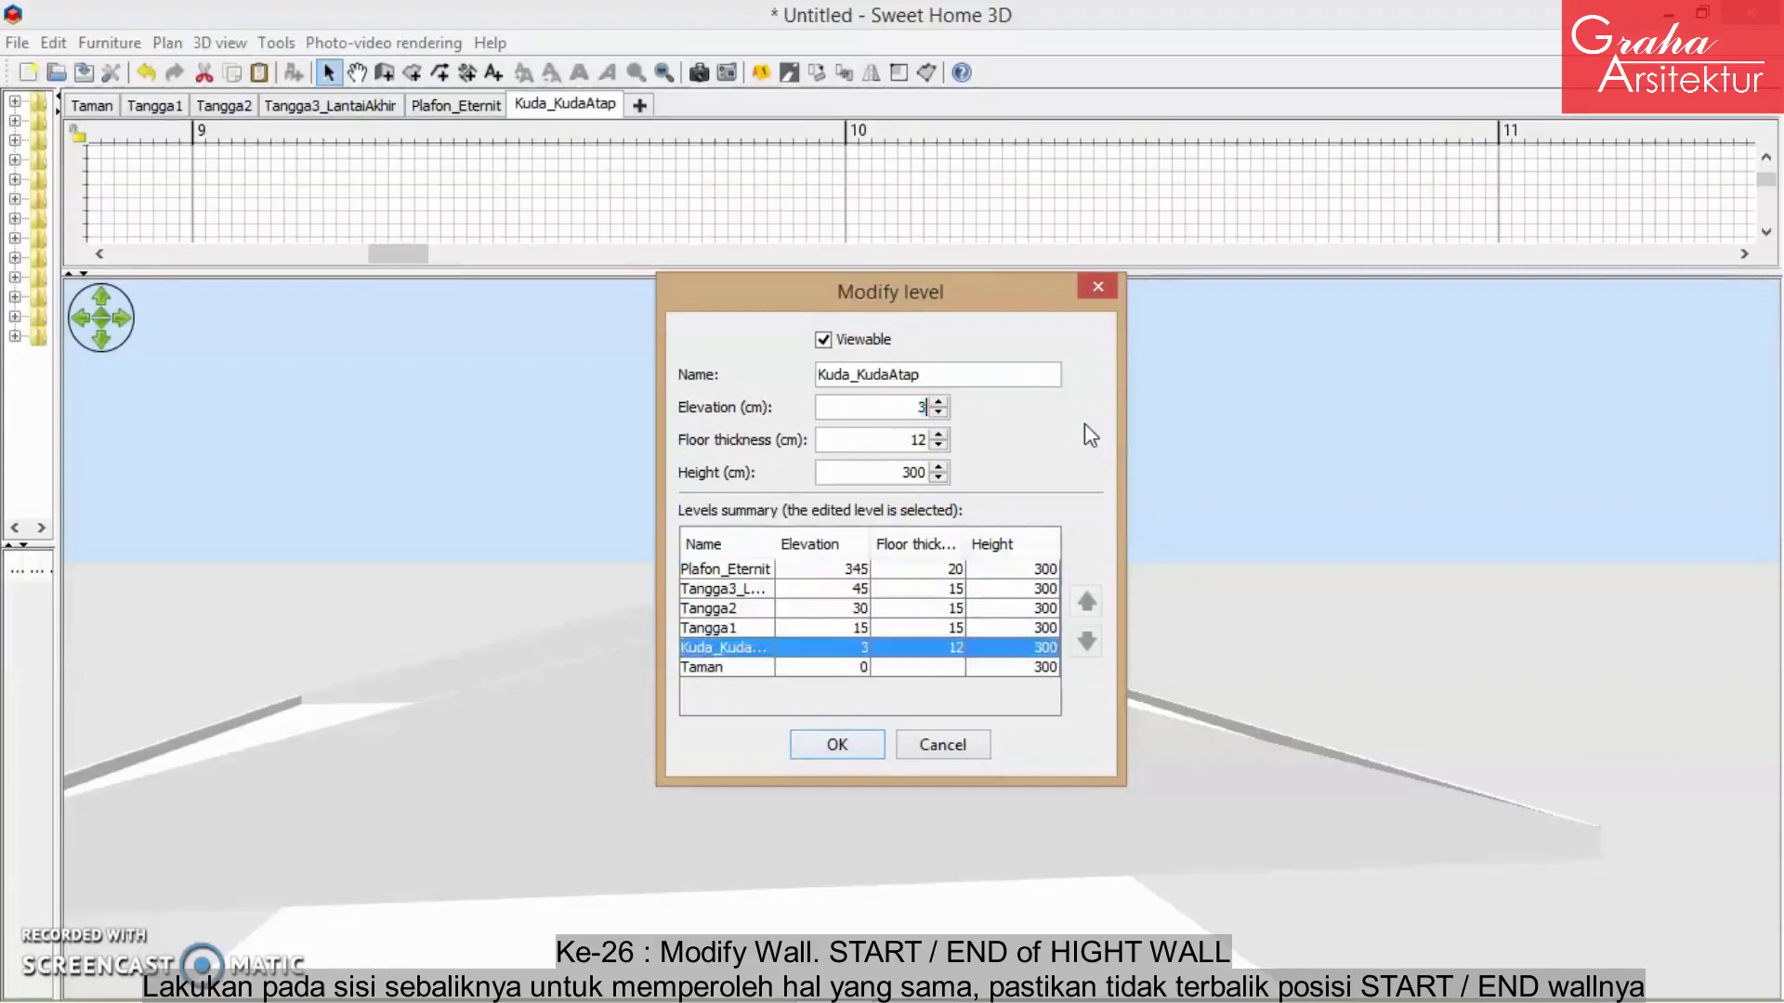
text(45)
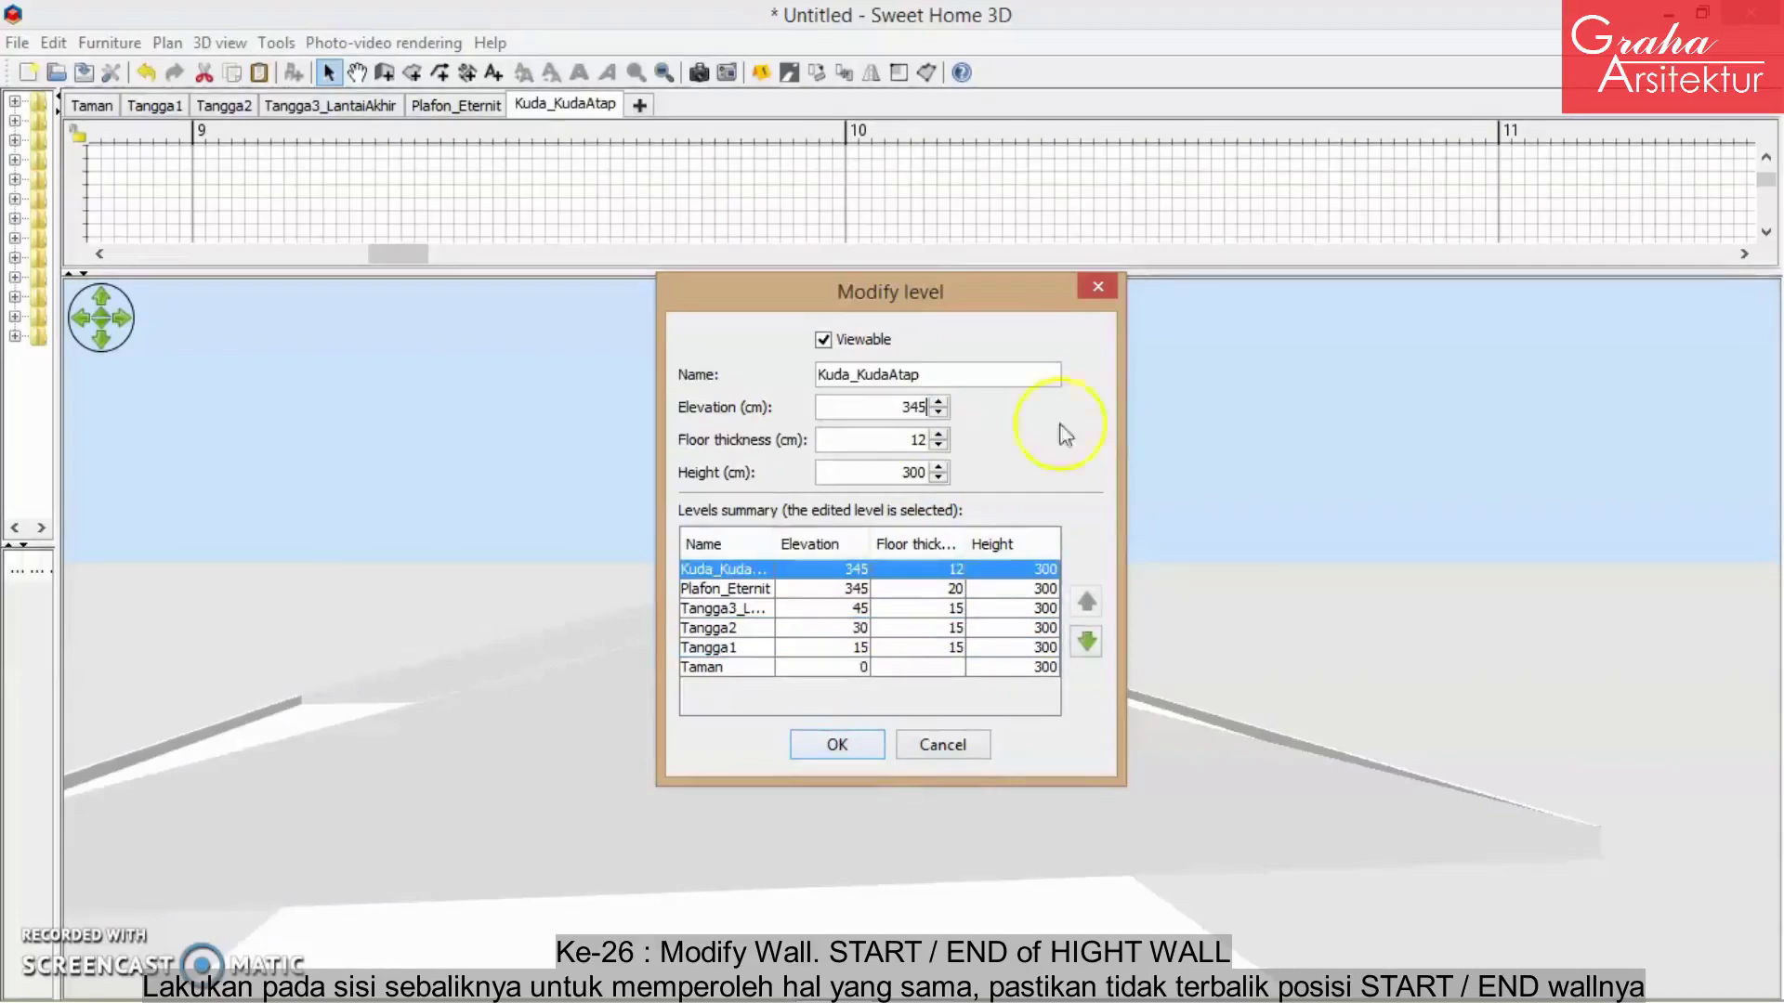
click(870, 750)
drag(1002, 774, 997, 721)
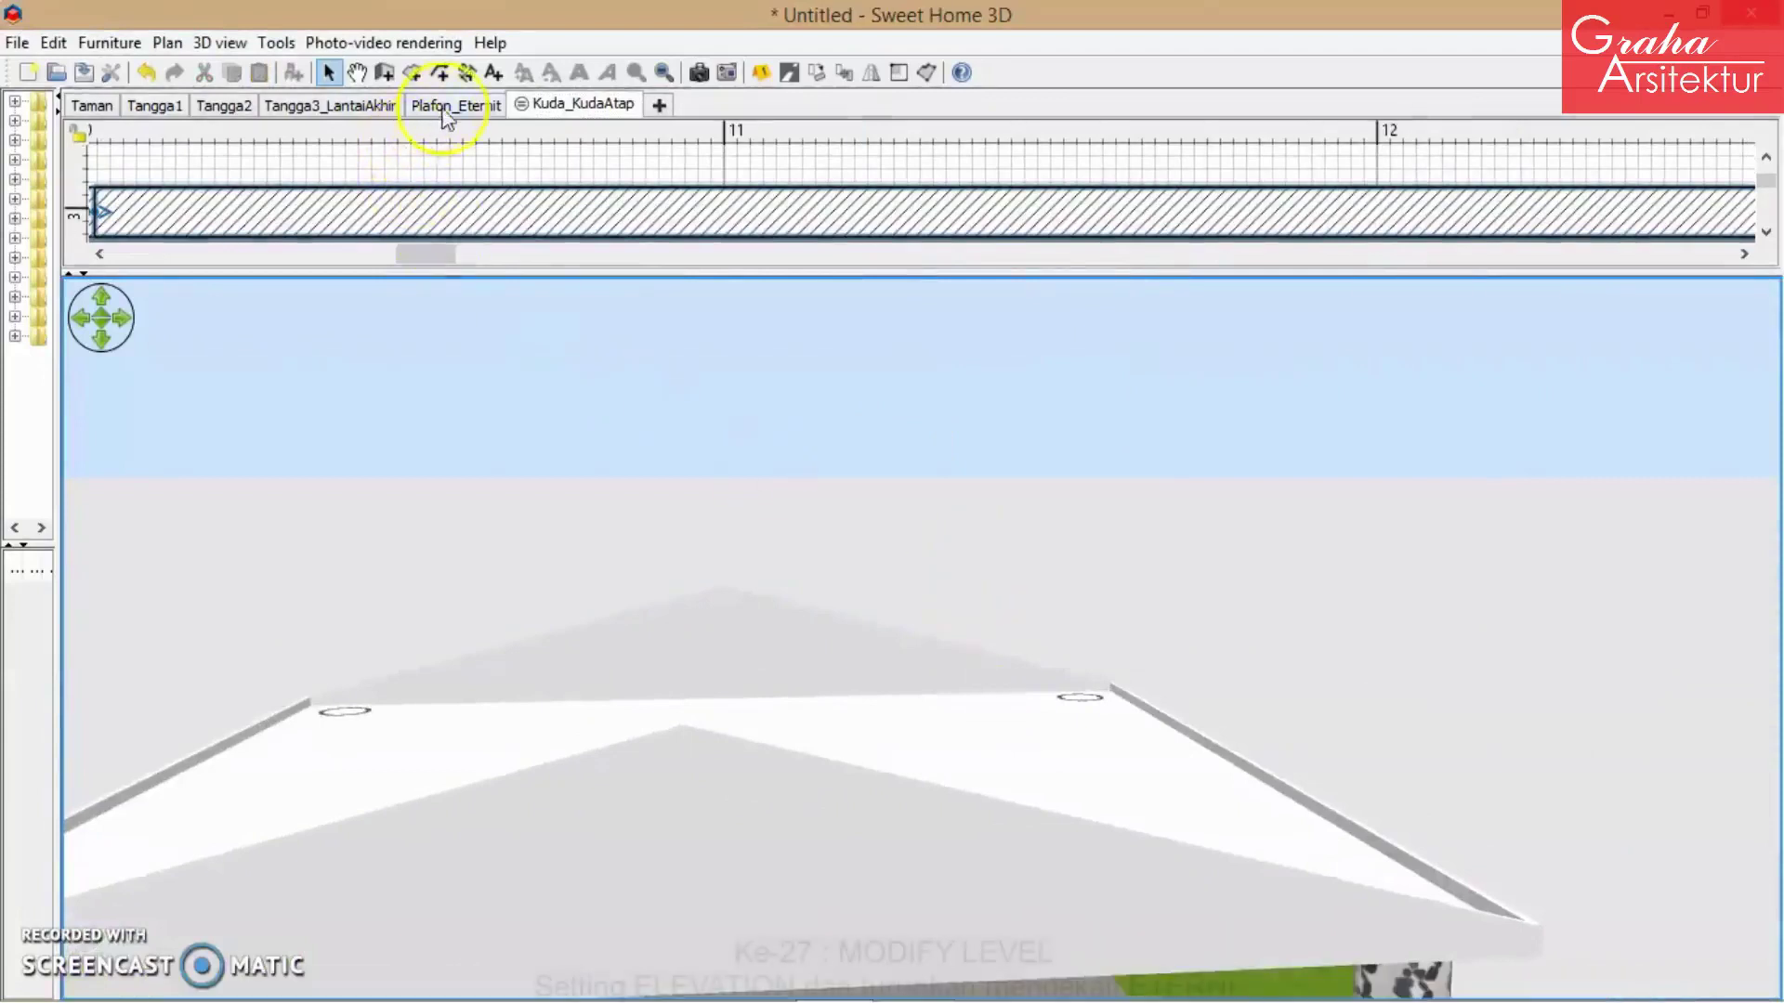
- Set the Kuda_KudaAtap level's elevation to 350 cm
double_click(539, 103)
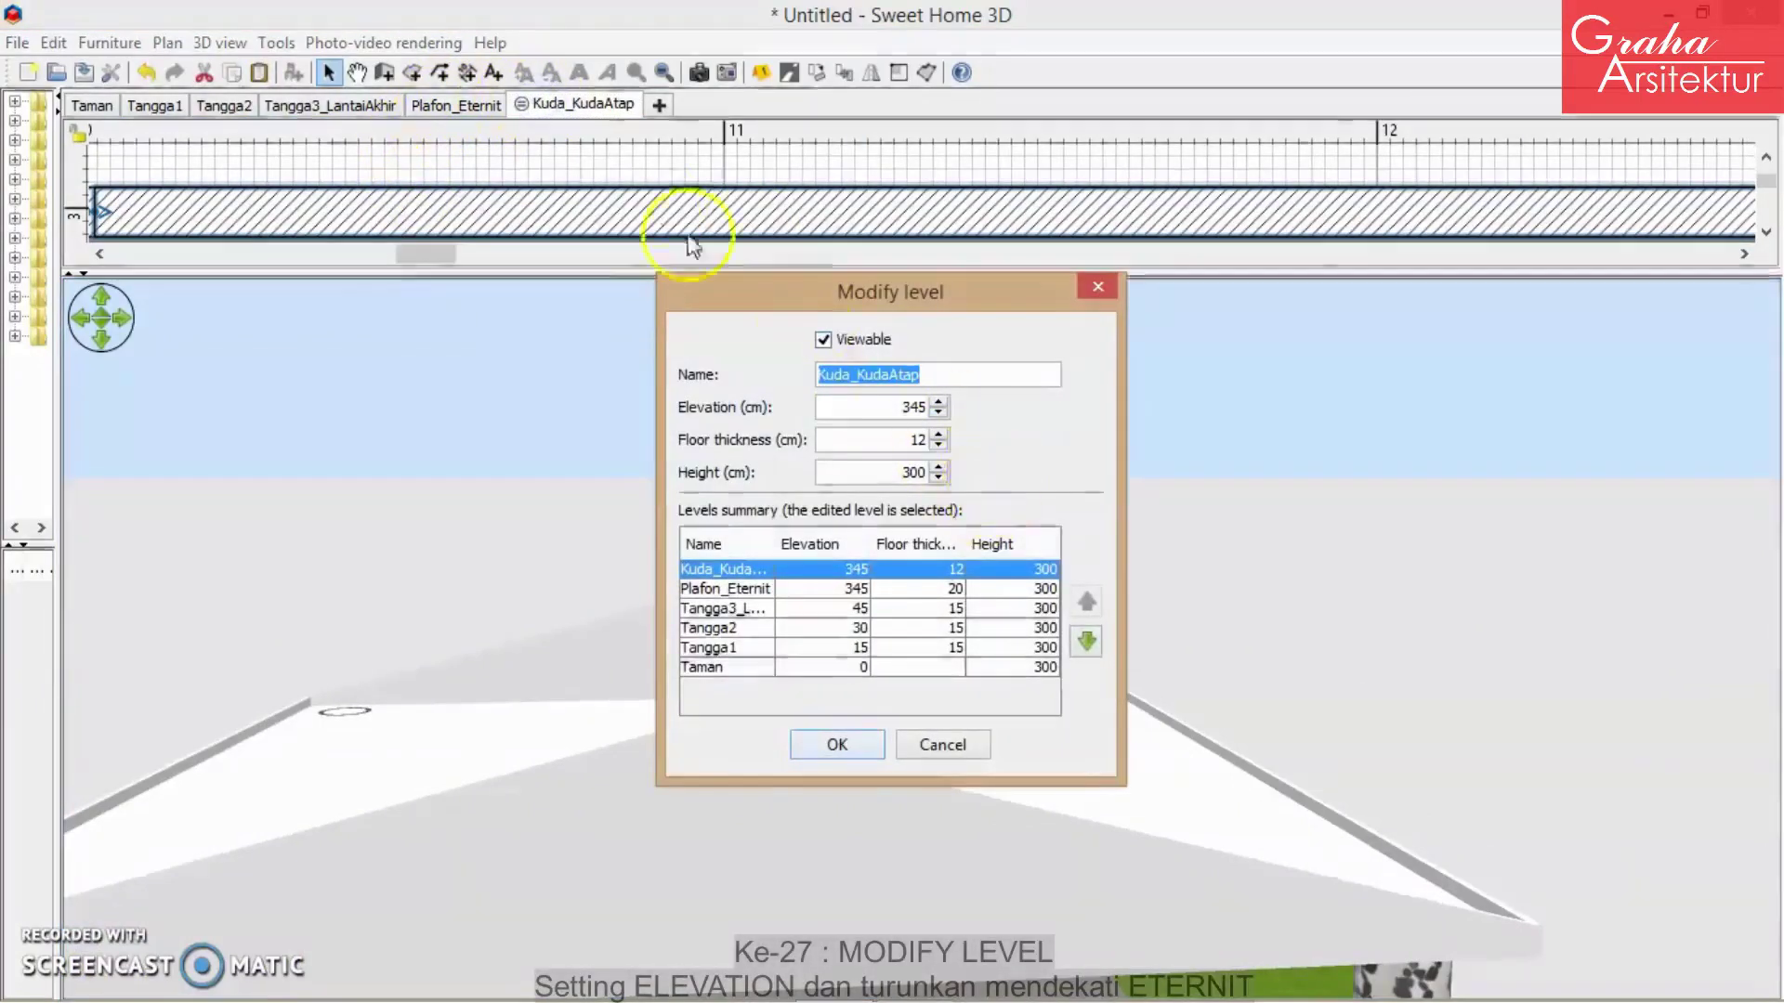
click(909, 407)
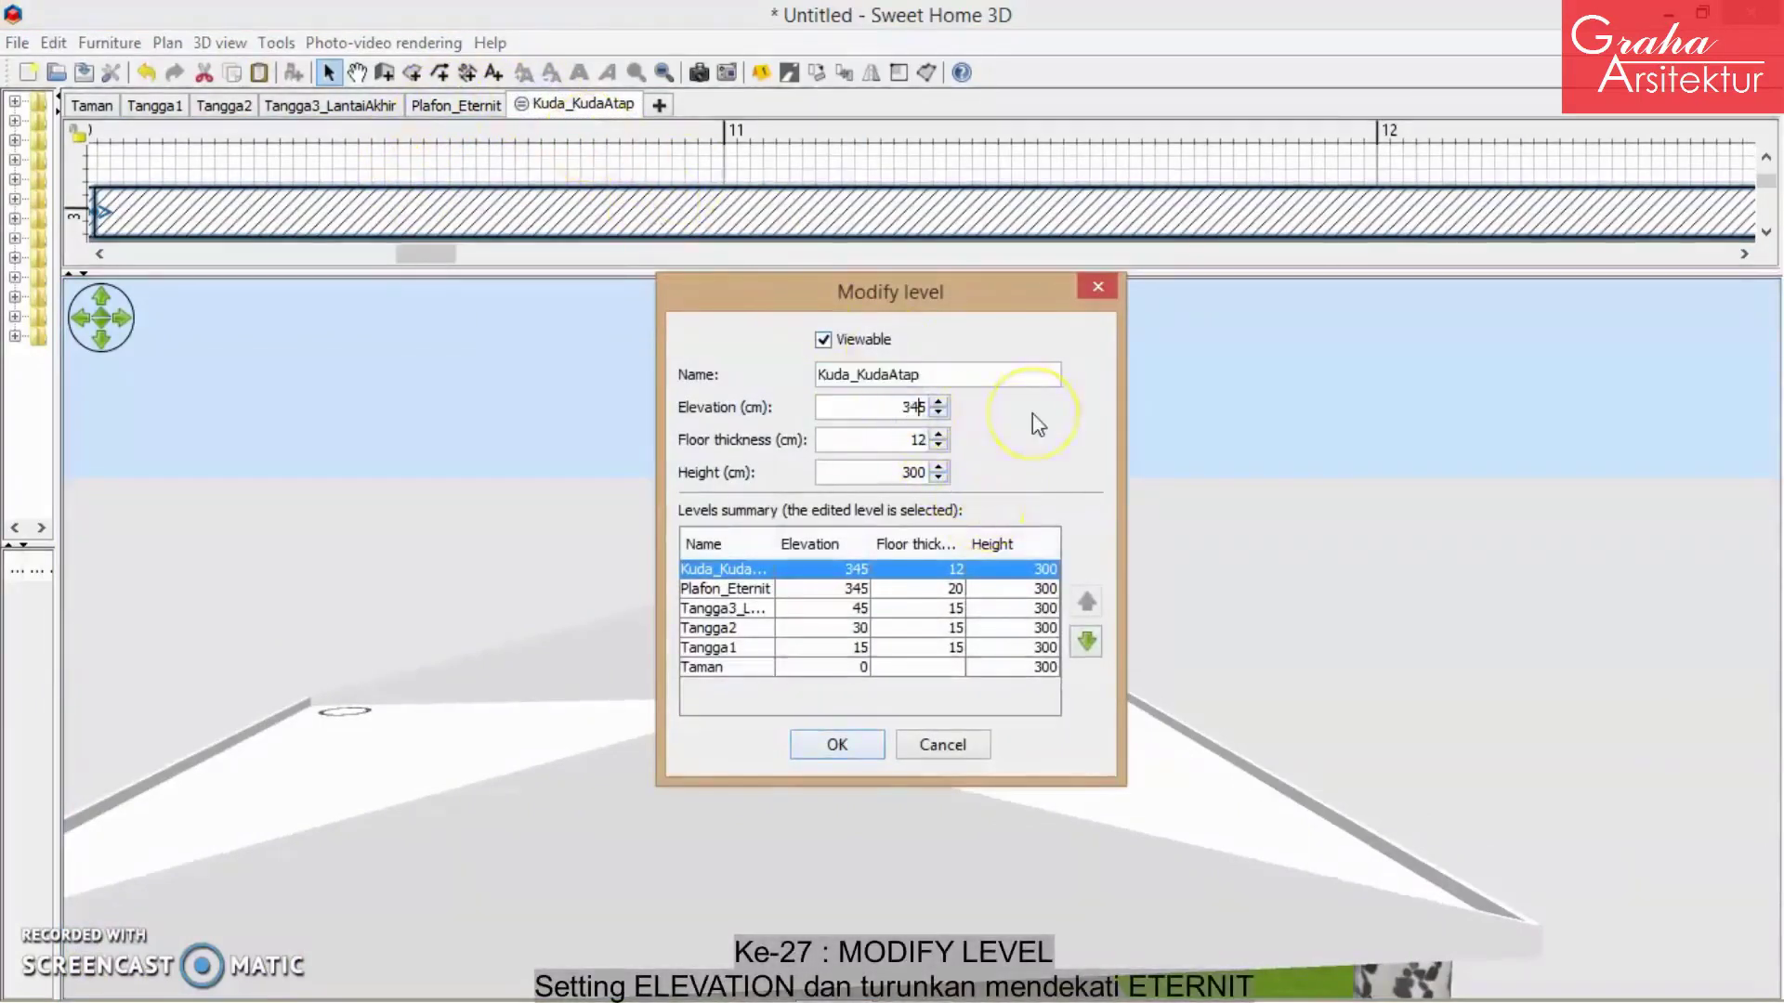
key(Left)
key(shift+Right)
key(shift+Right)
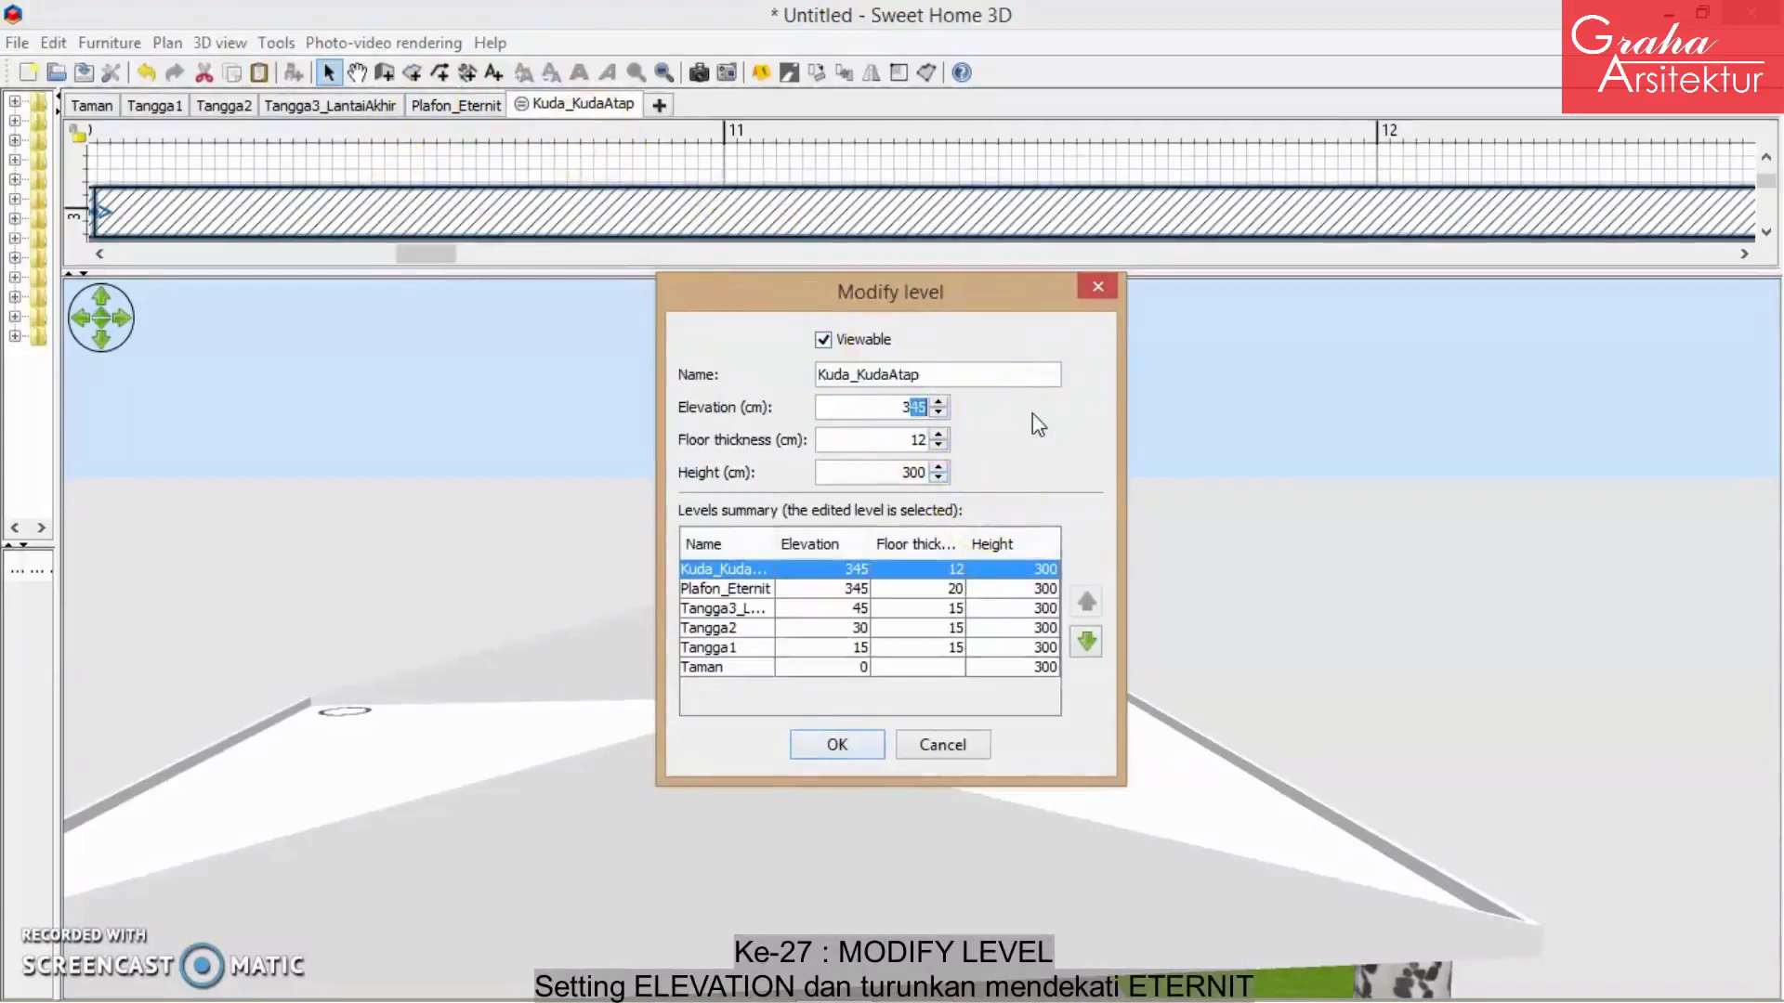
text(30)
click(874, 746)
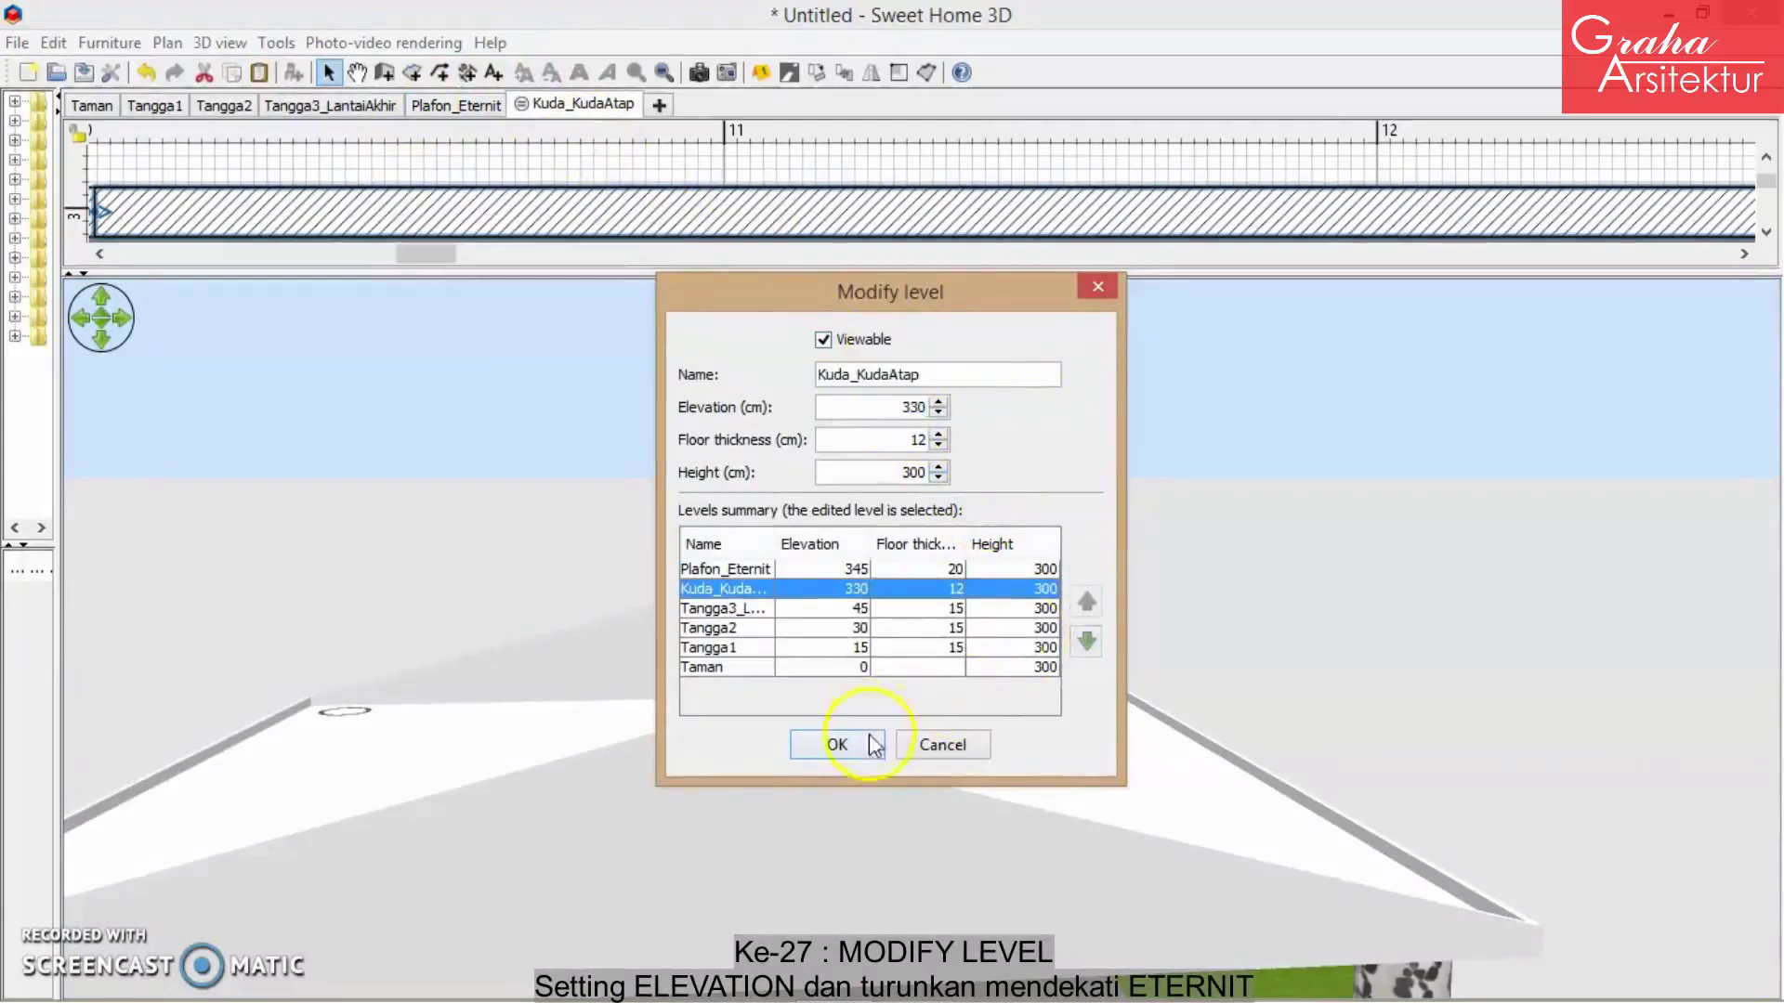
key(BackSpace)
key(BackSpace)
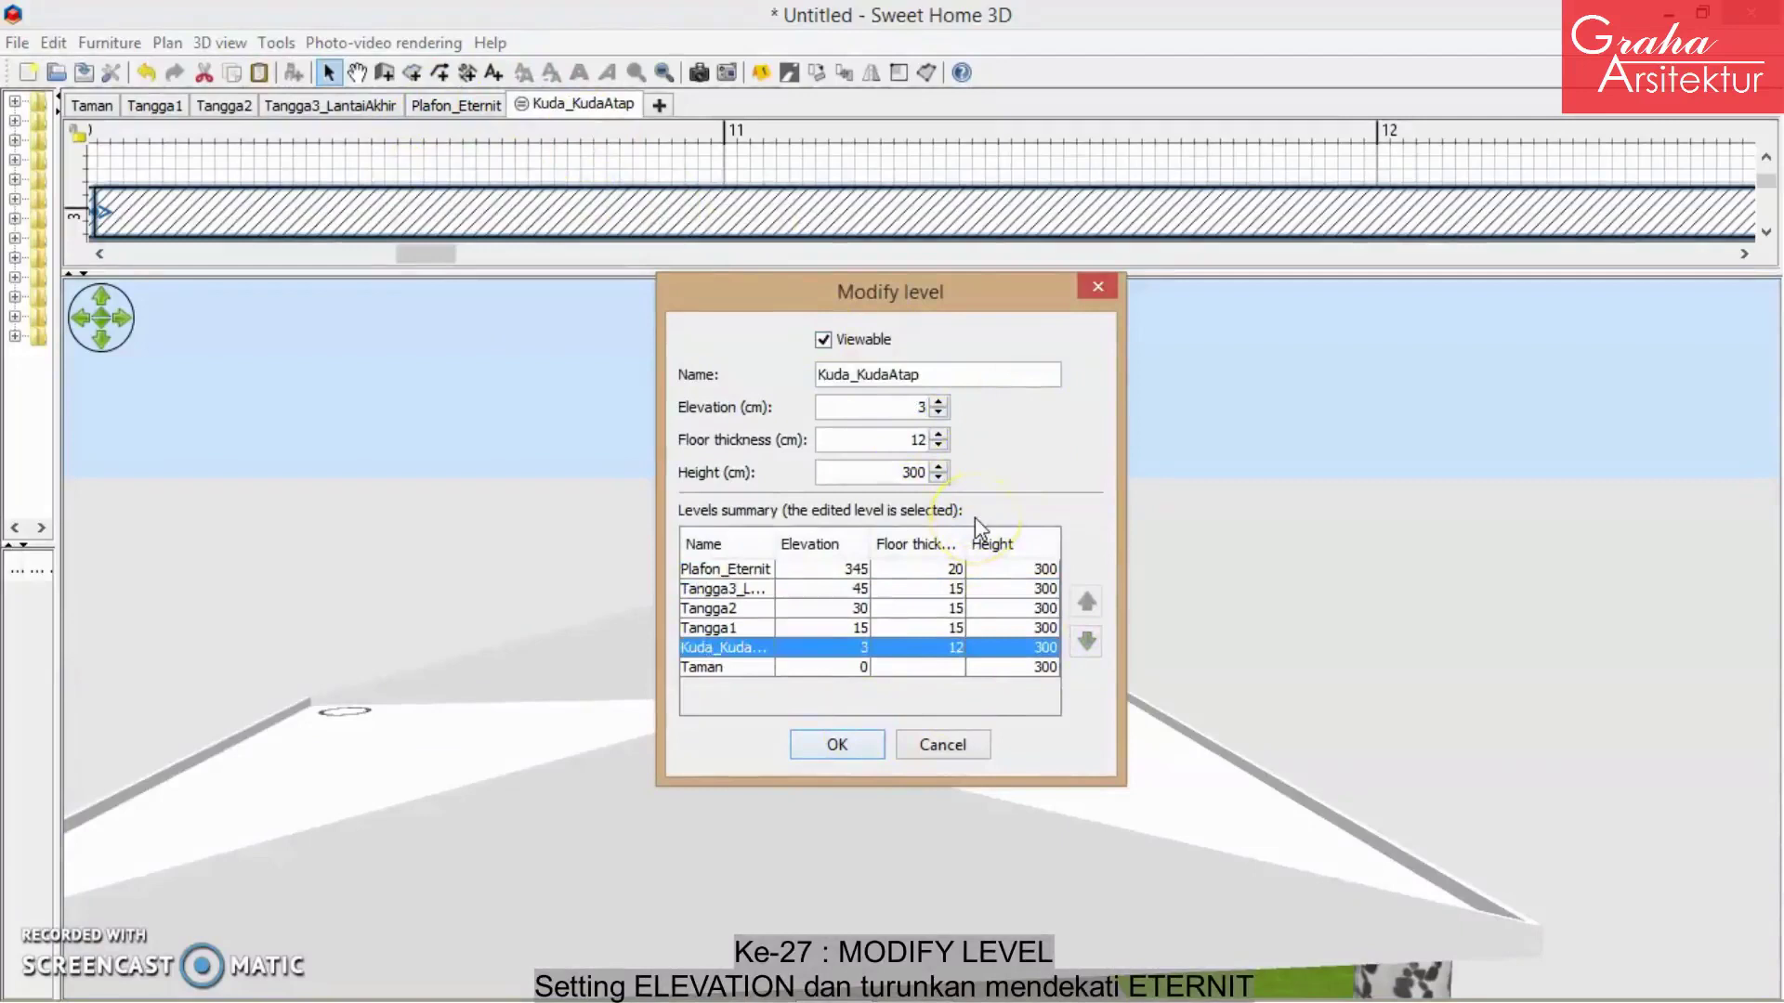
text(50)
click(864, 748)
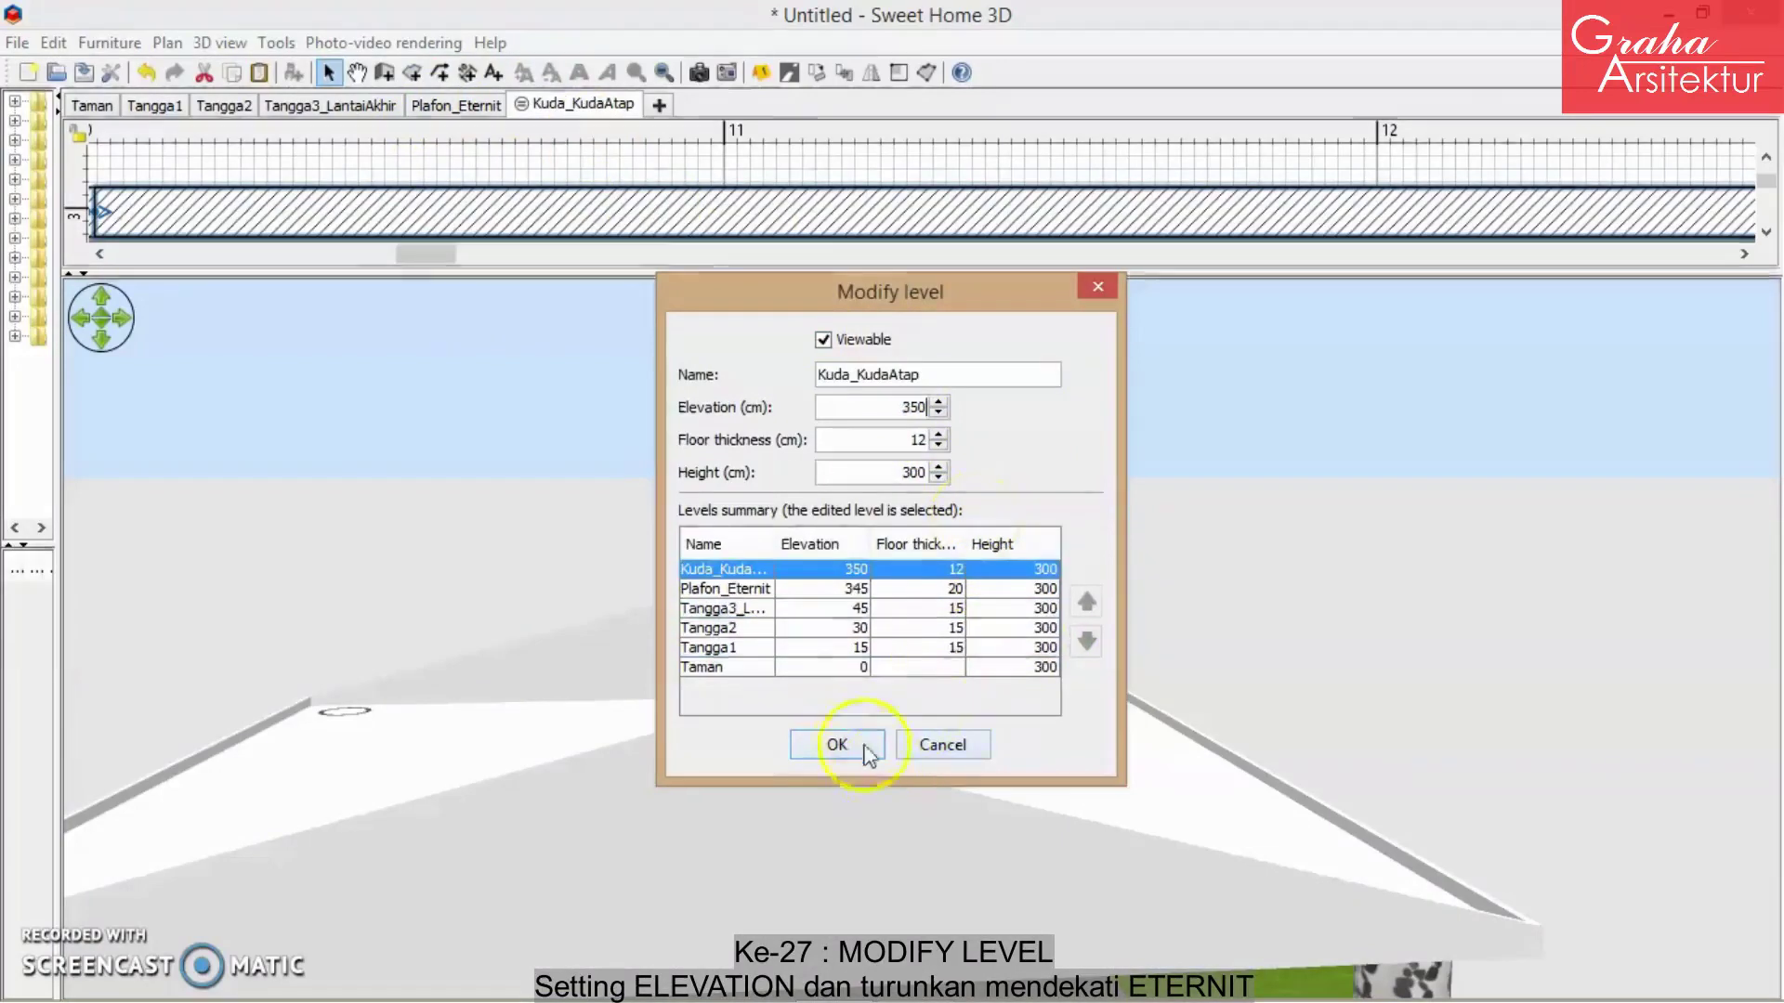
- Compare the building in 3D at the Plafon_Eternit and Kuda_KudaAtap levels, viewing the roof frame from several angles
drag(1067, 737, 1084, 625)
click(434, 105)
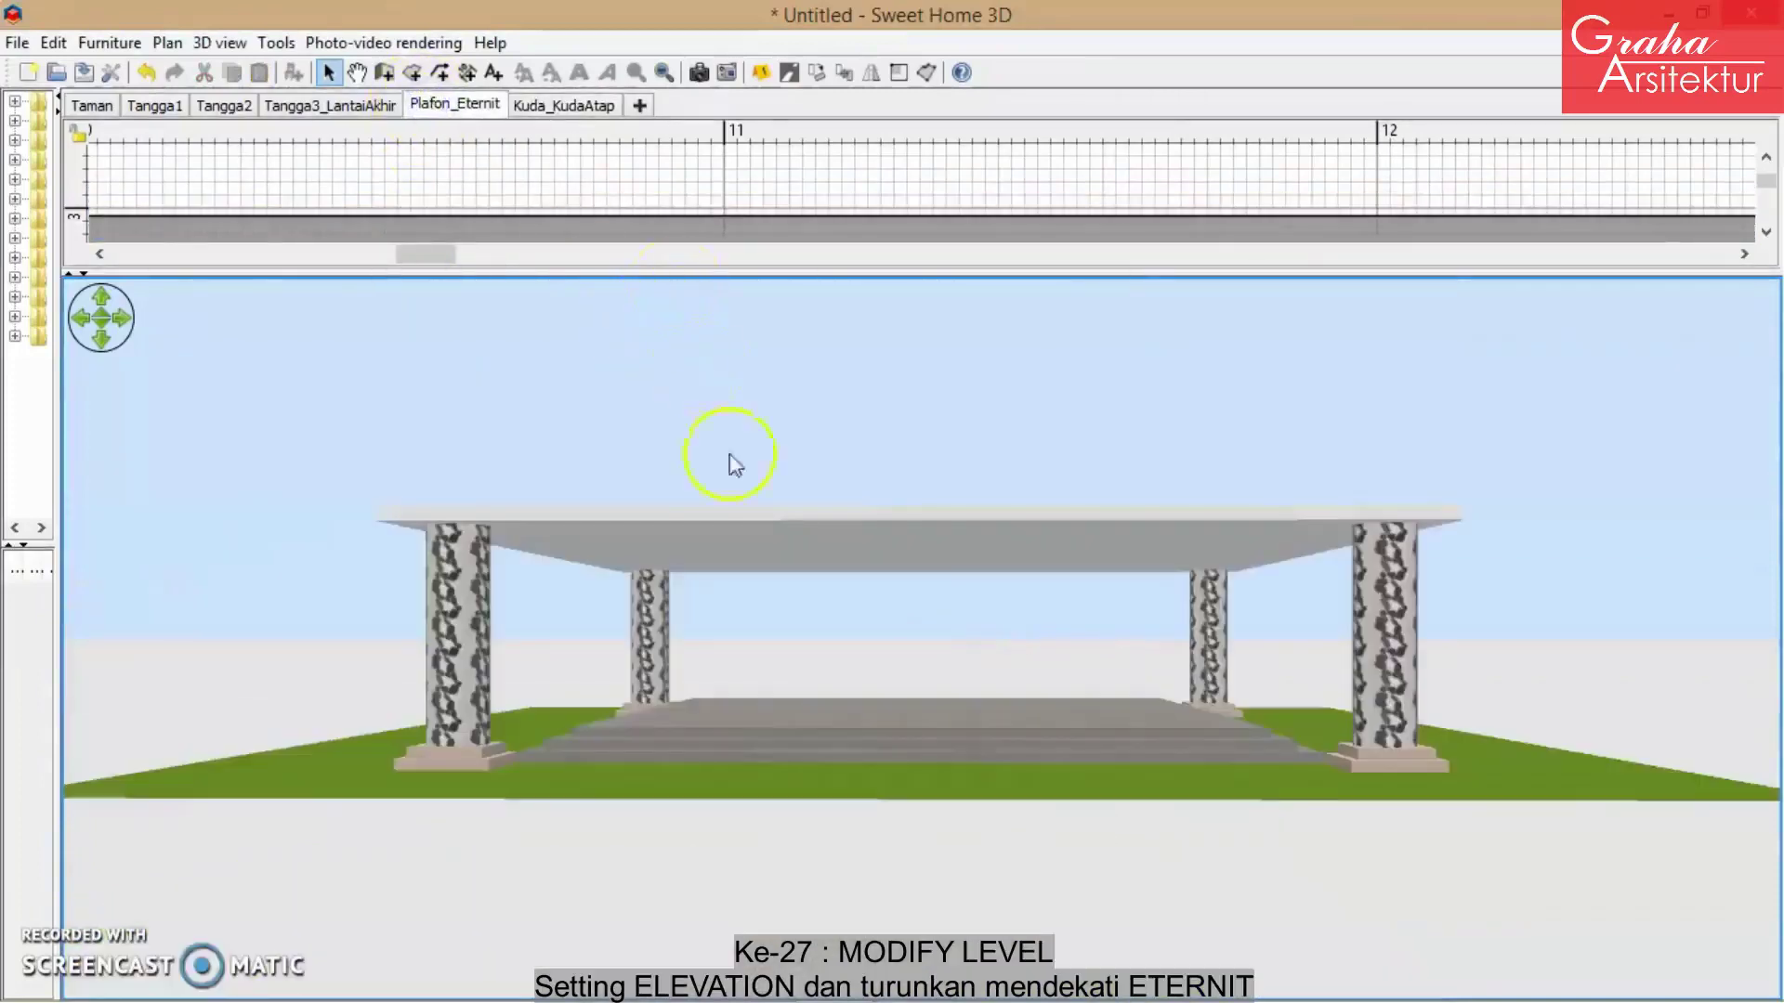
drag(728, 462, 529, 139)
click(546, 105)
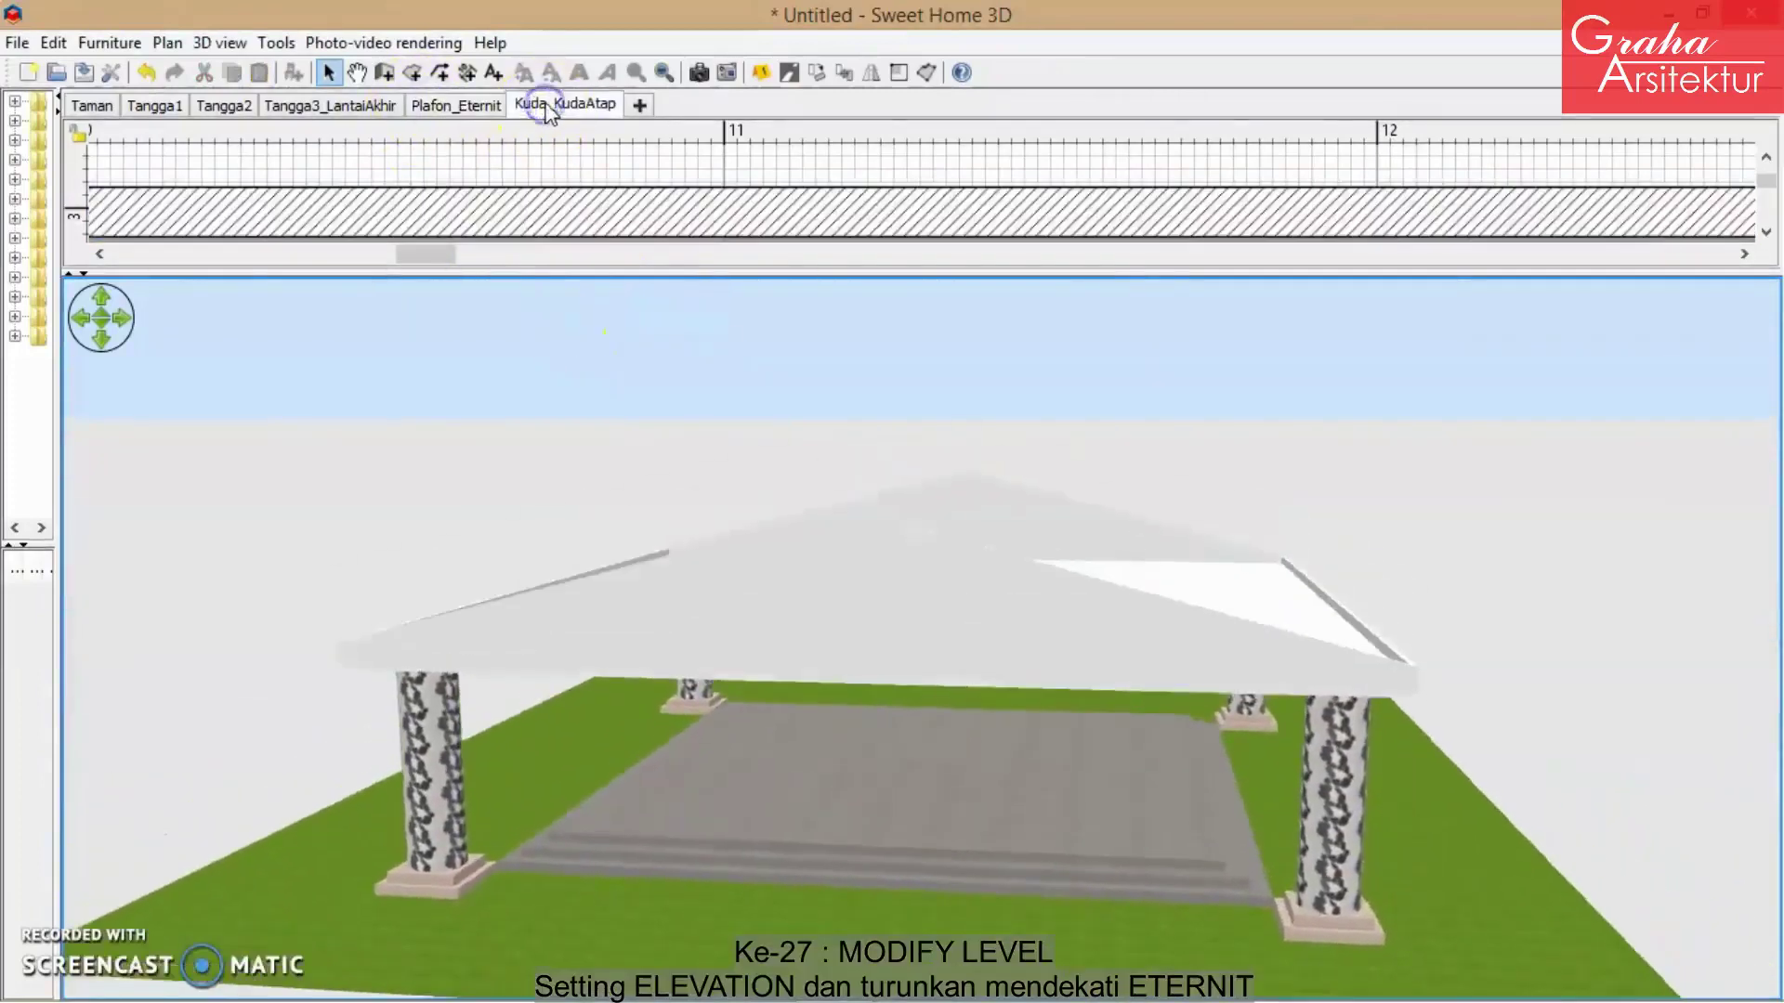
drag(773, 602, 851, 557)
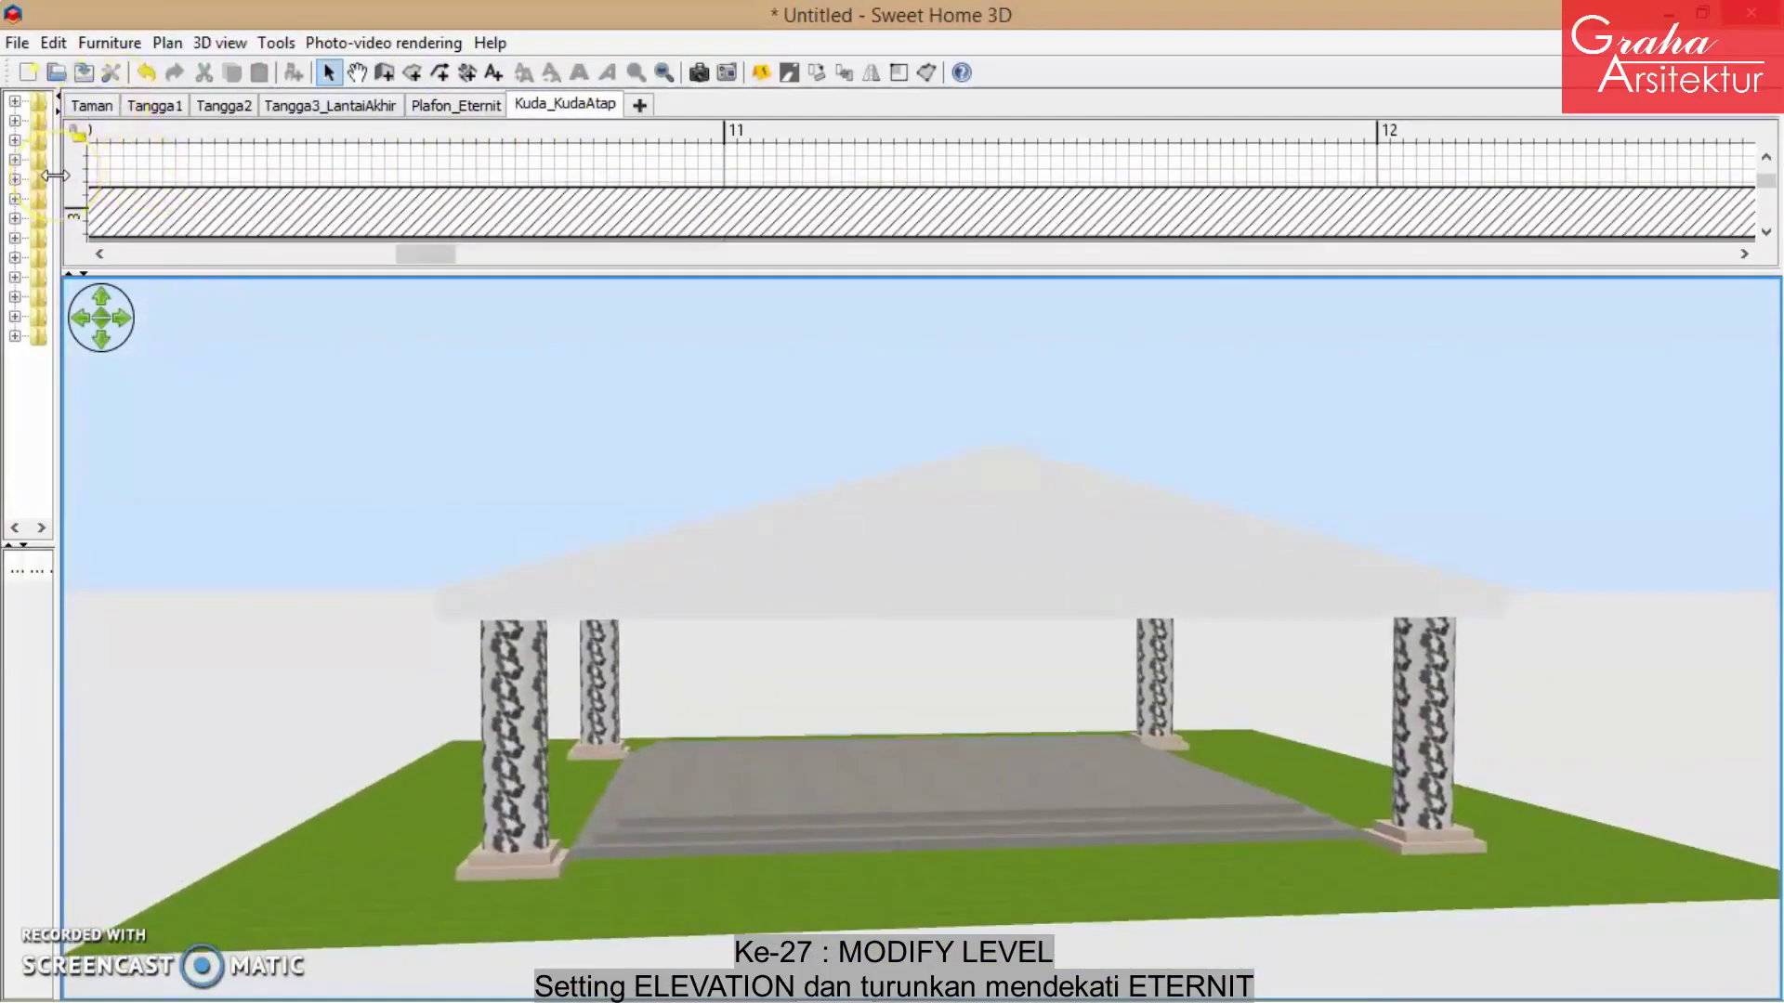
drag(53, 176, 65, 176)
drag(671, 550, 751, 553)
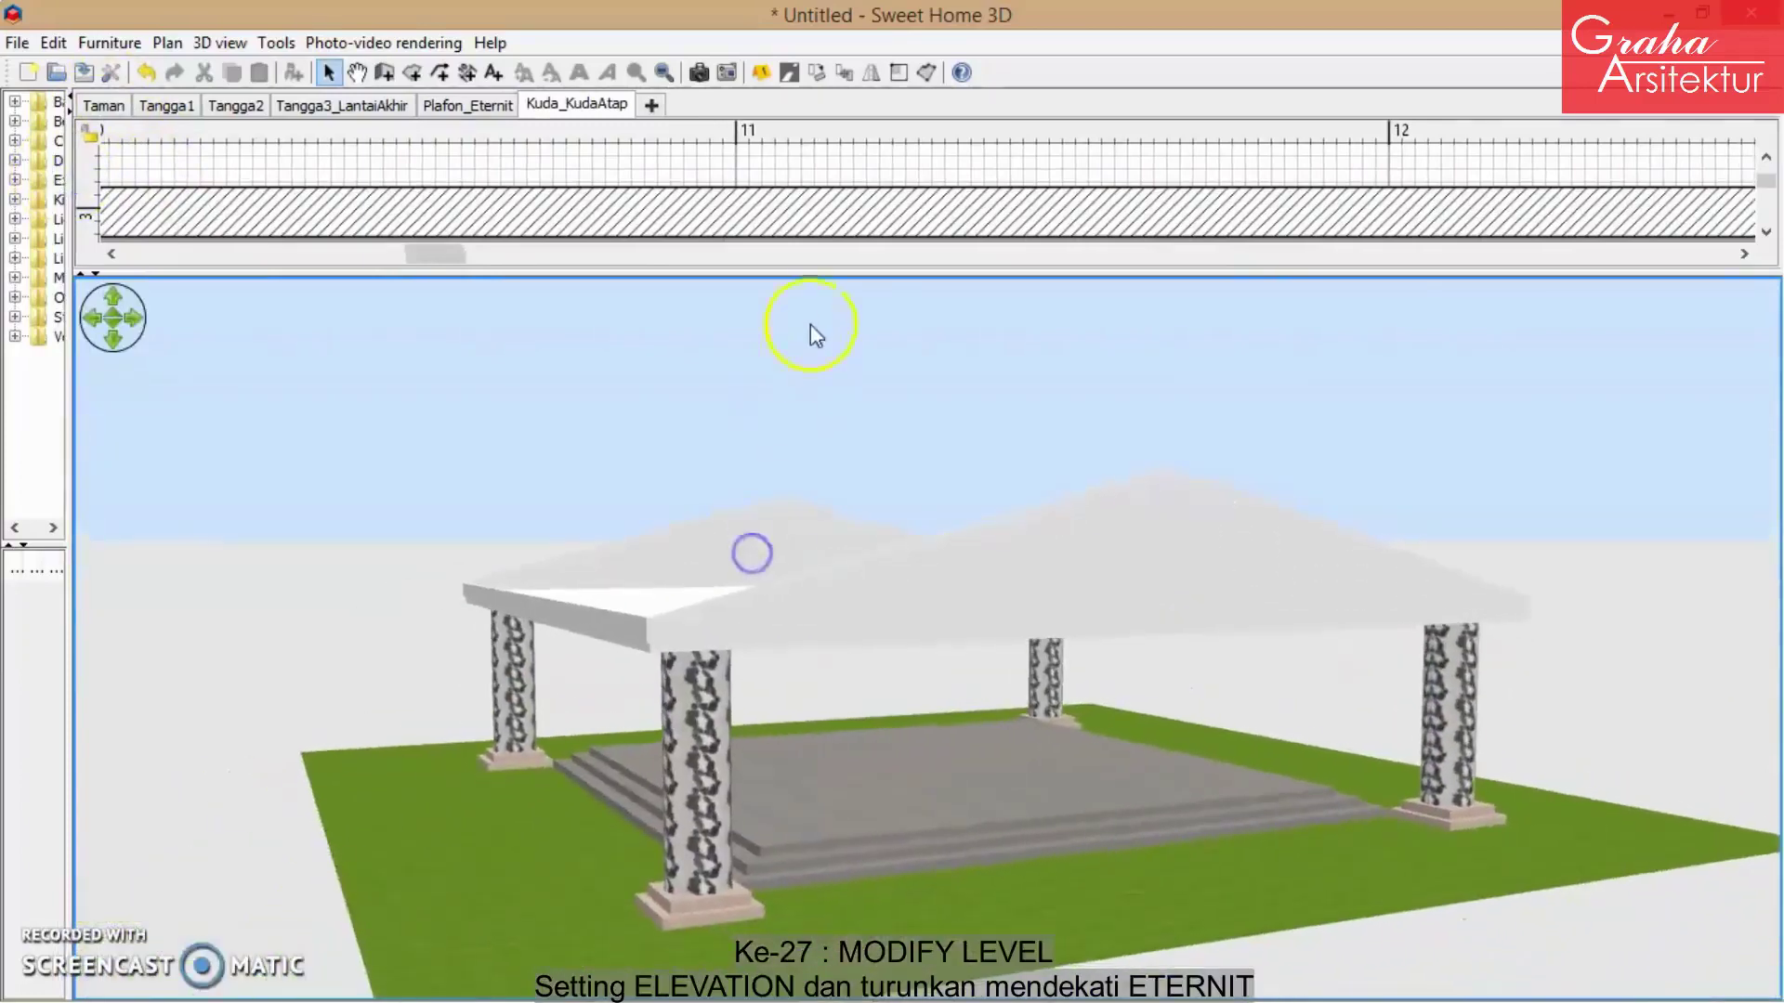
- Enlarge the plan area, select all the Kuda_KudaAtap walls and open the texture choices for their left side
drag(818, 276, 817, 534)
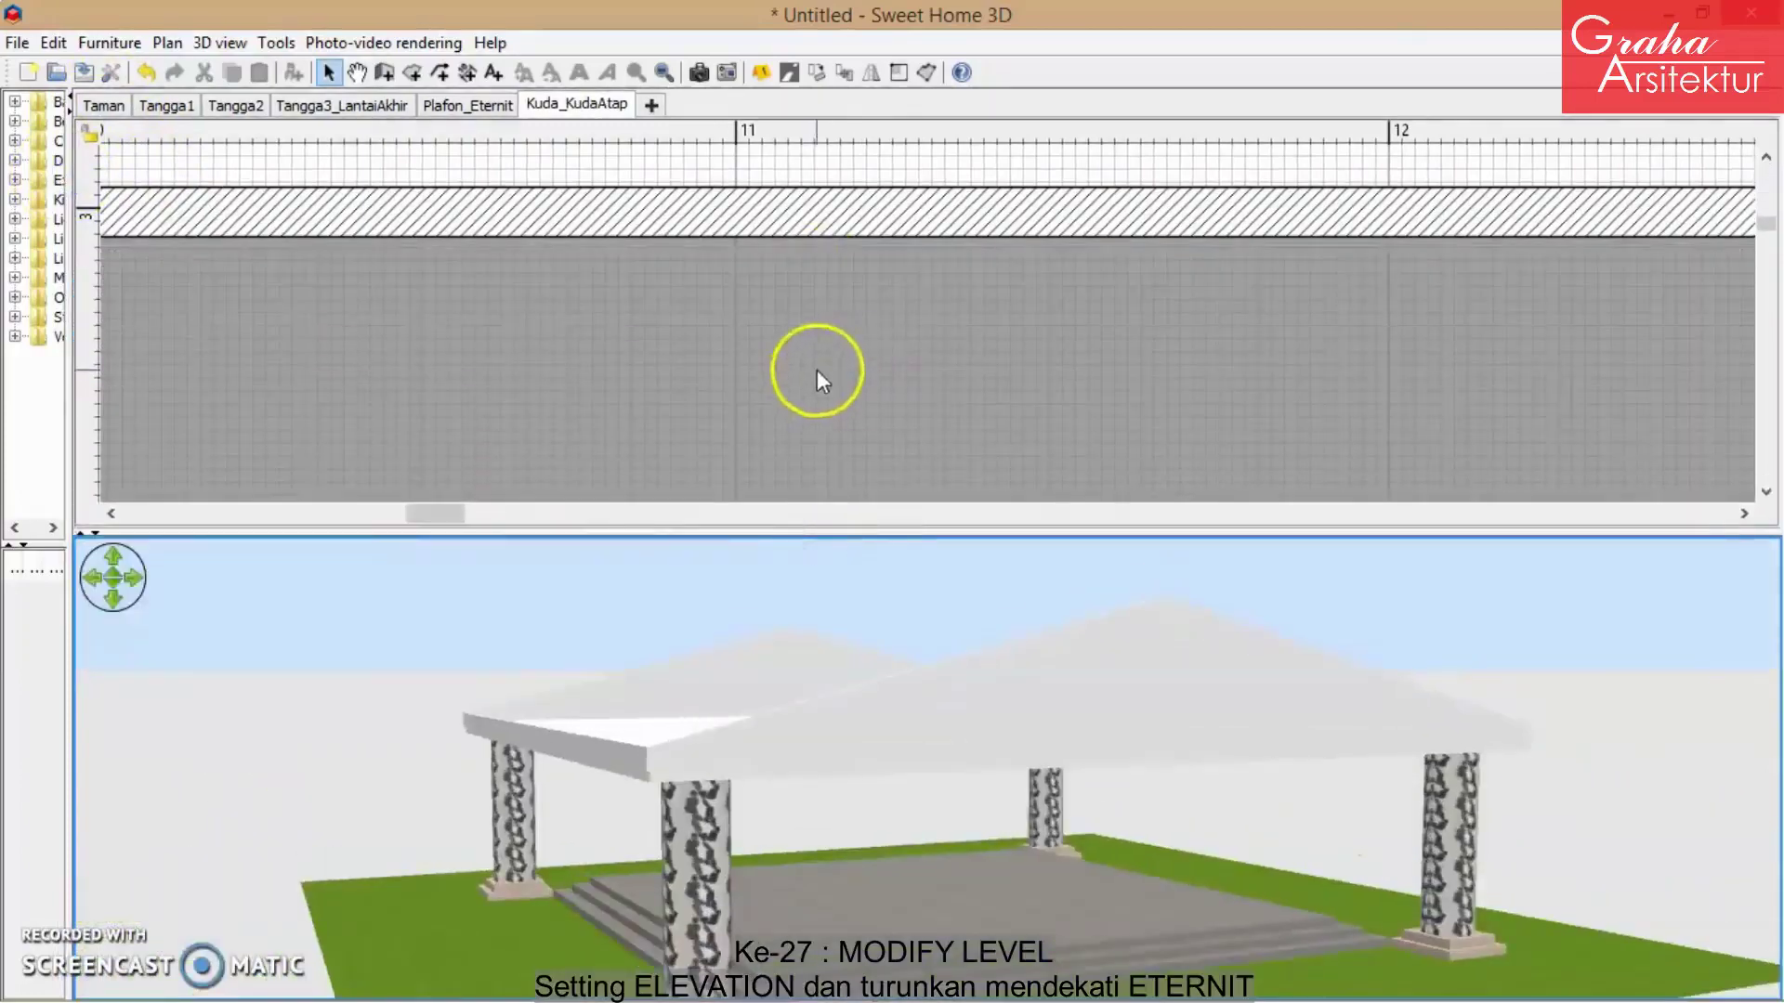
ctrl+scroll(867, 186, down, 6)
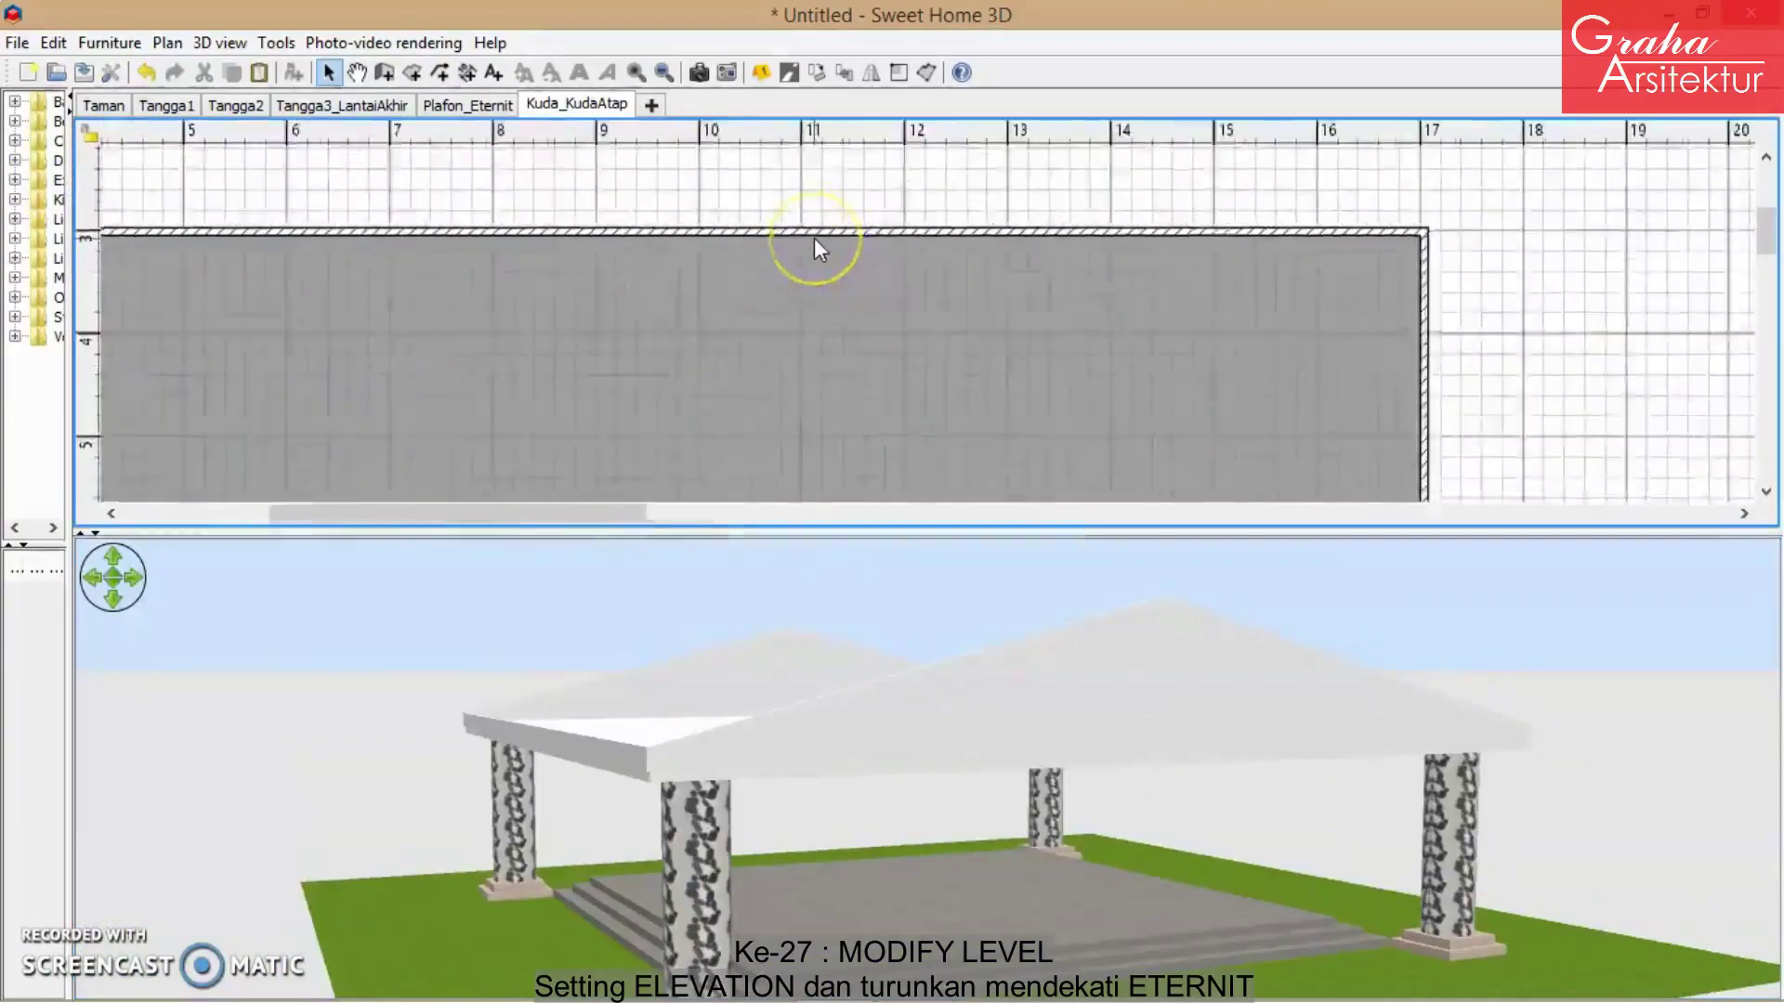
ctrl+scroll(814, 246, down, 2)
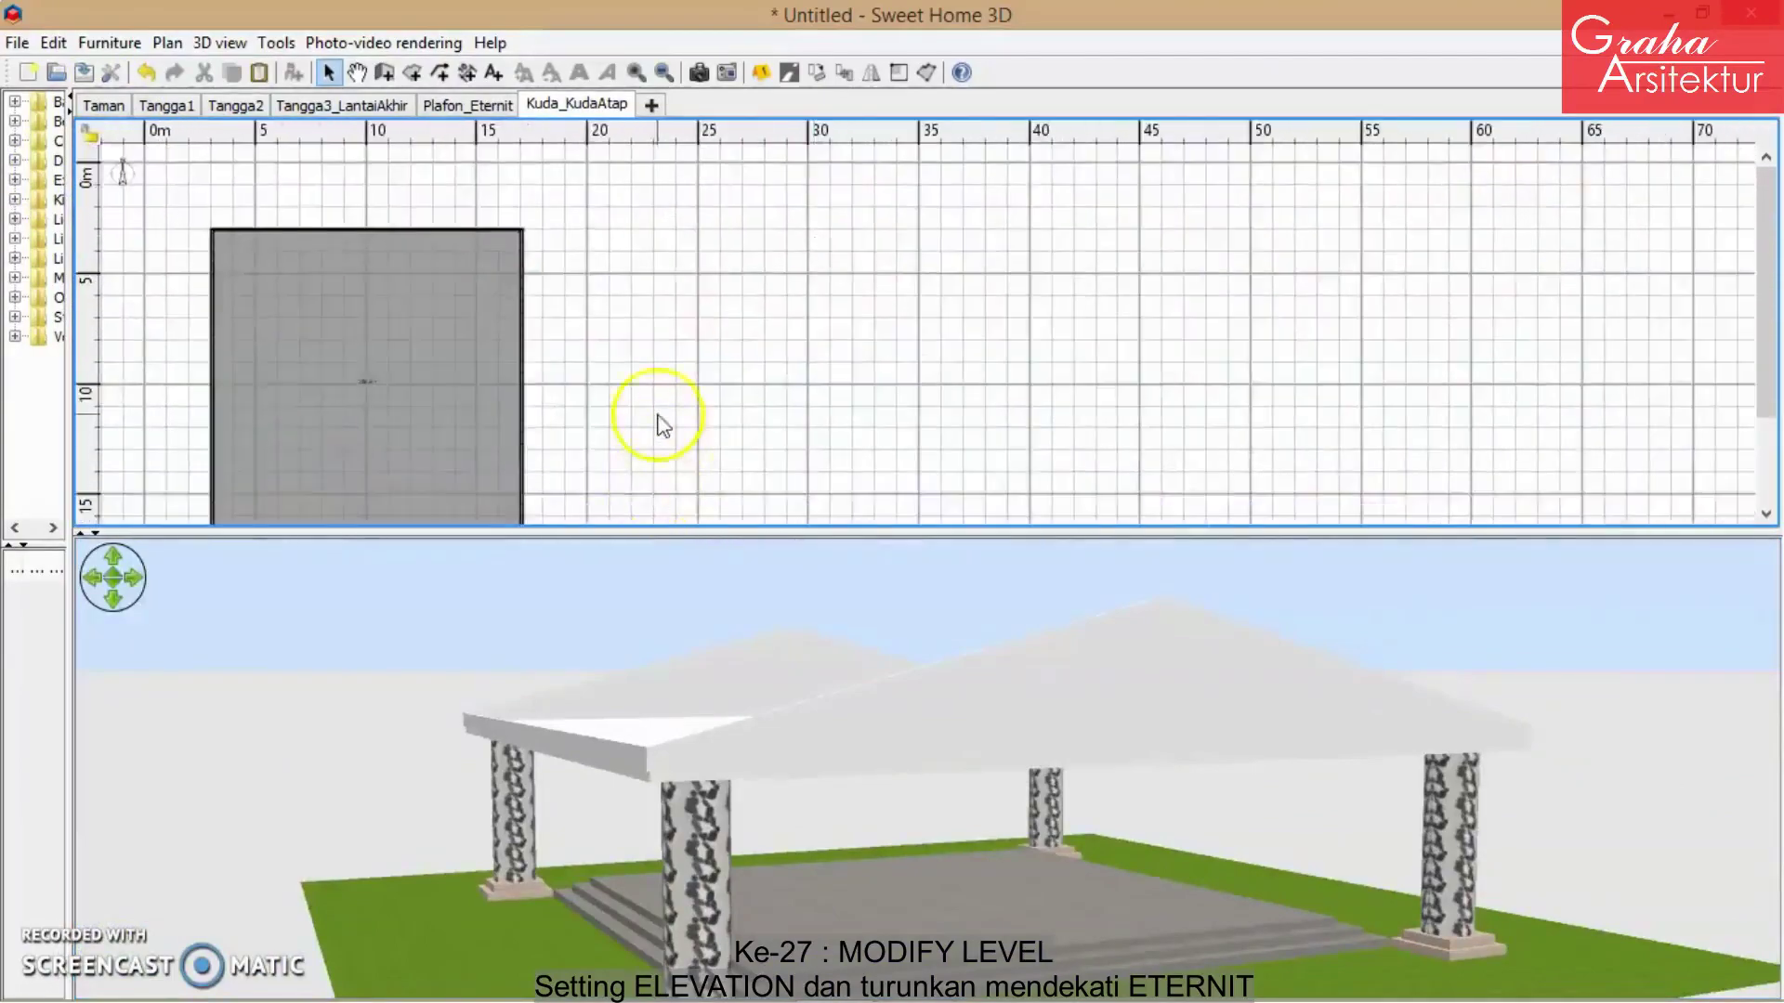
scroll(657, 424, down, 3)
ctrl+scroll(656, 424, down, 1)
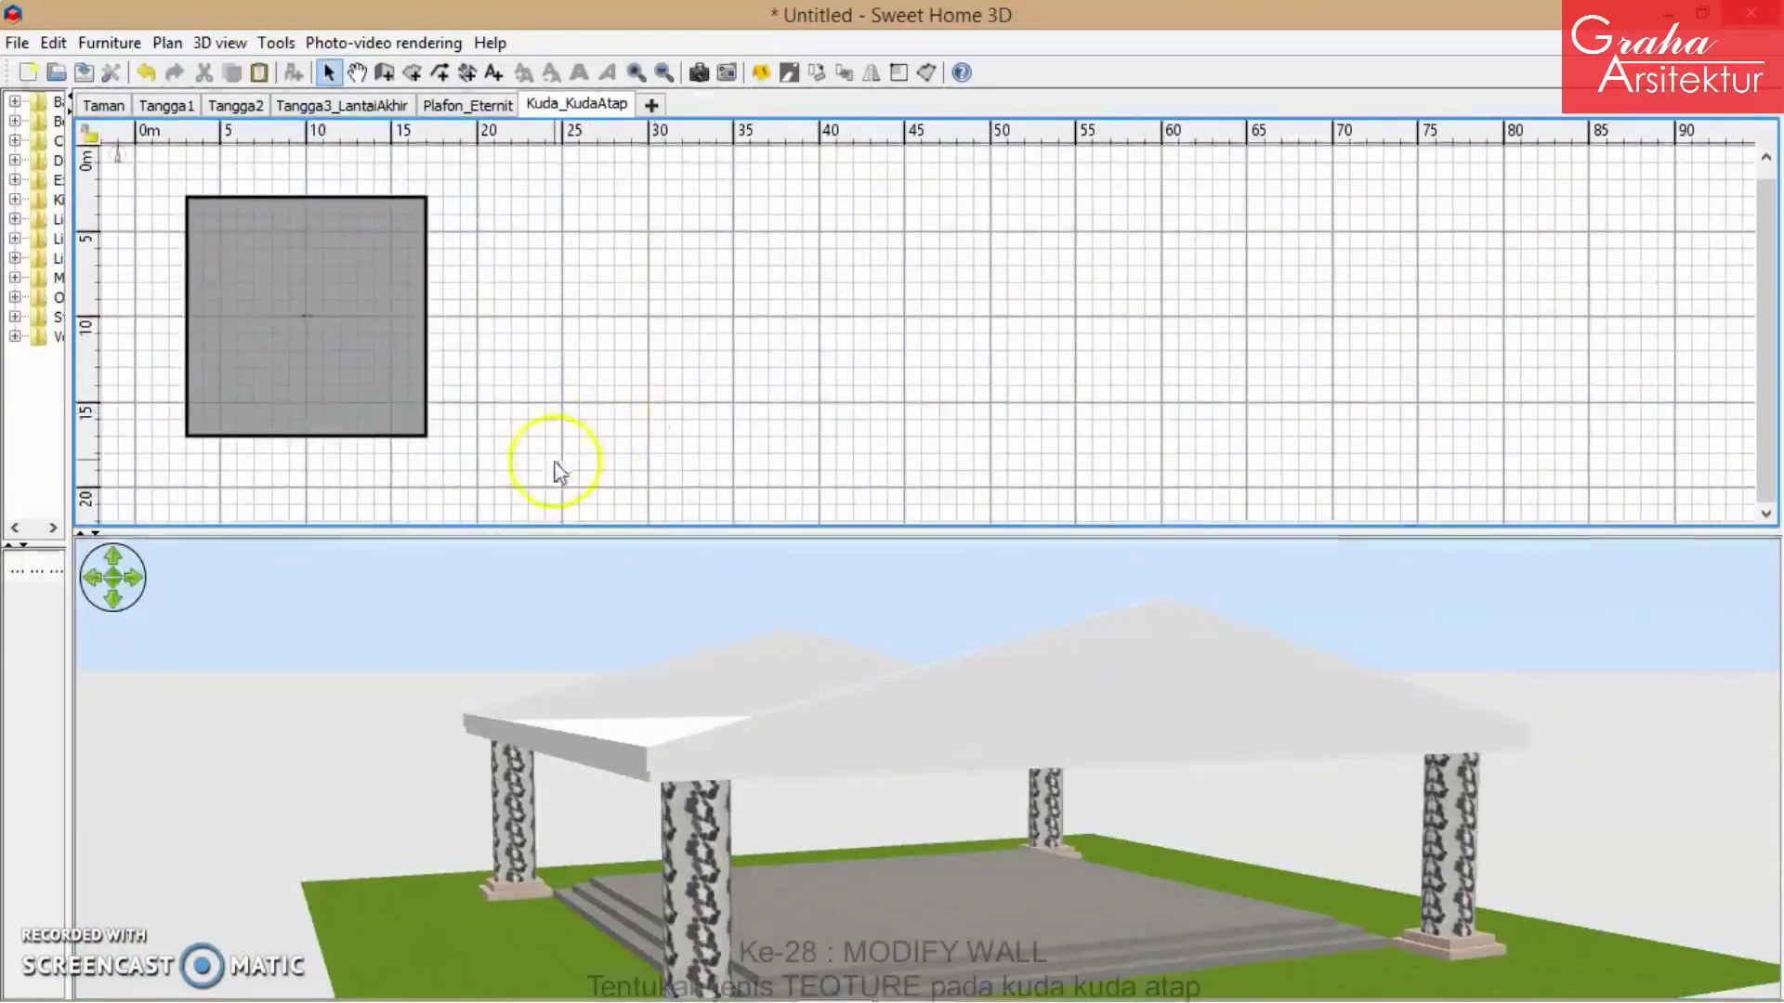
drag(490, 470, 143, 176)
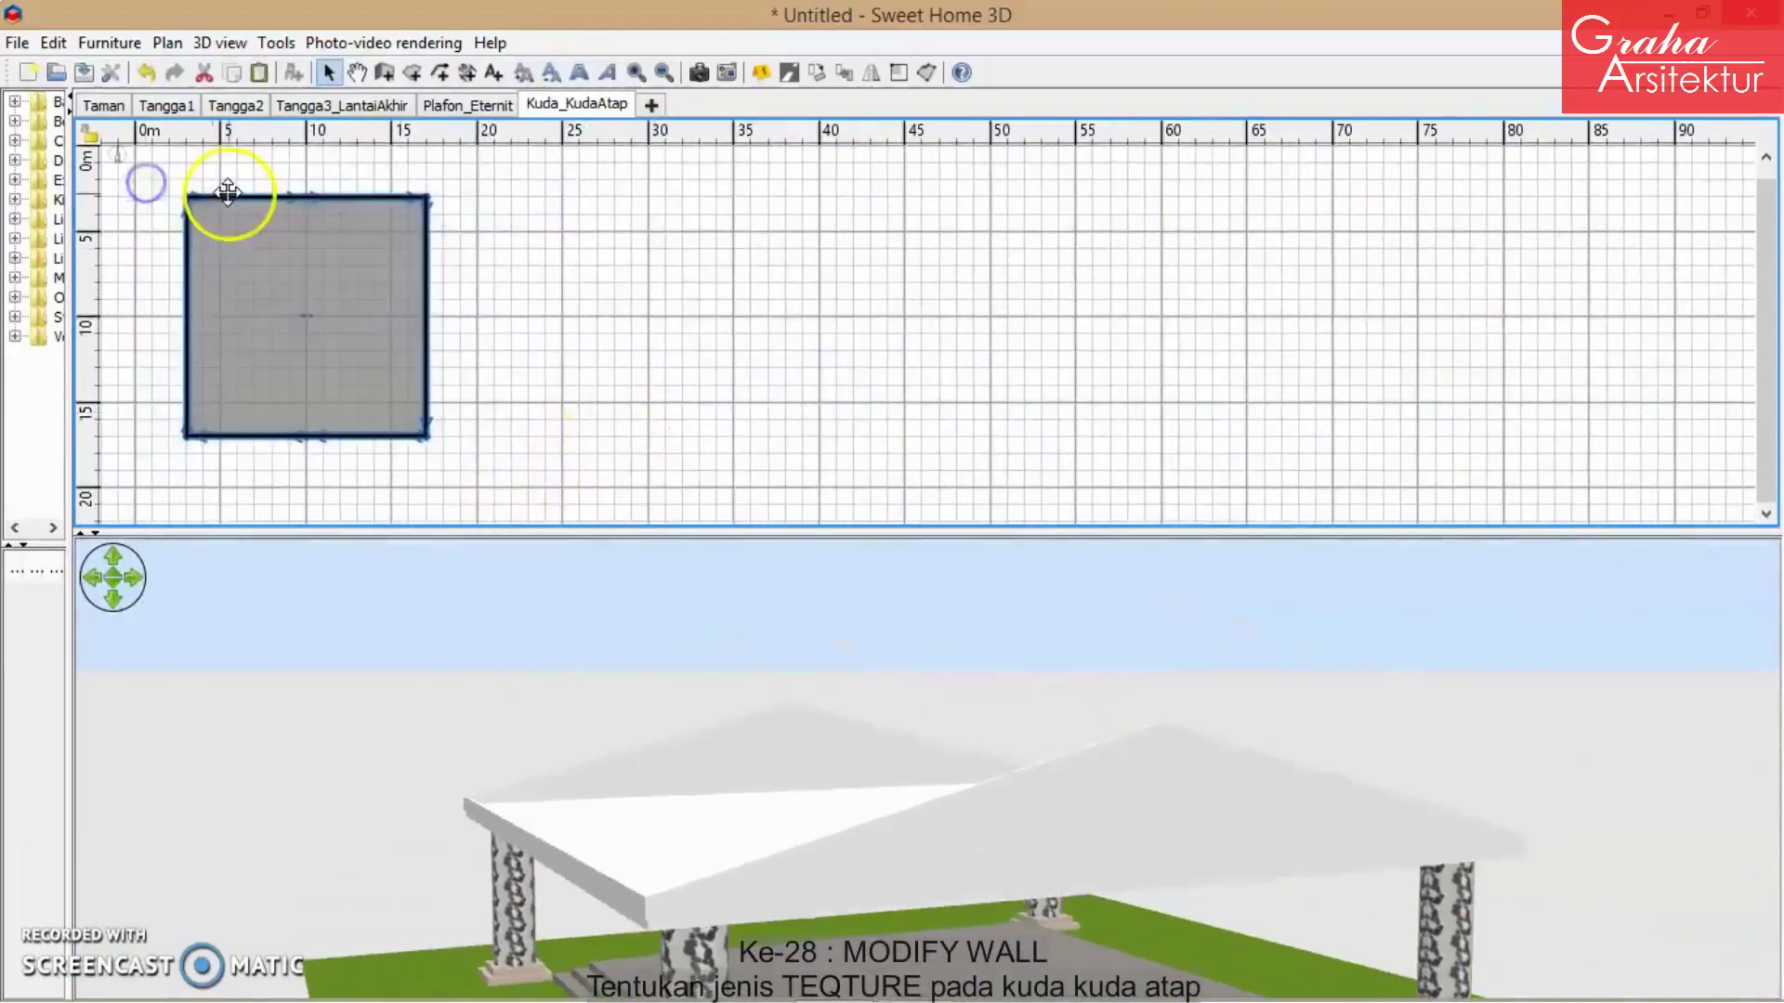
ctrl+scroll(233, 198, up, 1)
ctrl+scroll(233, 199, up, 4)
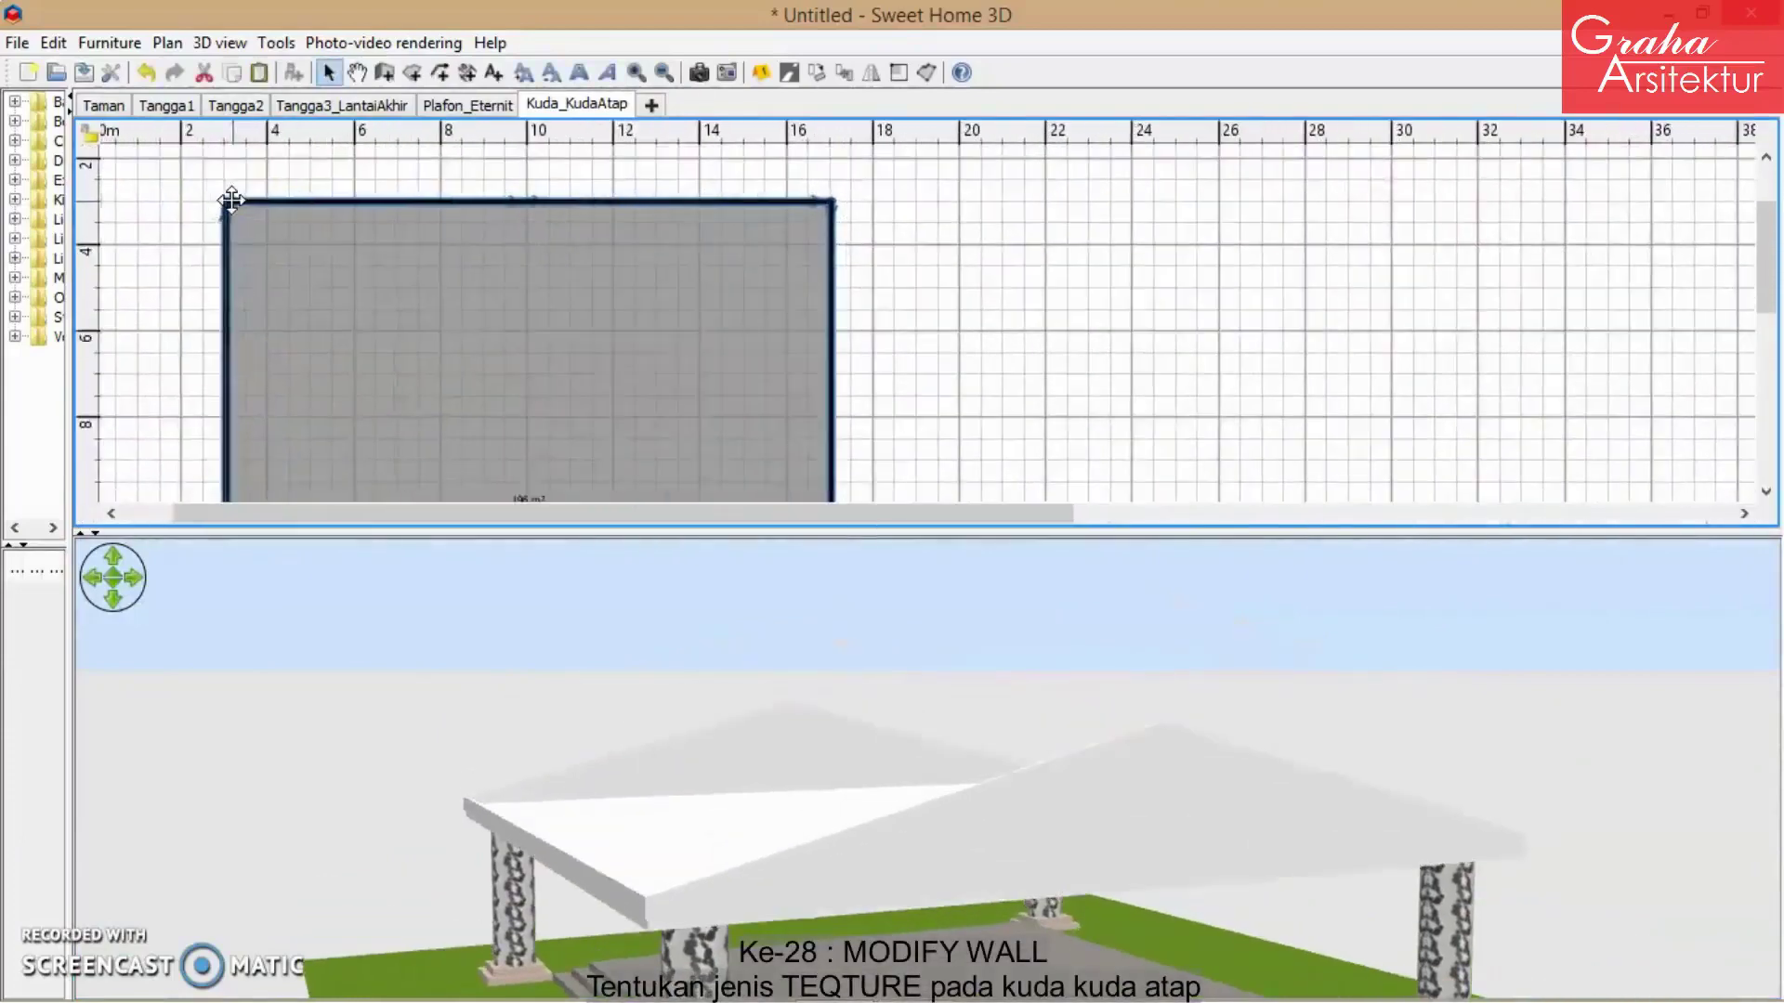
right_click(233, 200)
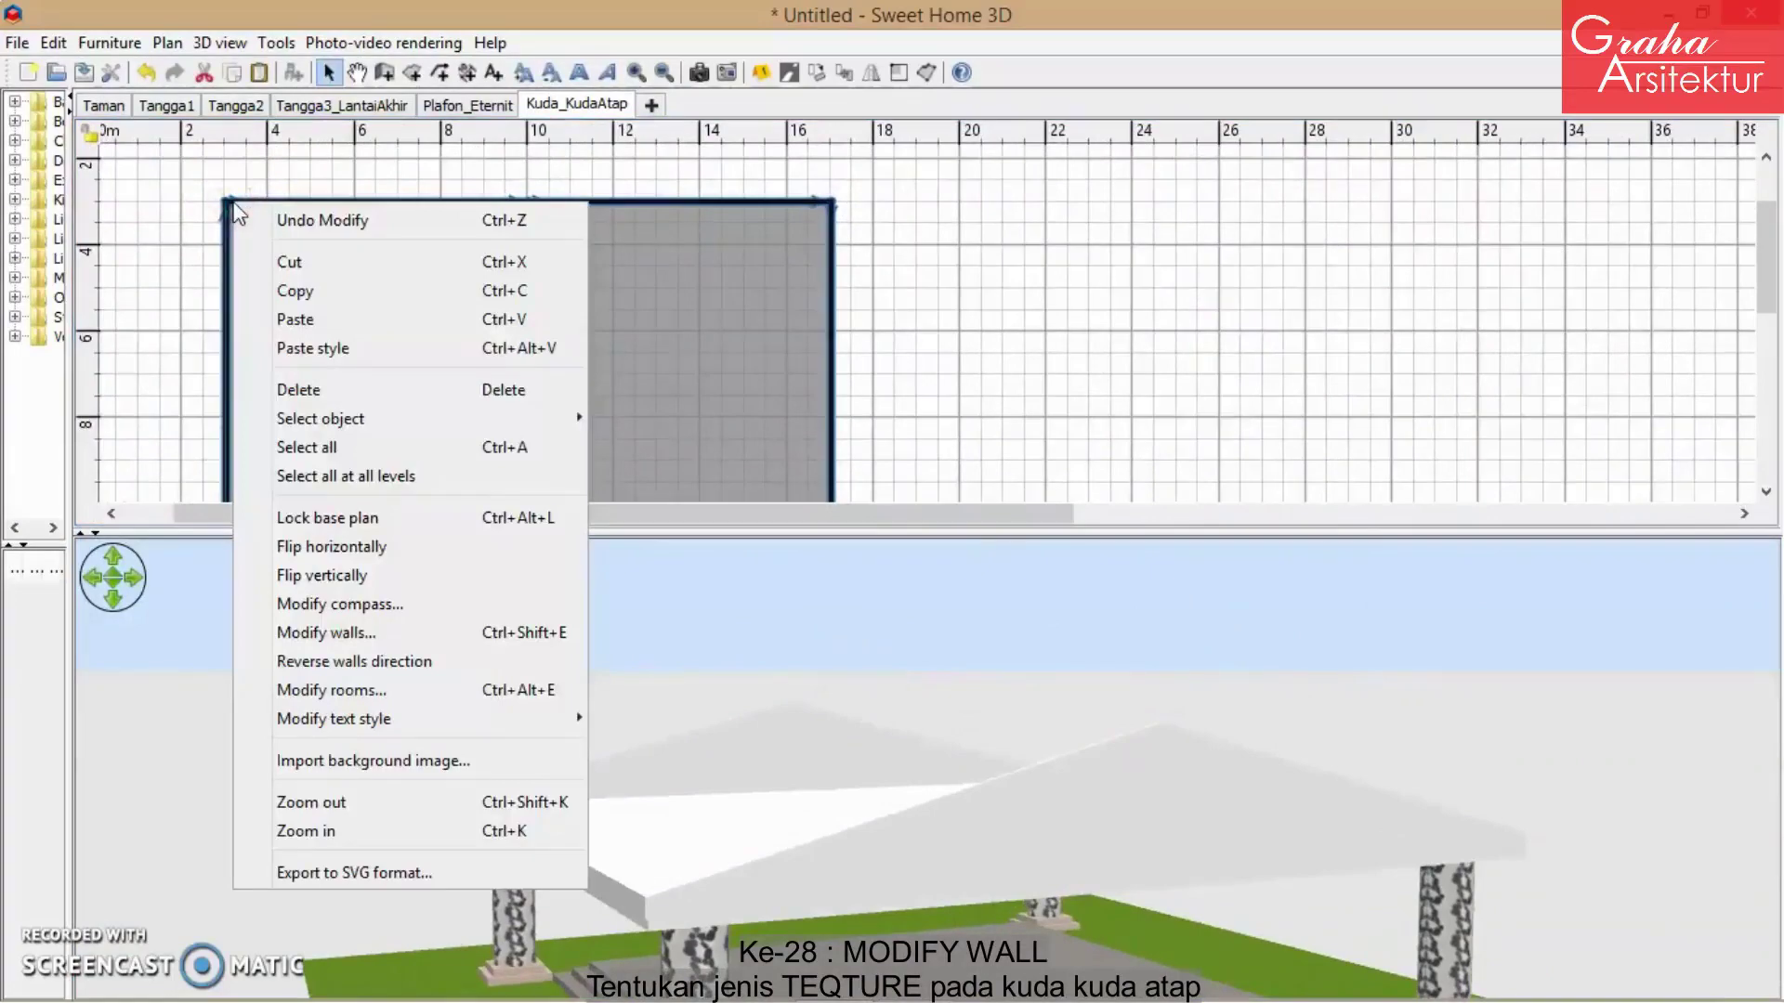
click(460, 635)
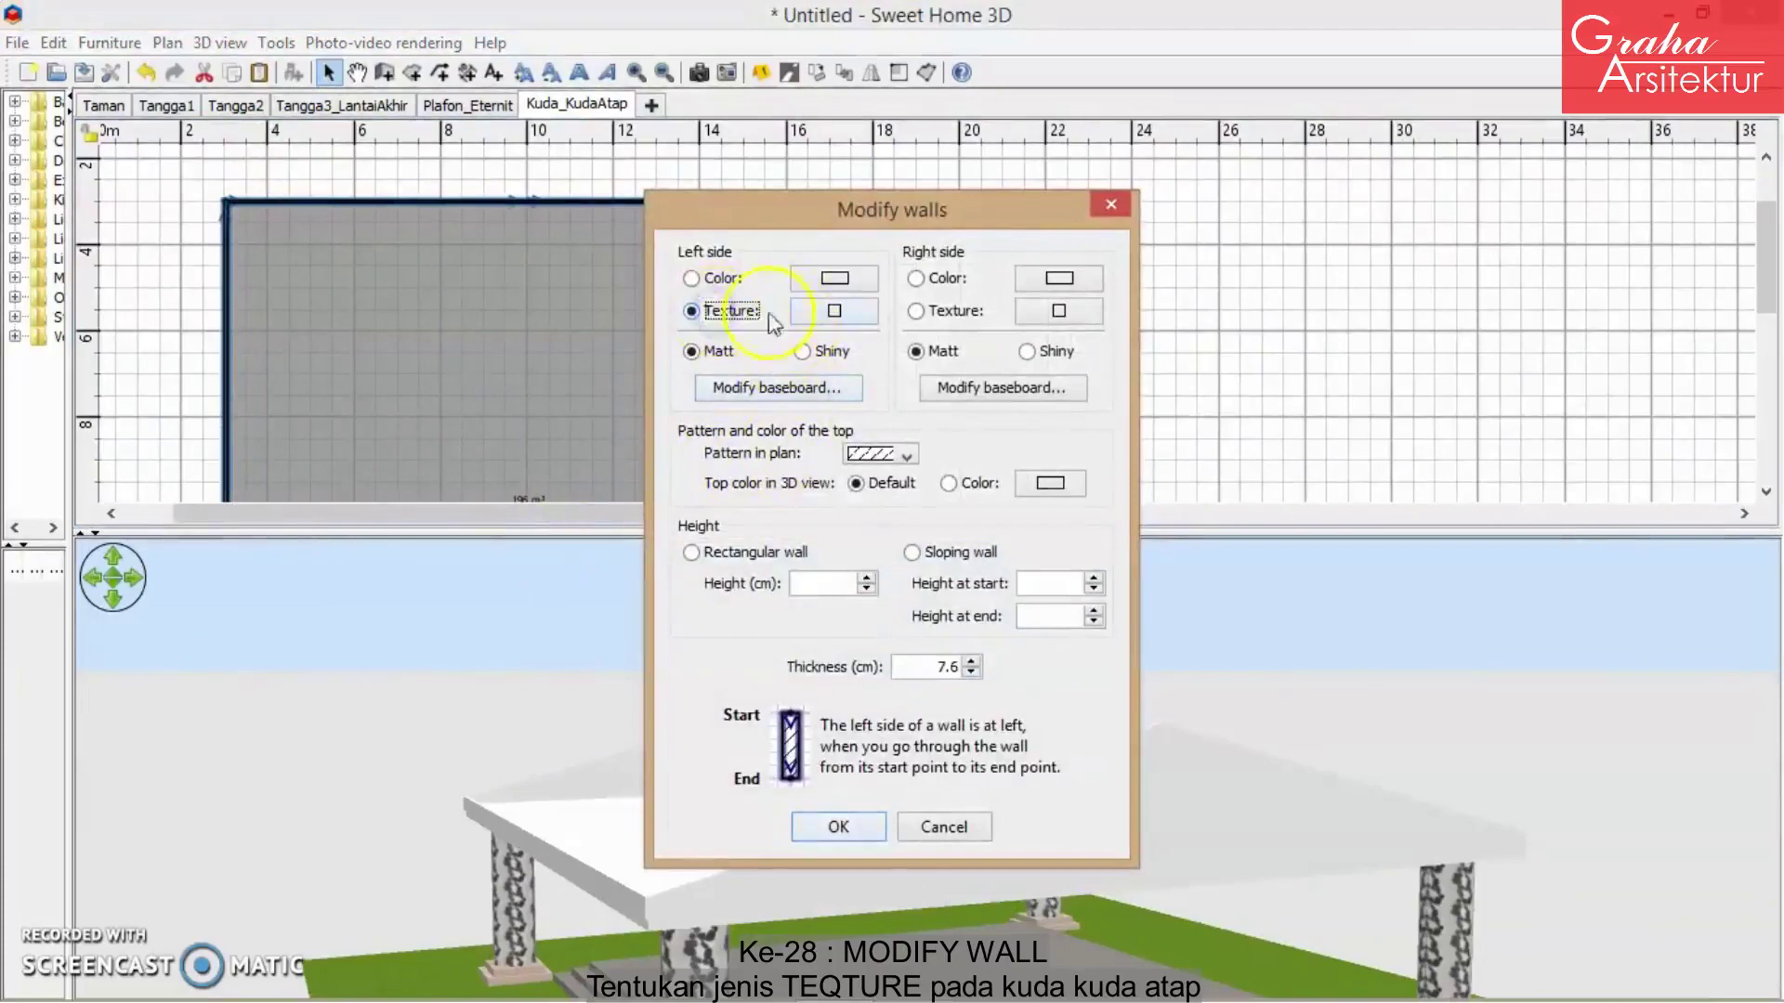
click(809, 318)
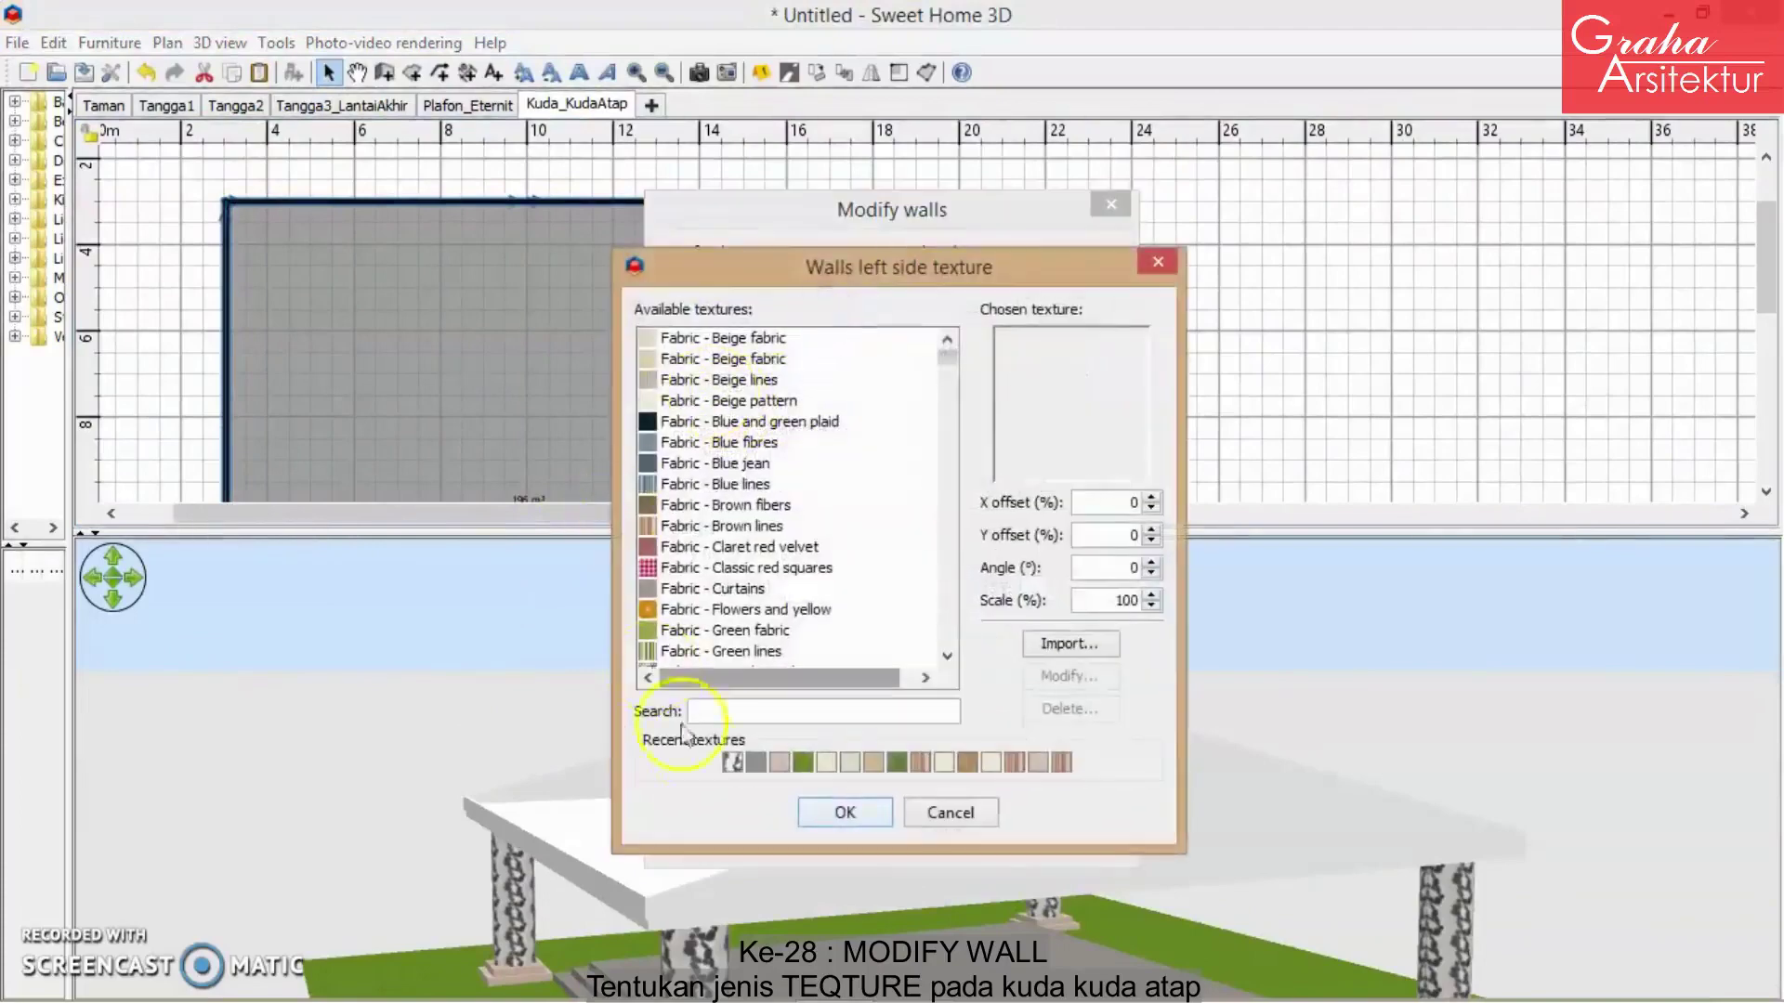
- Try several recent textures for the left side of the selected walls, including the beige ones and the brown stripes
click(758, 764)
click(780, 763)
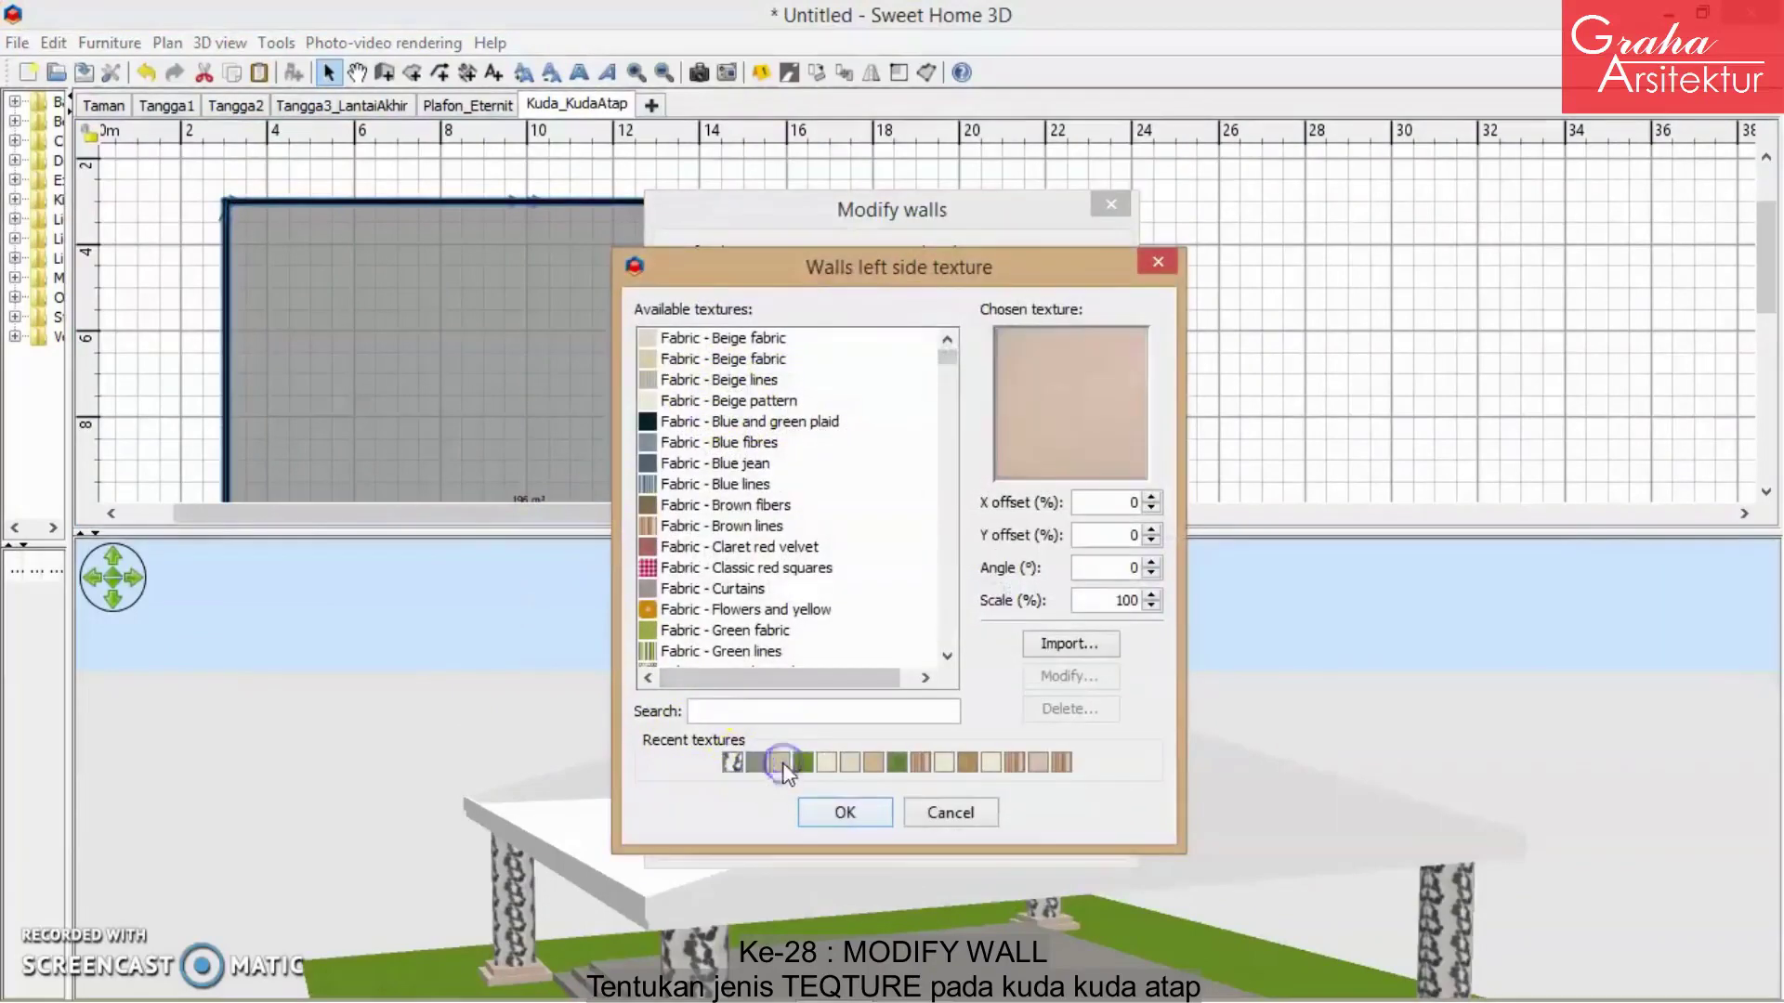
click(802, 762)
click(826, 762)
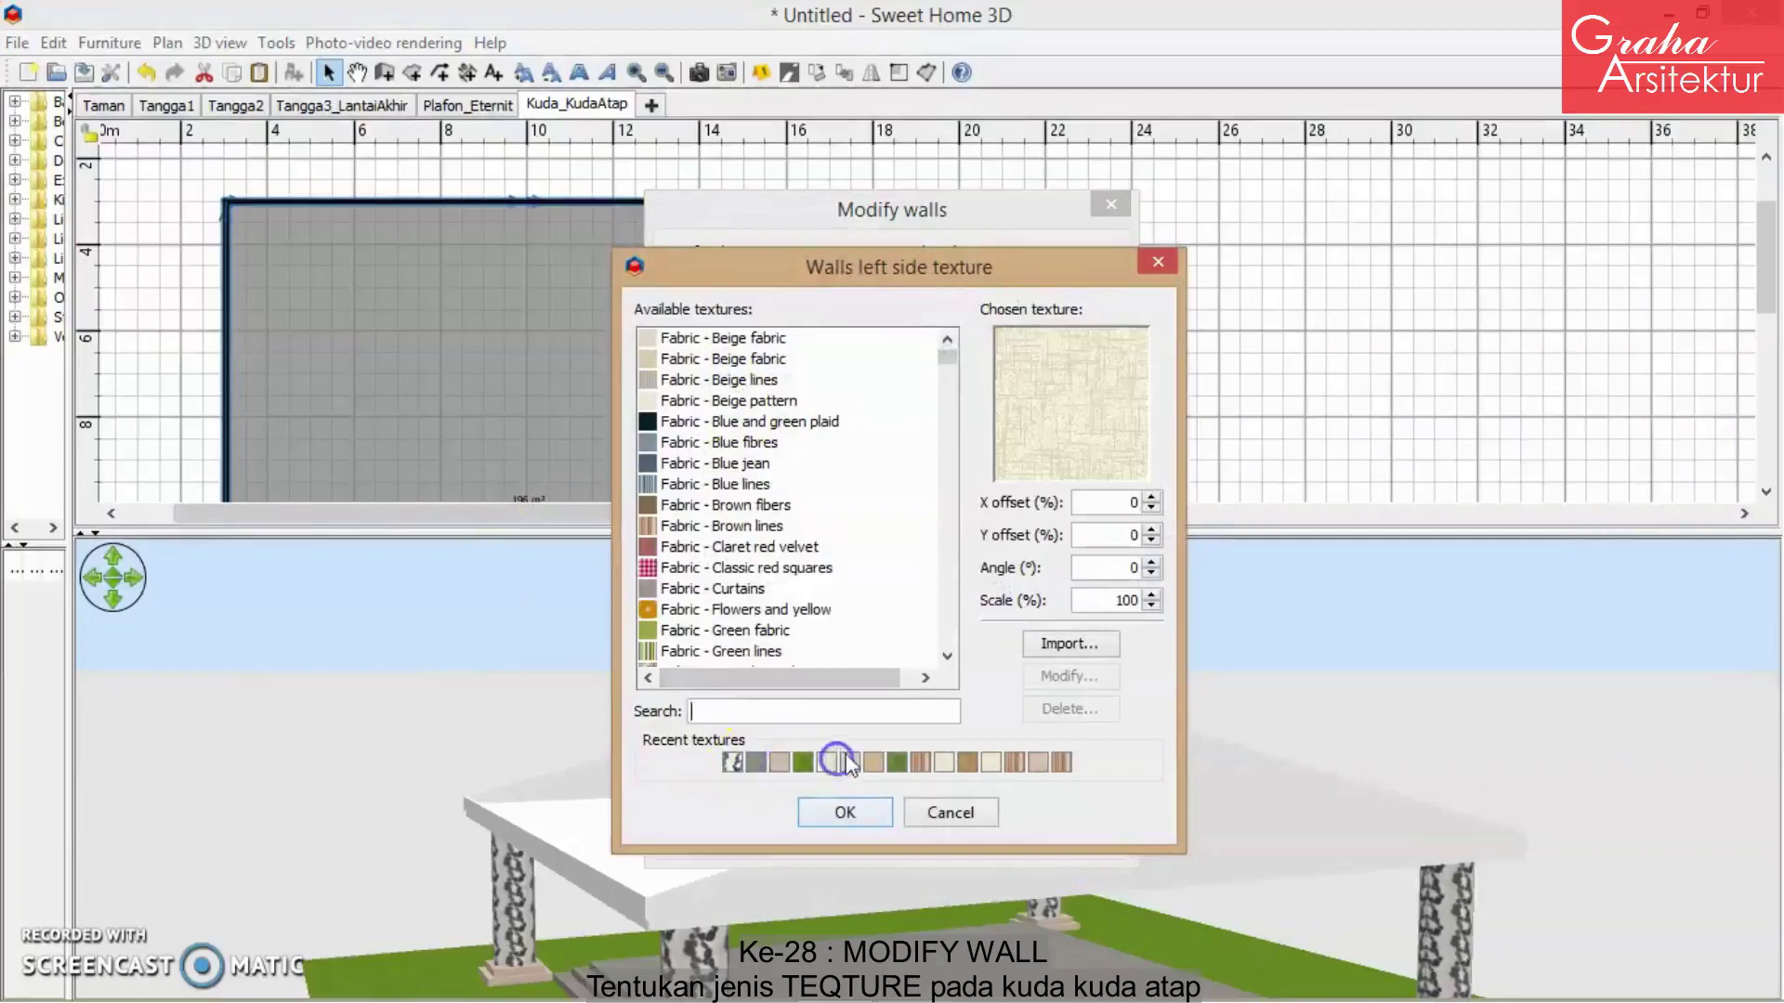
click(851, 762)
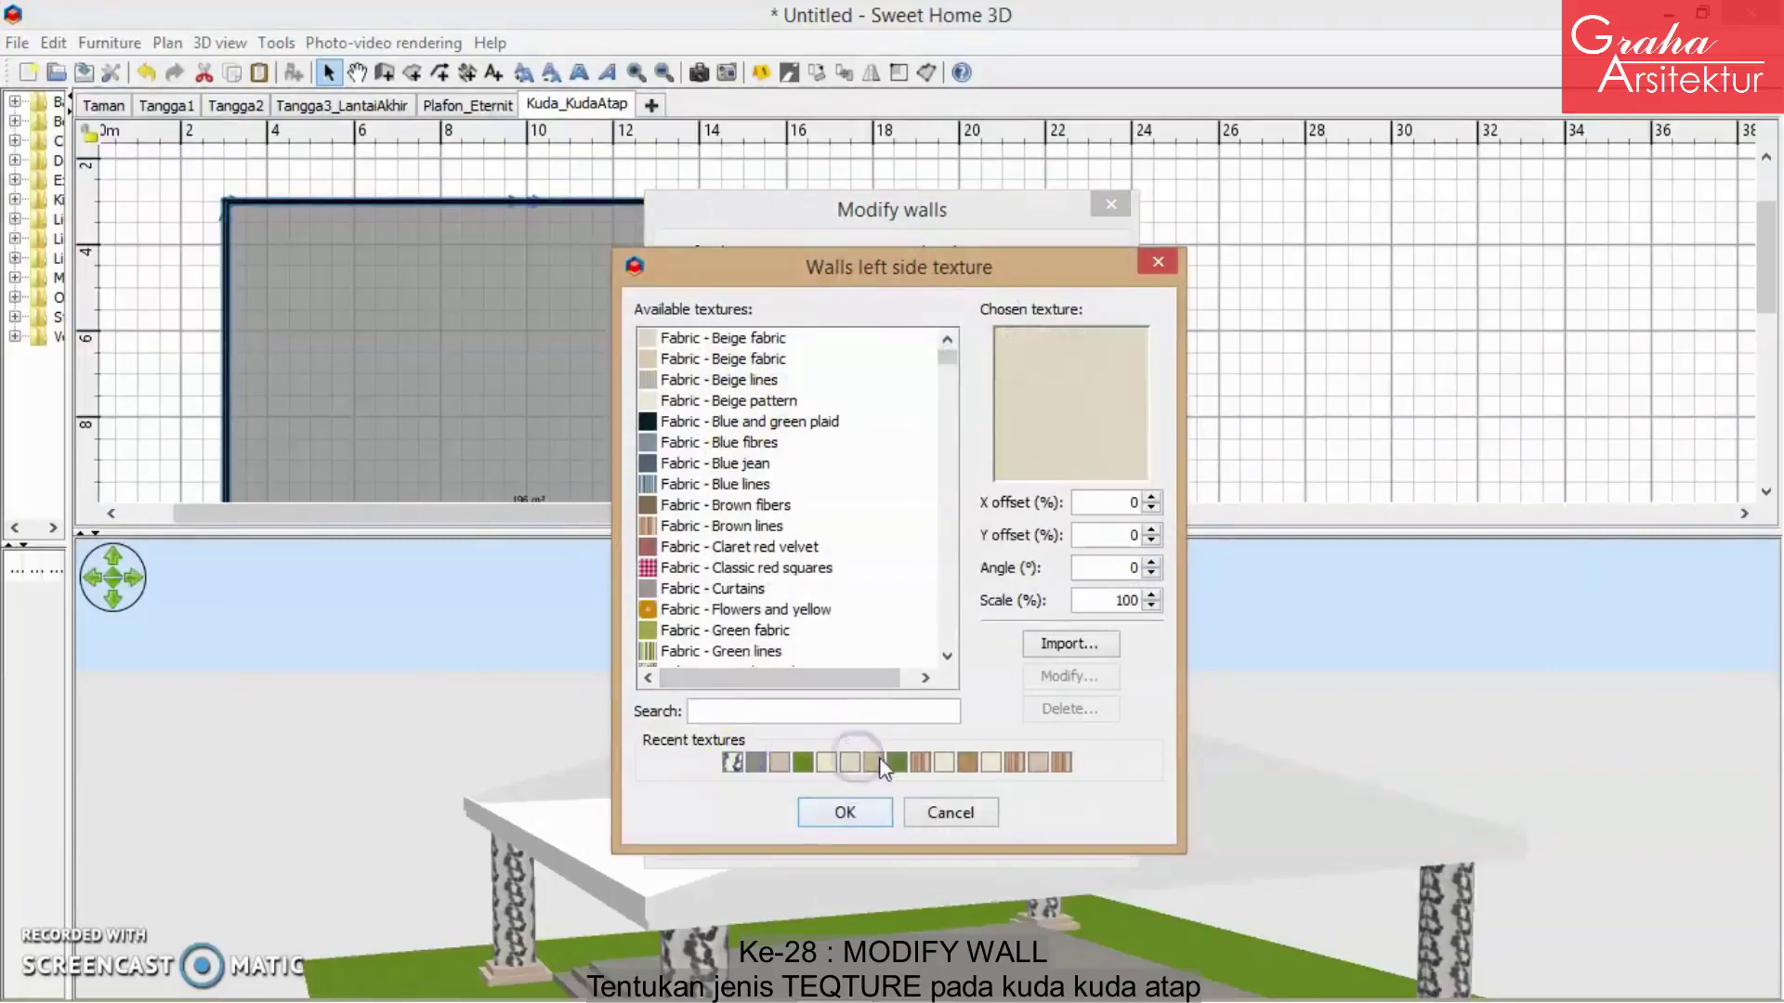
click(920, 762)
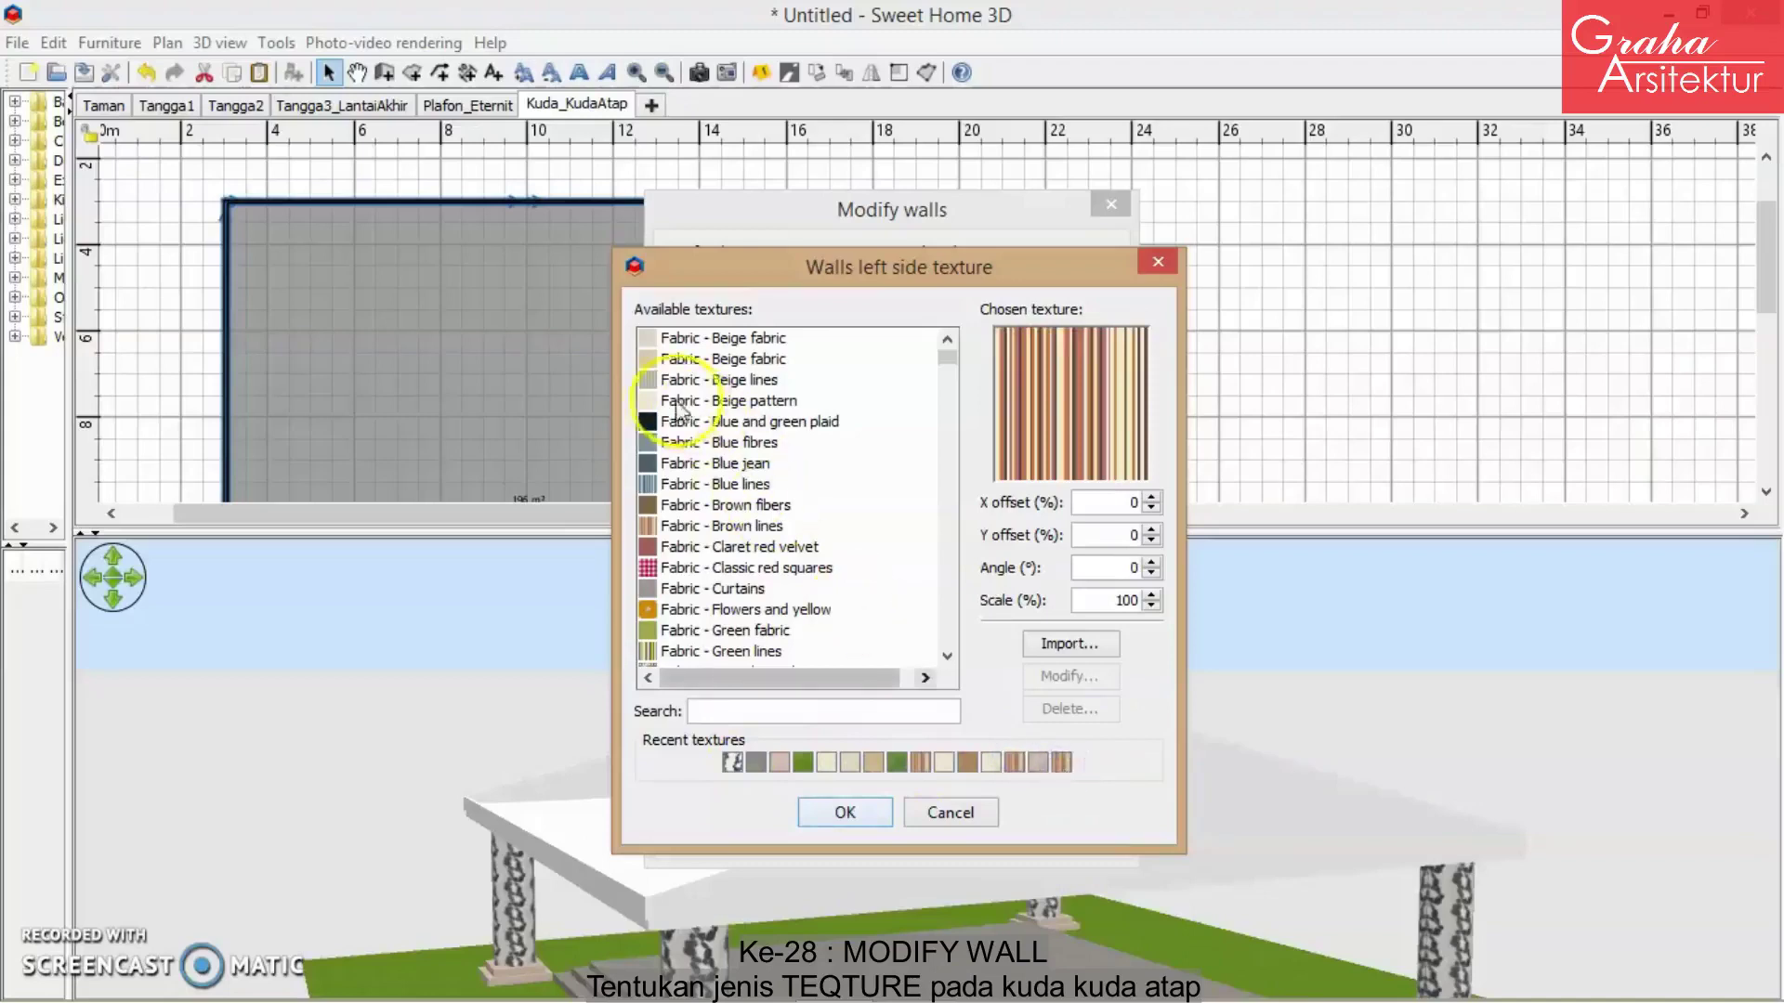
- Choose the dark grey Floor - Floor stones texture for the left side of the selected walls
key(Down)
key(Down)
key(Down)
key(Down)
key(Down)
key(Down)
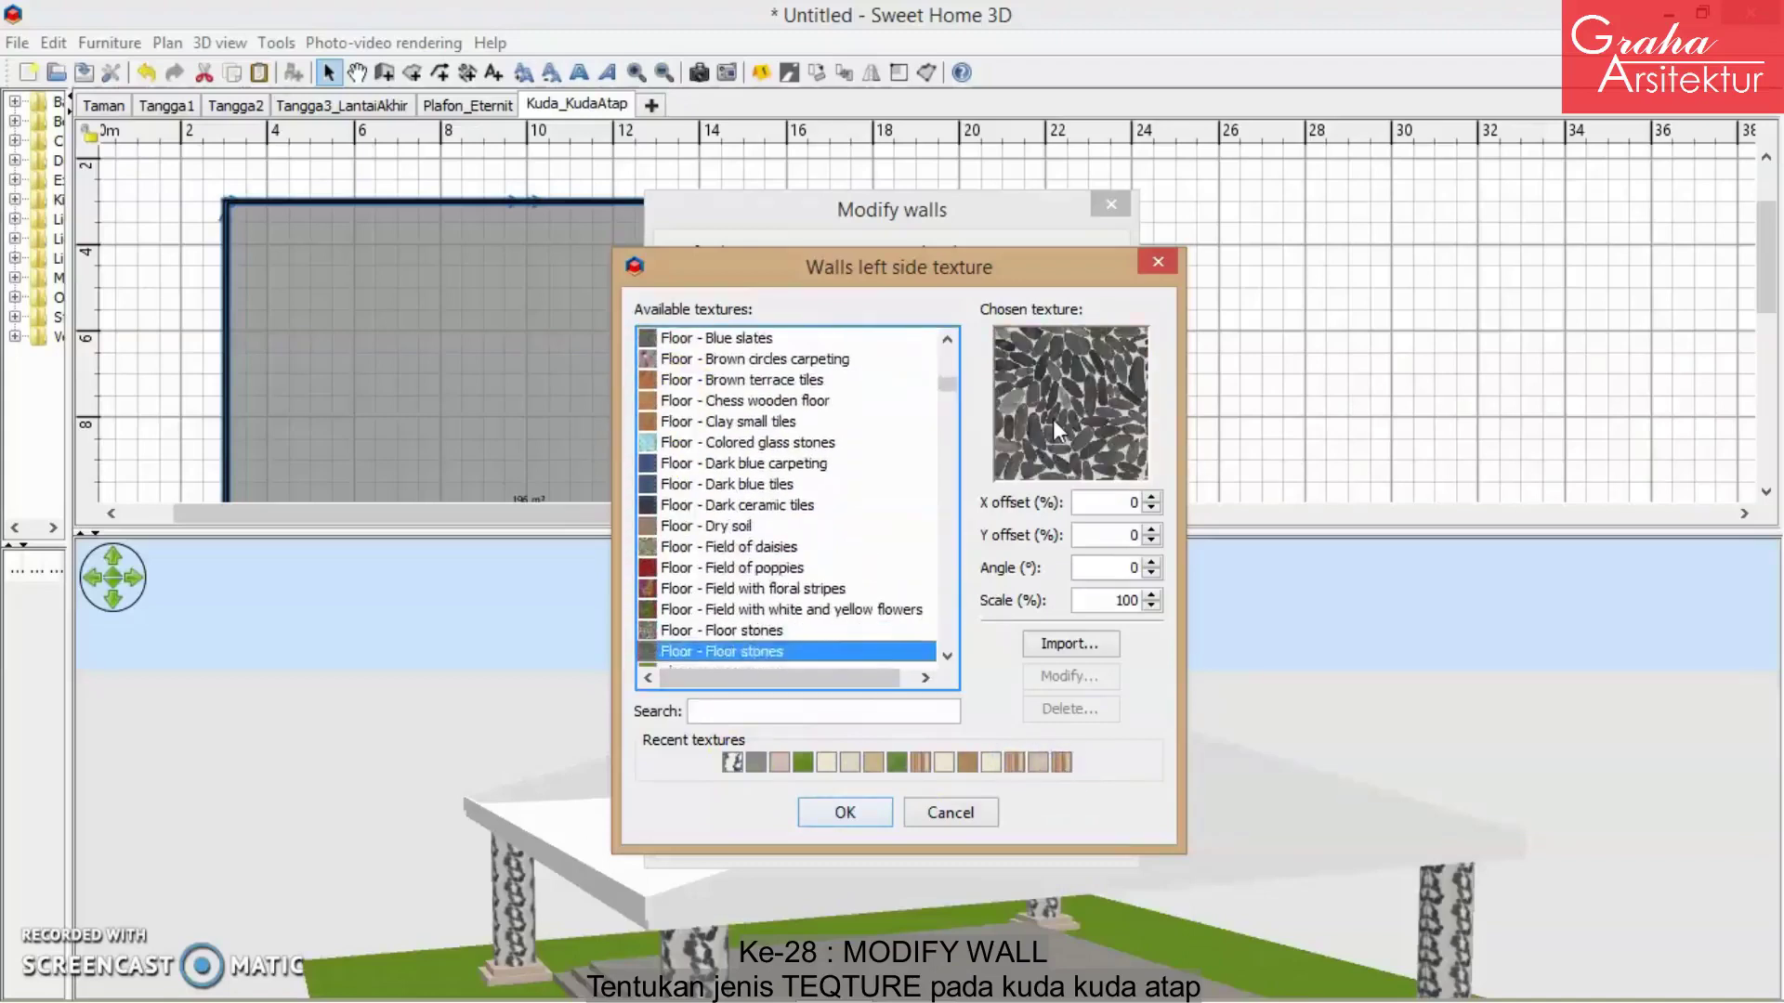
key(Down)
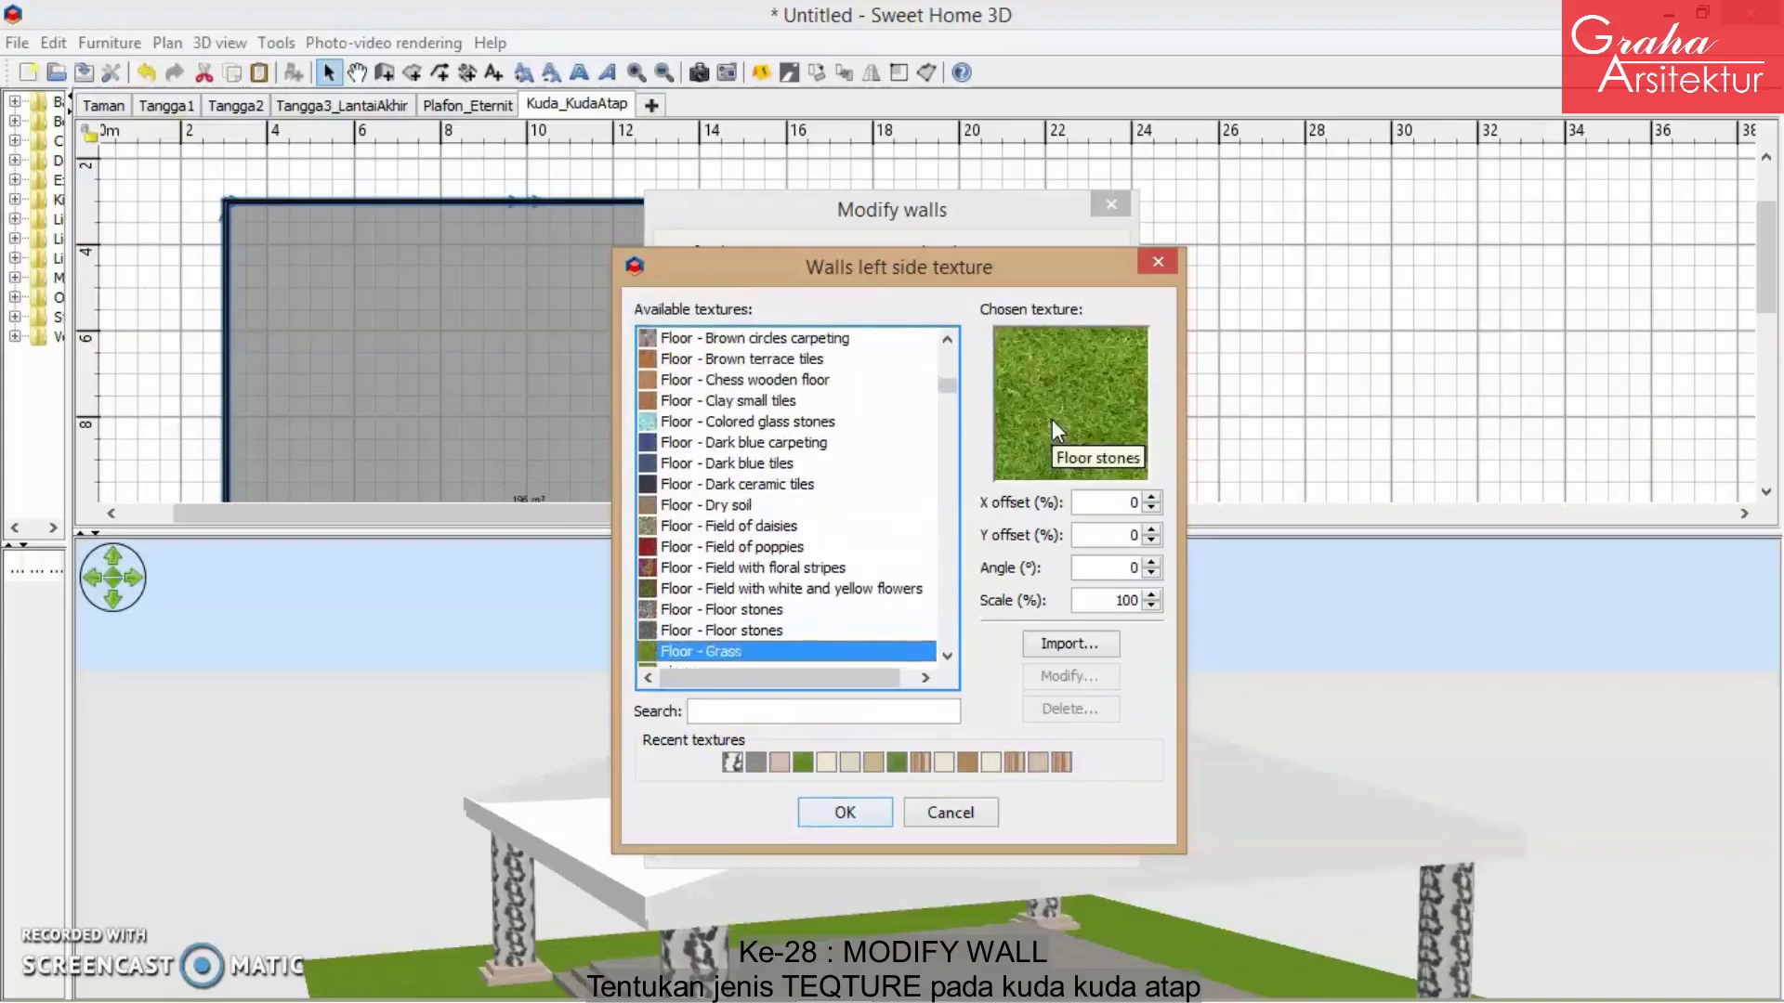
key(Up)
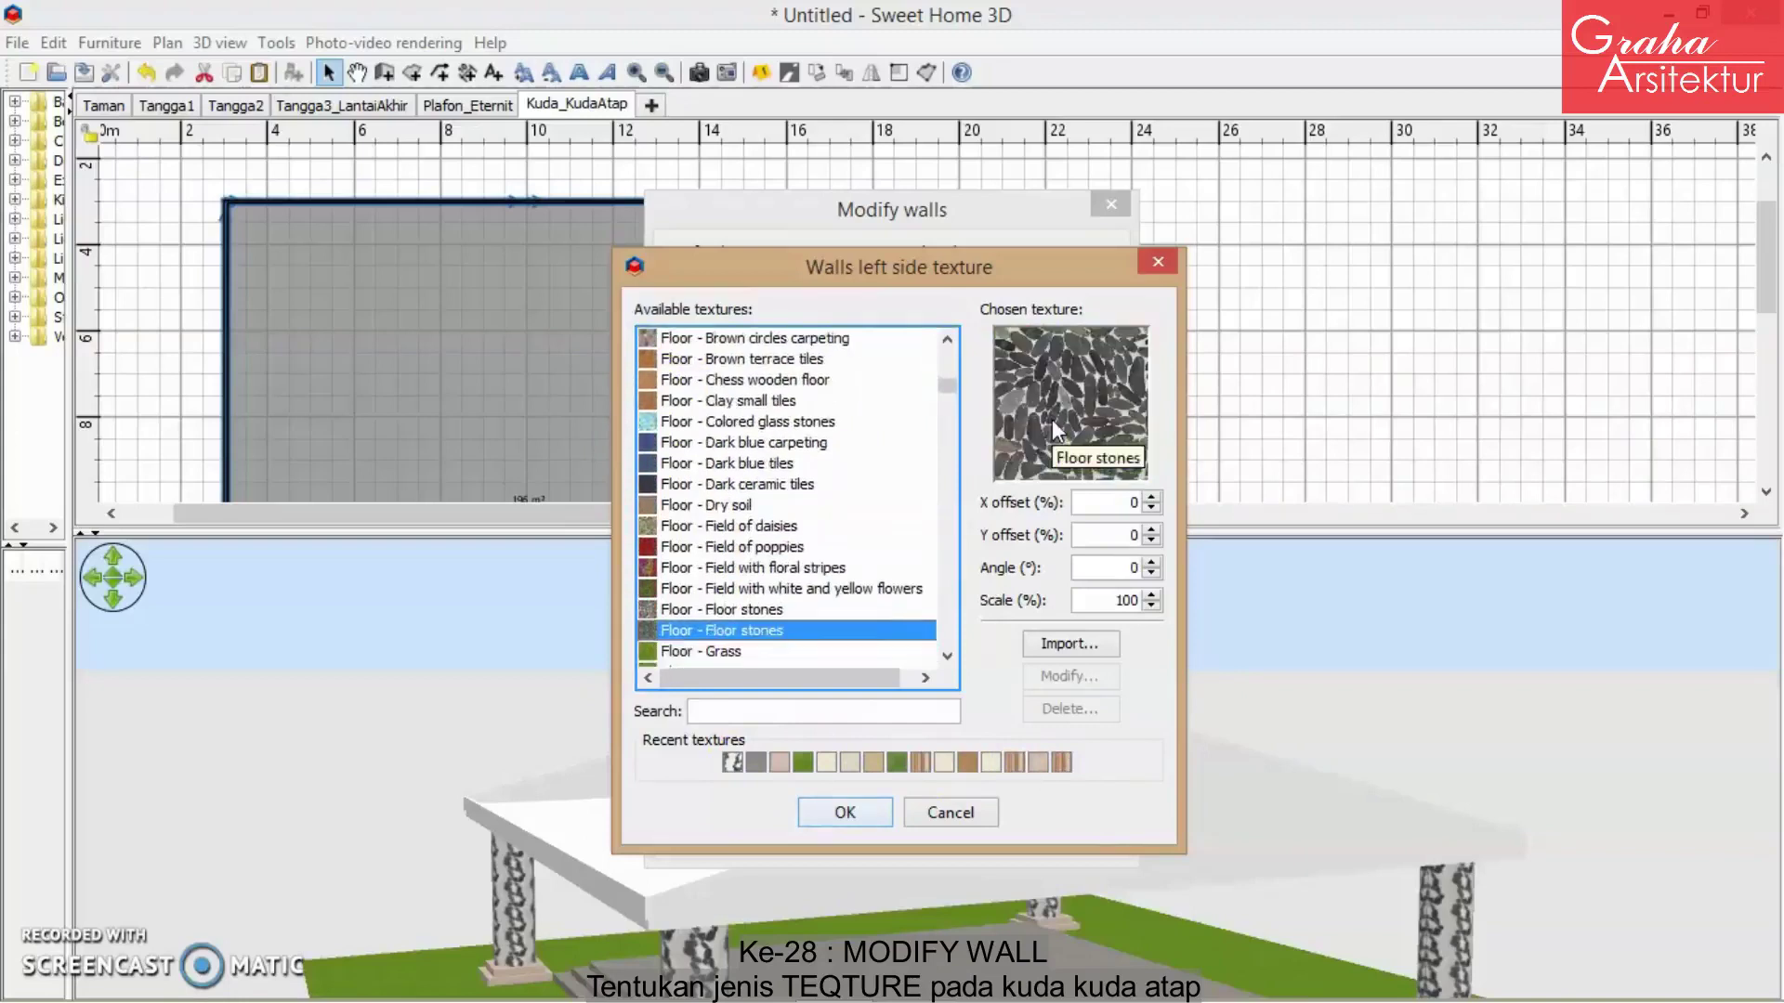
click(845, 812)
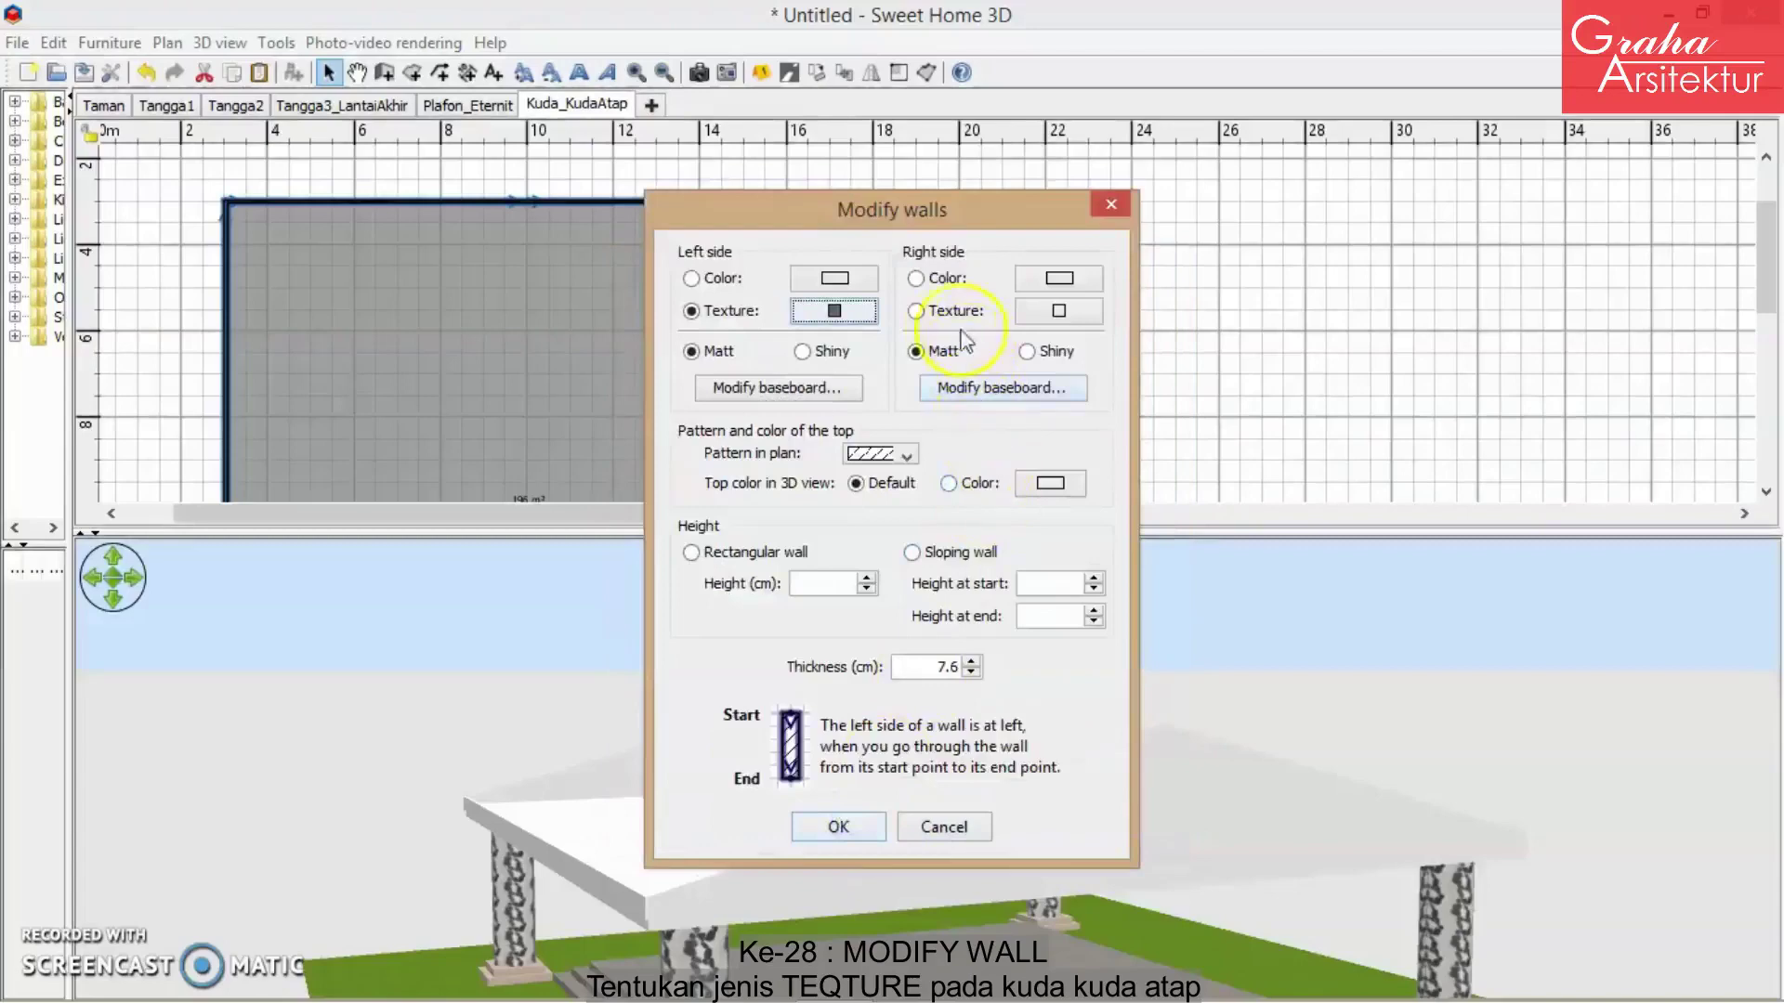
- Give the right side of the selected walls the same Floor stones texture, apply the changes and check the gable in 3D
click(1058, 310)
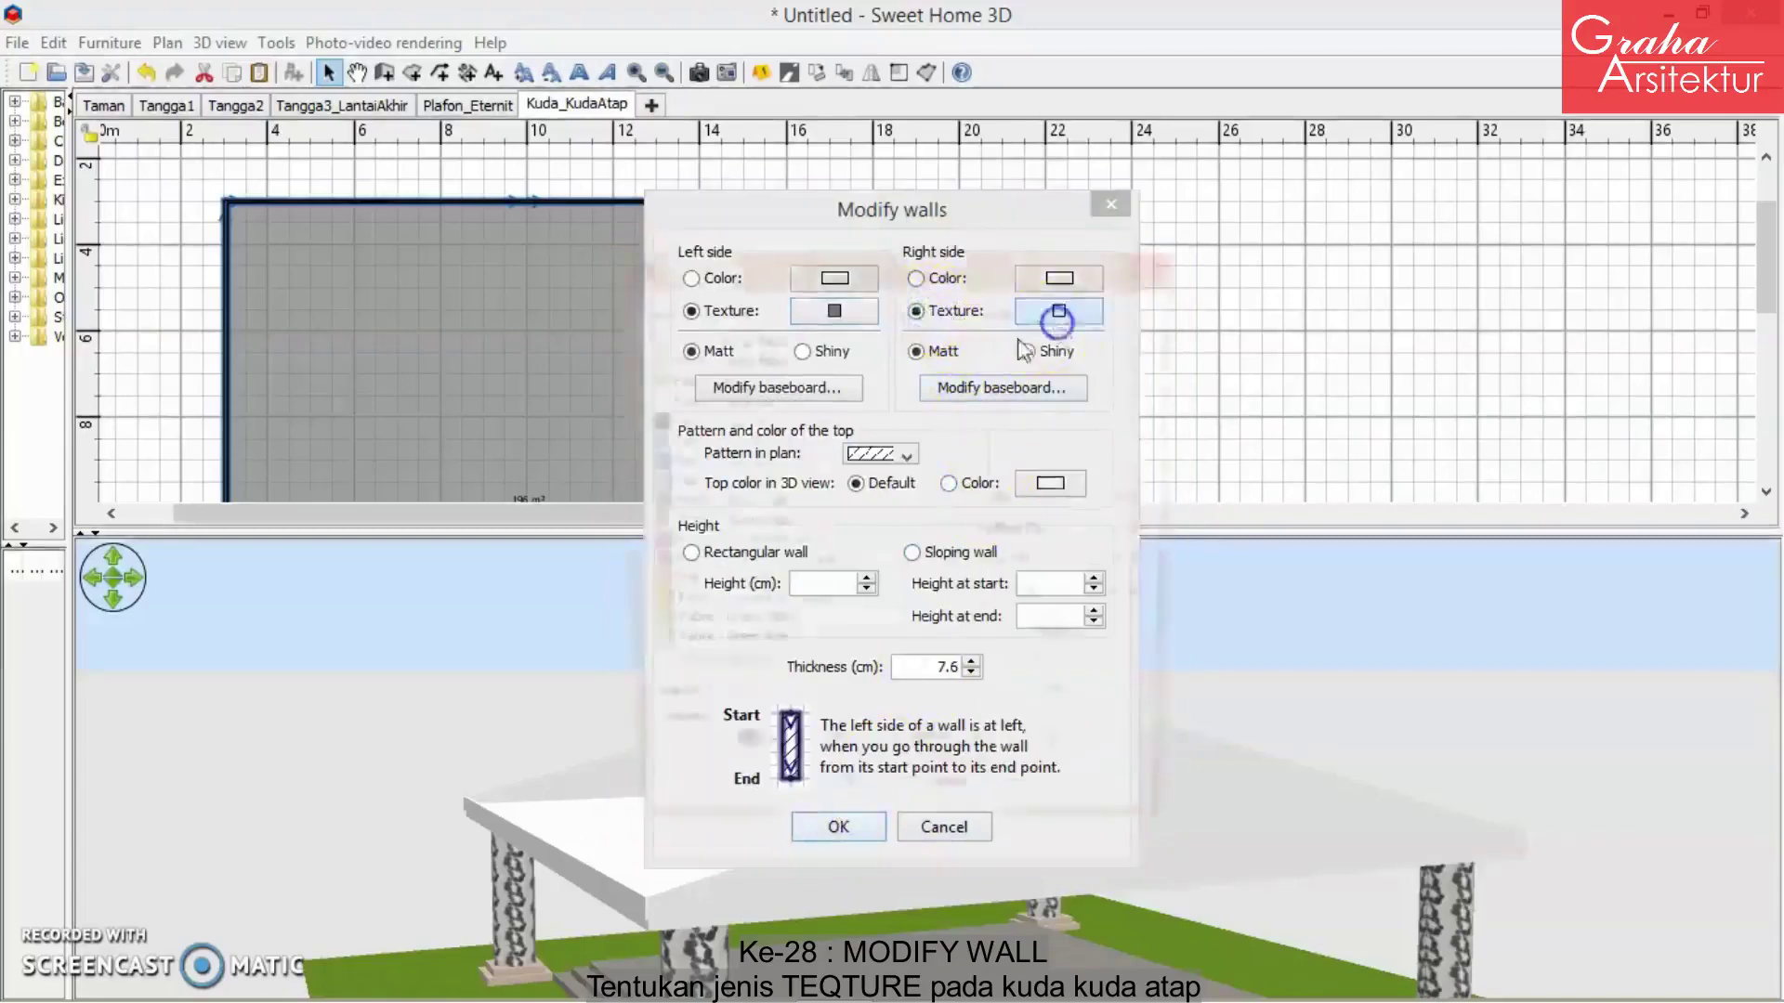
click(733, 764)
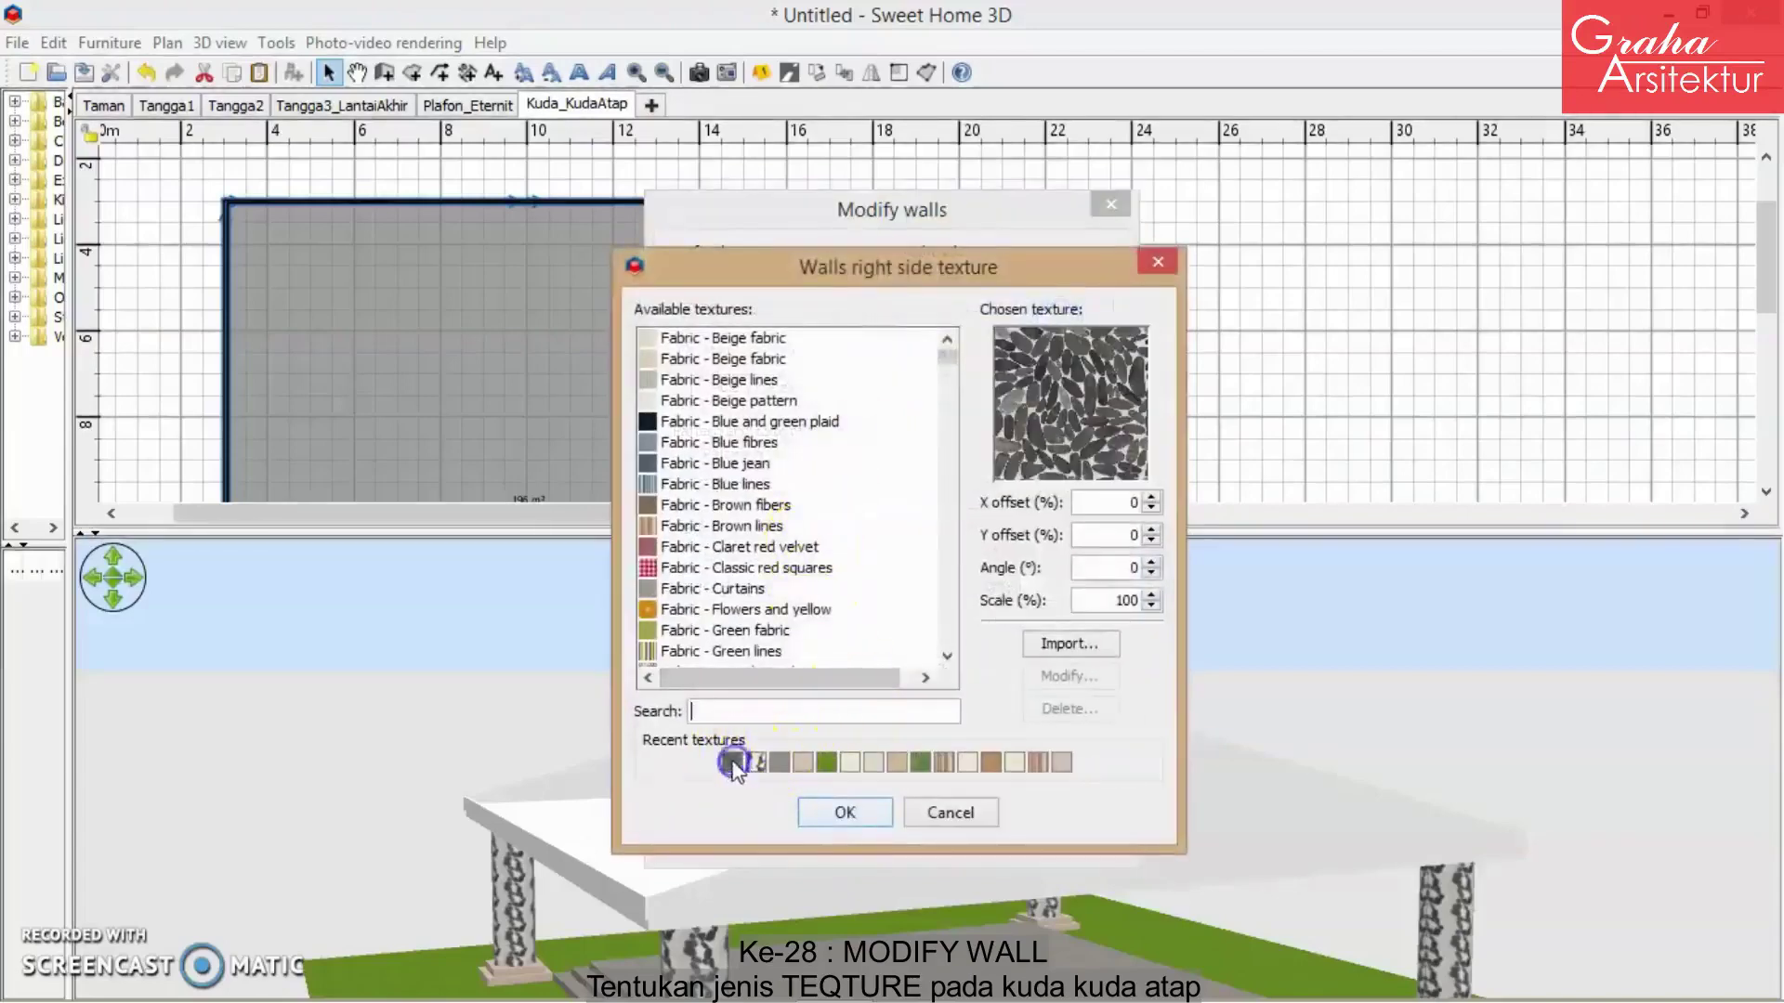
click(839, 814)
click(841, 826)
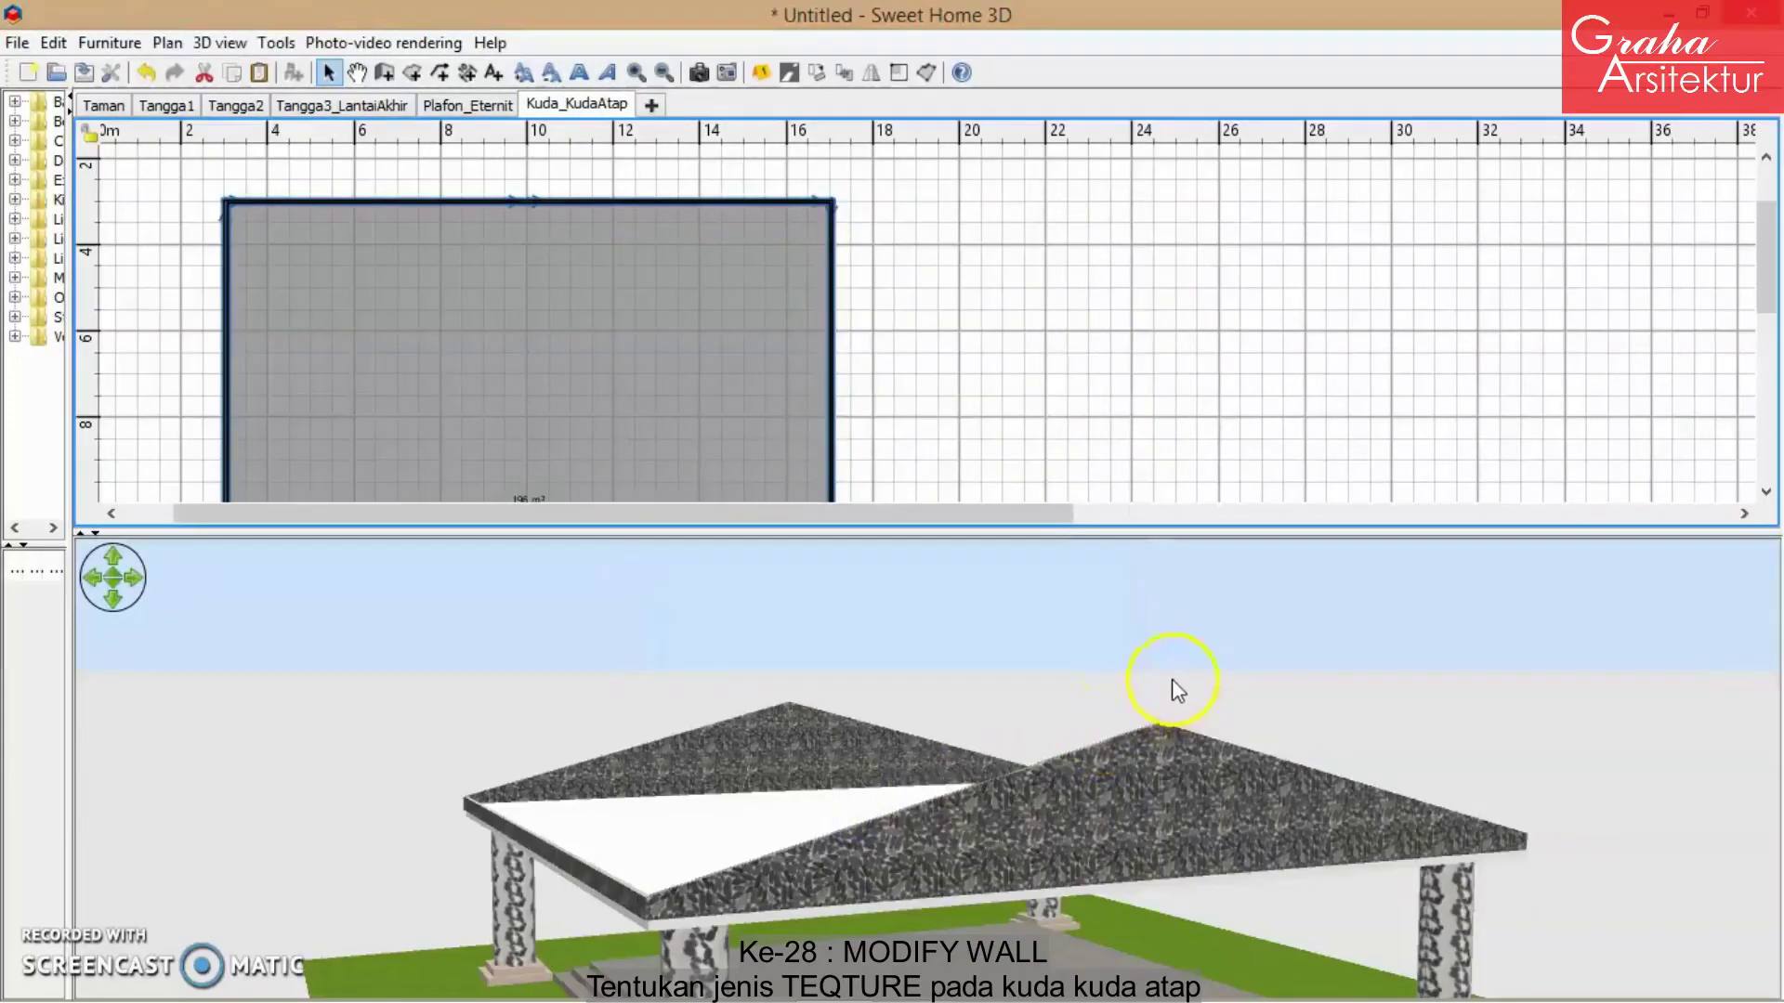
drag(1179, 689, 1053, 644)
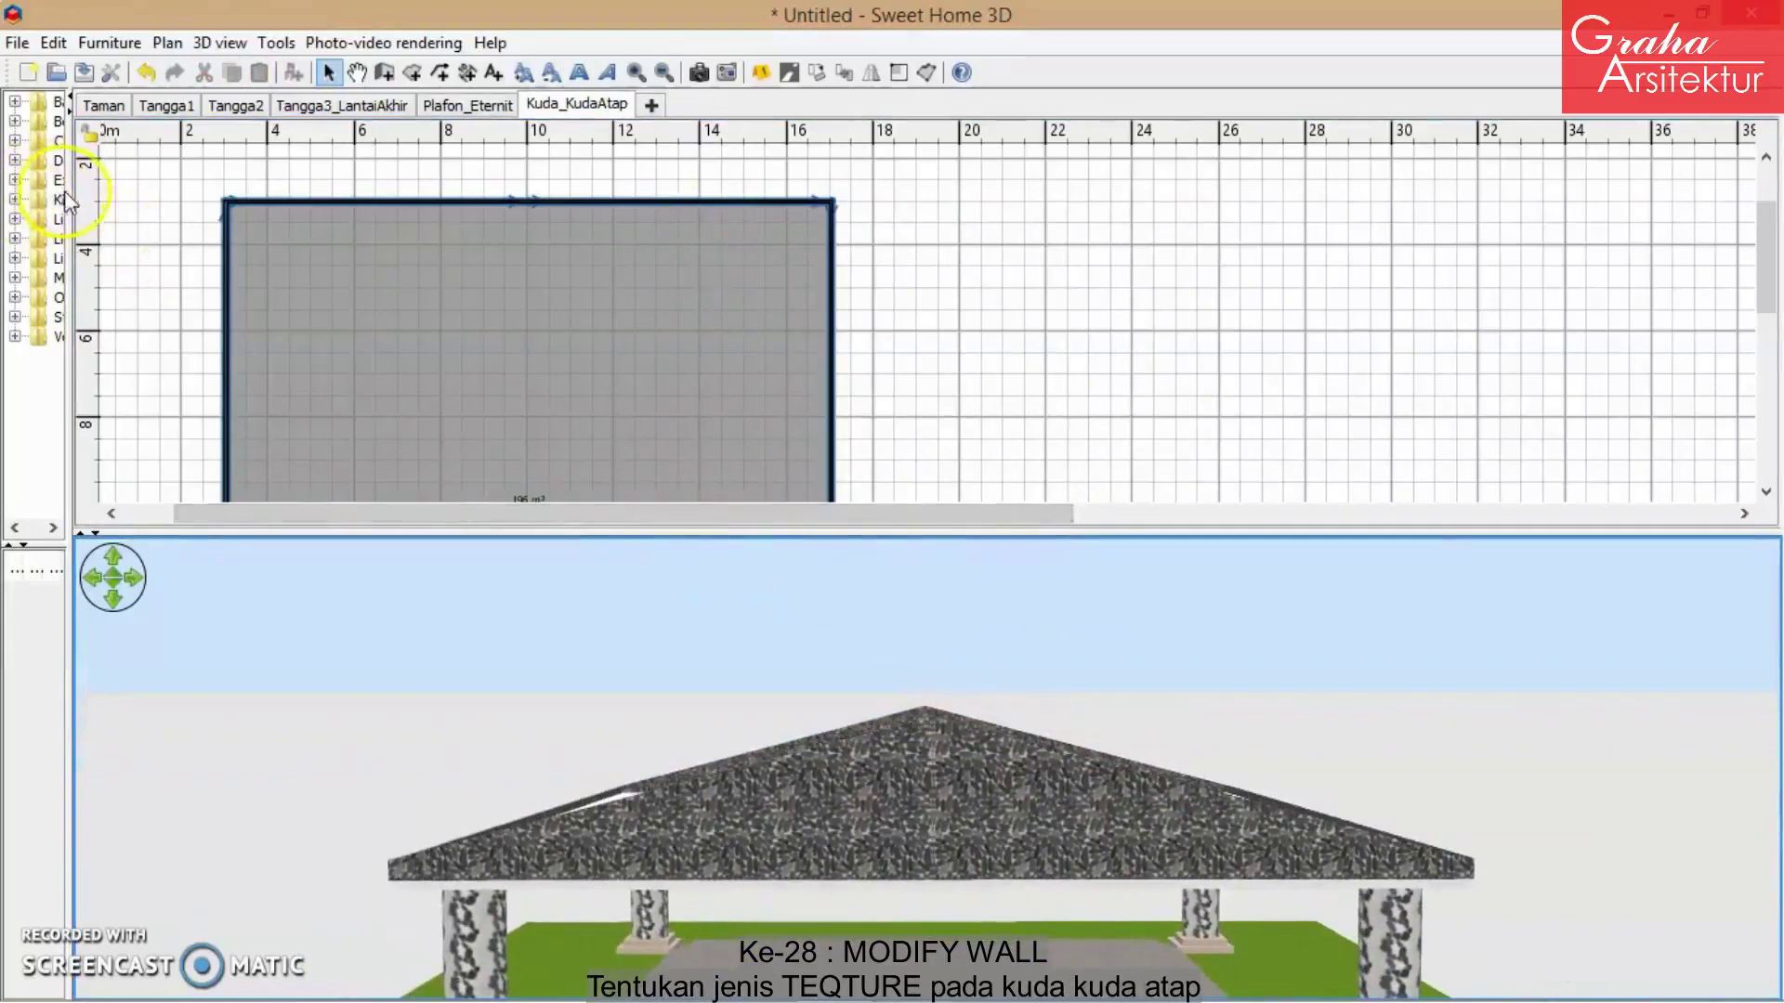
- Widen the furniture catalog and look through its items for roof models, down to the Polygonal roof
drag(70, 190, 200, 190)
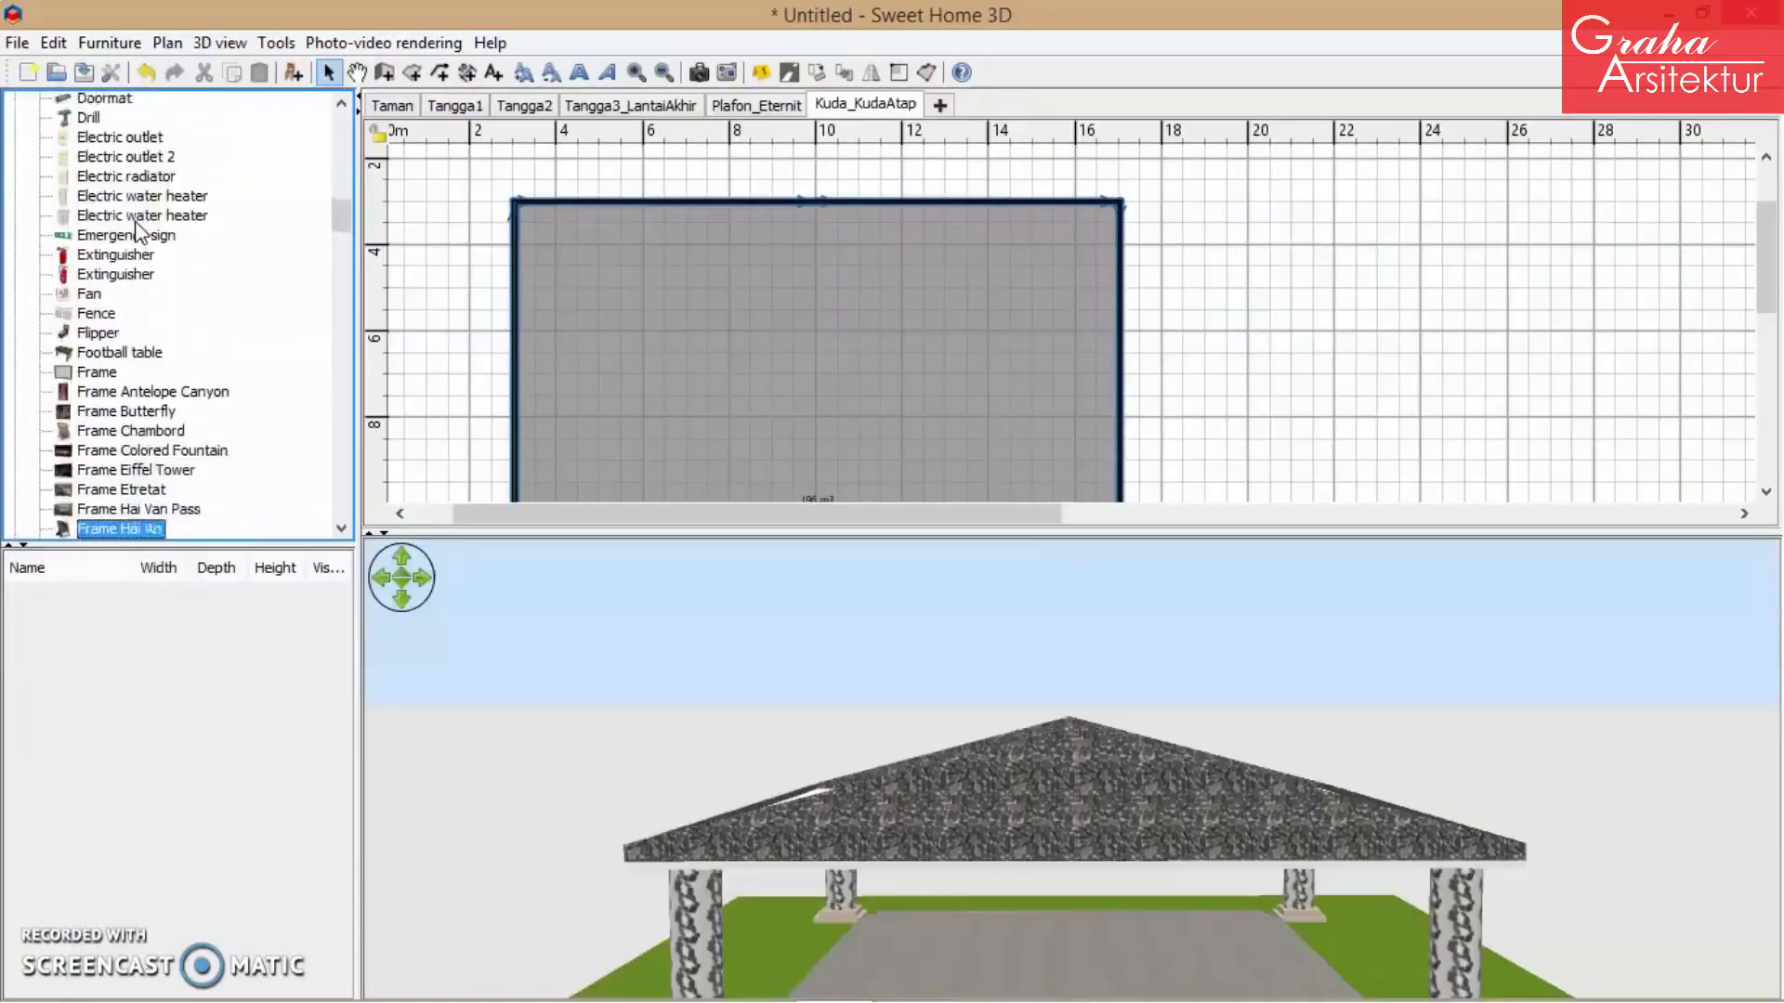
key(Down)
key(Down)
key(Down)
key(Down)
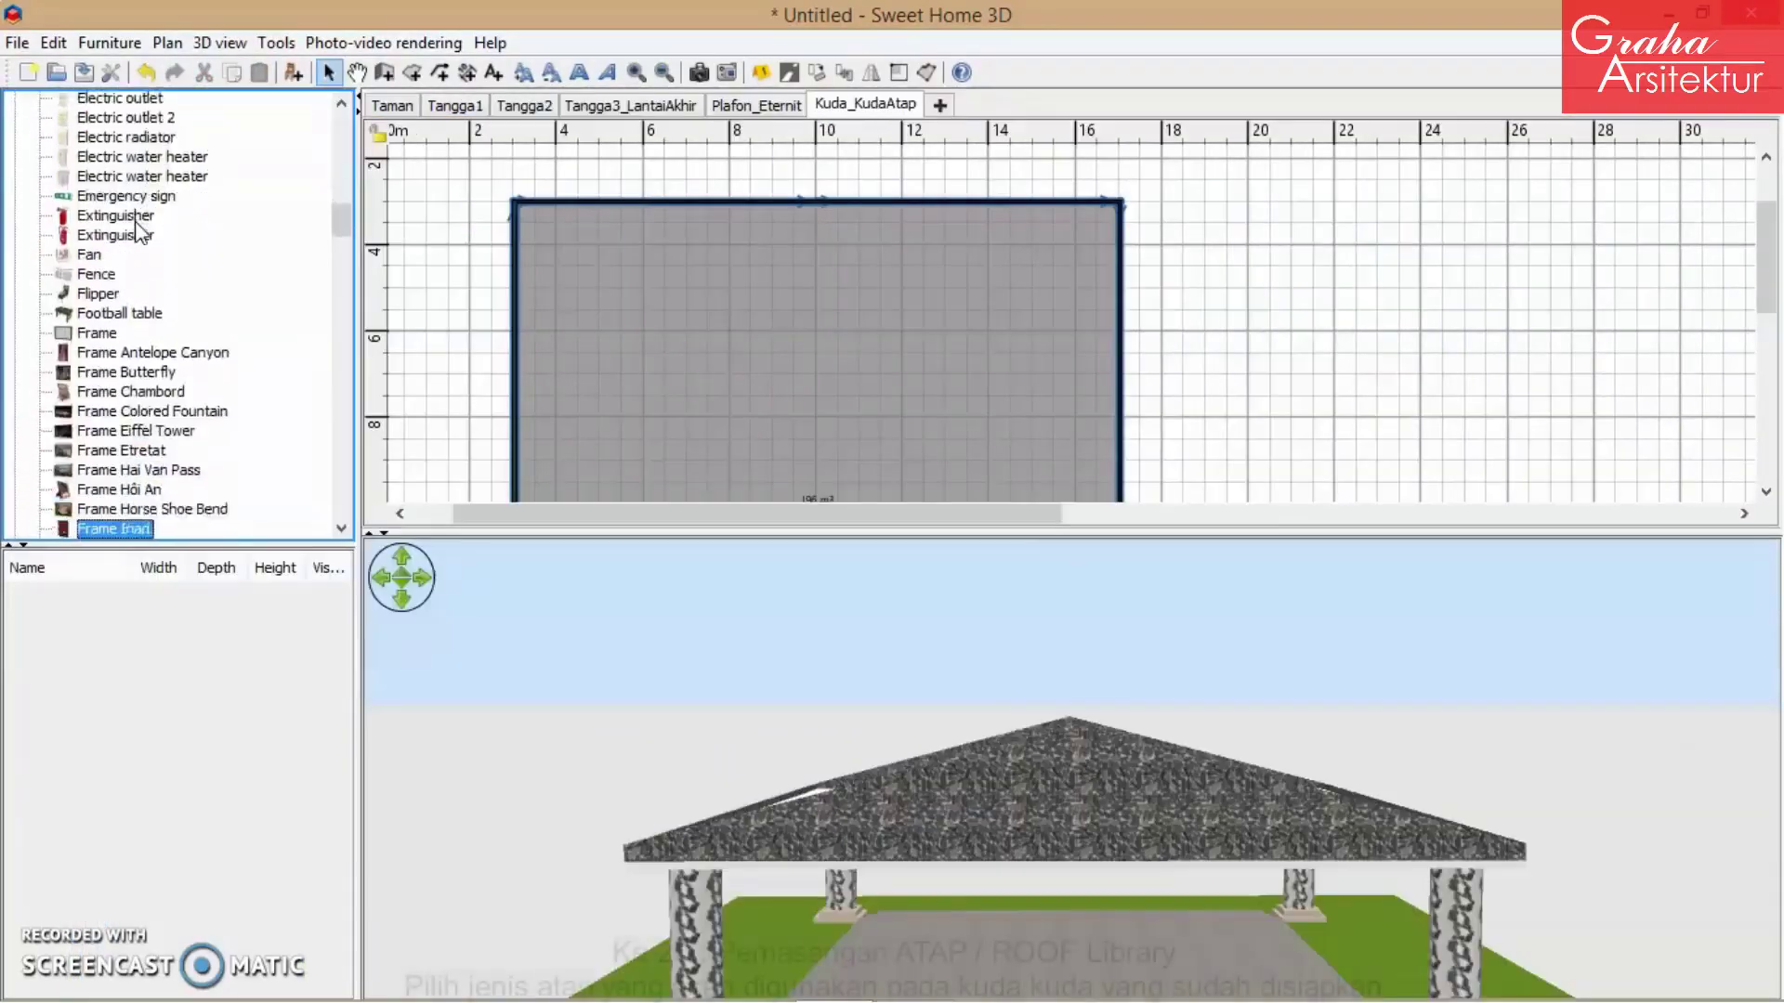
key(Down)
key(Down)
key(Down)
key(Down)
key(Down)
key(Down)
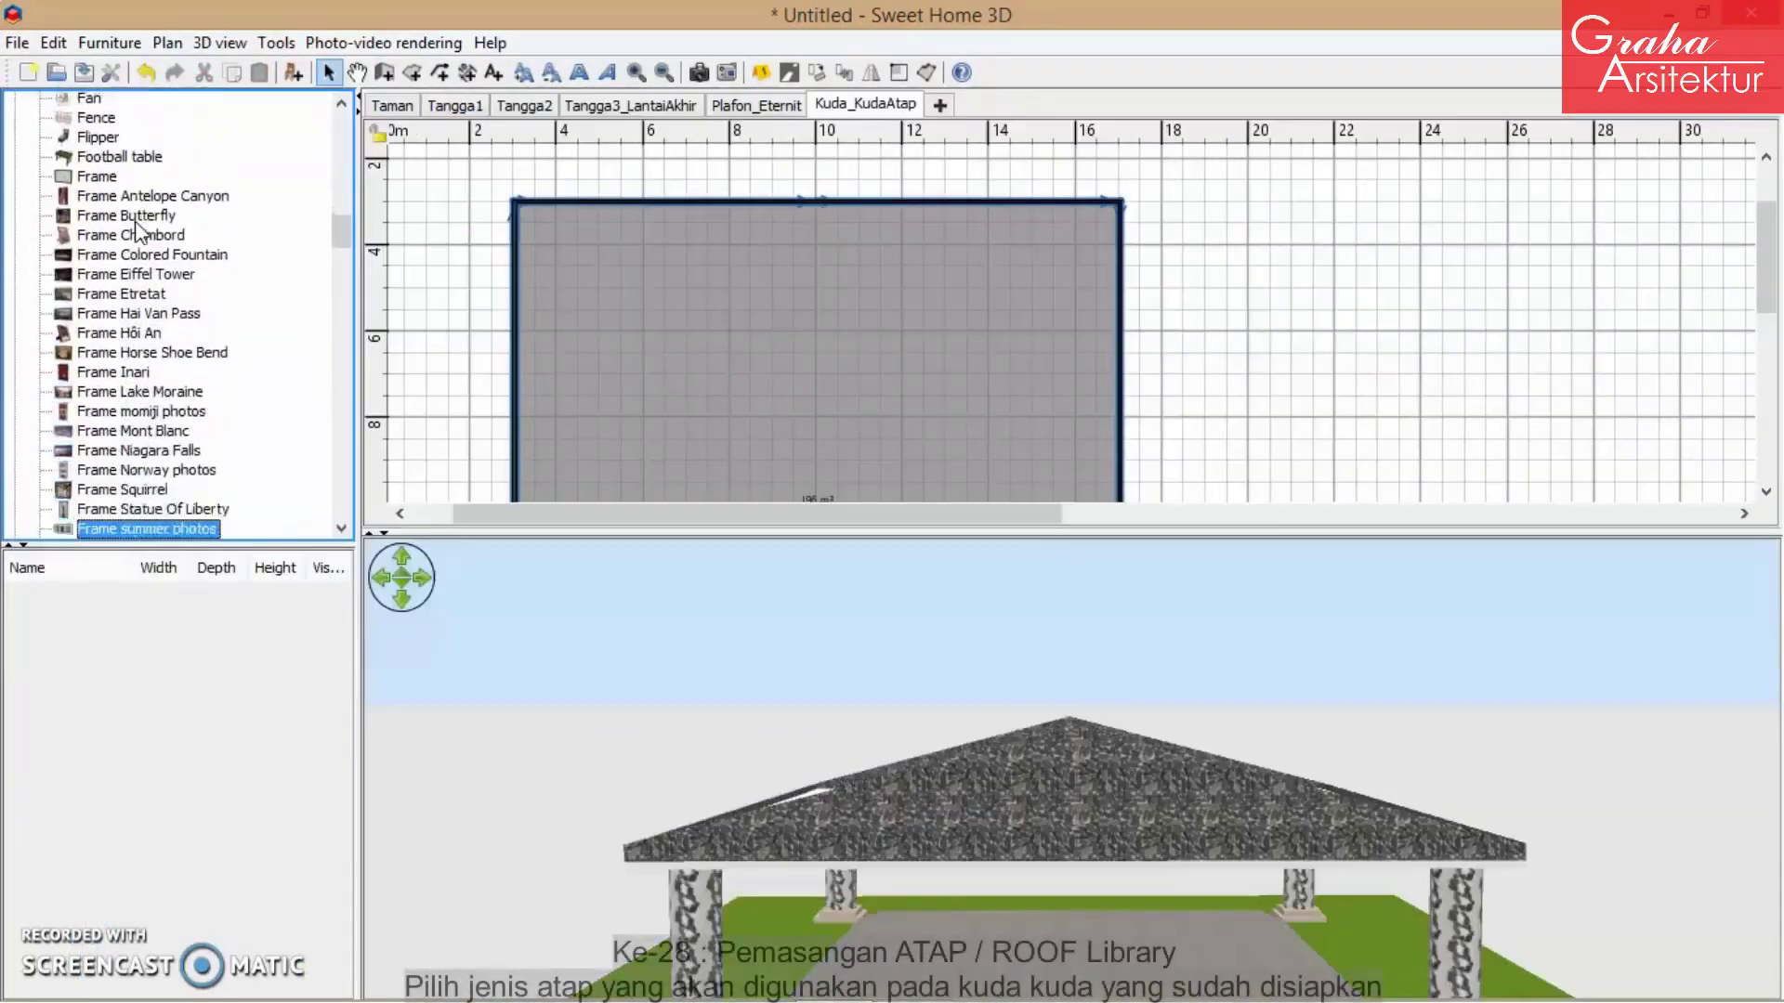
key(Down)
key(Down)
key(Down)
key(Down)
key(Down)
key(Down)
key(Down)
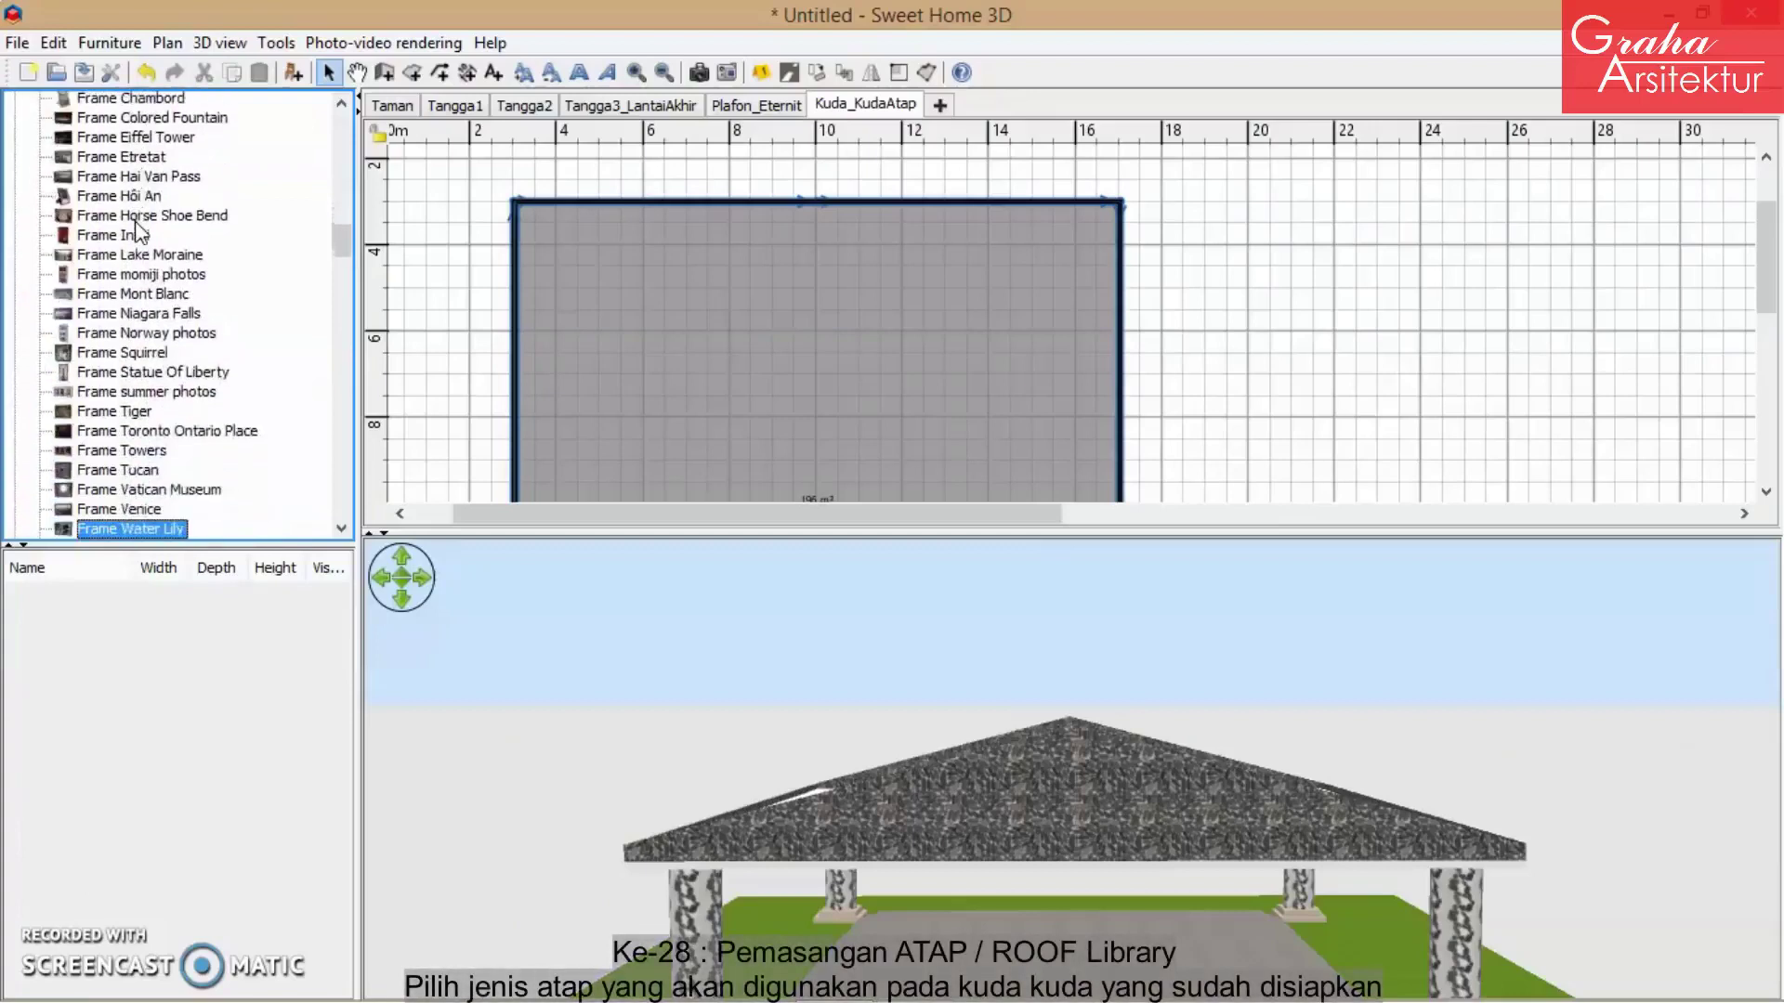
key(Down)
key(Down)
key(Down)
key(Down)
key(Down)
key(Down)
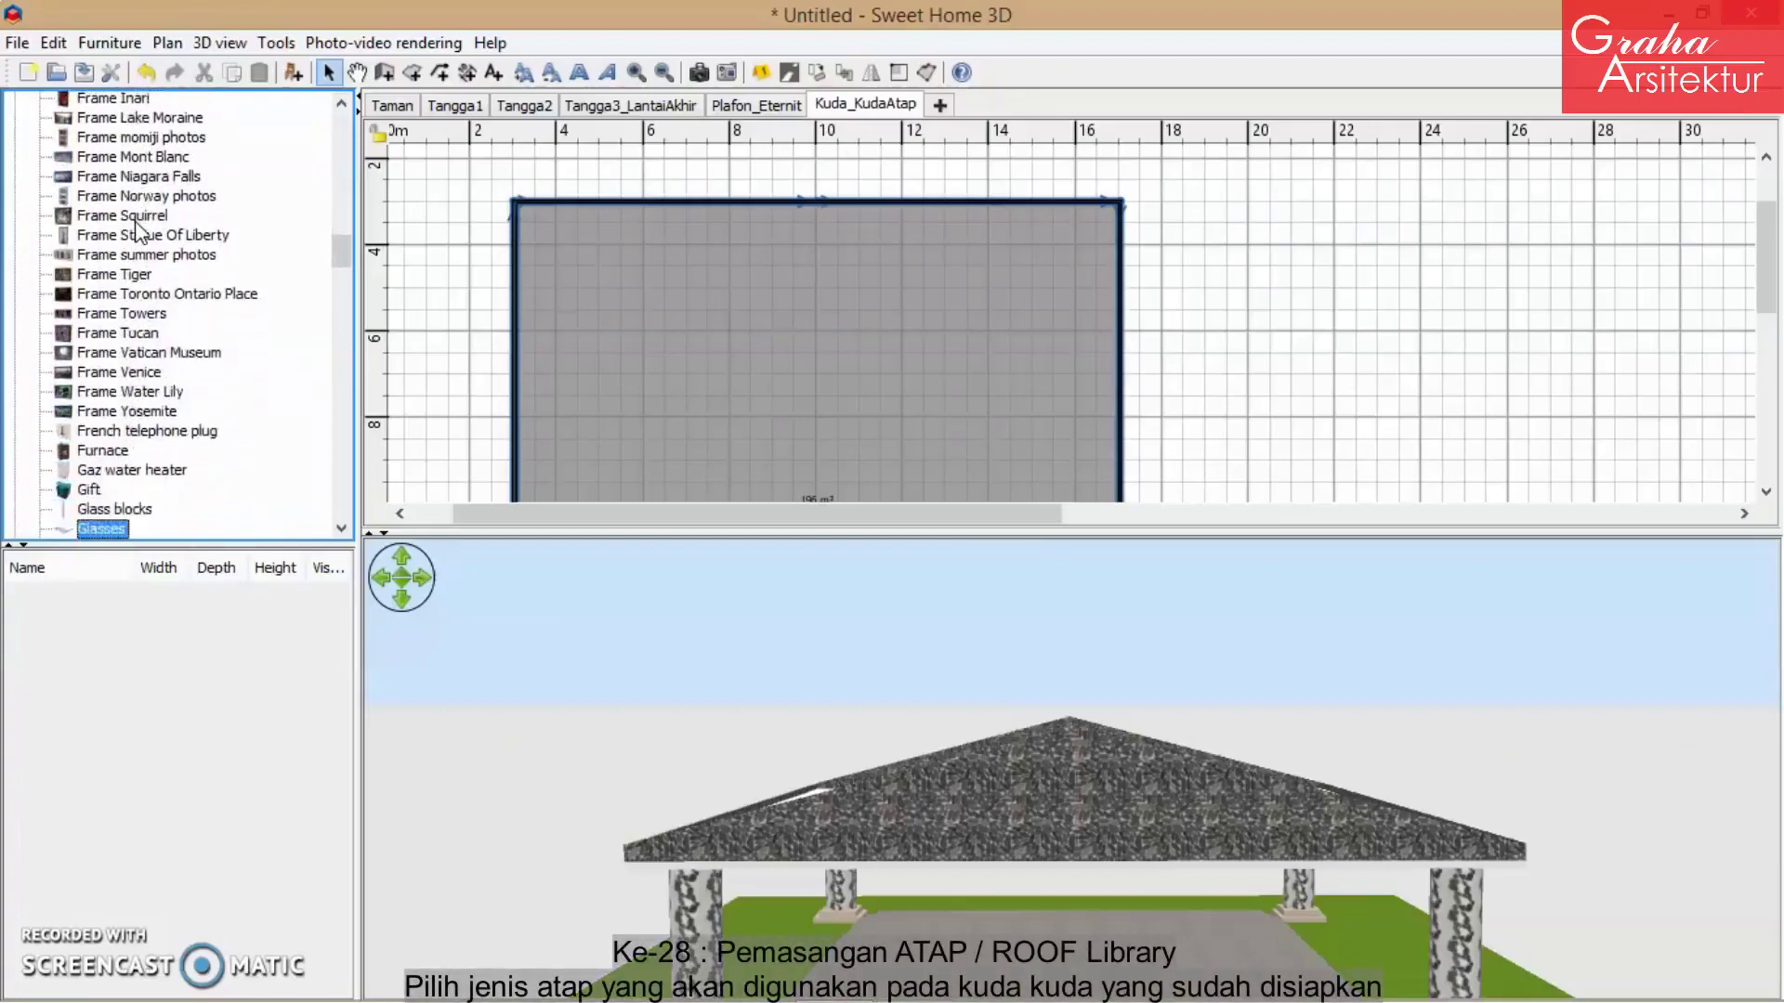
key(Down)
key(Down)
key(Down)
key(Down)
key(Down)
key(Down)
key(Down)
key(Down)
key(Down)
key(Down)
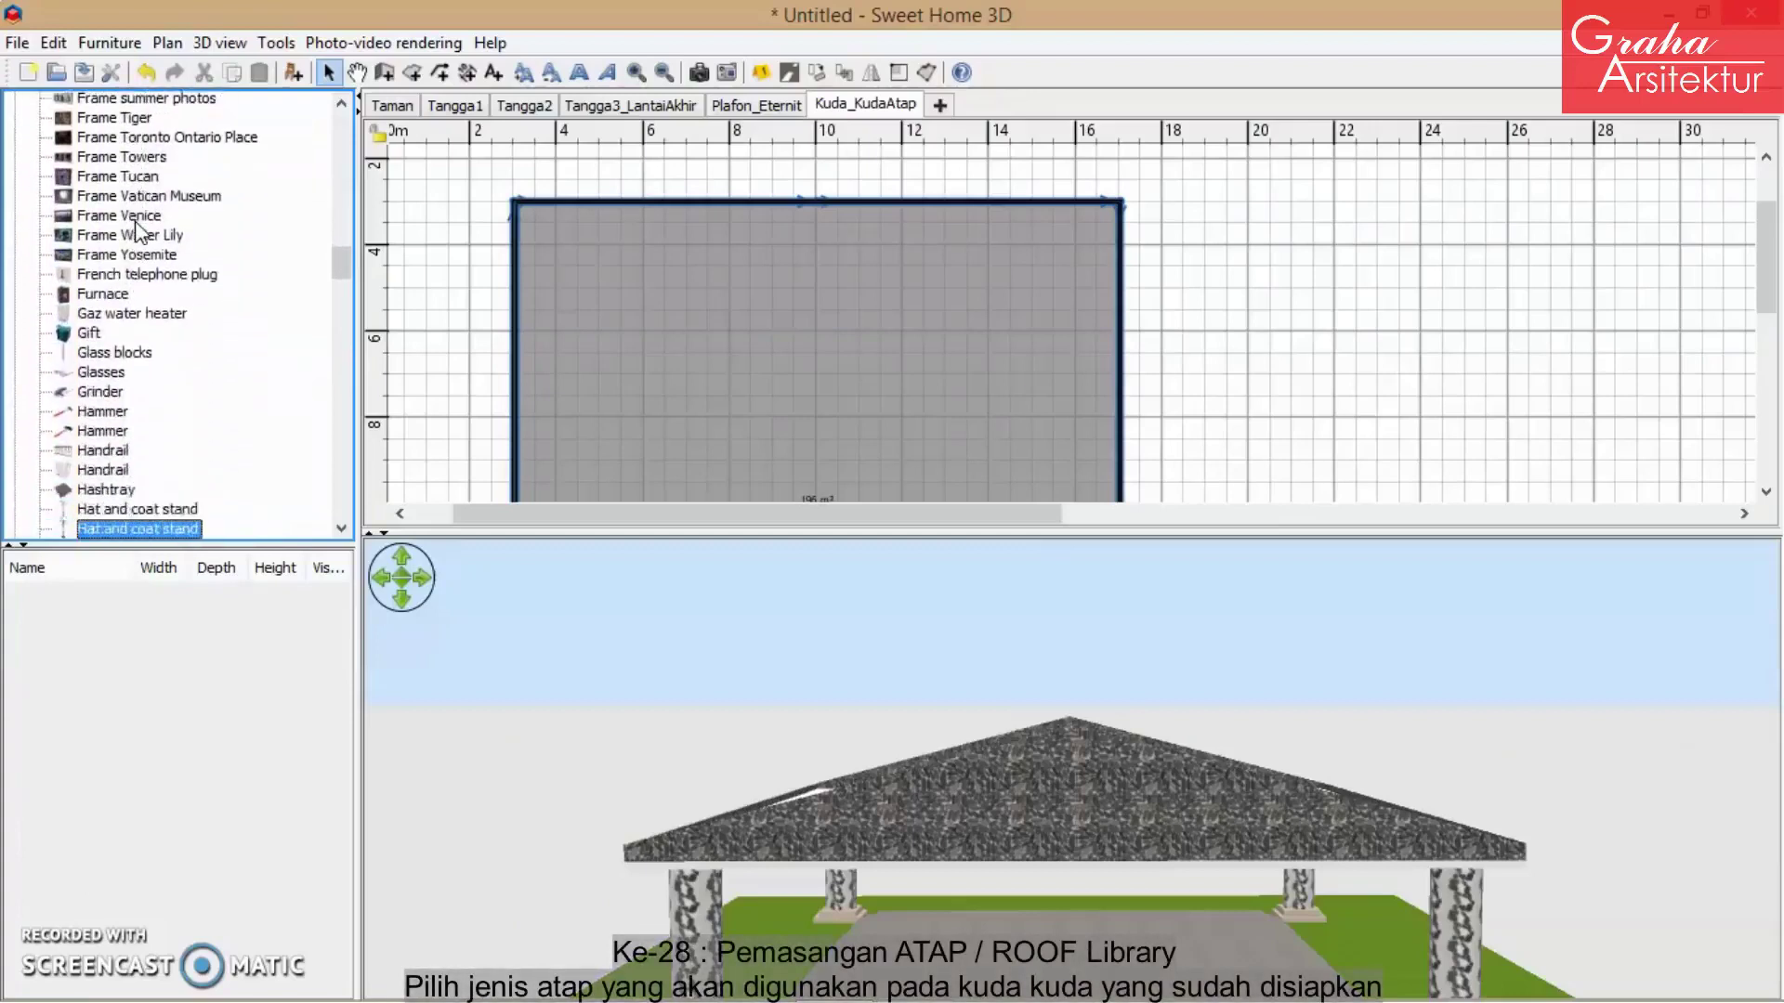
key(Down)
key(Down)
key(Down)
key(Down)
key(Down)
key(Down)
key(Down)
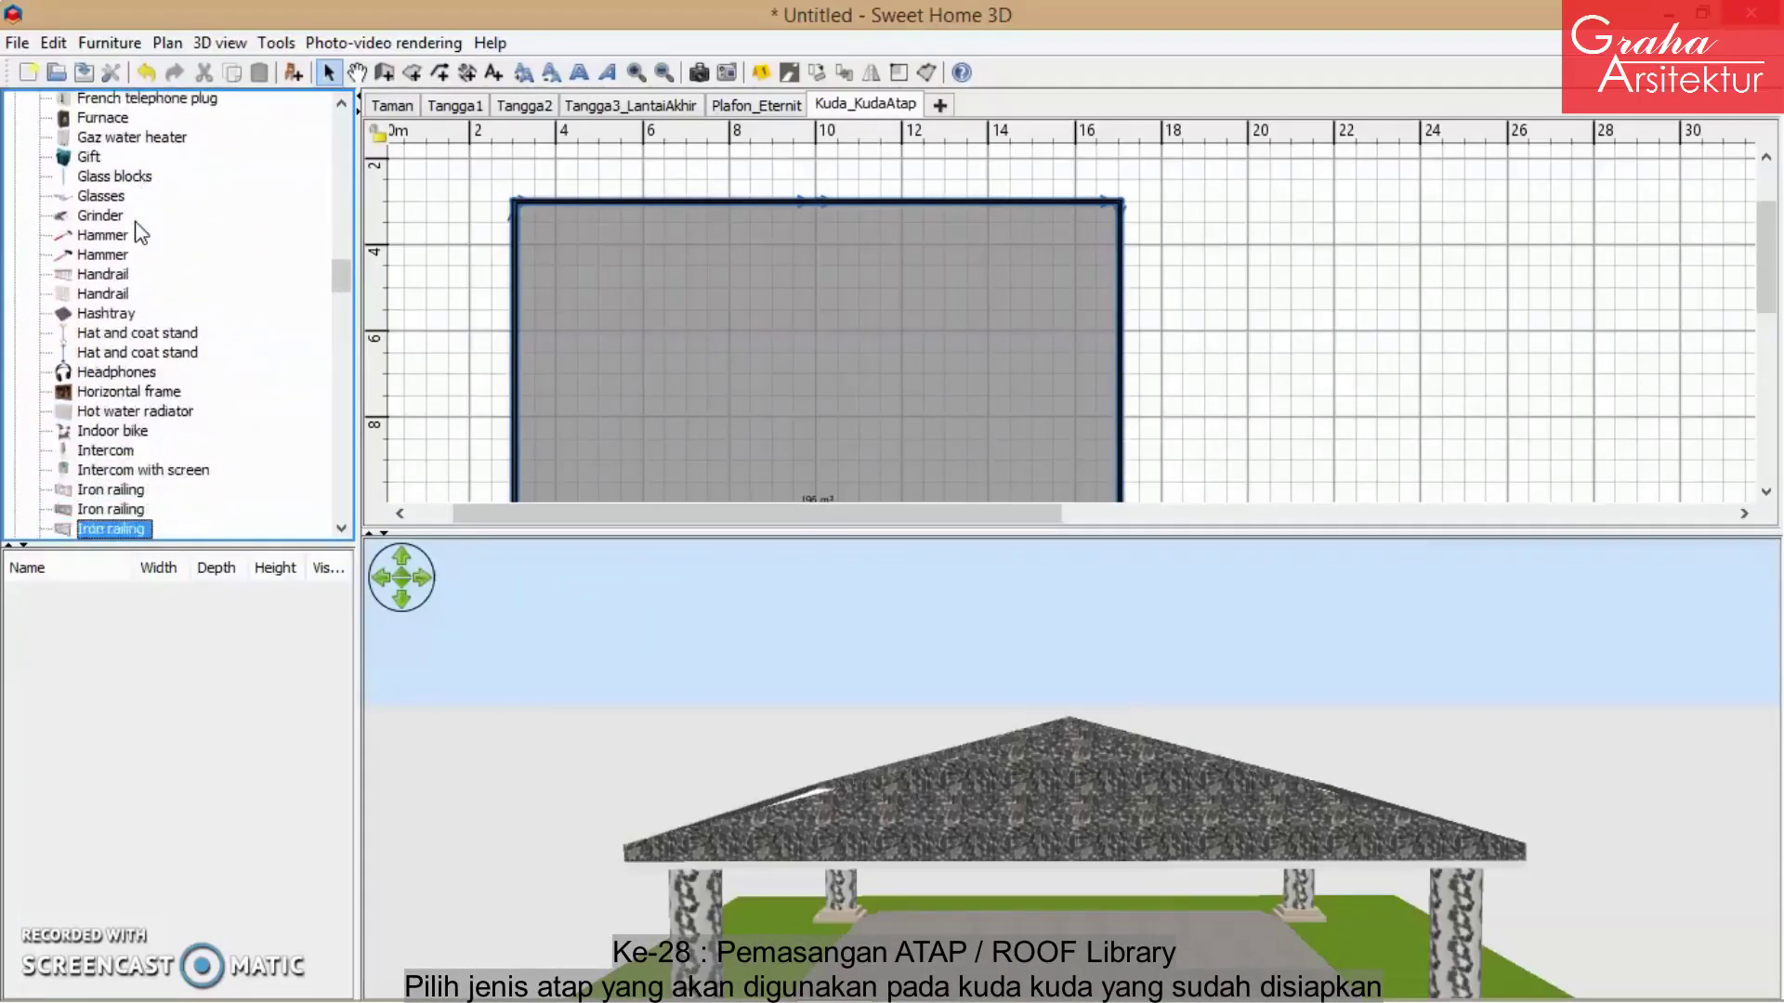
key(Down)
key(Down)
key(Down)
key(Down)
key(Down)
key(Down)
key(Down)
key(Down)
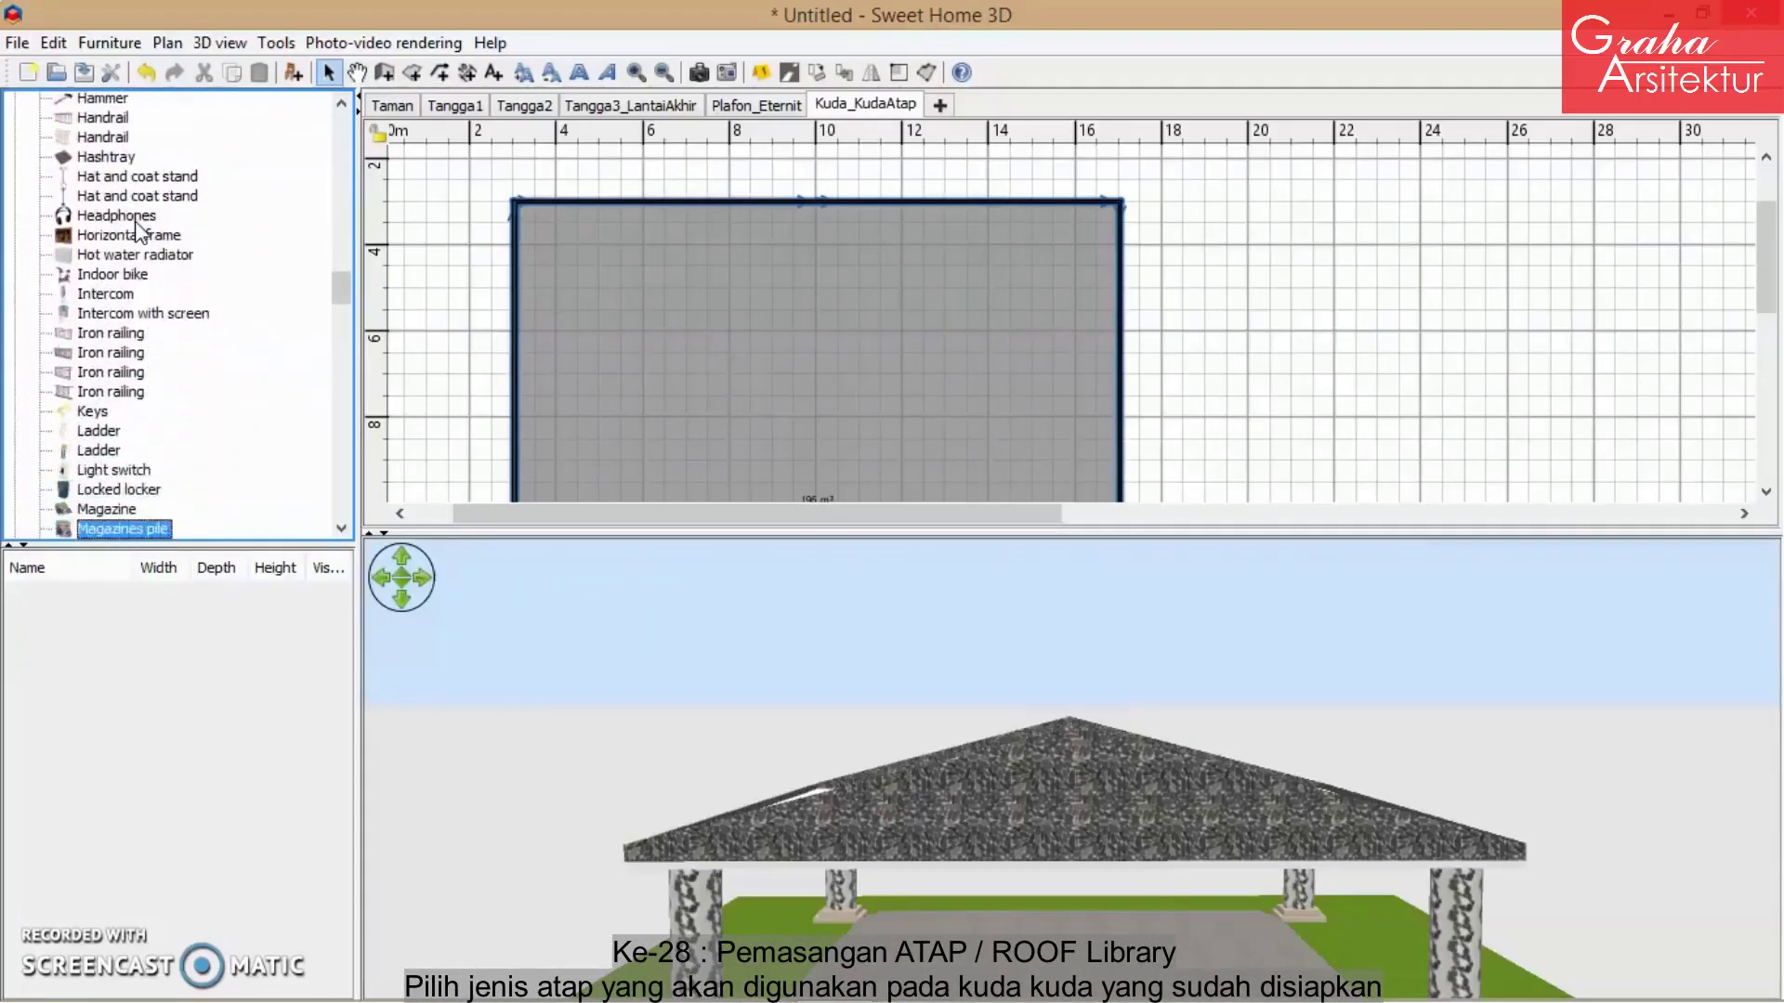
key(Down)
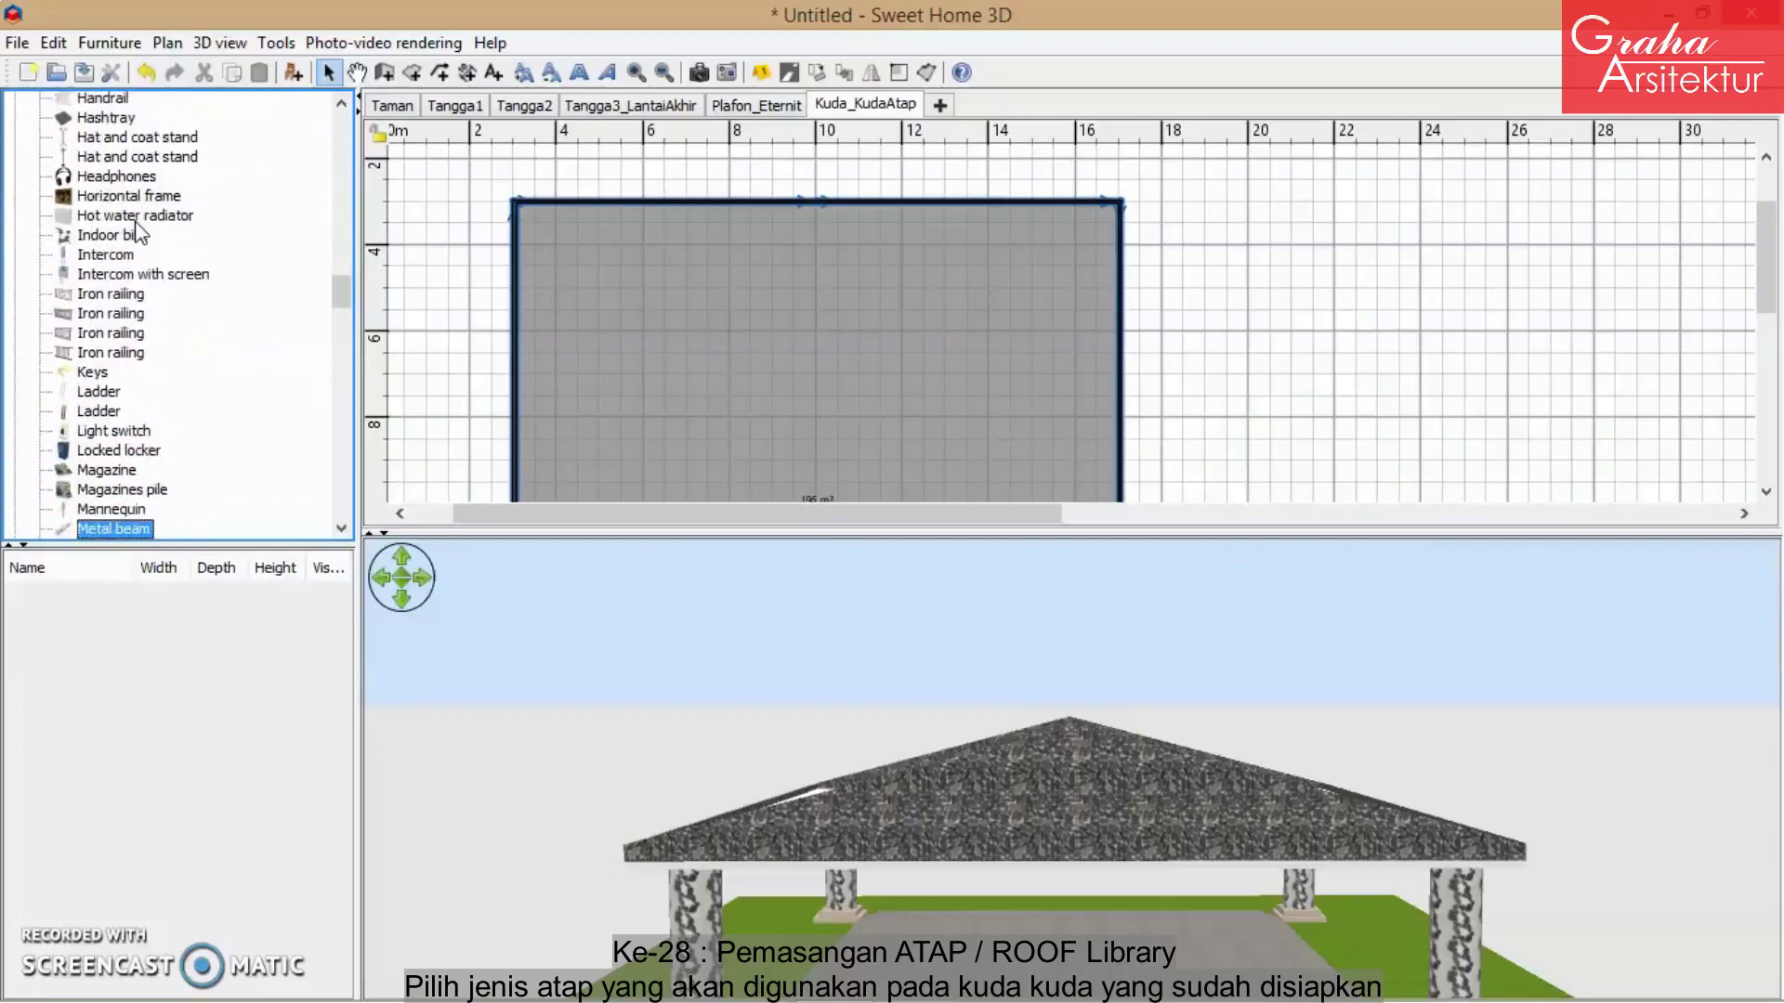
key(Down)
key(Down)
key(Down)
key(Down)
key(Down)
key(Down)
key(Down)
key(Down)
key(Down)
key(Down)
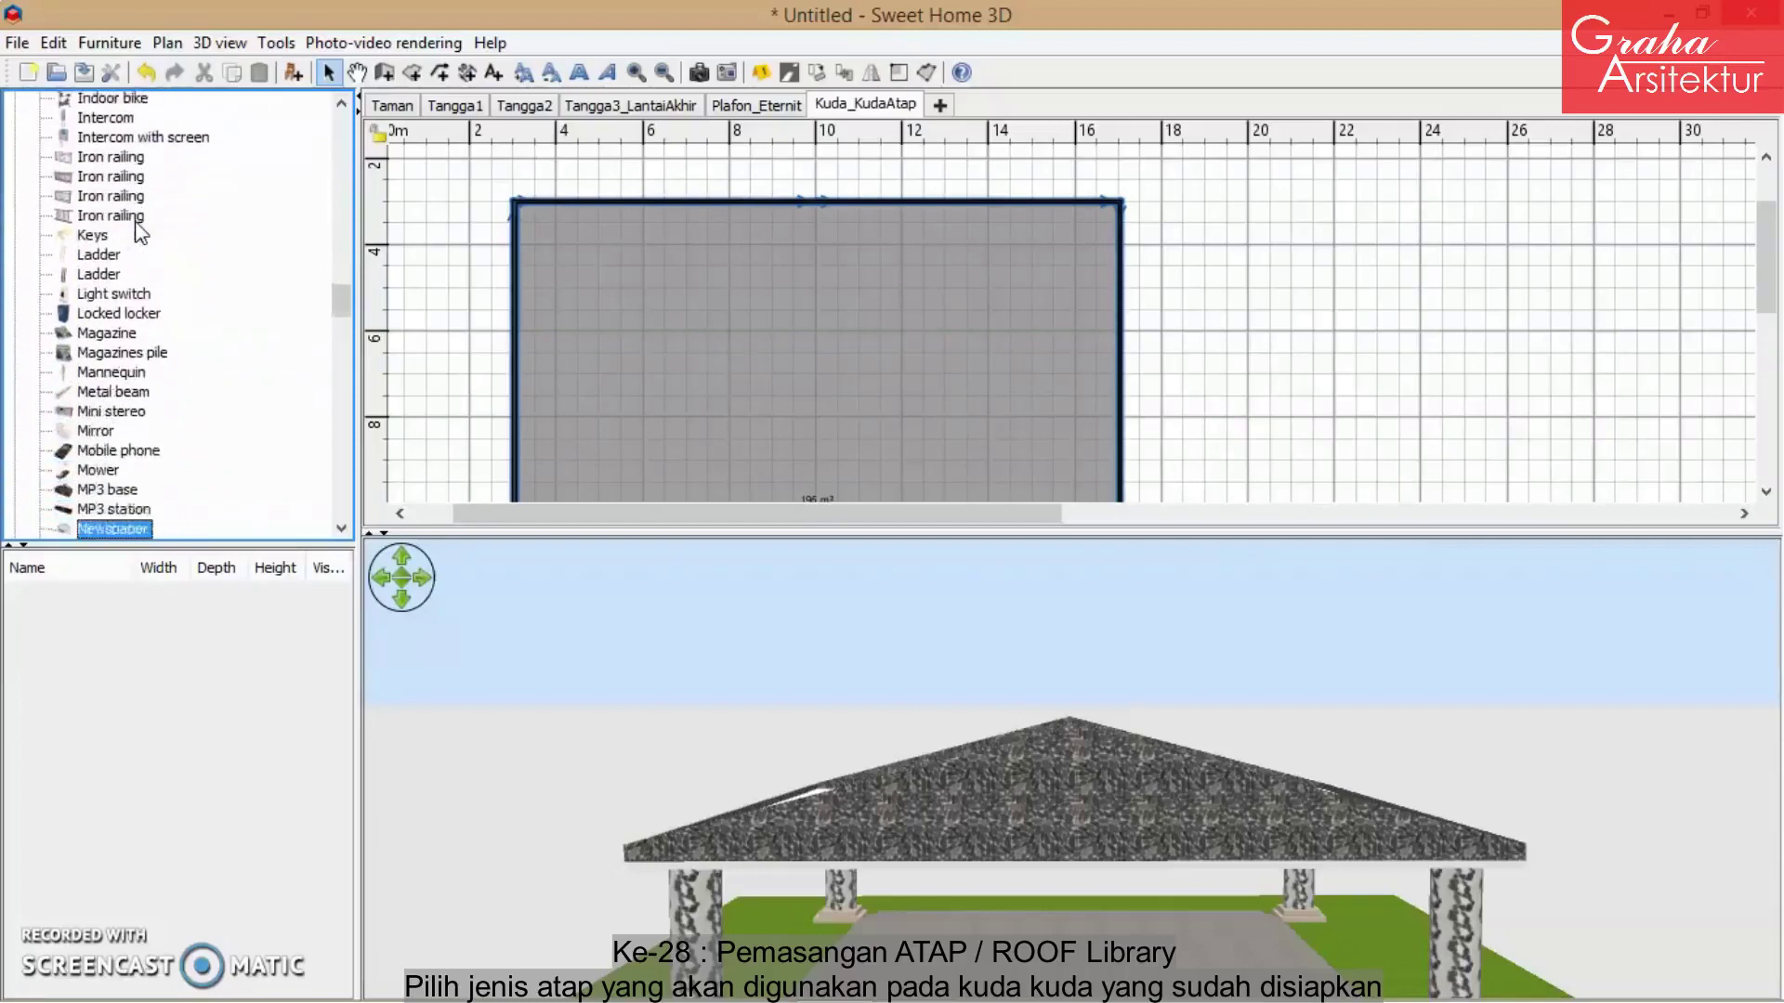
key(Down)
key(Down)
key(Down)
key(Down)
key(Down)
key(Down)
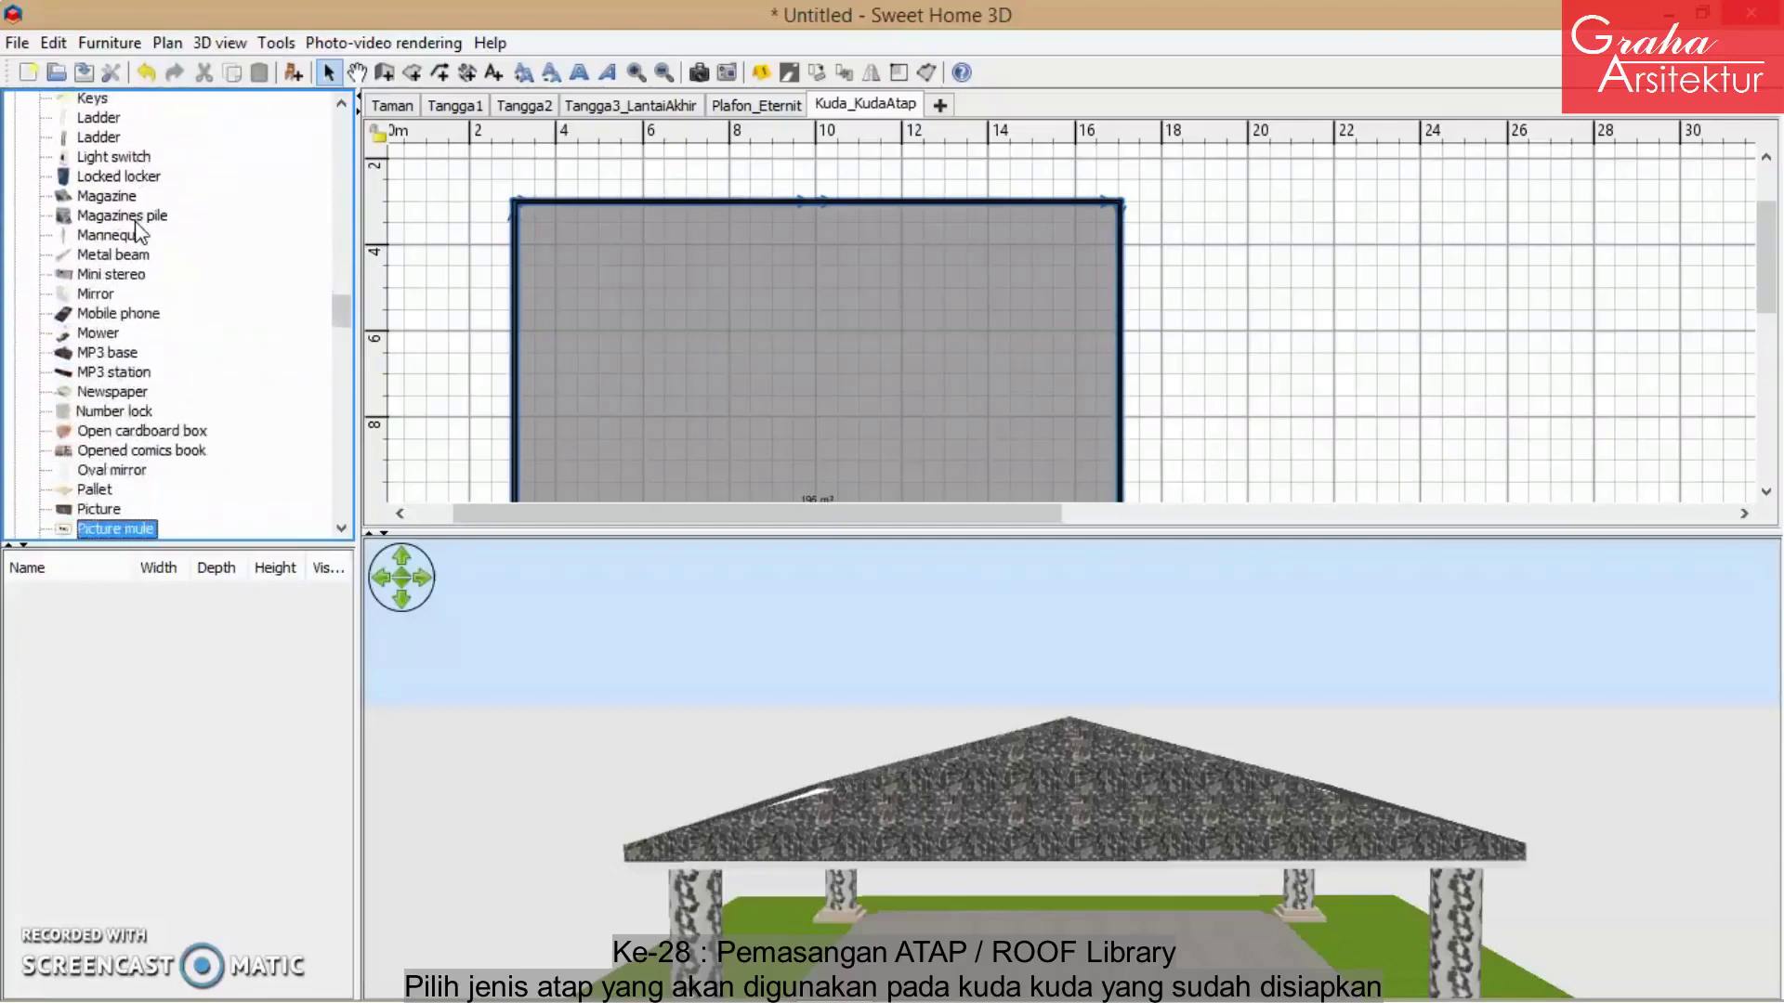
key(Down)
key(Down)
key(Down)
key(Down)
key(Down)
key(Down)
key(Down)
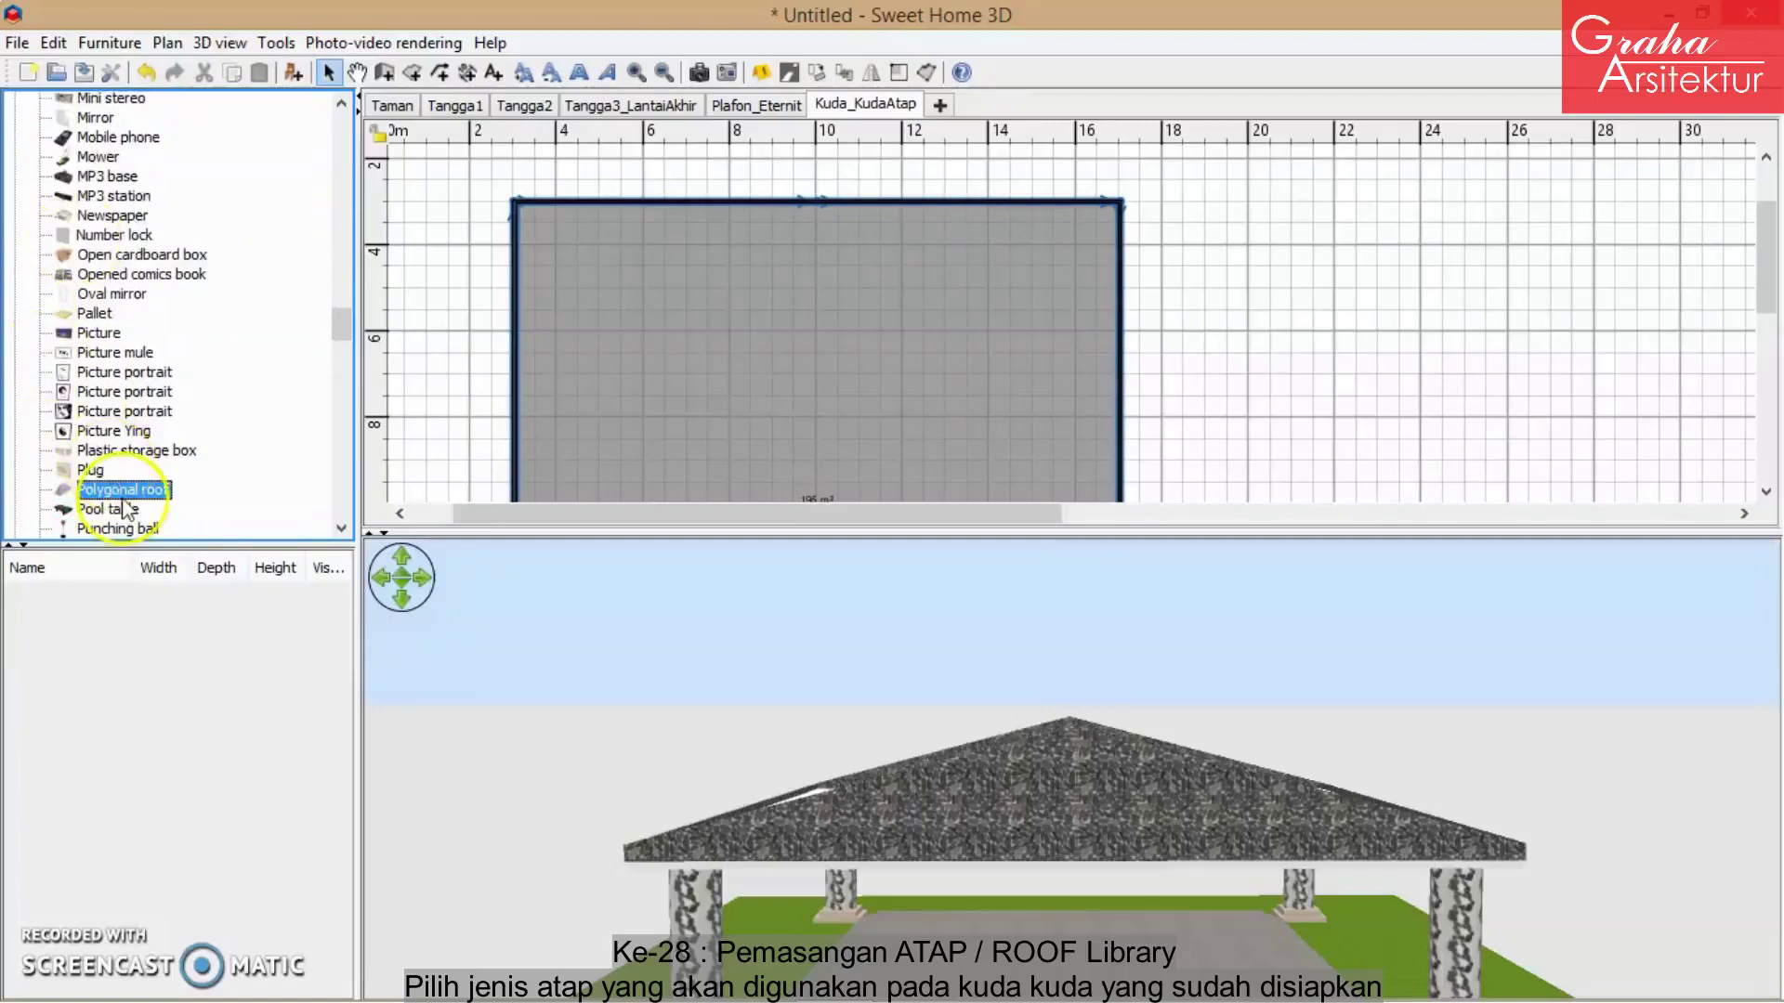
drag(126, 509, 132, 493)
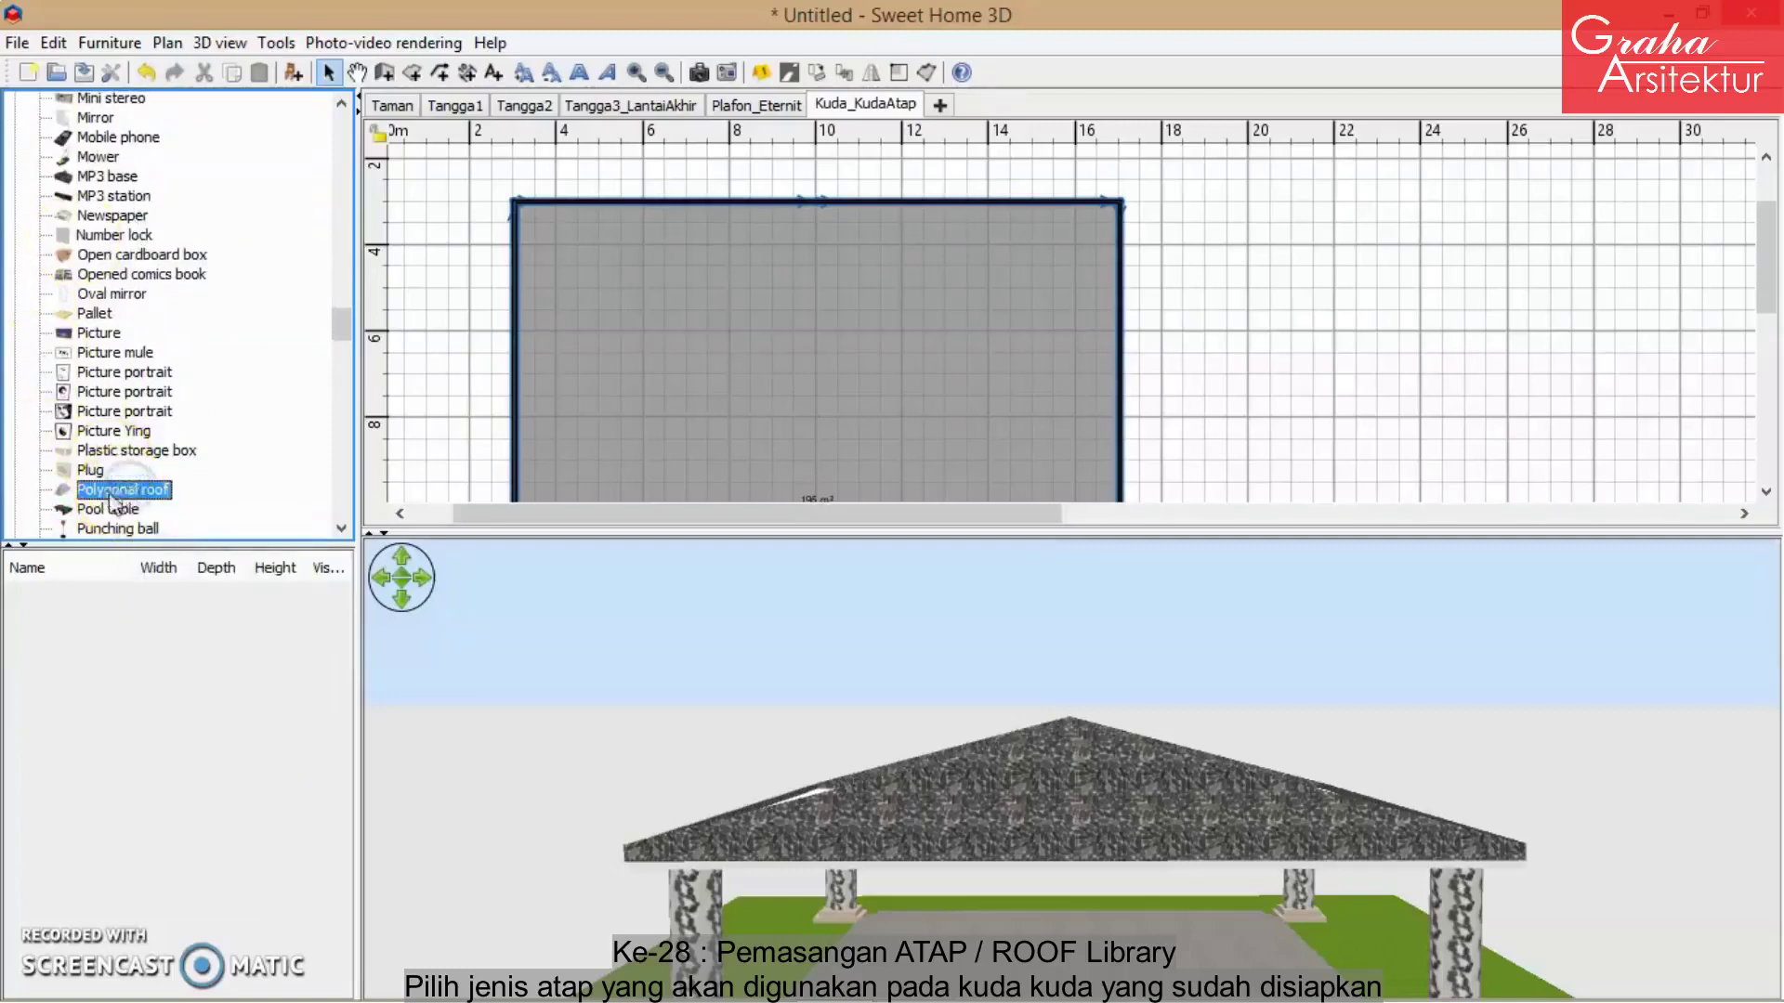
mouse_move(100, 495)
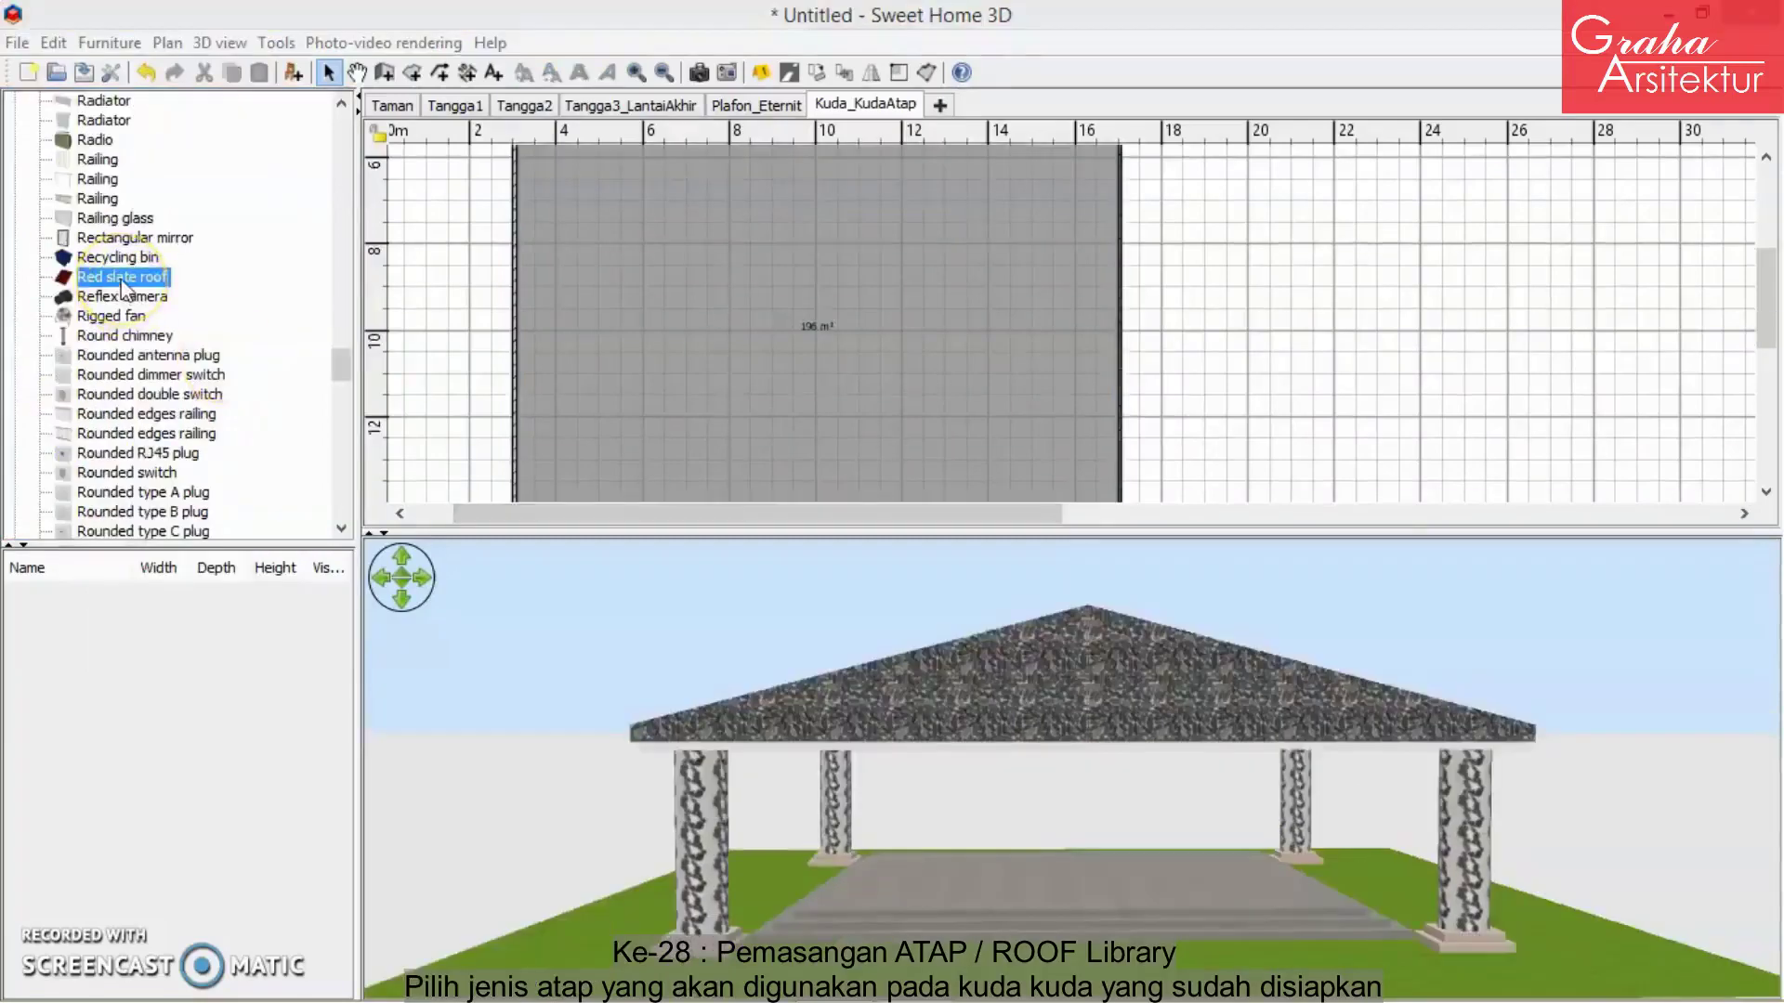
- Place the Red slate roof model from the catalog on the empty plan area to the right of the building
drag(125, 291, 189, 292)
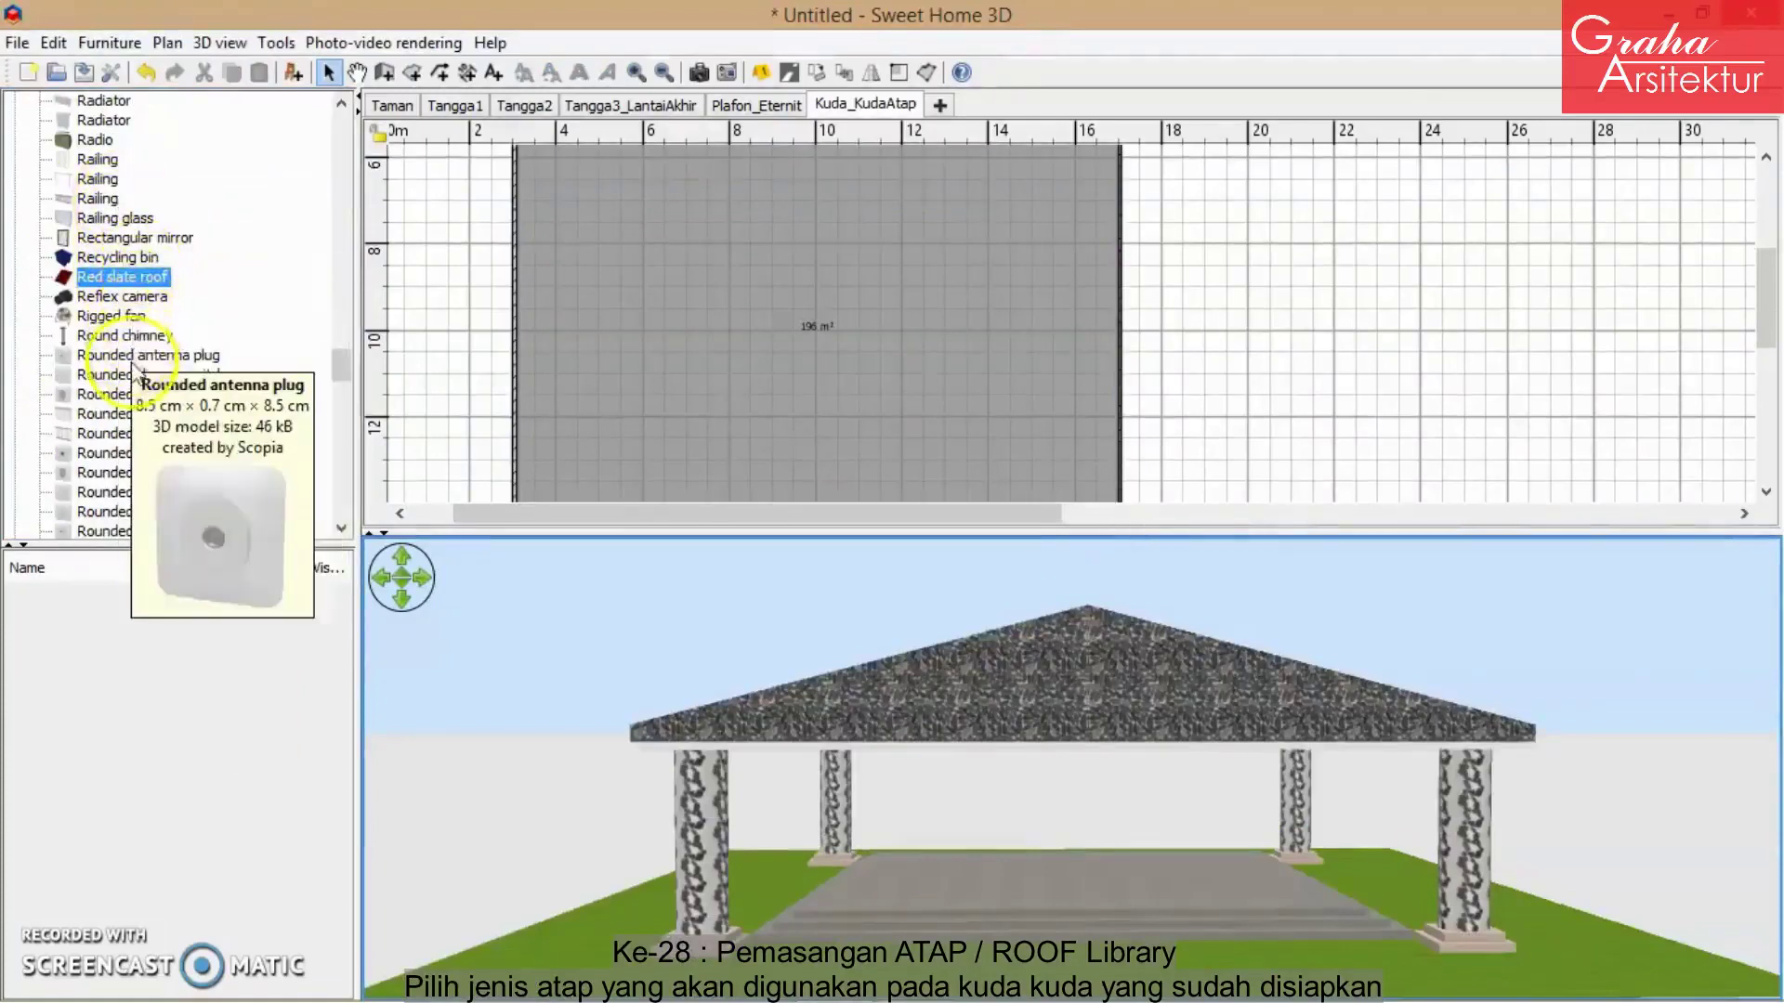
click(131, 280)
drag(130, 280, 1383, 257)
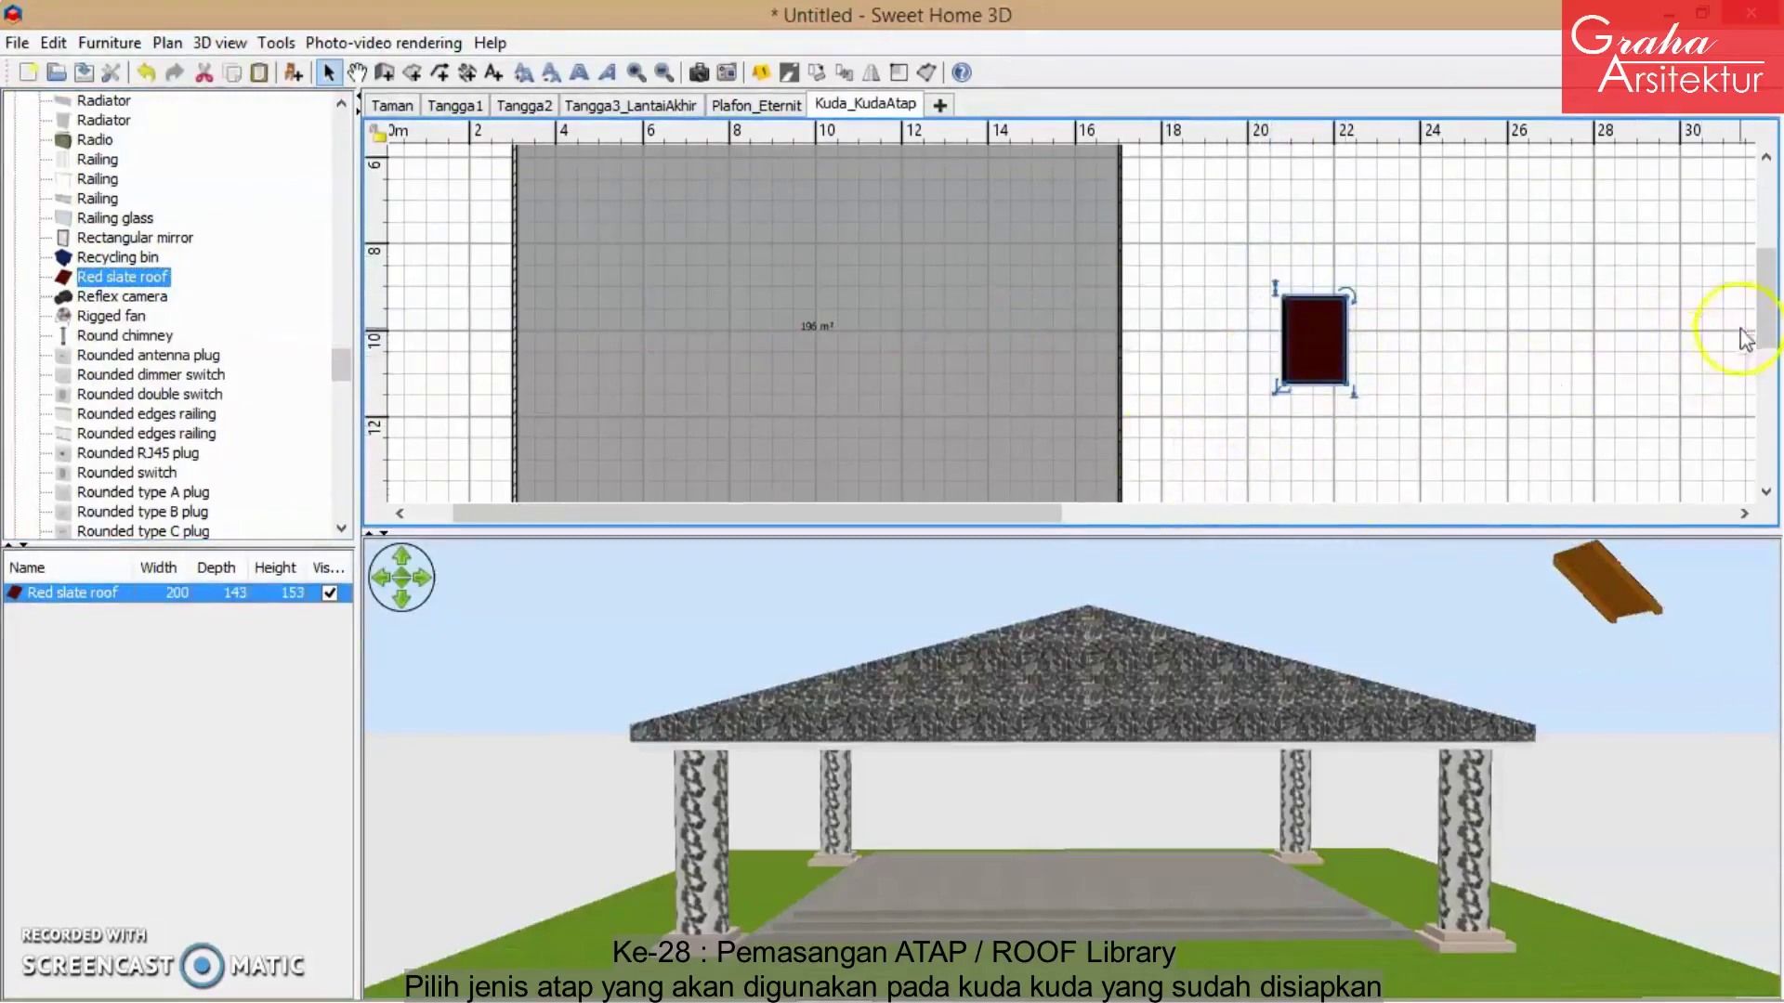
- Enlarge the plan area and stretch the Red slate roof to about 1,440 cm wide and 575 cm deep
drag(1212, 537, 1208, 881)
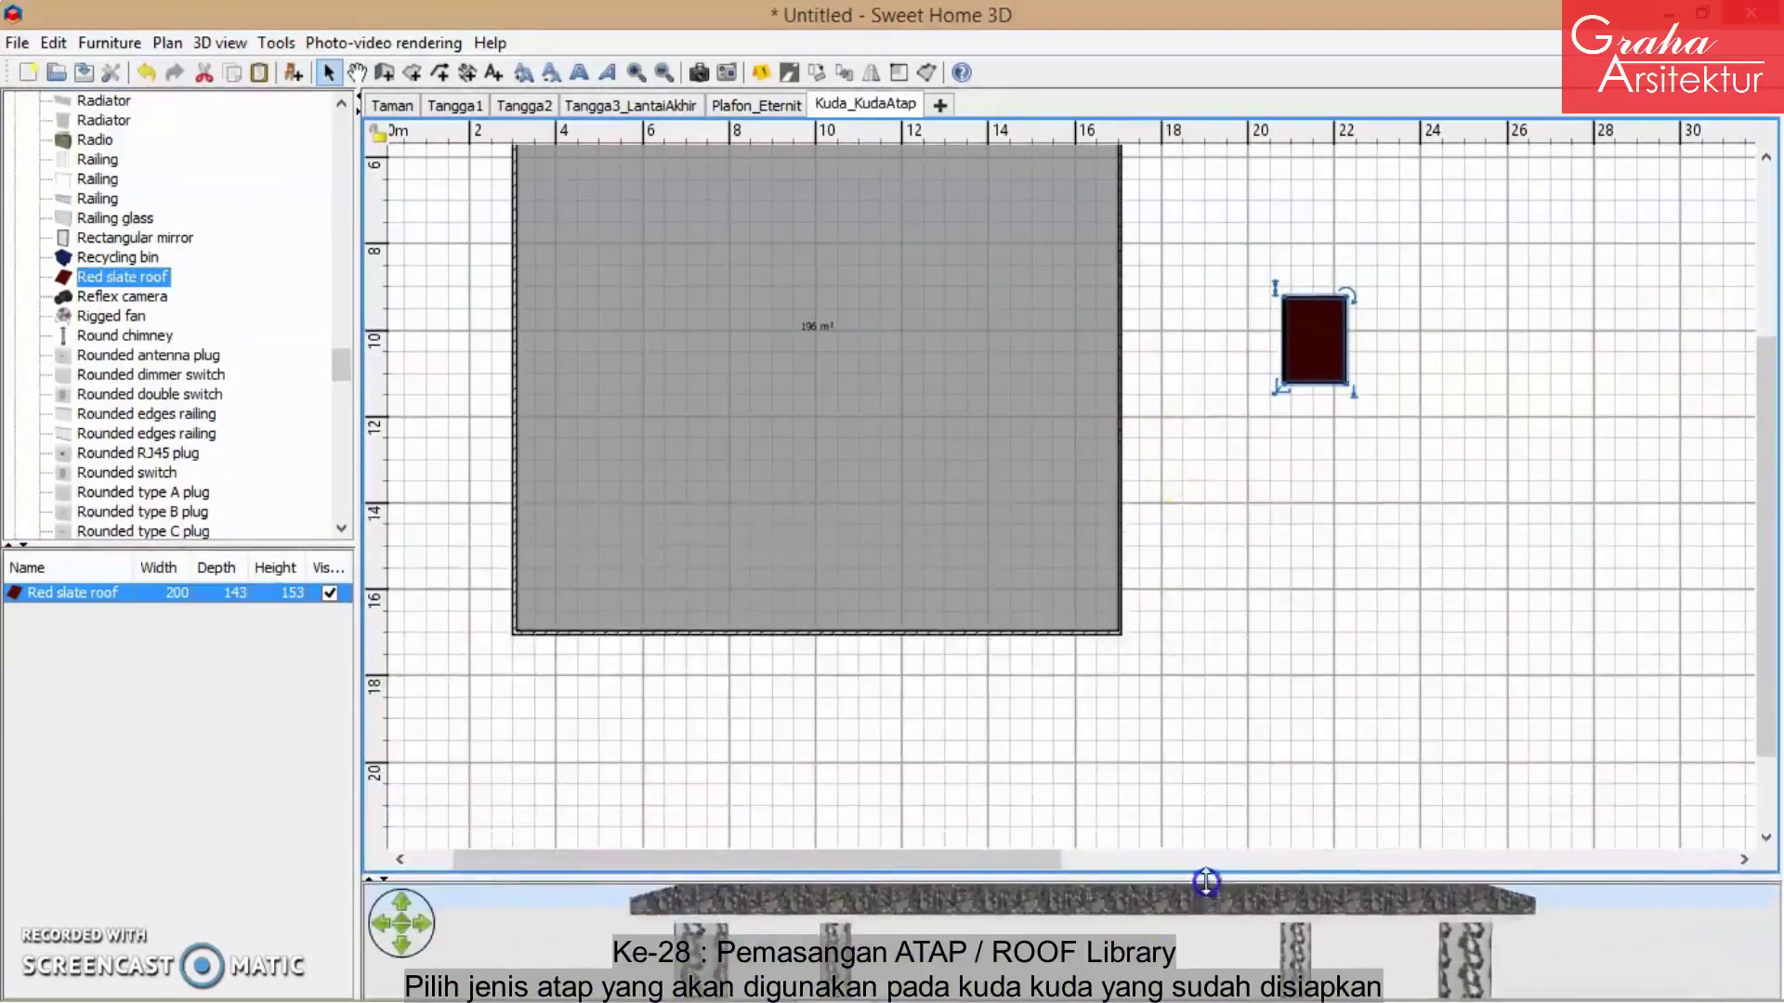
drag(1768, 398, 1763, 309)
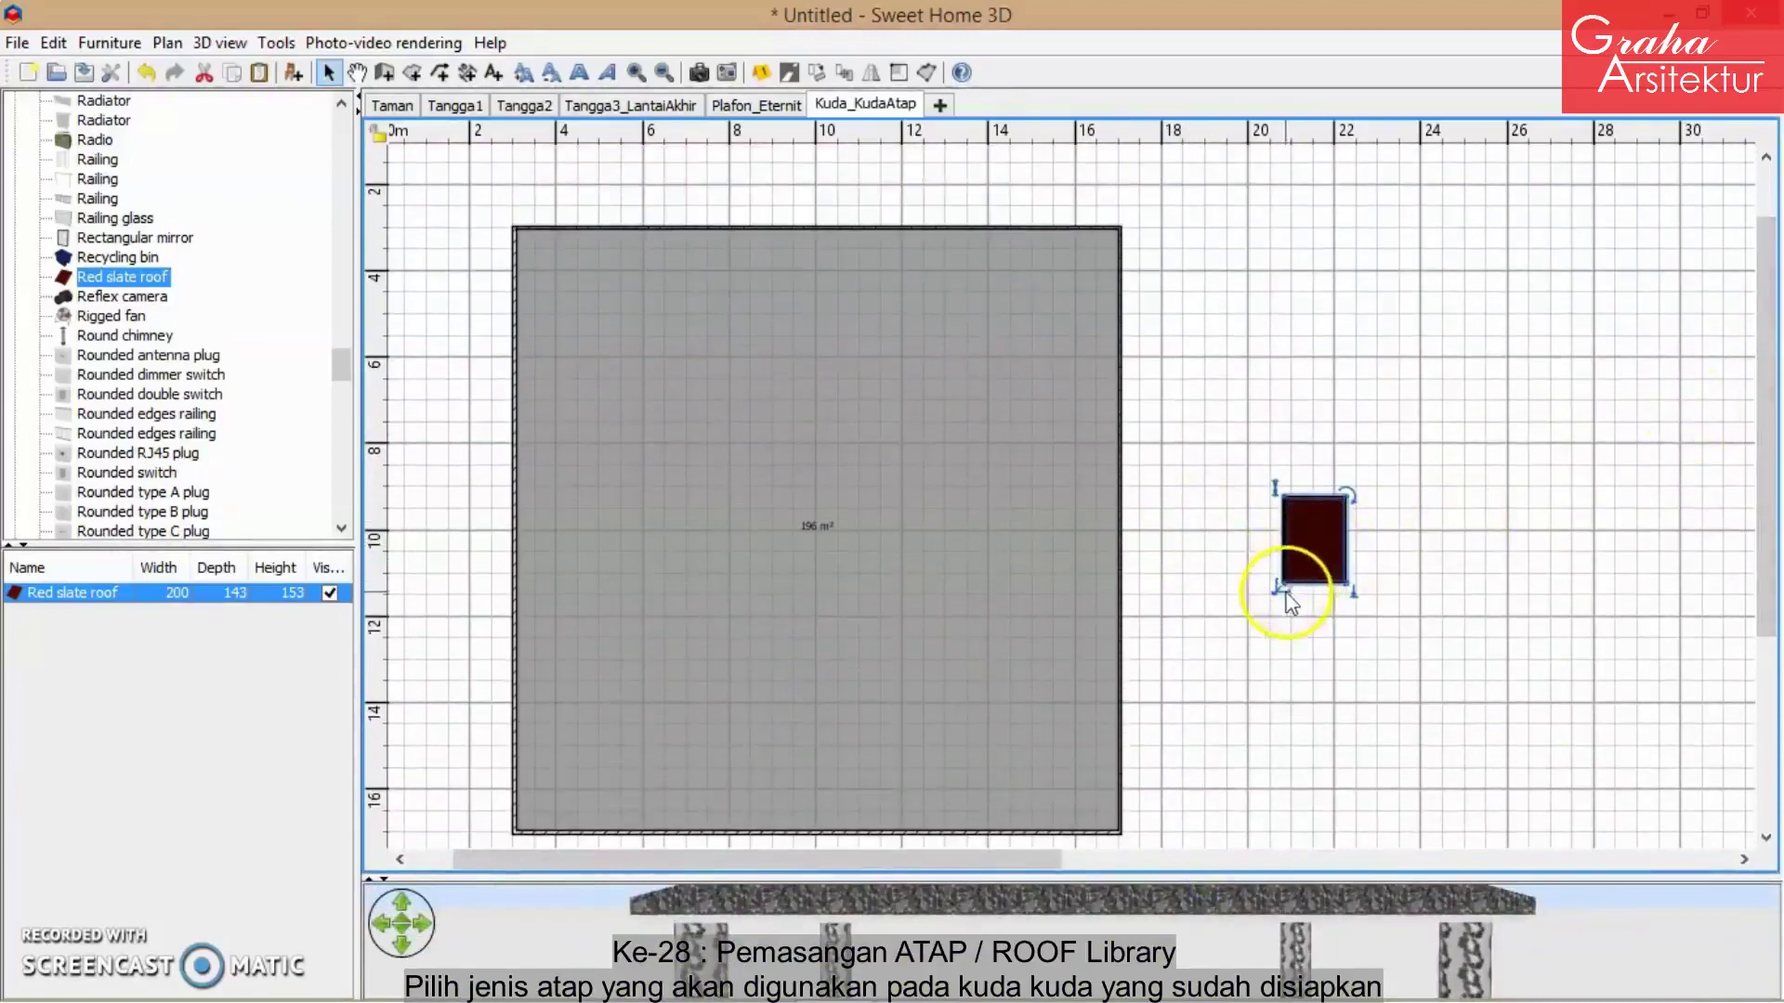
drag(1288, 602, 1329, 429)
click(1305, 502)
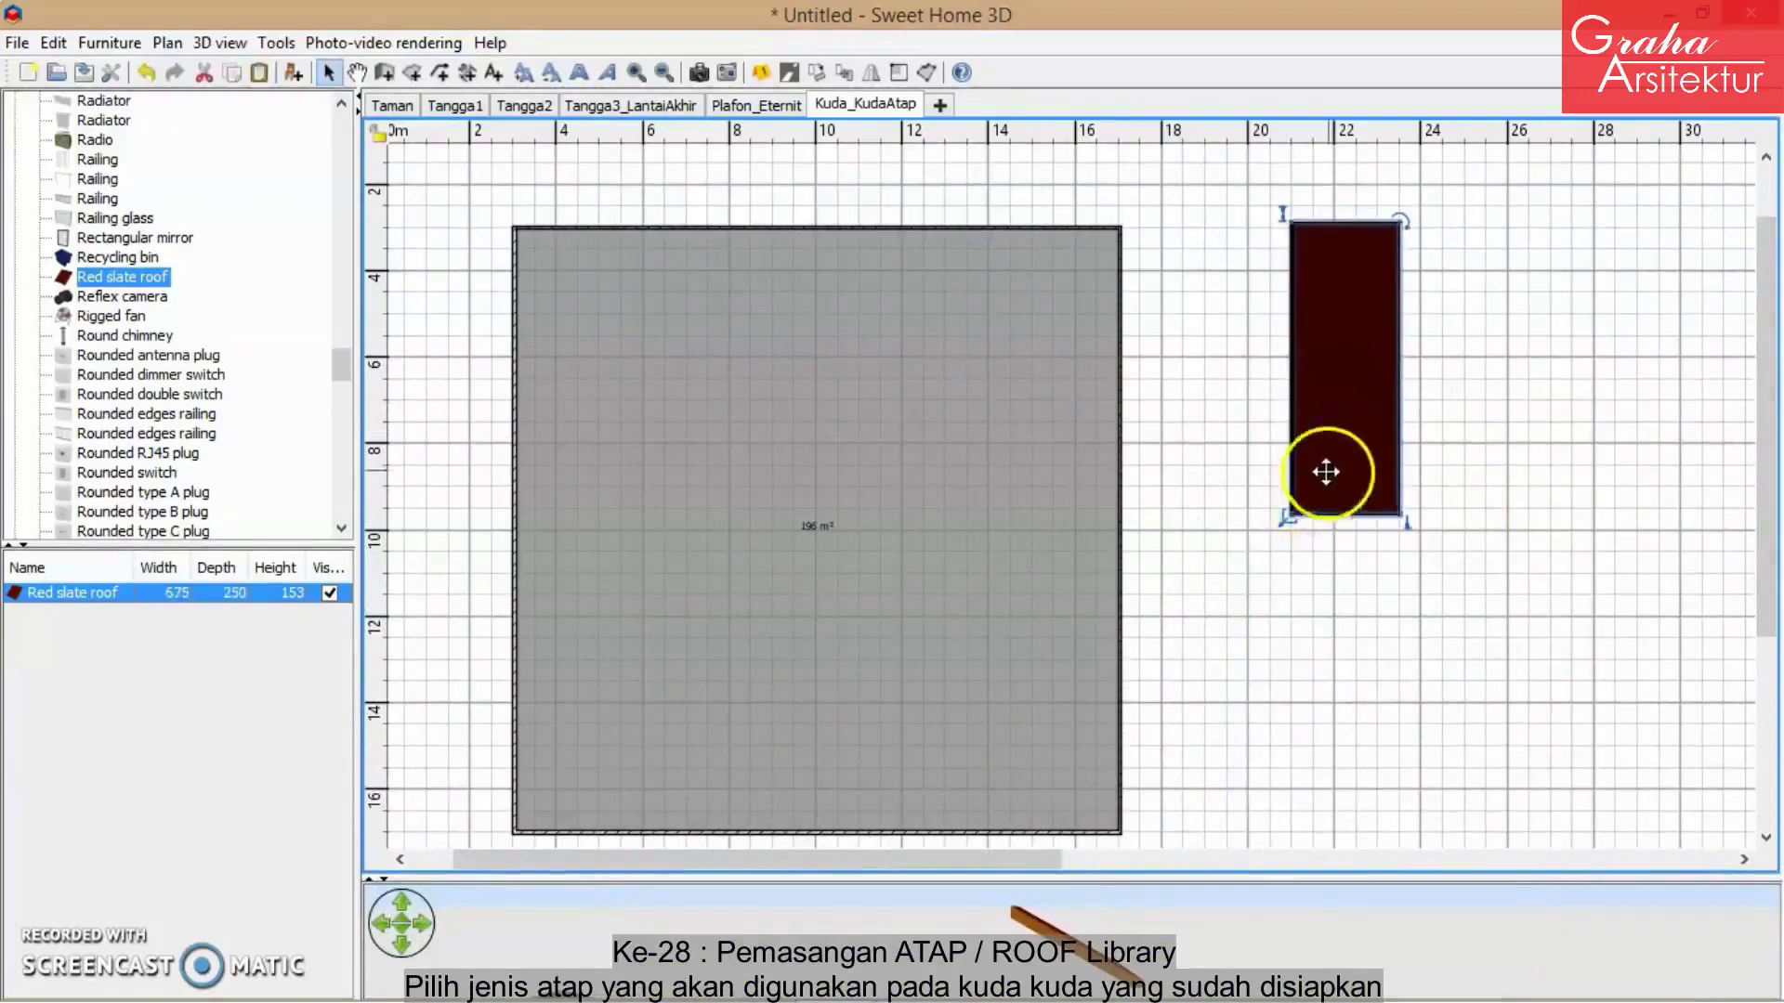
drag(1286, 518, 1146, 847)
drag(1193, 490, 1193, 491)
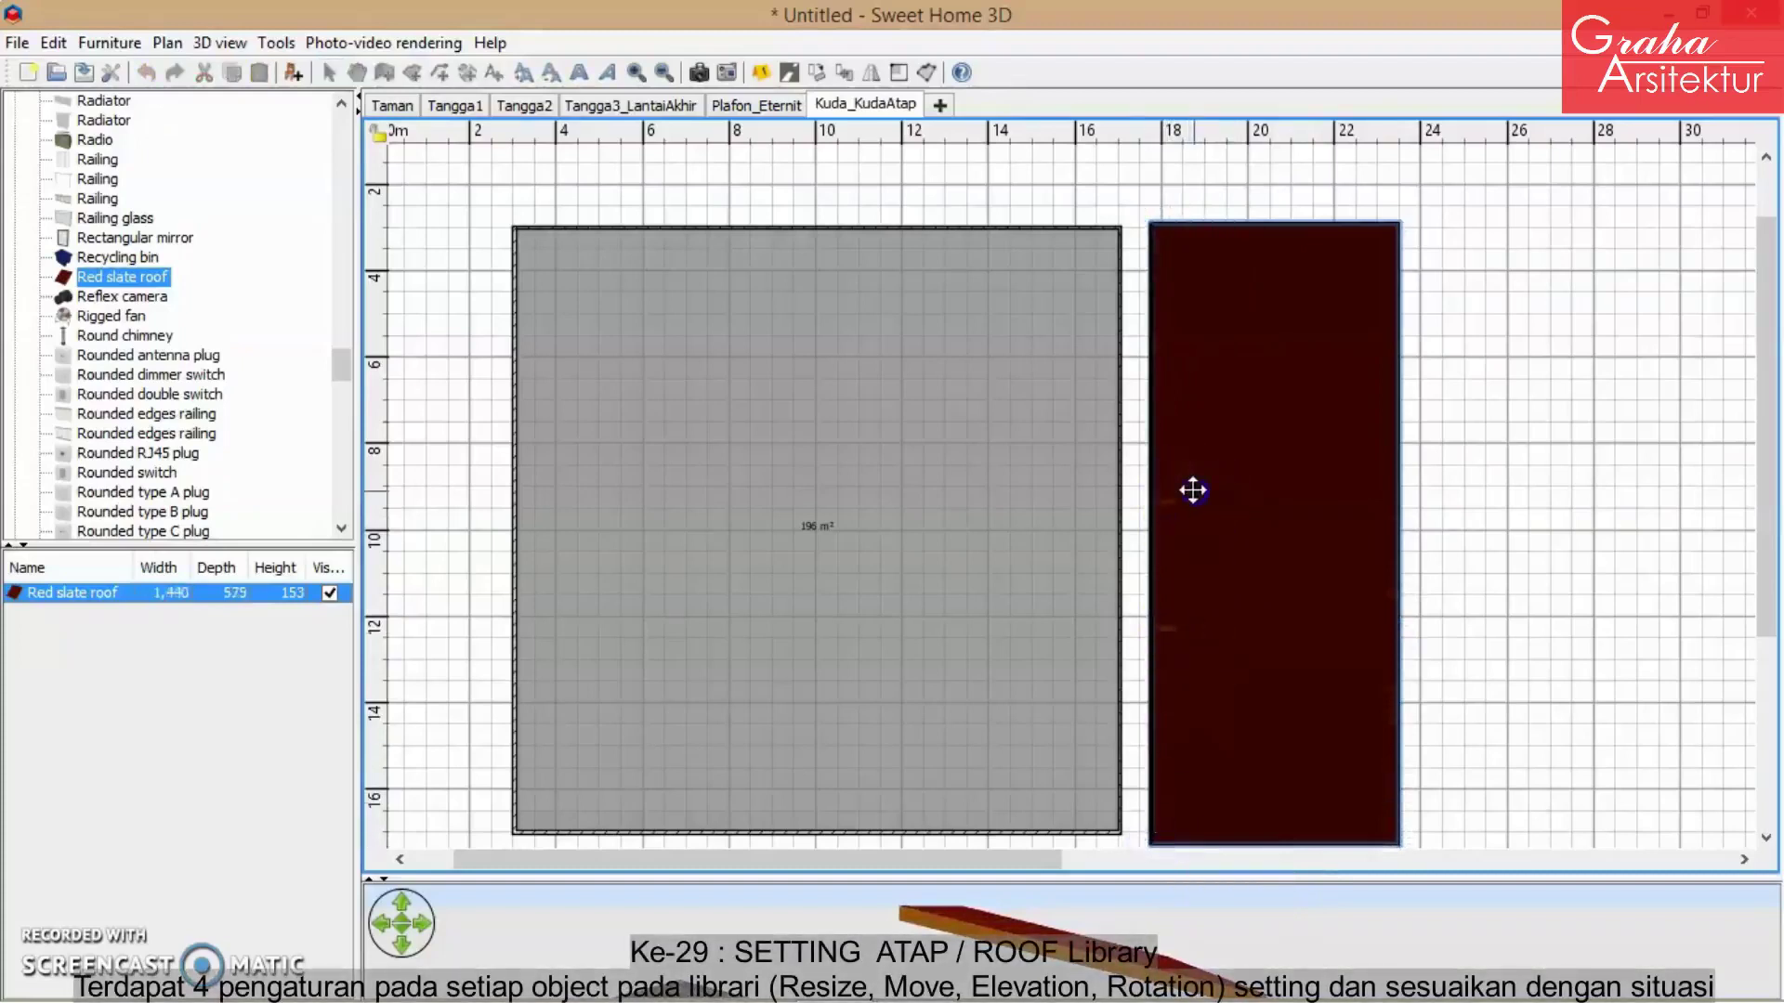
- Resize the roof to about 1,420 cm wide and 1,010 cm deep and inspect it in 3D
drag(1764, 437, 1764, 511)
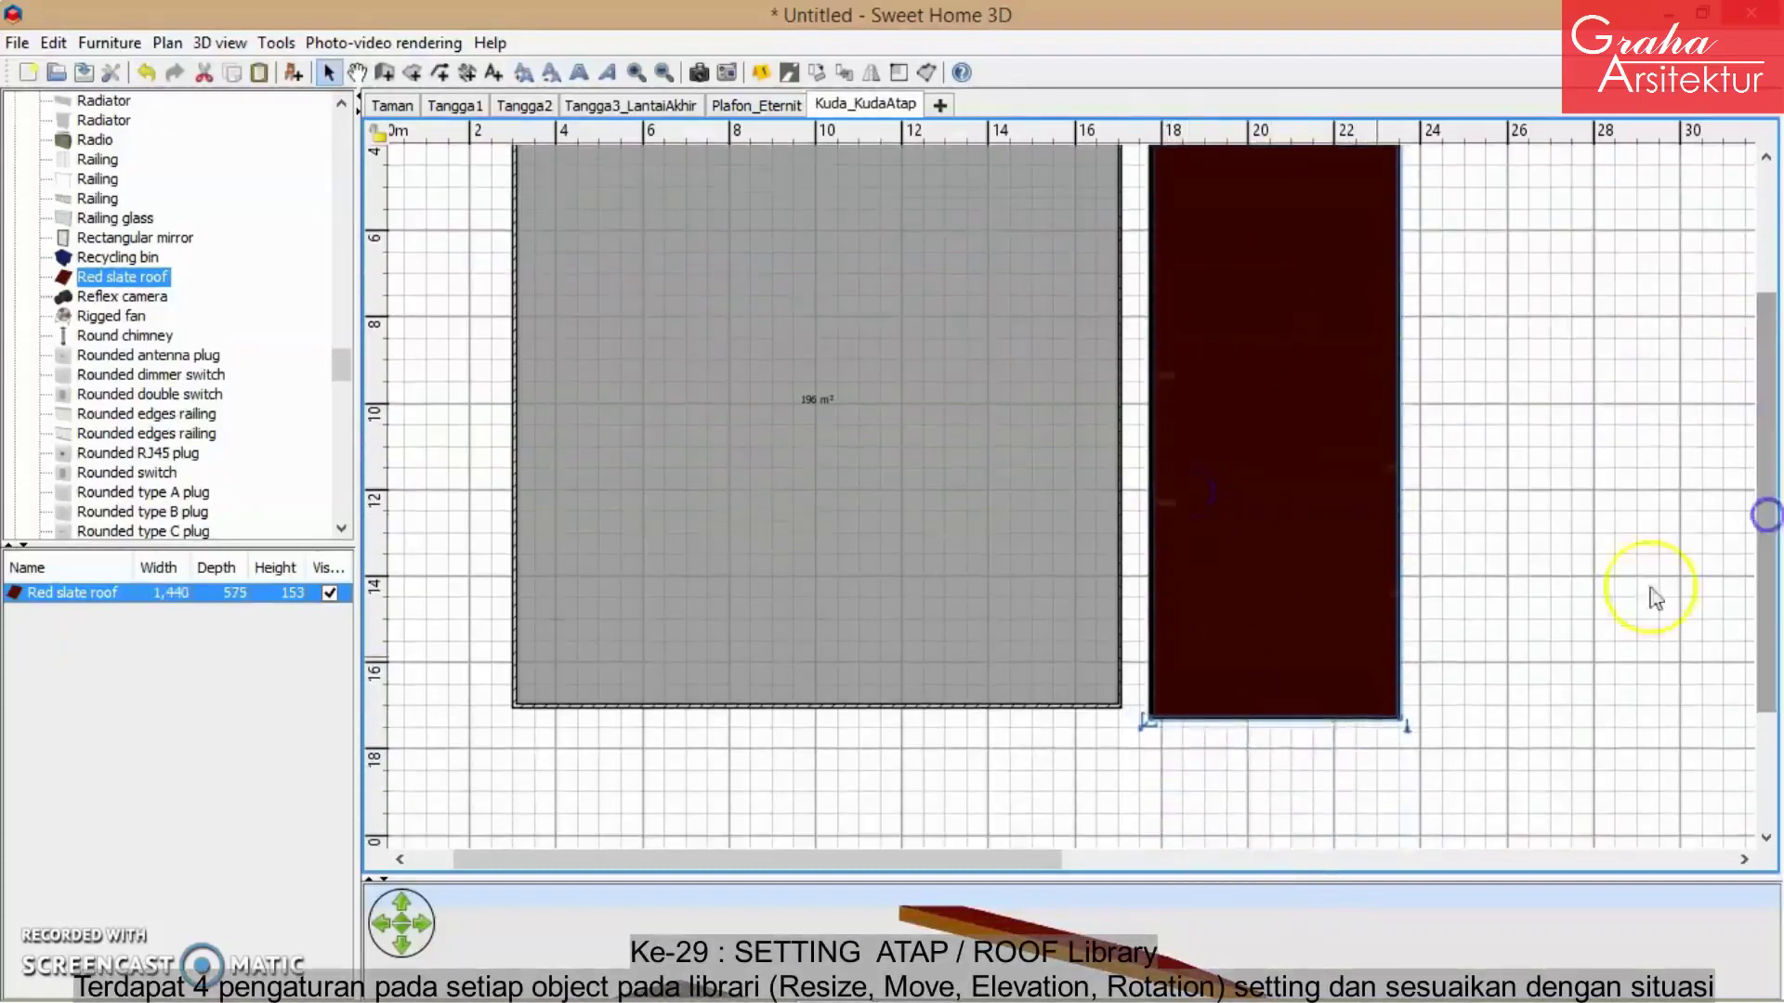
drag(1141, 719, 958, 713)
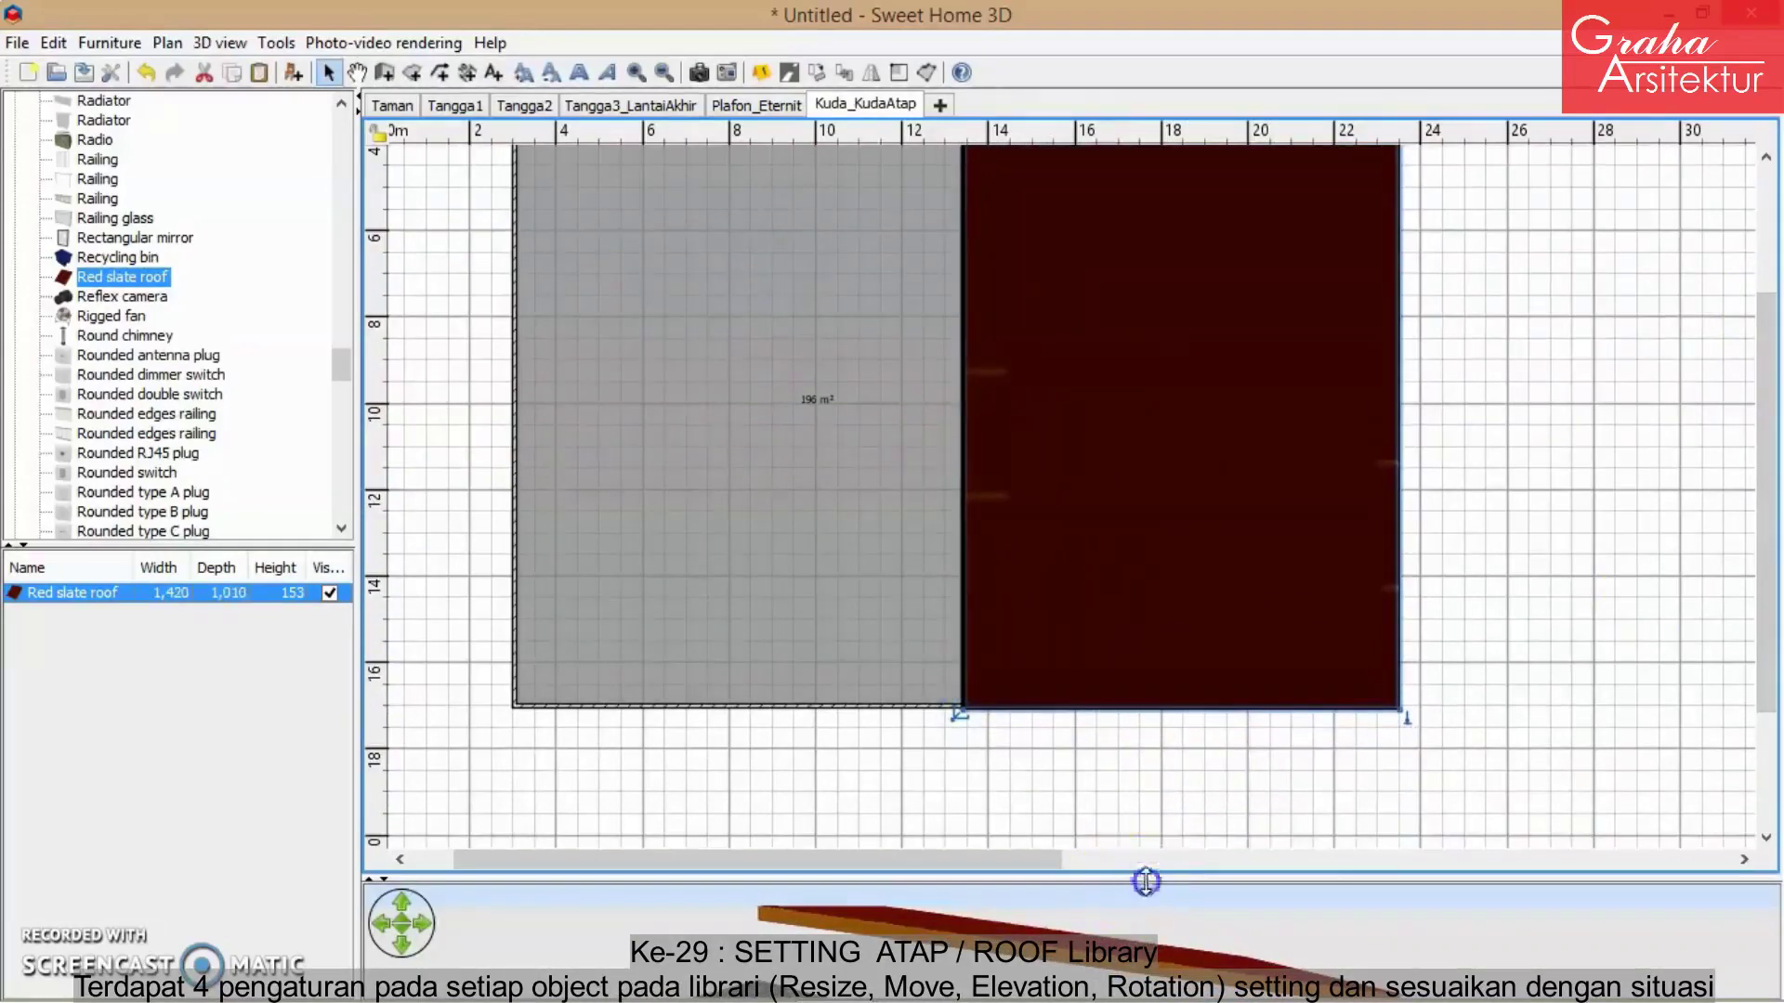
drag(1146, 882, 1191, 171)
drag(1255, 507, 1283, 540)
drag(1256, 151, 1246, 868)
click(1216, 631)
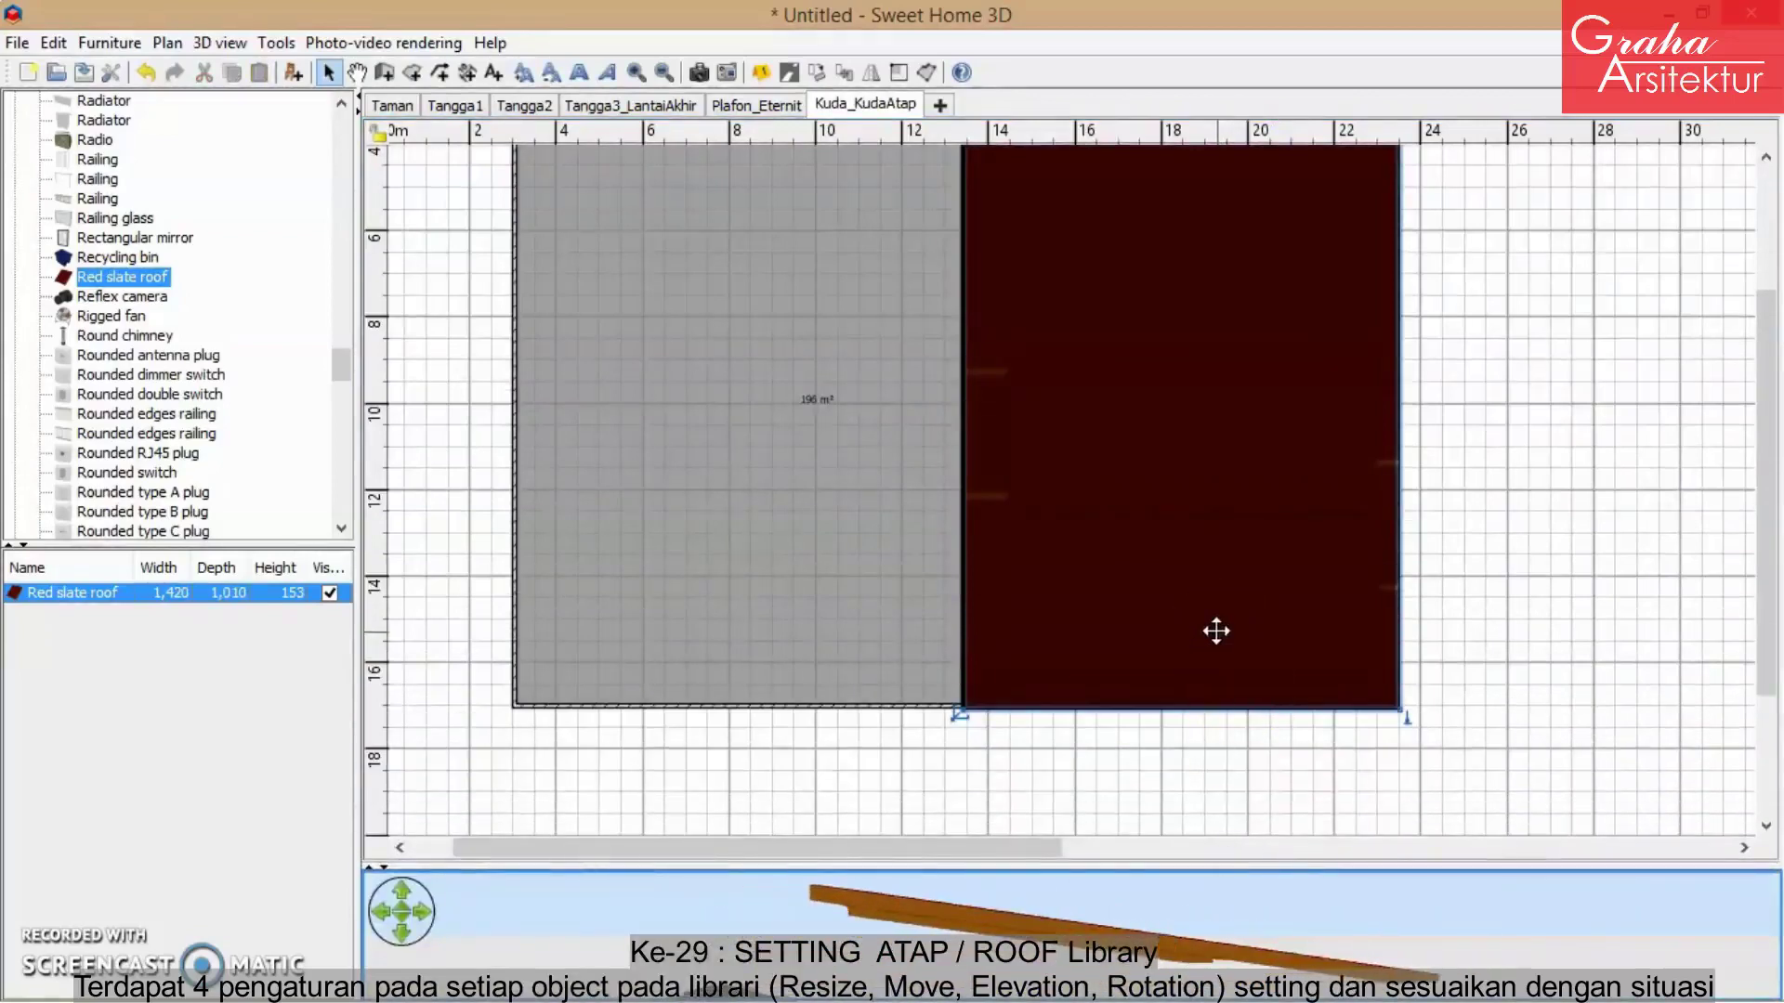
- Move the roof left over the building so its outer edge slightly overhangs the right wall
mouse_move(1769, 450)
mouse_down()
mouse_move(1769, 291)
mouse_move(1776, 478)
mouse_up()
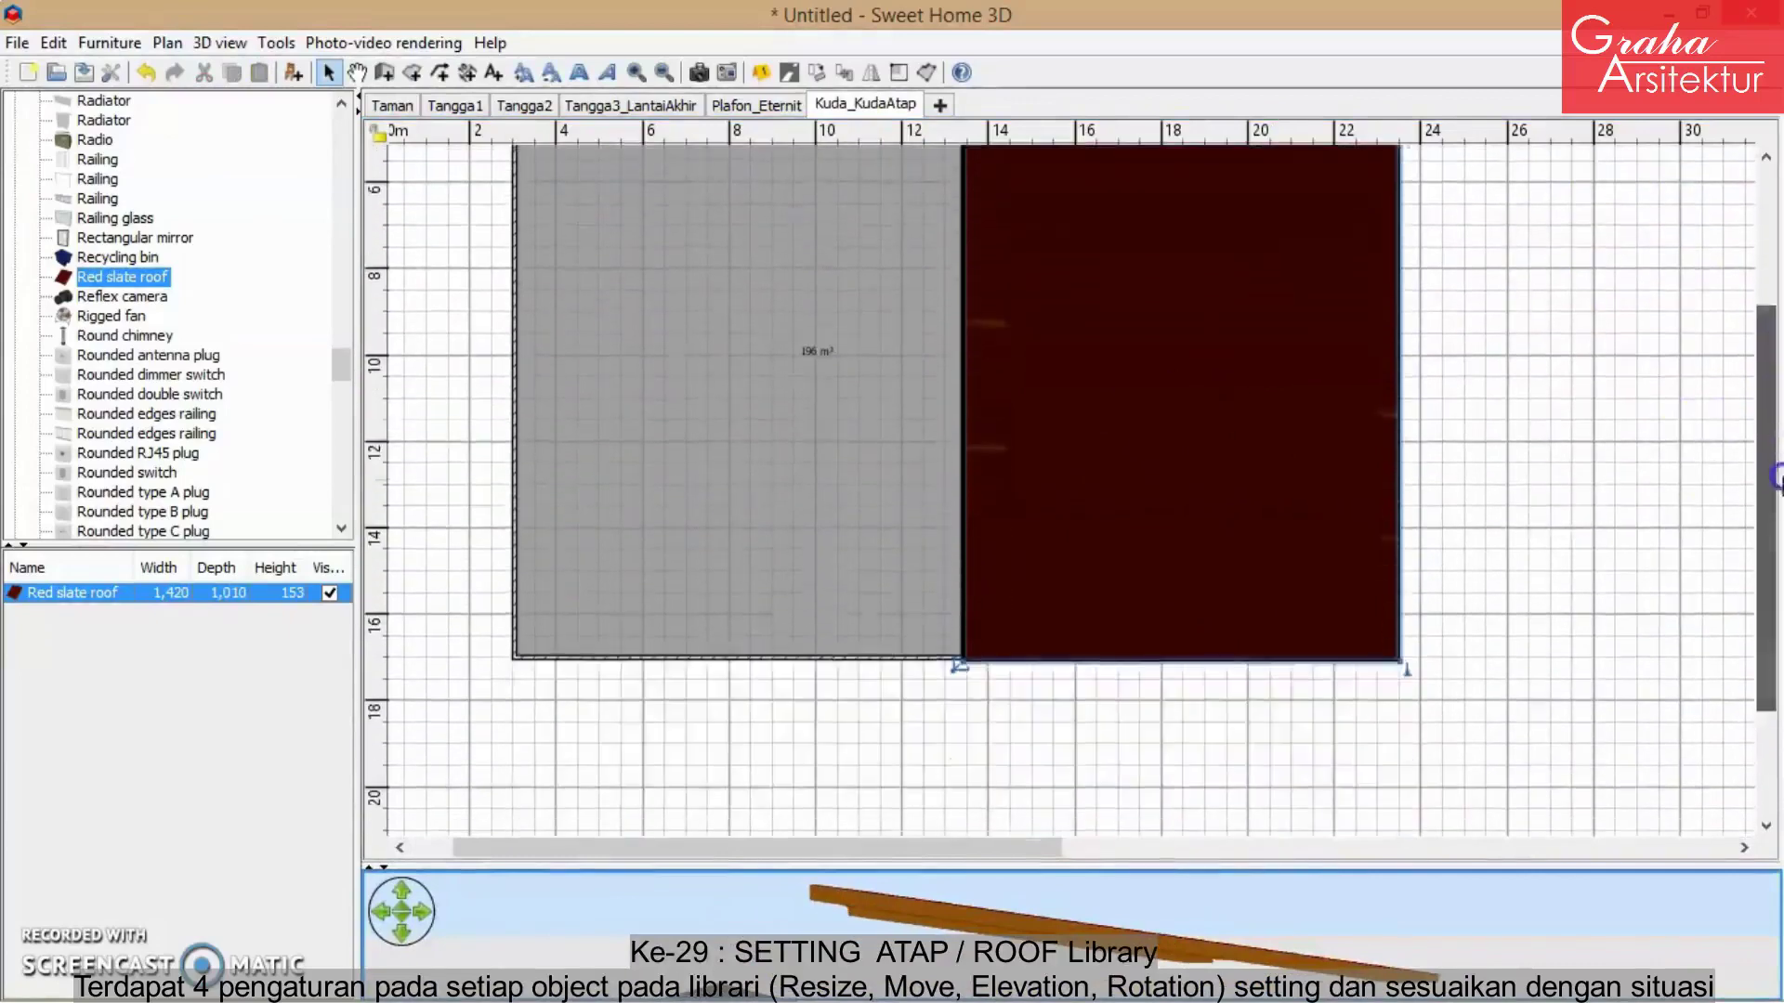
click(1677, 414)
click(1298, 431)
key(Left)
key(Left)
key(Left)
key(Left)
key(Left)
key(Left)
key(Left)
key(Left)
key(Left)
key(Left)
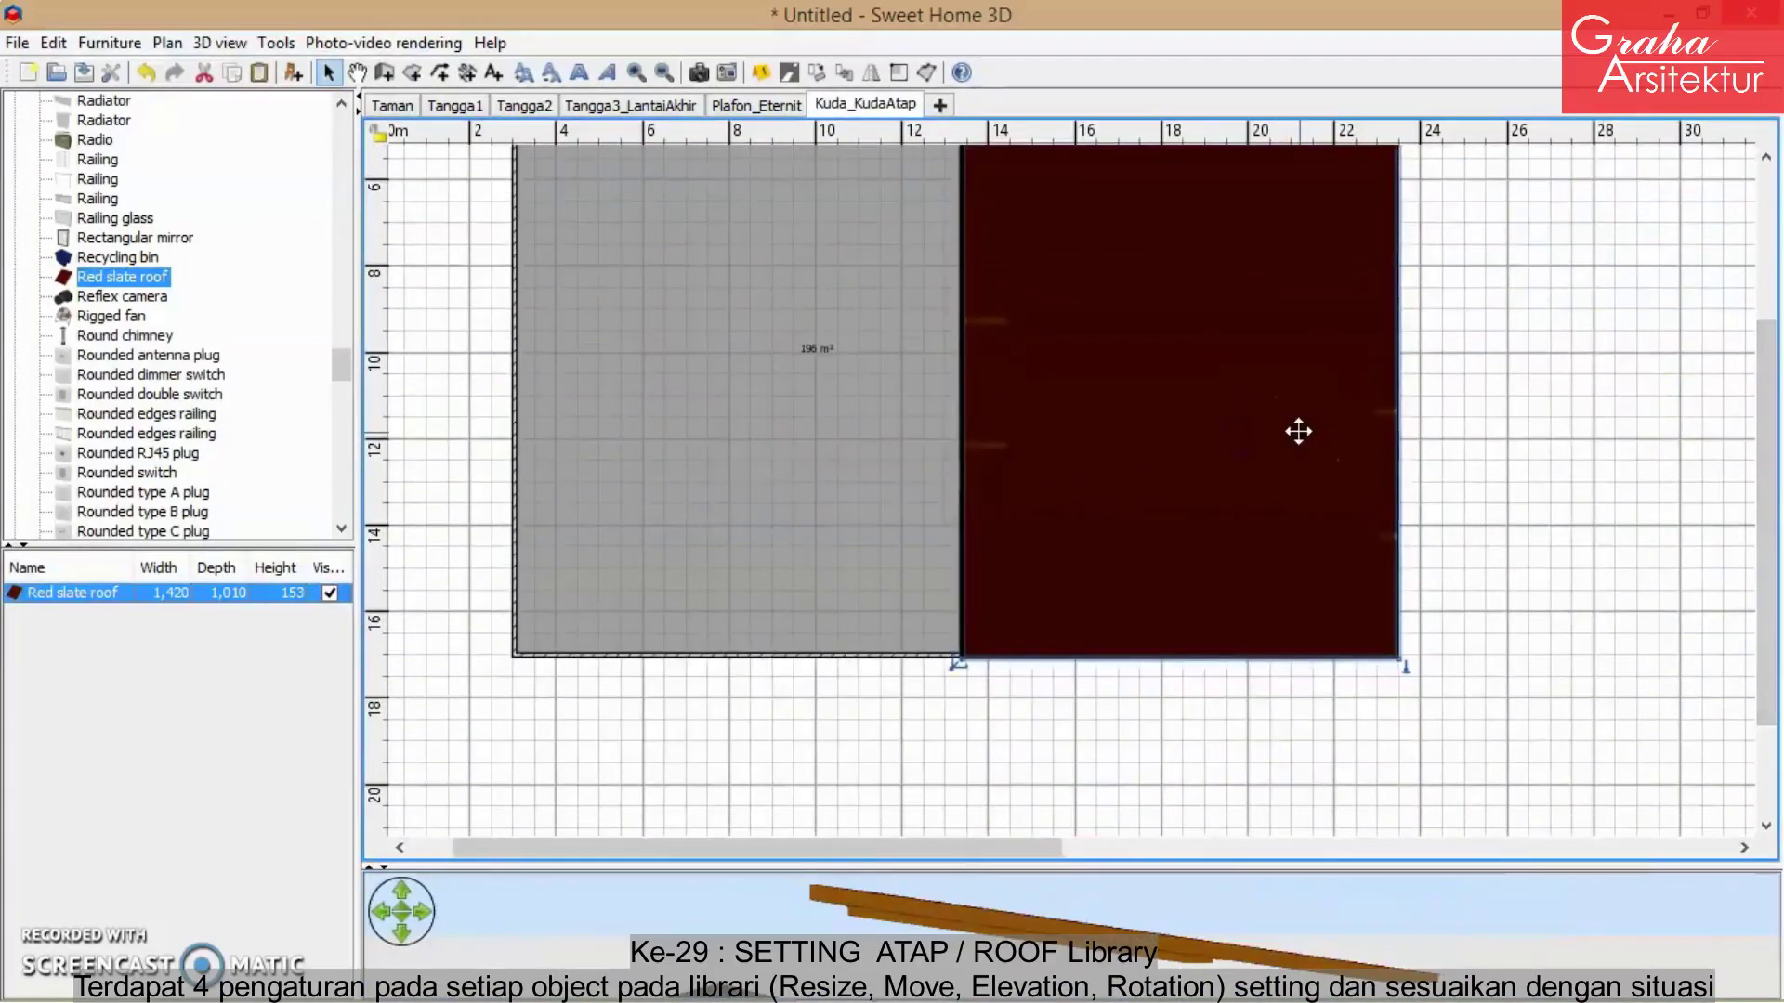
key(Left)
key(Left)
key(Left)
key(Left)
key(Left)
key(Left)
key(Left)
key(Left)
key(Left)
key(Left)
key(Left)
key(Left)
key(Left)
key(Left)
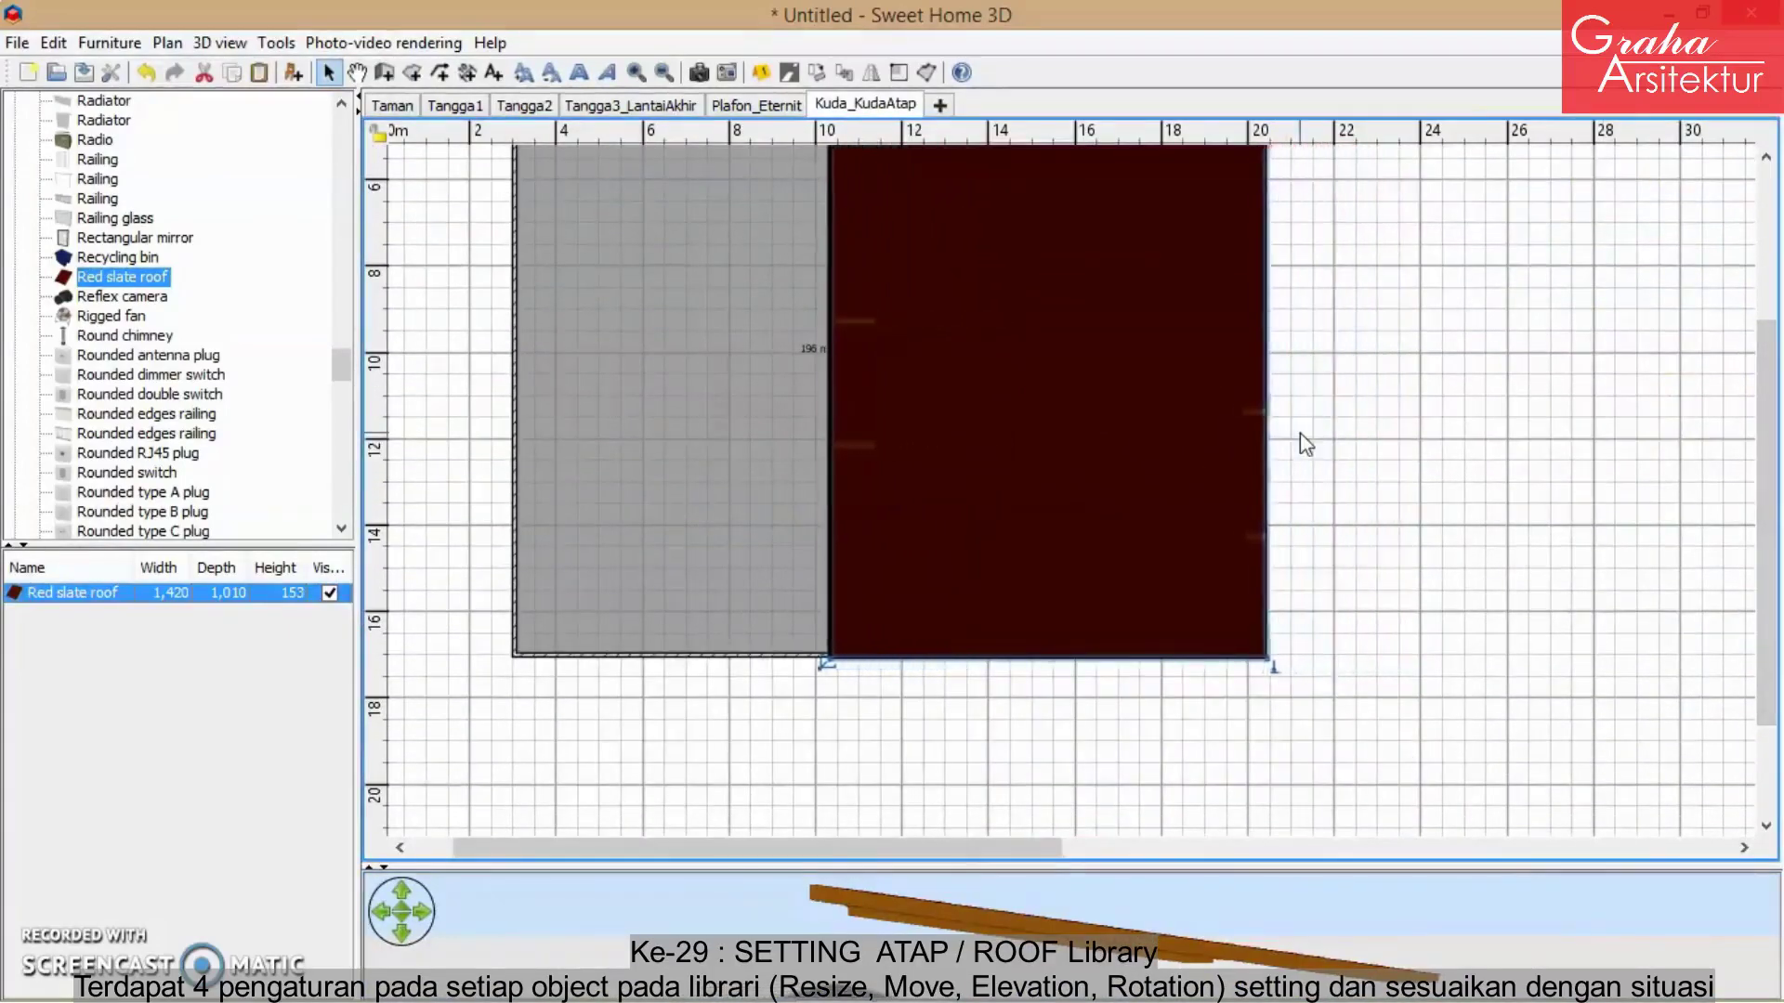
key(Left)
key(Left)
key(Left)
key(Left)
key(Left)
key(Left)
key(Left)
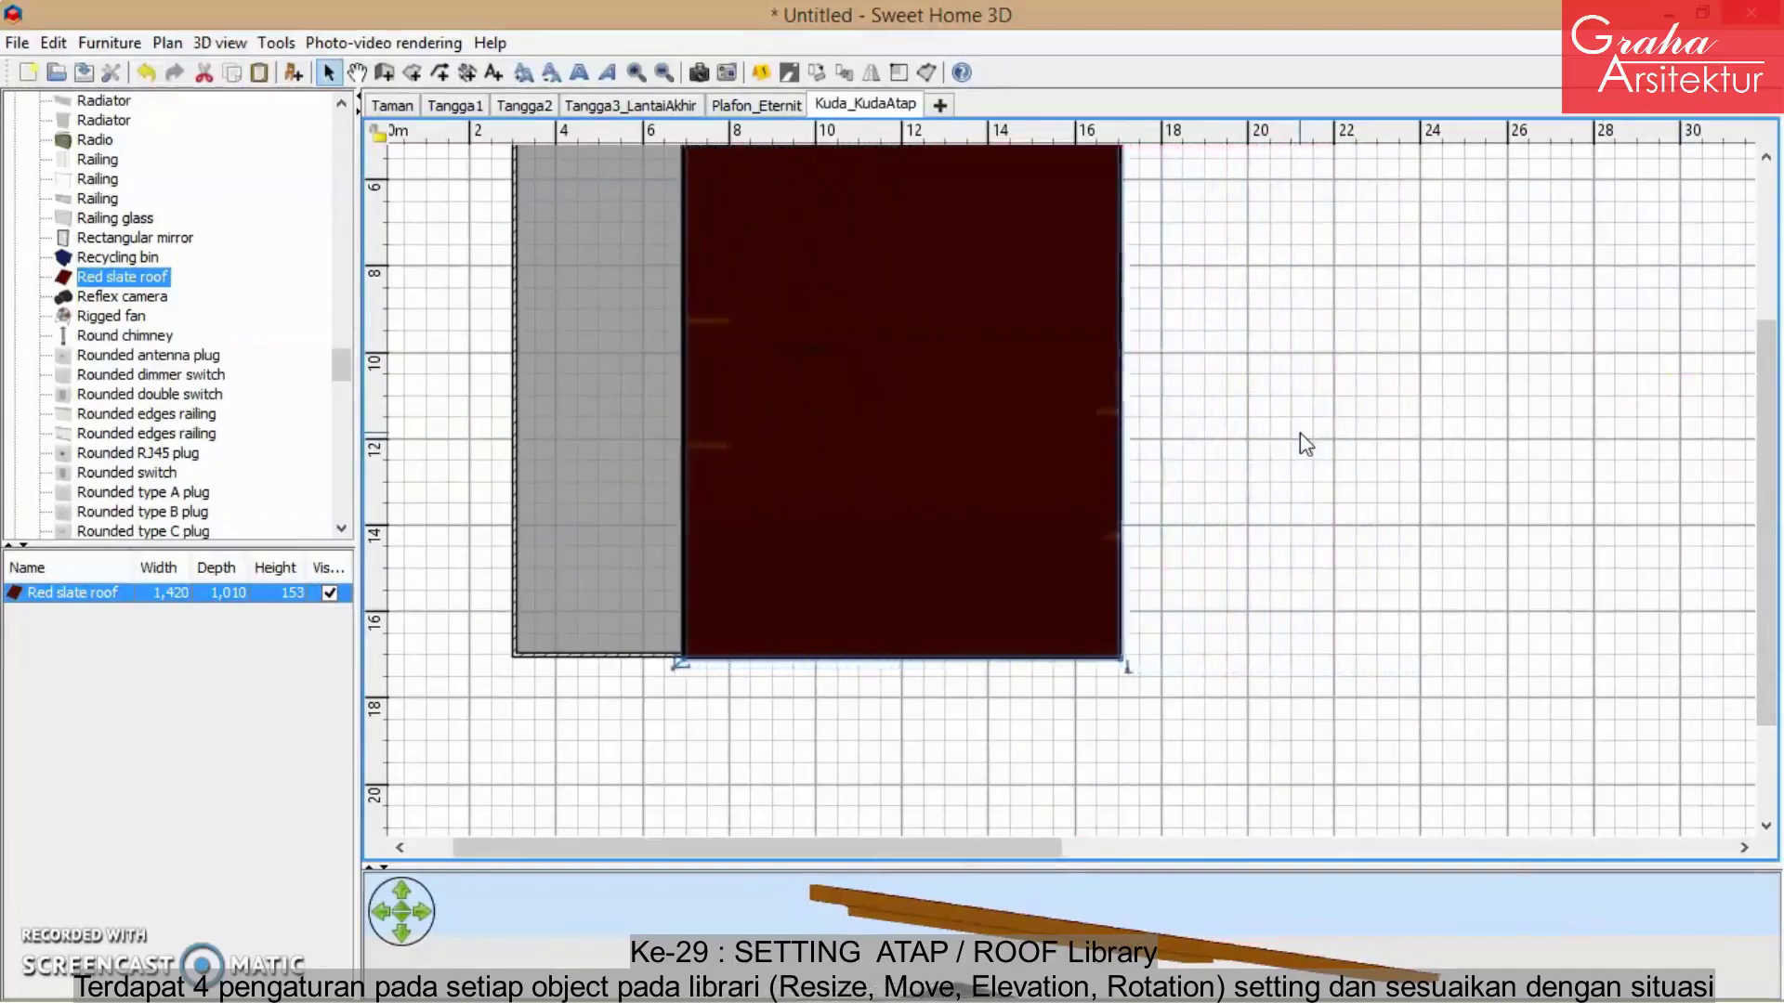
key(Right)
key(Right)
key(Right)
key(Right)
key(Right)
key(Right)
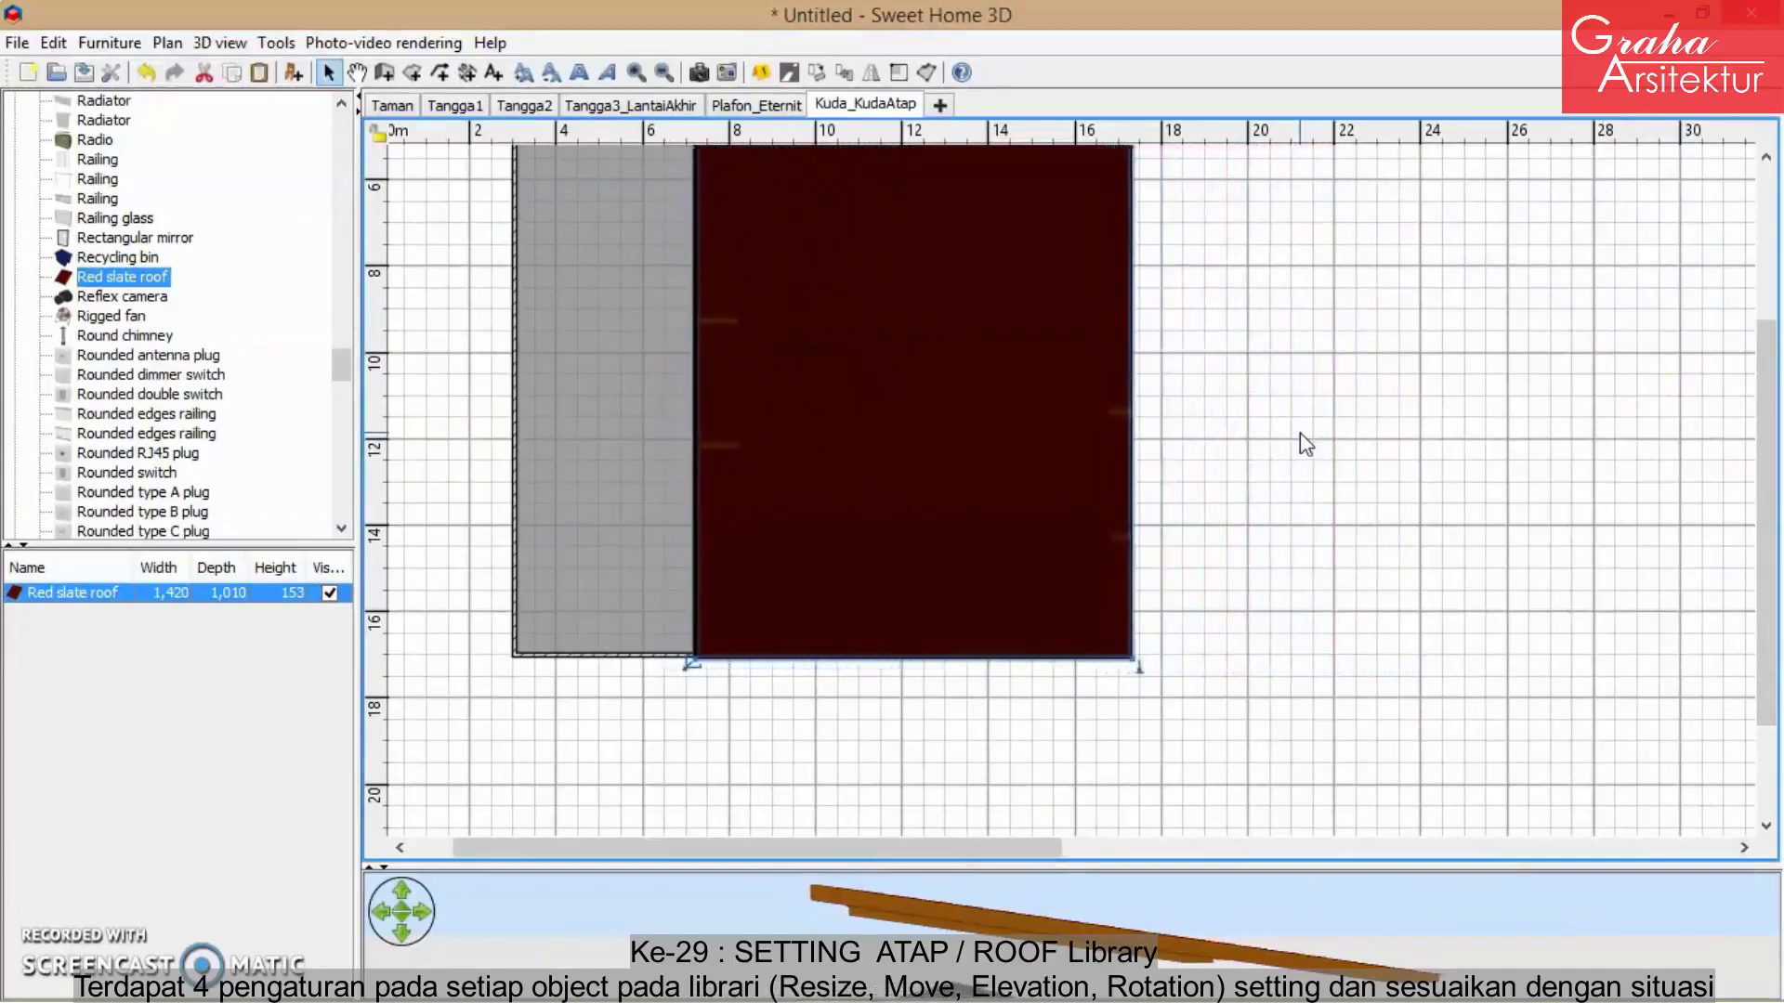
- Enlarge the 3D view and resize the roof to 1,445 cm wide and 745 cm deep, with its inner edge near the building's centreline
scroll(908, 637, up, 3)
scroll(908, 637, down, 5)
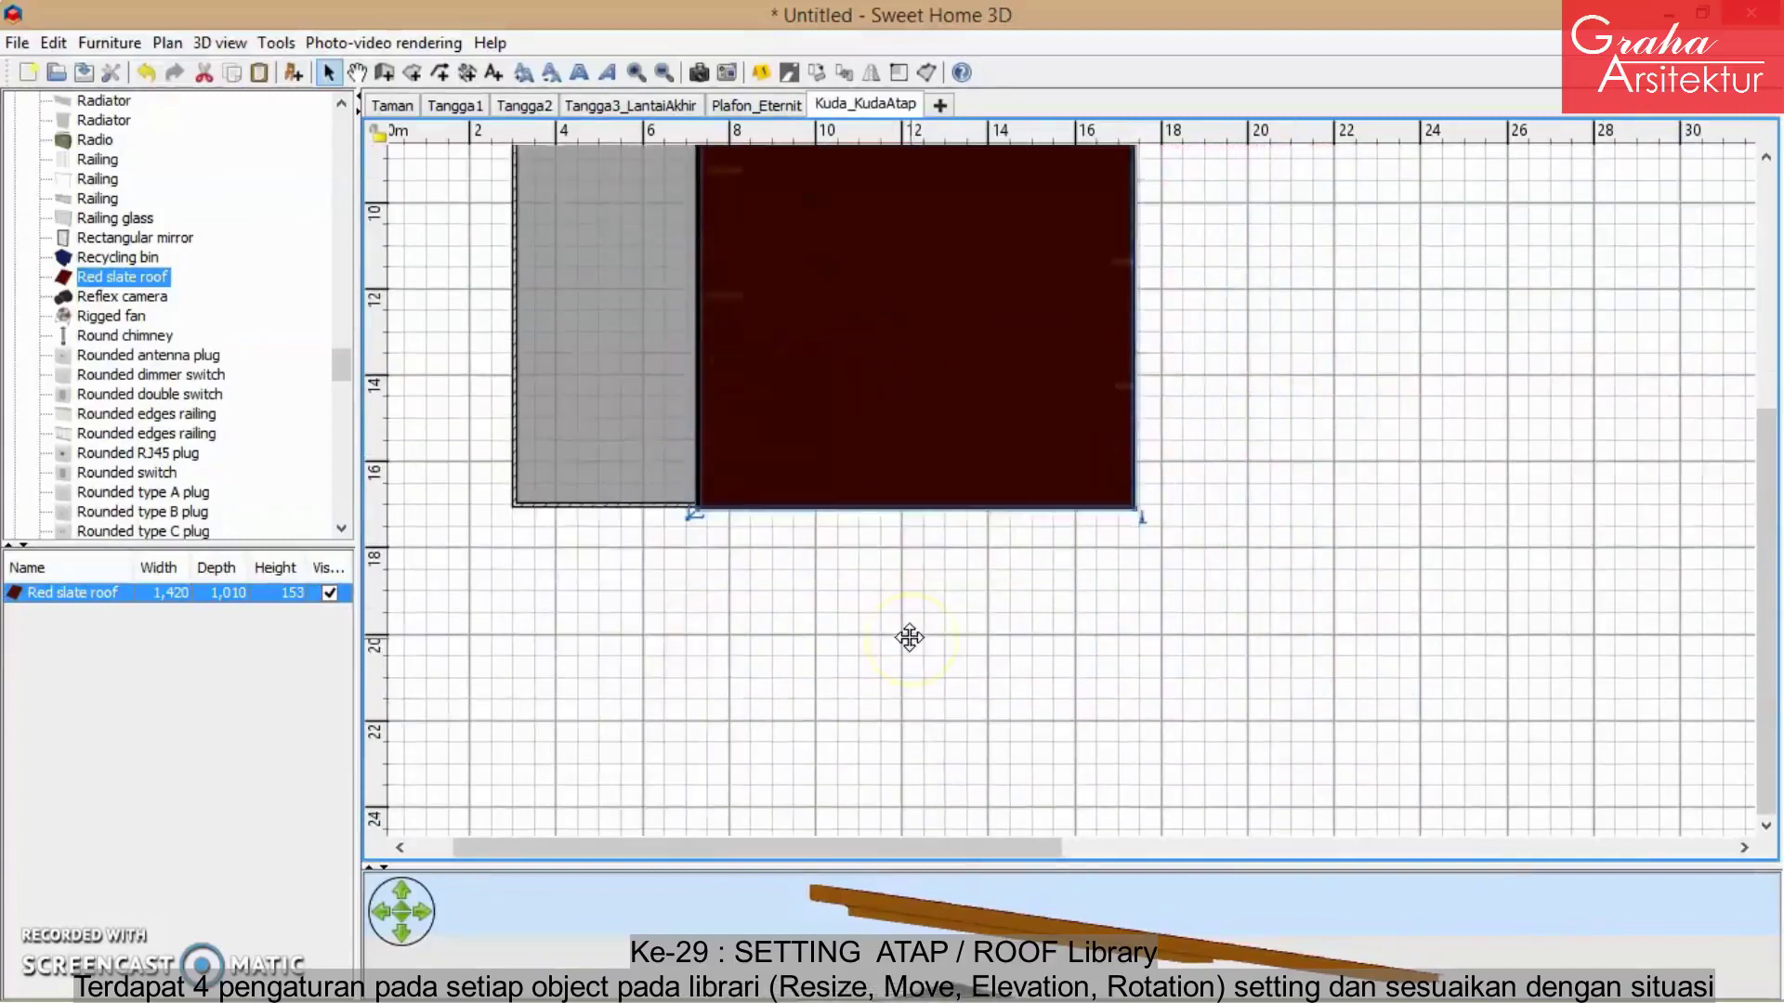
drag(1028, 860, 1015, 657)
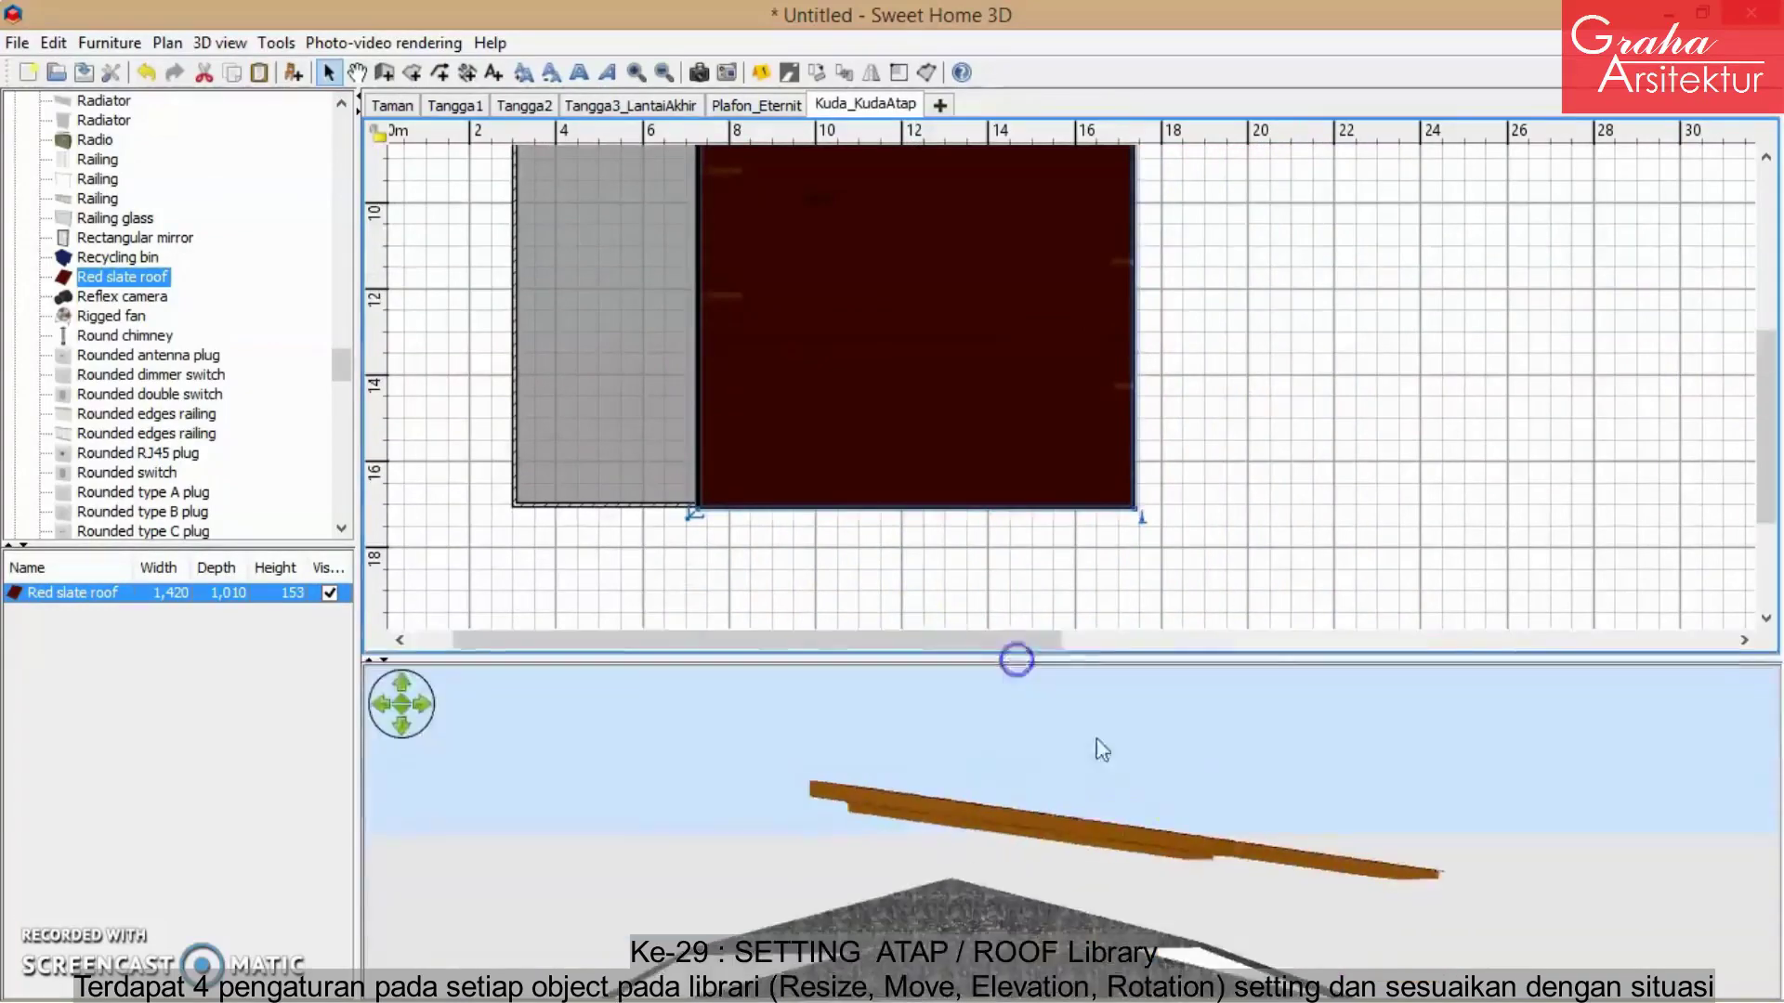
click(1057, 807)
drag(1056, 806, 1080, 809)
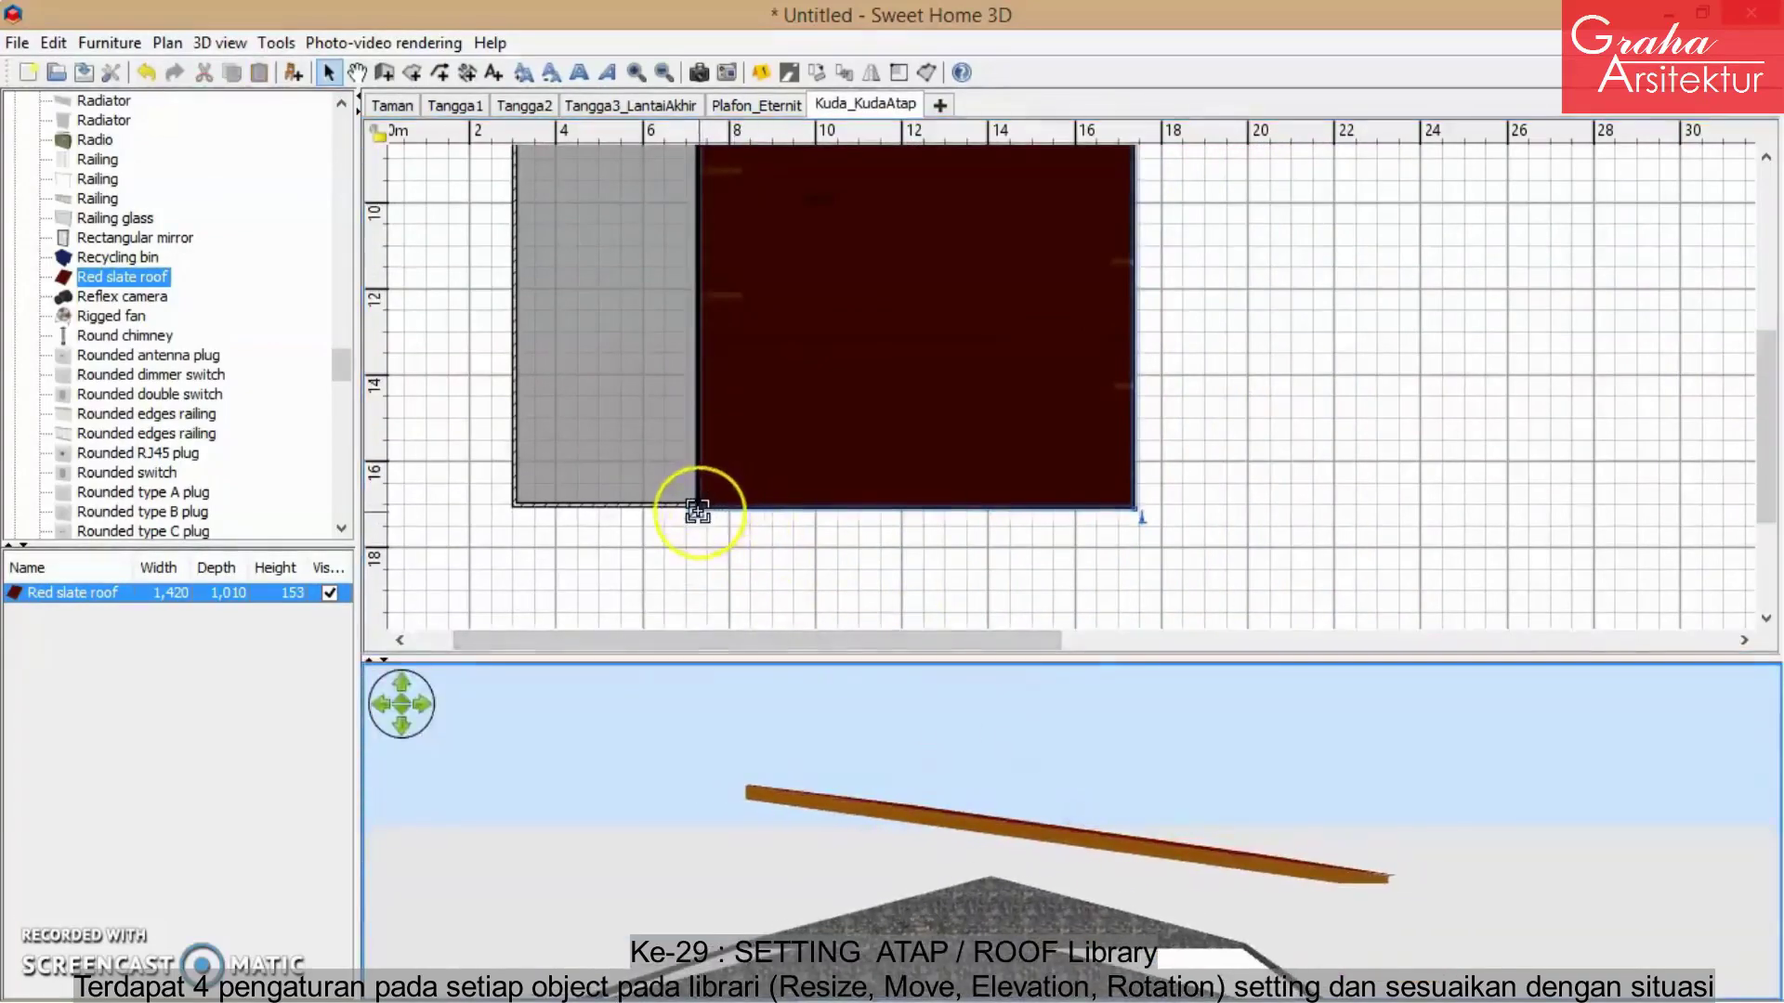
drag(697, 511, 813, 523)
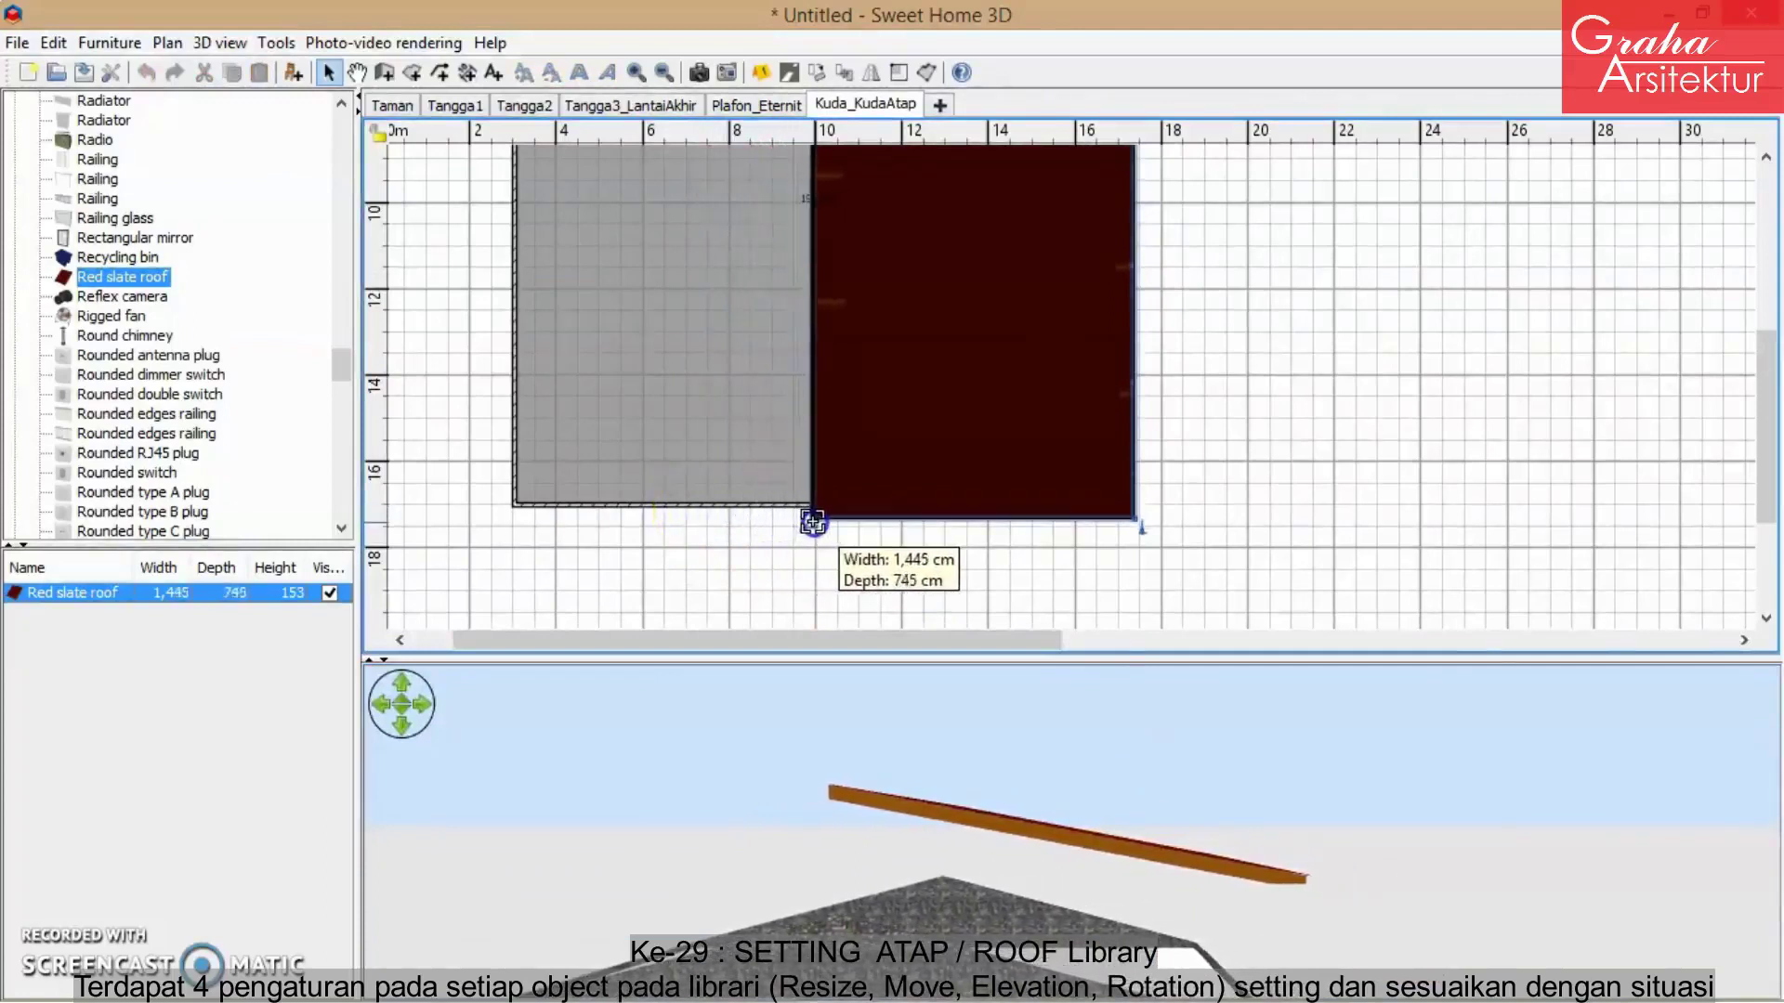
- Increase the roof's height to 190 cm and lower its elevation to 15 cm to rest it on the gable's right slope
drag(1140, 526, 1127, 594)
scroll(1125, 491, up, 5)
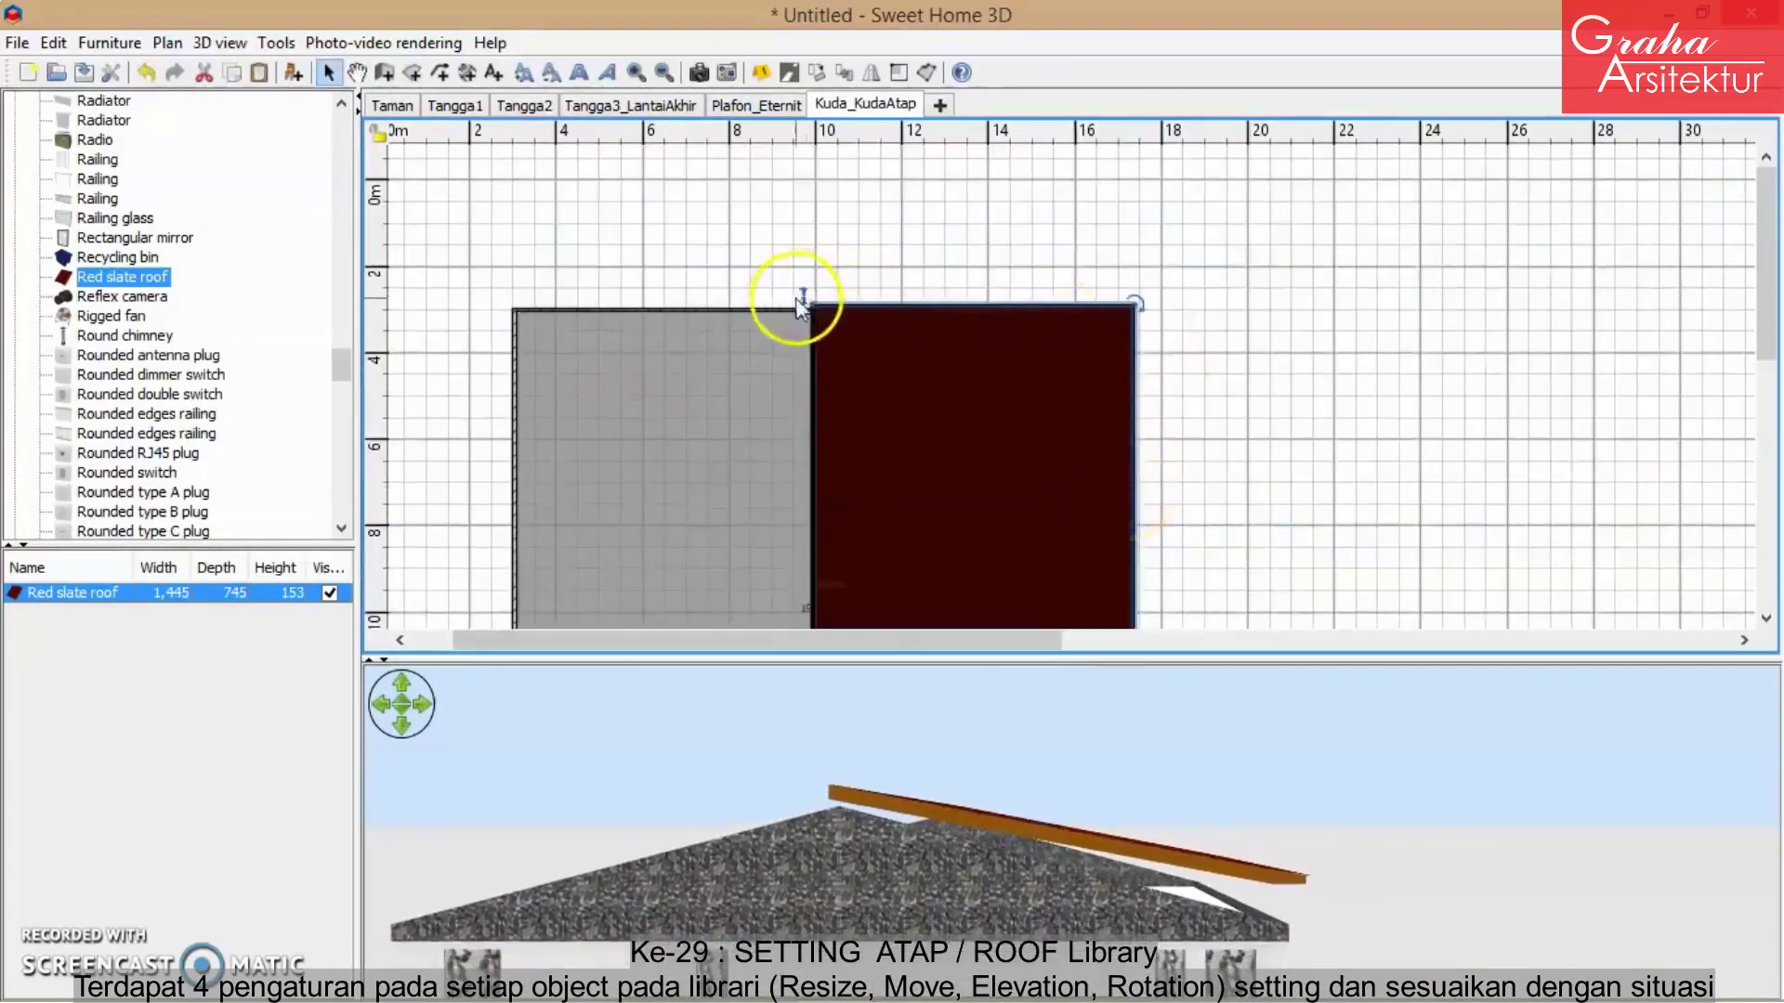
drag(807, 300, 804, 296)
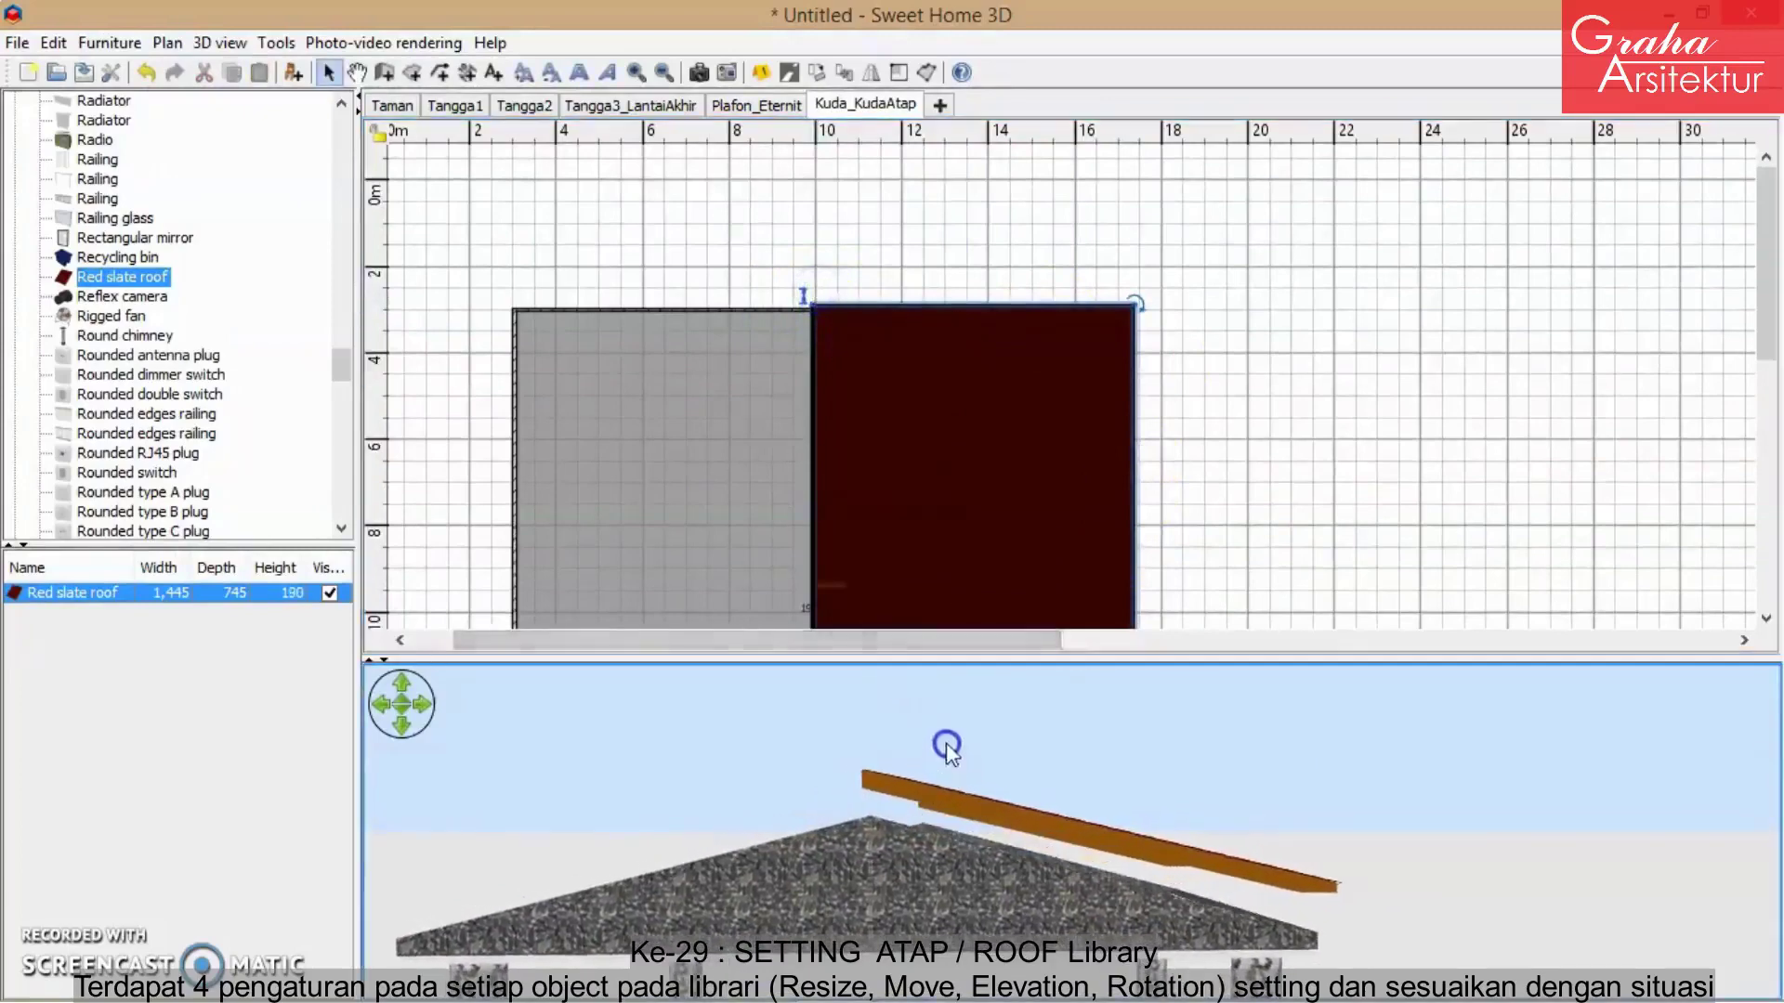
scroll(1167, 526, down, 15)
mouse_move(1142, 322)
mouse_down()
mouse_move(1135, 306)
mouse_move(1129, 346)
mouse_up()
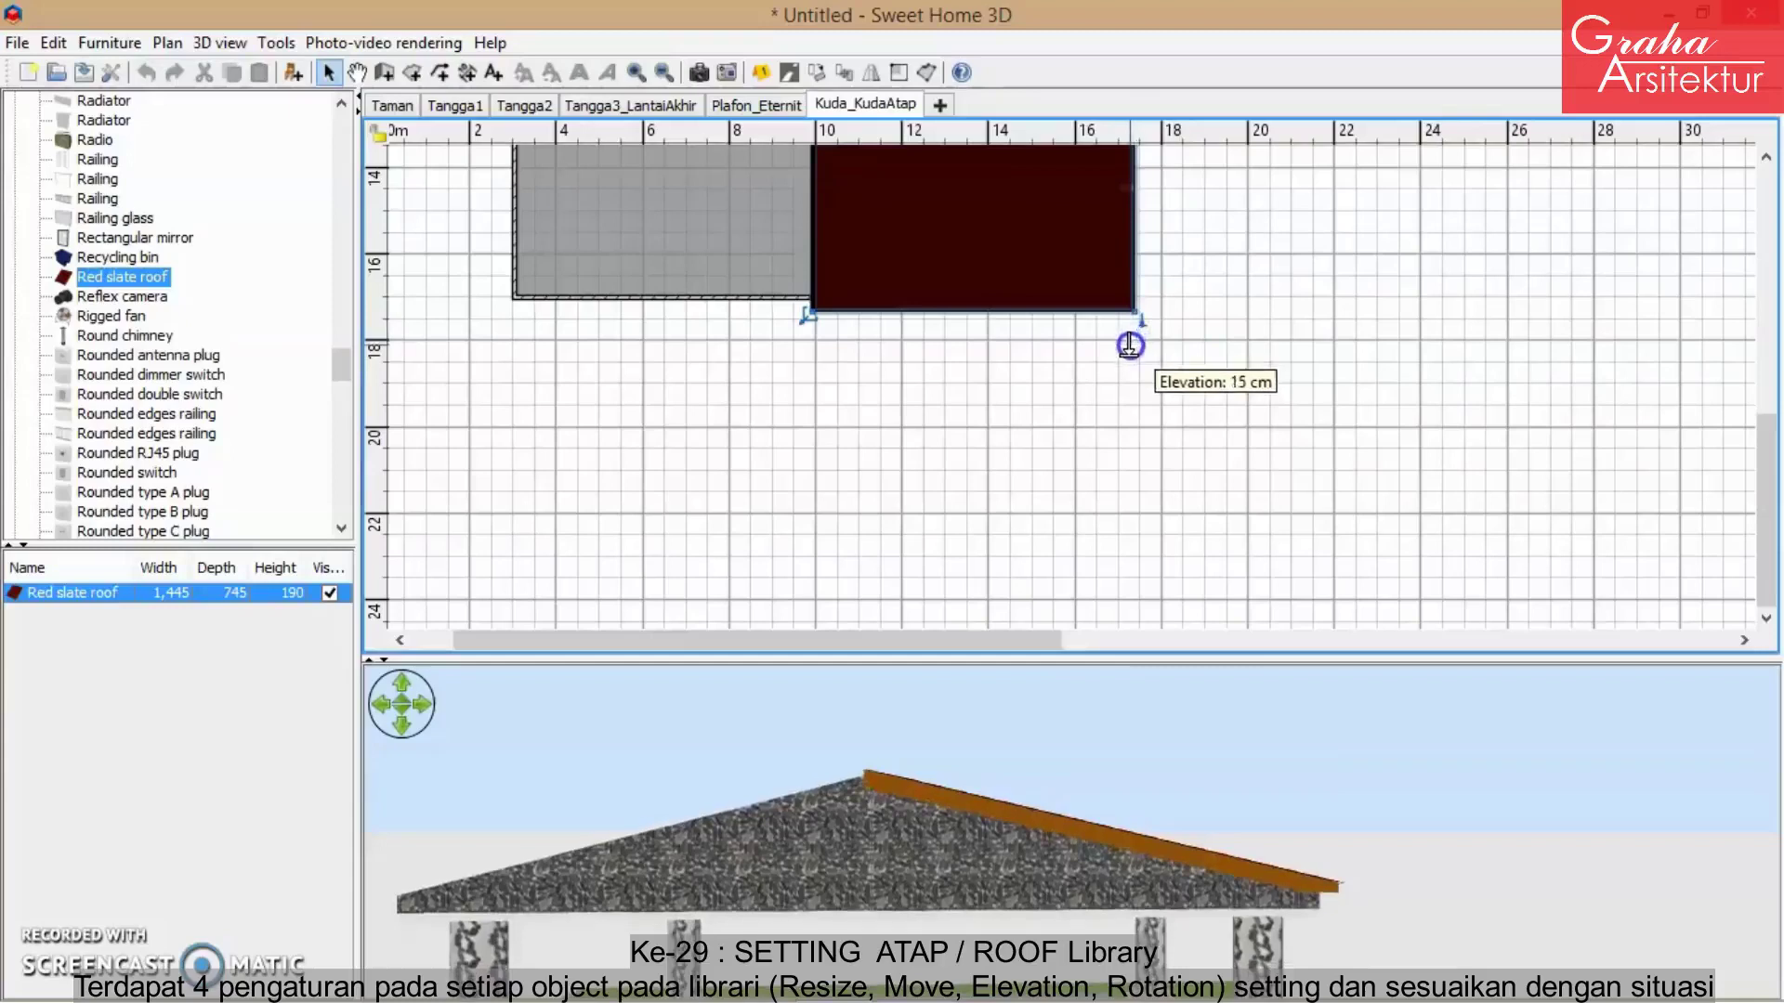
- Lower the right roof slightly and increase its height to 205 cm to cover the stone slope
drag(1236, 962, 844, 764)
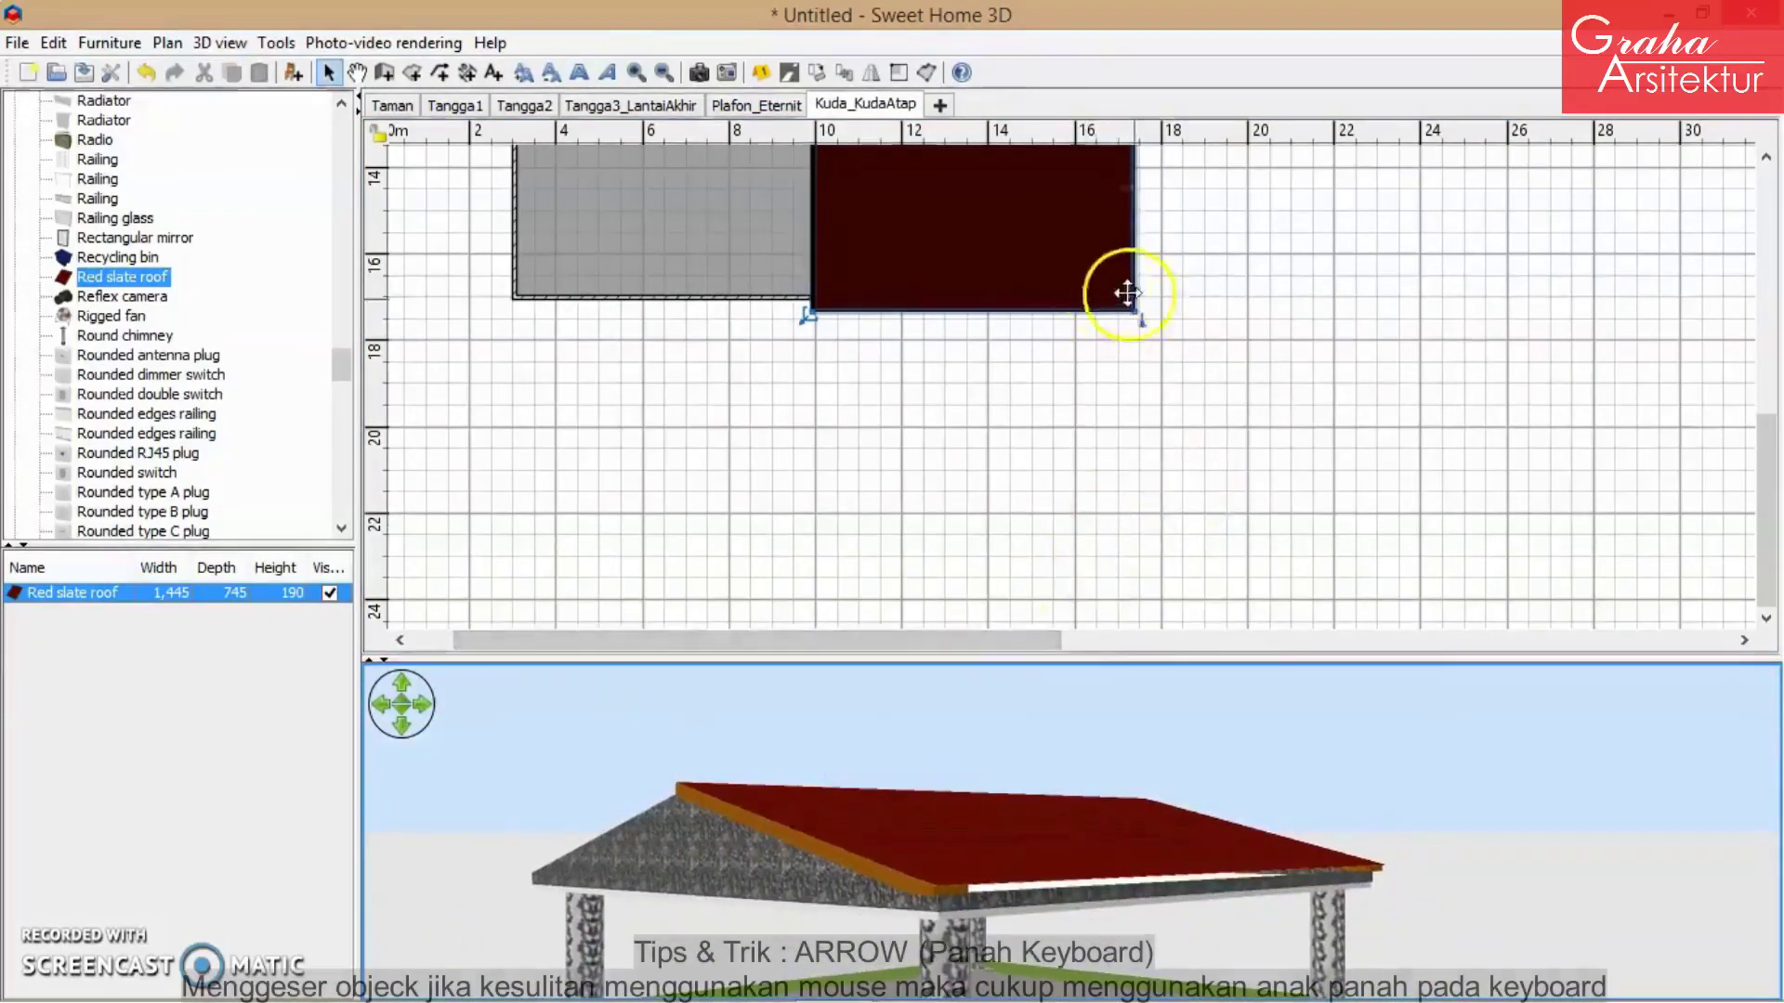
drag(1134, 318, 1129, 325)
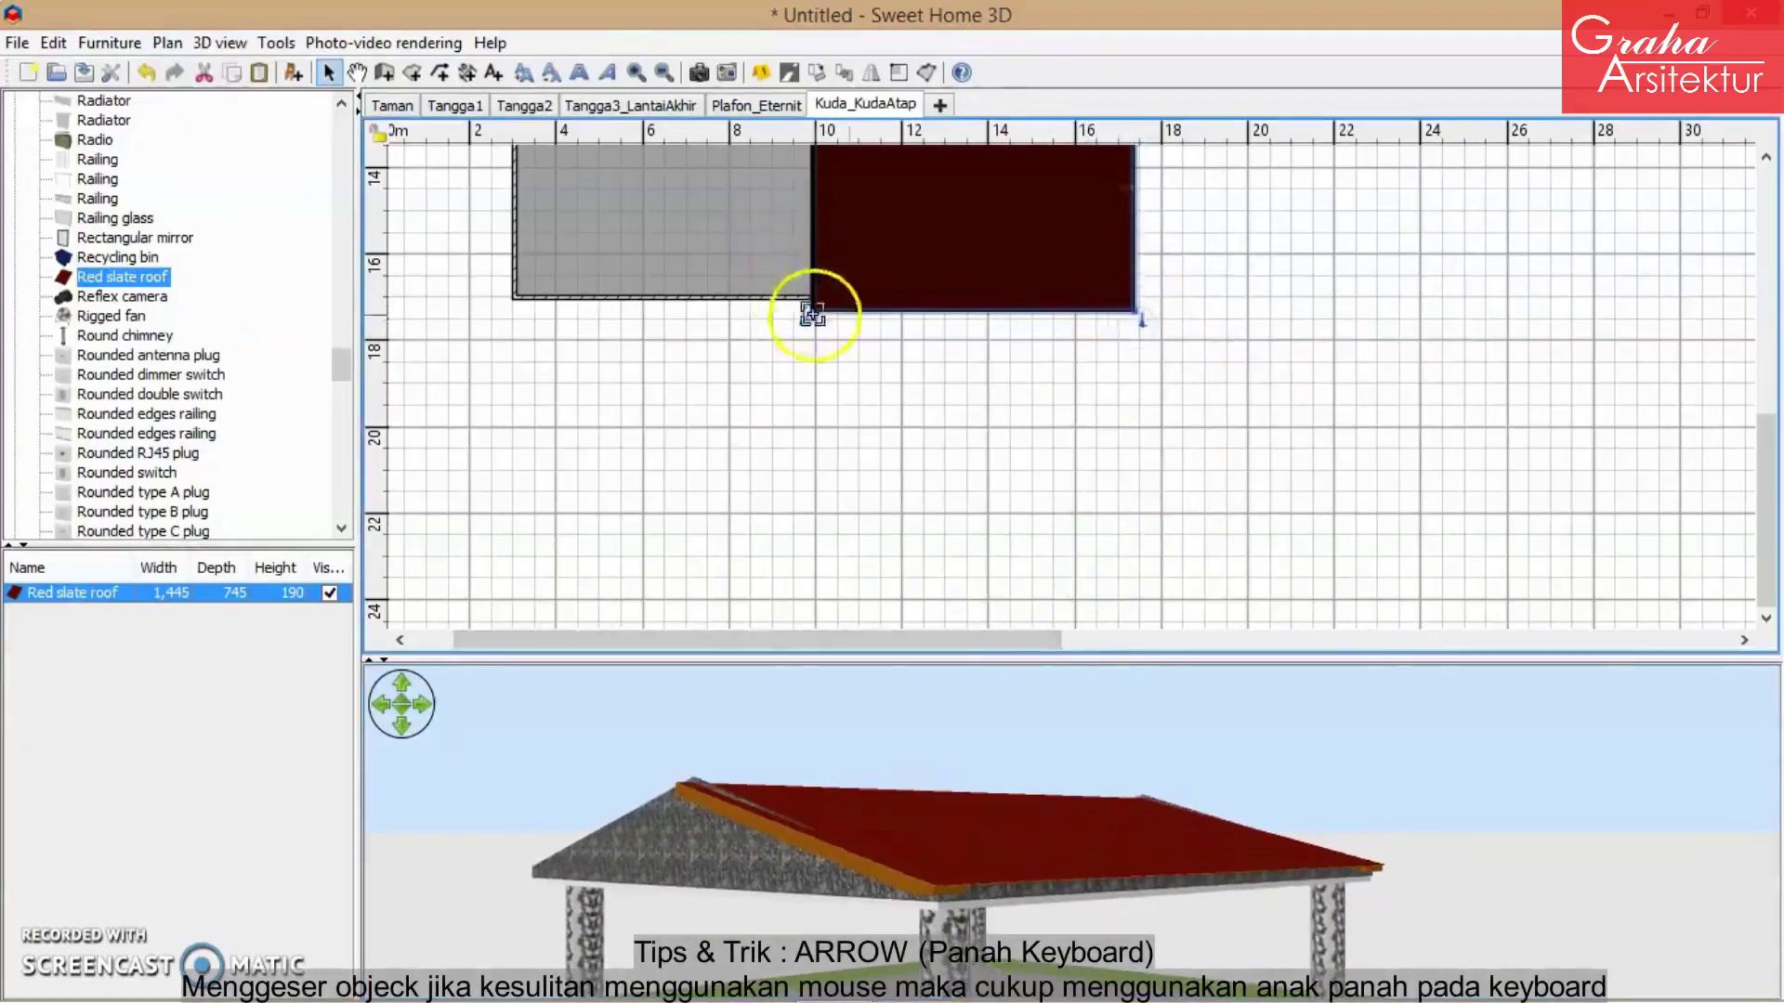
scroll(827, 321, up, 5)
drag(809, 299, 812, 291)
drag(898, 784, 1141, 805)
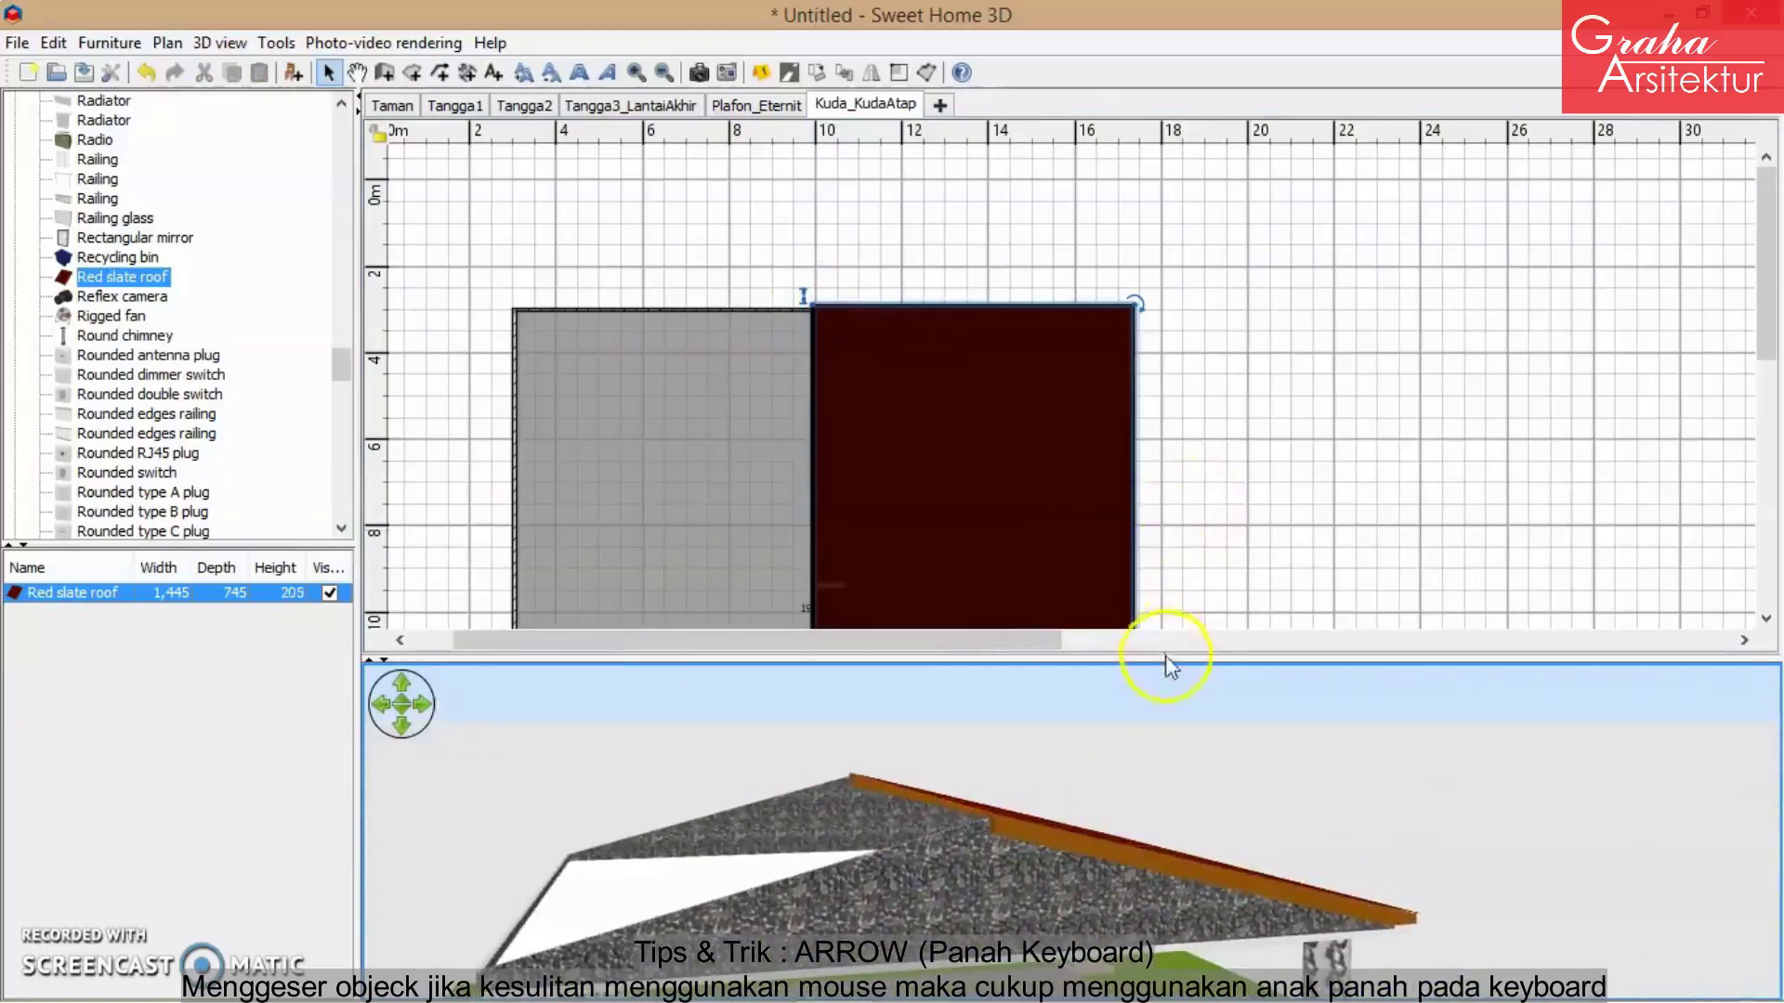
- Duplicate the Red slate roof and move the copy into the empty area east of the building
drag(1170, 659, 1157, 972)
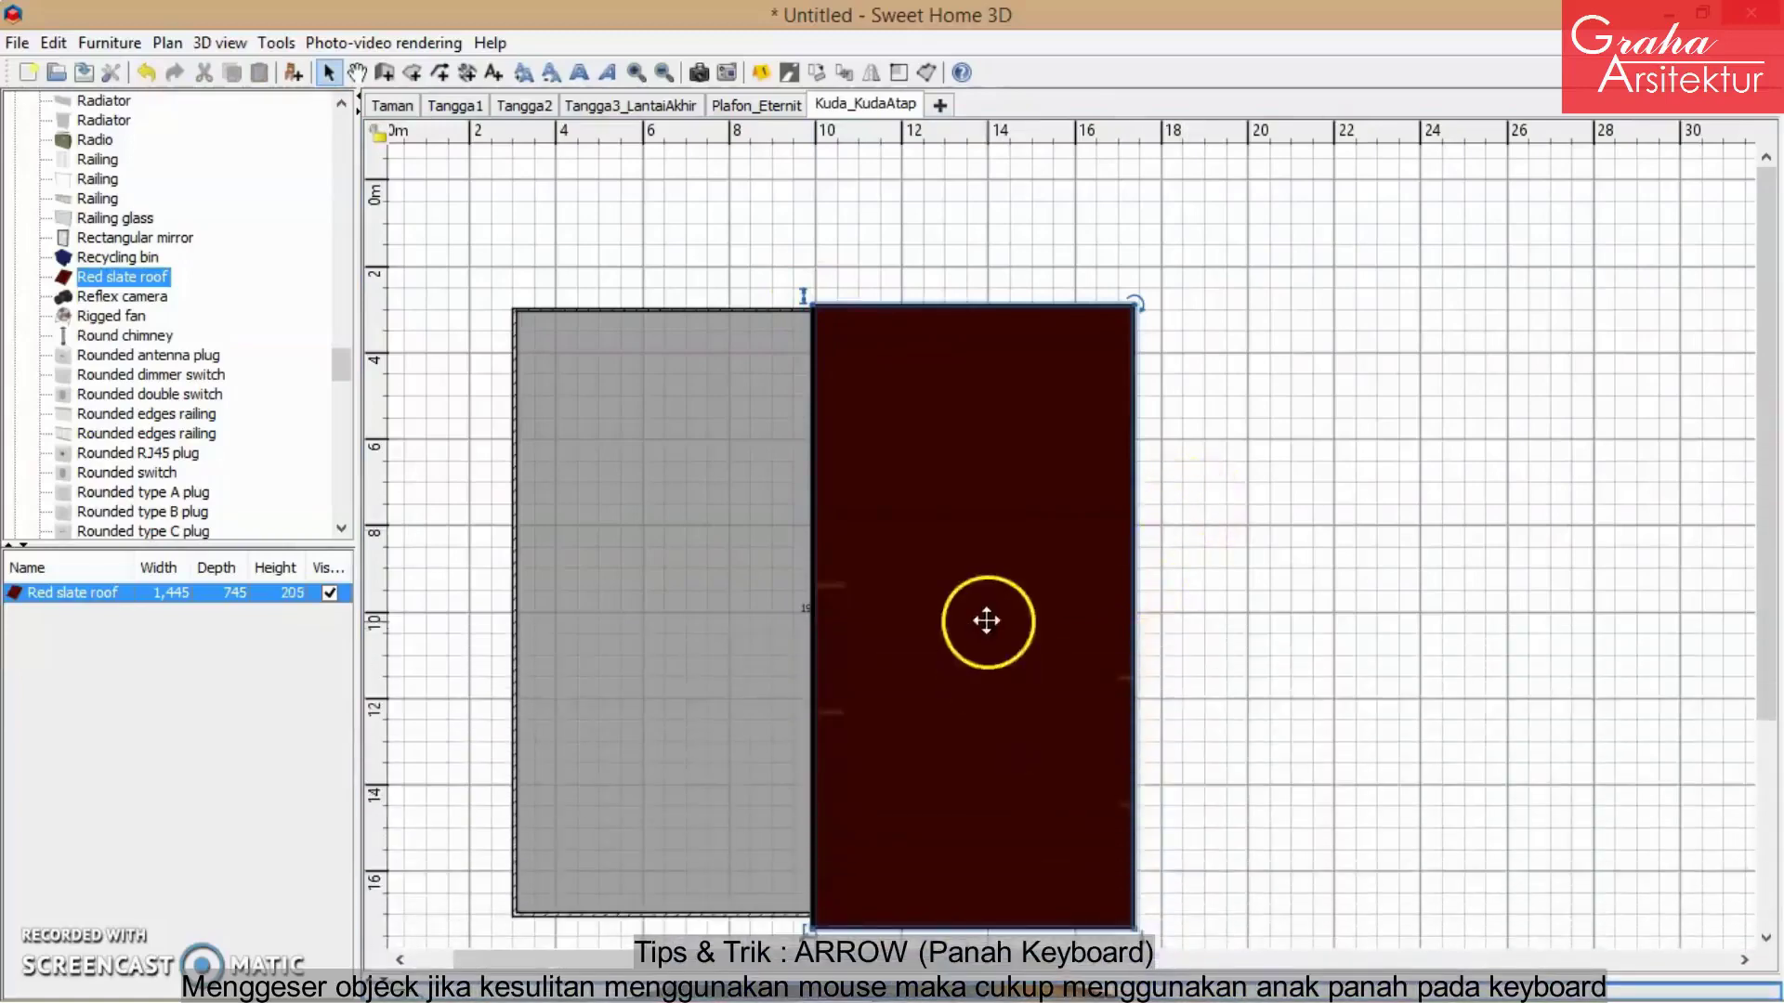
right_click(987, 620)
click(906, 444)
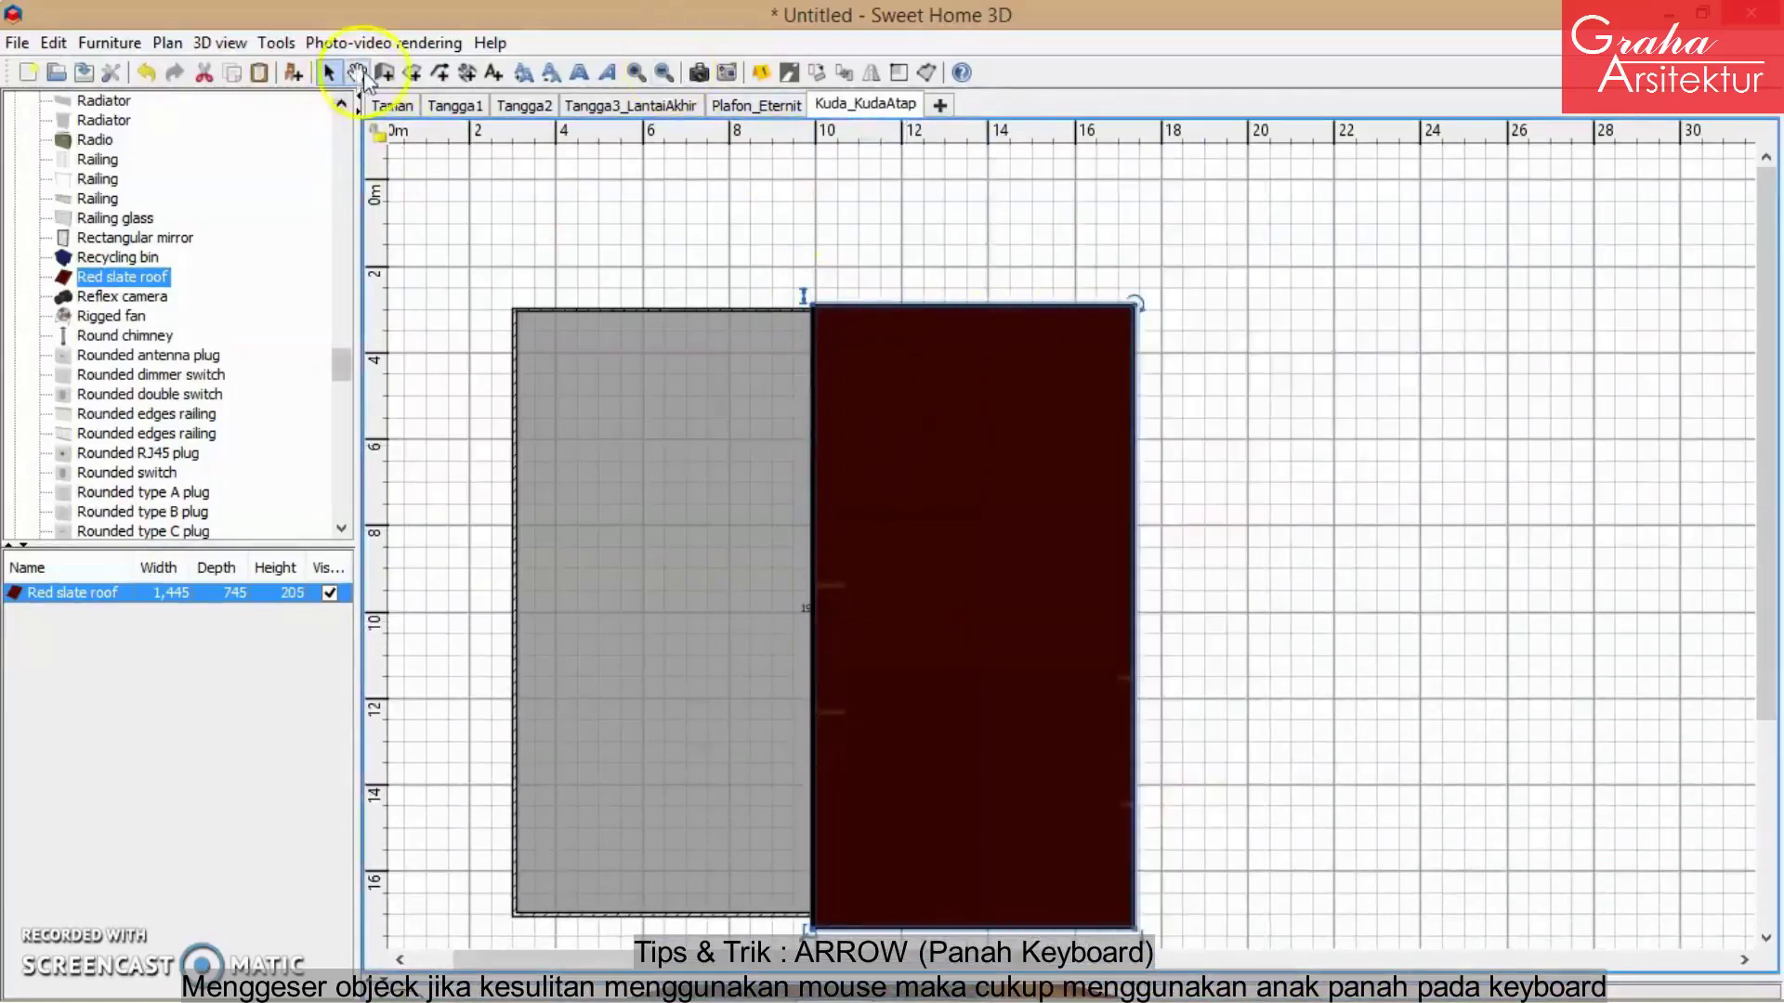
click(263, 72)
drag(939, 459, 1301, 460)
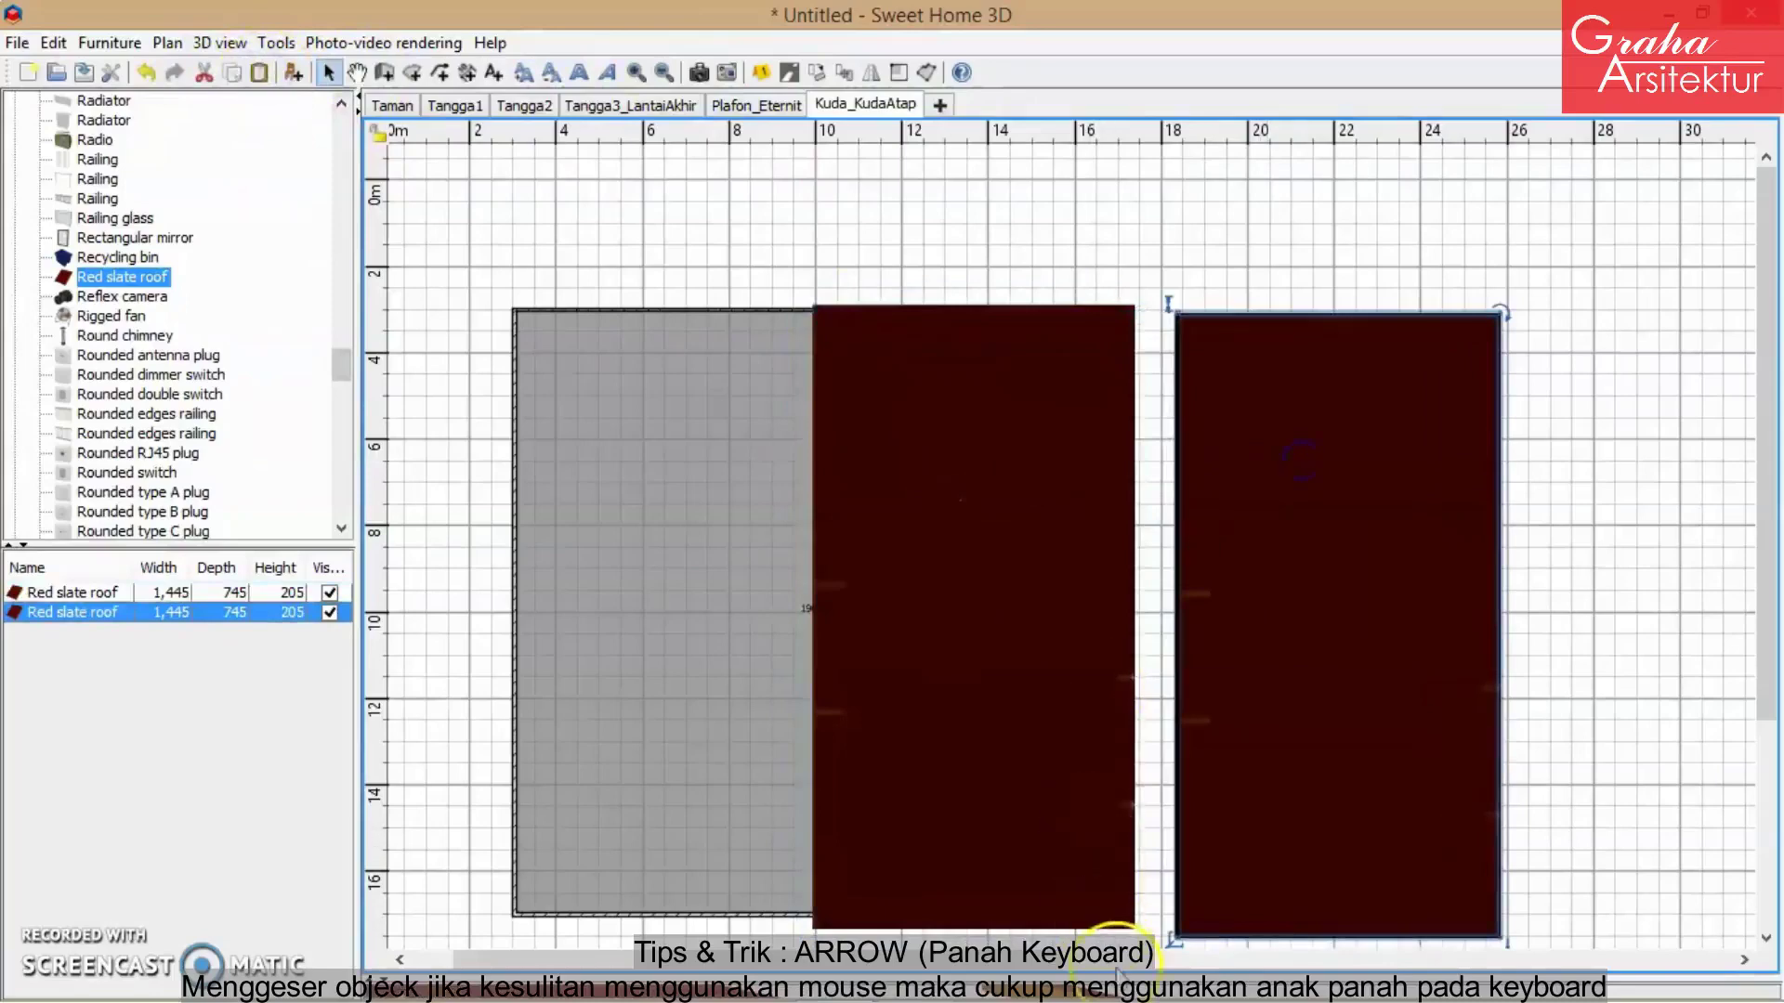
drag(1124, 973, 1180, 418)
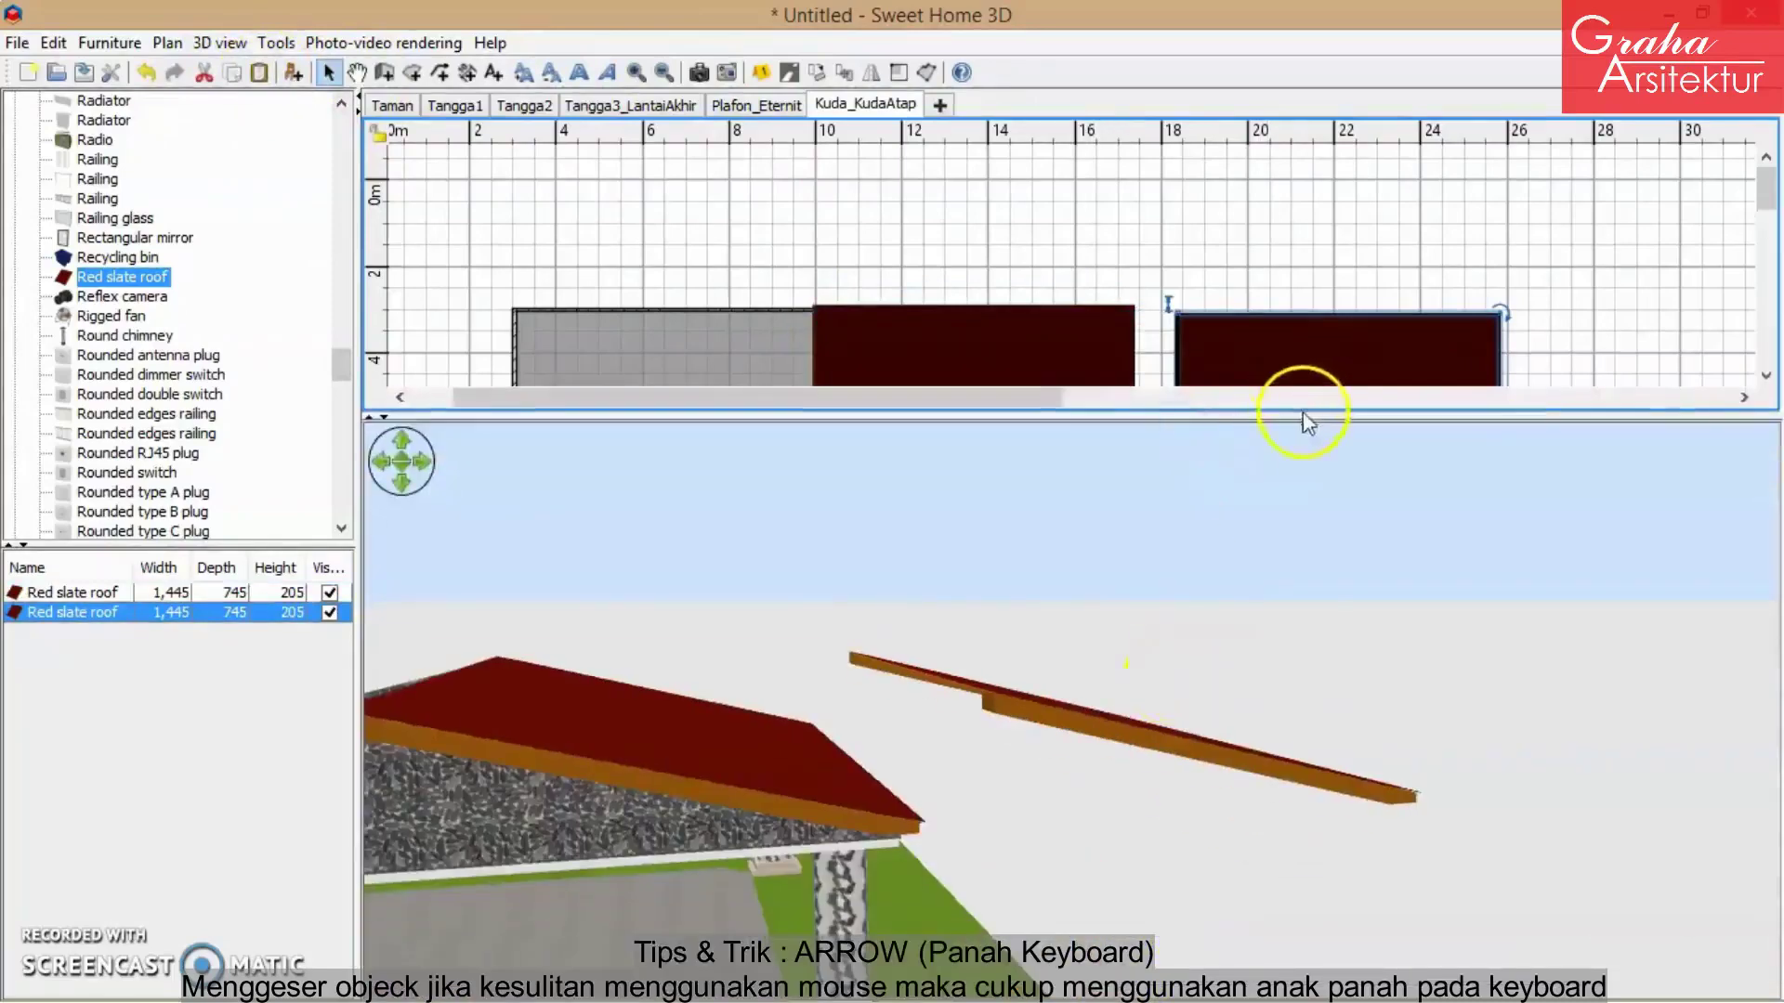
- Rotate the roof copy 180 degrees so it slopes in the opposite direction
drag(1472, 415, 1440, 983)
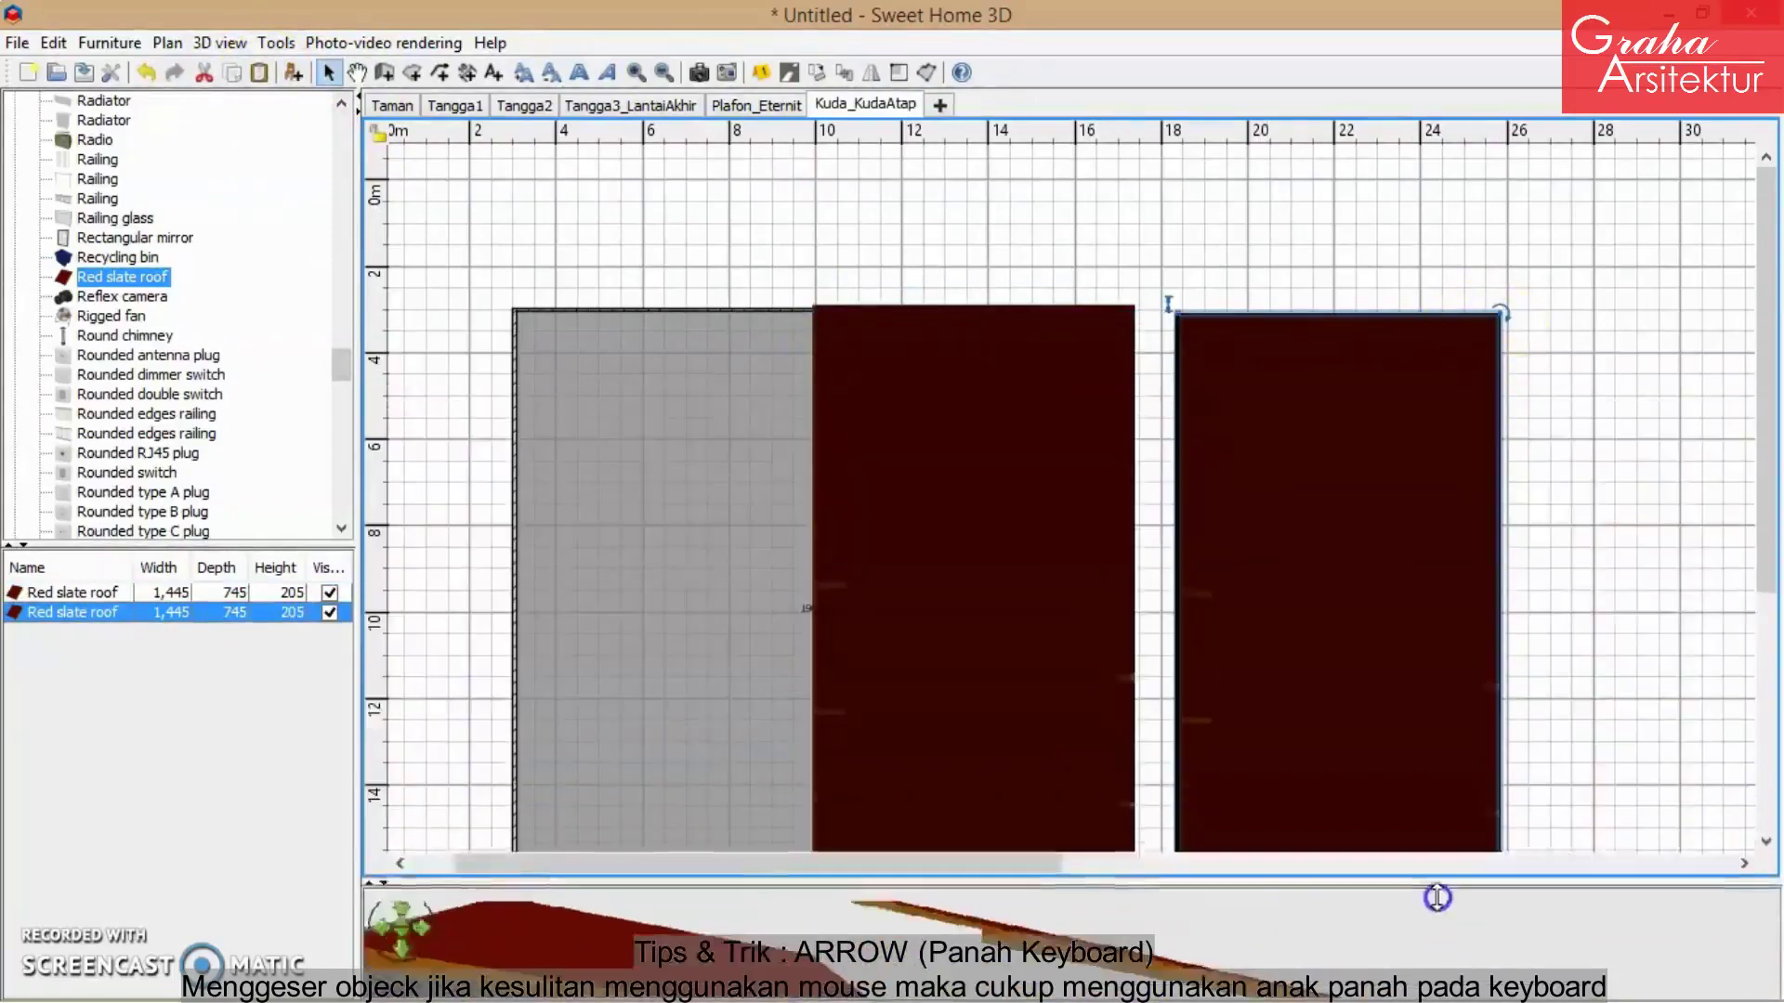
drag(1511, 321, 1306, 790)
drag(1267, 787, 1266, 787)
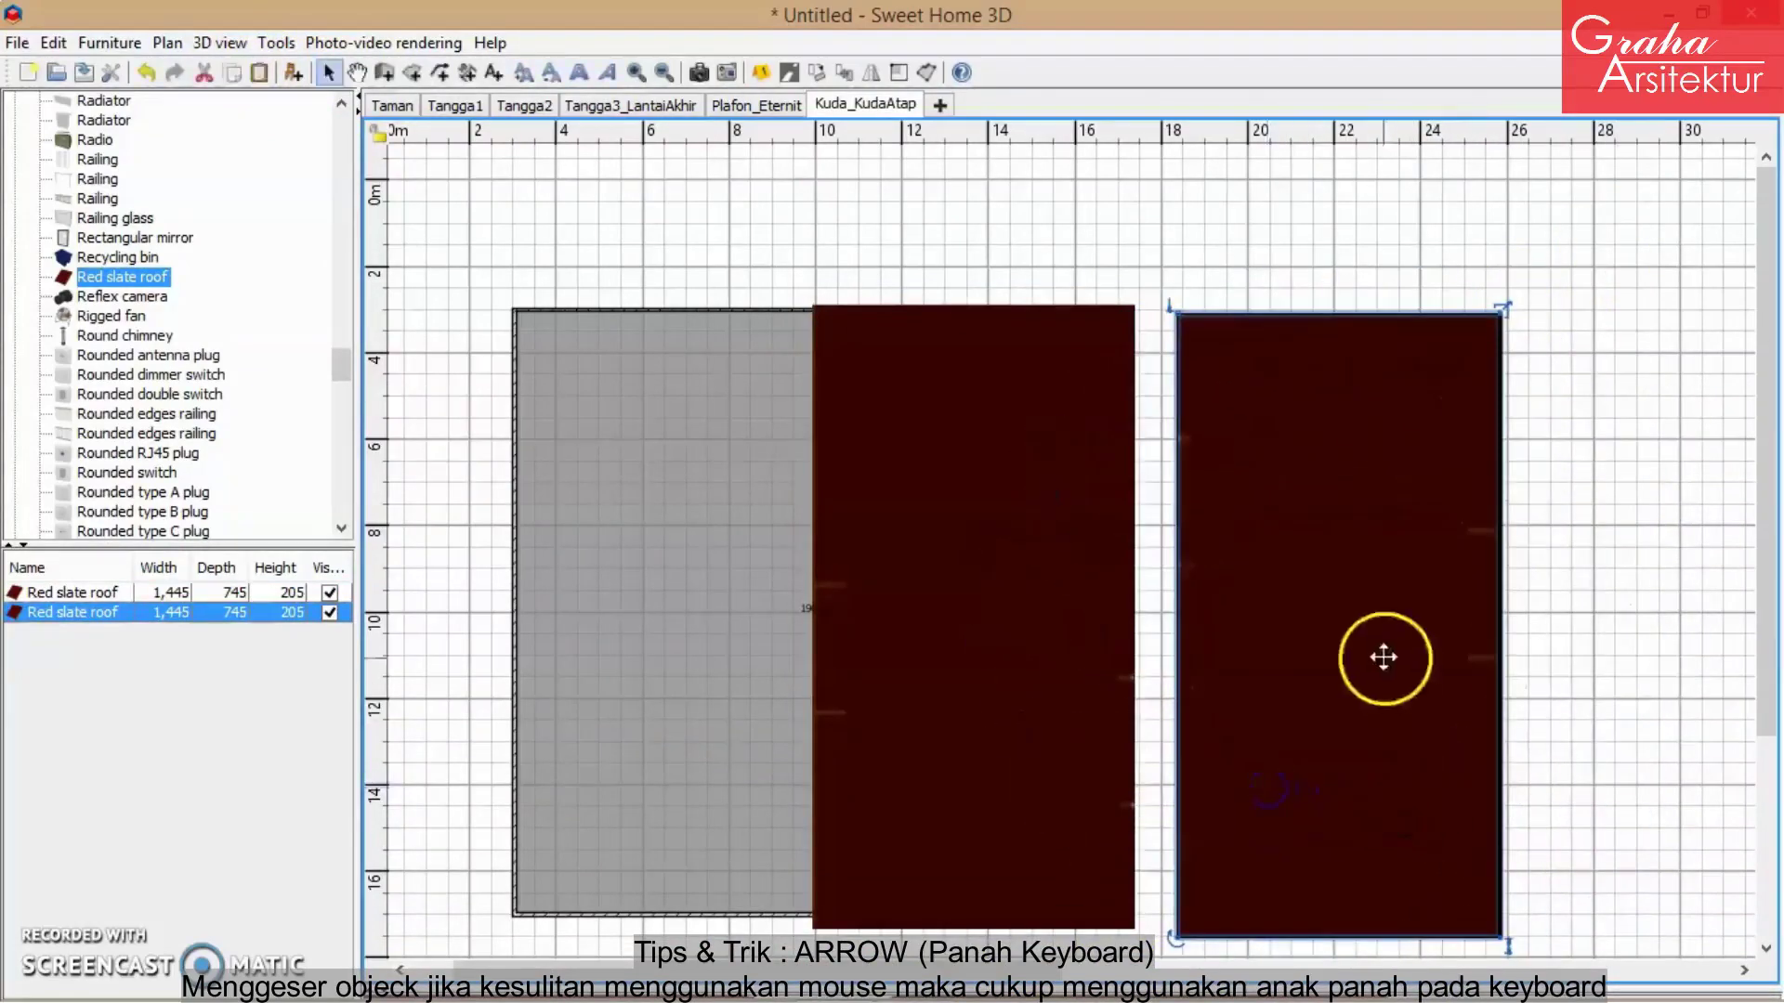
- Move the rotated roof copy over the building's left half until its inner edge meets the first roof at the centreline
drag(1381, 657, 609, 546)
key(Right)
key(Right)
key(Right)
key(Right)
key(Right)
key(Right)
key(Right)
key(Right)
key(Right)
key(Right)
key(Right)
key(Right)
key(Right)
key(Right)
key(Right)
key(Right)
key(Right)
key(Right)
key(Right)
key(Right)
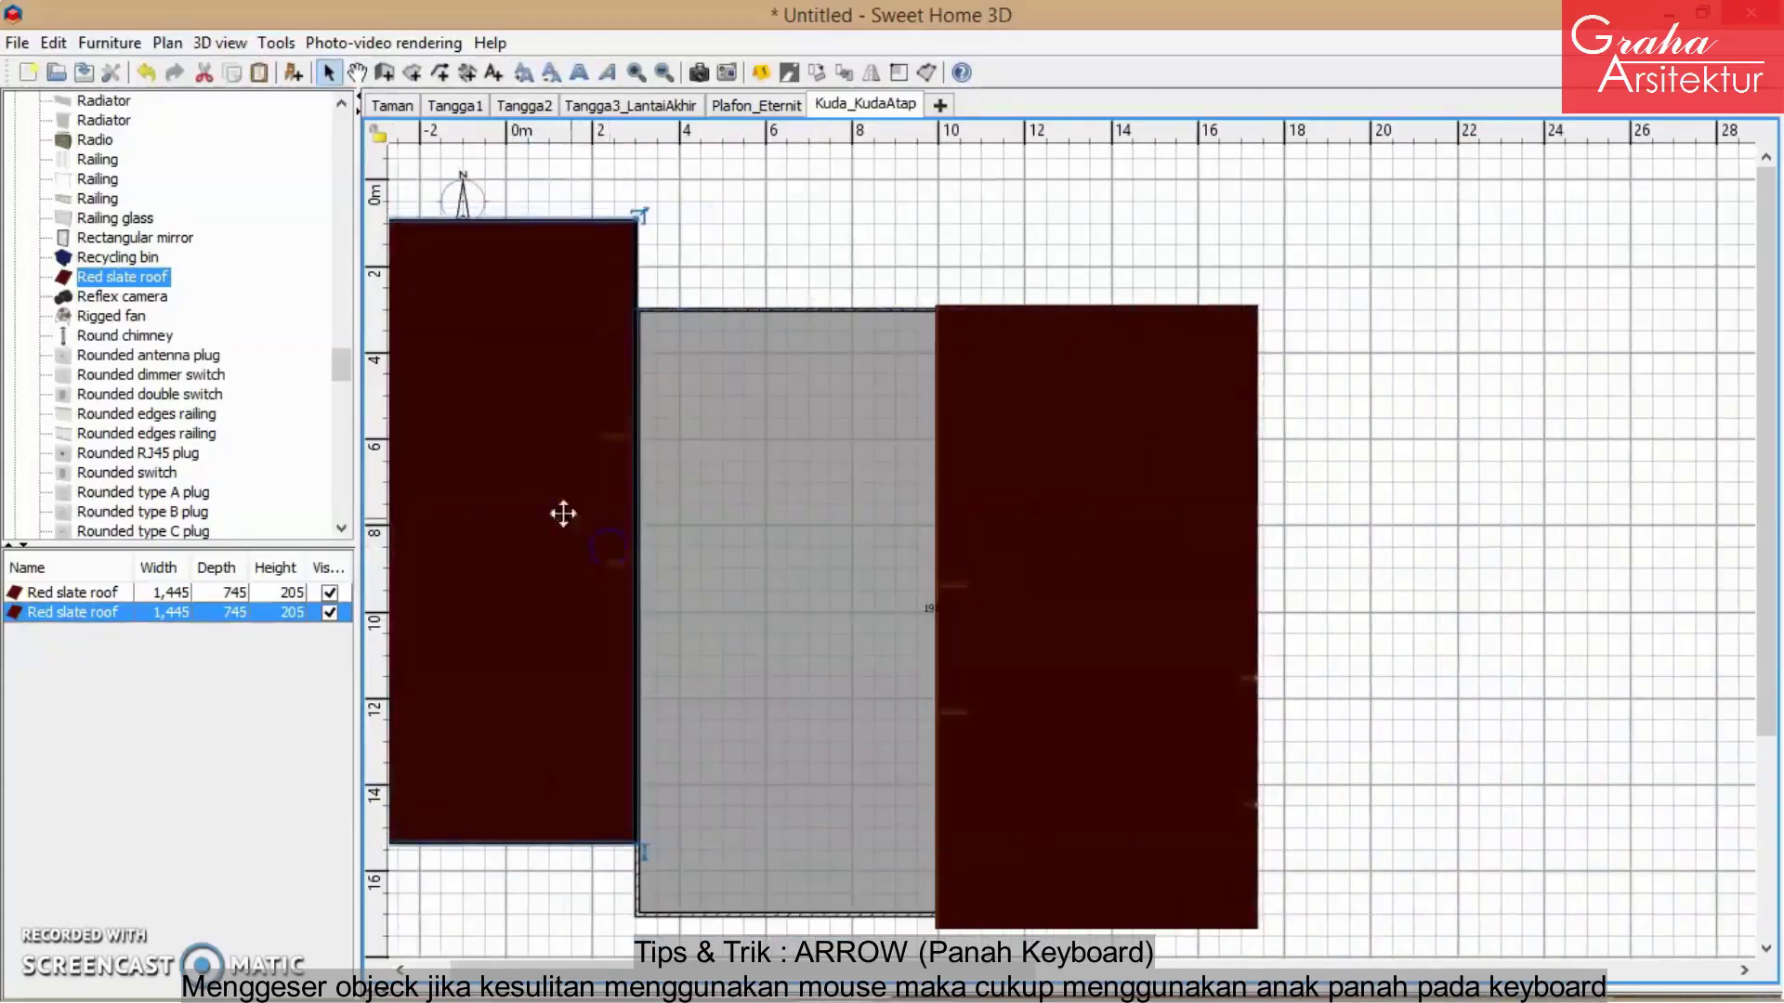
key(Right)
key(Right)
key(Right)
key(Right)
key(Right)
key(Right)
key(Right)
key(Right)
key(Right)
key(Right)
key(Right)
key(Right)
key(Right)
key(Right)
key(Right)
key(Right)
key(Right)
key(Right)
key(Right)
key(Right)
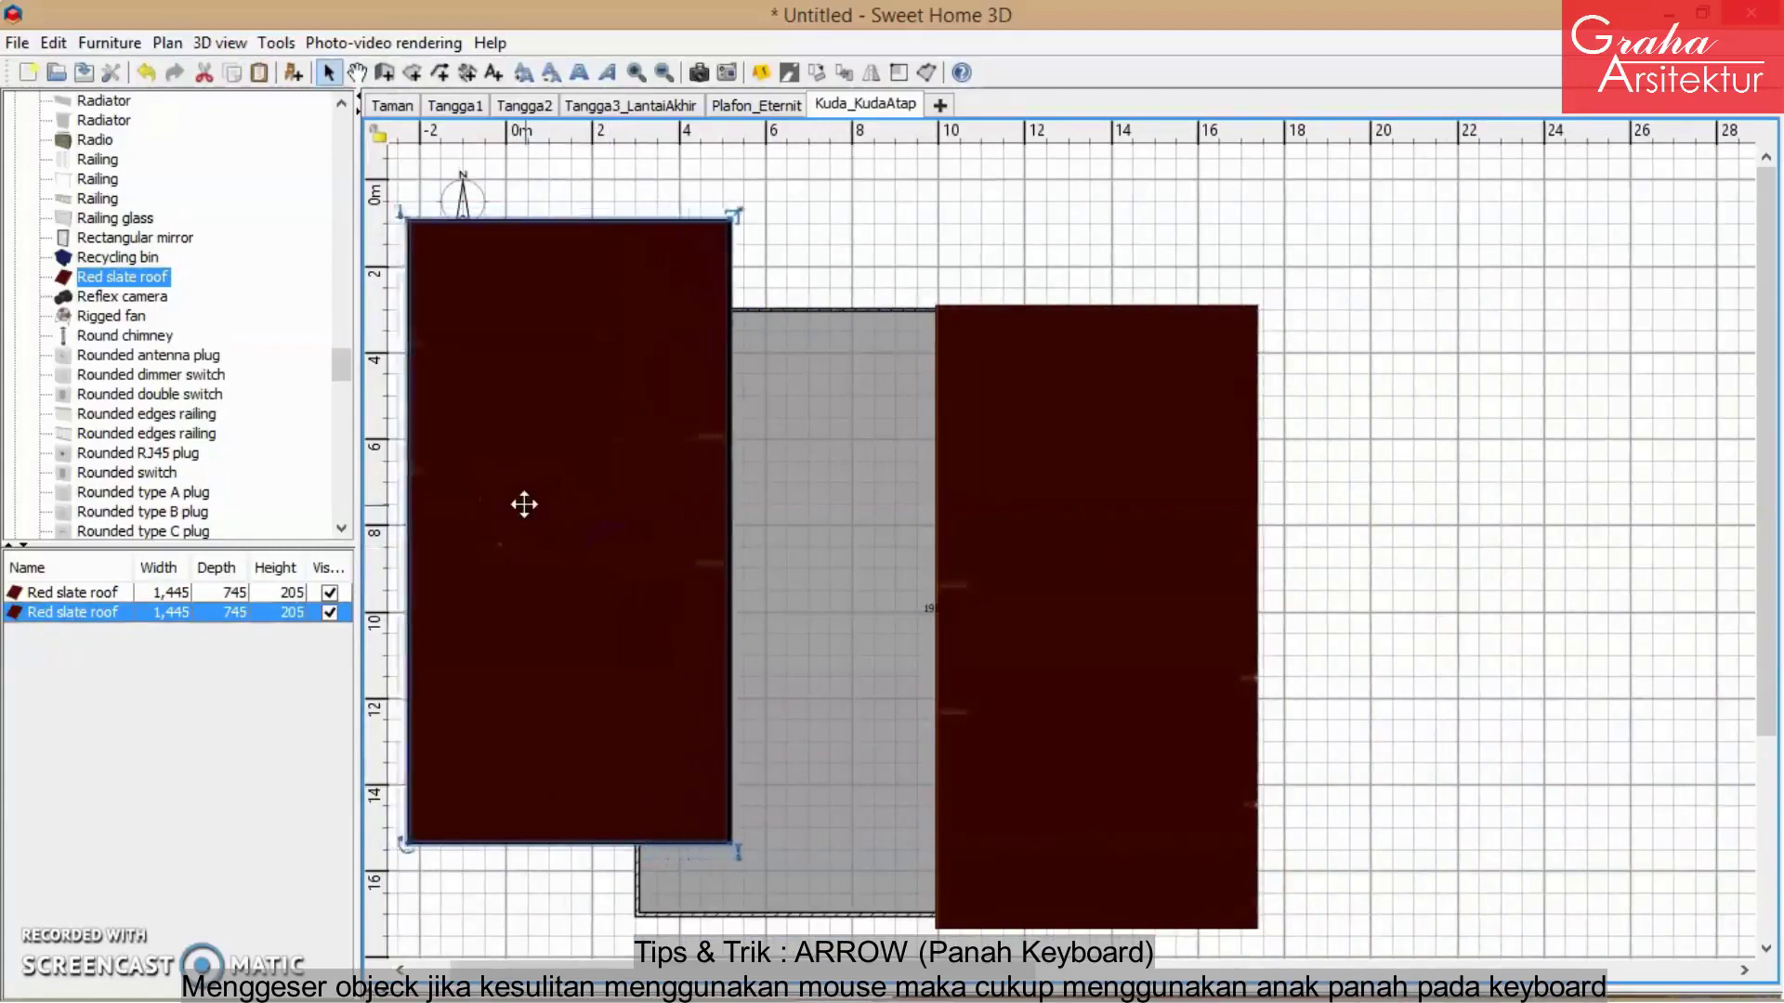
key(Right)
key(Right)
key(Right)
key(Right)
key(Right)
key(Right)
key(Right)
key(Right)
key(Right)
key(Right)
key(Right)
key(Right)
key(Right)
key(Right)
key(Right)
key(Right)
key(Right)
key(Right)
key(Right)
key(Right)
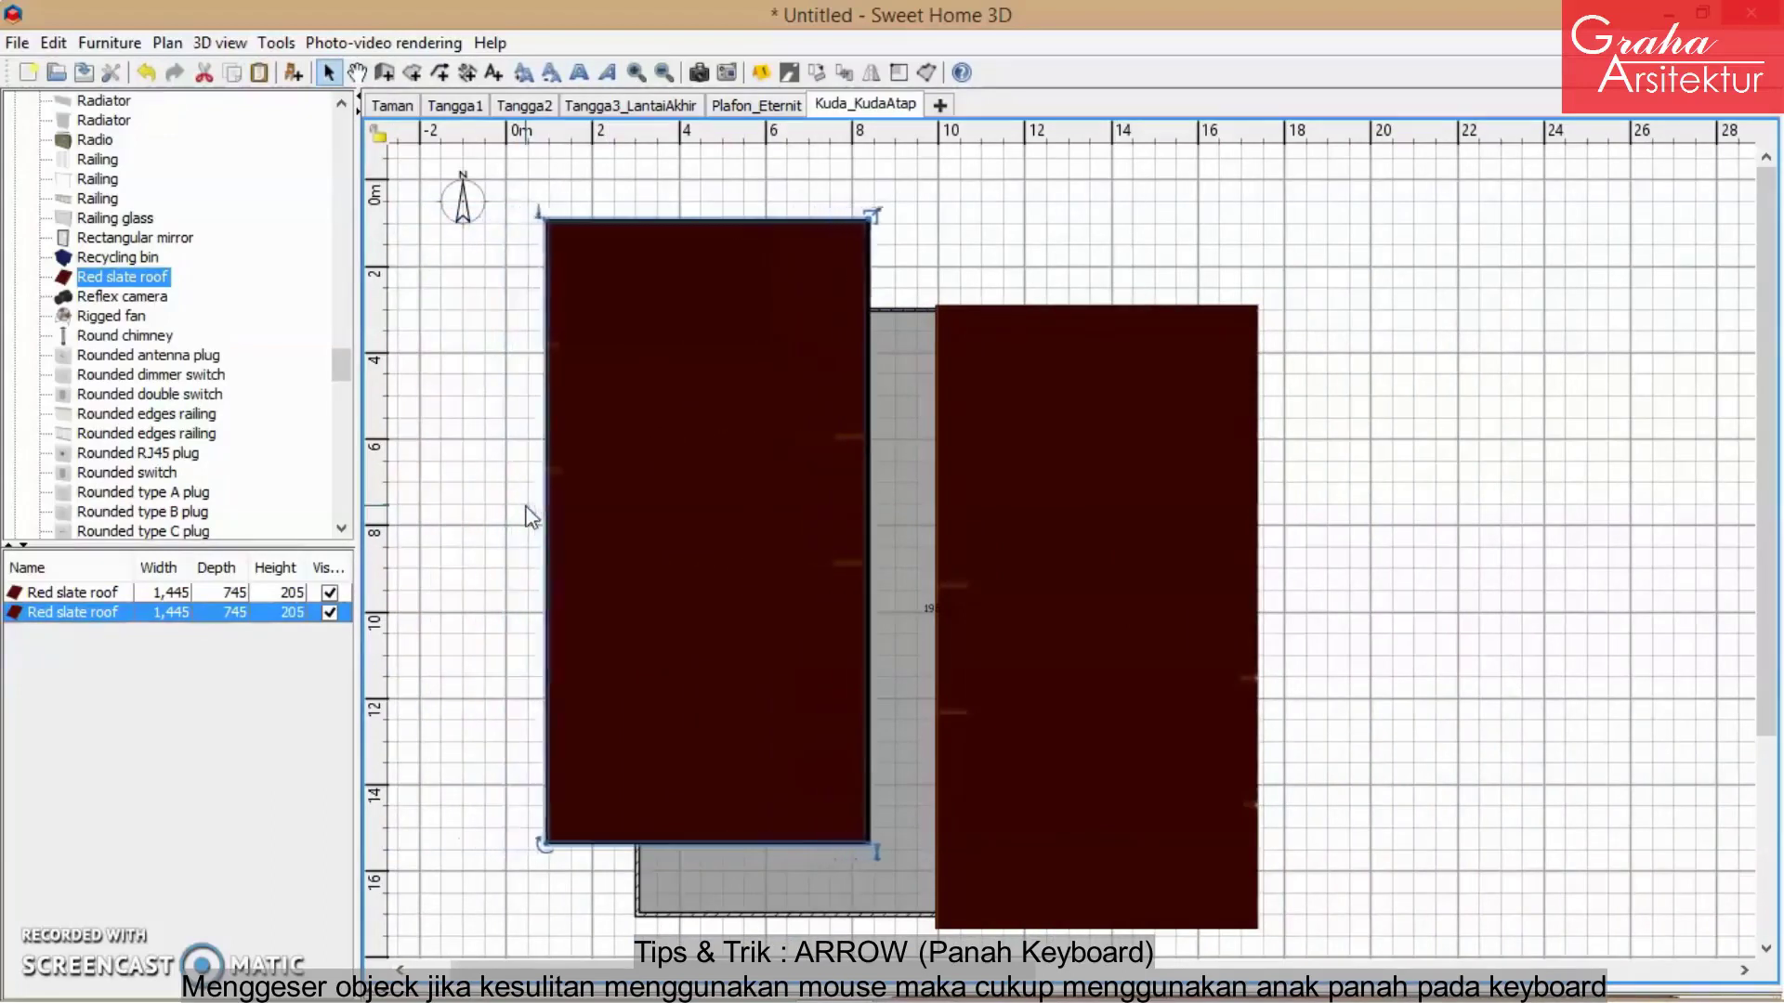
key(Right)
key(Right)
key(Right)
key(Right)
key(Right)
key(Right)
key(Right)
key(Right)
key(Right)
key(Right)
key(Right)
key(Right)
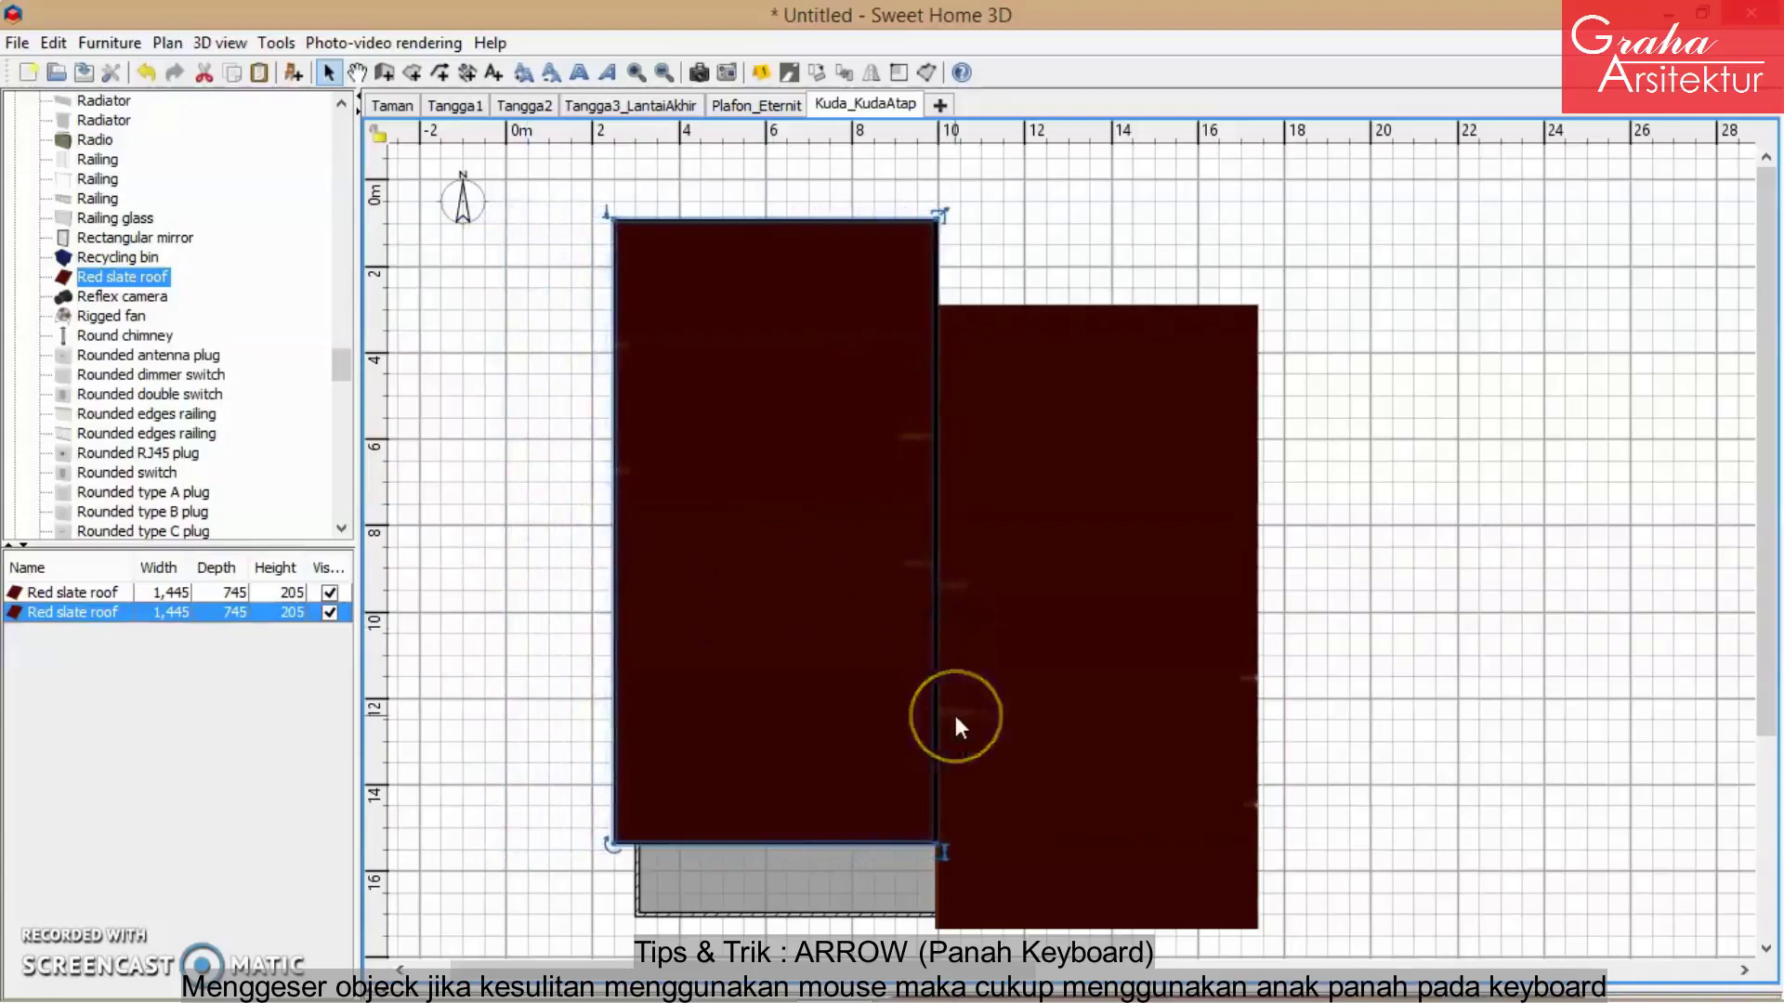
- Nudge the left roof down in the plan until its ends line up with the right roof, and check the gable in 3D
key(Down)
key(Down)
key(Down)
key(Down)
key(Down)
key(Down)
key(Down)
key(Down)
key(Down)
key(Down)
key(Down)
key(Down)
key(Down)
key(Down)
key(Down)
key(Down)
key(Down)
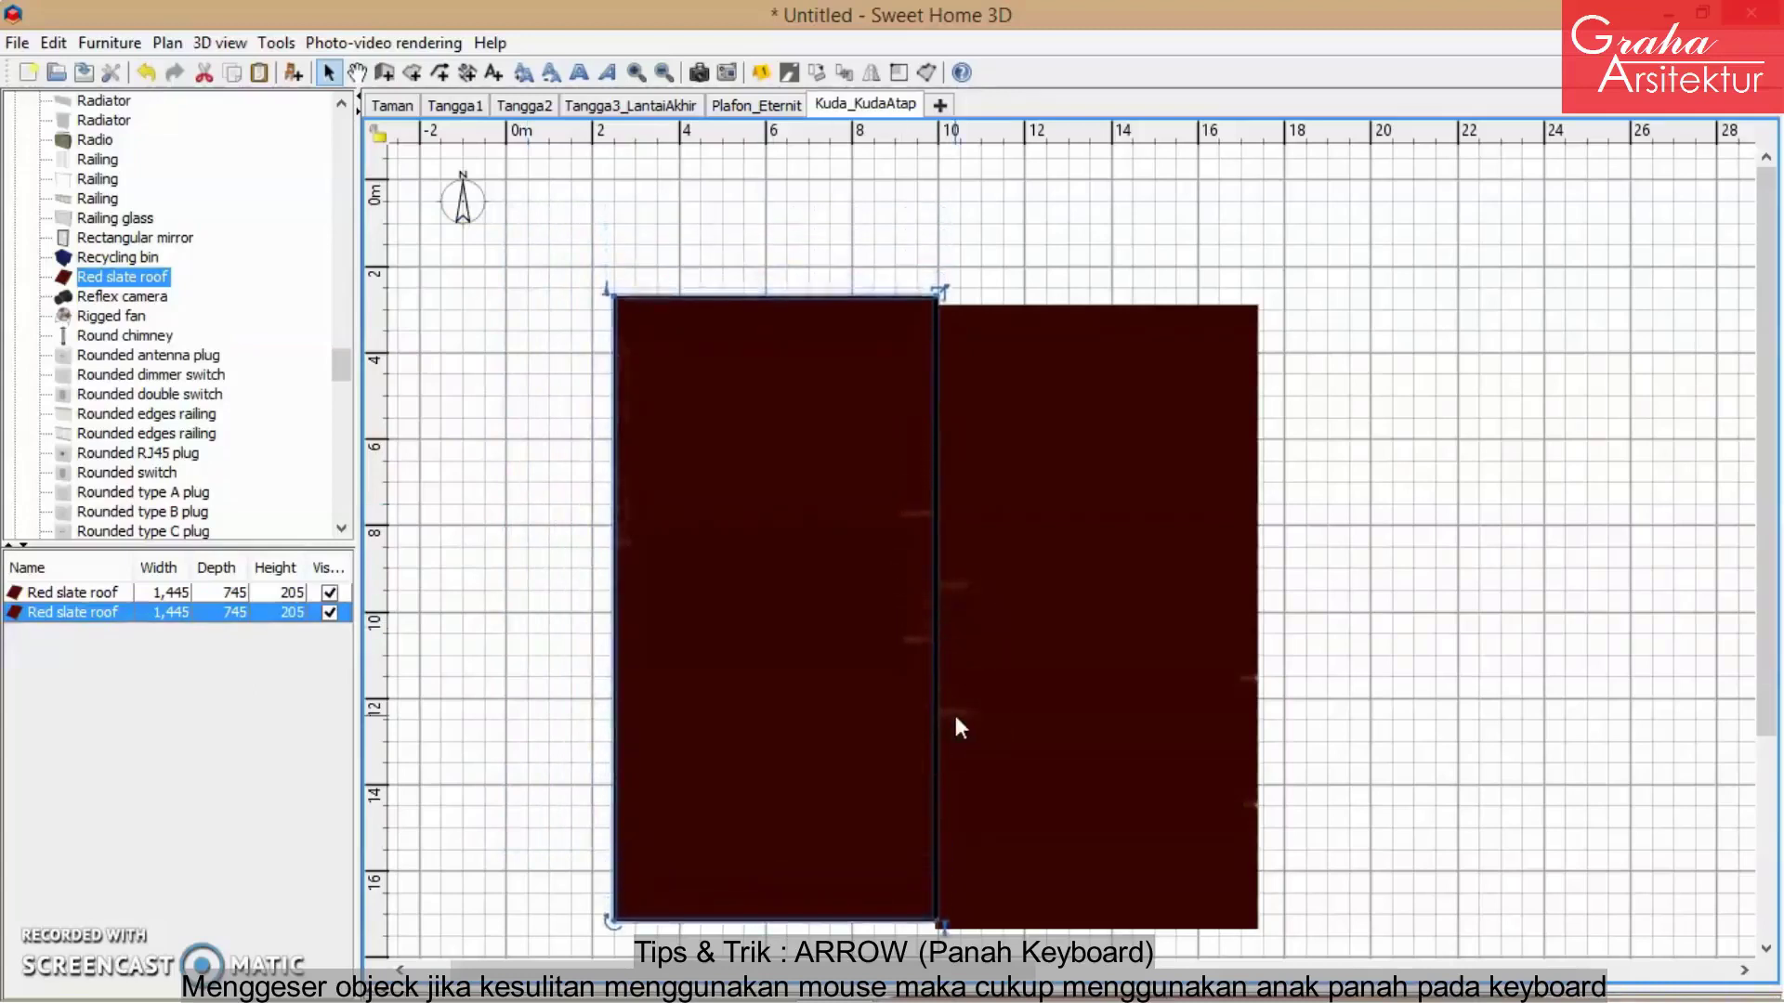
key(Down)
key(Down)
key(Down)
key(Down)
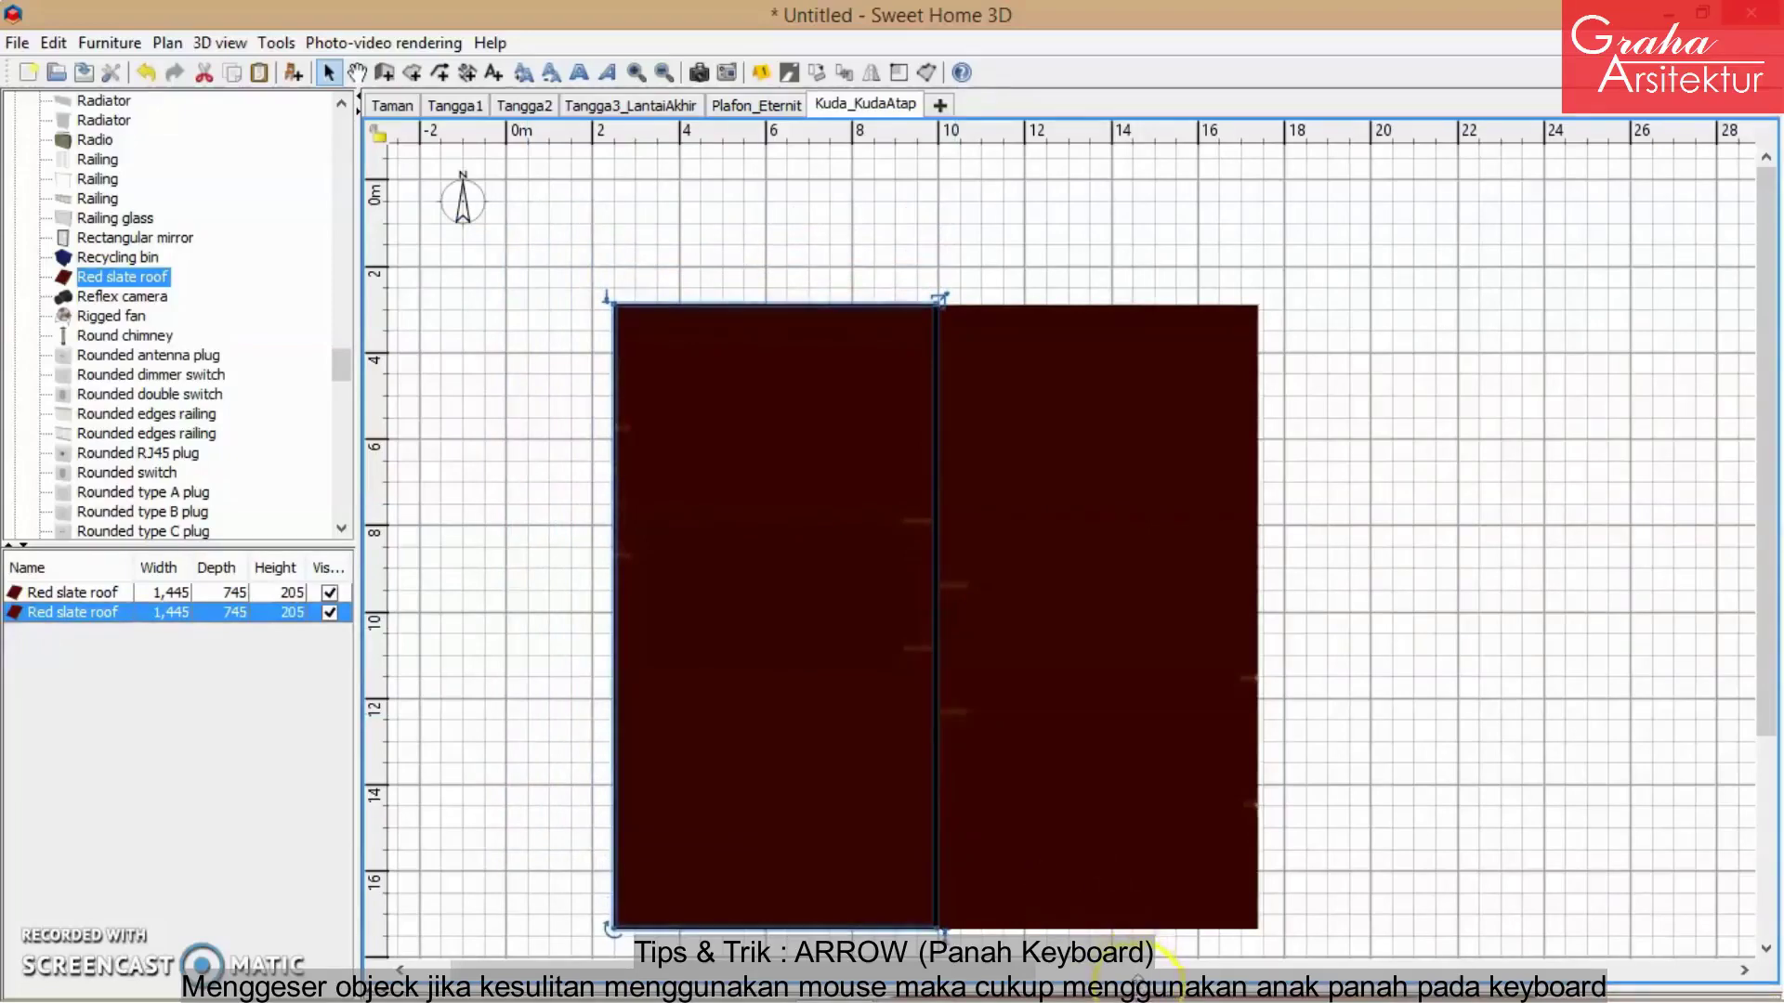
drag(1143, 971, 1227, 366)
drag(1231, 427, 1286, 506)
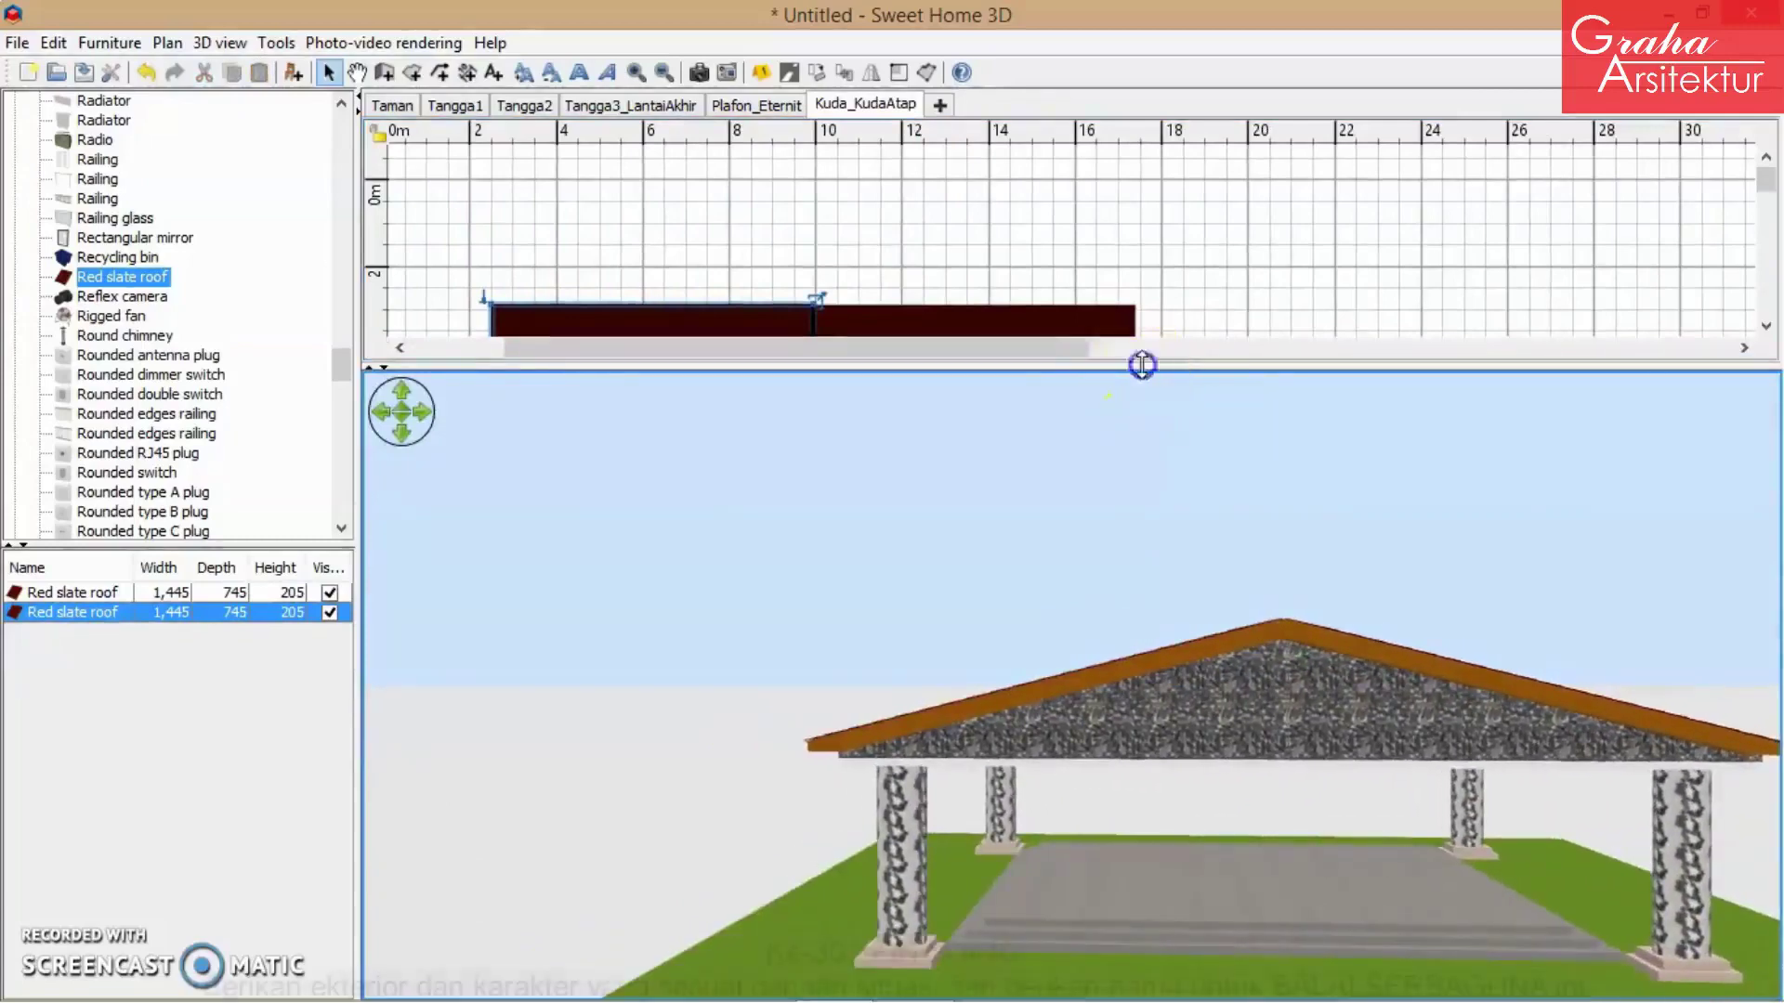
- On the Plafon_Eternit level, begin a text reading BALAI SERBAGUNA below the ceiling's front edge, visible in the 3D view
drag(1143, 364, 1142, 165)
click(768, 106)
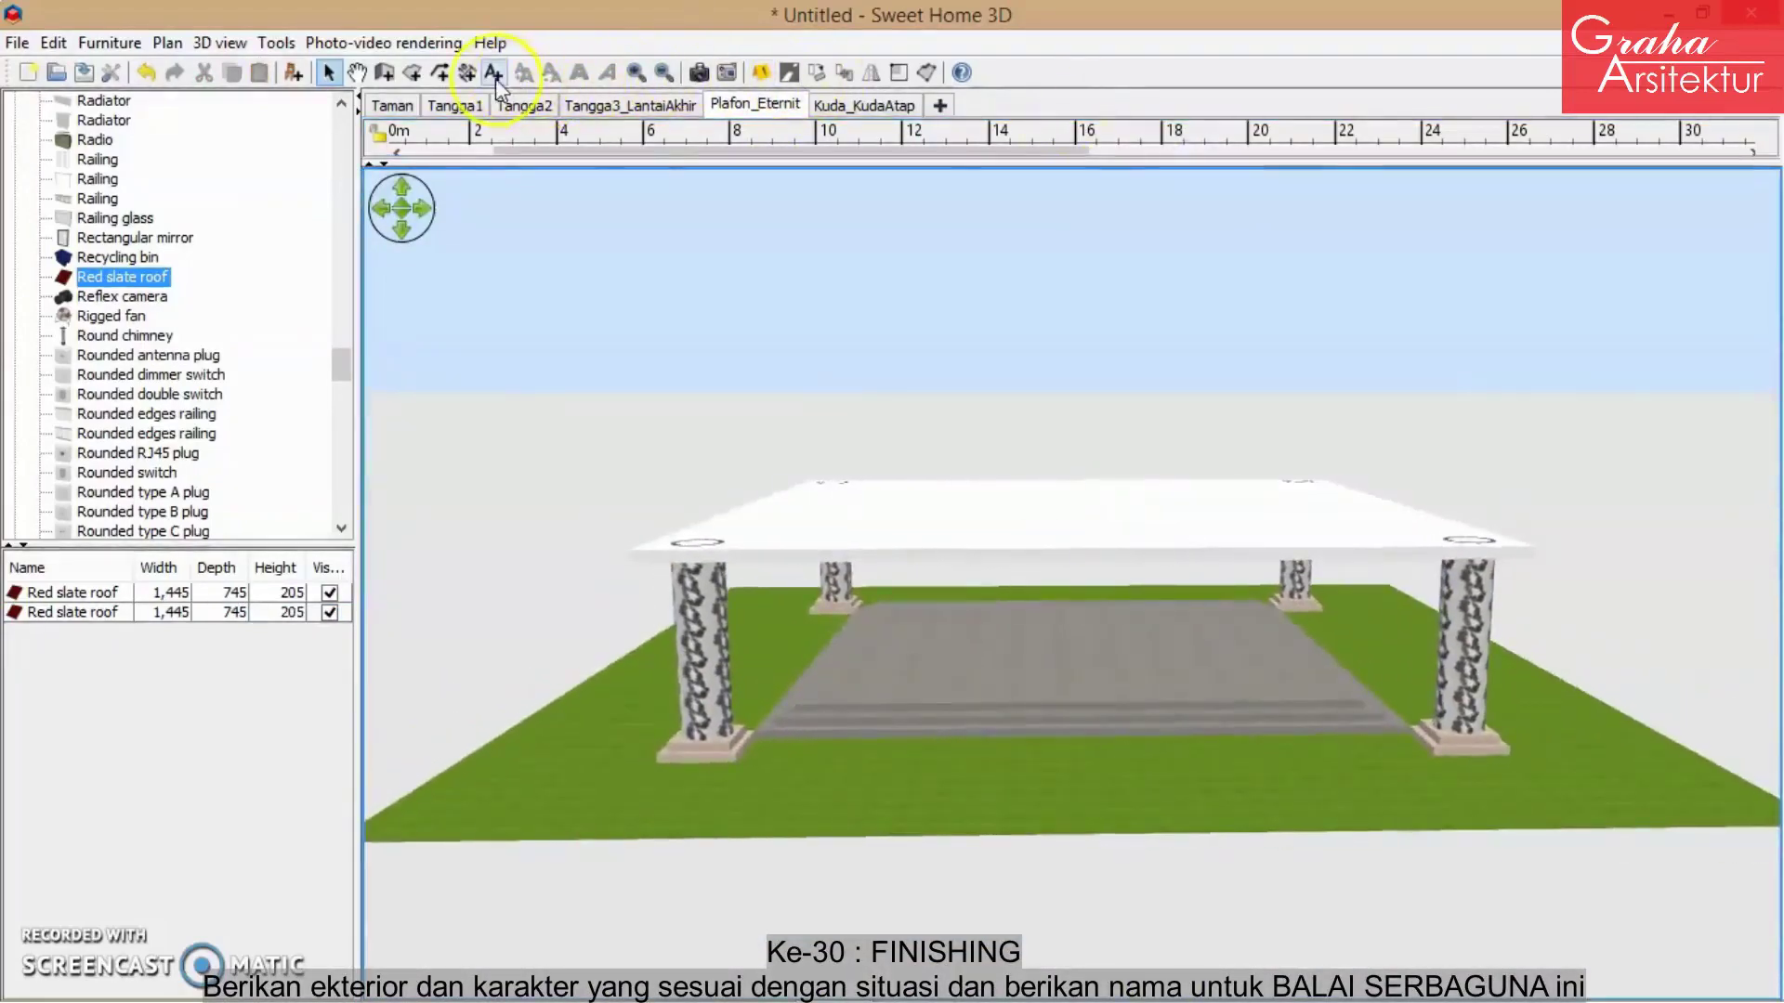
drag(702, 164, 738, 818)
scroll(817, 477, down, 3)
click(782, 567)
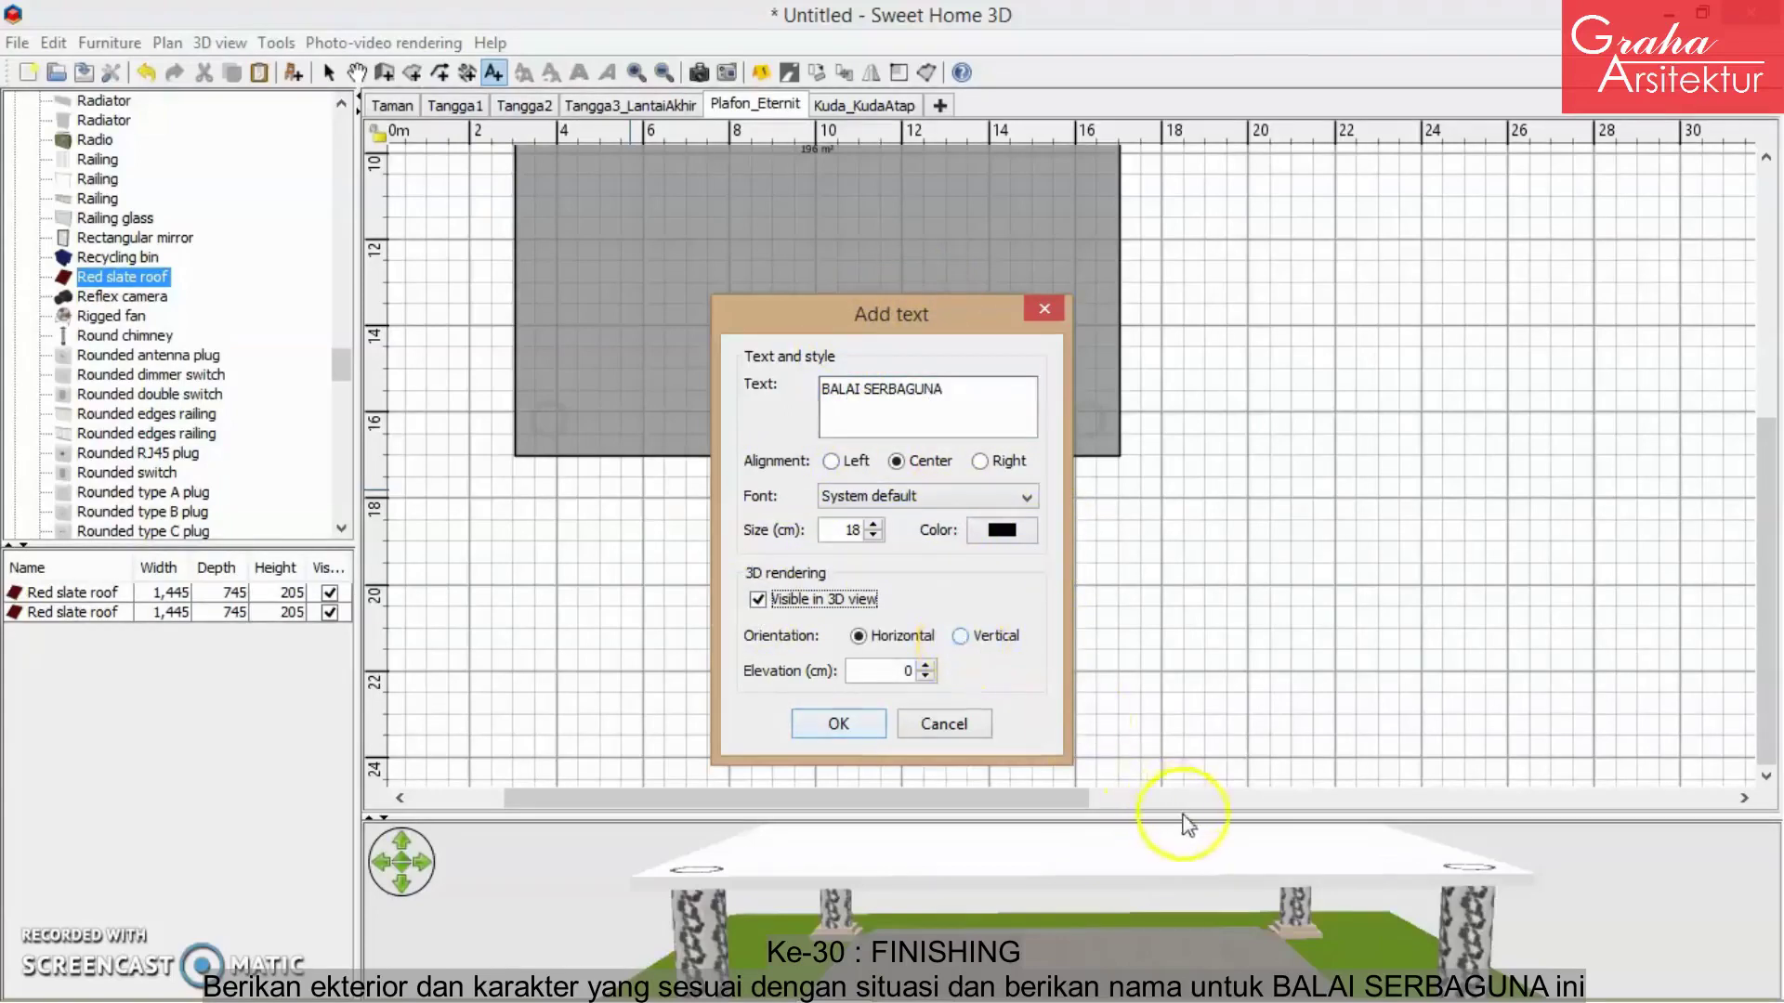
- Set the new text's font to Century Gothic and add it to the plan
drag(944, 316, 1428, 295)
click(1507, 477)
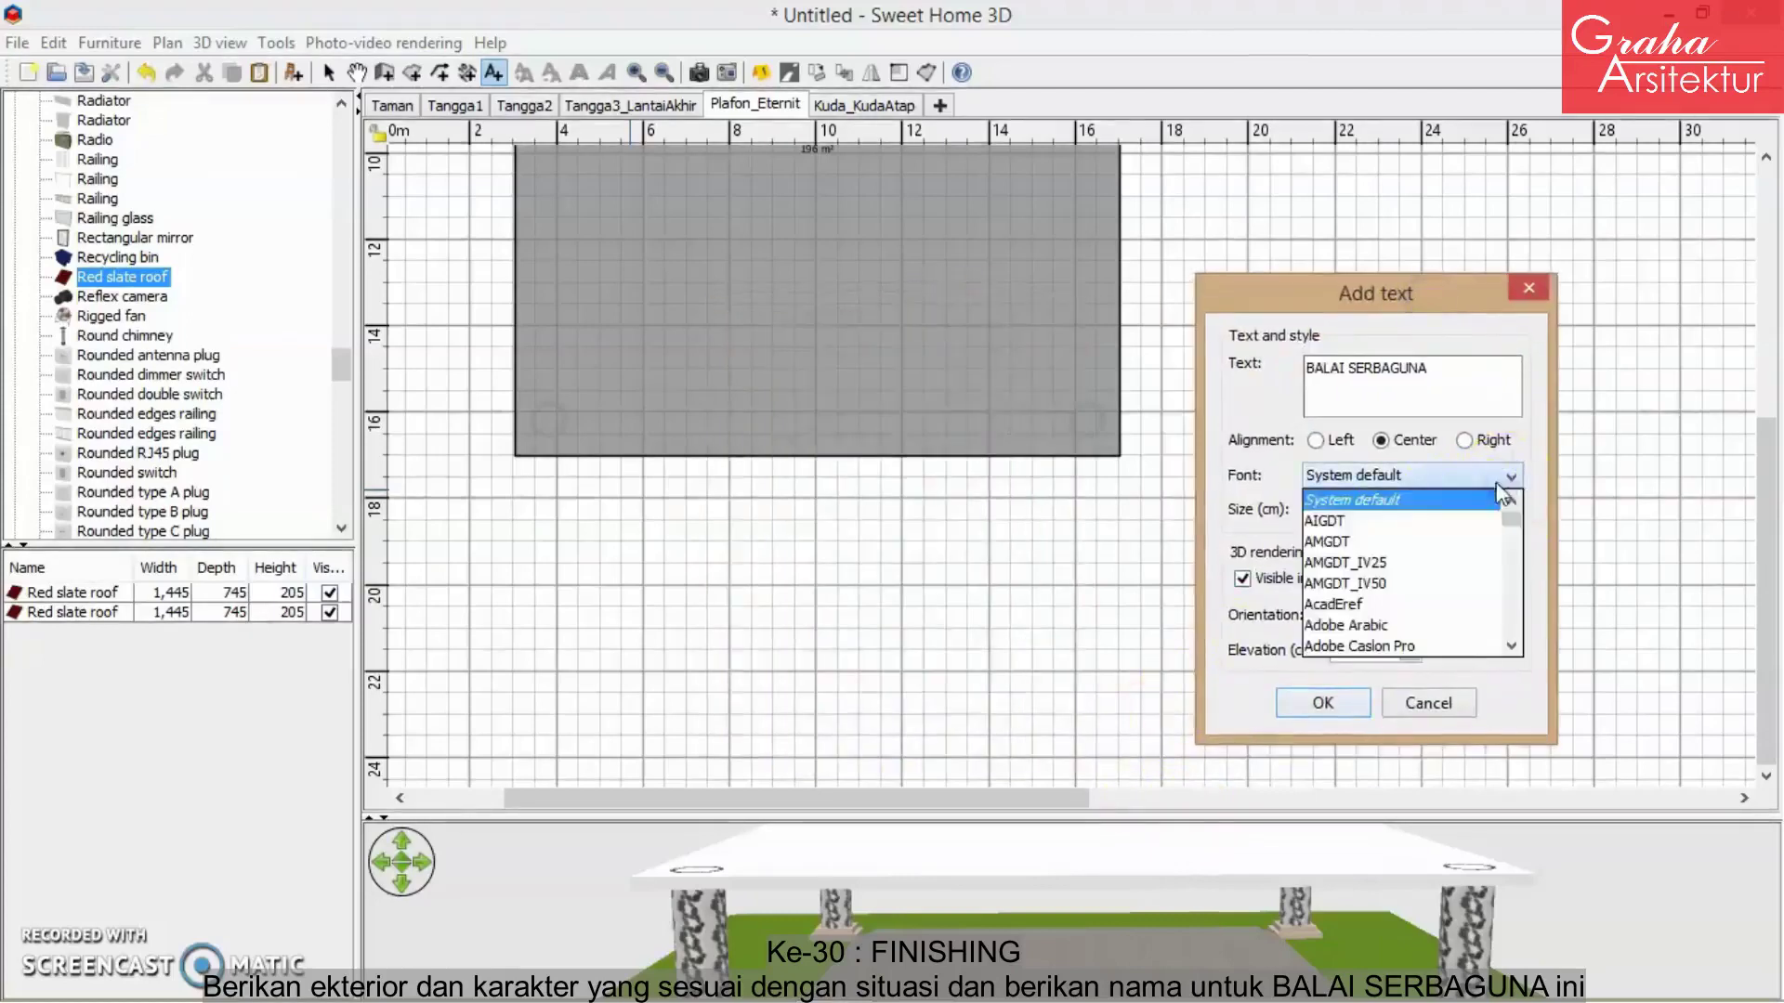
drag(1514, 523, 1514, 538)
scroll(1515, 515, up, 2)
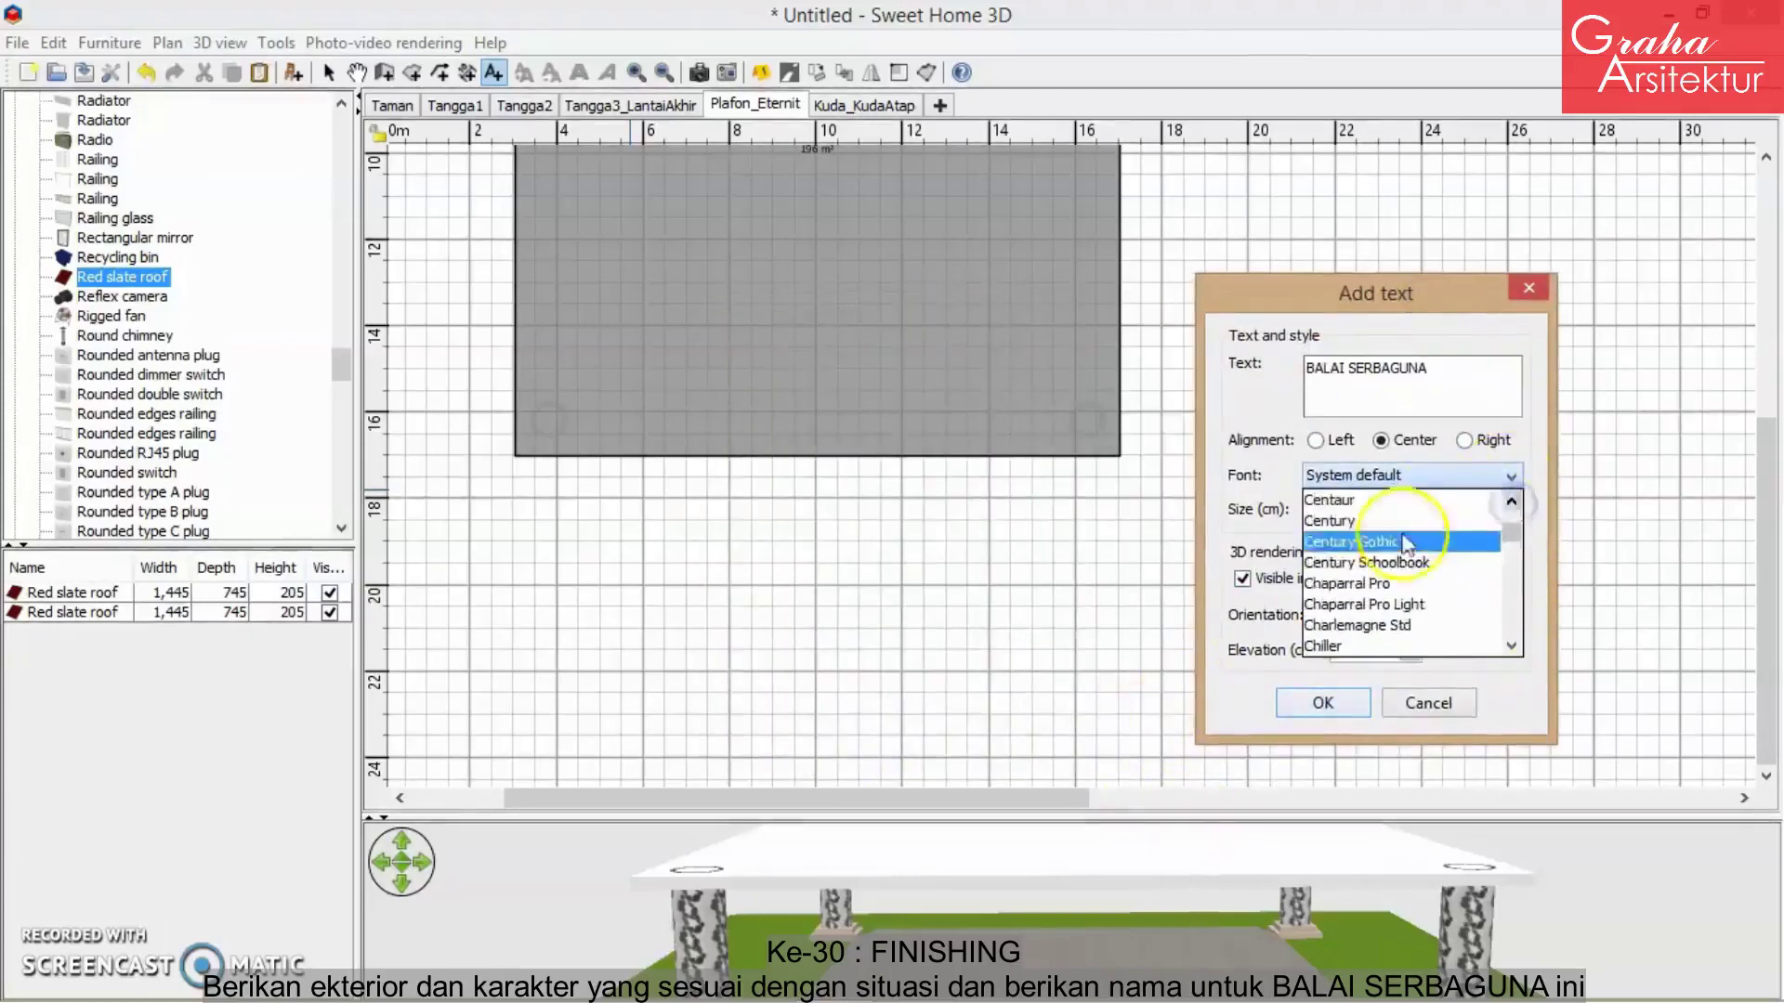
click(1486, 535)
click(1323, 703)
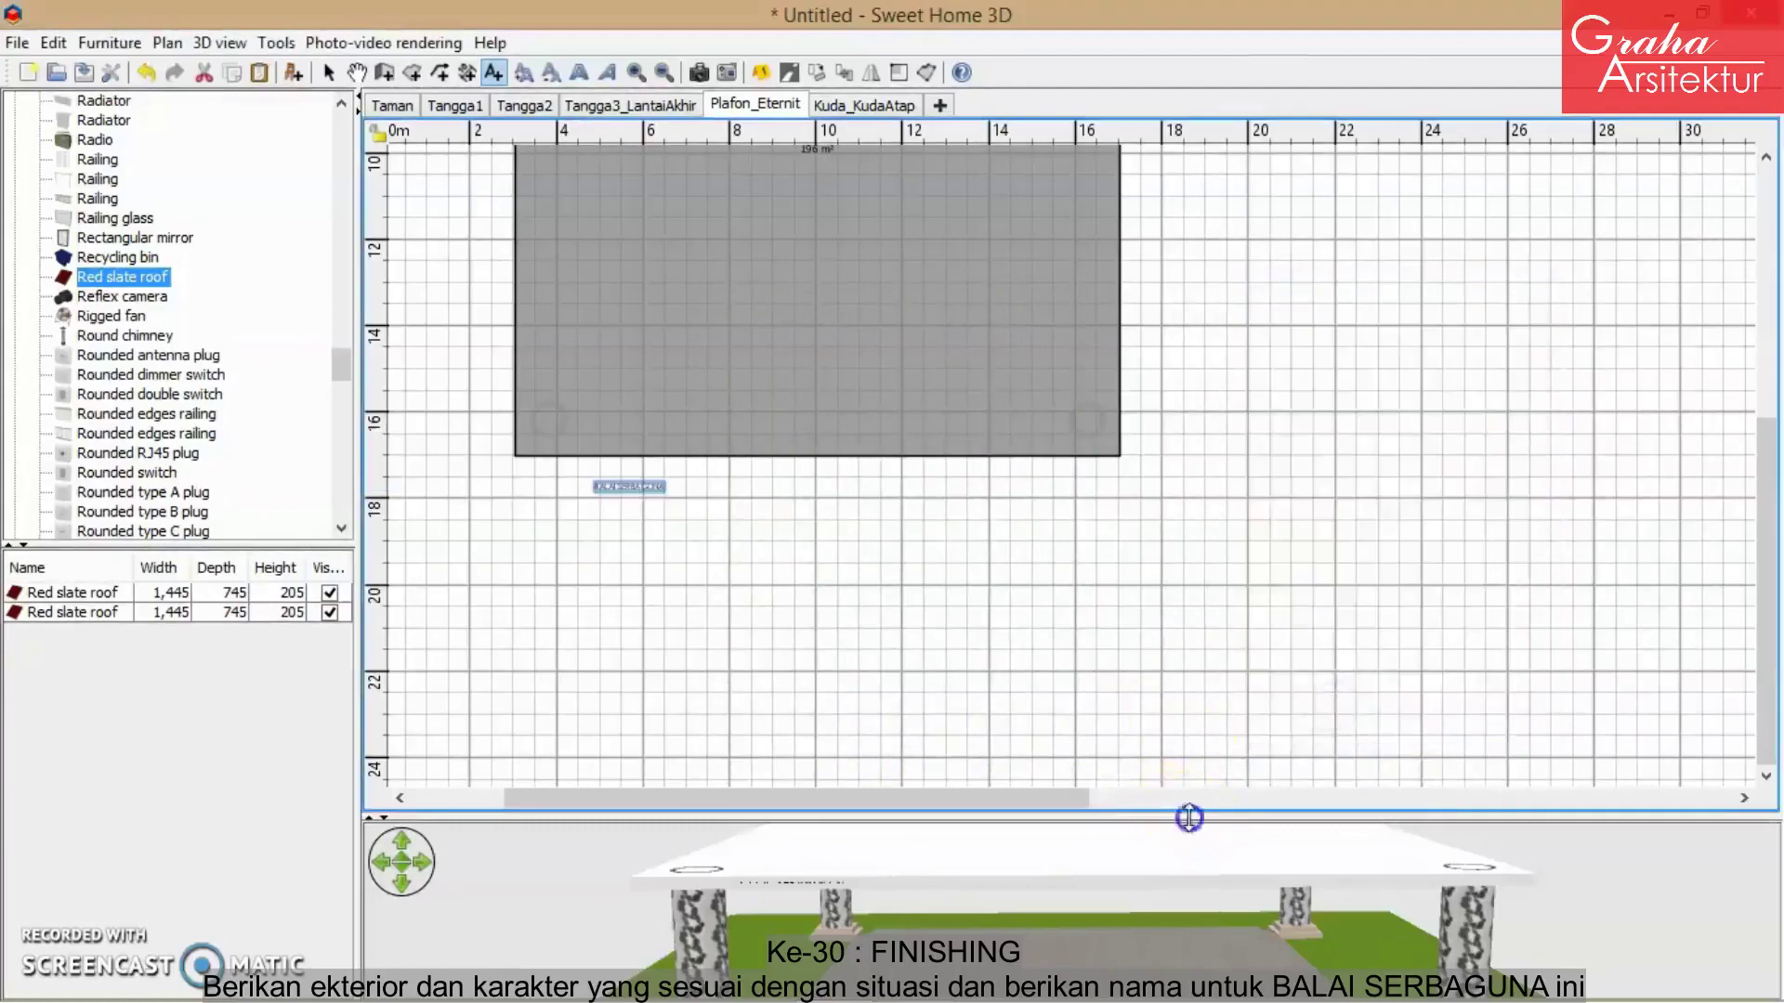
- Increase the BALAI SERBAGUNA text's size to 60 cm
drag(688, 820, 689, 869)
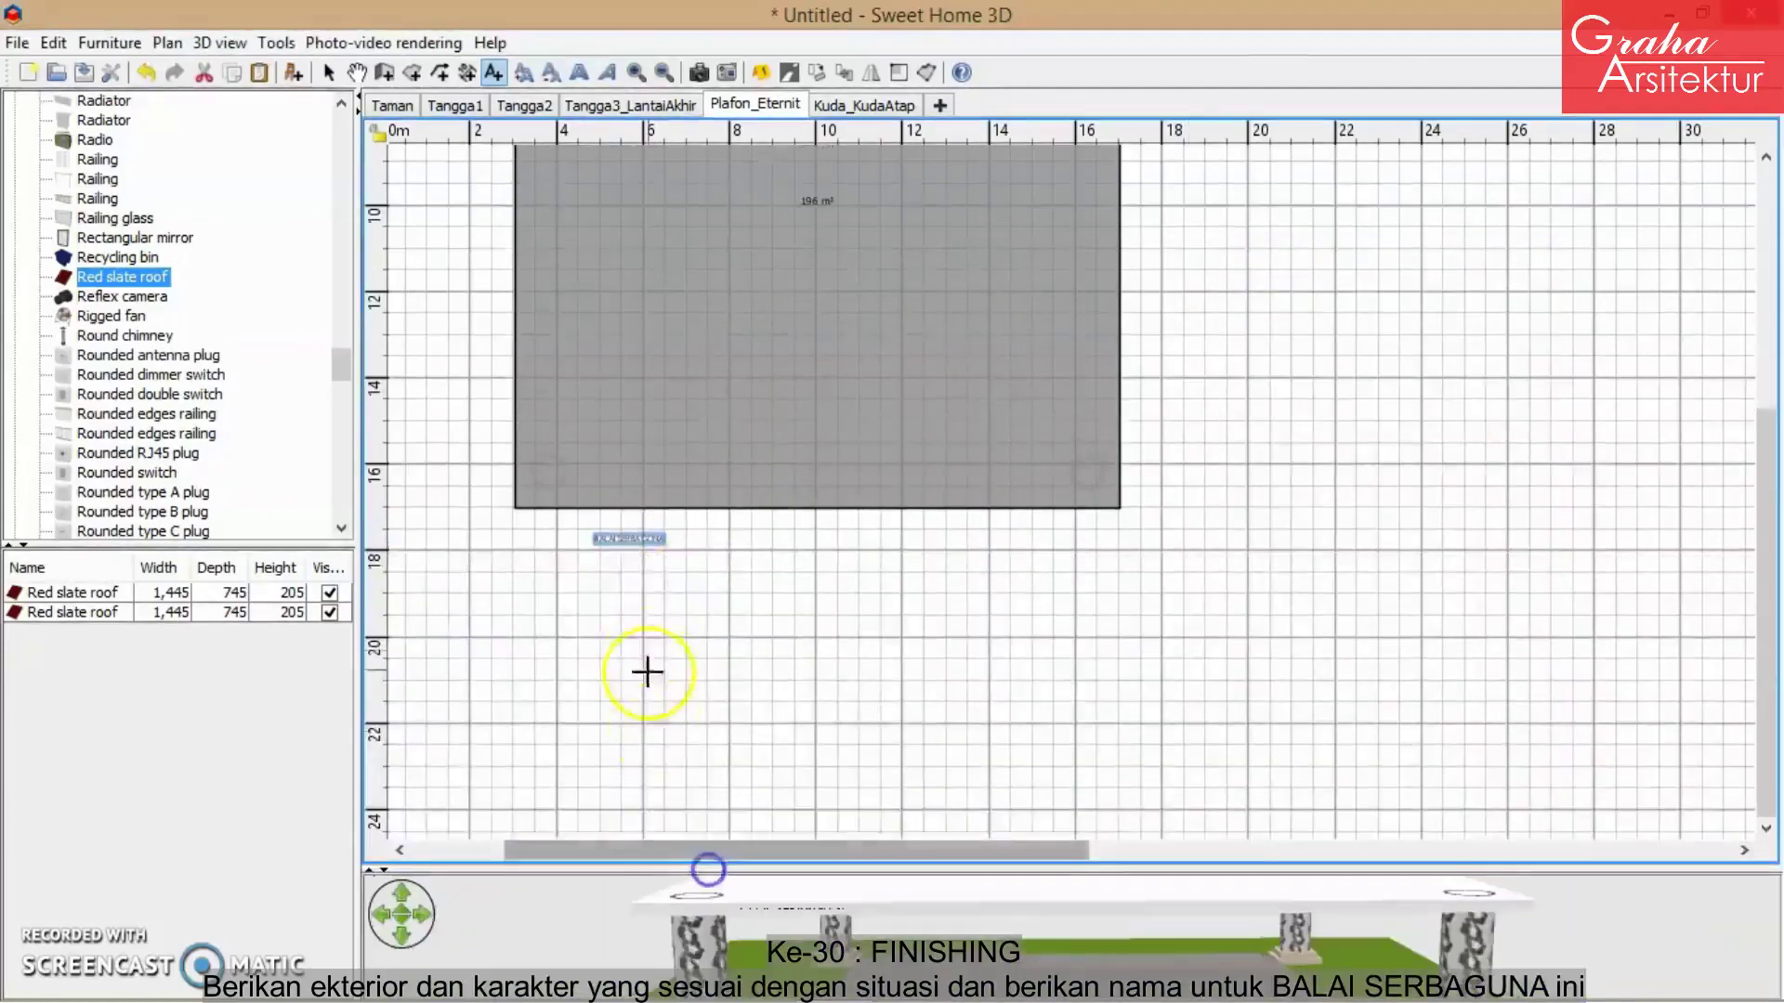
double_click(646, 548)
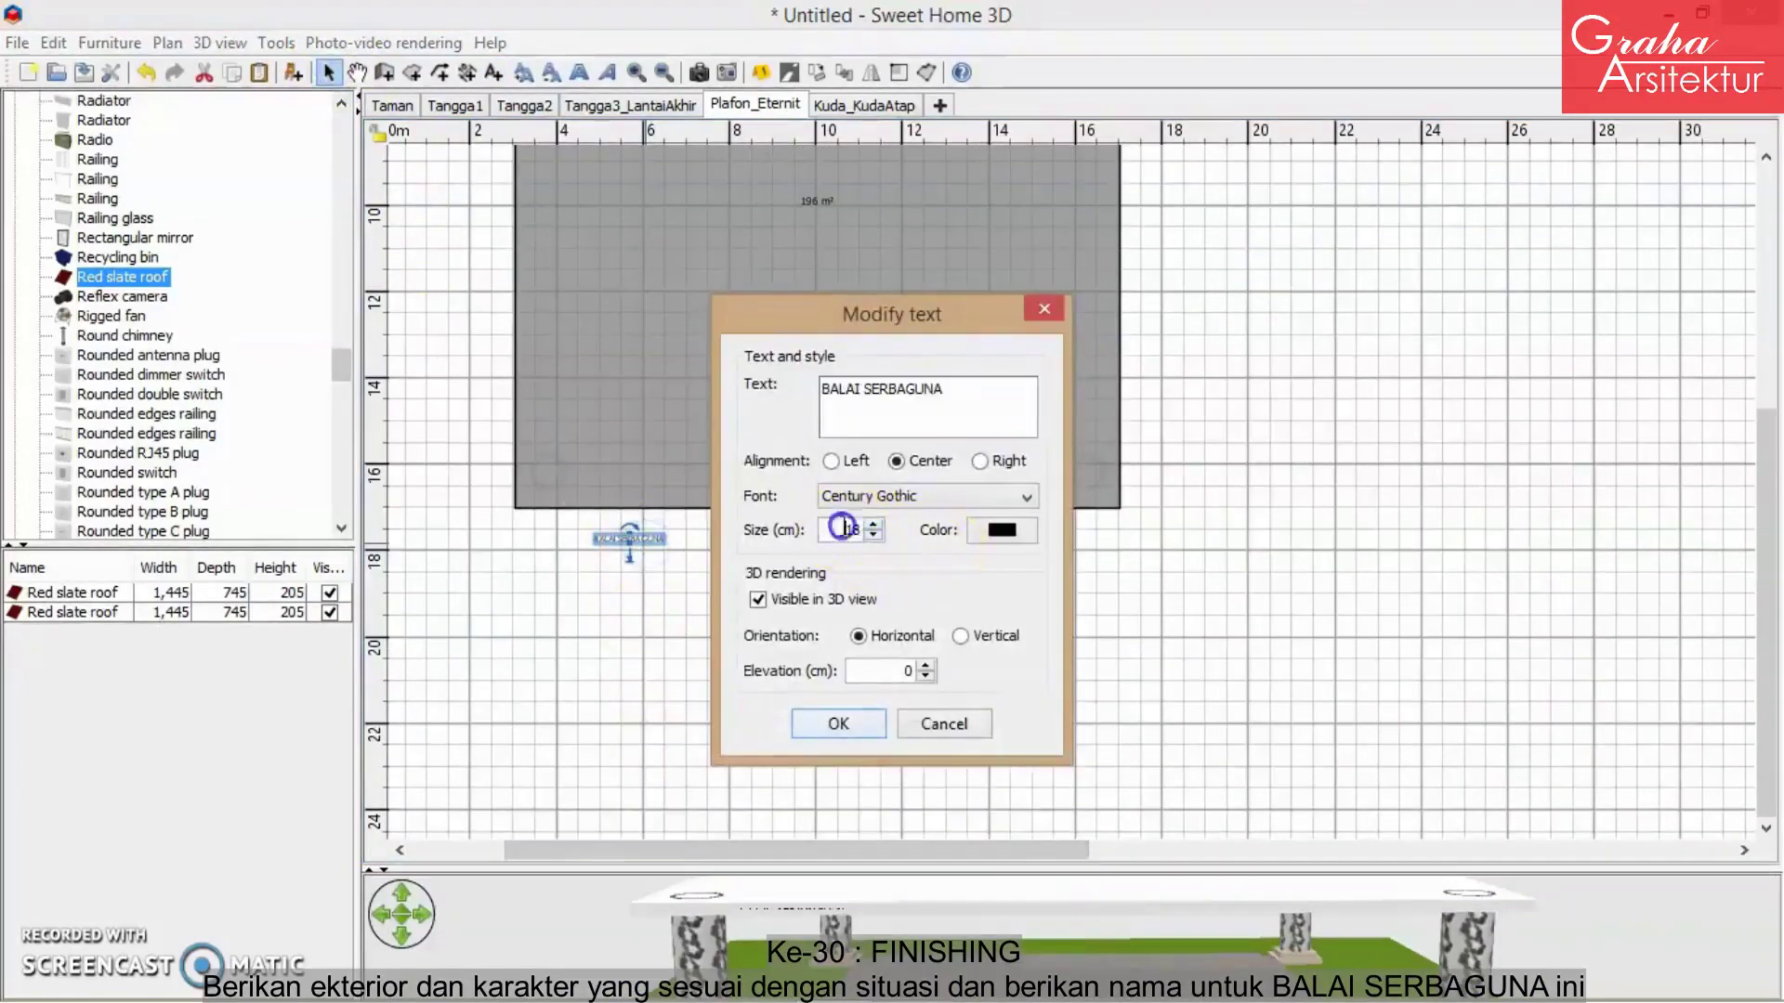
drag(824, 532, 901, 539)
click(838, 724)
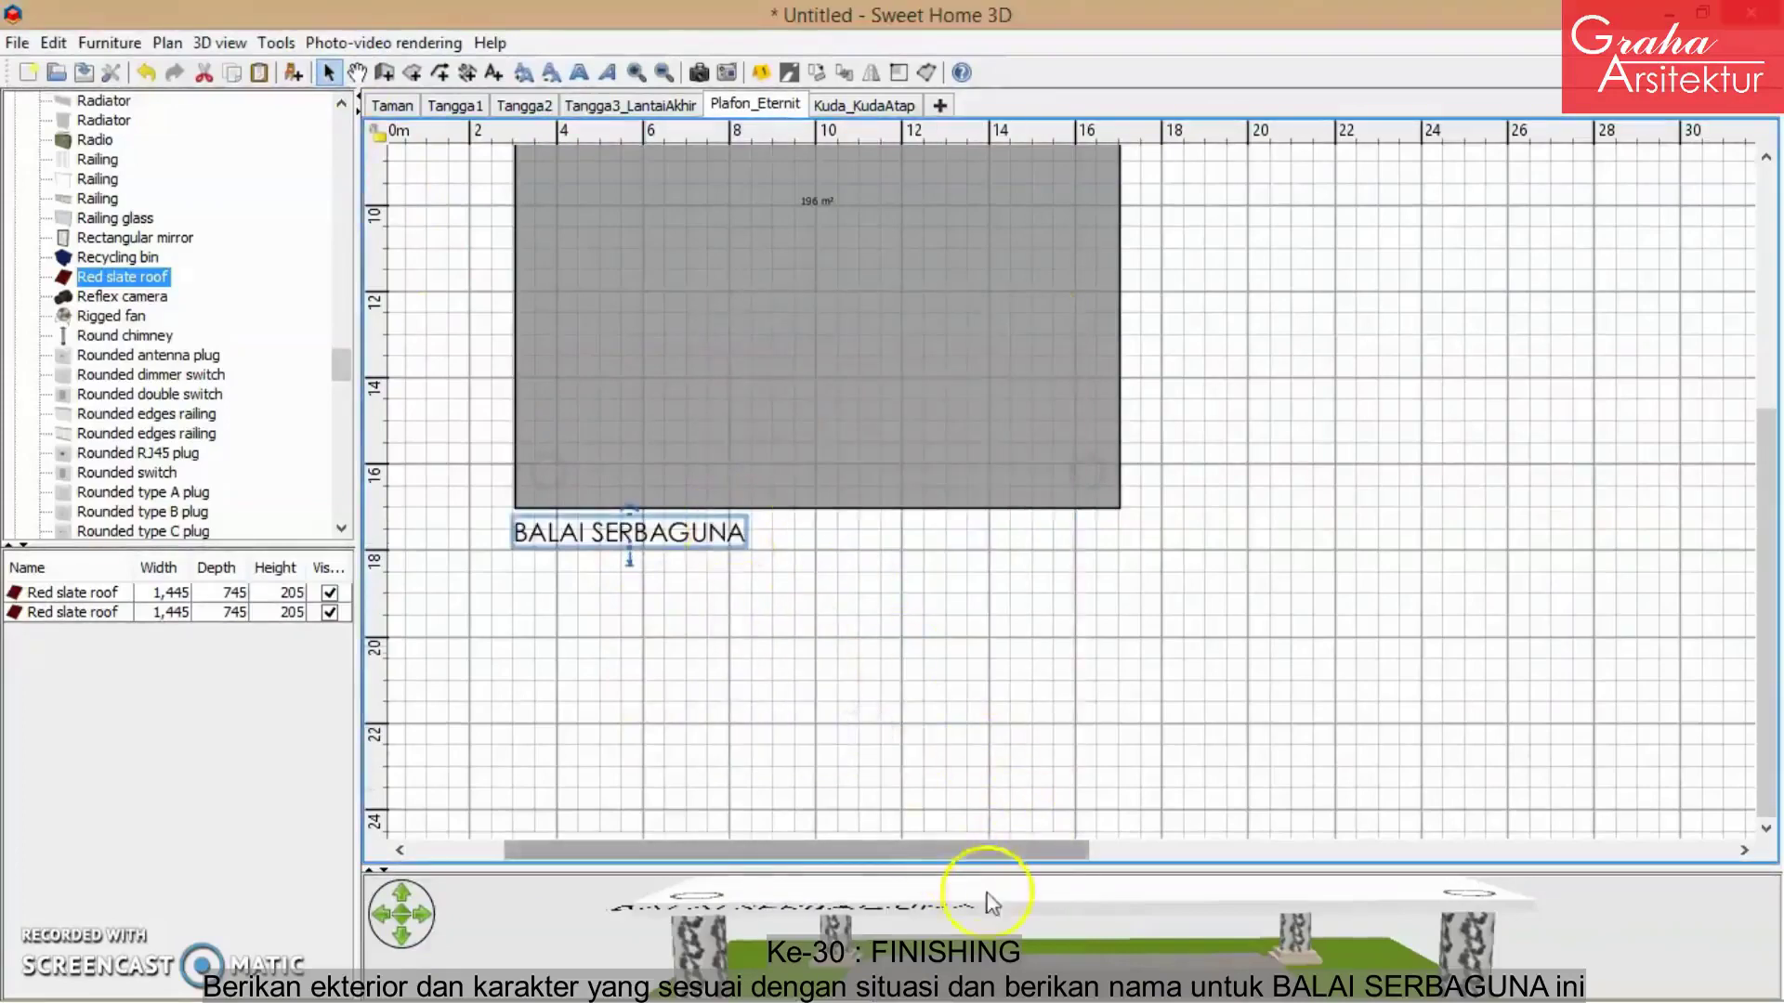
- Change the BALAI SERBAGUNA text's 3D orientation to vertical
drag(997, 870, 992, 634)
double_click(709, 538)
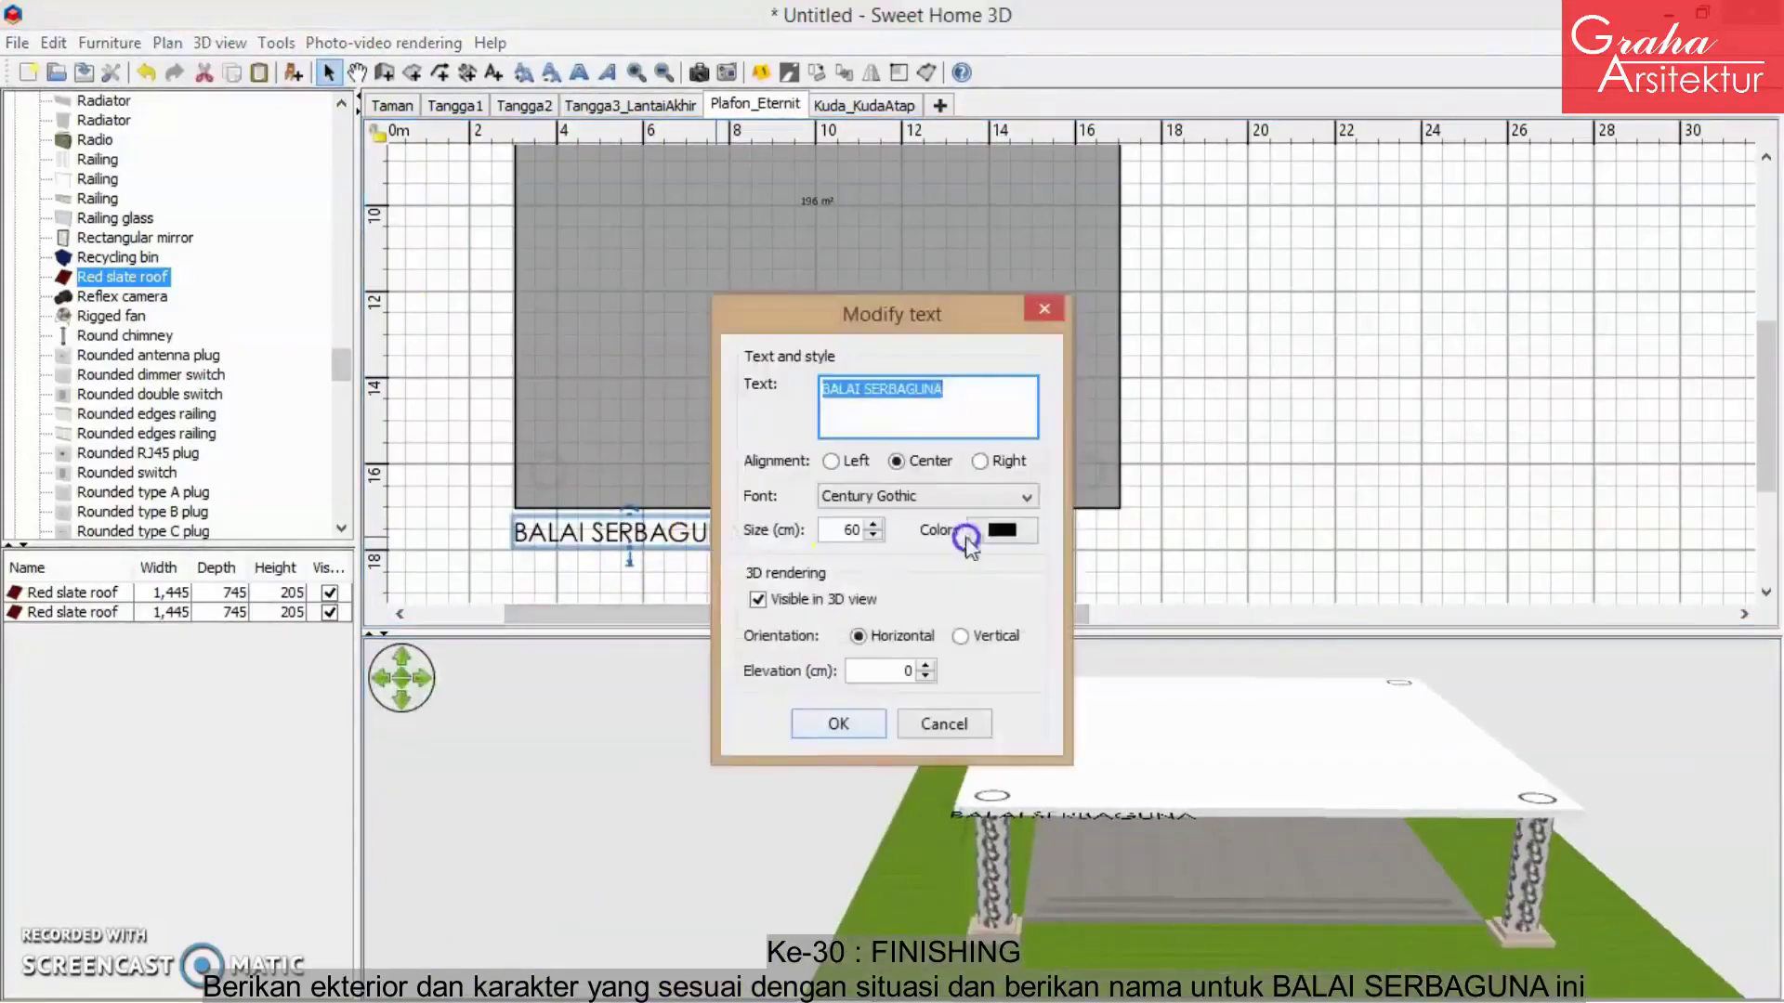
click(962, 640)
click(838, 724)
drag(1027, 637, 1027, 687)
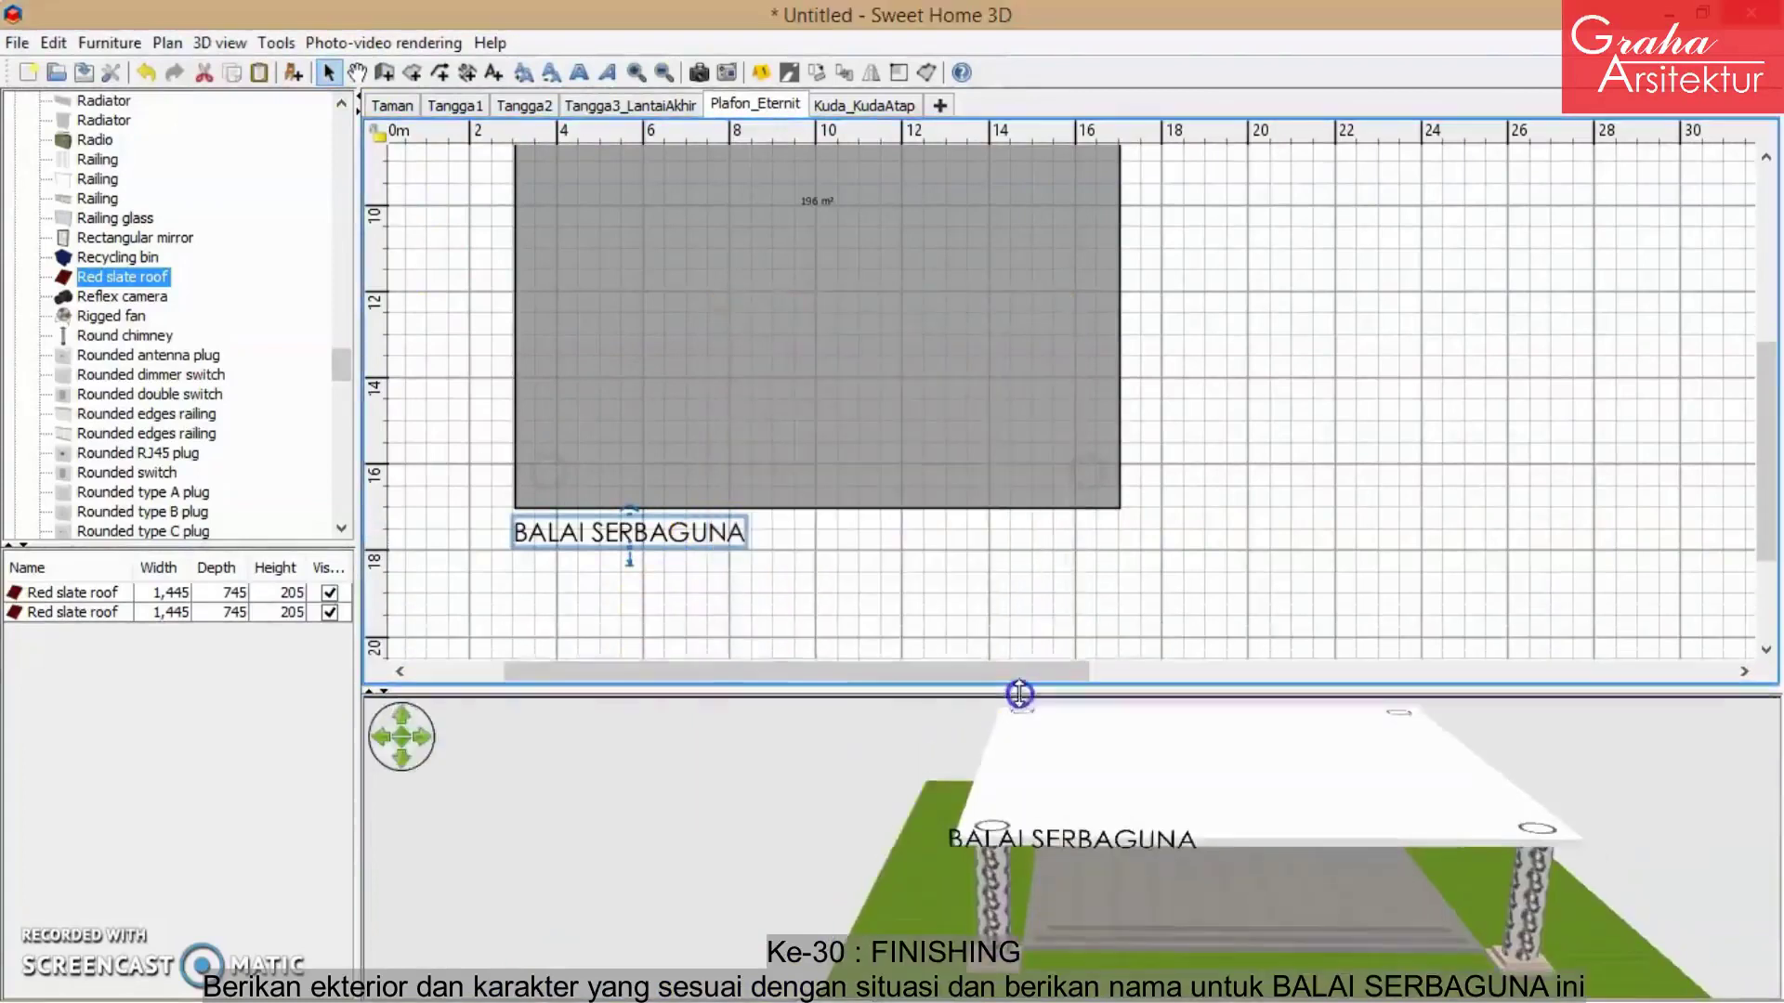
- Move the text to the middle of the ceiling's front edge and check its placement in 3D
click(731, 547)
drag(730, 547, 905, 510)
click(1176, 850)
drag(1176, 847, 1359, 797)
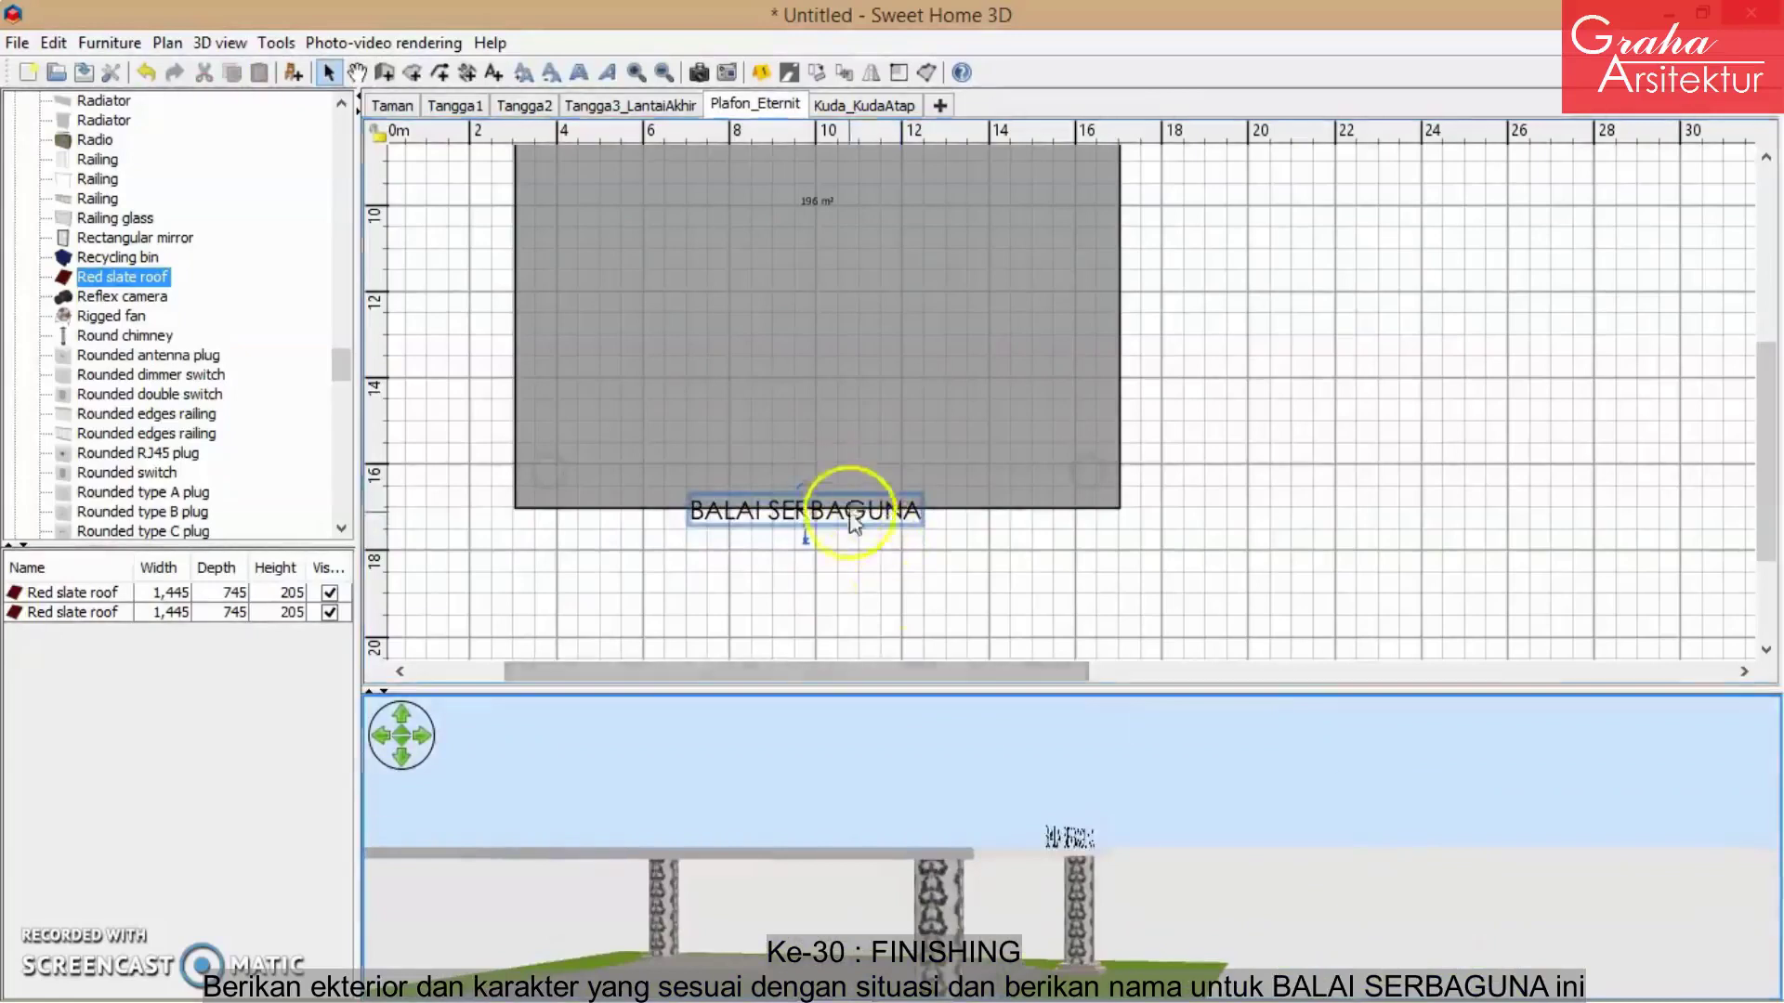
drag(849, 512, 854, 500)
drag(971, 790, 758, 857)
drag(884, 695, 1012, 678)
- Display all levels in 3D and nudge the text slightly forward onto the front of the stone gable
right_click(1363, 845)
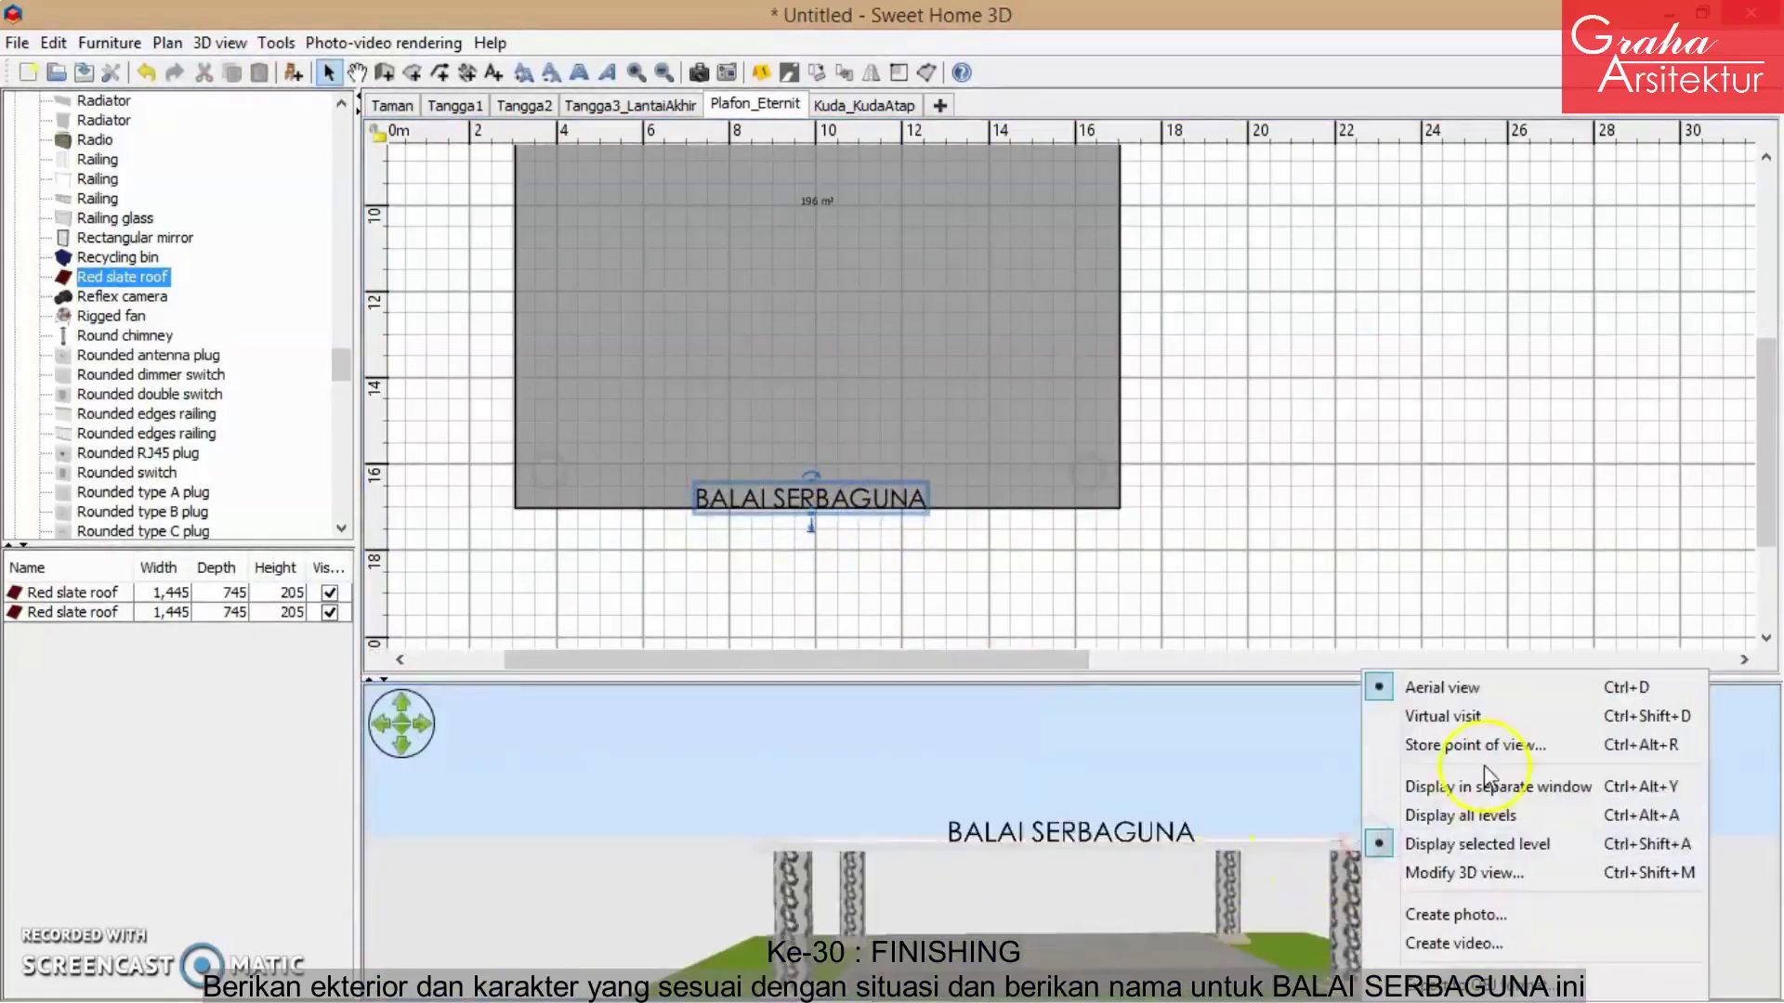
click(1496, 815)
drag(860, 501, 867, 509)
drag(1008, 818, 1015, 771)
- Try a preset colour swatch on the BALAI SERBAGUNA text
double_click(811, 502)
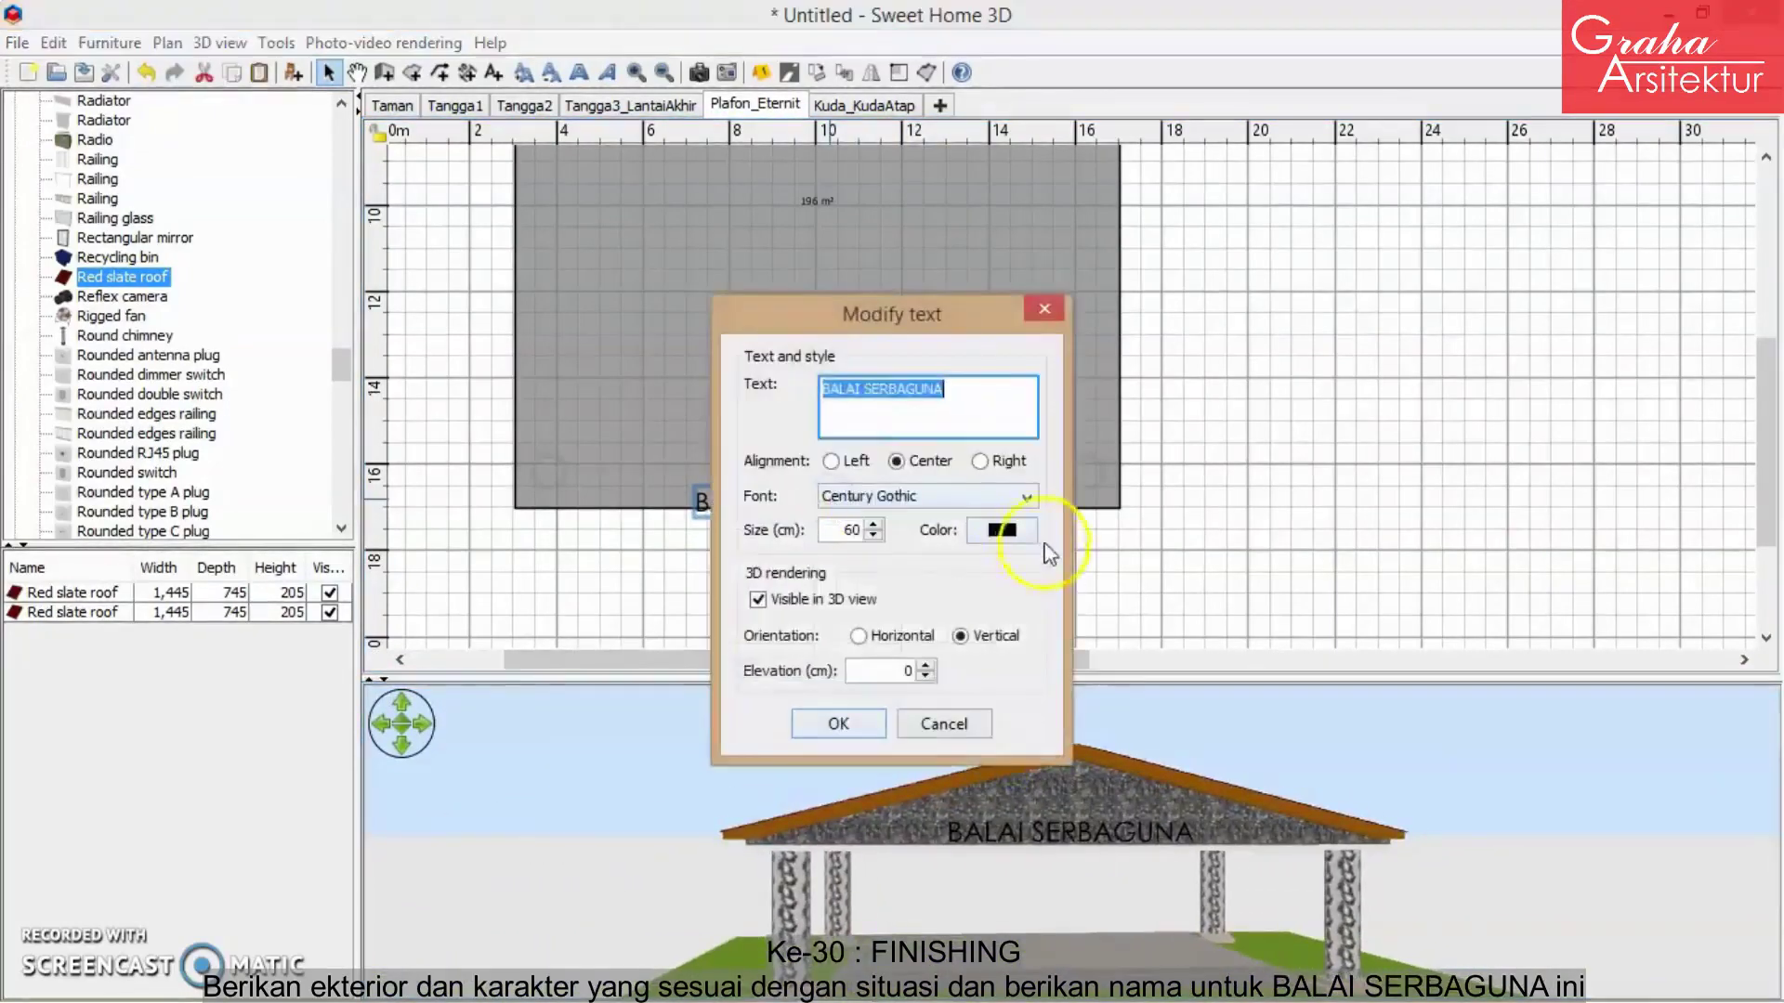
click(1018, 522)
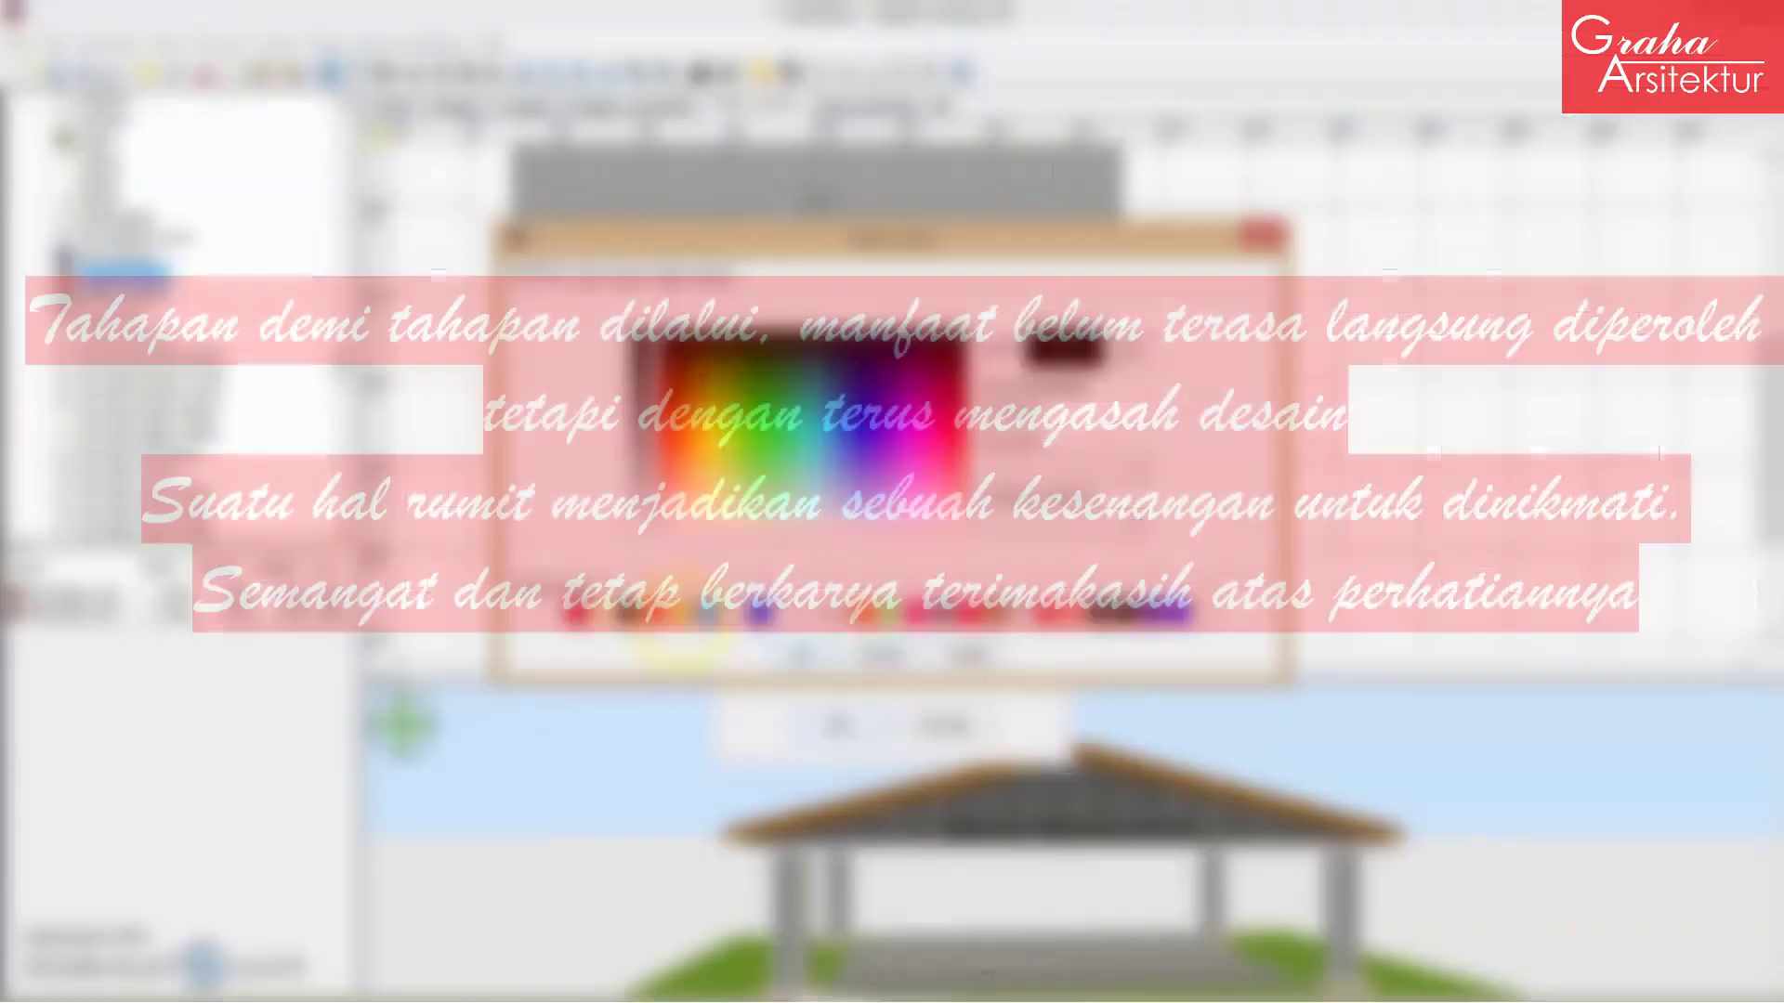
click(735, 614)
click(800, 654)
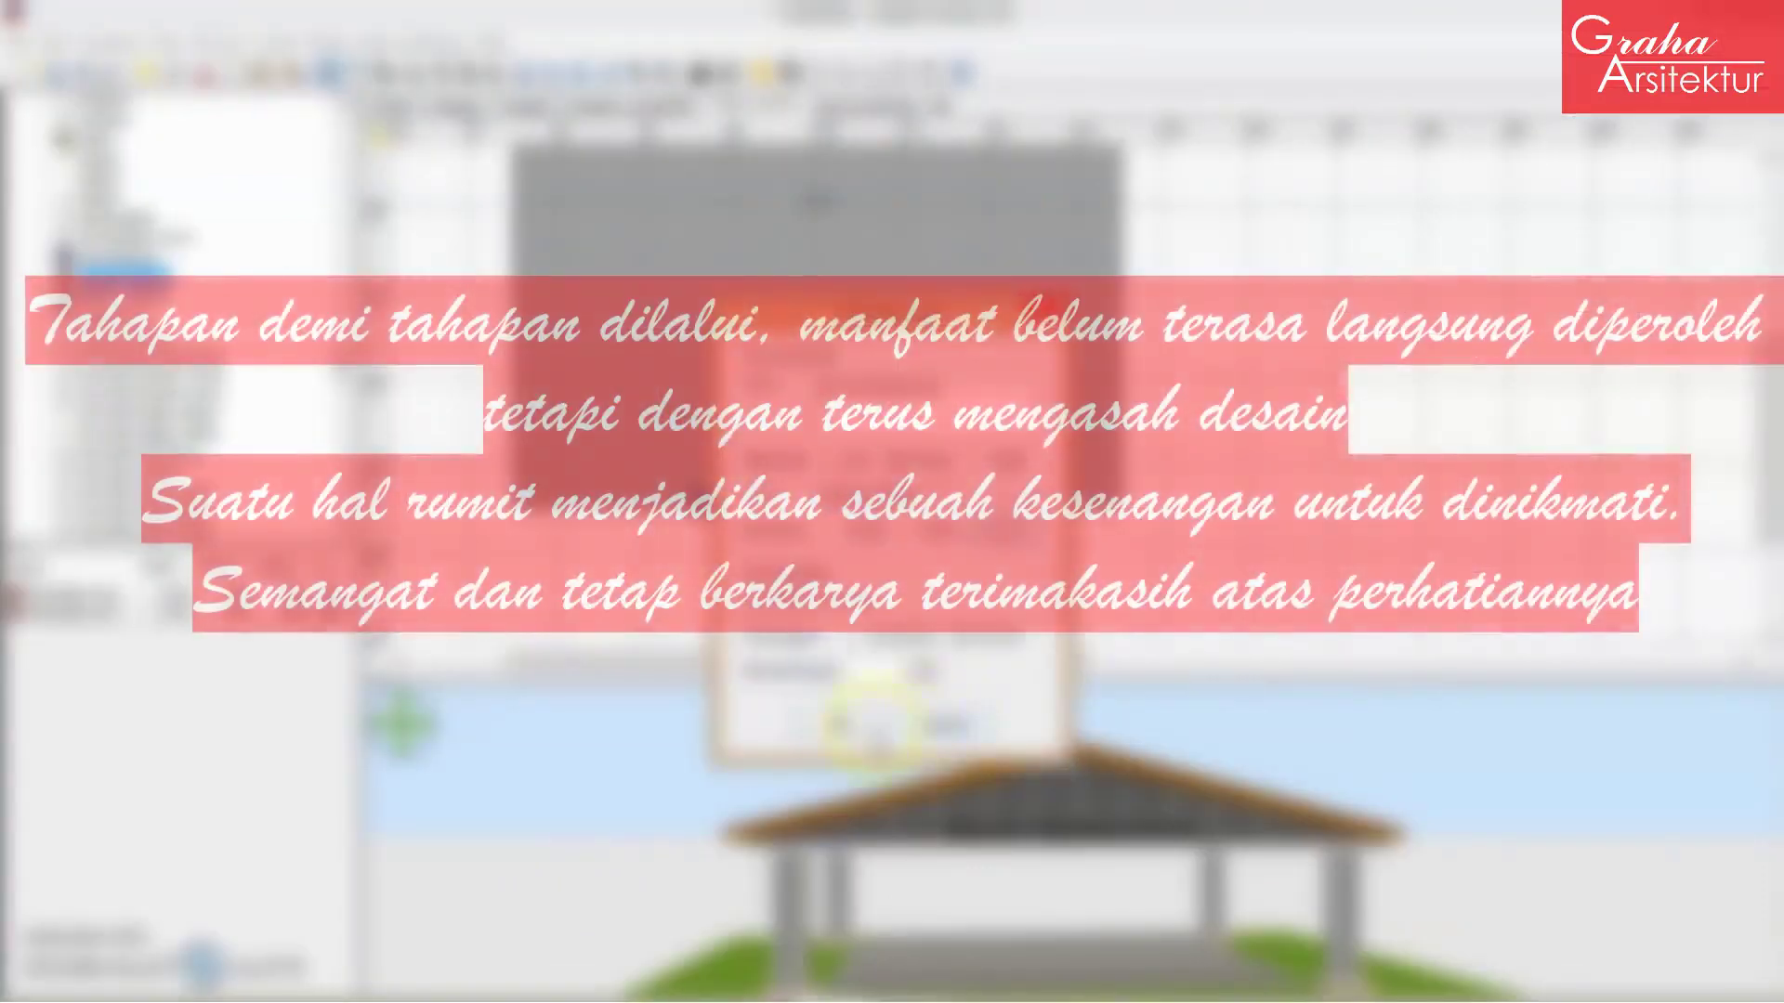
click(841, 725)
- Set the BALAI SERBAGUNA text's colour to red and refine the shade
double_click(811, 501)
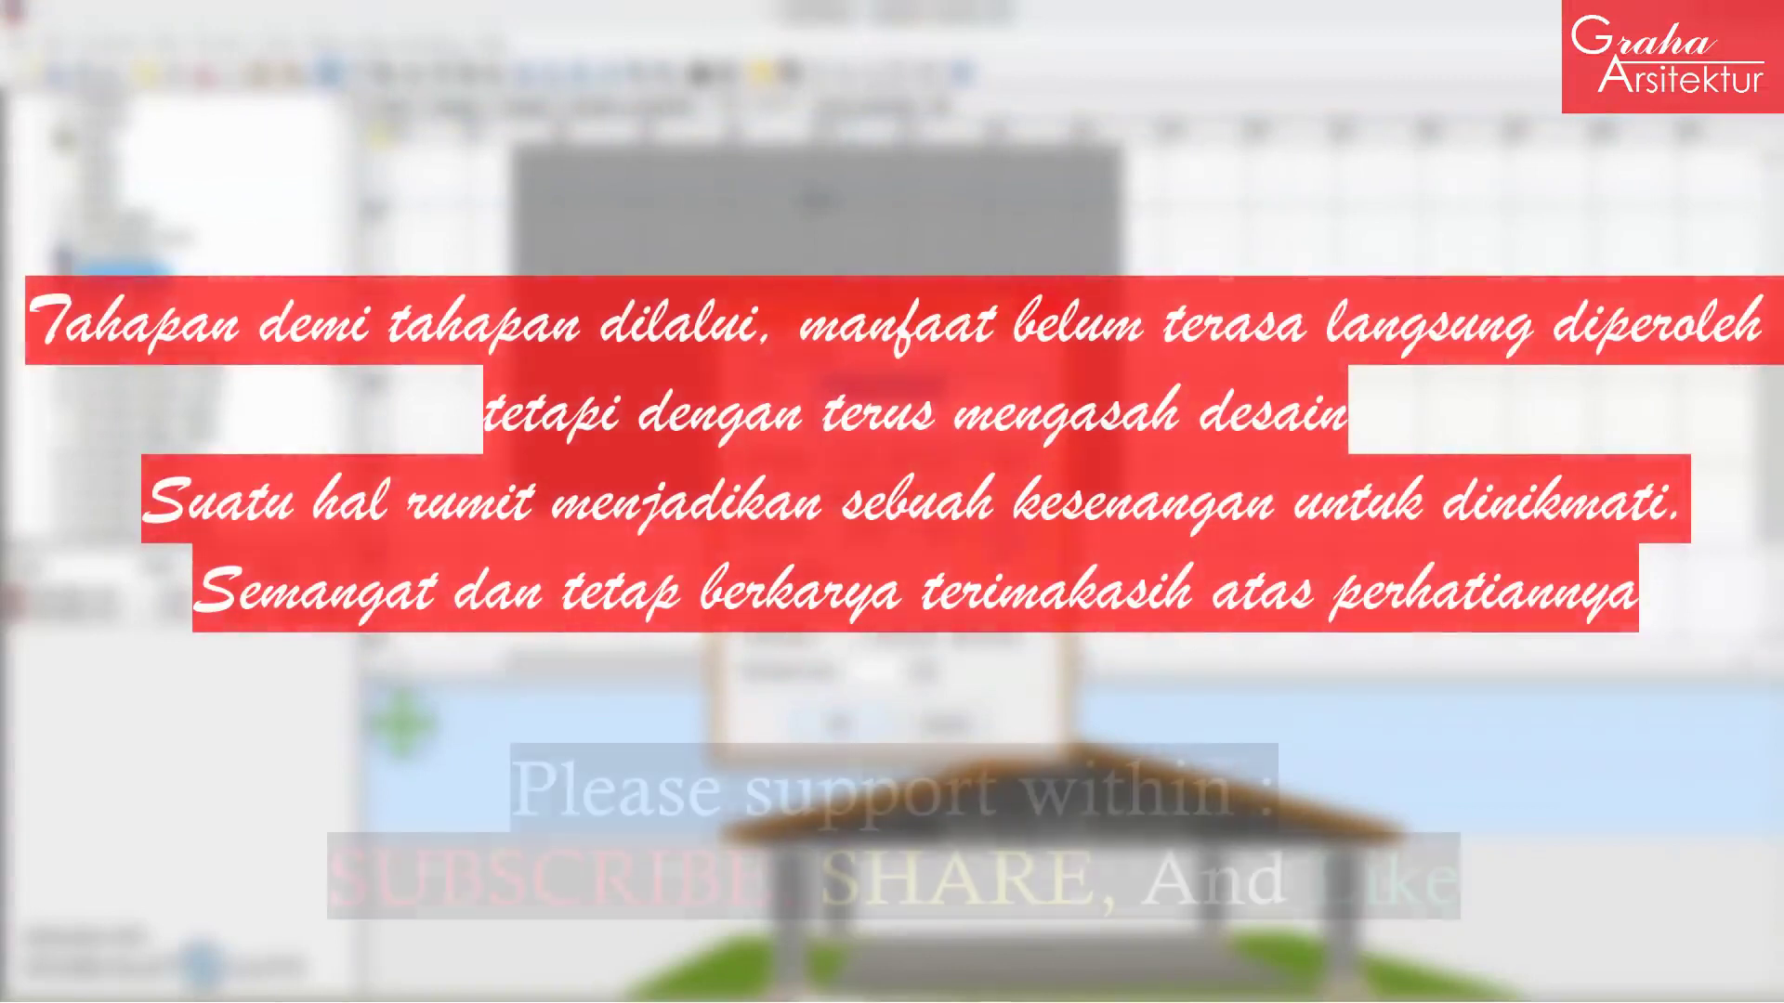
click(1018, 522)
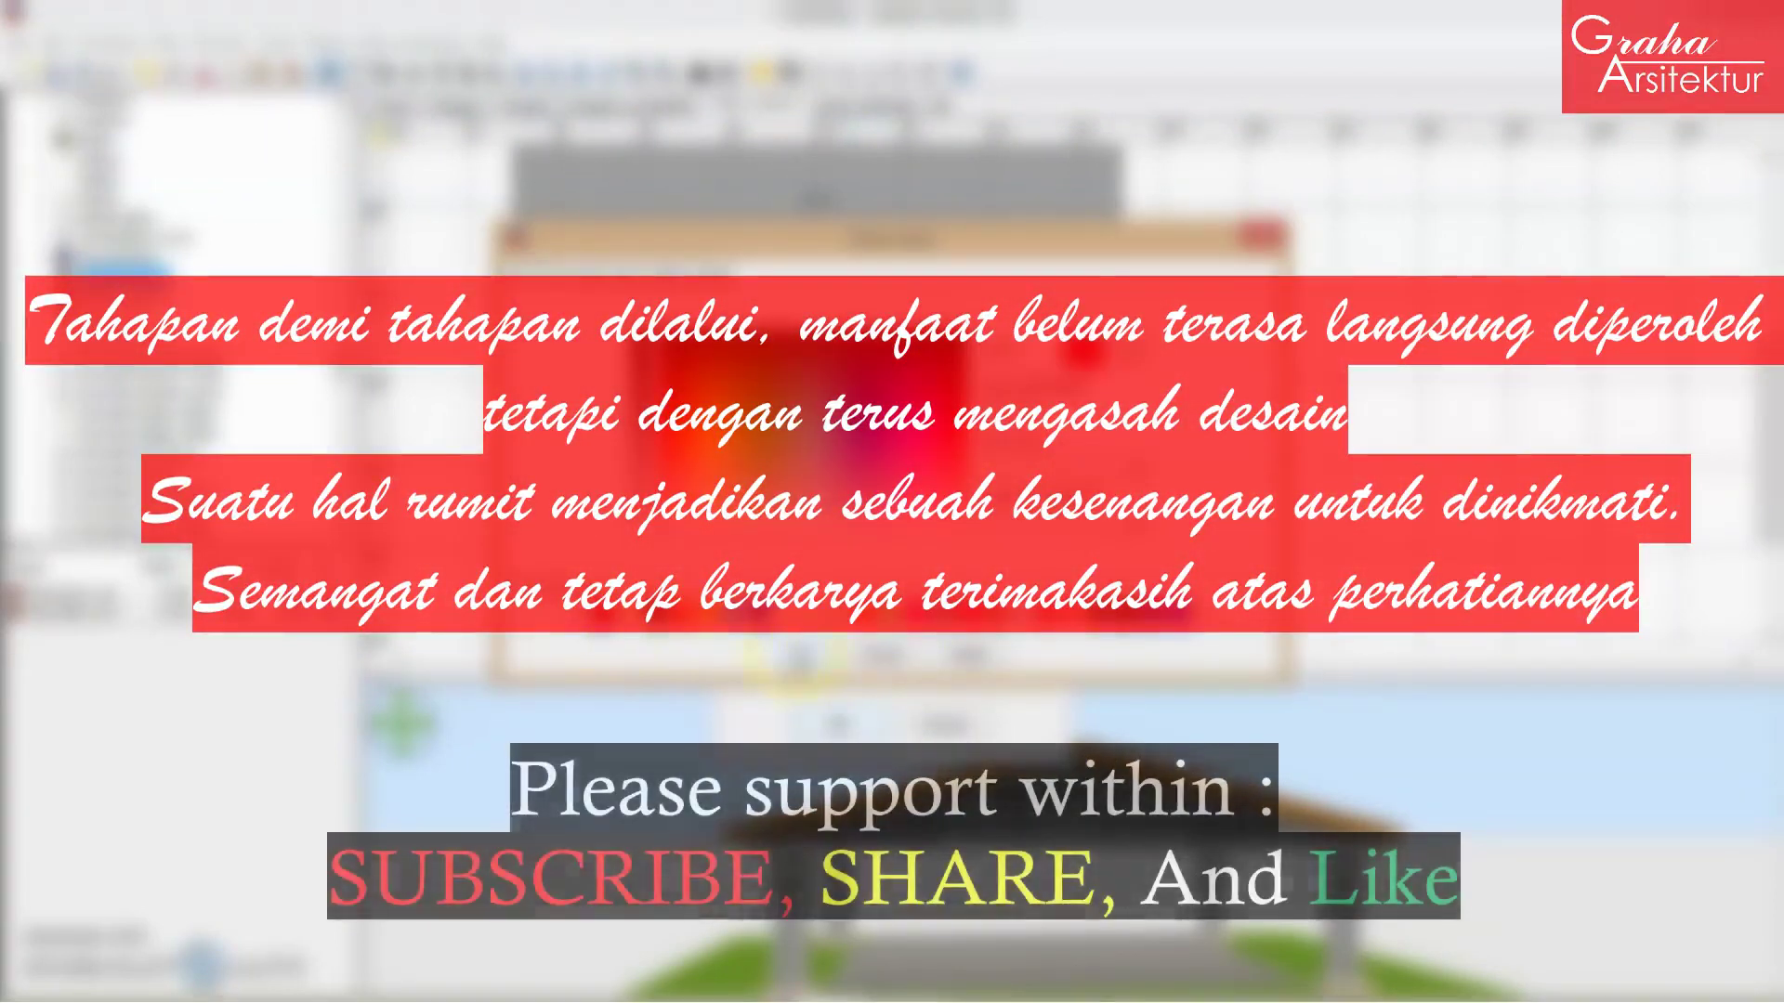
click(801, 654)
click(840, 724)
double_click(815, 511)
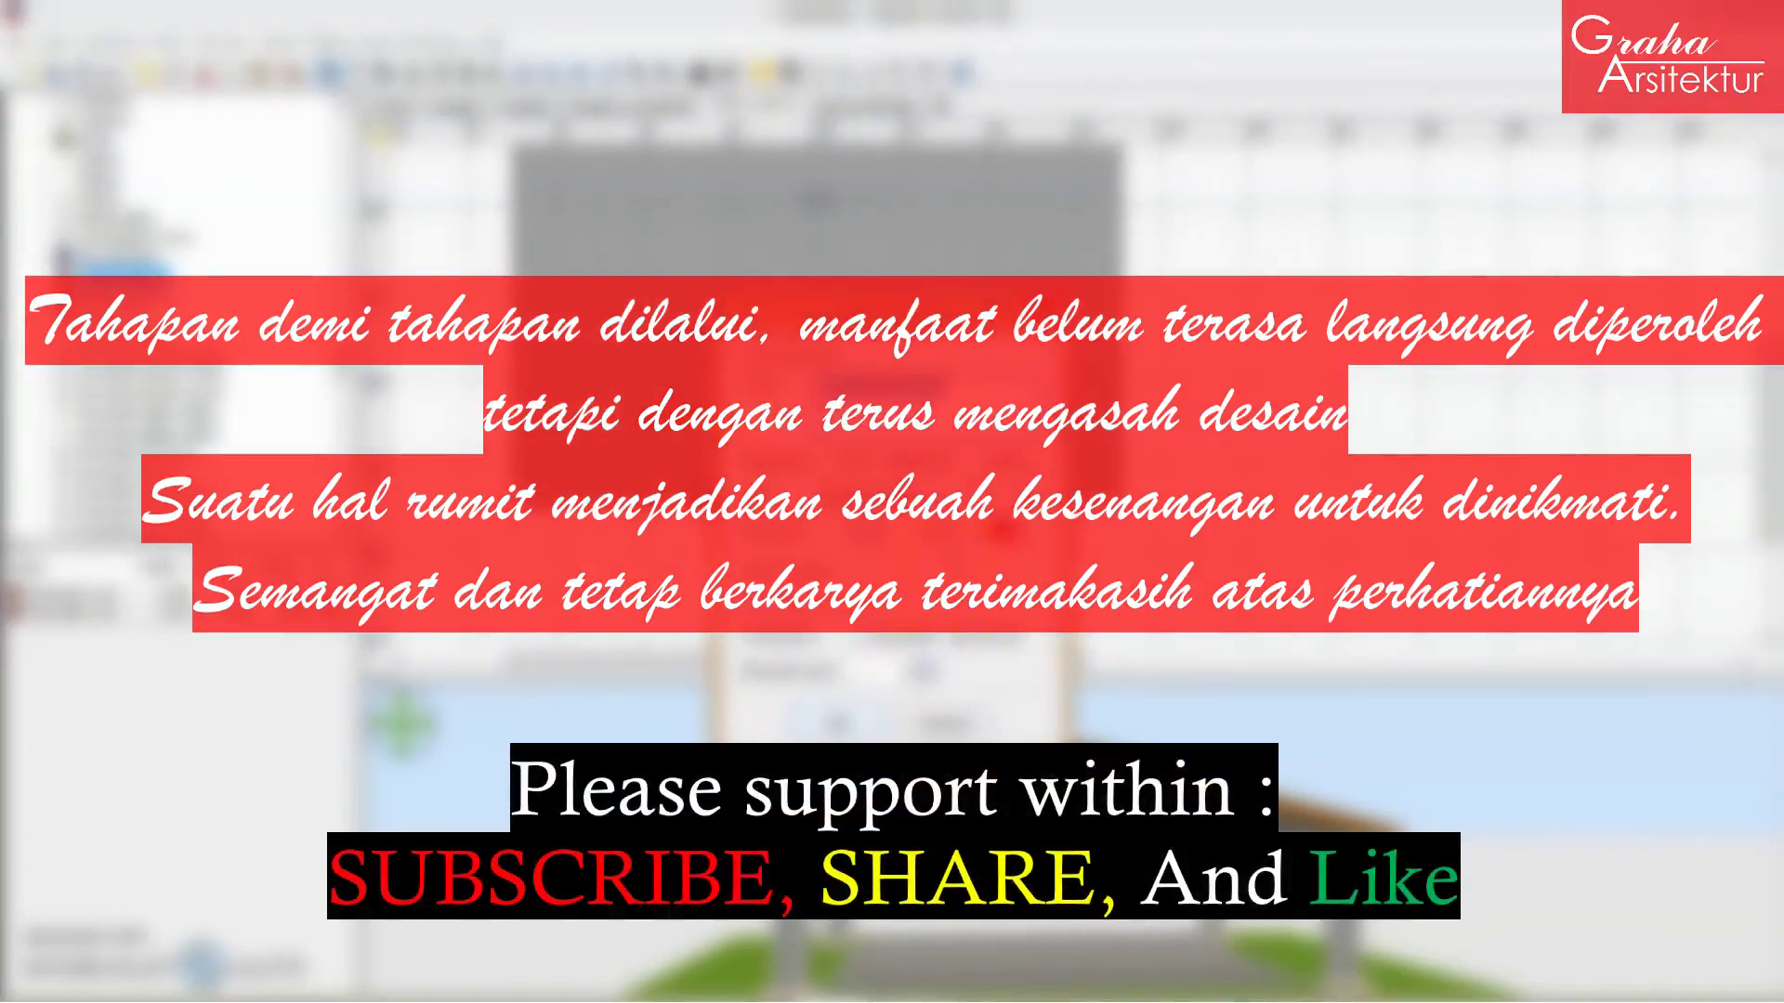
click(1004, 532)
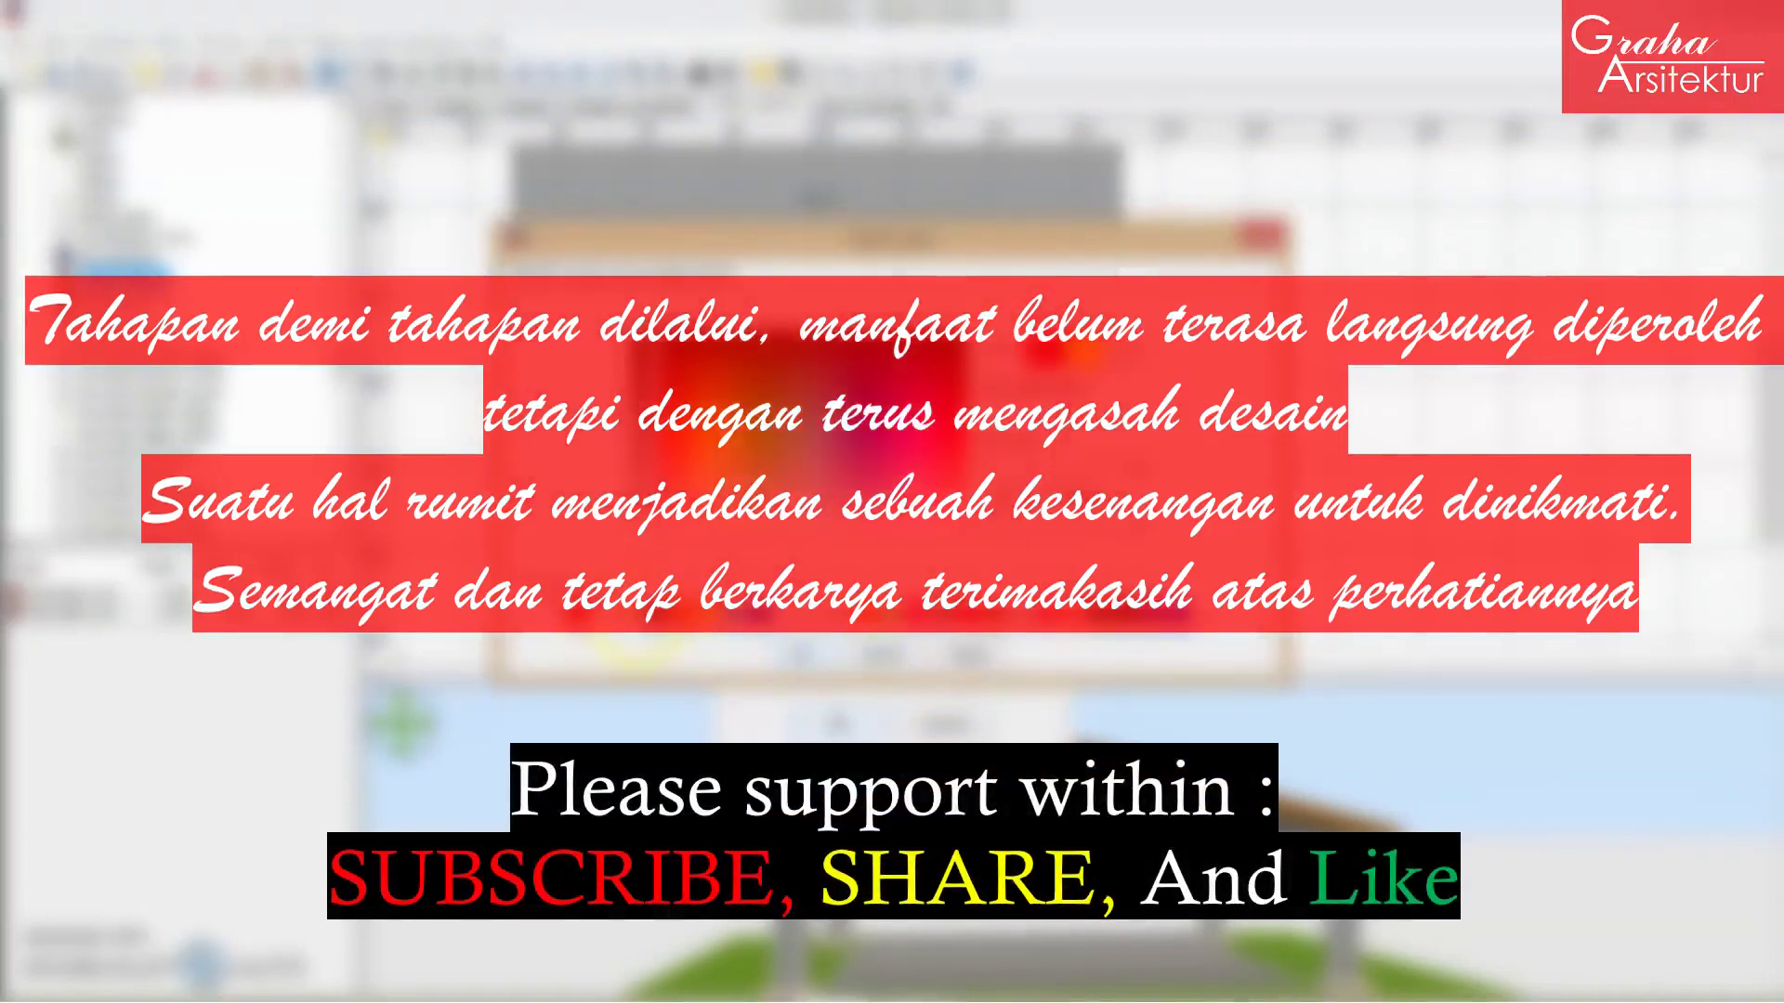
click(816, 658)
click(839, 724)
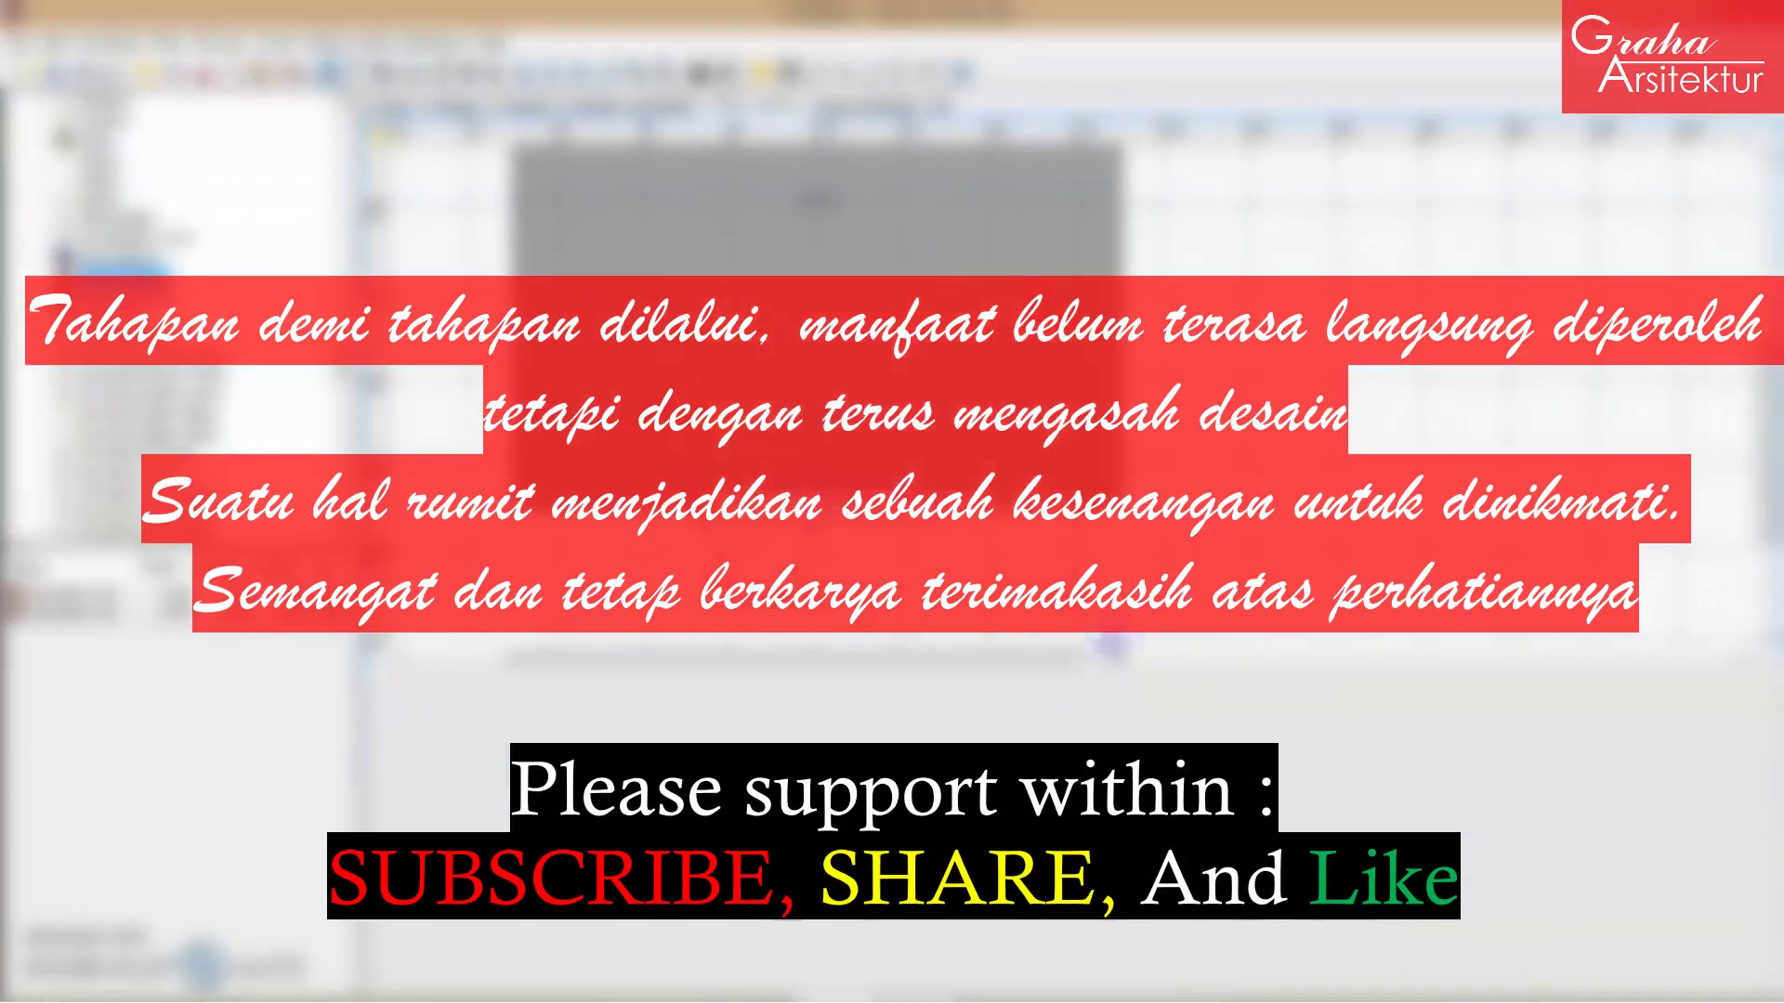